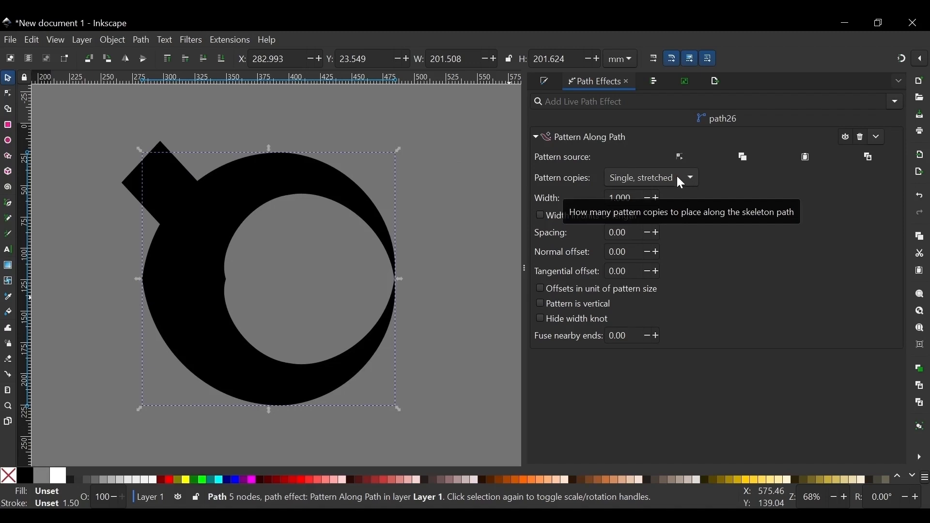
pyautogui.click(678, 179)
pyautogui.click(663, 140)
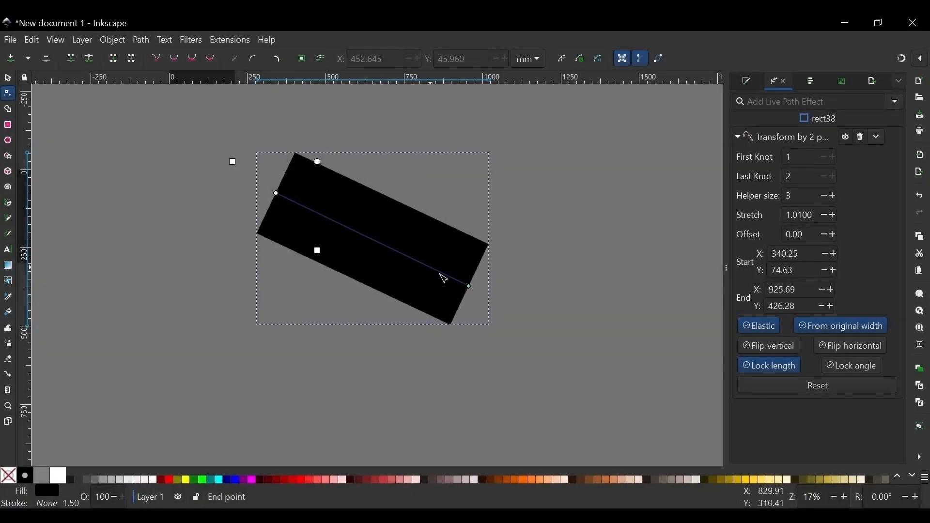
pyautogui.moveTo(440, 272); pyautogui.dragTo(374, 284)
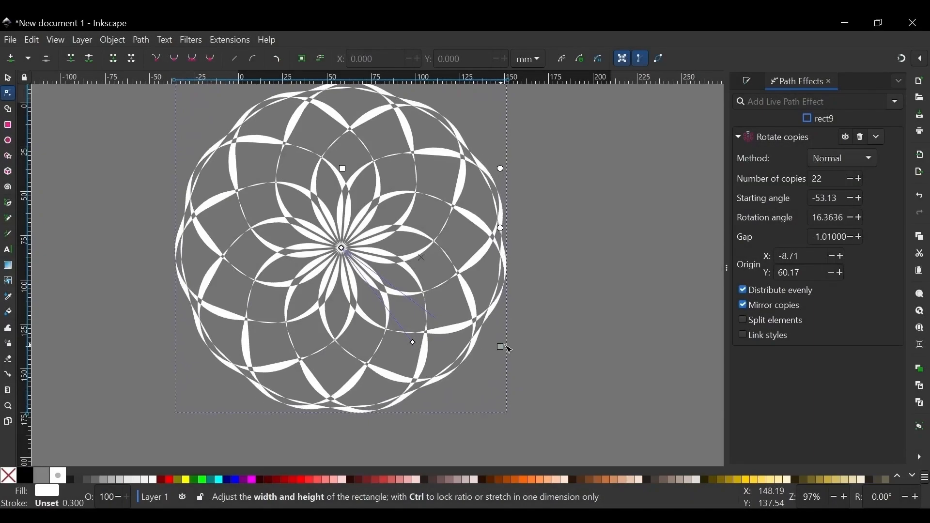
pyautogui.moveTo(509, 348); pyautogui.dragTo(473, 307)
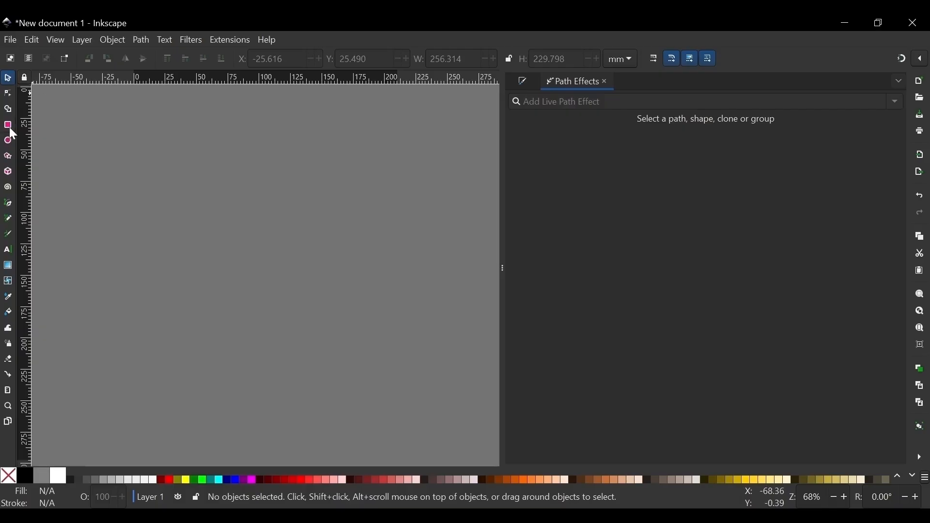
# Draw a black rectangle about 261 mm wide and 215 mm high on the canvas and select it.
pyautogui.click(7, 125)
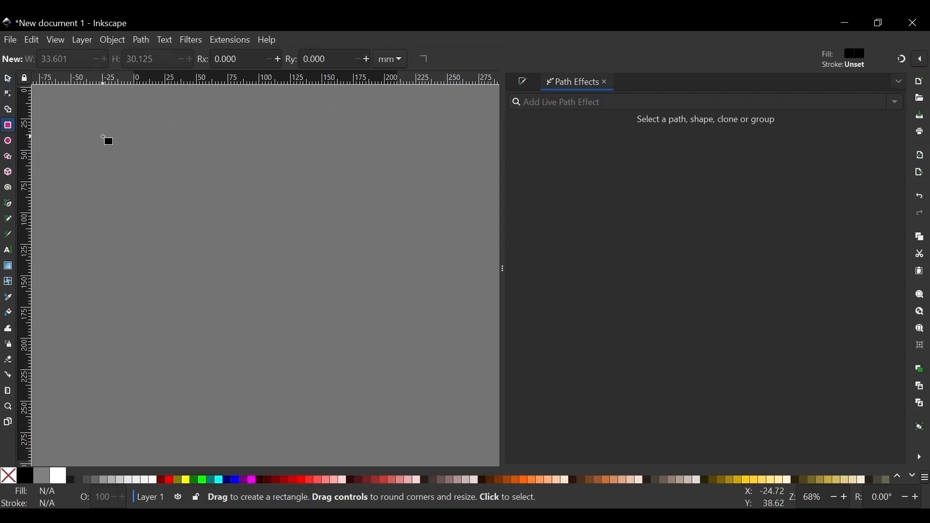
pyautogui.moveTo(103, 136); pyautogui.dragTo(431, 406)
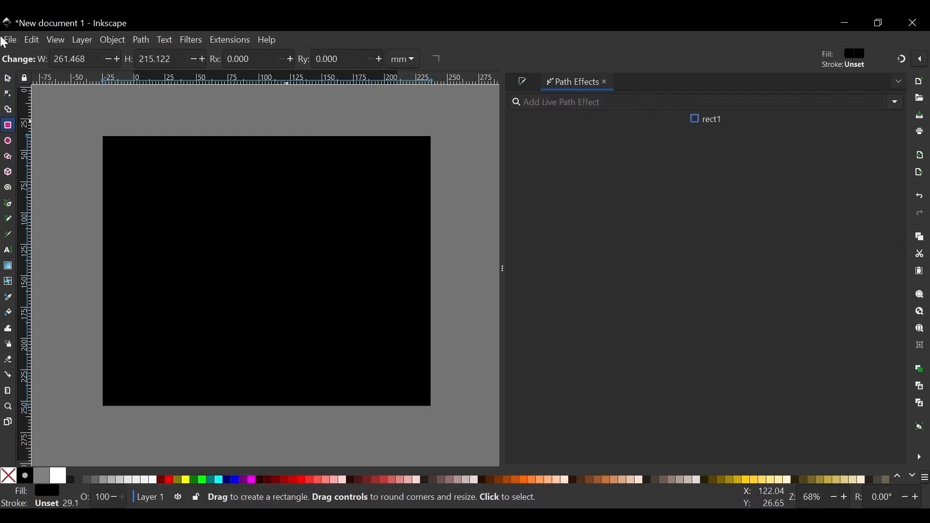
pyautogui.click(7, 79)
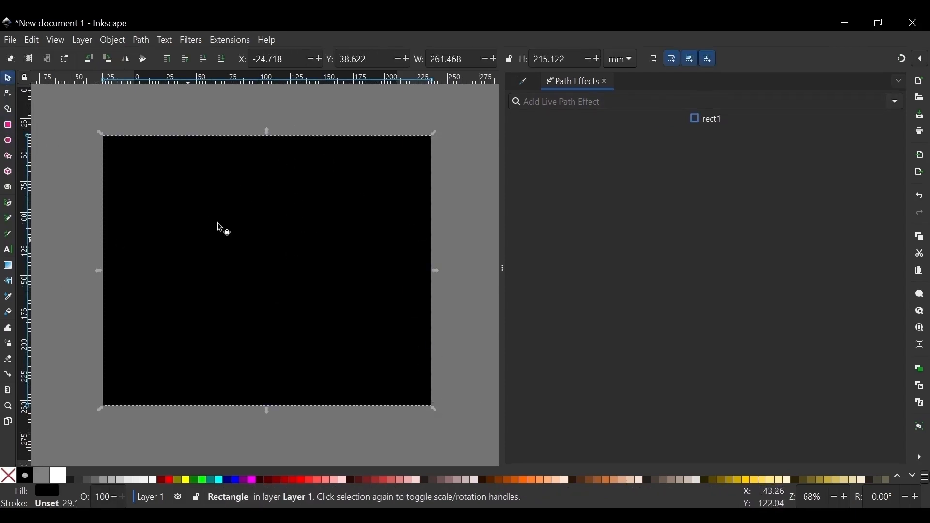
pyautogui.click(293, 130)
pyautogui.click(139, 341)
# Round the rectangle's corners with its corner-radius handle, and return them to square.
pyautogui.press('n')
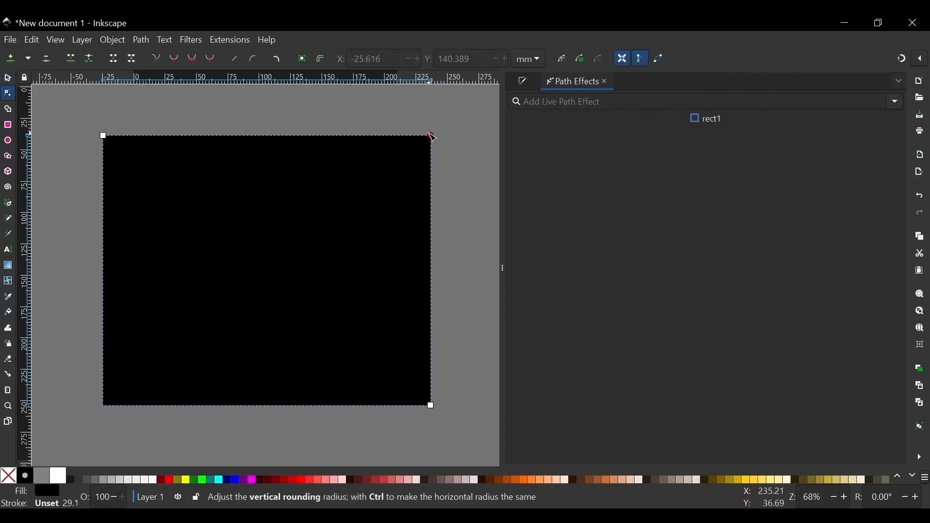
pyautogui.moveTo(433, 137); pyautogui.dragTo(433, 160)
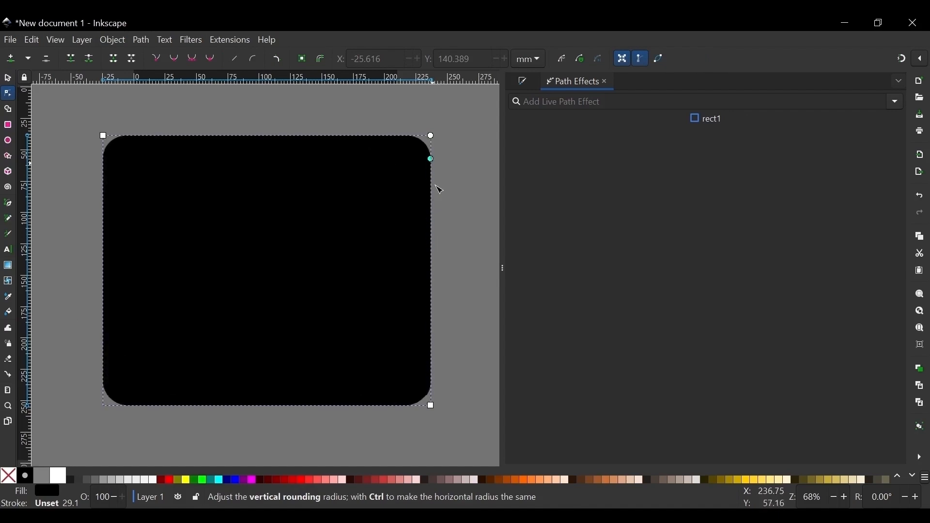
pyautogui.moveTo(432, 202); pyautogui.dragTo(460, 117)
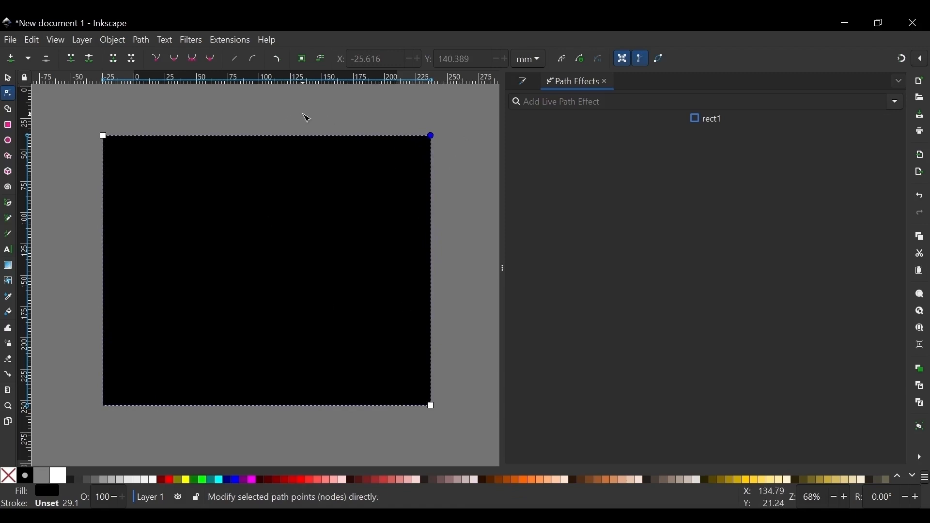
# Convert the rectangle from an object to a path and reselect it.
pyautogui.click(9, 79)
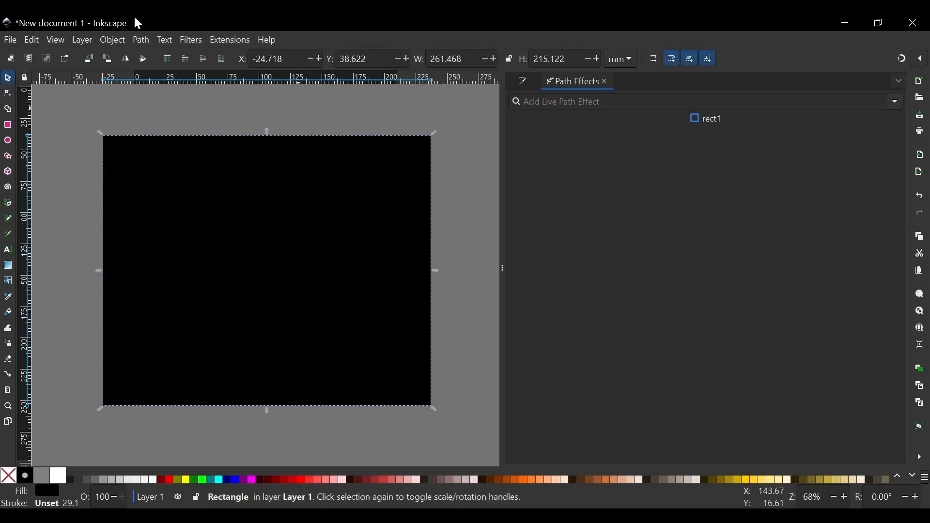
pyautogui.click(116, 41)
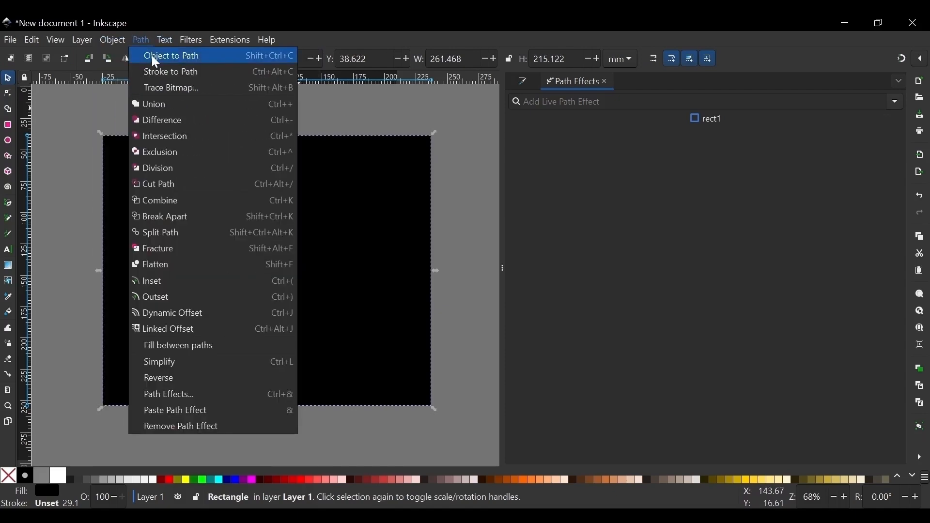
pyautogui.click(150, 56)
pyautogui.click(459, 386)
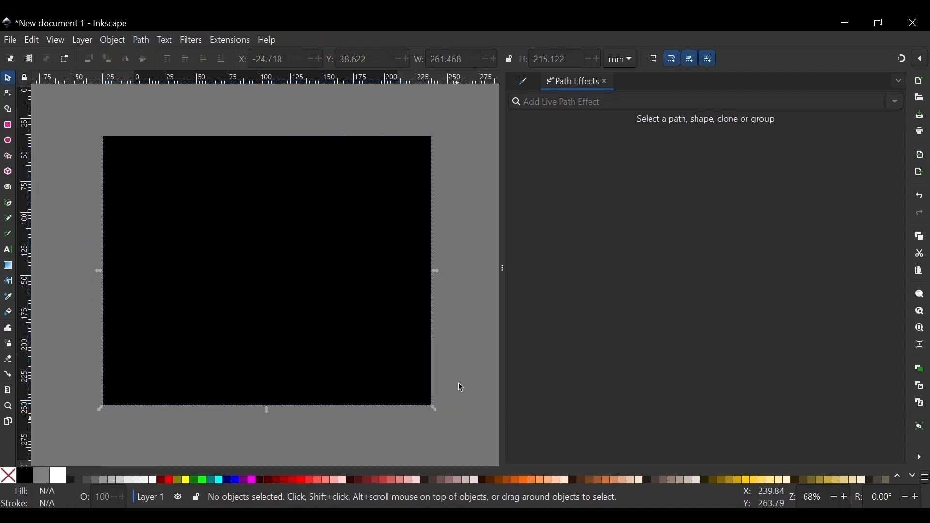
pyautogui.click(209, 388)
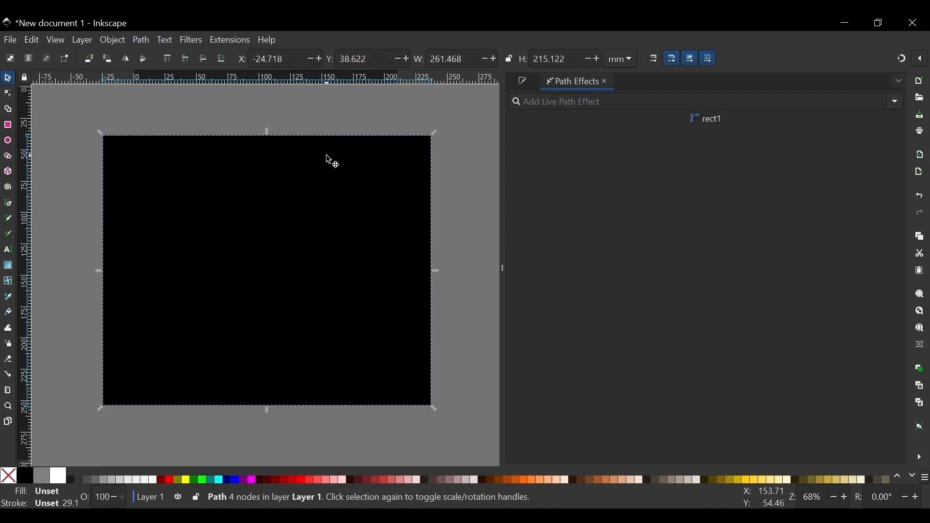
# Move the path's upper-left node inward to distort the shape, and undo the move.
pyautogui.press('n')
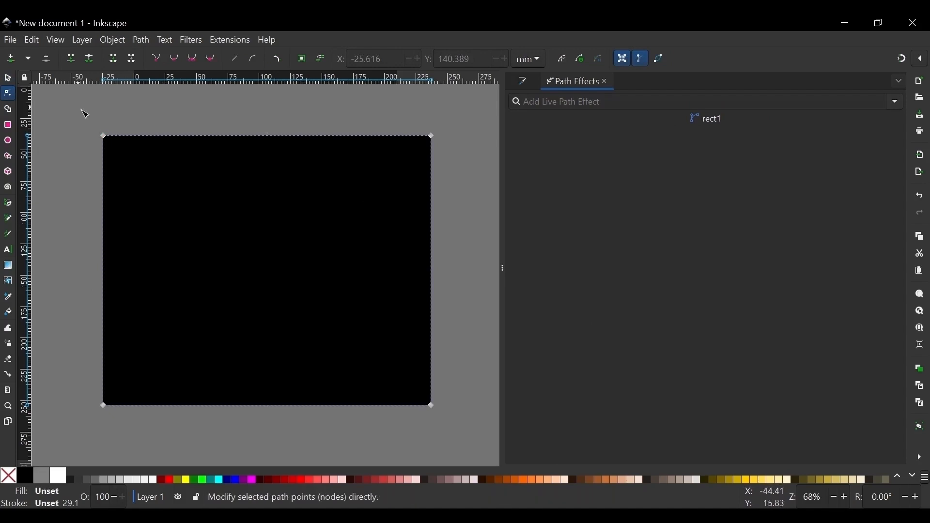
pyautogui.moveTo(84, 112); pyautogui.dragTo(460, 446)
pyautogui.click(450, 150)
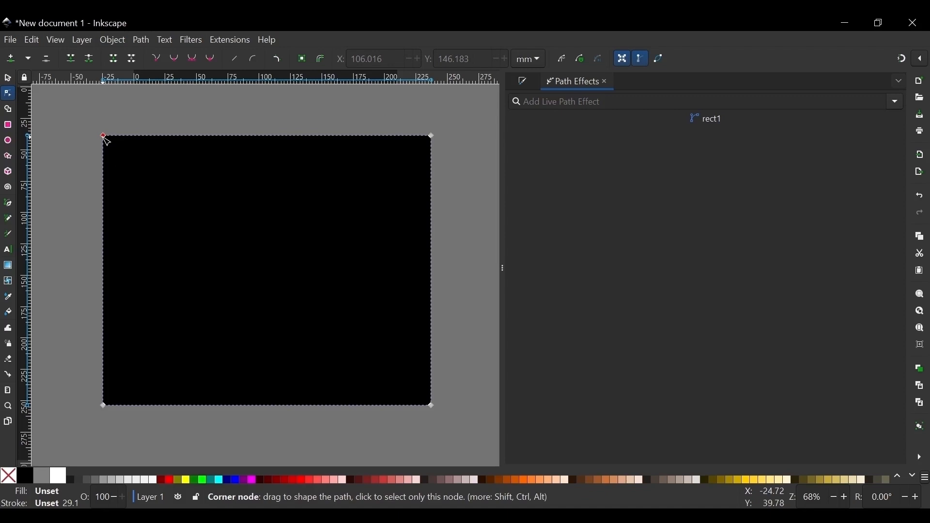
pyautogui.moveTo(105, 140); pyautogui.dragTo(167, 250)
pyautogui.click(431, 136)
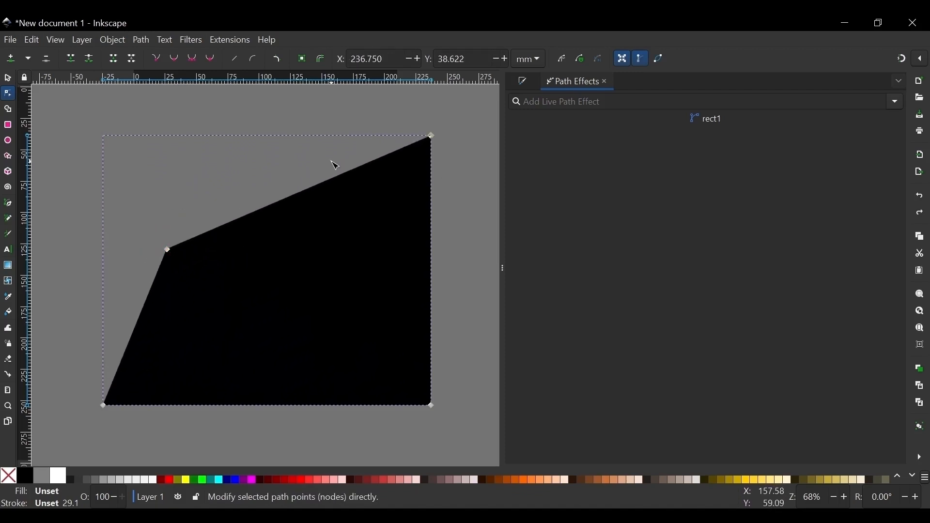
pyautogui.hotkey('ctrl', 'z')
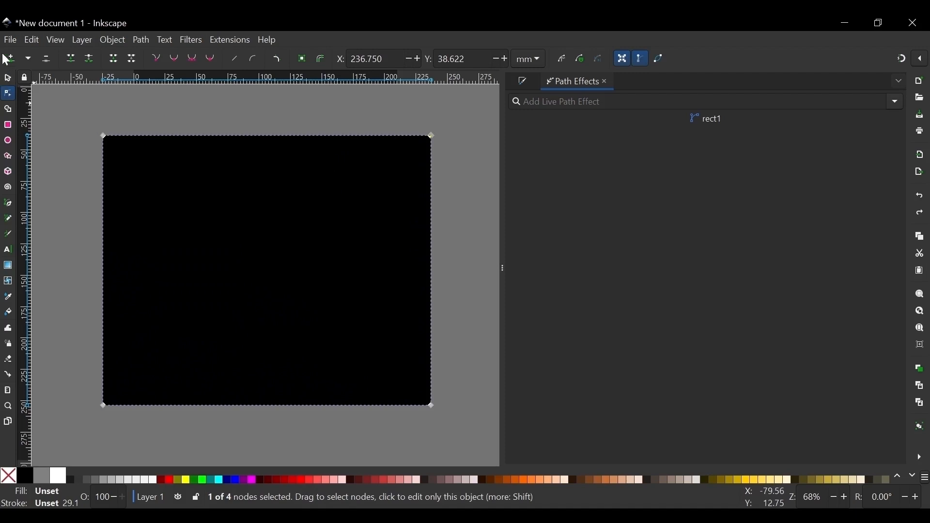
pyautogui.click(8, 77)
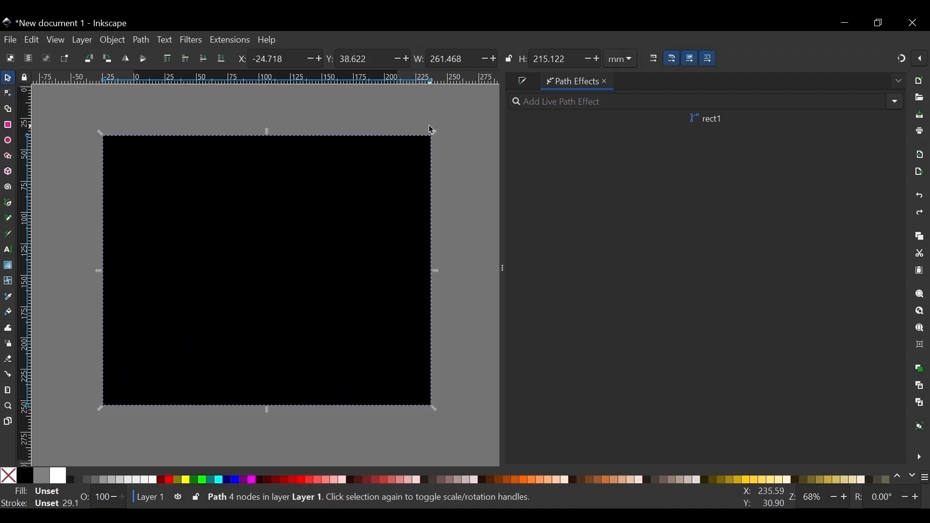
# Apply the Corners live path effect to the rectangle path.
pyautogui.click(381, 109)
pyautogui.click(366, 183)
pyautogui.click(897, 102)
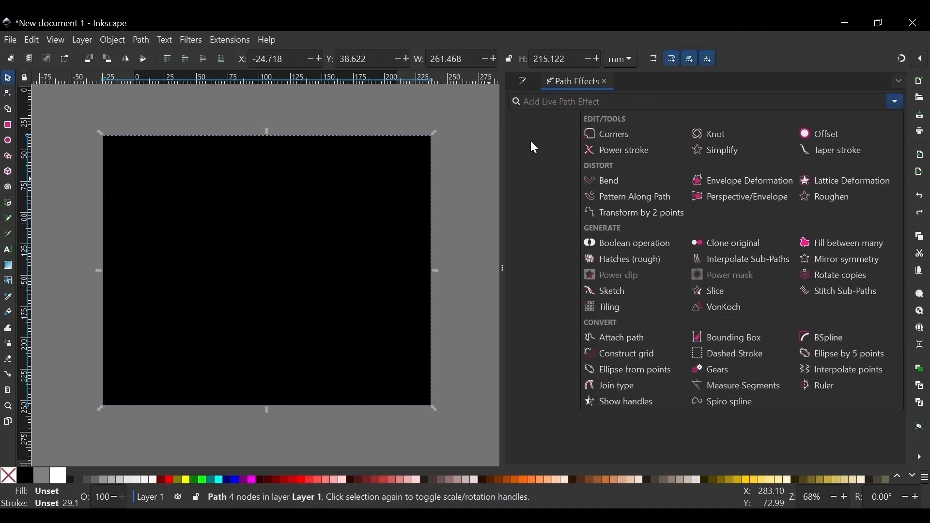
pyautogui.click(896, 102)
pyautogui.click(897, 101)
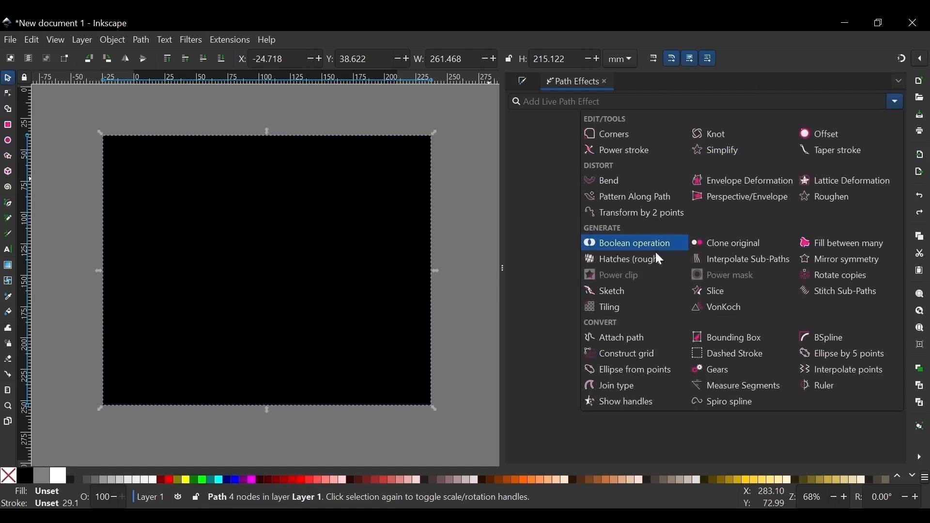
pyautogui.click(610, 133)
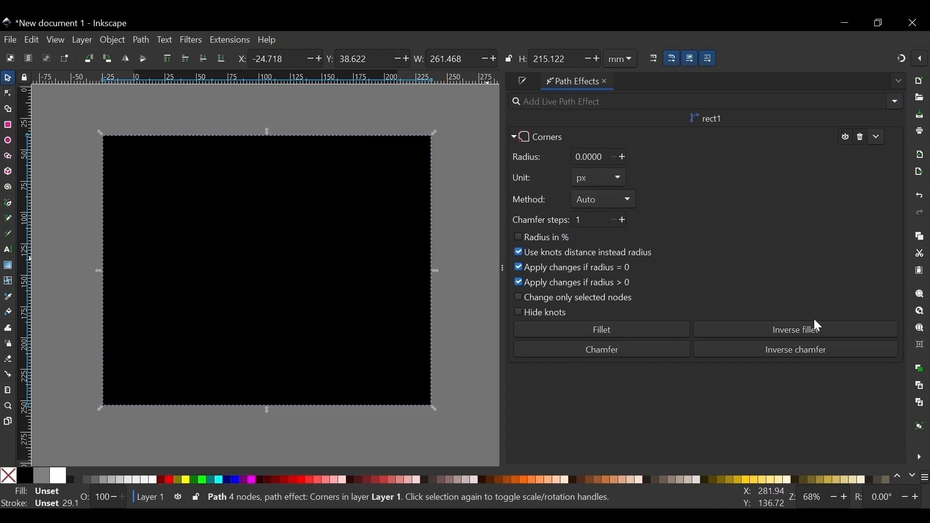
# Round the path's lower-left corner with its Corners knot, using the Fillet type.
pyautogui.doubleClick(414, 155)
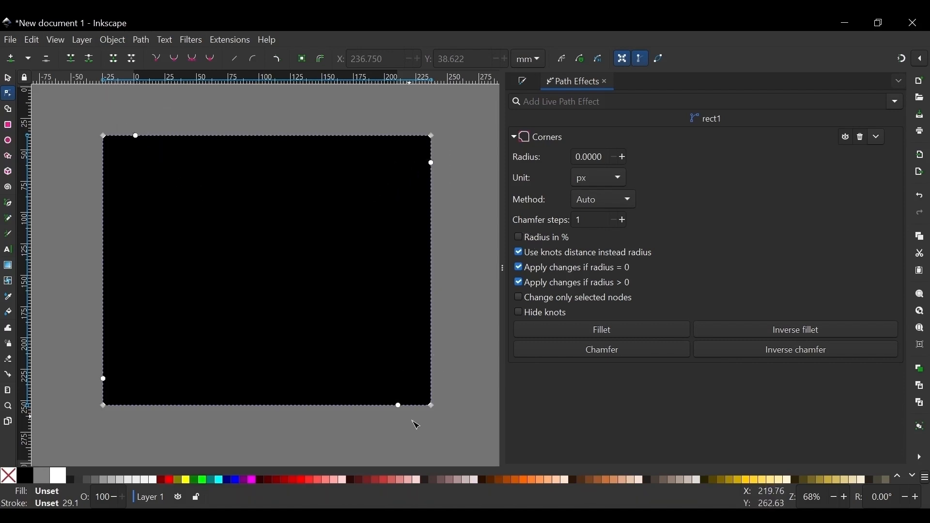
pyautogui.moveTo(82, 337); pyautogui.dragTo(170, 401)
pyautogui.moveTo(107, 383); pyautogui.dragTo(107, 348)
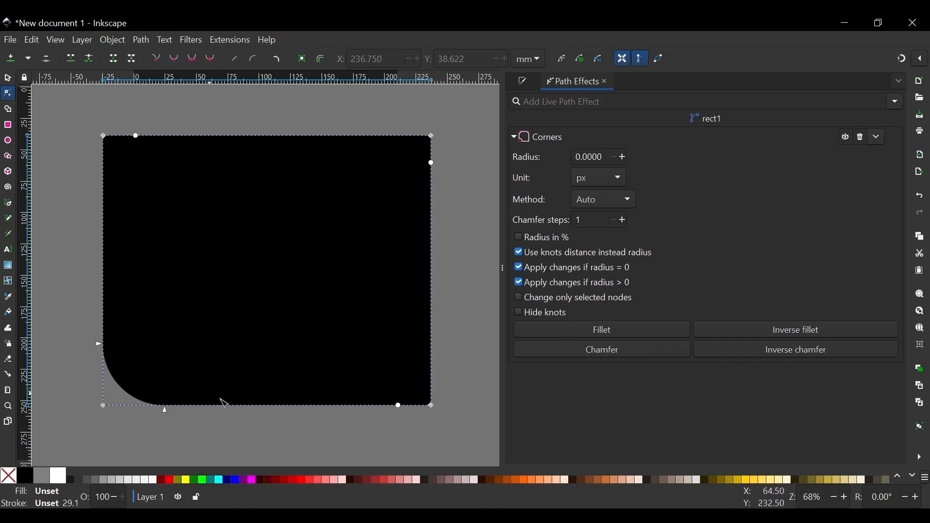
pyautogui.click(632, 329)
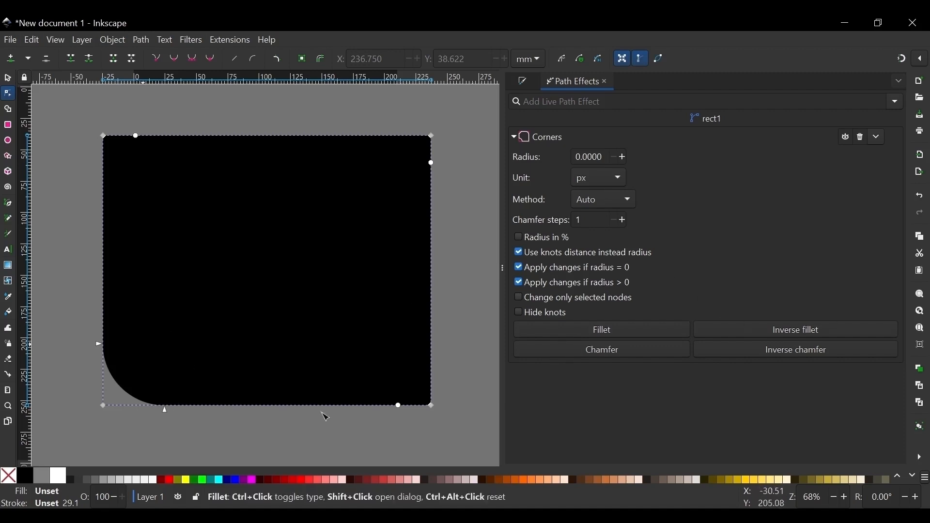
# Change the lower-left corner's type to inverse fillet, chamfer and inverse chamfer in turn.
pyautogui.click(813, 334)
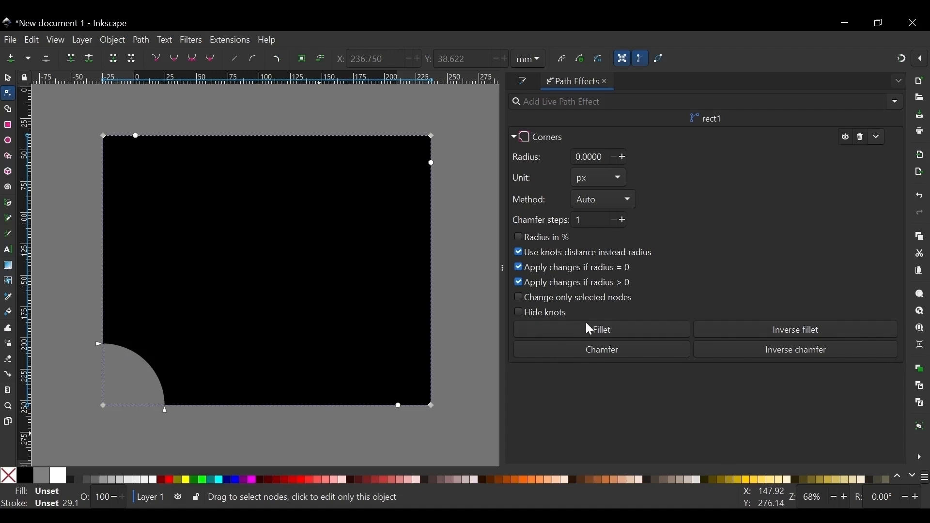
pyautogui.click(601, 352)
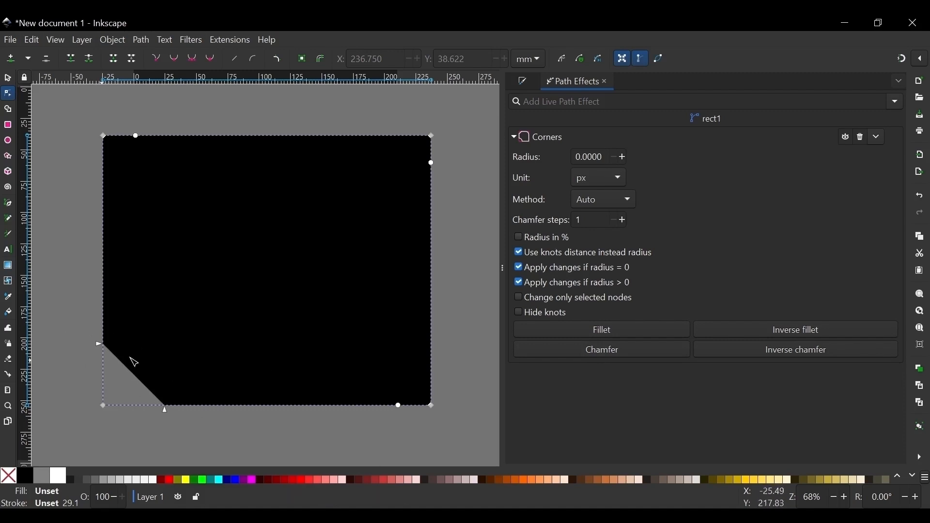
pyautogui.click(810, 357)
# Raise the chamfer steps to 2, try an inverse chamfer on the lower-left corner, and set the steps to 3.
pyautogui.click(624, 221)
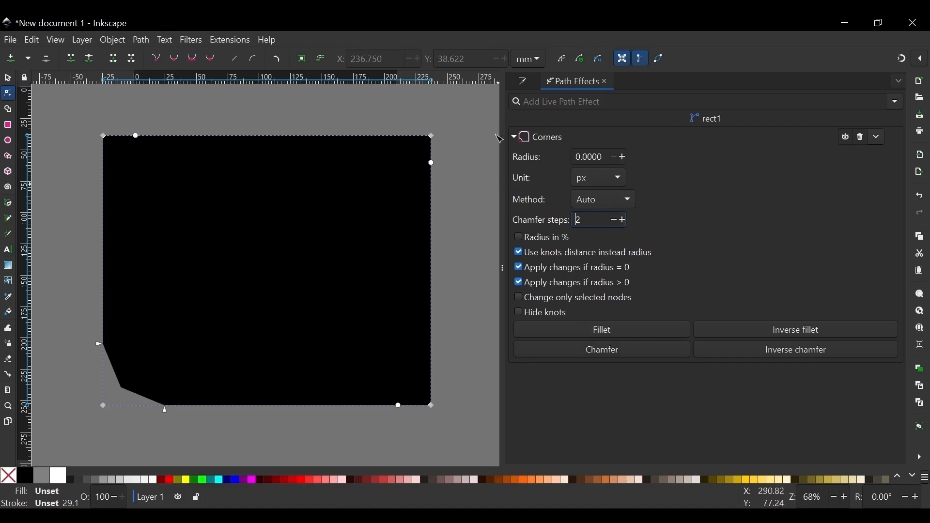
pyautogui.click(823, 355)
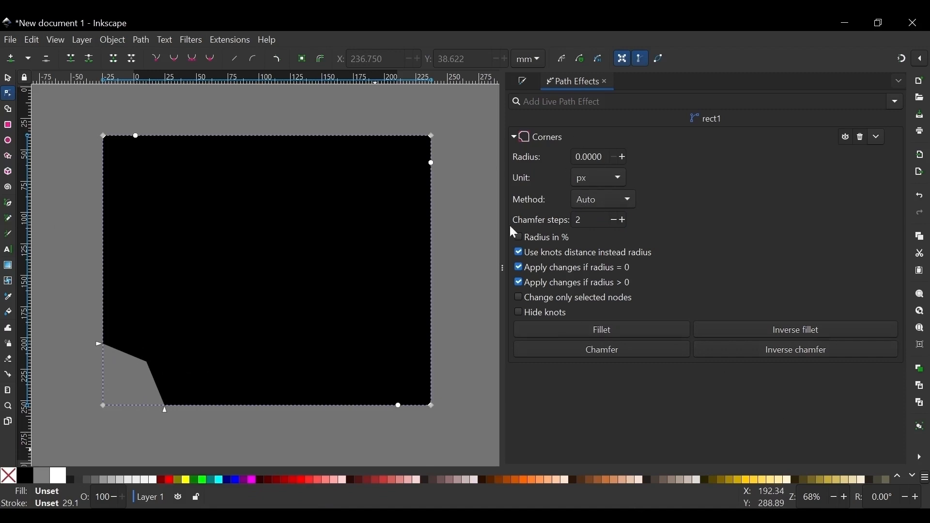
pyautogui.click(624, 220)
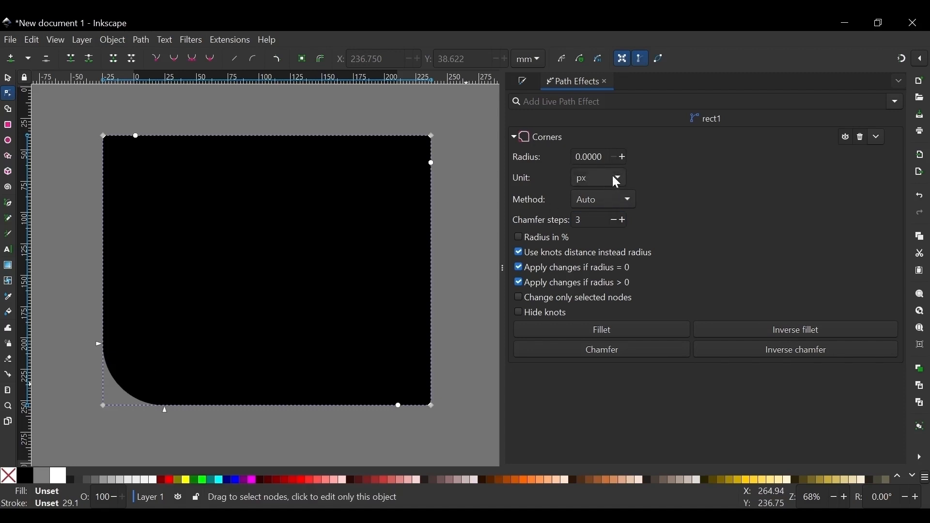
# Set the Corners effect's radius to 5 px and inspect the lower-left corner up close.
pyautogui.click(610, 186)
pyautogui.click(611, 181)
pyautogui.moveTo(583, 159)
pyautogui.mouseDown()
pyautogui.moveTo(611, 161)
pyautogui.moveTo(575, 158)
pyautogui.mouseUp()
pyautogui.write('1')
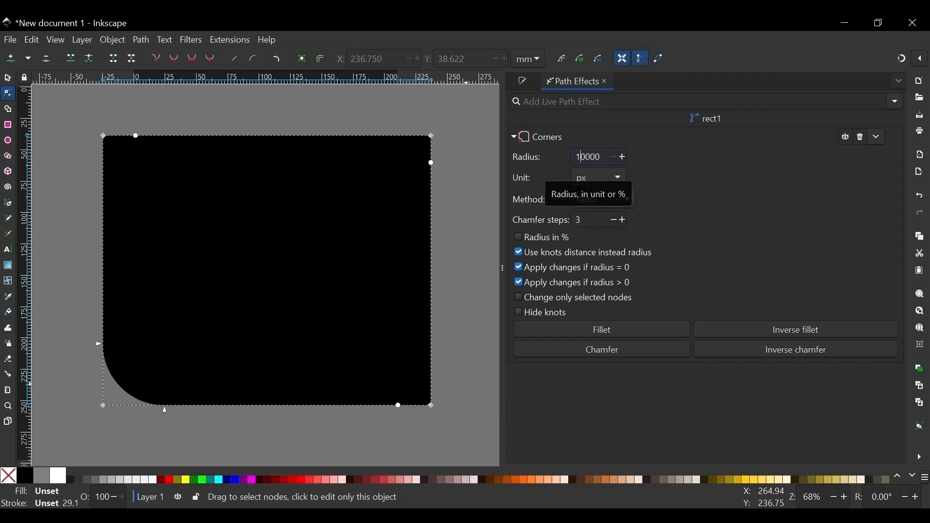
pyautogui.press('BackSpace')
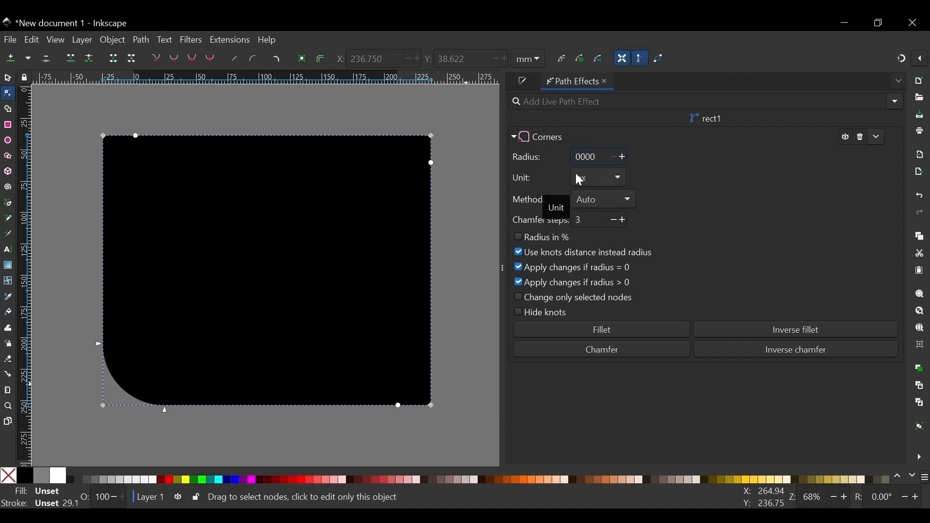
pyautogui.write('5')
pyautogui.write('.')
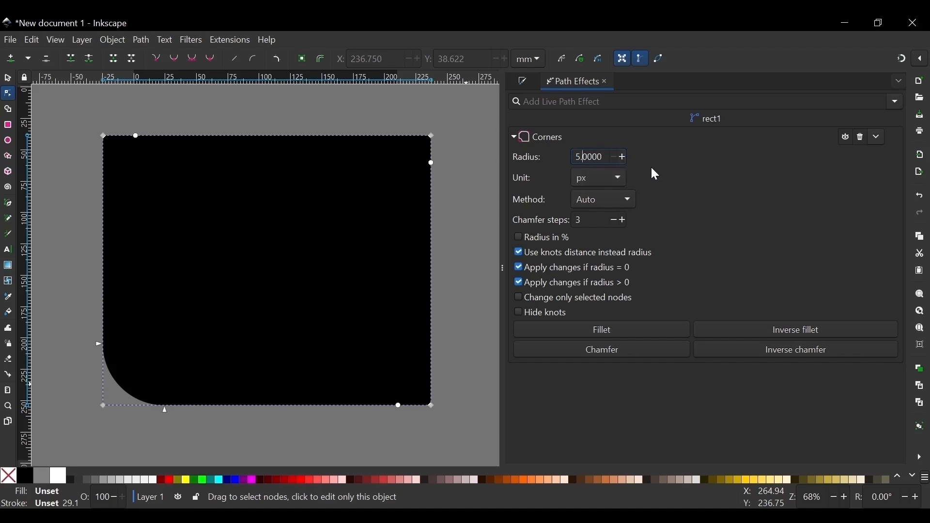
pyautogui.press('Return')
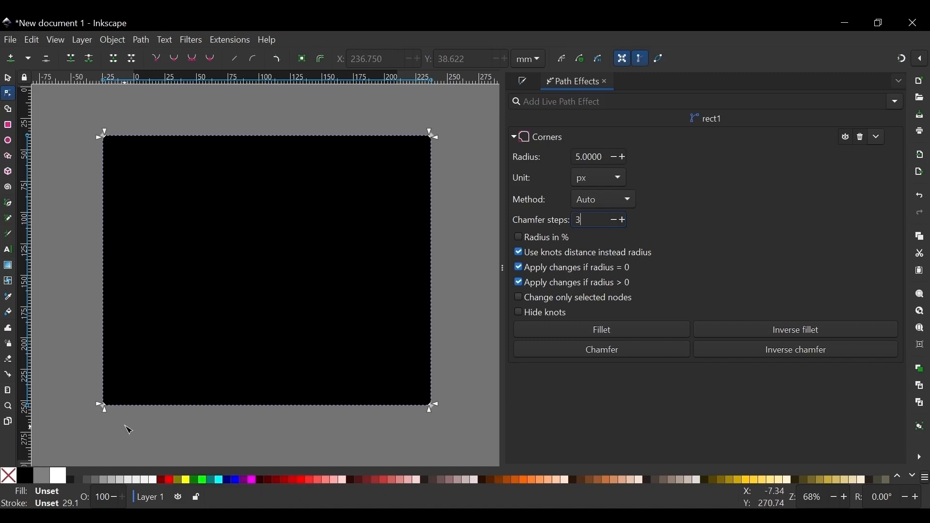
pyautogui.scroll(10, 107, 411)
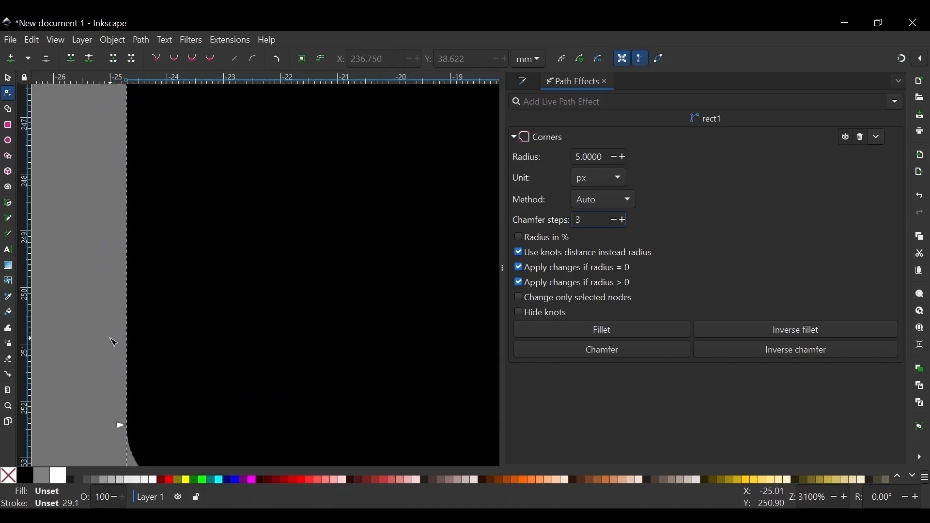
pyautogui.scroll(-2, 48, 183)
pyautogui.scroll(8, 97, 327)
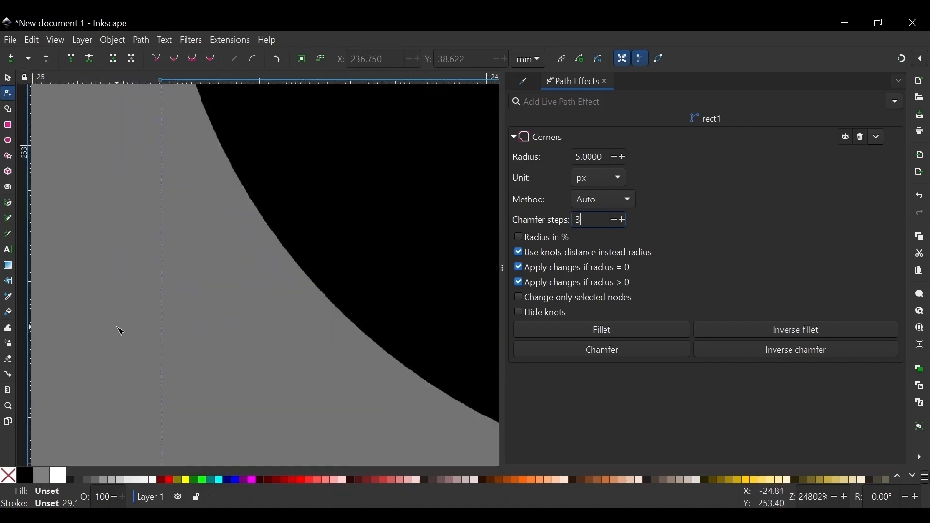
# Change the Corners radius unit to inches, examine the whole shape, and change the unit to centimetres.
pyautogui.scroll(-2, 160, 285)
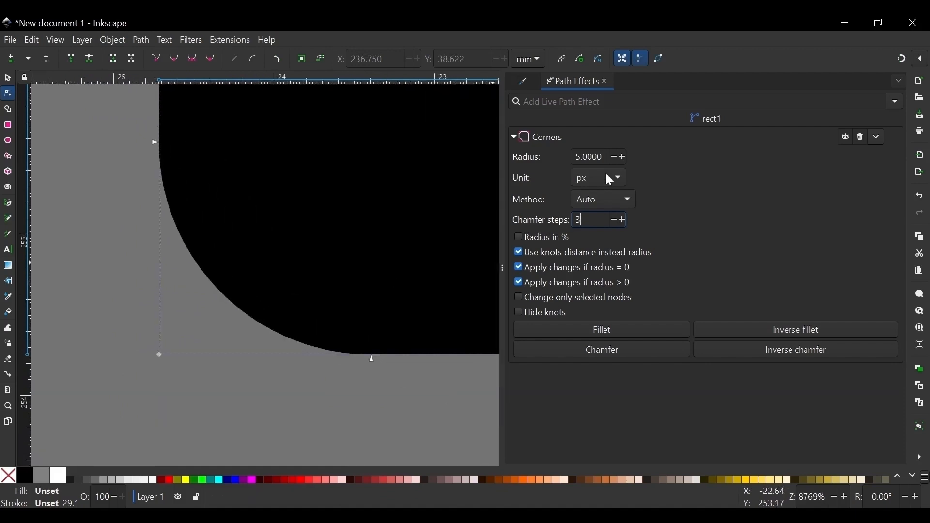
pyautogui.scroll(-2, 168, 349)
pyautogui.scroll(-5, 168, 350)
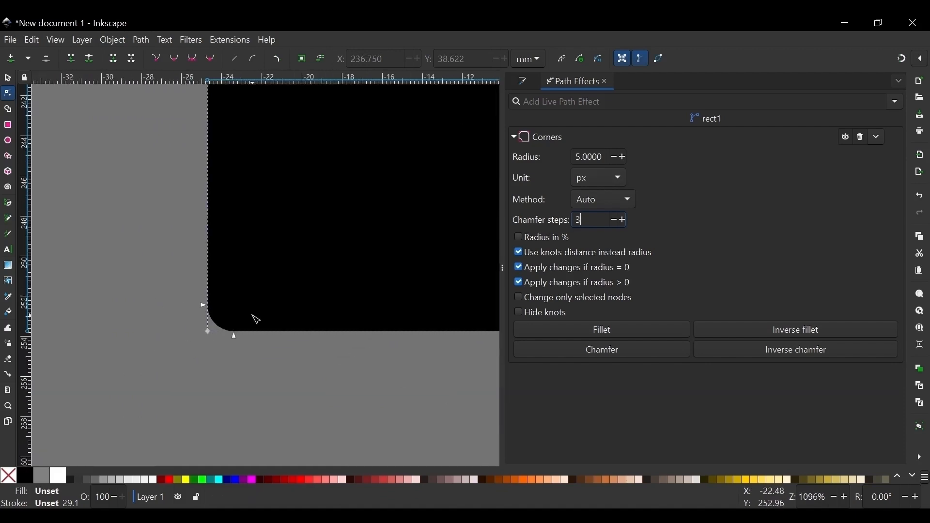
pyautogui.click(603, 178)
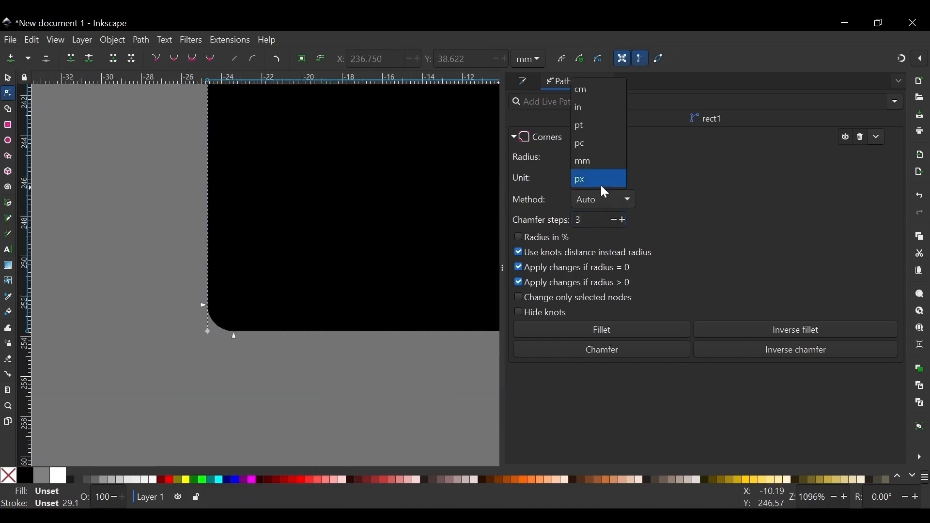
pyautogui.click(587, 104)
pyautogui.scroll(-9, 239, 407)
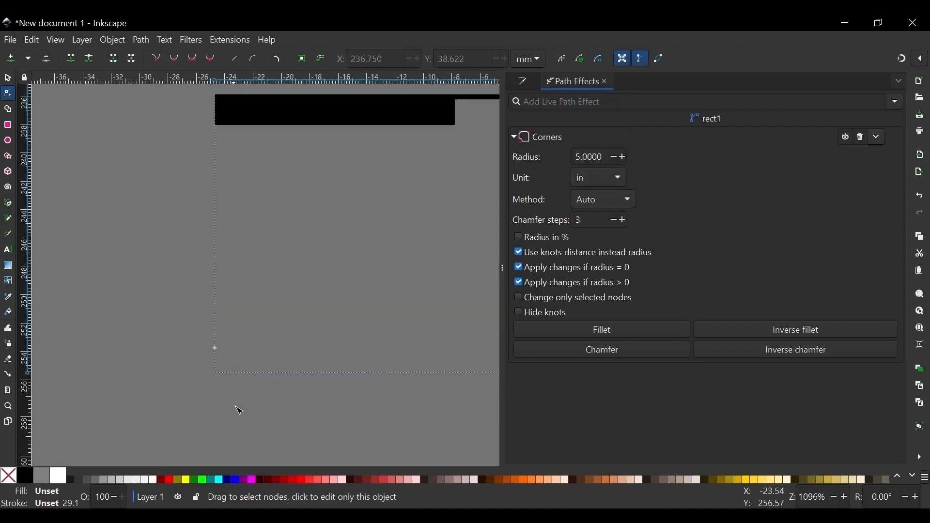
pyautogui.scroll(2, 251, 340)
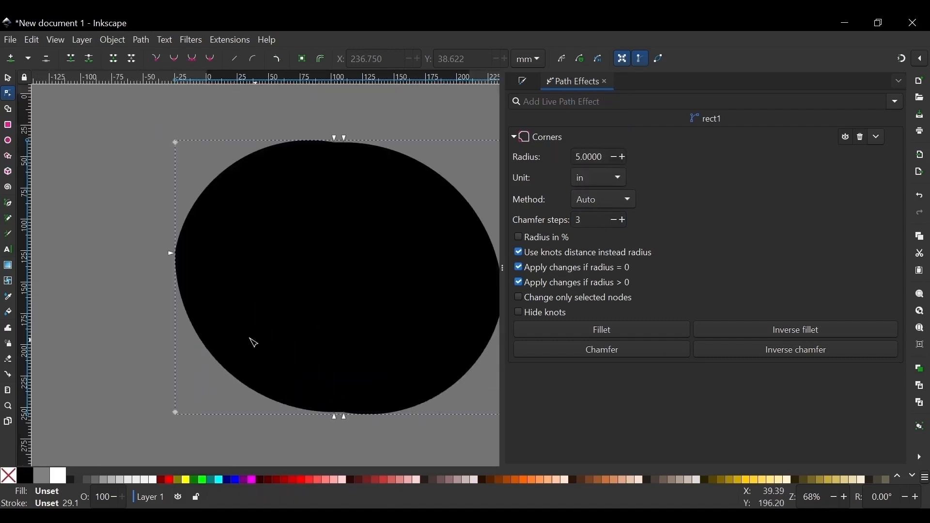
pyautogui.scroll(-1, 133, 286)
pyautogui.scroll(1, 214, 310)
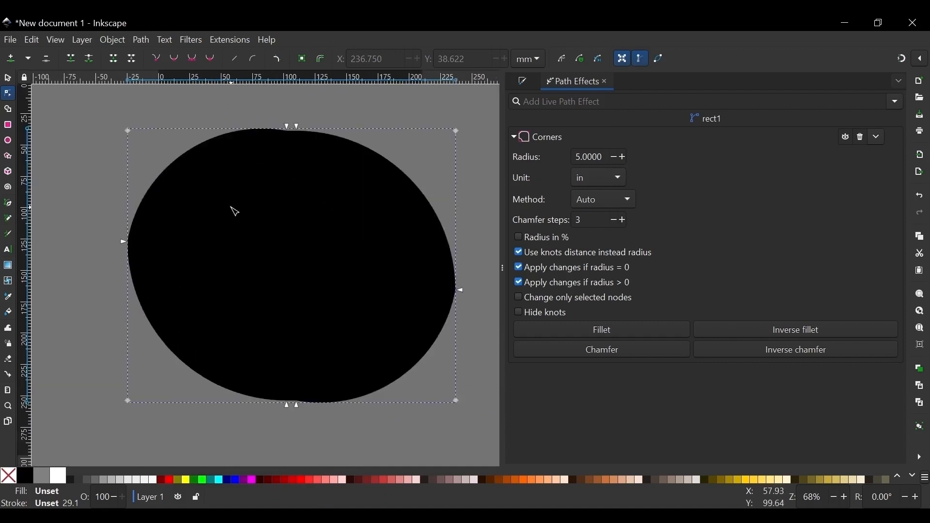
pyautogui.click(604, 178)
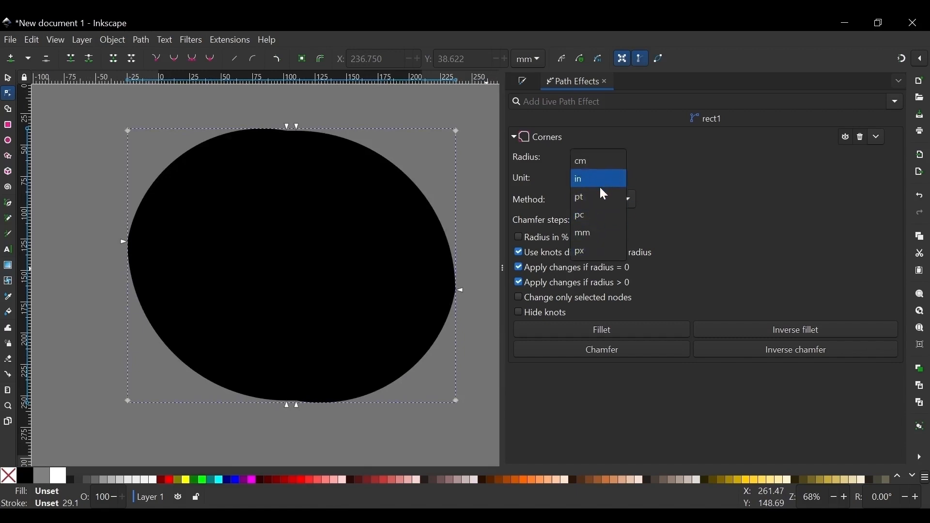
pyautogui.click(598, 164)
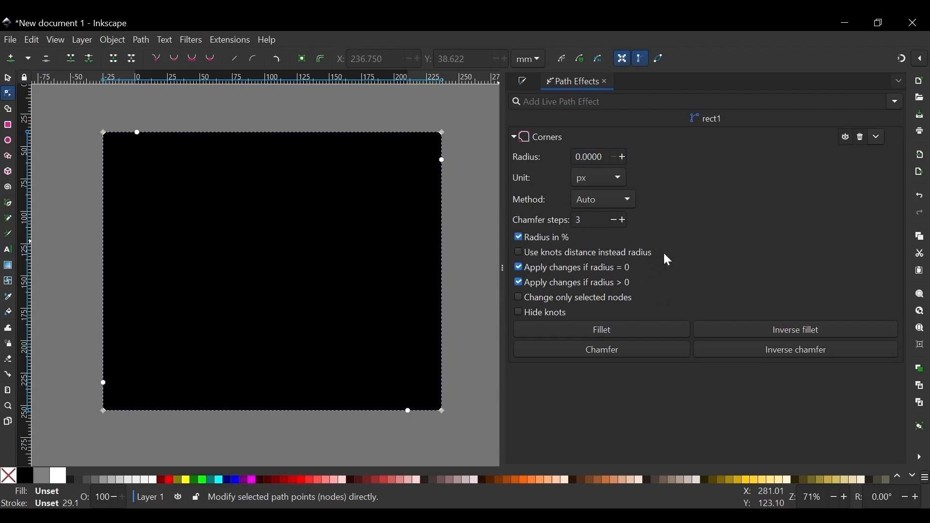
# Turn off the percentage radius option and set the Corners radius to 30 px.
pyautogui.click(518, 238)
pyautogui.moveTo(603, 157); pyautogui.dragTo(583, 157)
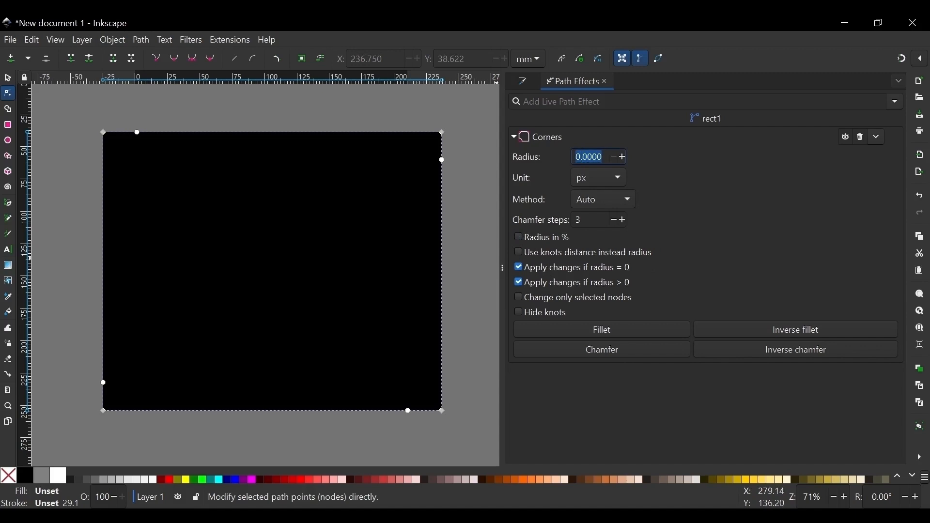
pyautogui.write('30')
pyautogui.press('Return')
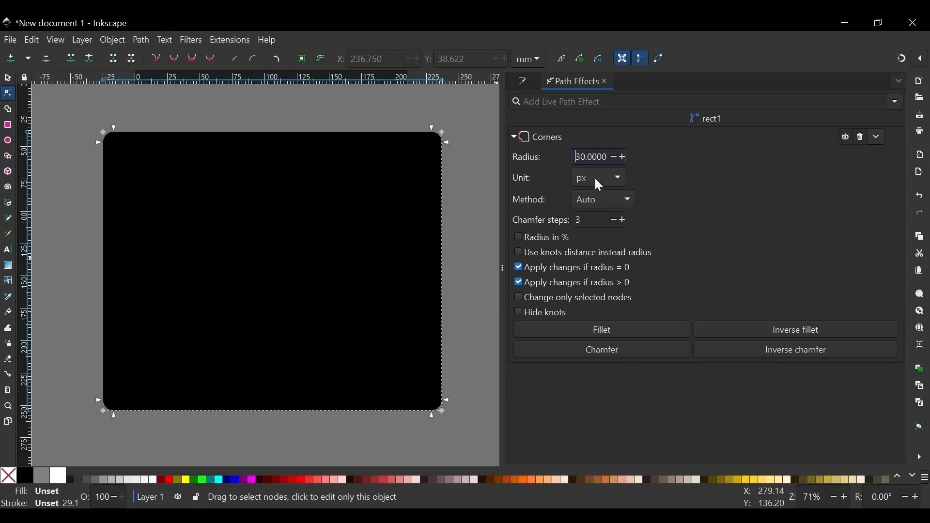
# Switch the radius to a percentage, raise it to 46, and reset it to 0 with the percentage option off.
pyautogui.click(601, 176)
pyautogui.click(601, 178)
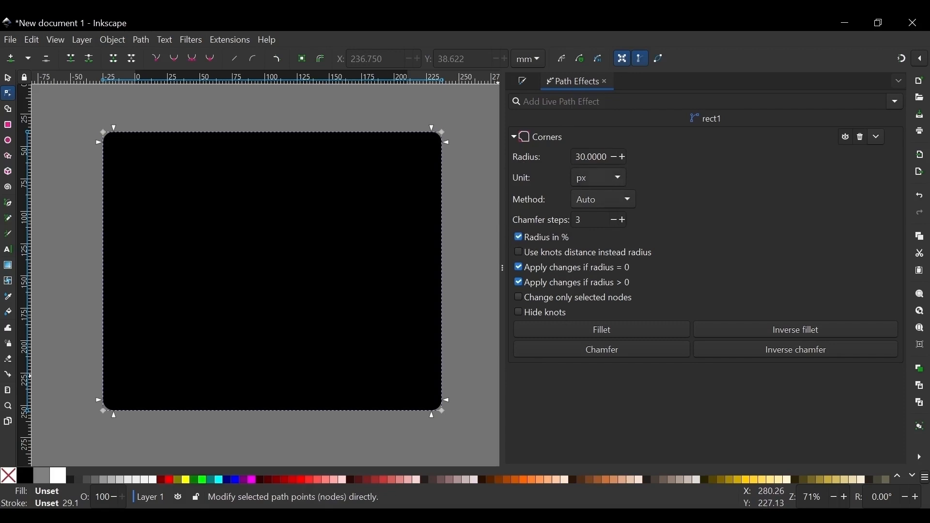
pyautogui.moveTo(597, 157); pyautogui.dragTo(601, 157)
pyautogui.click(615, 155)
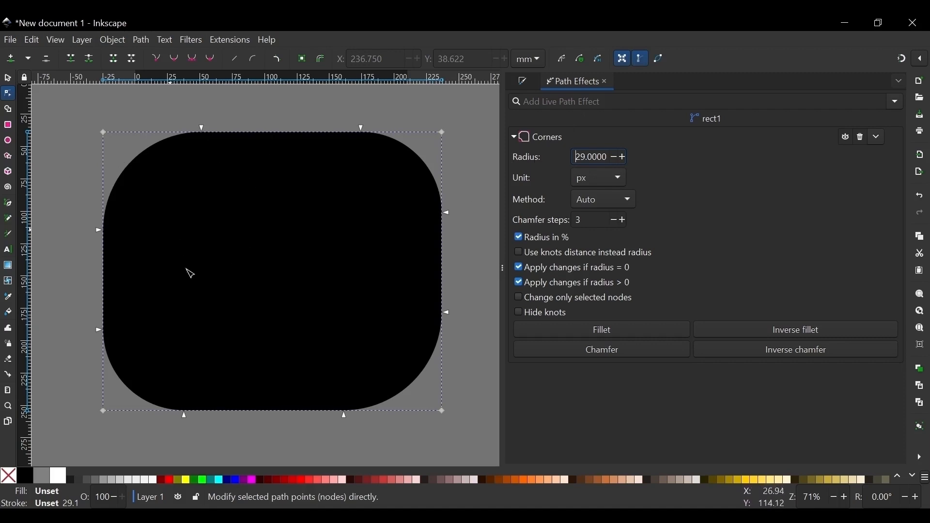
pyautogui.scroll(12, 624, 158)
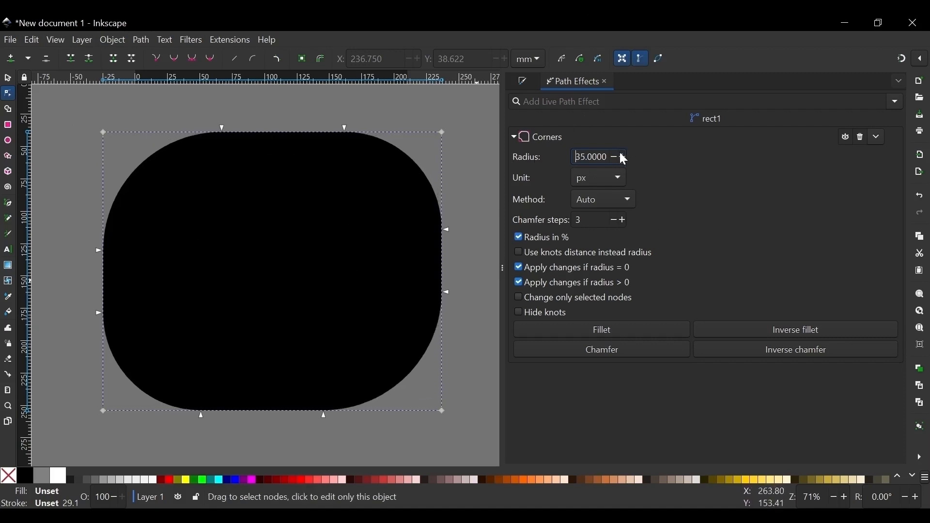
pyautogui.scroll(5, 624, 157)
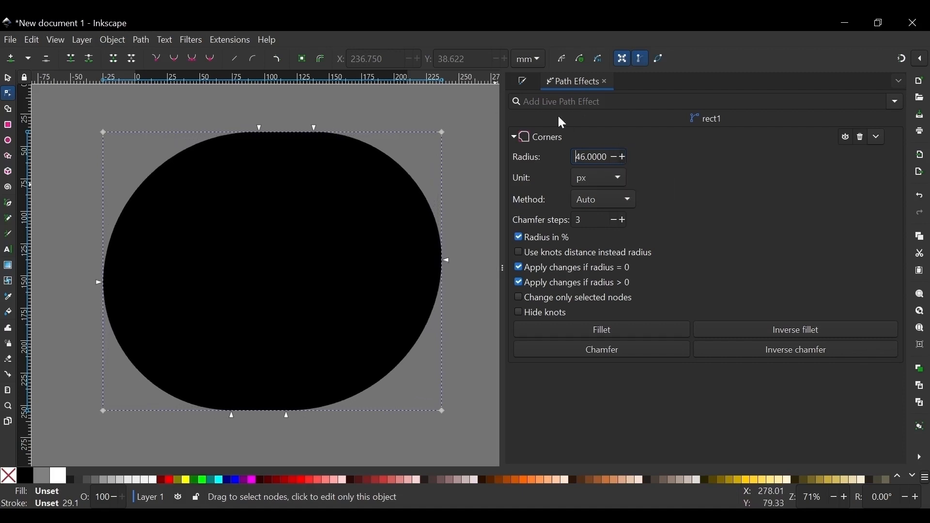
pyautogui.moveTo(608, 157); pyautogui.dragTo(573, 157)
pyautogui.click(519, 237)
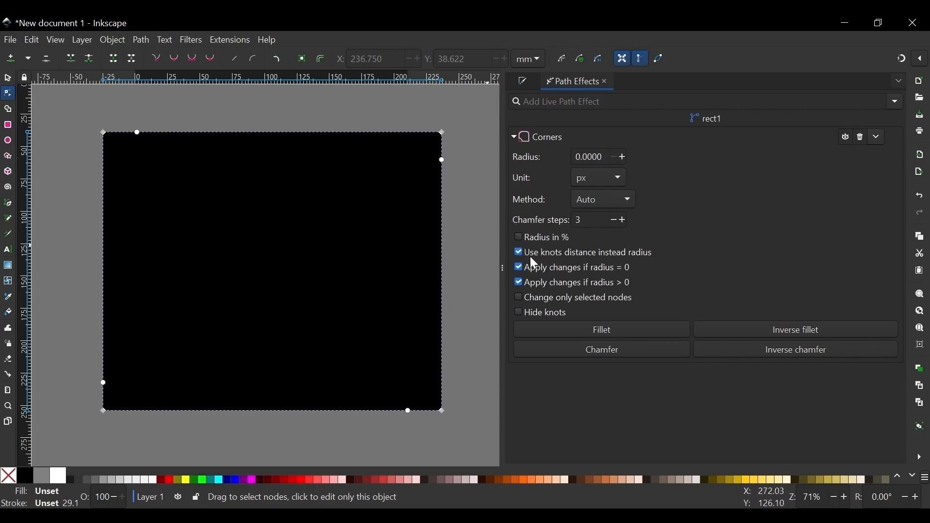
# Turn off knots distance, round the lower-left corner with its knot, and set a 50 px radius for only the corners with zero radius.
pyautogui.click(518, 254)
pyautogui.moveTo(105, 386); pyautogui.dragTo(99, 308)
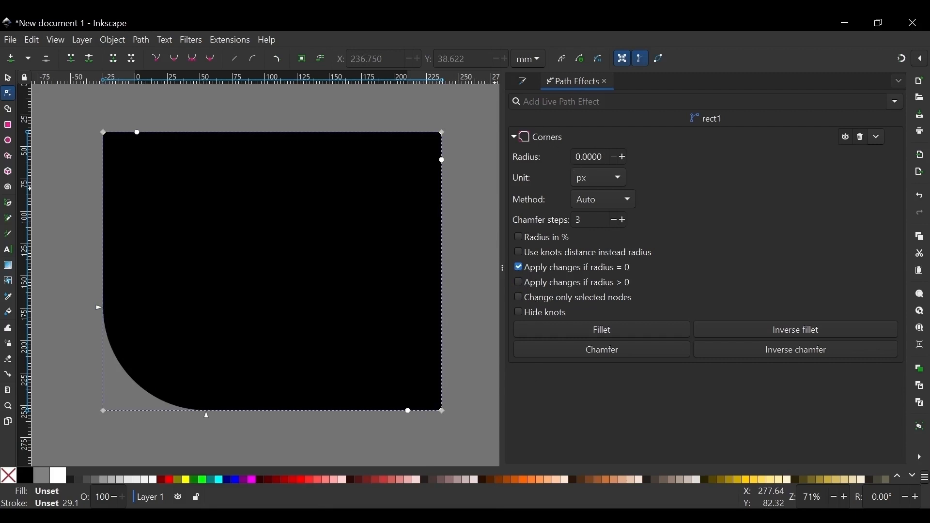
pyautogui.moveTo(604, 157); pyautogui.dragTo(574, 157)
pyautogui.write('2')
pyautogui.write('0')
pyautogui.press('Return')
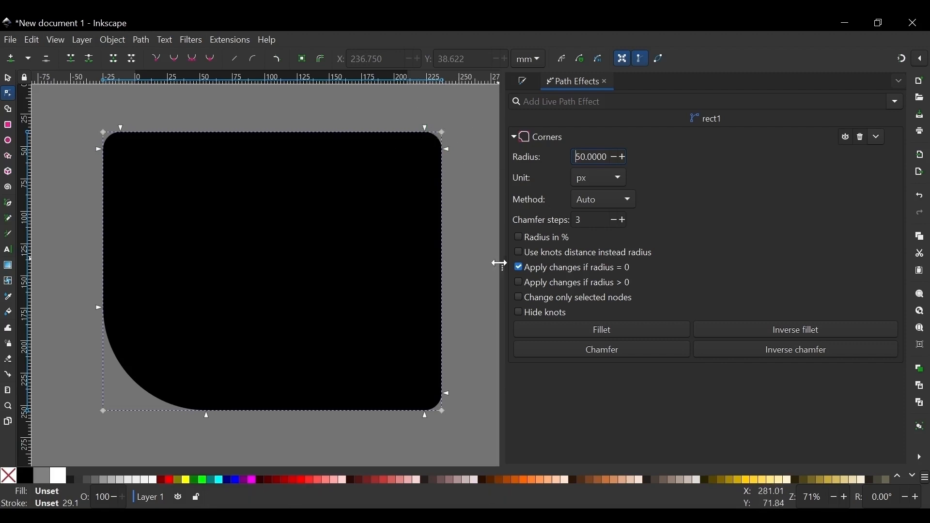
# Allow changes to corners with a radius above 0 and set the Corners radius to 60 px.
pyautogui.click(518, 283)
pyautogui.doubleClick(580, 157)
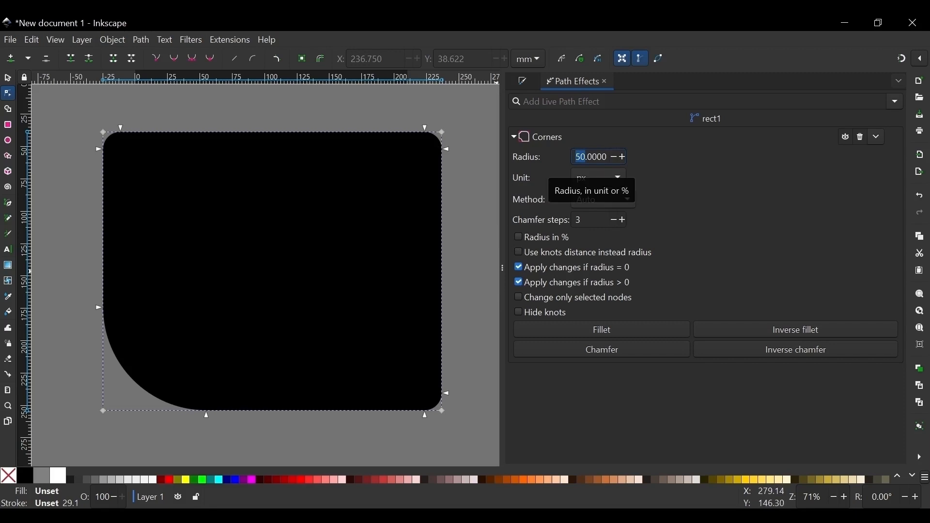
pyautogui.write('6')
pyautogui.press('Return')
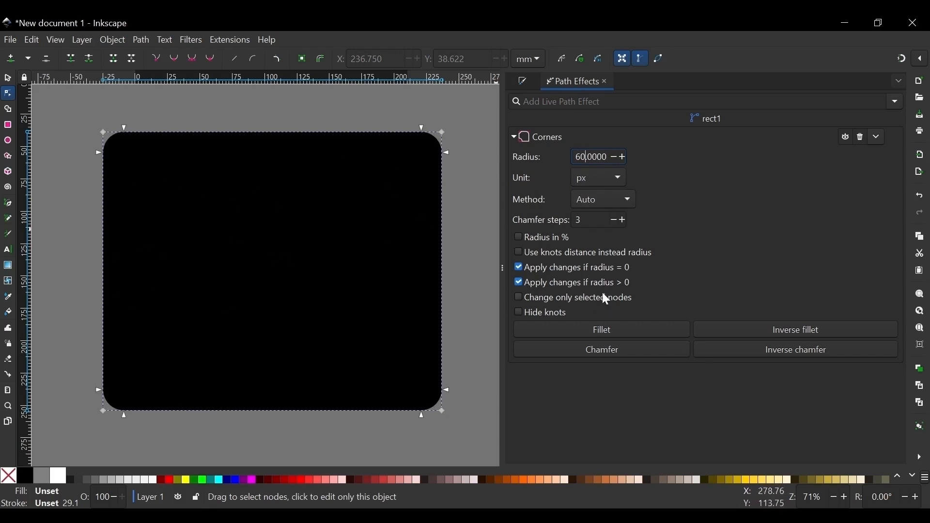
# Exclude zero-radius corners from changes, square off the upper-left corner with its knot, and set the radius to 100 px.
pyautogui.click(522, 270)
pyautogui.moveTo(101, 153); pyautogui.dragTo(92, 106)
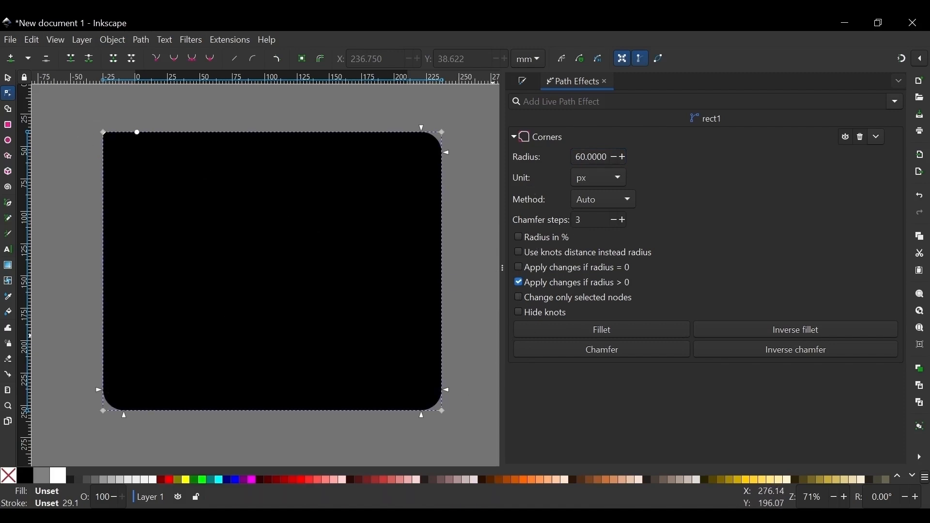
pyautogui.hotkey('shift', 'End')
pyautogui.hotkey('shift', 'Home')
pyautogui.write('100.')
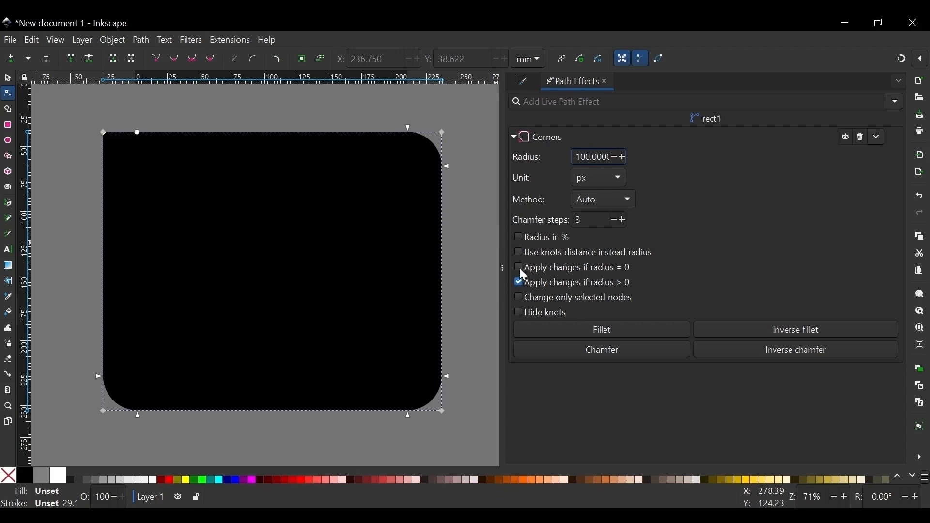
# Limit the Corners changes to selected nodes and select the path's two left nodes.
pyautogui.click(518, 296)
pyautogui.moveTo(74, 112); pyautogui.dragTo(126, 162)
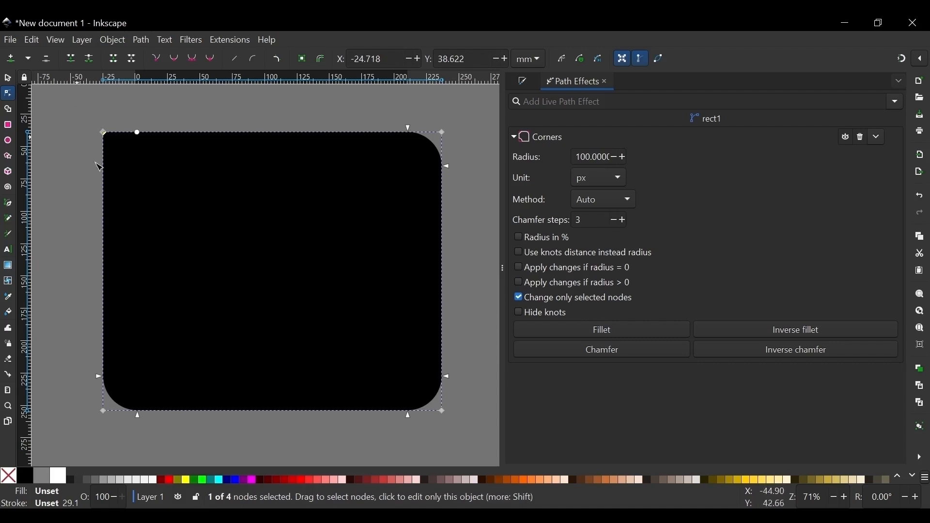
pyautogui.moveTo(81, 125); pyautogui.dragTo(290, 434)
pyautogui.moveTo(71, 100); pyautogui.dragTo(277, 419)
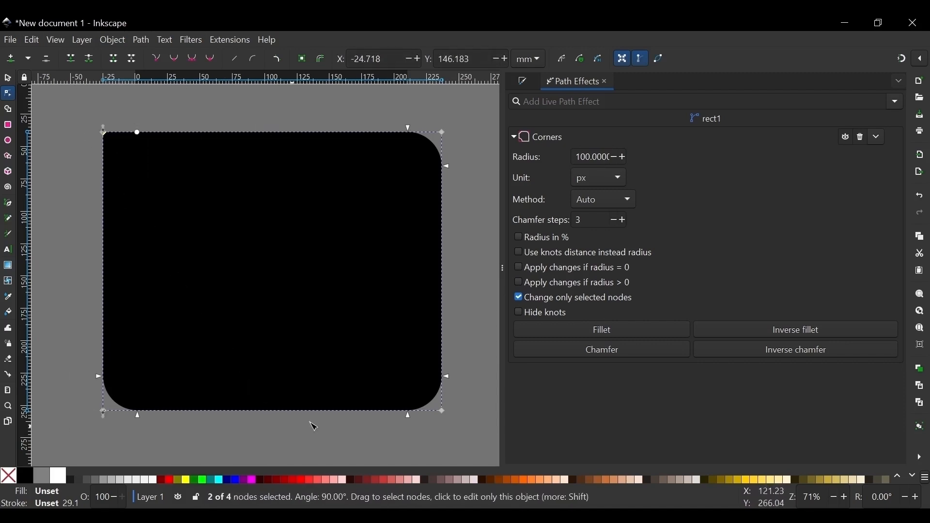
# Enable changes for both zero and non-zero radii and set the two selected left corners' radius to 56 px.
pyautogui.doubleClick(595, 157)
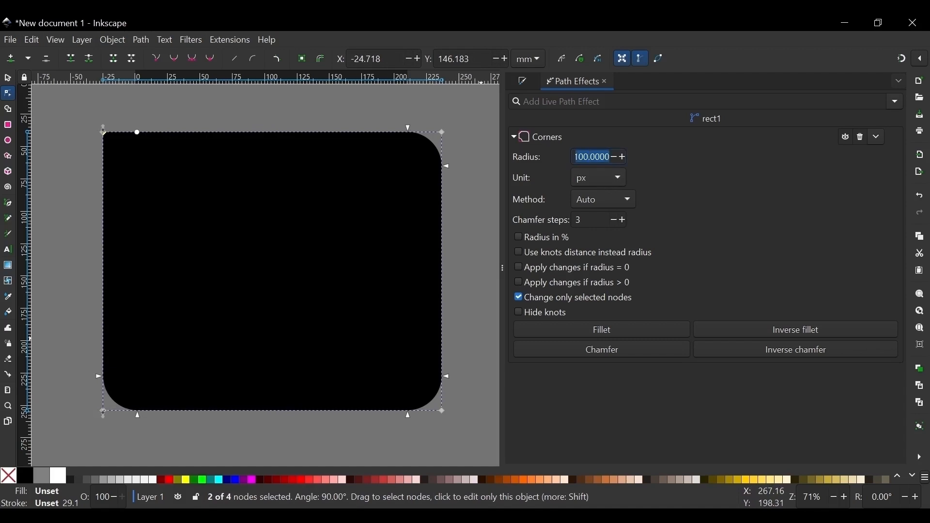
pyautogui.write('50')
pyautogui.scroll(4, 595, 157)
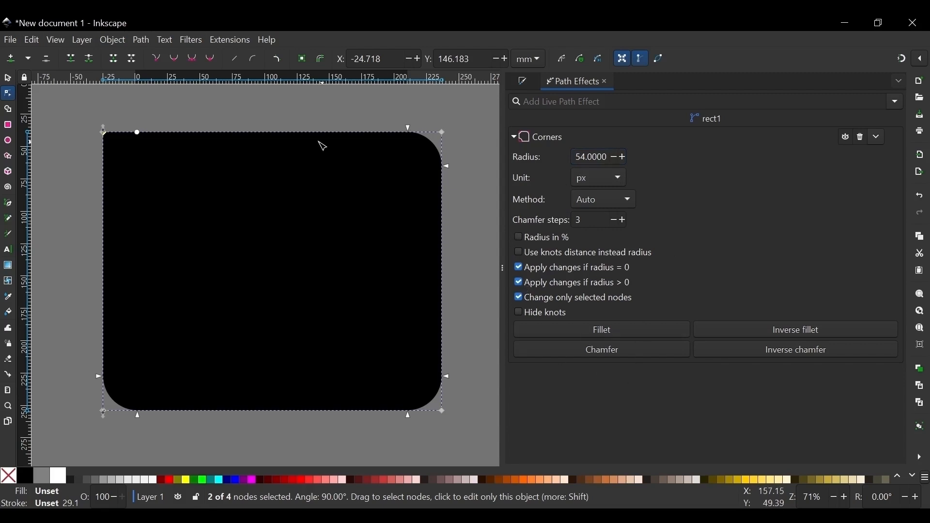
pyautogui.click(614, 156)
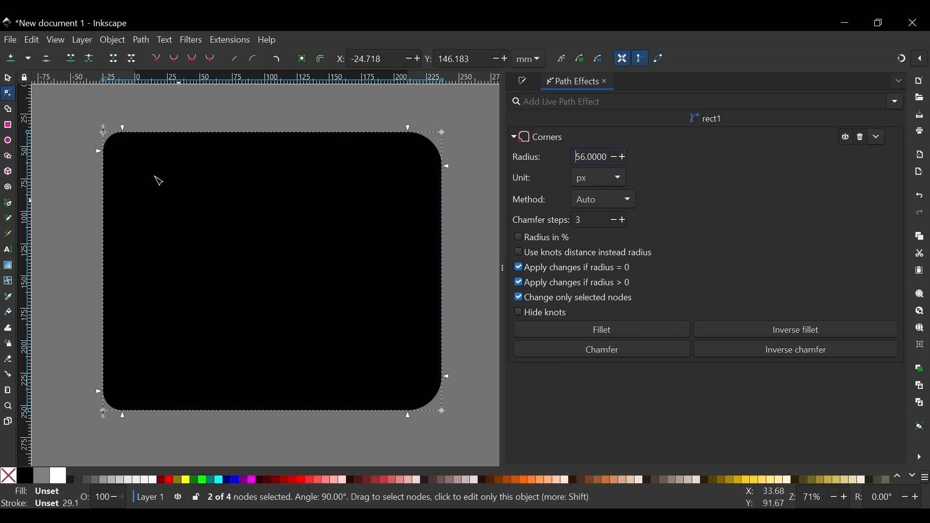
# Select all four nodes of the path and set their corner radius to 0.
pyautogui.moveTo(62, 107); pyautogui.dragTo(334, 495)
pyautogui.scroll(5, 249, 240)
pyautogui.scroll(2, 264, 239)
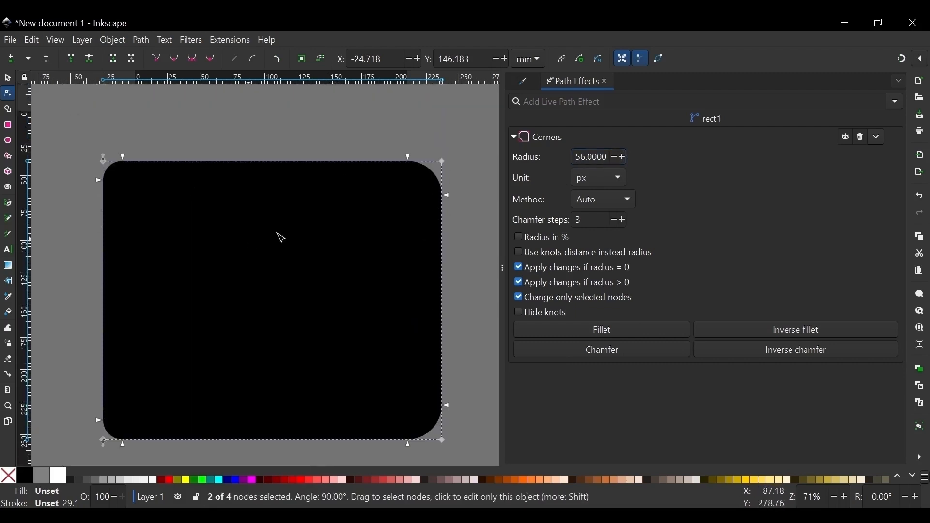
pyautogui.scroll(-2, 359, 175)
pyautogui.moveTo(452, 107); pyautogui.dragTo(409, 165)
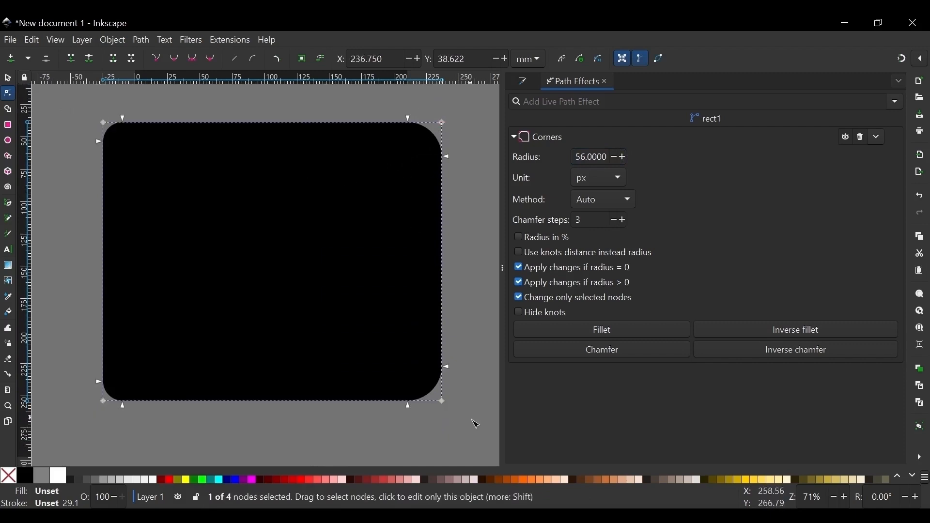
pyautogui.moveTo(456, 376); pyautogui.dragTo(395, 416)
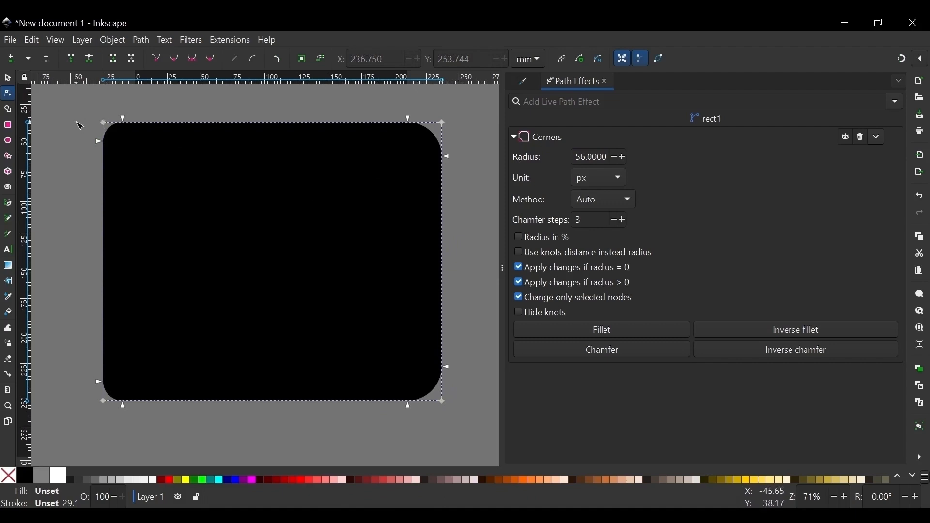
pyautogui.moveTo(61, 106); pyautogui.dragTo(461, 429)
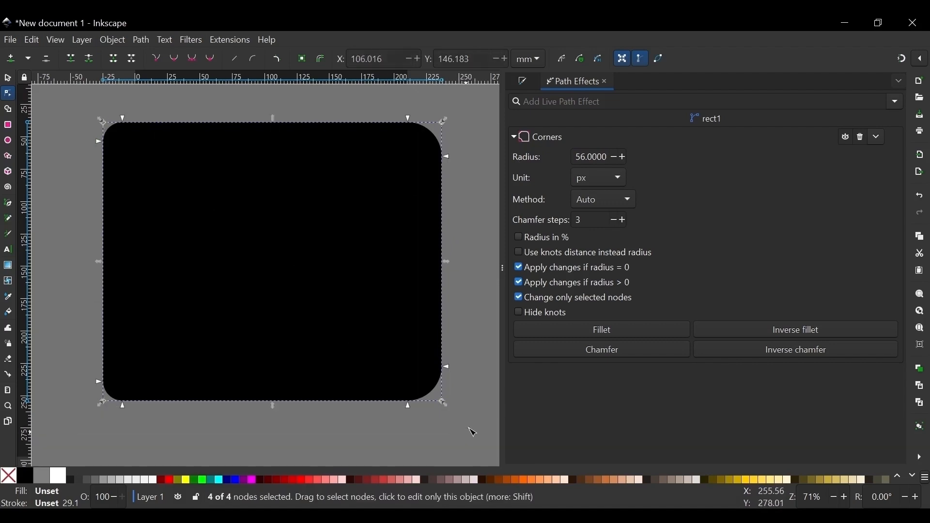
pyautogui.doubleClick(583, 157)
pyautogui.write('0')
pyautogui.press('Return')
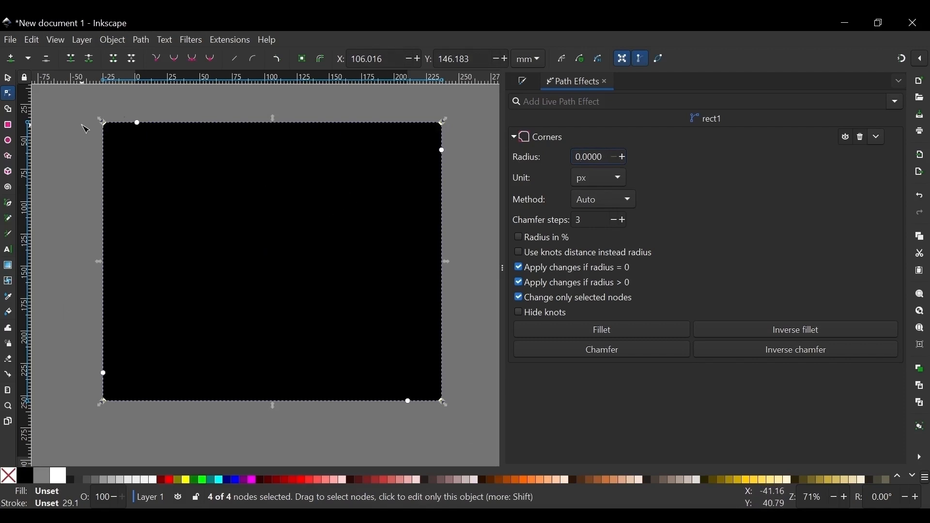
# Select only the upper-left node and set its corner radius to 50 px.
pyautogui.moveTo(68, 103); pyautogui.dragTo(195, 193)
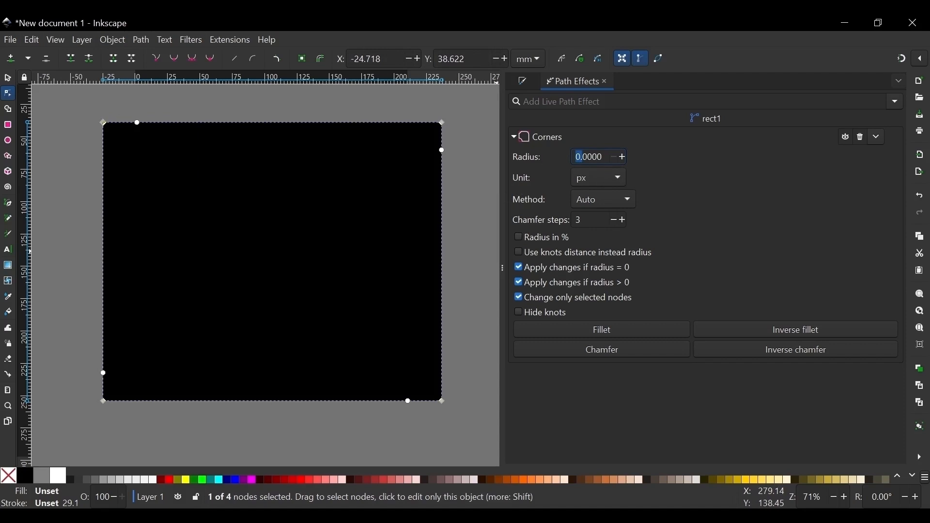
pyautogui.write('50.')
pyautogui.click(592, 157)
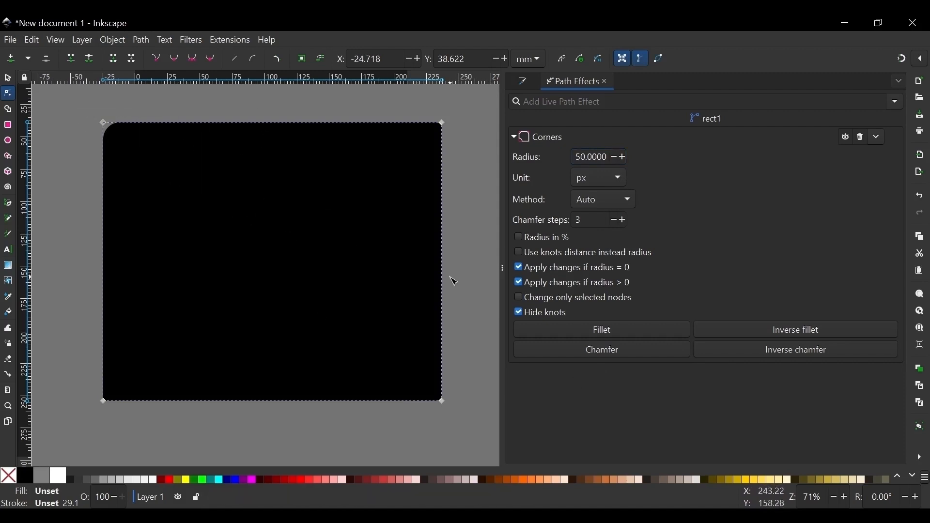
# Limit changes to selected nodes with the knots shown, and move the upper-right node slightly outward to X 241.615 mm, Y 36.002 mm.
pyautogui.click(519, 297)
pyautogui.click(517, 314)
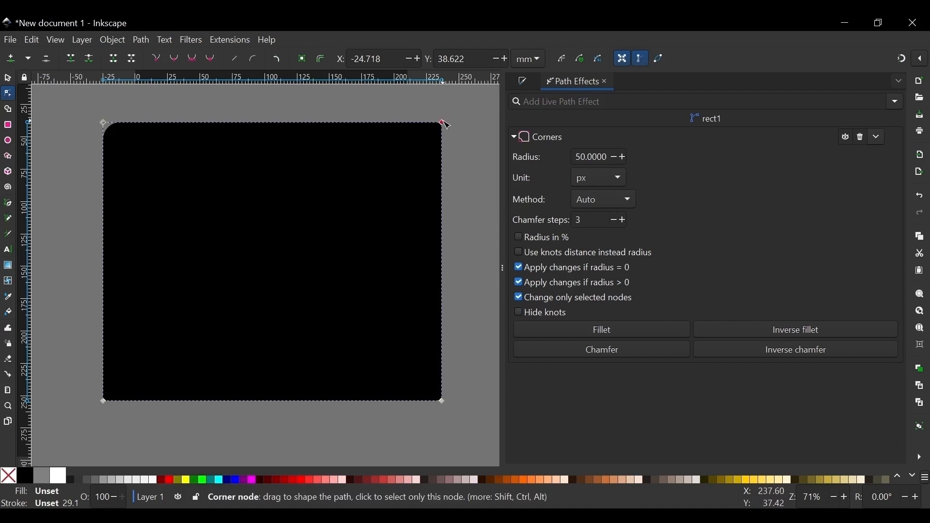
pyautogui.moveTo(445, 125); pyautogui.dragTo(449, 120)
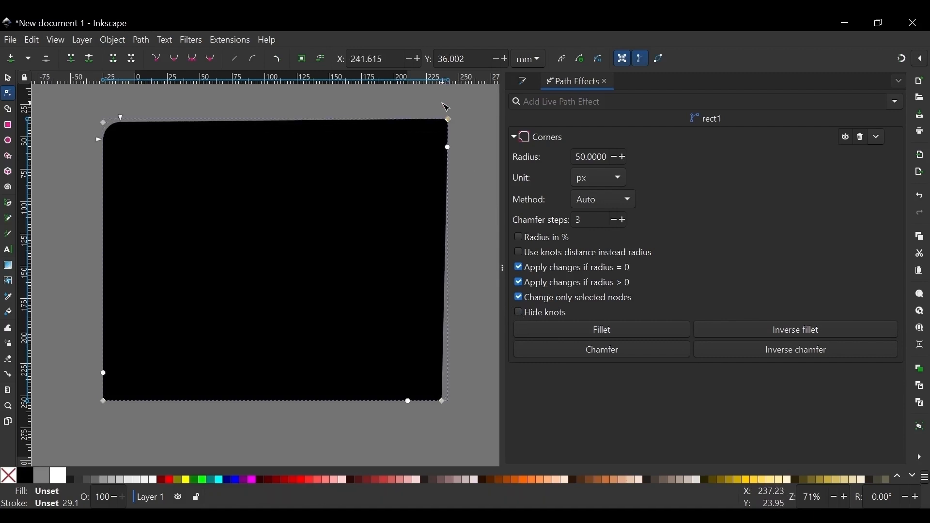
# With the last node move undone, round the rectangle's four corners by differing amounts using their knots, and hide the knots.
pyautogui.hotkey('ctrl', 'z')
pyautogui.moveTo(100, 140)
pyautogui.mouseDown()
pyautogui.moveTo(101, 186)
pyautogui.moveTo(100, 158)
pyautogui.mouseUp()
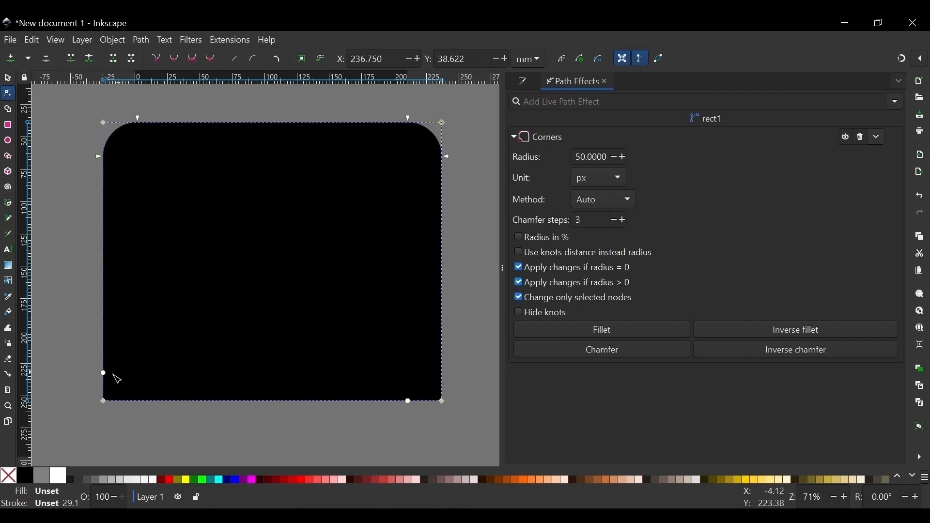
pyautogui.moveTo(107, 376); pyautogui.dragTo(100, 319)
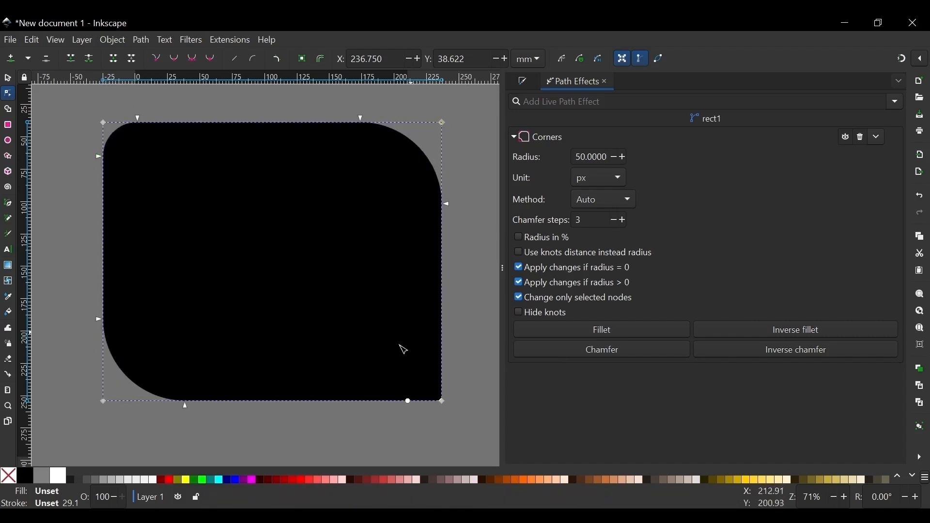
pyautogui.moveTo(411, 403); pyautogui.dragTo(441, 332)
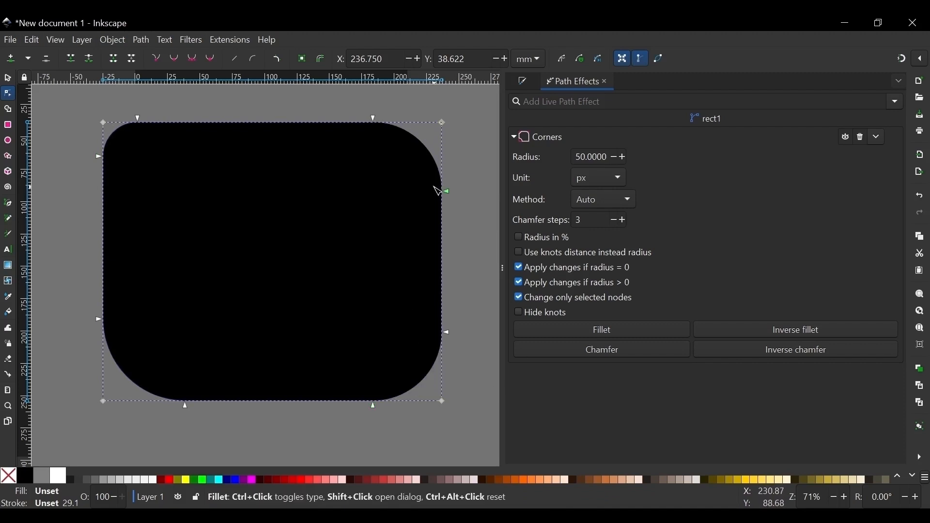
pyautogui.click(519, 314)
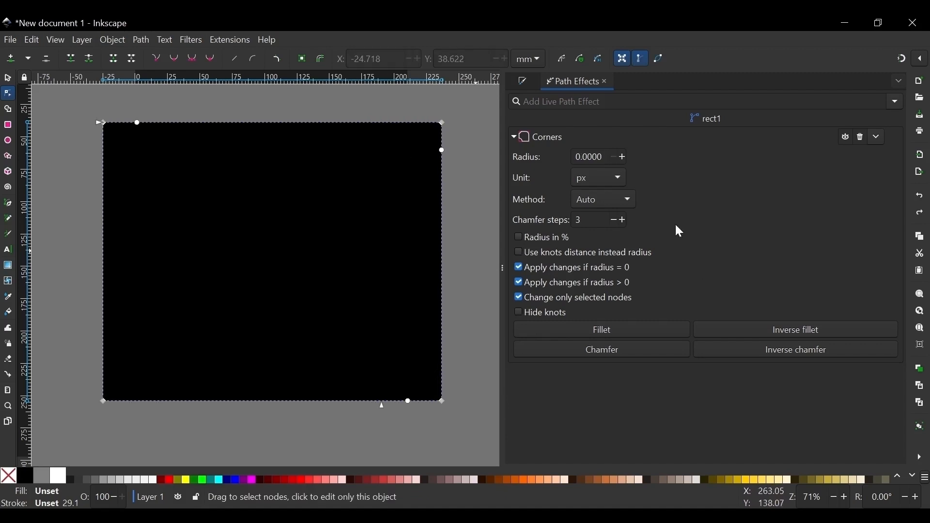
# Keep the Auto method and round the lower-left corner by extending its knots to the upper-left and lower-right corners.
pyautogui.click(612, 206)
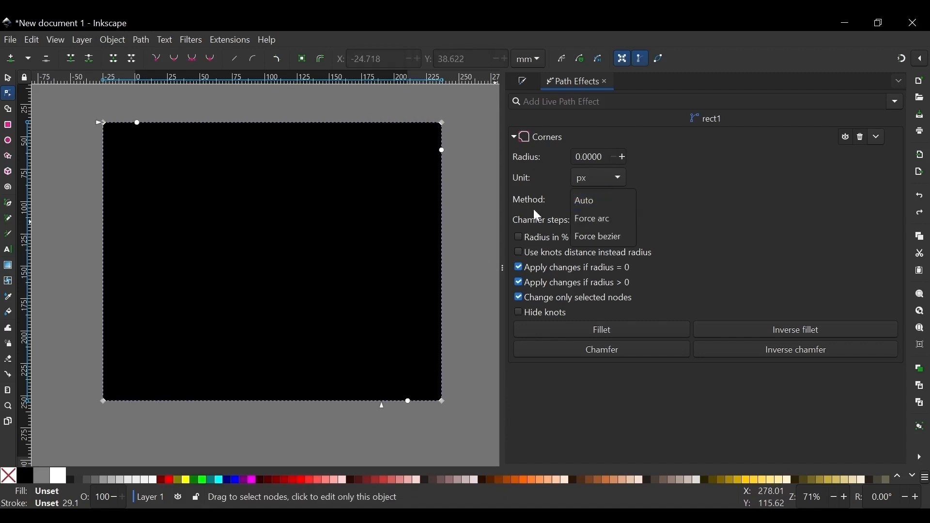
pyautogui.click(588, 199)
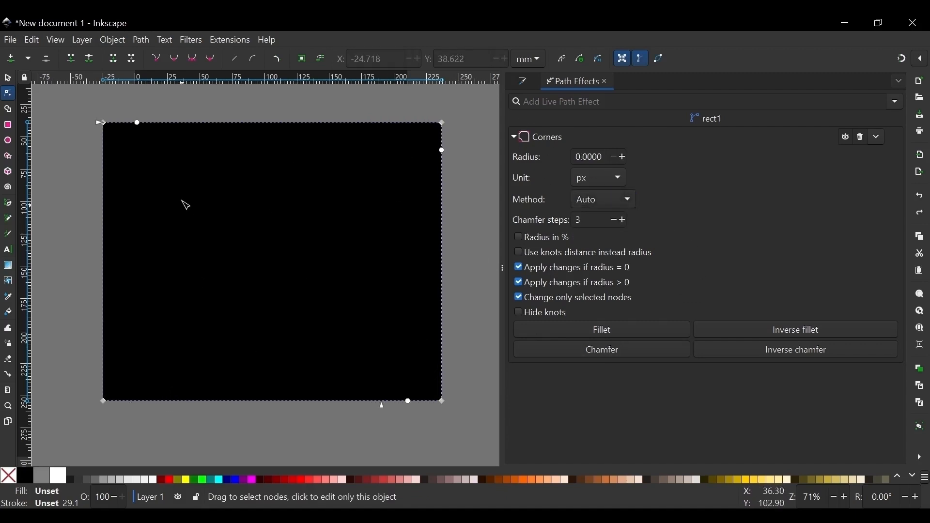
pyautogui.click(167, 119)
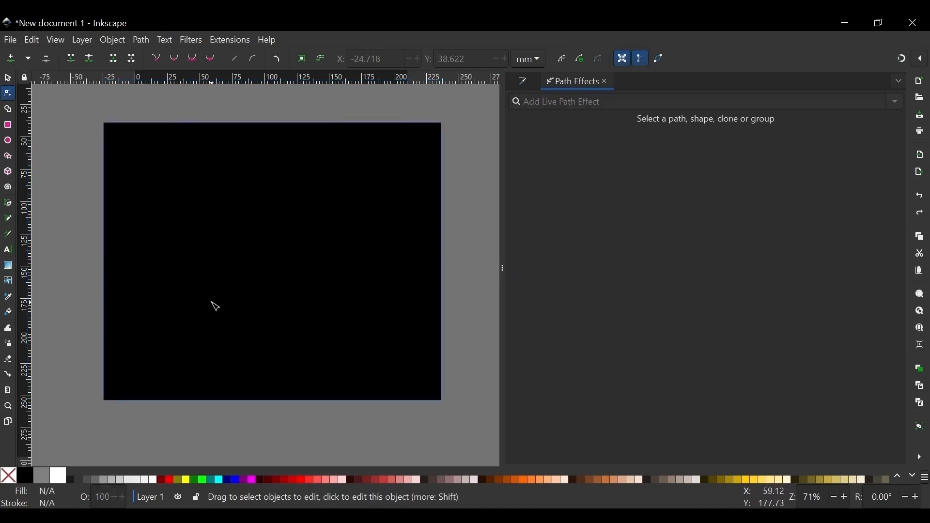
pyautogui.click(155, 289)
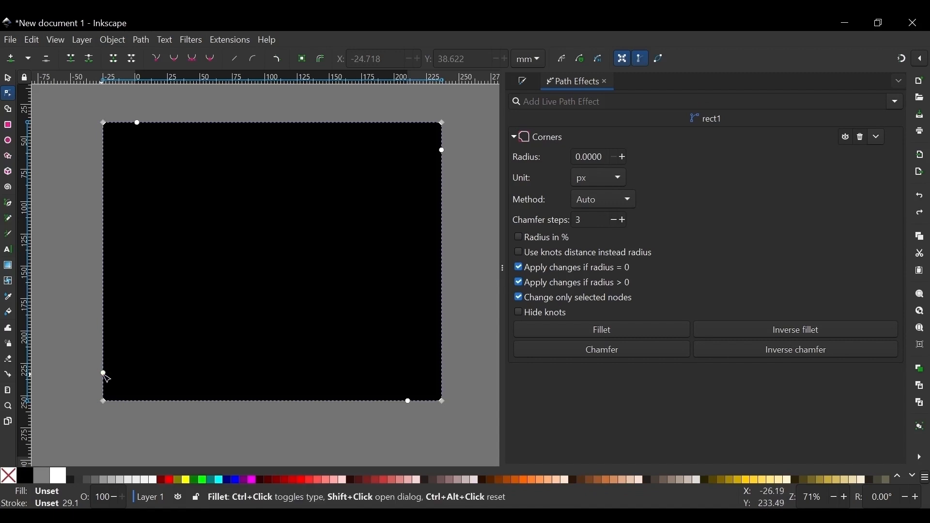
pyautogui.moveTo(105, 374); pyautogui.dragTo(99, 111)
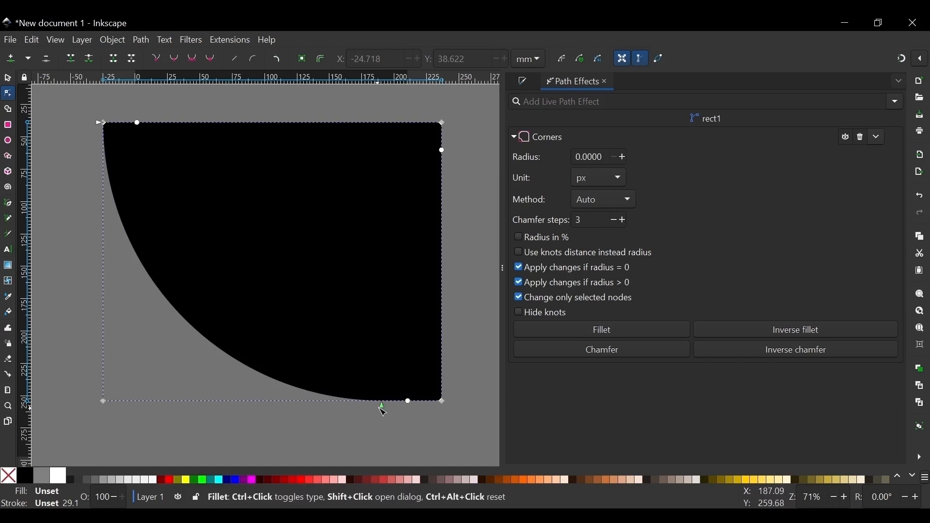
pyautogui.moveTo(387, 410); pyautogui.dragTo(456, 421)
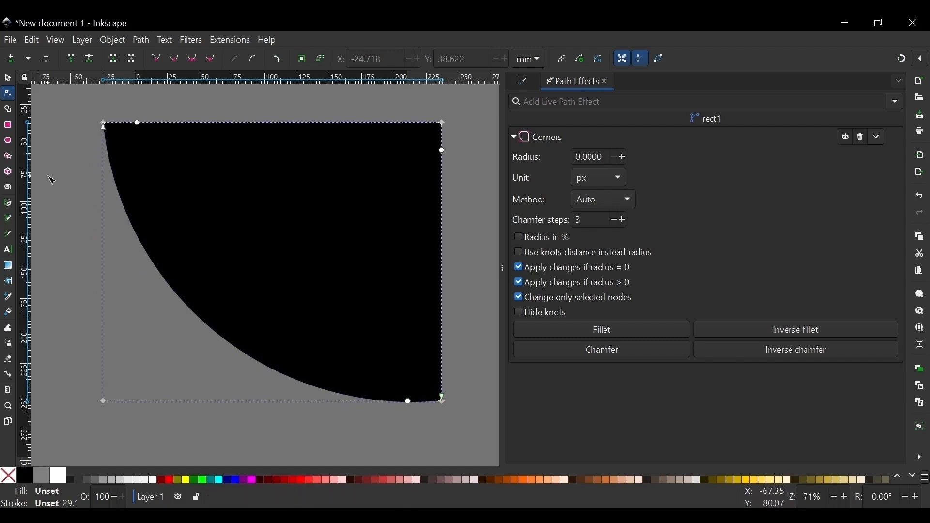
# Set the Corners effect's method to Force arc, followed by Force bezier, to compare the curves on the rounded corner.
pyautogui.click(609, 198)
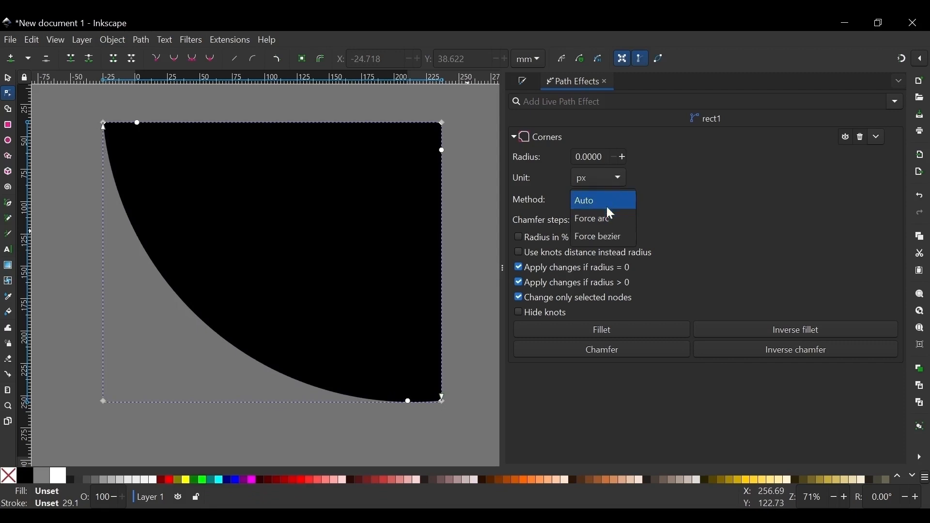
pyautogui.click(600, 217)
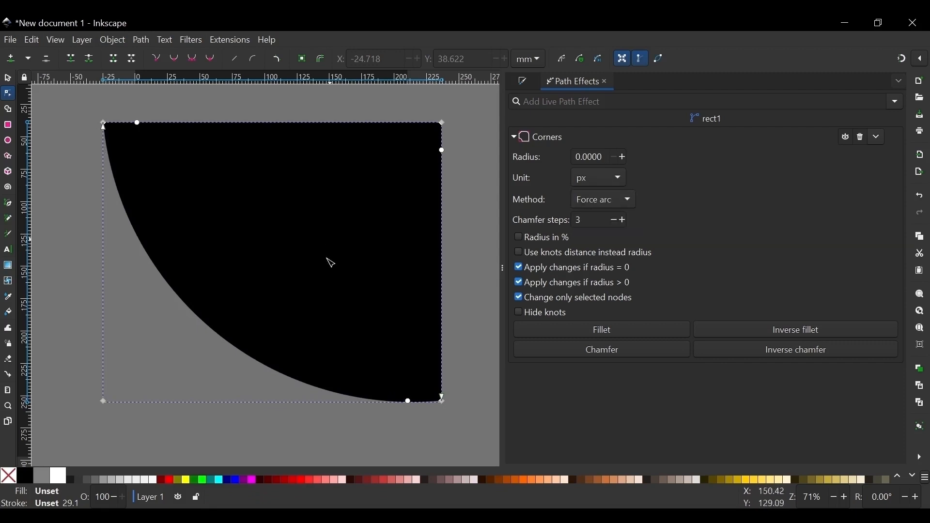
pyautogui.click(610, 198)
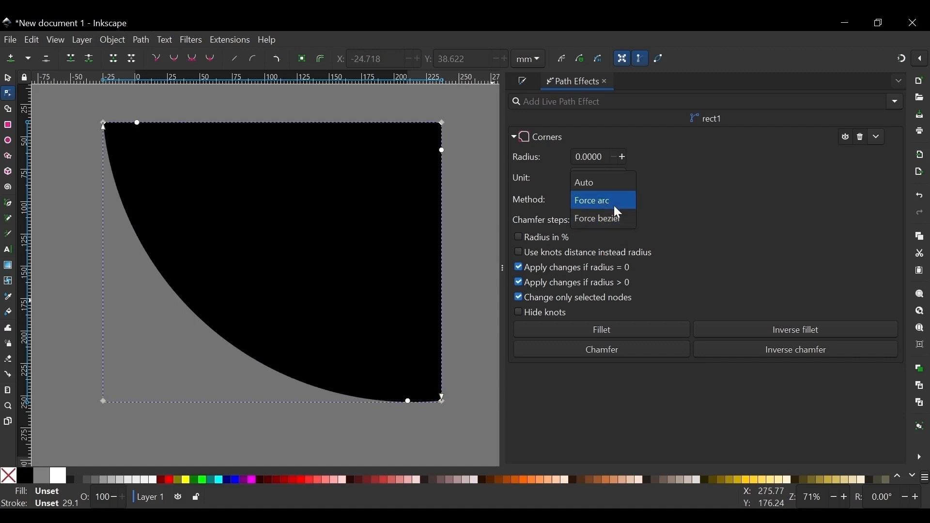
pyautogui.click(615, 207)
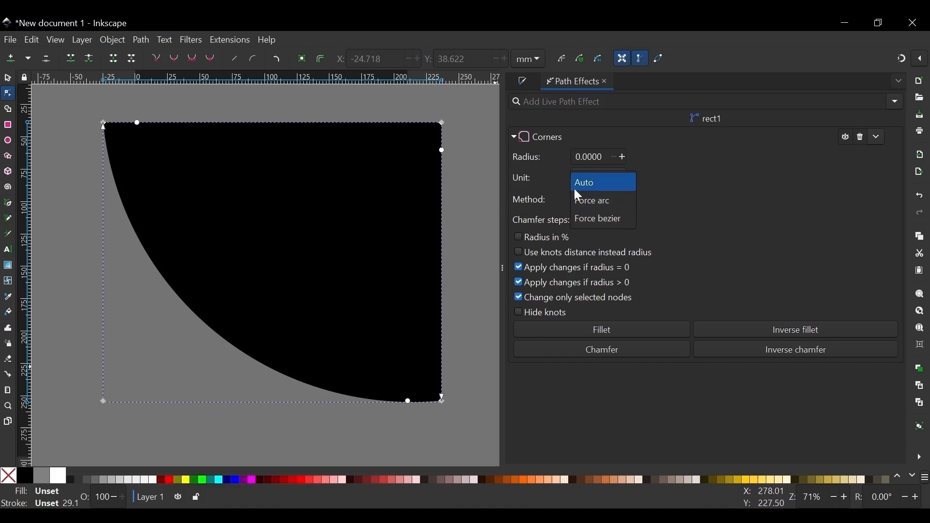
pyautogui.click(601, 219)
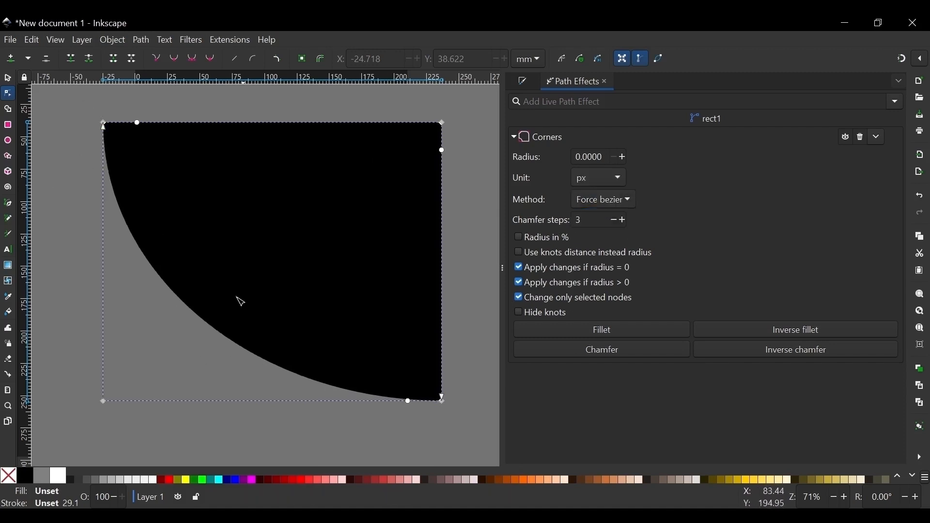
# Compare Force arc with Force bezier again on the lower-left corner, and return the method to Auto.
pyautogui.click(621, 198)
pyautogui.click(615, 182)
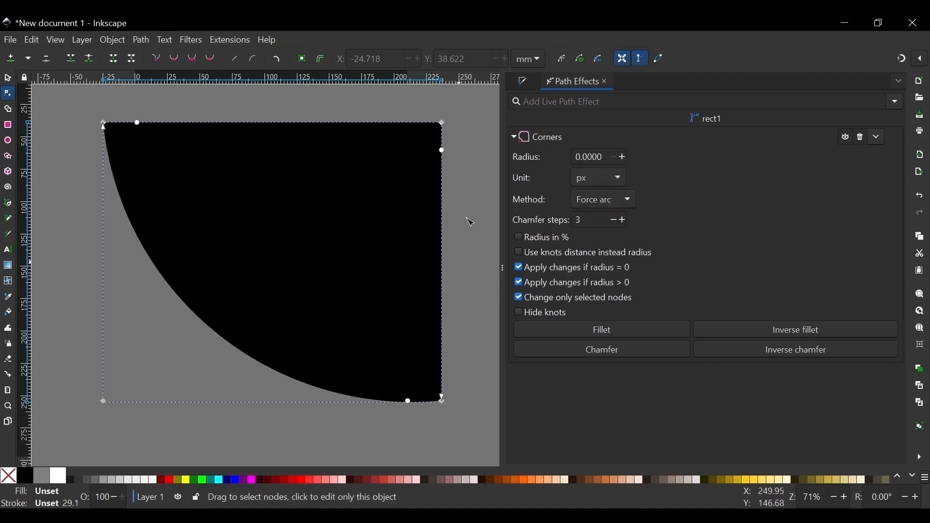
pyautogui.click(604, 201)
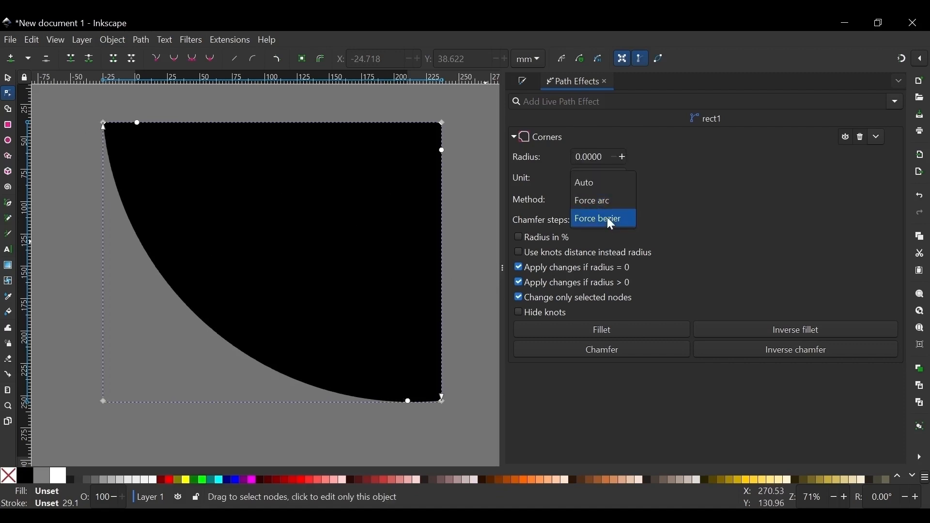
pyautogui.click(603, 219)
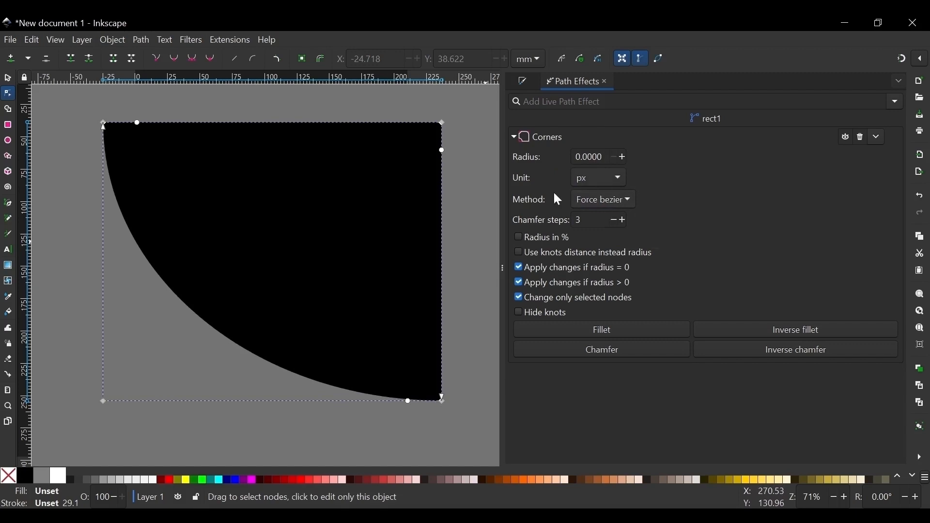
pyautogui.click(604, 203)
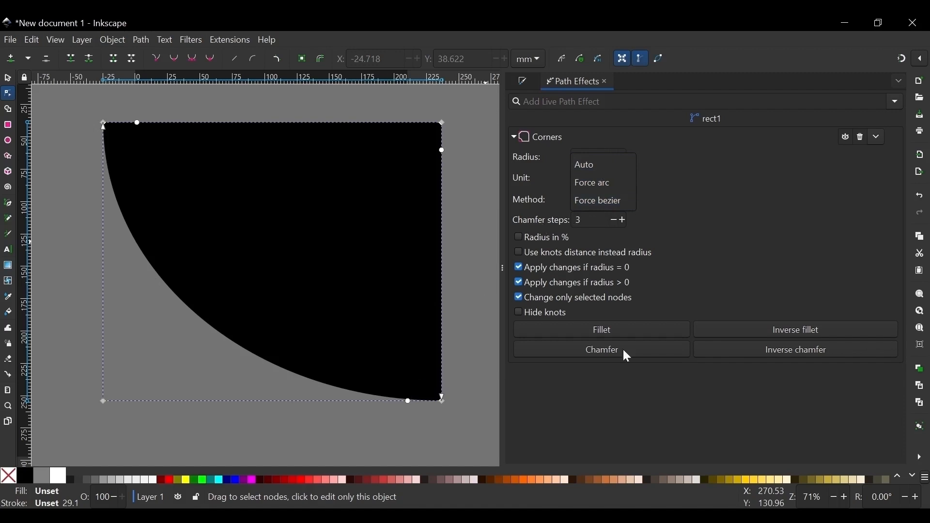
pyautogui.click(605, 169)
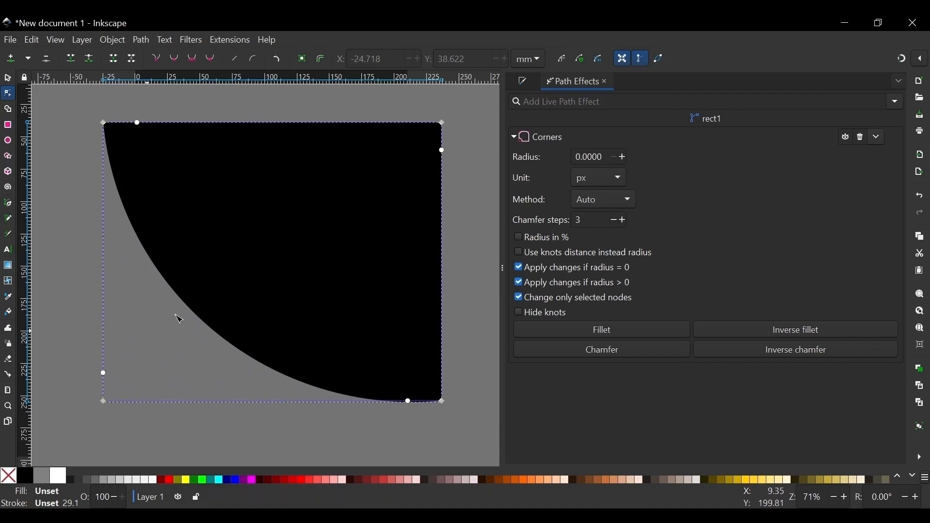
pyautogui.hotkey('ctrl', 'z')
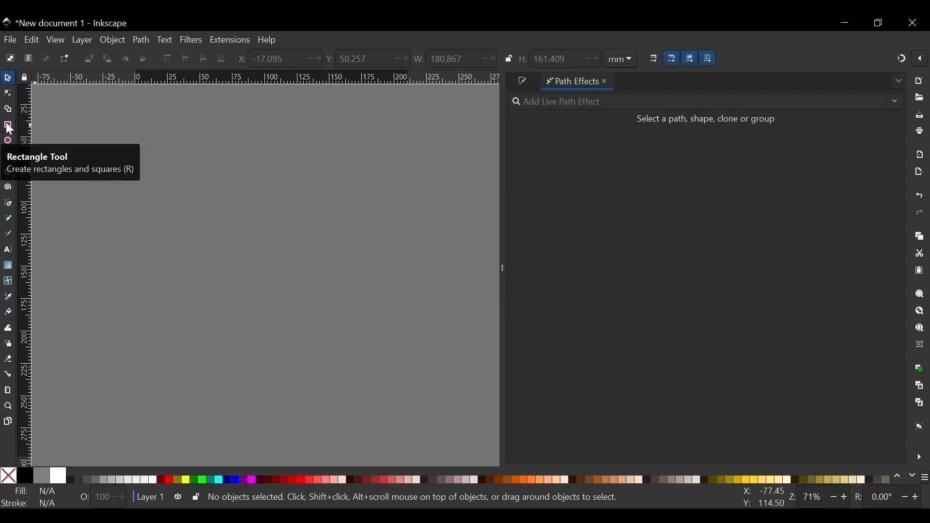
# Draw an unfilled, black-outlined rectangle about 99 by 97 mm and shift it slightly to X -20.836 mm, Y 45.767 mm.
pyautogui.press('r')
pyautogui.moveTo(107, 135); pyautogui.dragTo(241, 266)
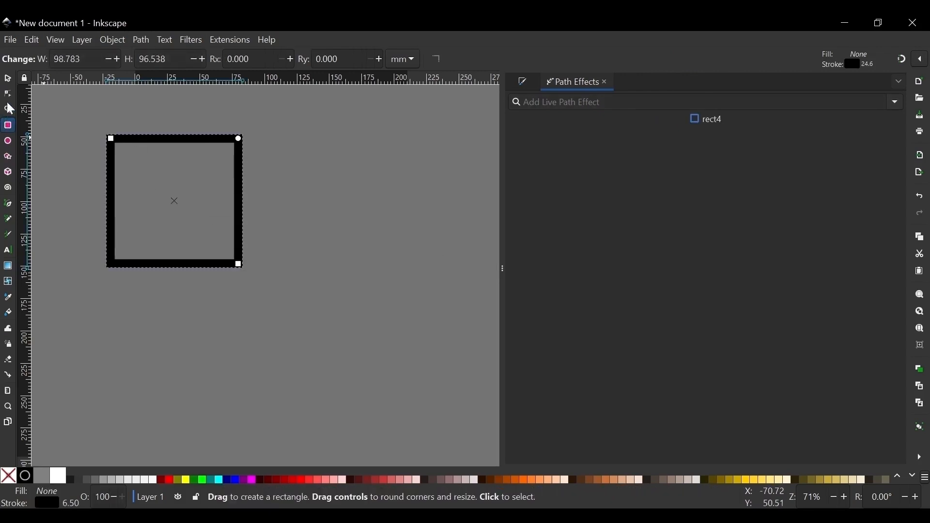
pyautogui.click(7, 80)
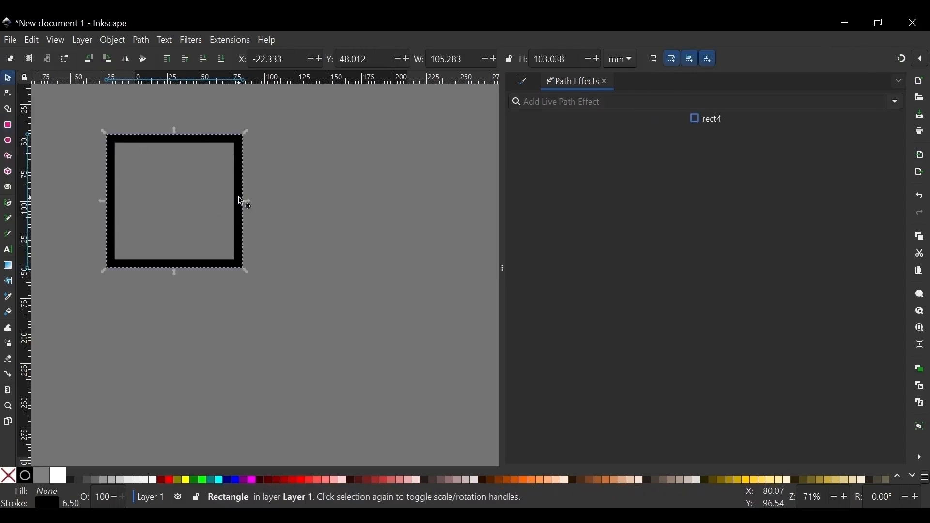
pyautogui.moveTo(242, 200); pyautogui.dragTo(244, 195)
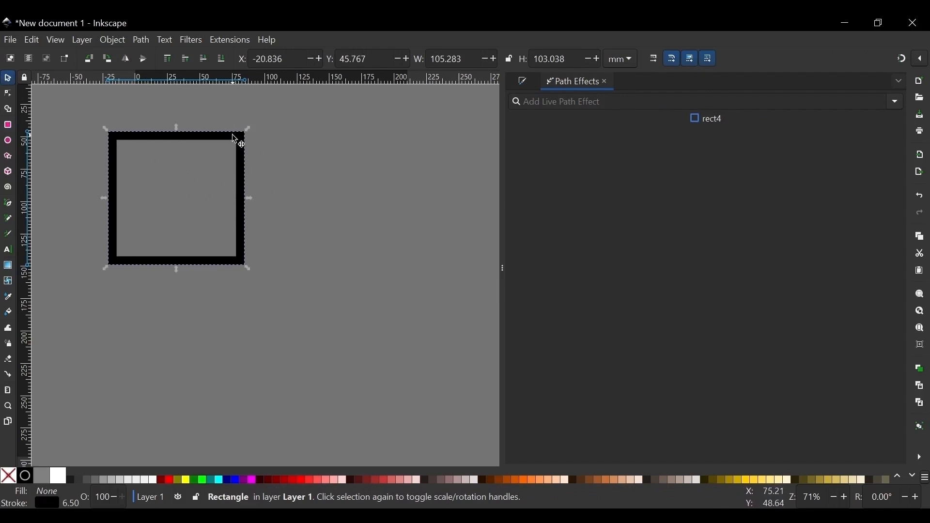
# Duplicate the rectangle diagonally so the copy overlaps the original, and group both at about X 8 mm, Y 53 mm.
pyautogui.hotkey('ctrl', 'd')
pyautogui.moveTo(238, 163); pyautogui.dragTo(300, 219)
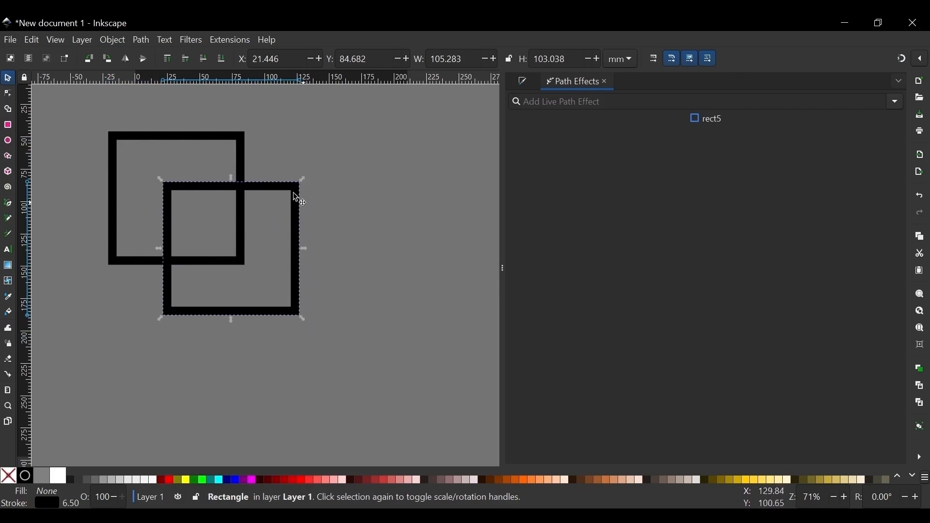
pyautogui.keyDown('shift'); pyautogui.click(235, 138); pyautogui.keyUp('shift')
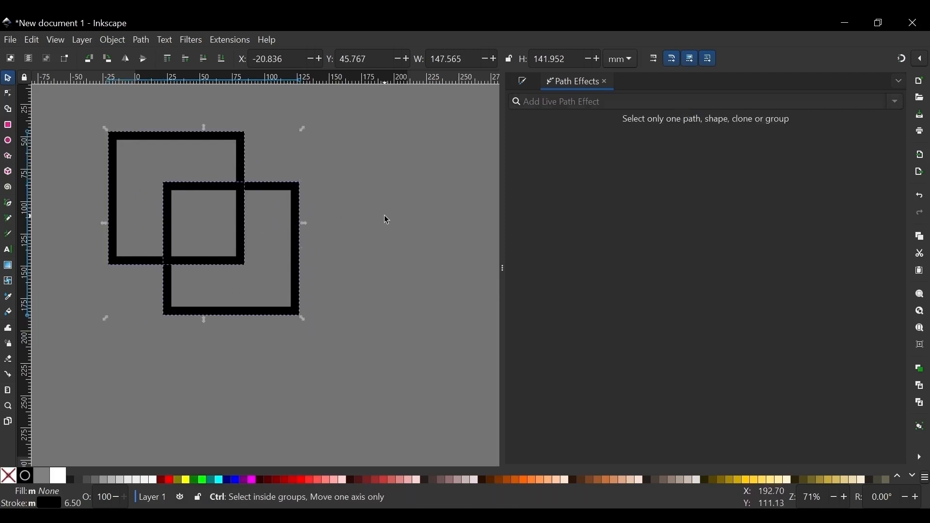
pyautogui.hotkey('ctrl', 'g')
pyautogui.moveTo(266, 193); pyautogui.dragTo(304, 202)
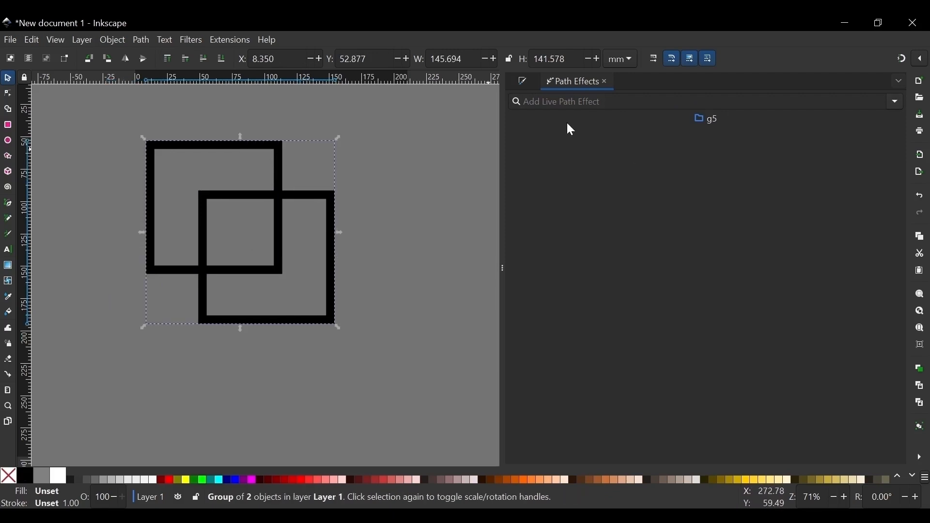
# Apply the Knot path effect to the group with a gap length of 3.20 and a switcher size of 15.70.
pyautogui.click(881, 101)
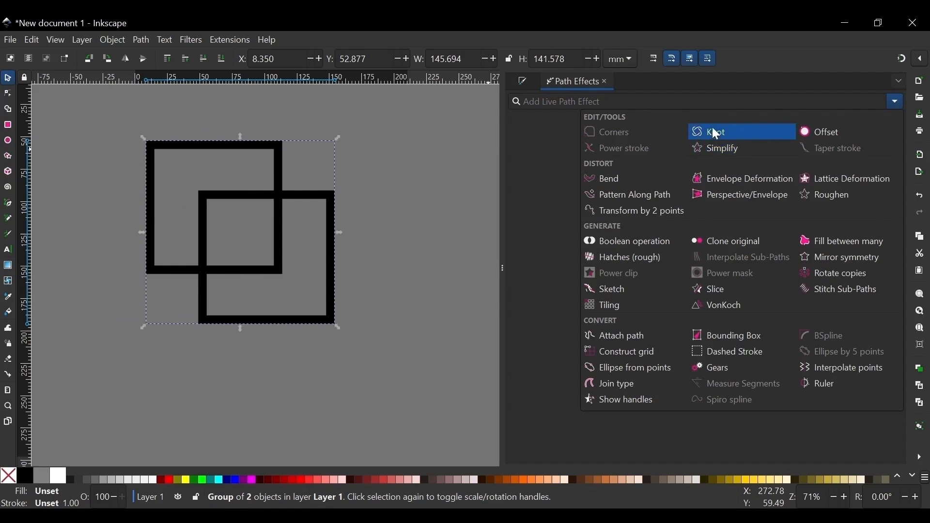
pyautogui.click(718, 133)
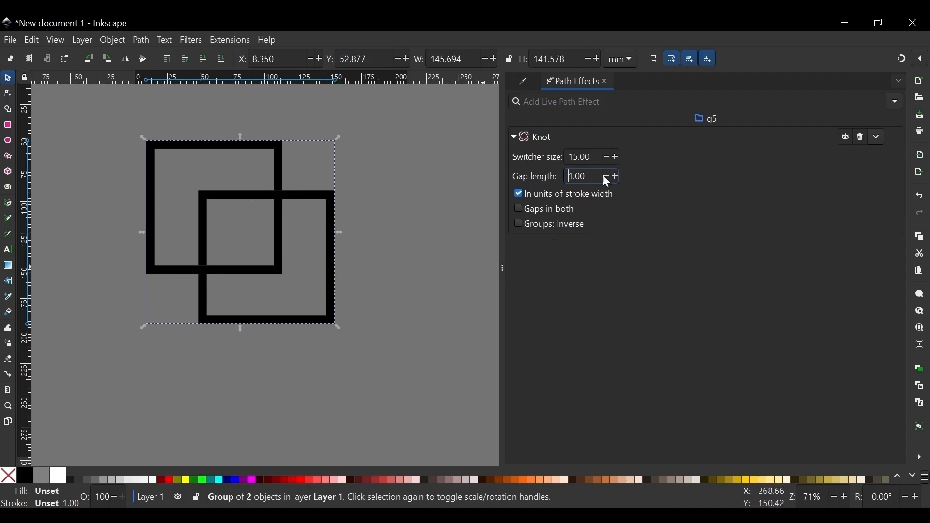
pyautogui.click(617, 177)
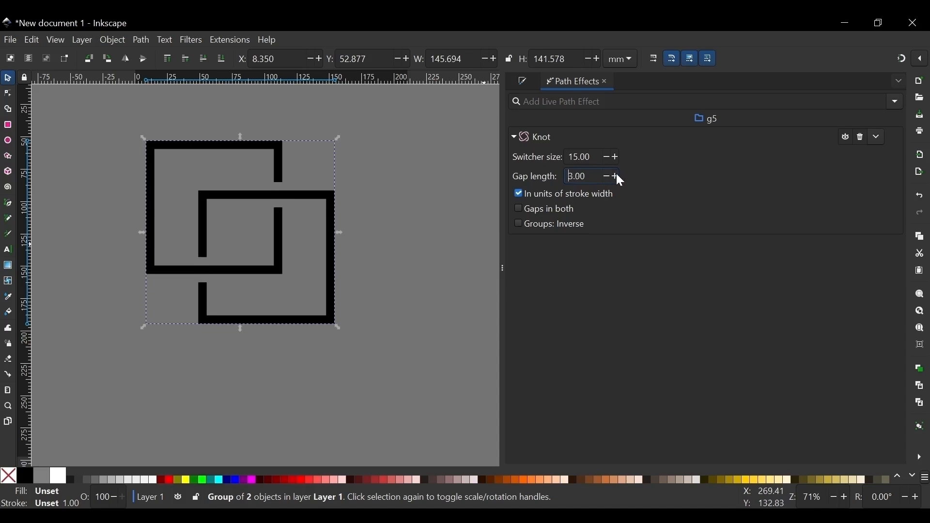
pyautogui.click(616, 176)
pyautogui.click(608, 177)
pyautogui.click(608, 178)
# Edit the group's nodes and flip the upper-right crossing through its vertical-over, no-gap and horizontal-over states.
pyautogui.write('n')
pyautogui.press('BackSpace')
pyautogui.click(312, 203)
pyautogui.click(322, 194)
pyautogui.press('n')
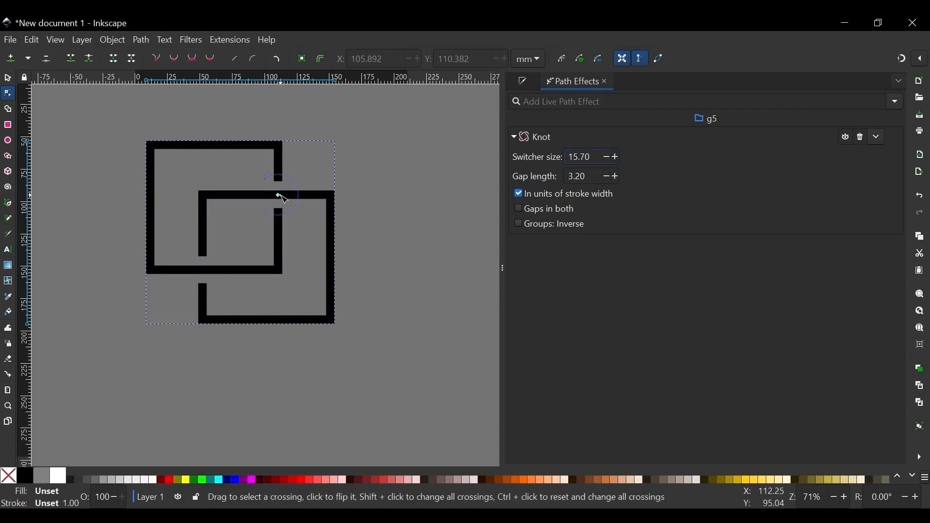
pyautogui.click(280, 195)
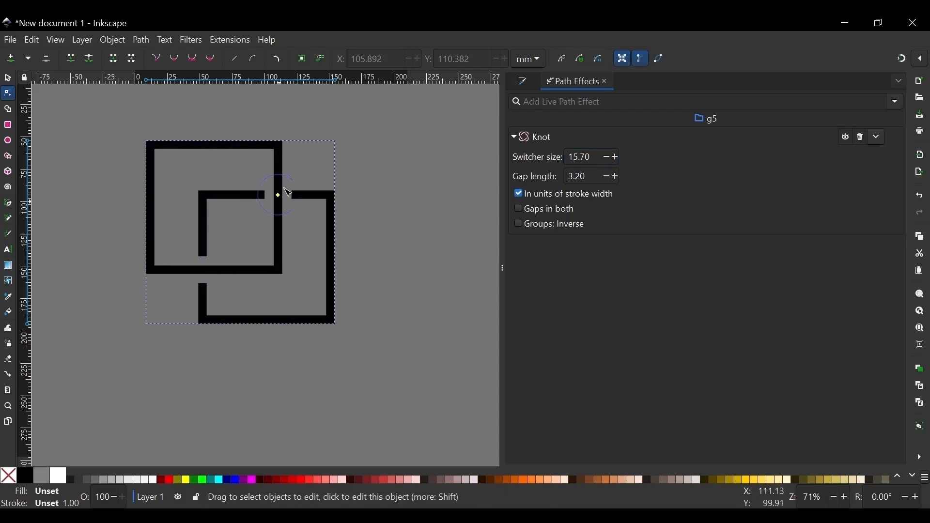
pyautogui.click(279, 196)
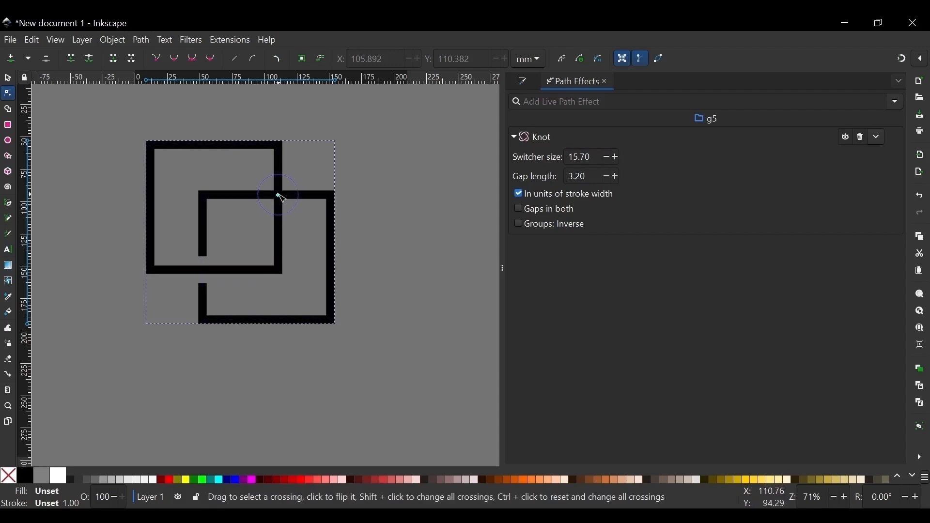
pyautogui.click(278, 194)
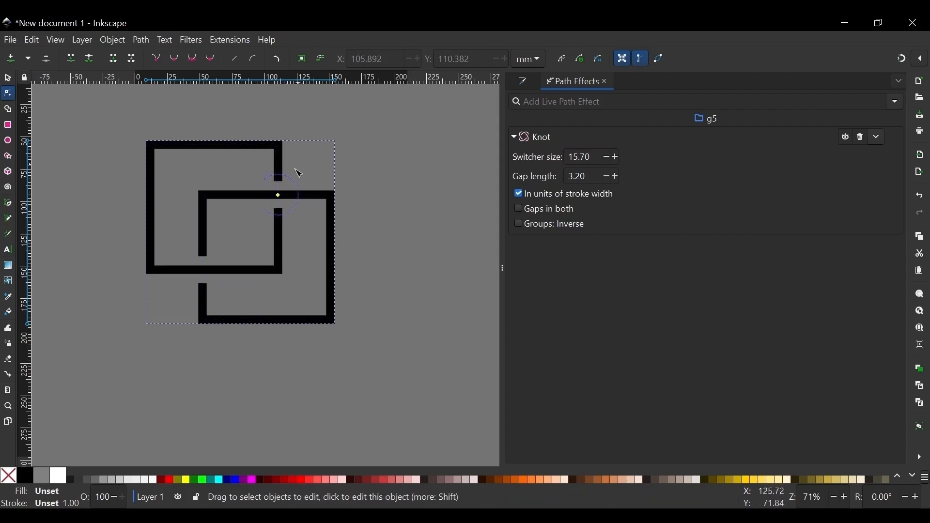
# Toggle the Knot effect's stroke-width units off and on, and its gaps in both strokes on and off.
pyautogui.click(519, 192)
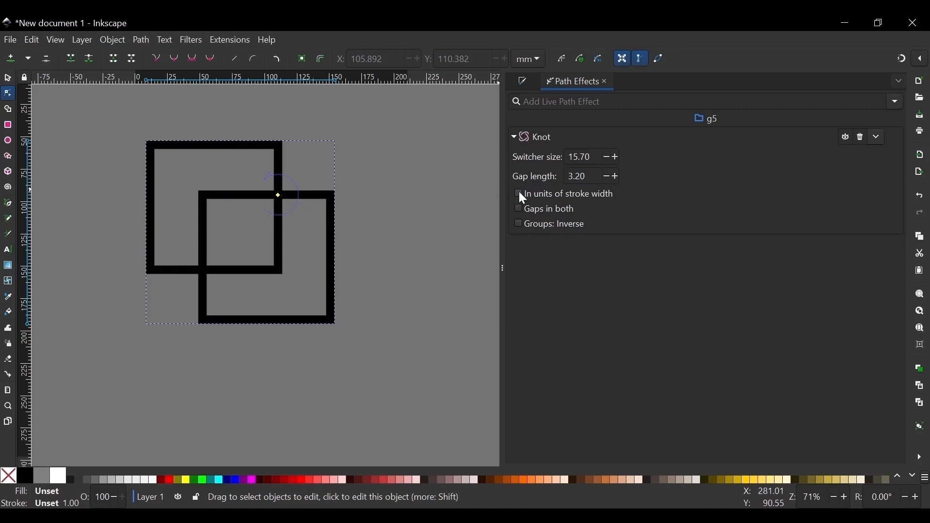
pyautogui.click(519, 194)
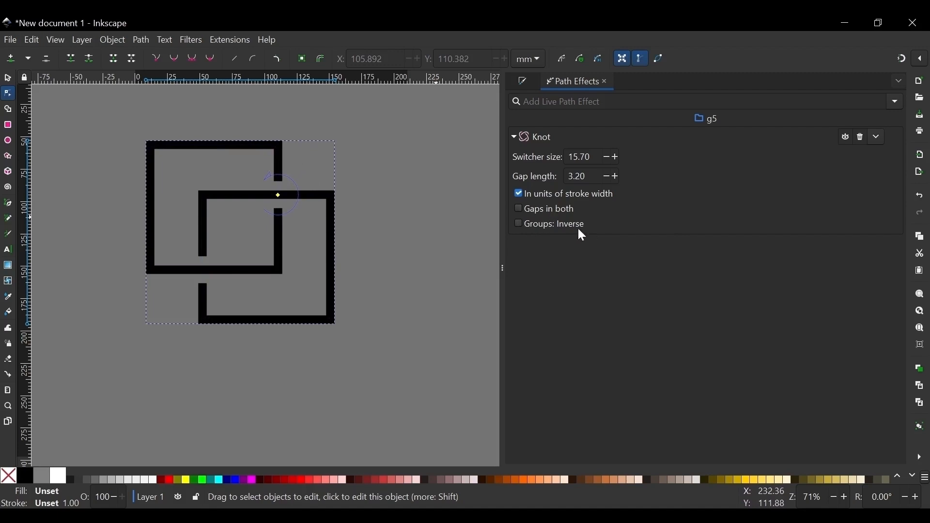
pyautogui.click(519, 209)
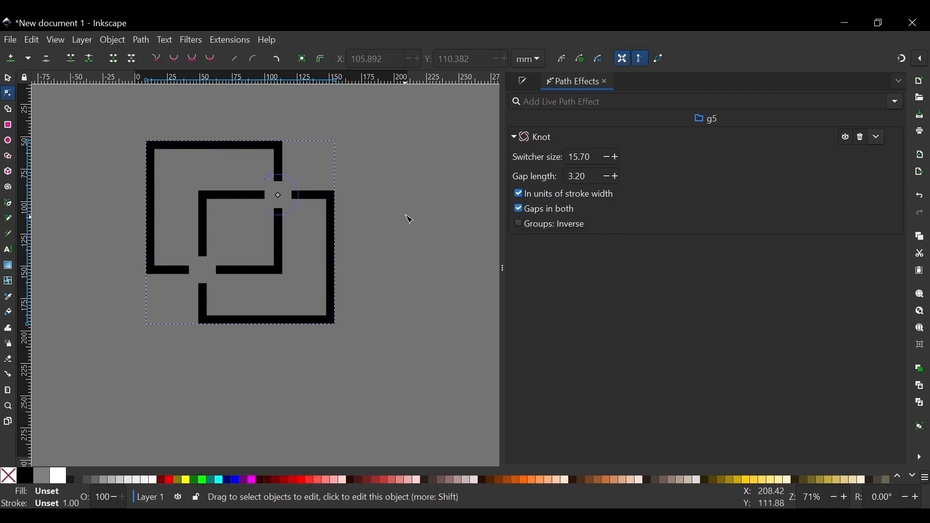
pyautogui.click(519, 209)
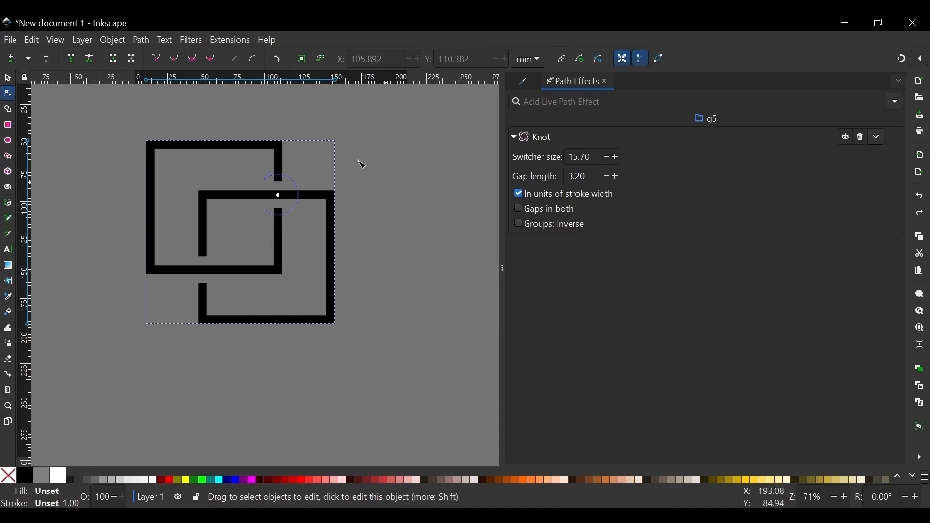
# Delete the knotted rectangle group.
pyautogui.click(8, 82)
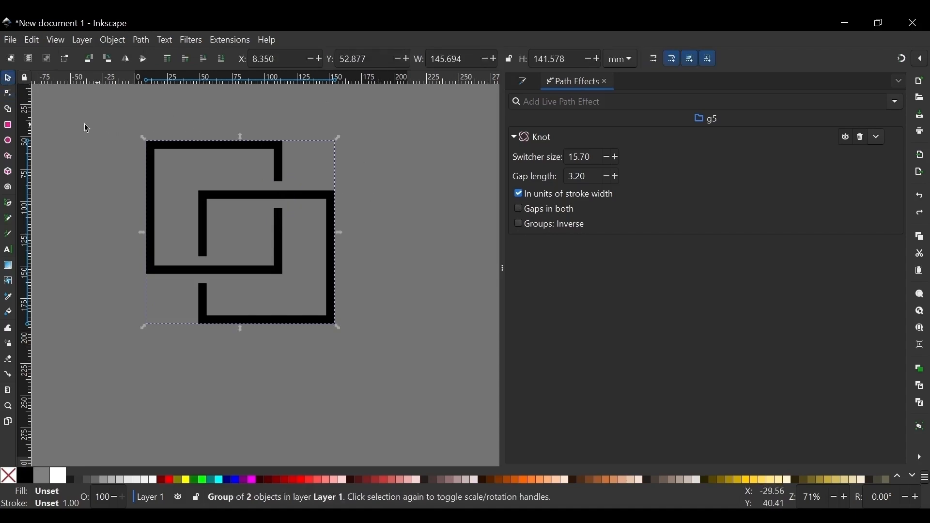
pyautogui.moveTo(87, 113); pyautogui.dragTo(397, 392)
pyautogui.press('Delete')
# Draw an unfilled, black-outlined rectangle and shrink it to about 99 by 97 mm.
pyautogui.click(8, 125)
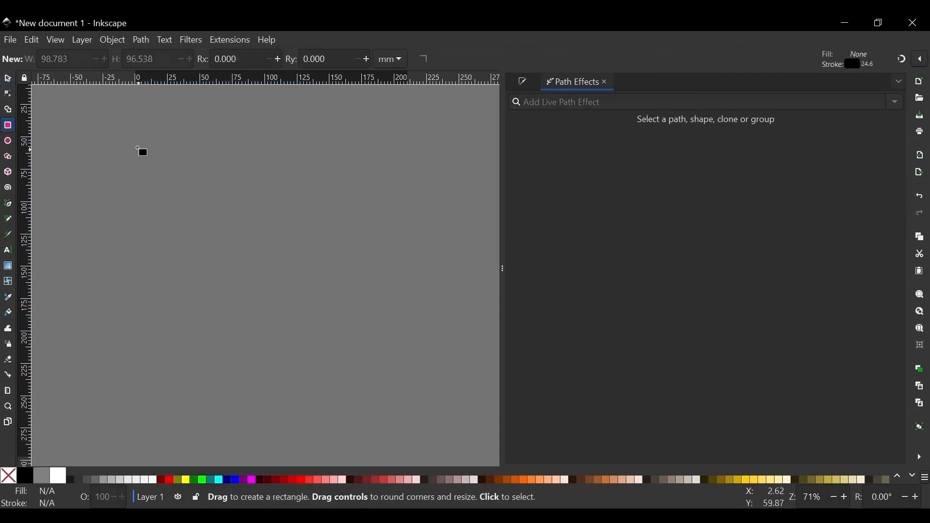
pyautogui.moveTo(127, 129); pyautogui.dragTo(284, 303)
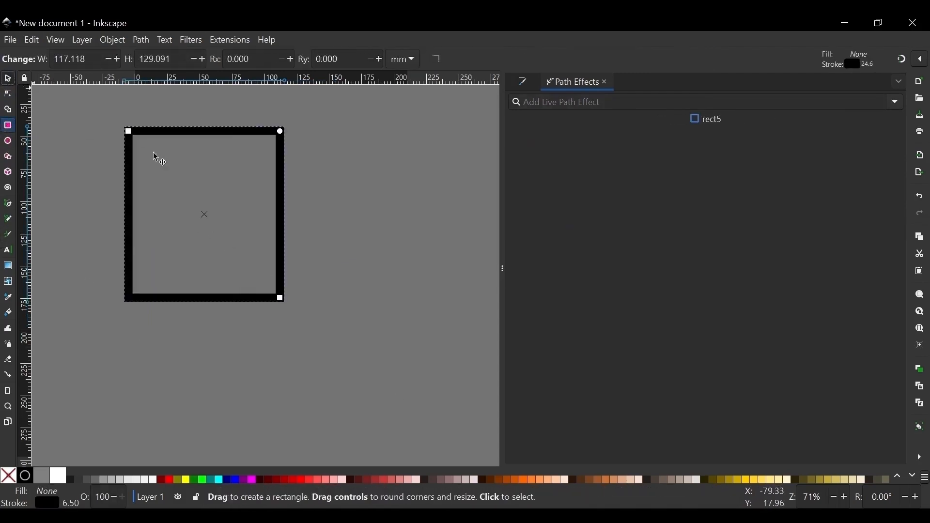
pyautogui.press('s')
pyautogui.moveTo(205, 306); pyautogui.dragTo(193, 257)
pyautogui.moveTo(290, 189); pyautogui.dragTo(257, 190)
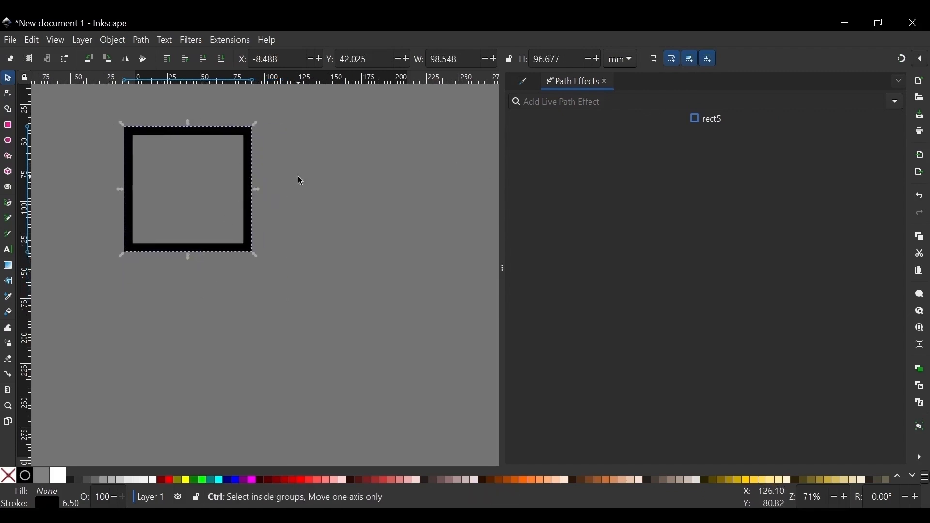
# Duplicate the rectangle diagonally to X 27.433 mm, Y 80.940 mm, overlapping the original, and set the copy's stroke width to 3.2 mm.
pyautogui.hotkey('ctrl', 'd')
pyautogui.moveTo(252, 164)
pyautogui.mouseDown()
pyautogui.moveTo(289, 222)
pyautogui.moveTo(299, 218)
pyautogui.mouseUp()
pyautogui.click(523, 83)
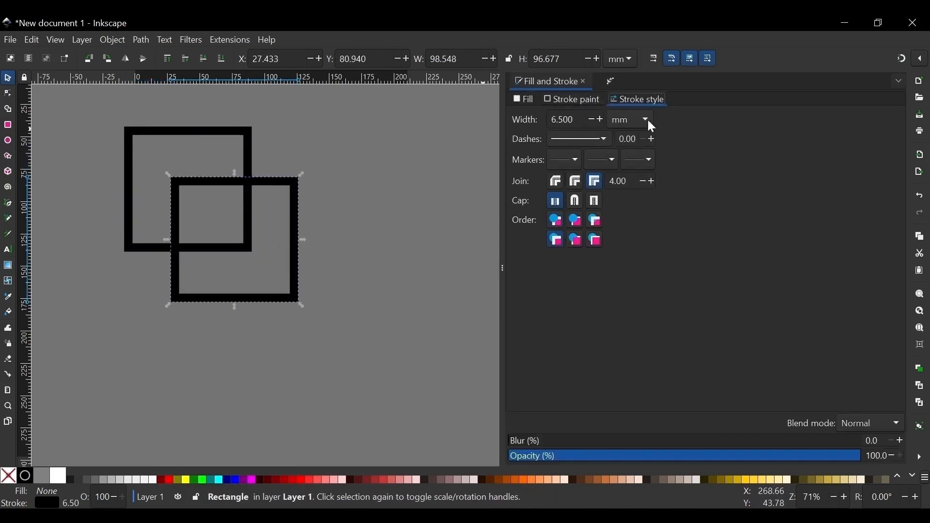
pyautogui.click(592, 120)
pyautogui.click(592, 120)
pyautogui.click(592, 120)
pyautogui.click(591, 120)
pyautogui.click(592, 120)
pyautogui.moveTo(591, 120); pyautogui.dragTo(591, 120)
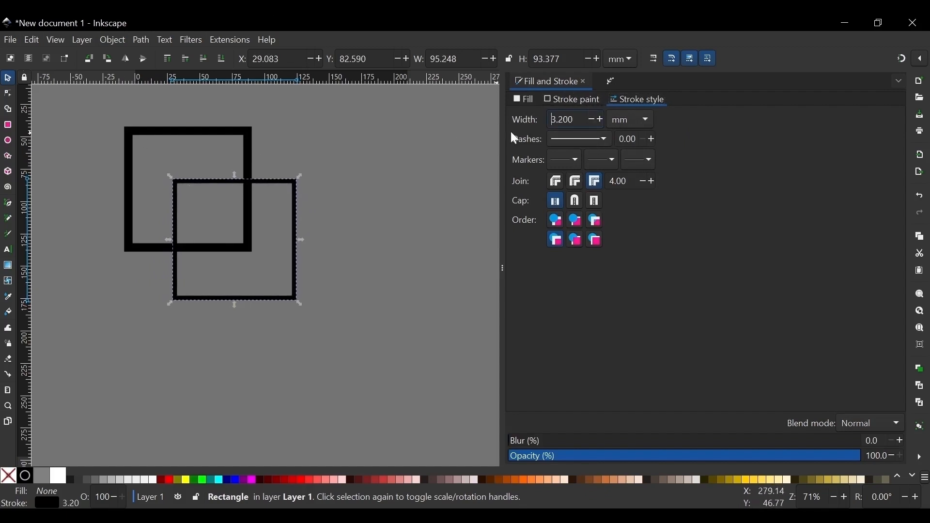
# Group the thick and thin rectangles and apply the Knot path effect to the group.
pyautogui.click(612, 81)
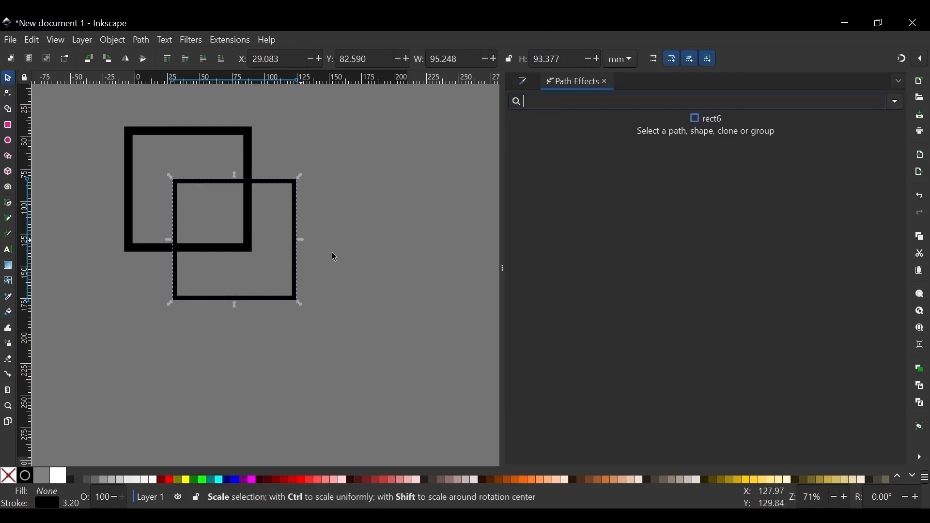
pyautogui.keyDown('shift'); pyautogui.click(252, 137); pyautogui.keyUp('shift')
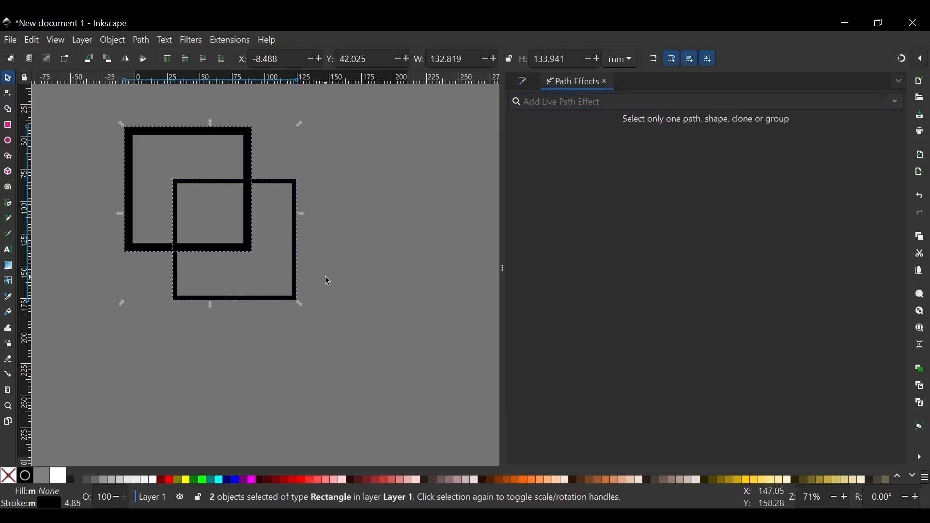
pyautogui.hotkey('ctrl', 'g')
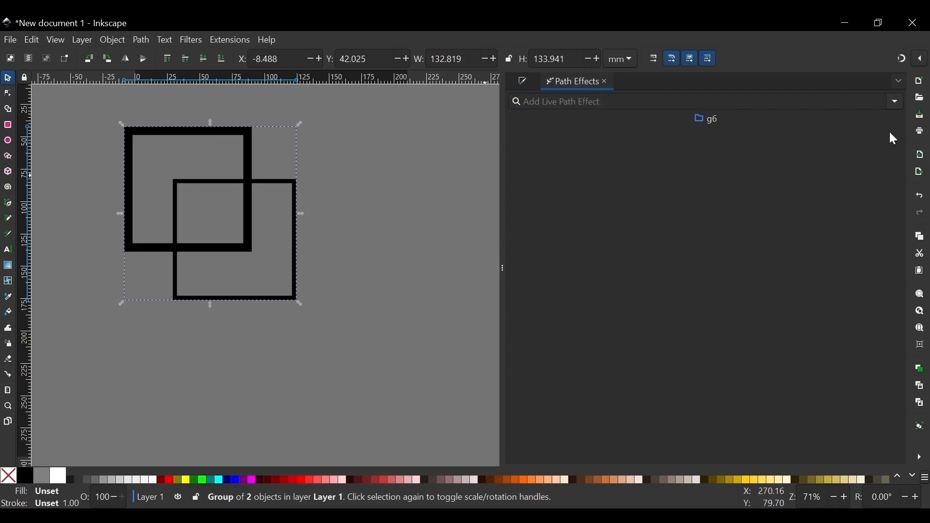
pyautogui.click(513, 100)
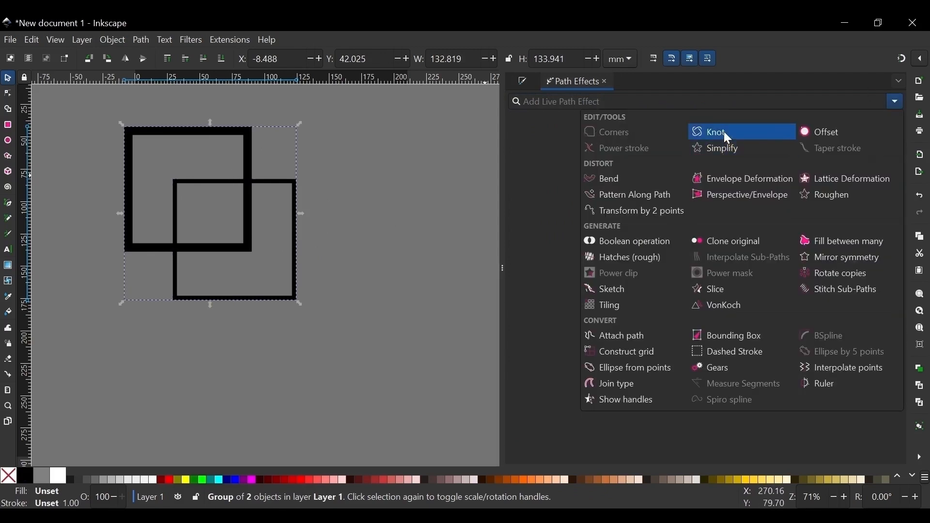
pyautogui.click(722, 131)
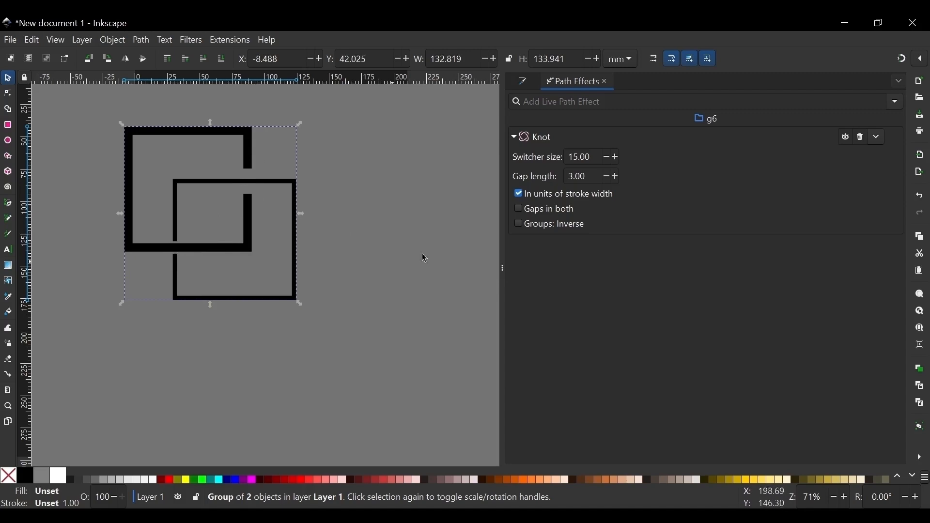
# Switch the Knot effect's Groups: Inverse option on and back off.
pyautogui.click(517, 222)
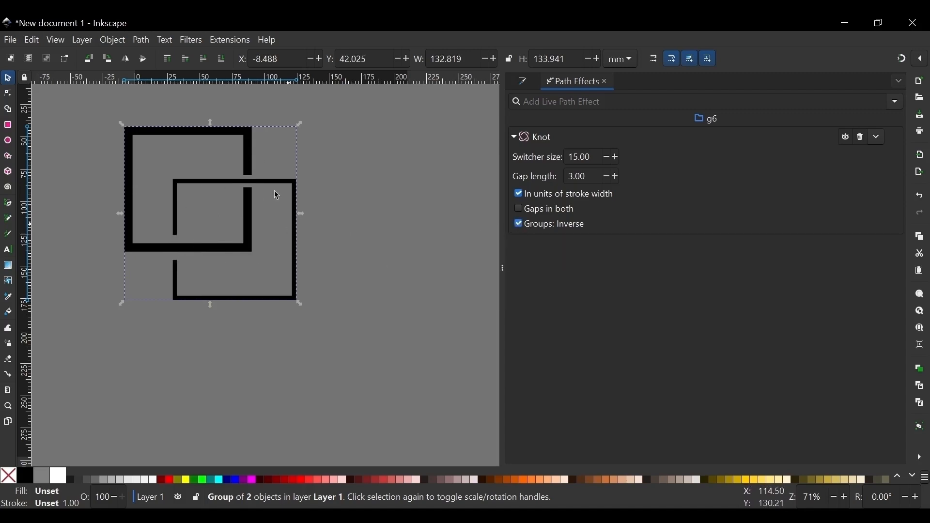
pyautogui.click(518, 223)
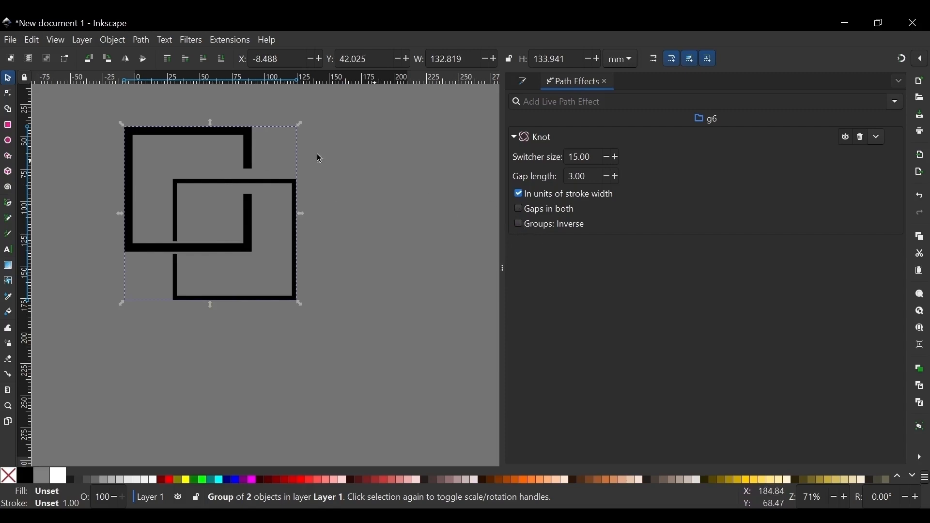
# Shift the knotted group to X -1.005 mm, Y 39.032 mm, and delete it.
pyautogui.moveTo(86, 101); pyautogui.dragTo(377, 388)
pyautogui.moveTo(100, 109); pyautogui.dragTo(377, 349)
pyautogui.moveTo(241, 135); pyautogui.dragTo(252, 131)
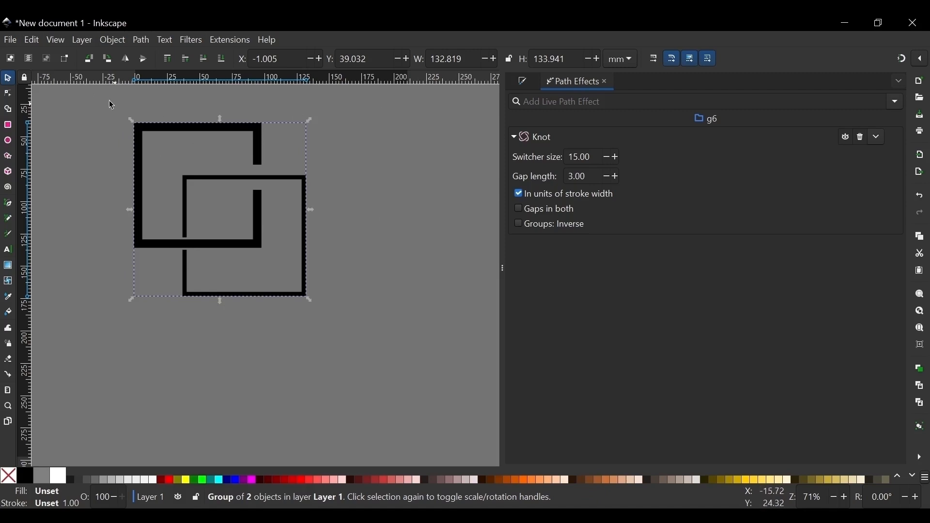
pyautogui.moveTo(101, 98); pyautogui.dragTo(410, 404)
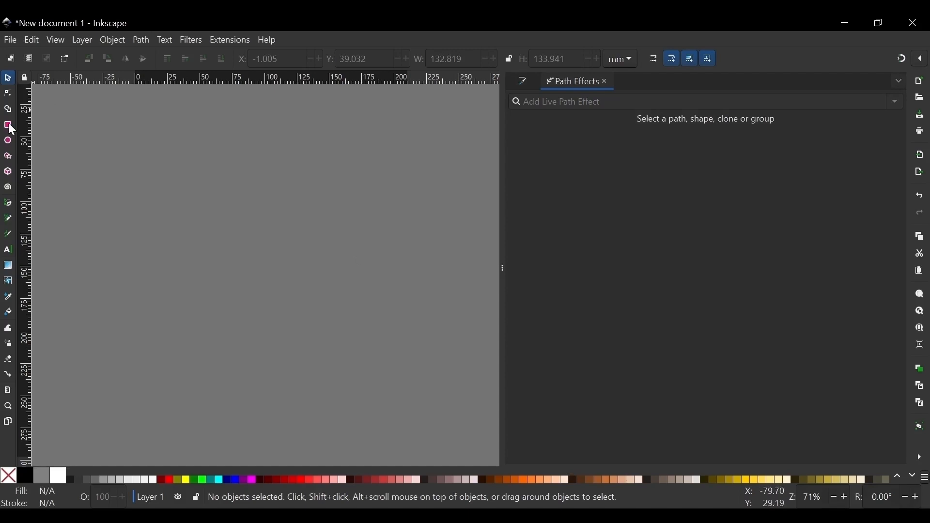
# Draw a circle about 138 mm across and give it a black fill without outline, placed at X 25.444 mm, Y 61.365 mm.
pyautogui.click(8, 142)
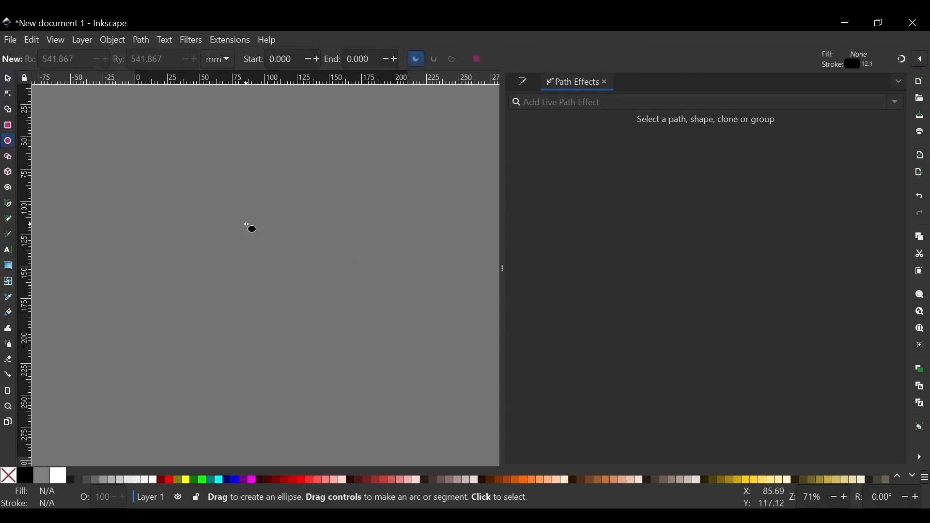
pyautogui.moveTo(231, 233); pyautogui.dragTo(319, 324)
pyautogui.click(8, 78)
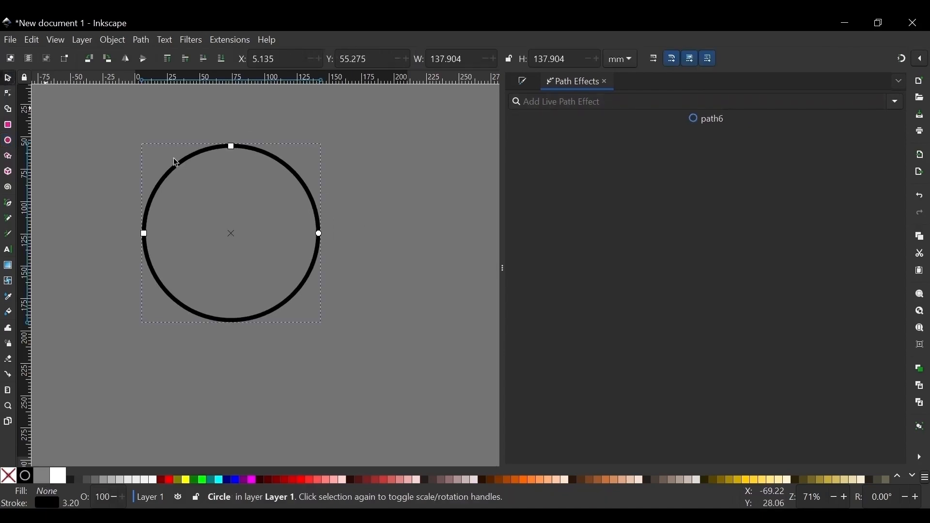
pyautogui.moveTo(276, 158); pyautogui.dragTo(282, 160)
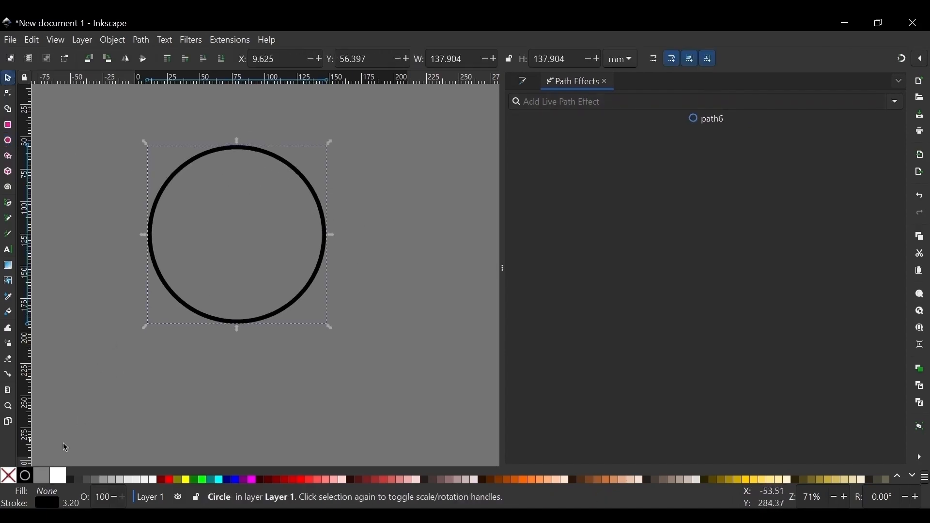
pyautogui.click(26, 477)
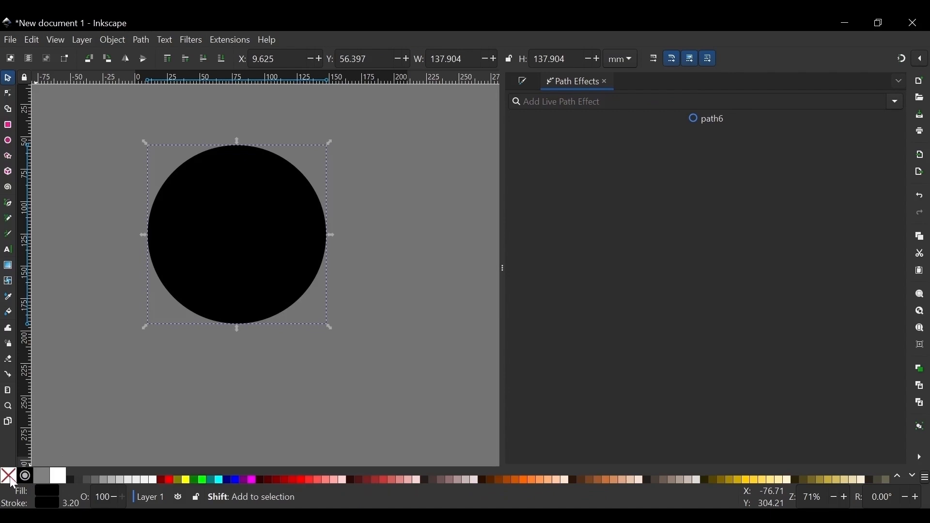
pyautogui.moveTo(245, 253); pyautogui.dragTo(272, 262)
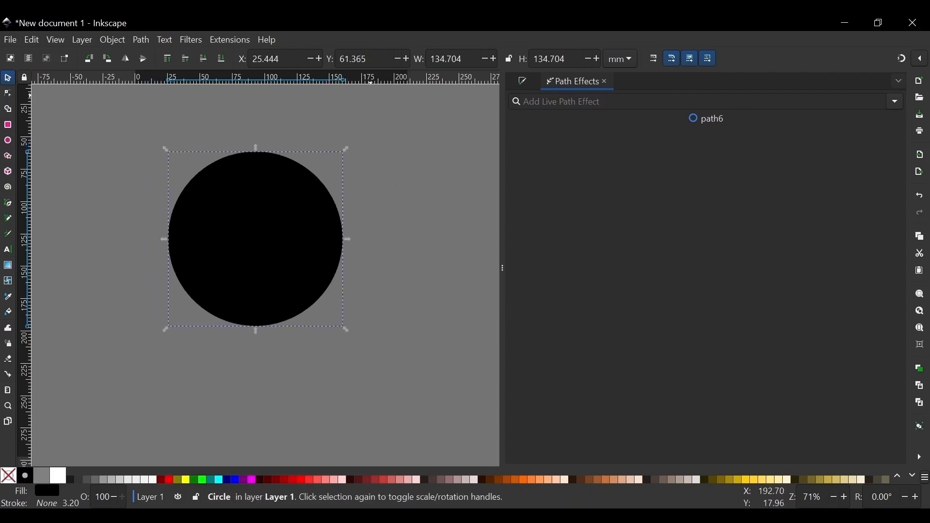
# Convert the black circle to a path and keep it selected.
pyautogui.click(141, 41)
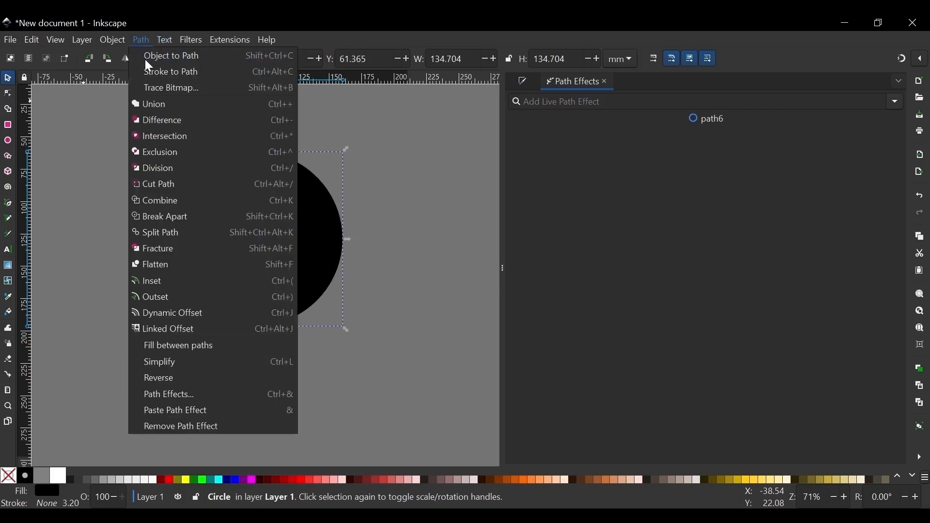
pyautogui.click(148, 57)
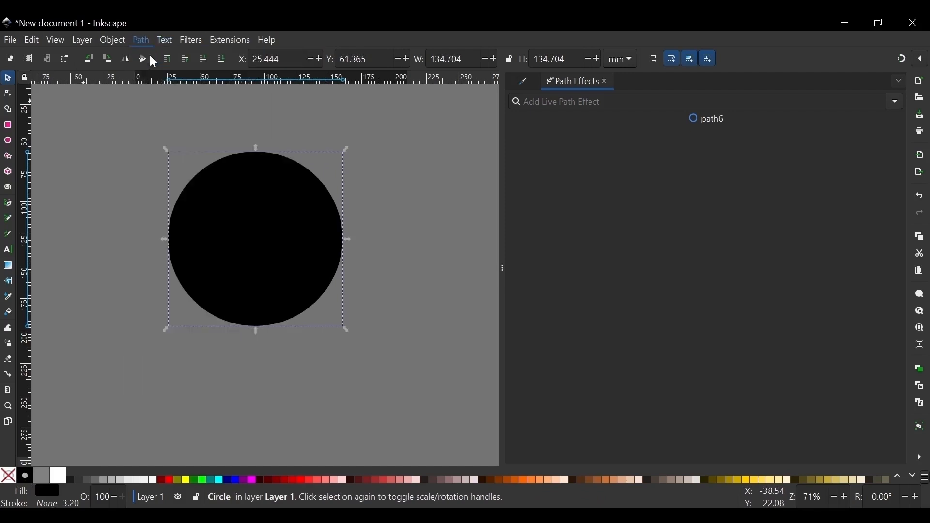
pyautogui.click(376, 145)
pyautogui.click(228, 216)
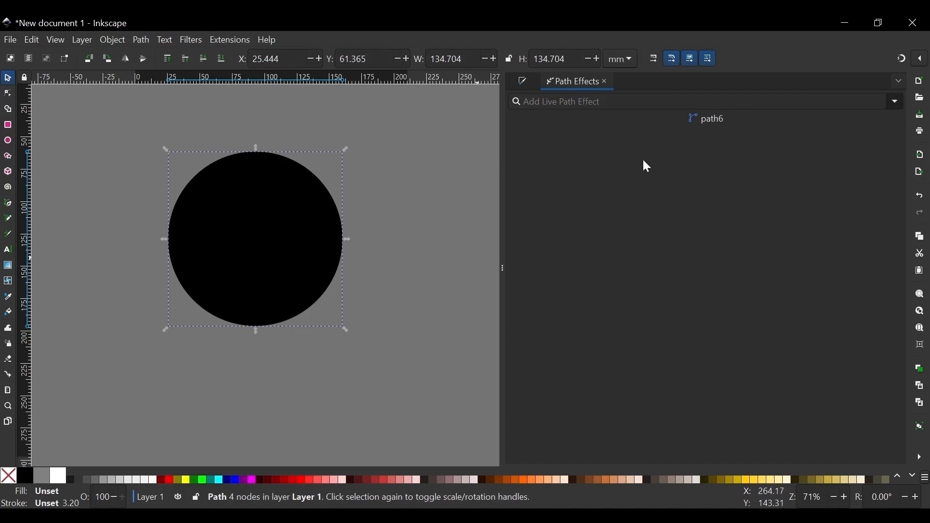
# Apply the Offset path effect to the circle with an offset of 11.6 mm and move it to X 34.049 mm, Y 60.243 mm.
pyautogui.click(896, 102)
pyautogui.click(832, 129)
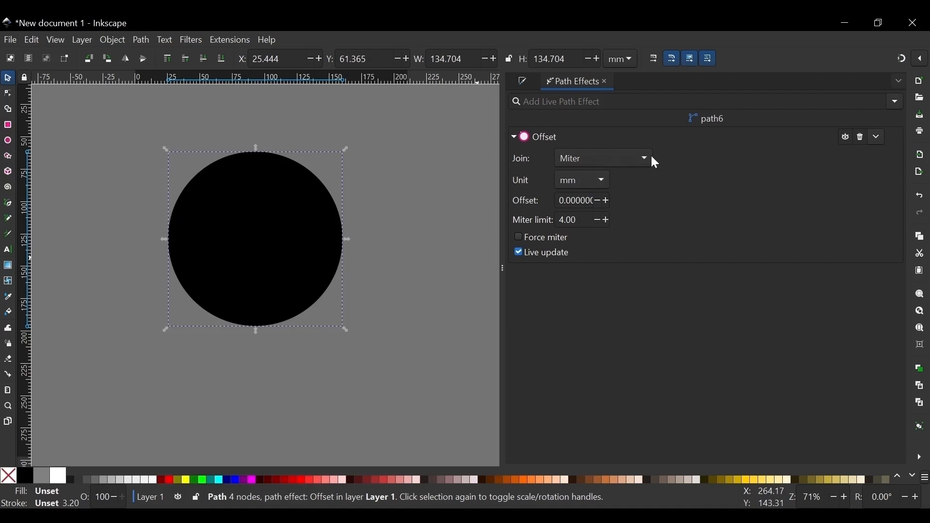
pyautogui.moveTo(607, 201); pyautogui.dragTo(607, 200)
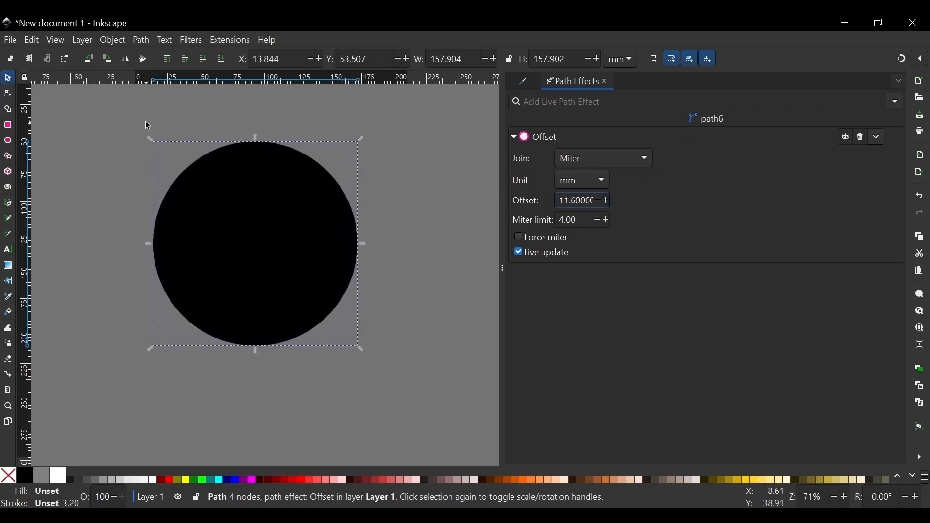
pyautogui.moveTo(295, 243); pyautogui.dragTo(322, 253)
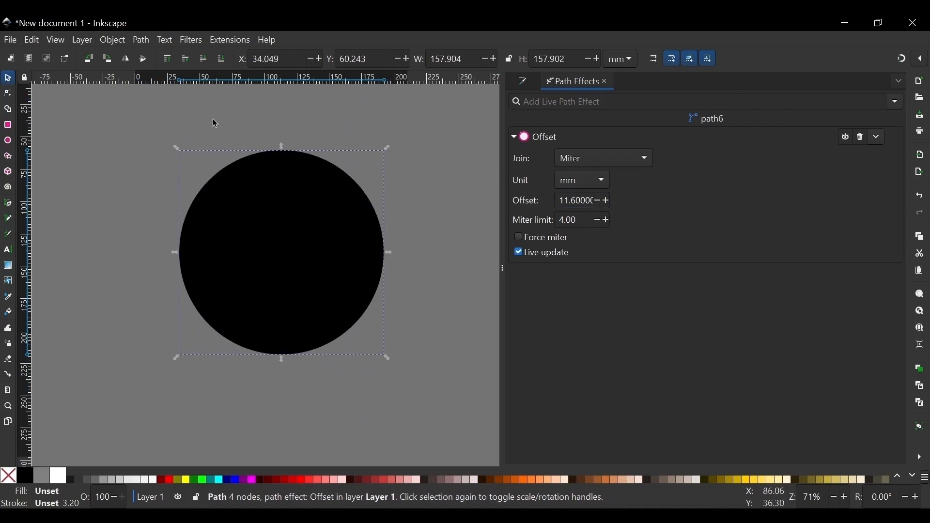
# Reselect the offset circle and delete it.
pyautogui.click(311, 141)
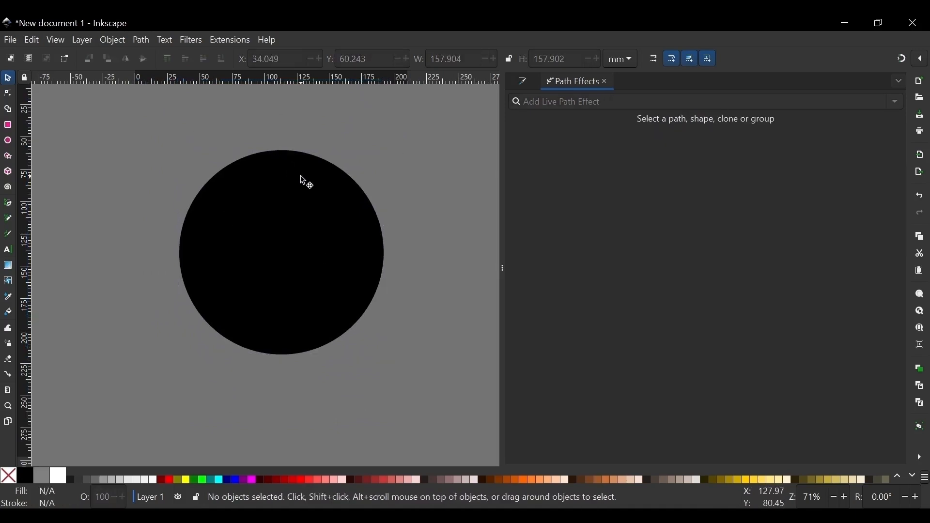
pyautogui.click(298, 154)
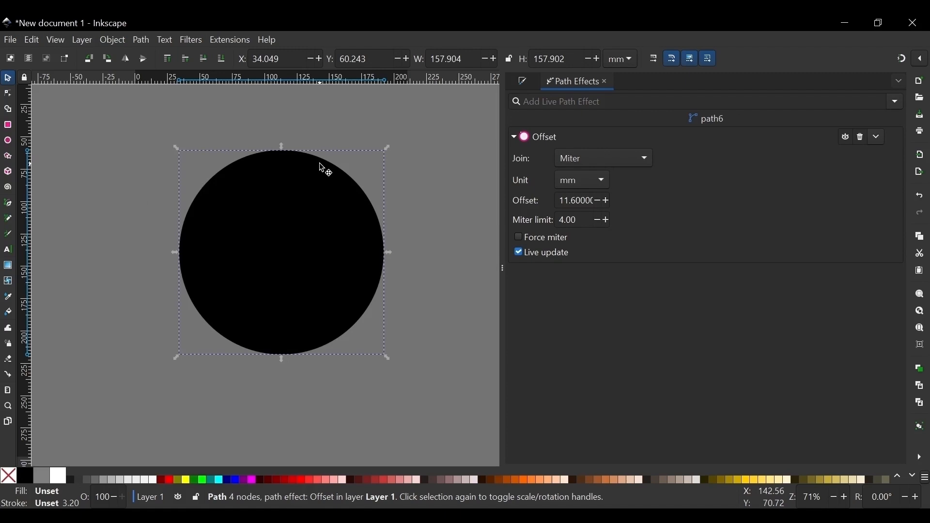
pyautogui.press('Delete')
# Draw a black-filled rectangle about 139 by 128 mm and move it to X 32.553 mm, Y 67.352 mm.
pyautogui.click(7, 126)
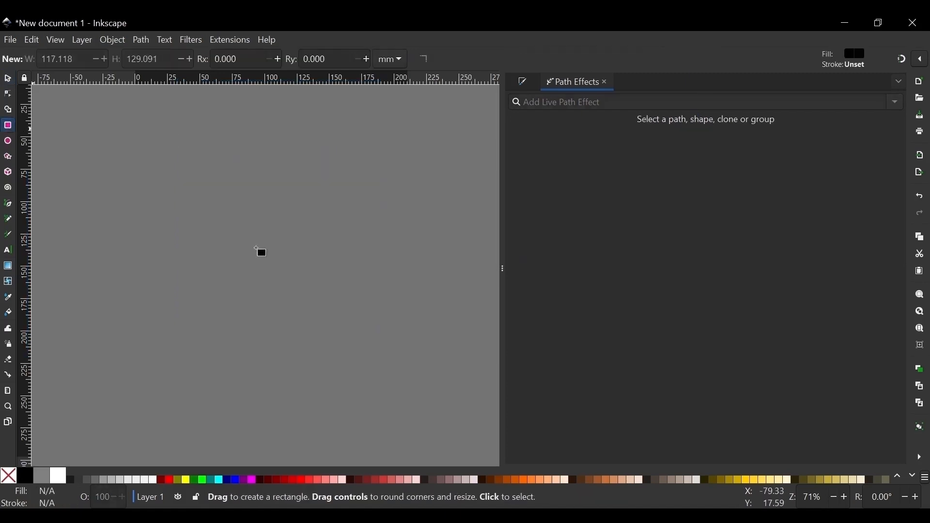
pyautogui.moveTo(183, 177); pyautogui.dragTo(364, 342)
pyautogui.click(8, 77)
pyautogui.moveTo(269, 241); pyautogui.dragTo(264, 224)
# Duplicate the black rectangle in place and fill the copy with olive.
pyautogui.hotkey('ctrl', 'd')
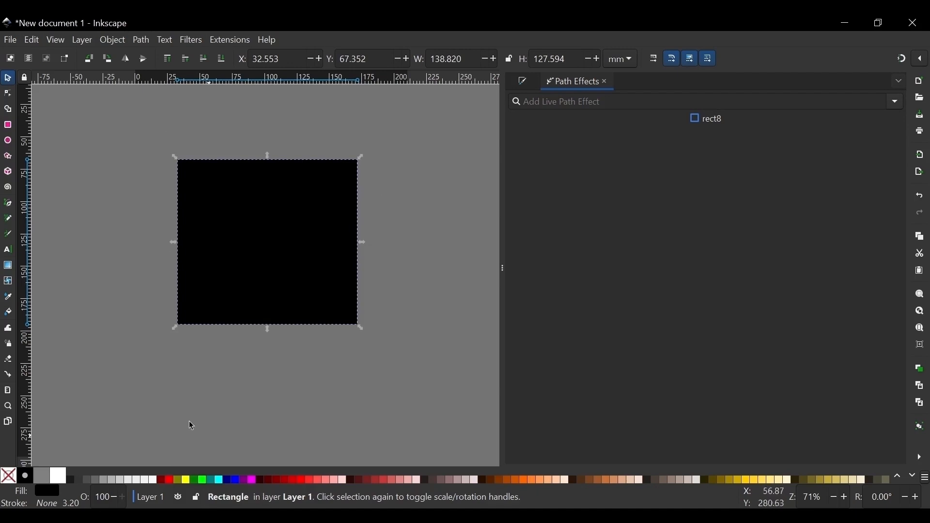
pyautogui.click(181, 480)
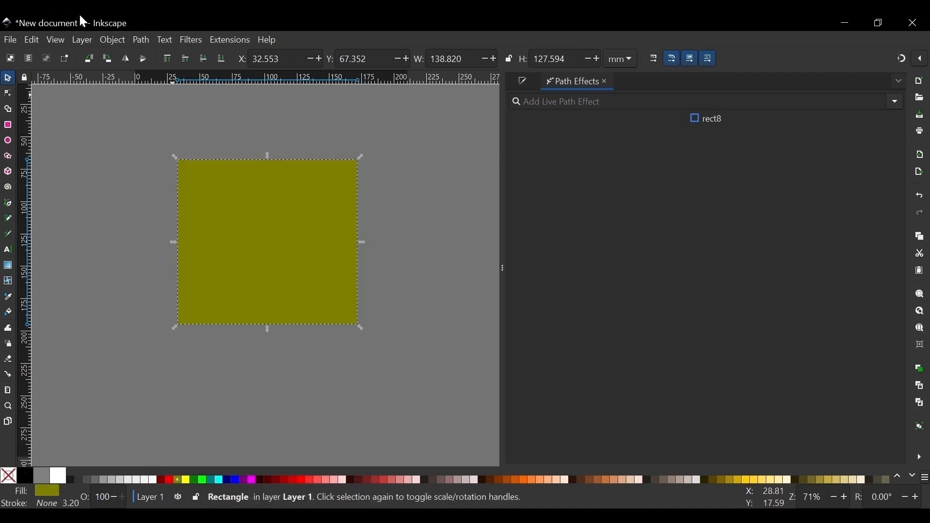
# Convert the olive rectangle to a path and add the Offset live path effect to it.
pyautogui.click(141, 40)
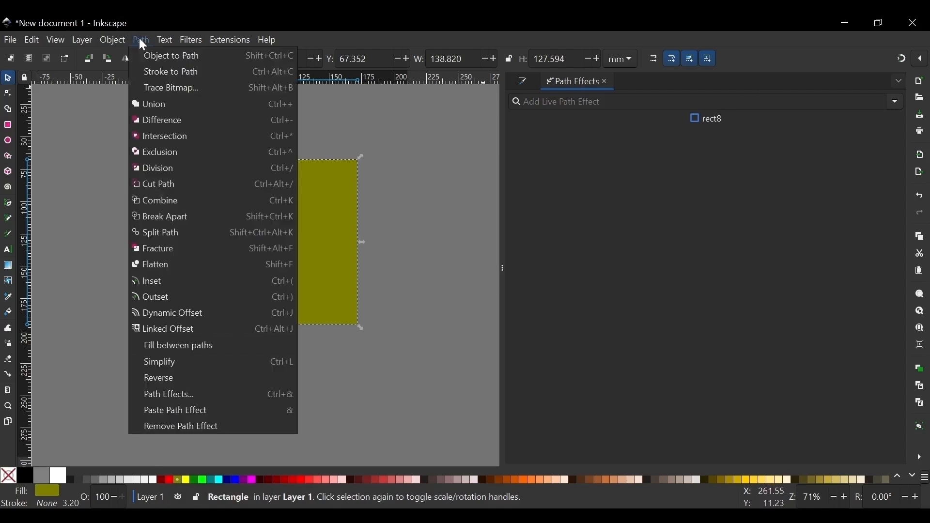
pyautogui.click(154, 54)
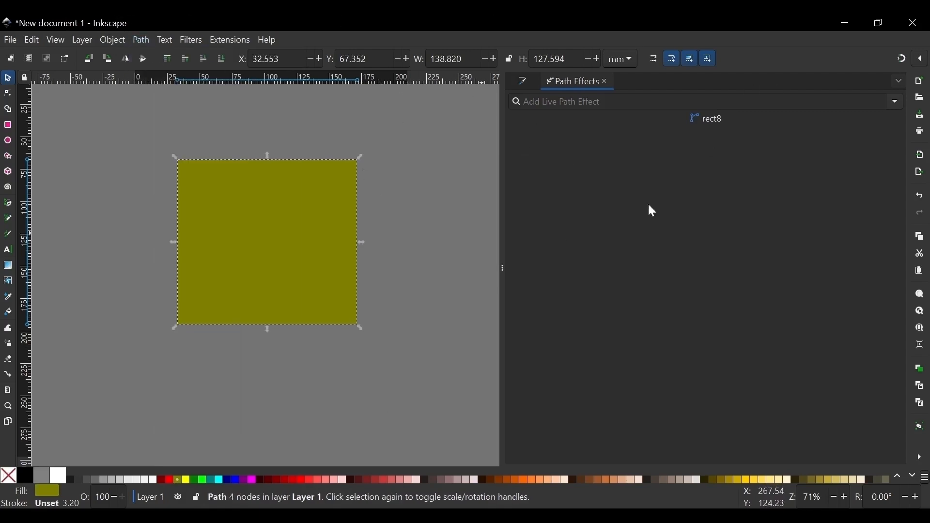
pyautogui.click(897, 102)
pyautogui.click(837, 137)
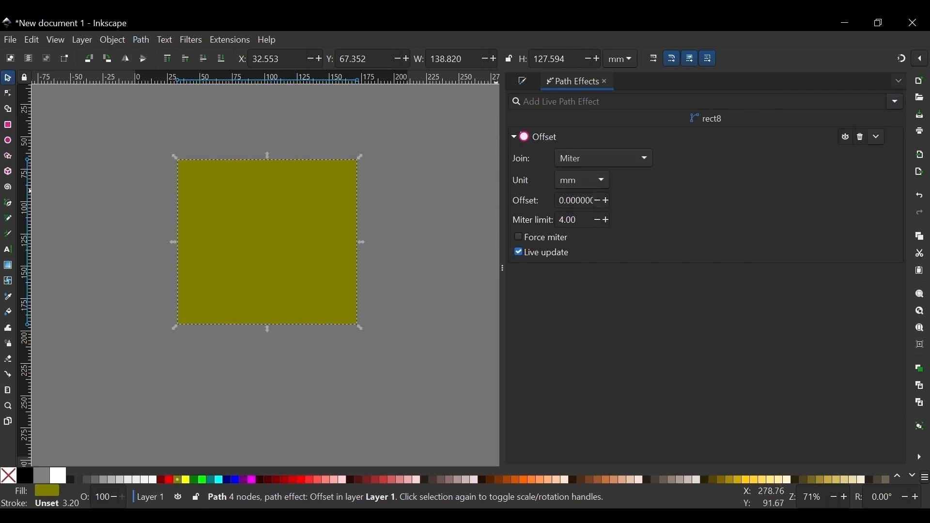
# Set the olive path's offset to -6.8 mm so it shrinks inside the black rectangle.
pyautogui.click(597, 200)
pyautogui.click(596, 201)
pyautogui.click(597, 201)
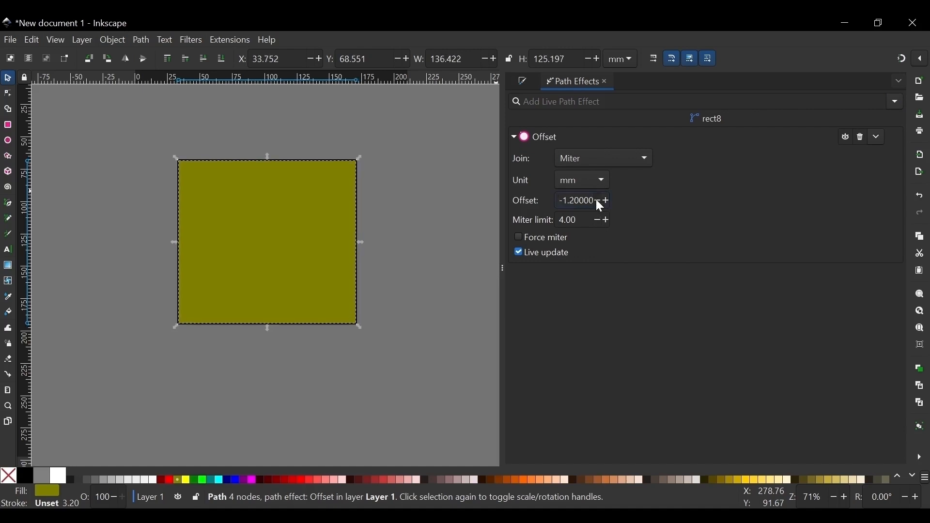
pyautogui.click(597, 200)
pyautogui.moveTo(597, 201); pyautogui.dragTo(596, 199)
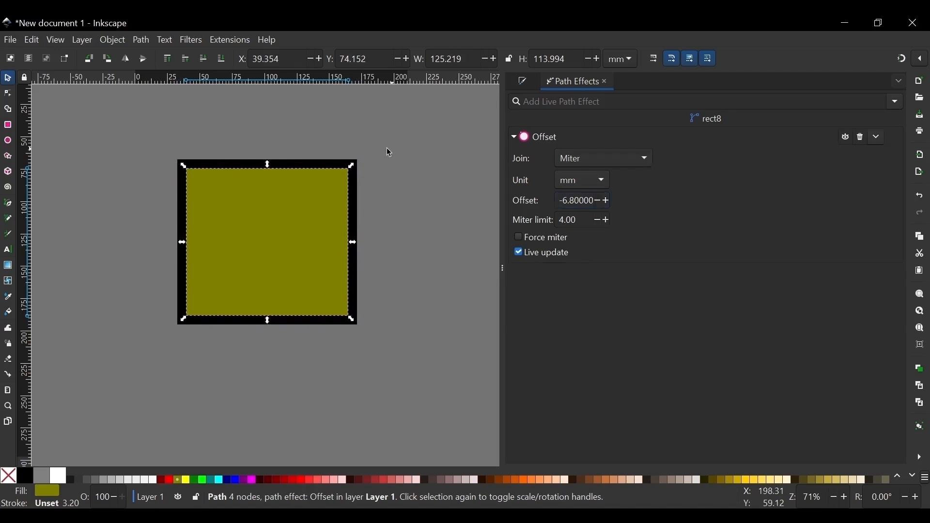
# Reselect the inset olive path and try the Rounded, Miter Clip, Miter and Beveled joins in its Offset effect.
pyautogui.click(132, 169)
pyautogui.click(219, 199)
pyautogui.click(646, 173)
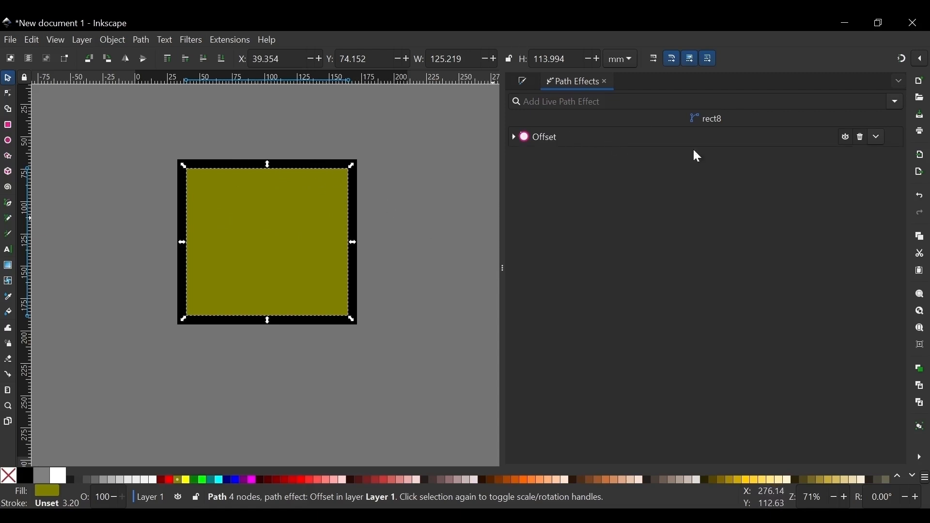
pyautogui.click(516, 138)
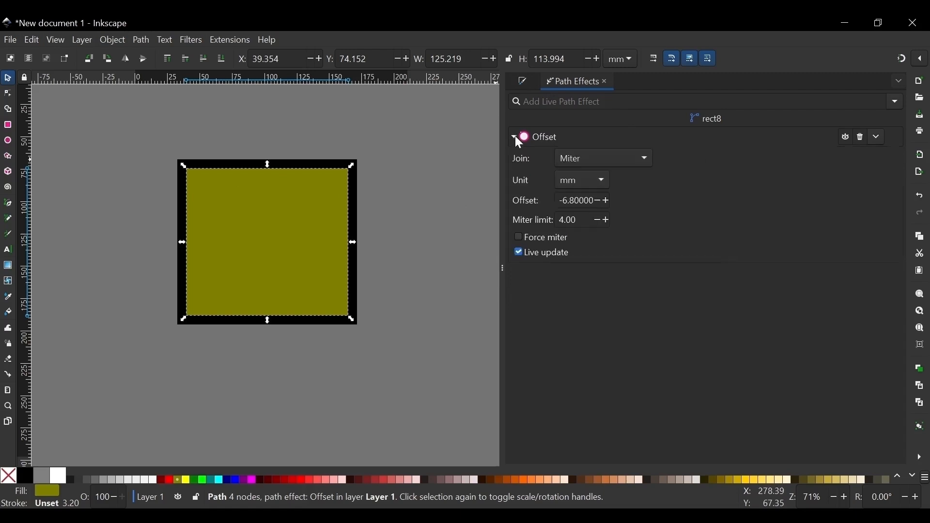
pyautogui.click(630, 165)
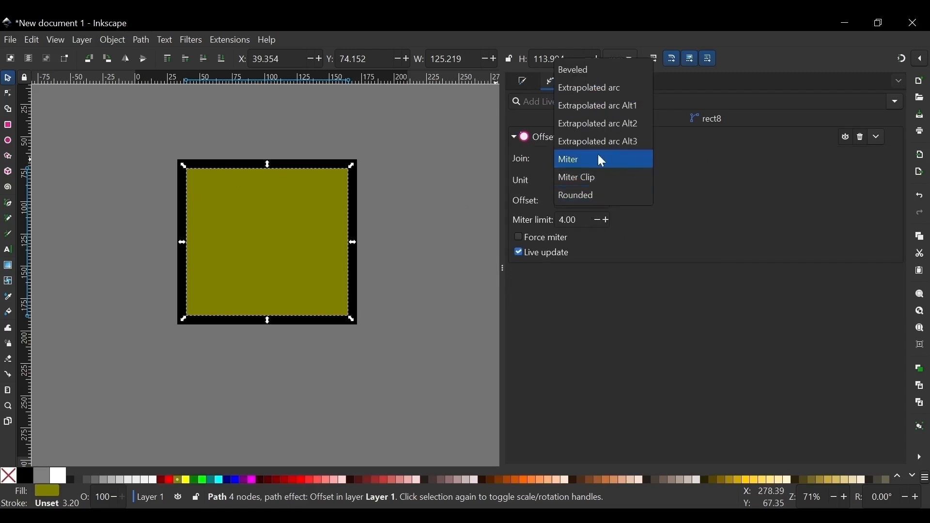
pyautogui.click(587, 196)
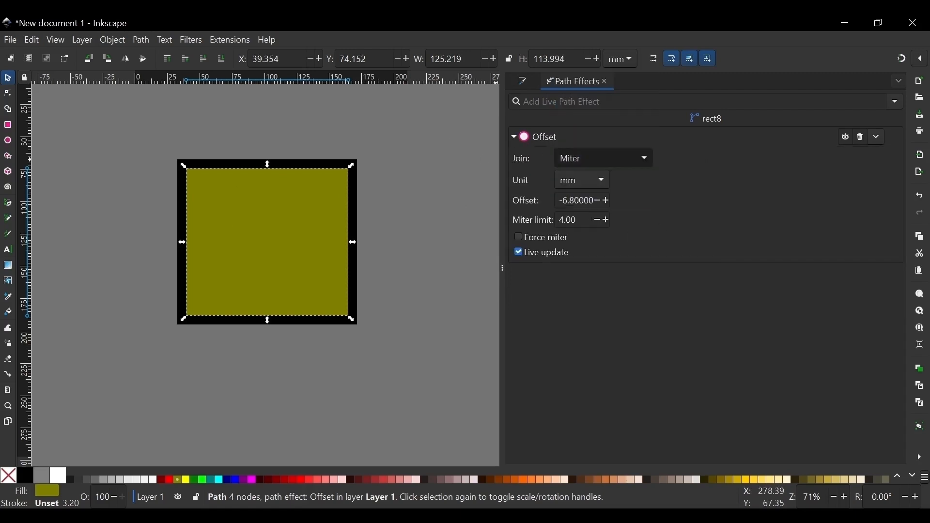
pyautogui.click(615, 160)
pyautogui.click(608, 140)
pyautogui.click(611, 159)
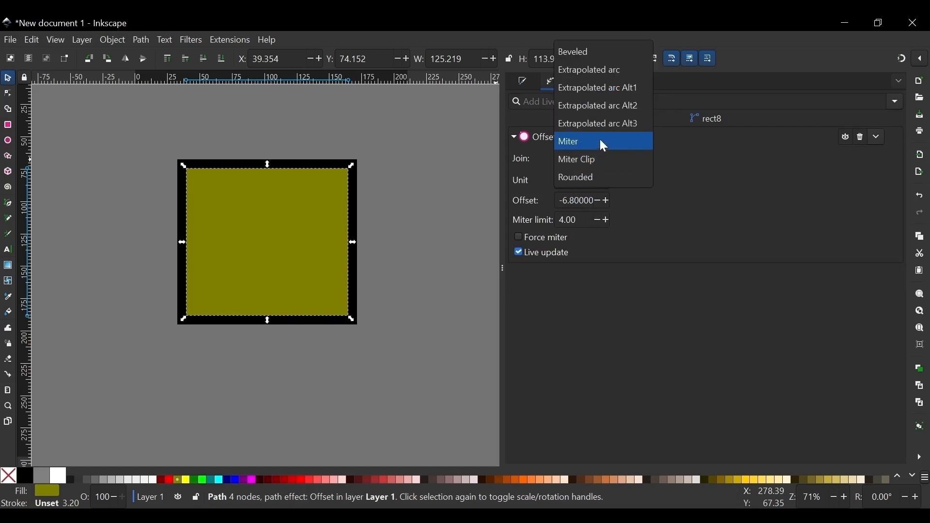
pyautogui.click(606, 144)
pyautogui.click(611, 157)
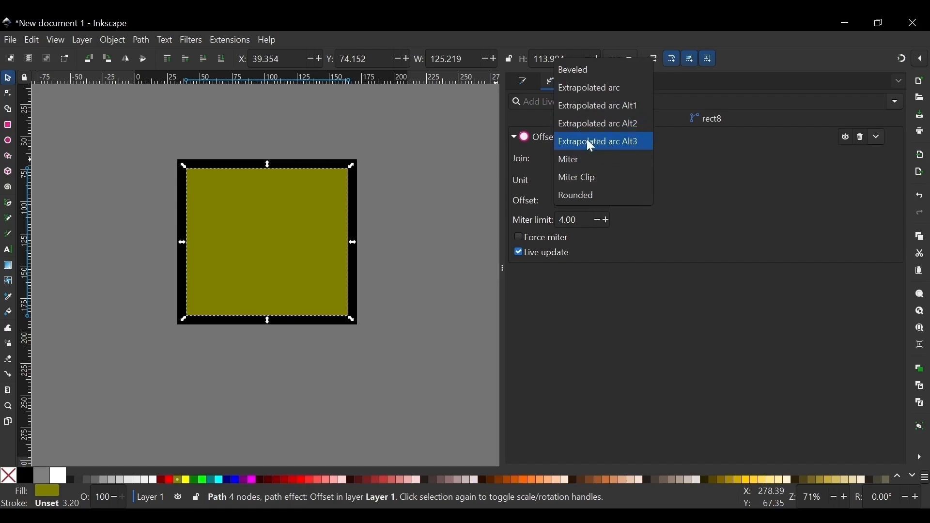
pyautogui.click(591, 71)
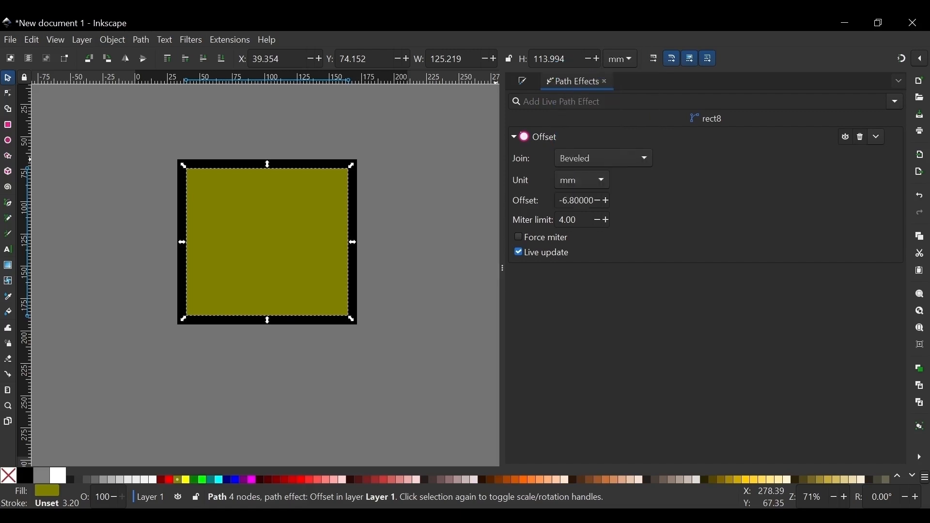
# Try the Extrapolated arc, Miter, Beveled and Extrapolated arc Alt3 joins on the inset olive path.
pyautogui.click(616, 160)
pyautogui.click(617, 176)
pyautogui.click(629, 160)
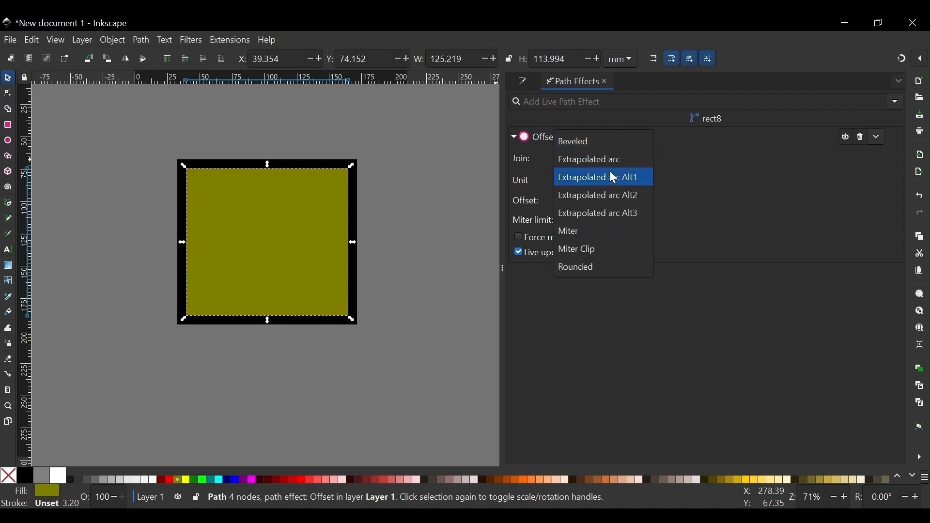
pyautogui.click(581, 233)
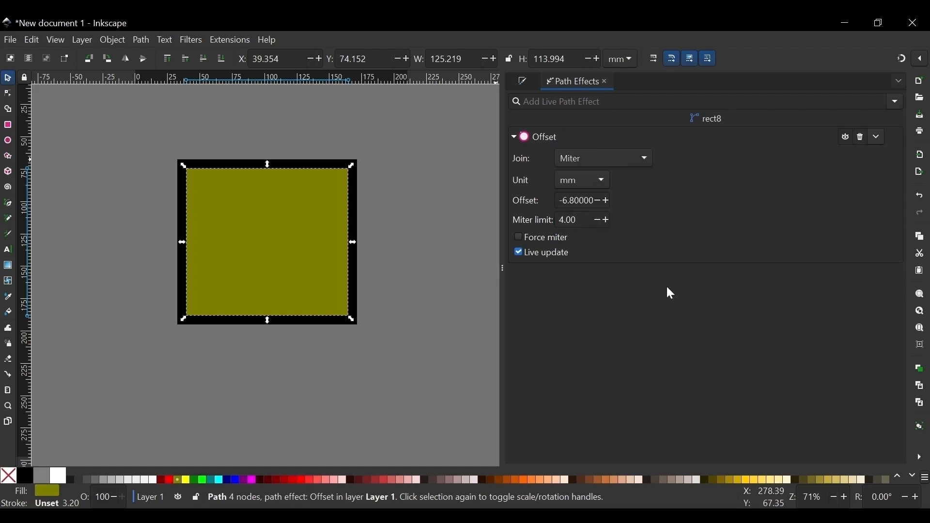
pyautogui.click(622, 161)
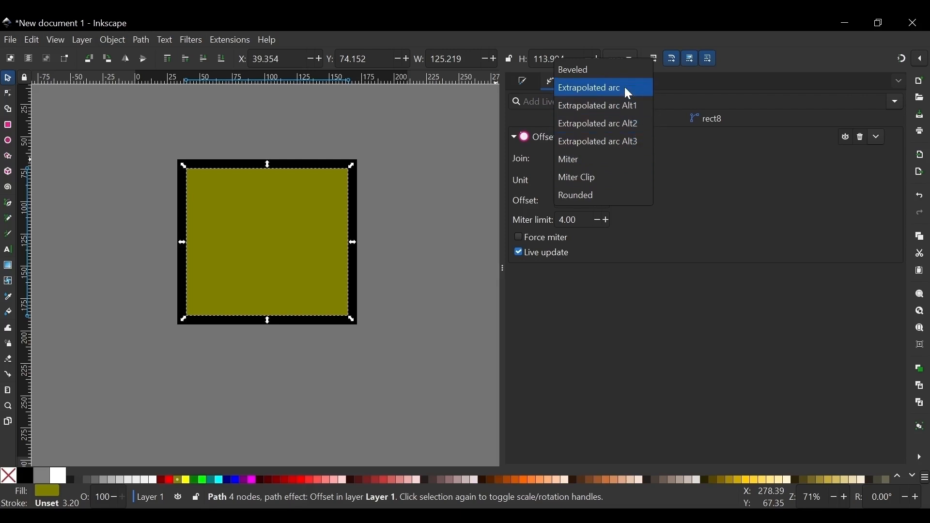
pyautogui.click(596, 73)
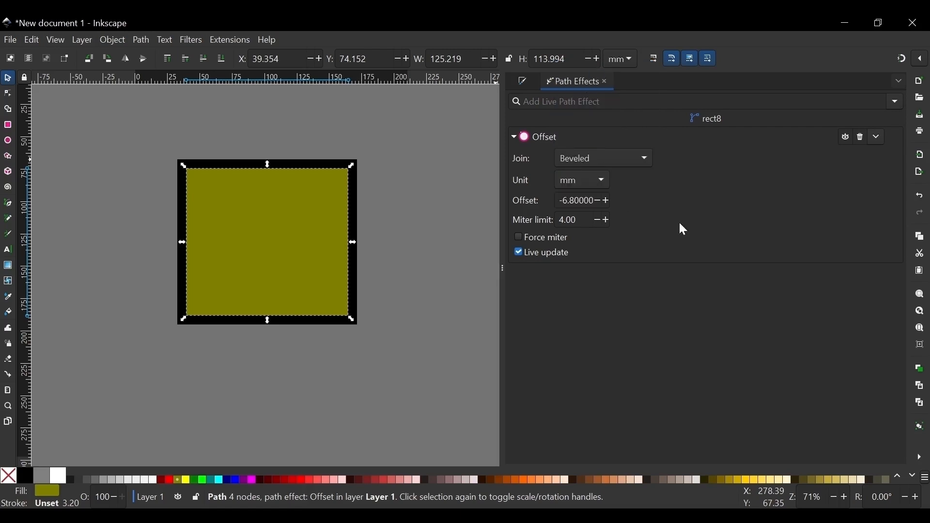
pyautogui.click(616, 160)
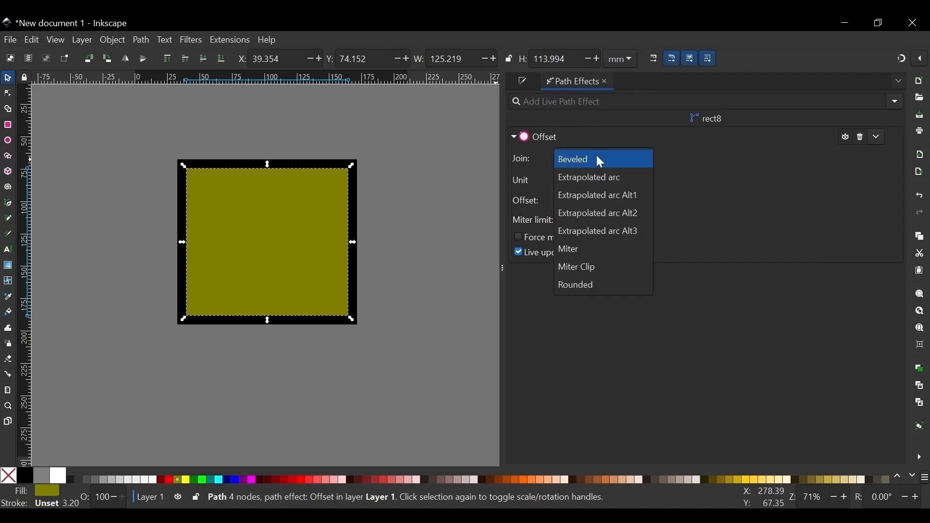
pyautogui.click(598, 158)
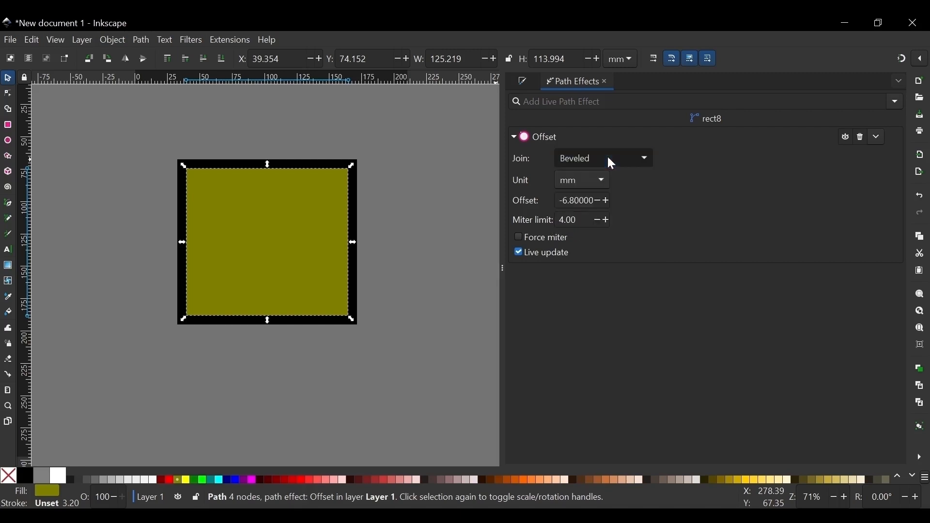
pyautogui.click(606, 158)
pyautogui.click(586, 232)
# Delete the olive path and the black rectangle to clear the canvas.
pyautogui.press('Escape')
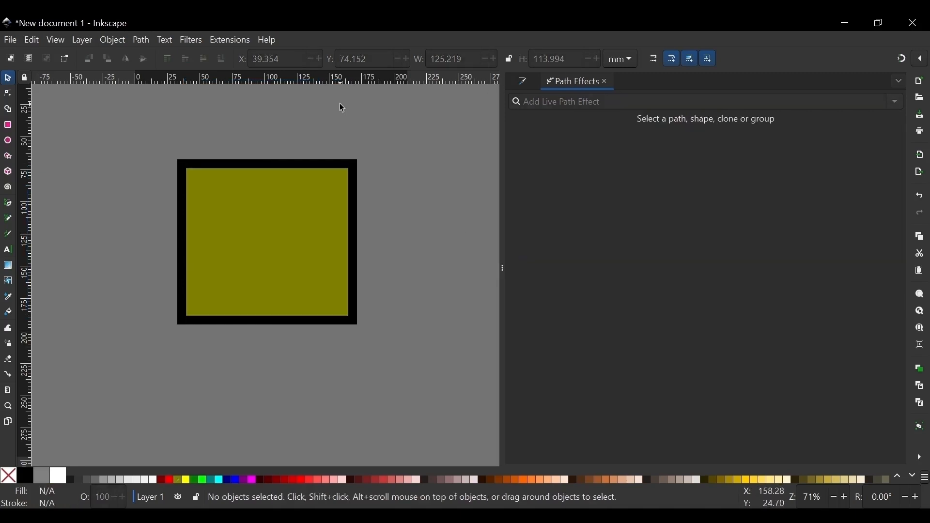
pyautogui.click(313, 195)
pyautogui.press('Delete')
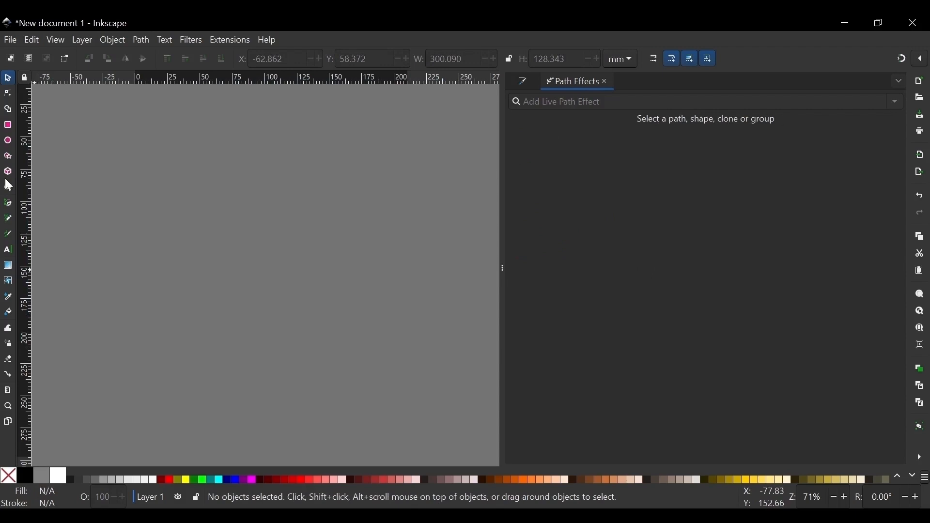
# Draw a tall black-filled rectangle about 88 by 227 mm.
pyautogui.click(7, 111)
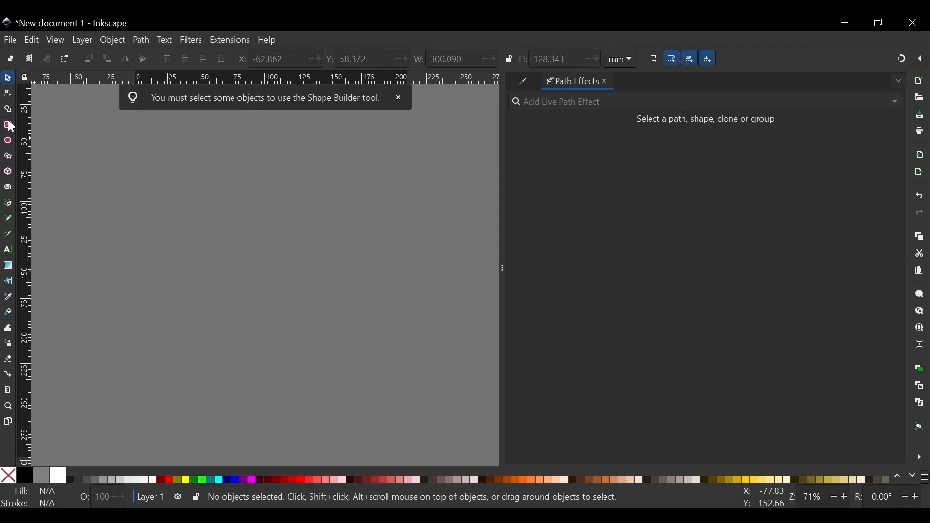
pyautogui.click(398, 98)
pyautogui.click(15, 127)
pyautogui.moveTo(93, 102); pyautogui.dragTo(207, 398)
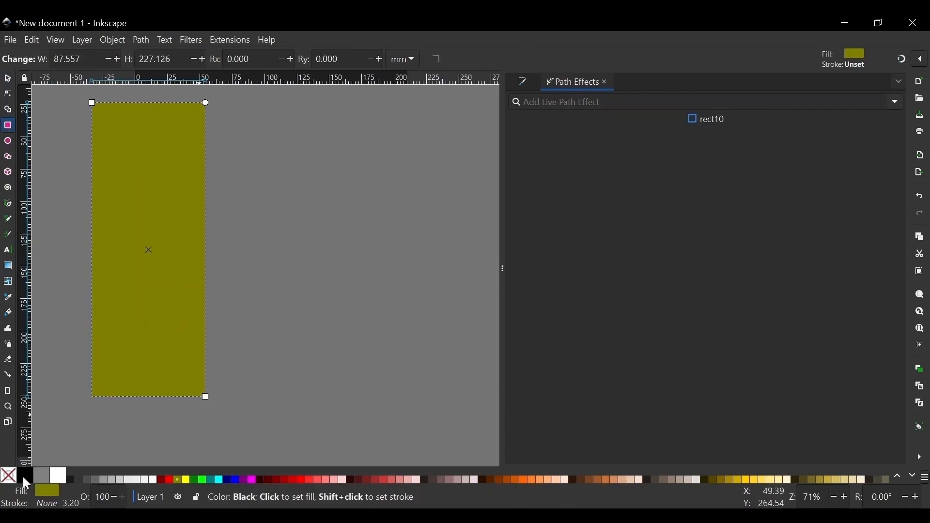
pyautogui.click(24, 476)
# Move the tall rectangle to X -32.179 mm, Y 31.431 mm, and place a duplicate at X 105.518 mm, Y 33.302 mm.
pyautogui.click(7, 79)
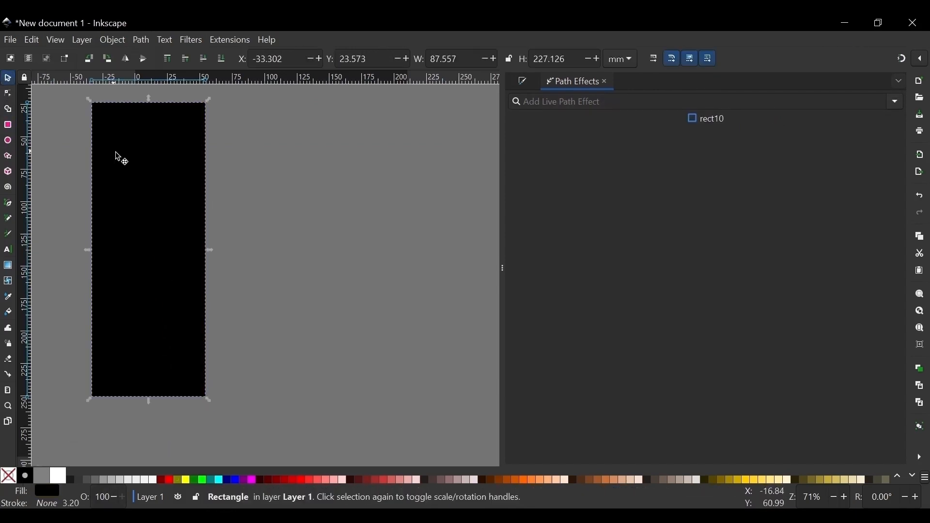
pyautogui.moveTo(118, 155); pyautogui.dragTo(149, 185)
pyautogui.hotkey('ctrl', 'd')
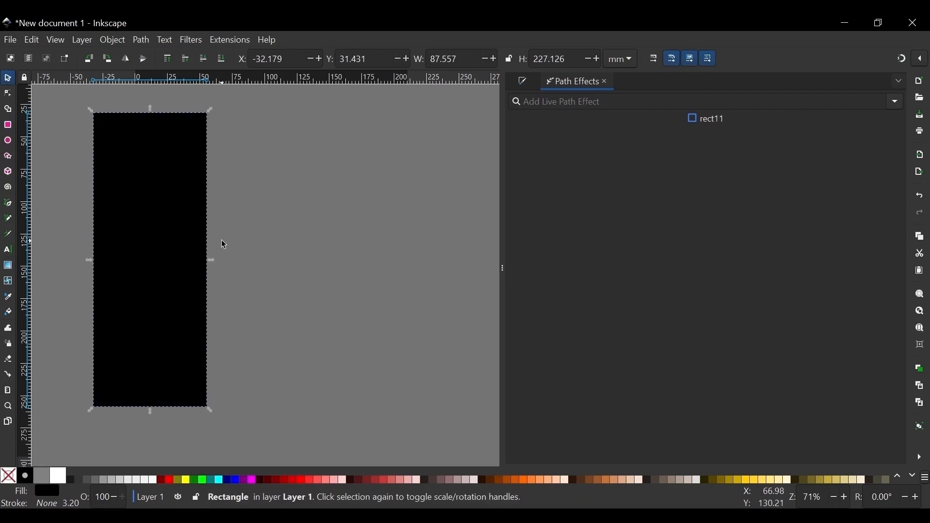
pyautogui.moveTo(175, 219); pyautogui.dragTo(366, 217)
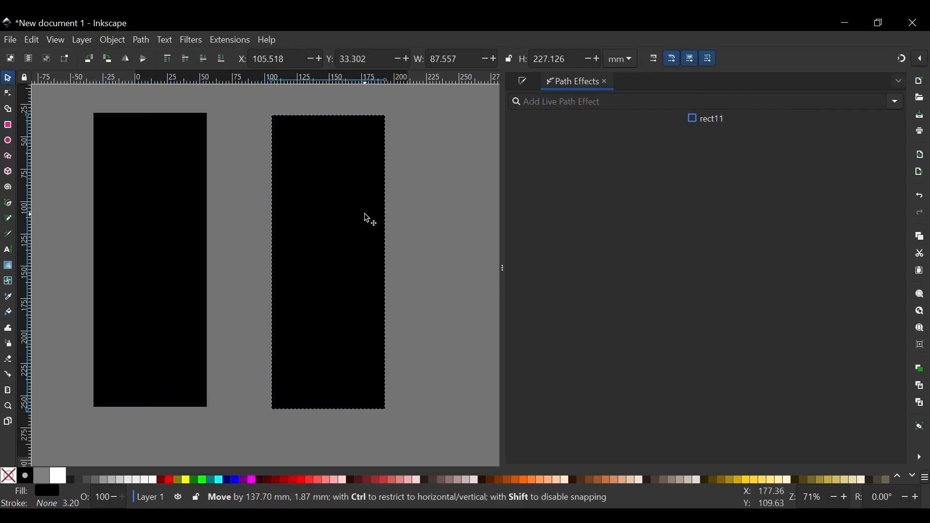
# Duplicate both black rectangles in place and fill the two copies with olive.
pyautogui.click(164, 222)
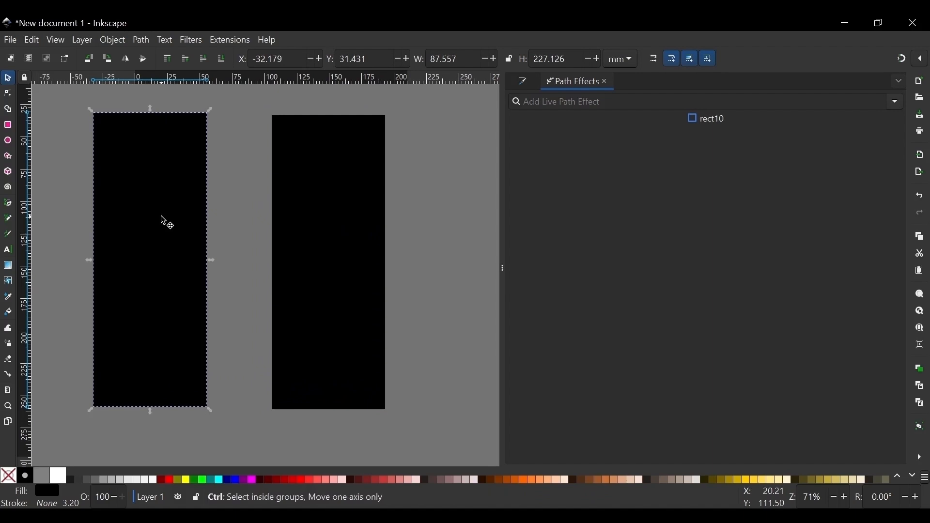
pyautogui.click(316, 283)
pyautogui.hotkey('ctrl', 'd')
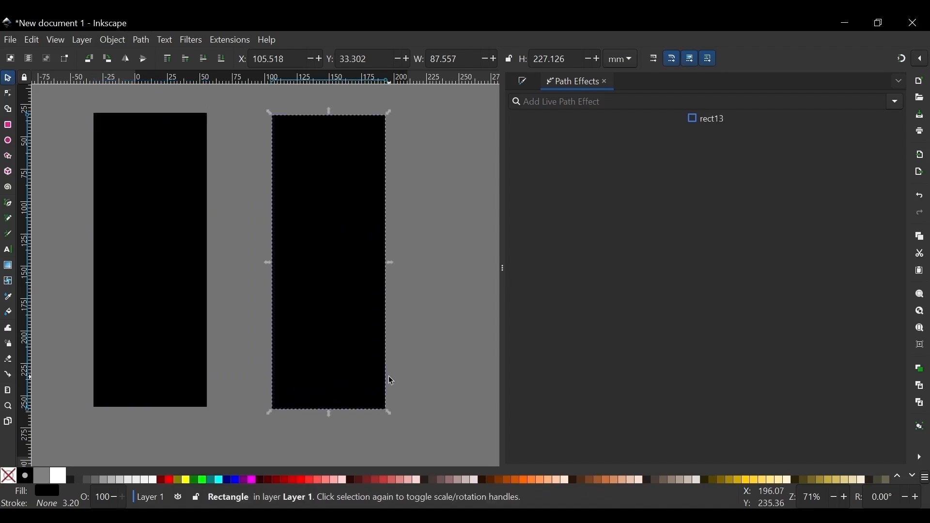
pyautogui.keyDown('shift'); pyautogui.click(162, 183); pyautogui.keyUp('shift')
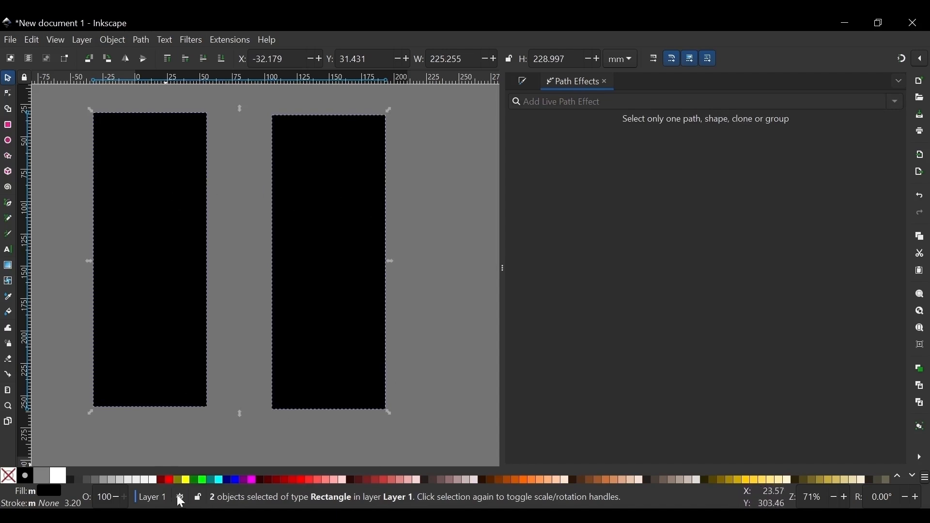
pyautogui.click(179, 481)
pyautogui.click(311, 89)
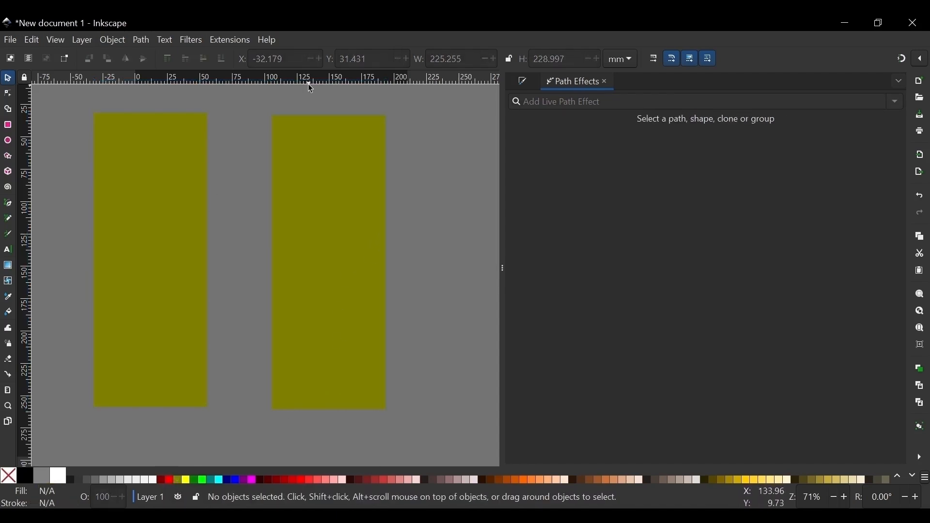
# Convert the left olive rectangle to a path and apply the Offset path effect with an offset of -4.6 mm.
pyautogui.click(165, 178)
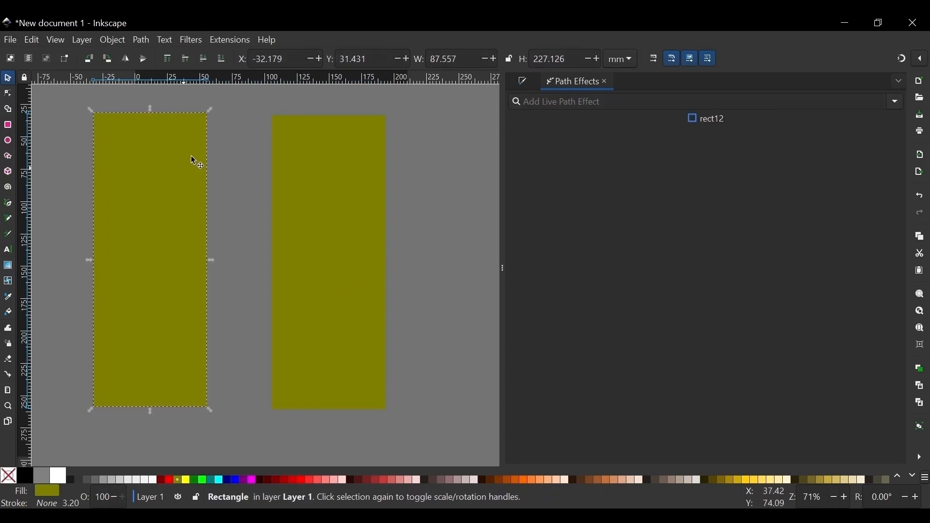
pyautogui.click(141, 41)
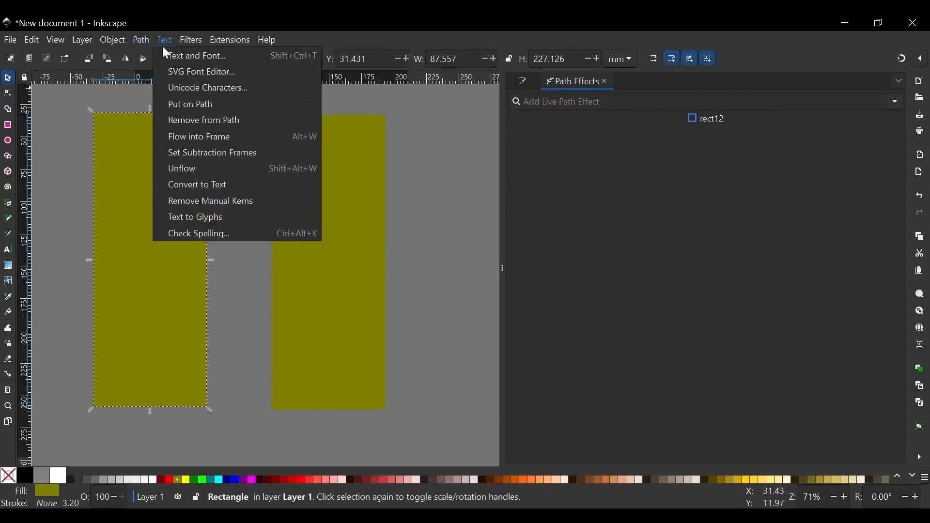
pyautogui.click(154, 57)
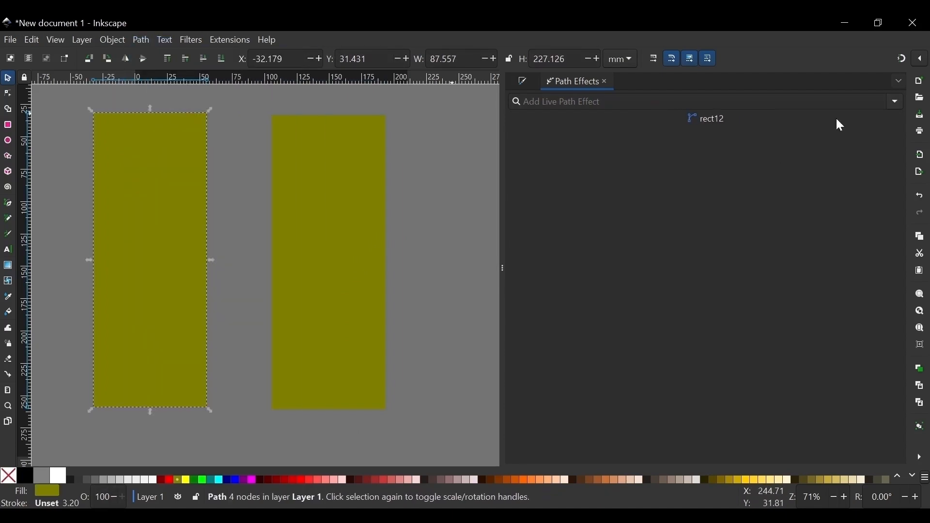
pyautogui.click(890, 101)
pyautogui.click(826, 129)
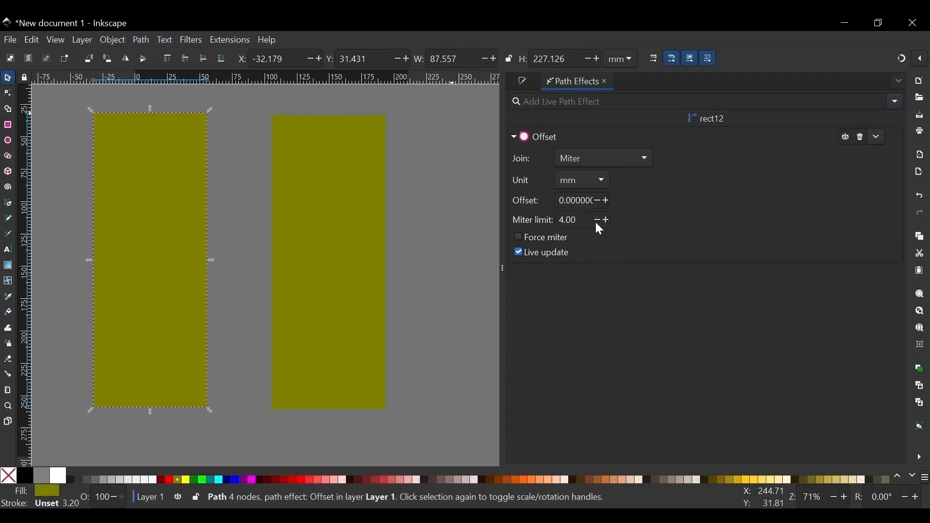
pyautogui.moveTo(598, 200); pyautogui.dragTo(598, 201)
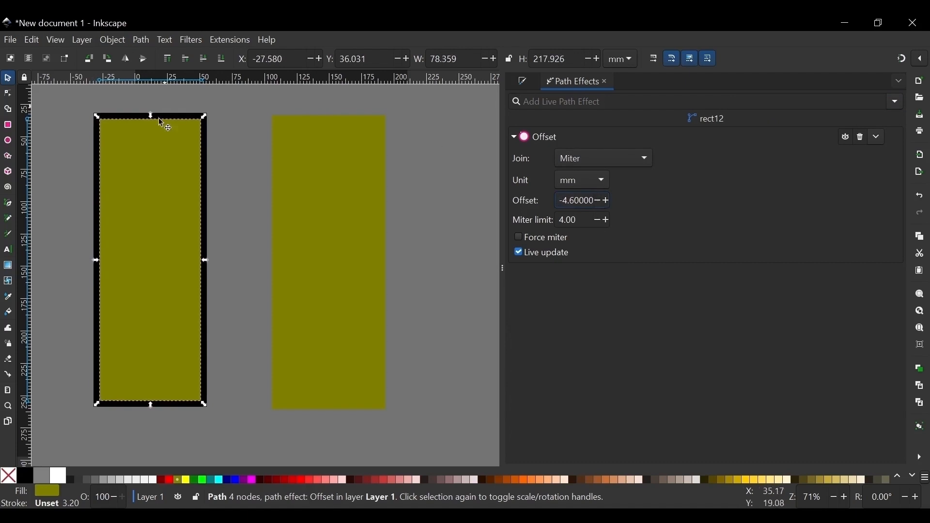
# Scale the right olive rectangle down proportionally about its centre to about 75 by 194 mm.
pyautogui.click(272, 185)
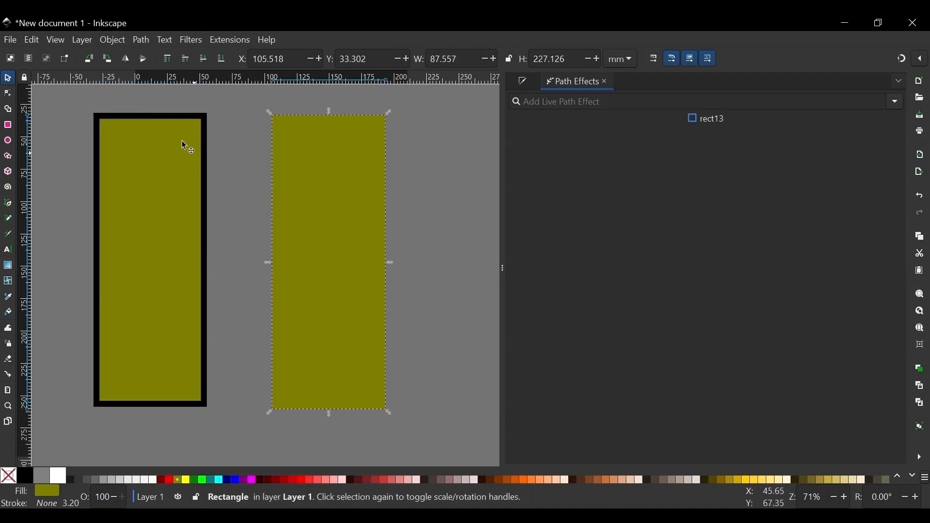
pyautogui.click(221, 195)
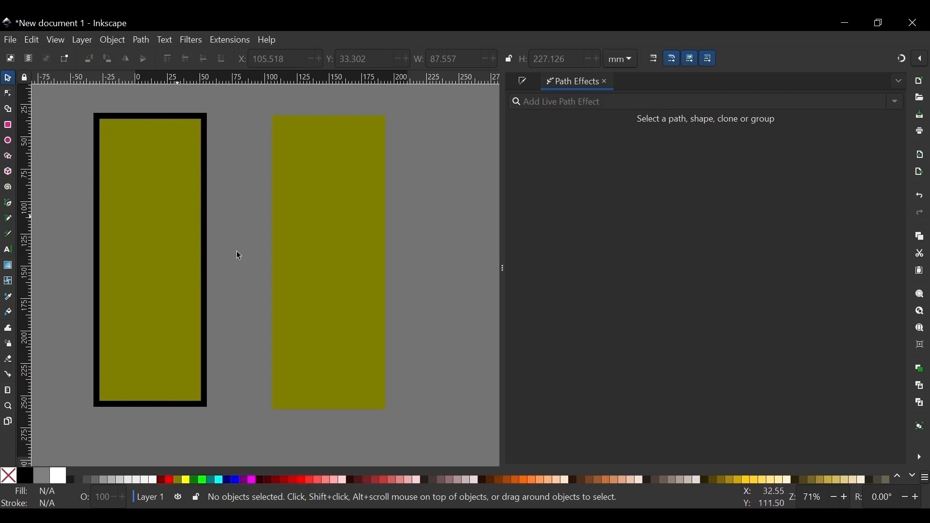
pyautogui.click(355, 156)
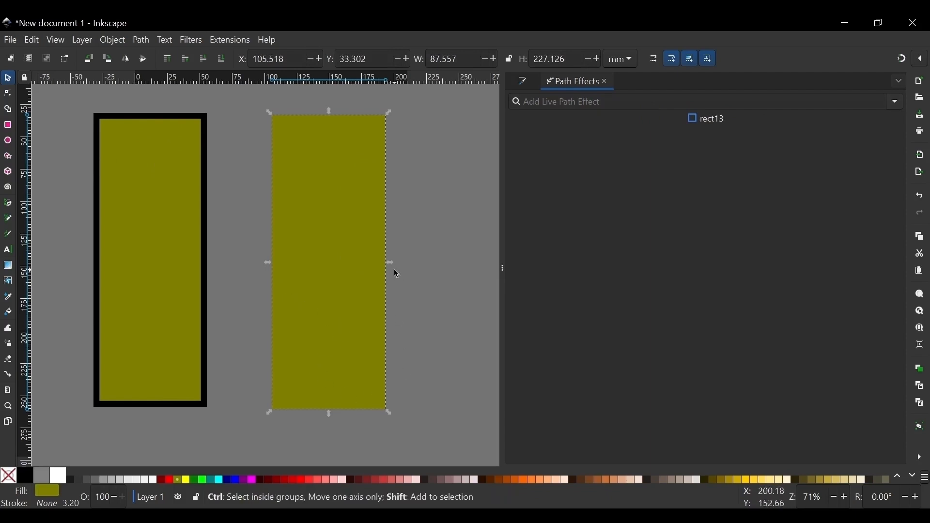
pyautogui.moveTo(392, 262); pyautogui.dragTo(385, 260)
pyautogui.click(421, 170)
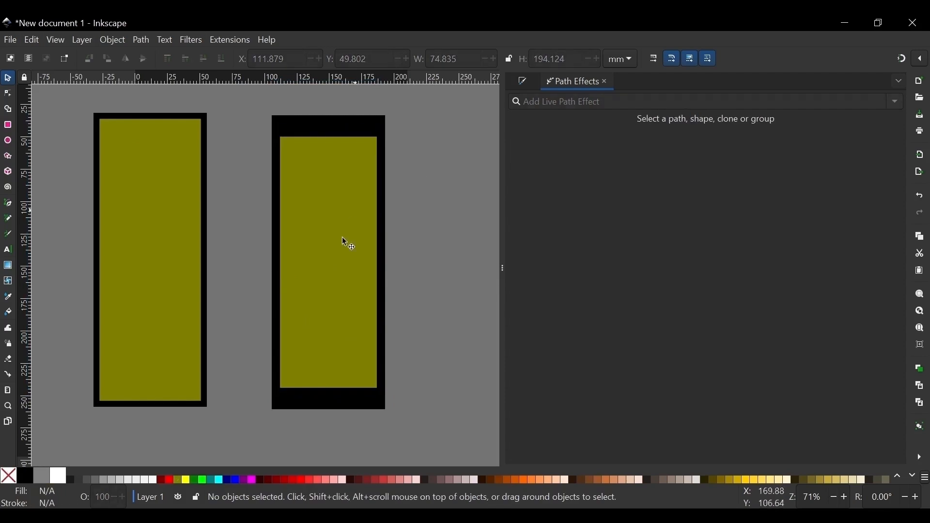
# Compare the border around the offset left olive rectangle with the border around the scaled right one.
pyautogui.click(331, 176)
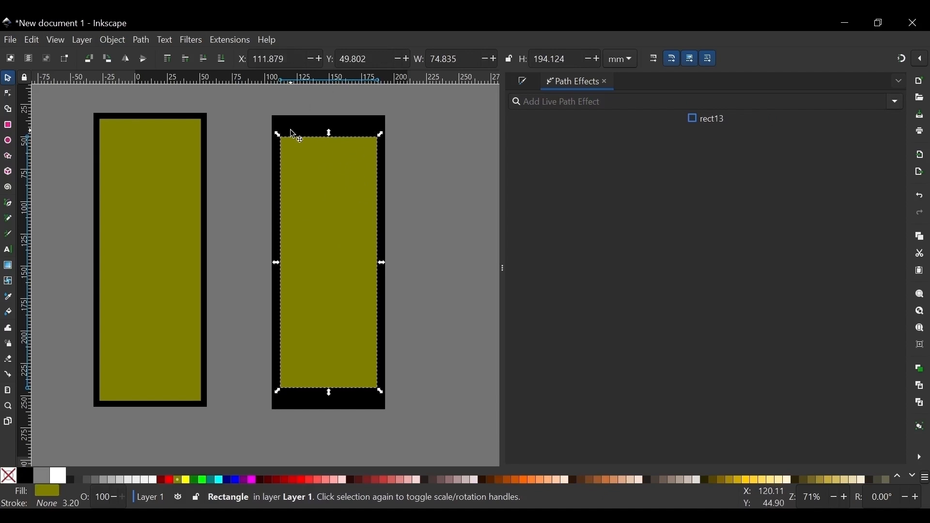
pyautogui.click(172, 141)
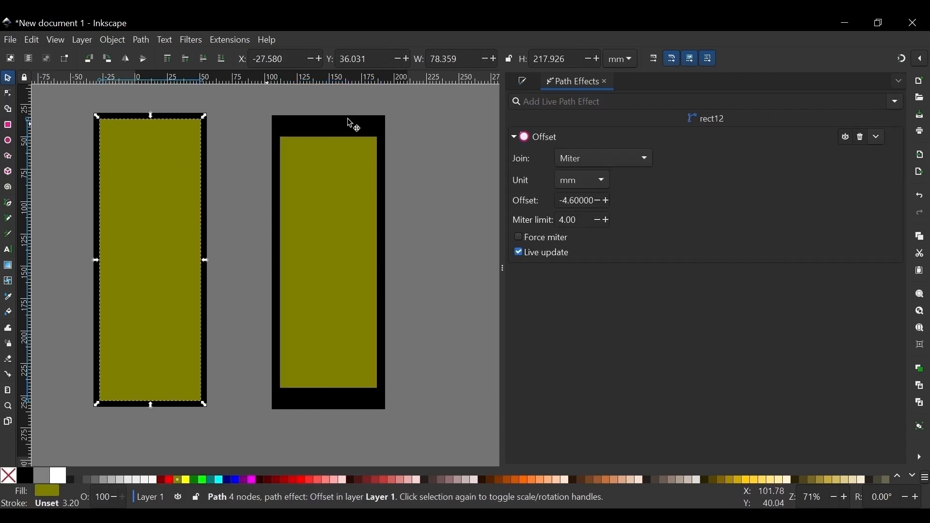
pyautogui.click(433, 142)
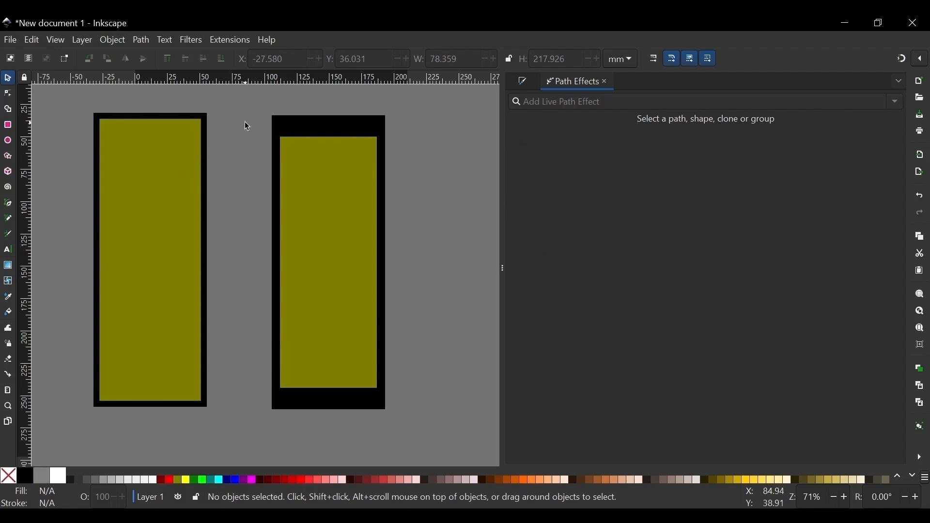
pyautogui.click(150, 138)
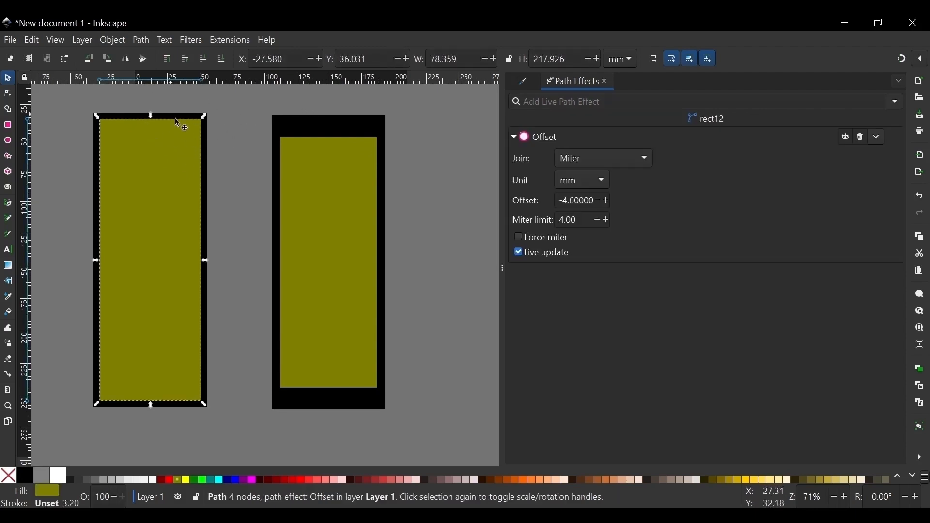
pyautogui.click(253, 126)
pyautogui.click(207, 137)
pyautogui.click(432, 155)
# Shrink the right olive rectangle further about its centre, keeping proportions, to about 68 by 177 mm.
pyautogui.click(354, 190)
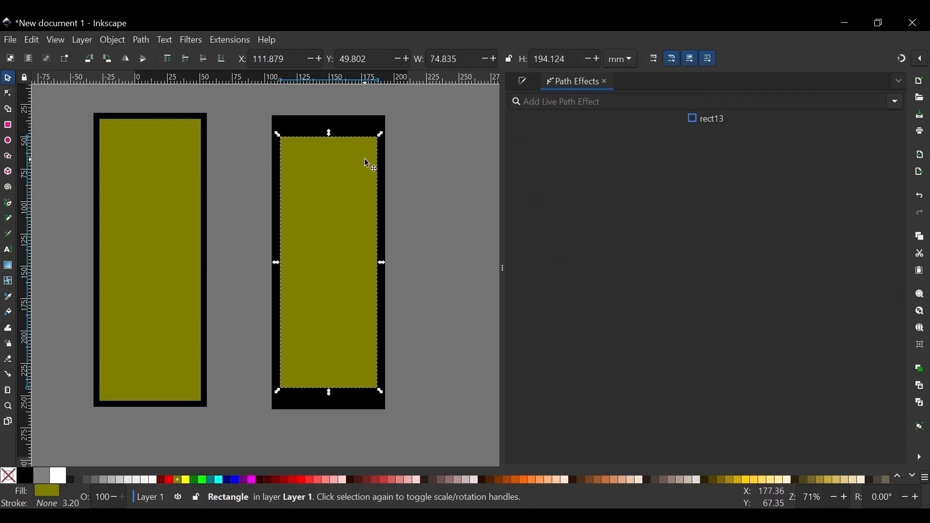
pyautogui.moveTo(383, 263)
pyautogui.mouseDown()
pyautogui.moveTo(354, 264)
pyautogui.moveTo(380, 270)
pyautogui.mouseUp()
pyautogui.click(436, 201)
pyautogui.click(376, 141)
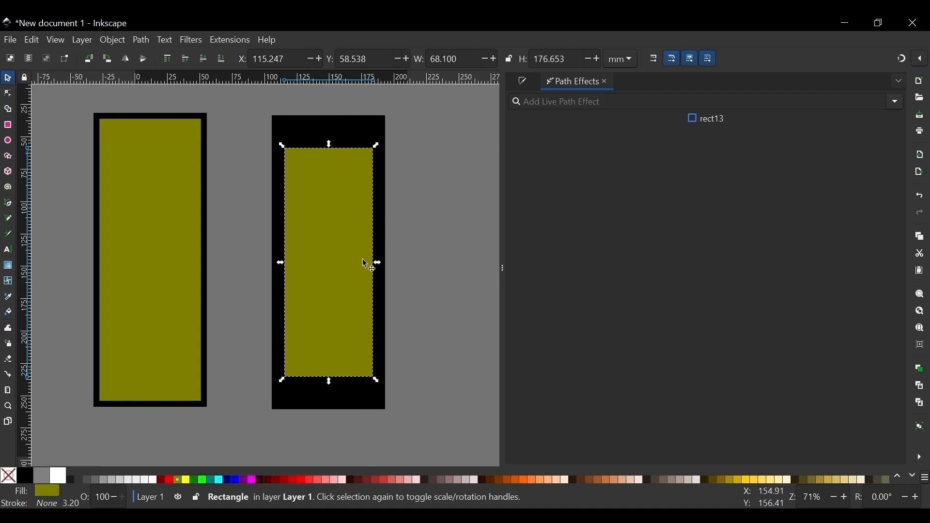
pyautogui.click(409, 162)
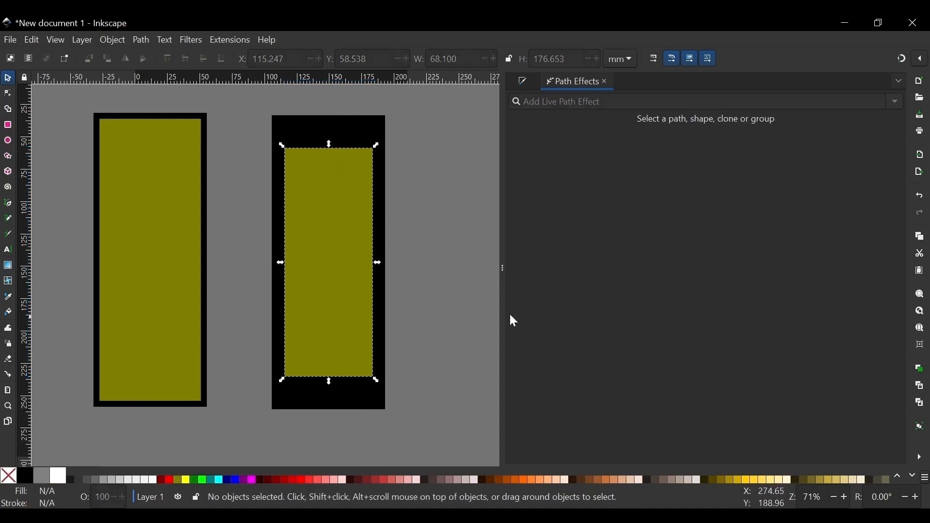
pyautogui.click(350, 242)
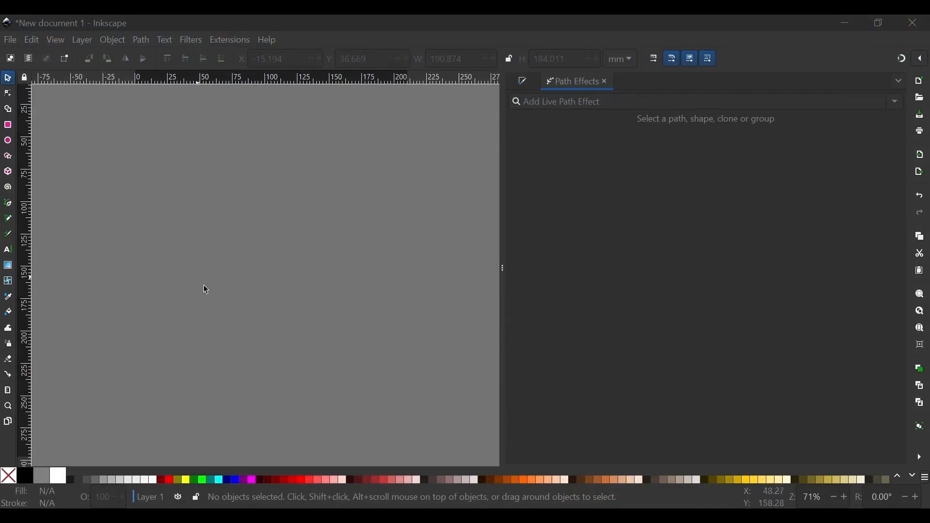
# Draw an open zigzag path of three straight segments, about 188 by 197 mm, on the empty canvas.
pyautogui.press('b')
pyautogui.click(140, 130)
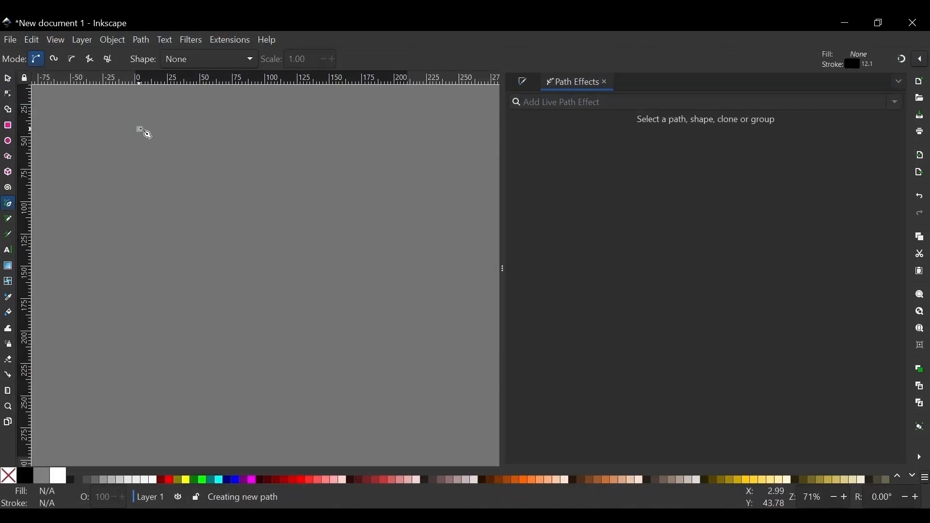
pyautogui.click(383, 193)
pyautogui.click(145, 251)
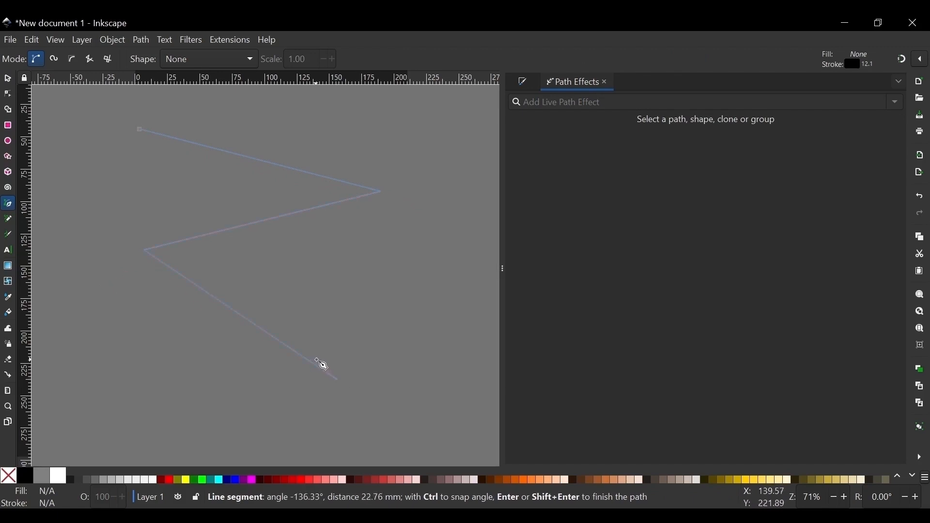
pyautogui.doubleClick(338, 379)
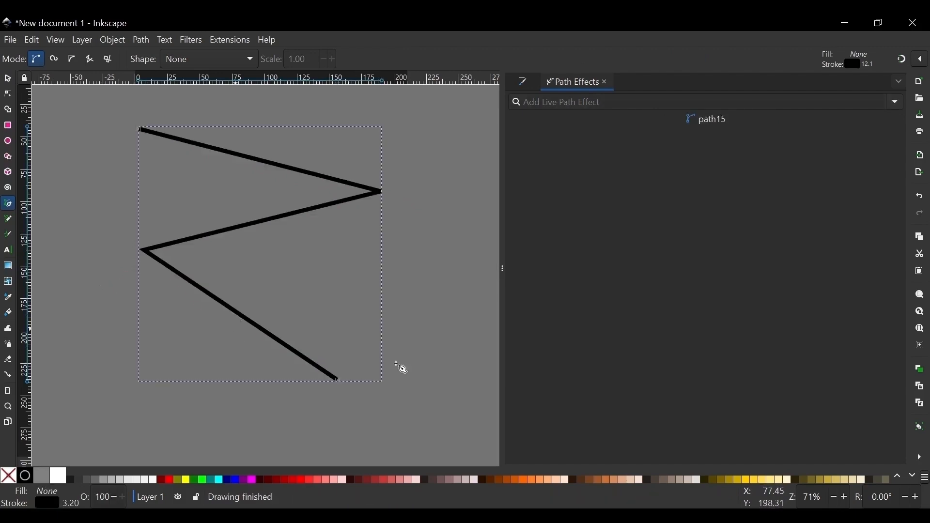
# Apply the Power stroke path effect to the zigzag path.
pyautogui.click(8, 79)
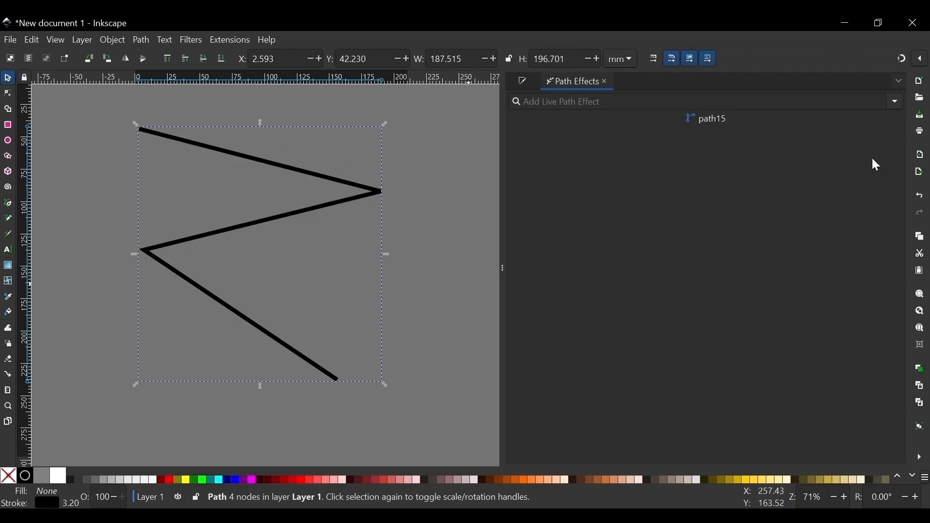
pyautogui.click(895, 104)
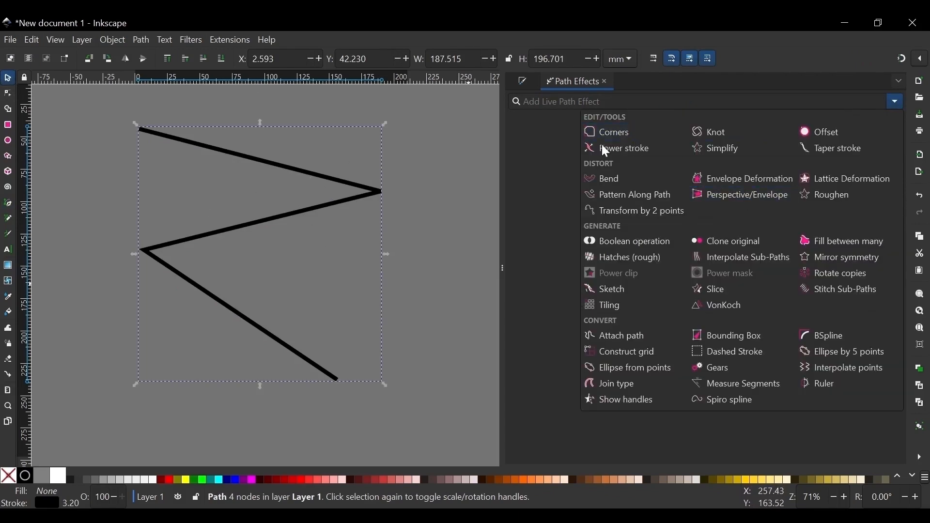
pyautogui.click(625, 149)
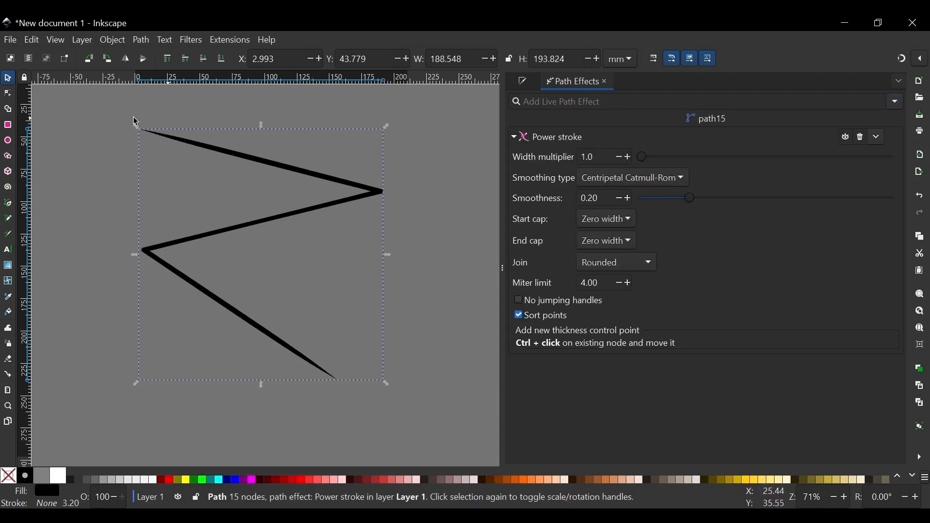
# Thicken the zigzag by moving its three stroke width control points, and set the Power stroke width multiplier to 0.6.
pyautogui.press('n')
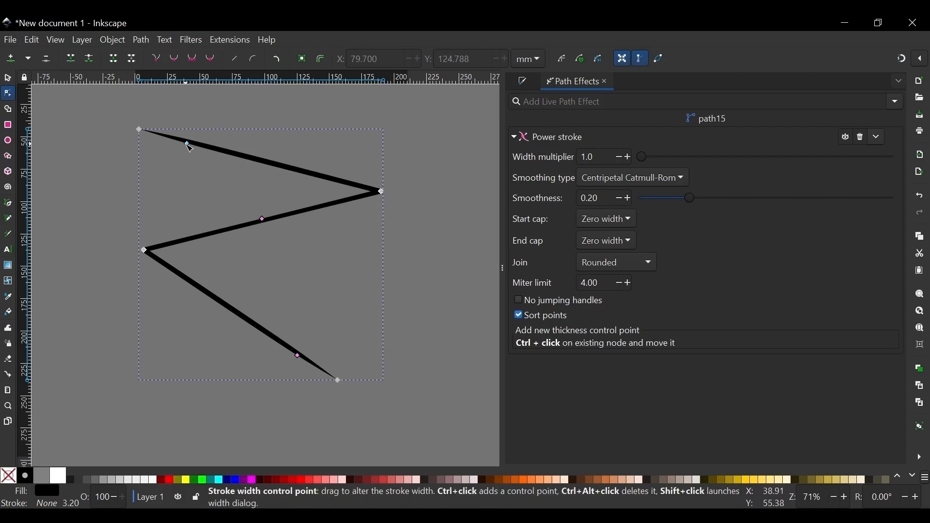
pyautogui.moveTo(189, 145); pyautogui.dragTo(188, 149)
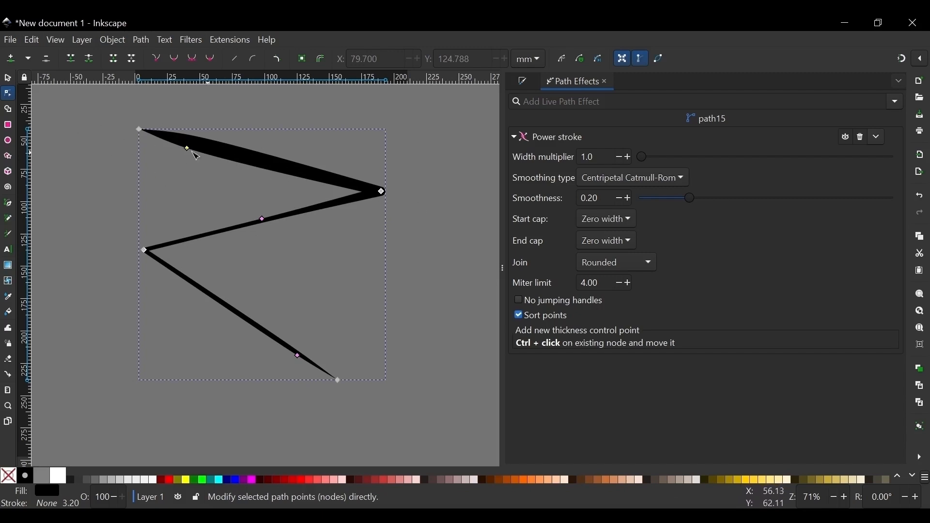
pyautogui.moveTo(189, 149)
pyautogui.mouseDown()
pyautogui.moveTo(214, 97)
pyautogui.moveTo(277, 173)
pyautogui.moveTo(291, 167)
pyautogui.moveTo(378, 189)
pyautogui.moveTo(224, 158)
pyautogui.moveTo(380, 191)
pyautogui.moveTo(262, 169)
pyautogui.mouseUp()
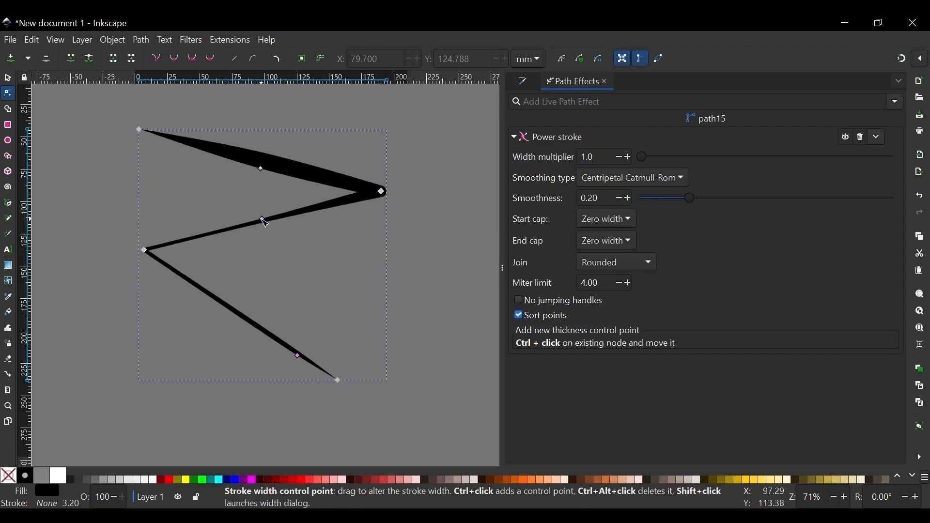
pyautogui.moveTo(260, 220); pyautogui.dragTo(257, 219)
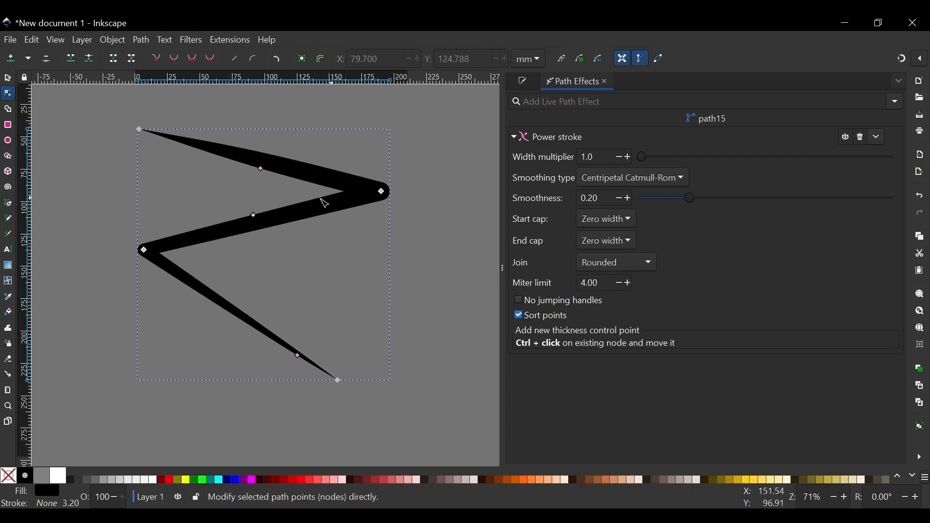
pyautogui.moveTo(299, 357)
pyautogui.mouseDown()
pyautogui.moveTo(208, 328)
pyautogui.moveTo(191, 284)
pyautogui.moveTo(175, 284)
pyautogui.moveTo(189, 293)
pyautogui.mouseUp()
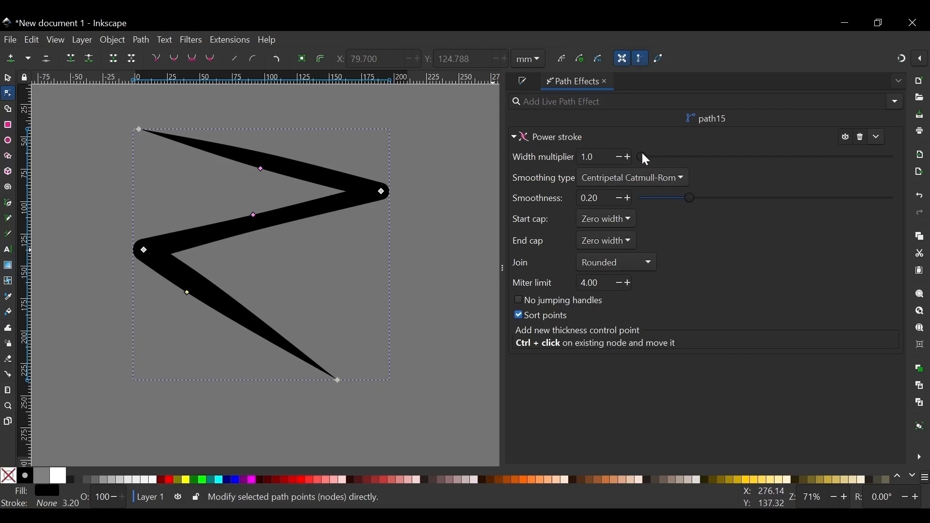
pyautogui.moveTo(643, 154); pyautogui.dragTo(638, 155)
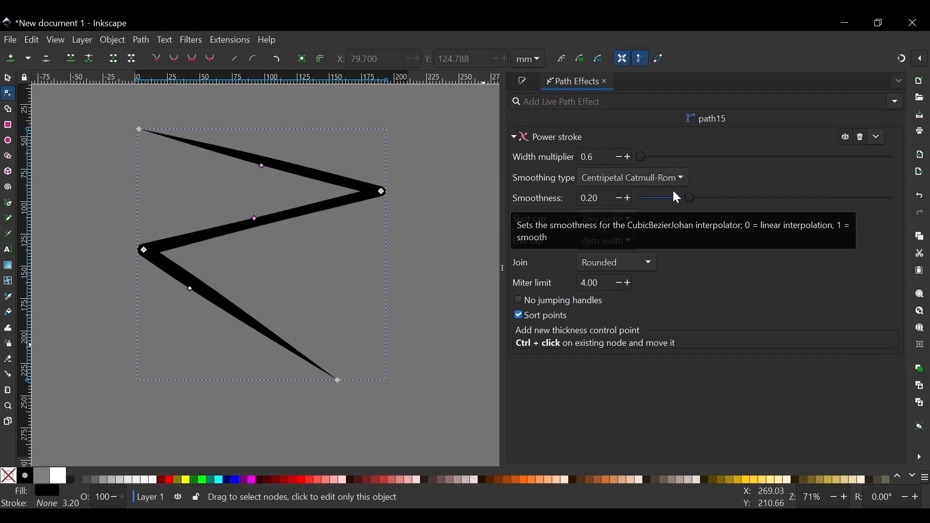
# Try the smoothing types CubicBezierFit, CubicBezierJohan, CubicBezierSmooth, Linear and SpiroInterpolator on the Power stroke, and return to Centripetal Catmull-Rom.
pyautogui.click(668, 186)
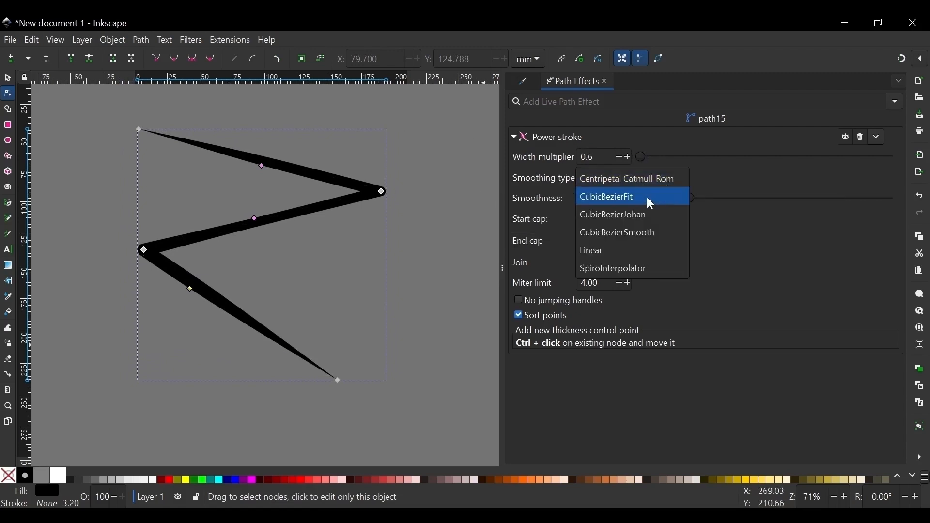
pyautogui.click(635, 195)
pyautogui.click(650, 174)
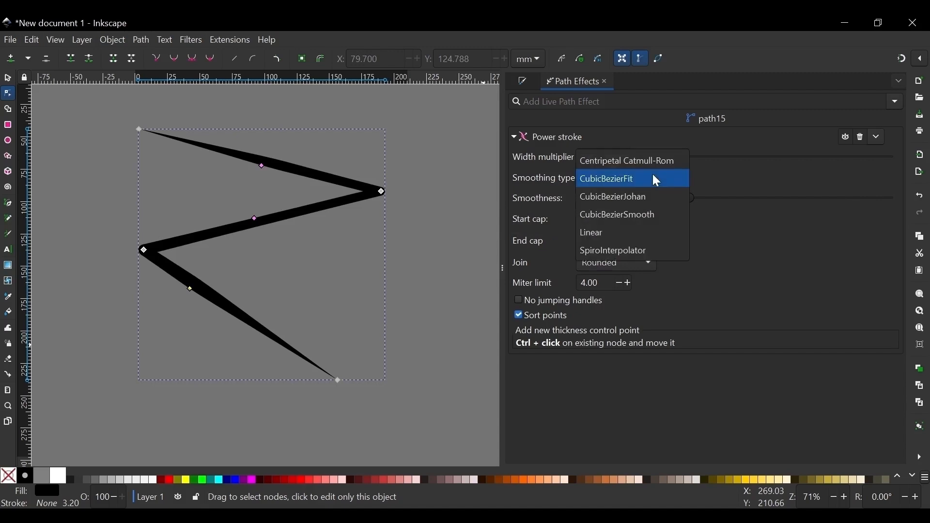
pyautogui.click(635, 203)
pyautogui.click(661, 180)
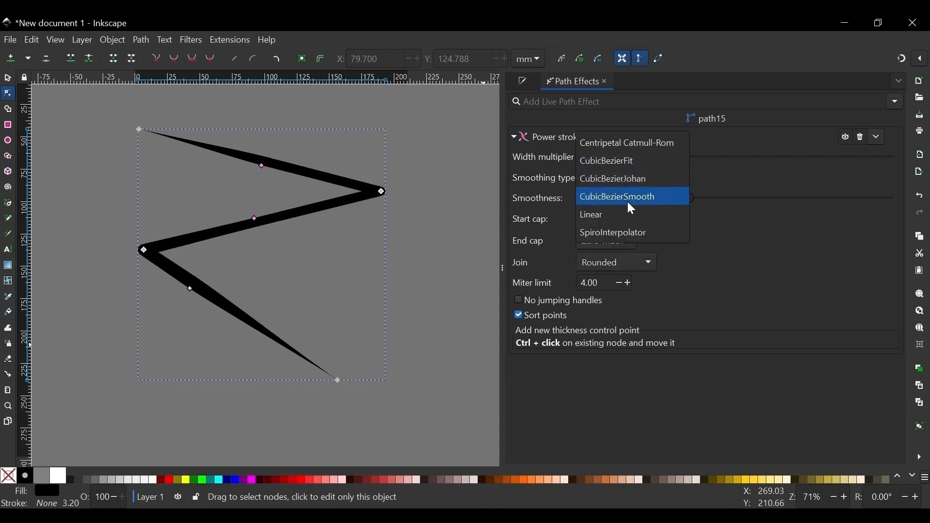
pyautogui.click(630, 197)
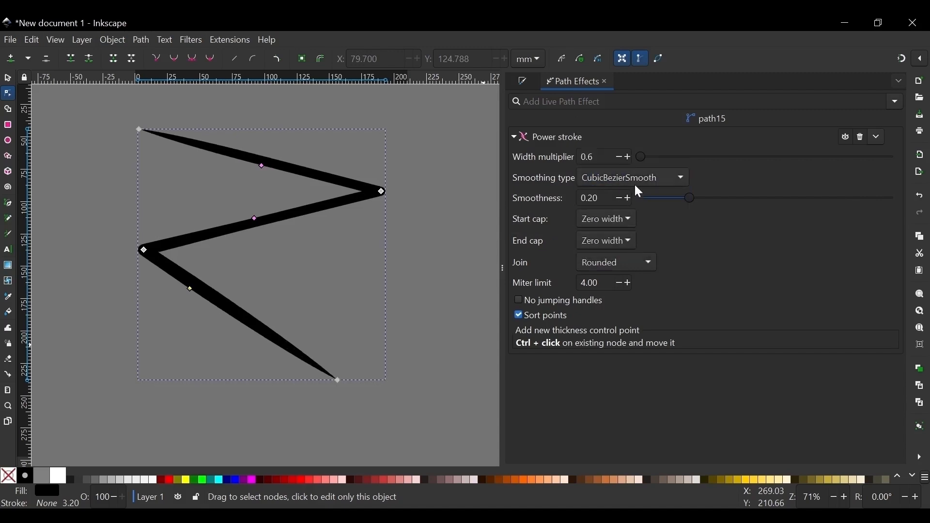
pyautogui.click(635, 184)
pyautogui.click(632, 198)
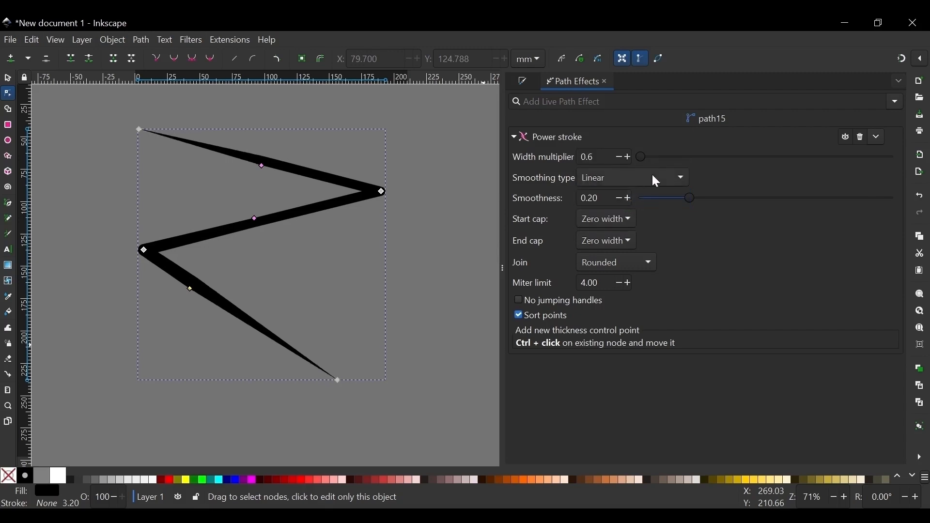
pyautogui.click(652, 177)
pyautogui.click(640, 196)
pyautogui.click(656, 179)
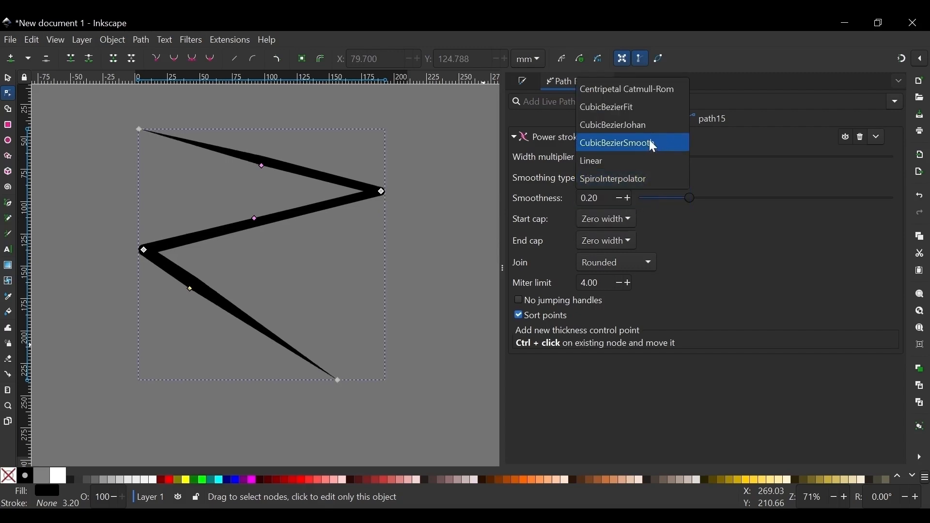
pyautogui.click(647, 91)
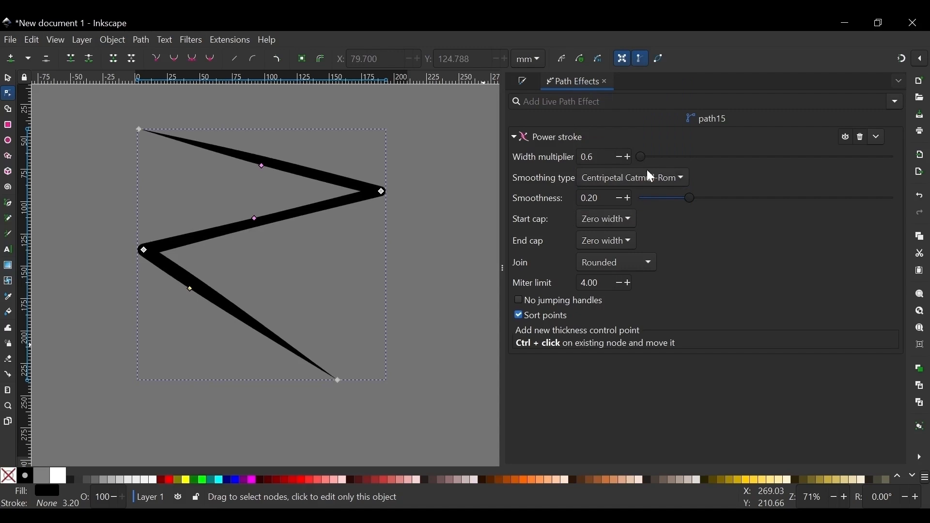
# Set the Power stroke smoothness to 0.00 under CubicBezierJohan and switch the smoothing type back to Centripetal Catmull-Rom.
pyautogui.click(656, 181)
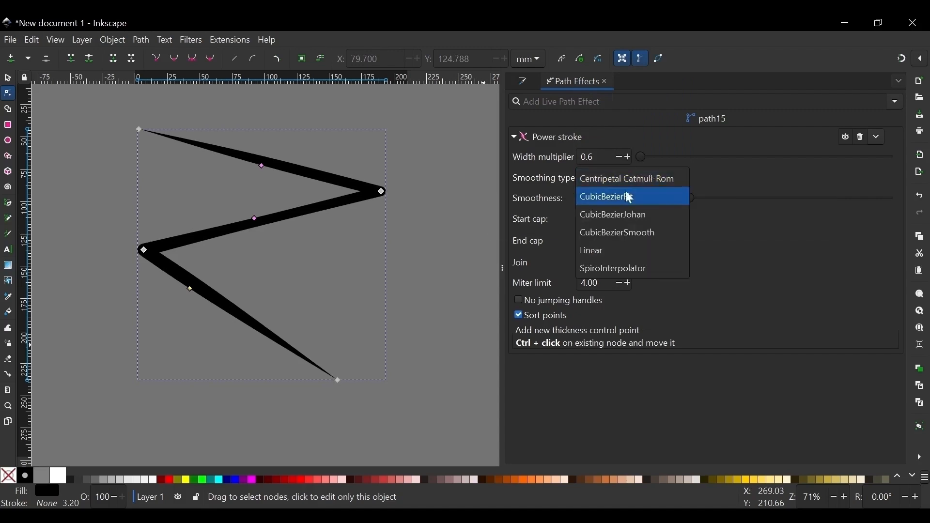
pyautogui.click(646, 218)
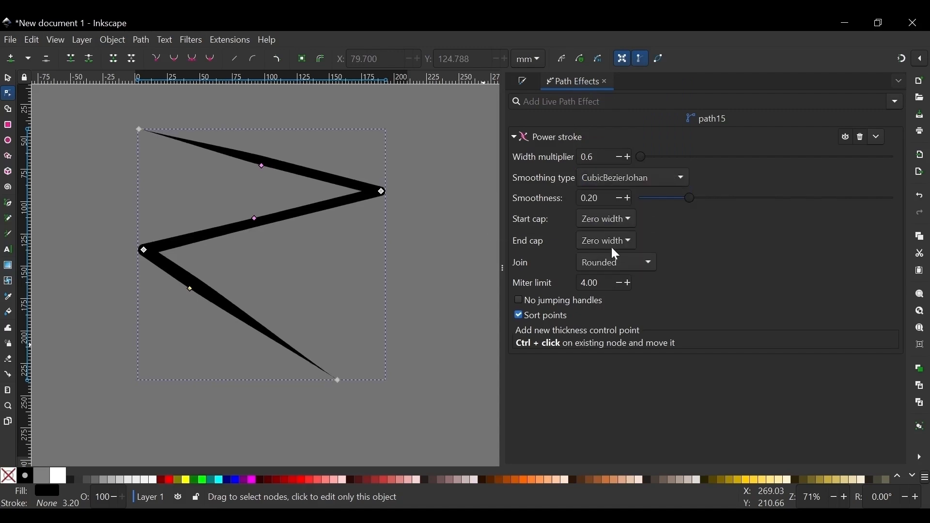
pyautogui.moveTo(691, 199)
pyautogui.mouseDown()
pyautogui.moveTo(839, 202)
pyautogui.moveTo(712, 198)
pyautogui.mouseUp()
pyautogui.moveTo(642, 199)
pyautogui.mouseDown()
pyautogui.moveTo(725, 210)
pyautogui.moveTo(827, 187)
pyautogui.moveTo(894, 199)
pyautogui.moveTo(739, 231)
pyautogui.moveTo(680, 217)
pyautogui.moveTo(654, 197)
pyautogui.moveTo(854, 192)
pyautogui.moveTo(625, 221)
pyautogui.mouseUp()
pyautogui.click(673, 173)
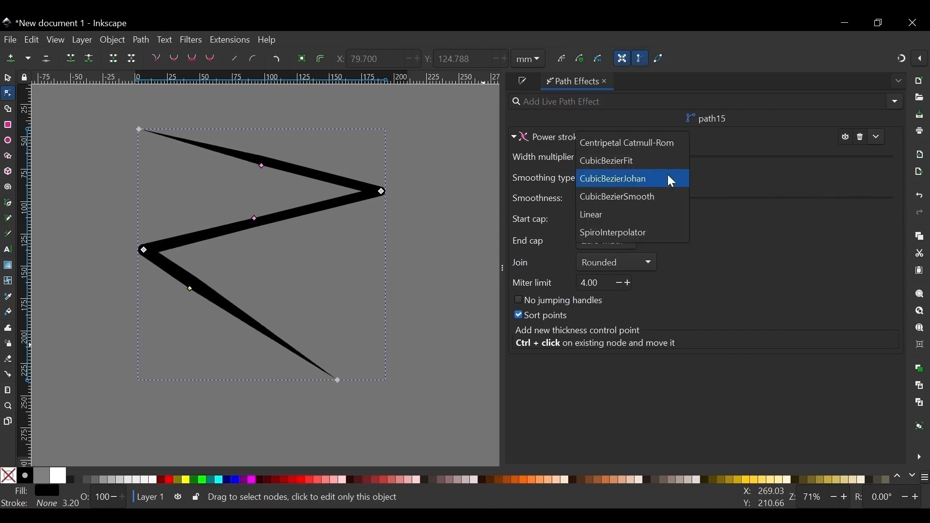
pyautogui.click(641, 144)
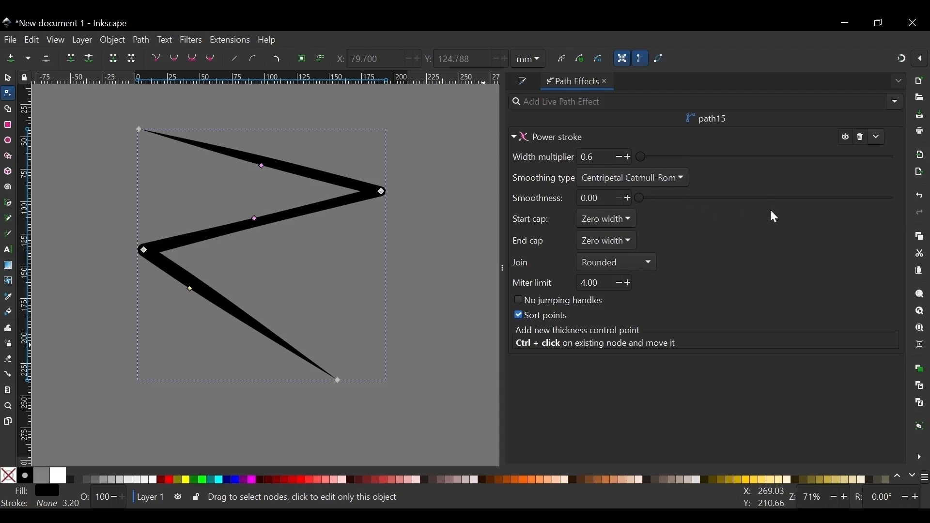
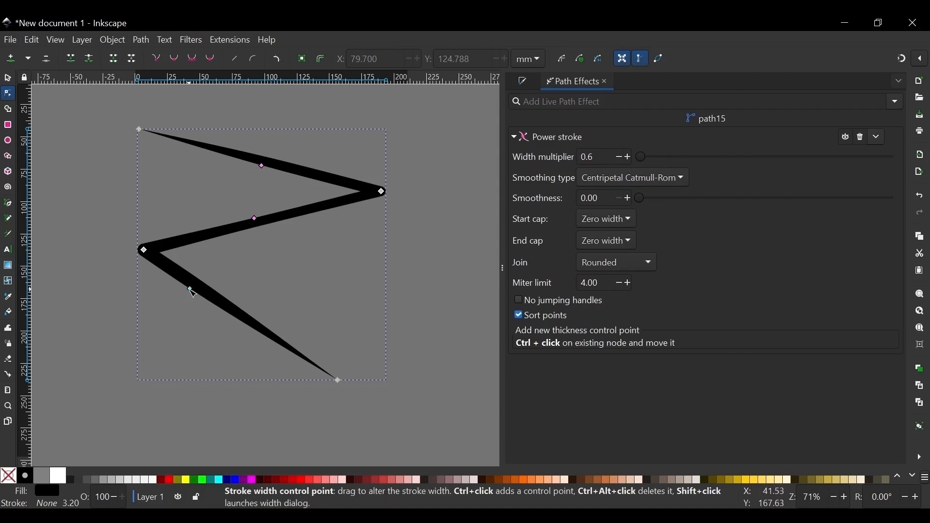
# Fine-tune the stroke width control points on the zigzag's lowest and uppermost segments, and select the path's start node.
pyautogui.moveTo(194, 293); pyautogui.dragTo(192, 288)
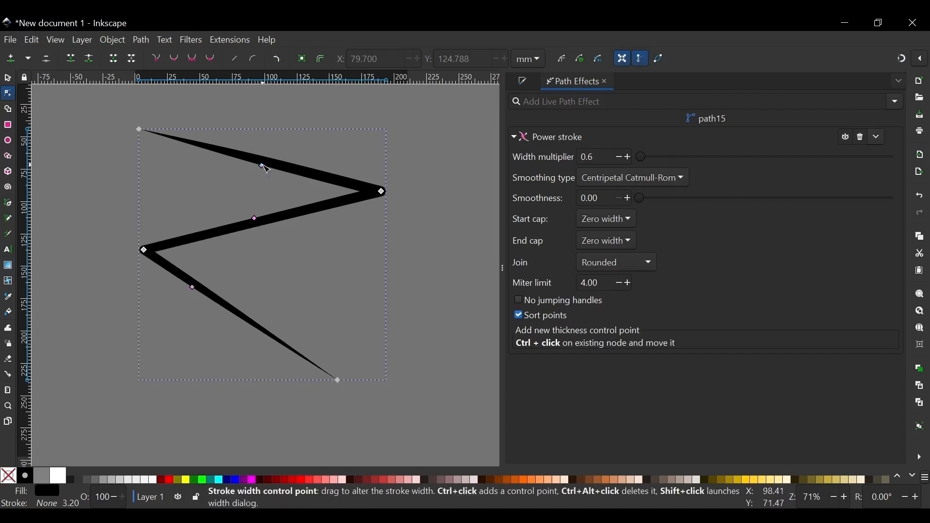
pyautogui.moveTo(265, 169); pyautogui.dragTo(267, 167)
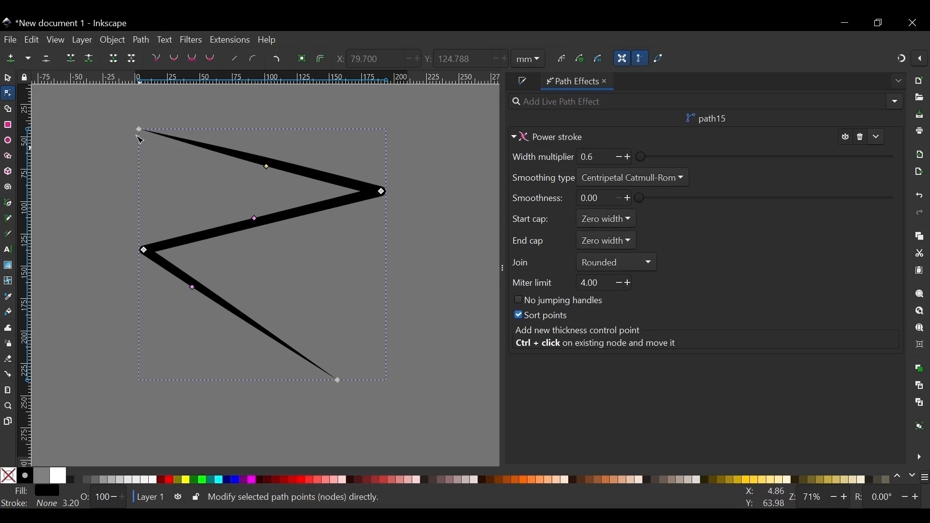
pyautogui.moveTo(121, 115); pyautogui.dragTo(175, 166)
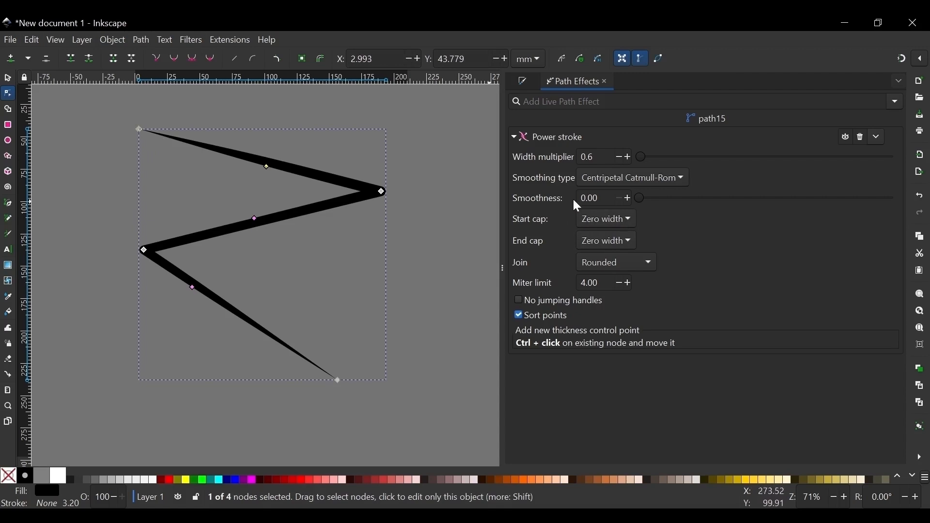
# Try the Round and Square start caps on the zigzag's Power stroke and inspect the start of the stroke up close.
pyautogui.click(617, 222)
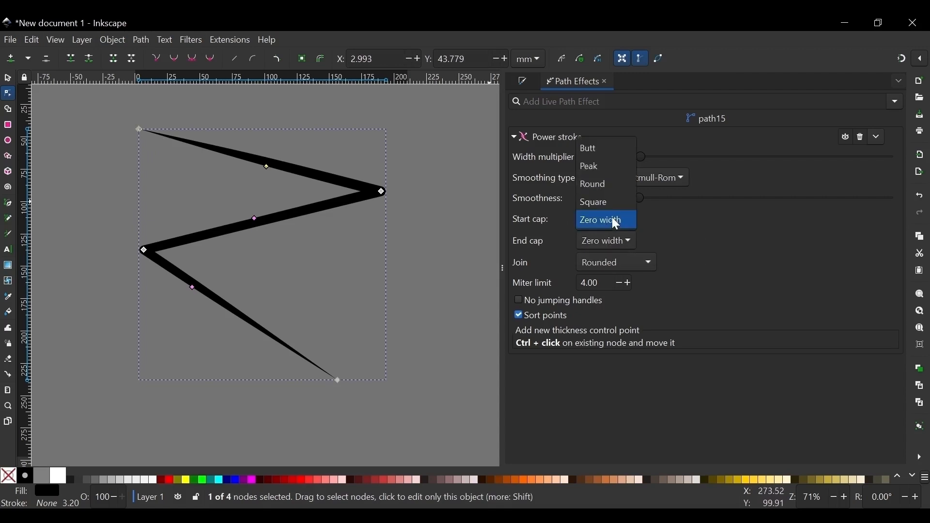
pyautogui.click(612, 217)
pyautogui.click(614, 219)
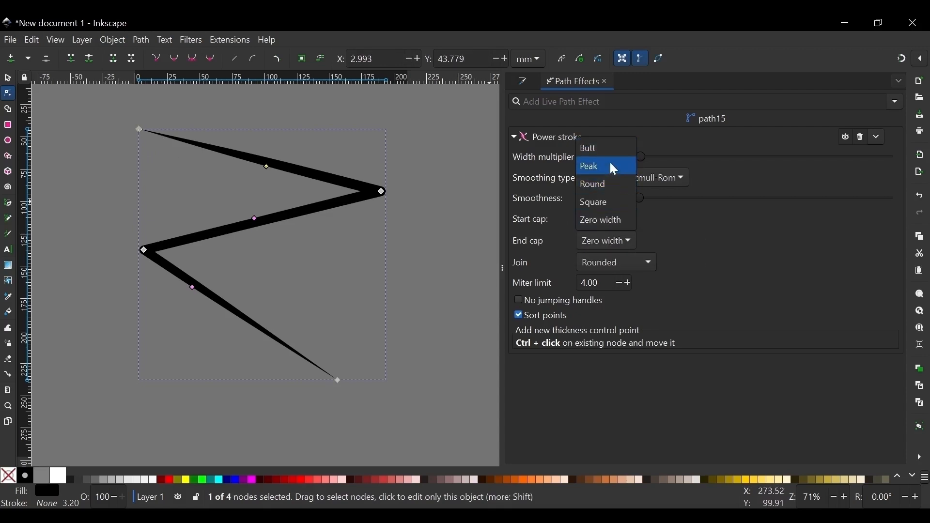
pyautogui.click(612, 186)
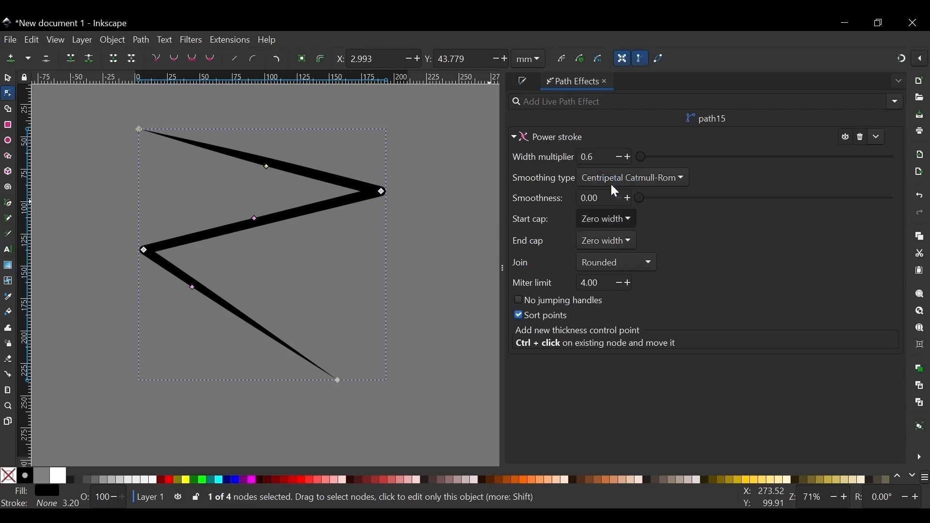
pyautogui.click(620, 216)
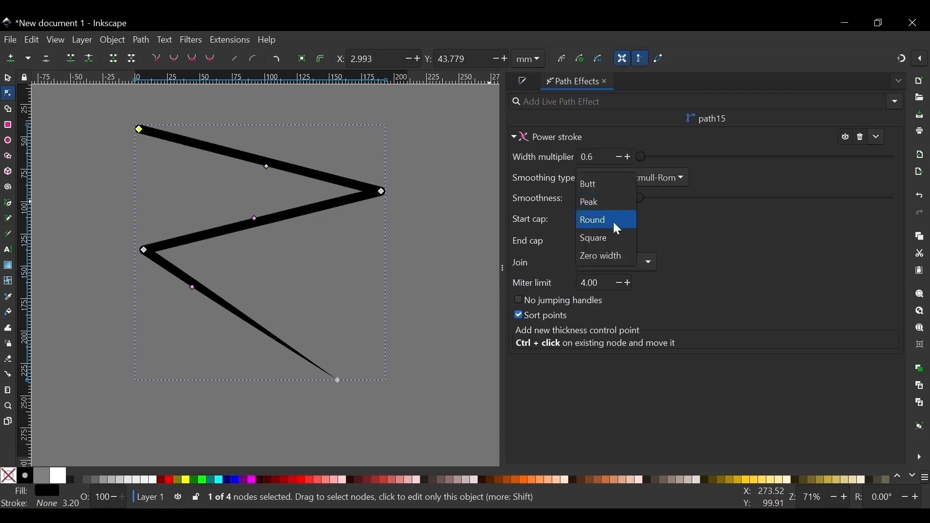
pyautogui.click(604, 236)
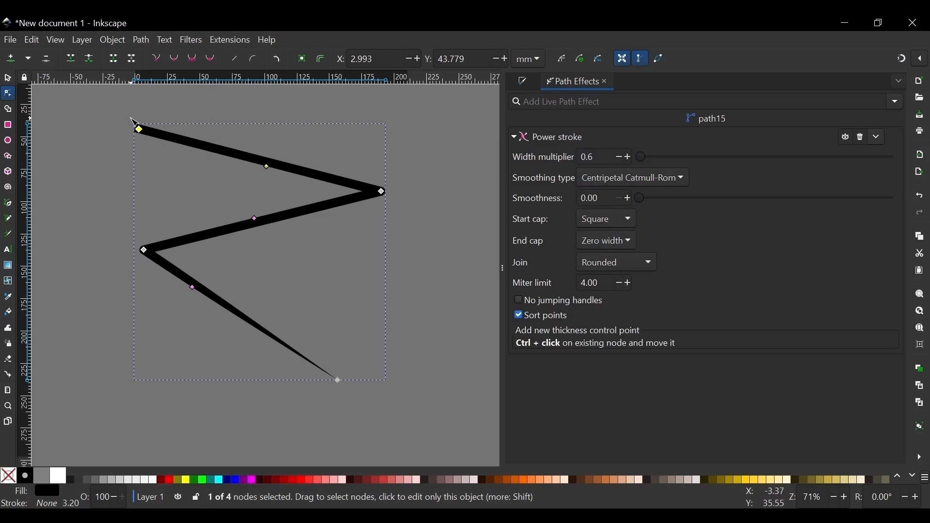
pyautogui.scroll(5, 135, 121)
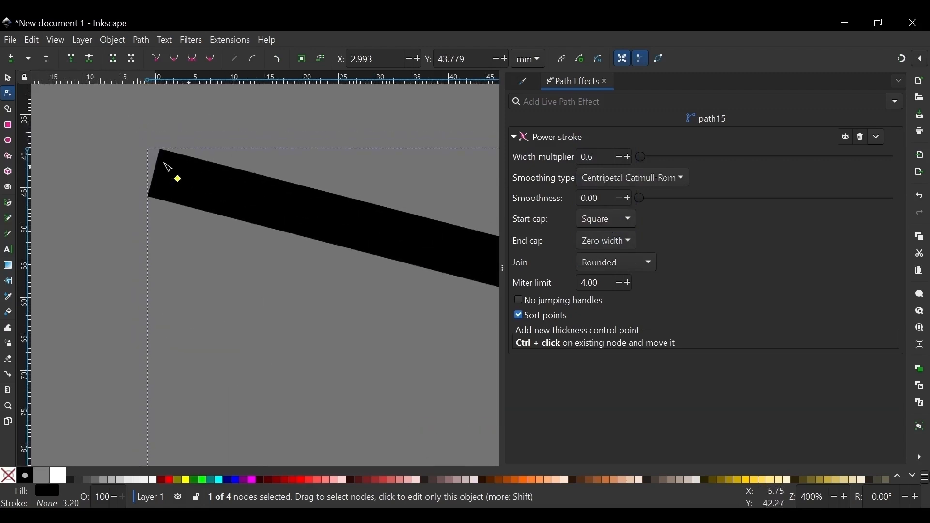
# Try the Butt and Peak start caps on the Power stroke, and return the start cap to Zero width.
pyautogui.click(621, 225)
pyautogui.click(592, 168)
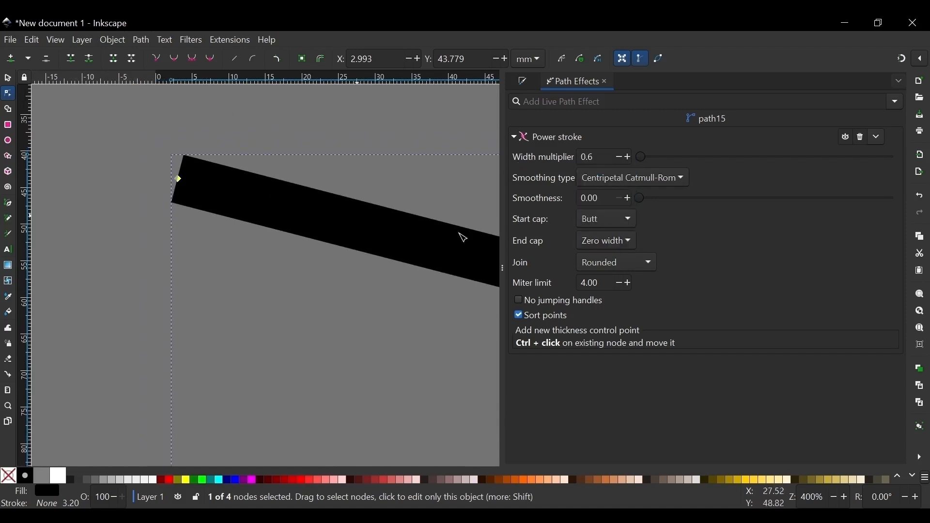
pyautogui.click(602, 220)
pyautogui.click(599, 239)
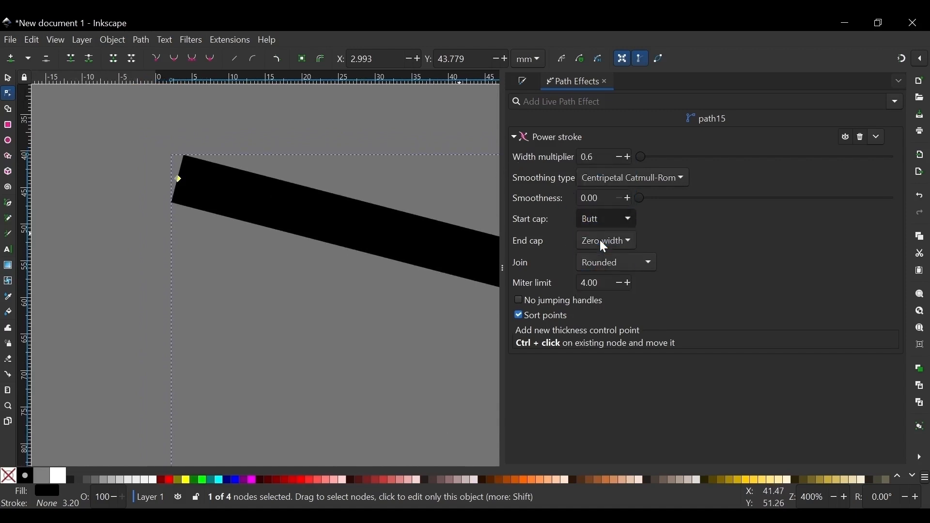
pyautogui.click(605, 242)
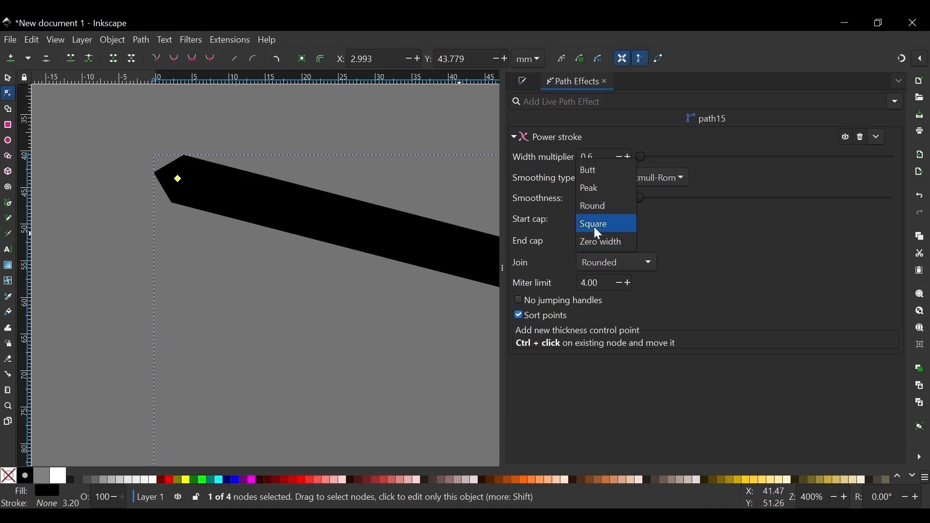
pyautogui.click(607, 242)
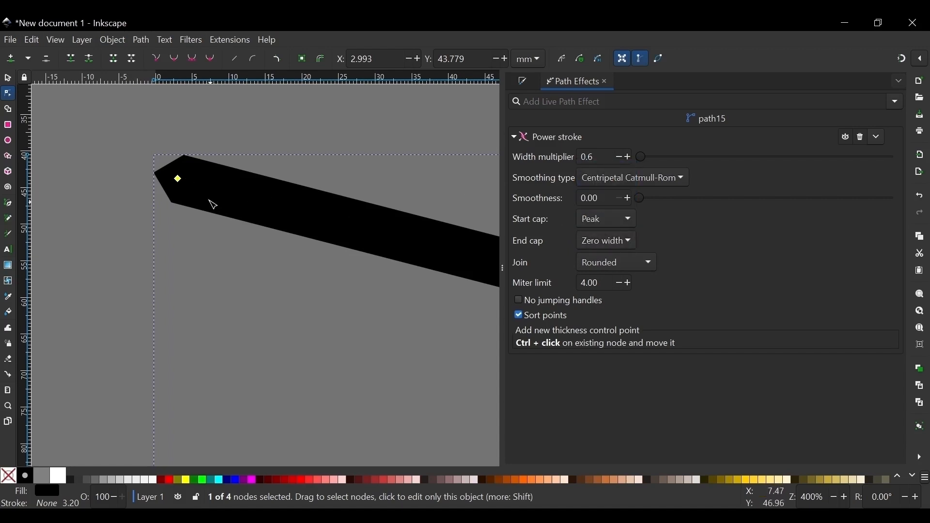
pyautogui.click(608, 221)
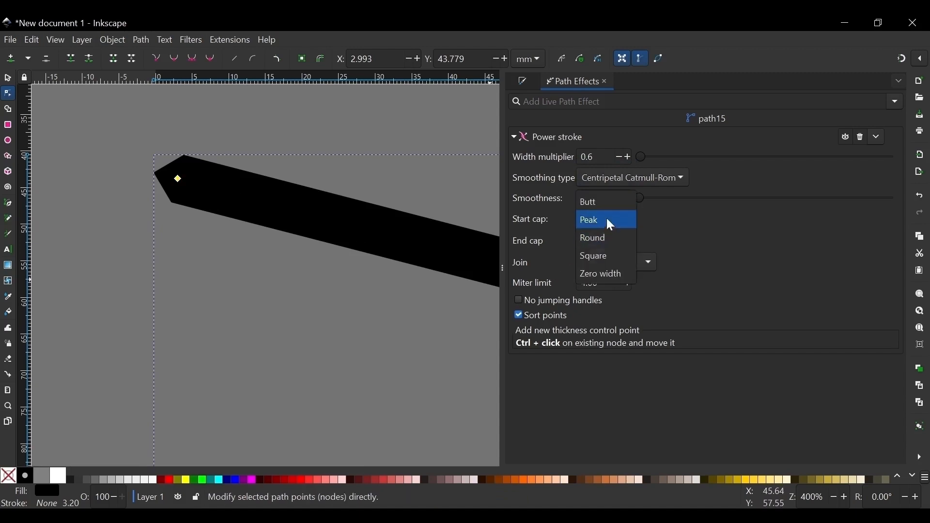
pyautogui.click(606, 279)
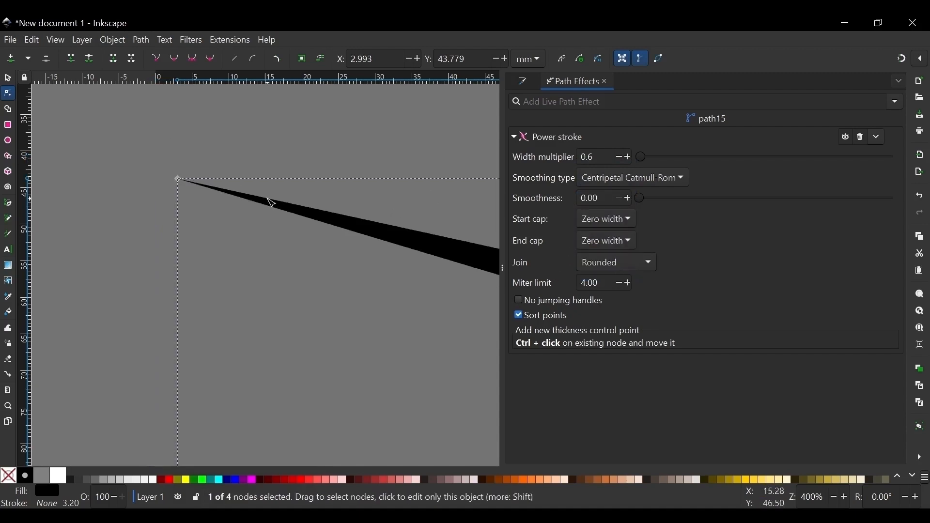
# Bring the whole zigzag back into view and review the Power stroke's end cap options, keeping Zero width.
pyautogui.scroll(-8, 193, 192)
pyautogui.scroll(3, 194, 192)
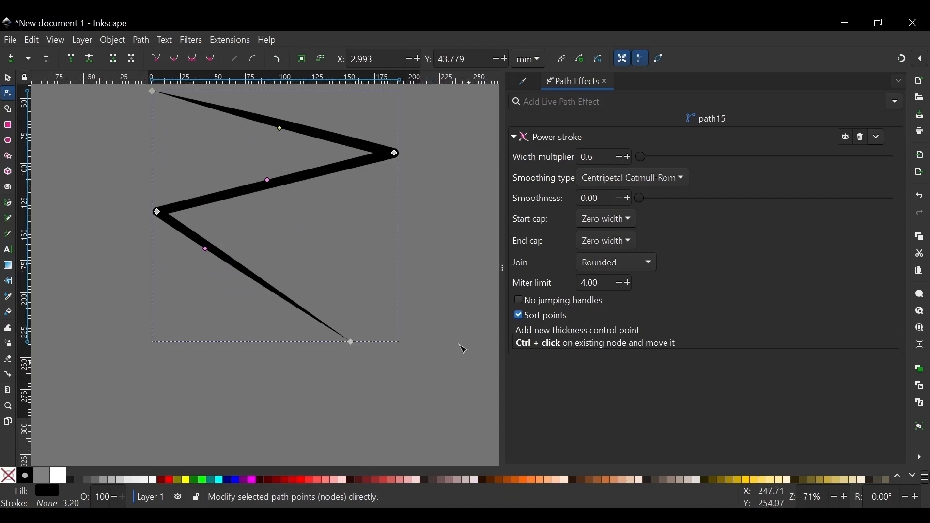
pyautogui.scroll(-1, 455, 342)
pyautogui.scroll(2, 291, 218)
pyautogui.scroll(-1, 300, 232)
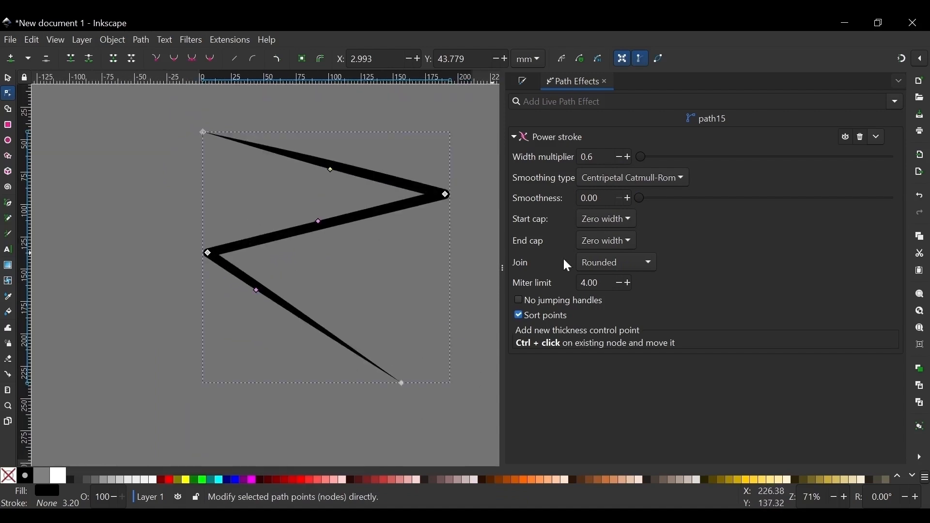
pyautogui.click(613, 245)
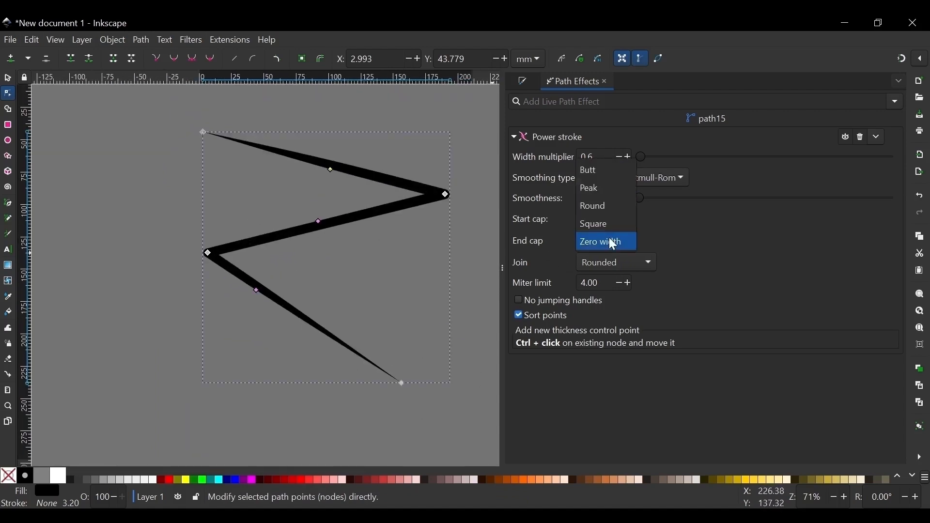
pyautogui.click(612, 244)
# Try the Beveled and Extrapolated arc joins at the zigzag's lower corner, and set the Power stroke join to Miter.
pyautogui.click(625, 262)
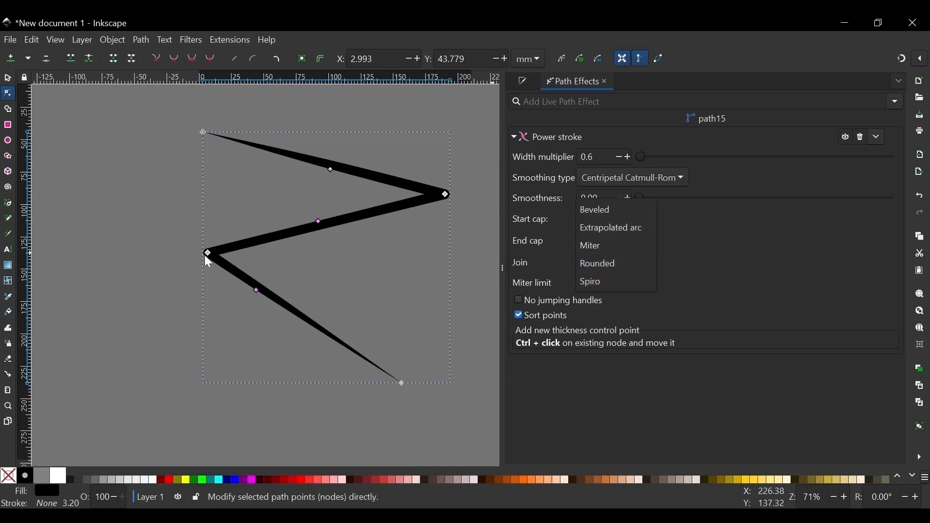
pyautogui.click(241, 203)
pyautogui.keyDown('ctrl'); pyautogui.scroll(5, 205, 249); pyautogui.keyUp('ctrl')
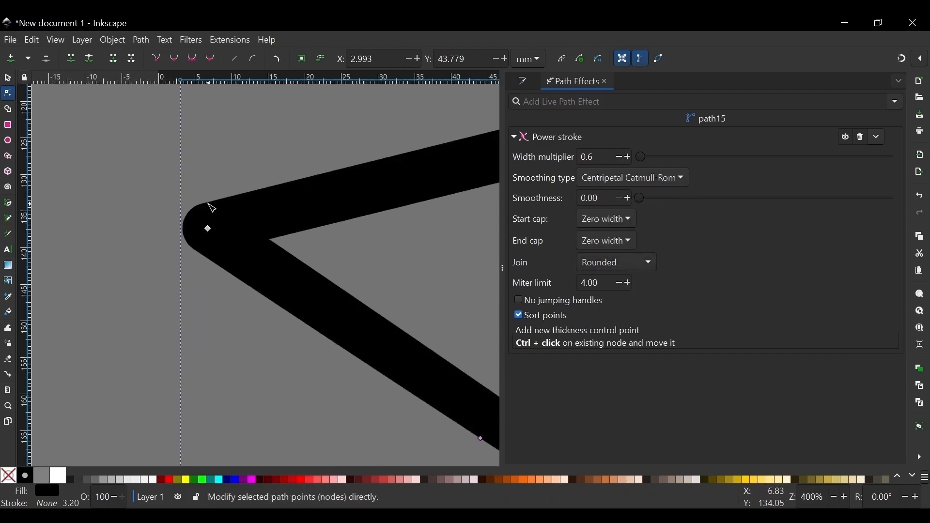
pyautogui.keyDown('ctrl'); pyautogui.scroll(2, 212, 209); pyautogui.keyUp('ctrl')
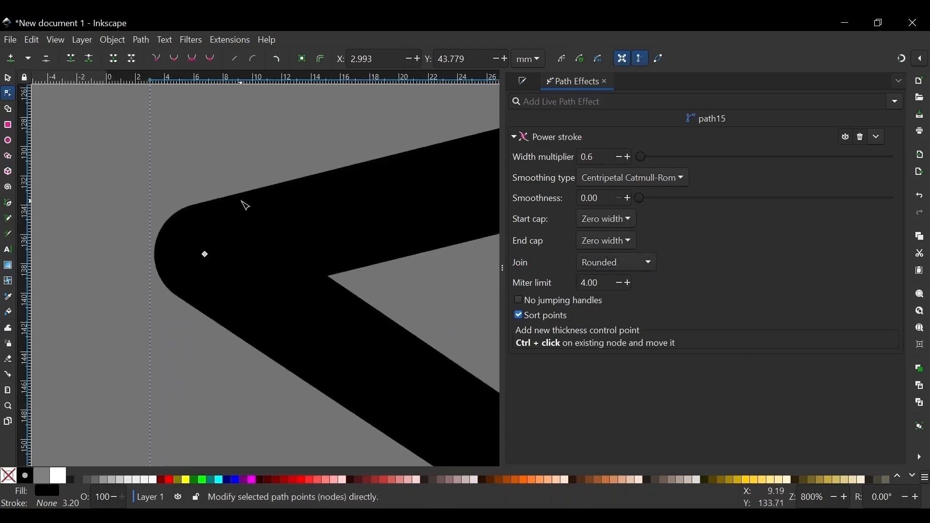
pyautogui.click(625, 262)
pyautogui.click(613, 211)
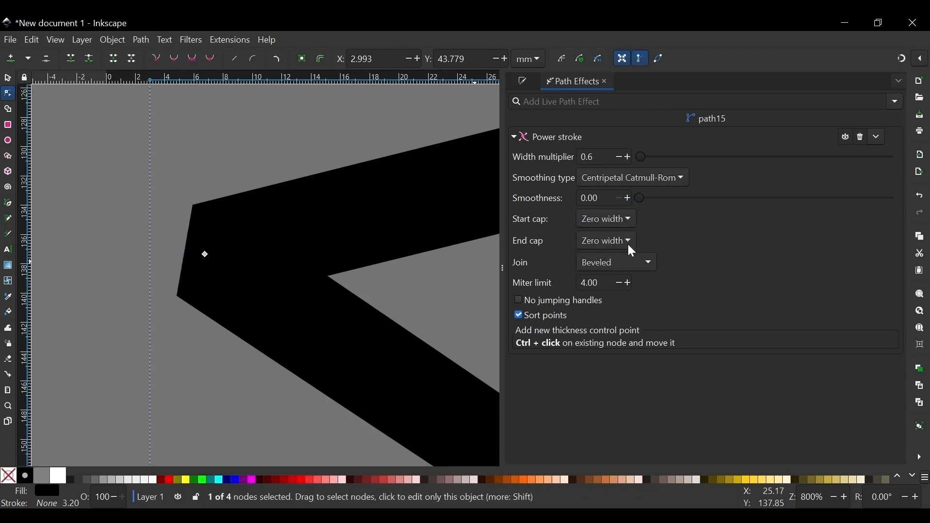
pyautogui.click(628, 256)
pyautogui.click(610, 279)
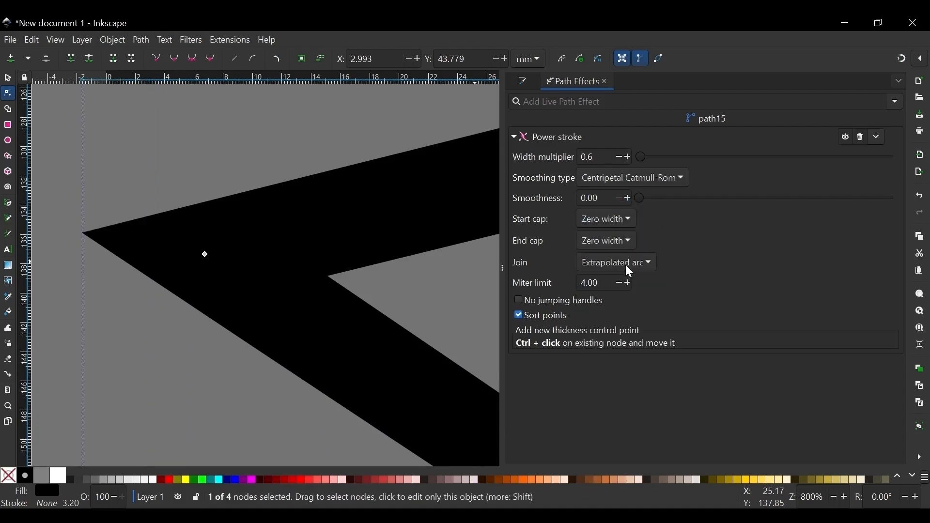
pyautogui.click(626, 265)
pyautogui.click(601, 279)
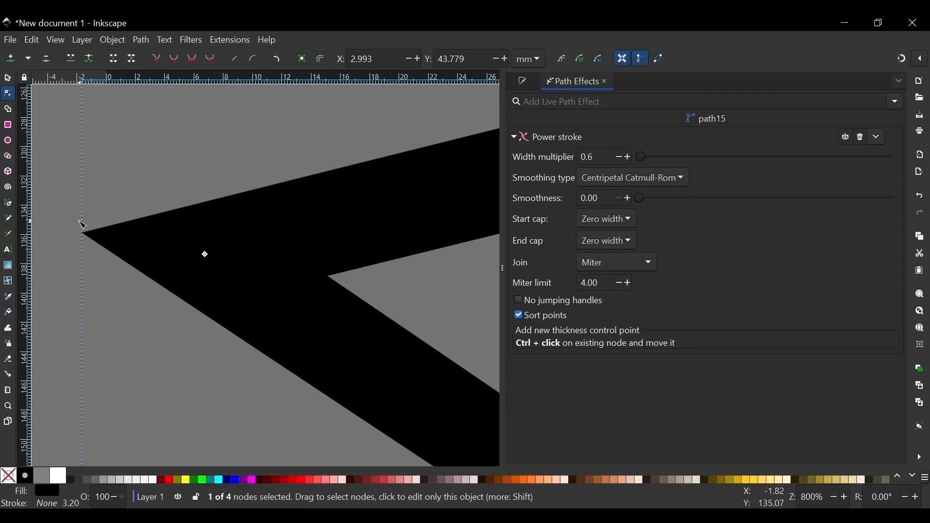
# Select the lower corner node and test the Miter join with a miter limit of 1.50, and set the limit to 3.40.
pyautogui.moveTo(63, 215); pyautogui.dragTo(233, 318)
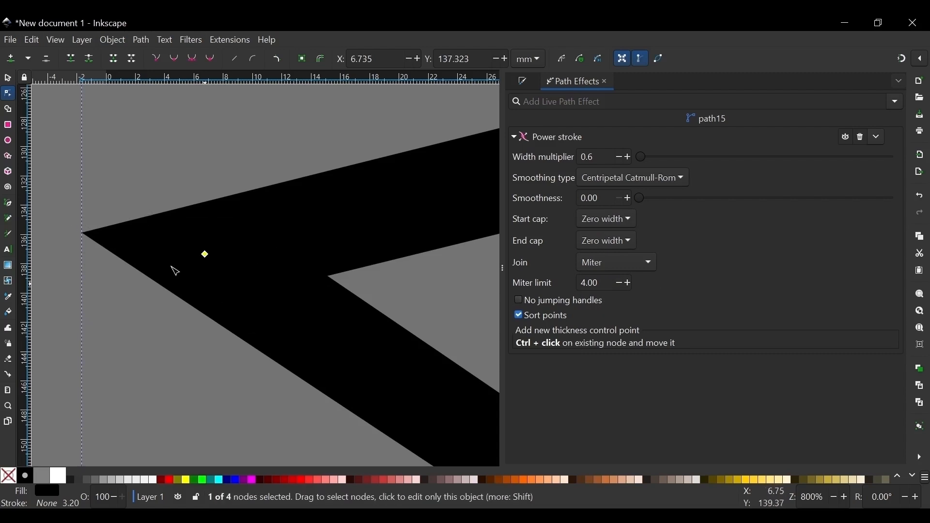
pyautogui.click(623, 262)
pyautogui.click(624, 263)
pyautogui.click(620, 285)
pyautogui.click(619, 283)
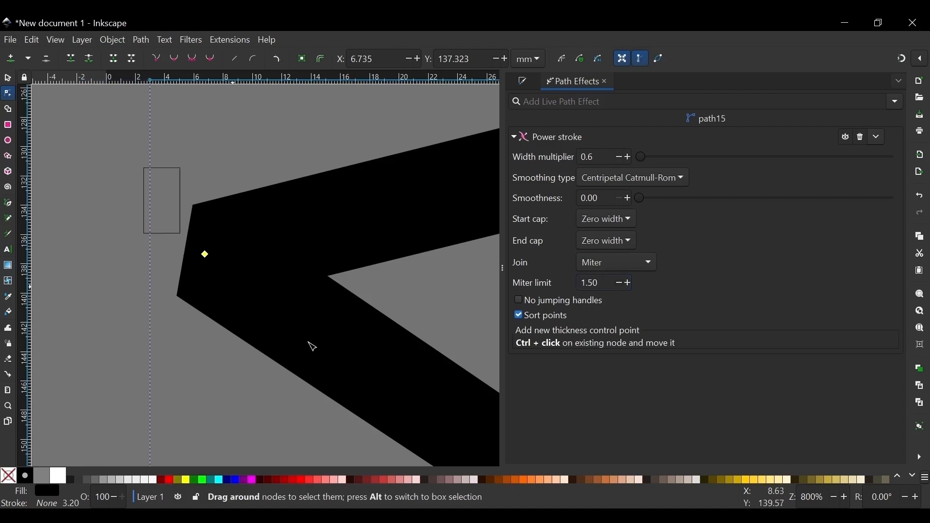
pyautogui.click(631, 284)
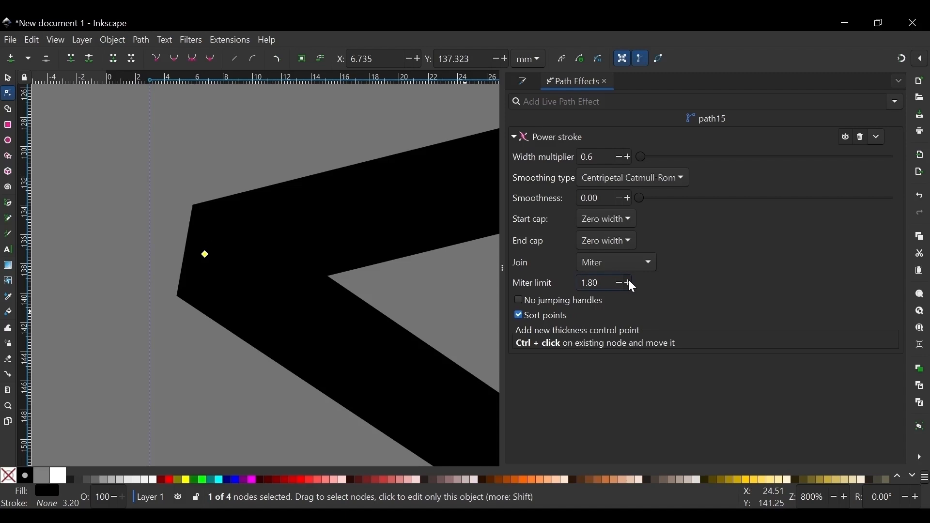
pyautogui.click(629, 284)
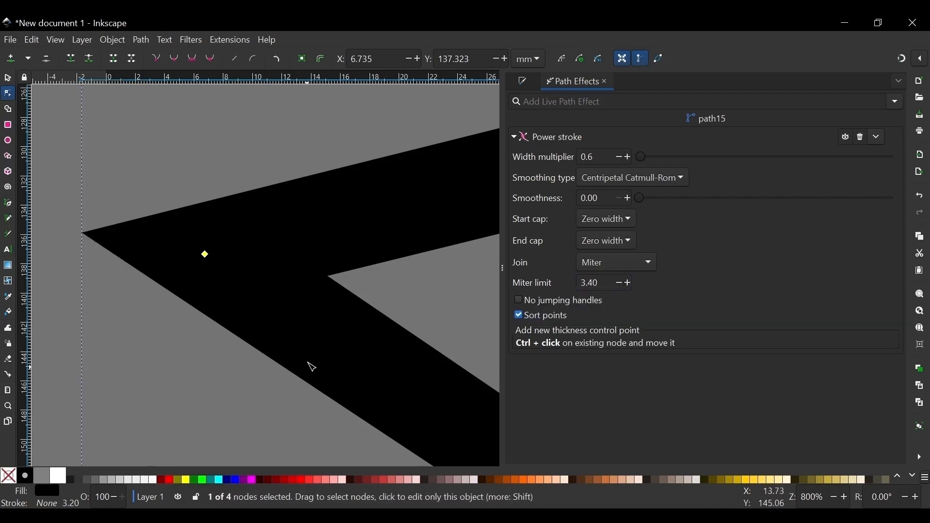
# Add a new stroke width control point on the zigzag's lowest segment and pull it outward to form a bulge midway along the segment.
pyautogui.keyDown('ctrl'); pyautogui.scroll(-6, 207, 259); pyautogui.keyUp('ctrl')
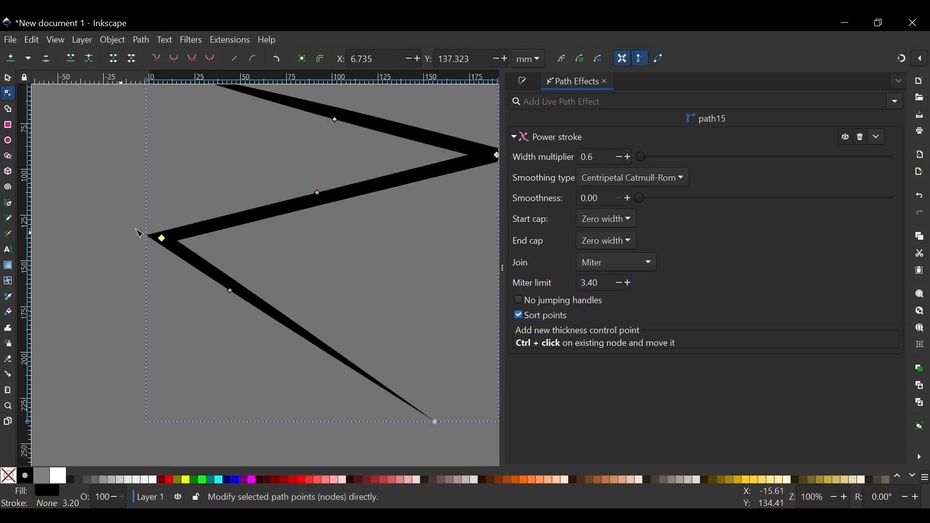
pyautogui.keyDown('ctrl'); pyautogui.scroll(-1, 139, 233); pyautogui.keyUp('ctrl')
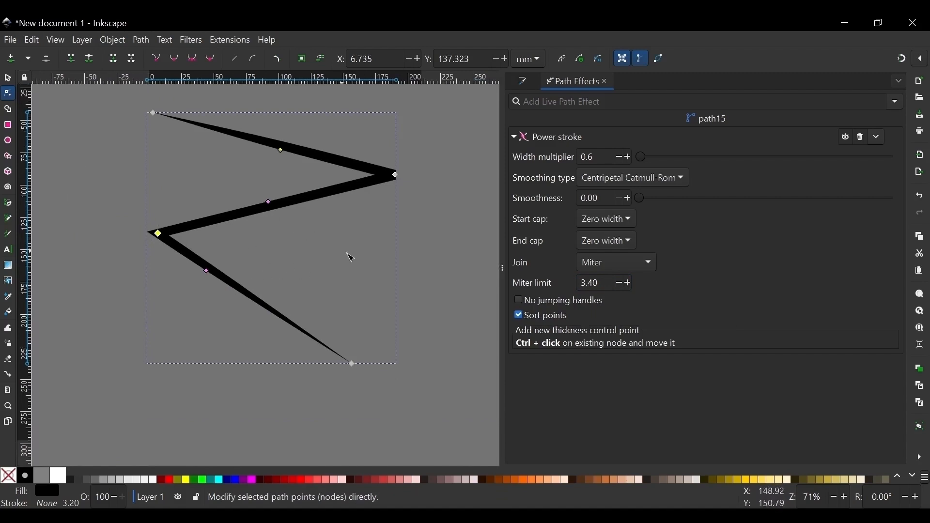
pyautogui.keyDown('ctrl'); pyautogui.scroll(-1, 366, 262); pyautogui.keyUp('ctrl')
pyautogui.keyDown('ctrl'); pyautogui.scroll(2, 299, 247); pyautogui.keyUp('ctrl')
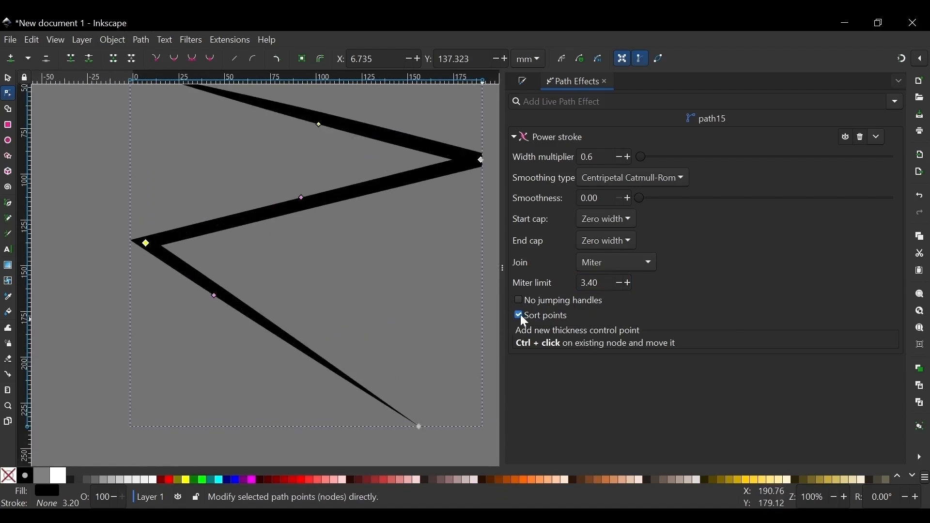
pyautogui.keyDown('ctrl'); pyautogui.scroll(-1, 306, 309); pyautogui.keyUp('ctrl')
pyautogui.keyDown('ctrl'); pyautogui.scroll(2, 296, 309); pyautogui.keyUp('ctrl')
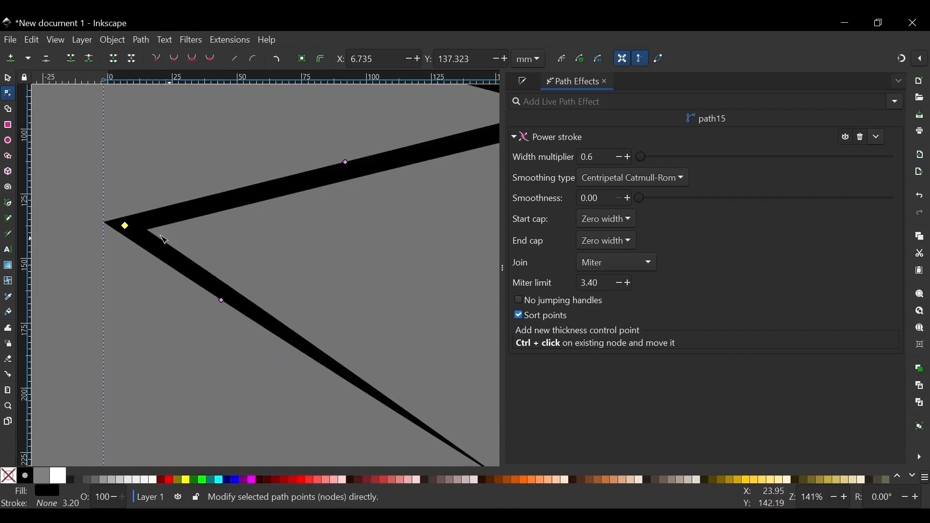
pyautogui.keyDown('ctrl'); pyautogui.scroll(-1, 324, 328); pyautogui.keyUp('ctrl')
pyautogui.keyDown('ctrl'); pyautogui.scroll(1, 327, 332); pyautogui.keyUp('ctrl')
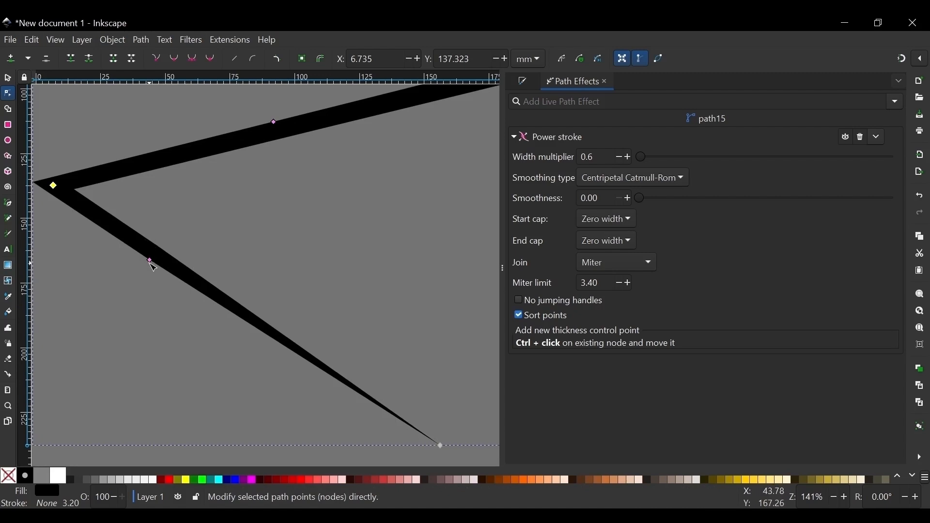
pyautogui.moveTo(156, 266)
pyautogui.mouseDown()
pyautogui.moveTo(245, 321)
pyautogui.moveTo(114, 248)
pyautogui.moveTo(246, 316)
pyautogui.moveTo(131, 249)
pyautogui.moveTo(266, 341)
pyautogui.moveTo(242, 380)
pyautogui.moveTo(257, 353)
pyautogui.mouseUp()
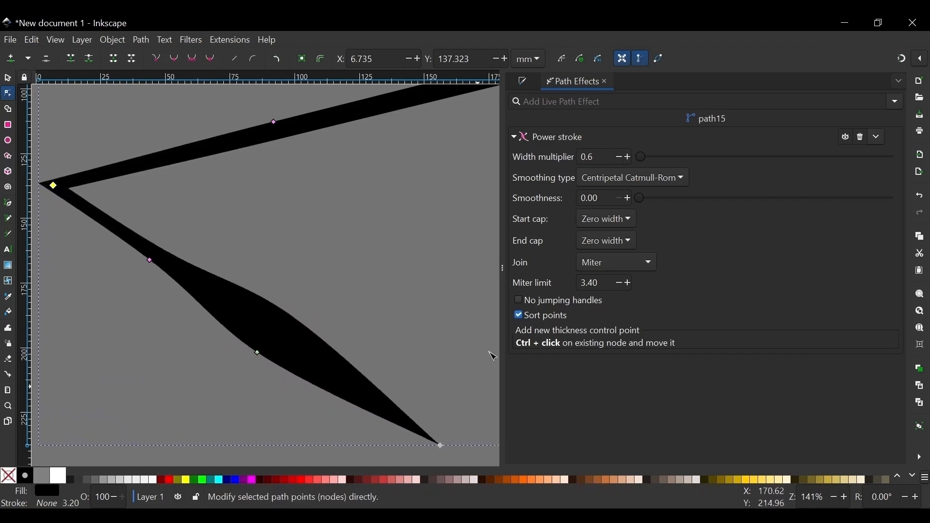
# Turn off Sort points, move the added width point past its neighbour, turn Sort points back on, and return the point to the lower segment.
pyautogui.click(519, 315)
pyautogui.moveTo(258, 353)
pyautogui.mouseDown()
pyautogui.moveTo(260, 340)
pyautogui.moveTo(148, 255)
pyautogui.moveTo(73, 233)
pyautogui.moveTo(98, 249)
pyautogui.mouseUp()
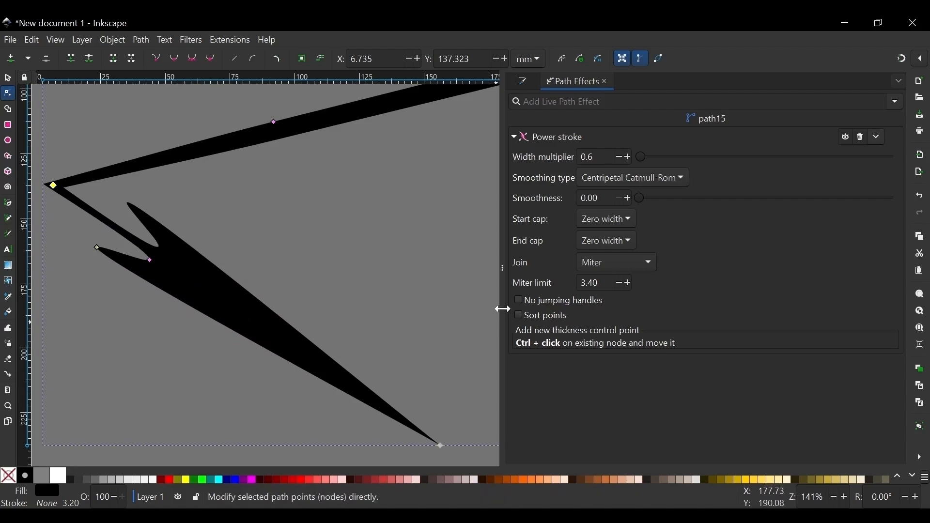
pyautogui.click(520, 316)
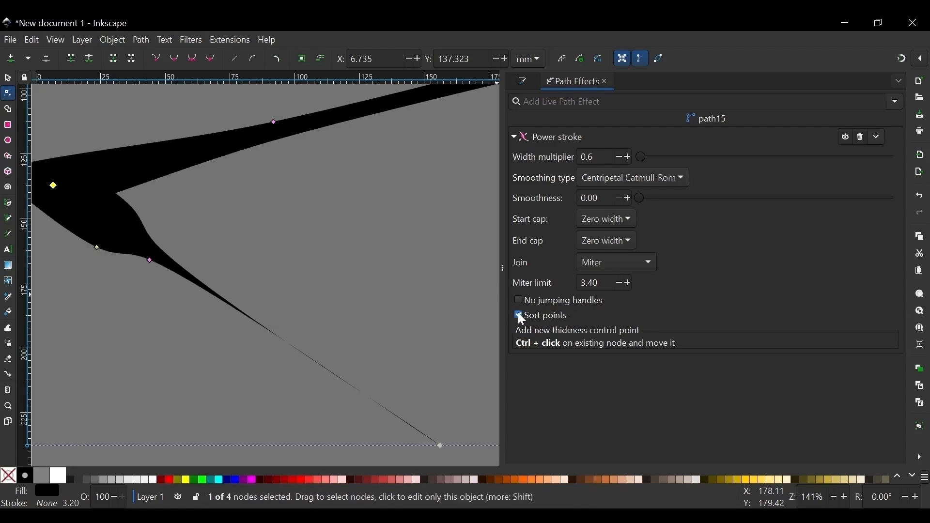
pyautogui.moveTo(97, 248)
pyautogui.mouseDown()
pyautogui.moveTo(213, 329)
pyautogui.moveTo(201, 303)
pyautogui.moveTo(222, 322)
pyautogui.moveTo(250, 323)
pyautogui.mouseUp()
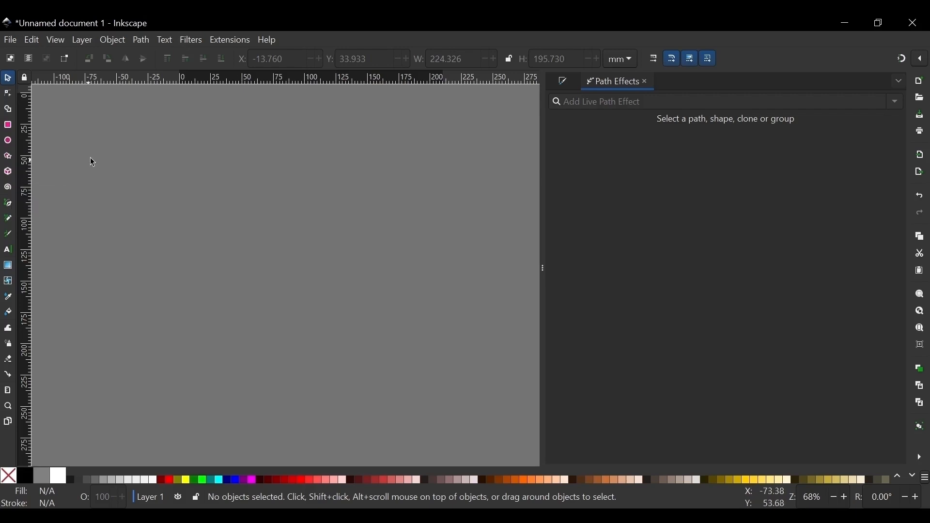
# Draw an open five-node zigzag of straight segments with the Pen tool, about 182 mm wide and 197 mm tall.
pyautogui.press('b')
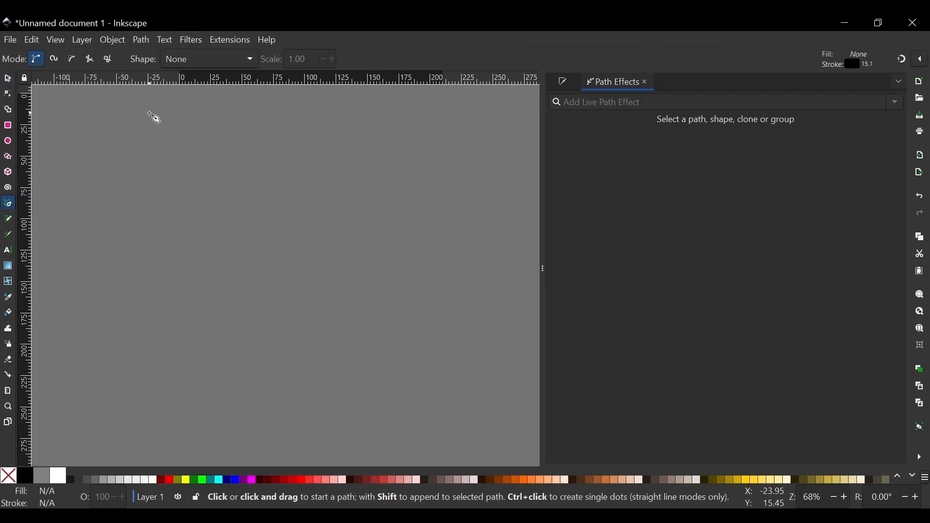
pyautogui.click(149, 114)
pyautogui.click(321, 168)
pyautogui.click(144, 227)
pyautogui.click(361, 292)
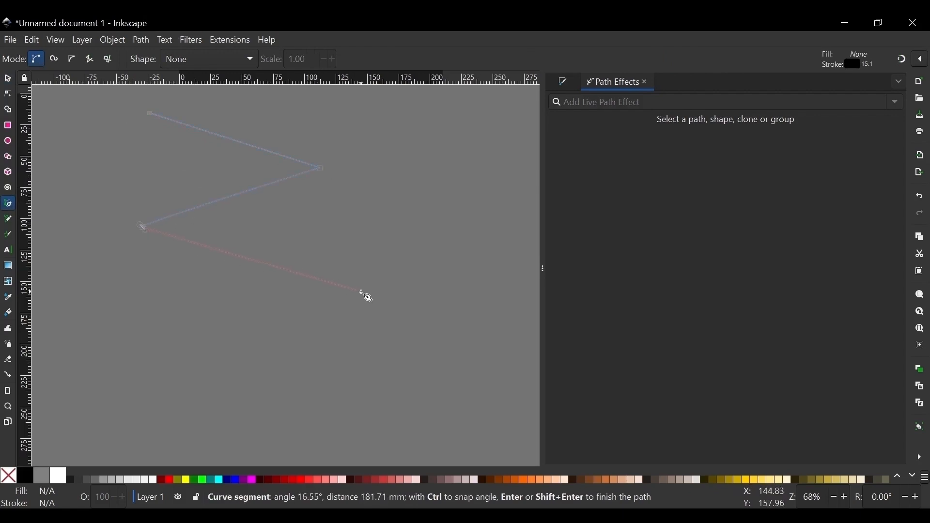
pyautogui.click(218, 356)
pyautogui.press('Return')
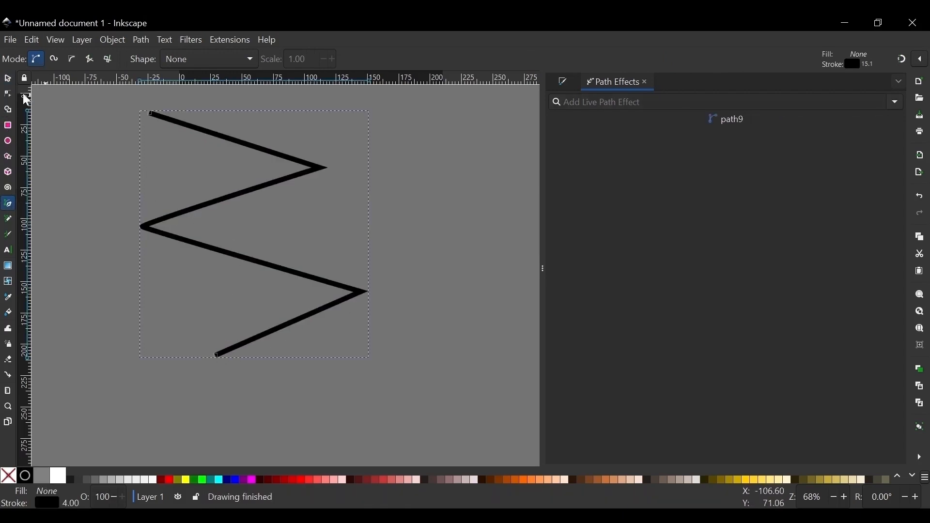
# Apply the Simplify path effect to the zigzag and shift the path slightly down and to the right.
pyautogui.click(8, 83)
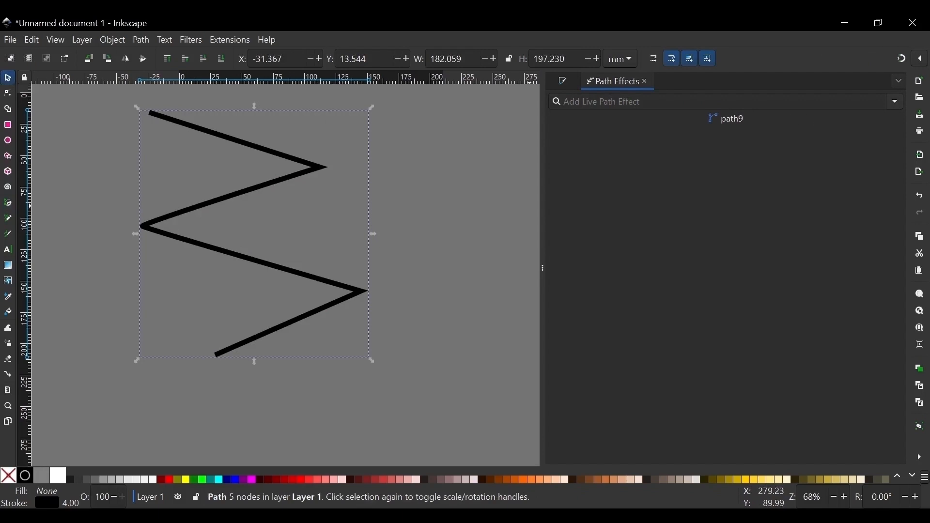
pyautogui.click(897, 102)
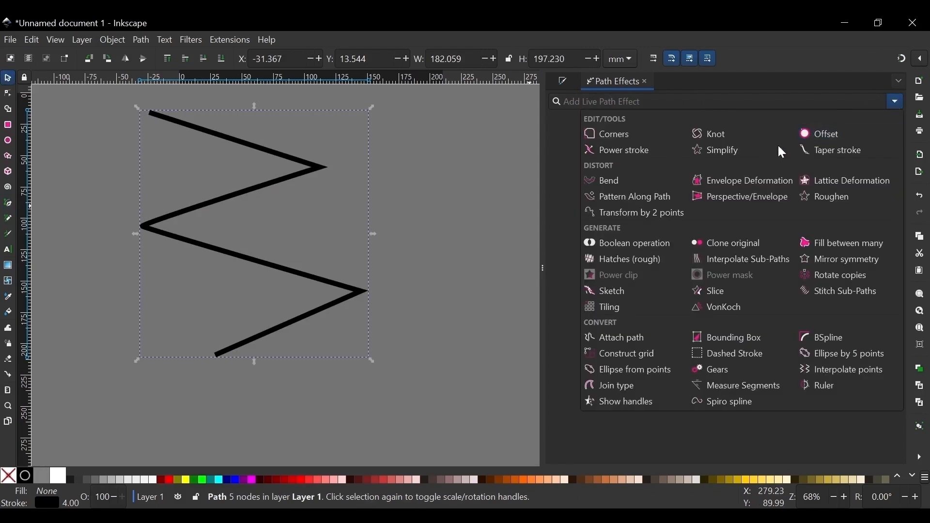
pyautogui.click(733, 150)
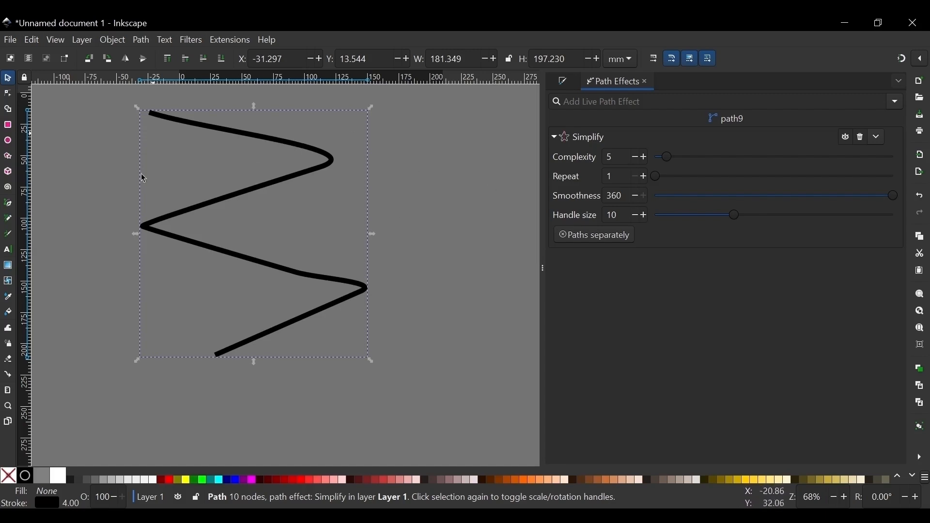
pyautogui.moveTo(280, 181); pyautogui.dragTo(292, 190)
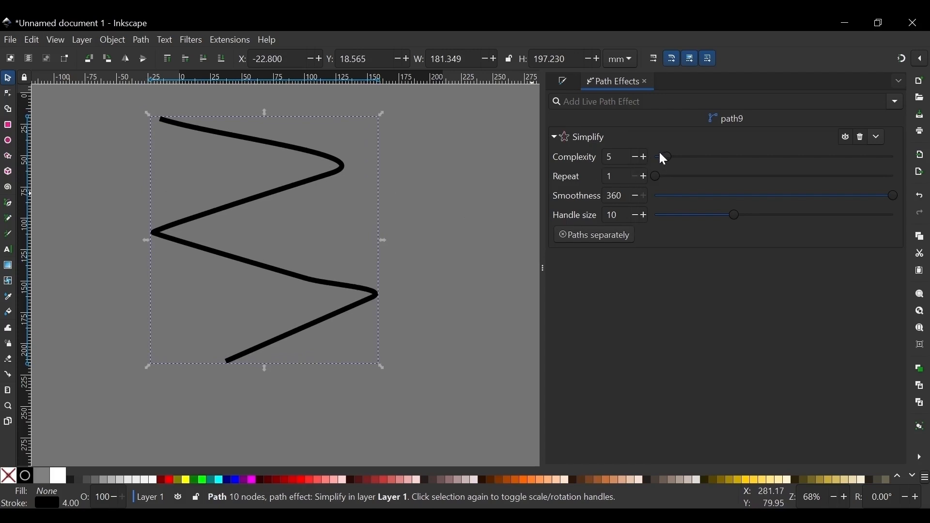
# Set Simplify's complexity to 100, try a smoothness of 0, and return the smoothness to 360.
pyautogui.moveTo(664, 157); pyautogui.dragTo(926, 176)
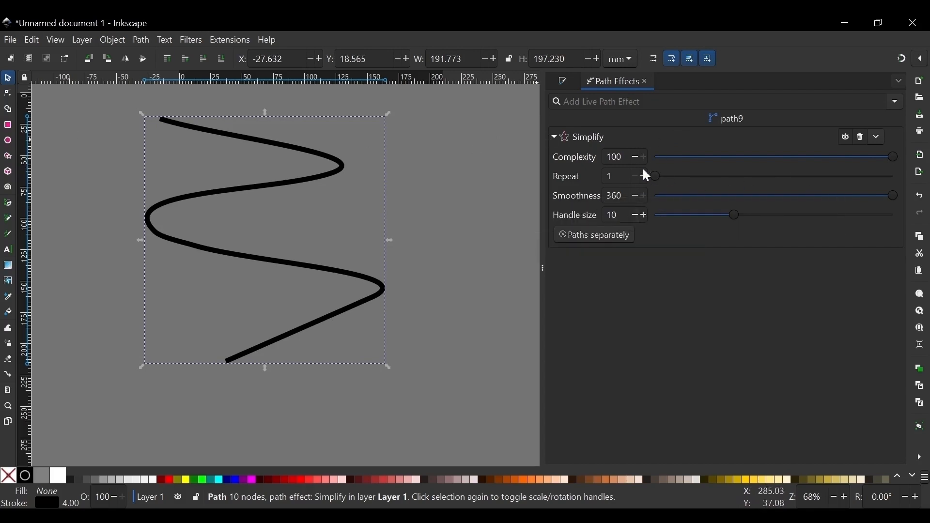
pyautogui.moveTo(659, 174); pyautogui.dragTo(611, 209)
pyautogui.moveTo(891, 195); pyautogui.dragTo(650, 210)
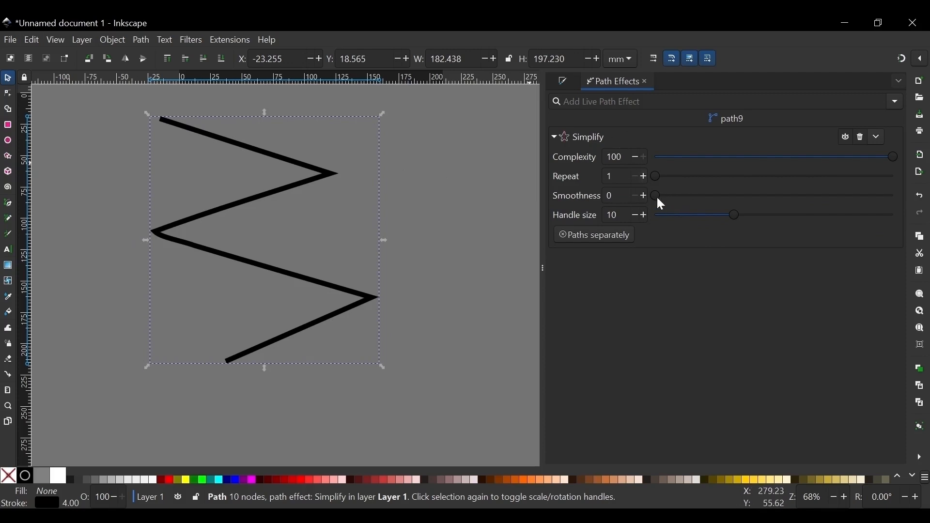
pyautogui.moveTo(661, 204); pyautogui.dragTo(925, 214)
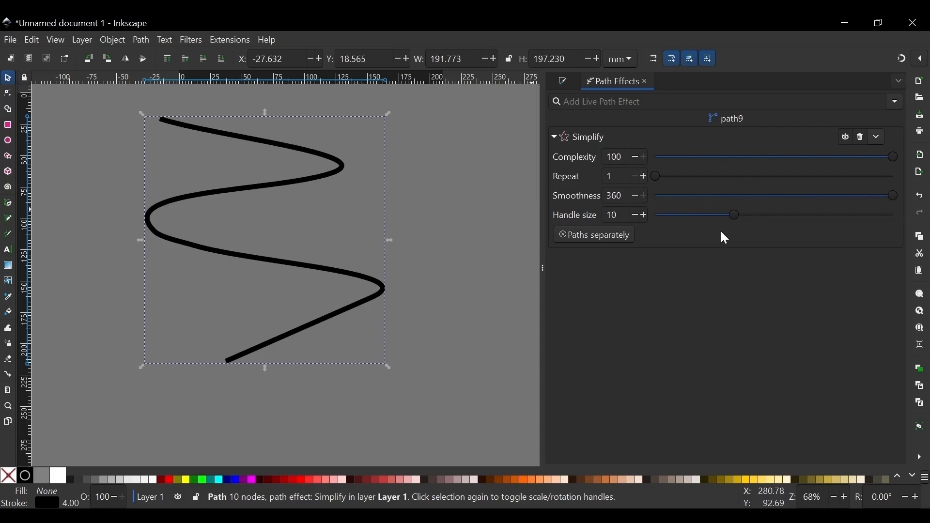
# Show the path's nodes and Simplify's handle marks up close, and set the handle size to 8.9.
pyautogui.press('n')
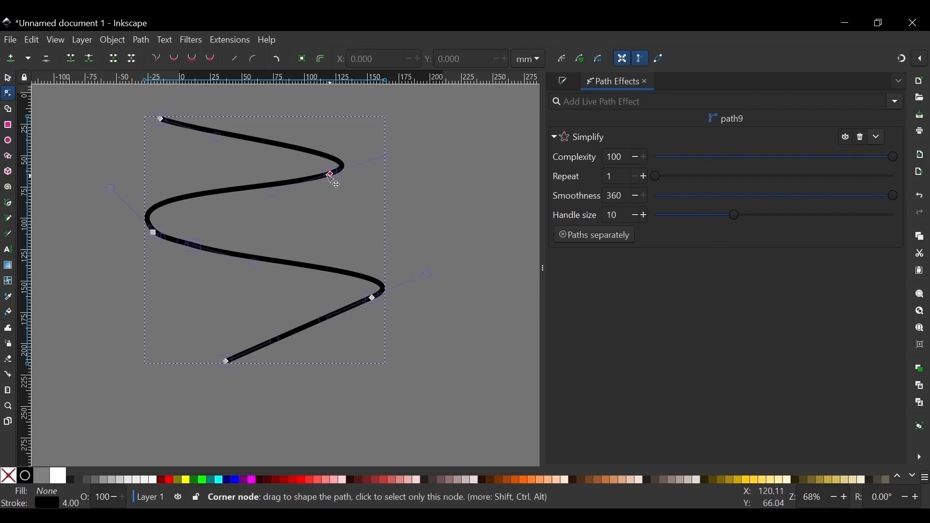
pyautogui.scroll(5, 177, 246)
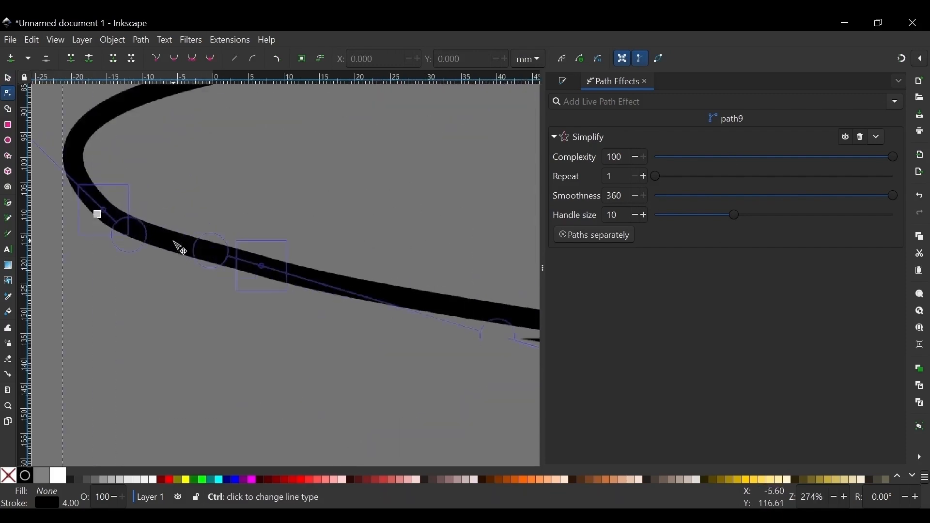
pyautogui.scroll(3, 302, 289)
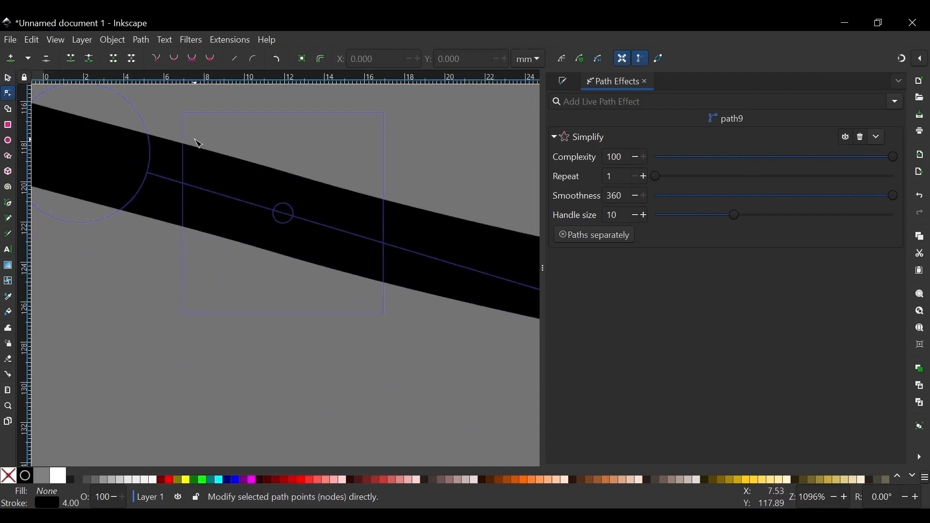
pyautogui.scroll(2, 151, 132)
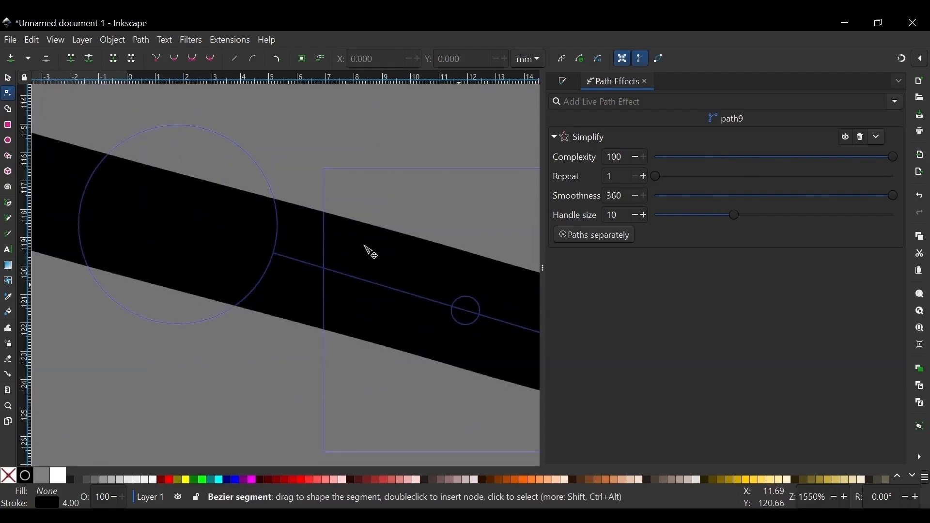
pyautogui.scroll(-1, 271, 211)
pyautogui.scroll(-1, 203, 164)
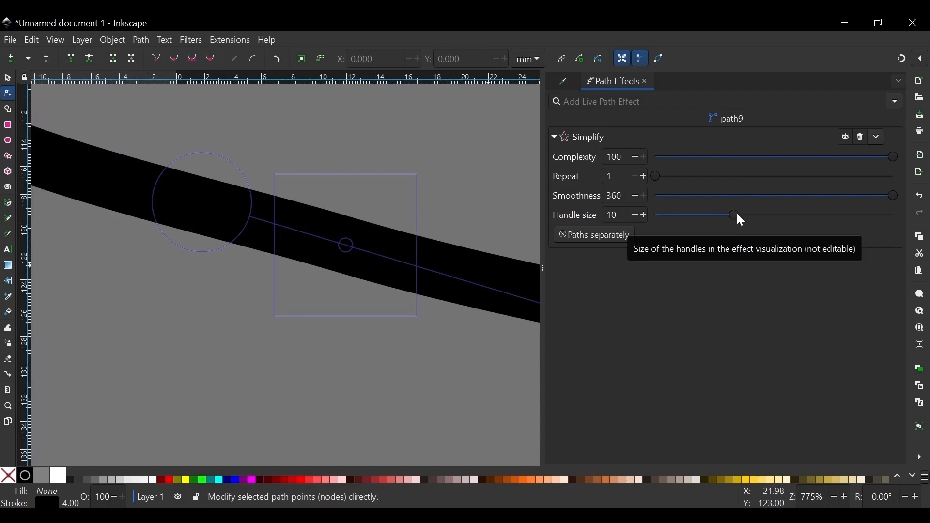
pyautogui.moveTo(736, 216)
pyautogui.mouseDown()
pyautogui.moveTo(801, 210)
pyautogui.moveTo(727, 222)
pyautogui.mouseUp()
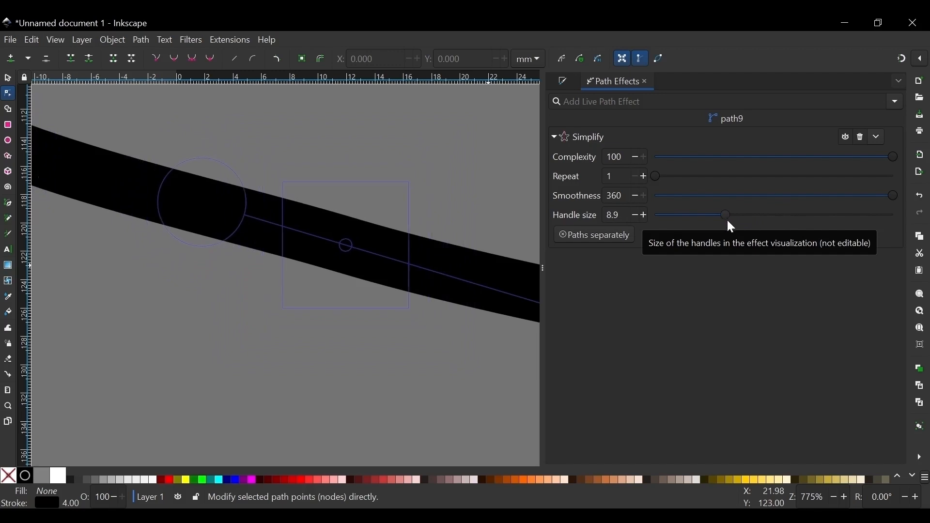
# Bend the zigzag's lower segments around the lower right corner into smooth curves by reshaping them directly on the path.
pyautogui.scroll(-3, 286, 227)
pyautogui.scroll(-1, 285, 227)
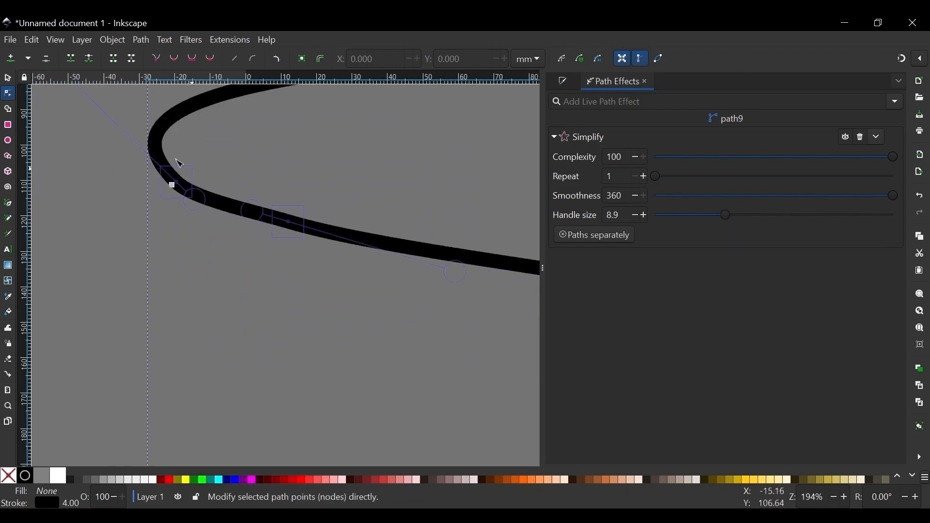
pyautogui.scroll(-1, 170, 182)
pyautogui.scroll(1, 352, 242)
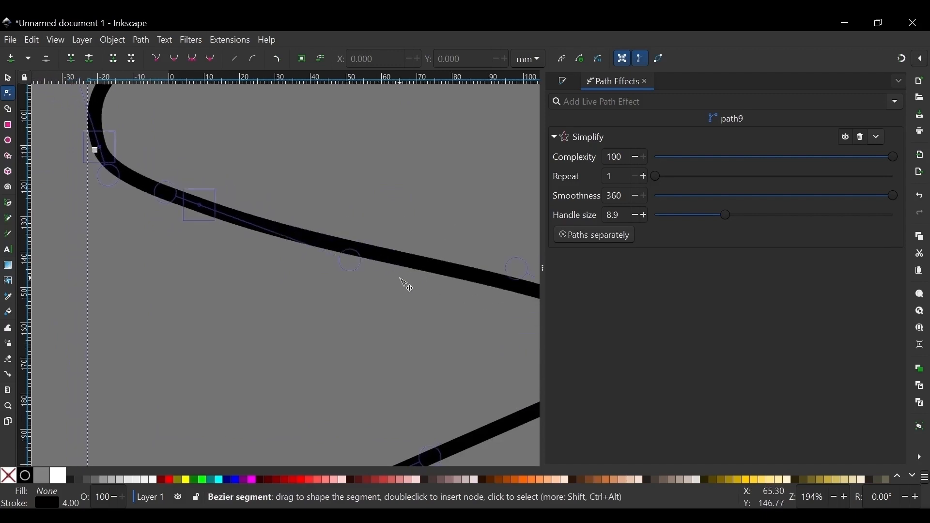
pyautogui.scroll(-3, 191, 218)
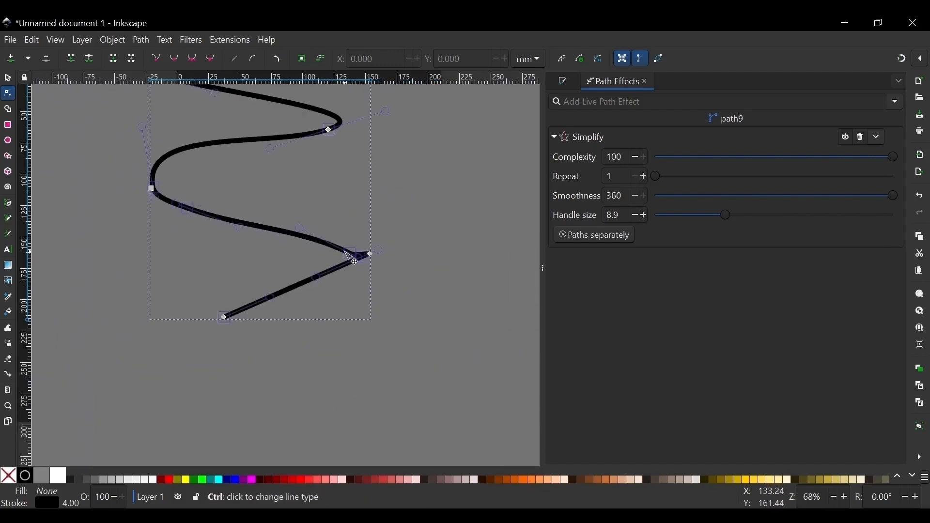
pyautogui.scroll(4, 346, 252)
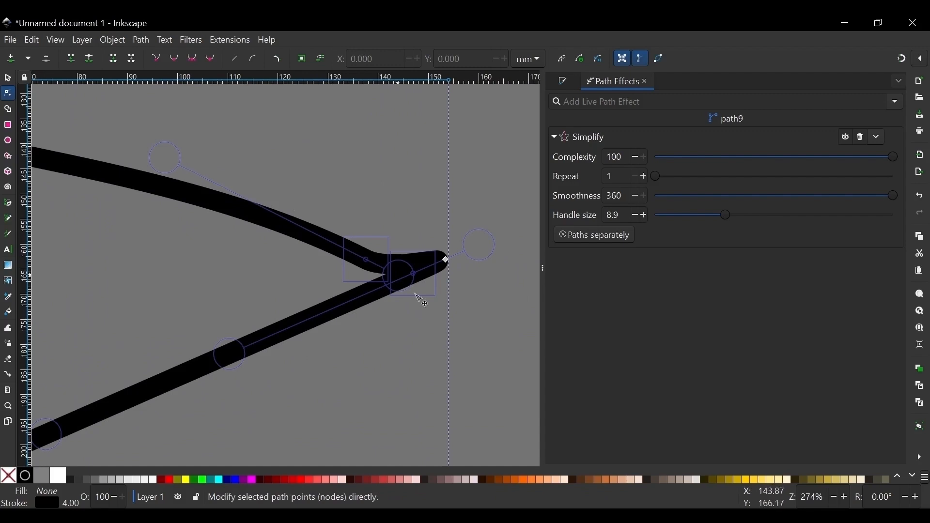
pyautogui.moveTo(398, 283); pyautogui.dragTo(411, 343)
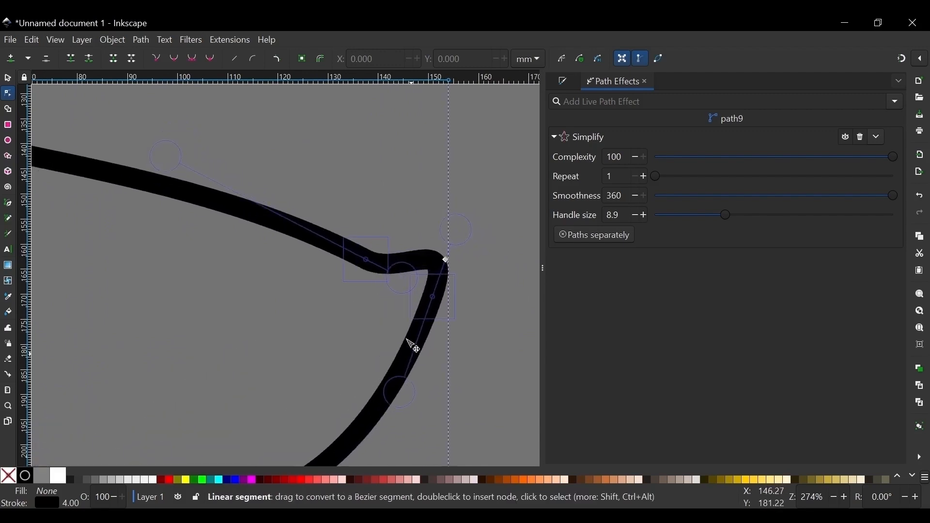
pyautogui.scroll(-2, 393, 201)
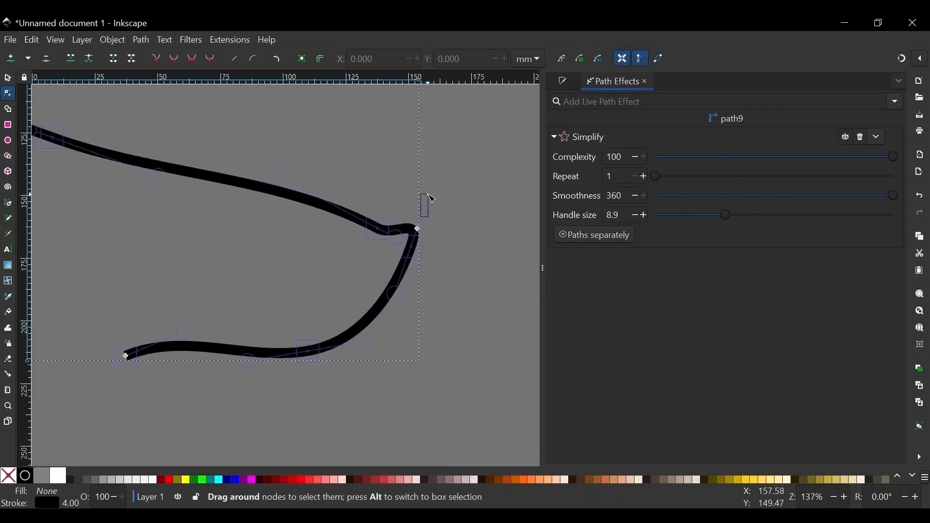
pyautogui.moveTo(400, 239); pyautogui.dragTo(390, 196)
# Examine the reshaped curve with its nodes and Simplify handle marks along the whole path.
pyautogui.scroll(-1, 444, 257)
pyautogui.scroll(-1, 444, 262)
pyautogui.scroll(-1, 322, 203)
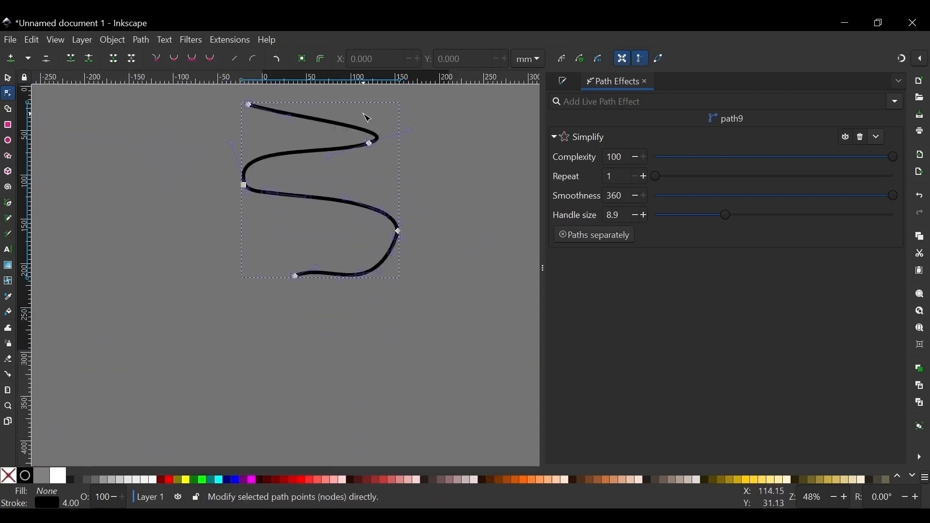
pyautogui.scroll(2, 366, 114)
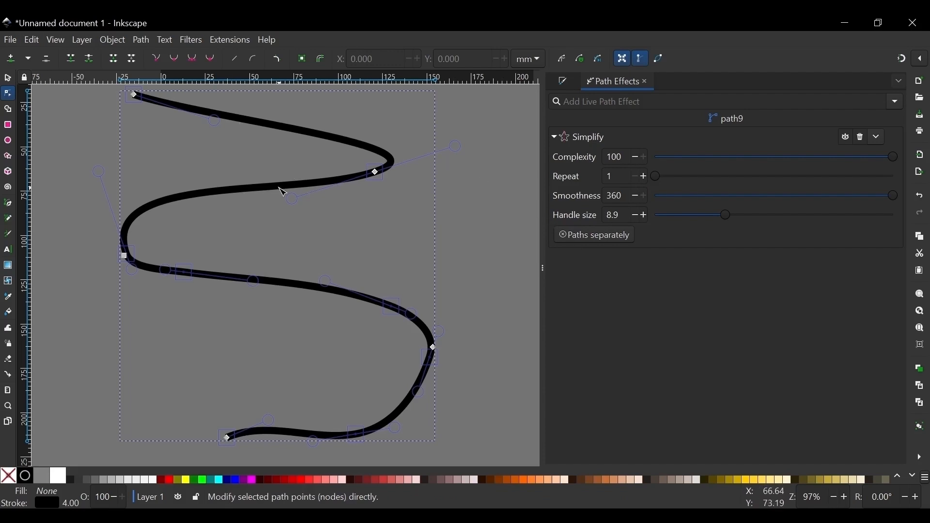
pyautogui.scroll(-1, 304, 187)
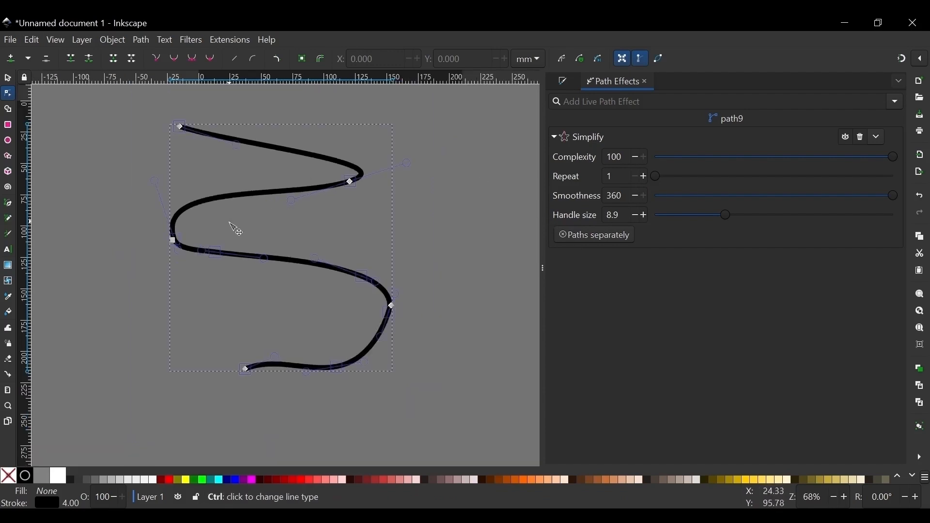
pyautogui.scroll(-1, 315, 232)
pyautogui.scroll(2, 338, 208)
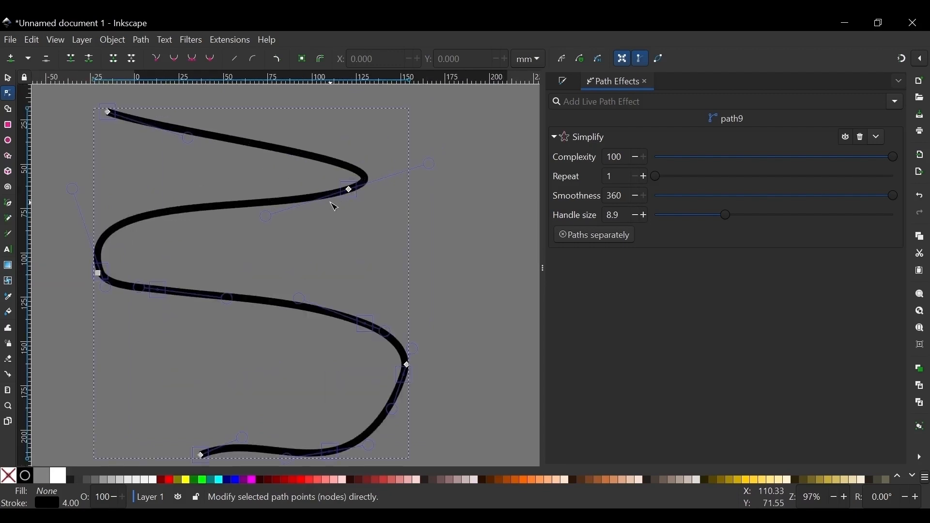
pyautogui.scroll(-3, 335, 201)
pyautogui.scroll(1, 312, 160)
pyautogui.scroll(1, 346, 170)
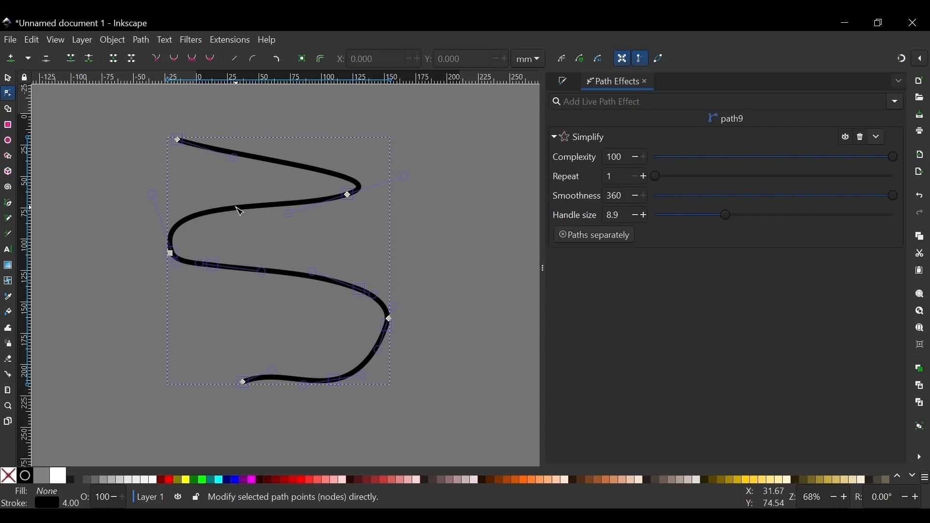
# Convert the simplified curve with Object to Path so that the Simplify effect becomes permanent.
pyautogui.click(8, 78)
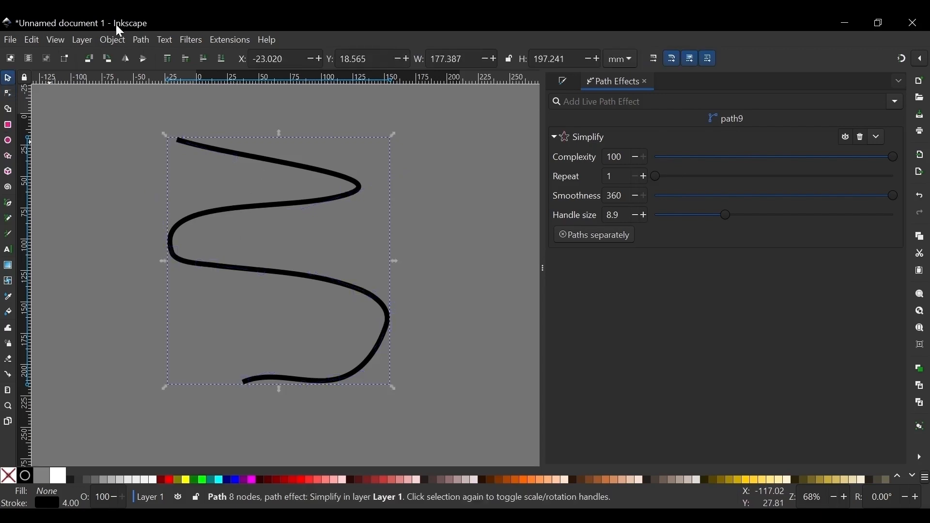
pyautogui.click(141, 43)
pyautogui.click(155, 55)
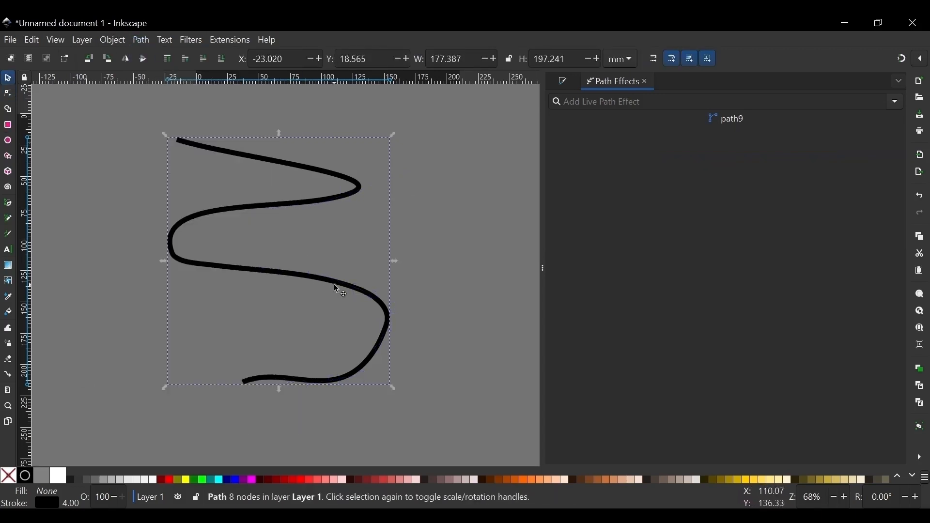
# Move the converted path slightly up and left, and pull its lower end node out to X -63.339, Y 215.895 mm.
pyautogui.moveTo(338, 290); pyautogui.dragTo(314, 275)
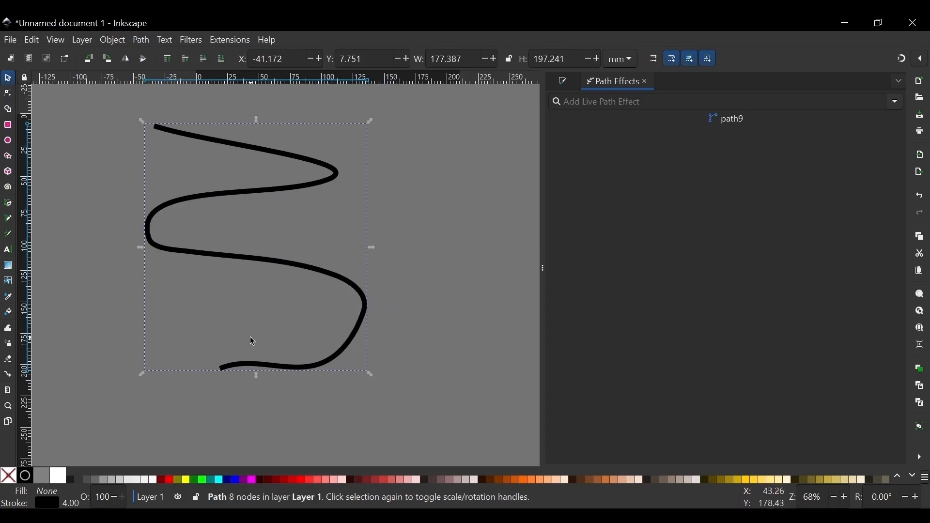
pyautogui.press('n')
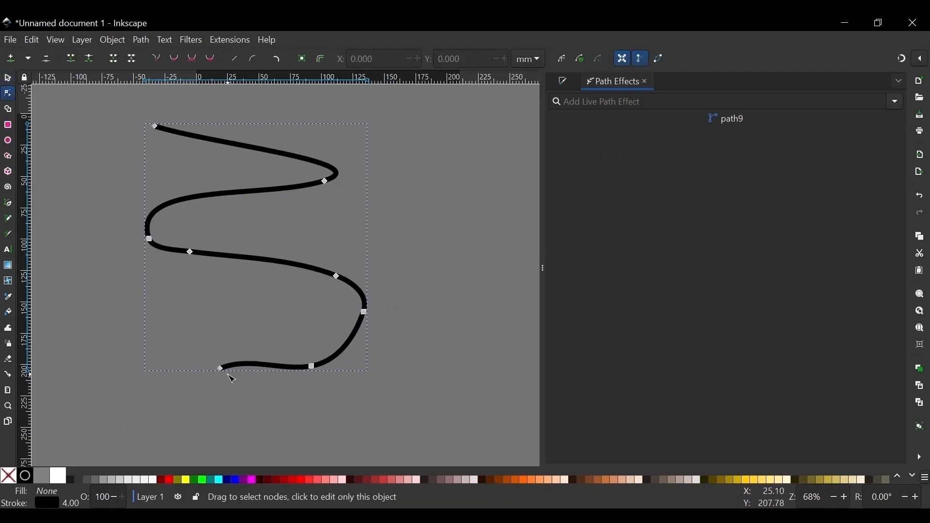
pyautogui.moveTo(222, 369); pyautogui.dragTo(117, 385)
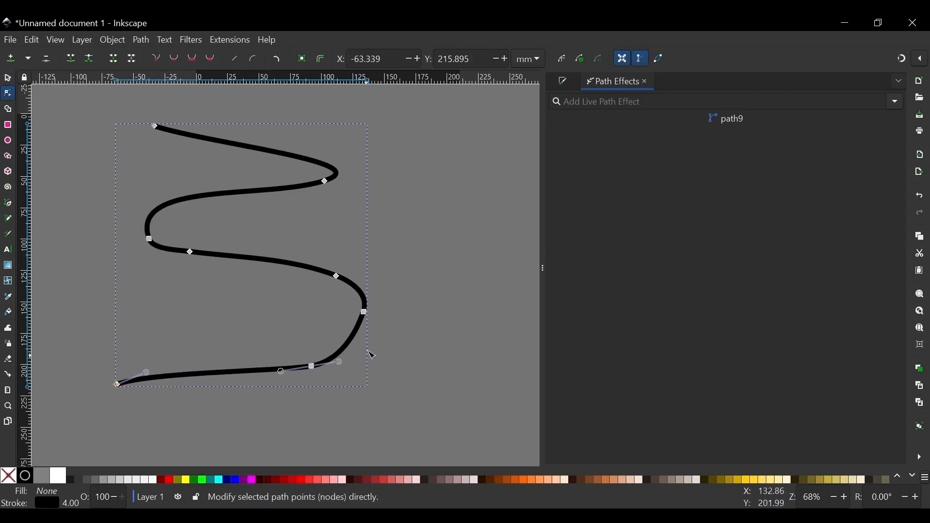
# Delete the two lower right nodes of the curved path and swing the remaining node's long handle up and outward to smooth the bend.
pyautogui.moveTo(484, 402); pyautogui.dragTo(251, 289)
pyautogui.press('Delete')
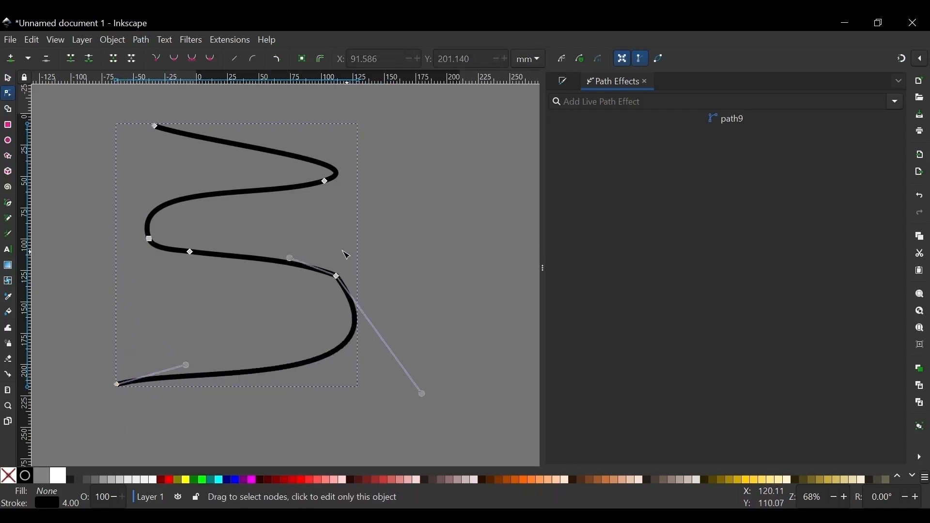
pyautogui.moveTo(422, 394); pyautogui.dragTo(484, 330)
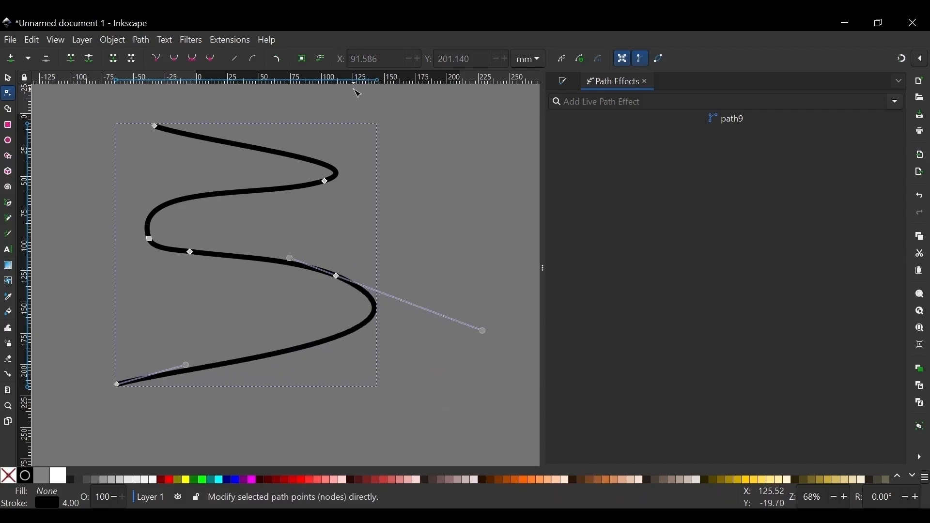
# Delete the curved path and draw an open five-node zigzag about 179 mm wide and 194 mm high with the Pen tool.
pyautogui.click(7, 79)
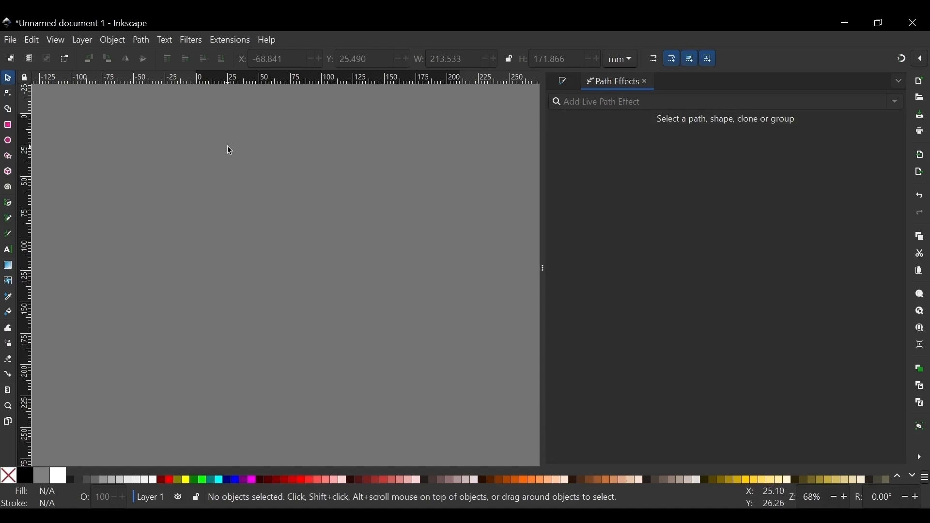
pyautogui.press('b')
pyautogui.click(167, 124)
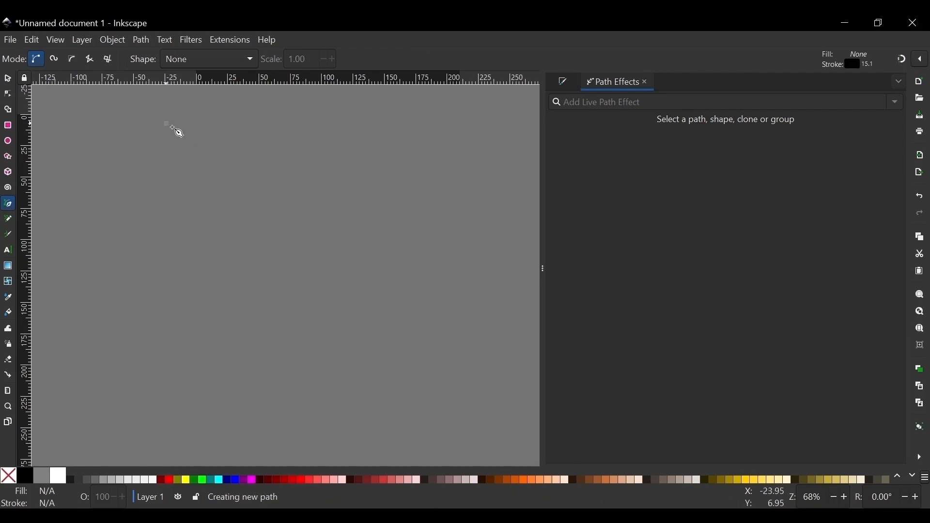
pyautogui.click(368, 187)
pyautogui.click(156, 229)
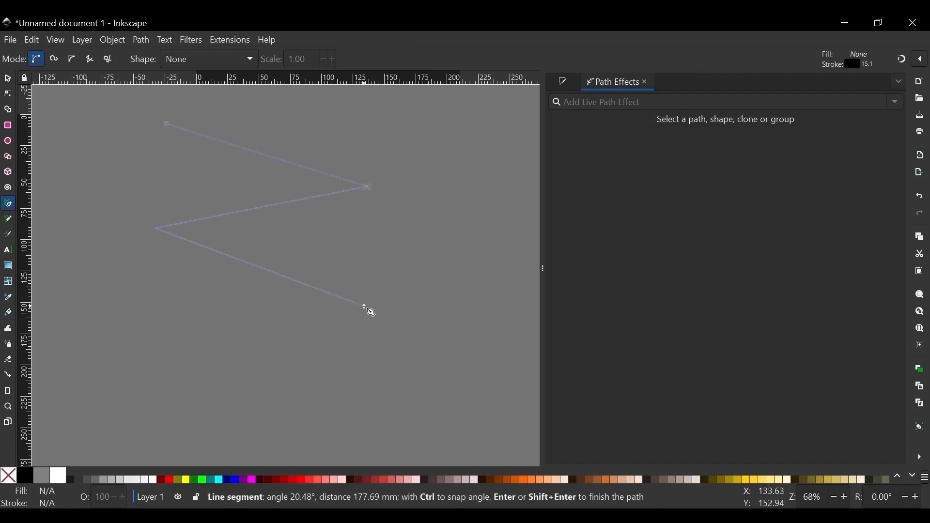
pyautogui.click(365, 307)
pyautogui.doubleClick(249, 364)
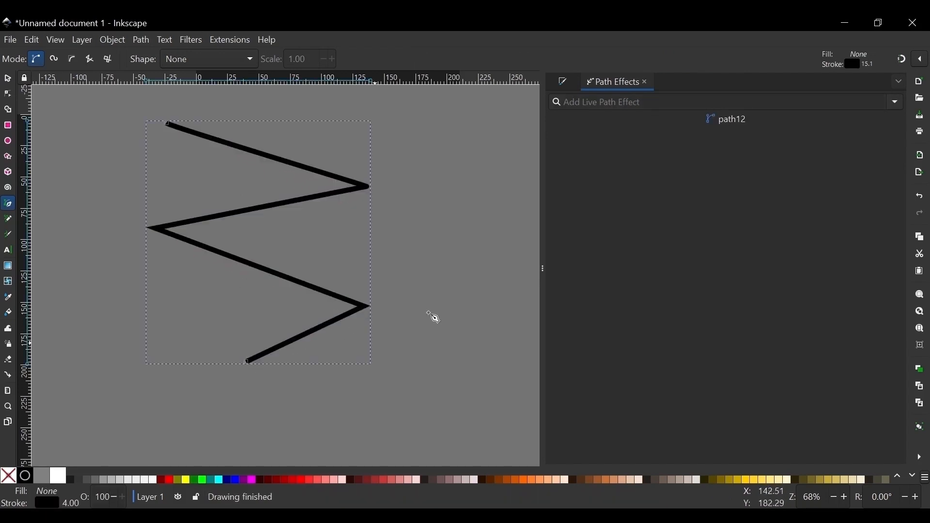
# Apply the Taper stroke live path effect to the new zigzag.
pyautogui.click(7, 78)
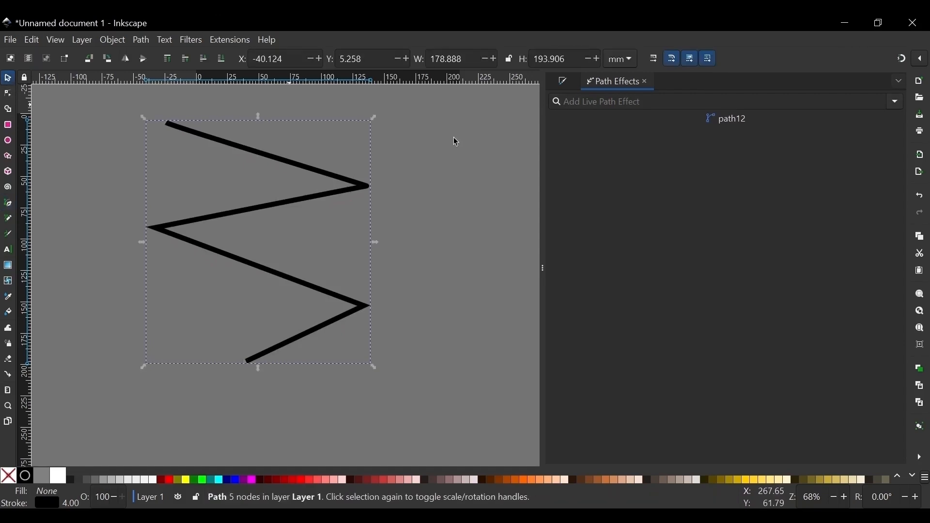
pyautogui.click(897, 104)
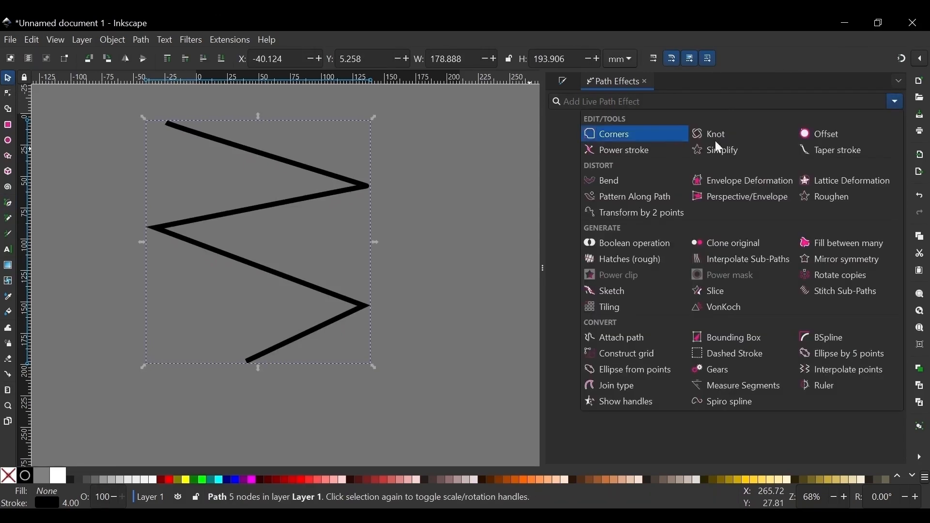
pyautogui.click(844, 151)
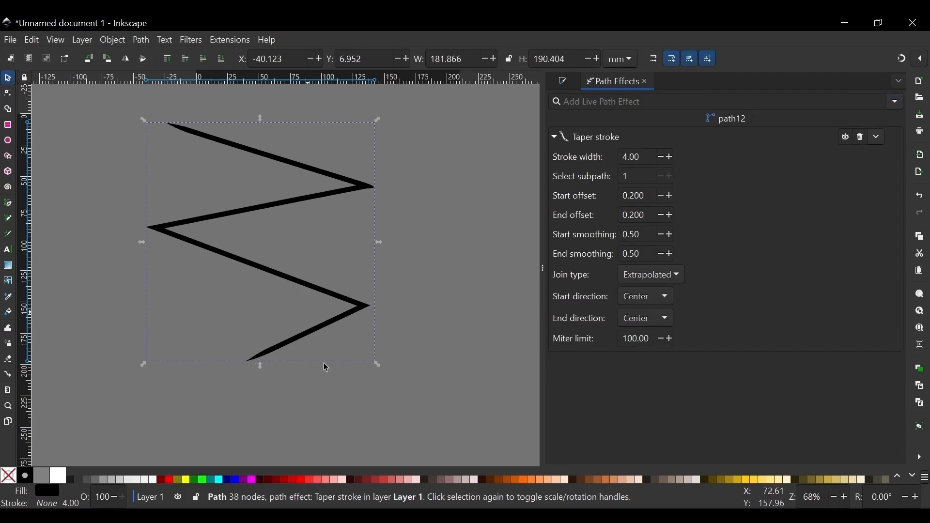
# Slide the zigzag's taper points along its end segments to a start offset of about 0.606 and an end offset of about 0.761.
pyautogui.keyDown('ctrl'); pyautogui.scroll(-1, 339, 386); pyautogui.keyUp('ctrl')
pyautogui.keyDown('ctrl'); pyautogui.scroll(1, 272, 305); pyautogui.keyUp('ctrl')
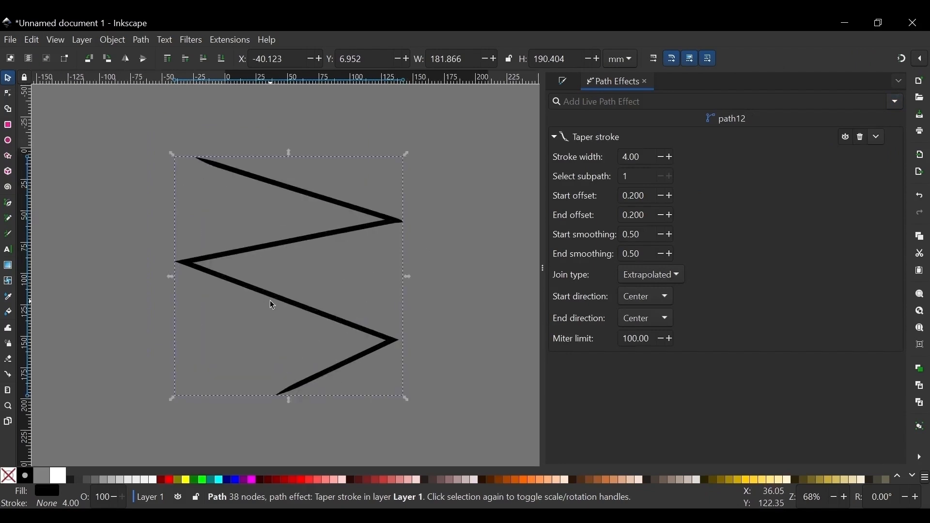
pyautogui.keyDown('ctrl'); pyautogui.scroll(1, 249, 287); pyautogui.keyUp('ctrl')
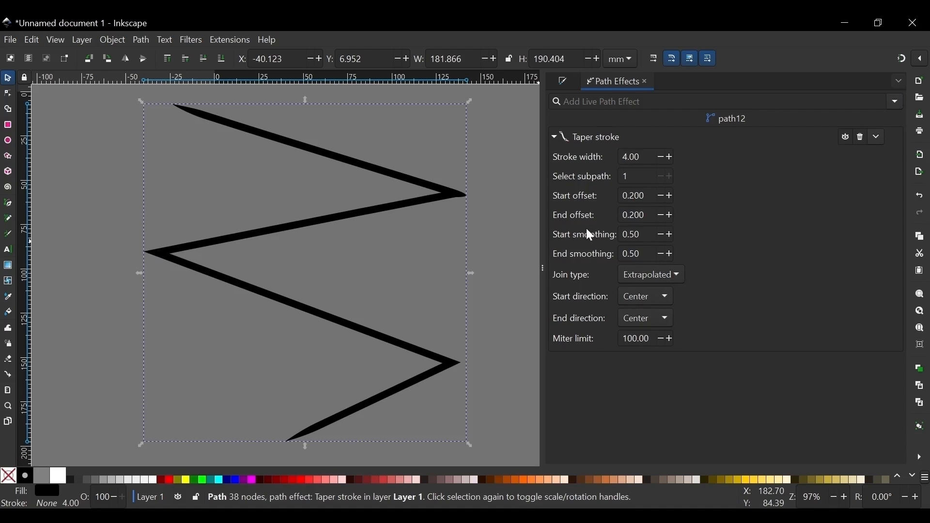
pyautogui.doubleClick(220, 123)
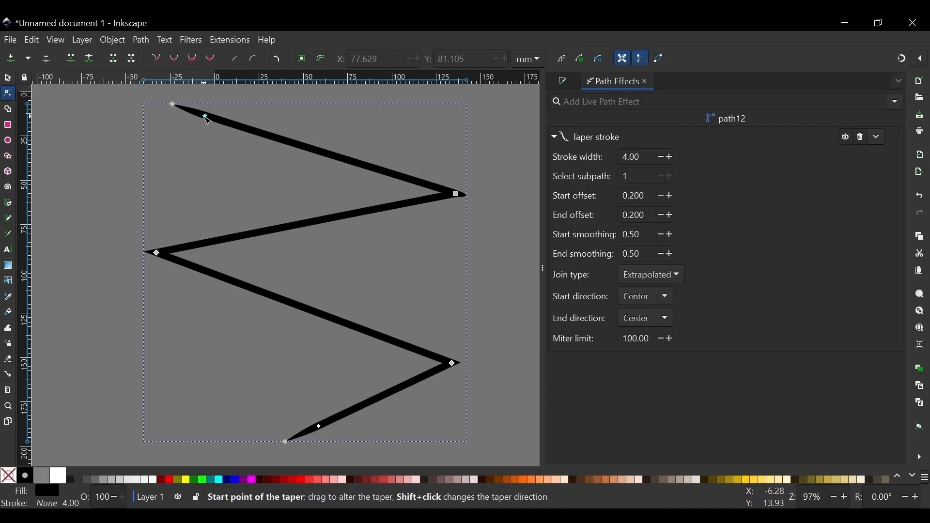
pyautogui.moveTo(207, 118); pyautogui.dragTo(372, 178)
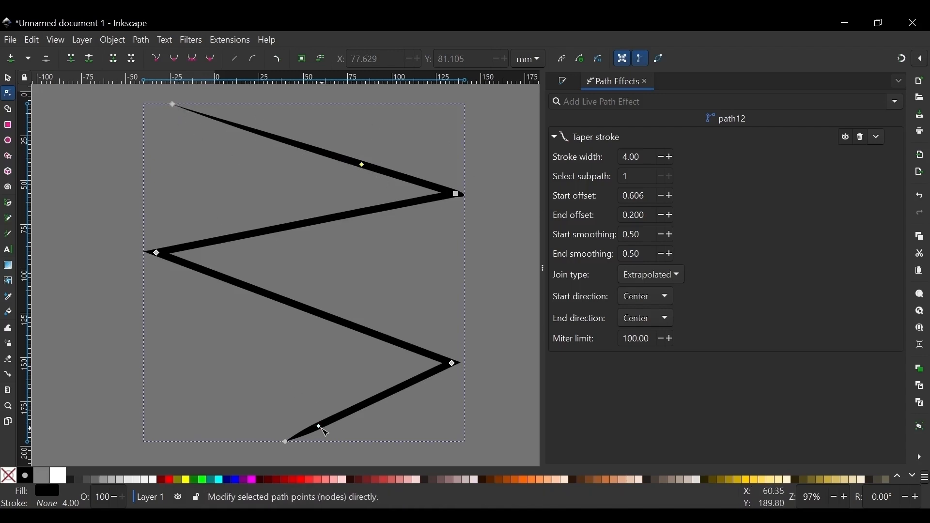
pyautogui.moveTo(322, 429)
pyautogui.mouseDown()
pyautogui.moveTo(380, 413)
pyautogui.moveTo(415, 390)
pyautogui.mouseUp()
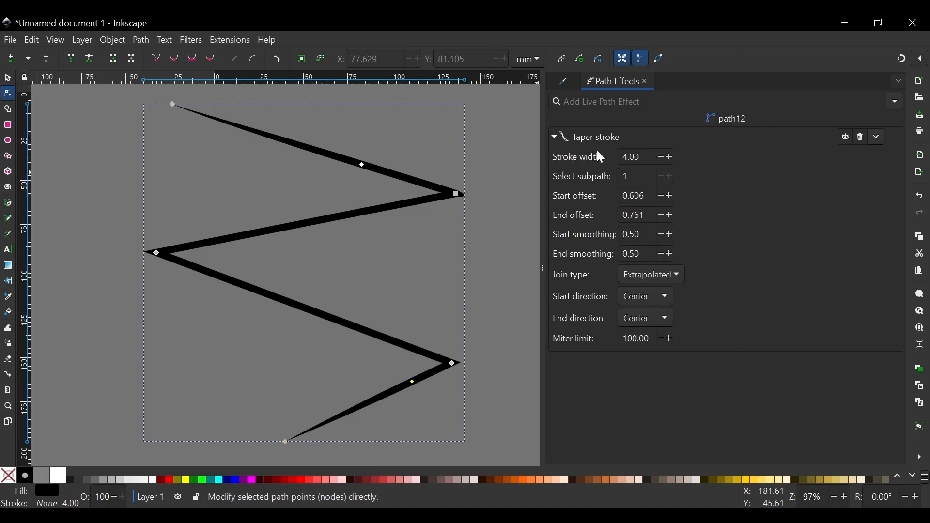
# Set the Taper stroke's stroke width to 5.90 and its start offset to 0.406.
pyautogui.moveTo(671, 157); pyautogui.dragTo(660, 157)
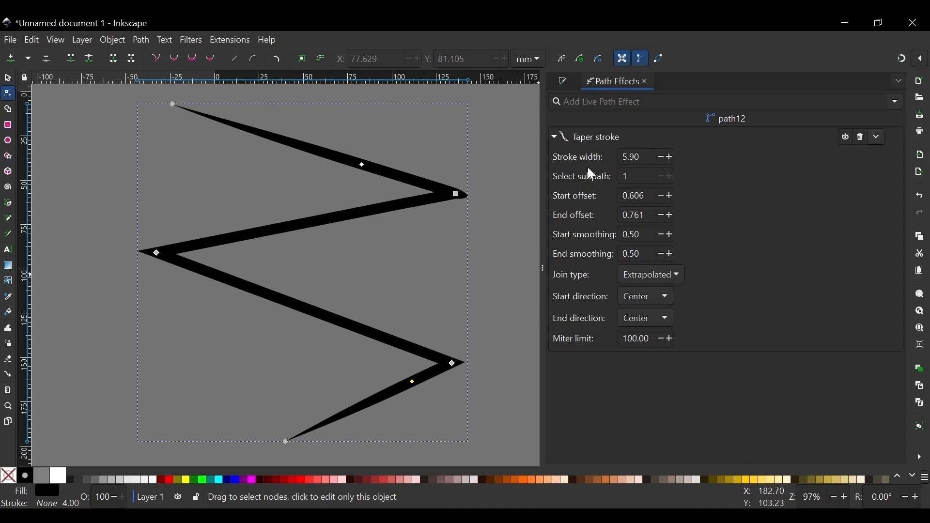
pyautogui.moveTo(642, 177); pyautogui.dragTo(600, 178)
pyautogui.click(647, 196)
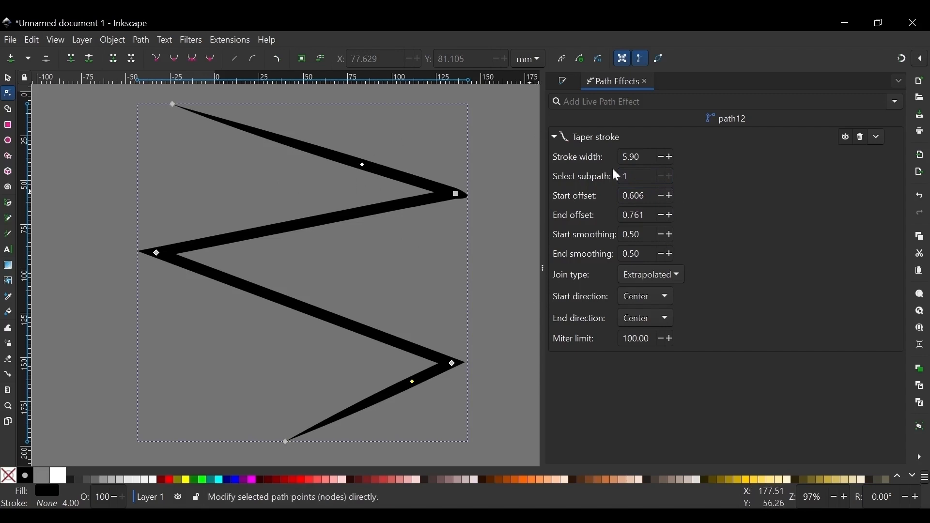
pyautogui.click(671, 196)
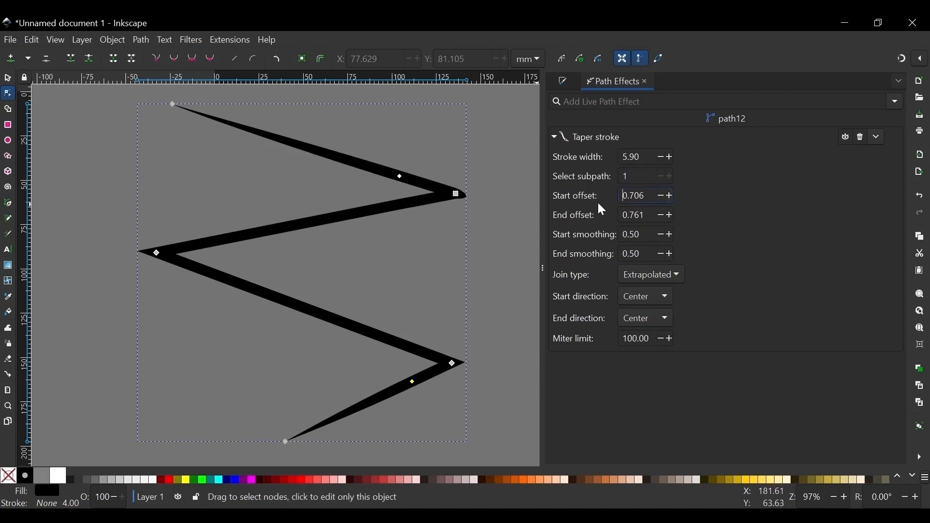
pyautogui.click(663, 197)
pyautogui.click(662, 197)
pyautogui.click(663, 197)
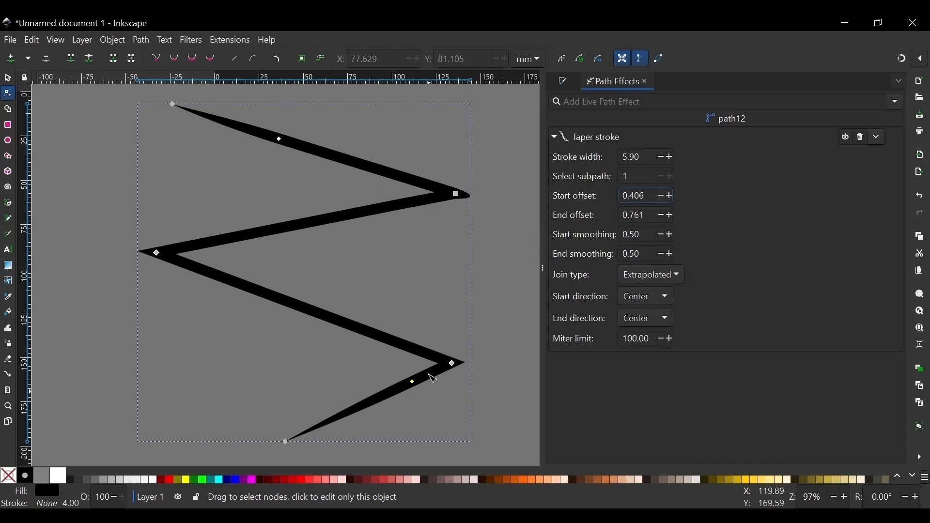
# Set the Taper stroke's end offset to 0.661.
pyautogui.click(661, 216)
pyautogui.click(662, 216)
pyautogui.click(670, 214)
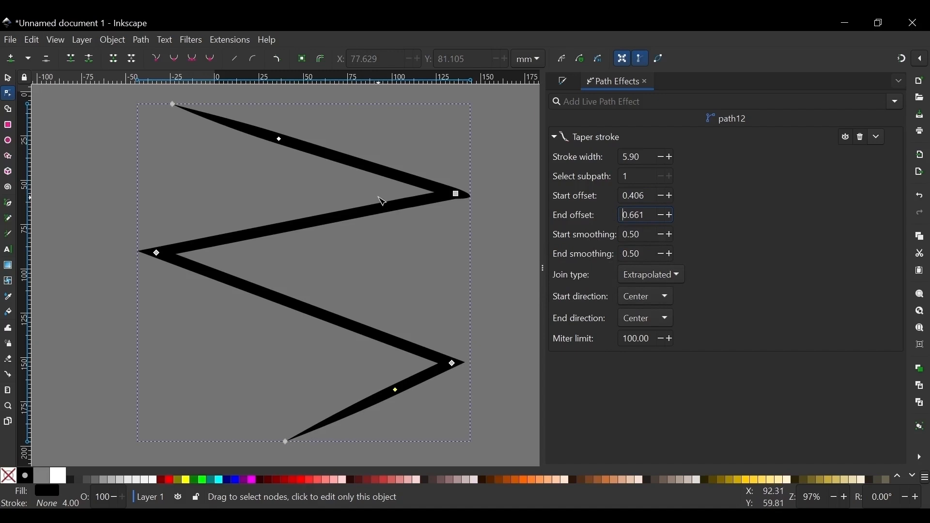
# Set the Taper stroke's start smoothing to -0.50.
pyautogui.scroll(-2, 400, 389)
pyautogui.scroll(6, 357, 421)
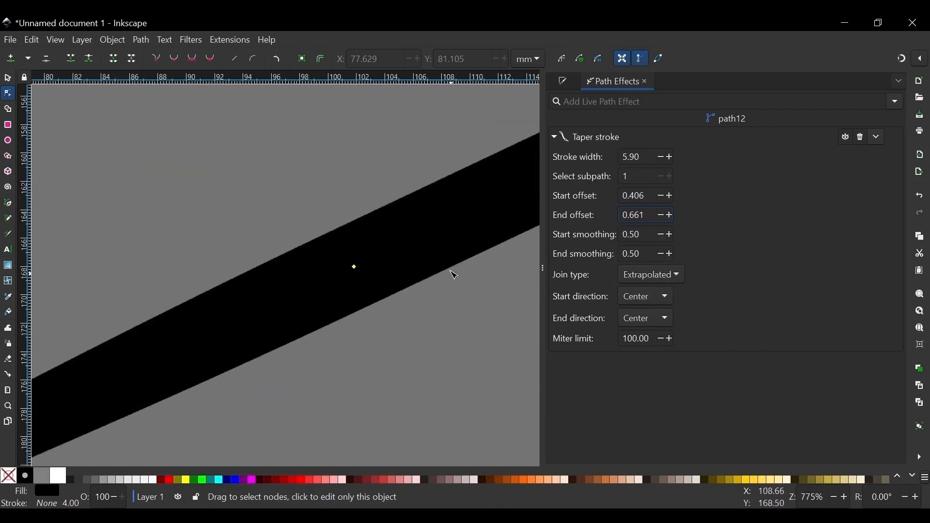
pyautogui.scroll(1, 343, 304)
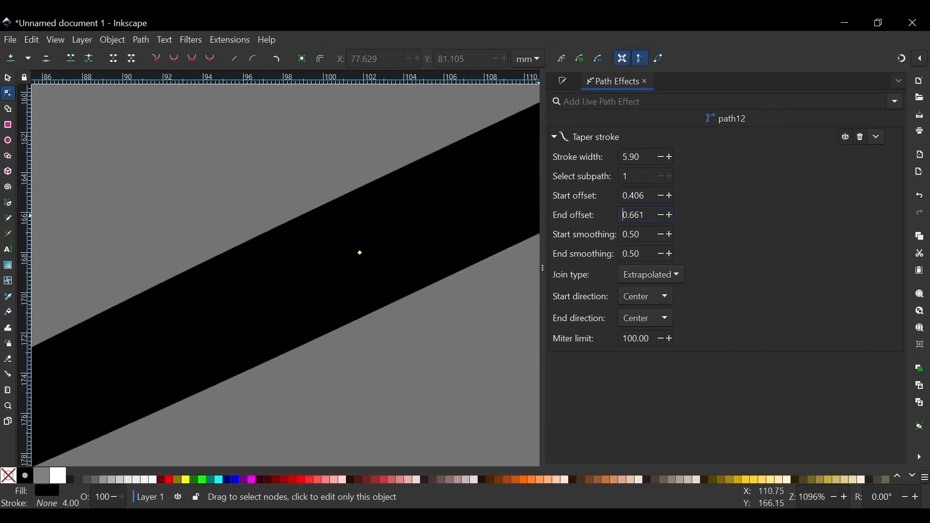
pyautogui.write('-')
pyautogui.click(662, 236)
pyautogui.click(662, 236)
pyautogui.click(662, 235)
# Inspect the stroke edges around the start taper point and raise the start smoothing to 0.30.
pyautogui.scroll(-4, 385, 167)
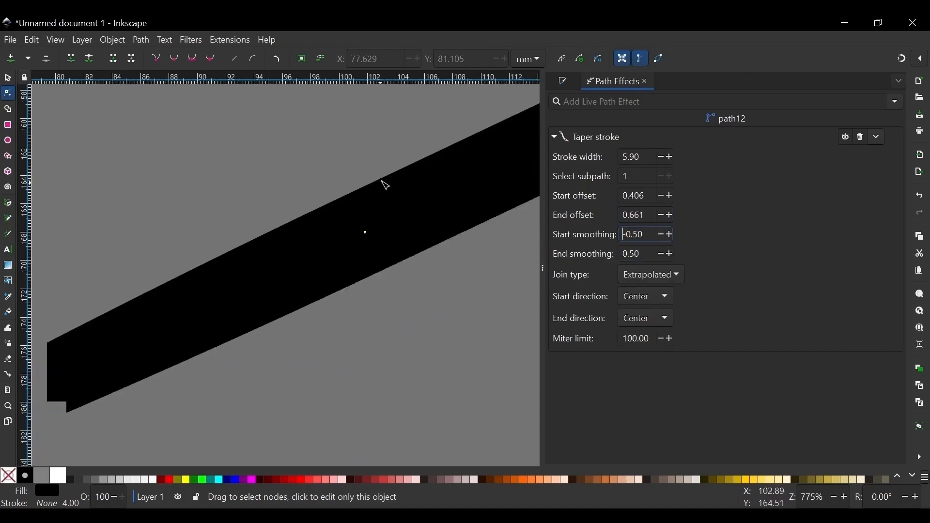
pyautogui.scroll(1, 338, 214)
pyautogui.scroll(-8, 339, 214)
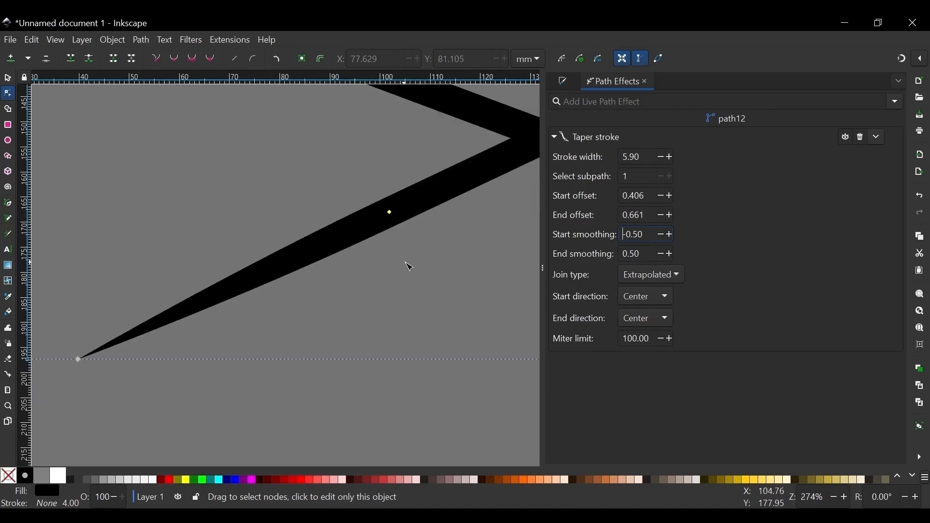
pyautogui.scroll(11, 323, 148)
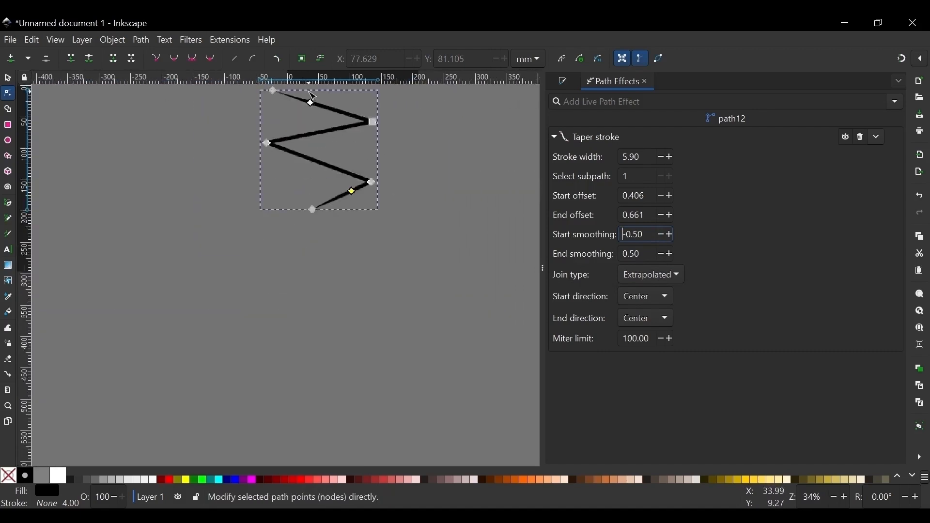
pyautogui.scroll(2, 361, 223)
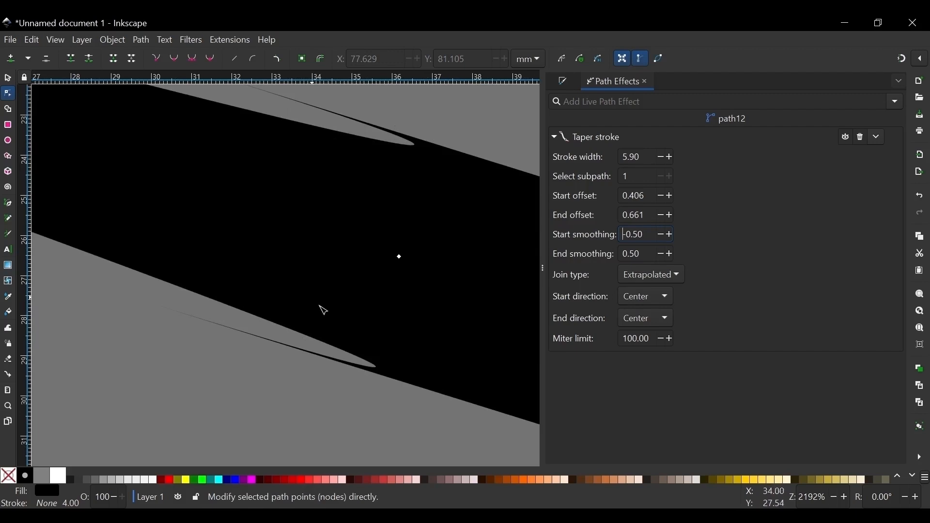
pyautogui.scroll(2, 272, 230)
pyautogui.scroll(-2, 286, 145)
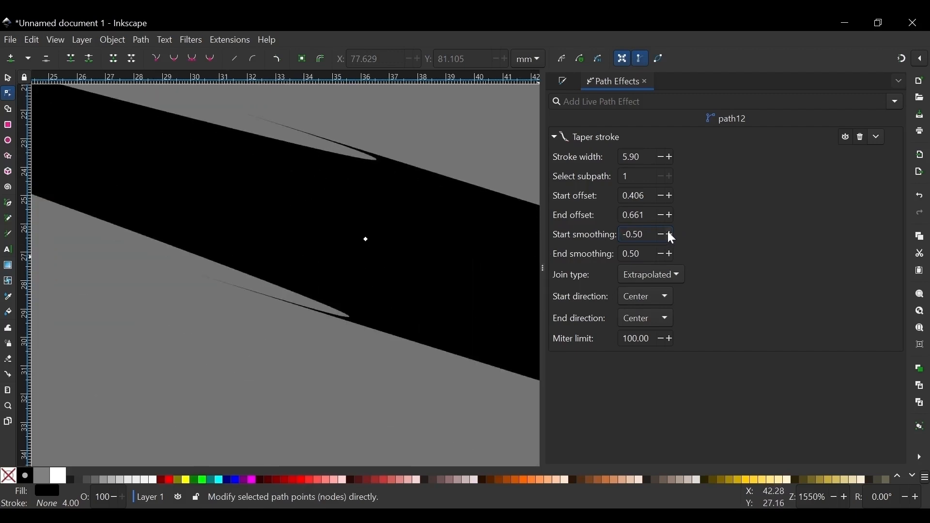
pyautogui.scroll(-5, 671, 238)
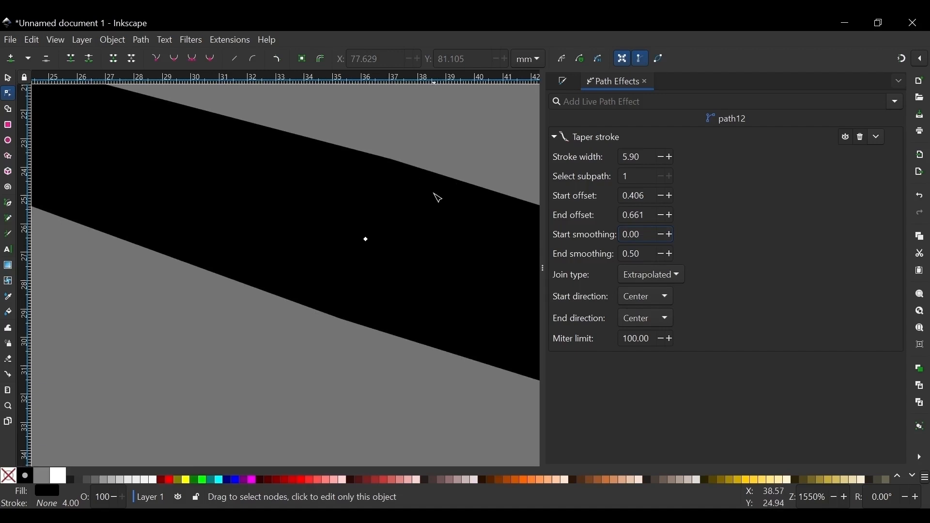
pyautogui.click(670, 235)
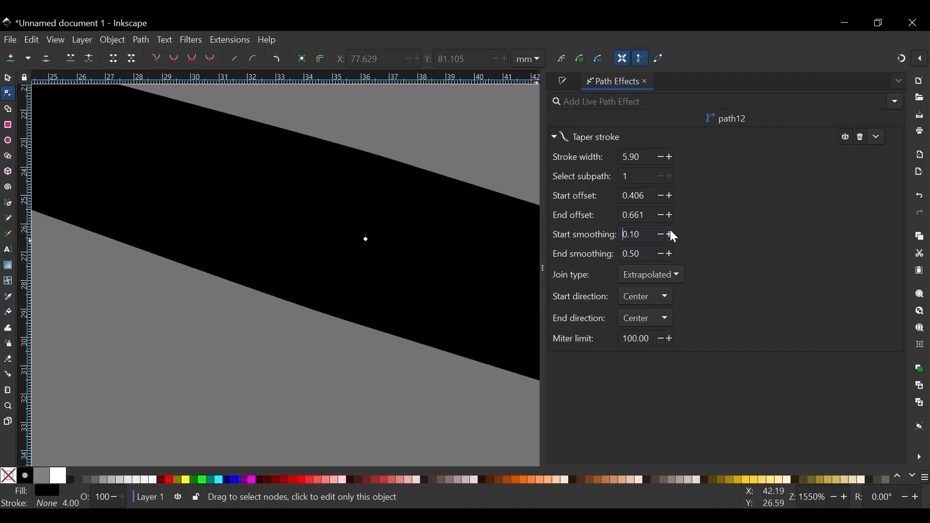
pyautogui.click(670, 234)
pyautogui.click(671, 234)
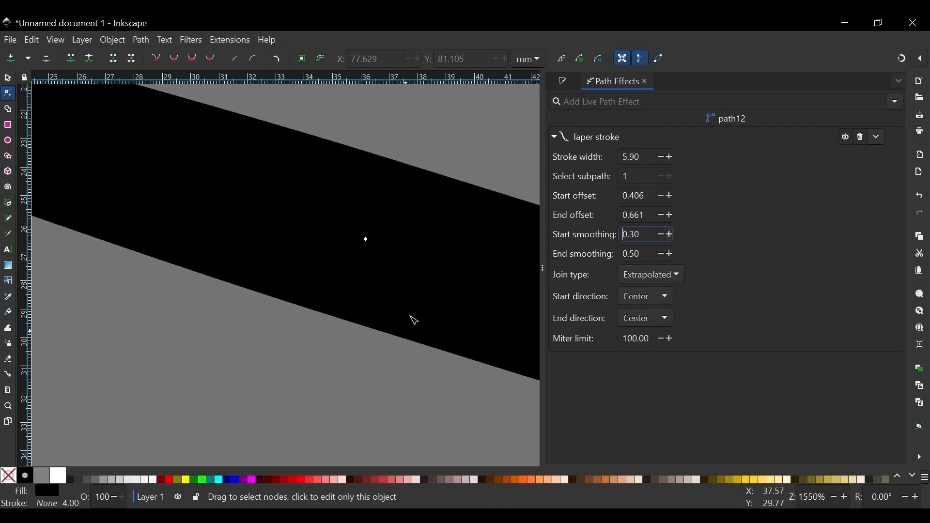
# Select the zigzag's start node and set the start smoothing to 0.50.
pyautogui.scroll(-5, 414, 321)
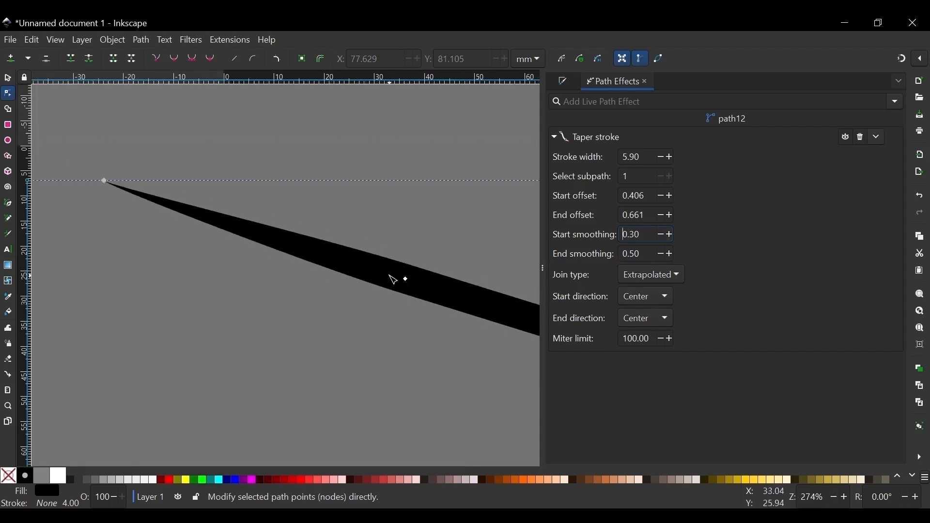
pyautogui.click(104, 181)
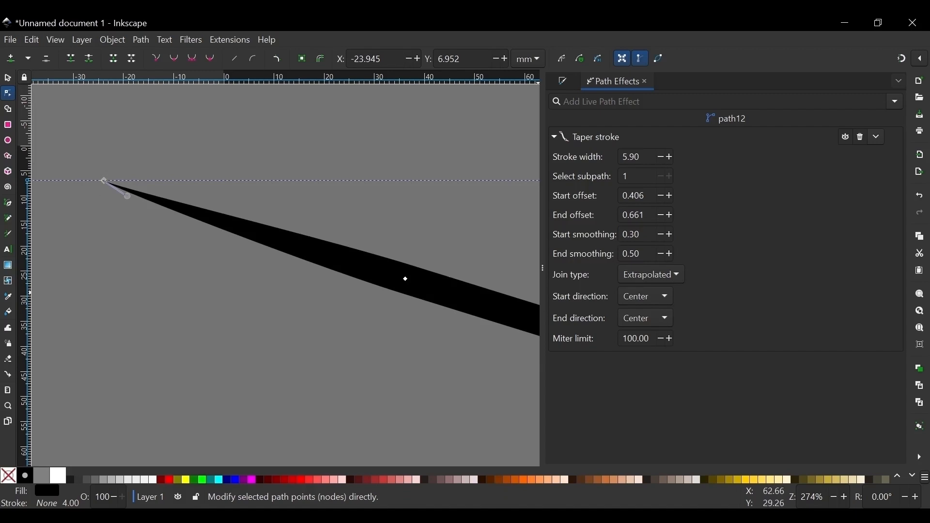
pyautogui.click(667, 234)
pyautogui.click(667, 235)
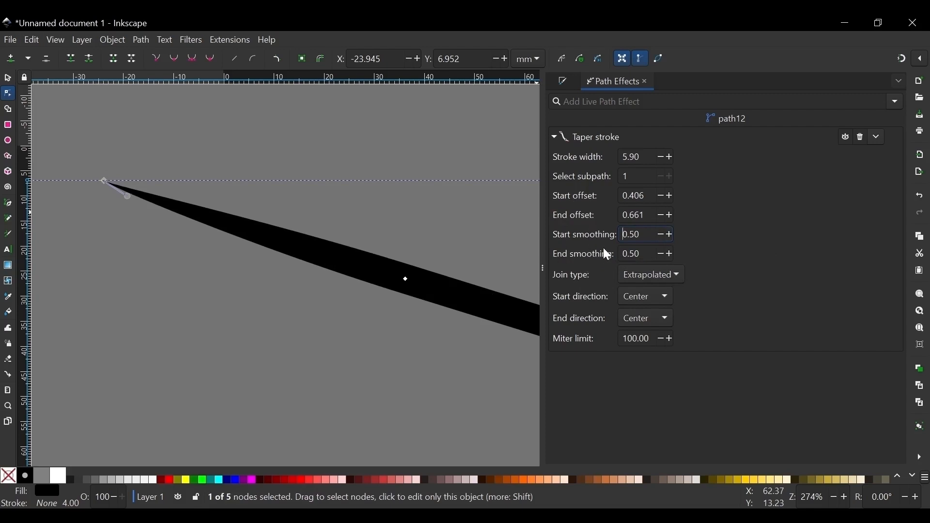
# Try the Beveled join type on the zigzag's lower corner and return the Taper stroke's join type to Extrapolated.
pyautogui.scroll(-3, 164, 108)
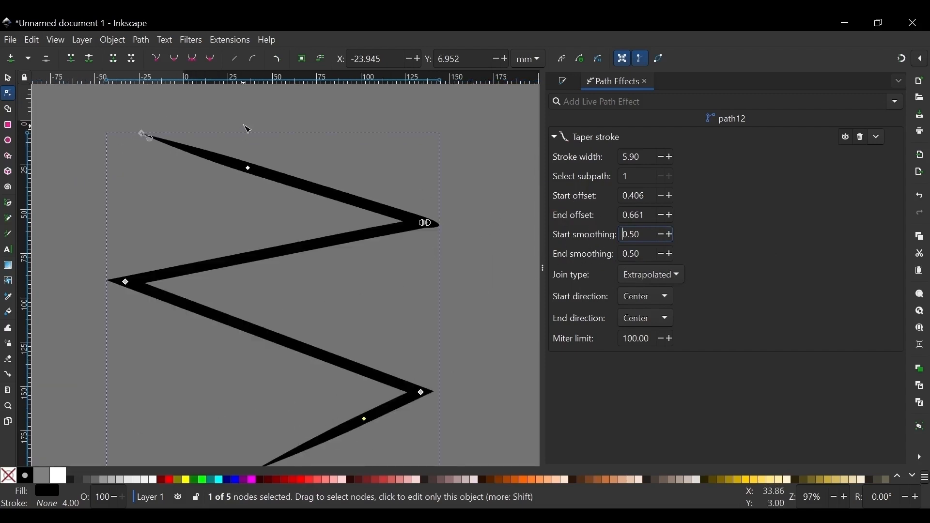
pyautogui.scroll(-1, 416, 179)
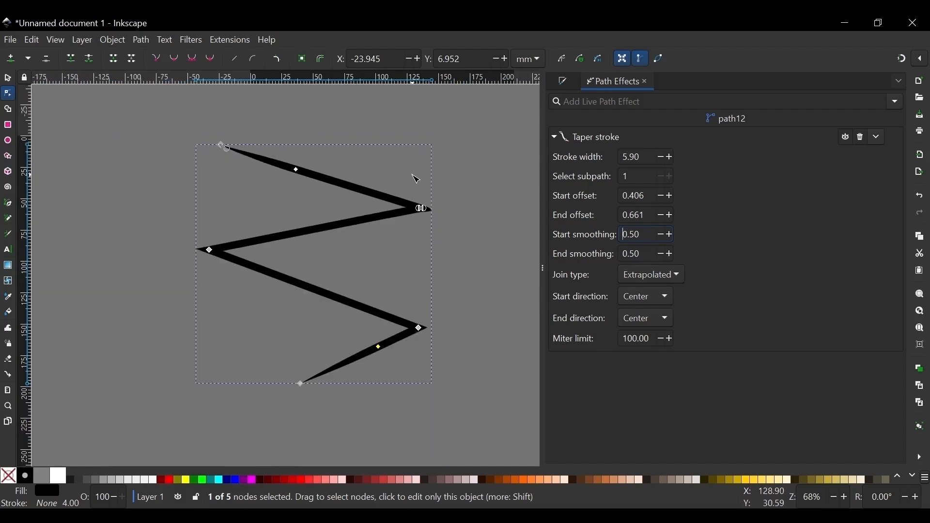
pyautogui.scroll(8, 423, 312)
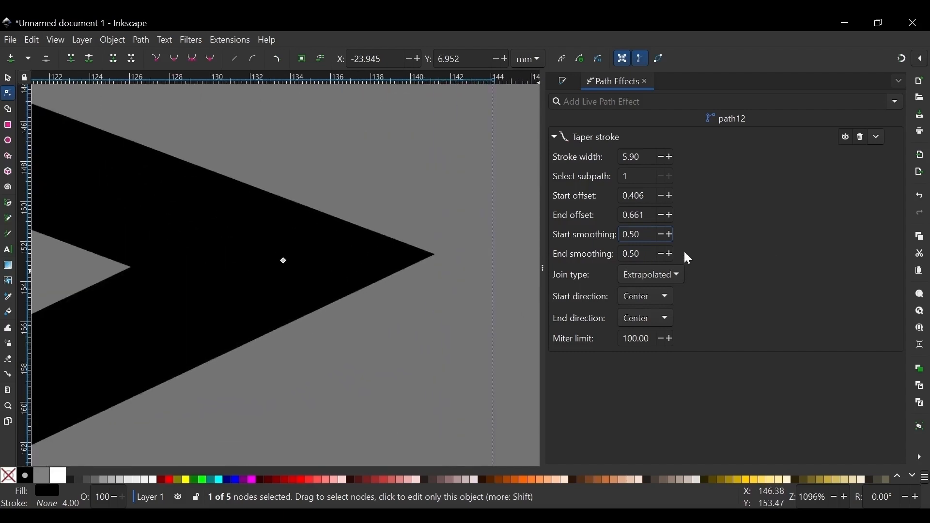
pyautogui.click(683, 272)
pyautogui.click(663, 258)
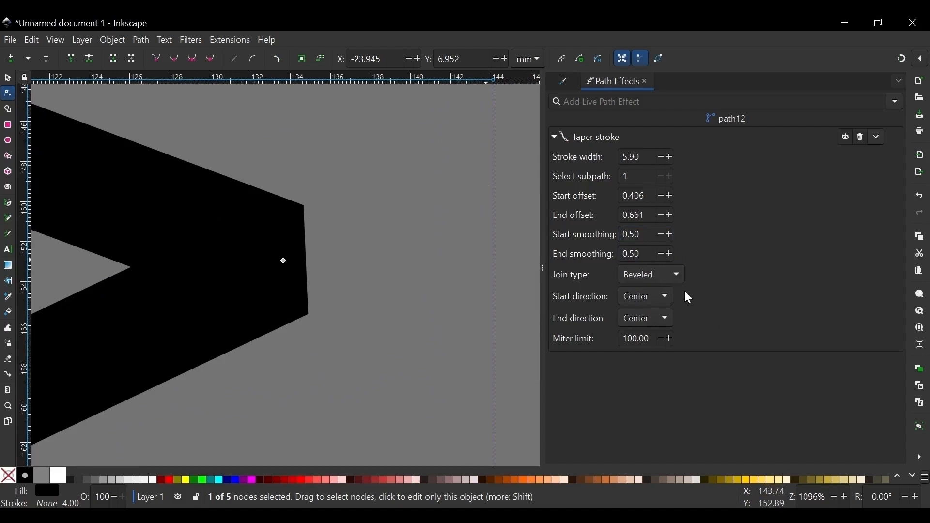
pyautogui.click(657, 278)
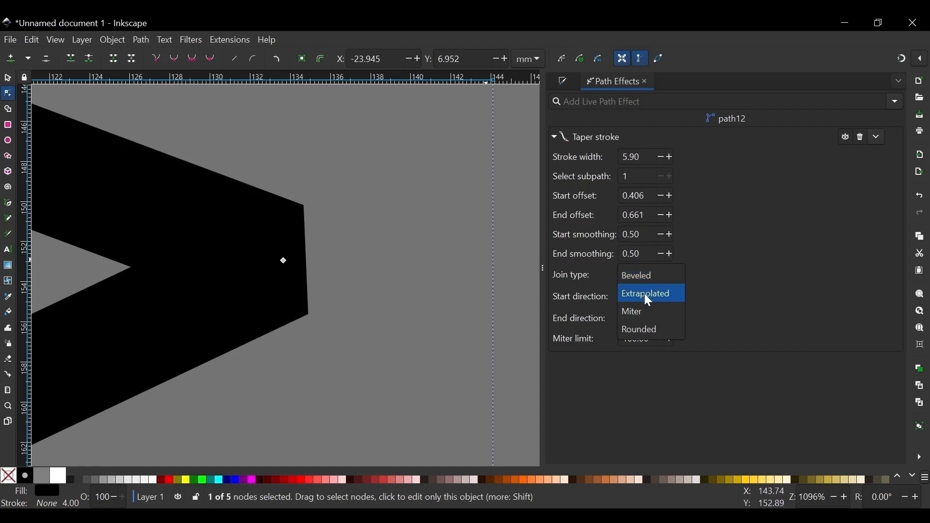
pyautogui.click(646, 295)
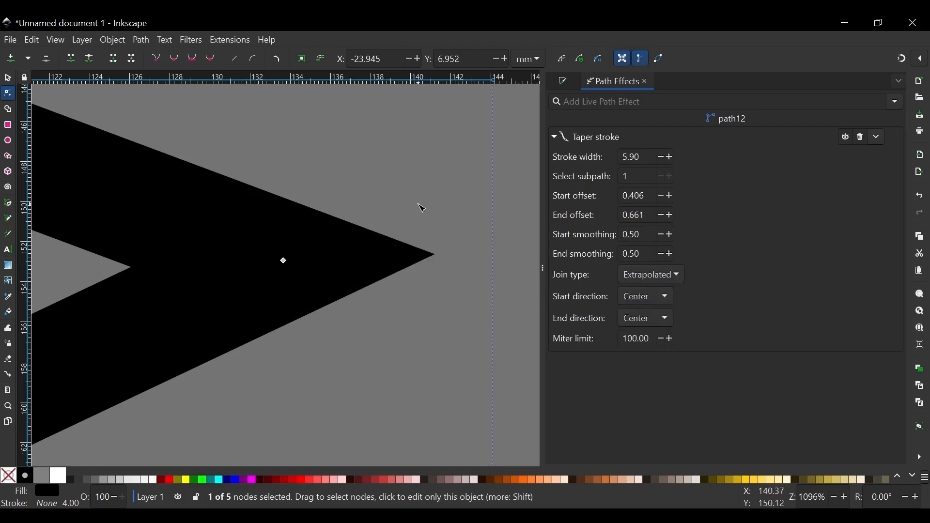
# Try the Miter and Rounded join types for the Taper stroke's corners.
pyautogui.click(657, 279)
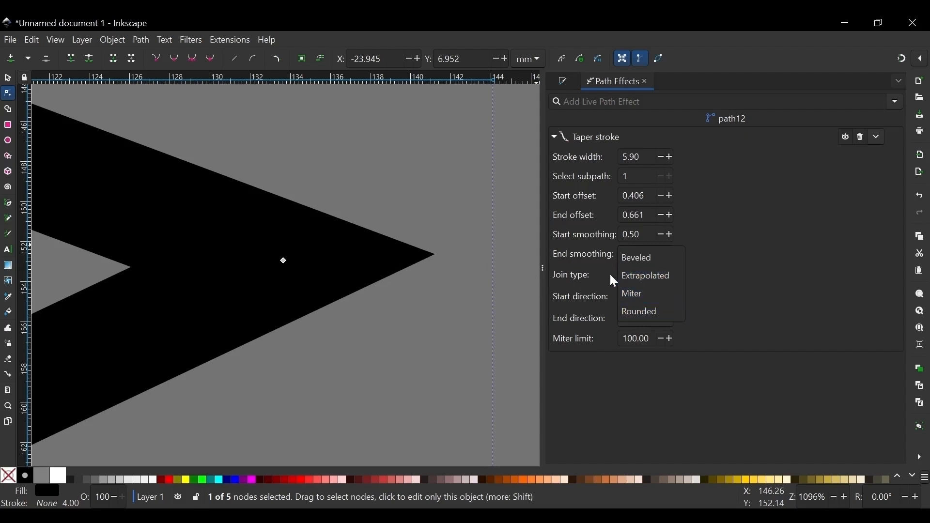
pyautogui.click(641, 292)
pyautogui.click(654, 276)
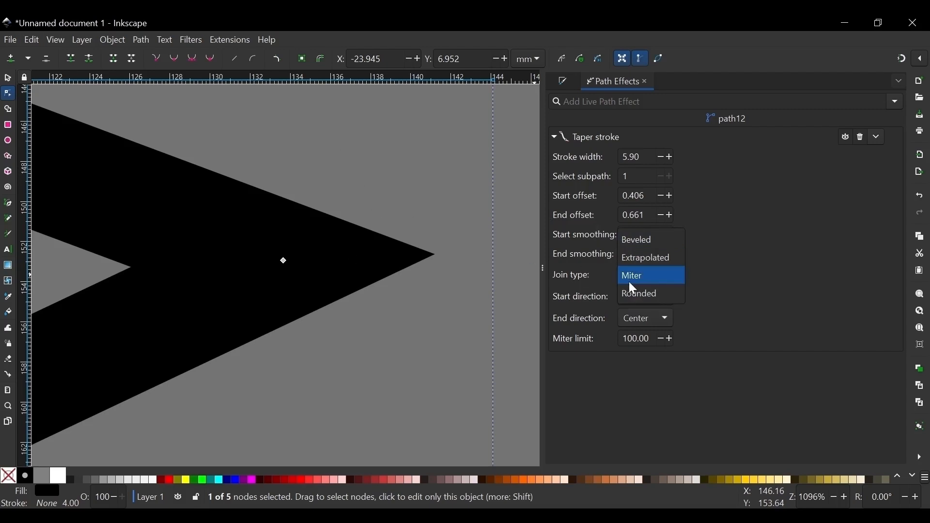
pyautogui.click(635, 293)
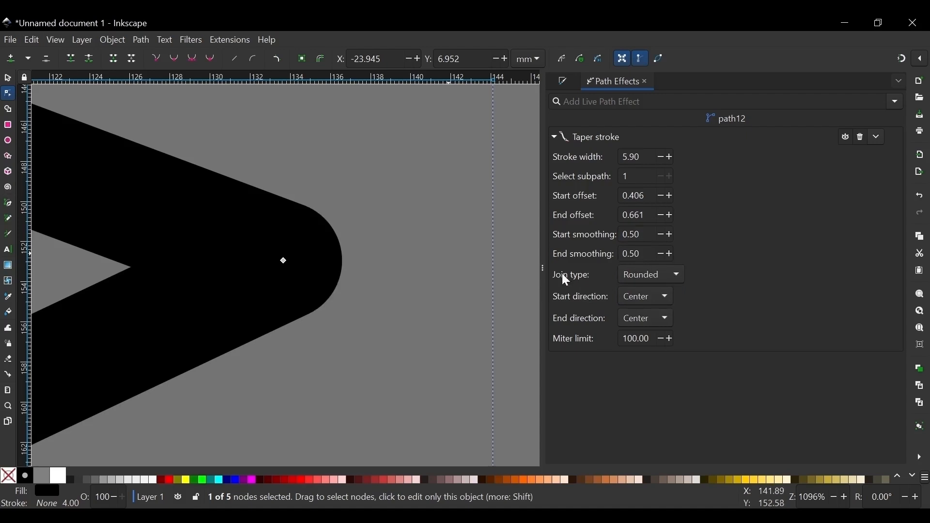
# Set the Taper stroke's join type to Miter and its miter limit to 0.
pyautogui.click(657, 278)
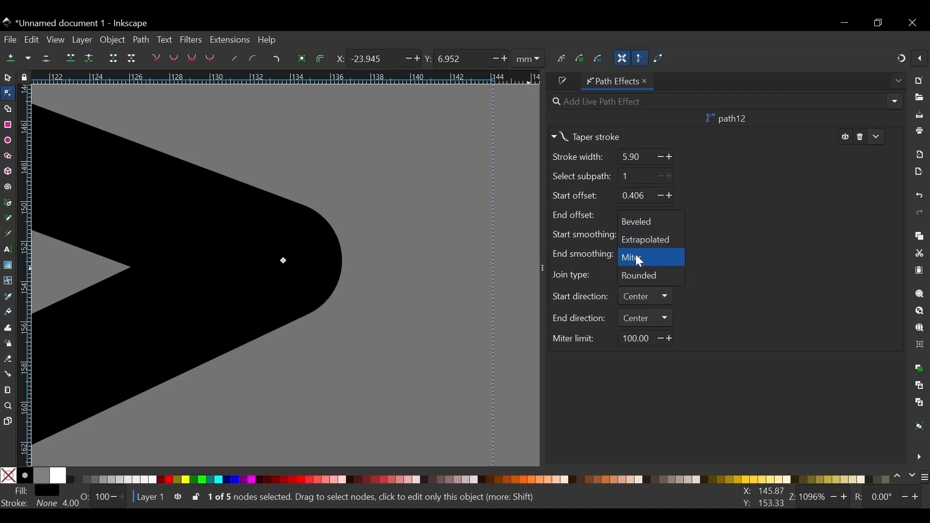
pyautogui.click(630, 257)
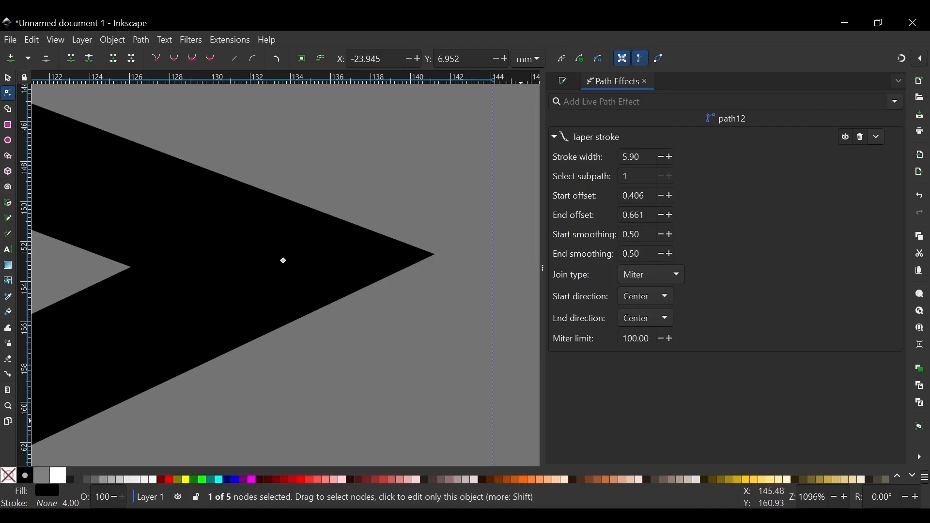
pyautogui.moveTo(624, 339); pyautogui.dragTo(638, 339)
pyautogui.write('0')
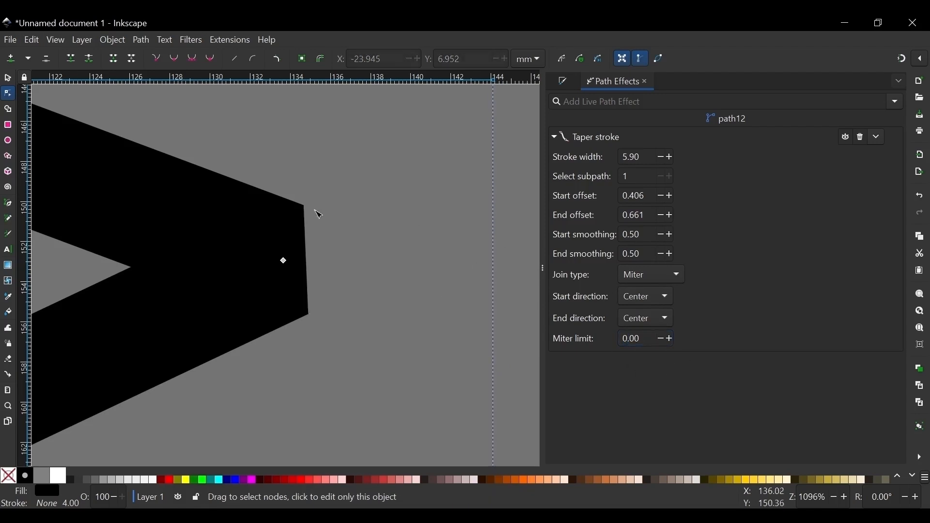
# Select the zigzag's lower corner node and raise the miter limit to 2.80.
pyautogui.moveTo(335, 183); pyautogui.dragTo(281, 300)
pyautogui.click(284, 260)
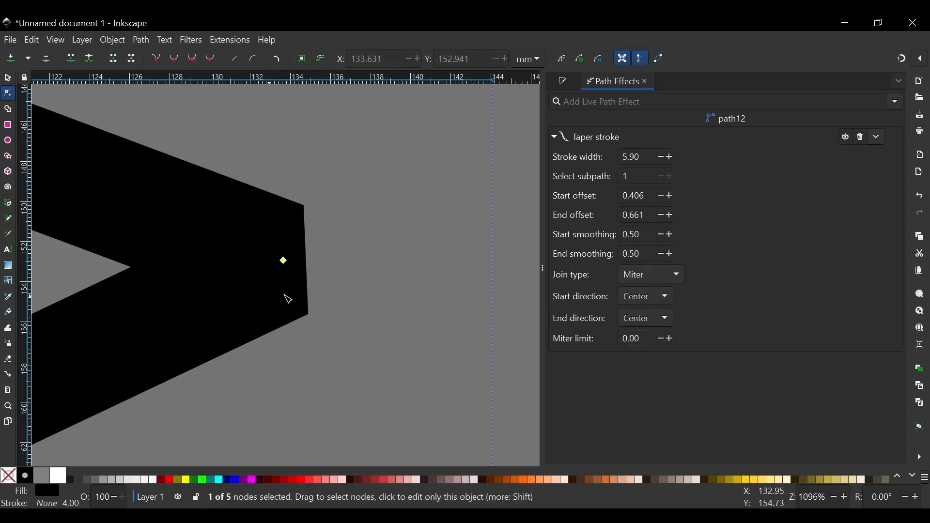
pyautogui.click(671, 338)
pyautogui.click(670, 337)
pyautogui.click(670, 338)
pyautogui.click(669, 337)
pyautogui.click(669, 336)
pyautogui.click(669, 337)
pyautogui.click(669, 337)
pyautogui.click(669, 336)
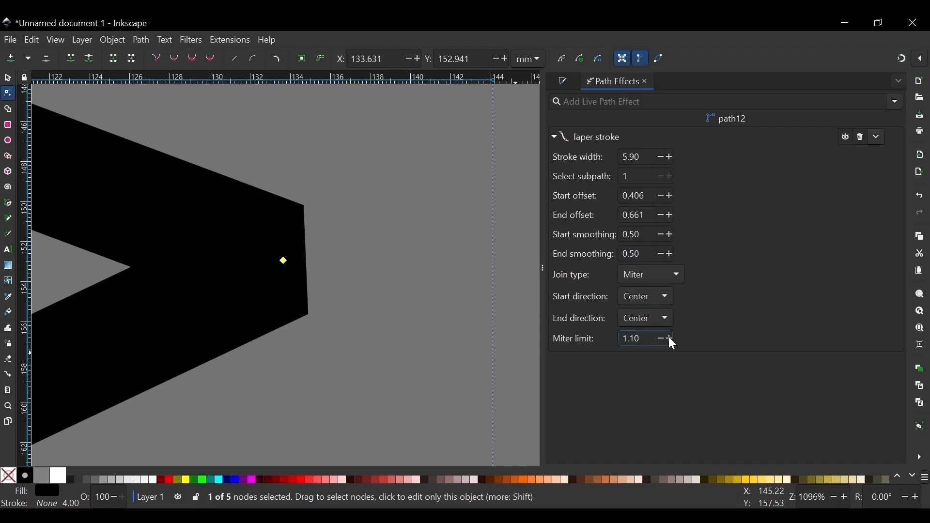
pyautogui.click(669, 337)
pyautogui.click(669, 337)
pyautogui.click(669, 337)
pyautogui.click(669, 337)
pyautogui.click(669, 337)
pyautogui.click(669, 337)
pyautogui.click(669, 338)
pyautogui.click(669, 338)
pyautogui.click(669, 337)
pyautogui.click(670, 337)
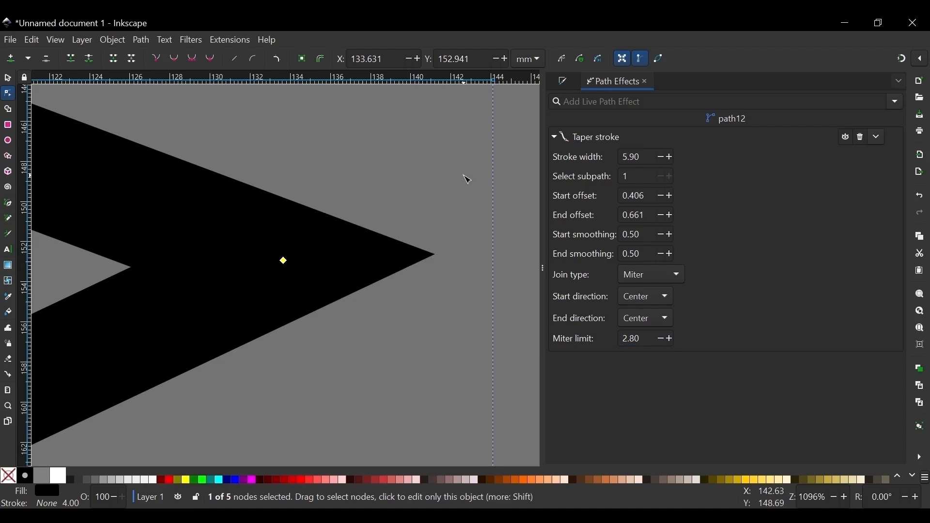
# Set the Taper stroke's end direction to Left.
pyautogui.scroll(-5, 468, 180)
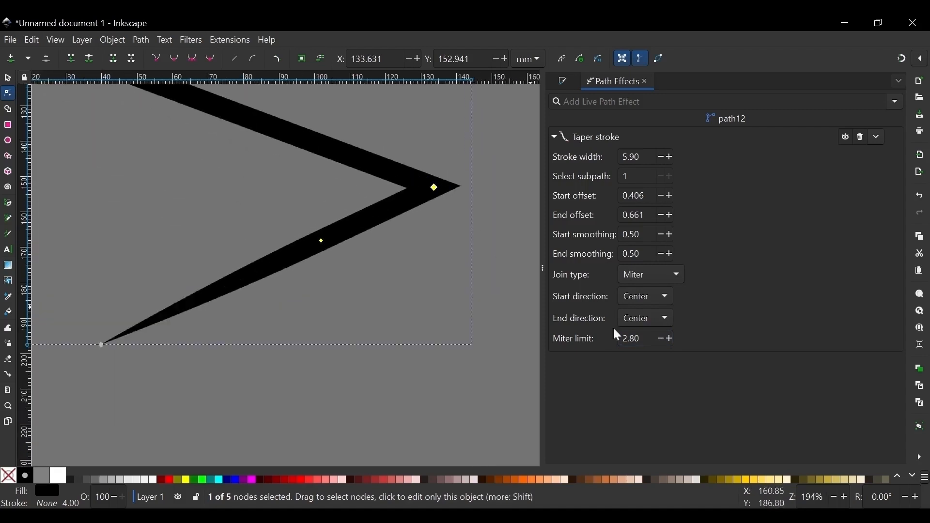
pyautogui.scroll(-1, 320, 316)
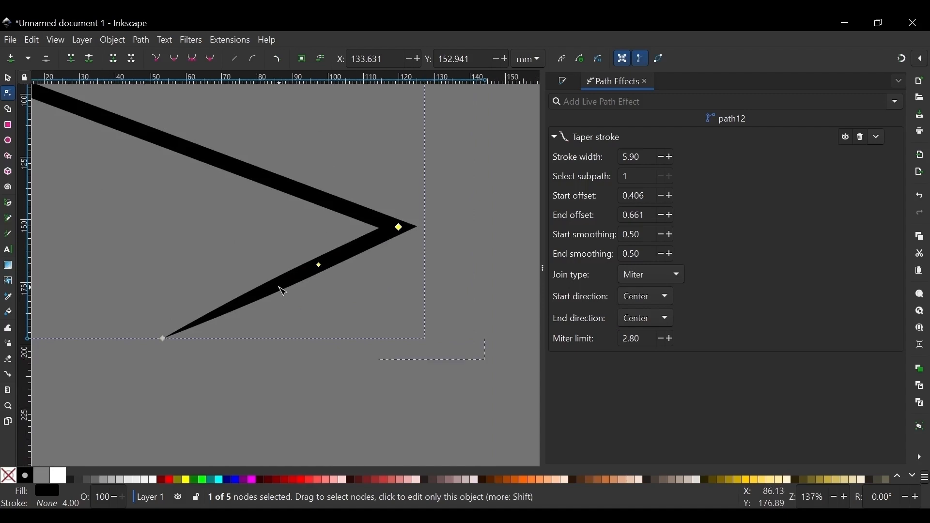
pyautogui.scroll(-1, 324, 324)
pyautogui.scroll(-1, 310, 318)
pyautogui.scroll(6, 264, 336)
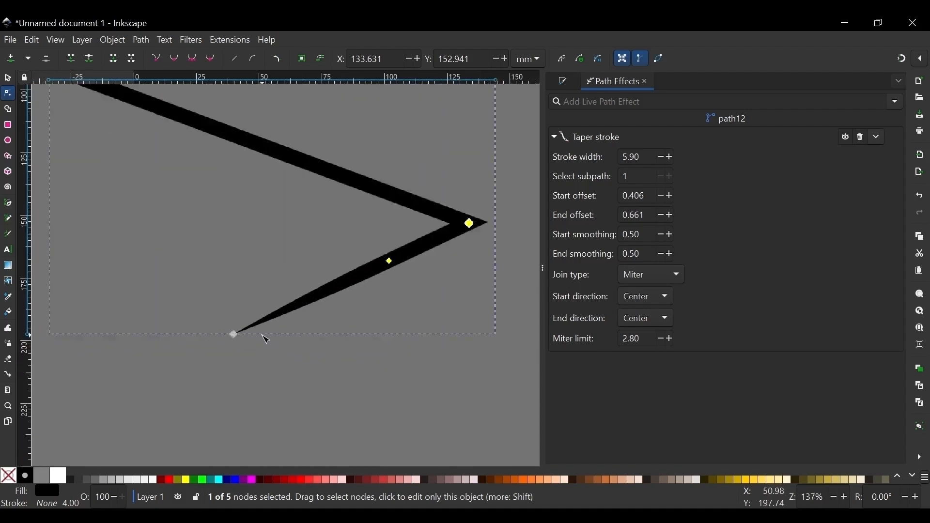
pyautogui.scroll(2, 244, 347)
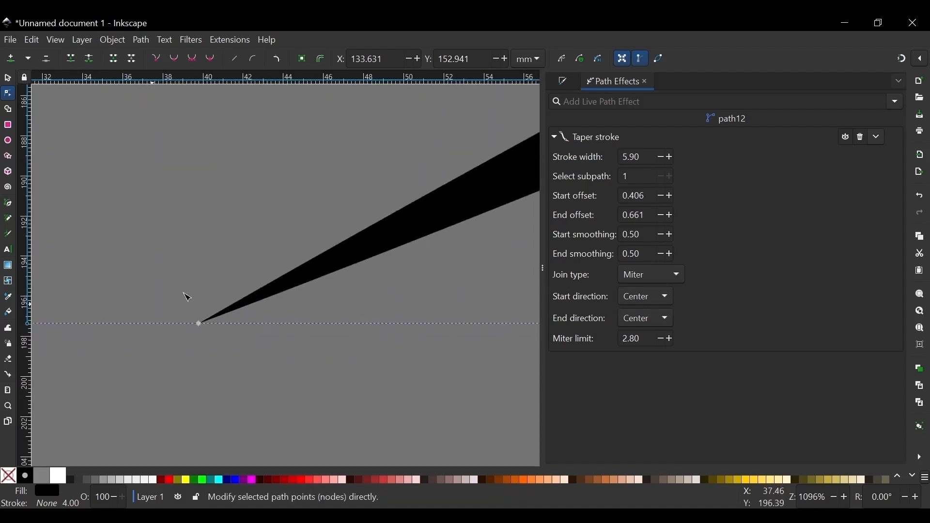
pyautogui.click(657, 318)
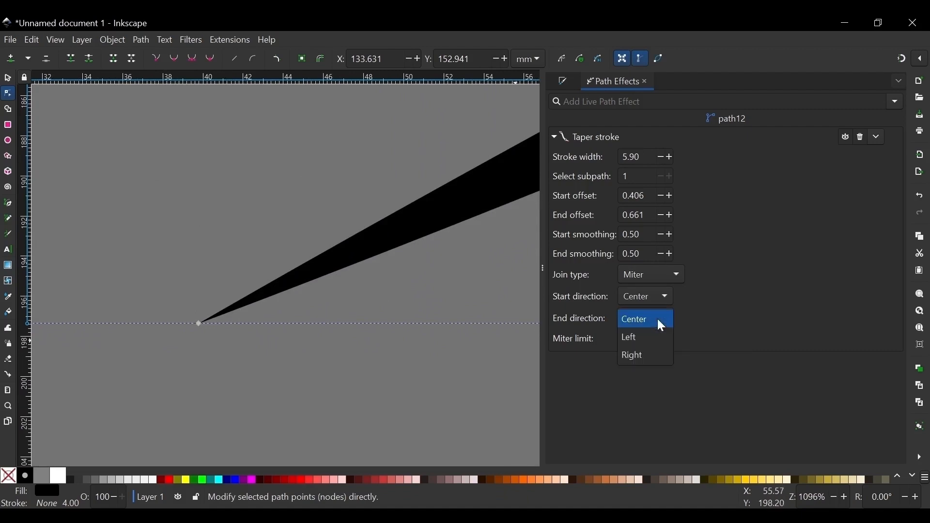
pyautogui.click(629, 338)
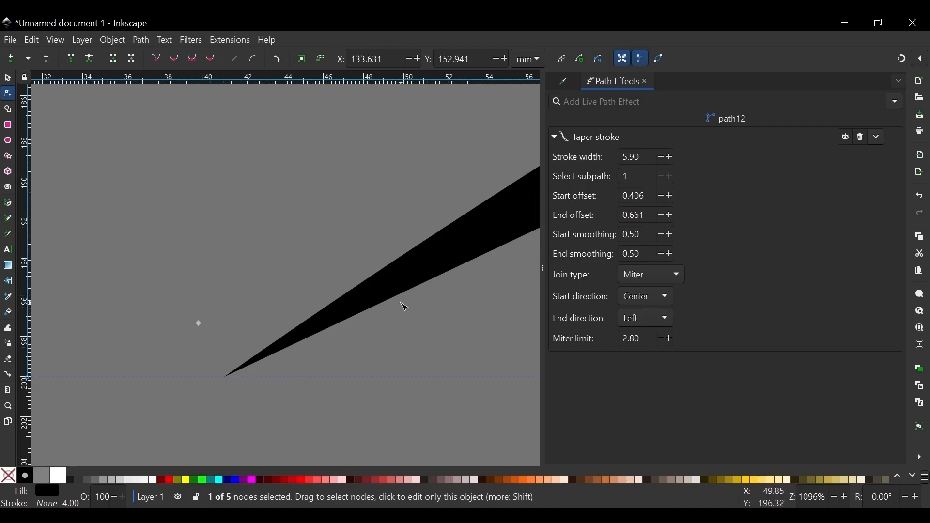
# Try the Right end direction on the Taper stroke and restore the direction to Center.
pyautogui.click(650, 318)
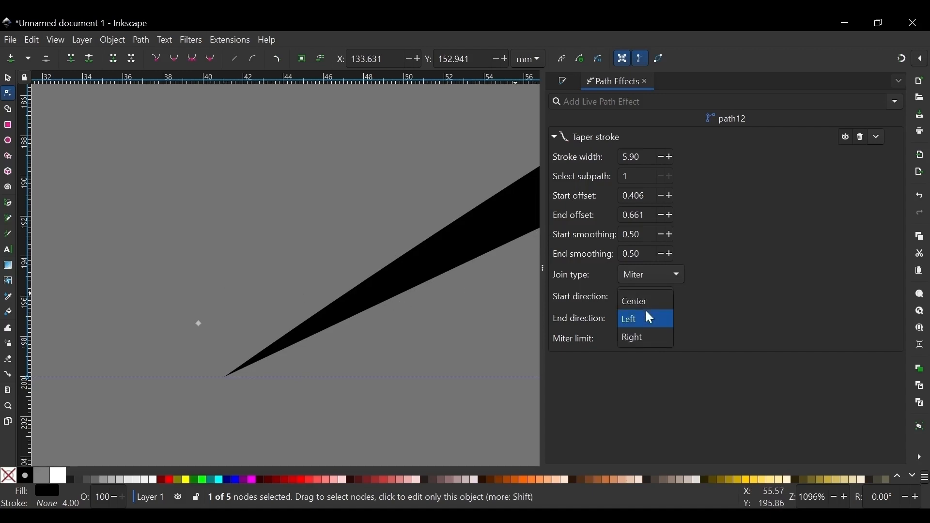
pyautogui.click(639, 339)
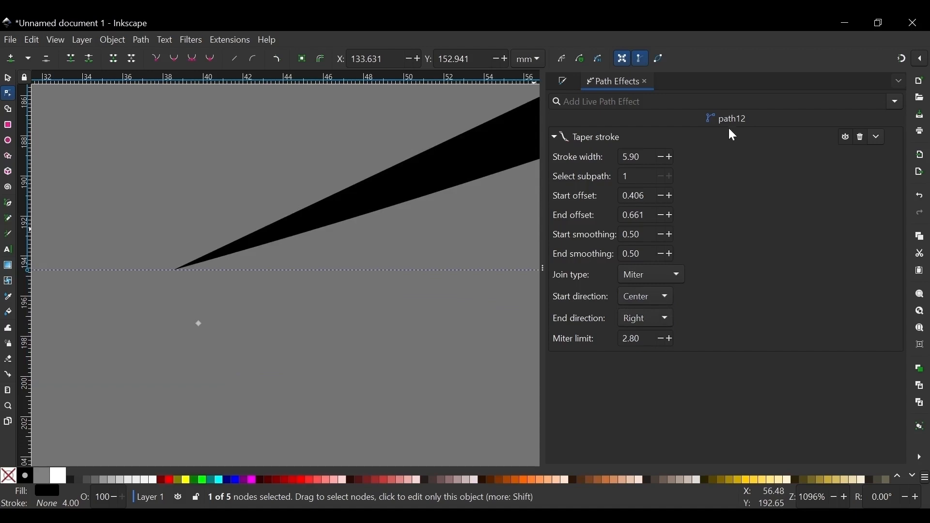
pyautogui.click(646, 316)
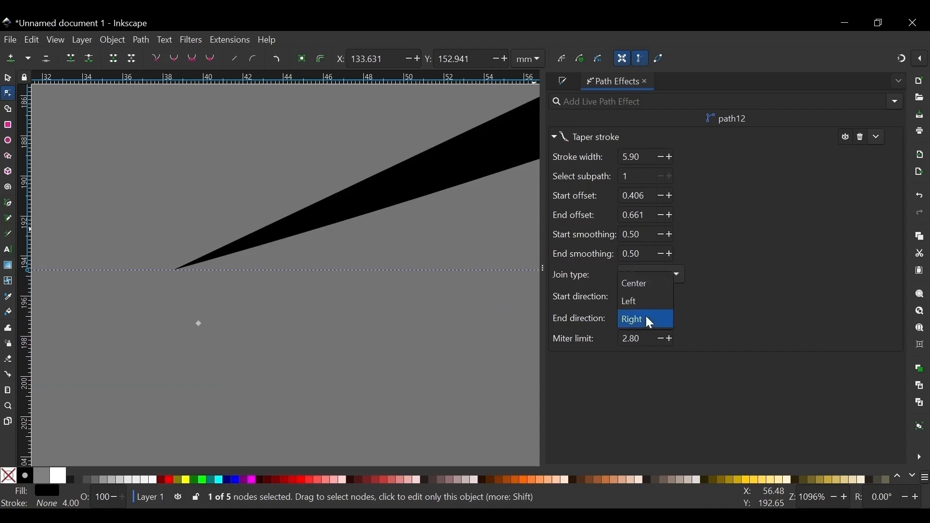
pyautogui.click(657, 282)
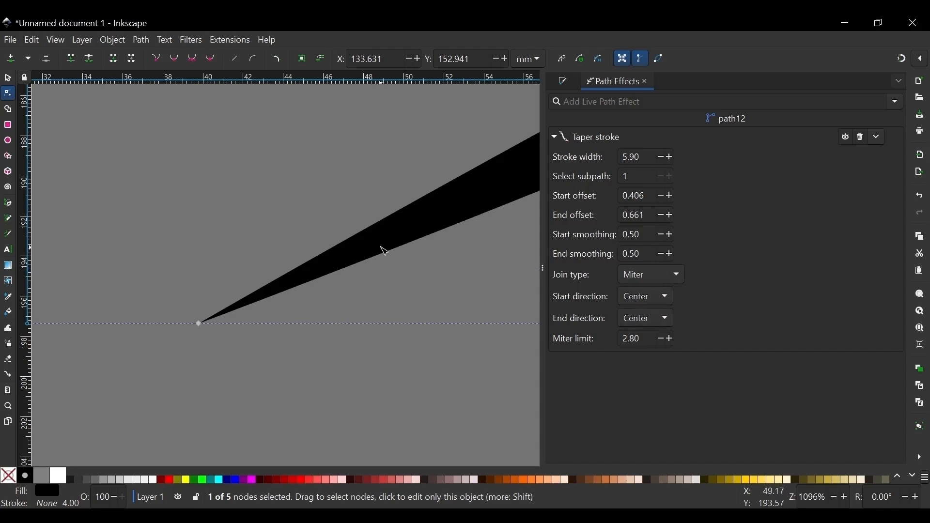
pyautogui.scroll(-9, 340, 291)
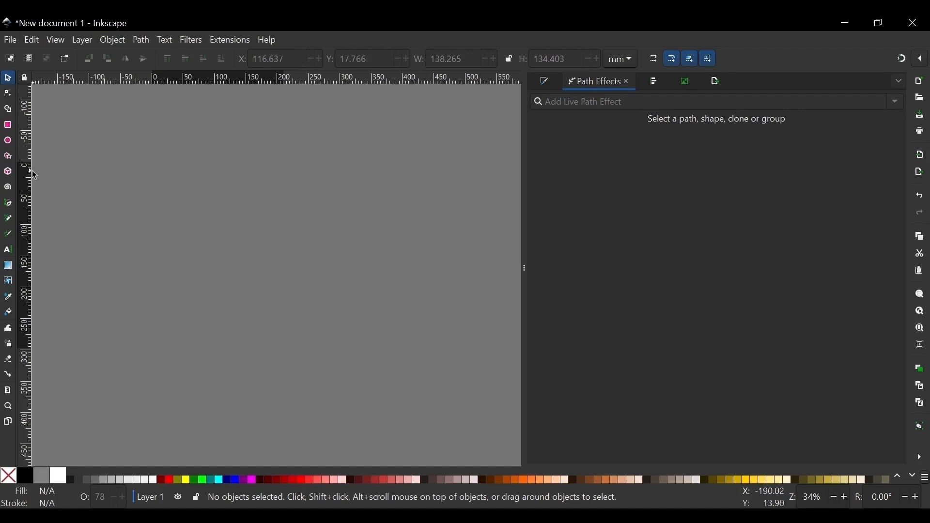
# Draw a red rectangle about 290 by 231 mm in the new document and move it to about X 35, Y -15 mm.
pyautogui.click(8, 125)
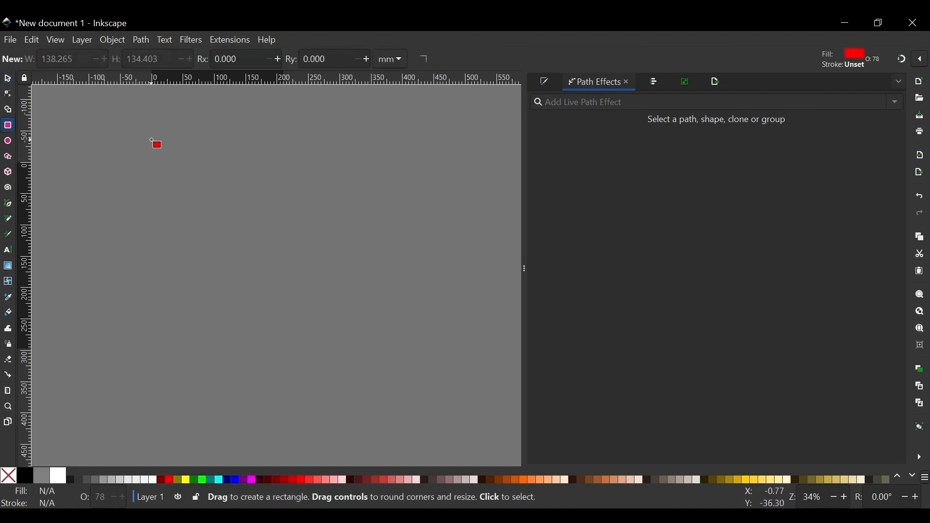
pyautogui.moveTo(151, 140); pyautogui.dragTo(334, 286)
pyautogui.click(8, 78)
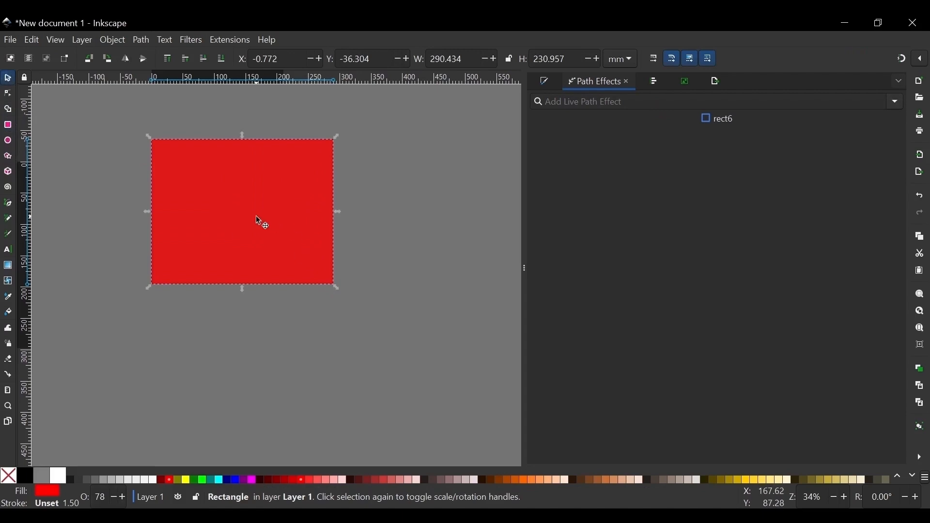
pyautogui.moveTo(256, 216); pyautogui.dragTo(280, 222)
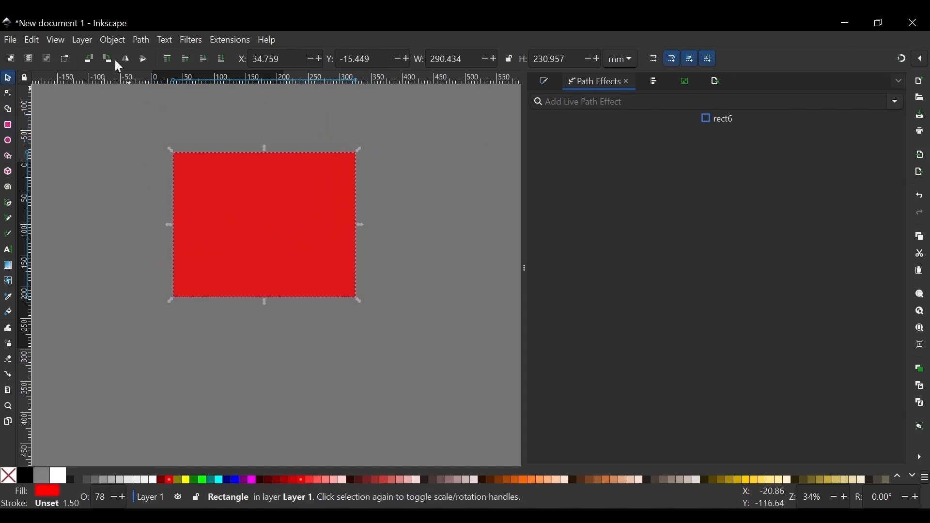
# Convert the red rectangle to a path and apply the Bend live path effect to it.
pyautogui.click(141, 40)
pyautogui.click(171, 57)
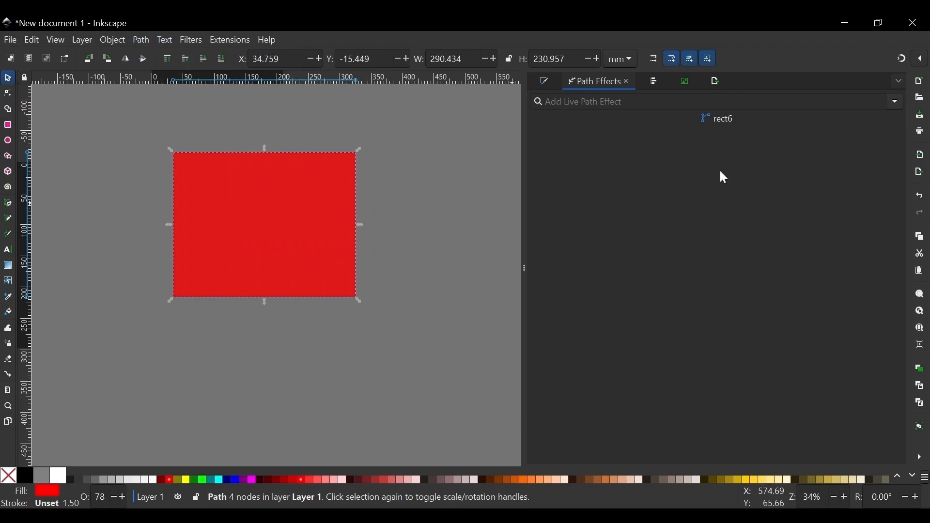
pyautogui.click(899, 101)
pyautogui.click(619, 181)
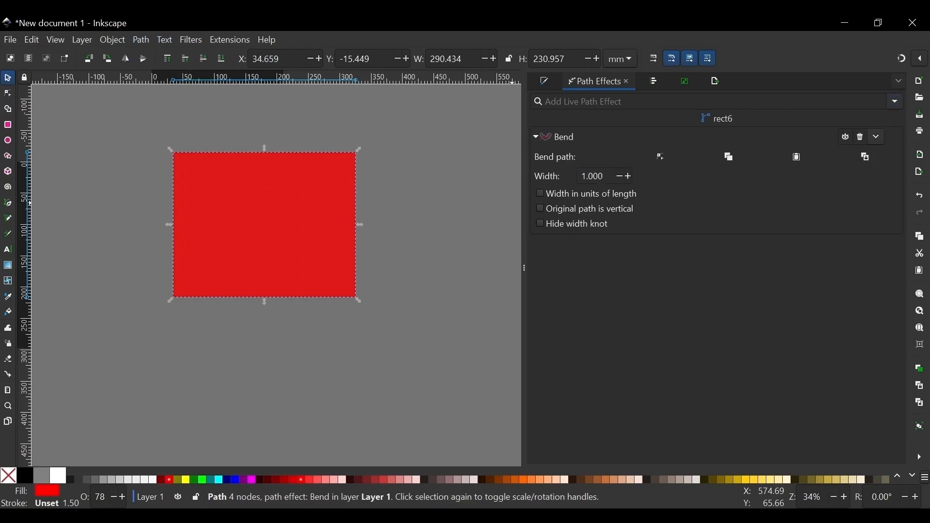
# Edit the bend path on the canvas and pull its middle downward to curve the rectangle.
pyautogui.press('n')
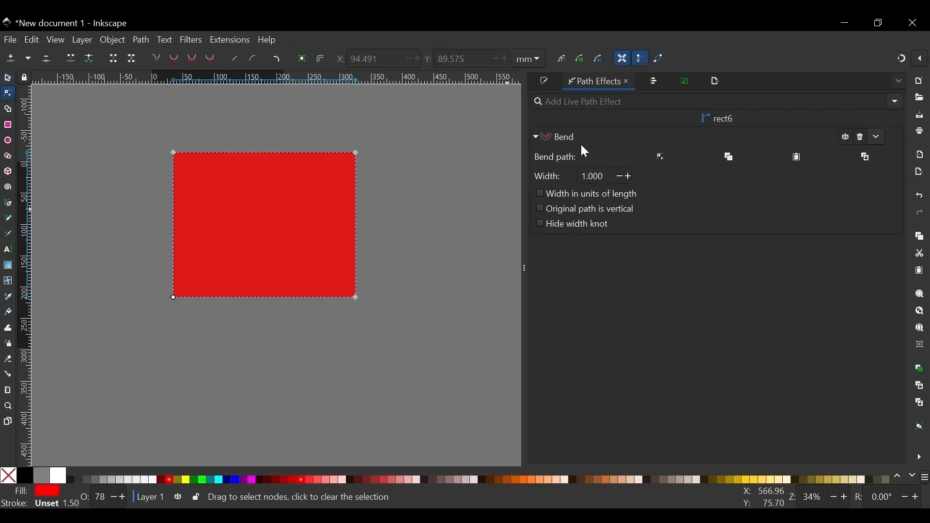
pyautogui.click(662, 155)
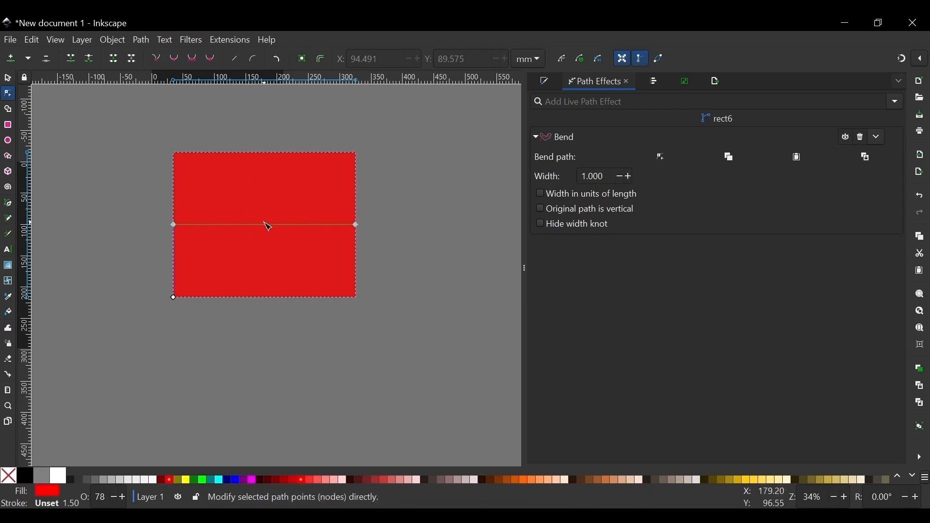
pyautogui.moveTo(268, 230); pyautogui.dragTo(268, 266)
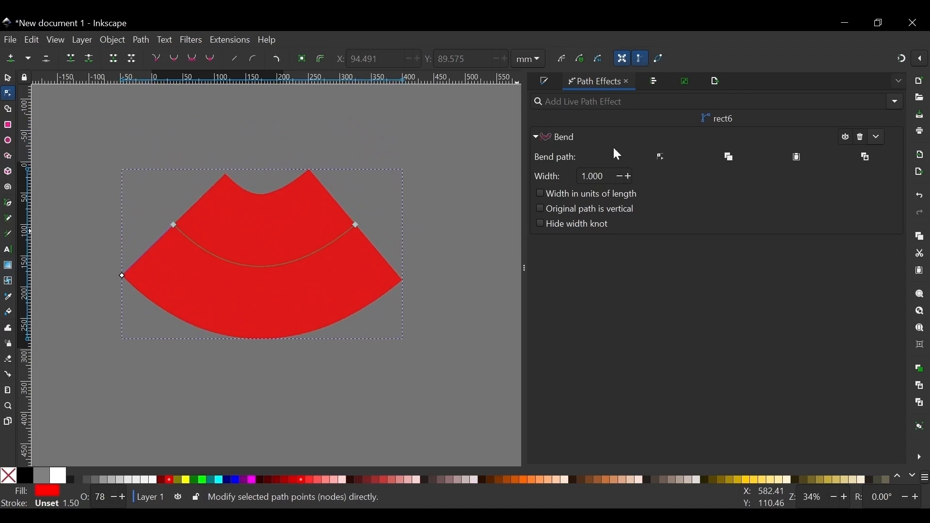
# Increase the Bend effect's width to 1.29.
pyautogui.click(627, 176)
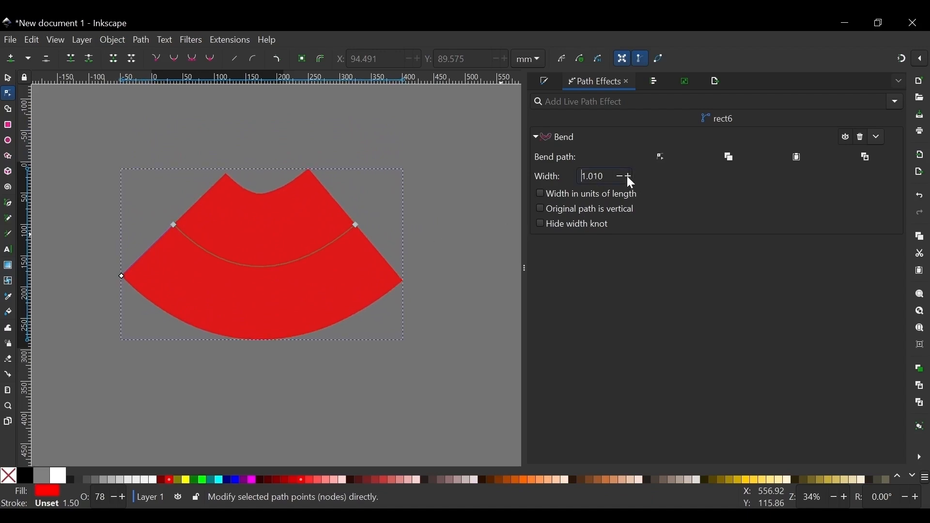
pyautogui.click(627, 176)
pyautogui.click(628, 177)
pyautogui.click(627, 176)
pyautogui.click(627, 176)
pyautogui.click(628, 176)
pyautogui.click(627, 177)
pyautogui.click(628, 176)
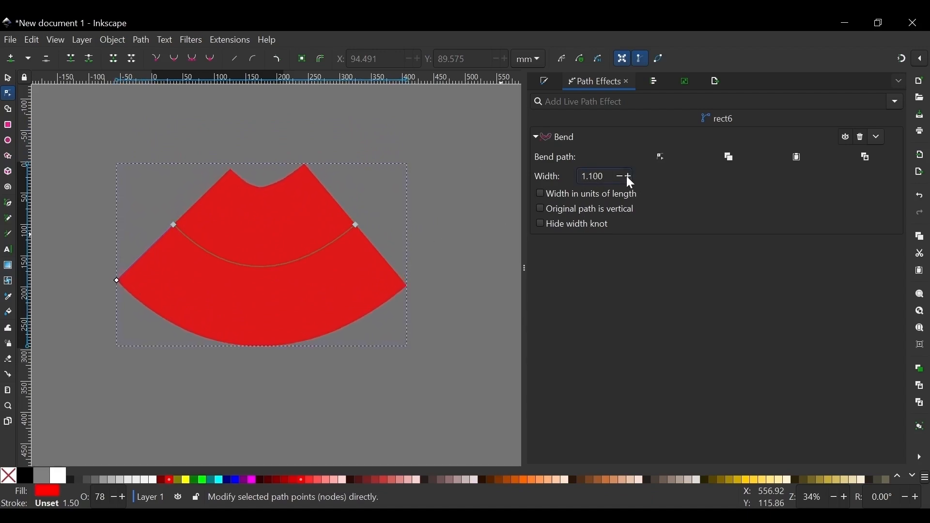
pyautogui.click(628, 176)
pyautogui.click(627, 176)
pyautogui.click(627, 176)
pyautogui.click(628, 176)
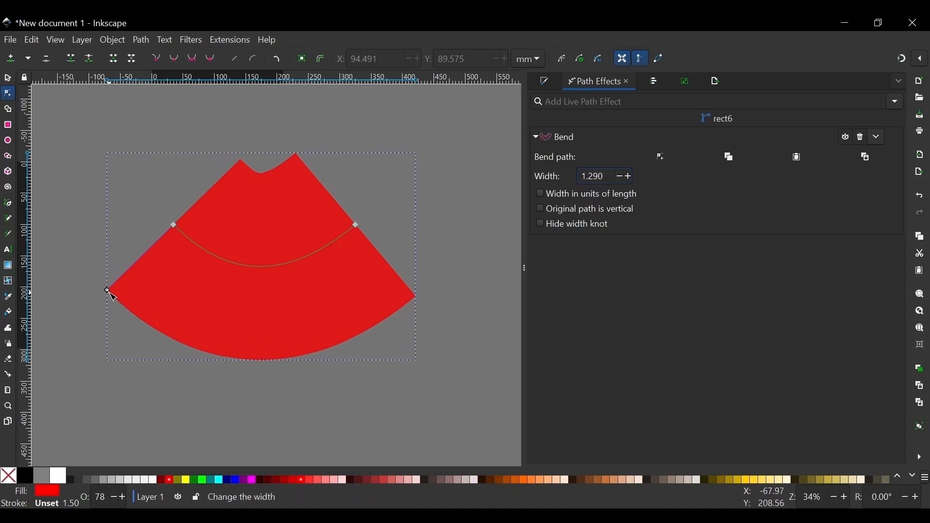
# Narrow the bent shape with its width knot to a width of 0.188, and try the Width in units of length option.
pyautogui.moveTo(108, 291); pyautogui.dragTo(163, 235)
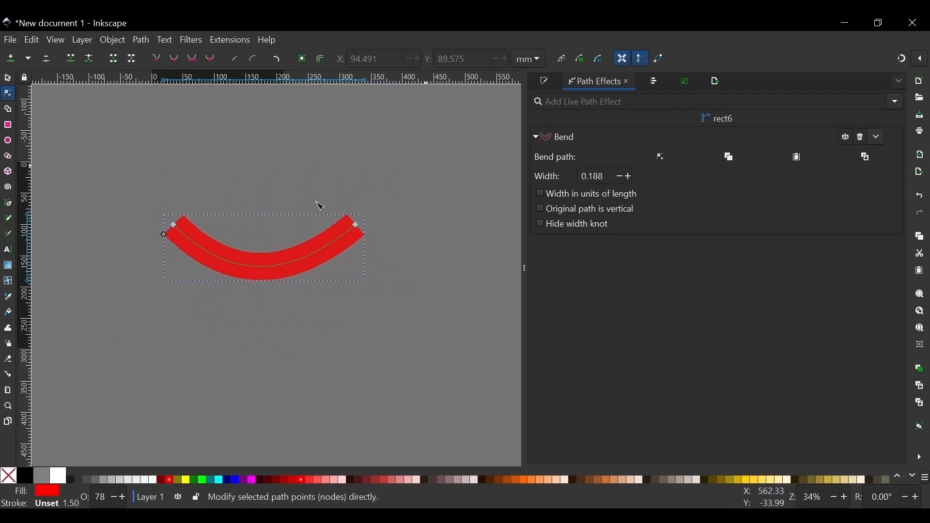
pyautogui.click(542, 194)
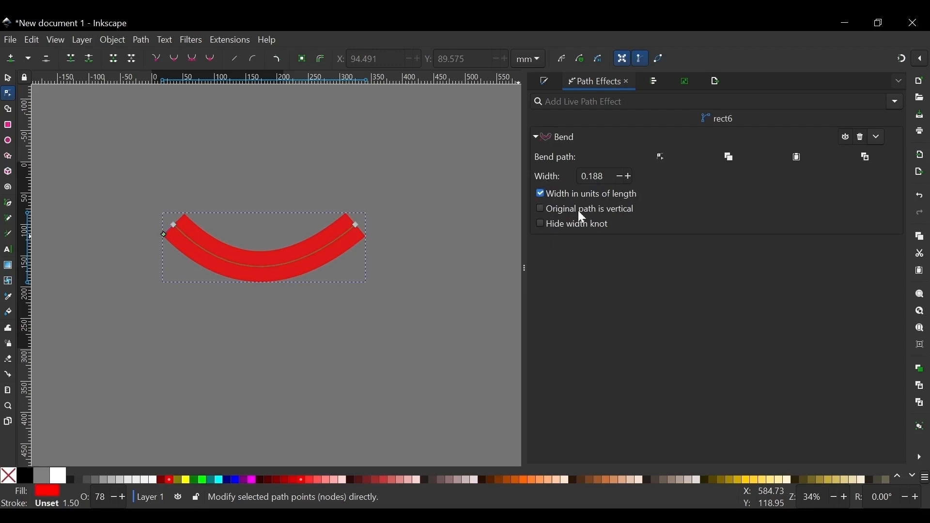
pyautogui.click(542, 194)
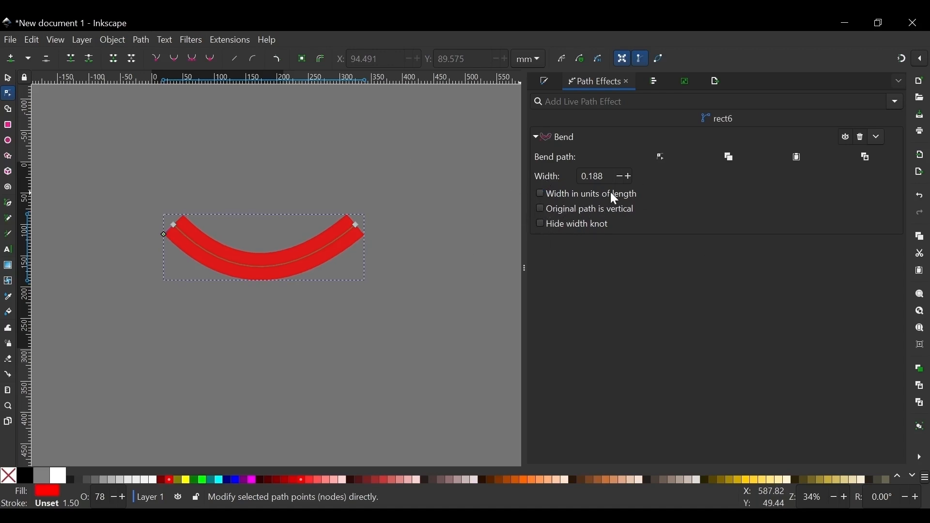
# Enable Original path is vertical for the Bend, widen the shape with its width knot, and set the width to 1.
pyautogui.click(541, 210)
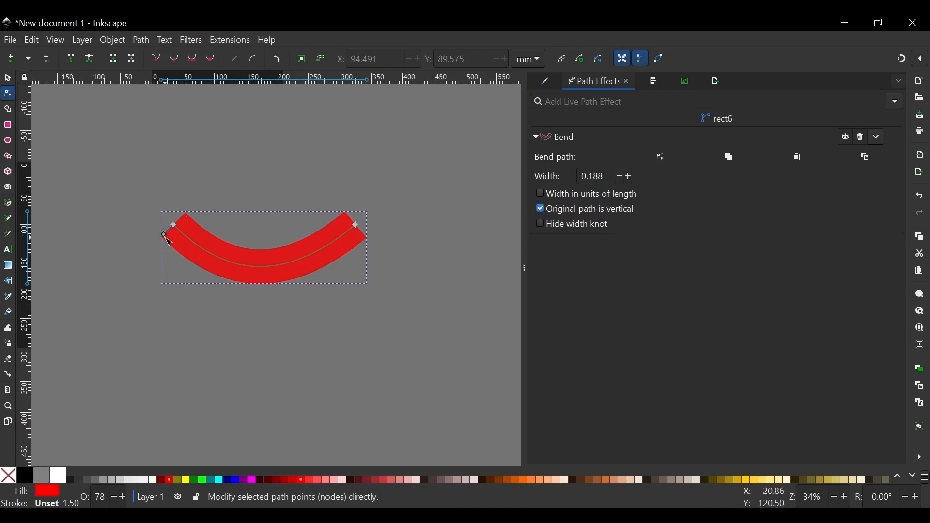
pyautogui.moveTo(166, 235); pyautogui.dragTo(134, 280)
pyautogui.doubleClick(604, 176)
pyautogui.write('1')
pyautogui.press('Return')
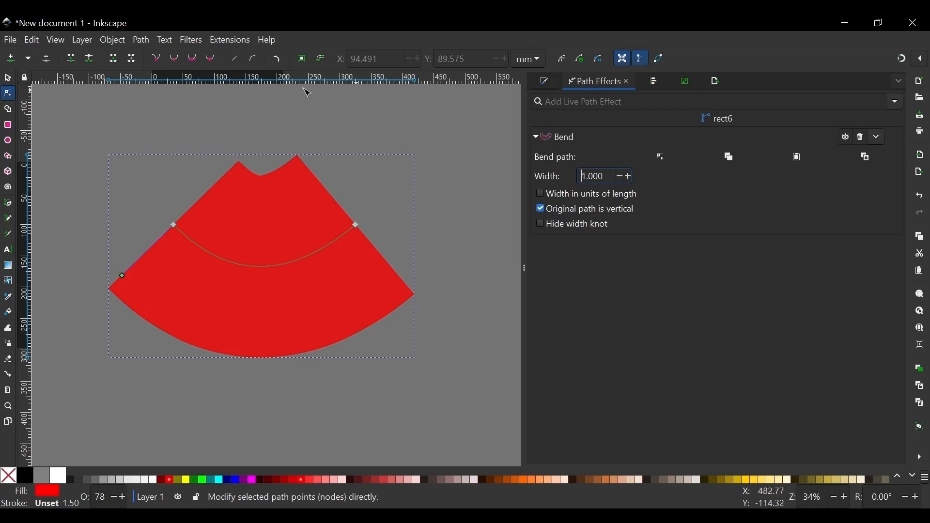
# Remove the Bend effect from the red rectangle and convert the rectangle to a path again.
pyautogui.click(860, 133)
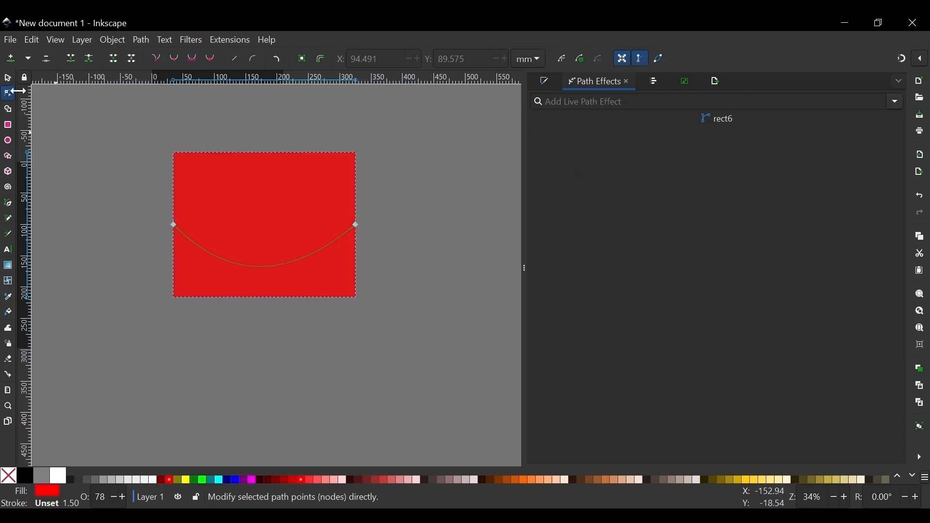
pyautogui.click(7, 78)
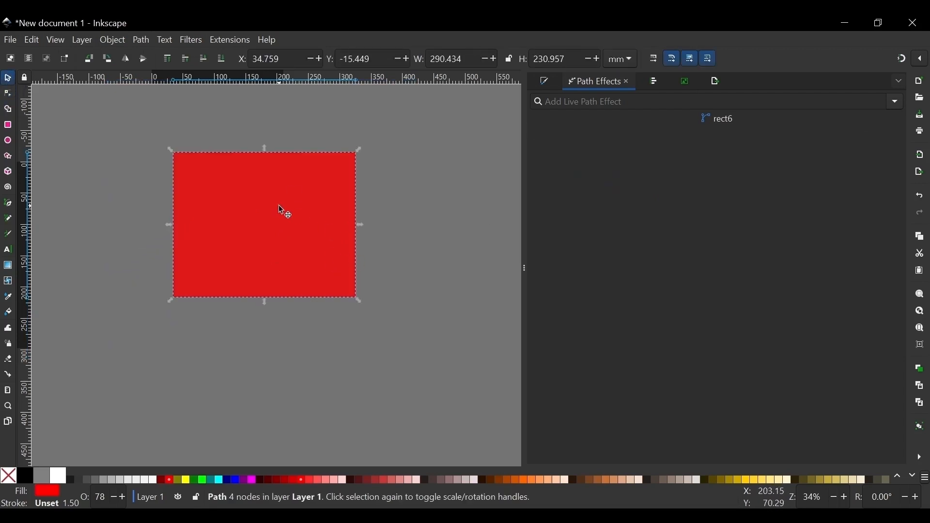
pyautogui.click(141, 40)
pyautogui.click(153, 57)
# Reapply the Bend live path effect to the red rectangle with Original path is vertical enabled.
pyautogui.click(9, 94)
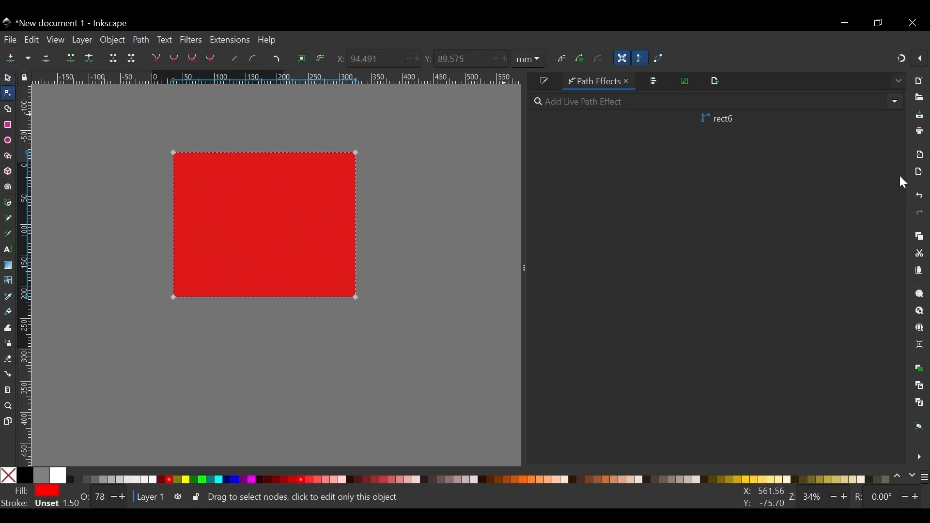
pyautogui.click(894, 102)
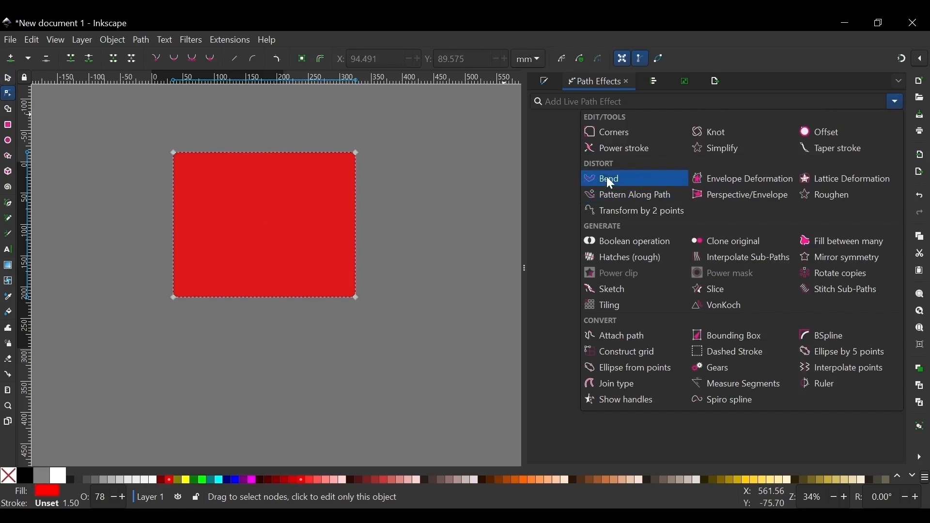
pyautogui.click(607, 177)
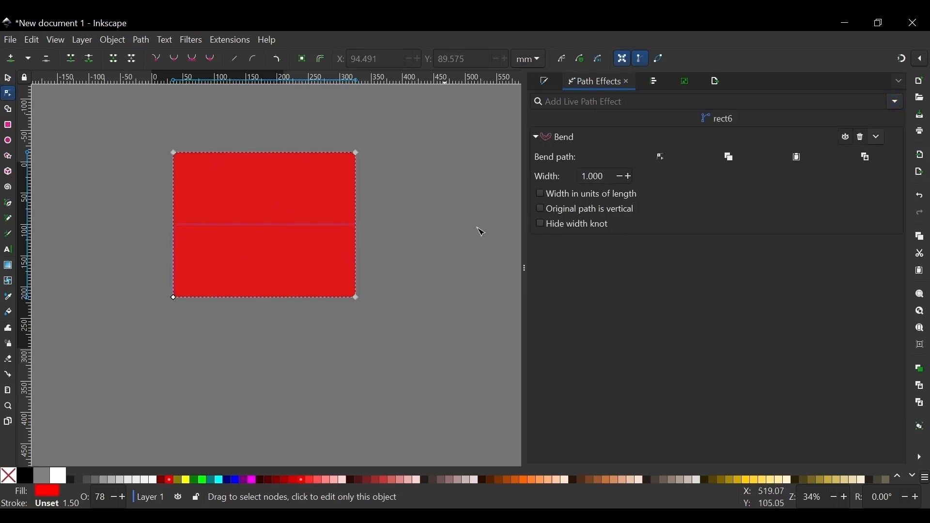
pyautogui.click(540, 209)
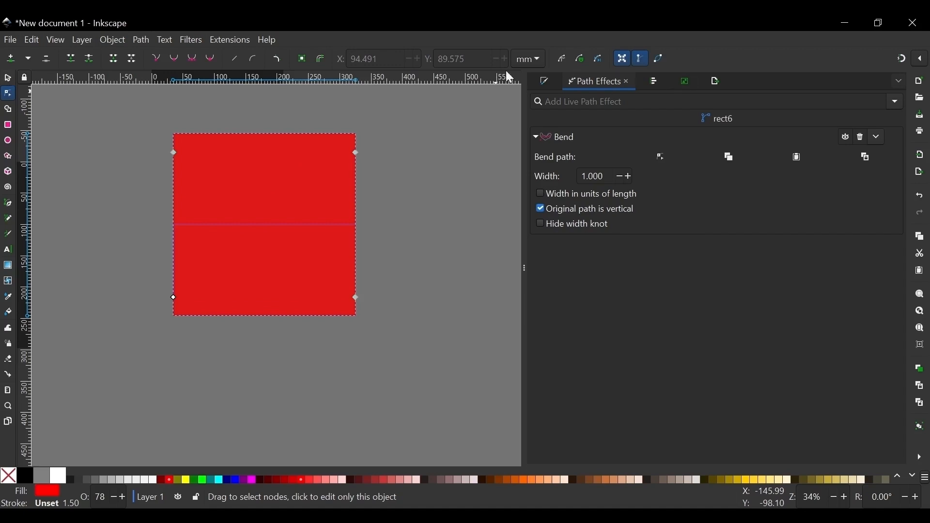
pyautogui.hotkey('ctrl', 'shift', 'f')
pyautogui.click(9, 78)
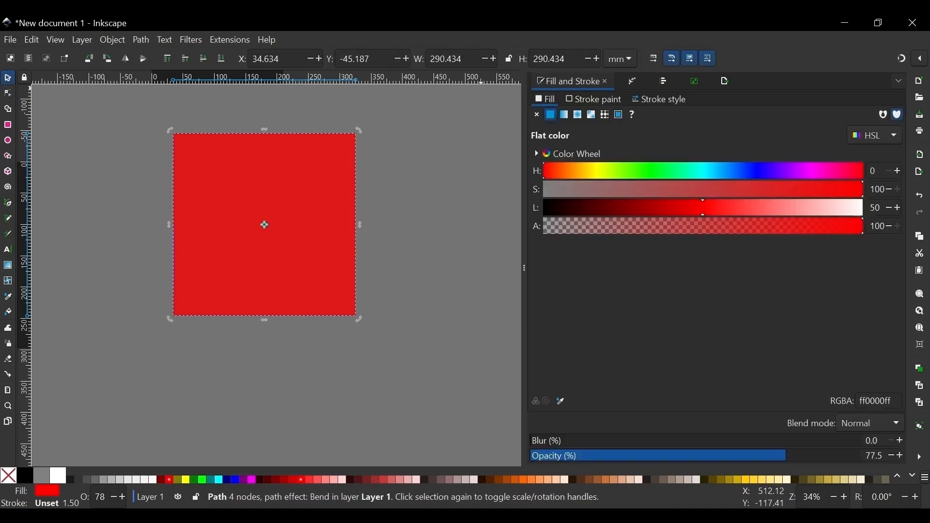
pyautogui.click(8, 93)
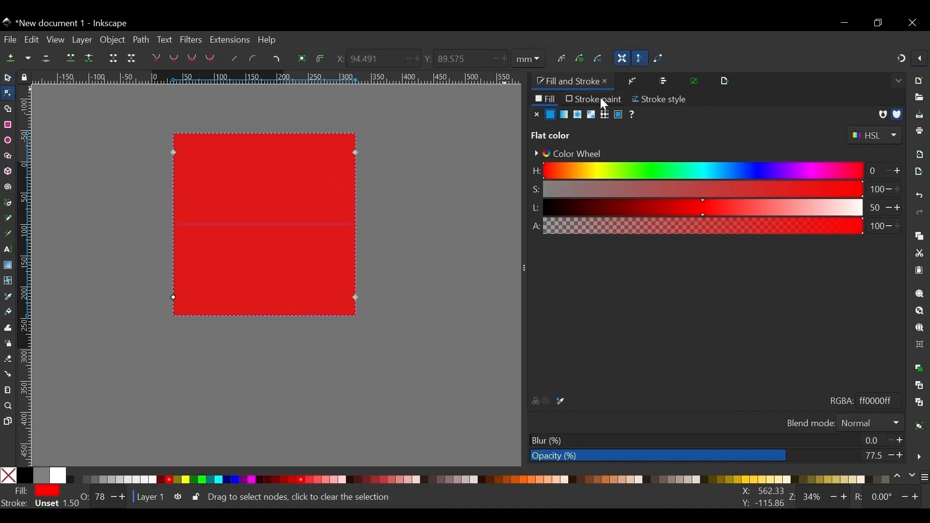
pyautogui.click(635, 81)
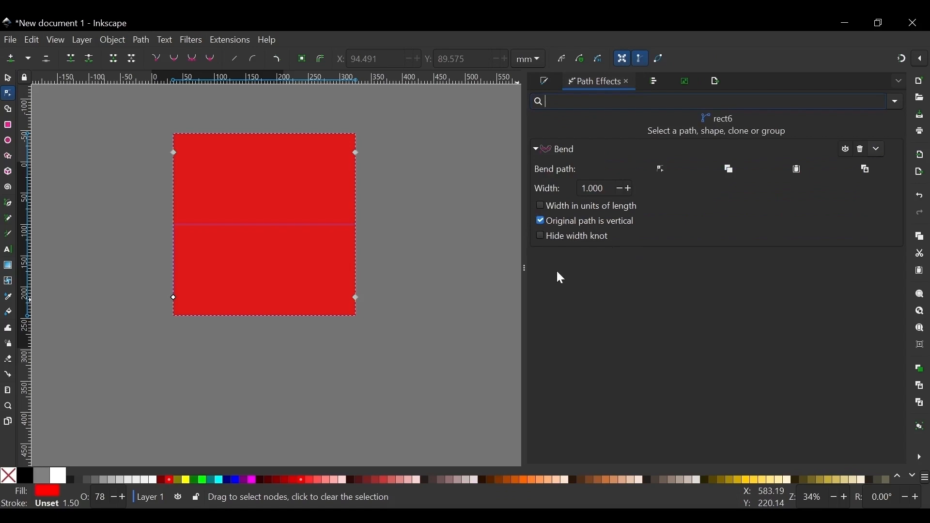
# Try hiding the Bend's width knot, show it again, and increase the width to 1.09.
pyautogui.click(540, 236)
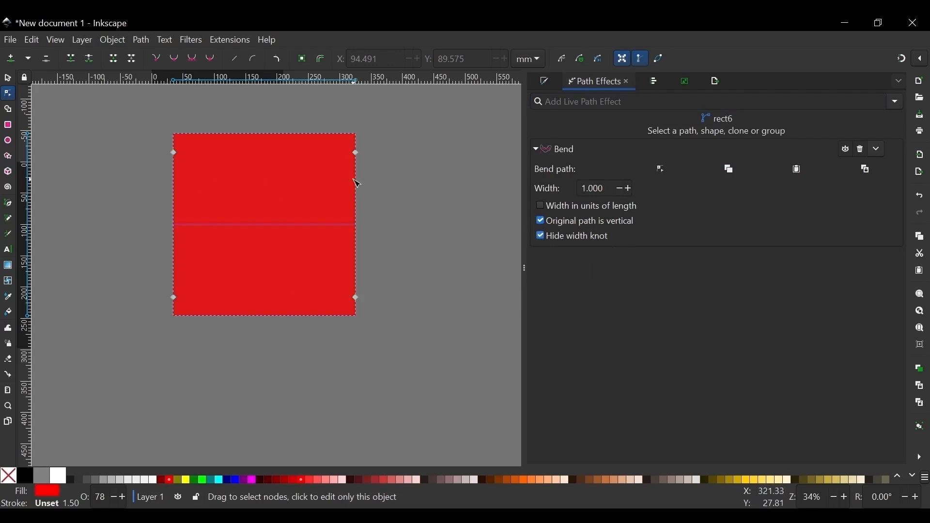
pyautogui.click(630, 188)
pyautogui.click(629, 189)
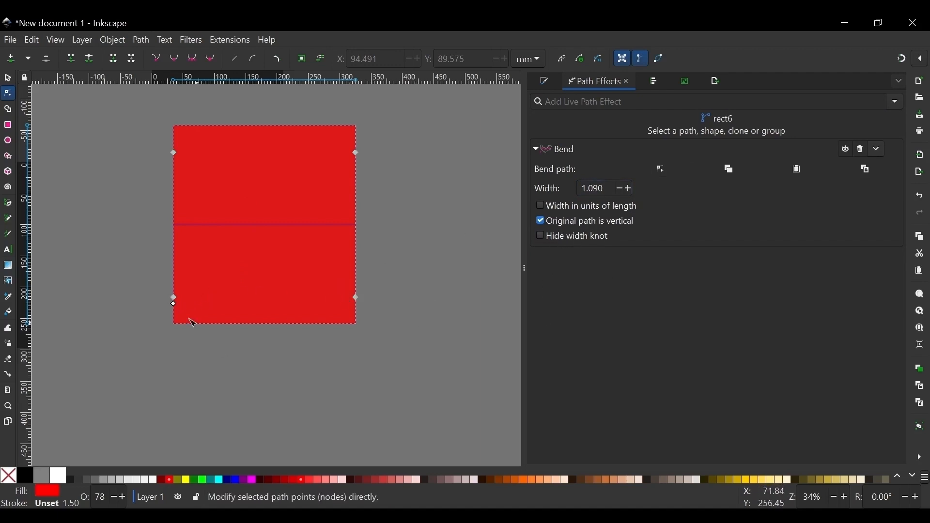
# Narrow the shape to a width of 0.298 with its width knot and pull the middle of the bend path downward.
pyautogui.moveTo(174, 304); pyautogui.dragTo(175, 247)
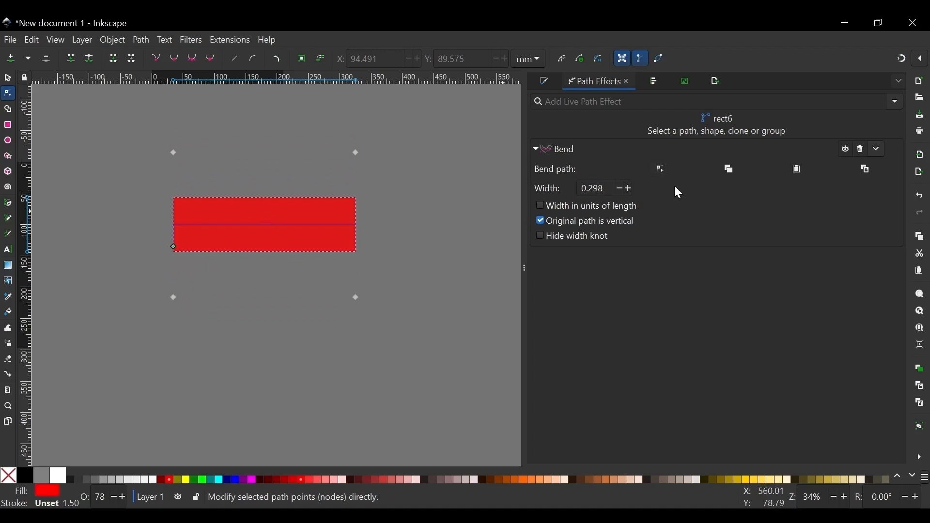
pyautogui.click(661, 168)
pyautogui.moveTo(262, 225); pyautogui.dragTo(267, 269)
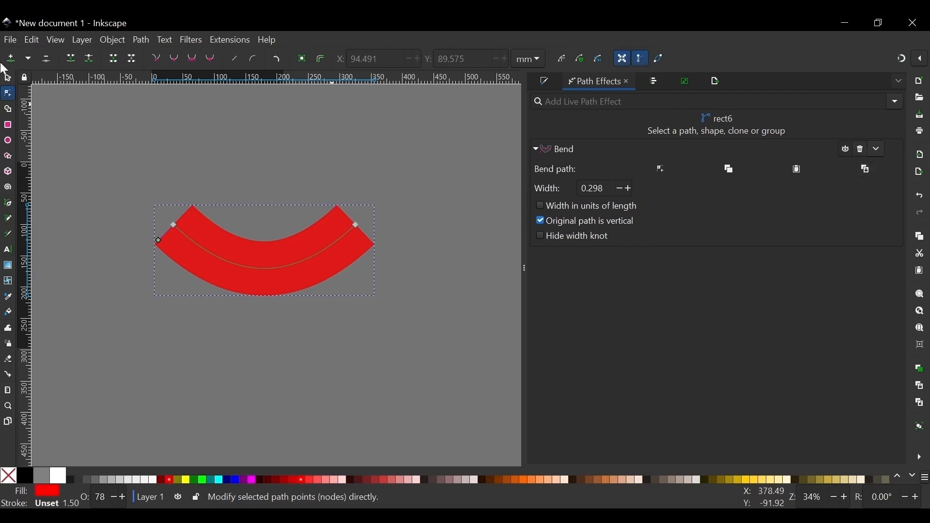
# Remove the Bend effect from the red rectangle and deselect the rectangle.
pyautogui.click(859, 149)
pyautogui.click(7, 78)
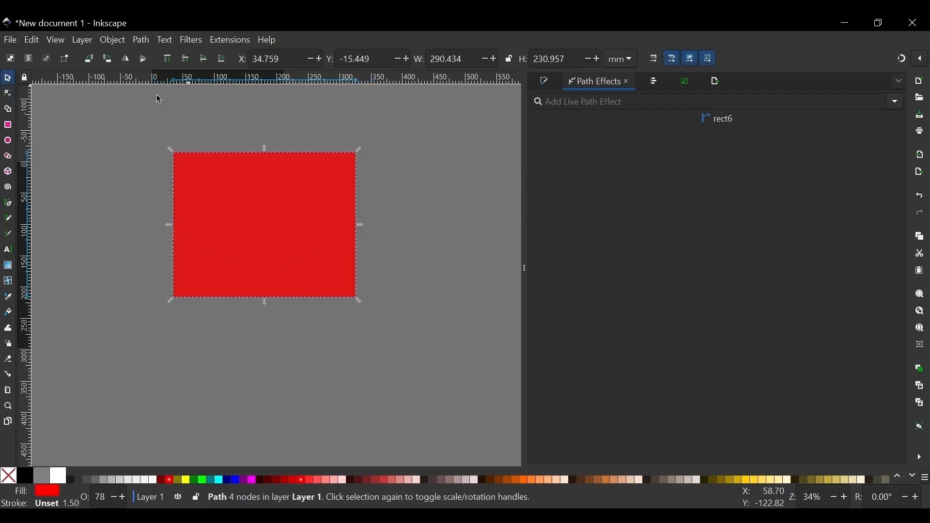
pyautogui.click(8, 94)
pyautogui.click(8, 78)
pyautogui.press('Escape')
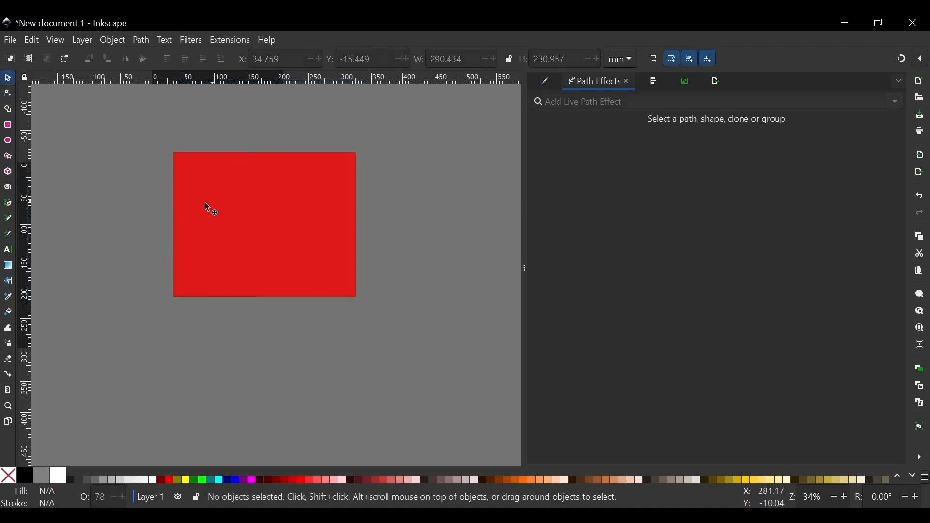
# Draw a wavy four-point BSpline curve about 641 by 76 mm below the red rectangle, with no fill and a black stroke.
pyautogui.press('b')
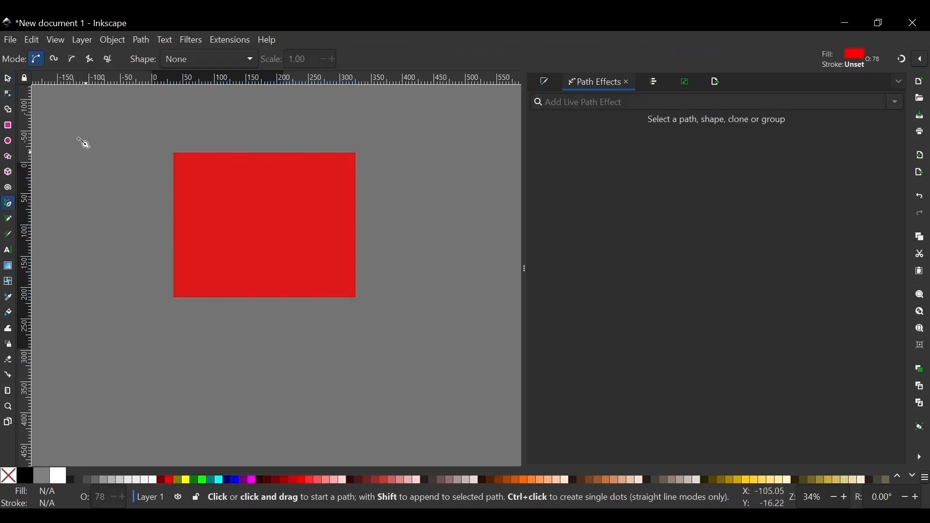
pyautogui.click(74, 60)
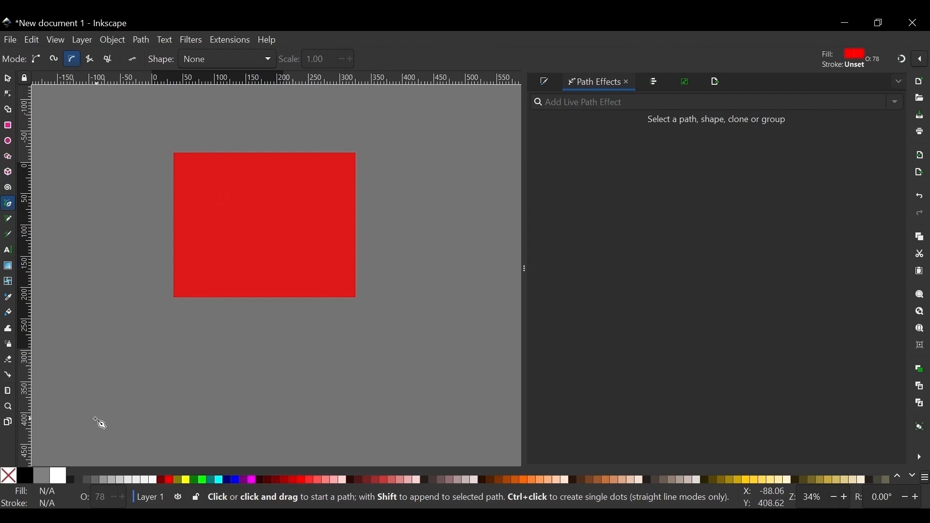
pyautogui.click(65, 394)
pyautogui.click(162, 319)
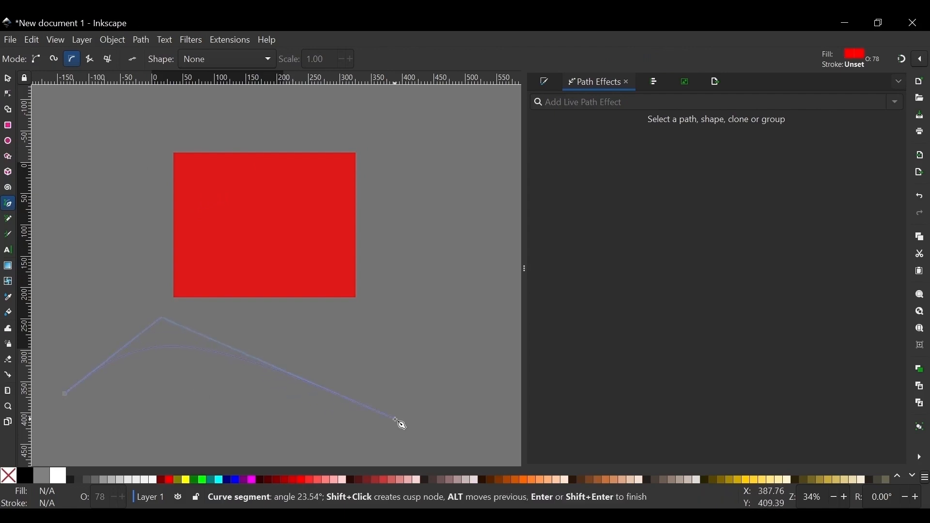
pyautogui.click(397, 420)
pyautogui.doubleClick(468, 361)
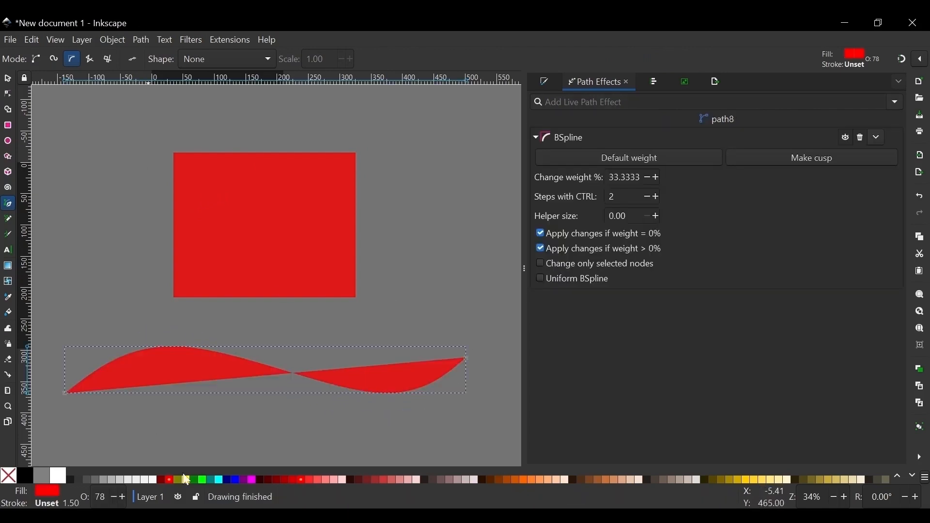
pyautogui.click(13, 480)
pyautogui.keyDown('shift'); pyautogui.click(27, 479); pyautogui.keyUp('shift')
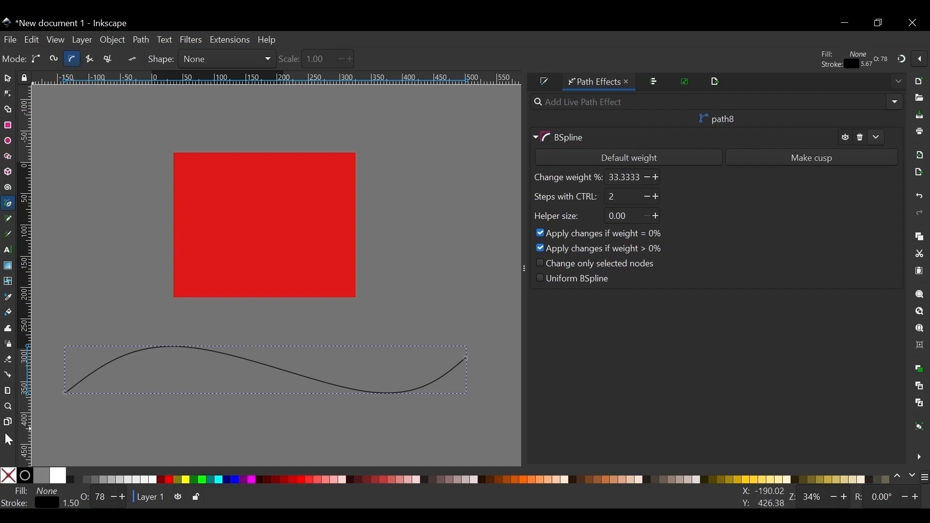
# Move the wavy curve closer beneath the rectangle, scale it down to about 497 by 59 mm, and deselect it.
pyautogui.click(8, 78)
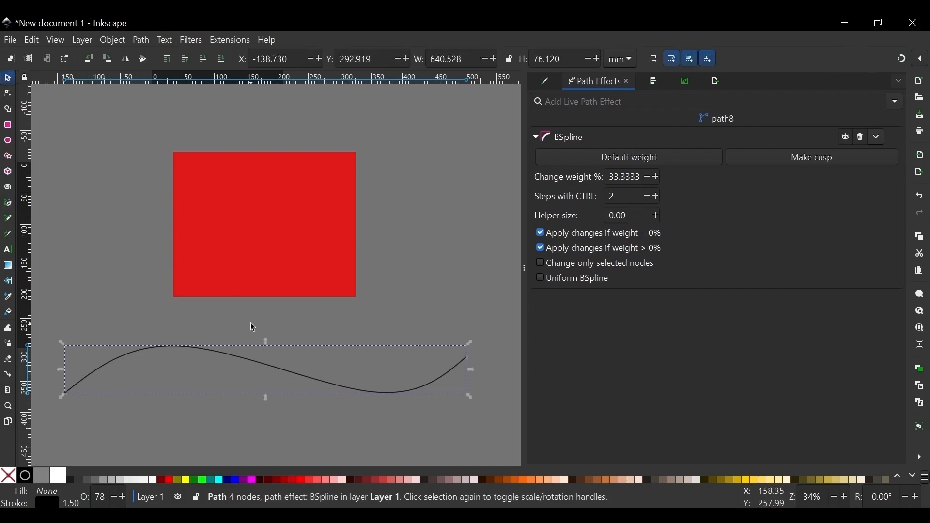
pyautogui.moveTo(263, 361); pyautogui.dragTo(272, 344)
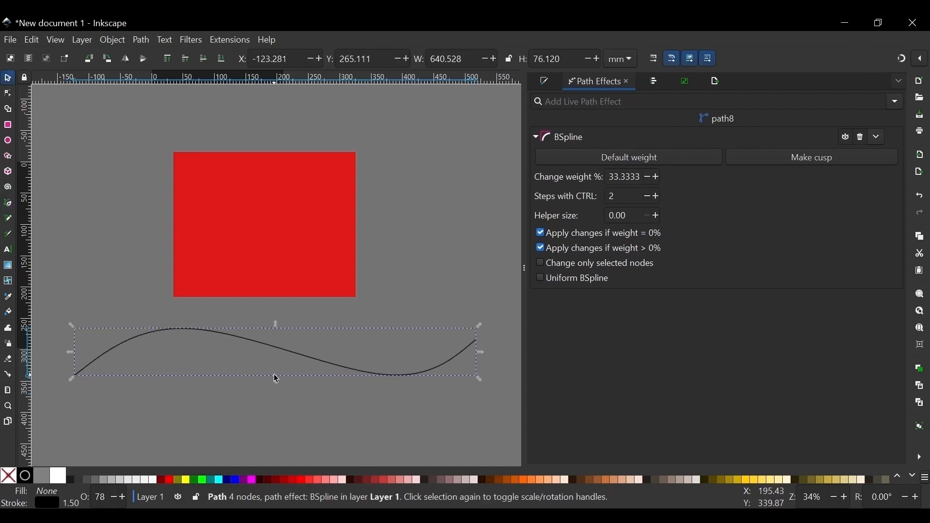
pyautogui.moveTo(274, 380)
pyautogui.mouseDown()
pyautogui.moveTo(279, 368)
pyautogui.moveTo(277, 376)
pyautogui.mouseUp()
pyautogui.click(284, 131)
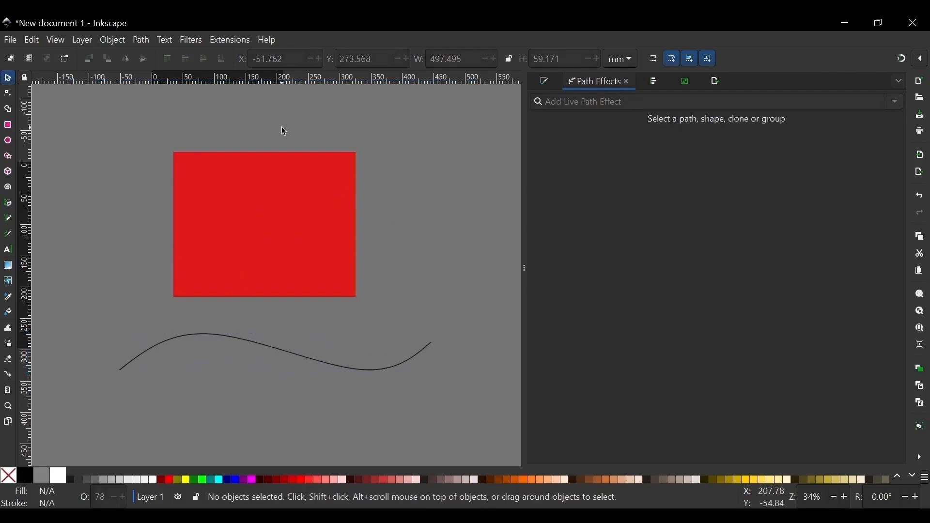
# Copy the wavy curve to the clipboard and collapse its BSpline effect settings.
pyautogui.click(292, 355)
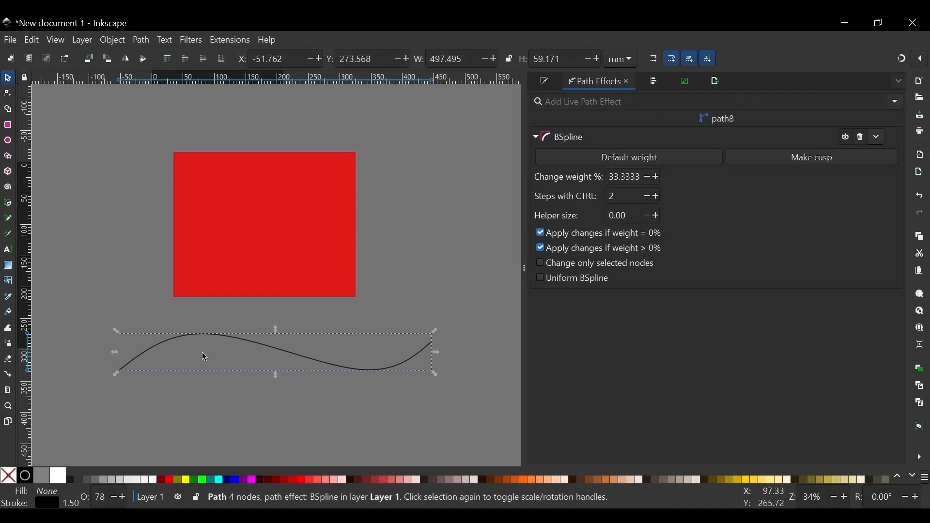
pyautogui.rightClick(265, 355)
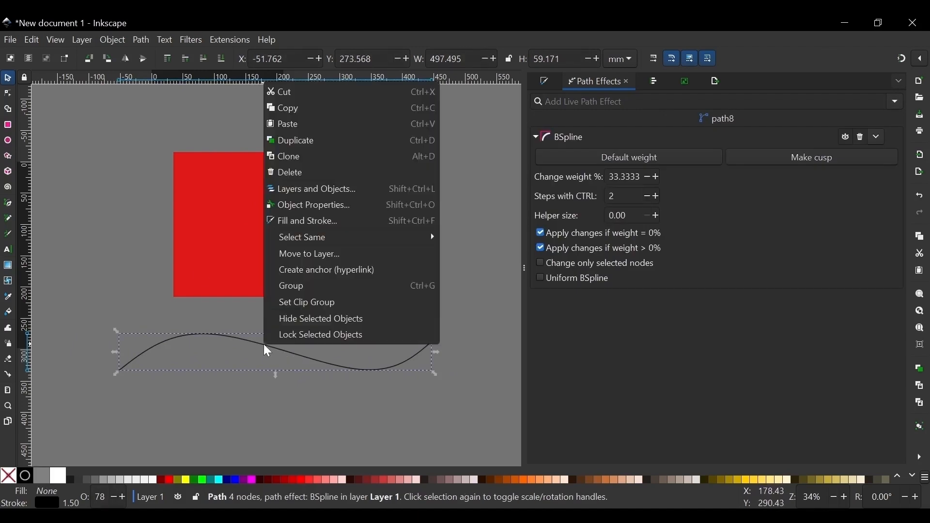
pyautogui.click(271, 107)
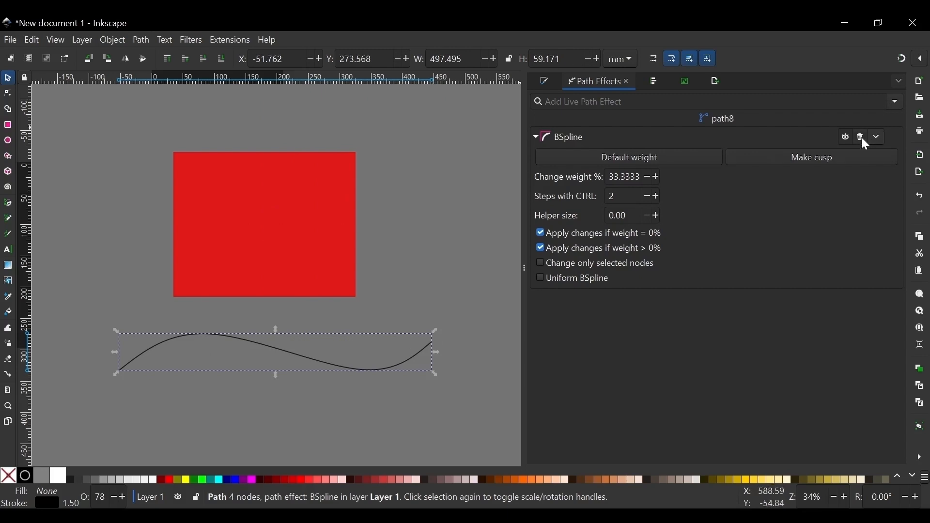
pyautogui.click(804, 132)
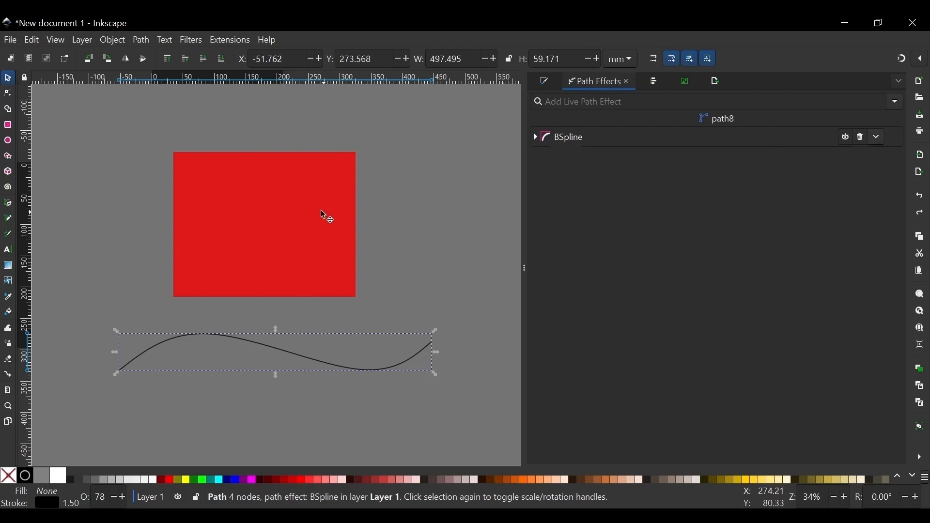
# Apply the Bend effect to the red rectangle and link its bend path to the copied wavy curve.
pyautogui.click(309, 198)
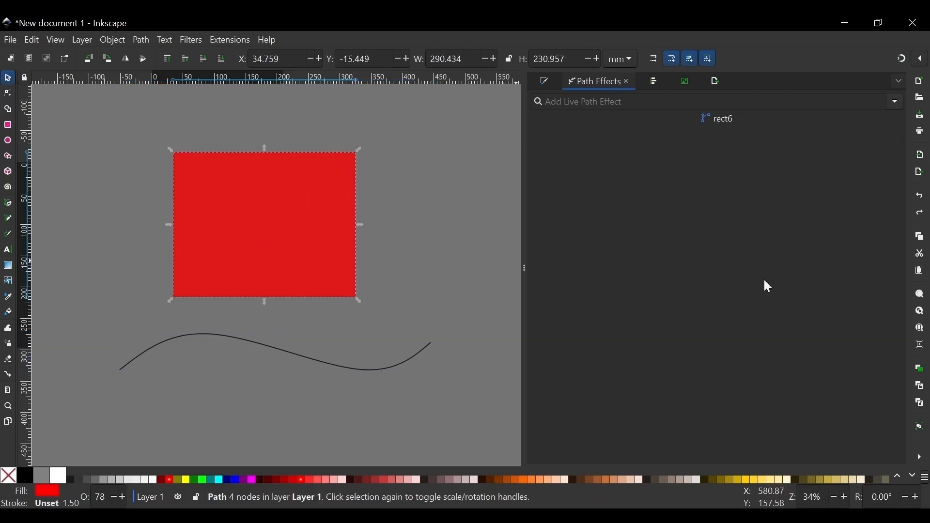
pyautogui.click(897, 102)
pyautogui.click(602, 179)
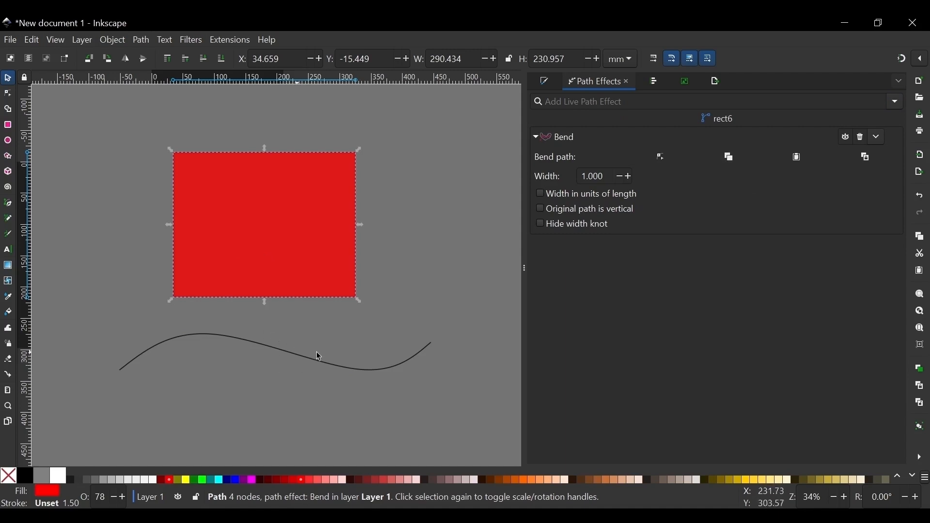
pyautogui.click(879, 160)
# Narrow the bent red shape with the Bend effect's on-canvas width handle, first to 0.5, and adjust the width further.
pyautogui.scroll(-2, 298, 146)
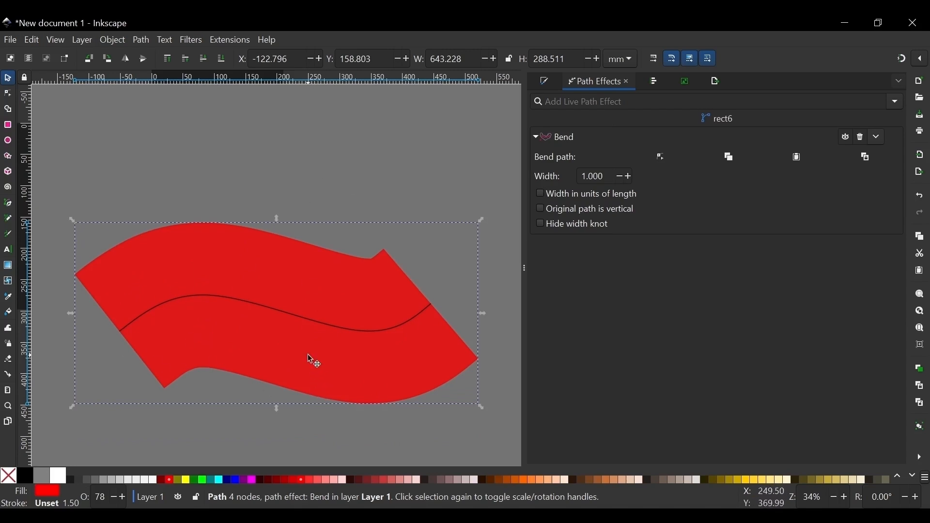
pyautogui.press('n')
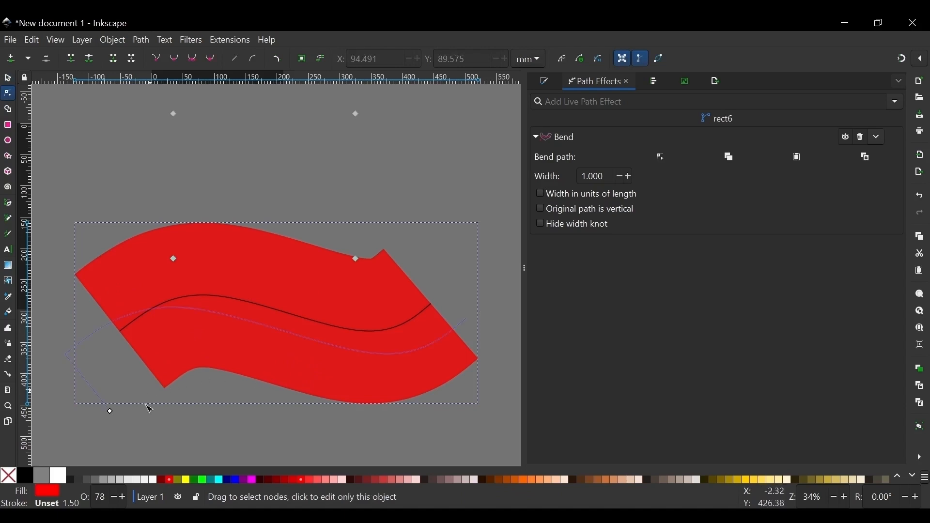
pyautogui.moveTo(111, 413); pyautogui.dragTo(100, 343)
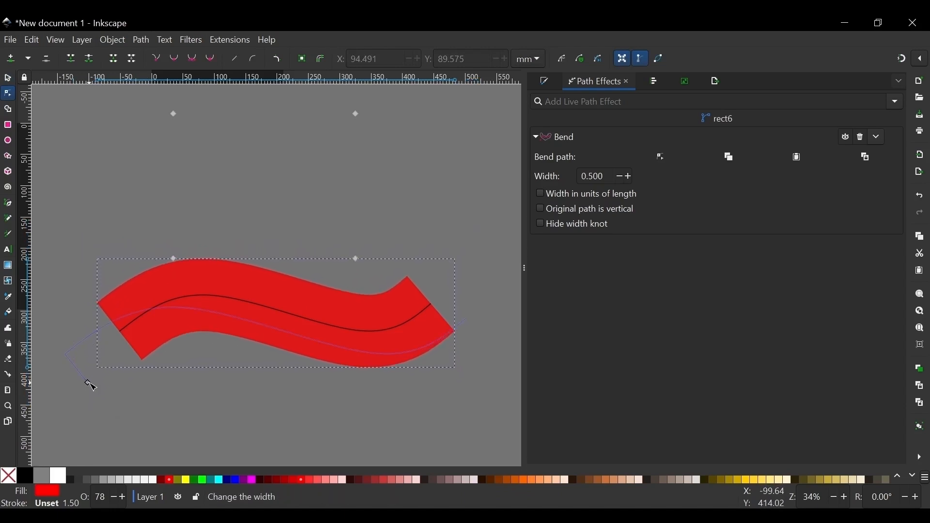
pyautogui.moveTo(91, 386); pyautogui.dragTo(79, 374)
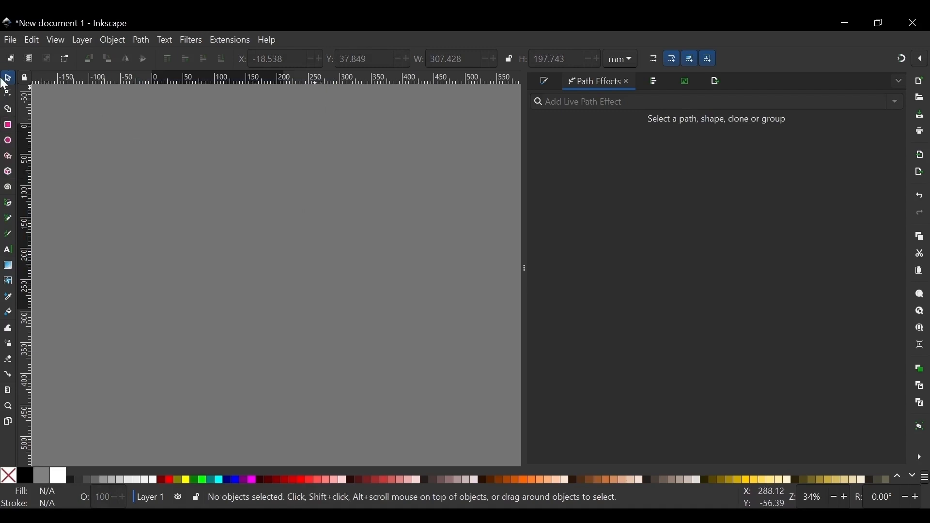
# Draw a black rectangle about 263 by 215 mm on the empty canvas and shift it slightly.
pyautogui.click(8, 126)
pyautogui.moveTo(165, 158); pyautogui.dragTo(332, 294)
pyautogui.click(8, 78)
pyautogui.moveTo(231, 206); pyautogui.dragTo(242, 210)
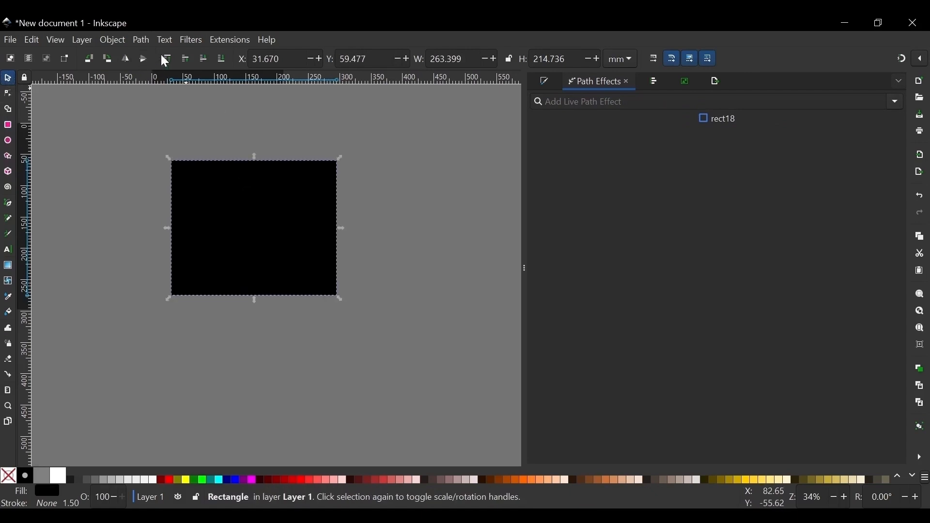
# Convert the black rectangle to a path and apply the Envelope Deformation effect to it.
pyautogui.click(141, 40)
pyautogui.click(159, 58)
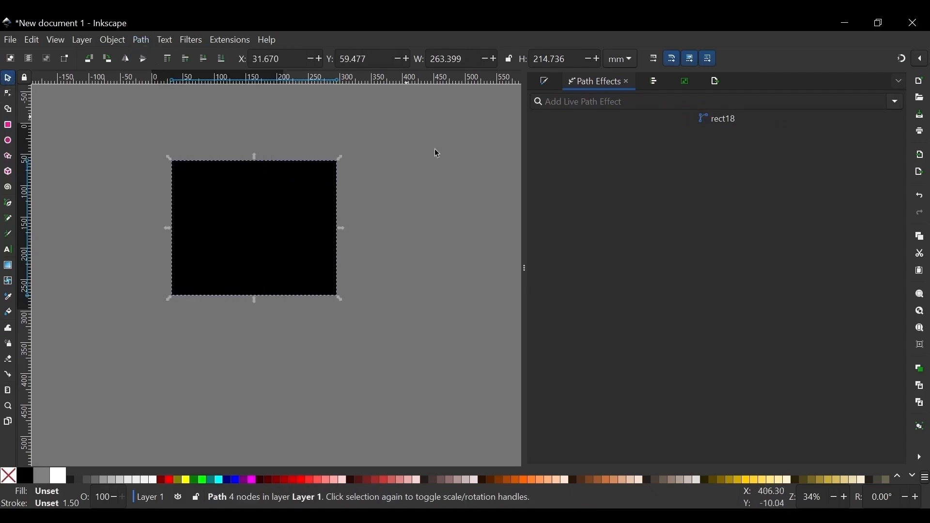
pyautogui.click(896, 101)
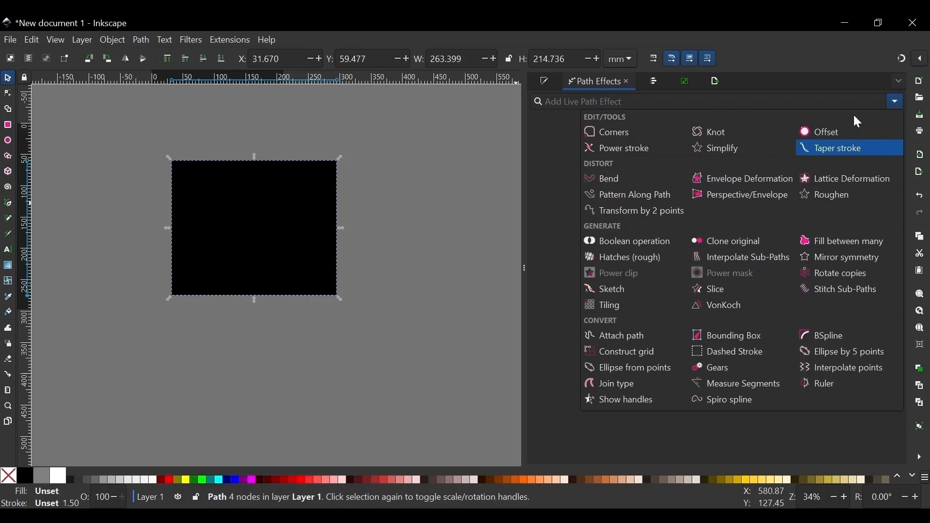
pyautogui.click(763, 177)
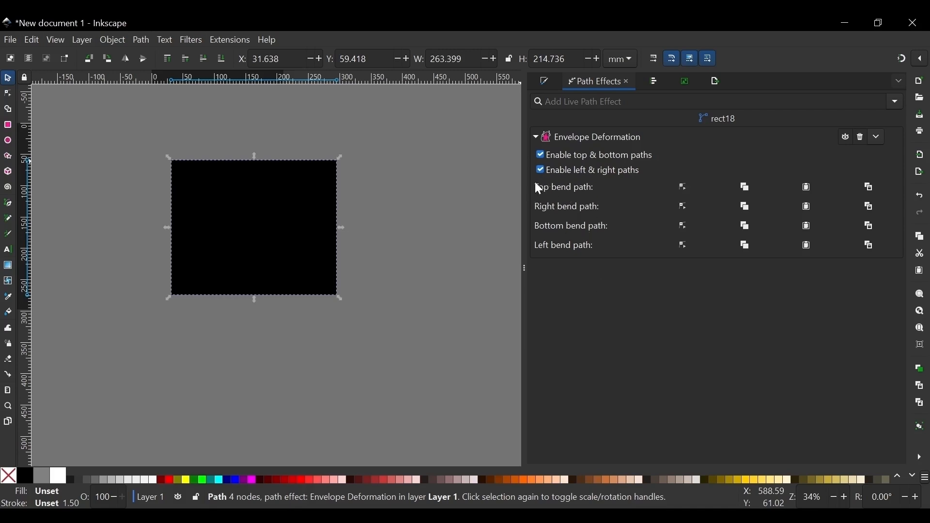
# Edit the Envelope Deformation's top bend path on the canvas, curving the rectangle's upper edge into a gentle upward arch.
pyautogui.click(684, 183)
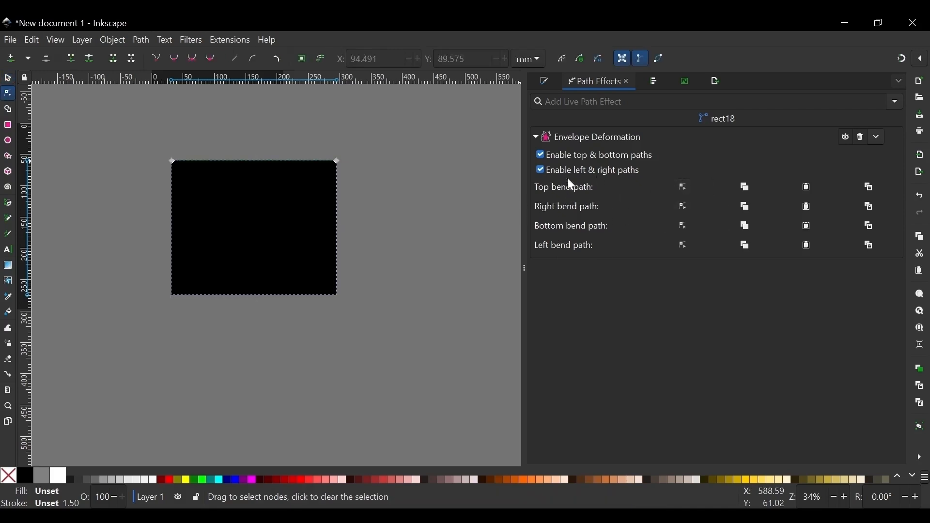
pyautogui.scroll(2, 185, 159)
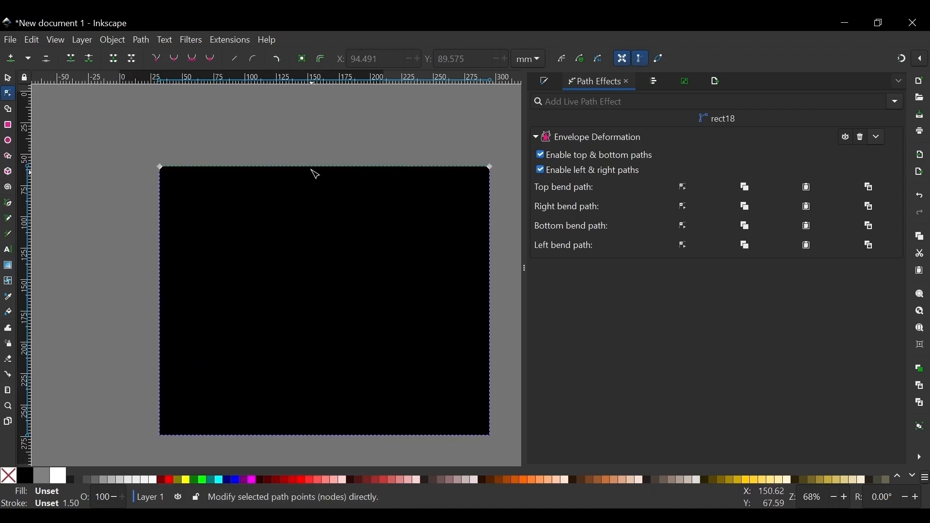
pyautogui.moveTo(324, 167); pyautogui.dragTo(335, 117)
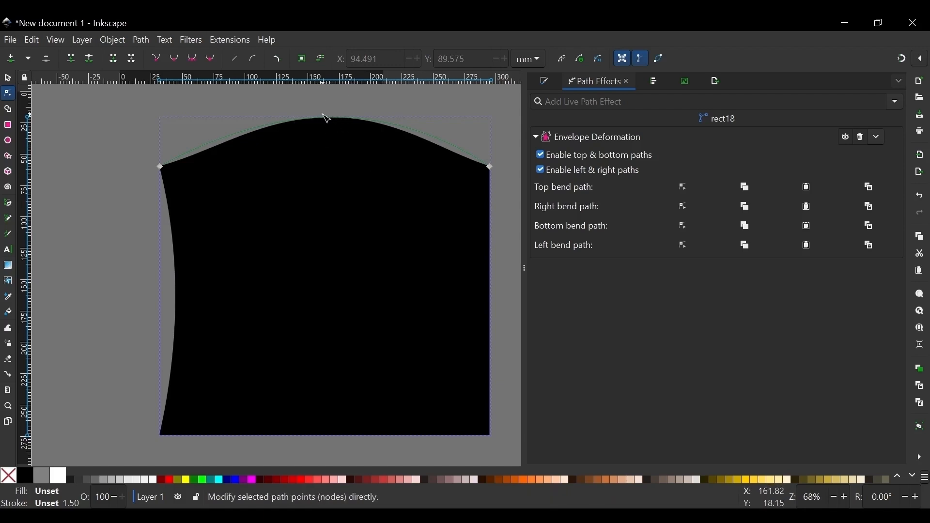
pyautogui.moveTo(332, 123); pyautogui.dragTo(349, 145)
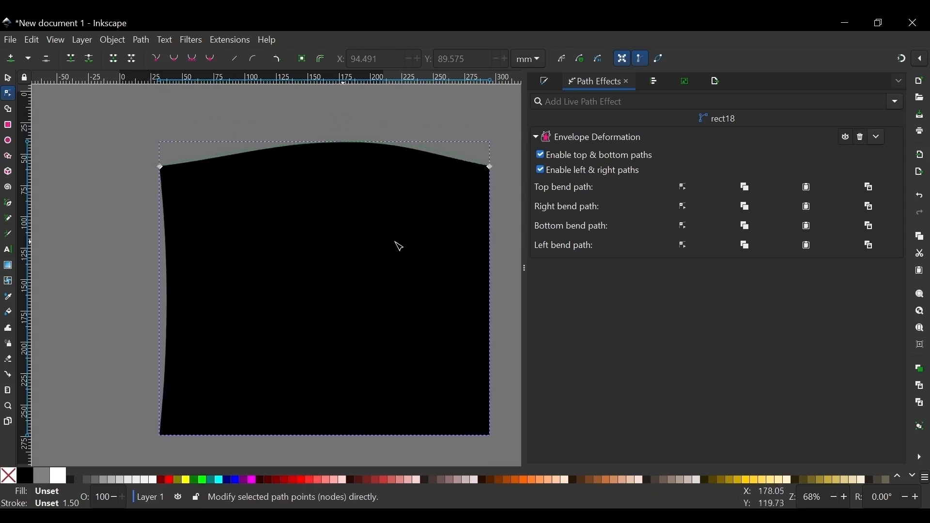
# Open the Envelope Deformation's right bend path for editing on the canvas.
pyautogui.click(684, 208)
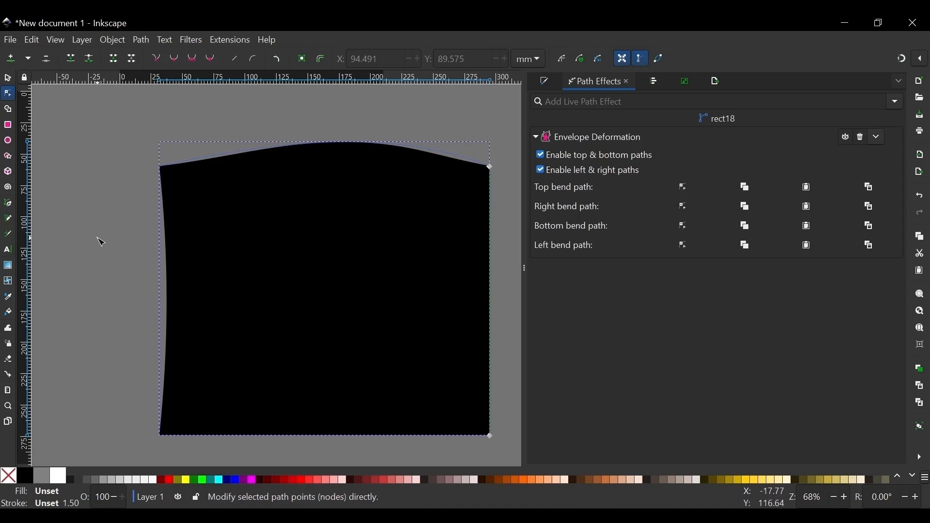
# Bulge the rectangle's right edge outward by bending the right path of its Envelope Deformation.
pyautogui.scroll(-1, 229, 347)
pyautogui.scroll(1, 440, 397)
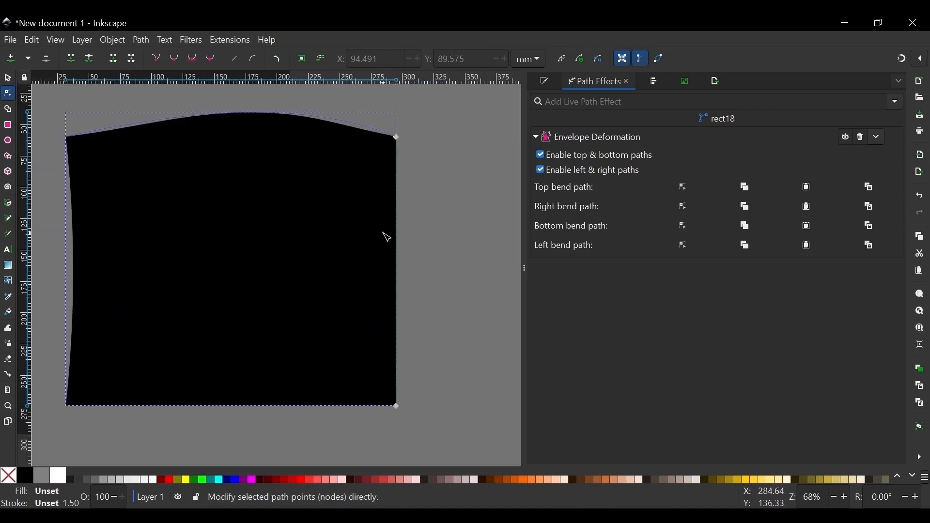
pyautogui.moveTo(402, 305); pyautogui.dragTo(467, 243)
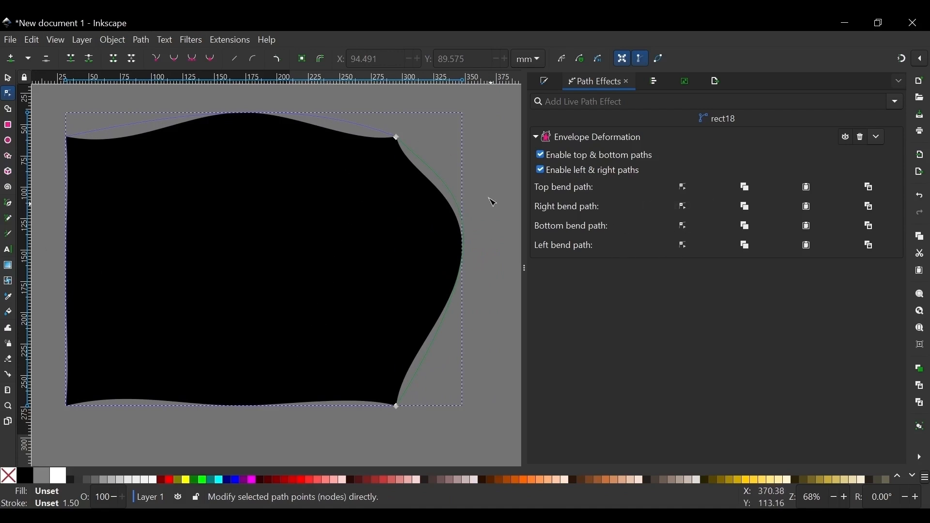
# Reshape the rectangle's remaining edges through the bottom and left bend paths of the Envelope Deformation.
pyautogui.click(683, 226)
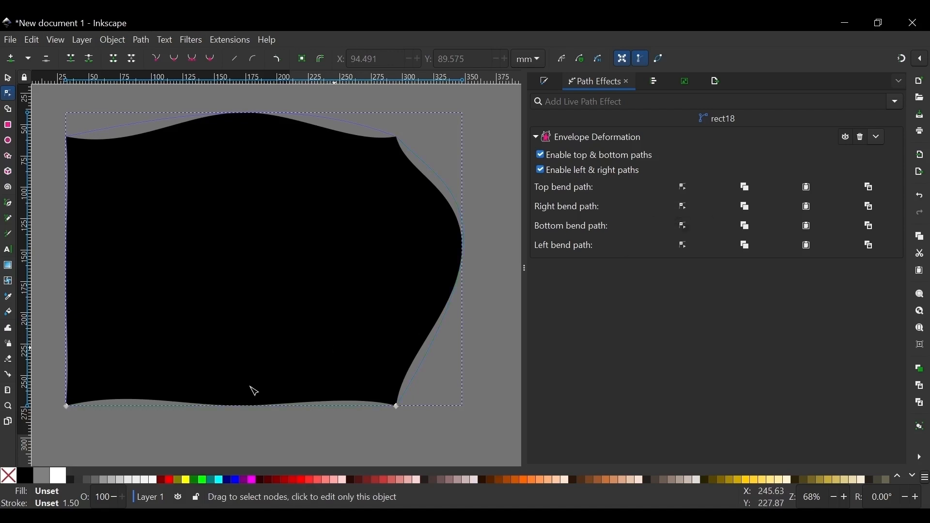
pyautogui.click(683, 245)
pyautogui.scroll(-1, 324, 173)
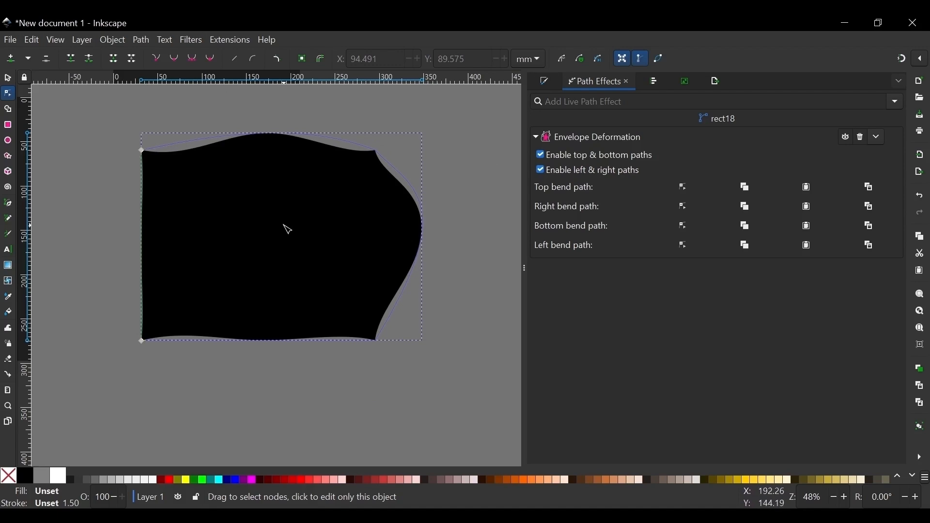
pyautogui.moveTo(145, 224); pyautogui.dragTo(151, 247)
pyautogui.moveTo(295, 345); pyautogui.dragTo(305, 414)
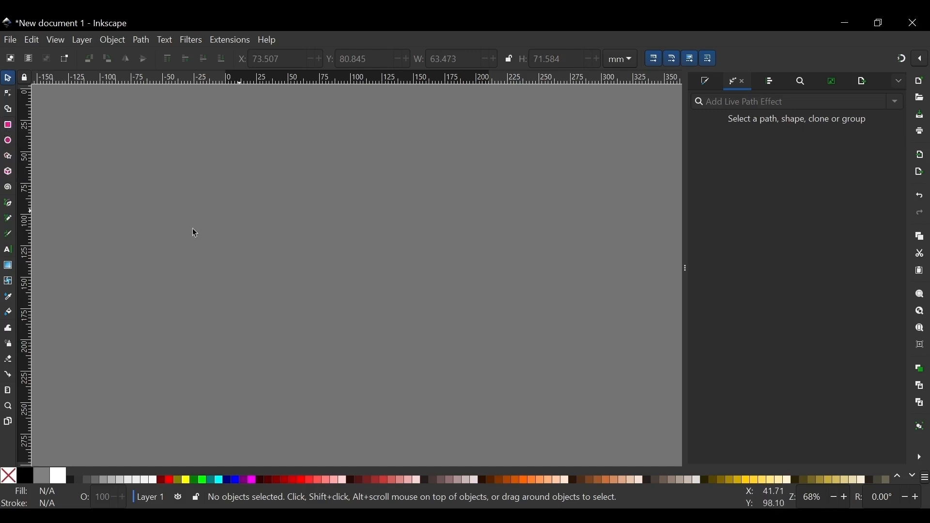
# Create a text object reading PERSPECTIVE in capitals on the empty canvas.
pyautogui.press('t')
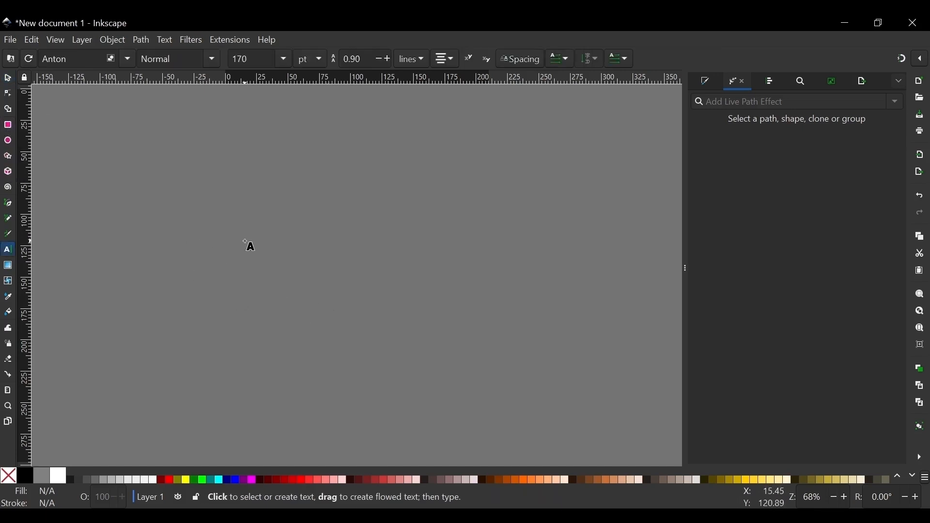
pyautogui.click(187, 270)
pyautogui.press('capslock')
pyautogui.write('P')
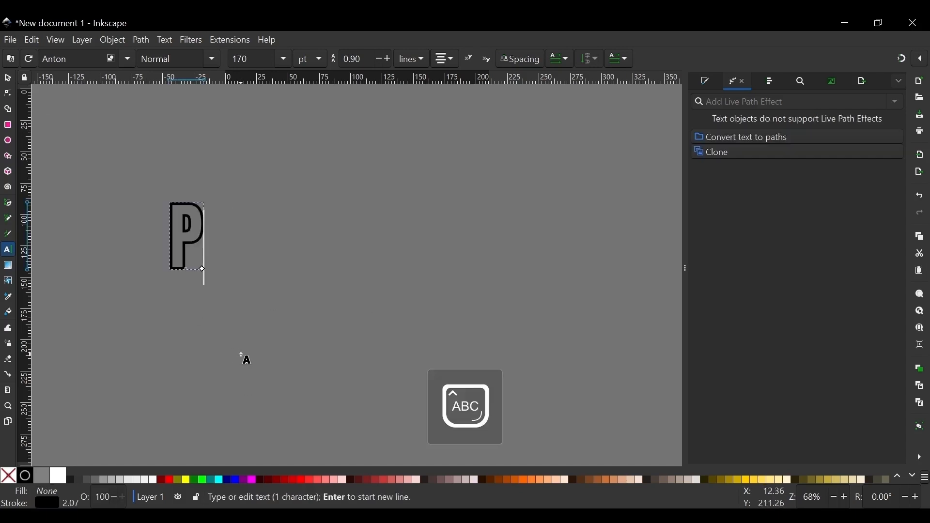
pyautogui.write('ERSPEC')
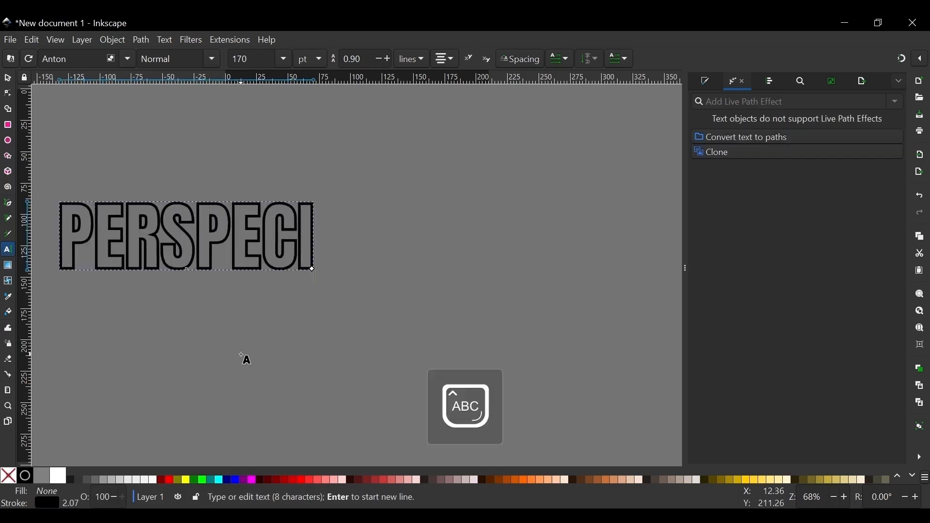
pyautogui.write('TIVE')
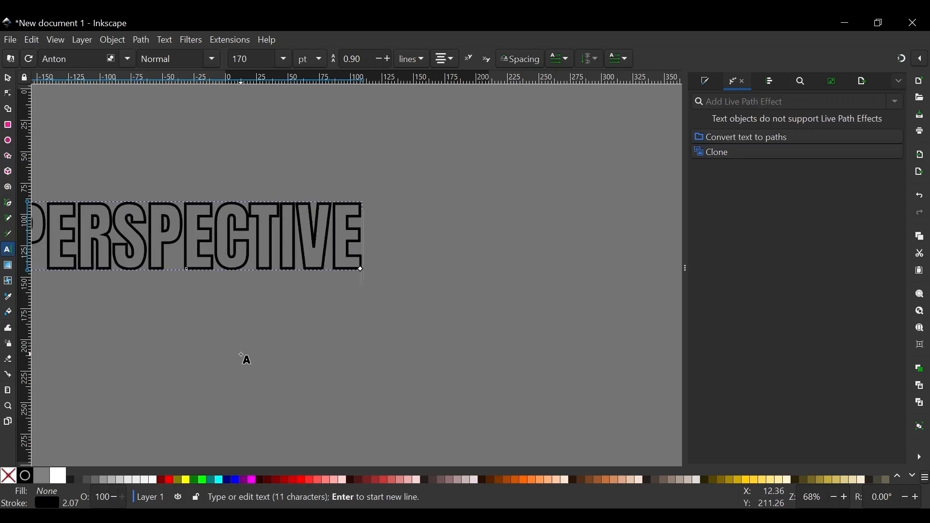
pyautogui.press('capslock')
pyautogui.click(7, 78)
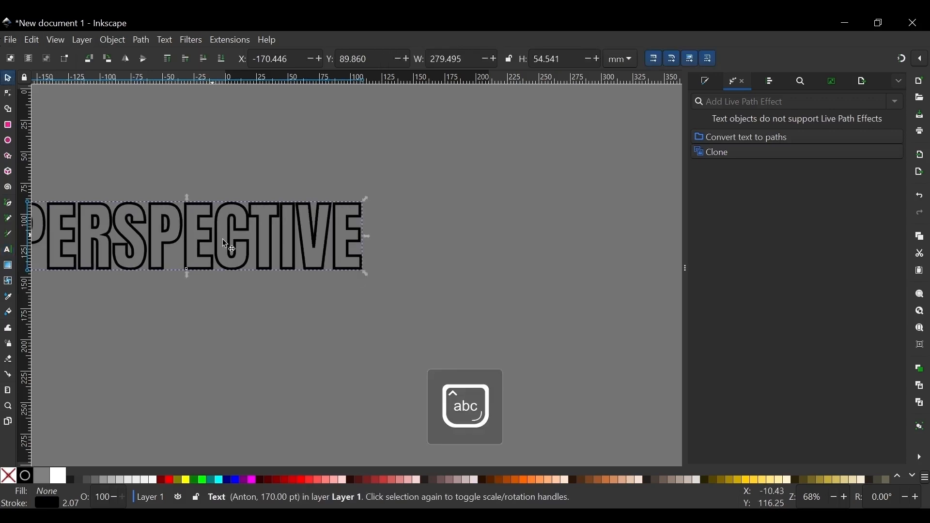
# Fill the PERSPECTIVE text black without a stroke and move it fully into view in the upper canvas area.
pyautogui.moveTo(286, 253); pyautogui.dragTo(483, 247)
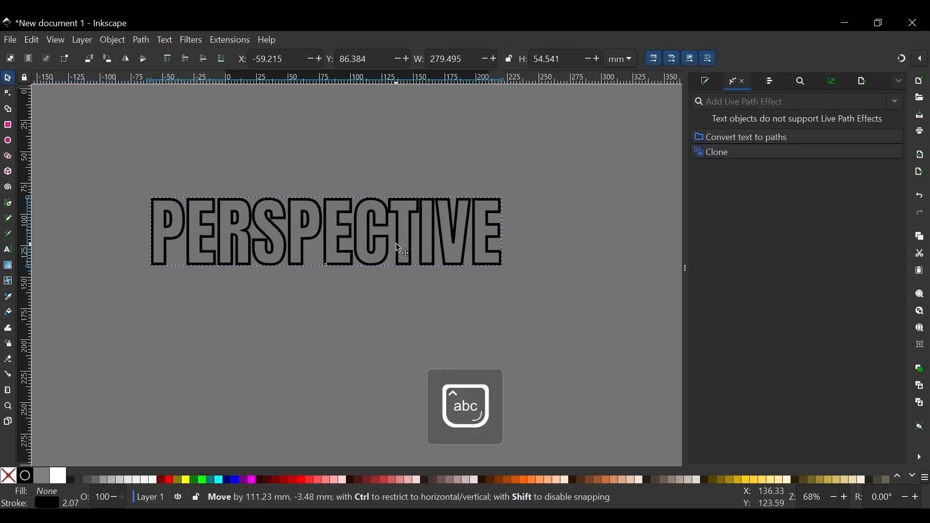
pyautogui.click(23, 476)
pyautogui.keyDown('shift'); pyautogui.click(8, 476); pyautogui.keyUp('shift')
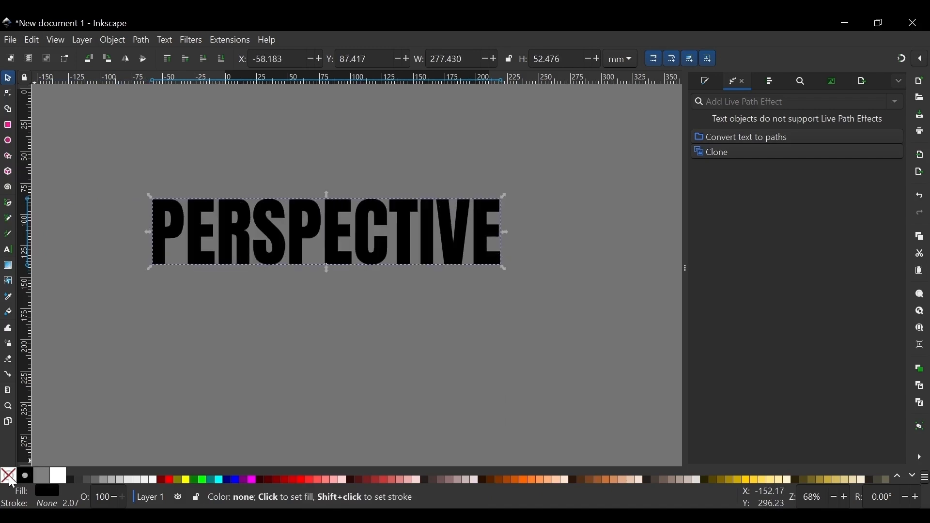
pyautogui.moveTo(410, 241); pyautogui.dragTo(434, 214)
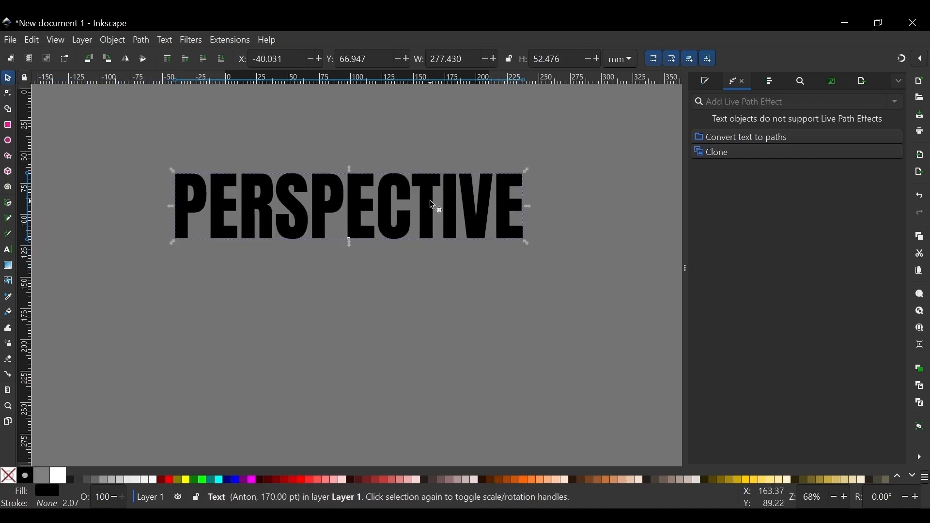
# Convert the PERSPECTIVE text to a path and apply the Perspective/Envelope effect with its handles ready for editing.
pyautogui.click(146, 39)
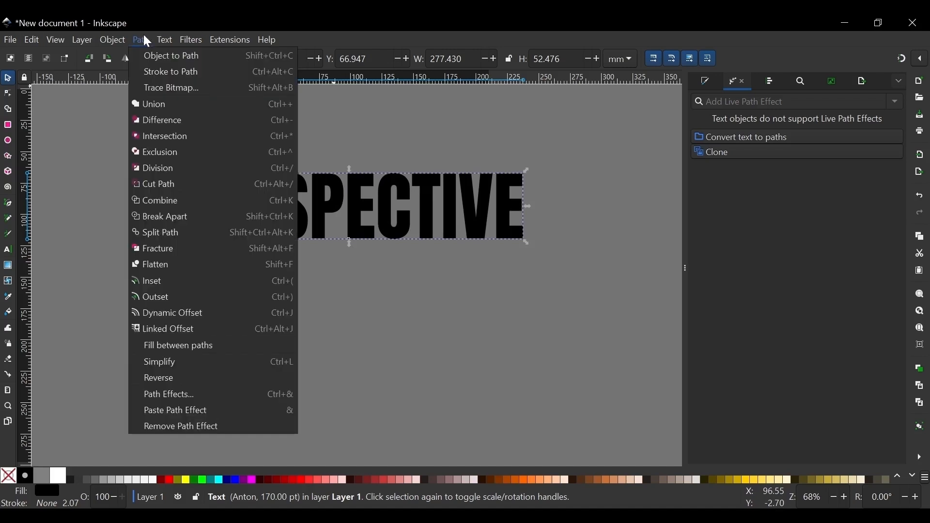
pyautogui.moveTo(165, 41)
pyautogui.click(148, 59)
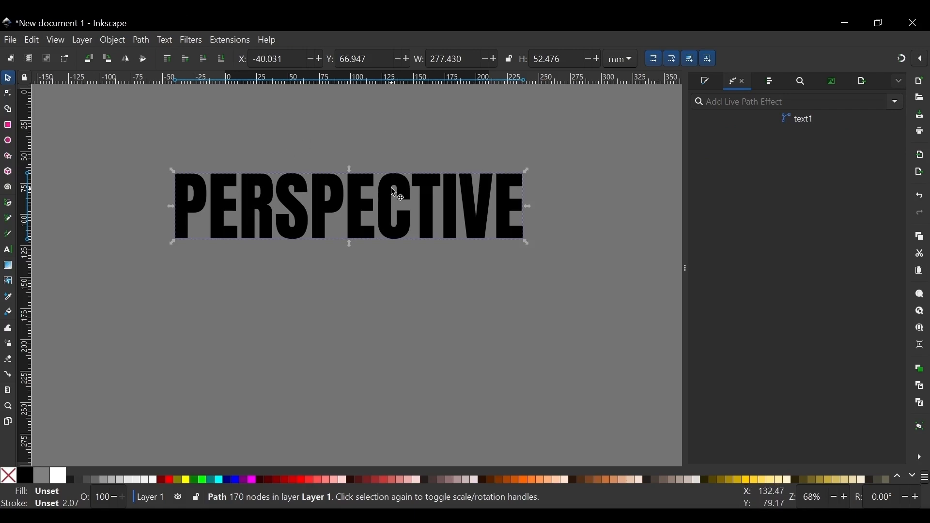
pyautogui.click(896, 102)
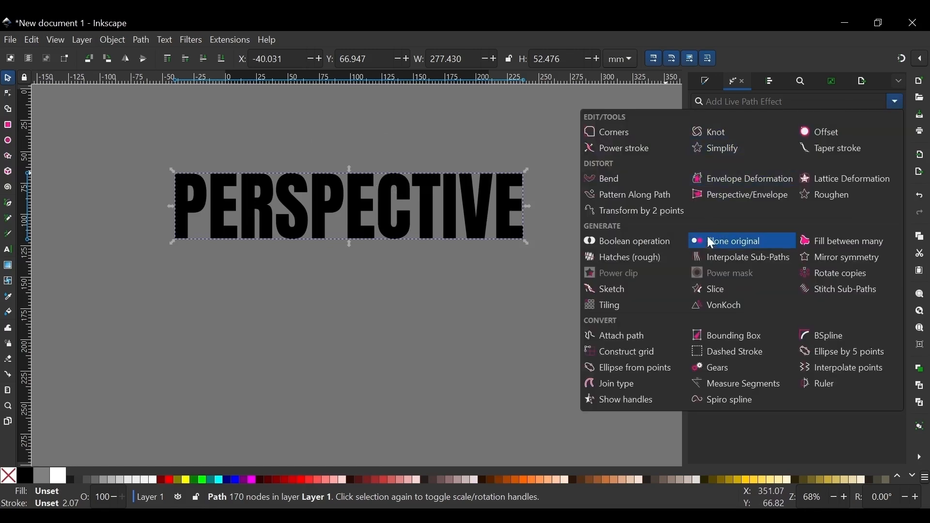
pyautogui.click(761, 196)
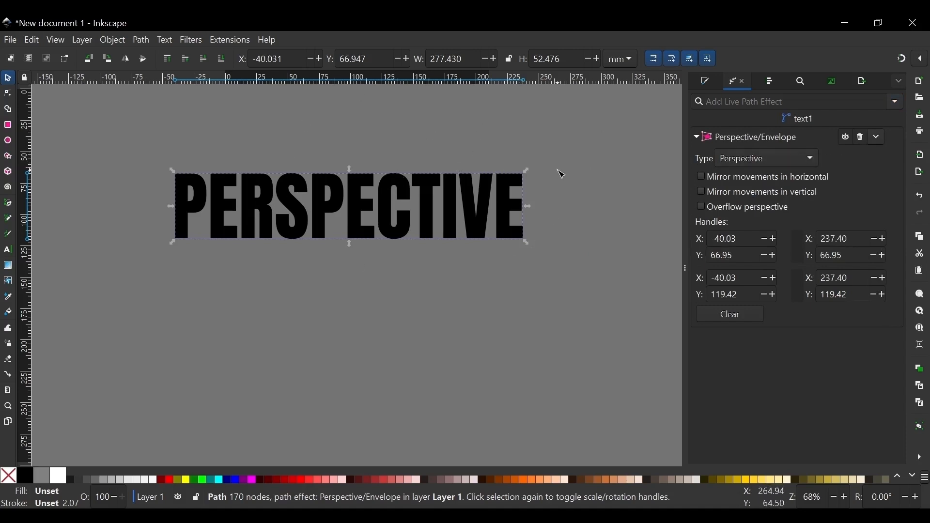
pyautogui.press('n')
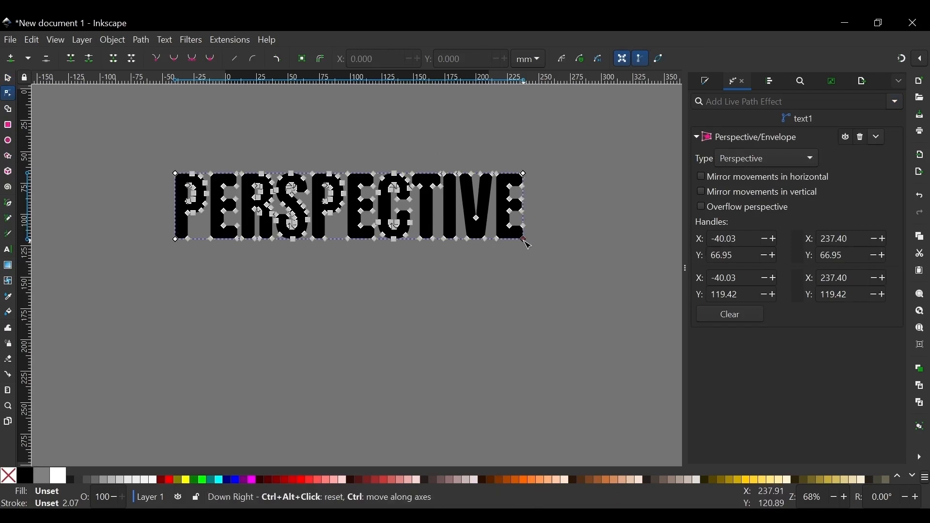
# Try pulling the text's lower-right perspective handle outward, first freely and again with horizontal mirroring enabled, undoing each distortion.
pyautogui.moveTo(525, 240); pyautogui.dragTo(574, 366)
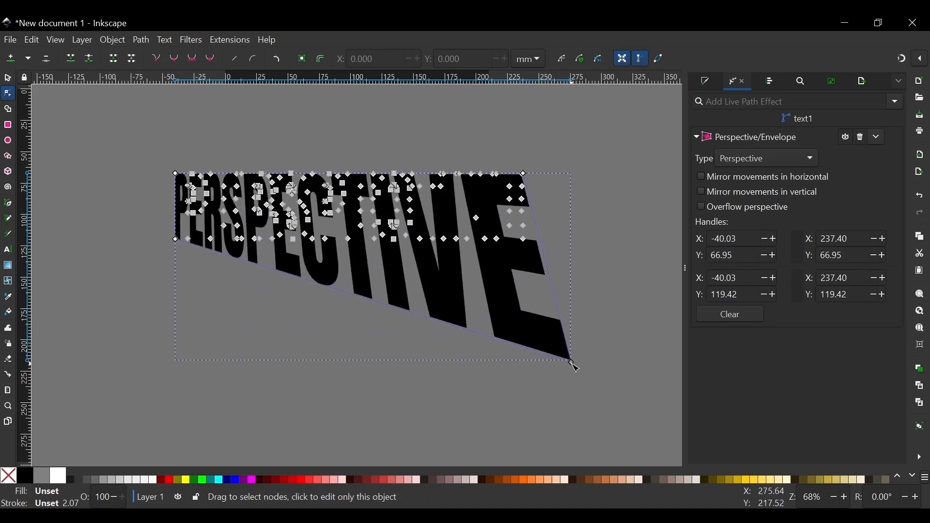
pyautogui.hotkey('ctrl', 'z')
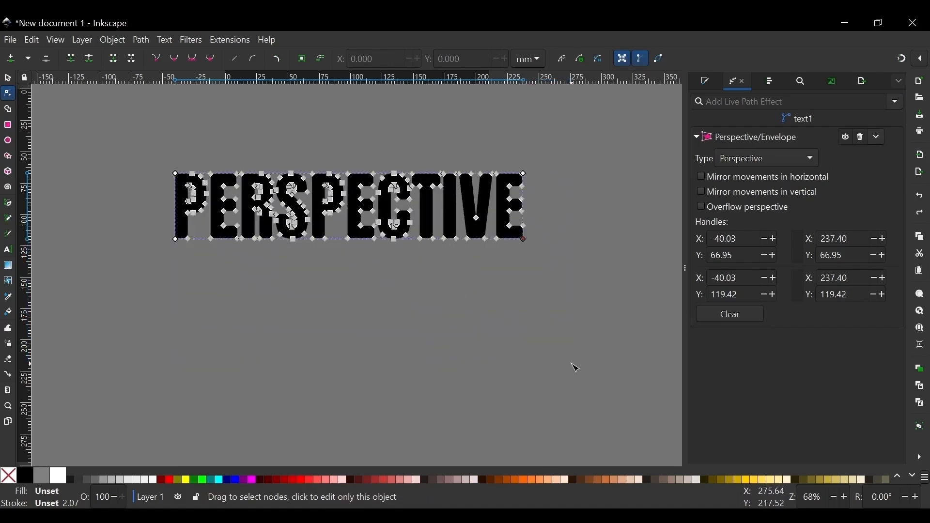
pyautogui.click(785, 177)
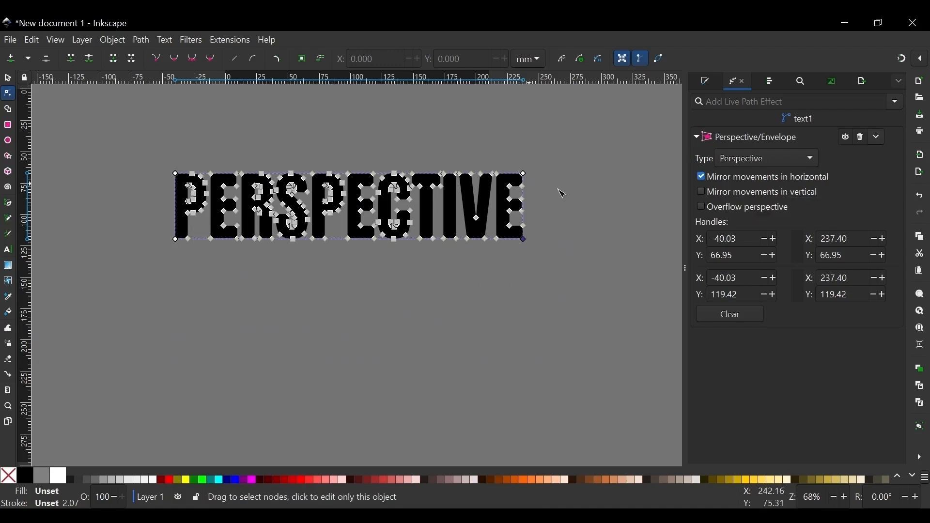
pyautogui.moveTo(527, 240); pyautogui.dragTo(536, 284)
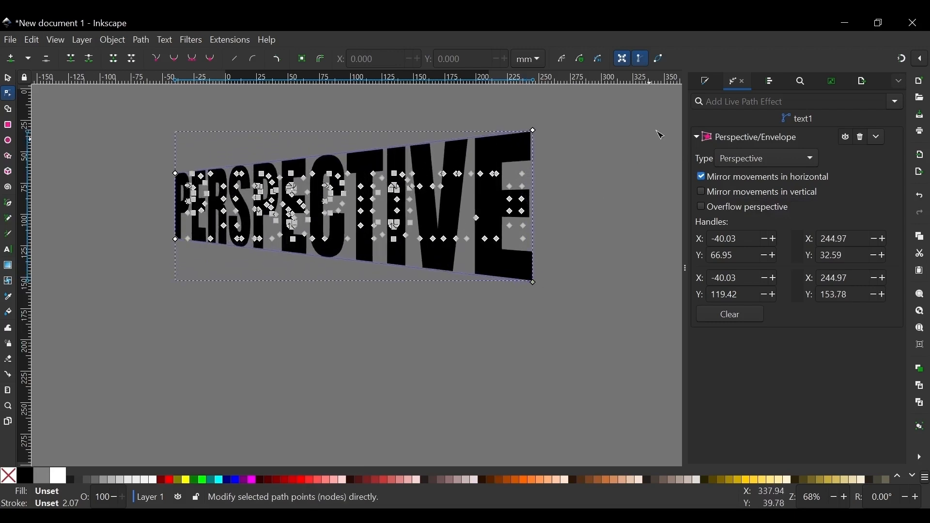
pyautogui.hotkey('ctrl', 'z')
# Mirror handle movements only in vertical and pull the lower-right perspective handle outward to about X 287, Y 167 mm.
pyautogui.click(781, 192)
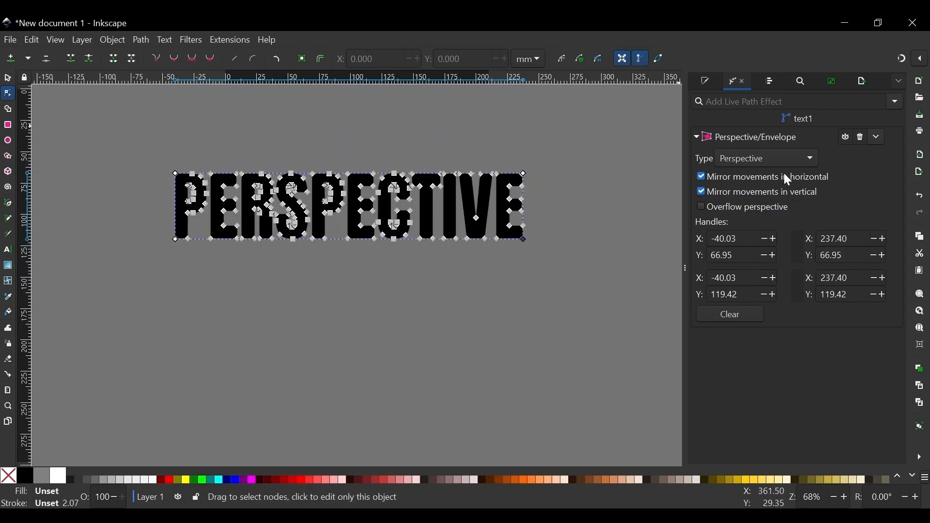
pyautogui.click(784, 177)
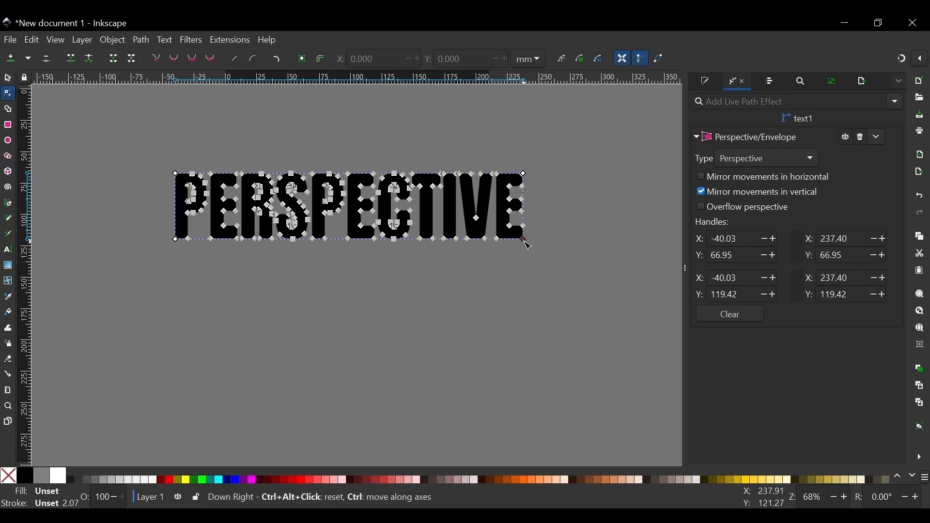
pyautogui.moveTo(525, 242); pyautogui.dragTo(566, 317)
pyautogui.moveTo(577, 357); pyautogui.dragTo(587, 302)
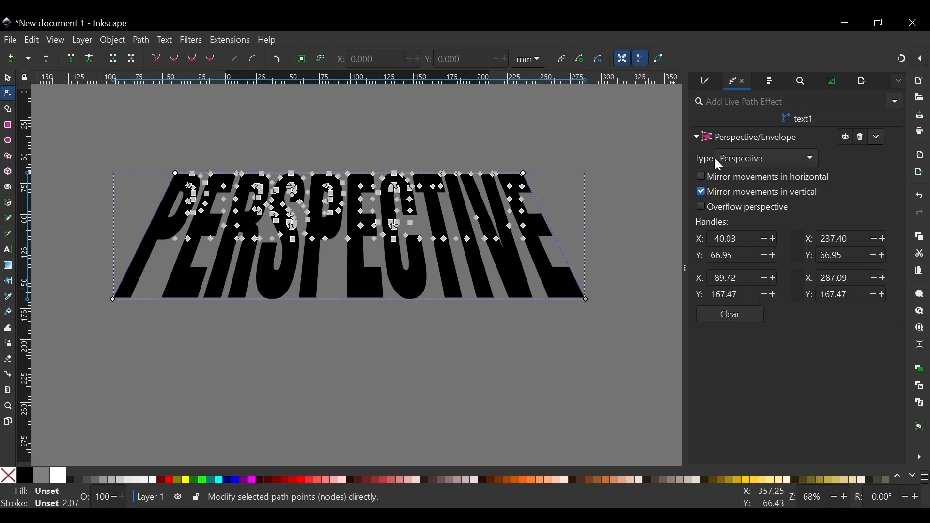
# Switch the Perspective/Envelope effect's type to Envelope deformation.
pyautogui.click(747, 156)
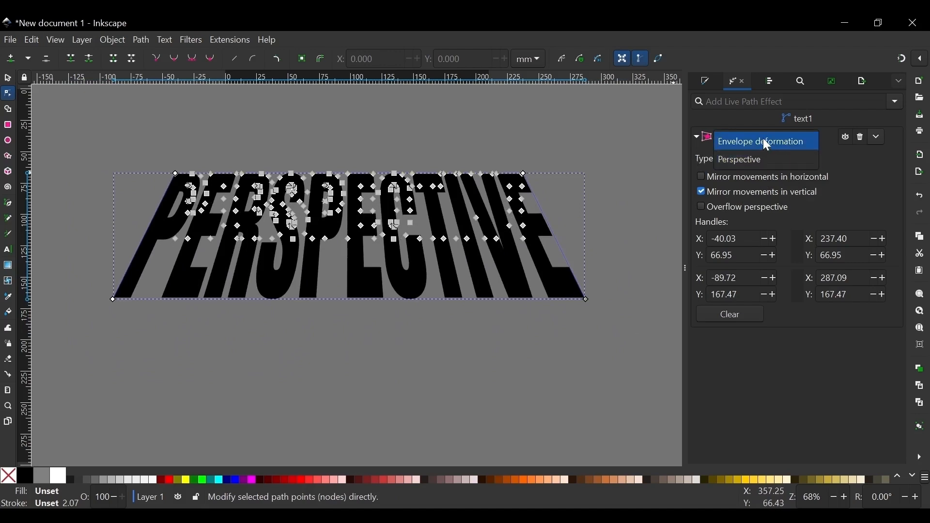
pyautogui.click(769, 146)
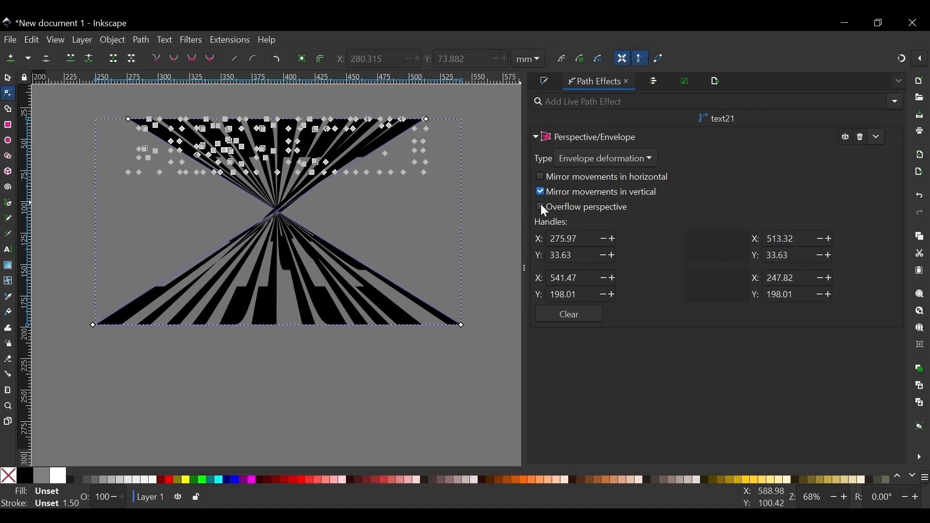
# Enable overflow perspective and pull the crossed lower handle across to the opposite side of the distorted text.
pyautogui.click(541, 206)
pyautogui.moveTo(94, 325); pyautogui.dragTo(454, 327)
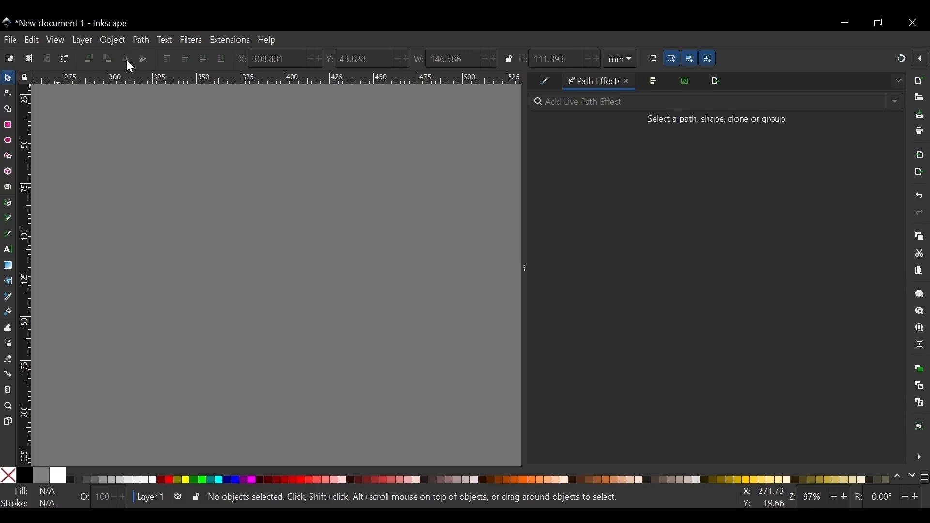
# Draw a black rectangle about 95 × 85 mm and convert it to a path.
pyautogui.click(11, 127)
pyautogui.moveTo(160, 152); pyautogui.dragTo(328, 303)
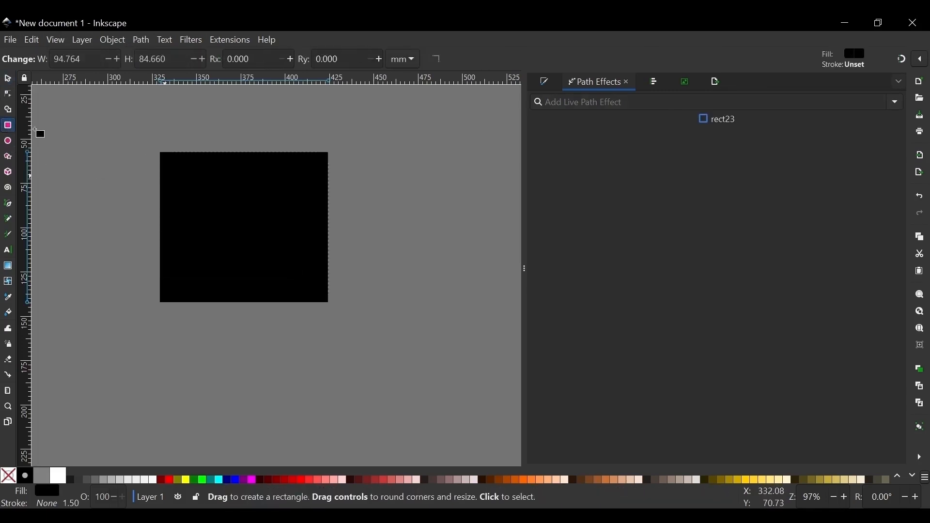
pyautogui.click(8, 79)
pyautogui.click(141, 40)
pyautogui.click(165, 53)
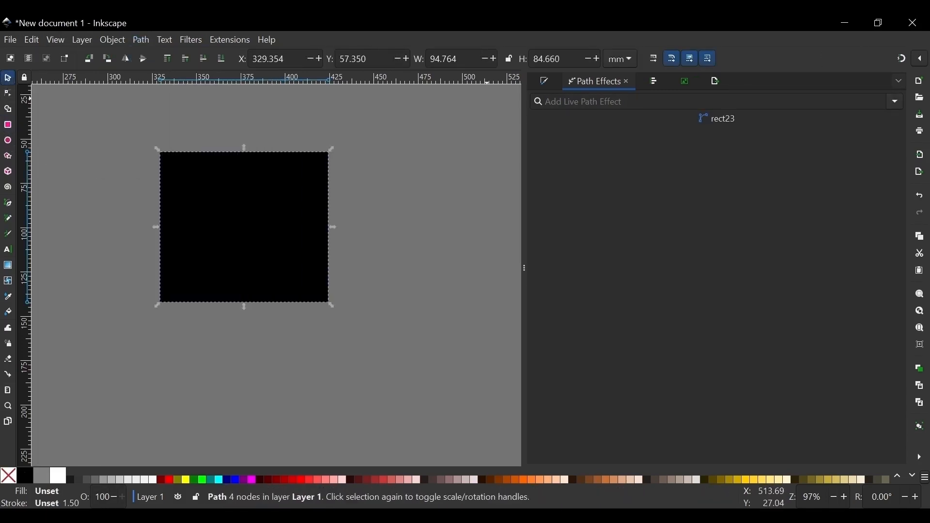
# Apply the Roughen path effect to the rectangle and enlarge it to about 168 × 151 mm.
pyautogui.click(894, 103)
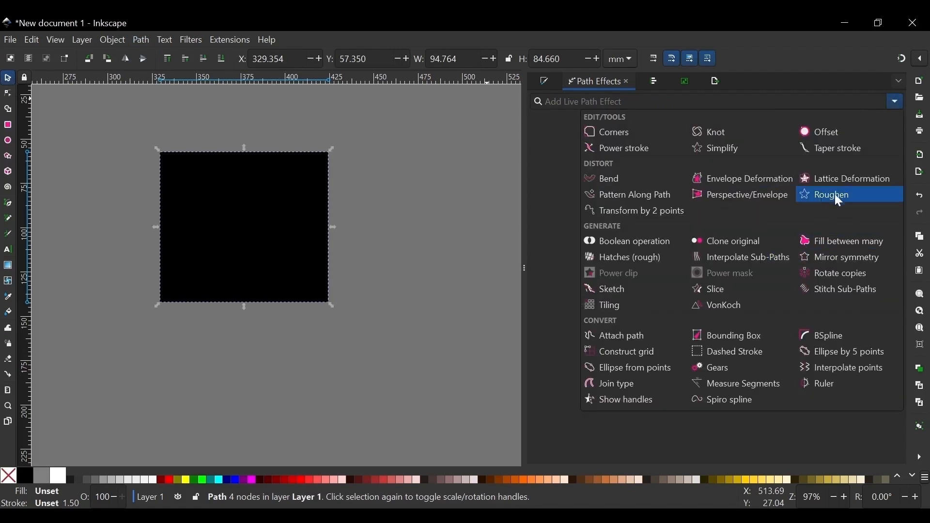
pyautogui.click(853, 200)
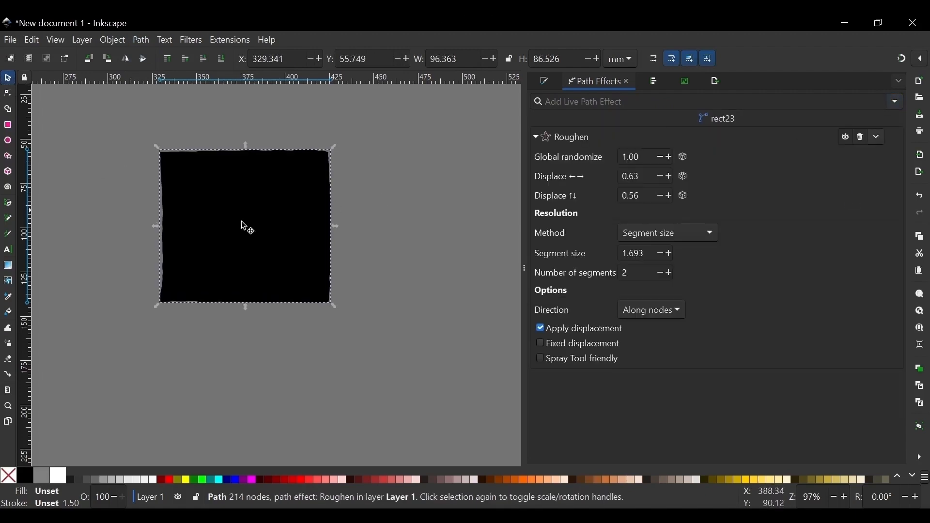
pyautogui.moveTo(242, 217); pyautogui.dragTo(261, 235)
pyautogui.moveTo(266, 322); pyautogui.dragTo(265, 385)
pyautogui.moveTo(348, 216); pyautogui.dragTo(357, 225)
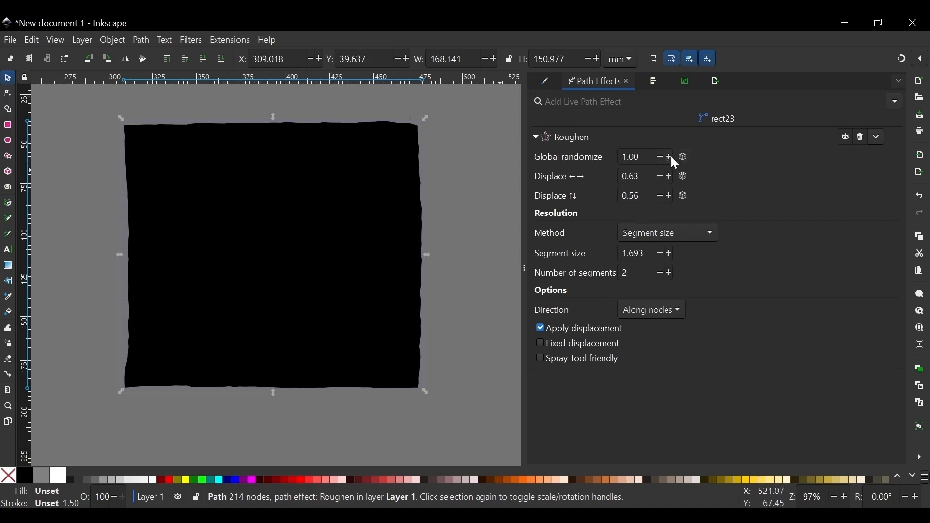
# Raise the Roughen effect's global randomize value to 3.00.
pyautogui.moveTo(671, 158); pyautogui.dragTo(670, 158)
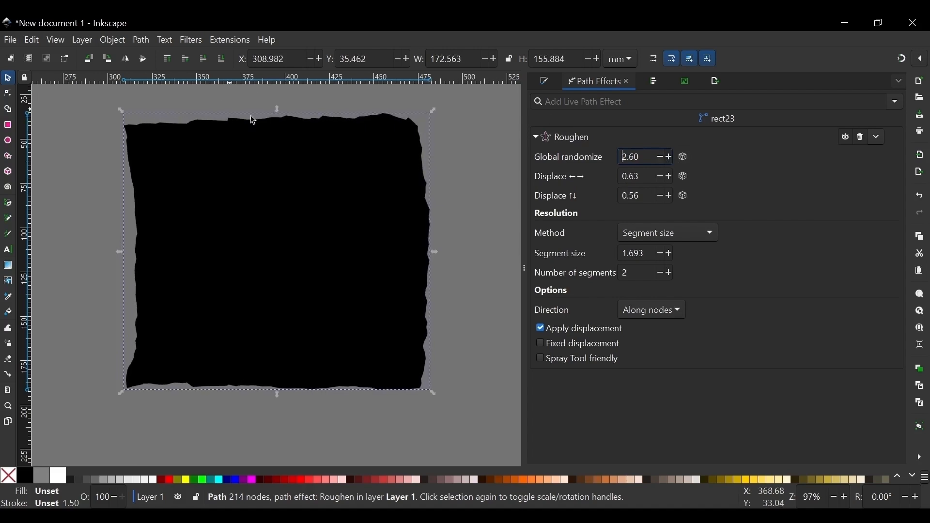
pyautogui.click(671, 158)
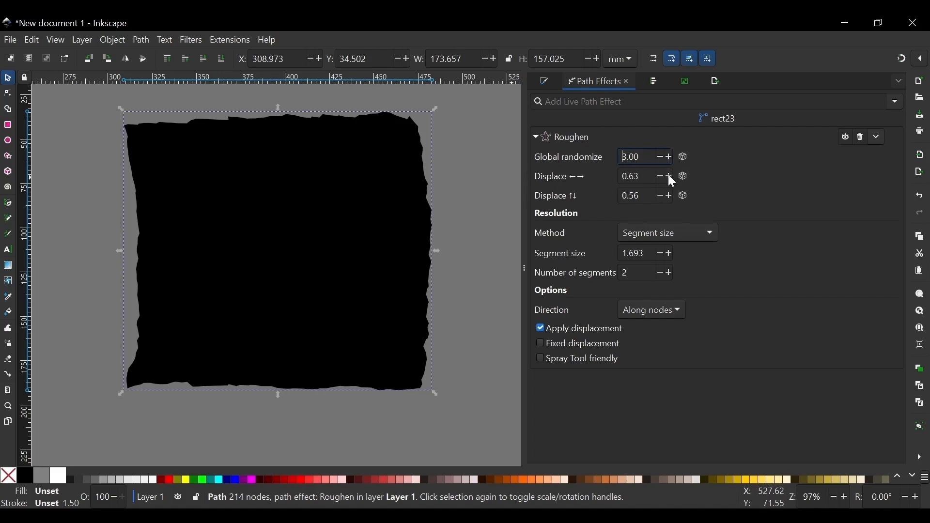
# Raise the Roughen effect's horizontal displacement to 2.03 and its vertical displacement to 1.36.
pyautogui.moveTo(670, 177); pyautogui.dragTo(670, 178)
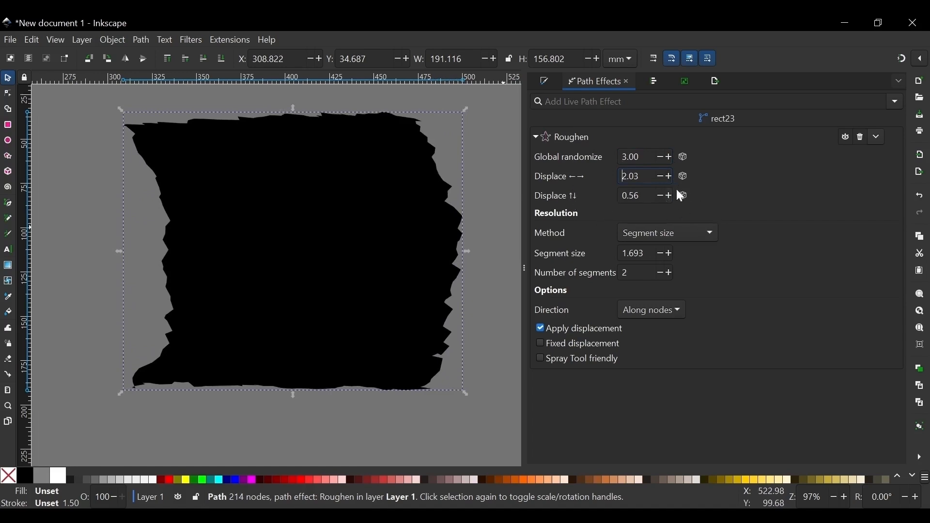
pyautogui.moveTo(667, 196); pyautogui.dragTo(668, 195)
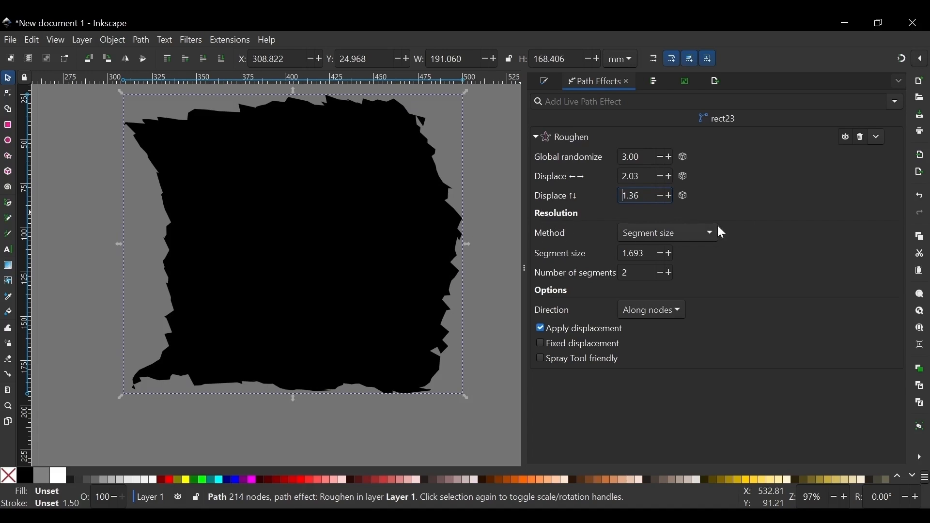
# Switch the Roughen resolution method to Number of segments and raise the number of segments to 21.
pyautogui.click(687, 232)
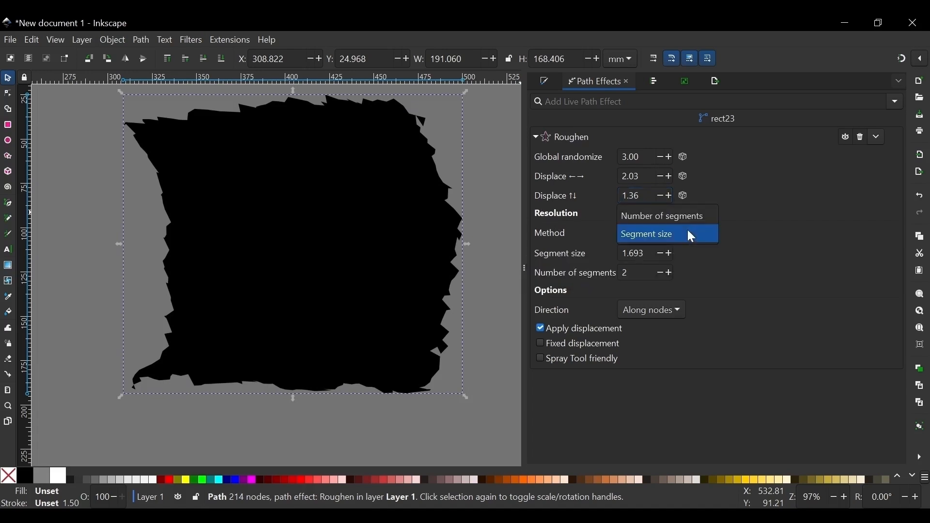
pyautogui.click(687, 216)
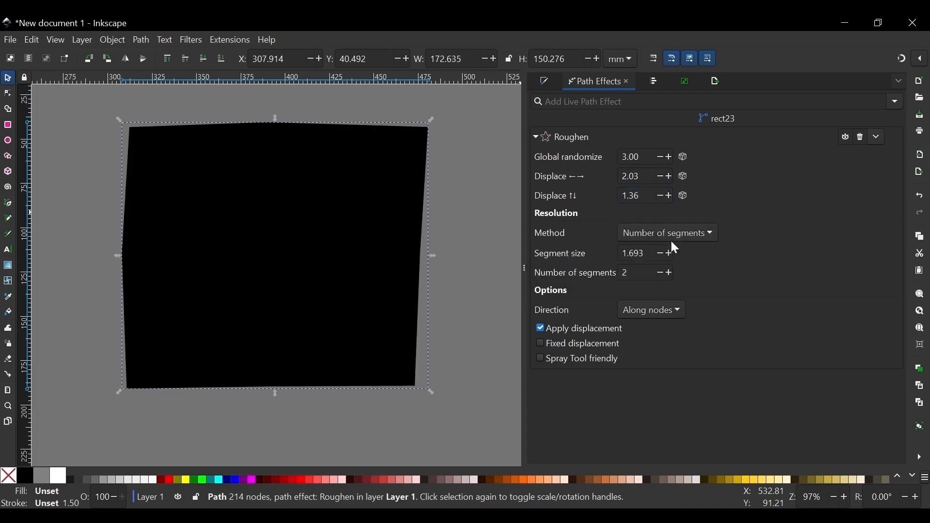
pyautogui.click(690, 230)
pyautogui.click(680, 234)
pyautogui.click(669, 272)
pyautogui.click(669, 272)
pyautogui.click(669, 272)
pyautogui.click(669, 273)
pyautogui.click(669, 272)
pyautogui.click(669, 272)
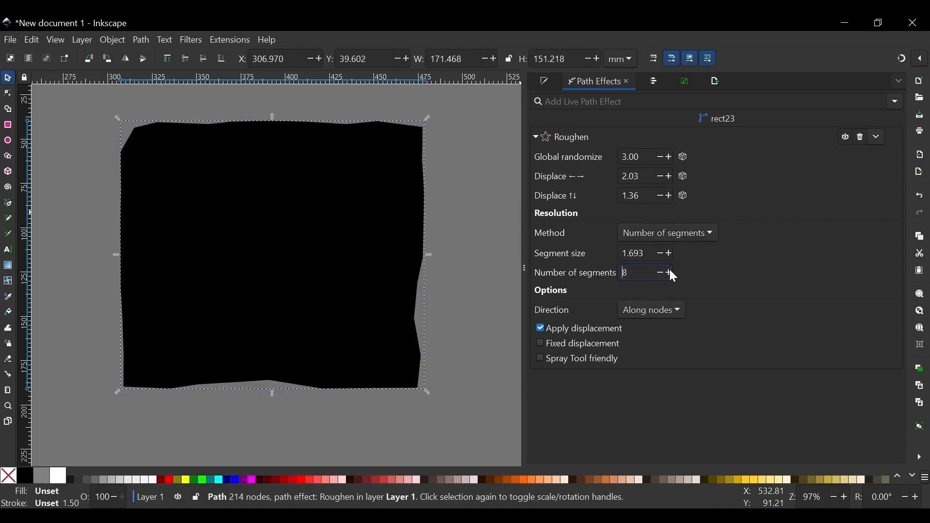
pyautogui.click(670, 272)
pyautogui.click(669, 273)
pyautogui.click(669, 273)
pyautogui.click(670, 273)
pyautogui.click(669, 273)
pyautogui.click(669, 273)
pyautogui.click(669, 272)
pyautogui.click(670, 272)
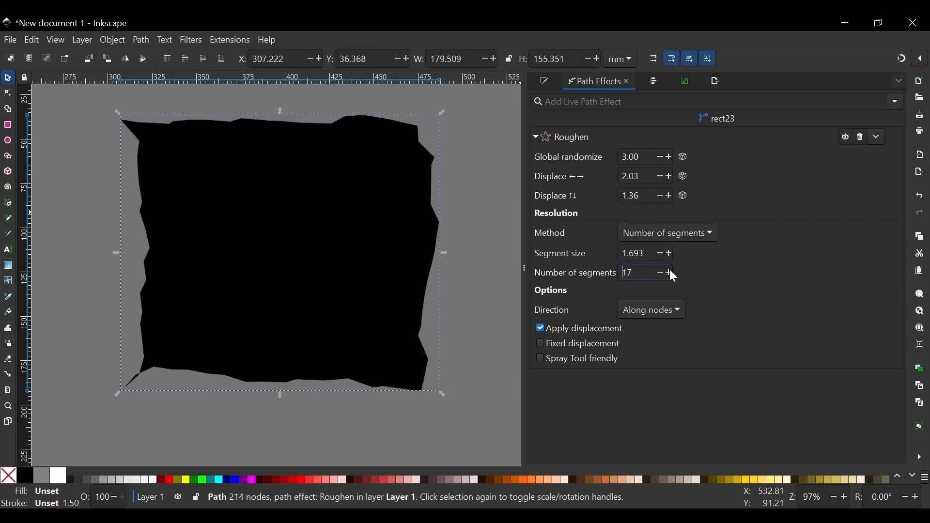
pyautogui.click(670, 271)
pyautogui.click(669, 271)
pyautogui.click(669, 272)
pyautogui.click(670, 271)
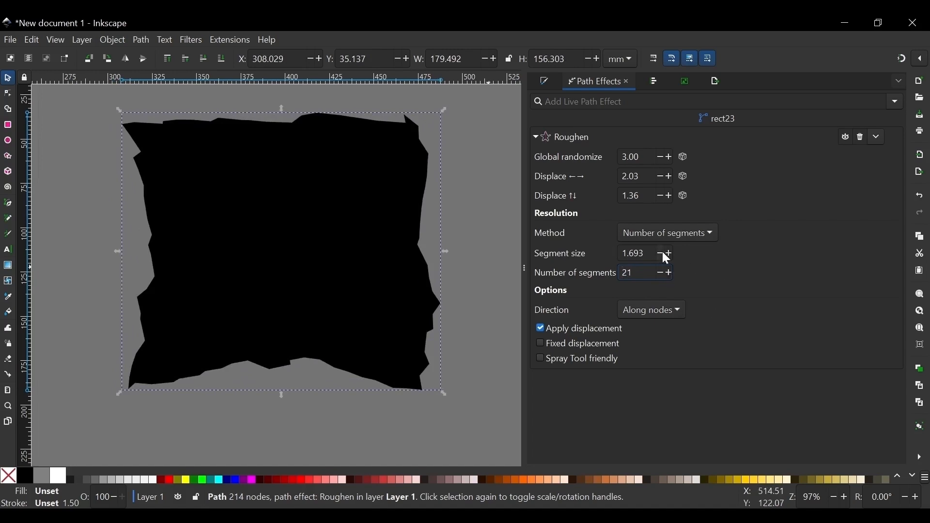
# Return the Roughen resolution method to Segment size and raise the segment size to 33.693.
pyautogui.click(671, 254)
pyautogui.click(670, 254)
pyautogui.click(671, 254)
pyautogui.click(670, 253)
pyautogui.click(671, 254)
pyautogui.click(694, 233)
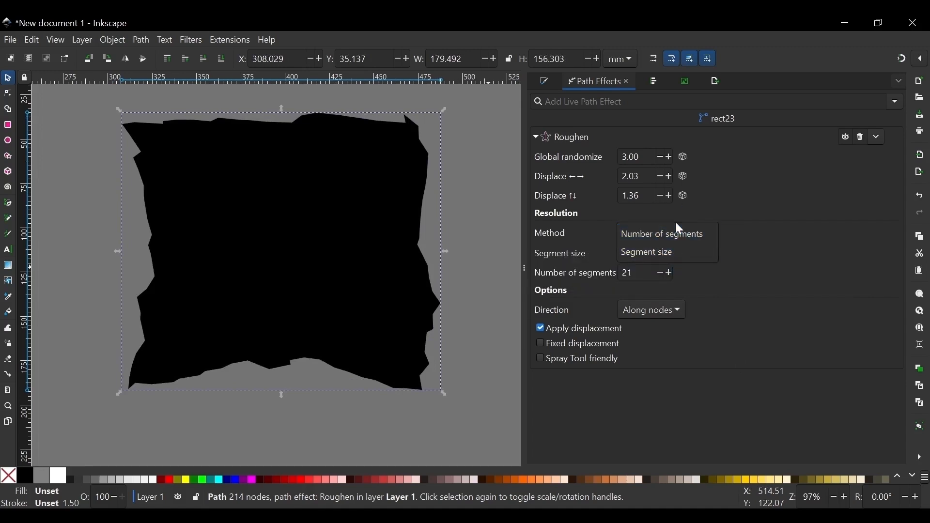
pyautogui.click(663, 252)
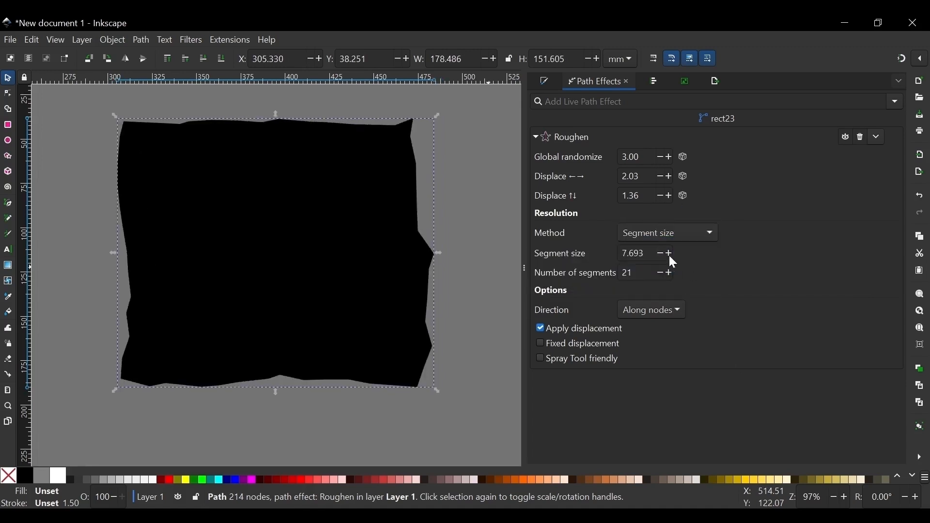
pyautogui.moveTo(670, 253); pyautogui.dragTo(671, 254)
pyautogui.click(672, 253)
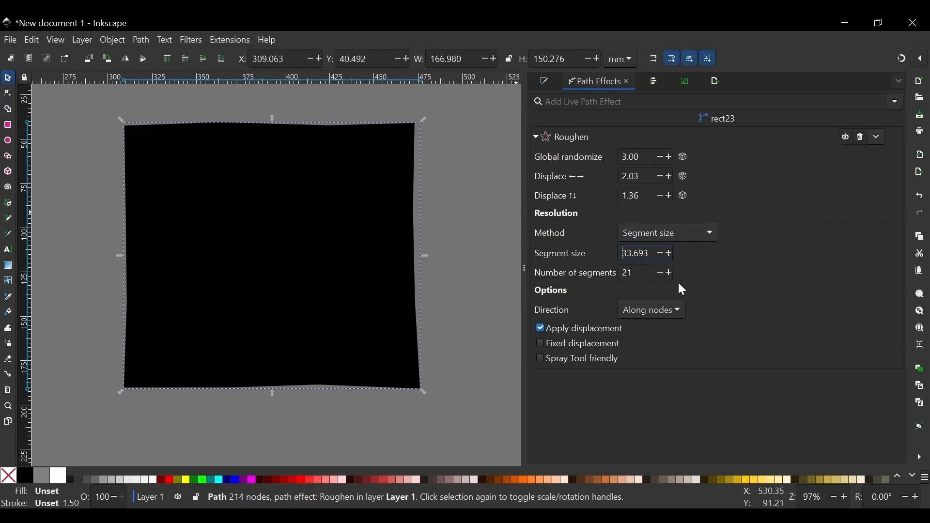
# Raise the Roughen number of segments to 28 and reduce the segment size to 9.693.
pyautogui.moveTo(670, 273); pyautogui.dragTo(670, 273)
pyautogui.moveTo(662, 254); pyautogui.dragTo(663, 253)
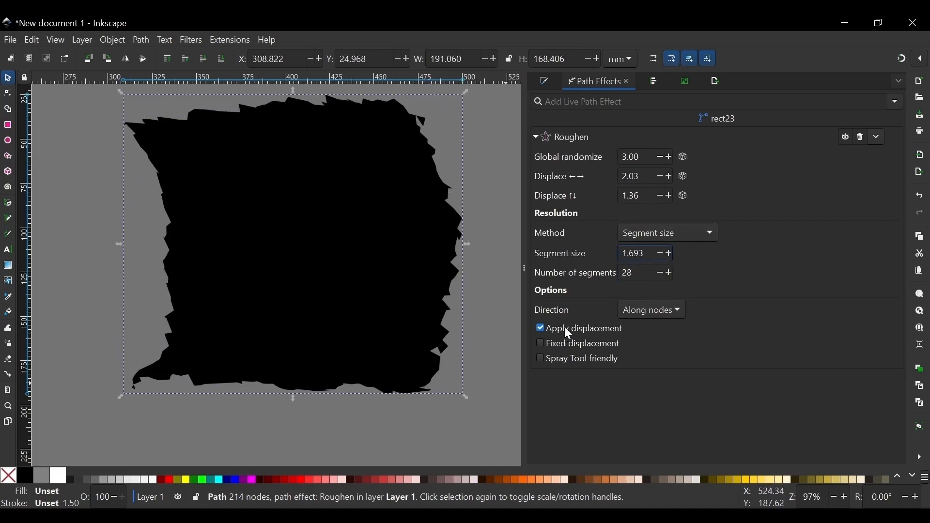
pyautogui.moveTo(666, 249); pyautogui.dragTo(666, 249)
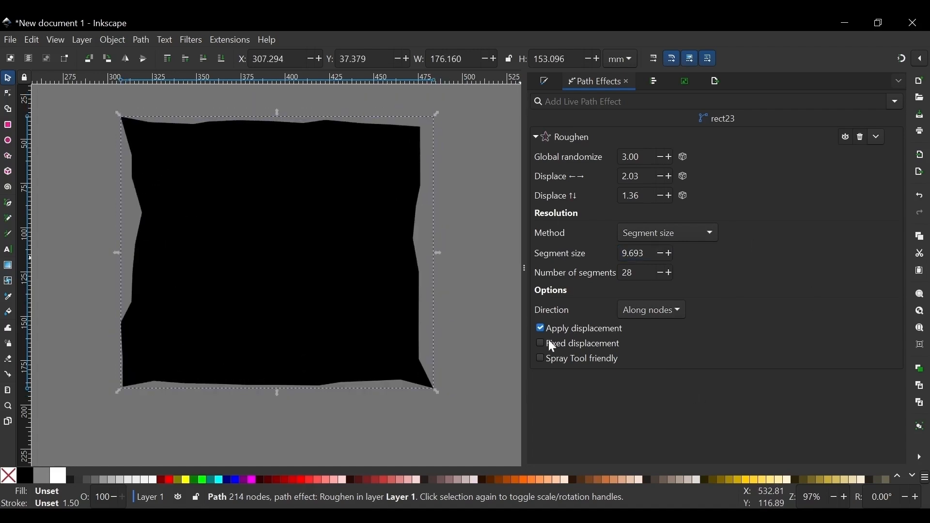
# Toggle Apply displacement off and on, enable Fixed displacement, and try Spray Tool friendly on the roughened rectangle.
pyautogui.click(539, 328)
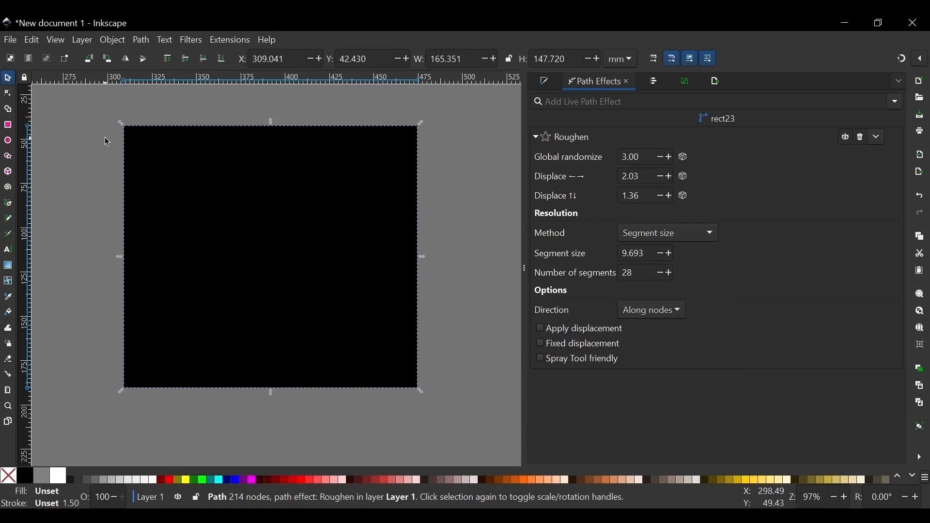
pyautogui.click(540, 328)
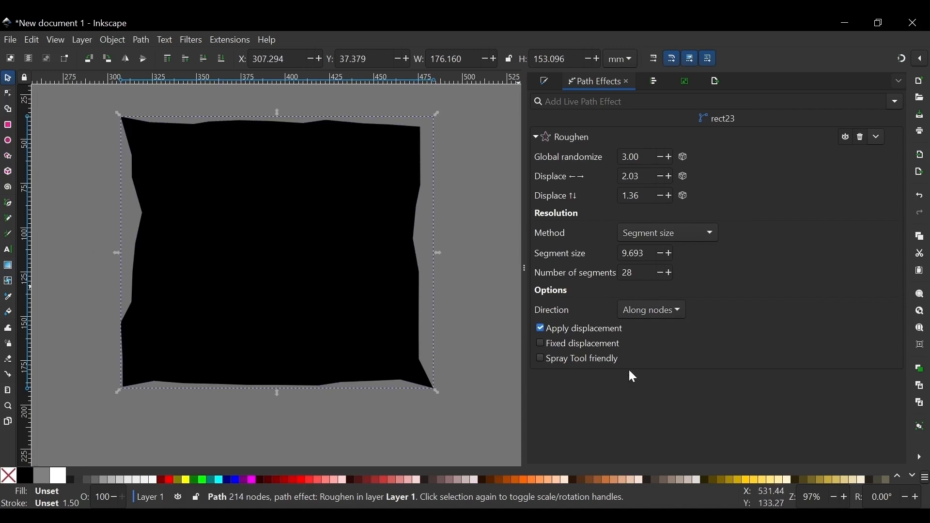
pyautogui.click(540, 343)
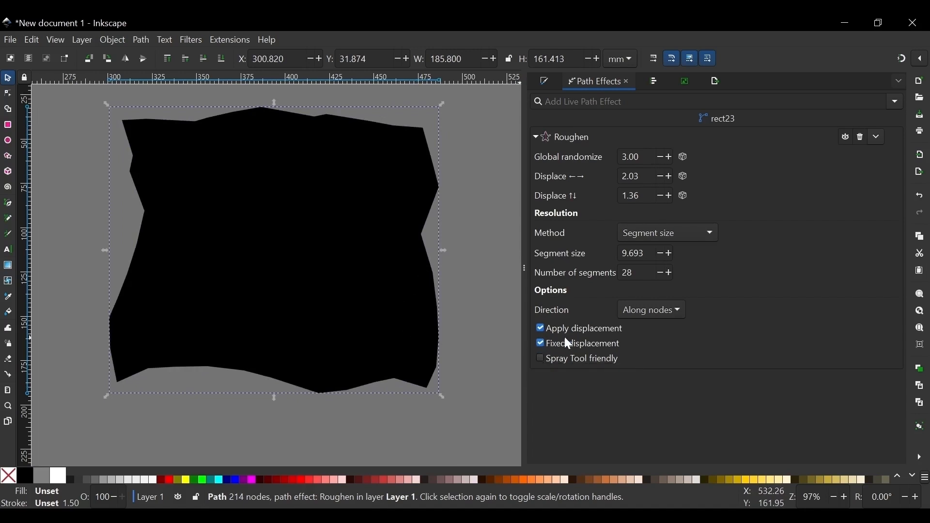
pyautogui.click(539, 358)
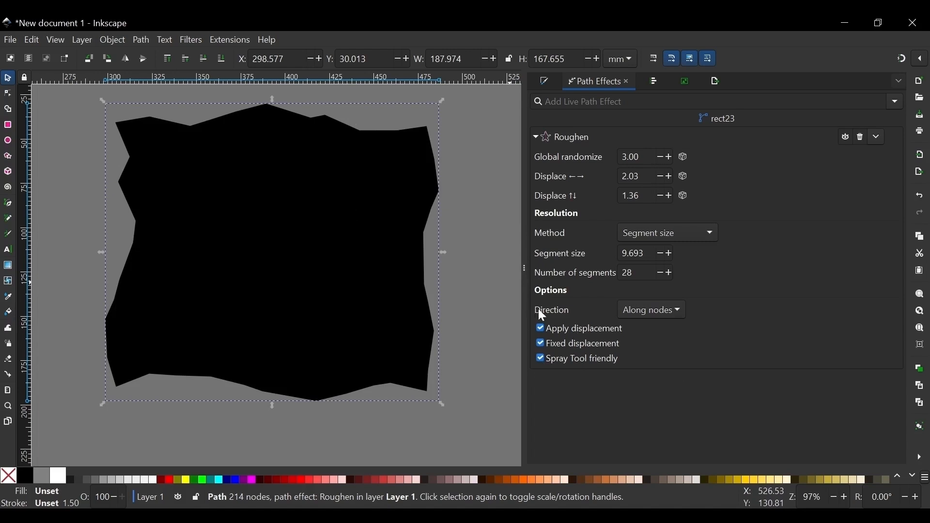
pyautogui.click(543, 360)
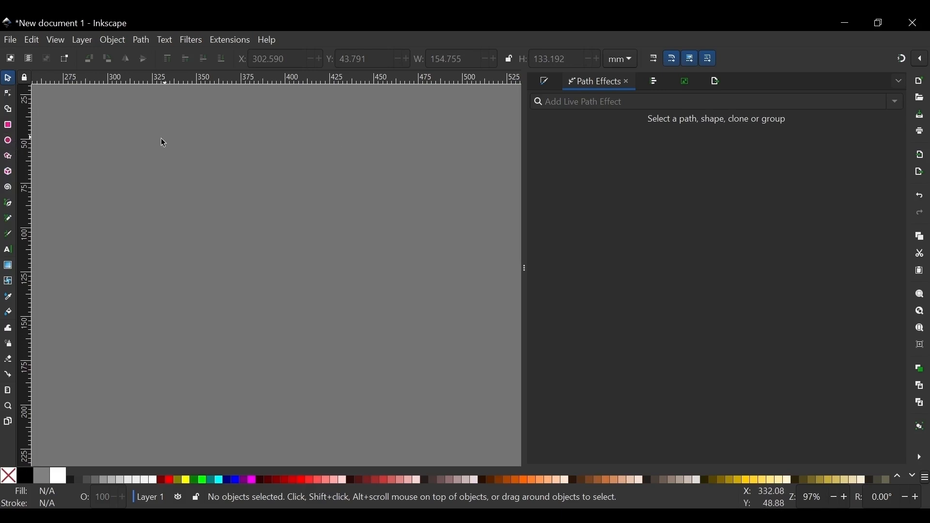
# Draw a black circle about 38 mm in diameter and duplicate it.
pyautogui.click(9, 143)
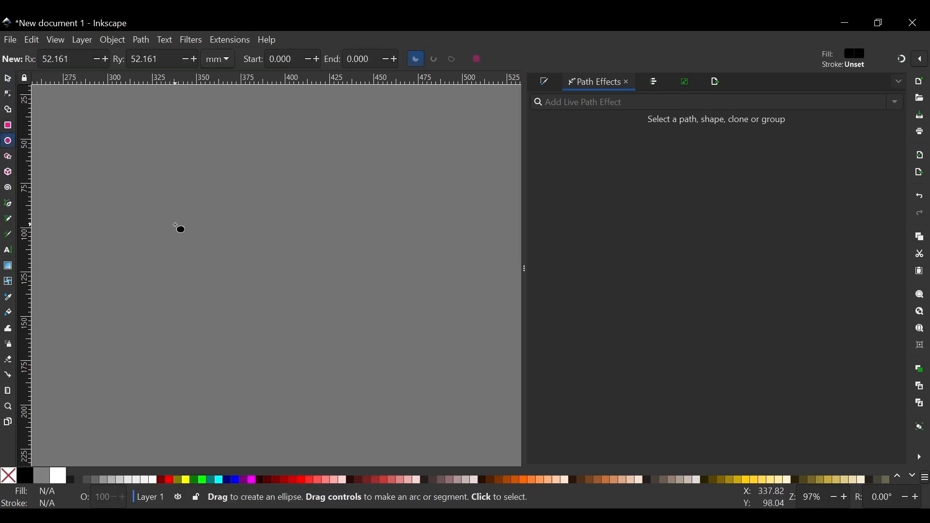
pyautogui.moveTo(125, 198); pyautogui.dragTo(169, 222)
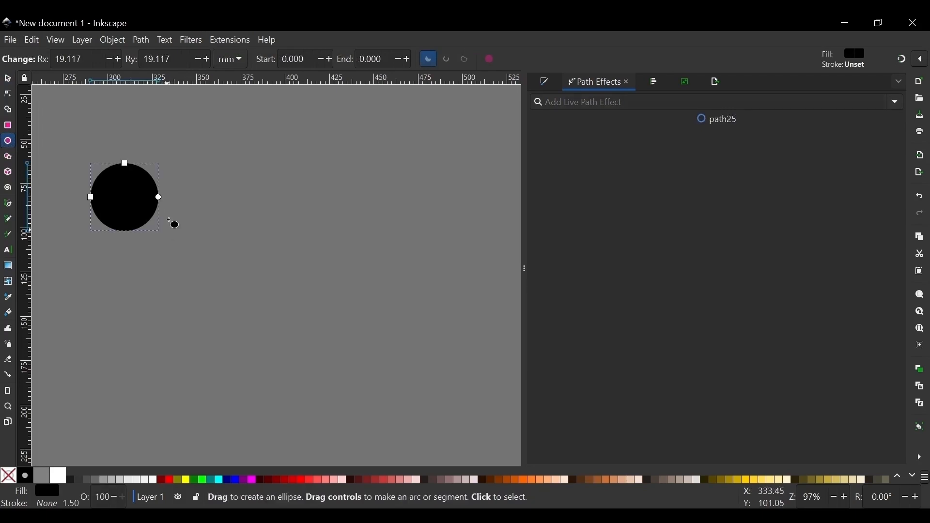
pyautogui.click(8, 78)
pyautogui.hotkey('ctrl', 'd')
# Move the duplicate circle to the right of the original and enlarge it to about 116 mm in diameter.
pyautogui.moveTo(112, 185); pyautogui.dragTo(273, 228)
pyautogui.moveTo(286, 281); pyautogui.dragTo(294, 360)
pyautogui.moveTo(322, 222); pyautogui.dragTo(316, 253)
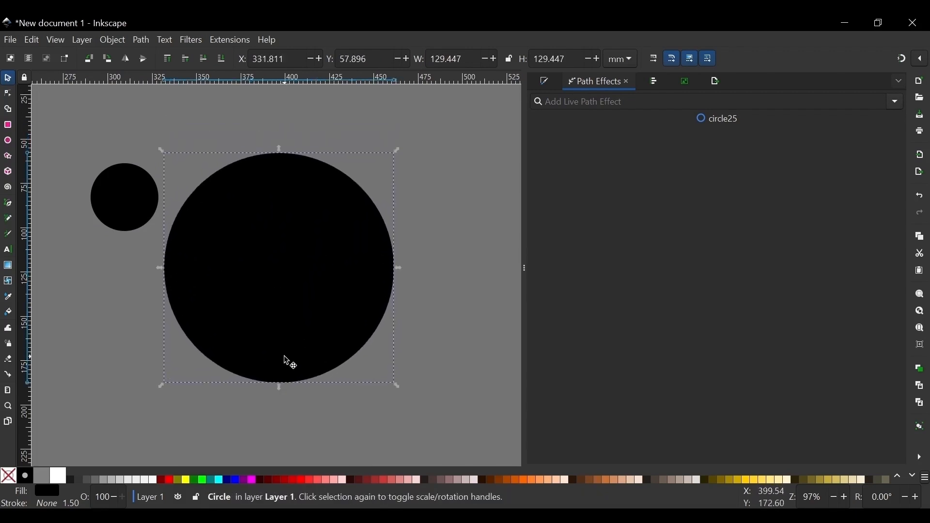
pyautogui.moveTo(281, 386); pyautogui.dragTo(279, 375)
pyautogui.click(433, 253)
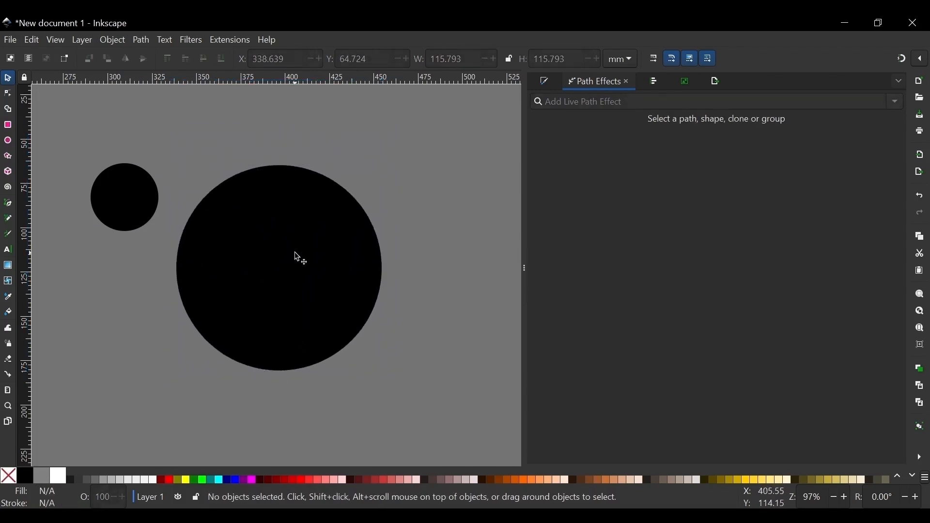
pyautogui.moveTo(297, 255); pyautogui.dragTo(284, 255)
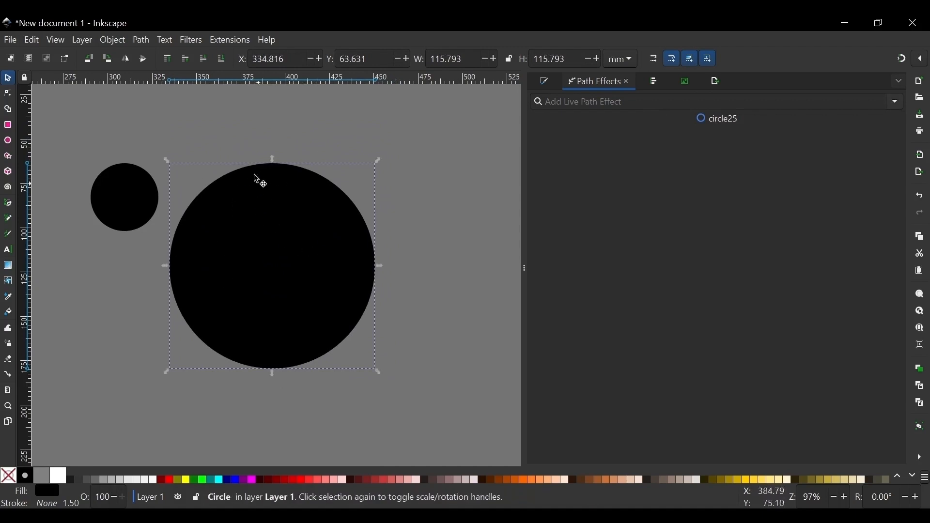
# Convert the large circle to a path and apply the Pattern Along Path effect to it.
pyautogui.click(140, 41)
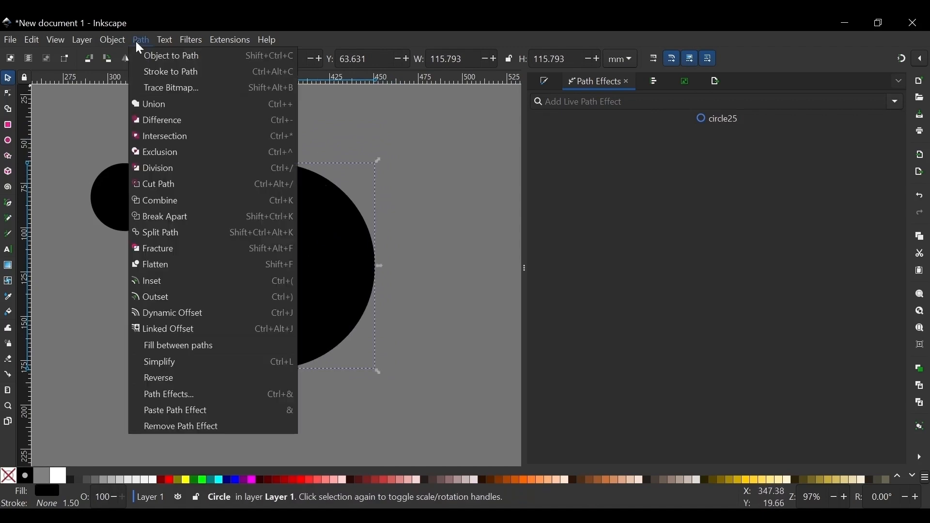
pyautogui.click(153, 55)
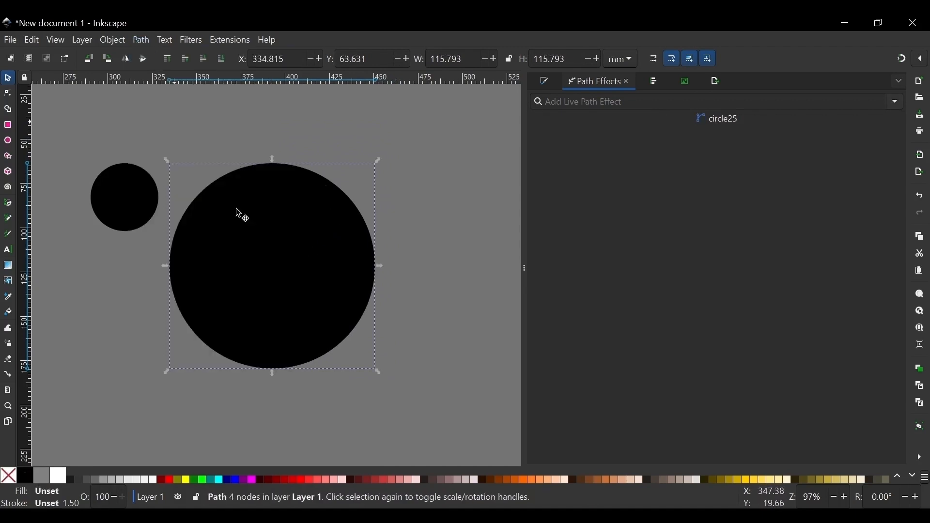
pyautogui.click(896, 102)
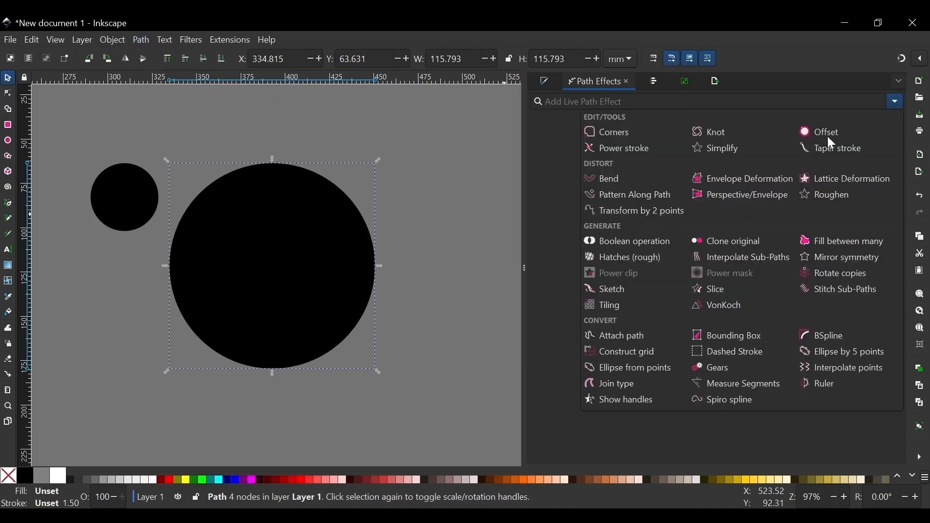
pyautogui.click(636, 190)
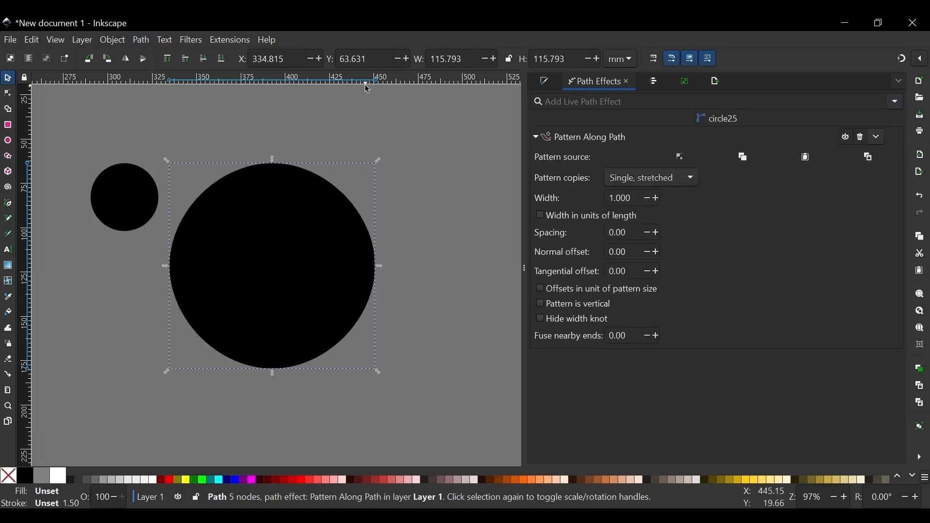
# Copy the small circle and link it from the clipboard as the pattern source of the large circle's effect.
pyautogui.click(187, 124)
pyautogui.click(118, 192)
pyautogui.rightClick(120, 194)
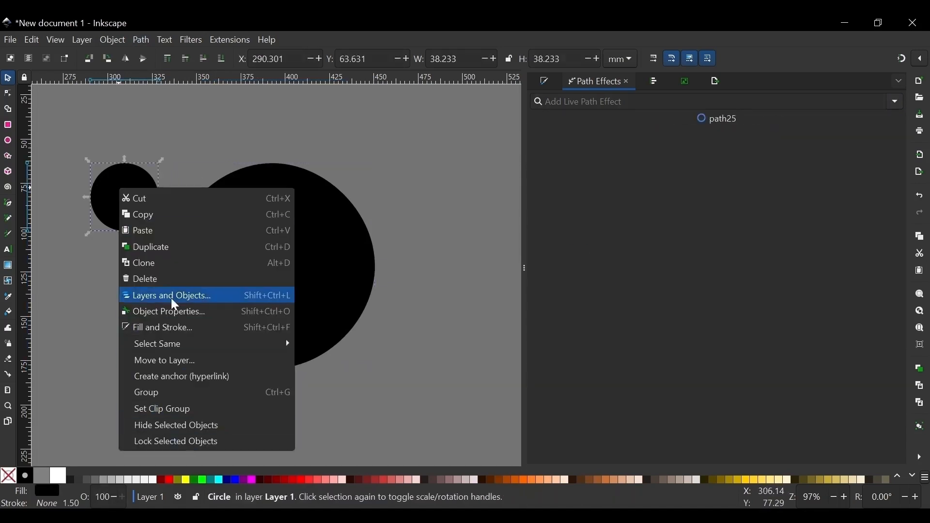
pyautogui.click(141, 212)
pyautogui.click(338, 281)
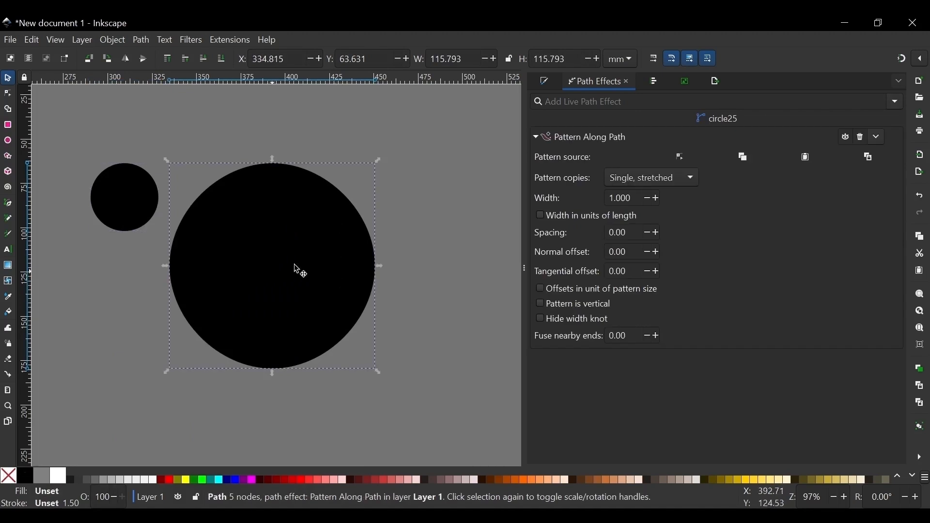
pyautogui.click(879, 156)
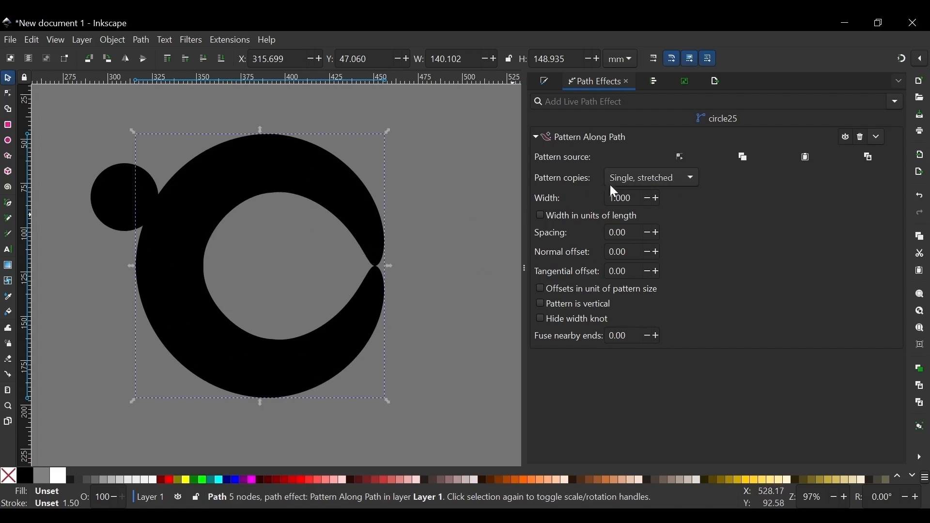
# Compare the pattern copies modes Repeated, stretched, Single and Repeated, and settle on Repeated, stretched.
pyautogui.click(673, 172)
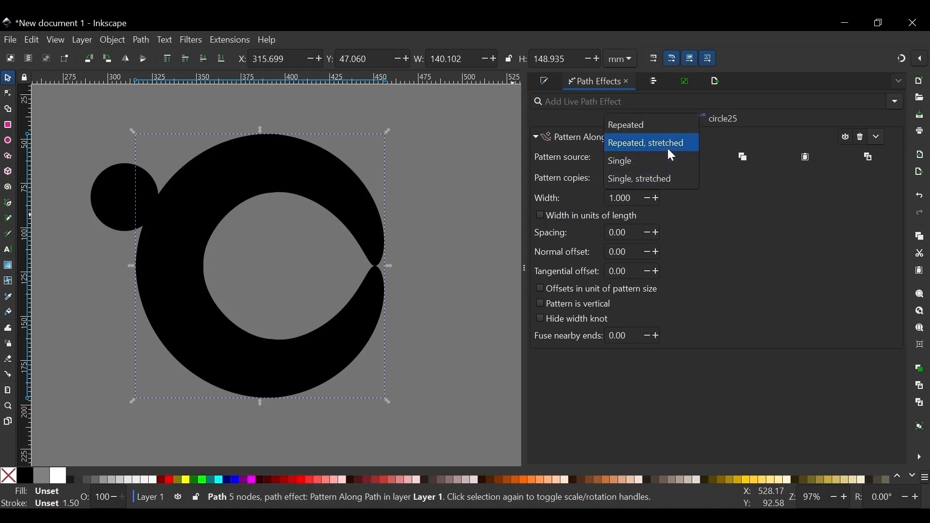
pyautogui.click(670, 146)
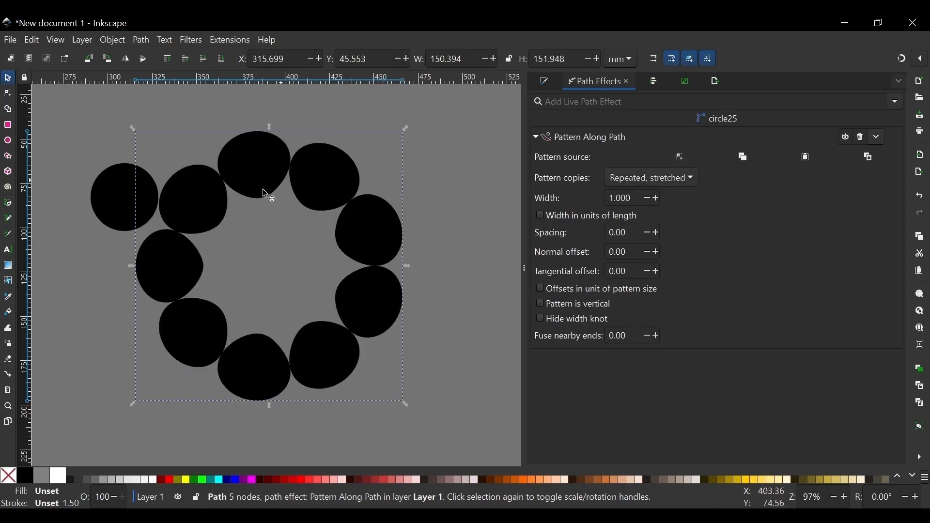
pyautogui.click(653, 178)
pyautogui.click(634, 204)
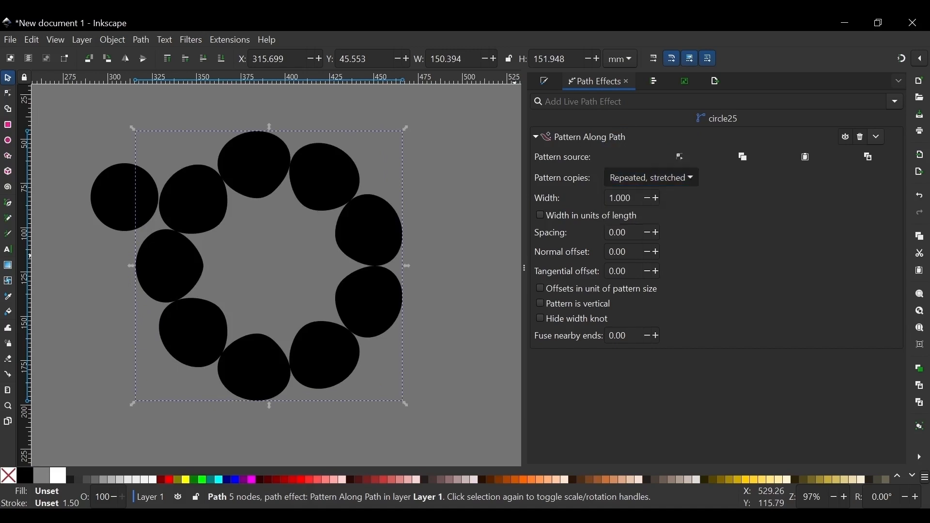
pyautogui.click(668, 176)
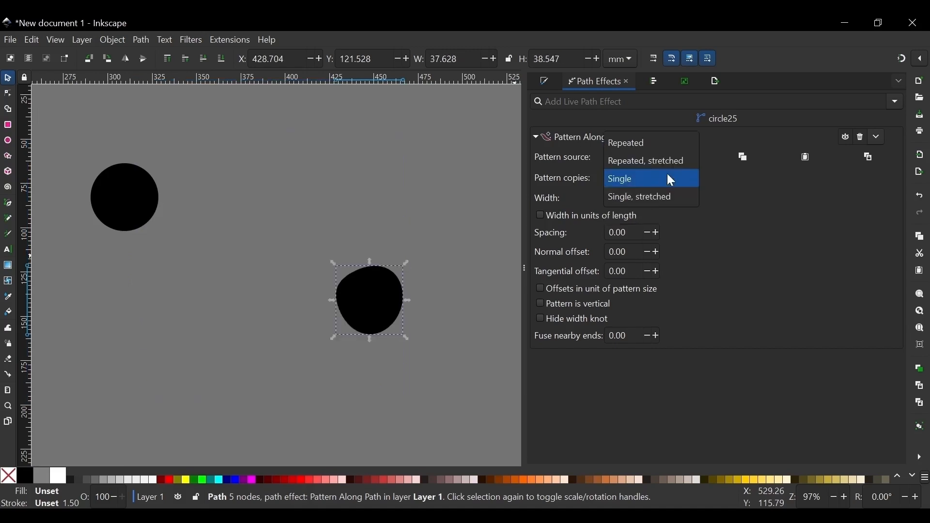
pyautogui.click(636, 143)
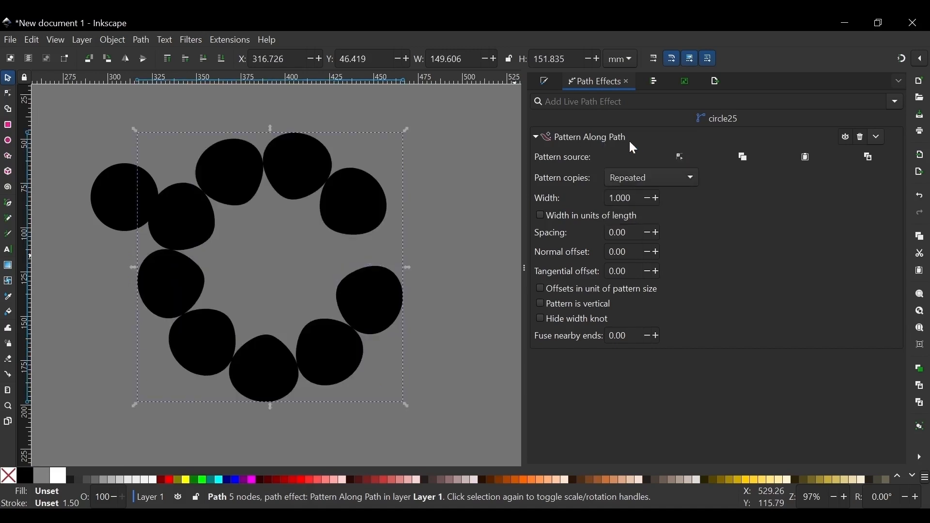
pyautogui.click(650, 177)
pyautogui.click(643, 191)
pyautogui.click(647, 183)
pyautogui.click(652, 180)
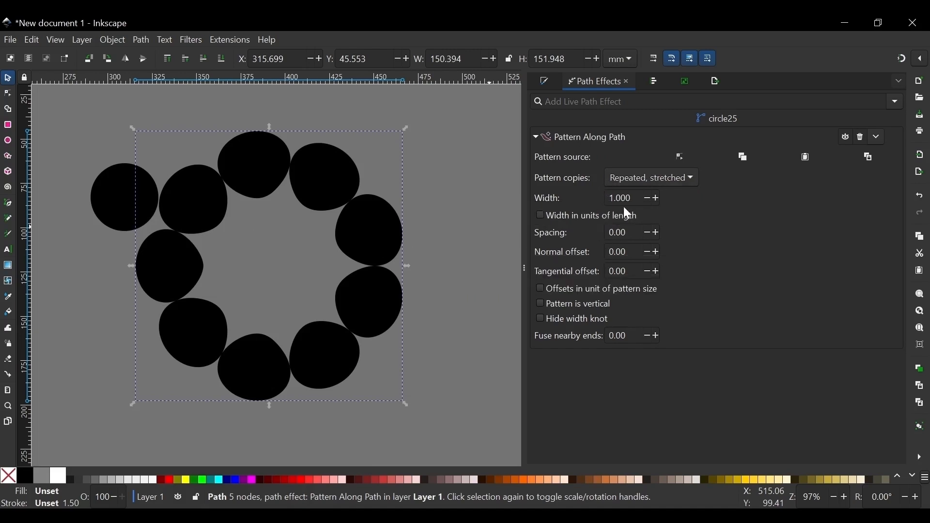
# Set the Pattern Along Path width to 1.220 and the spacing to 4.30 for the large circle.
pyautogui.click(657, 194)
pyautogui.click(657, 194)
pyautogui.click(657, 195)
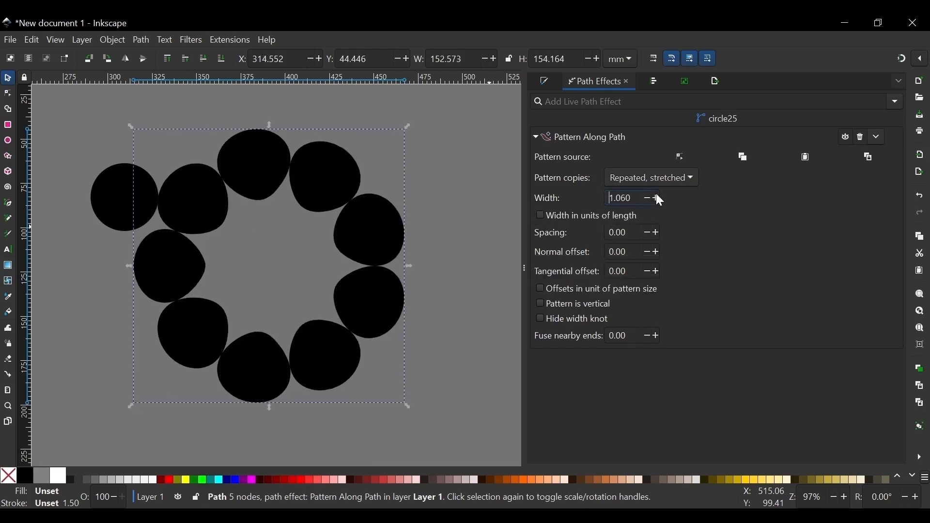
pyautogui.click(657, 195)
pyautogui.click(657, 198)
pyautogui.click(657, 198)
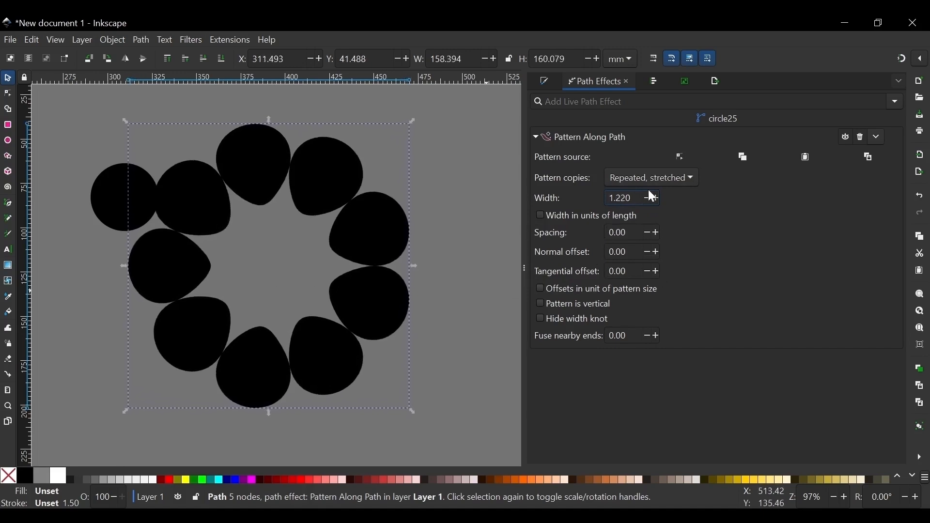
pyautogui.moveTo(659, 233); pyautogui.dragTo(660, 235)
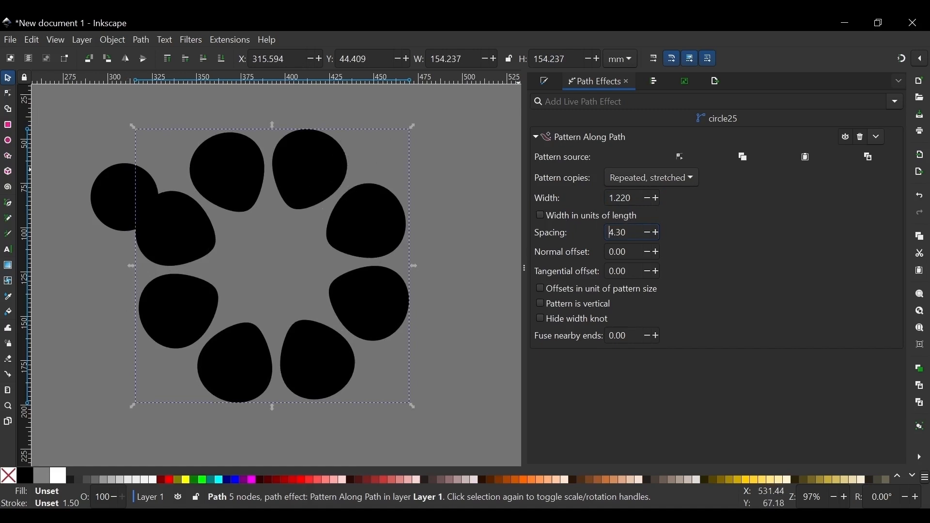
# Set the pattern's normal offset to -2.
pyautogui.moveTo(660, 256); pyautogui.dragTo(648, 252)
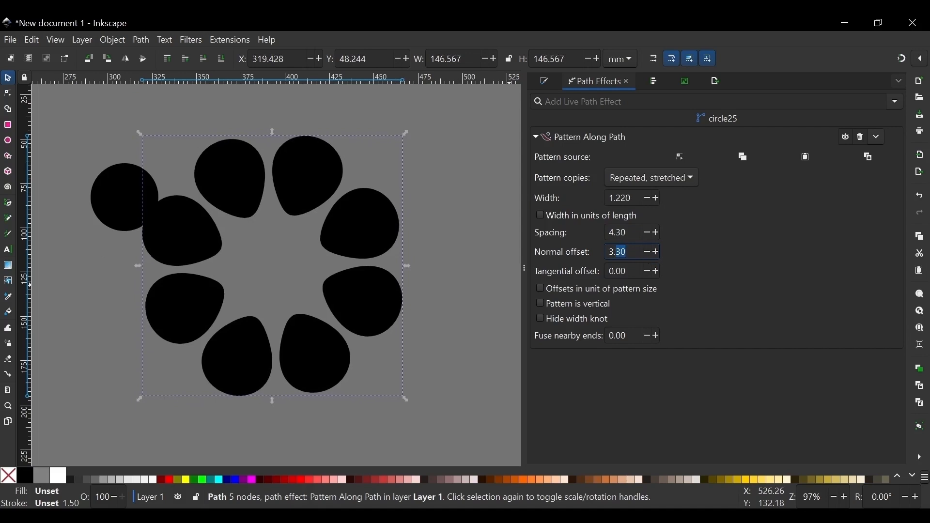
pyautogui.press('BackSpace')
pyautogui.press('BackSpace')
pyautogui.press('BackSpace')
pyautogui.write('-2')
pyautogui.press('Return')
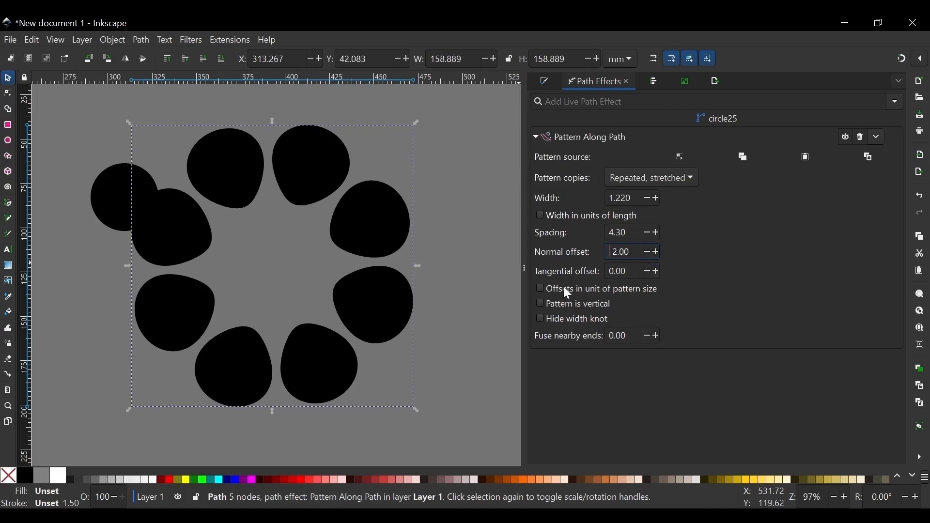
# Set the pattern's tangential offset to 10.
pyautogui.click(656, 271)
pyautogui.moveTo(658, 271); pyautogui.dragTo(657, 272)
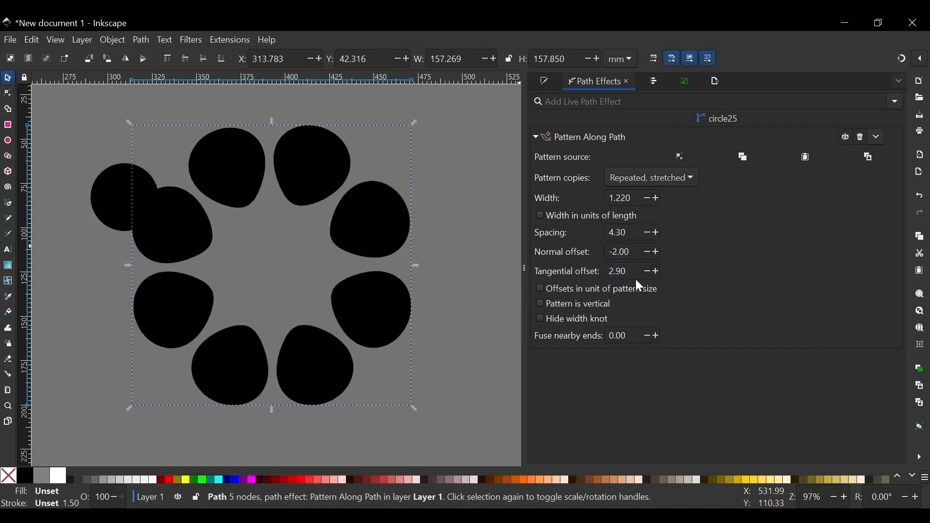
pyautogui.press('BackSpace')
pyautogui.press('Return')
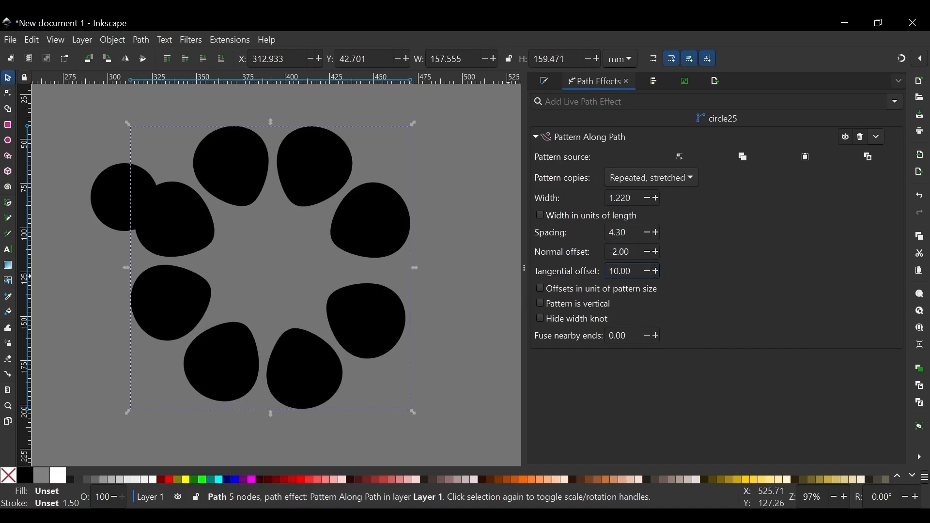
# Try the options for offsets in unit of pattern size and for a vertical pattern, turning each off again.
pyautogui.click(573, 288)
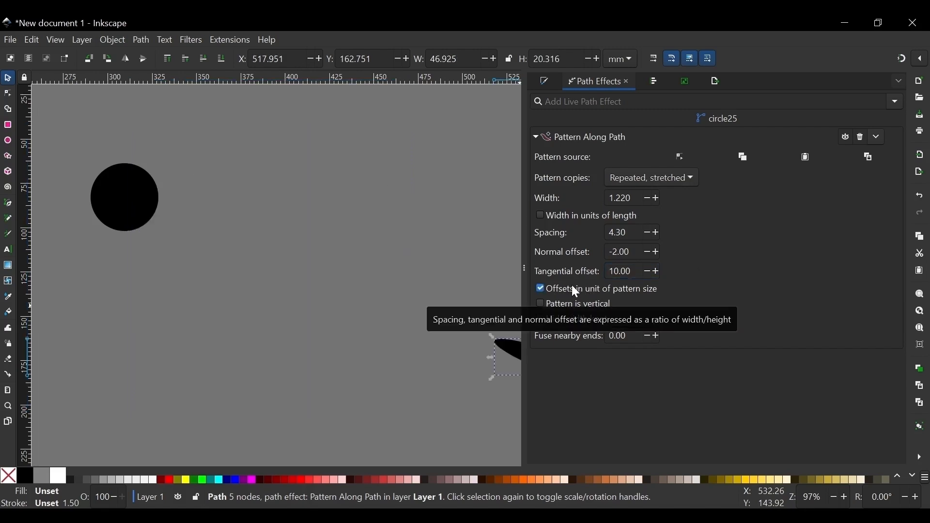
pyautogui.scroll(-1, 172, 148)
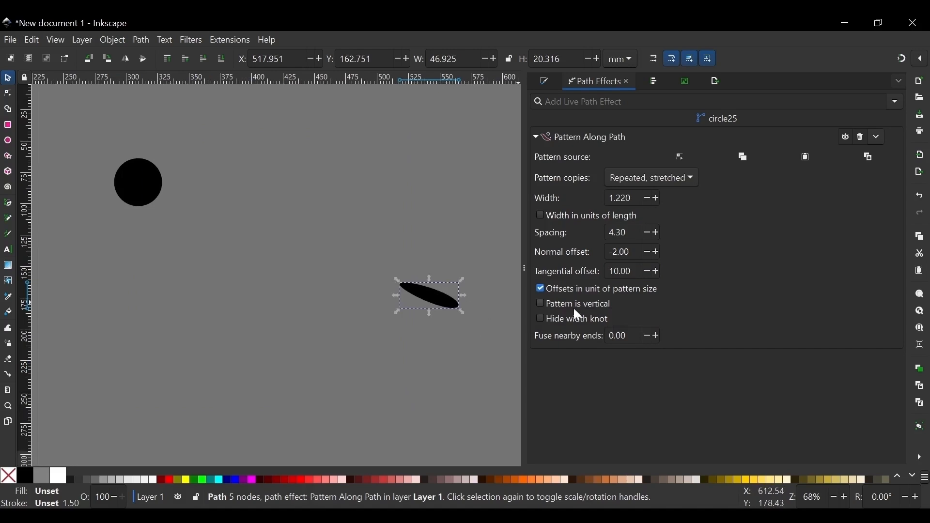
pyautogui.click(540, 291)
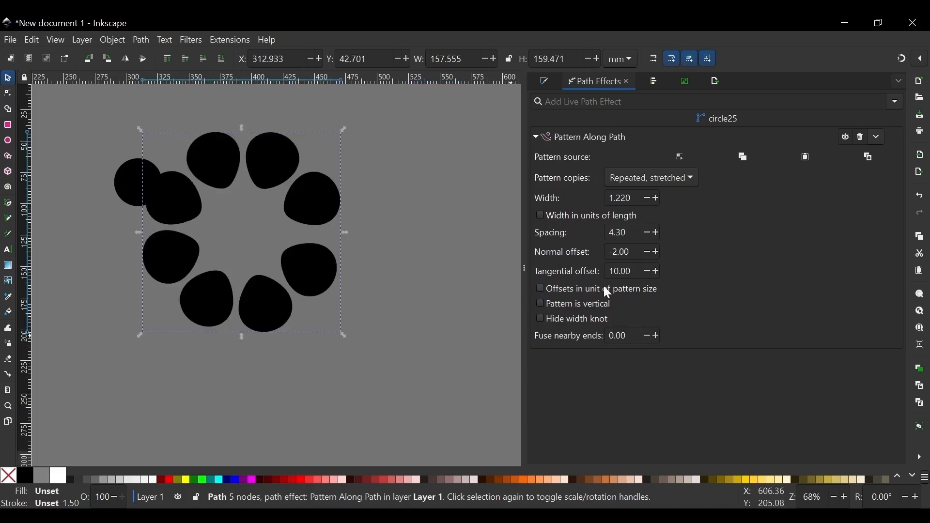
pyautogui.scroll(1, 160, 143)
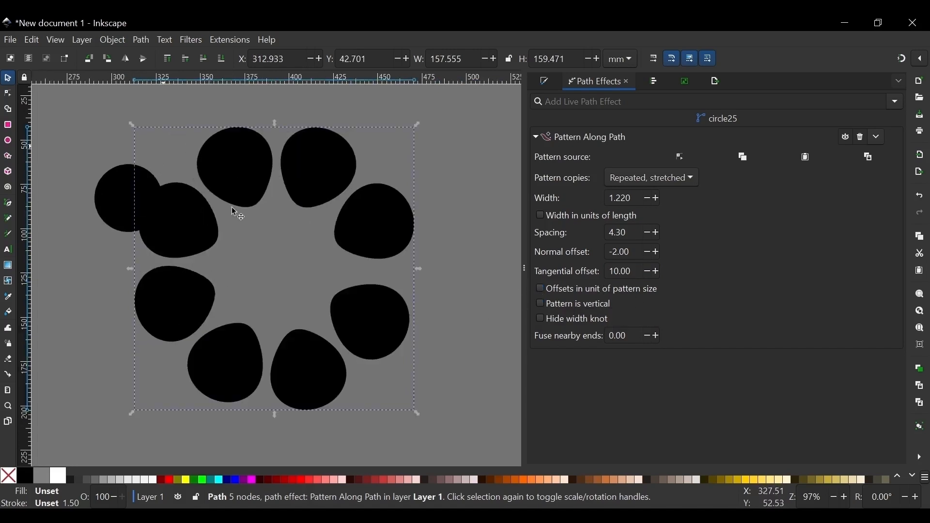
pyautogui.click(542, 303)
pyautogui.click(541, 304)
# Stretch the pattern into long petals with the on-canvas width knot, to a width of 2.929, and hide the knot.
pyautogui.click(540, 320)
pyautogui.press('n')
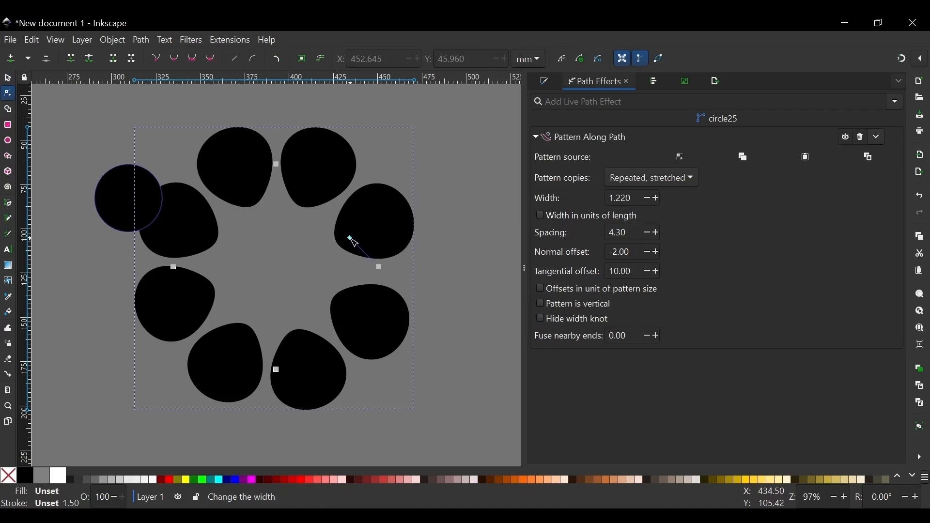
pyautogui.moveTo(357, 243); pyautogui.dragTo(308, 204)
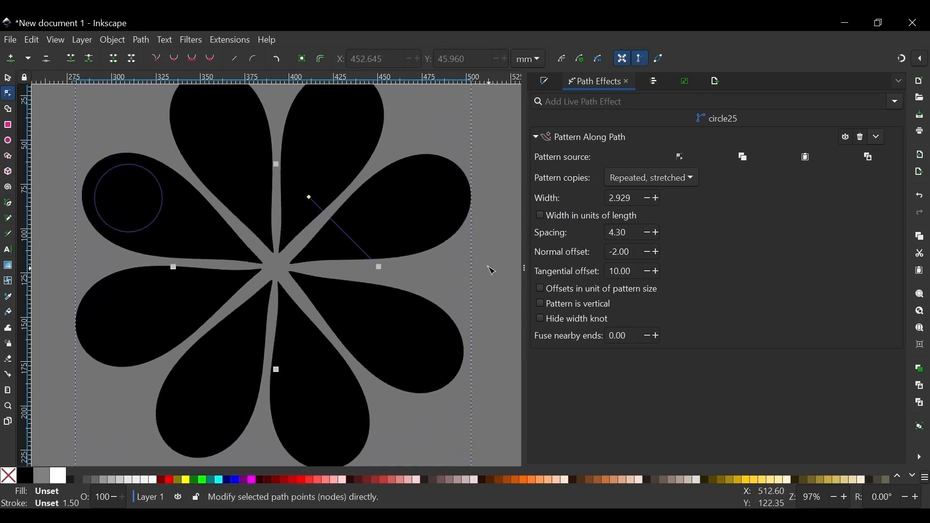
pyautogui.click(541, 319)
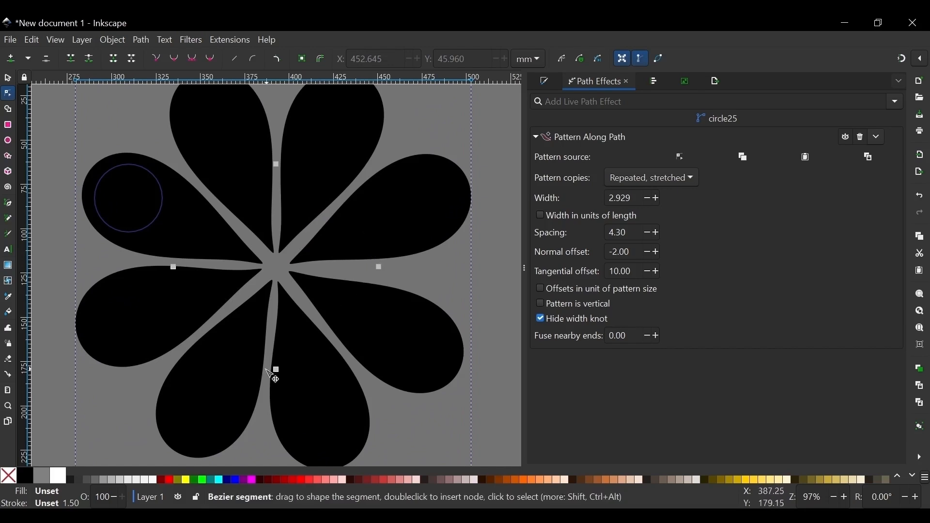
pyautogui.press('-')
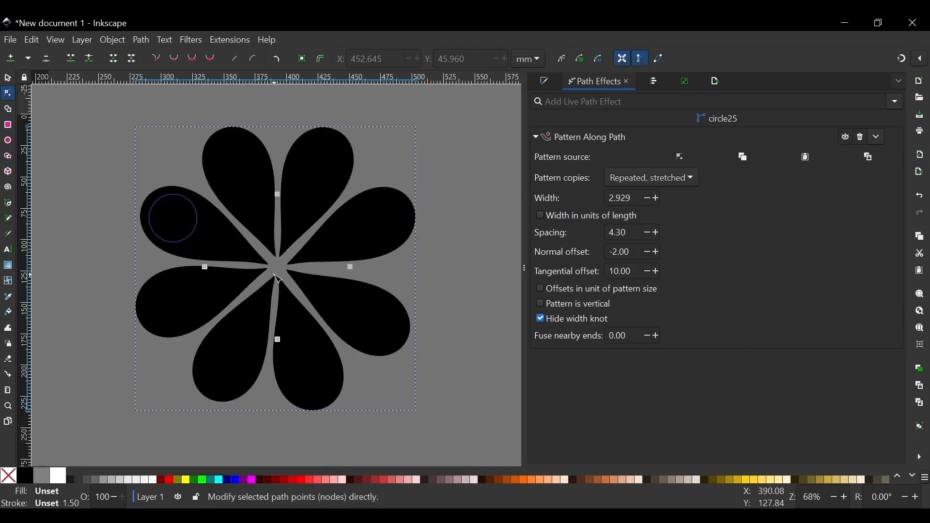
pyautogui.press('+')
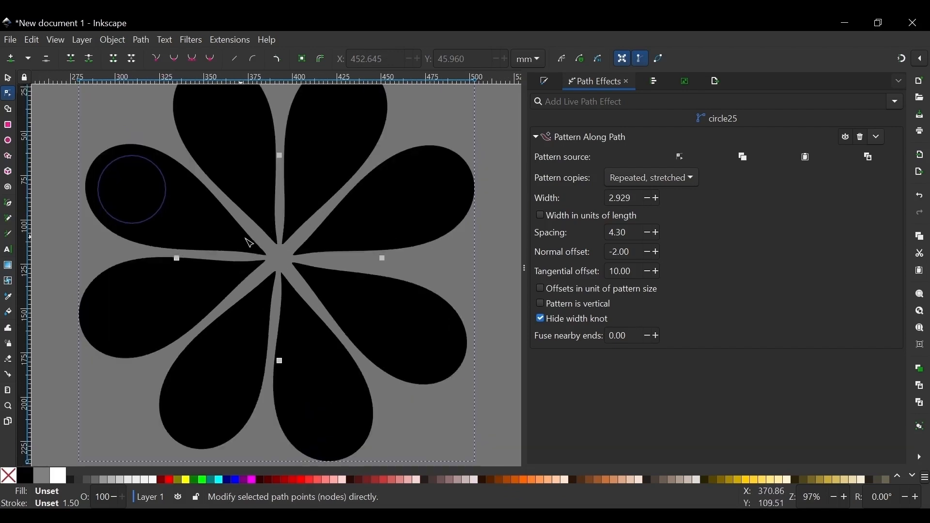
pyautogui.press('-')
pyautogui.press('+')
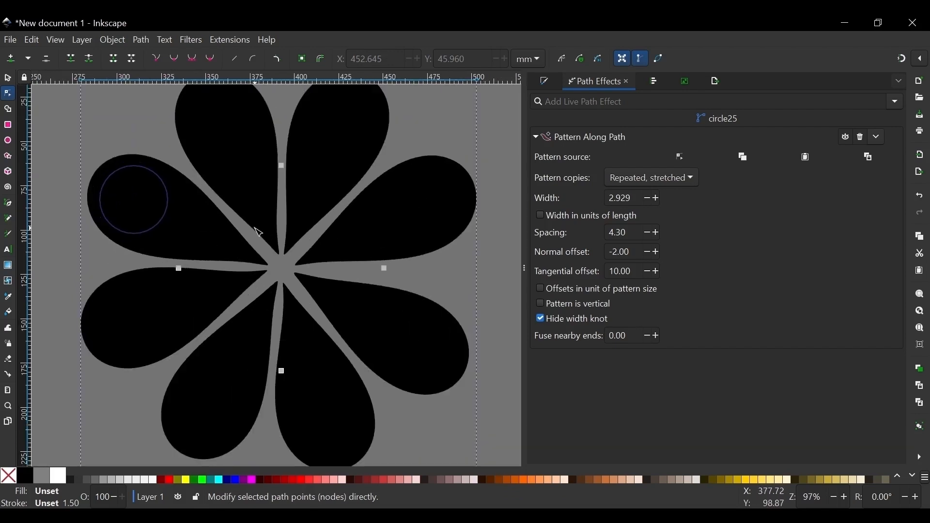
pyautogui.press('-')
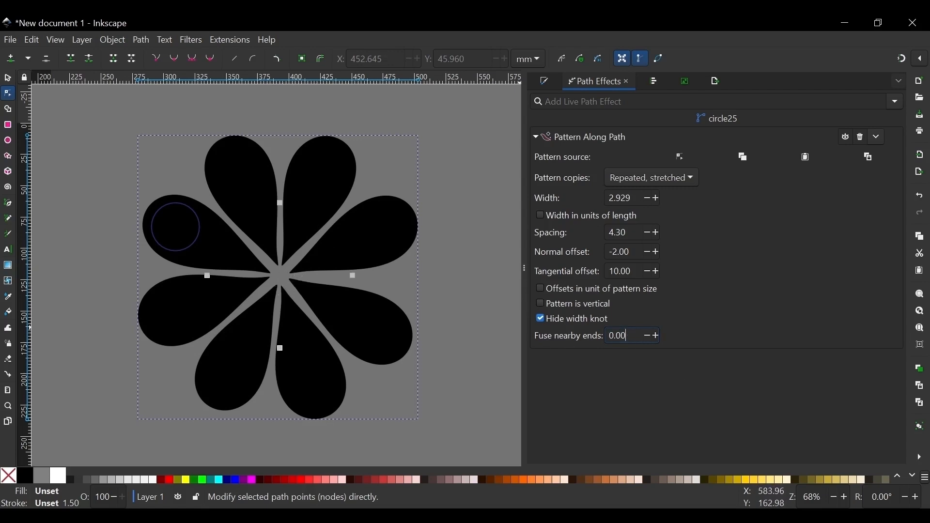
# Try fusing nearby ends with a value of 50, and reset it to 0.
pyautogui.press('BackSpace')
pyautogui.press('BackSpace')
pyautogui.press('BackSpace')
pyautogui.press('Return')
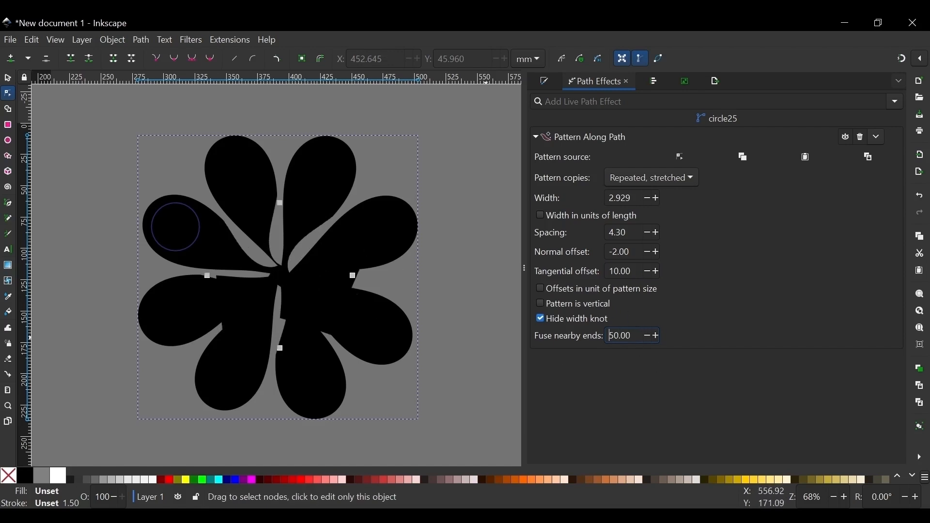
pyautogui.press('Delete')
pyautogui.press('Return')
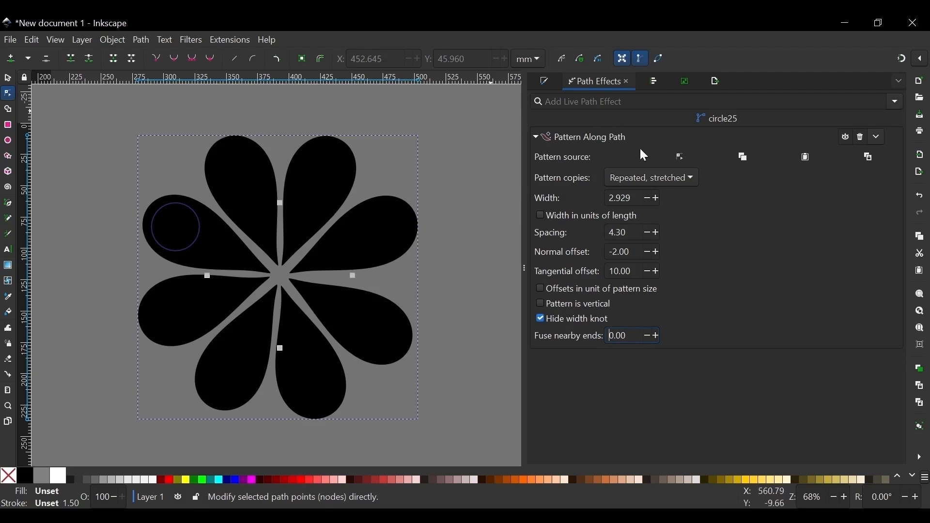
# Delete the petal pattern and the small source circle from the canvas.
pyautogui.click(8, 79)
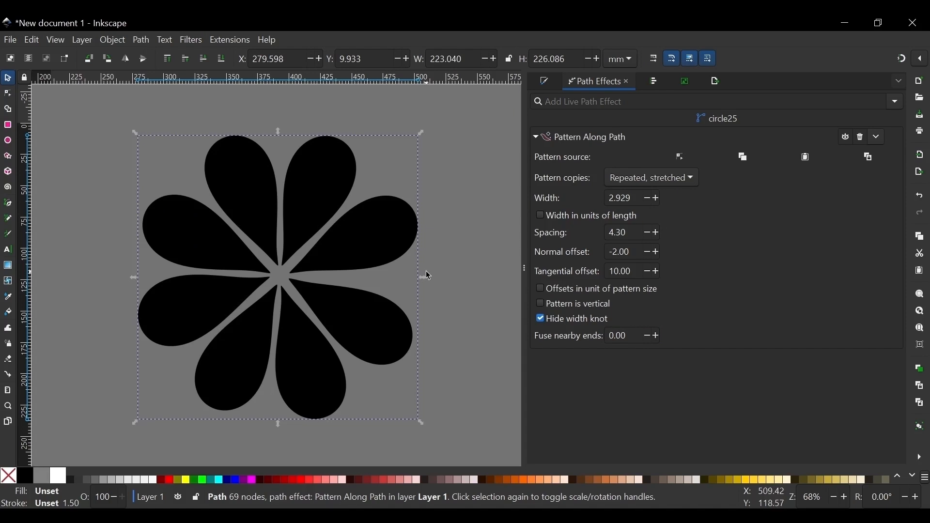
pyautogui.press('Delete')
pyautogui.click(194, 242)
pyautogui.press('Delete')
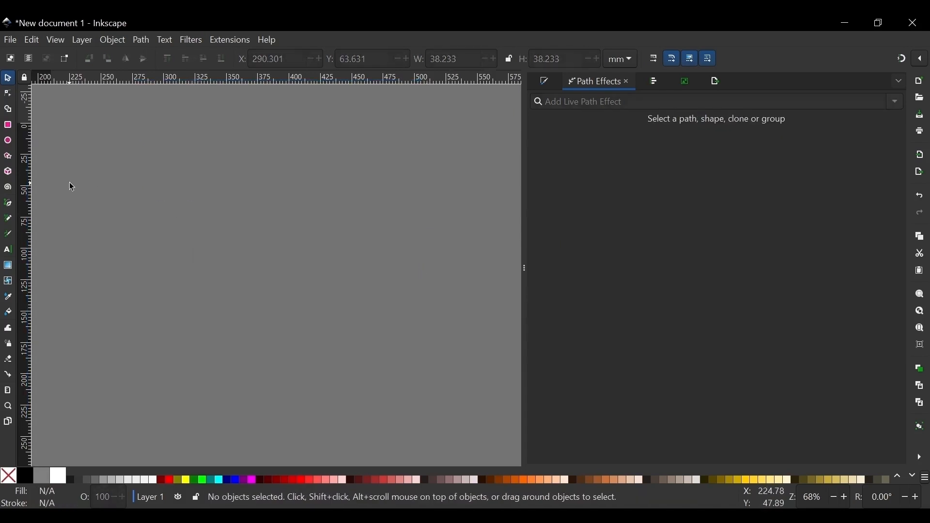
# Draw a black square about 47 mm wide in the upper part of the empty canvas.
pyautogui.click(9, 126)
pyautogui.hotkey('ctrl', 'shift')
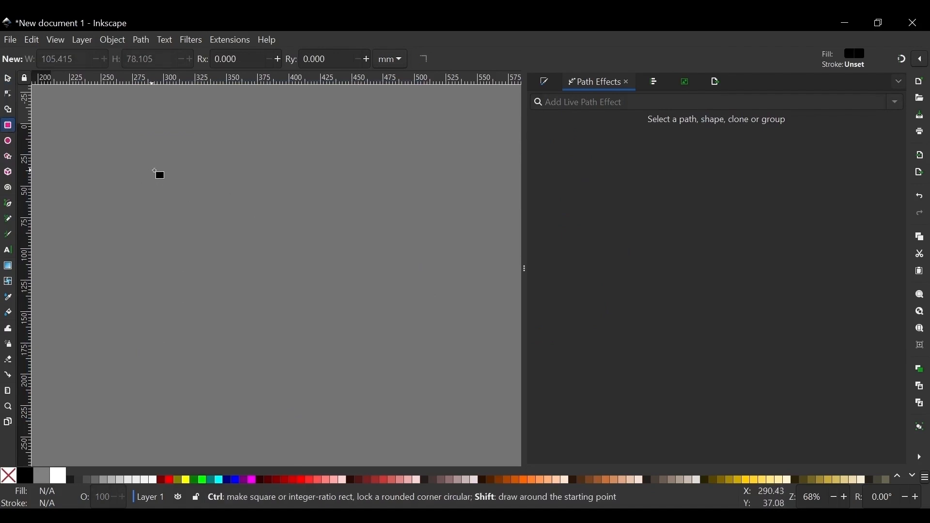
pyautogui.moveTo(134, 152); pyautogui.dragTo(205, 210)
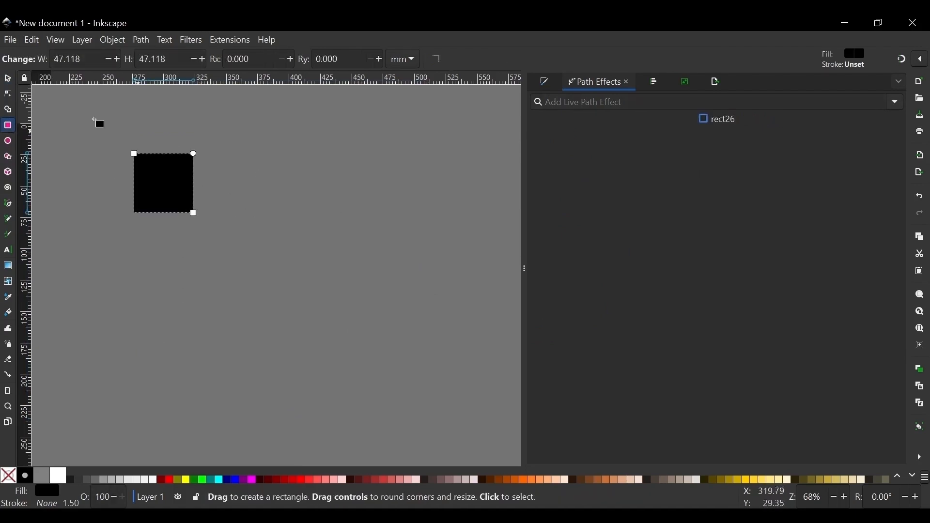
pyautogui.click(7, 78)
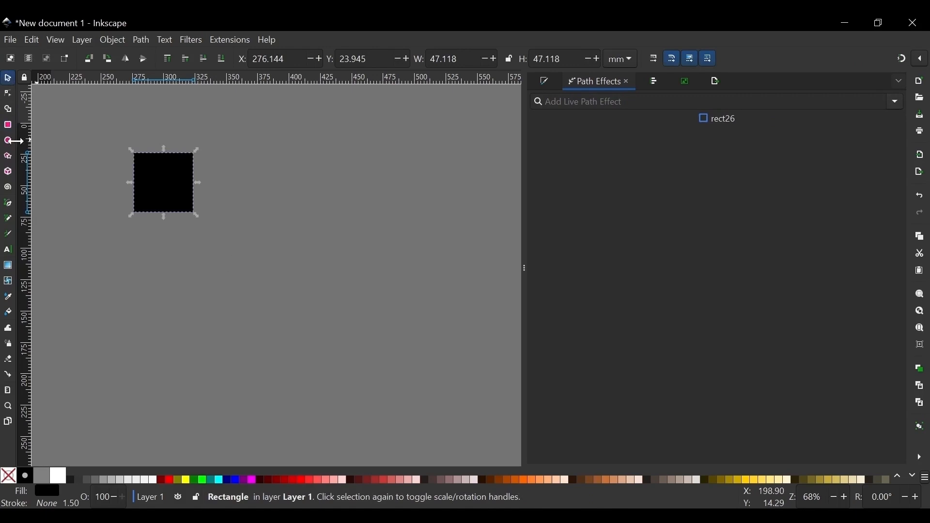
# Draw a circle about 168 mm in diameter and place it to the lower right of the square.
pyautogui.click(8, 141)
pyautogui.moveTo(294, 221); pyautogui.dragTo(403, 339)
pyautogui.click(8, 78)
pyautogui.moveTo(367, 216); pyautogui.dragTo(393, 283)
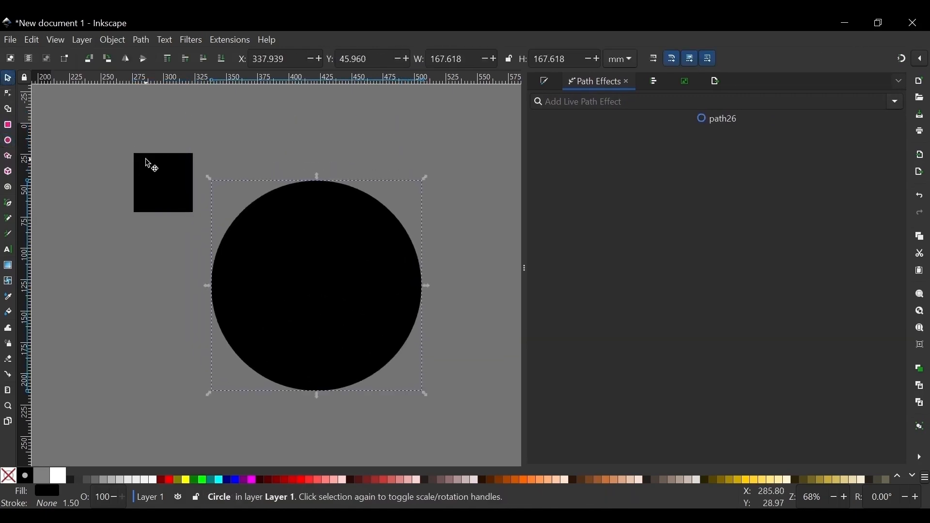
# Rotate the square so it stands on a corner as a diamond, and move the large circle closer to it.
pyautogui.click(191, 190)
pyautogui.click(174, 174)
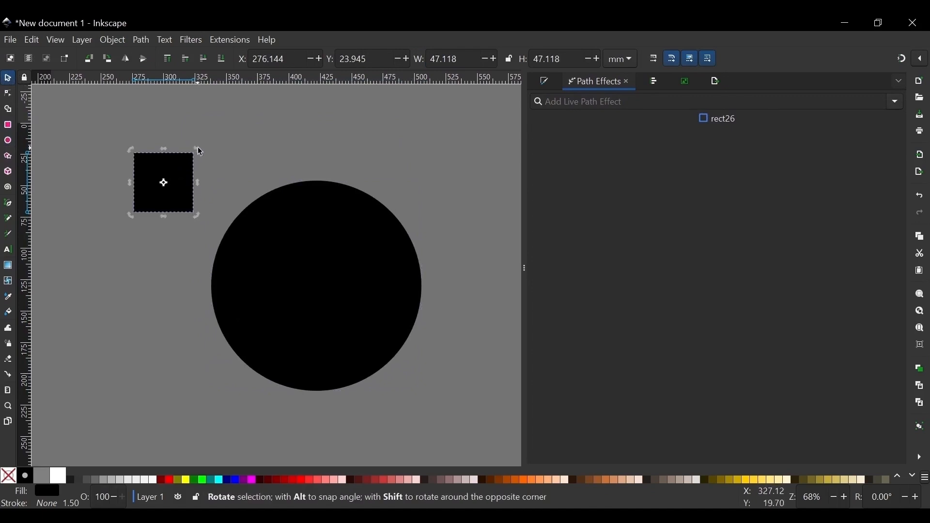
pyautogui.moveTo(198, 151); pyautogui.dragTo(203, 184)
pyautogui.hotkey('ctrl', 'z')
pyautogui.click(245, 158)
pyautogui.click(200, 184)
pyautogui.click(244, 163)
pyautogui.click(357, 260)
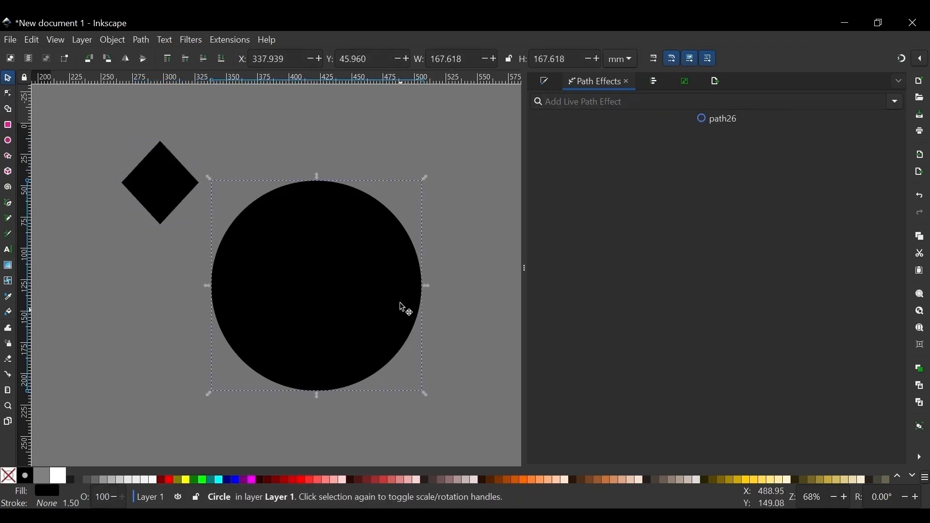
pyautogui.moveTo(354, 256); pyautogui.dragTo(313, 250)
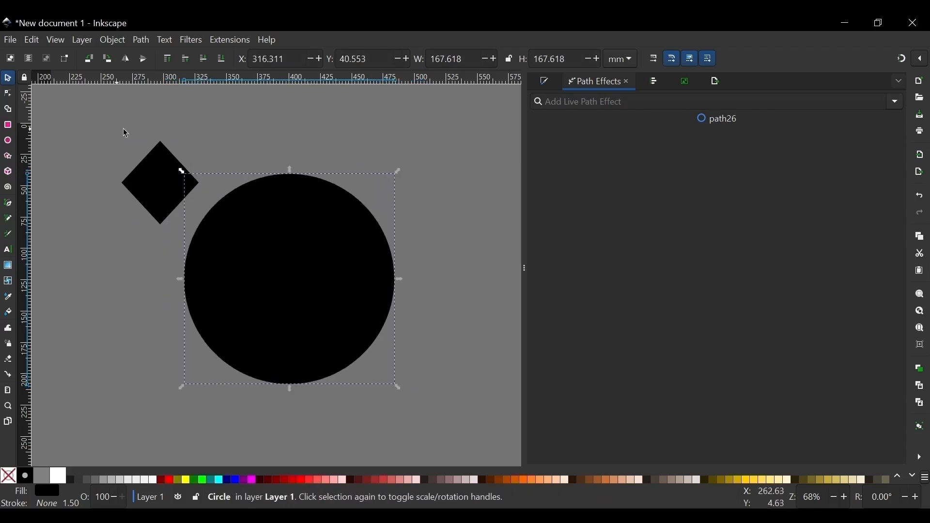
# Convert the large circle to a path and add the Pattern Along Path effect to it.
pyautogui.click(140, 40)
pyautogui.click(147, 57)
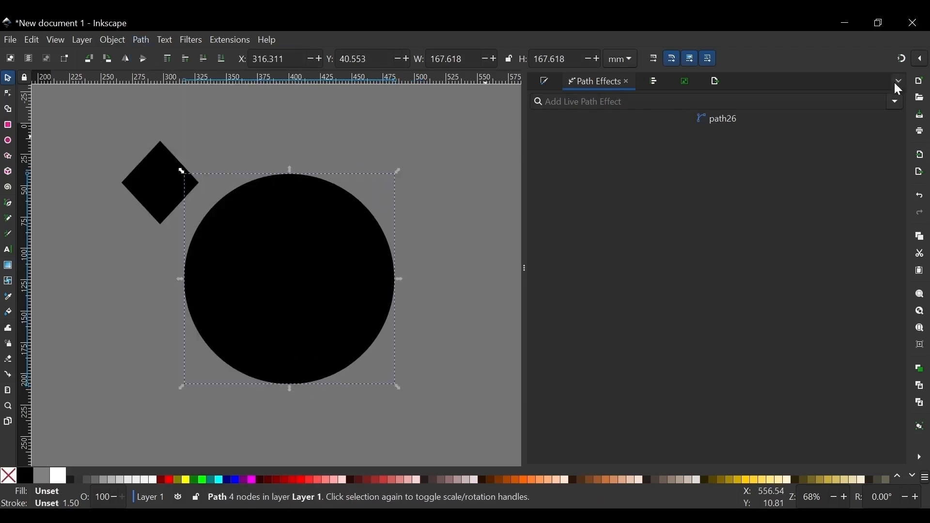
pyautogui.click(896, 101)
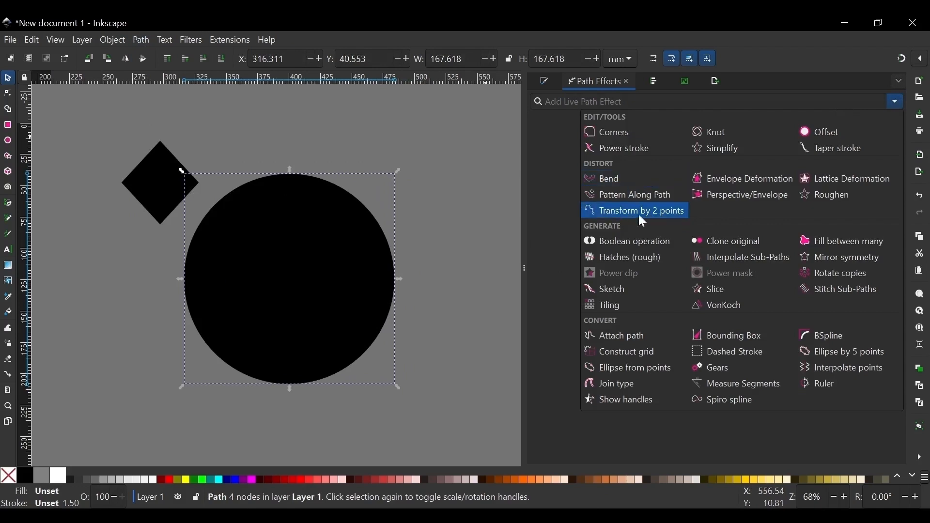
pyautogui.click(656, 195)
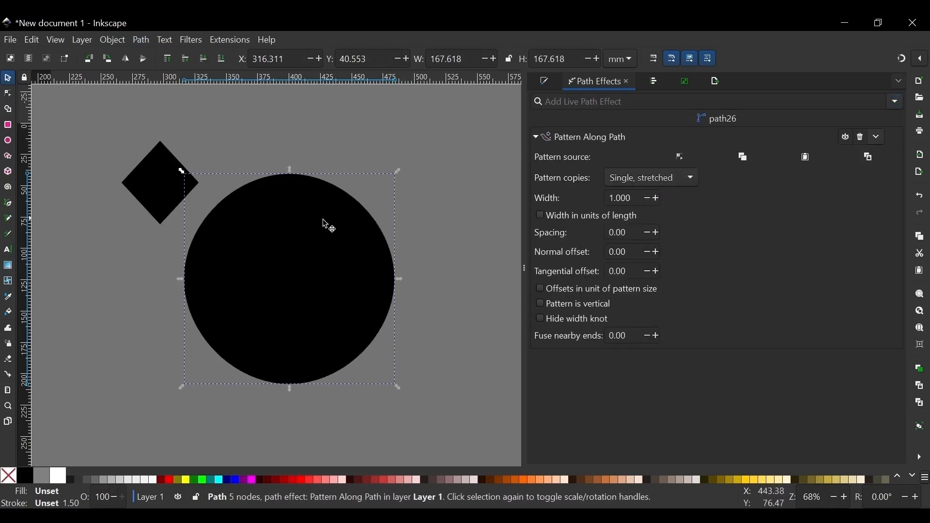
# Copy the diamond and link it from the clipboard as the pattern source of the large circle's effect.
pyautogui.click(166, 173)
pyautogui.rightClick(166, 170)
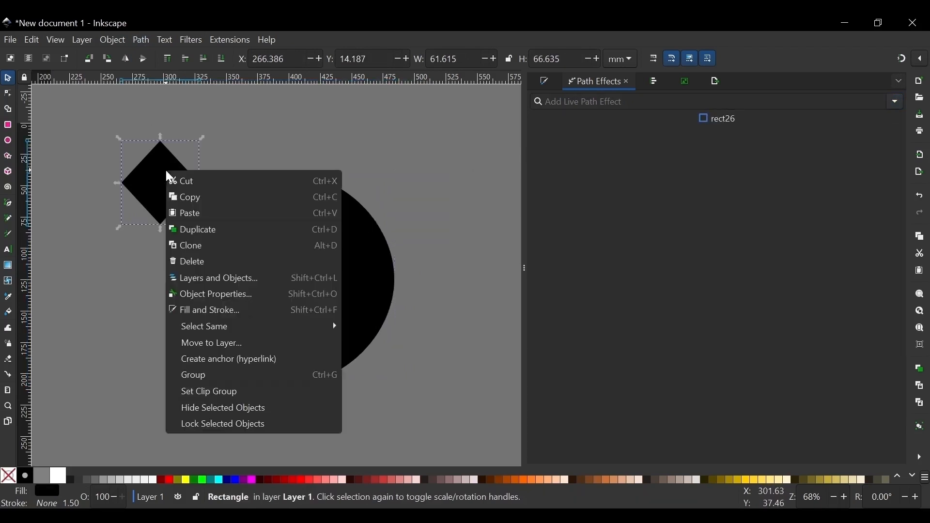
pyautogui.click(202, 199)
pyautogui.click(291, 242)
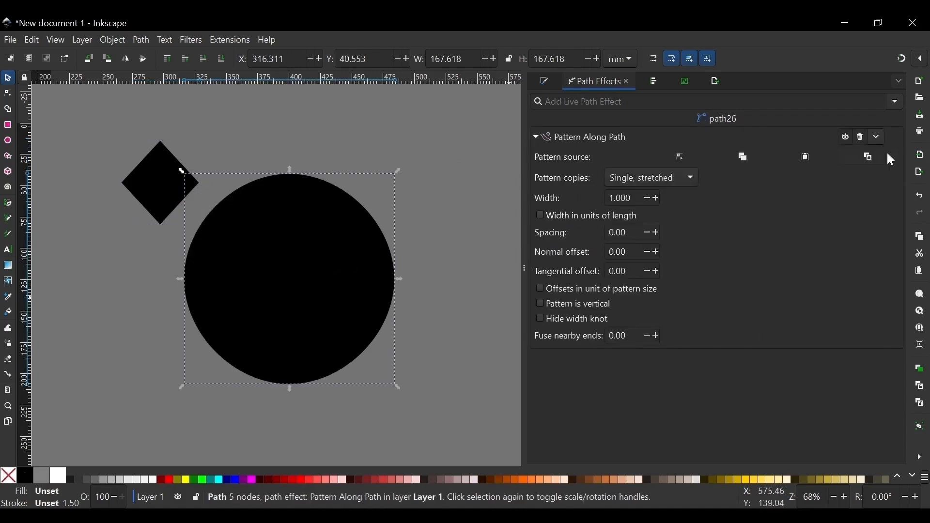
pyautogui.click(871, 157)
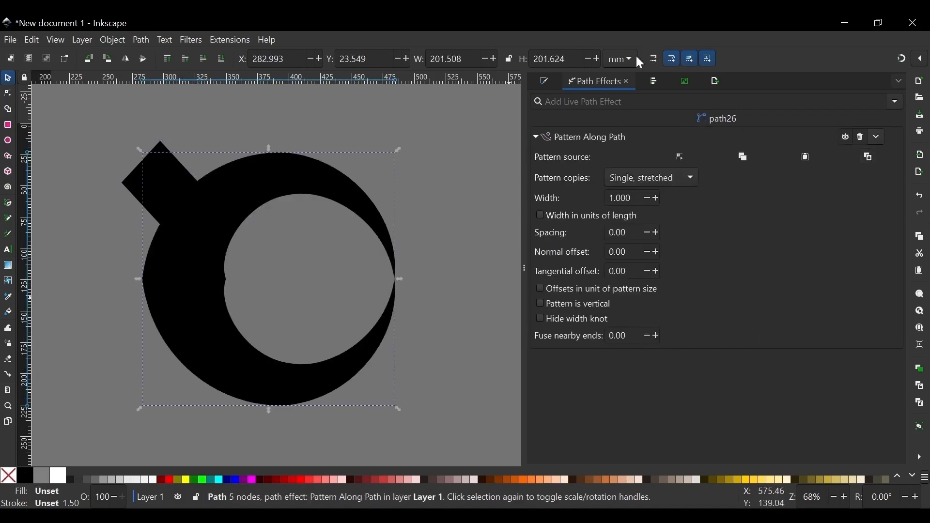
# Set the effect's pattern copies to Repeated, stretched and move the source diamond clear of the resulting flower.
pyautogui.click(675, 176)
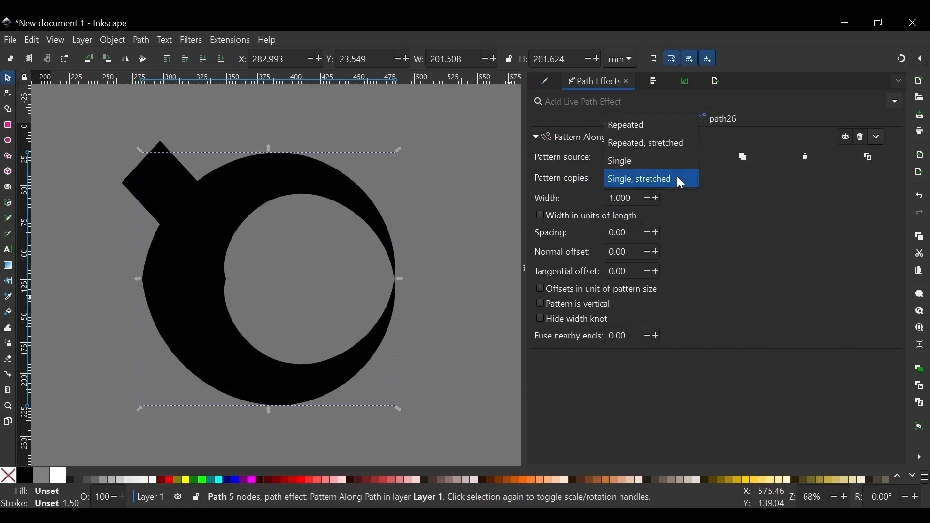
pyautogui.click(667, 143)
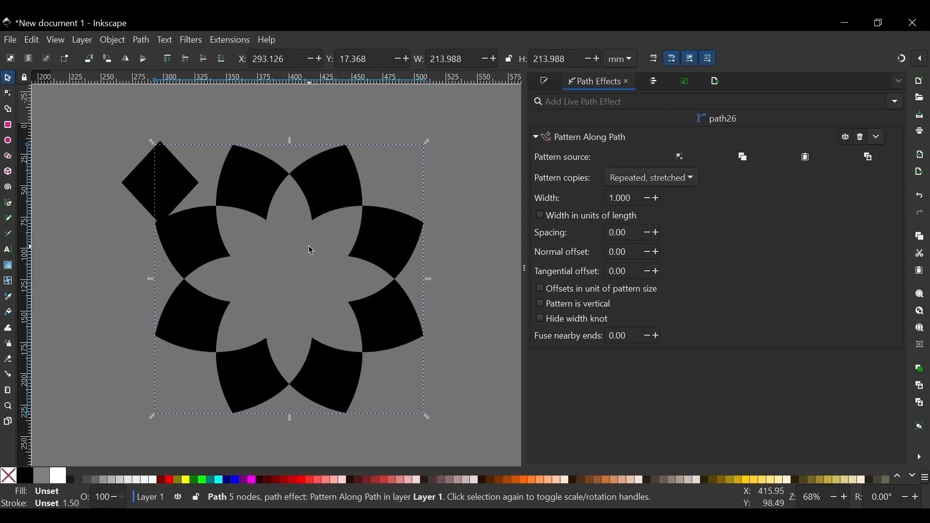
pyautogui.moveTo(143, 187); pyautogui.dragTo(98, 185)
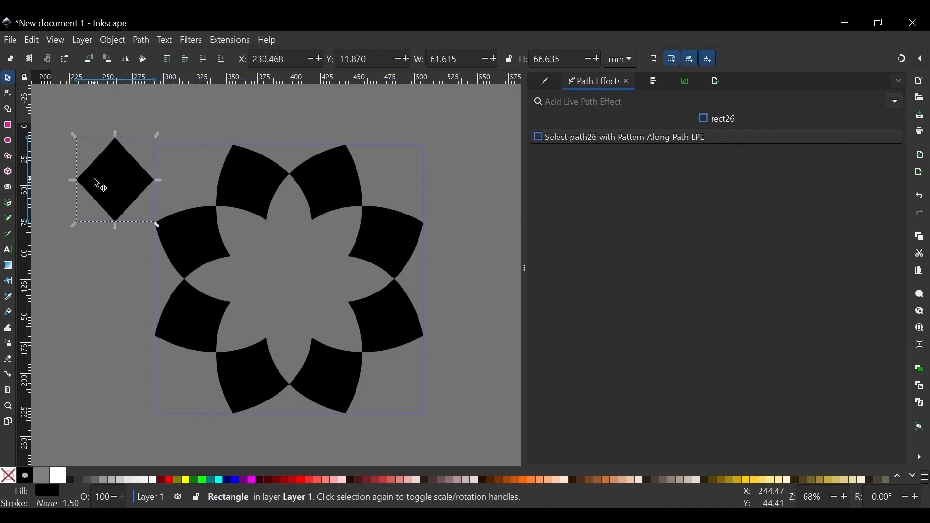
pyautogui.click(333, 186)
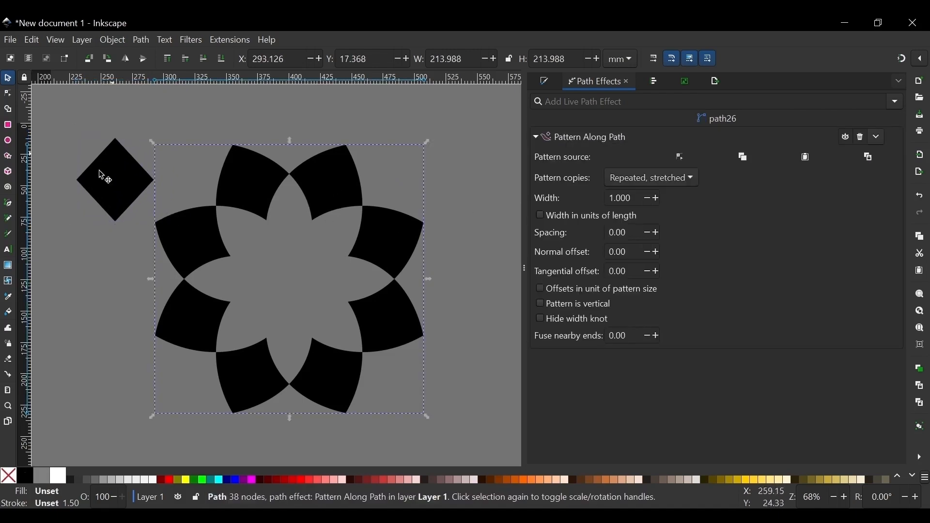
# Enlarge the source diamond about its centre to about 84 by 91 mm and move it away from the flower.
pyautogui.click(127, 181)
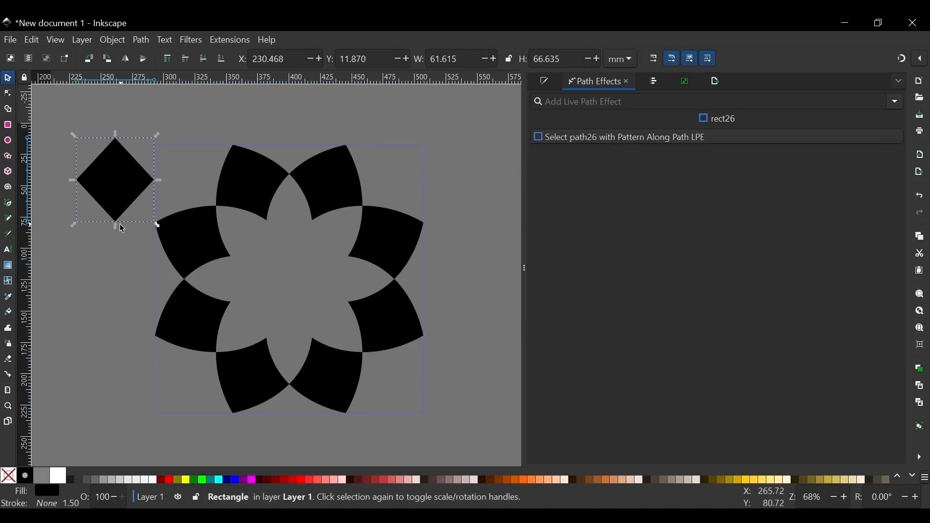
pyautogui.moveTo(119, 223); pyautogui.dragTo(120, 226)
pyautogui.moveTo(124, 219); pyautogui.dragTo(107, 236)
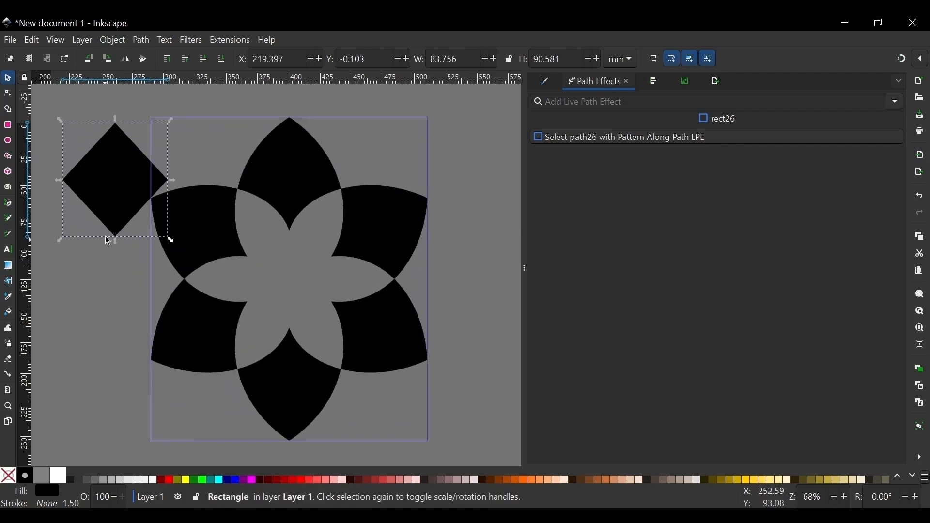
pyautogui.moveTo(122, 179); pyautogui.dragTo(106, 167)
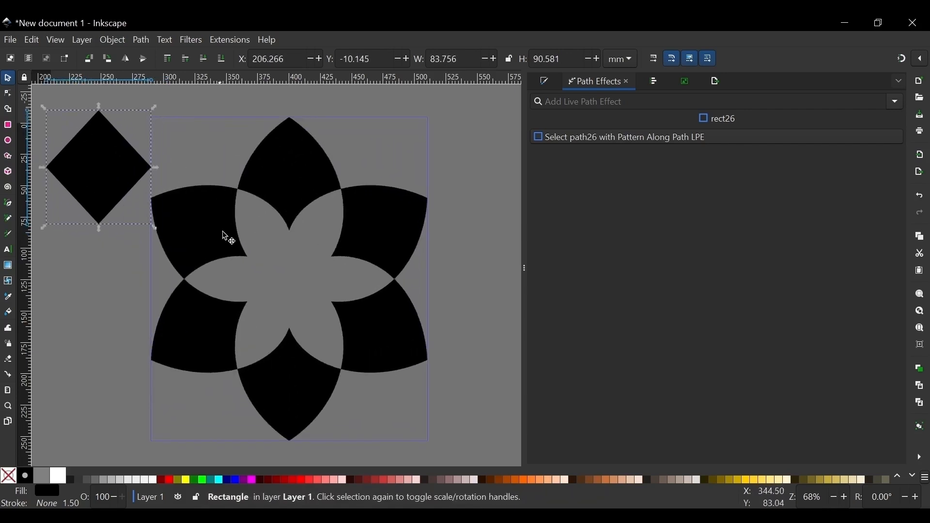
# Try rotating the source diamond to vary the linked flower pattern, and undo the rotation.
pyautogui.hotkey('ctrl', 'z')
pyautogui.moveTo(151, 106); pyautogui.dragTo(171, 136)
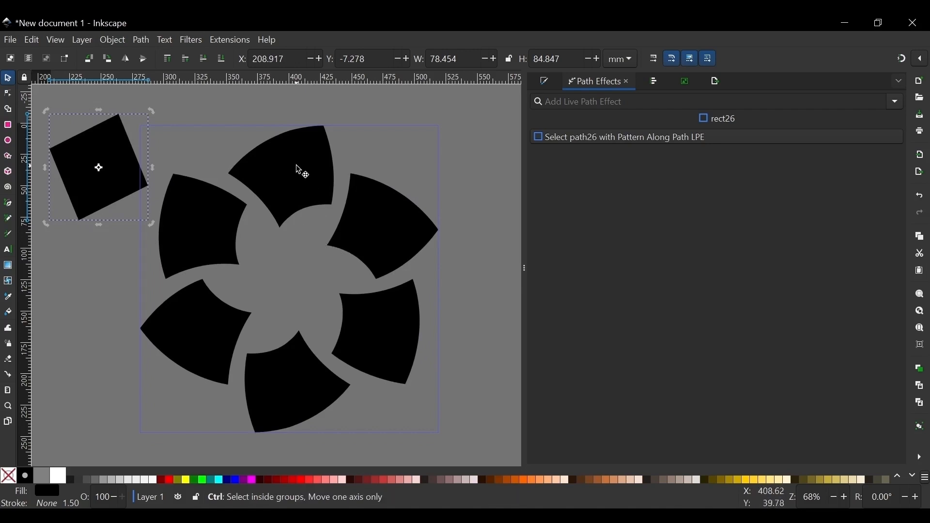
pyautogui.hotkey('ctrl', 'z')
pyautogui.click(197, 109)
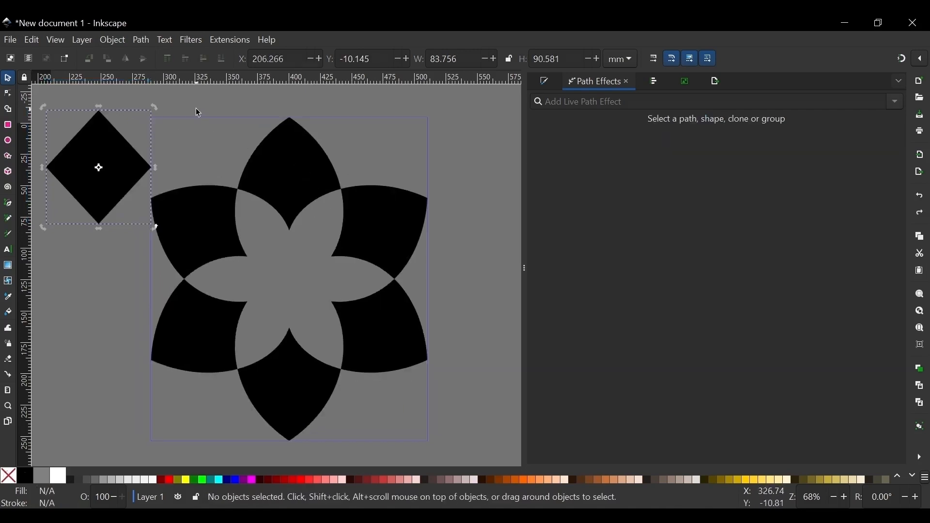
# Convert the flower with the Pattern Along Path effect into a plain path.
pyautogui.click(285, 146)
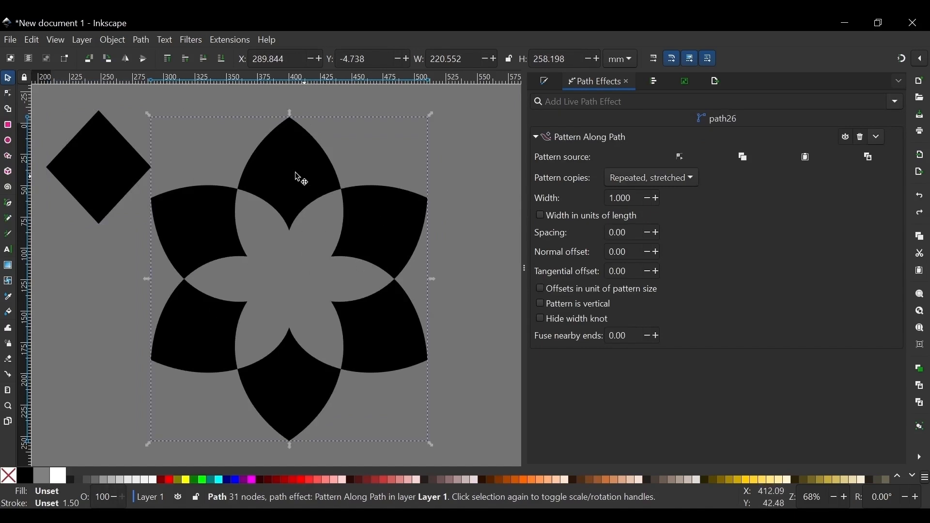
pyautogui.click(142, 42)
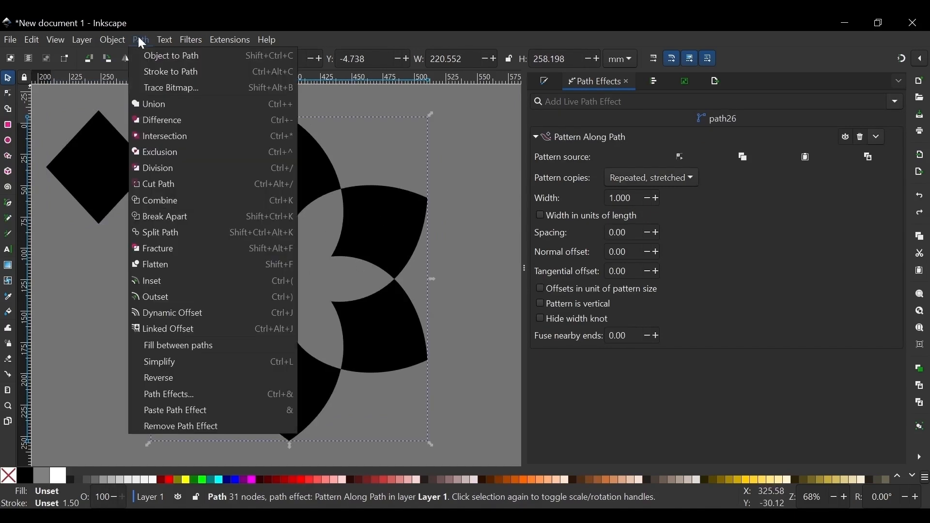
pyautogui.click(158, 57)
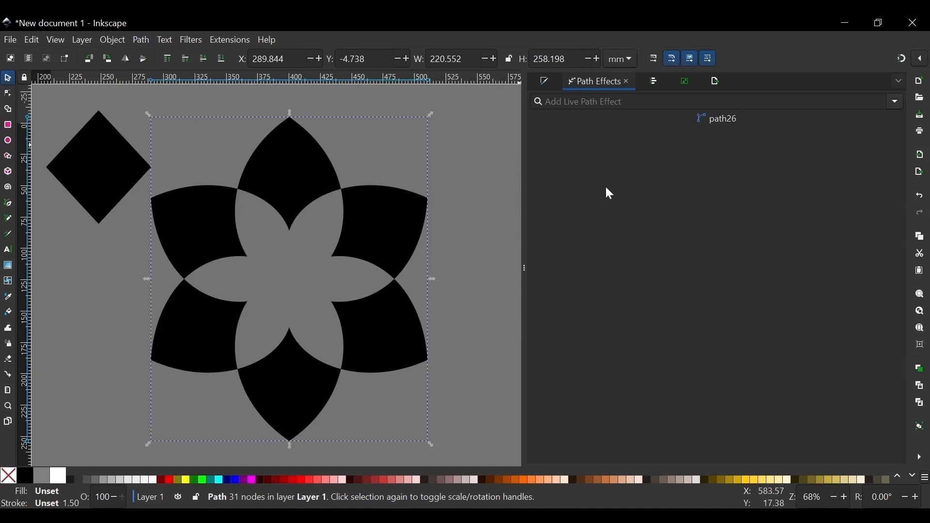
# Rotate the original diamond to test that it no longer drives the flower, and delete the diamond.
pyautogui.click(119, 166)
pyautogui.click(125, 138)
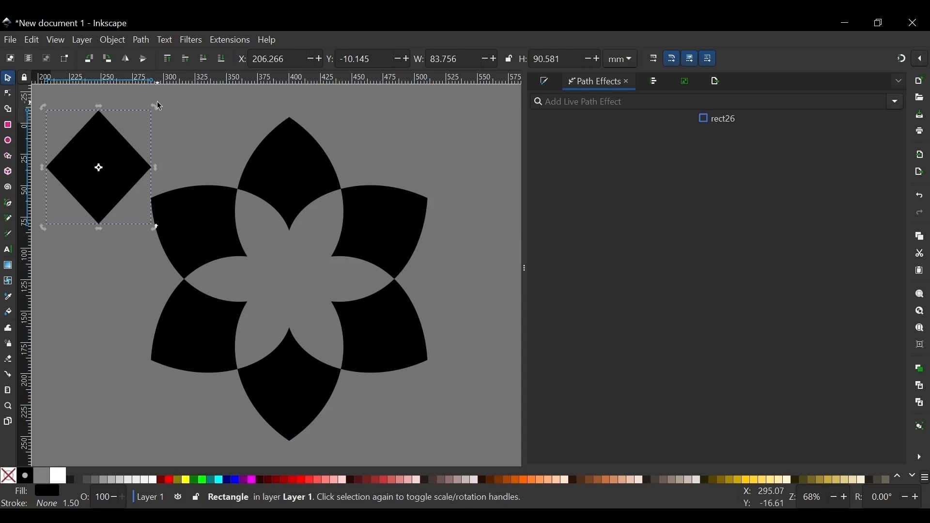
pyautogui.moveTo(159, 105); pyautogui.dragTo(322, 190)
pyautogui.click(376, 131)
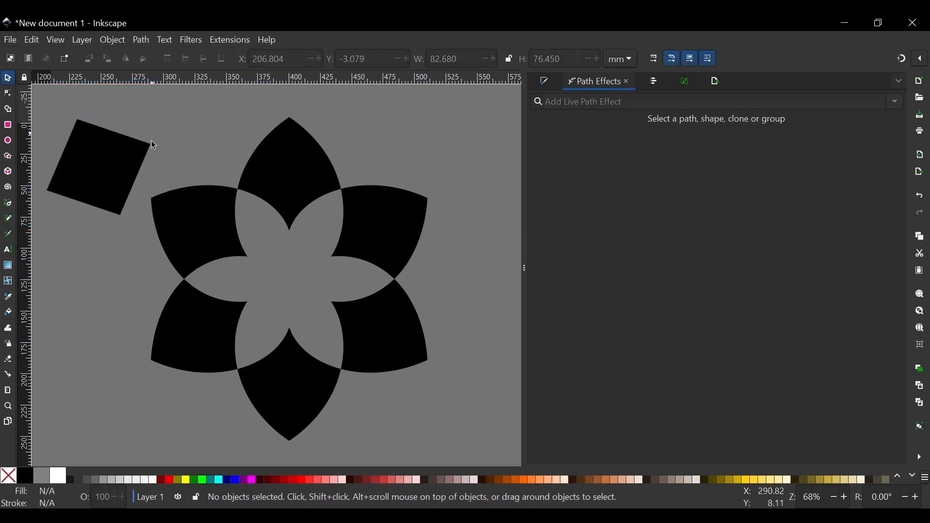
pyautogui.click(133, 163)
pyautogui.press('Delete')
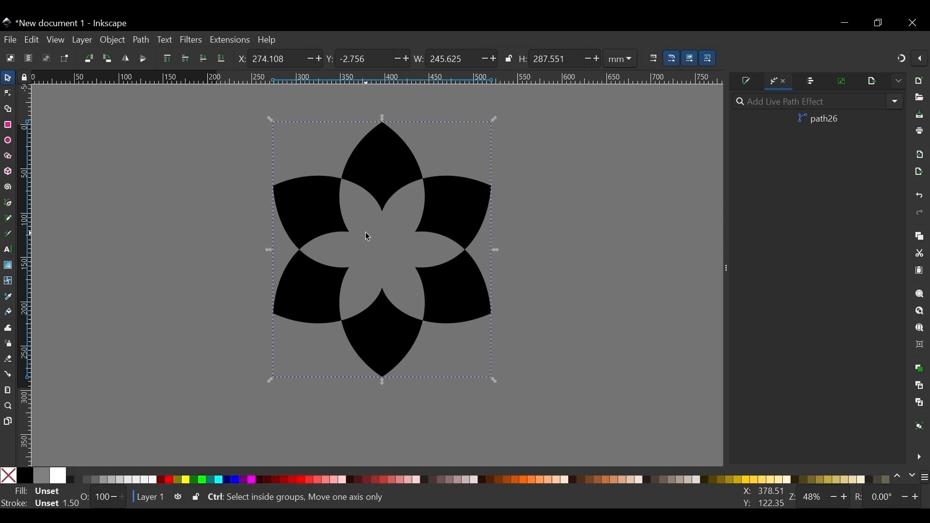
# Duplicate the flower and scale the copy about its centre to about 75 by 88 mm, inside the original's opening.
pyautogui.hotkey('ctrl', 'd')
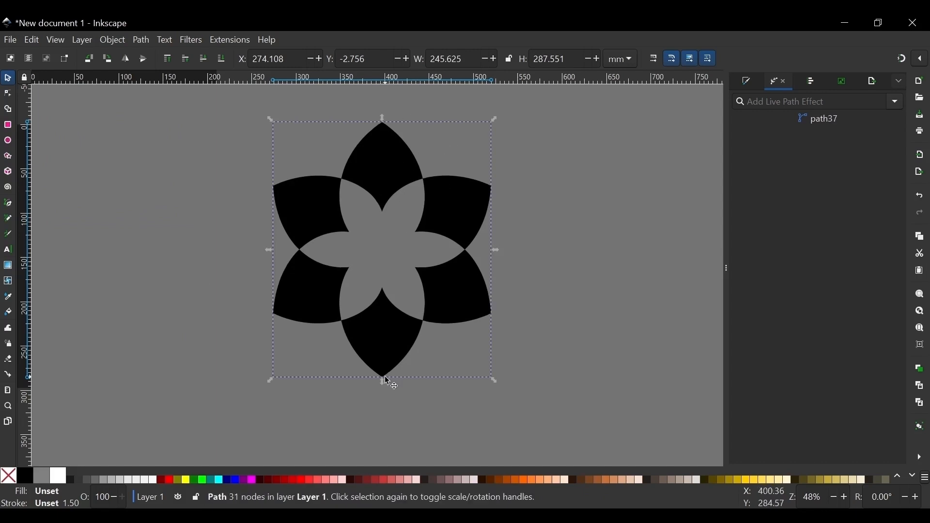
pyautogui.moveTo(386, 381); pyautogui.dragTo(383, 293)
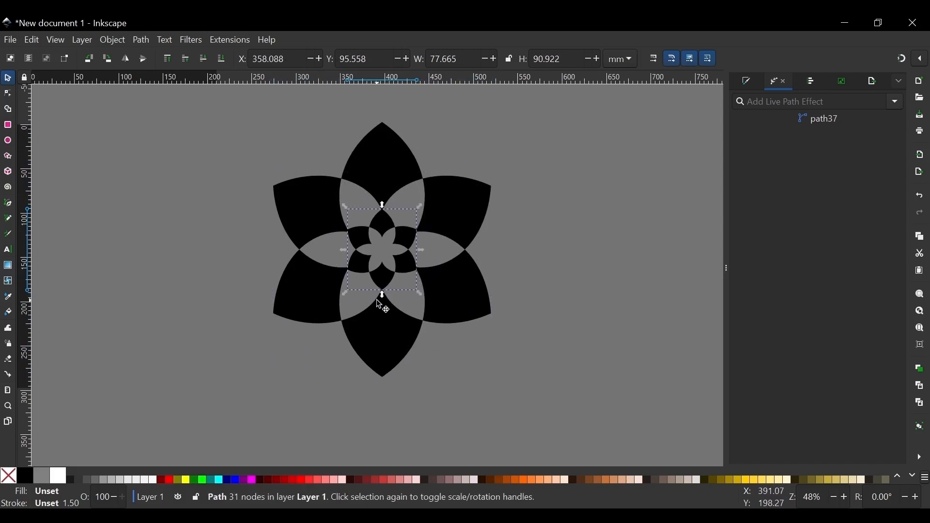
pyautogui.scroll(12, 381, 305)
pyautogui.moveTo(437, 215); pyautogui.dragTo(435, 169)
pyautogui.hotkey('ctrl', 'z')
pyautogui.click(440, 142)
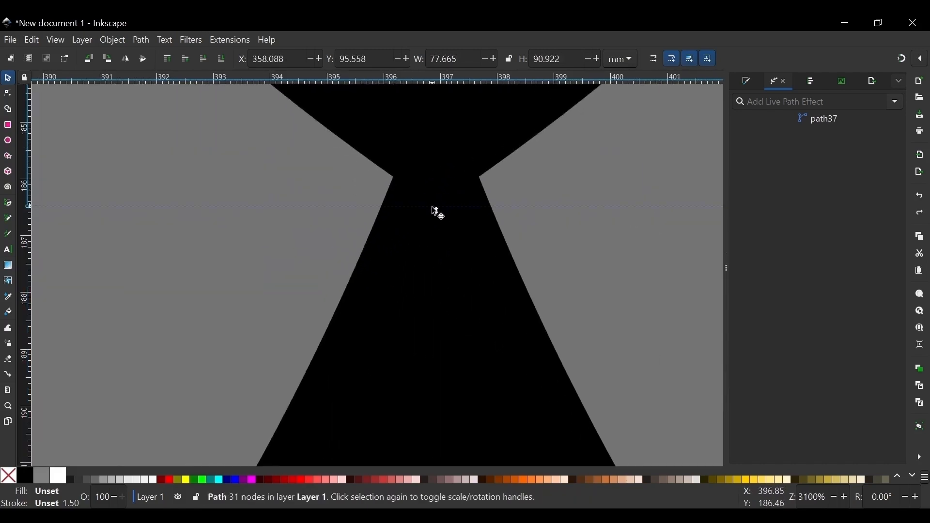
pyautogui.moveTo(435, 212); pyautogui.dragTo(436, 137)
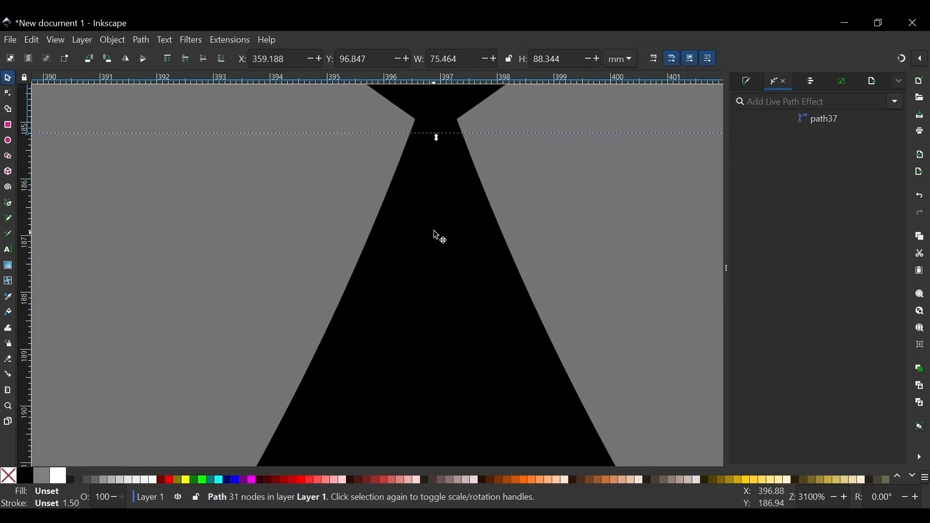
# Shrink the inner flower about its centre to about 73 by 86 mm so its tips meet the outer petals.
pyautogui.scroll(3, 433, 232)
pyautogui.scroll(-4, 428, 270)
pyautogui.scroll(3, 423, 146)
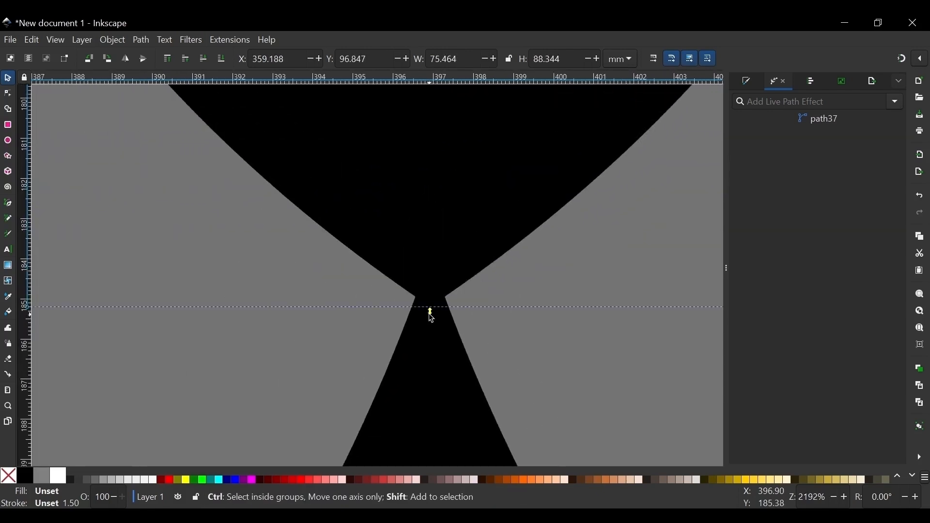
pyautogui.moveTo(431, 316); pyautogui.dragTo(437, 262)
pyautogui.click(407, 260)
pyautogui.scroll(-8, 416, 245)
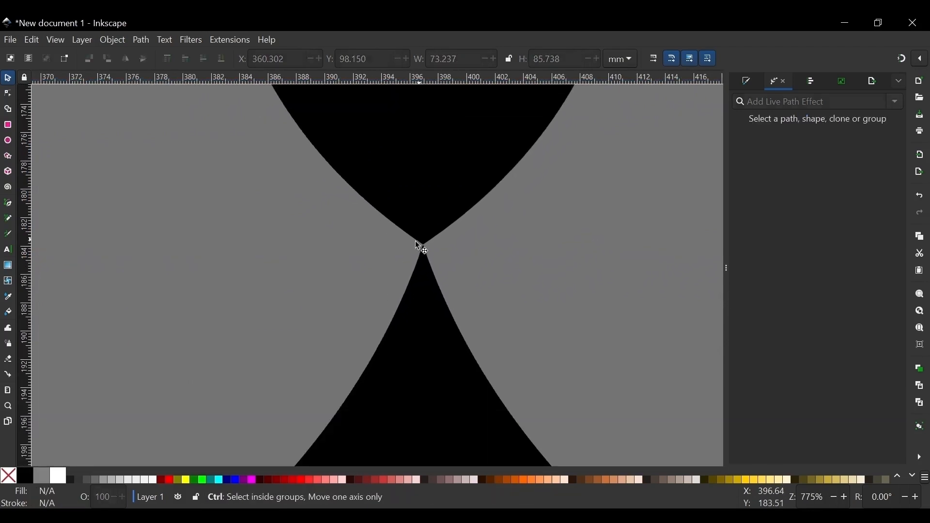
# Duplicate the inner flower and scale the copy about its centre to about 21 by 25 mm, inside its opening.
pyautogui.scroll(-4, 410, 255)
pyautogui.scroll(2, 402, 218)
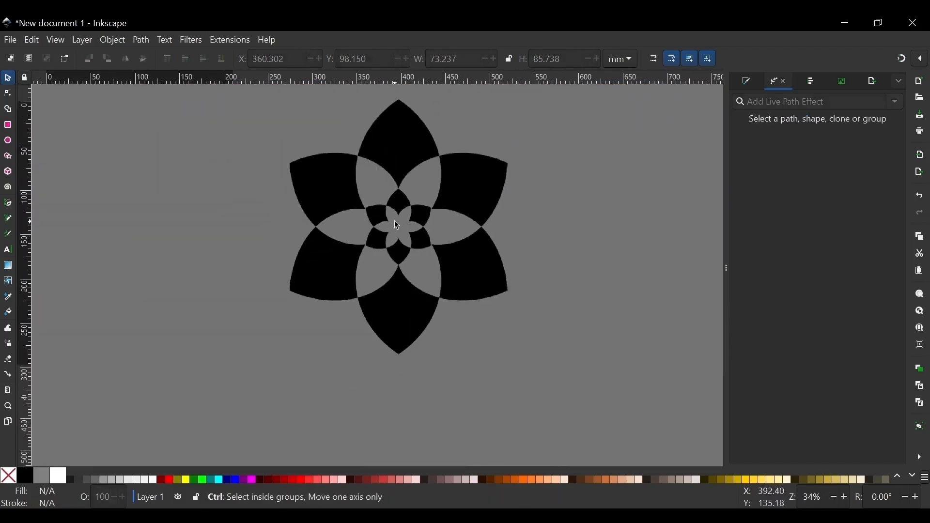
pyautogui.scroll(-1, 395, 225)
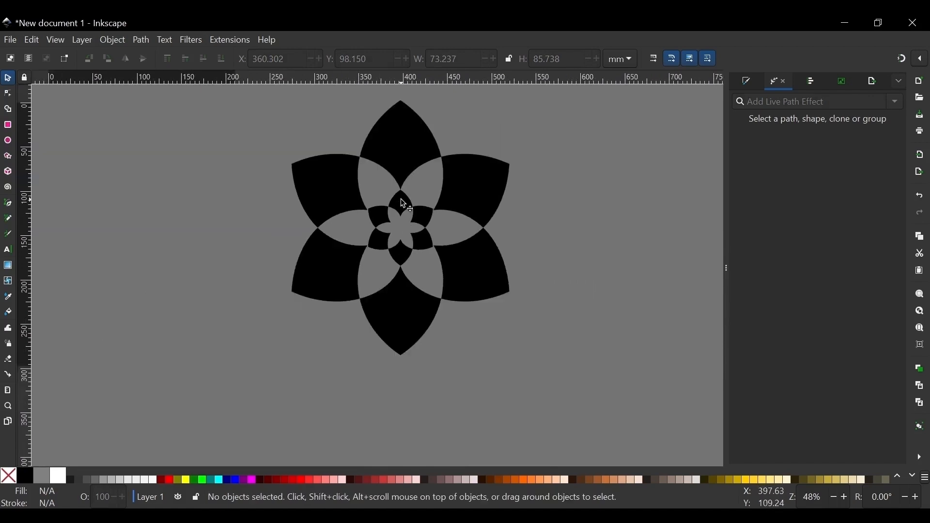
pyautogui.click(382, 217)
pyautogui.scroll(4, 406, 223)
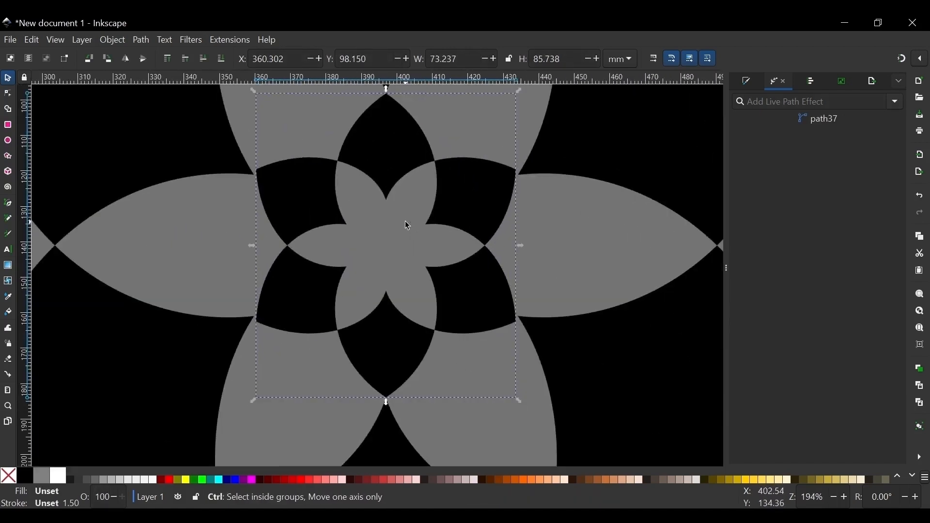
pyautogui.hotkey('ctrl', 'd')
pyautogui.moveTo(387, 401); pyautogui.dragTo(389, 291)
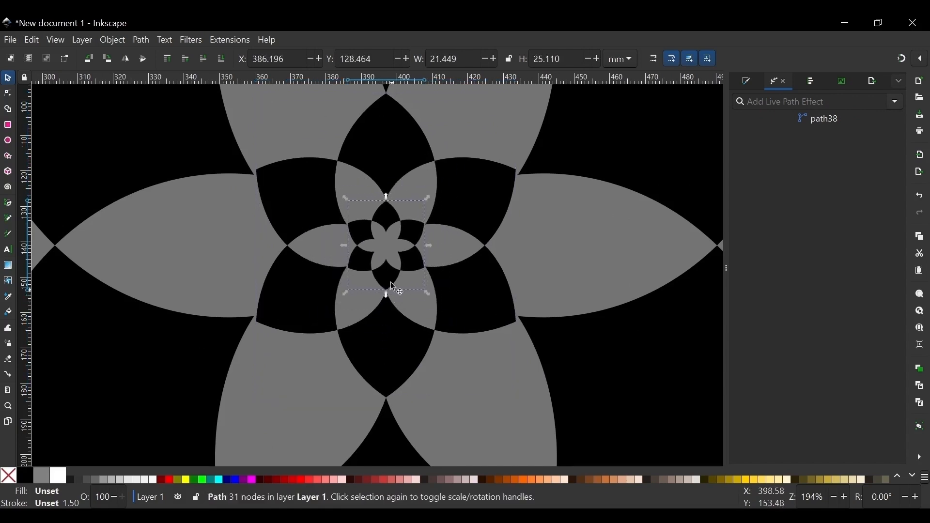
pyautogui.scroll(-4, 388, 257)
pyautogui.scroll(-1, 385, 253)
pyautogui.click(491, 239)
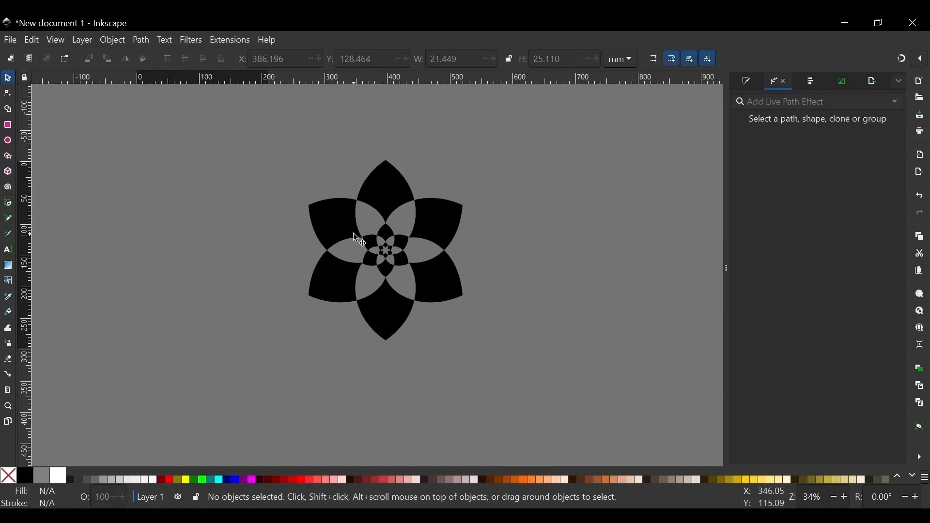
# Select all three nested flowers and clear the canvas.
pyautogui.moveTo(216, 123); pyautogui.dragTo(611, 468)
pyautogui.scroll(2, 440, 205)
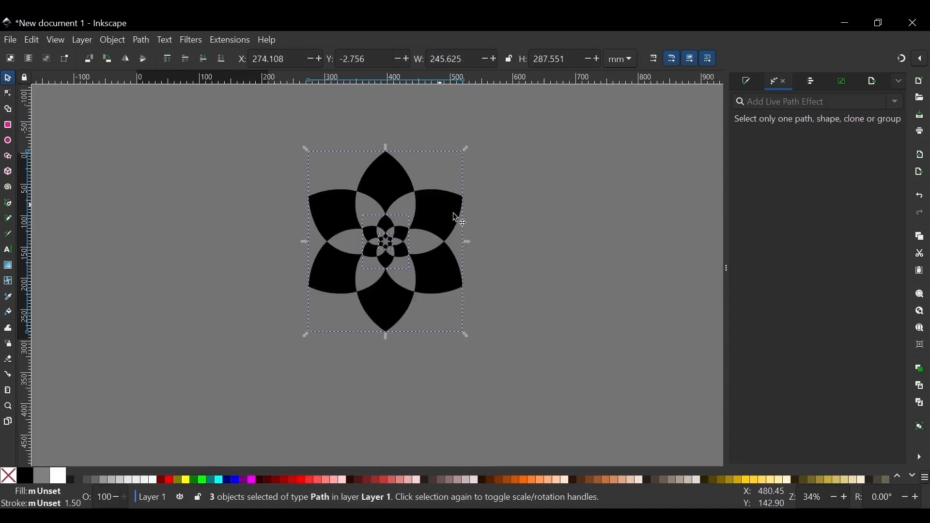
pyautogui.press('Escape')
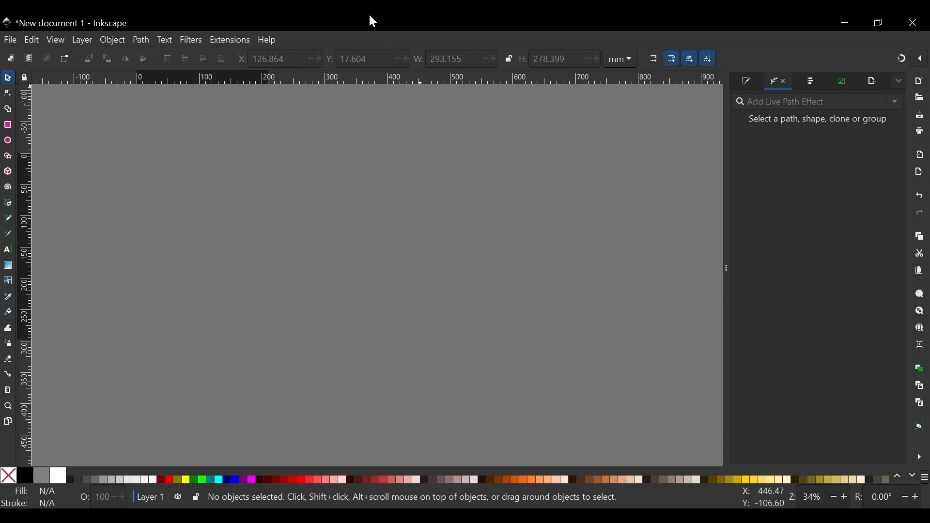
# Draw a rectangle about 271 by 282 mm and move it slightly up and to the left.
pyautogui.click(8, 127)
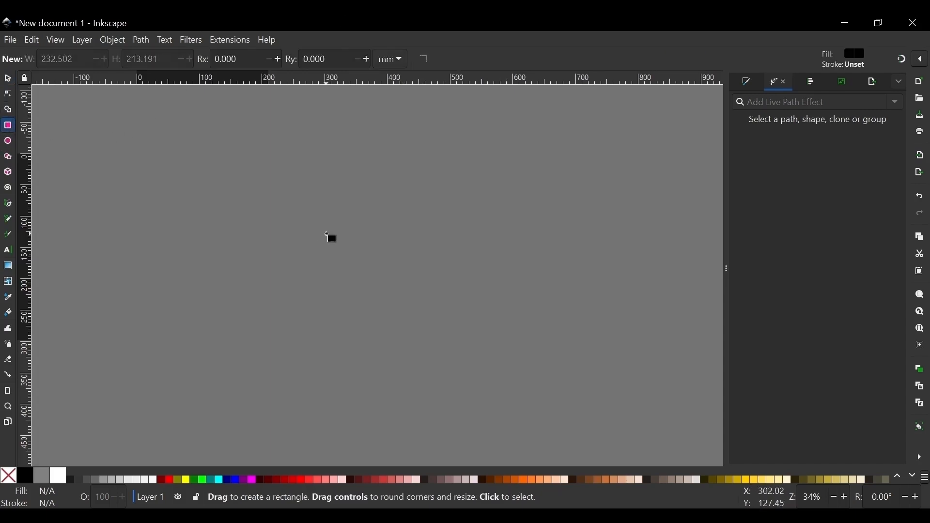
pyautogui.moveTo(274, 160); pyautogui.dragTo(445, 336)
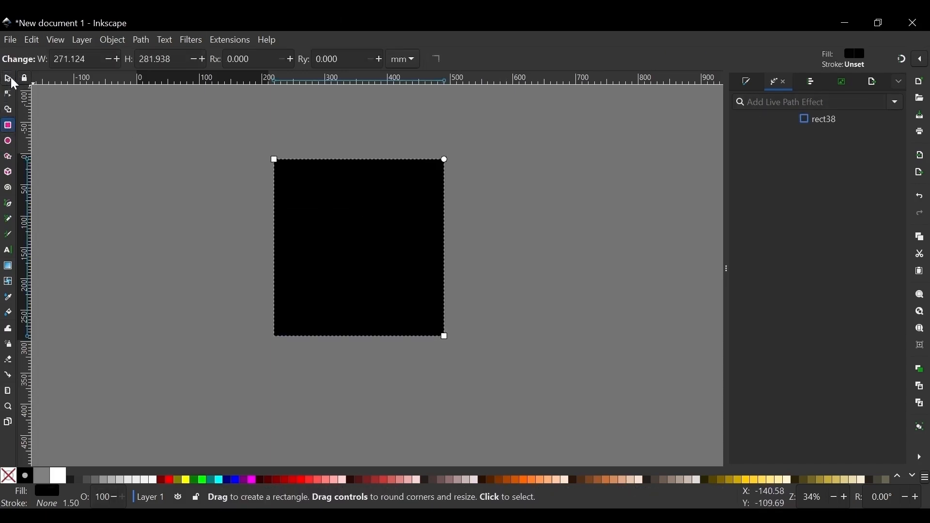
pyautogui.click(14, 83)
pyautogui.moveTo(374, 267); pyautogui.dragTo(356, 240)
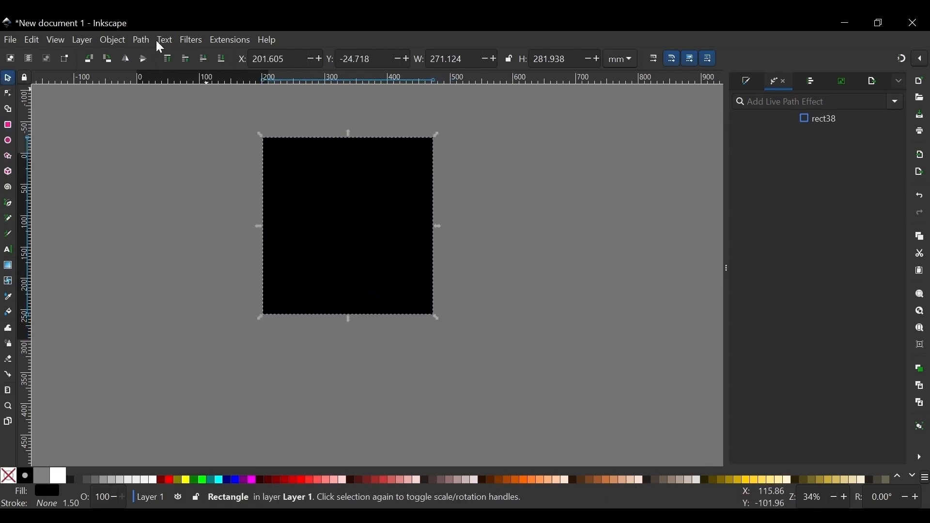
# Add the Transform by 2 points effect to the rectangle and show its handles for node editing.
pyautogui.click(896, 102)
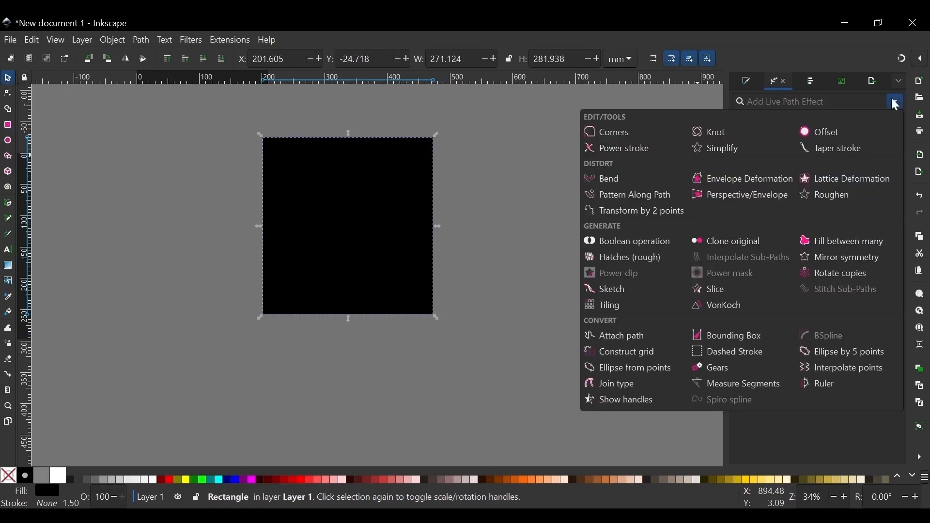
pyautogui.click(657, 214)
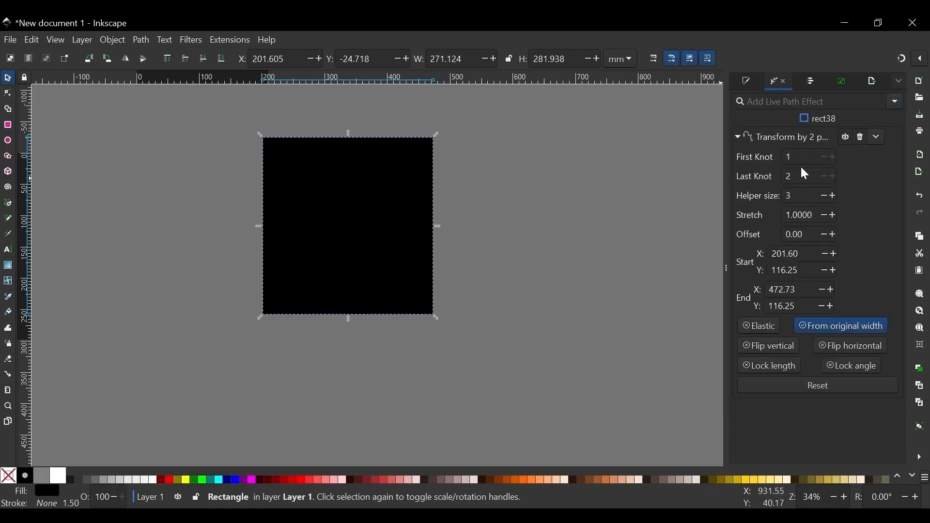
pyautogui.press('n')
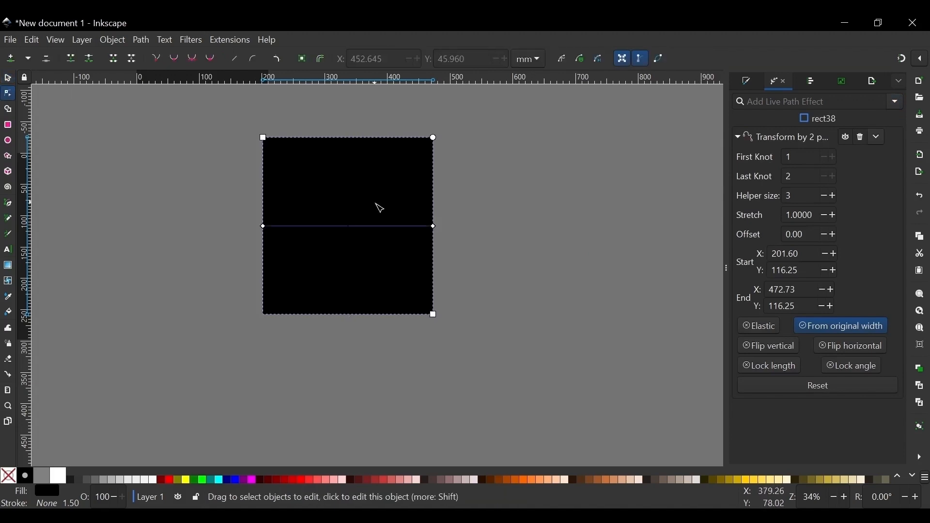
# Move the effect's end point to about X 619, Y 169 to enlarge and tilt the rectangle.
pyautogui.moveTo(221, 185); pyautogui.dragTo(522, 318)
pyautogui.click(316, 210)
pyautogui.moveTo(432, 226); pyautogui.dragTo(532, 266)
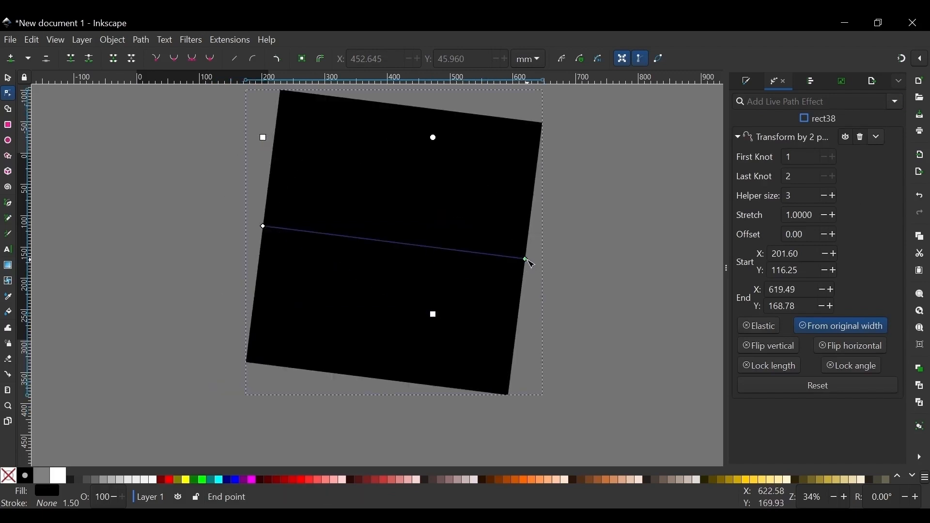
# Move the effect's end point to about X 480, Y 132 and its start point to about X 161, Y 112.
pyautogui.moveTo(527, 263); pyautogui.dragTo(439, 237)
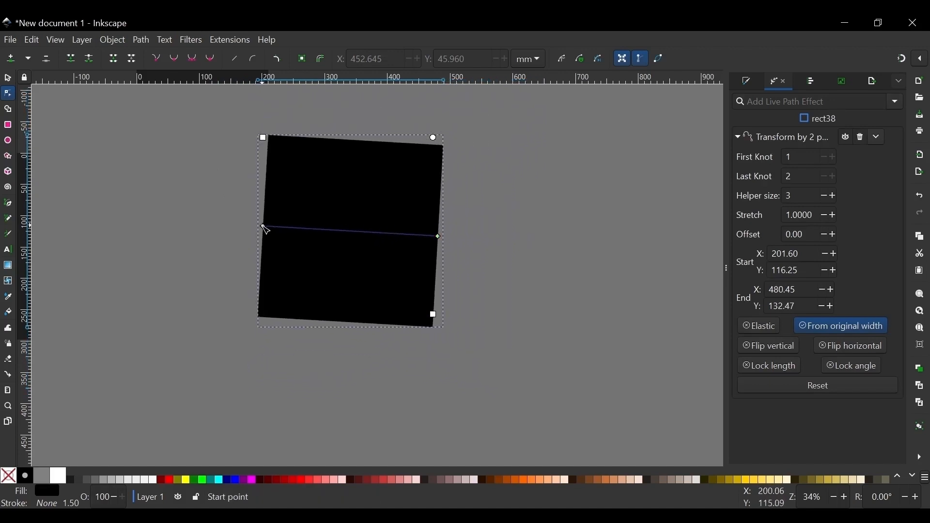
pyautogui.moveTo(266, 227); pyautogui.dragTo(237, 223)
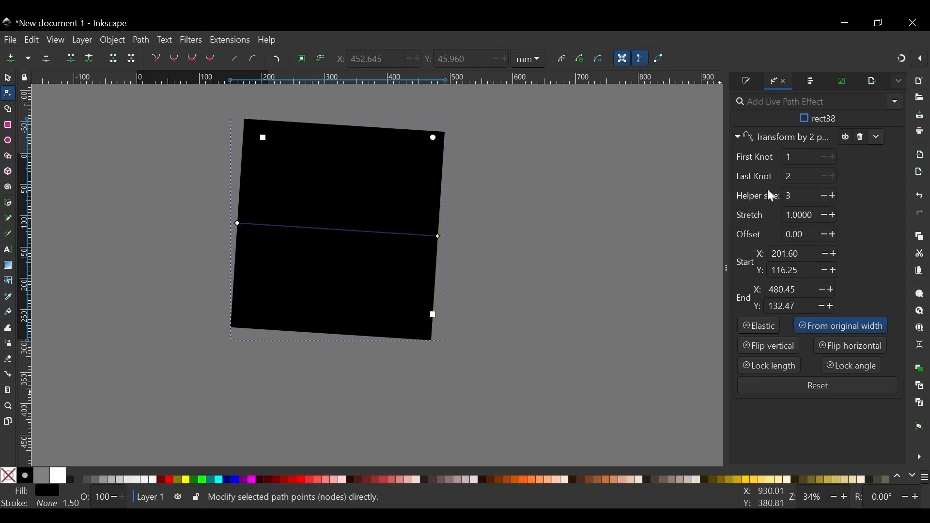
# Raise the effect's Stretch to 1.04 and return it to 1.00.
pyautogui.click(834, 215)
pyautogui.click(833, 215)
pyautogui.click(833, 215)
pyautogui.click(833, 215)
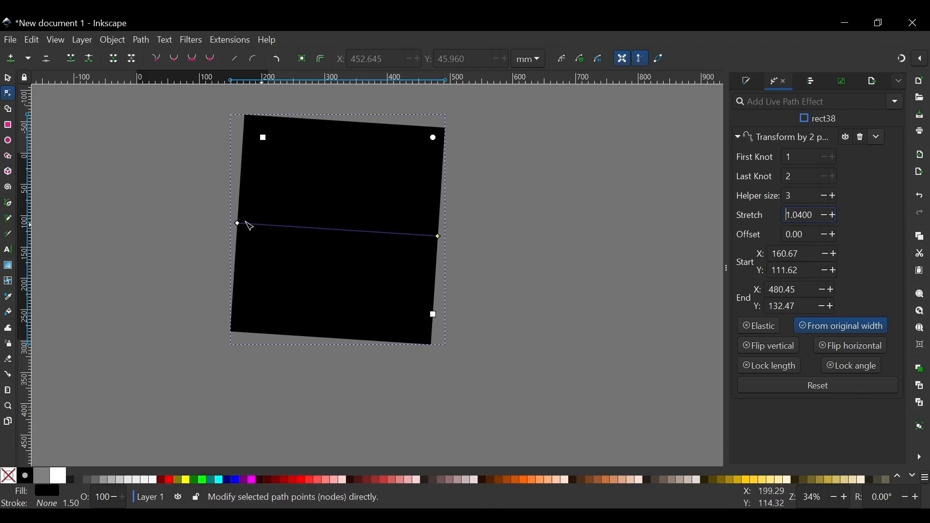
pyautogui.click(824, 215)
pyautogui.click(823, 215)
pyautogui.click(824, 216)
pyautogui.click(823, 215)
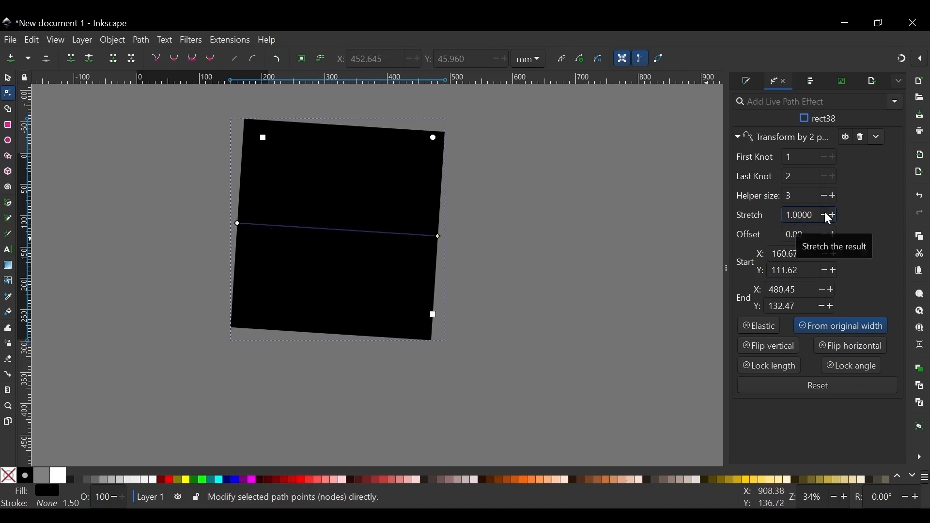
# Reduce the effect's Stretch to 0.62 and set its Offset to -15.
pyautogui.moveTo(824, 213); pyautogui.dragTo(825, 213)
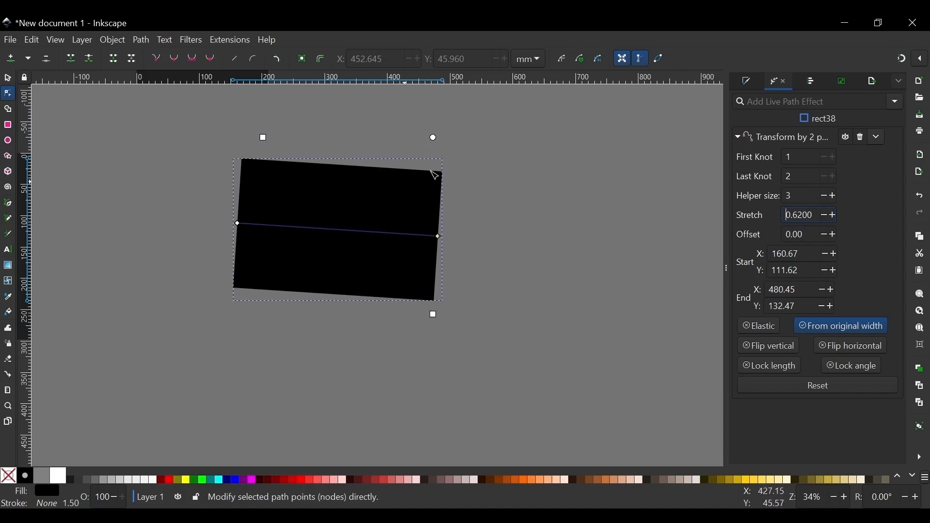
pyautogui.moveTo(832, 234); pyautogui.dragTo(821, 234)
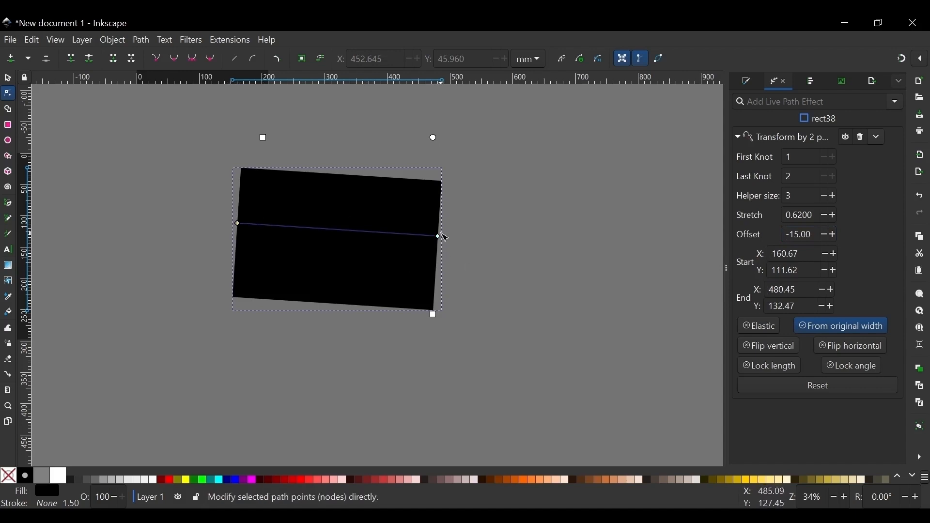
# Set the start point's X coordinate to 200, then to 100.
pyautogui.click(801, 254)
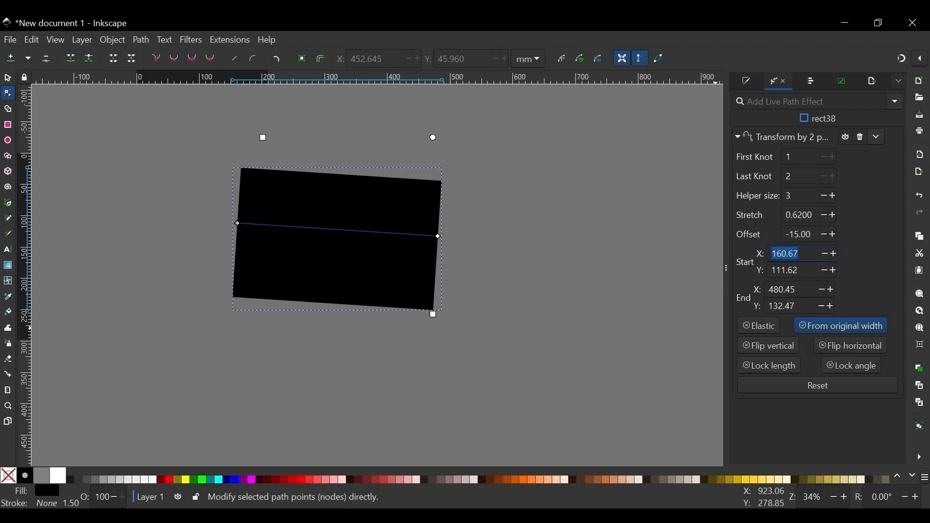
pyautogui.write('200')
pyautogui.press('Return')
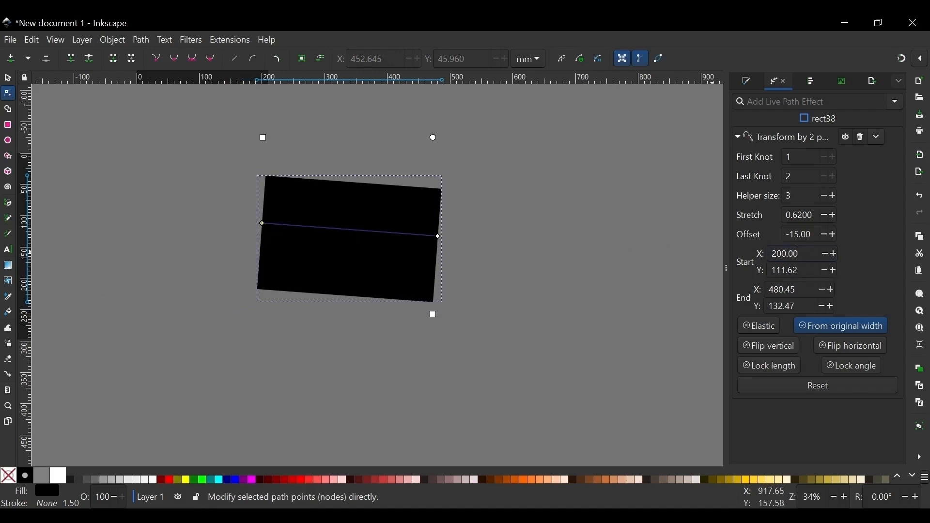
pyautogui.moveTo(799, 254); pyautogui.dragTo(774, 254)
pyautogui.write('100')
pyautogui.press('Return')
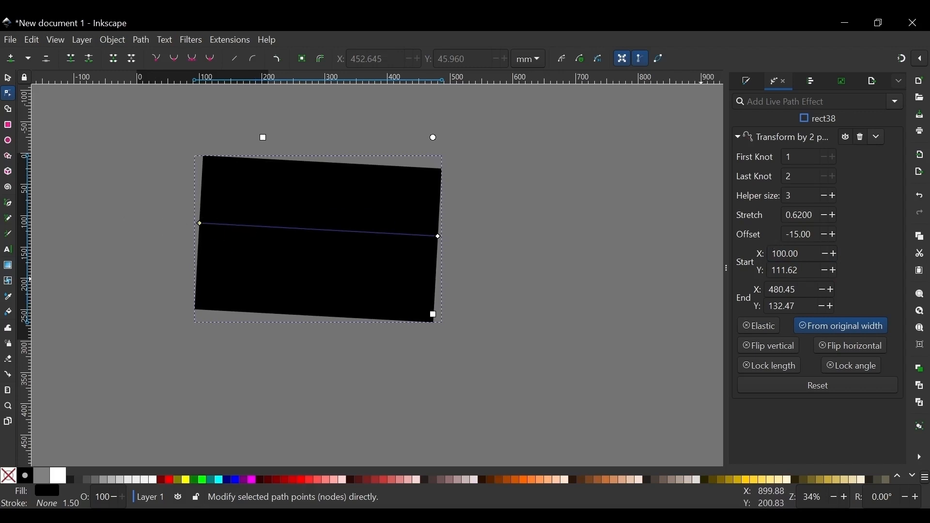
# Set the start point's Y coordinate to 200, then to 100.
pyautogui.doubleClick(785, 270)
pyautogui.write('200')
pyautogui.press('Return')
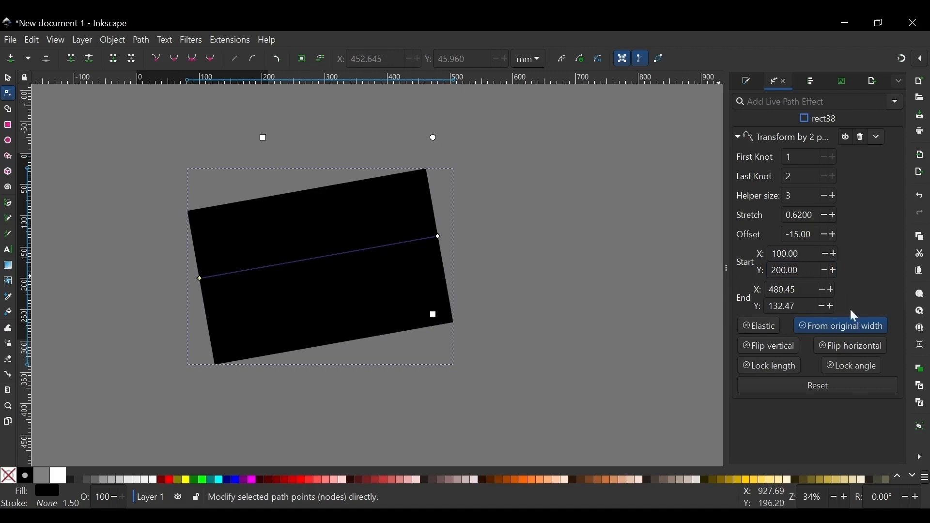
pyautogui.doubleClick(785, 270)
pyautogui.write('100')
pyautogui.press('Return')
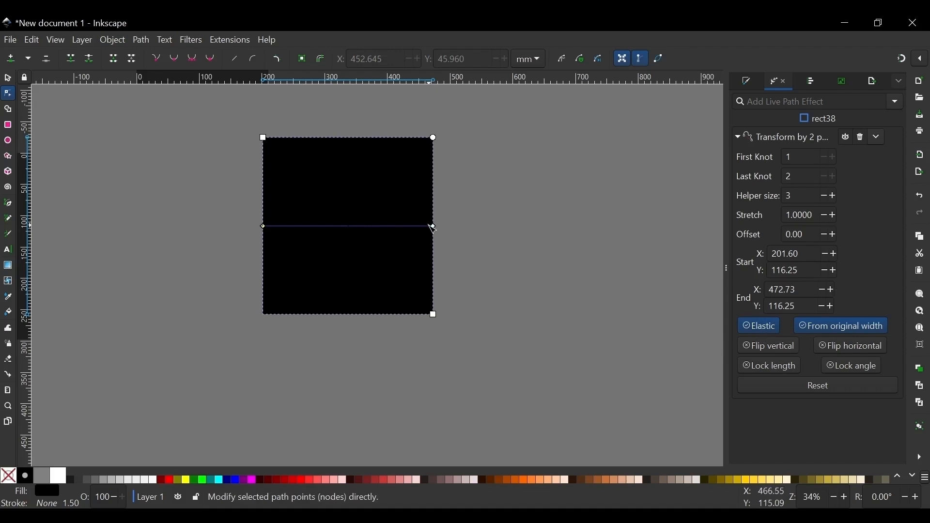
# Move the end point to about X 684, Y 153 with Elastic on, then turn Elastic off and move it to about X 454, Y 129.
pyautogui.moveTo(435, 228); pyautogui.dragTo(571, 249)
pyautogui.click(758, 321)
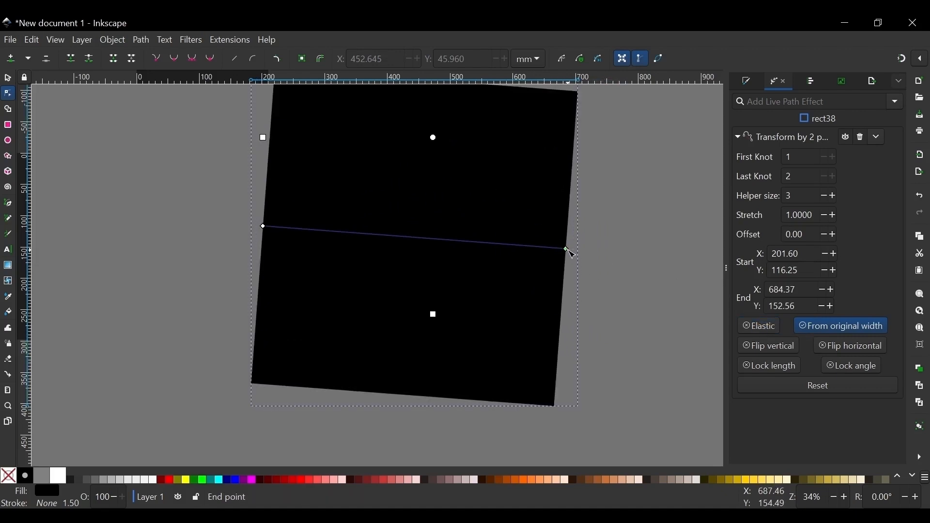
pyautogui.moveTo(571, 251); pyautogui.dragTo(455, 239)
pyautogui.moveTo(446, 261); pyautogui.dragTo(423, 235)
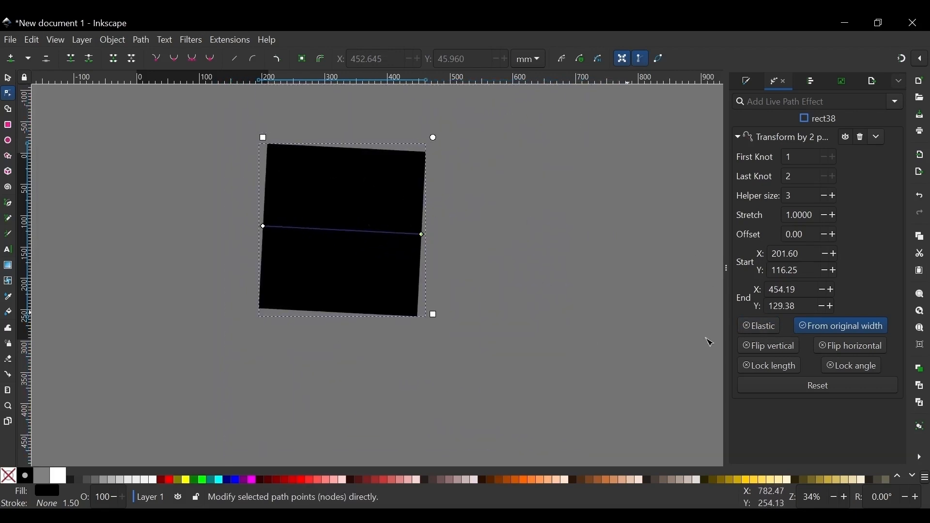
# Turn Elastic on and lengthen the rectangle by moving the end point to about X 672, Y 239.
pyautogui.click(761, 326)
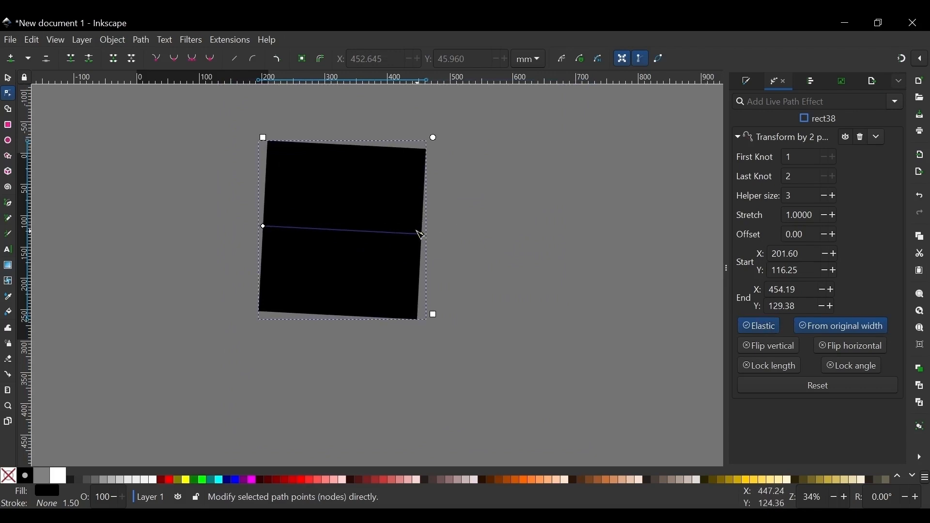
pyautogui.moveTo(423, 236); pyautogui.dragTo(538, 264)
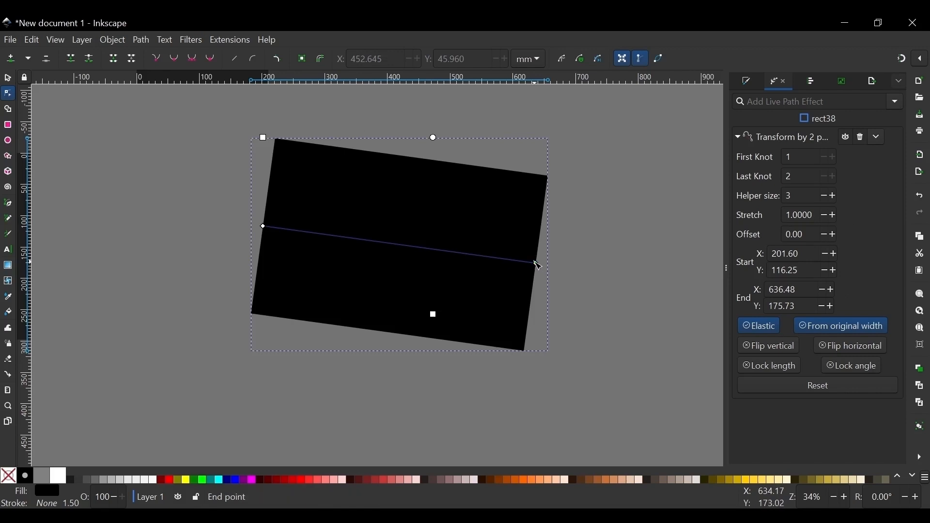
pyautogui.moveTo(538, 265); pyautogui.dragTo(558, 305)
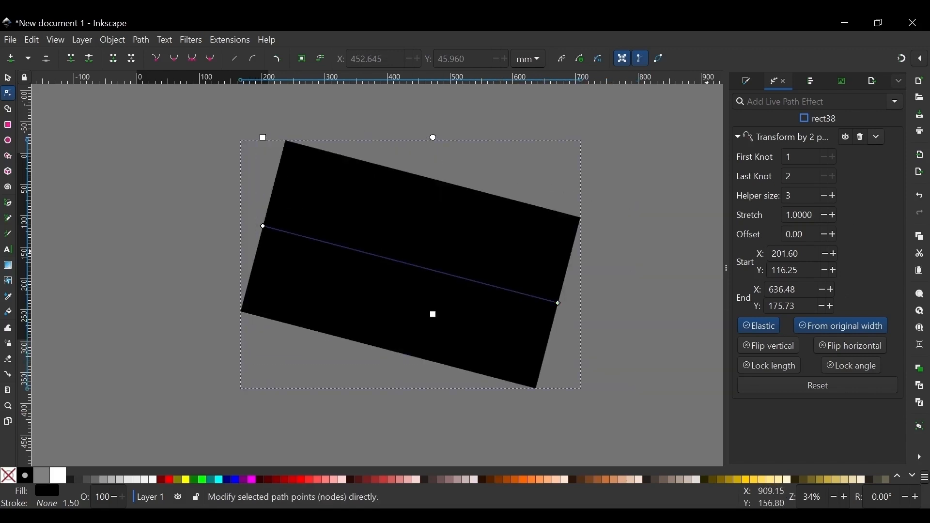
# Try a Stretch of 1.10 on the elastic rectangle and settle on 1.01.
pyautogui.click(834, 215)
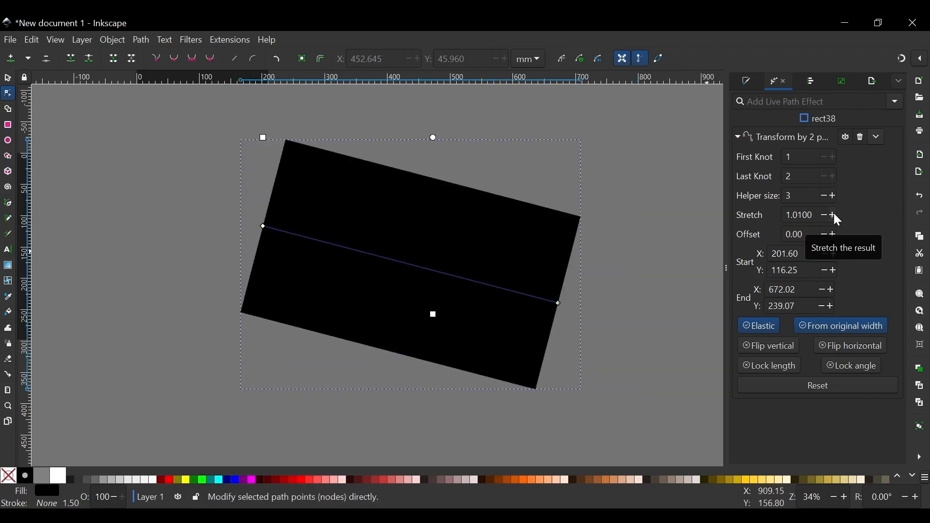
pyautogui.click(834, 214)
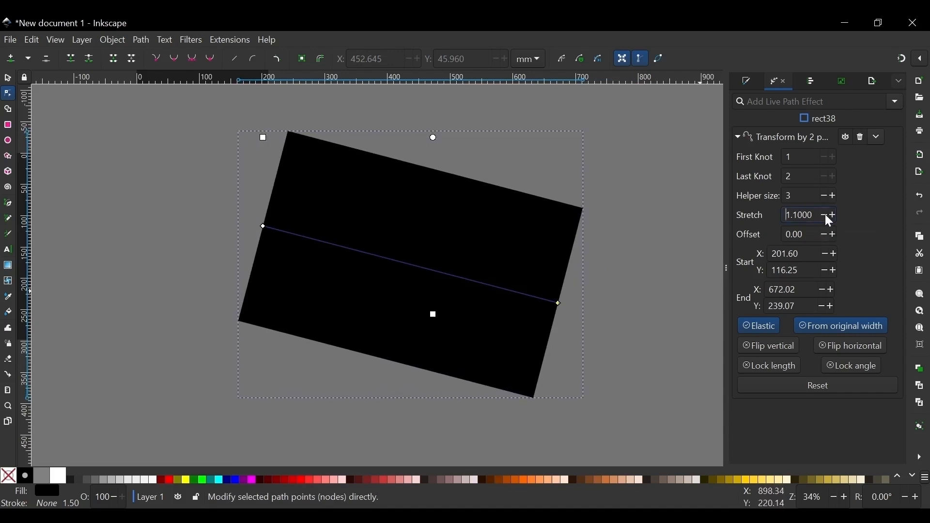
pyautogui.click(826, 215)
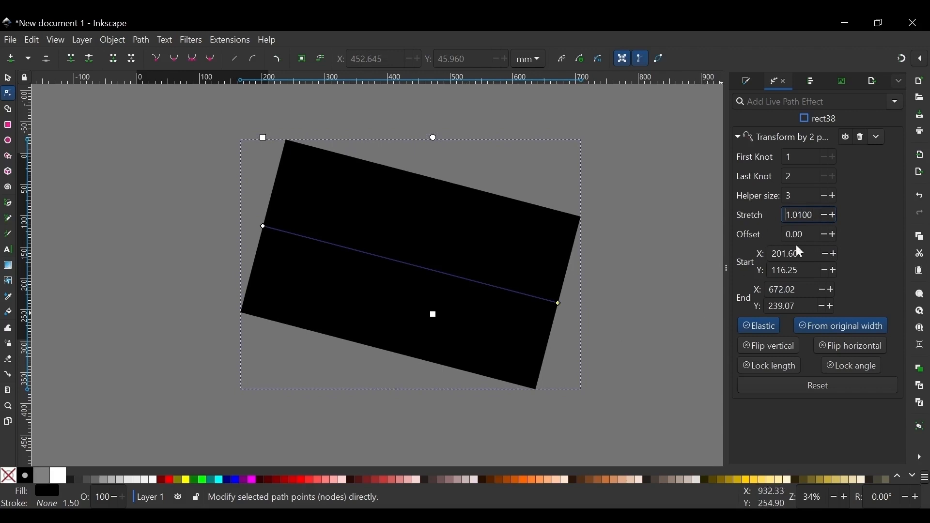
# Toggle Elastic off and on, then try Flip vertical and Flip horizontal and turn both off again.
pyautogui.click(765, 324)
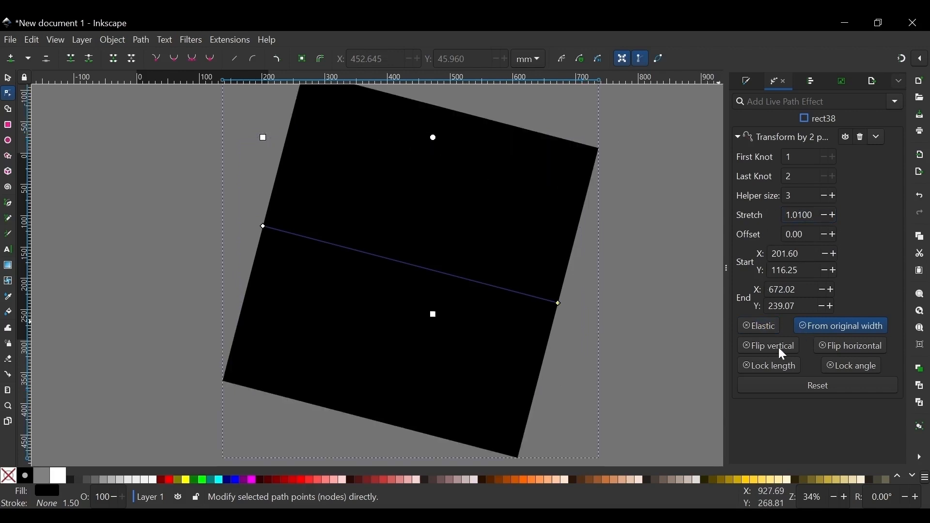
pyautogui.click(761, 321)
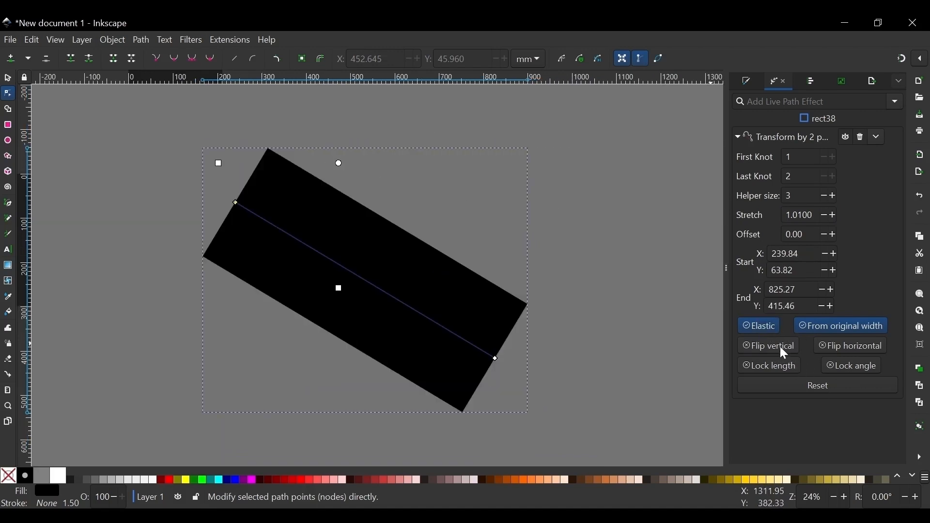
pyautogui.click(784, 353)
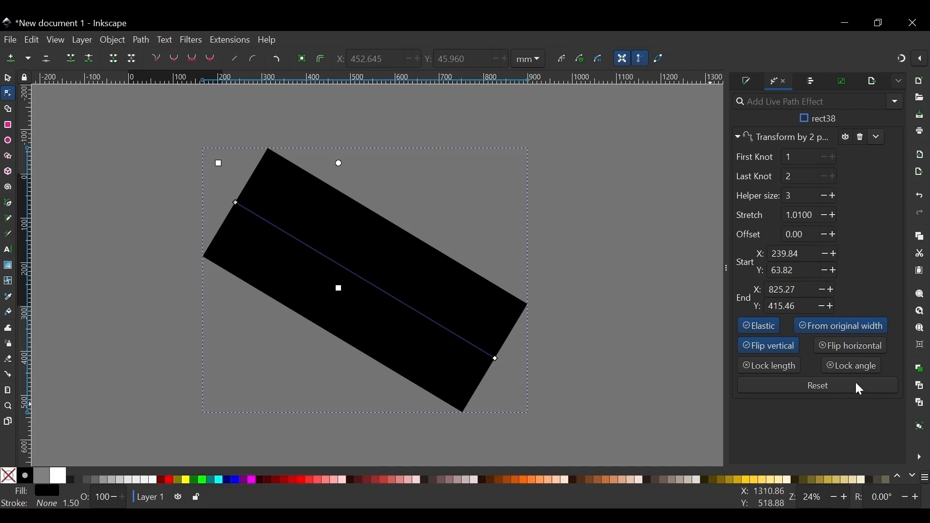
pyautogui.click(861, 346)
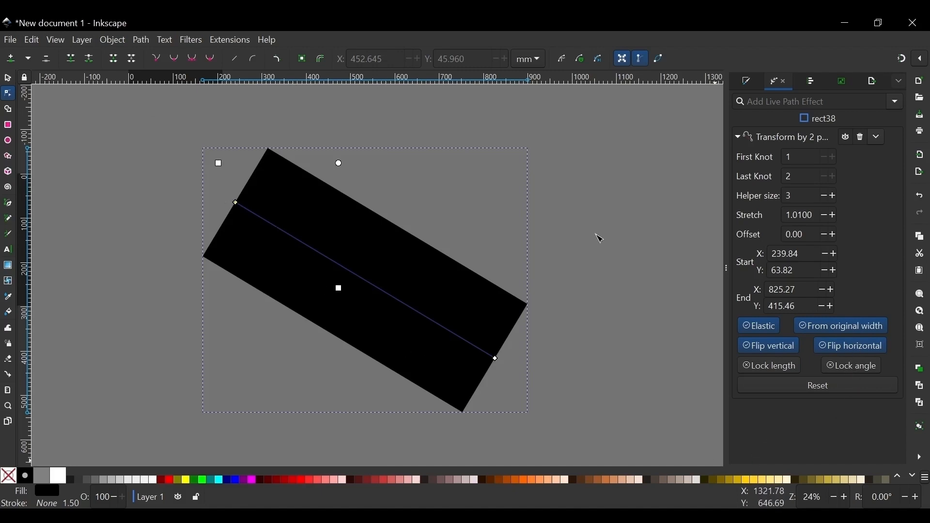
pyautogui.click(846, 346)
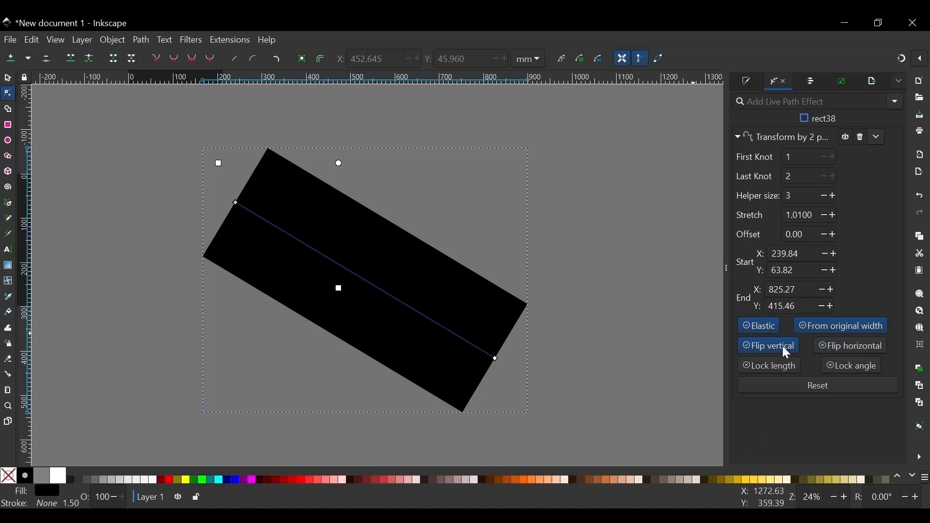
pyautogui.click(783, 347)
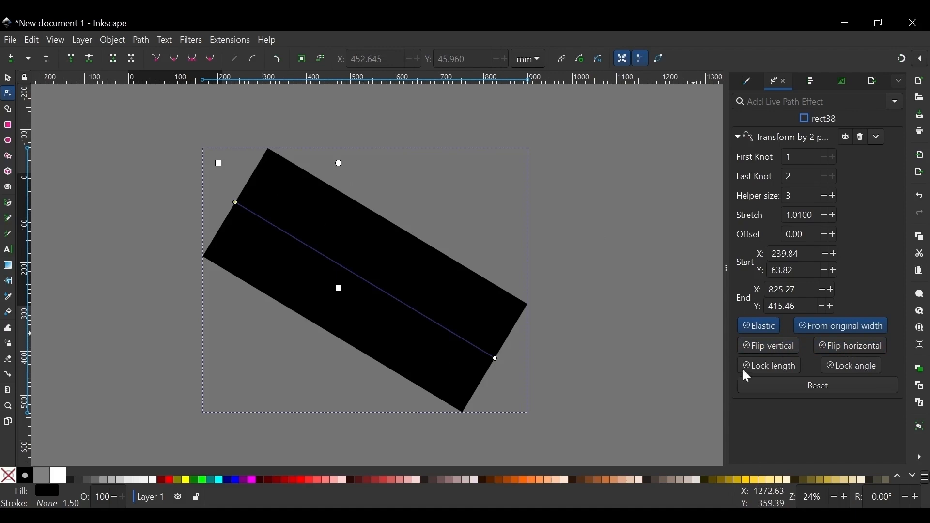
# Enable Lock length and move the start point to about X 340, Y 75 and the end point to about X 925, Y 428.
pyautogui.click(784, 367)
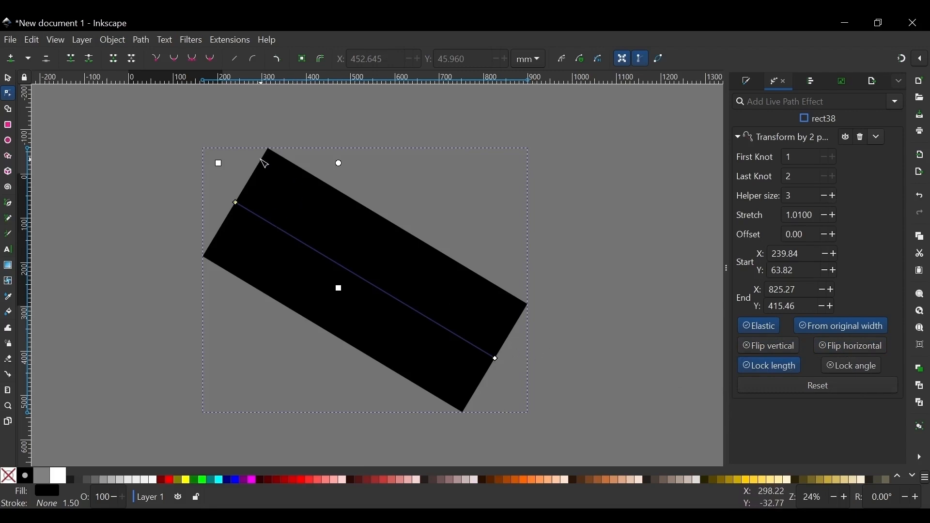
pyautogui.scroll(-1, 264, 160)
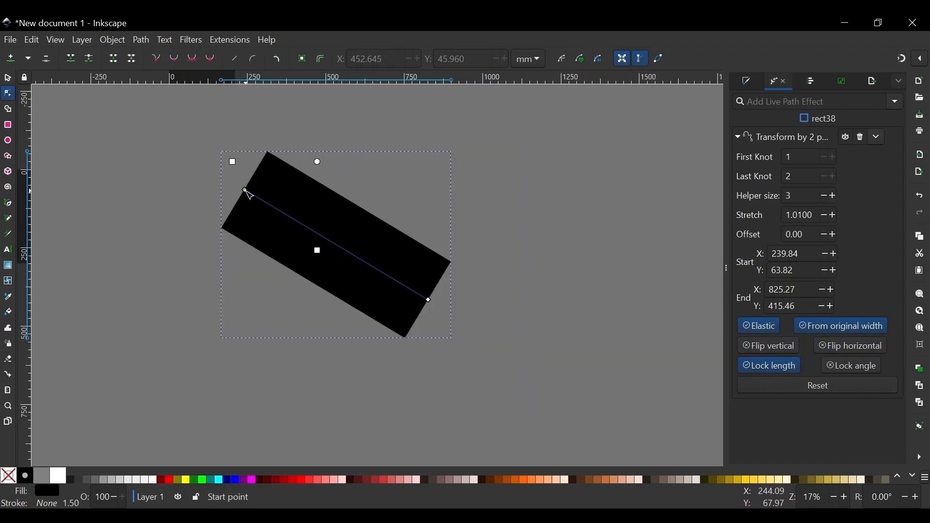
pyautogui.moveTo(246, 191); pyautogui.dragTo(277, 193)
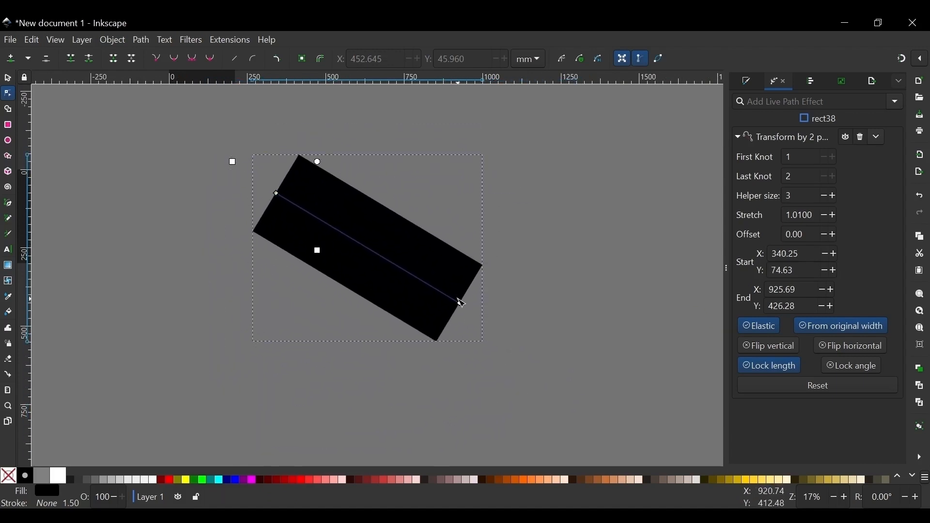
pyautogui.moveTo(461, 304); pyautogui.dragTo(415, 280)
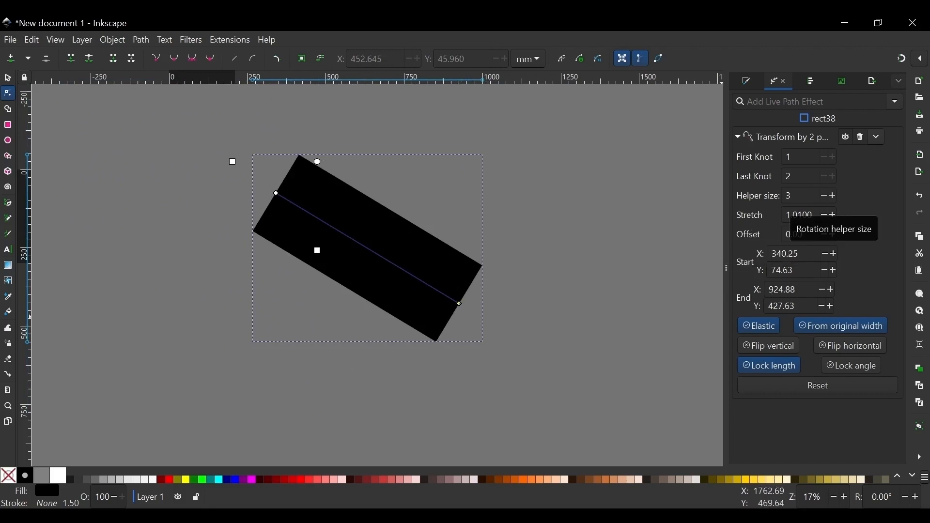
# Set the effect's Helper size to 85 and inspect the enlarged helpers at both end points.
pyautogui.click(833, 195)
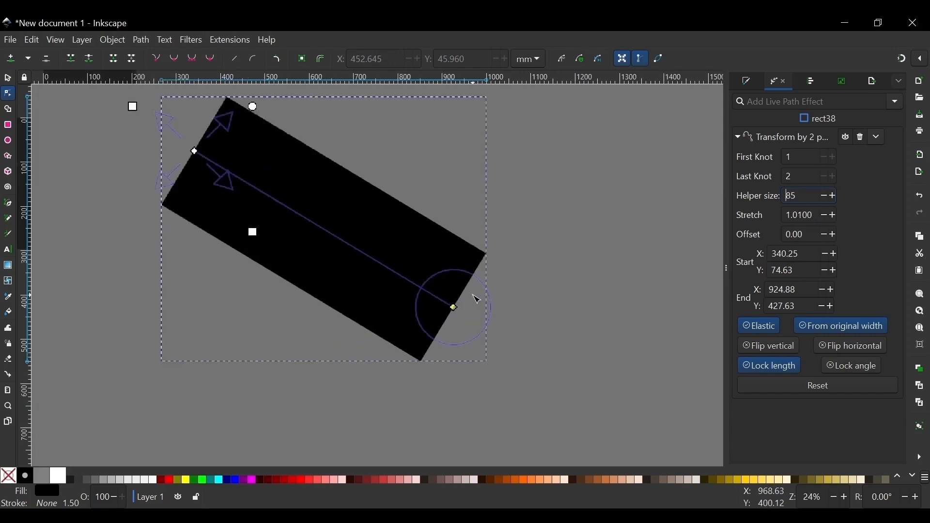
pyautogui.scroll(3, 477, 300)
pyautogui.scroll(-2, 442, 190)
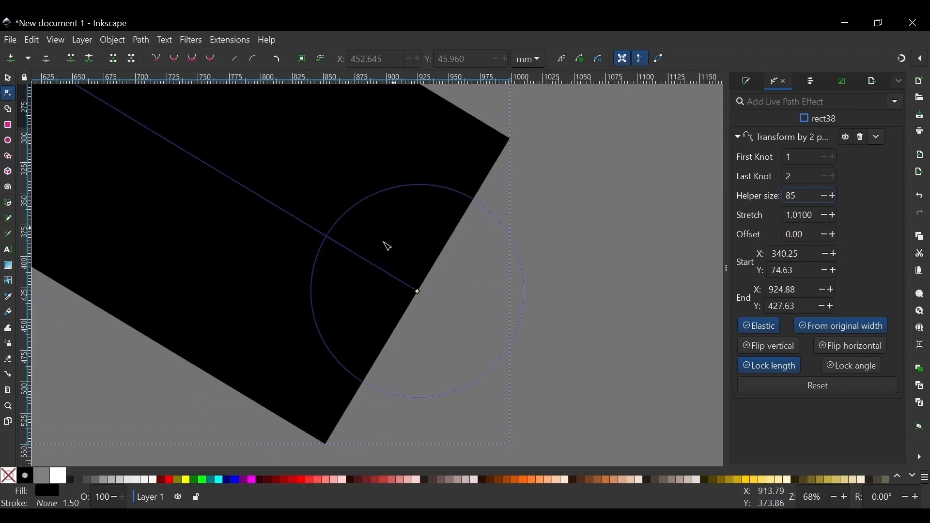
pyautogui.scroll(-4, 482, 283)
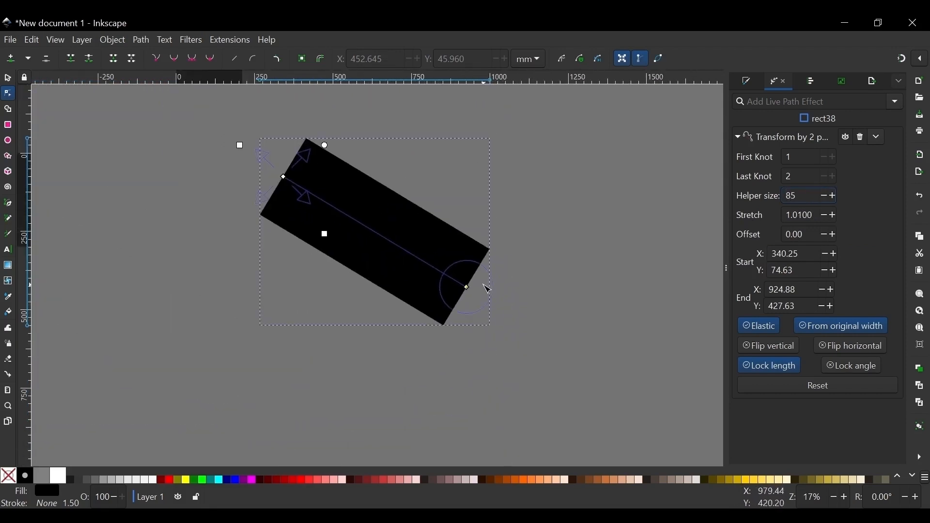
pyautogui.scroll(2, 482, 290)
pyautogui.scroll(-2, 482, 290)
pyautogui.scroll(-1, 277, 238)
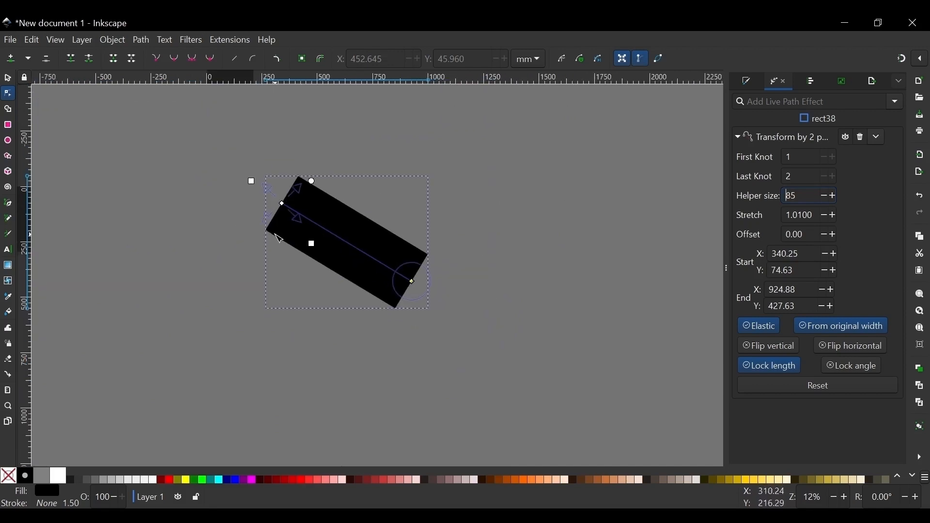
# Rotate the length-locked rectangle by moving its end point to about X 909, Y 453.
pyautogui.moveTo(416, 280)
pyautogui.mouseDown()
pyautogui.moveTo(355, 312)
pyautogui.moveTo(145, 140)
pyautogui.moveTo(416, 243)
pyautogui.moveTo(409, 289)
pyautogui.mouseUp()
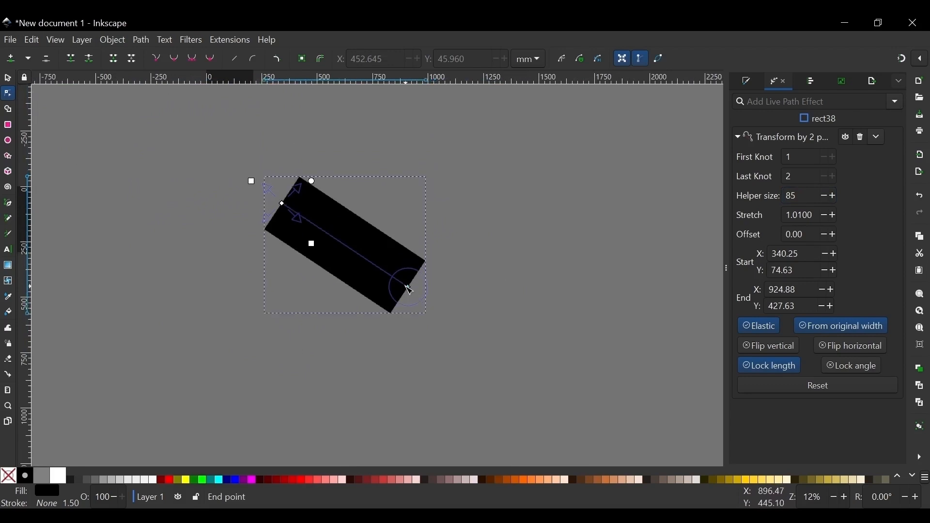
pyautogui.scroll(1, 336, 235)
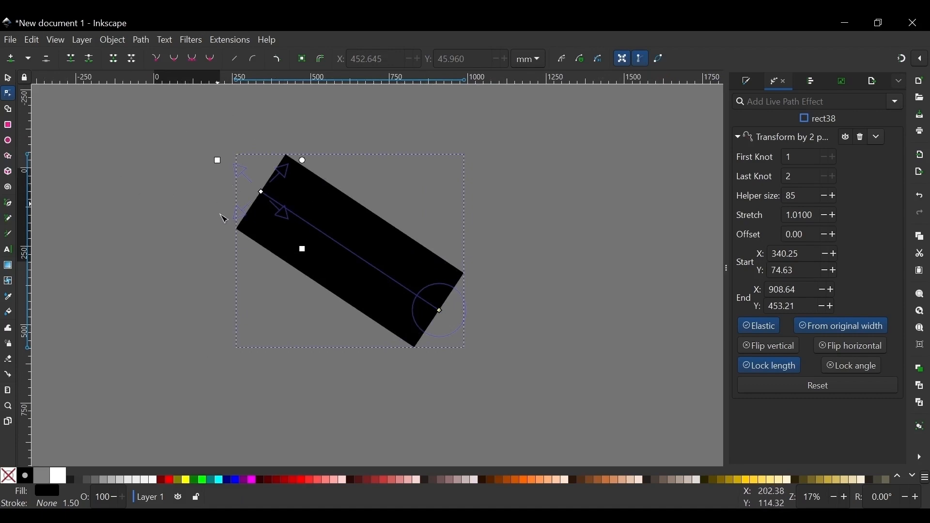
# Turn off Lock length, enable Lock angle, and move the end point to resize the rectangle at its locked angle.
pyautogui.click(781, 365)
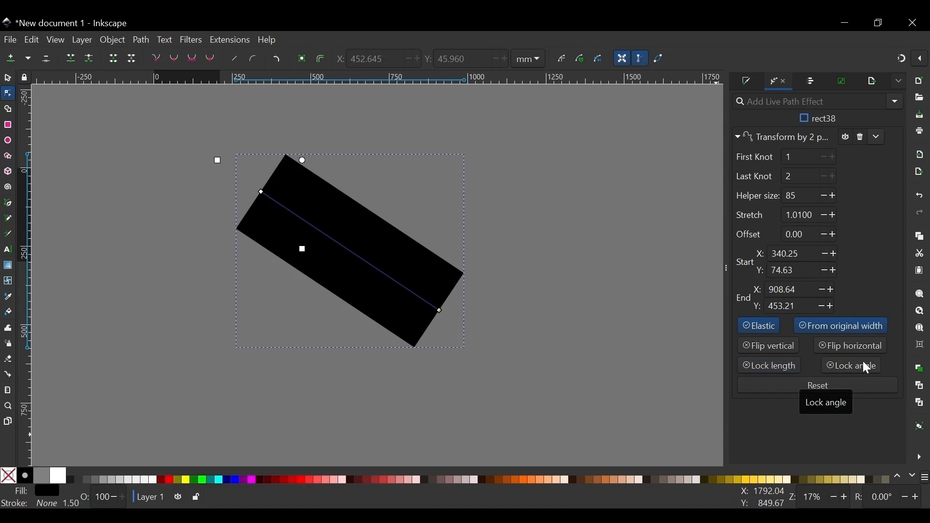
pyautogui.click(862, 364)
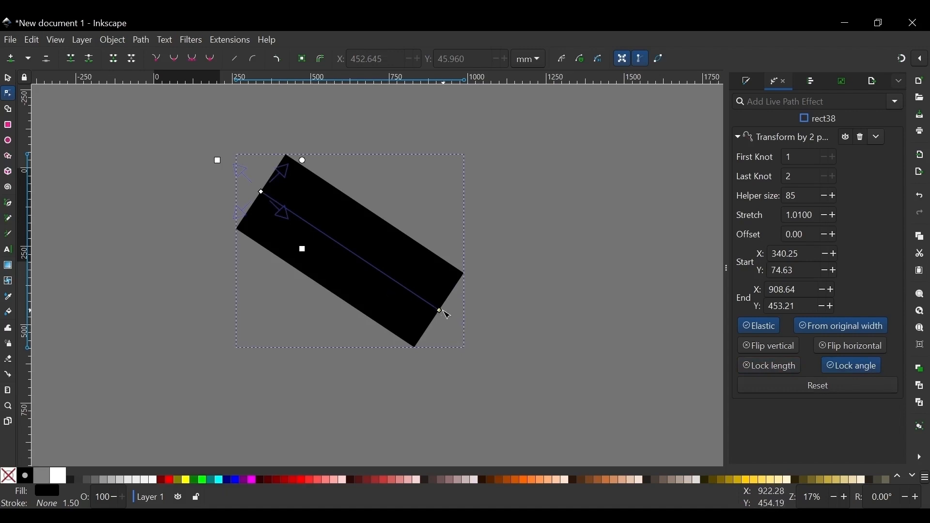
pyautogui.moveTo(441, 311); pyautogui.dragTo(341, 244)
pyautogui.moveTo(465, 350)
pyautogui.mouseDown()
pyautogui.moveTo(359, 266)
pyautogui.moveTo(473, 334)
pyautogui.mouseUp()
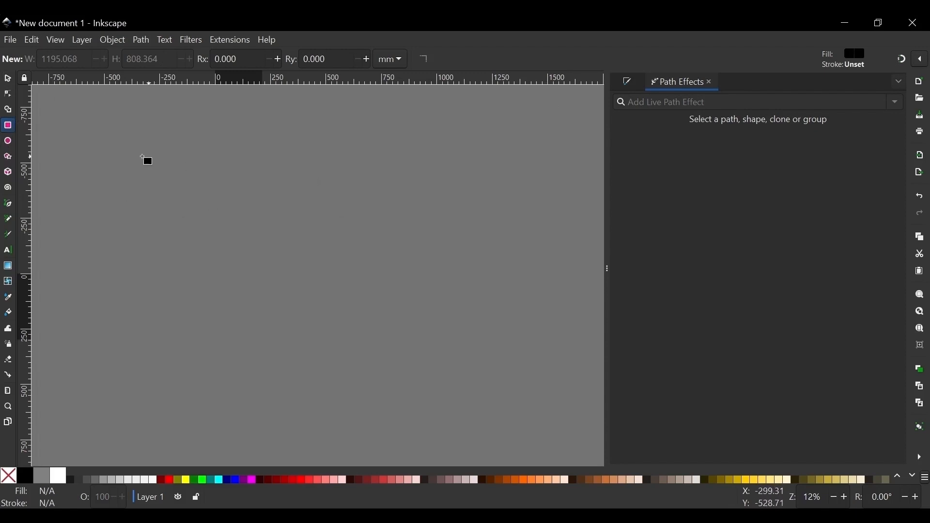
# Draw a rectangle about 1689 × 998 mm on the empty canvas and convert it to a path.
pyautogui.moveTo(136, 153); pyautogui.dragTo(510, 374)
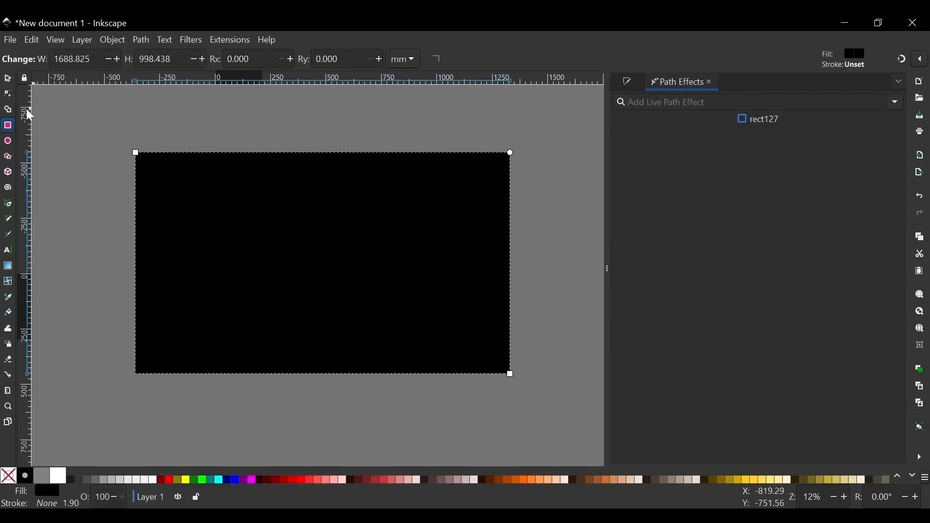
pyautogui.click(9, 78)
pyautogui.moveTo(330, 220); pyautogui.dragTo(323, 216)
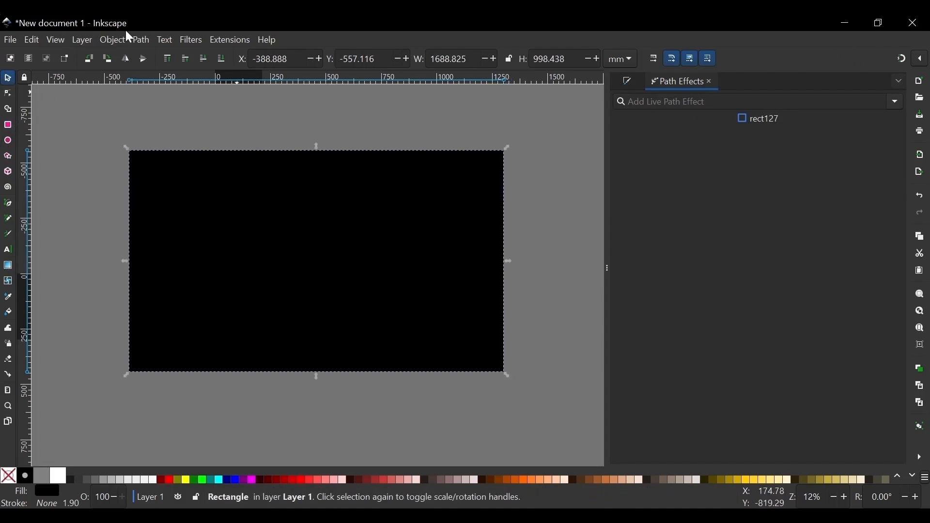
pyautogui.click(141, 40)
pyautogui.click(148, 56)
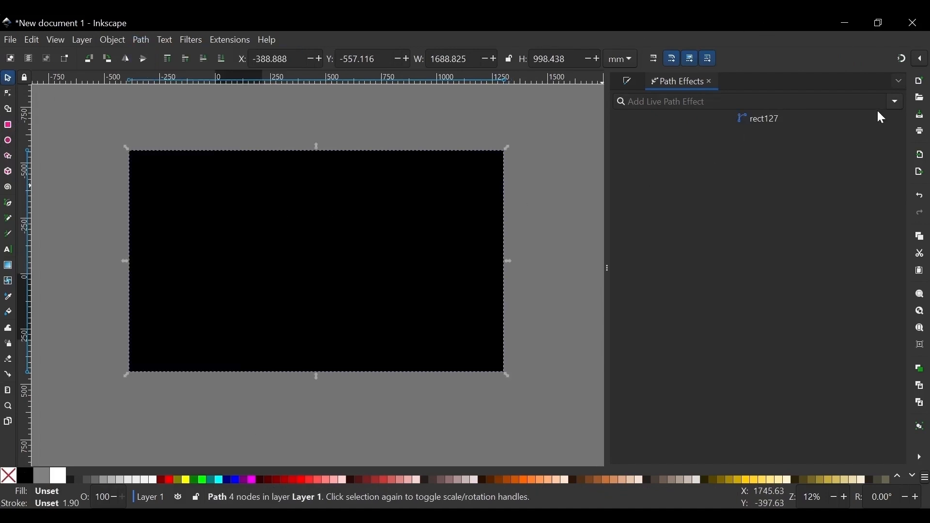
# Apply the Lattice Deformation path effect to the converted rectangle and show its knots for node editing.
pyautogui.click(896, 102)
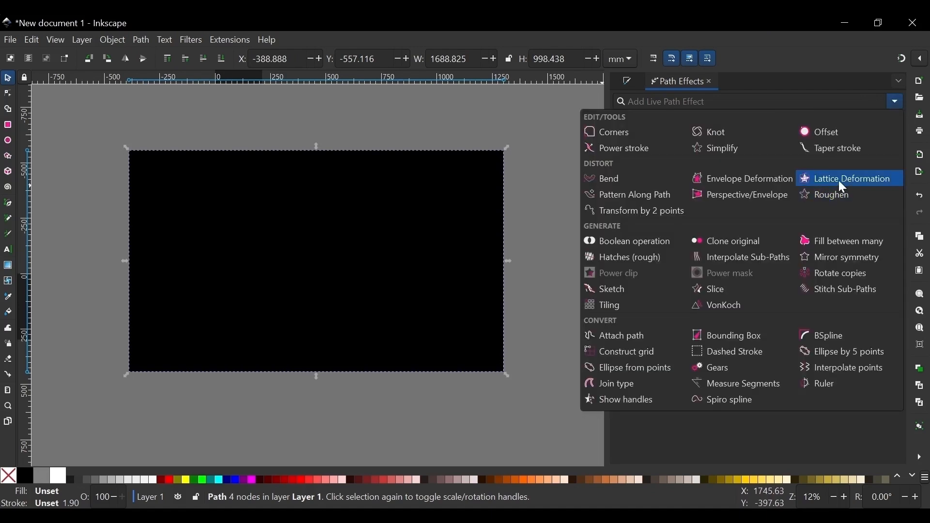
pyautogui.click(846, 189)
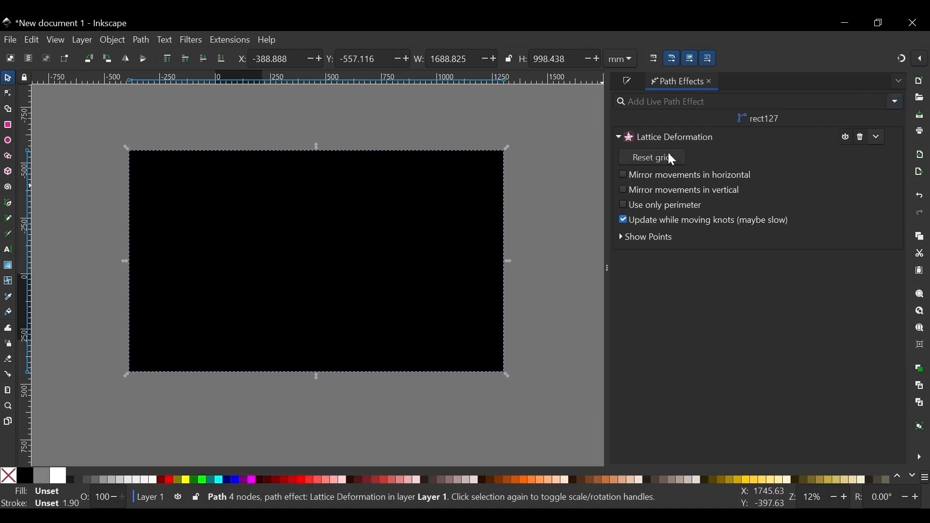
pyautogui.press('n')
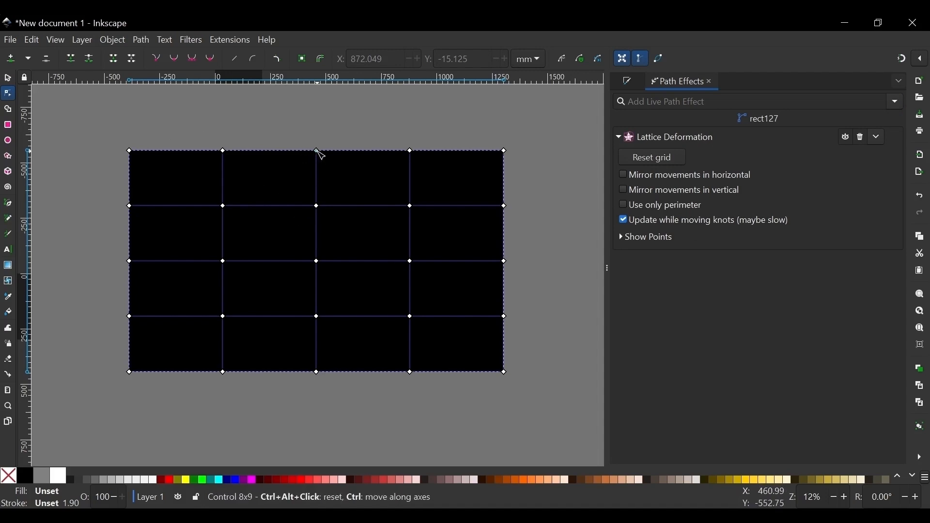
# Try deforming the rectangle with the top-centre, right-edge and an inner lattice knot, resetting the grid after each trial.
pyautogui.moveTo(318, 153)
pyautogui.mouseDown()
pyautogui.moveTo(311, 141)
pyautogui.moveTo(328, 107)
pyautogui.moveTo(342, 134)
pyautogui.moveTo(293, 106)
pyautogui.moveTo(310, 137)
pyautogui.moveTo(312, 126)
pyautogui.moveTo(336, 136)
pyautogui.moveTo(291, 112)
pyautogui.moveTo(301, 145)
pyautogui.moveTo(327, 140)
pyautogui.mouseUp()
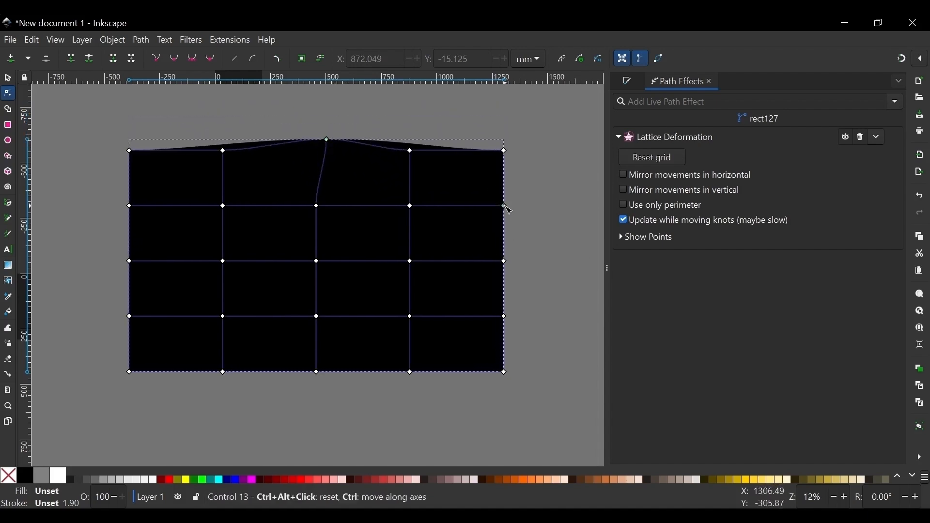
pyautogui.moveTo(505, 207); pyautogui.dragTo(517, 198)
pyautogui.moveTo(404, 193)
pyautogui.mouseDown()
pyautogui.moveTo(412, 199)
pyautogui.moveTo(373, 218)
pyautogui.moveTo(408, 196)
pyautogui.mouseUp()
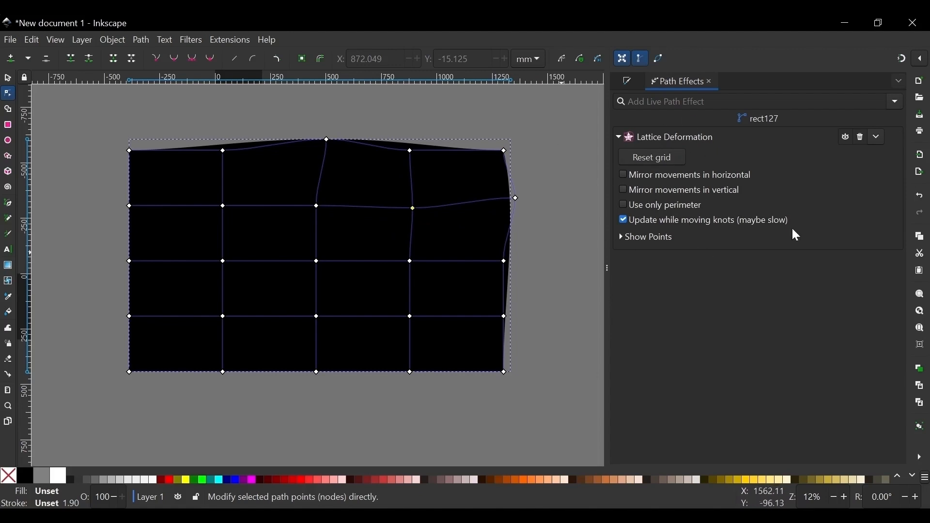
pyautogui.click(673, 162)
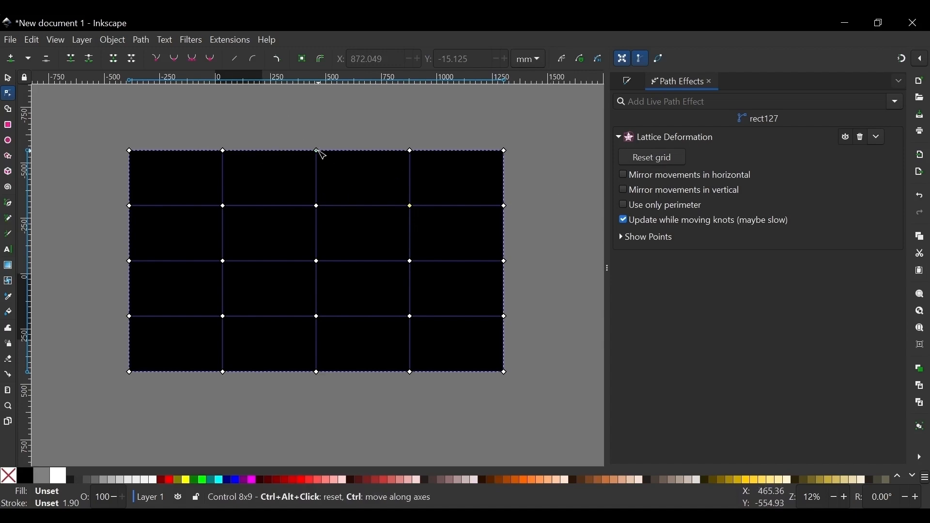
pyautogui.moveTo(322, 154); pyautogui.dragTo(373, 156)
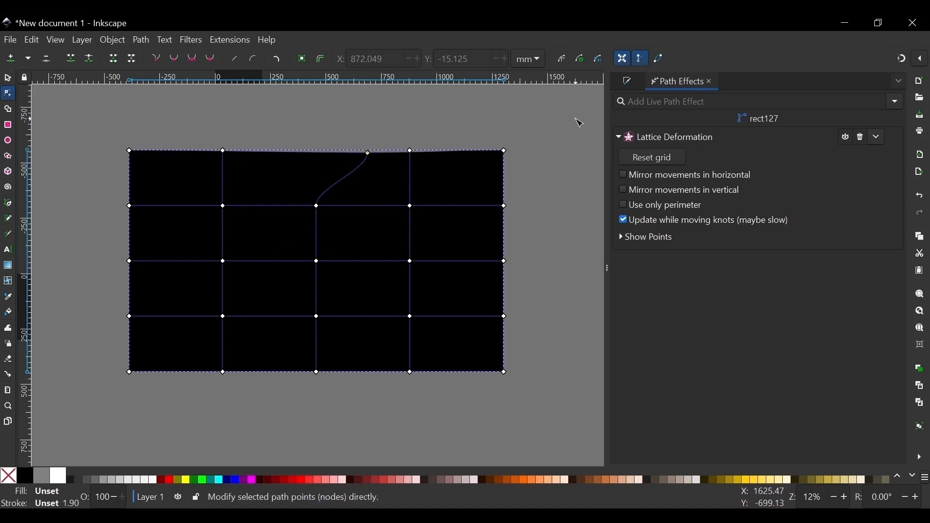
pyautogui.click(658, 159)
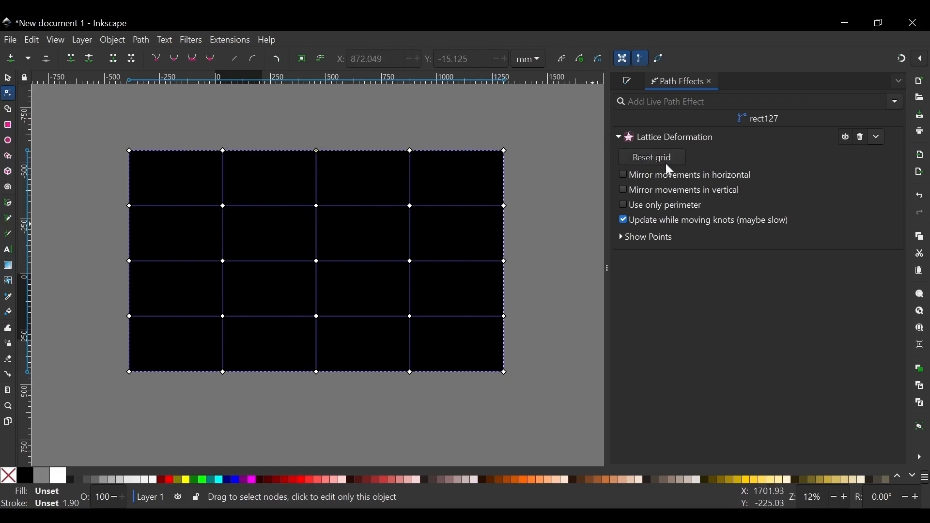
# Enable Mirror movements in horizontal and pull the lower corner and side knots of the rectangle's right edge outward.
pyautogui.click(624, 174)
pyautogui.moveTo(505, 373); pyautogui.dragTo(512, 420)
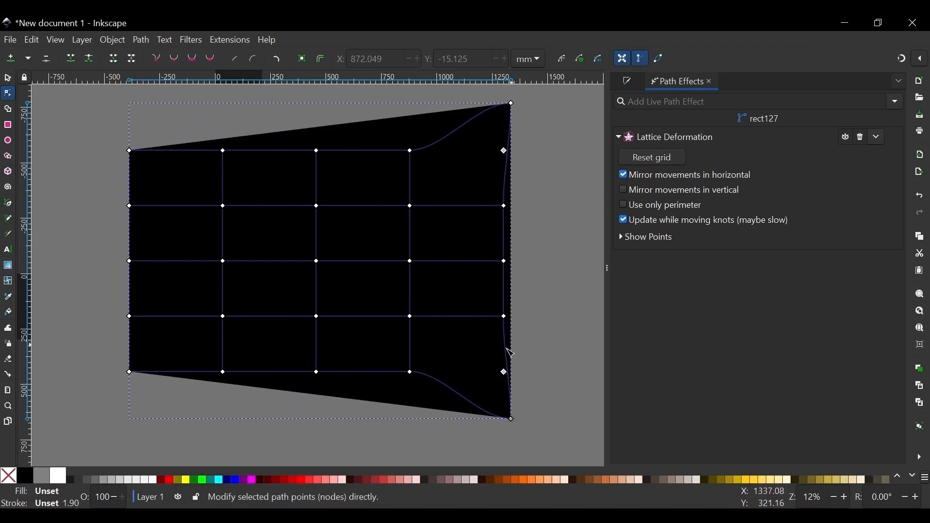
pyautogui.moveTo(506, 317); pyautogui.dragTo(549, 325)
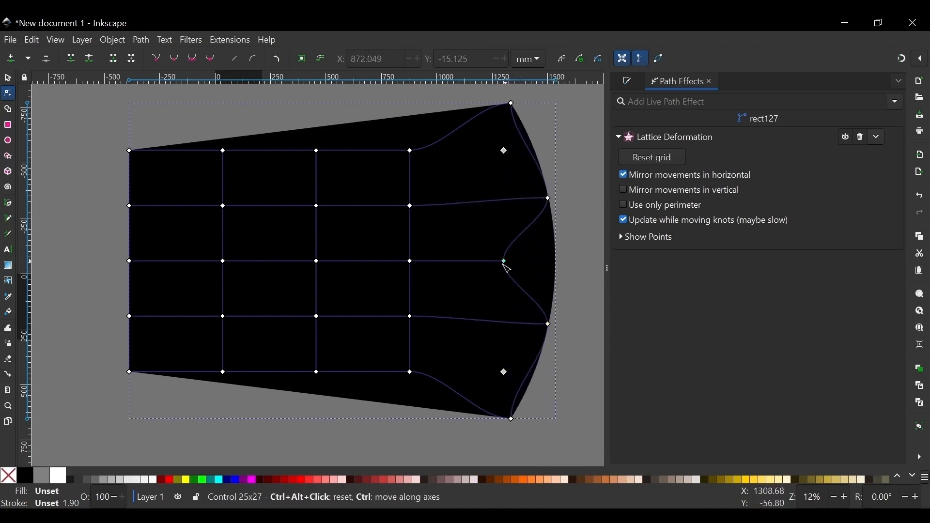
pyautogui.moveTo(504, 262); pyautogui.dragTo(508, 258)
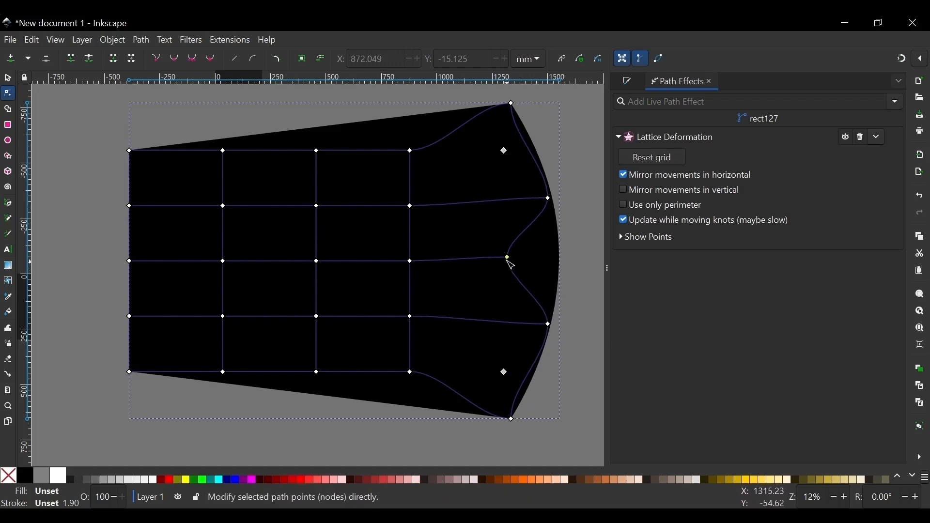
pyautogui.moveTo(507, 257); pyautogui.dragTo(500, 280)
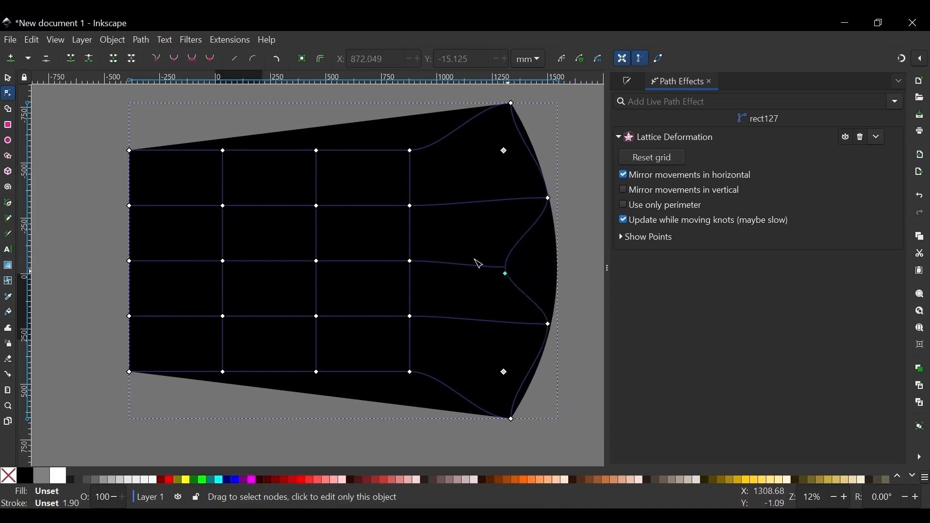
# Shift the top-centre knot slightly with horizontal mirroring on, reselect the shape and reset its lattice grid.
pyautogui.moveTo(317, 151)
pyautogui.mouseDown()
pyautogui.moveTo(323, 135)
pyautogui.moveTo(326, 149)
pyautogui.mouseUp()
pyautogui.press('Escape')
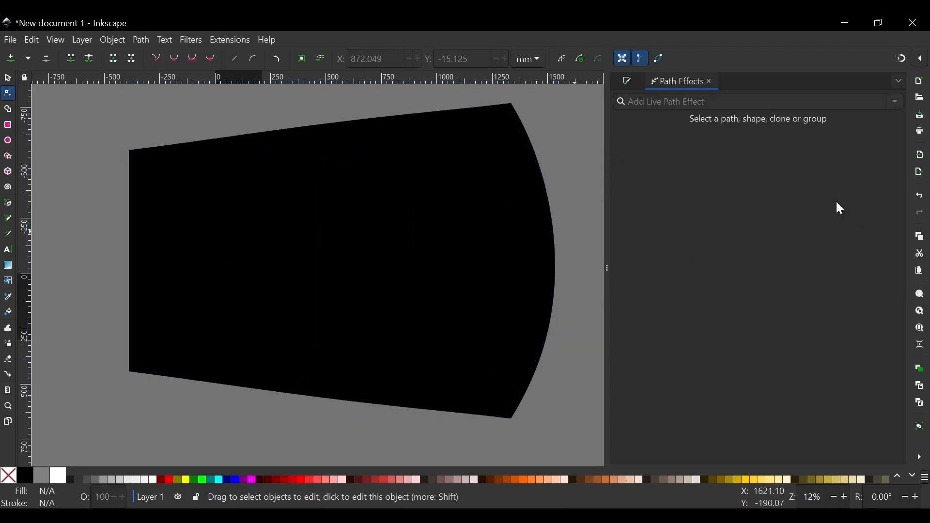
pyautogui.click(447, 138)
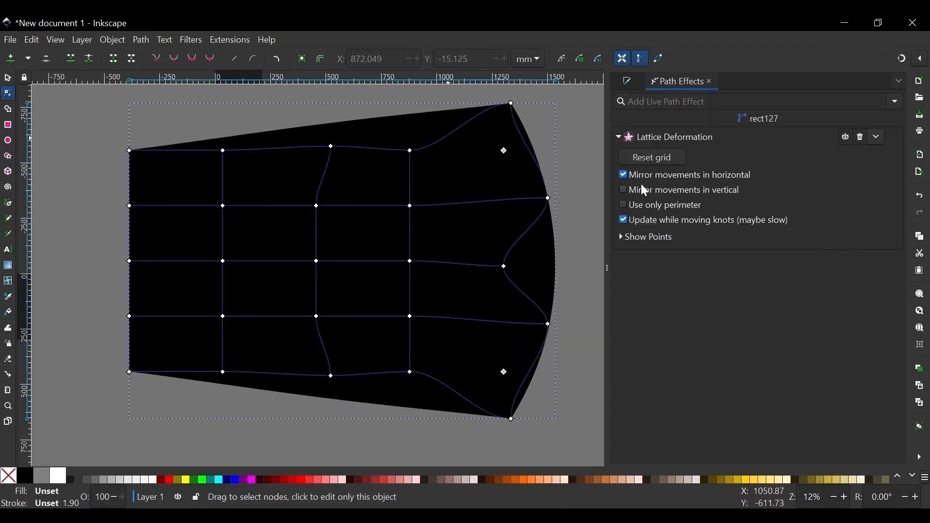
pyautogui.click(676, 158)
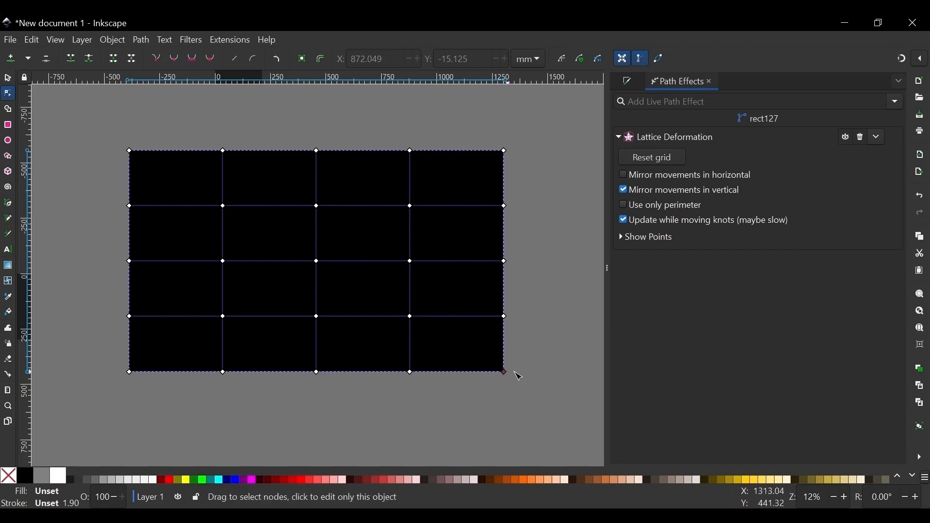
# Pull the lower-right corner knot outward with Mirror movements in vertical on, then turn mirroring off and reset the grid.
pyautogui.moveTo(505, 372); pyautogui.dragTo(543, 354)
pyautogui.click(626, 191)
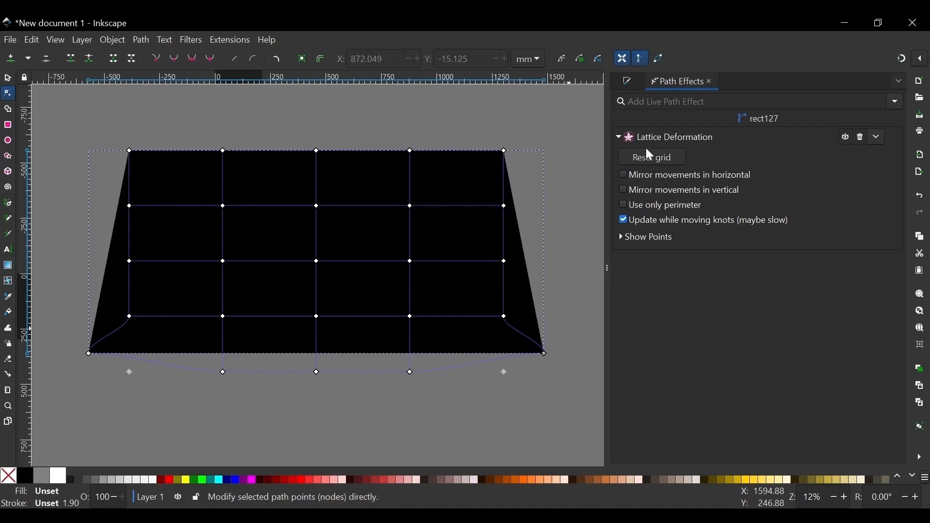
pyautogui.click(678, 154)
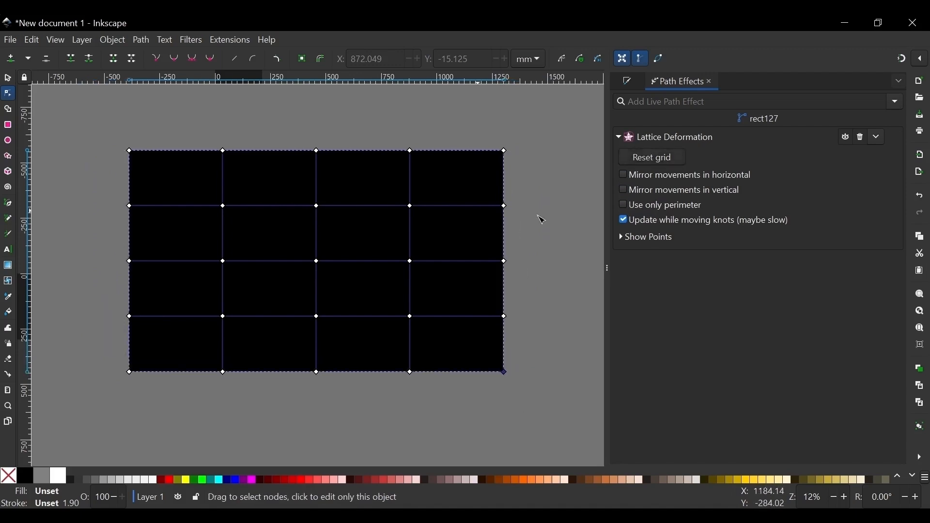
# Enable Use only perimeter, pull the upper right-edge knot slightly outward, and turn the option off again.
pyautogui.click(669, 205)
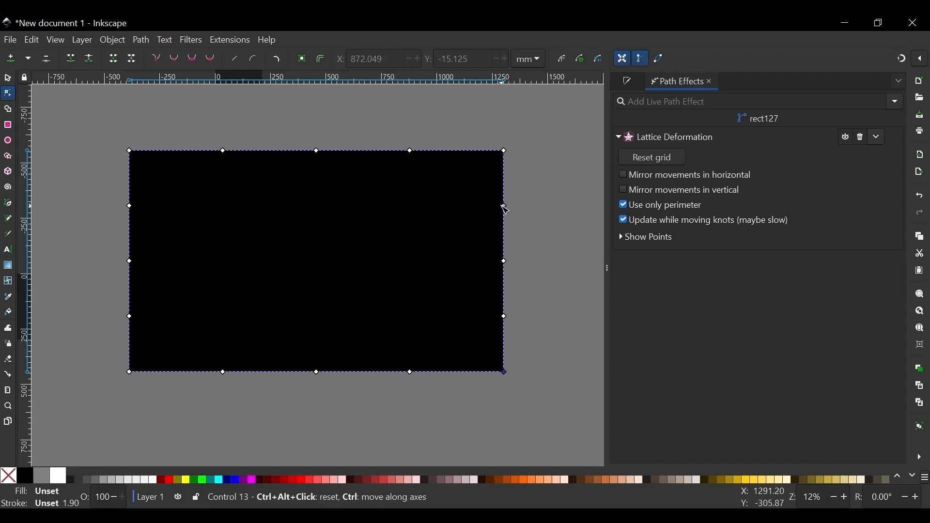
pyautogui.moveTo(504, 206)
pyautogui.mouseDown()
pyautogui.moveTo(520, 195)
pyautogui.moveTo(487, 171)
pyautogui.moveTo(439, 182)
pyautogui.moveTo(461, 252)
pyautogui.moveTo(515, 312)
pyautogui.moveTo(539, 291)
pyautogui.moveTo(473, 282)
pyautogui.moveTo(488, 210)
pyautogui.moveTo(531, 226)
pyautogui.moveTo(521, 206)
pyautogui.mouseUp()
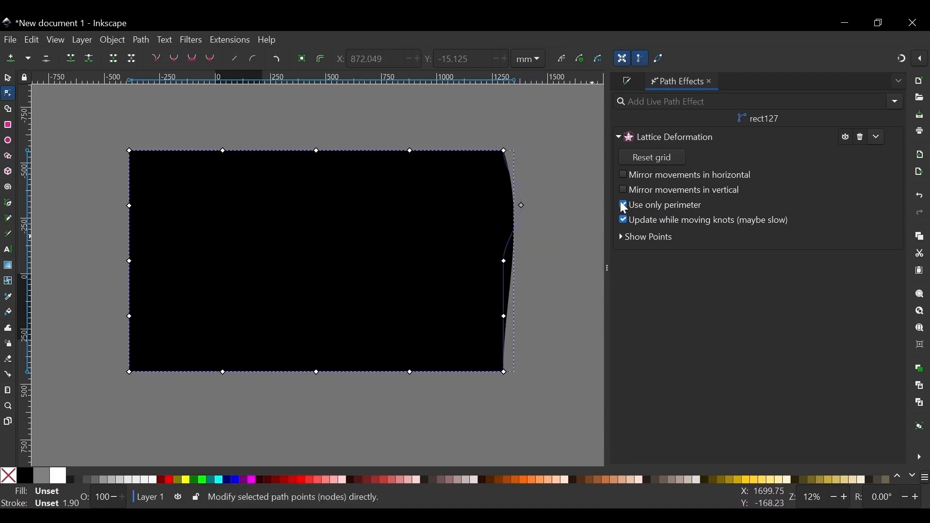
pyautogui.click(658, 205)
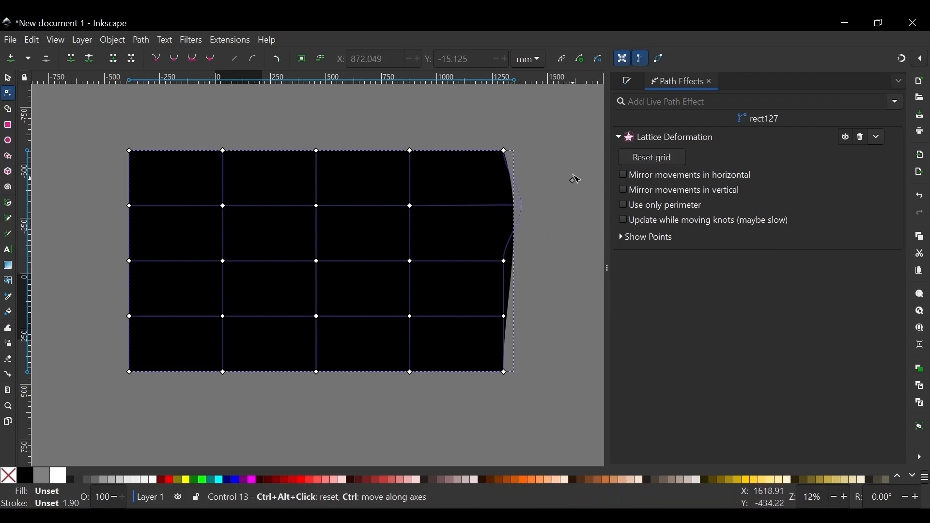
# Move the upper right-edge knot with Update while moving knots off, then re-enable the option and reposition the knot.
pyautogui.moveTo(572, 176); pyautogui.dragTo(572, 176)
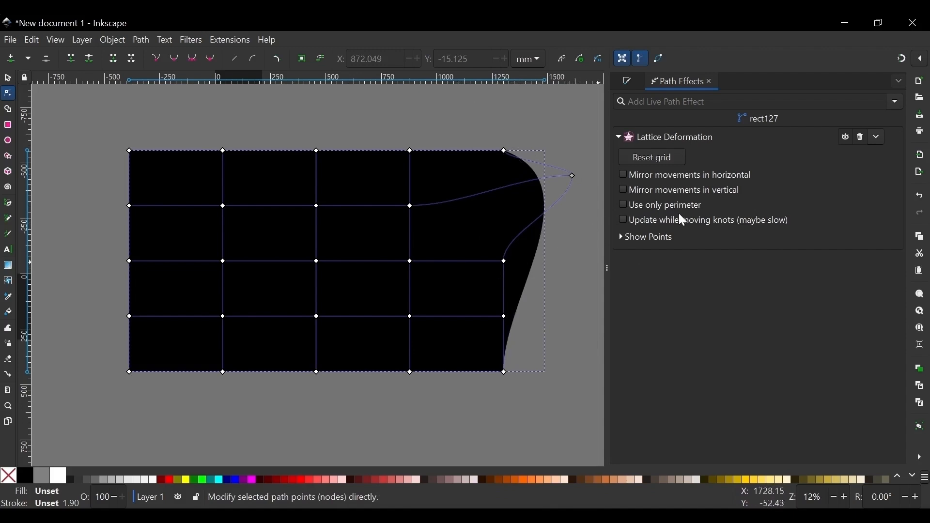
pyautogui.click(624, 220)
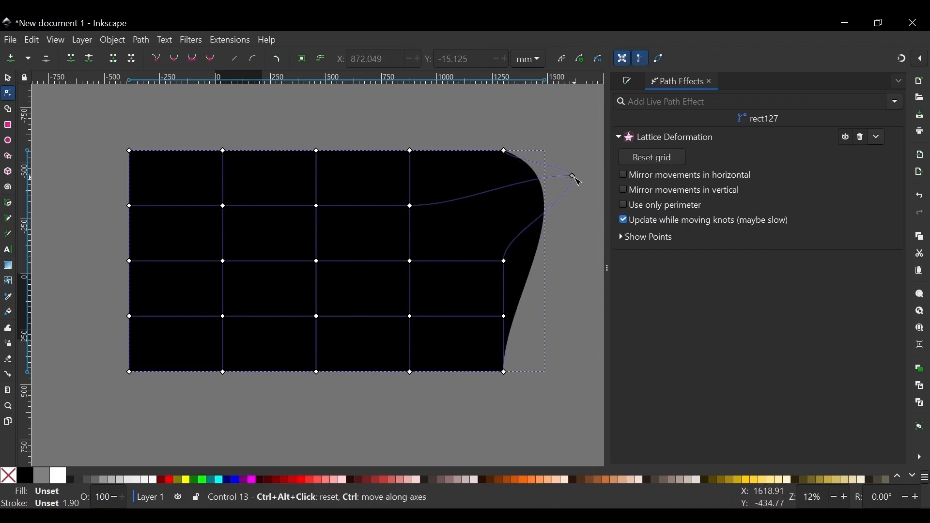
pyautogui.moveTo(573, 177); pyautogui.dragTo(542, 221)
pyautogui.click(592, 248)
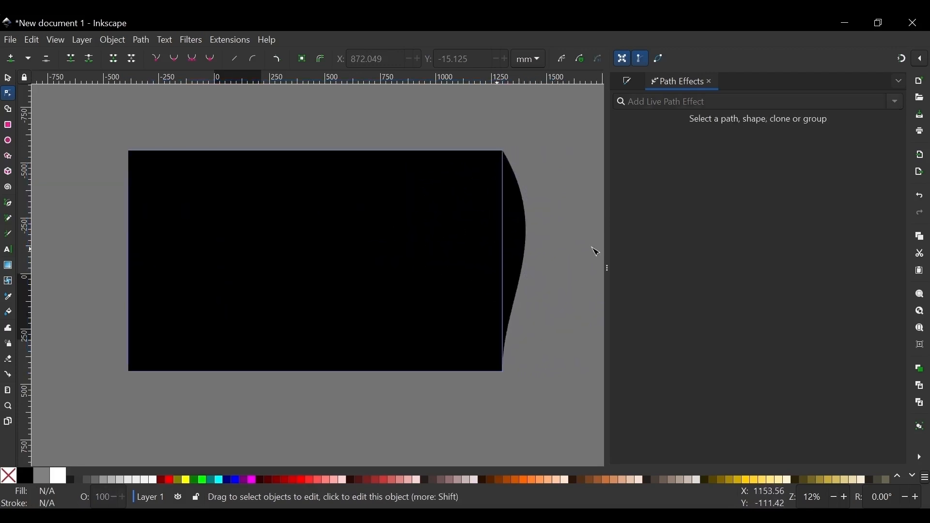
pyautogui.click(534, 214)
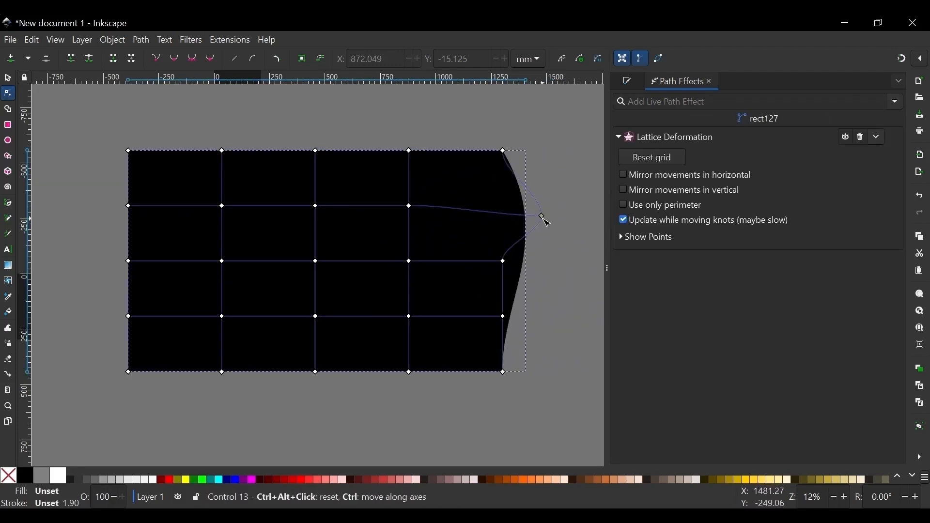
pyautogui.moveTo(546, 222); pyautogui.dragTo(542, 179)
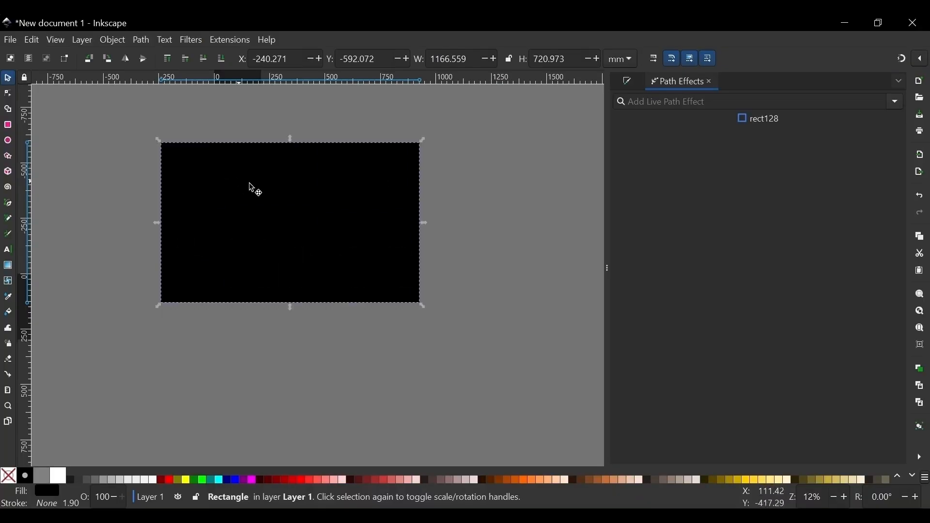
# Apply the Boolean operation path effect to the new rectangle and move it to about X 111, Y -660 mm.
pyautogui.click(900, 103)
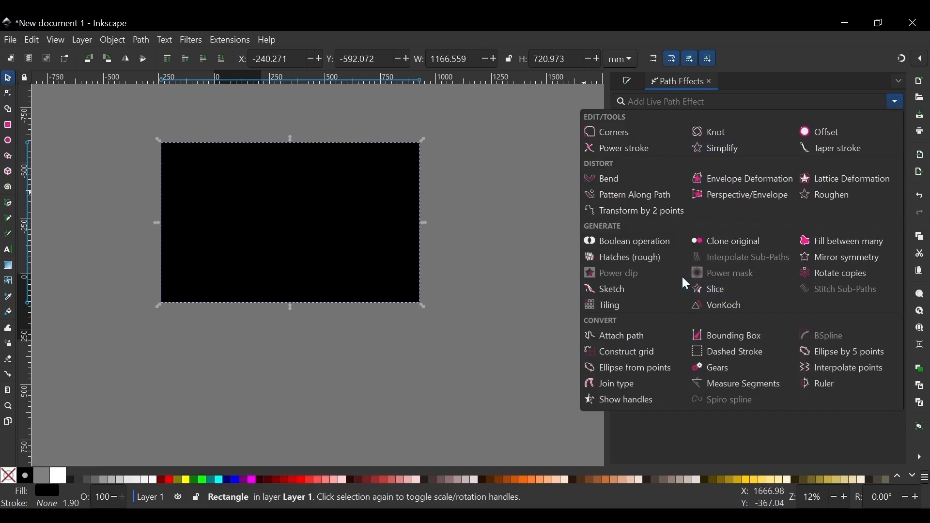
pyautogui.click(664, 250)
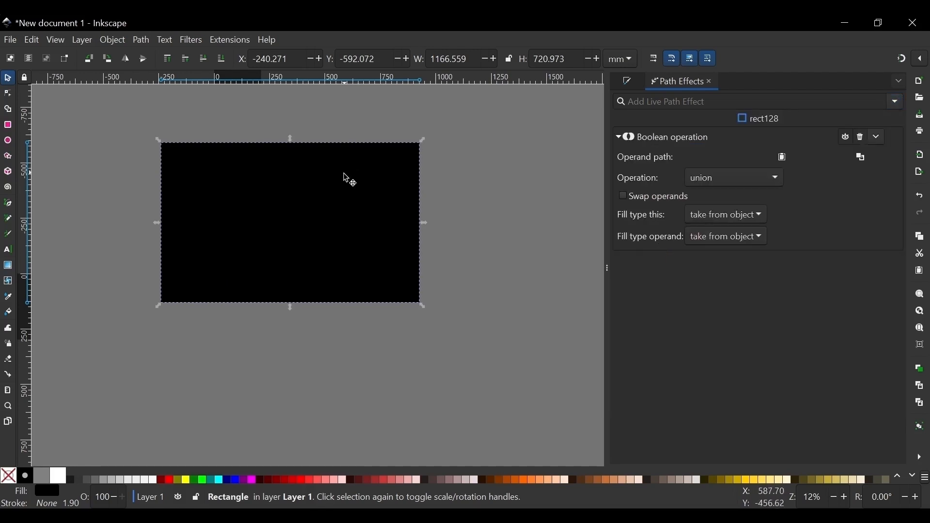
pyautogui.moveTo(359, 196); pyautogui.dragTo(384, 206)
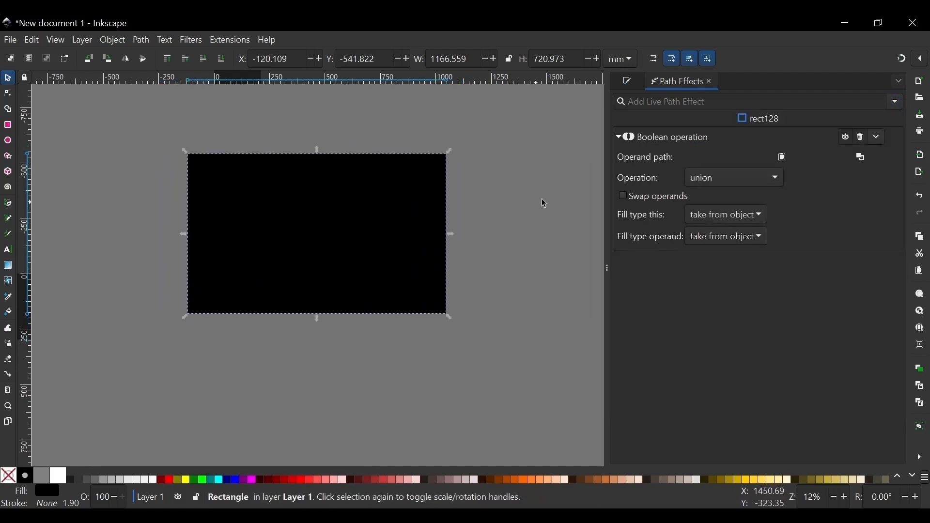
pyautogui.moveTo(296, 222); pyautogui.dragTo(352, 199)
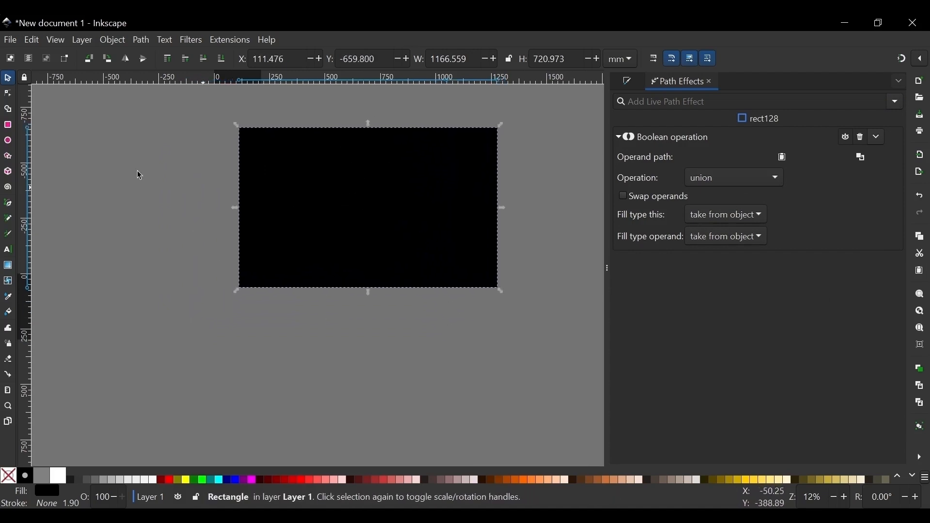
# Draw a square about 795 mm wide over the black rectangle's lower-left corner, fill it green and move it to about X -369, Y -234 mm.
pyautogui.click(8, 127)
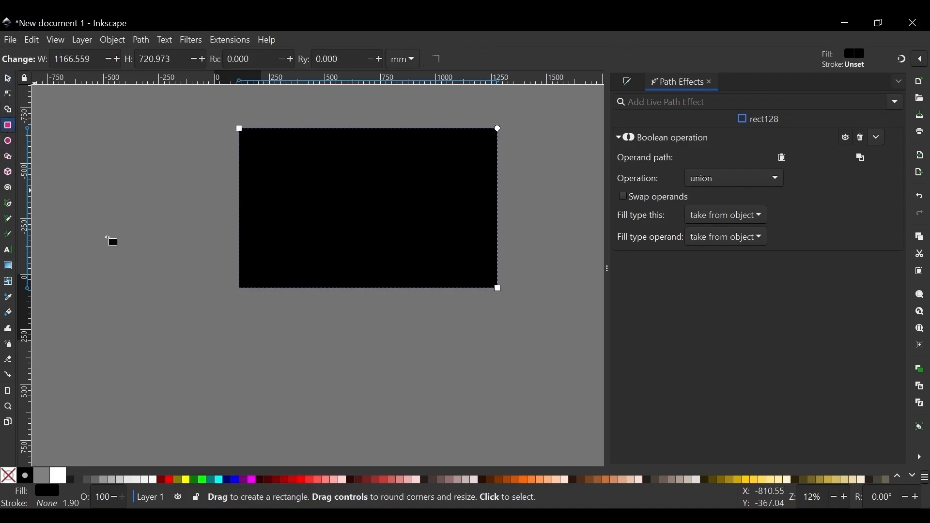
pyautogui.moveTo(235, 332); pyautogui.dragTo(320, 411)
pyautogui.click(7, 78)
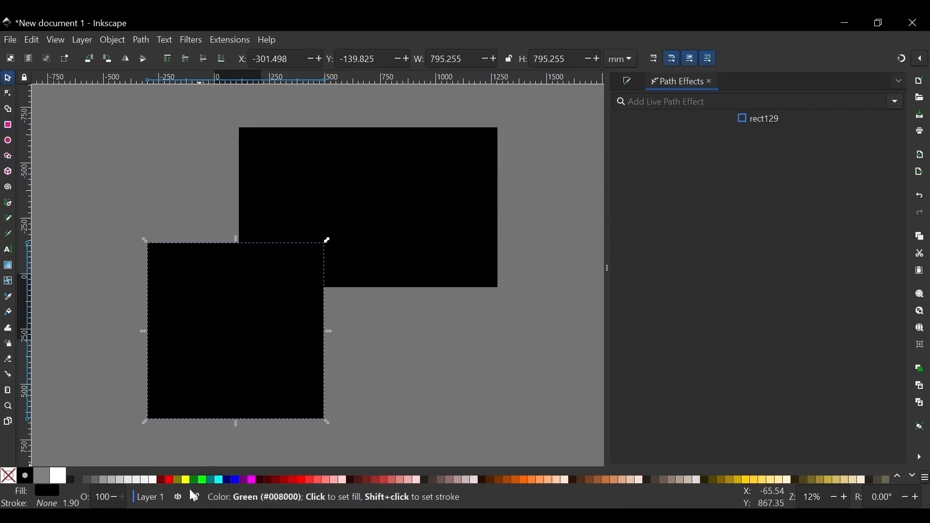
pyautogui.click(202, 482)
pyautogui.moveTo(260, 377); pyautogui.dragTo(295, 333)
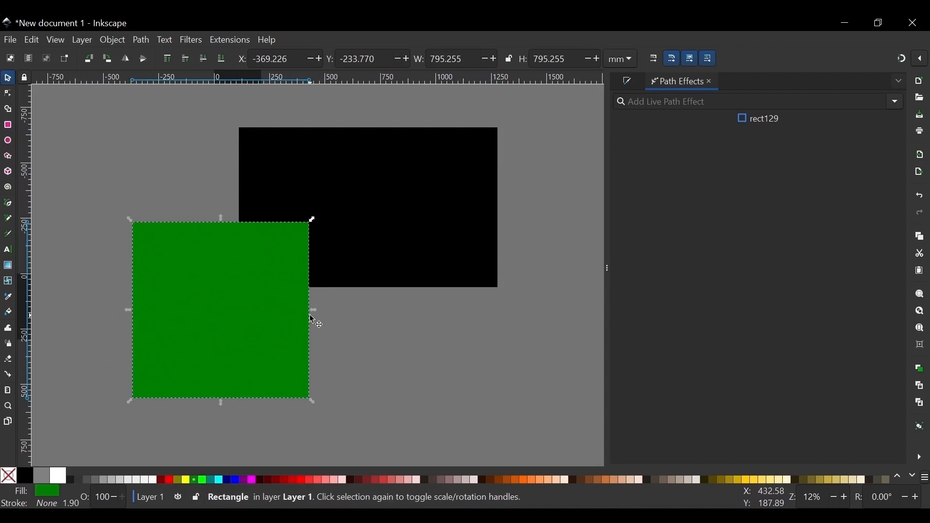
# Copy the green square, nudge it slightly upward, and link it as the operand path of the black rectangle's Boolean operation.
pyautogui.rightClick(261, 244)
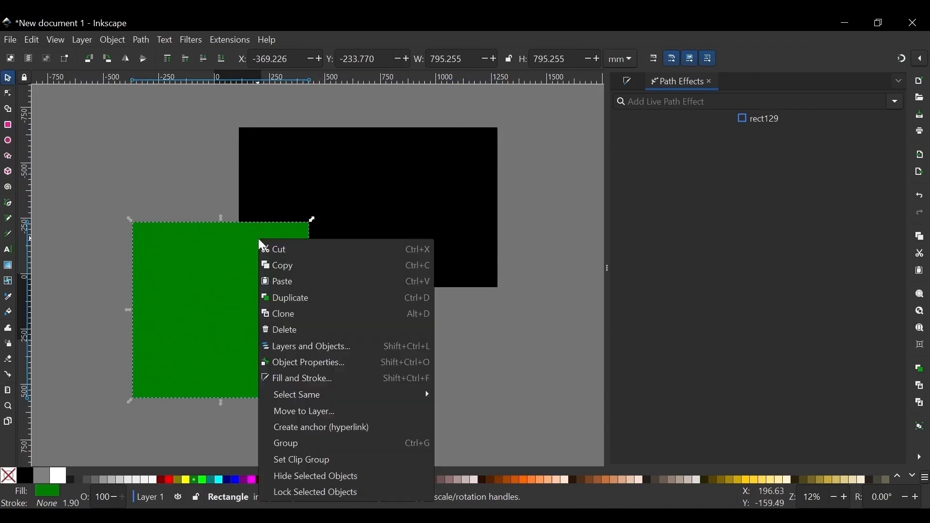
pyautogui.click(292, 267)
pyautogui.click(426, 203)
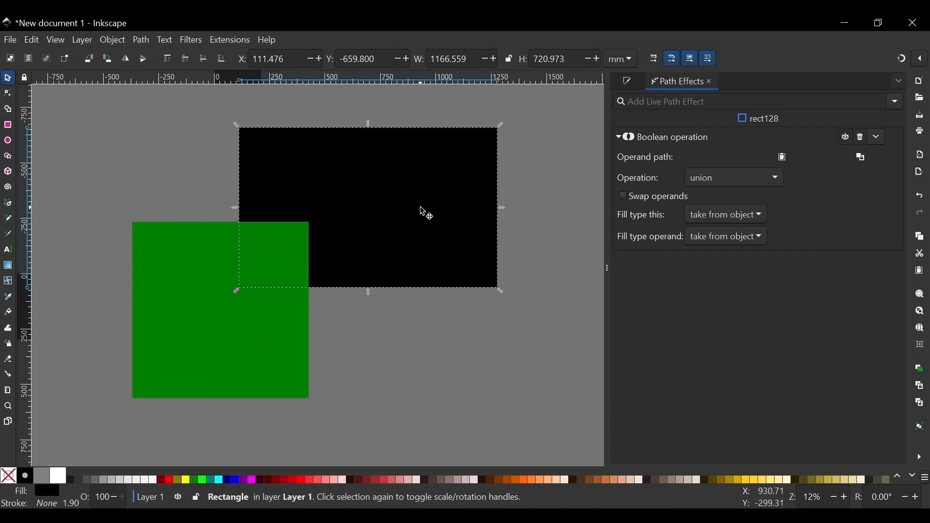
pyautogui.moveTo(192, 343); pyautogui.dragTo(193, 334)
pyautogui.click(522, 220)
pyautogui.click(362, 148)
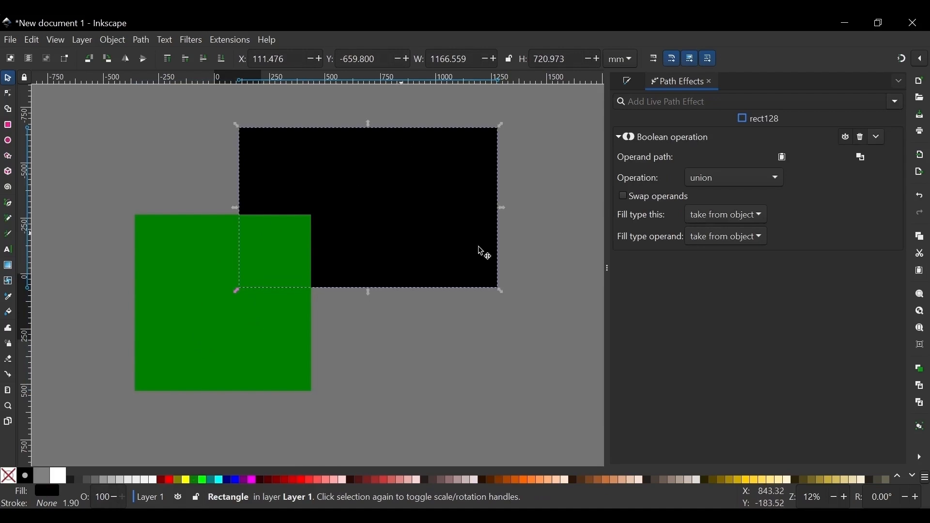
pyautogui.click(793, 163)
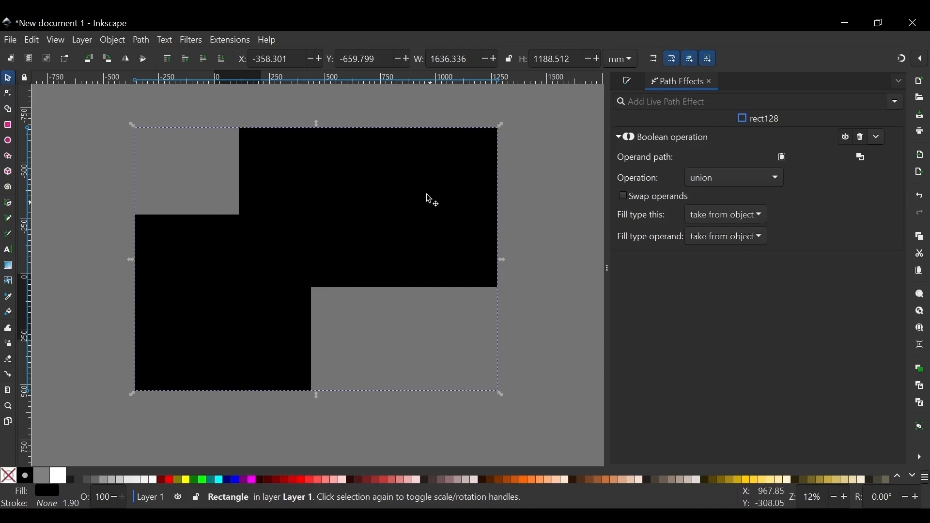
# Move the united shape to about X -269, Y -708 mm.
pyautogui.moveTo(428, 197)
pyautogui.mouseDown()
pyautogui.moveTo(438, 176)
pyautogui.moveTo(414, 181)
pyautogui.moveTo(426, 193)
pyautogui.mouseUp()
pyautogui.moveTo(374, 174)
pyautogui.mouseDown()
pyautogui.moveTo(405, 161)
pyautogui.moveTo(385, 188)
pyautogui.mouseUp()
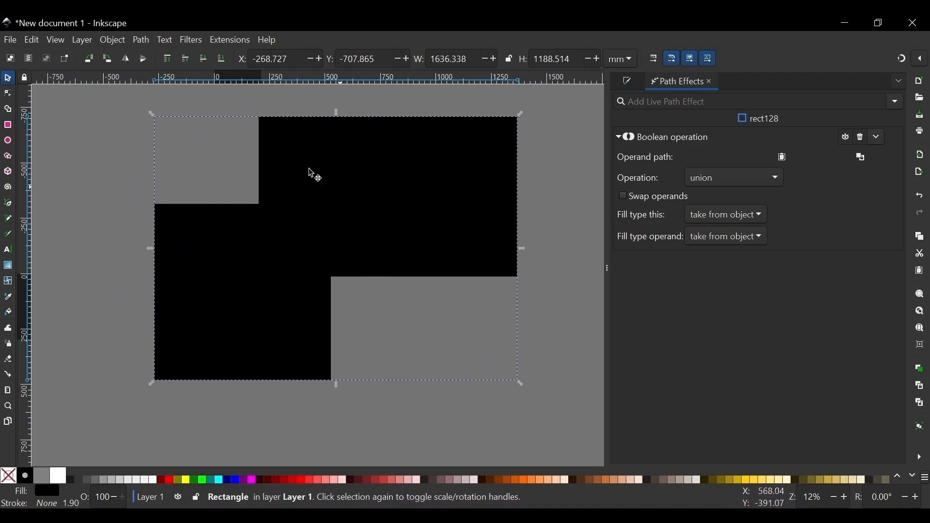
pyautogui.click(147, 42)
pyautogui.click(143, 41)
# Try symmetric difference, intersection and division both as the Boolean operation.
pyautogui.click(719, 190)
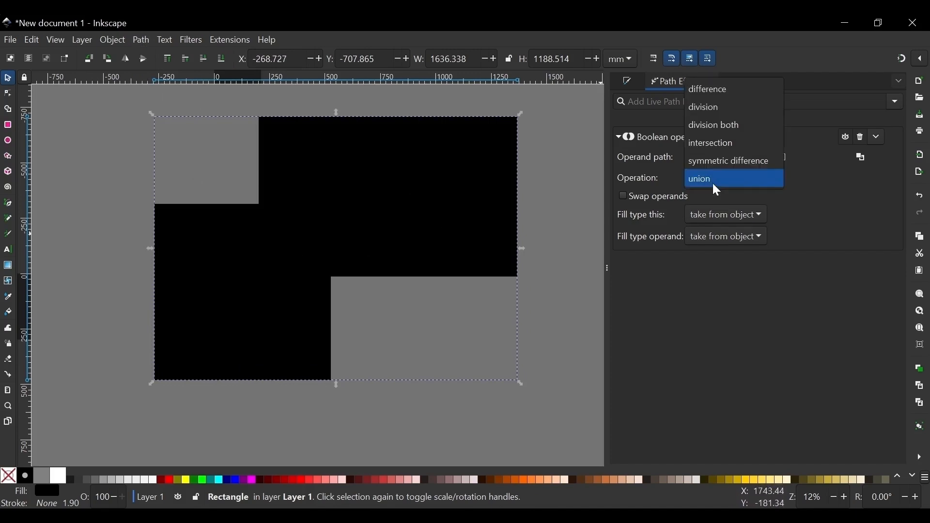
pyautogui.click(721, 162)
pyautogui.click(715, 189)
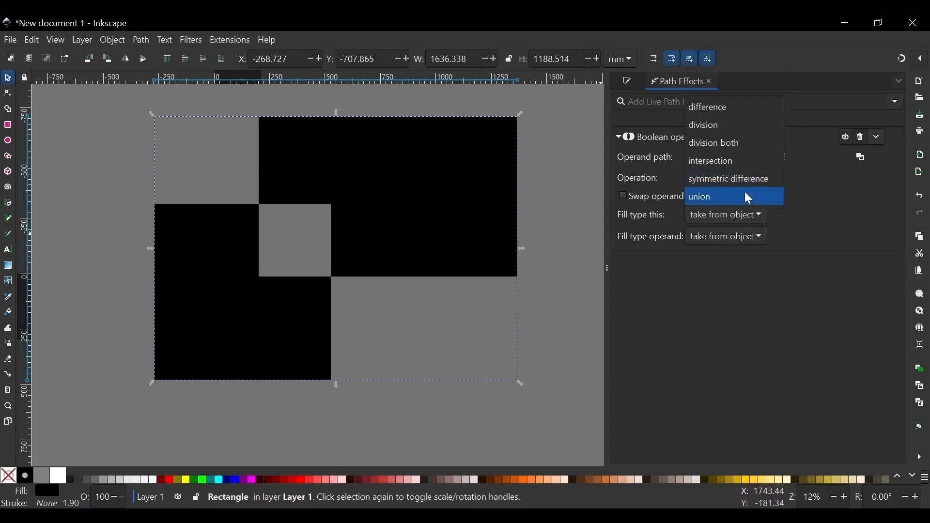
pyautogui.click(716, 163)
pyautogui.click(716, 179)
pyautogui.click(706, 161)
# Try division as the Boolean operation and switch it to difference.
pyautogui.click(706, 180)
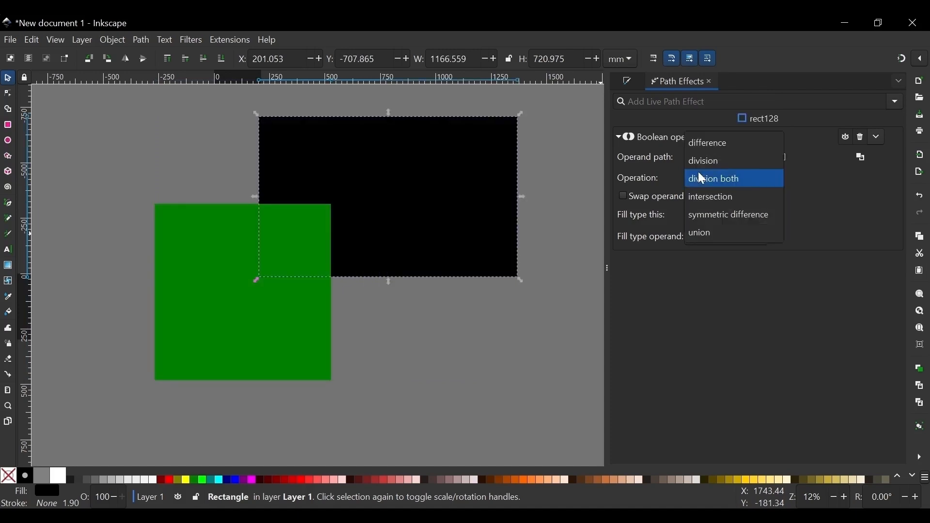
pyautogui.click(707, 161)
pyautogui.click(706, 178)
pyautogui.click(707, 179)
pyautogui.click(707, 179)
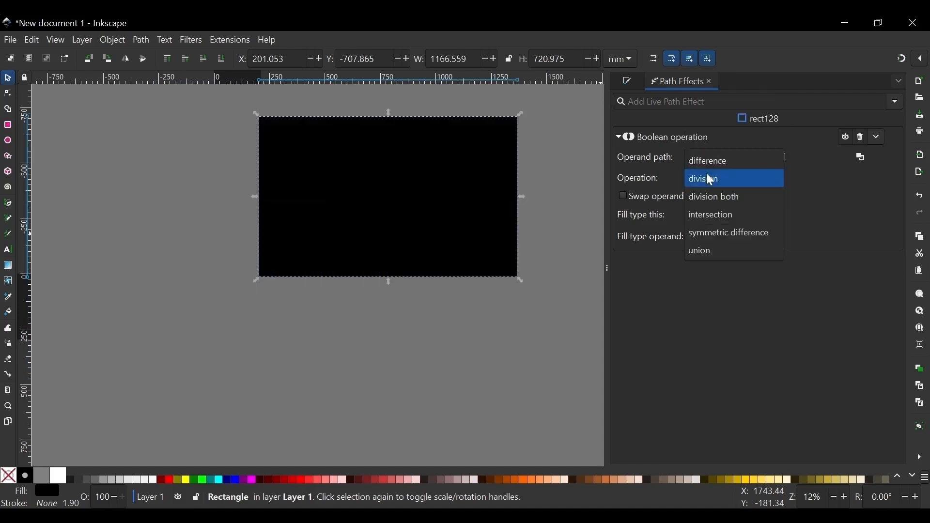
pyautogui.click(708, 159)
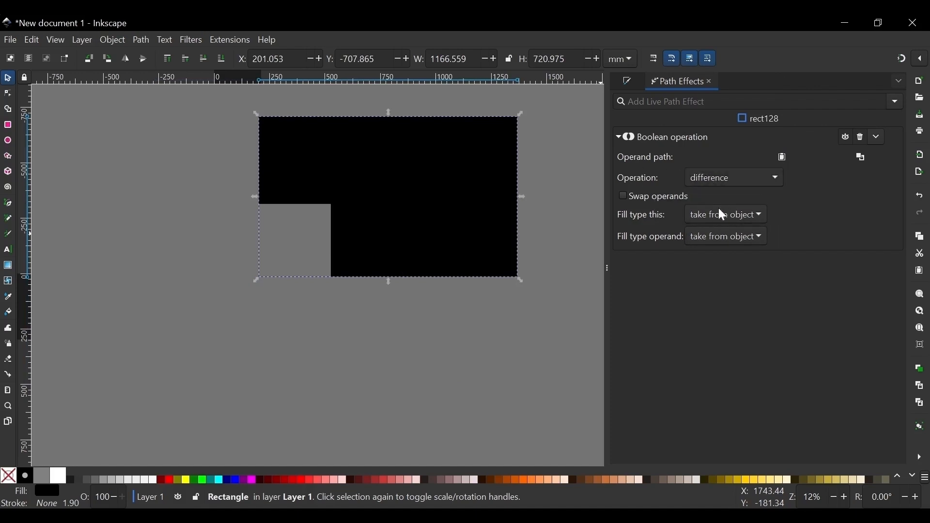
pyautogui.click(711, 182)
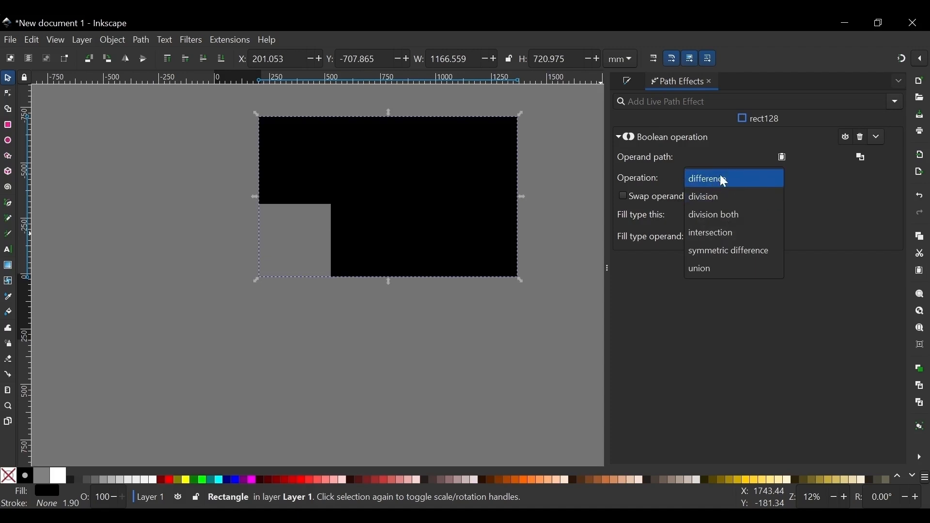
pyautogui.click(720, 175)
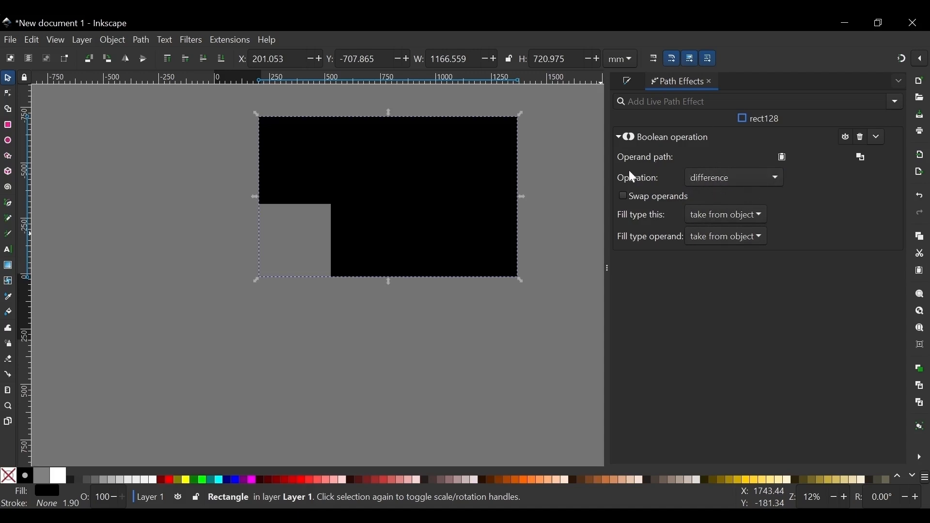
# Turn Swap operands on and off repeatedly, leaving it off with the Boolean operation set to symmetric difference.
pyautogui.click(625, 200)
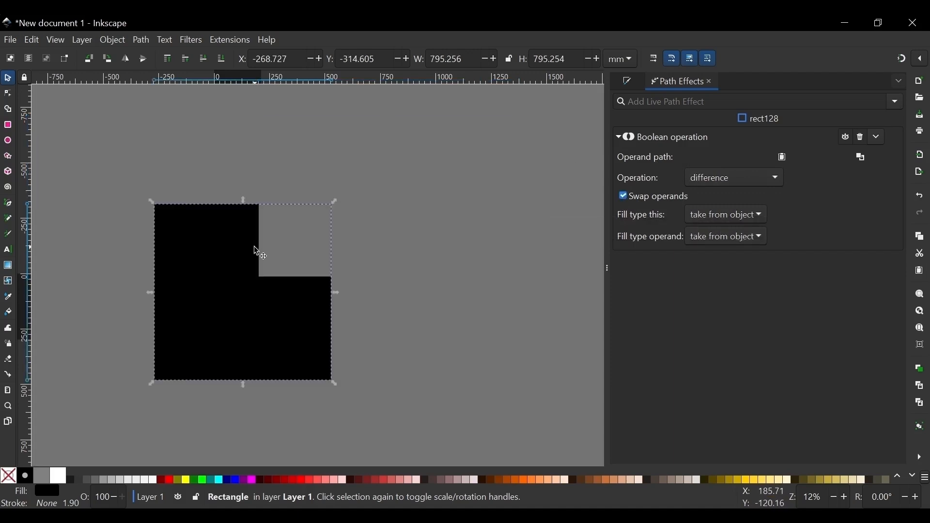
pyautogui.click(644, 197)
pyautogui.click(645, 198)
pyautogui.click(651, 198)
pyautogui.click(651, 197)
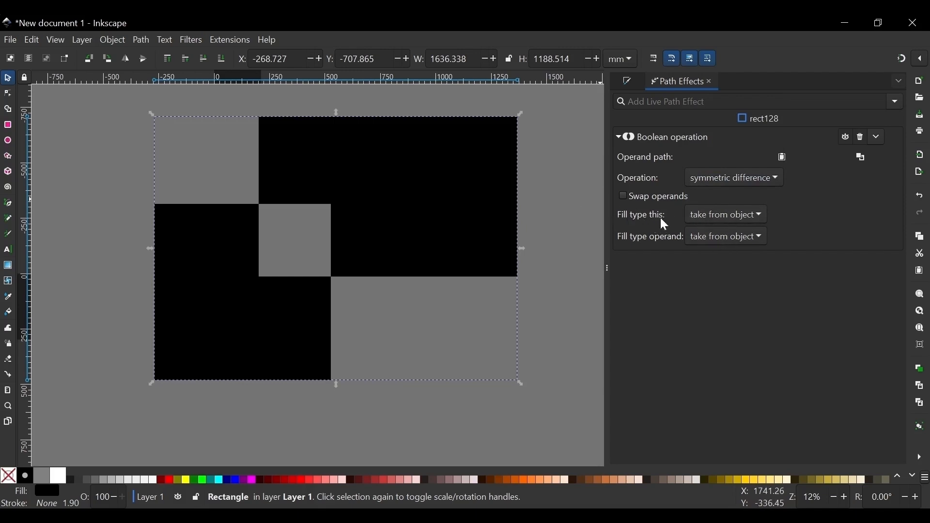
# Try positive and non-zero as the Fill type this setting of the Boolean operation.
pyautogui.click(725, 209)
pyautogui.click(713, 196)
pyautogui.click(720, 216)
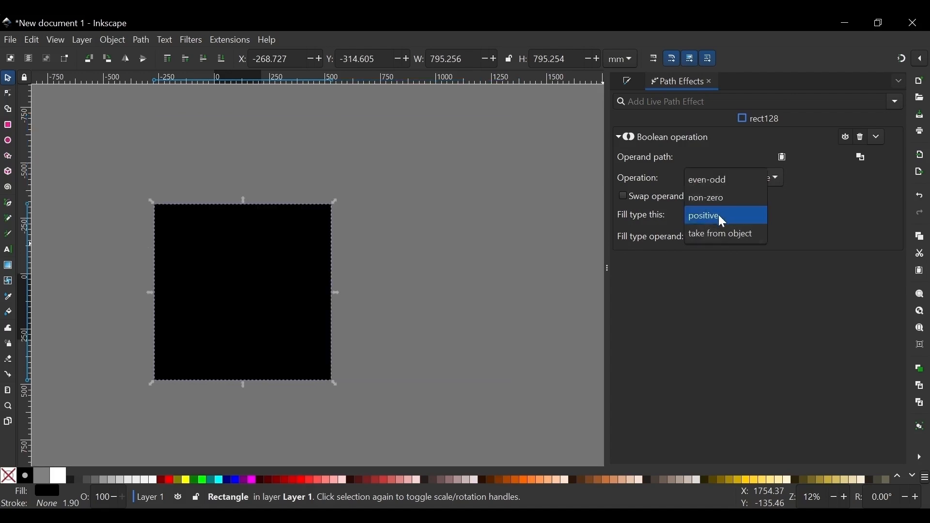
pyautogui.click(720, 195)
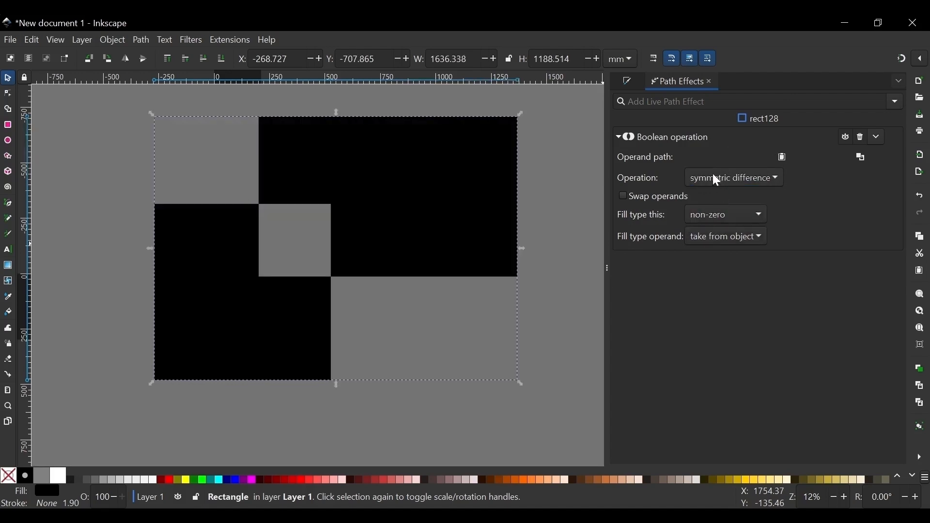
# Switch the Boolean operation to division and set Fill type this to even-odd.
pyautogui.click(718, 181)
pyautogui.click(707, 127)
pyautogui.scroll(1, 754, 222)
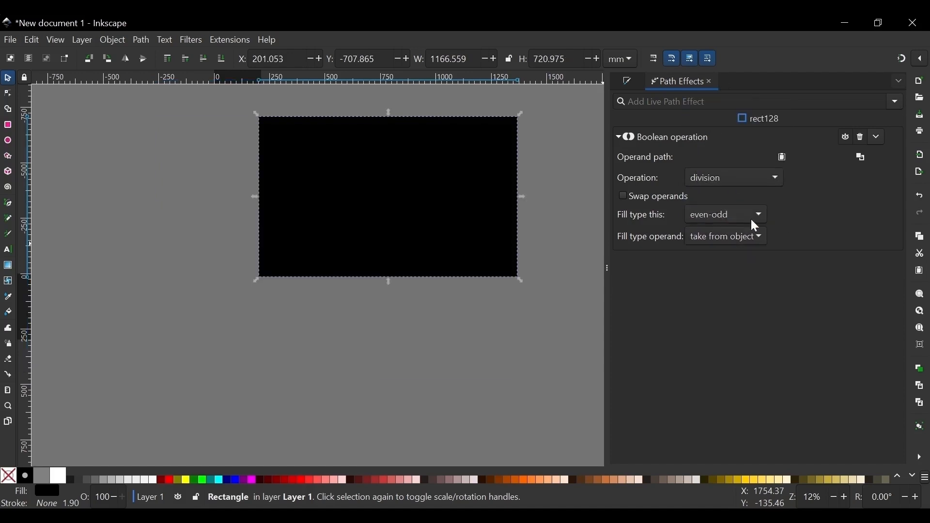
pyautogui.click(732, 212)
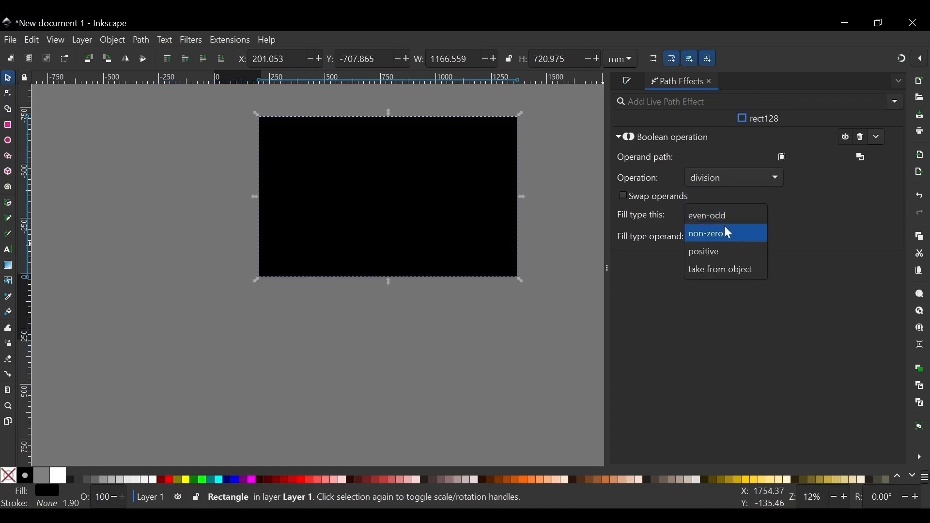
pyautogui.click(721, 219)
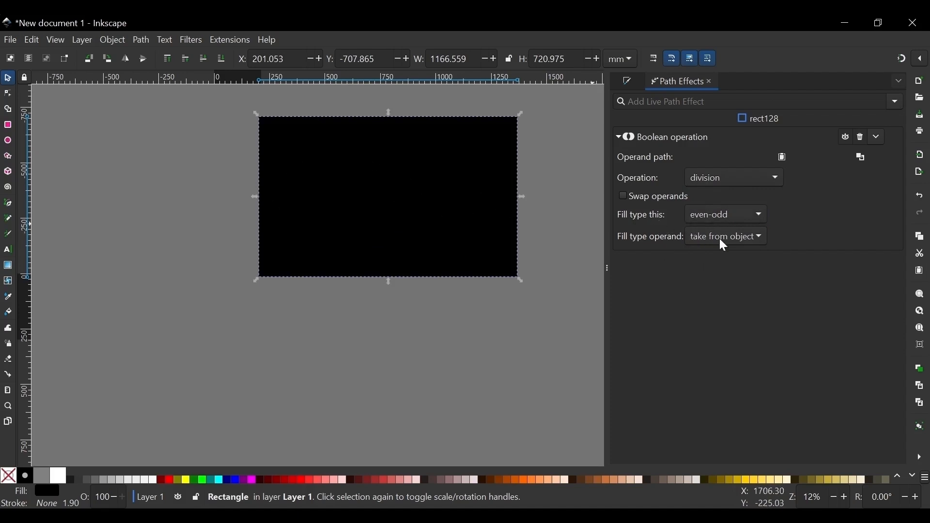
# Change the Boolean operation to difference and division both, and reset Fill type this to take from object.
pyautogui.click(722, 179)
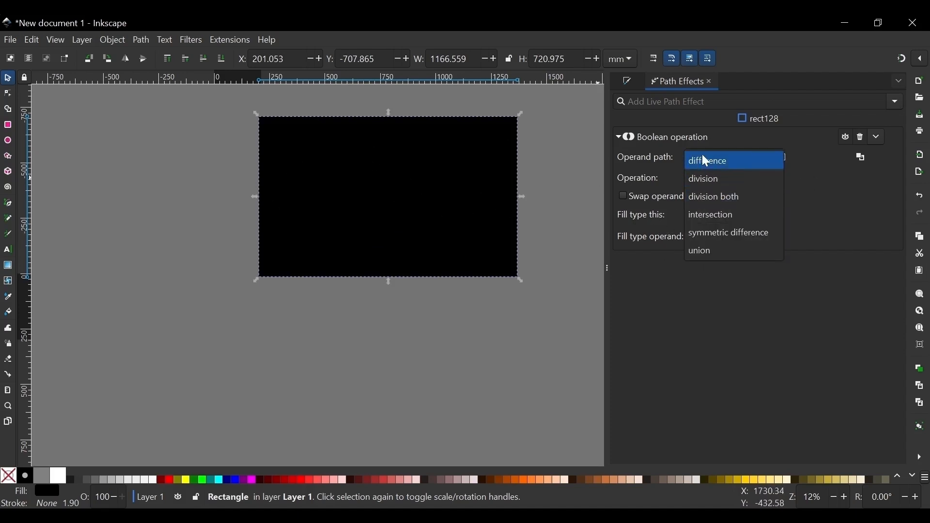
pyautogui.click(707, 158)
pyautogui.click(715, 179)
pyautogui.click(712, 180)
pyautogui.click(714, 179)
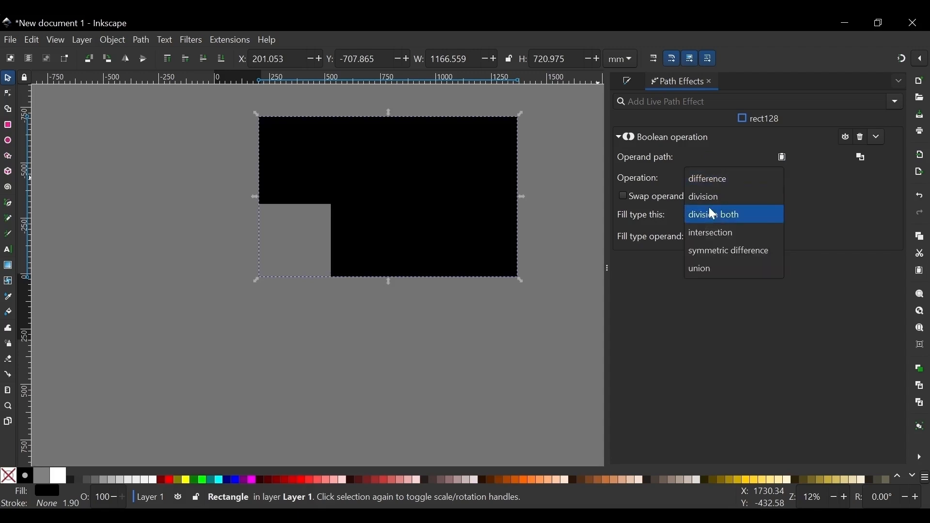
pyautogui.click(708, 213)
pyautogui.click(729, 214)
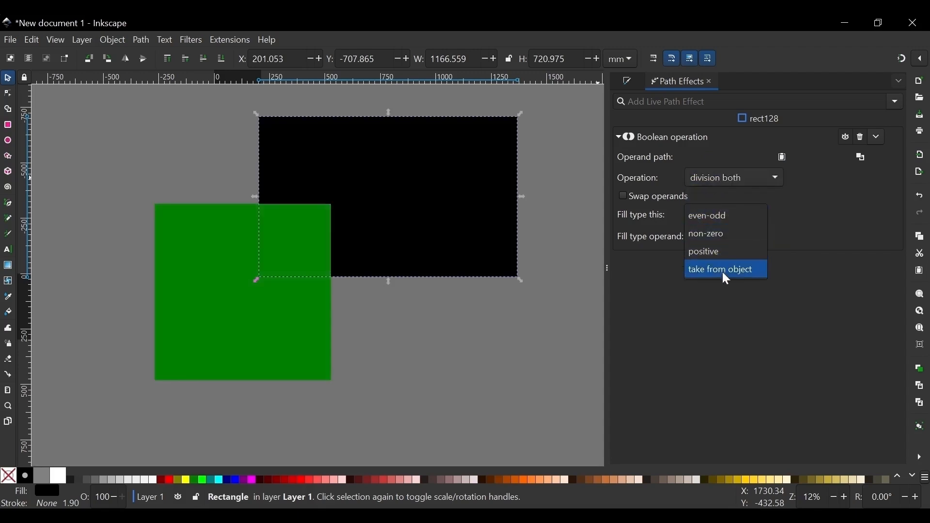
pyautogui.click(722, 271)
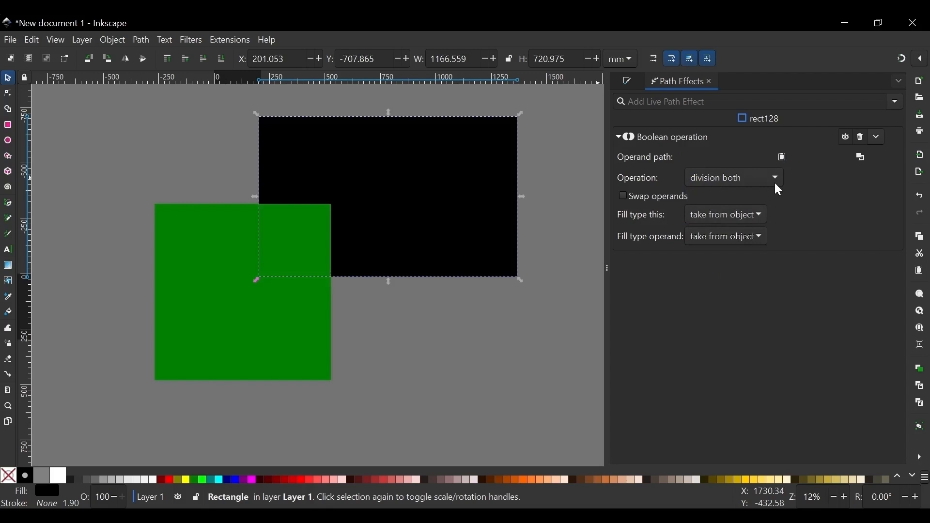
# Try intersection and difference, set the Boolean operation to symmetric difference, and shift the resulting shape slightly on the canvas.
pyautogui.click(710, 179)
pyautogui.click(712, 196)
pyautogui.click(717, 179)
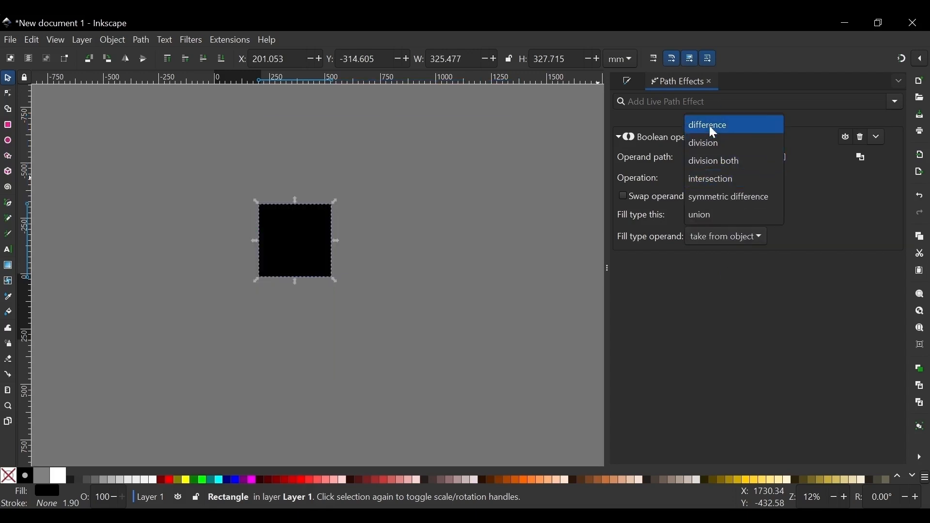
pyautogui.click(709, 125)
pyautogui.click(708, 178)
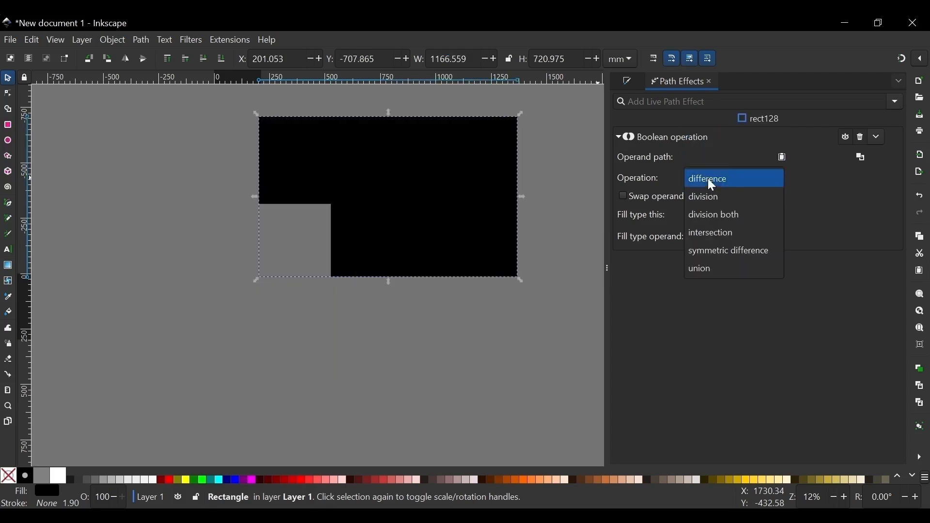
pyautogui.click(727, 249)
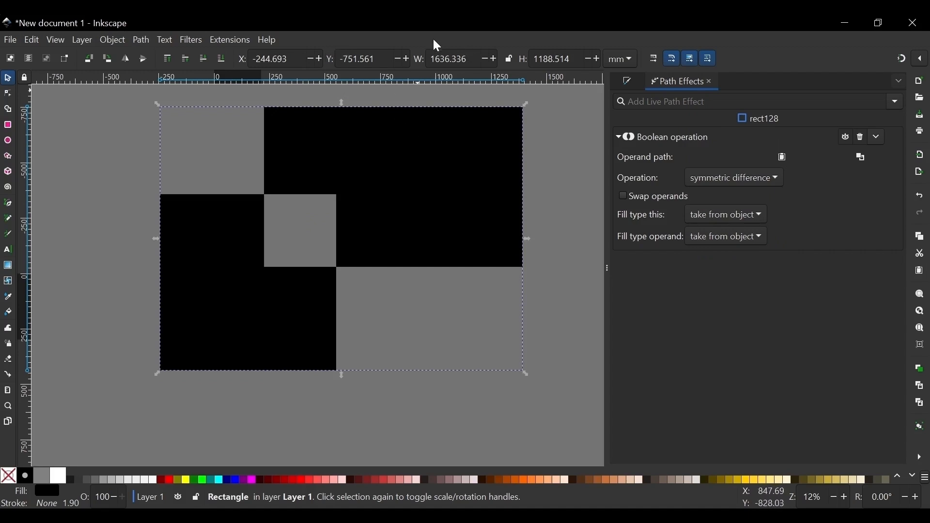
pyautogui.moveTo(426, 155)
pyautogui.mouseDown()
pyautogui.moveTo(422, 166)
pyautogui.moveTo(428, 153)
pyautogui.mouseUp()
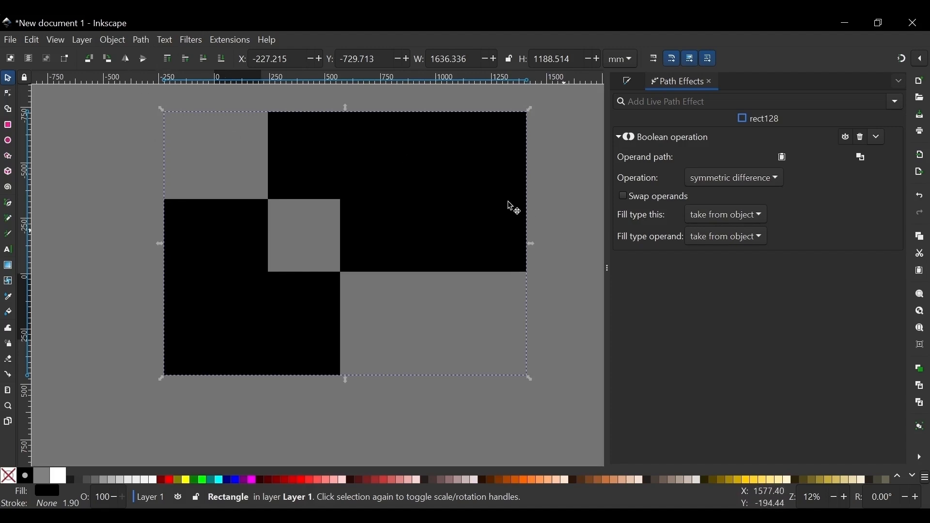
pyautogui.moveTo(455, 185)
pyautogui.mouseDown()
pyautogui.moveTo(433, 163)
pyautogui.moveTo(459, 178)
pyautogui.mouseUp()
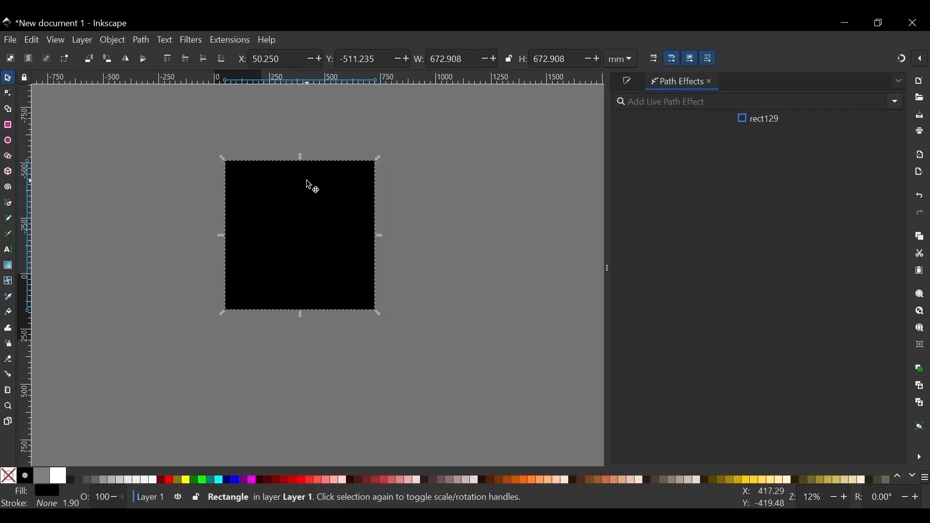
# Move the 673 mm black square to about X -433, Y -437 mm, and make and delete a duplicate of it.
pyautogui.moveTo(333, 197); pyautogui.dragTo(419, 214)
pyautogui.hotkey('ctrl', 'd')
pyautogui.press('Escape')
pyautogui.click(439, 223)
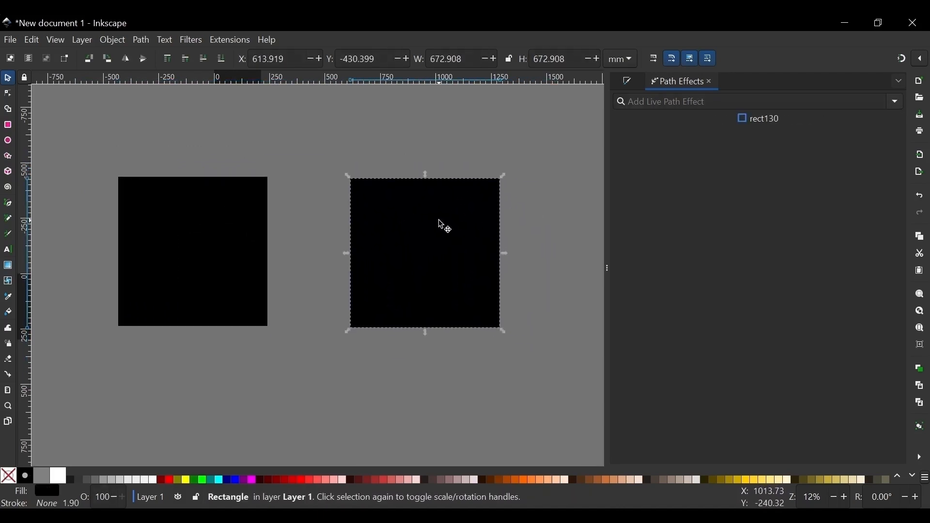
pyautogui.press('Delete')
# Draw a circle about 769 mm in diameter to the right of the square, align it roughly level with the square, and select the square.
pyautogui.click(8, 141)
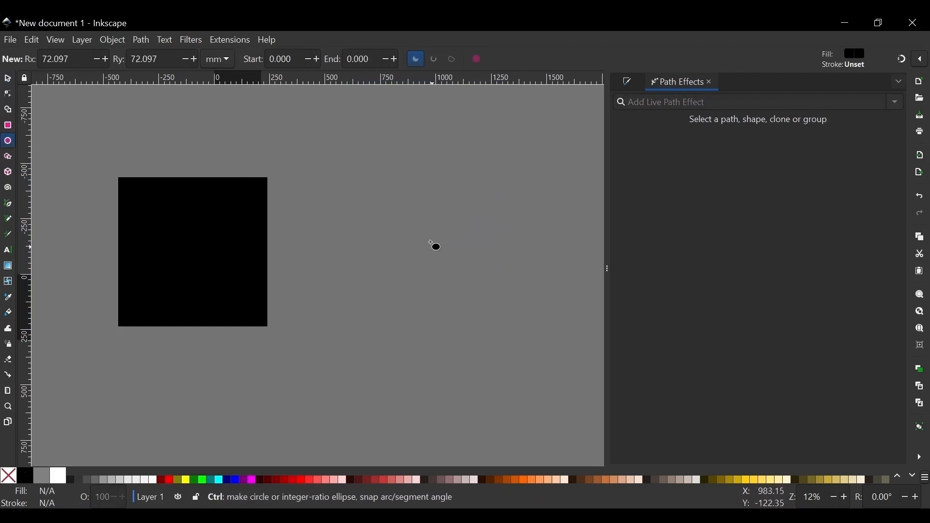
pyautogui.moveTo(429, 237); pyautogui.dragTo(521, 327)
pyautogui.press('s')
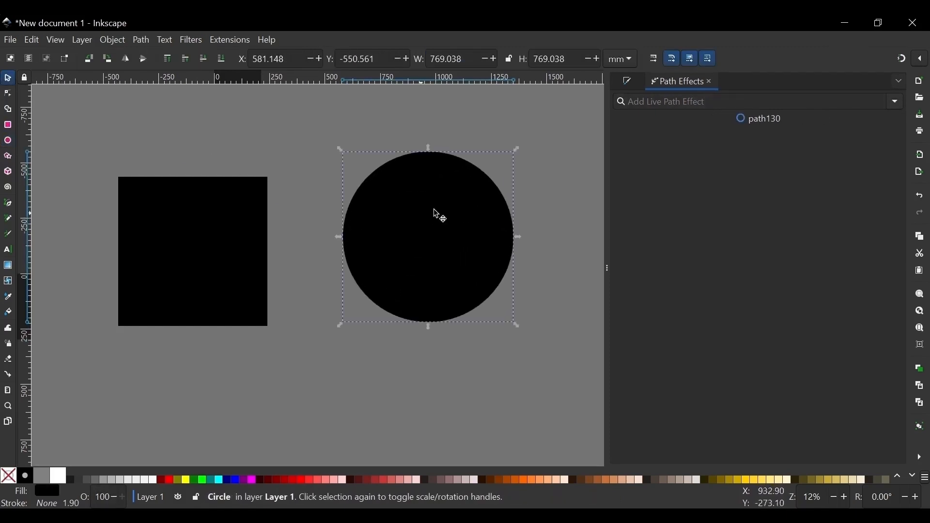
pyautogui.moveTo(436, 214); pyautogui.dragTo(418, 234)
pyautogui.click(267, 237)
pyautogui.click(417, 257)
pyautogui.click(229, 241)
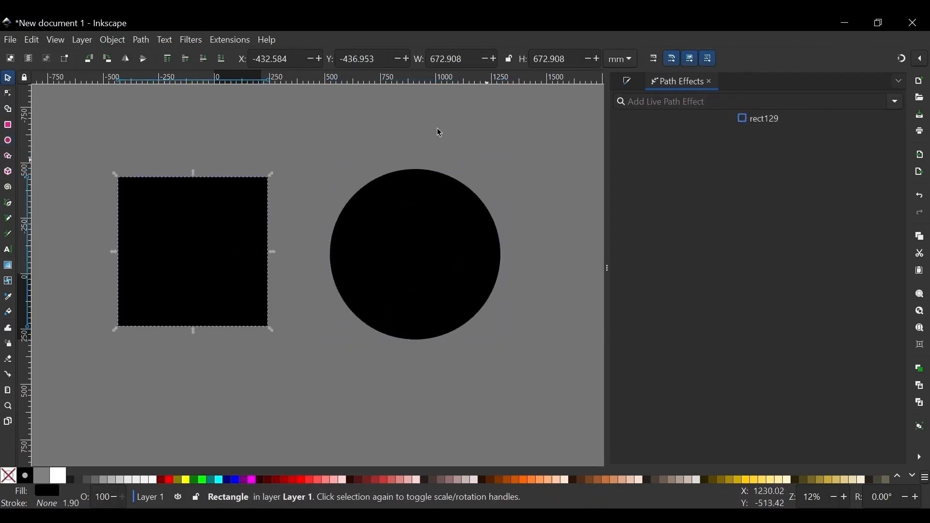
# Copy the black square and convert the circle object to a path.
pyautogui.click(369, 223)
pyautogui.click(178, 218)
pyautogui.rightClick(181, 216)
pyautogui.click(209, 152)
pyautogui.click(422, 241)
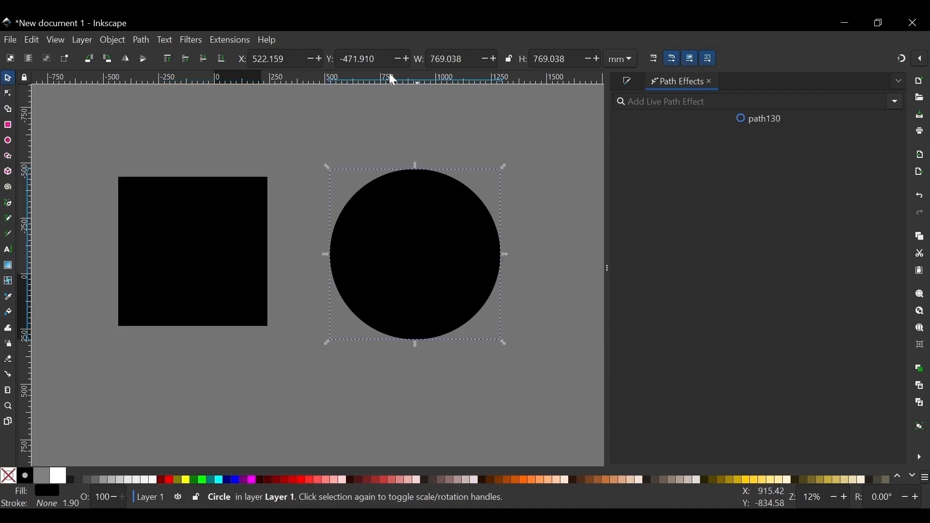
pyautogui.click(141, 41)
pyautogui.click(150, 56)
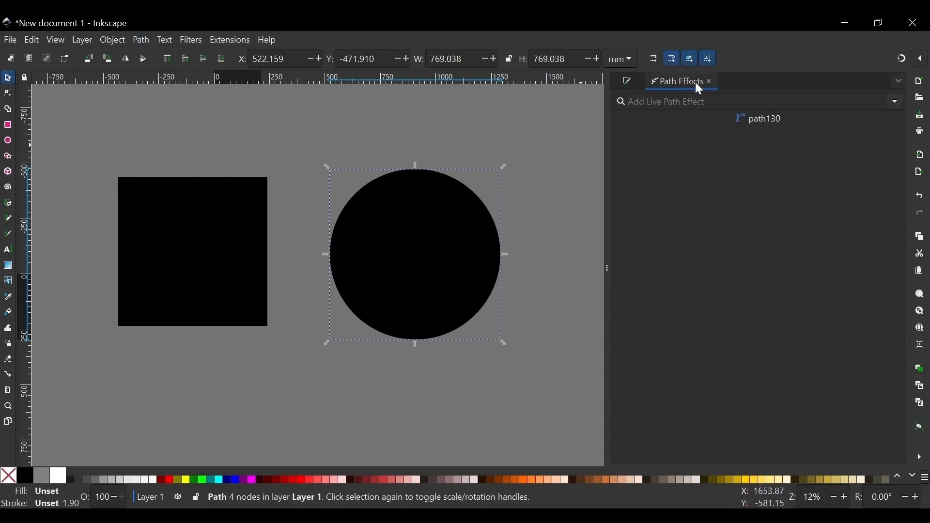
# Apply the Clone original path effect to the circle path and link it to the copied square.
pyautogui.click(899, 102)
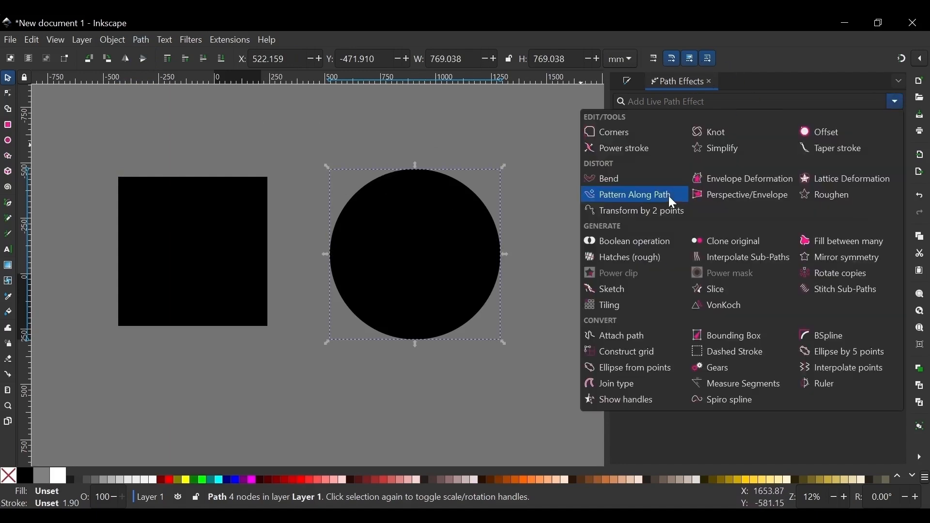
pyautogui.click(743, 248)
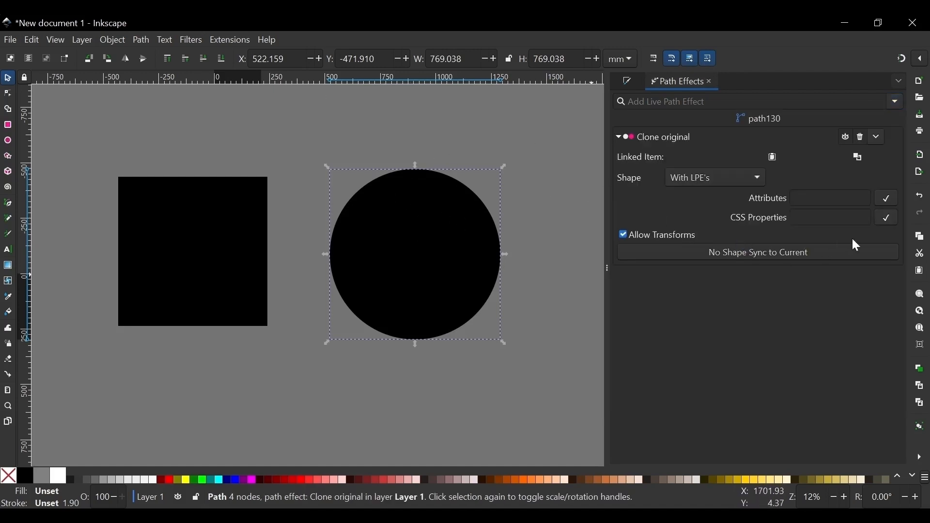
pyautogui.click(774, 160)
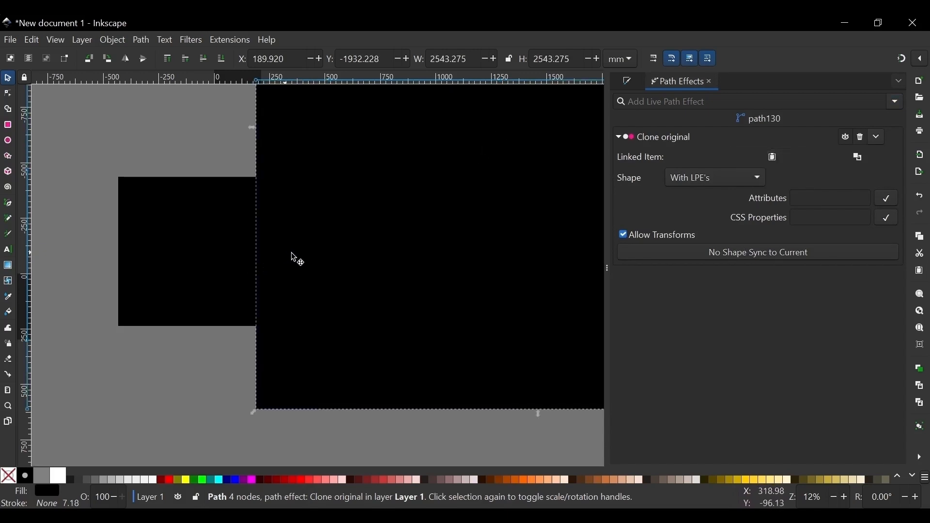
# Scale the linked clone uniformly to about 1184 mm and move the original square to about X 482, Y -709 mm.
pyautogui.scroll(-2, 293, 259)
pyautogui.scroll(-1, 145, 324)
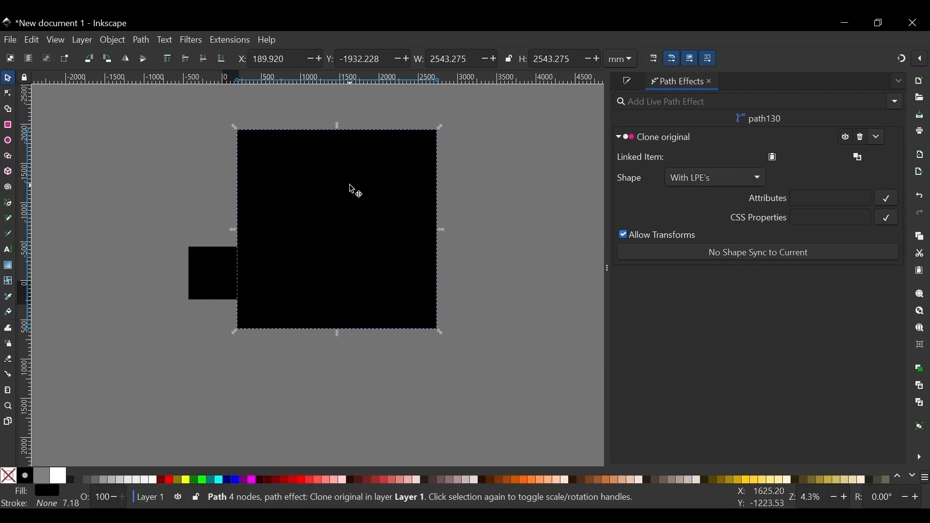
pyautogui.moveTo(353, 190); pyautogui.dragTo(364, 219)
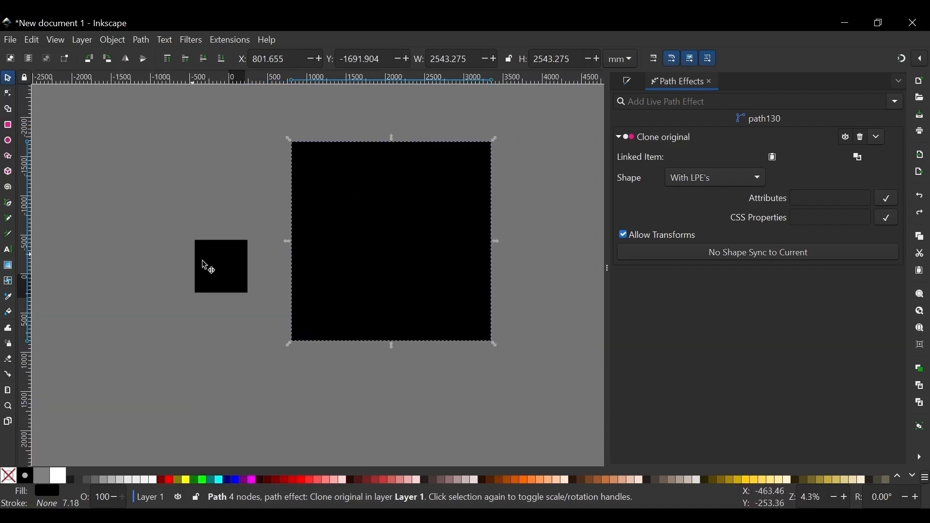
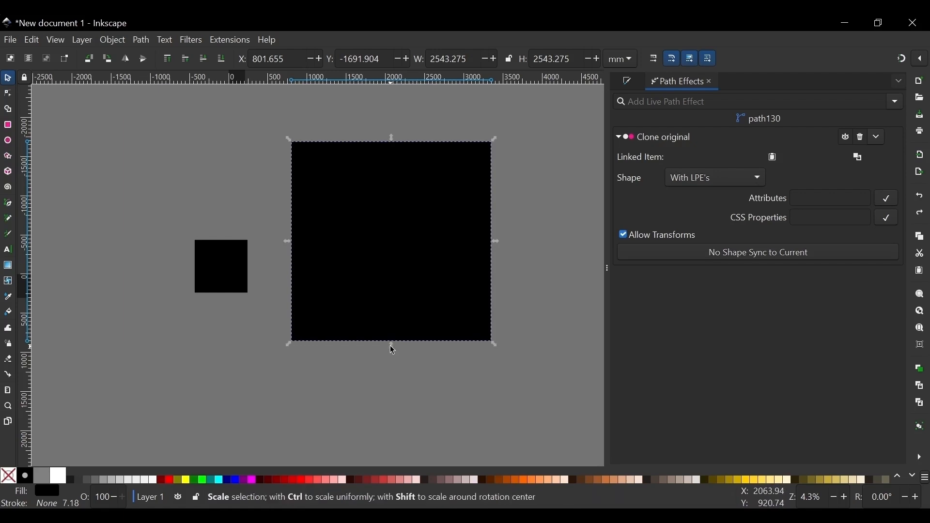
pyautogui.moveTo(390, 347); pyautogui.dragTo(402, 290)
pyautogui.moveTo(227, 274); pyautogui.dragTo(300, 261)
pyautogui.scroll(3, 368, 245)
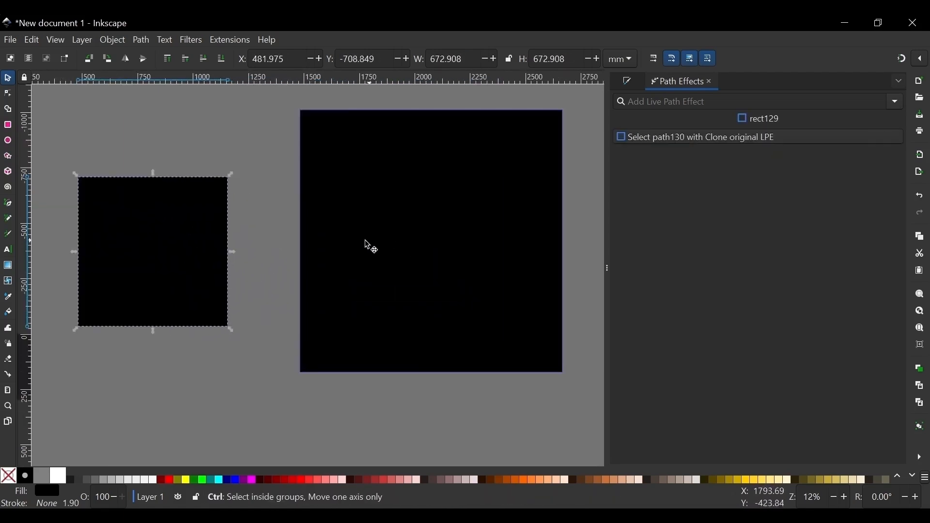
# Round the corners of the original square with the Node tool, leaving short straight edges.
pyautogui.scroll(-1, 291, 265)
pyautogui.click(206, 251)
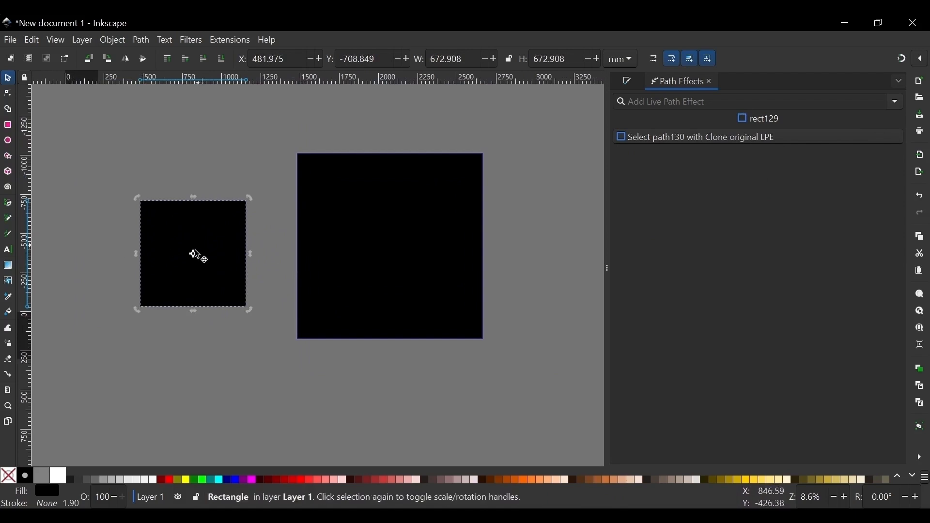
pyautogui.press('n')
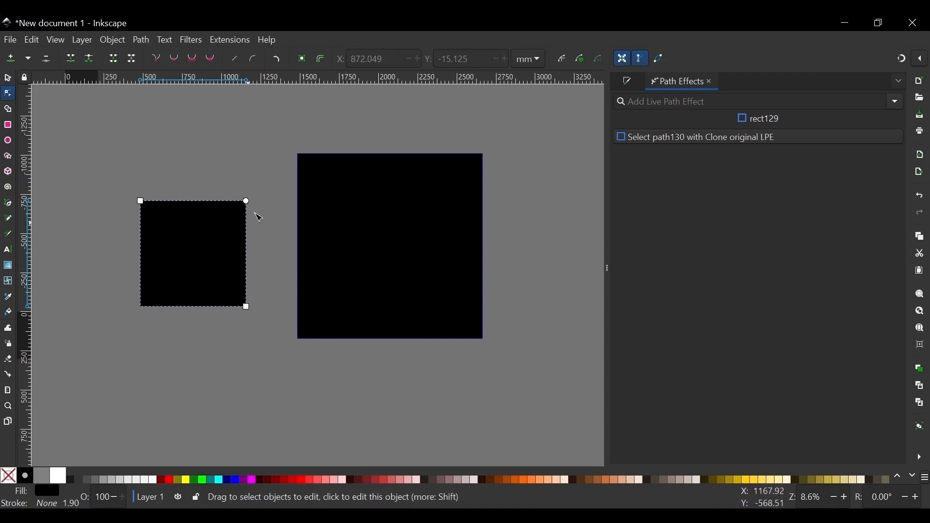
pyautogui.moveTo(247, 202); pyautogui.dragTo(249, 246)
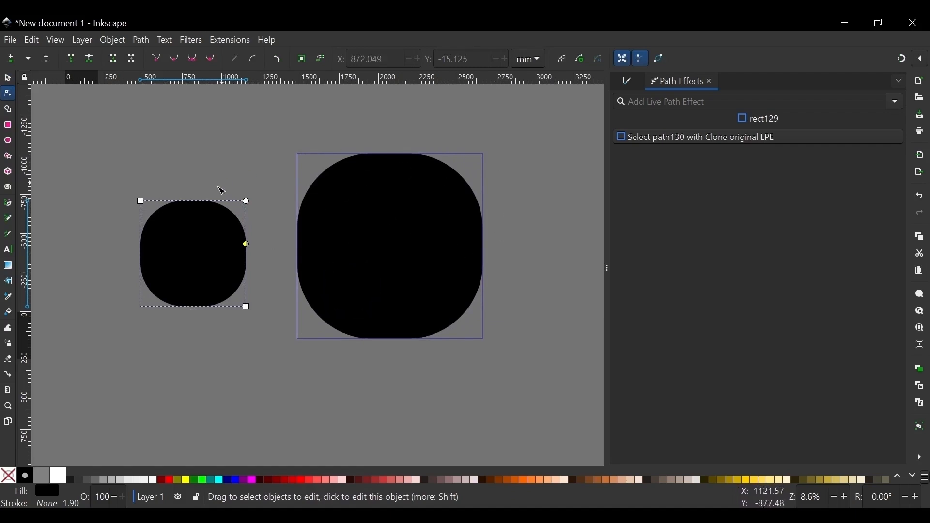
# Try stretching the rounded original square to about 1000 mm tall, and undo it.
pyautogui.click(7, 78)
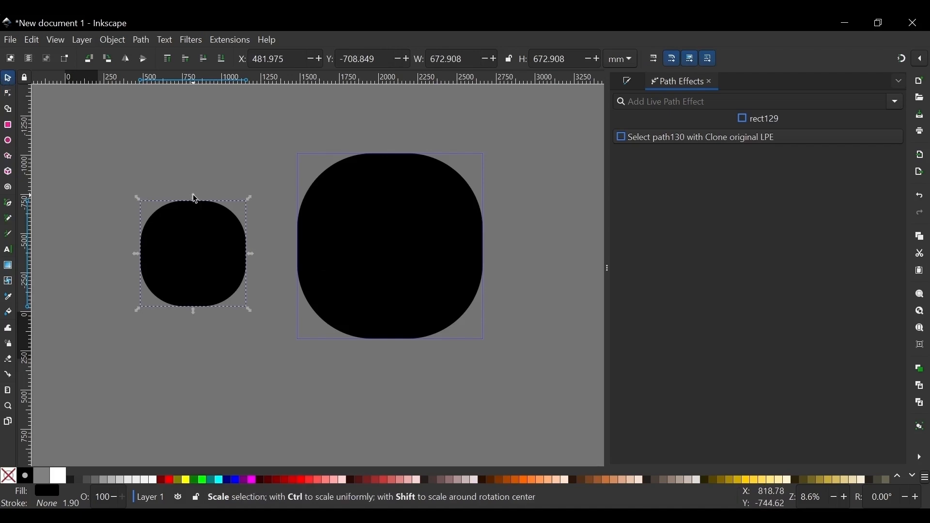
pyautogui.moveTo(190, 195); pyautogui.dragTo(193, 146)
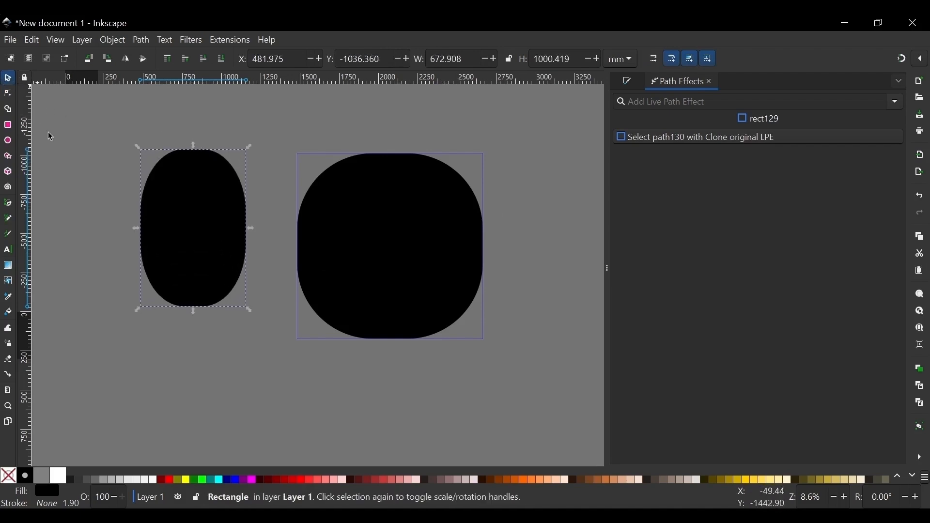
pyautogui.hotkey('ctrl', 'z')
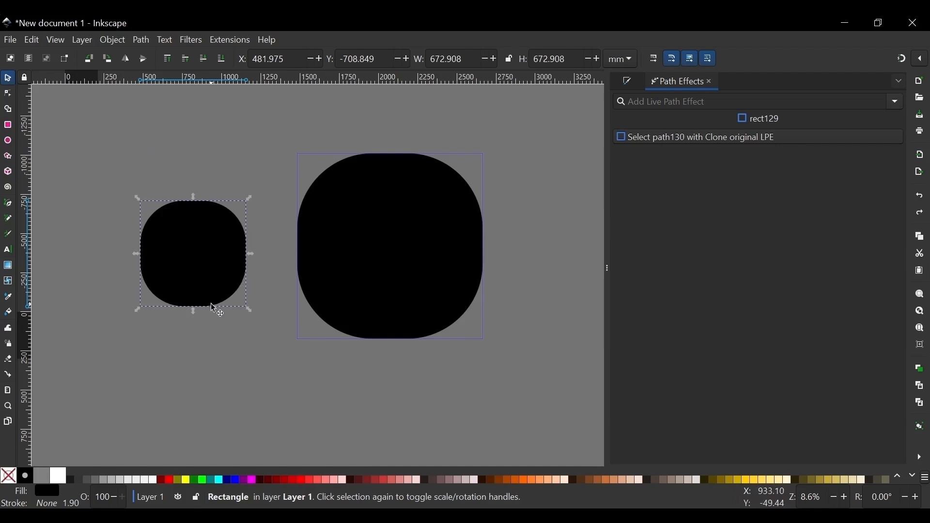
# Increase the original square's corner rounding to the maximum so it forms a full circle.
pyautogui.press('n')
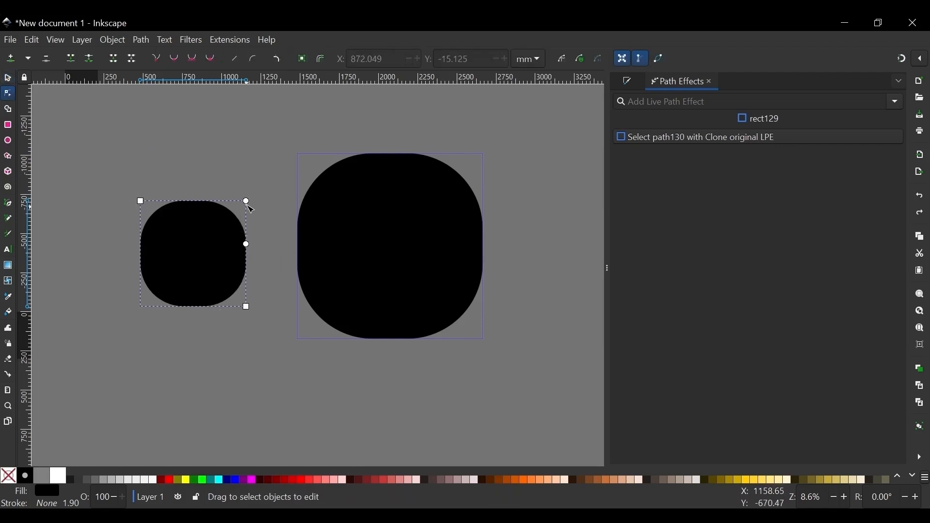
pyautogui.moveTo(245, 244); pyautogui.dragTo(240, 281)
pyautogui.click(8, 78)
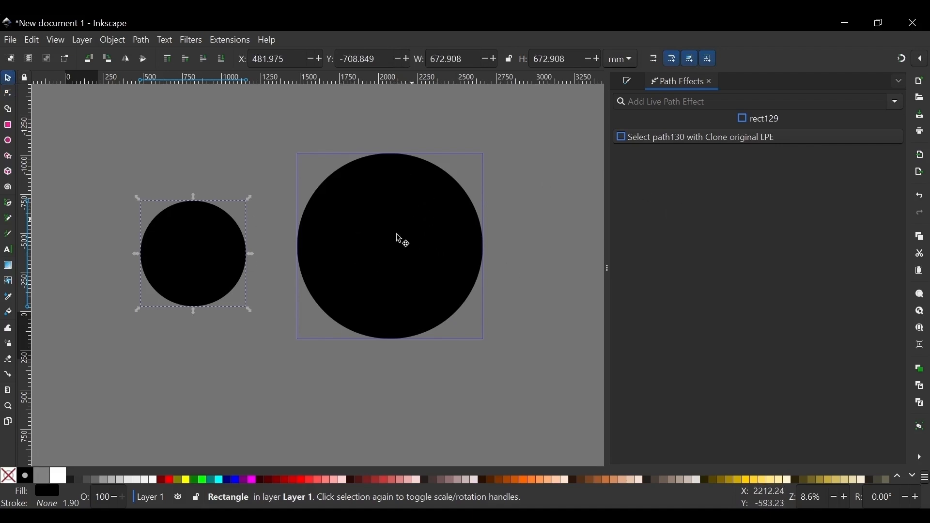
# Fill the large linked clone with light red, and compare it with its black original.
pyautogui.click(400, 238)
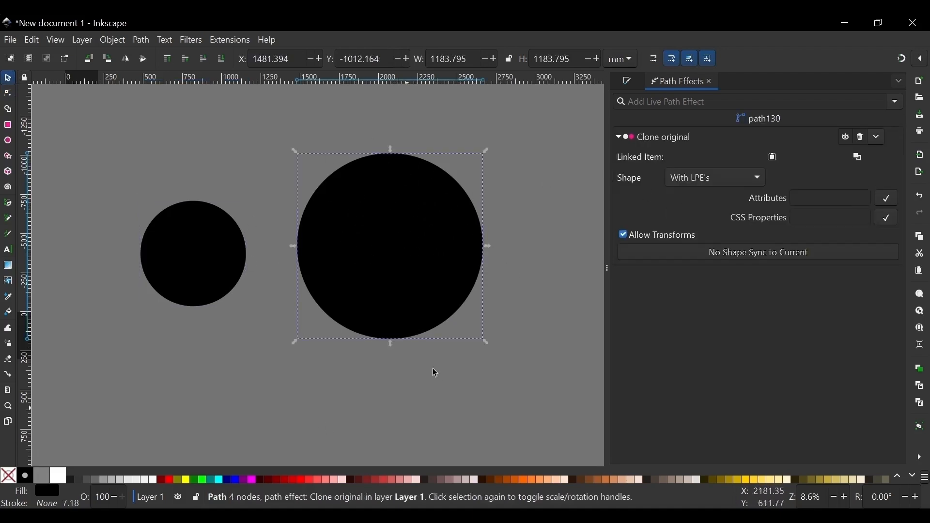
pyautogui.click(354, 478)
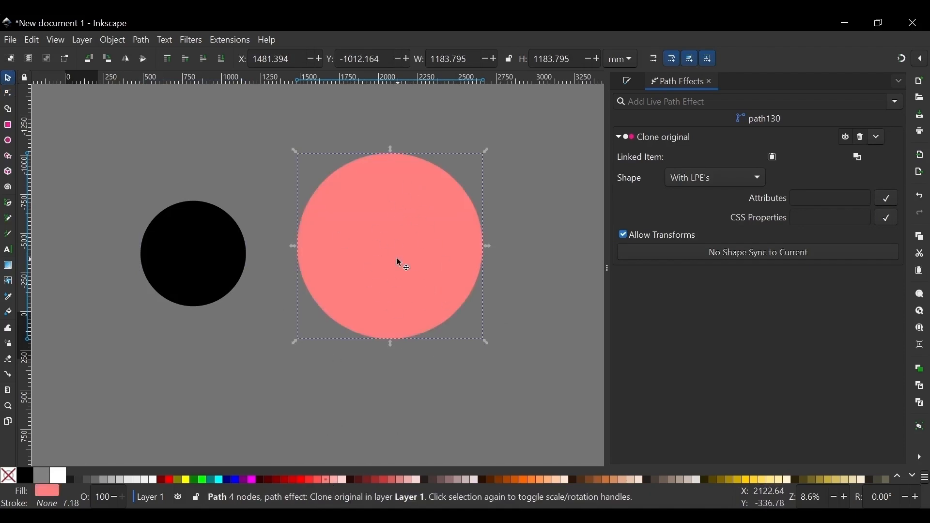
pyautogui.click(218, 243)
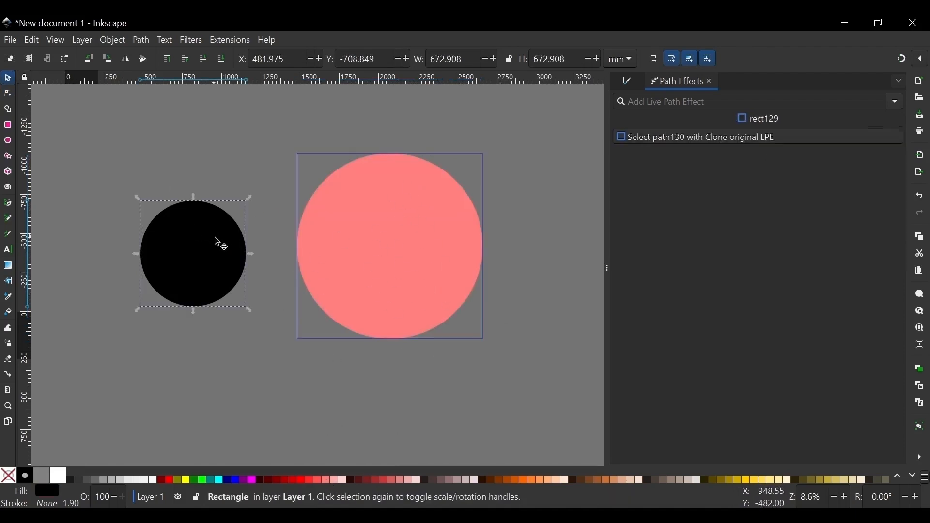
pyautogui.click(426, 234)
pyautogui.scroll(2, 394, 318)
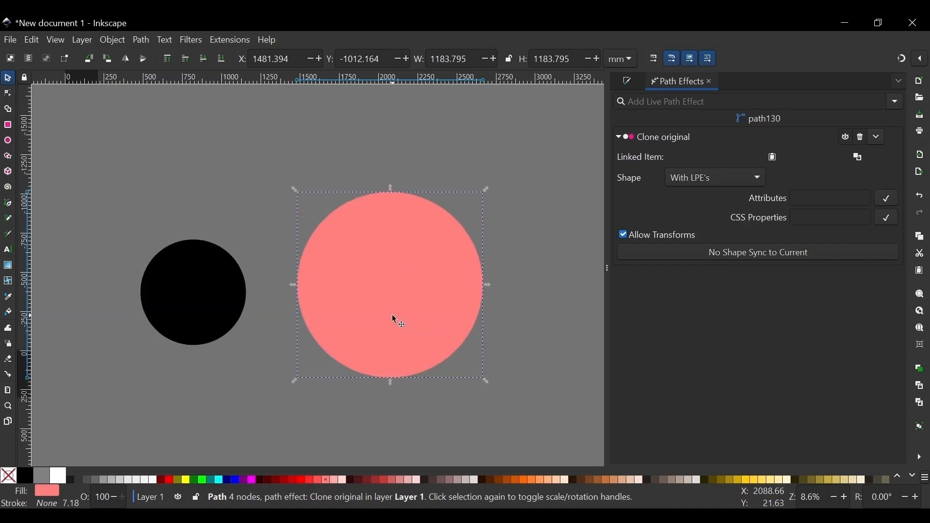
pyautogui.scroll(2, 369, 295)
pyautogui.scroll(-2, 351, 301)
pyautogui.scroll(2, 351, 301)
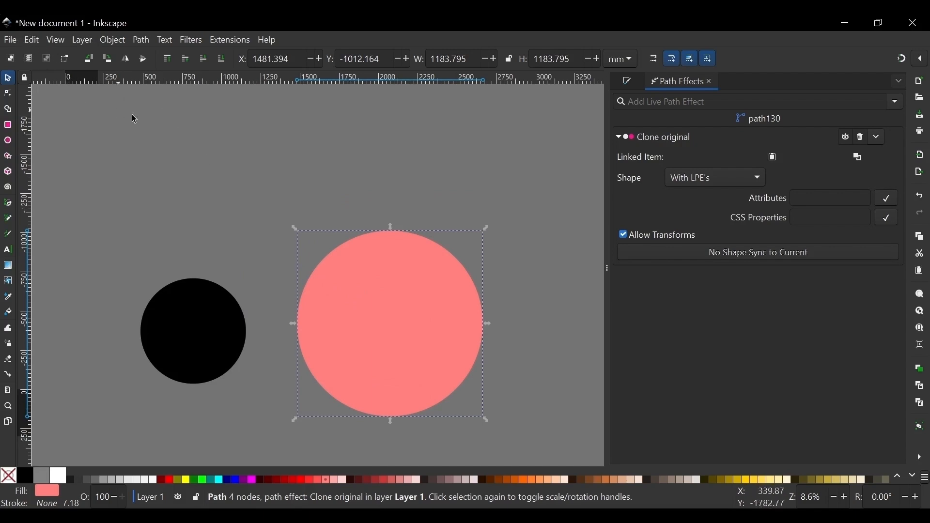
# Draw a circle about 686 mm in diameter above the black circle and fill it with red.
pyautogui.click(8, 141)
pyautogui.moveTo(201, 169); pyautogui.dragTo(256, 221)
pyautogui.click(301, 479)
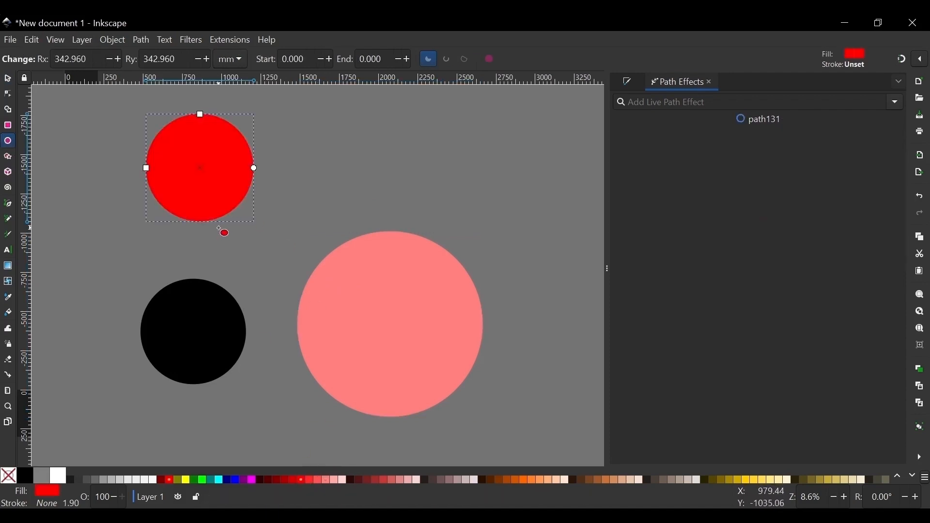
pyautogui.click(7, 78)
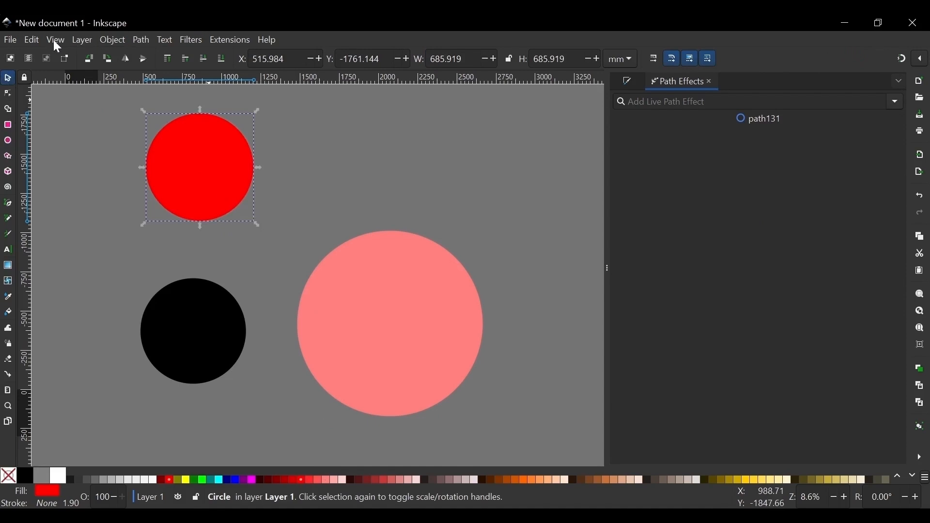
# Create a regular clone of the red circle and move it to about X 1631, Y -1770 mm.
pyautogui.click(31, 40)
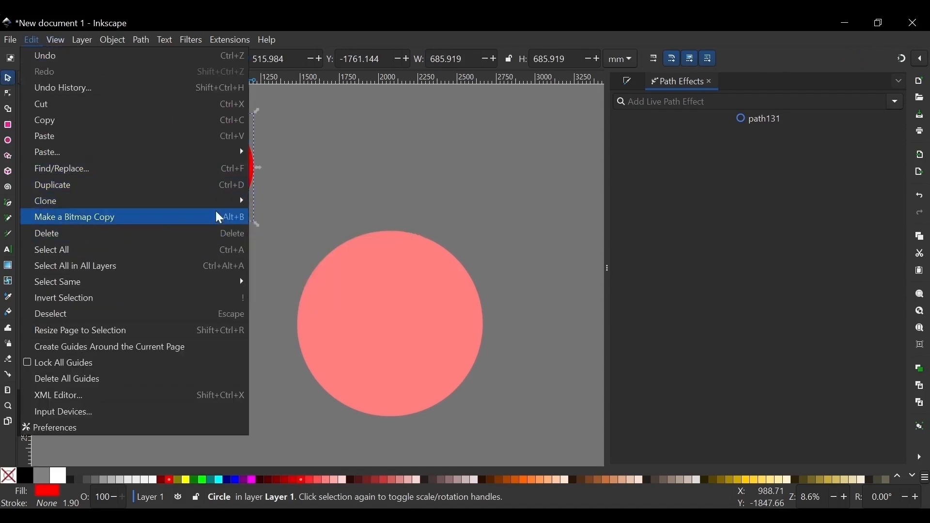
pyautogui.moveTo(227, 201)
pyautogui.click(270, 203)
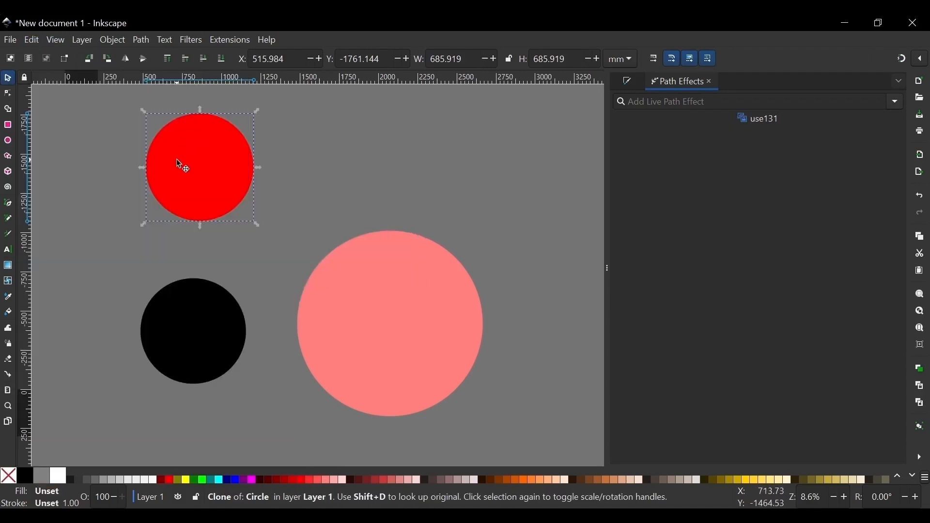
pyautogui.moveTo(178, 164)
pyautogui.mouseDown()
pyautogui.moveTo(222, 145)
pyautogui.moveTo(301, 172)
pyautogui.moveTo(375, 159)
pyautogui.mouseUp()
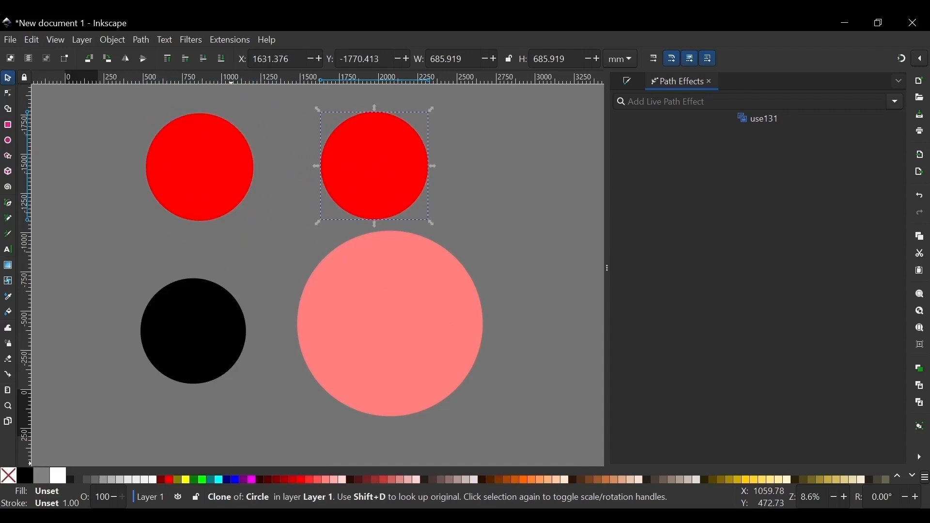
# Try to recolour the regular clone directly with other palette colours, including teal.
pyautogui.click(235, 482)
pyautogui.click(226, 480)
pyautogui.click(194, 480)
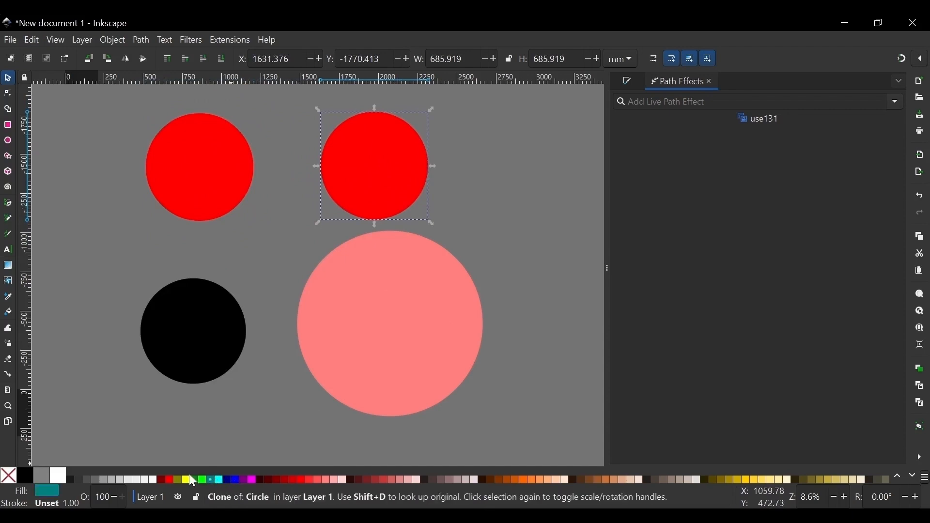
# Fill the original red circle with green and check its regular clone.
pyautogui.click(189, 161)
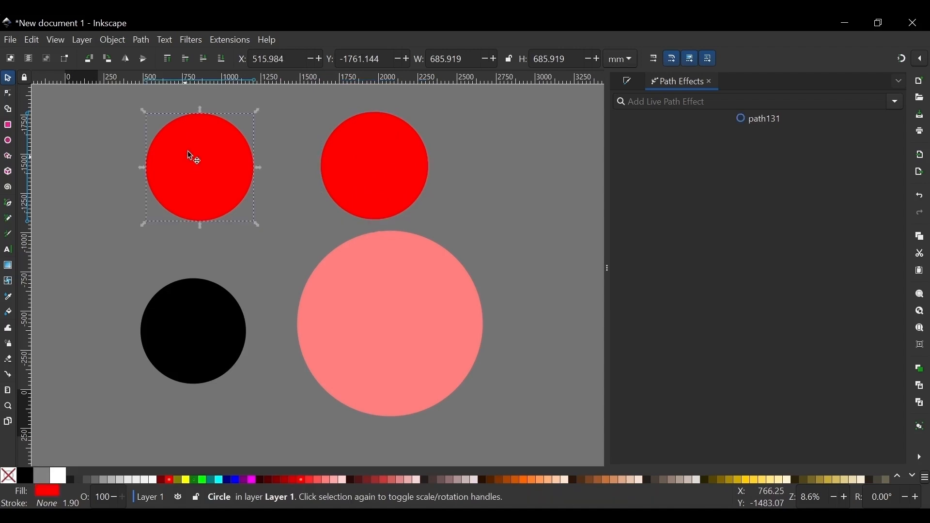
pyautogui.click(193, 479)
pyautogui.click(382, 147)
pyautogui.click(478, 139)
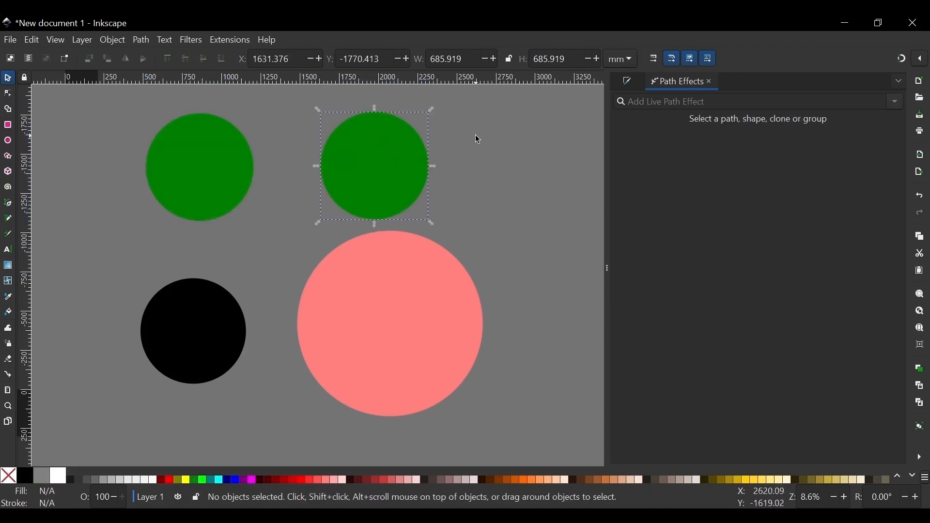
# Change the large Clone original circle's fill to a stronger red.
pyautogui.scroll(-2, 347, 187)
pyautogui.scroll(2, 340, 249)
pyautogui.click(345, 264)
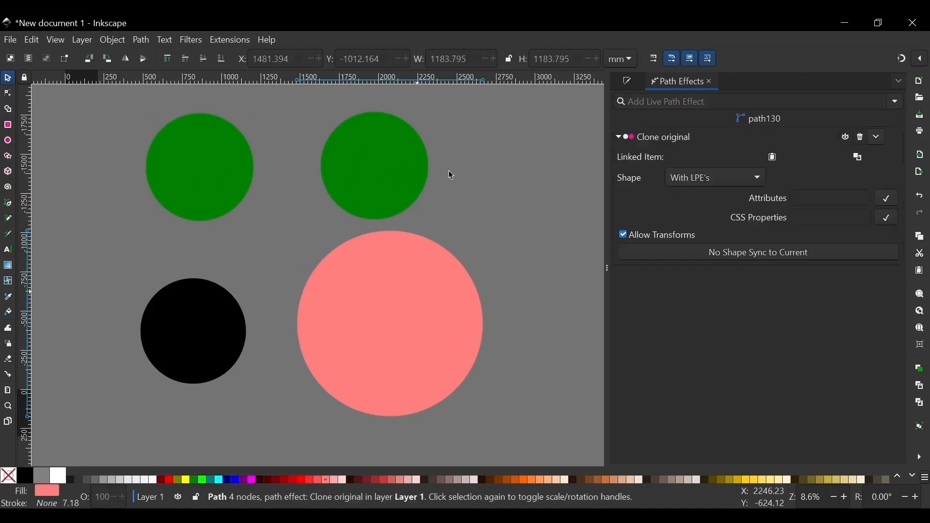
pyautogui.click(313, 479)
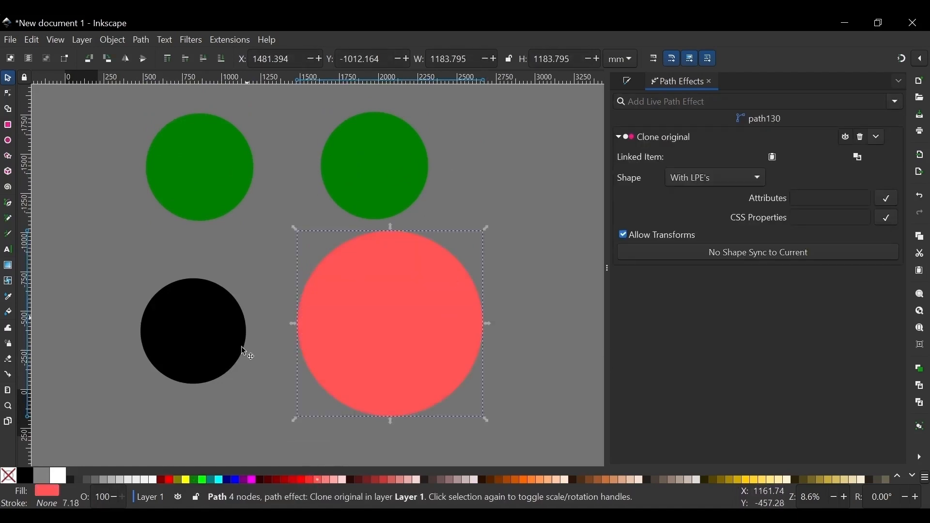
# Clear all shapes from the canvas and draw a two-node curved open path with the Pen tool.
pyautogui.scroll(-1, 290, 353)
pyautogui.scroll(1, 346, 354)
pyautogui.click(185, 375)
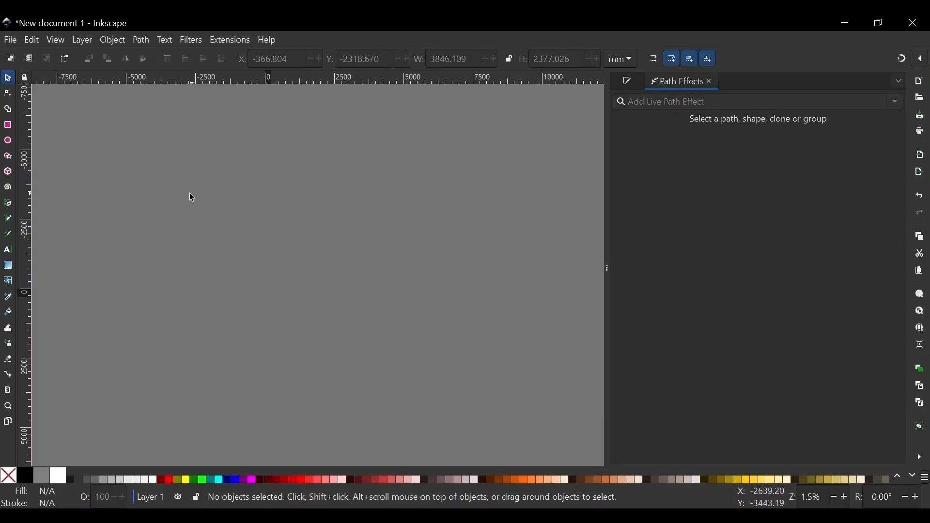
pyautogui.press('b')
pyautogui.click(133, 252)
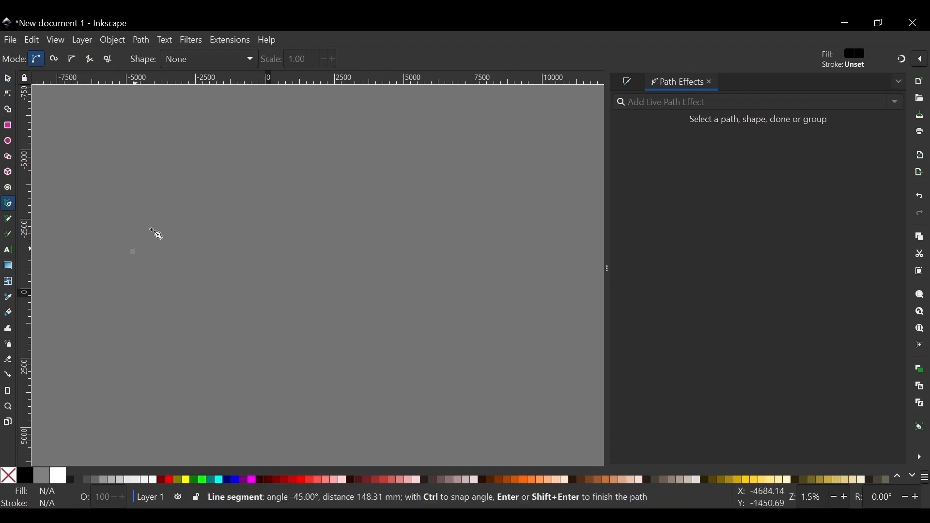
pyautogui.moveTo(296, 138)
pyautogui.mouseDown()
pyautogui.moveTo(379, 143)
pyautogui.moveTo(428, 131)
pyautogui.moveTo(407, 131)
pyautogui.mouseUp()
pyautogui.press('Return')
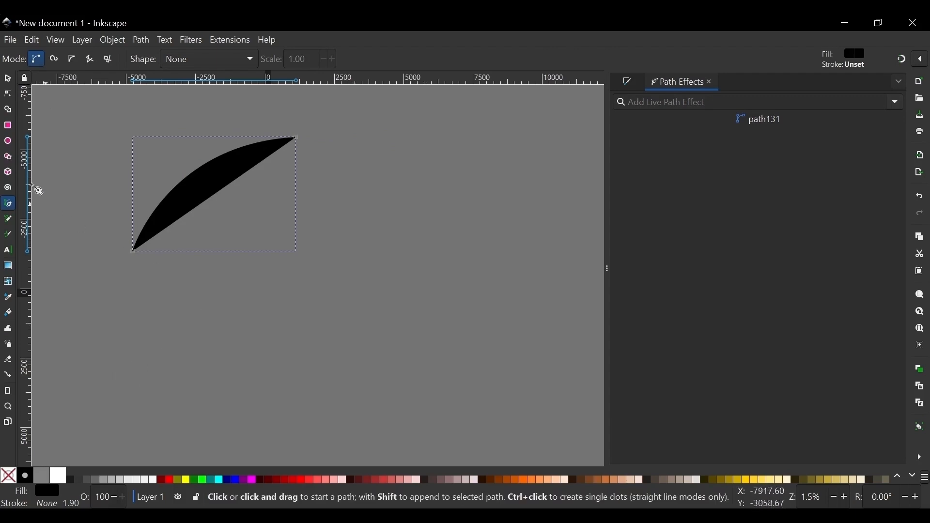
# Remove the curve's fill, give it a black stroke, and set the stroke width to 48 mm.
pyautogui.click(8, 78)
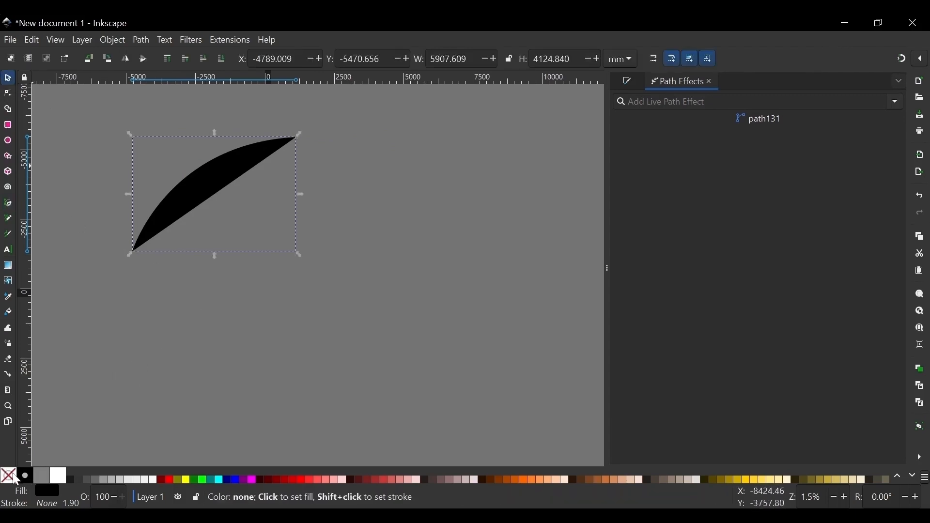
pyautogui.click(8, 475)
pyautogui.keyDown('shift'); pyautogui.click(25, 475); pyautogui.keyUp('shift')
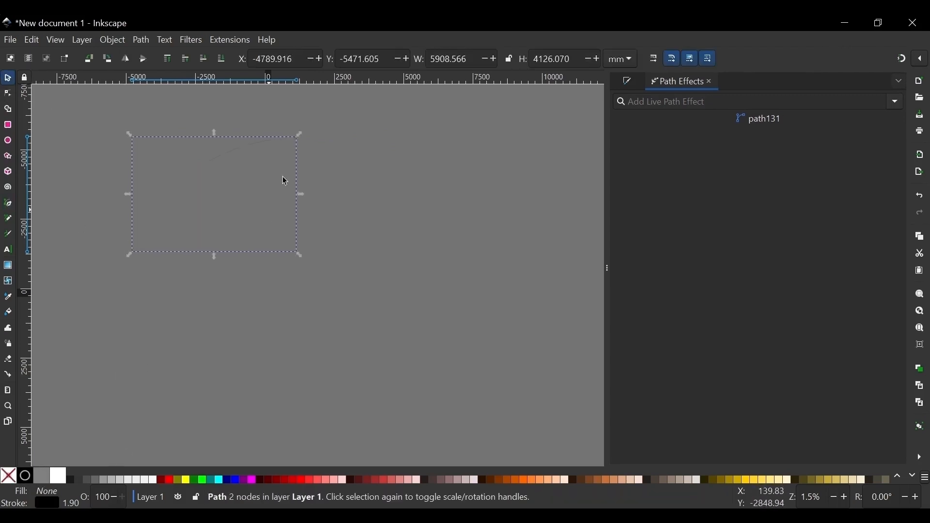
pyautogui.click(628, 81)
pyautogui.click(707, 118)
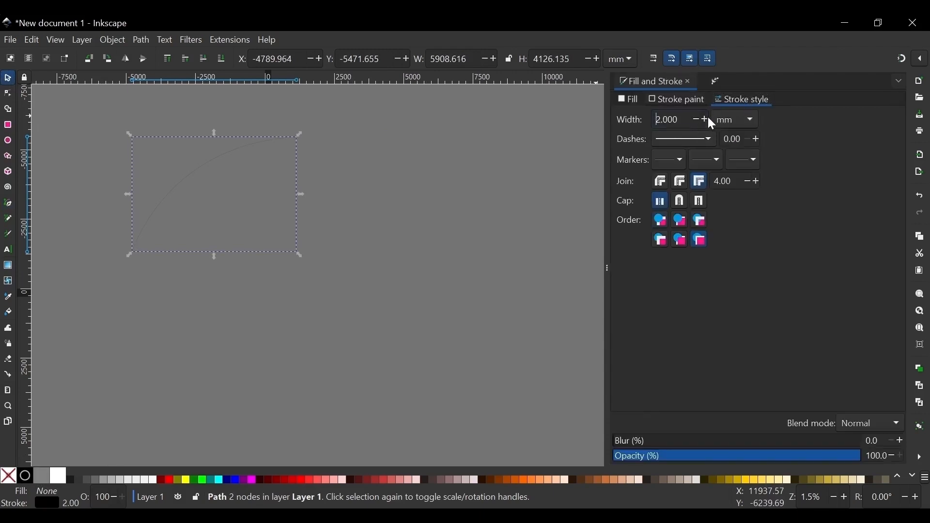
pyautogui.click(707, 117)
pyautogui.click(707, 118)
pyautogui.click(707, 117)
pyautogui.moveTo(707, 117); pyautogui.dragTo(708, 116)
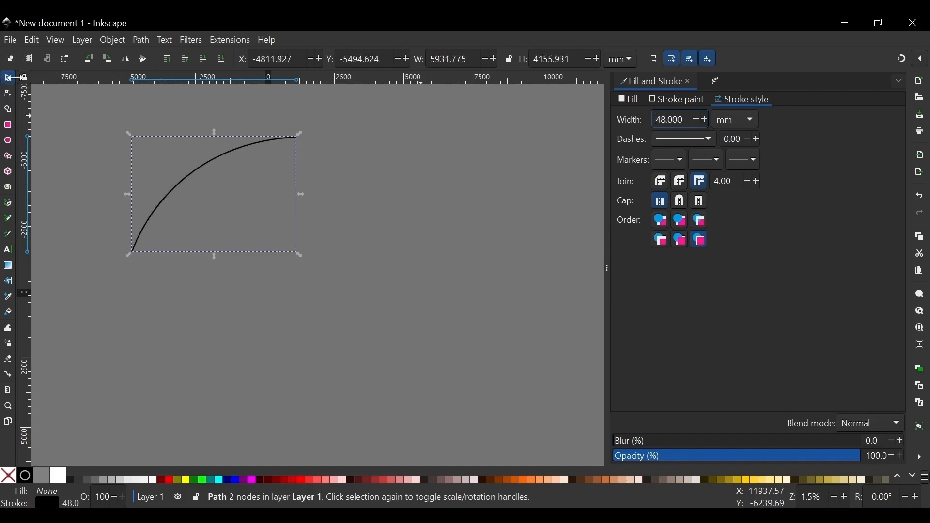
# Duplicate the curve, place the copy below it and flip it horizontally and vertically to face the original.
pyautogui.click(219, 192)
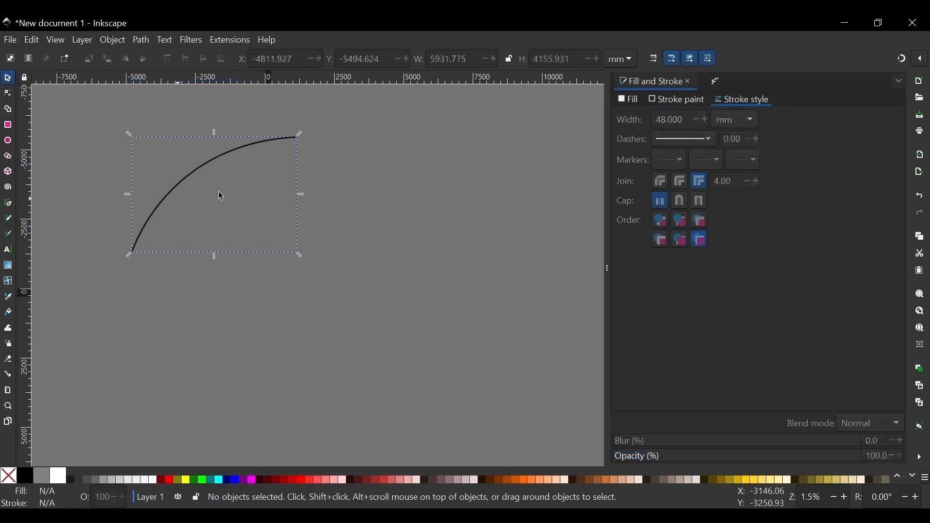
pyautogui.click(220, 157)
pyautogui.hotkey('ctrl', 'd')
pyautogui.moveTo(208, 171); pyautogui.dragTo(292, 266)
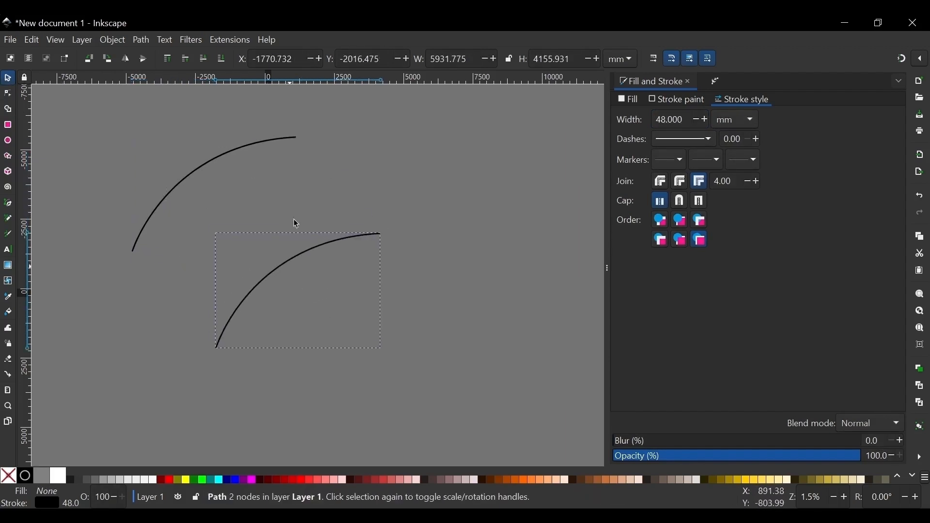
pyautogui.click(125, 59)
pyautogui.click(143, 59)
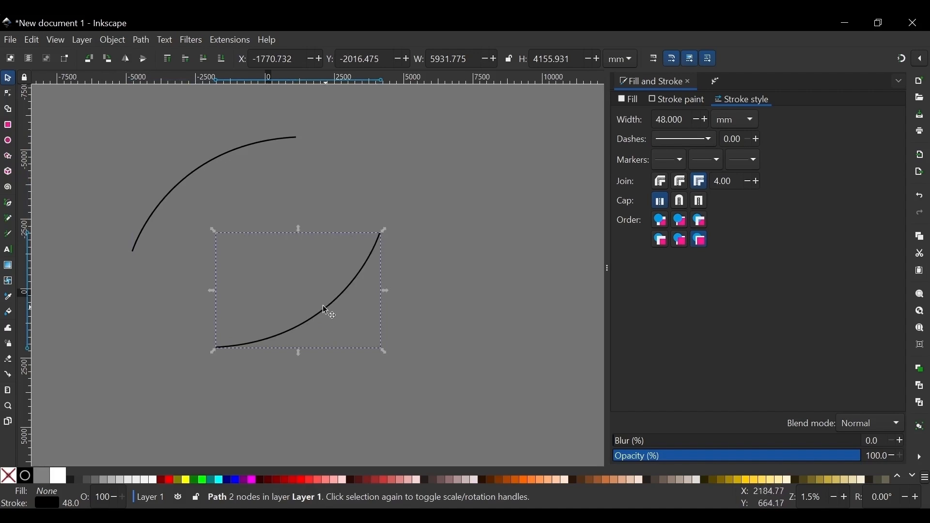
pyautogui.moveTo(323, 306); pyautogui.dragTo(321, 312)
pyautogui.click(290, 345)
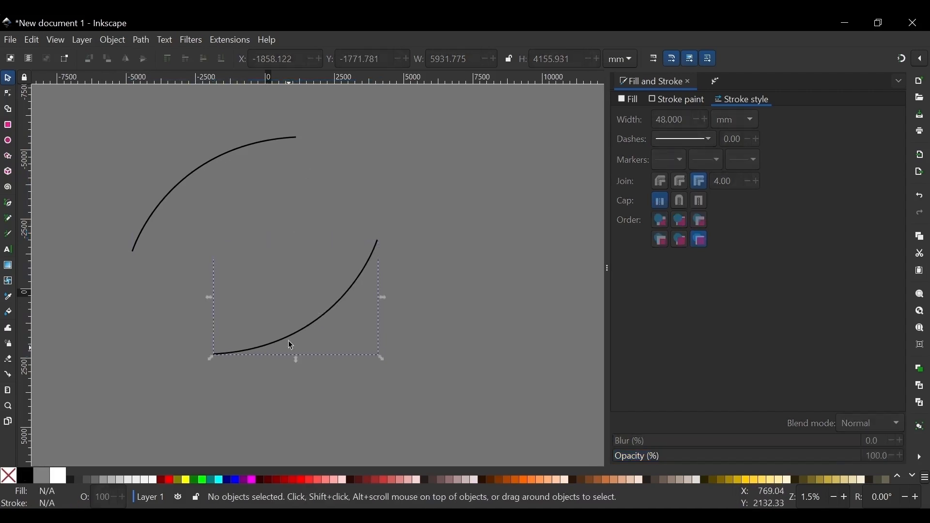
# Group the two facing curves and shift the group slightly left and down.
pyautogui.click(329, 311)
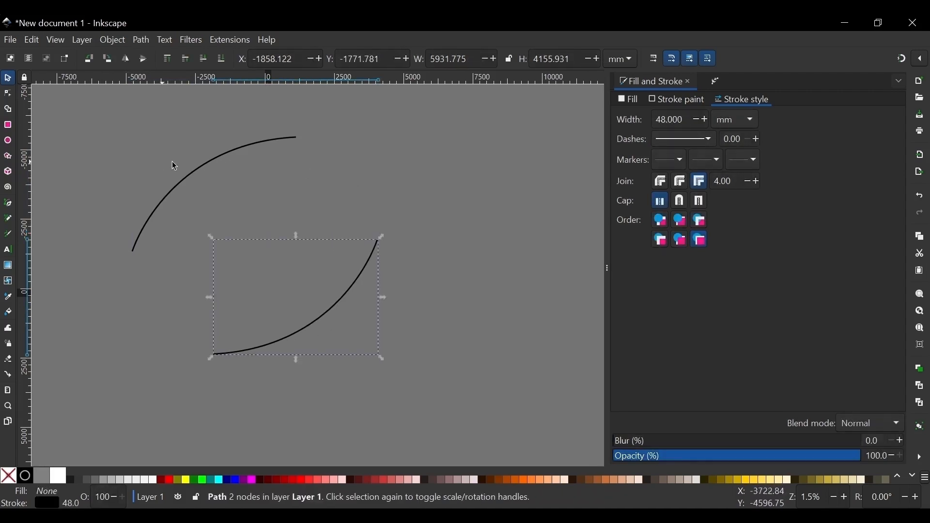
pyautogui.keyDown('shift'); pyautogui.click(213, 159); pyautogui.keyUp('shift')
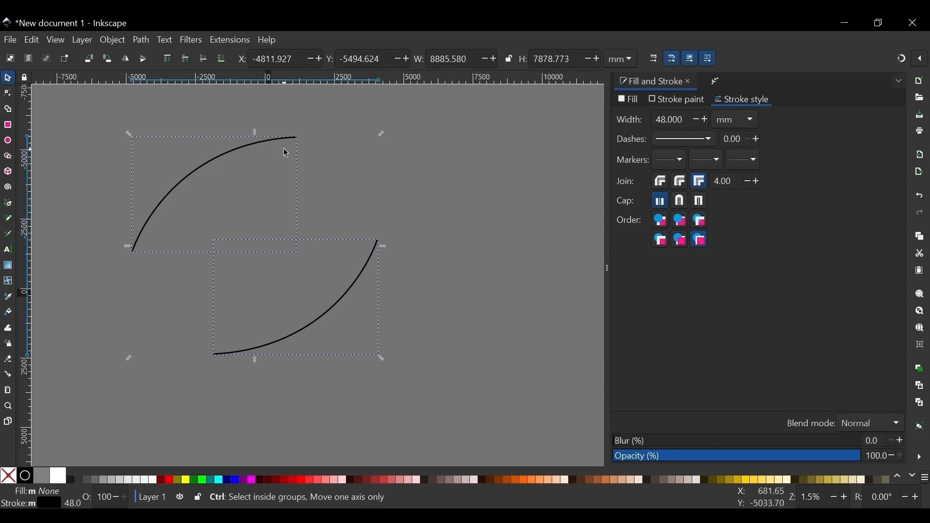
pyautogui.hotkey('ctrl', 'g')
pyautogui.moveTo(354, 276); pyautogui.dragTo(333, 287)
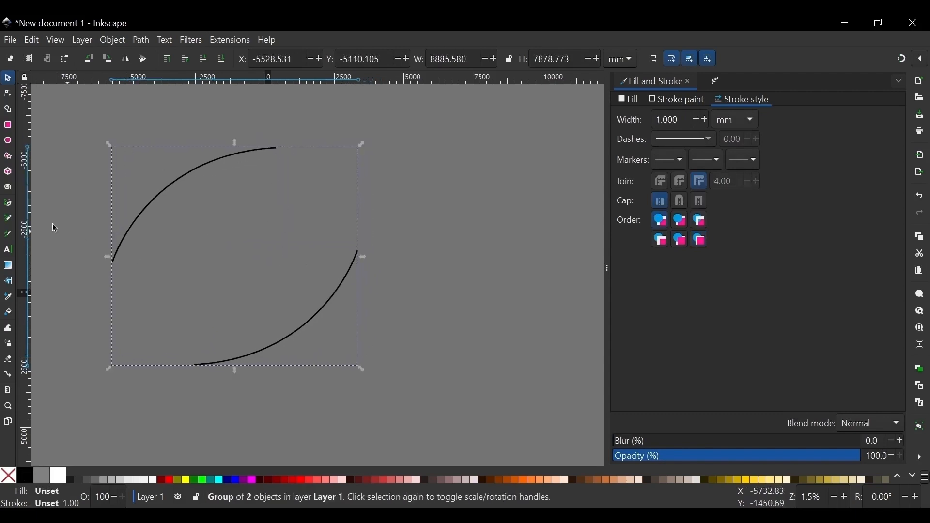
# Draw a square about 3006 mm wide to the upper right of the curves, with a black fill and no stroke.
pyautogui.click(7, 125)
pyautogui.moveTo(450, 157)
pyautogui.mouseDown()
pyautogui.moveTo(519, 214)
pyautogui.moveTo(505, 200)
pyautogui.mouseUp()
pyautogui.click(24, 476)
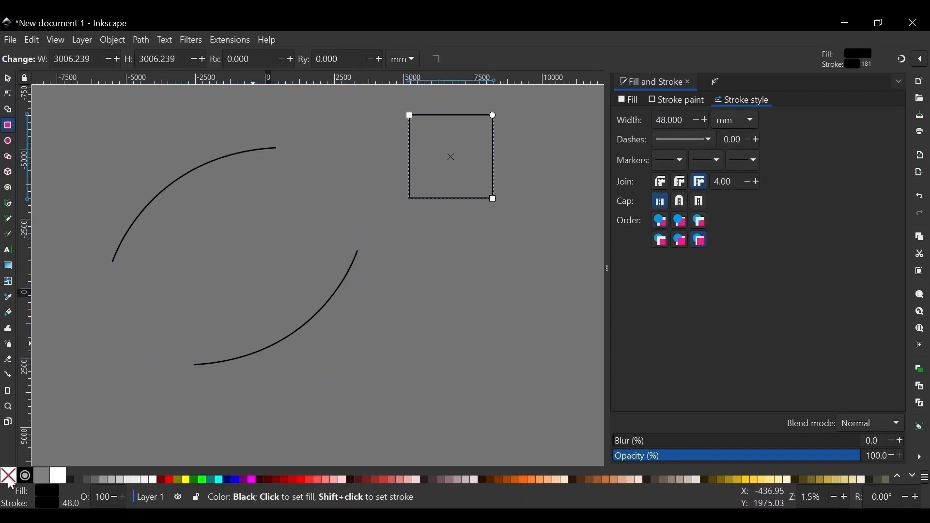
pyautogui.keyDown('shift'); pyautogui.click(8, 476); pyautogui.keyUp('shift')
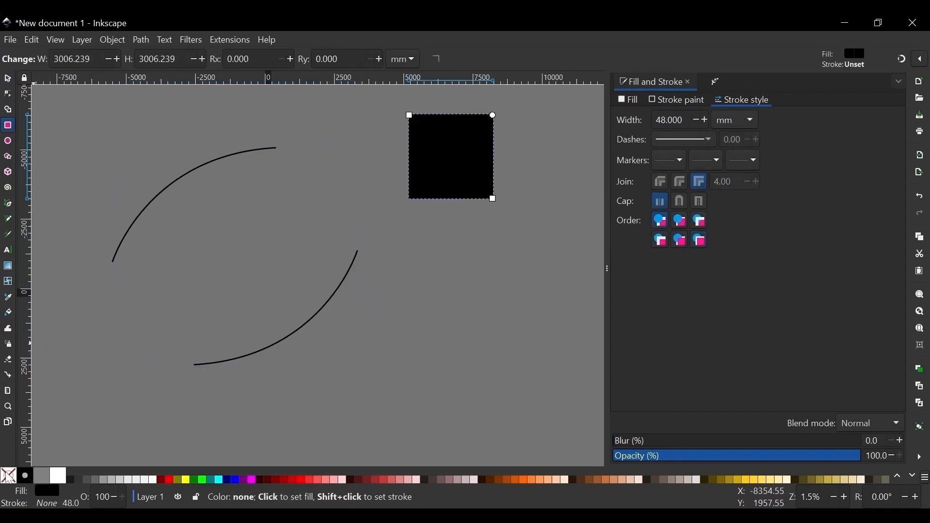
pyautogui.press('s')
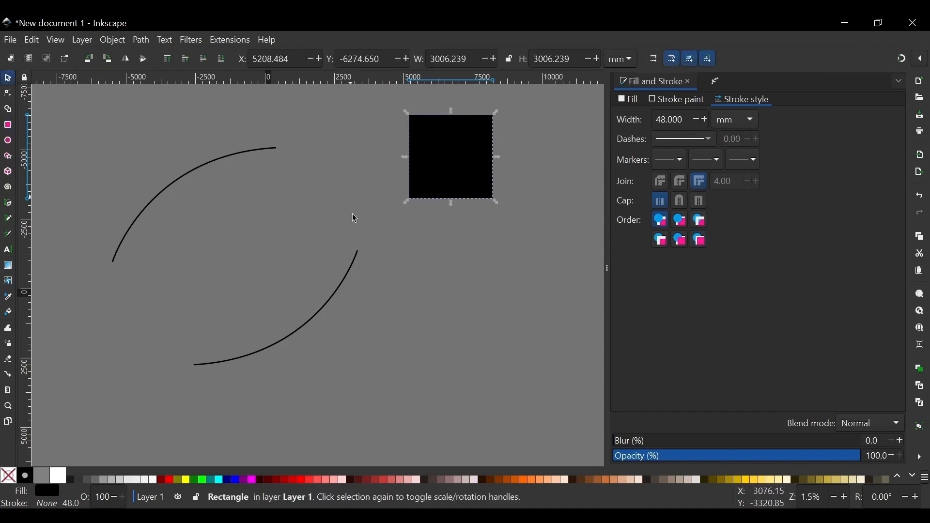
# Copy the grouped curves to the clipboard and convert the black square to a path.
pyautogui.click(351, 264)
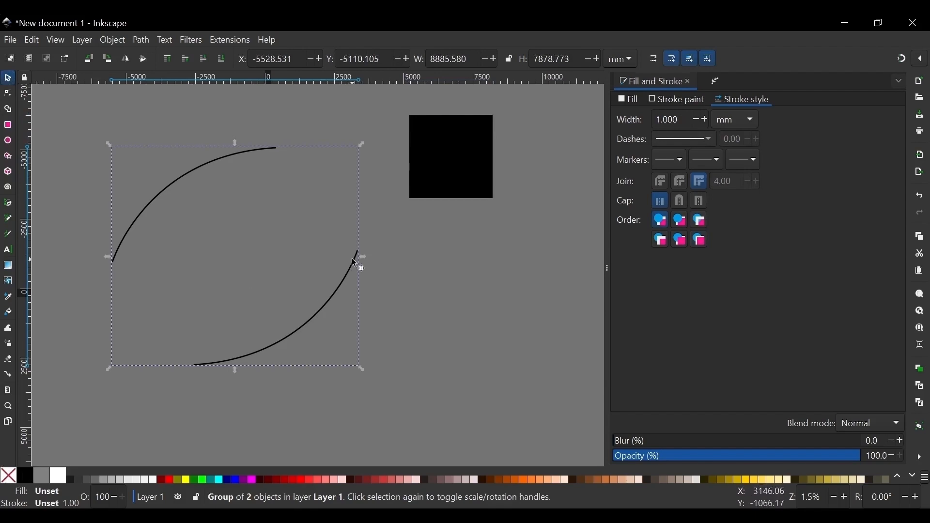
pyautogui.rightClick(353, 259)
pyautogui.click(381, 226)
pyautogui.click(477, 163)
pyautogui.moveTo(461, 145); pyautogui.dragTo(430, 179)
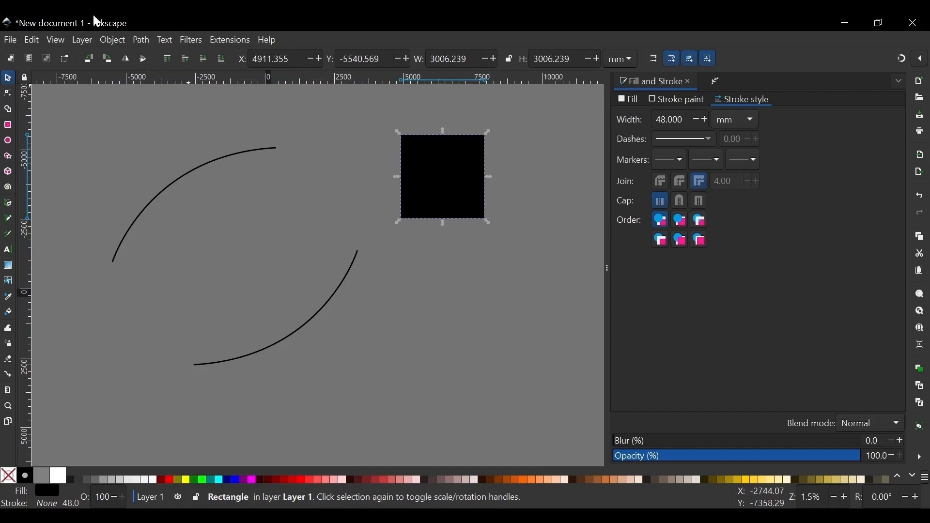
pyautogui.click(137, 42)
pyautogui.click(167, 55)
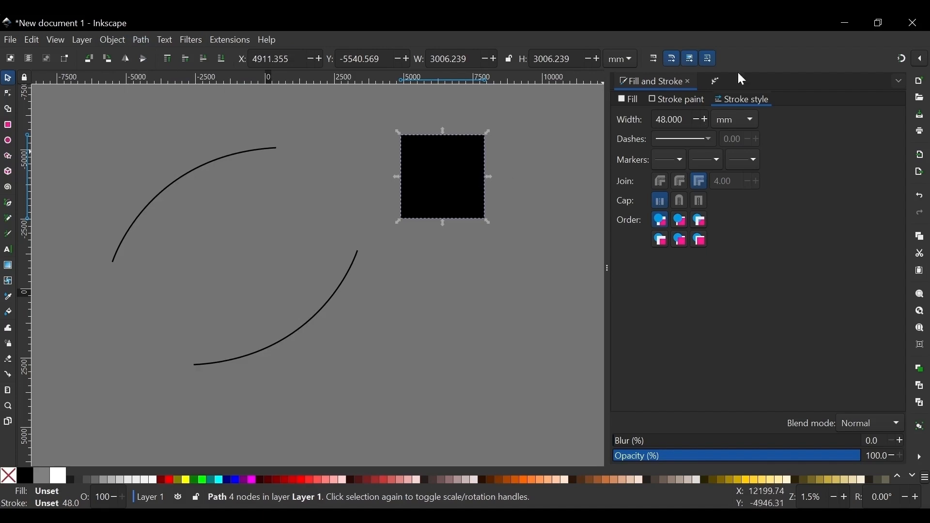
# Apply the Fill between many path effect to the square path and link it to the copied curves.
pyautogui.click(716, 81)
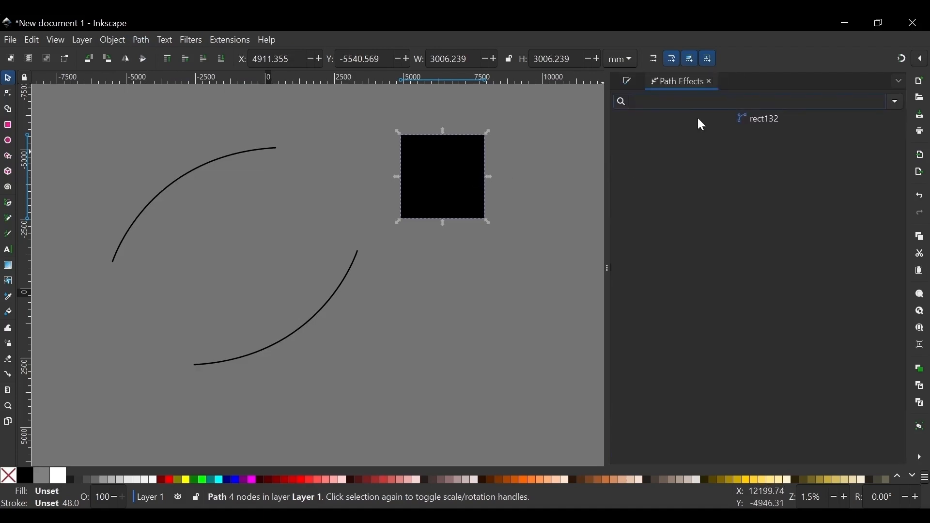
pyautogui.click(894, 102)
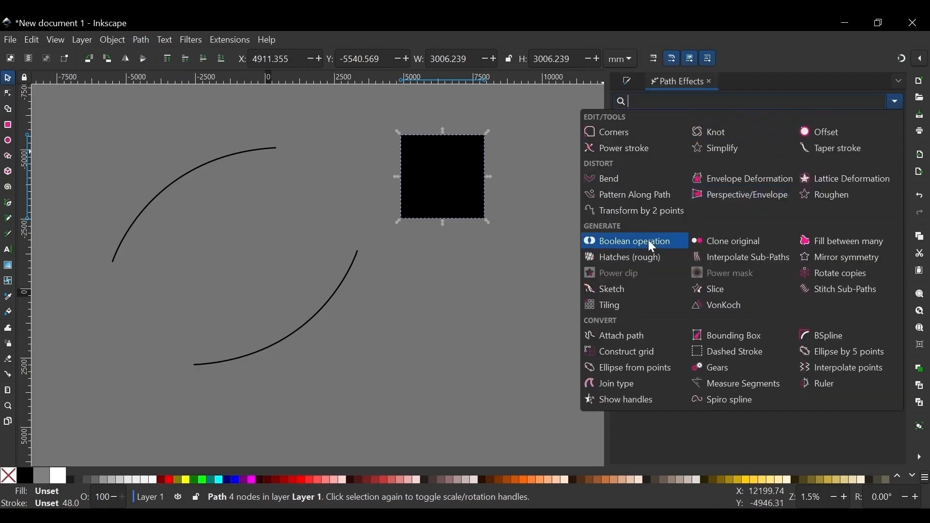
pyautogui.click(830, 244)
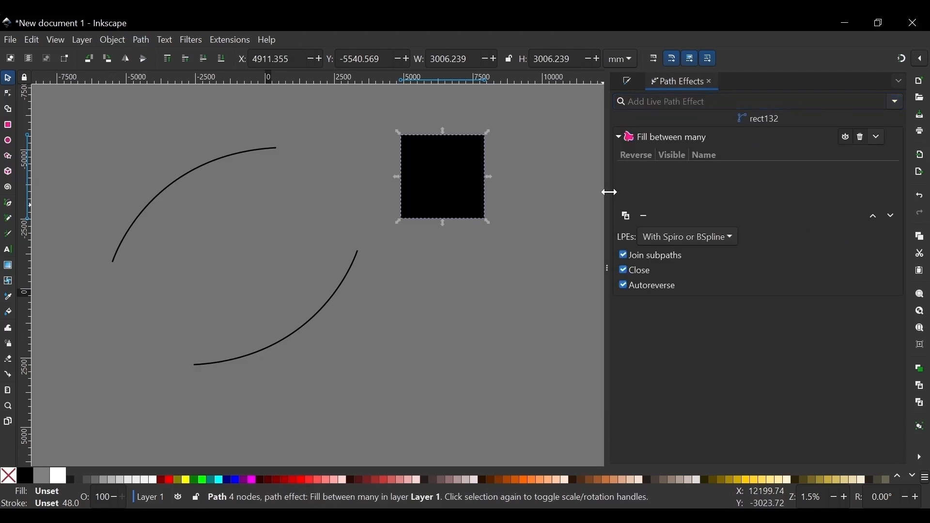
pyautogui.click(627, 217)
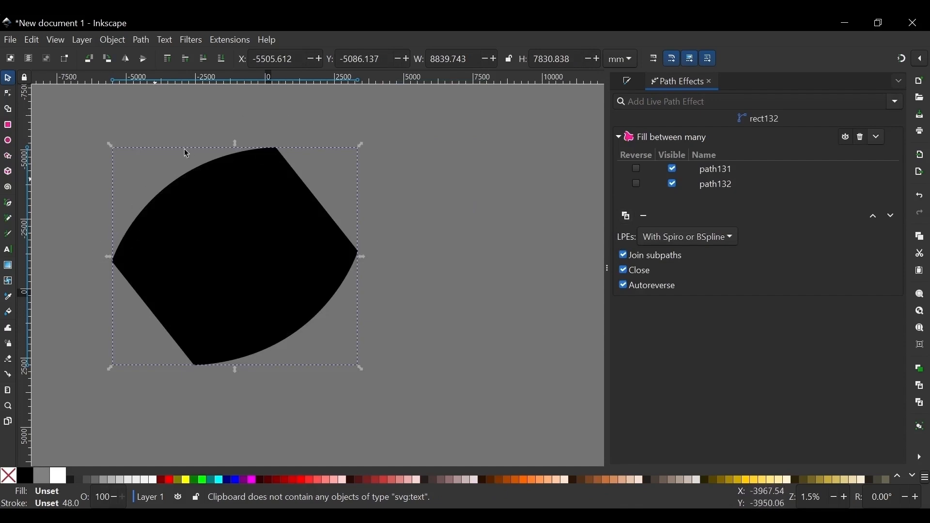
# Move the filled shape around the canvas and leave it right of its original position.
pyautogui.moveTo(222, 219); pyautogui.dragTo(381, 199)
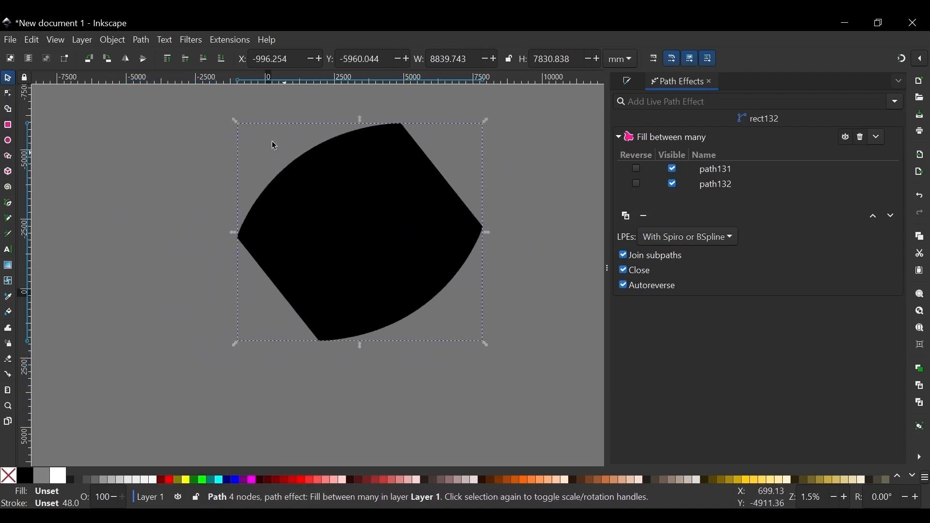
pyautogui.moveTo(374, 281); pyautogui.dragTo(215, 334)
pyautogui.moveTo(212, 295); pyautogui.dragTo(356, 247)
pyautogui.moveTo(392, 189); pyautogui.dragTo(372, 169)
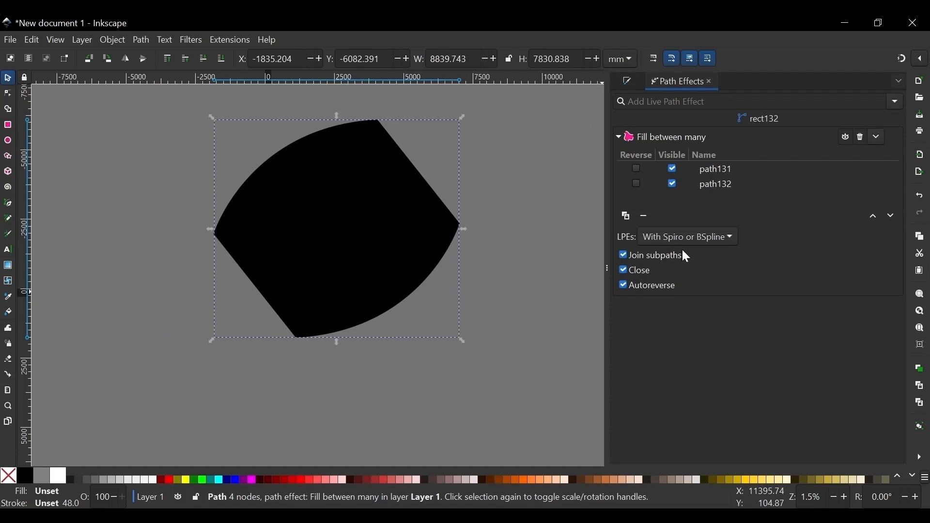
# Toggle each linked path's visibility off and back on, try removing path131 from the effect, and undo the removal.
pyautogui.click(673, 167)
pyautogui.click(672, 169)
pyautogui.click(673, 184)
pyautogui.click(674, 185)
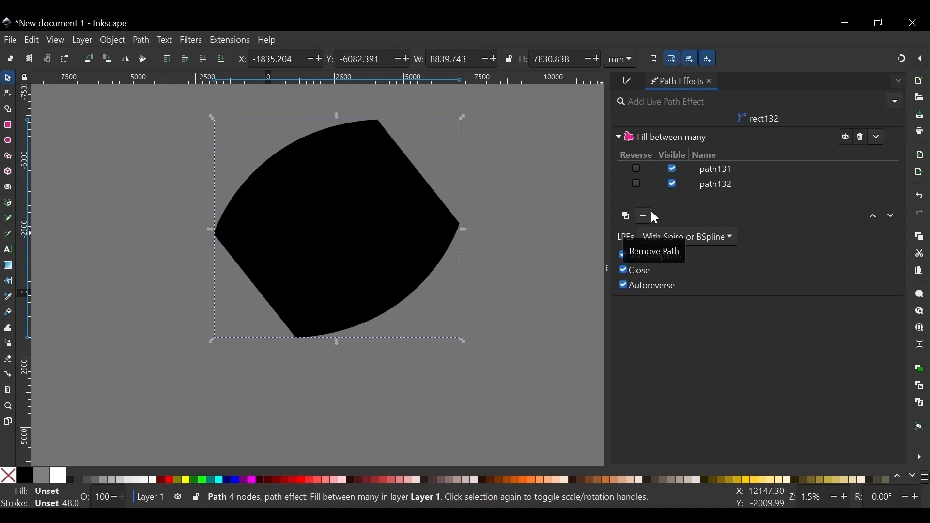
pyautogui.click(701, 169)
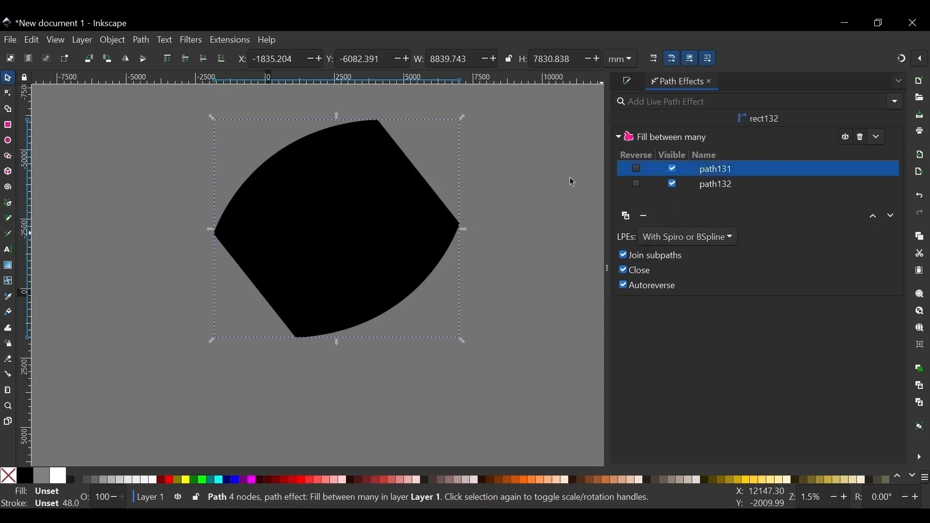
pyautogui.click(646, 216)
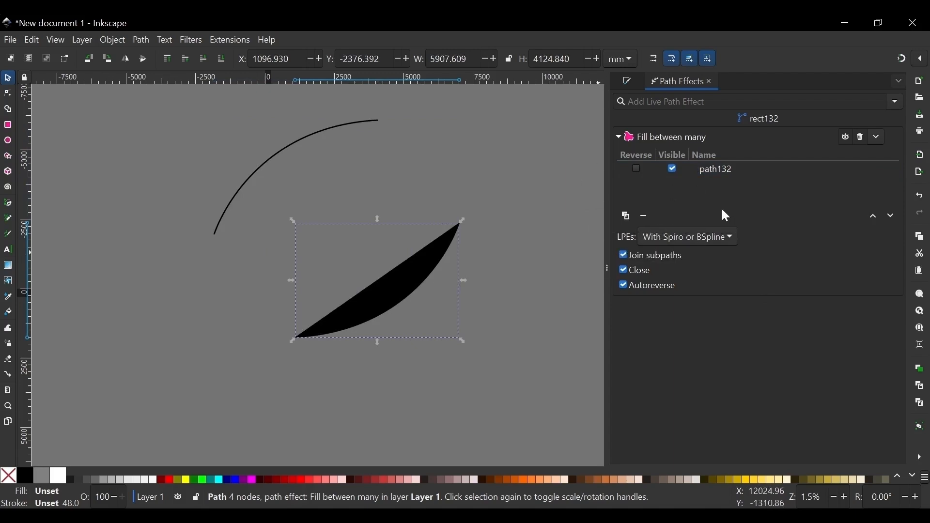
pyautogui.hotkey('ctrl', 'z')
# Try the With all LPEs and With Spiro or BSpline options for the fill effect, and set it to Without LPEs.
pyautogui.click(713, 237)
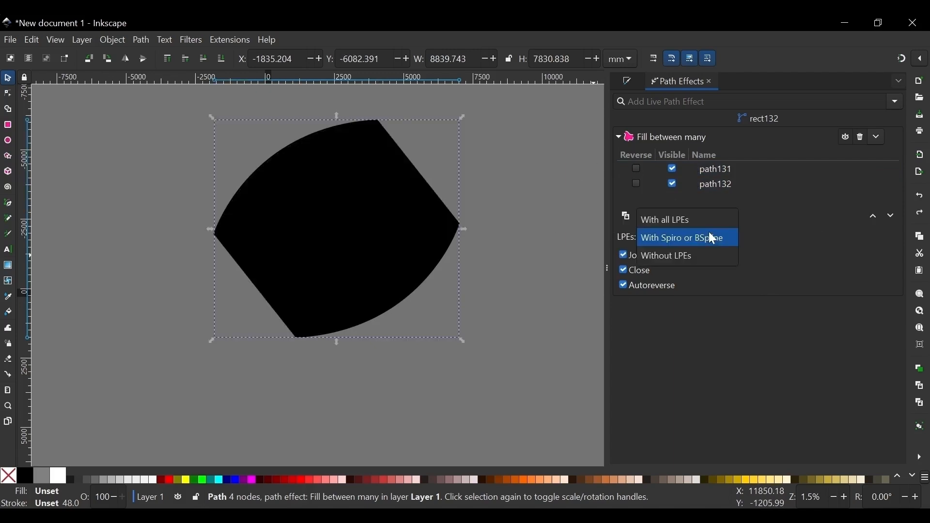
pyautogui.click(694, 220)
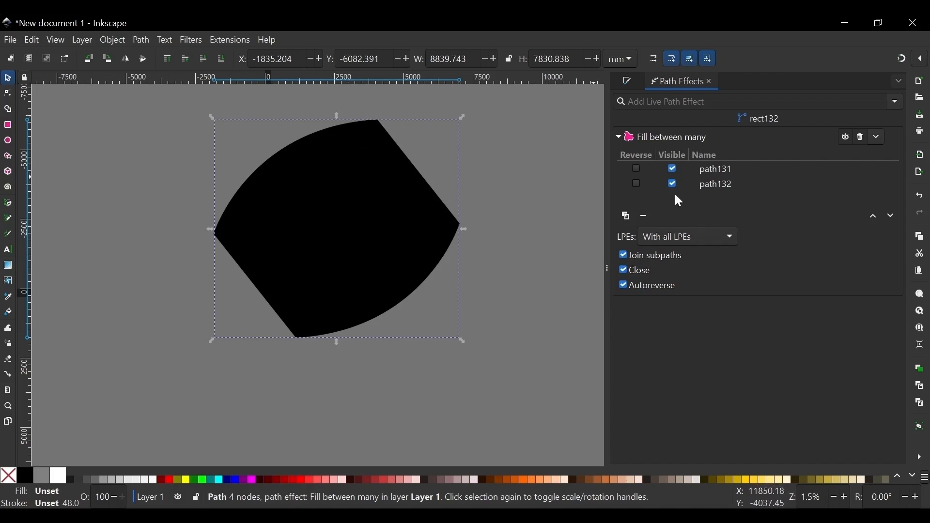
pyautogui.click(693, 237)
pyautogui.click(722, 251)
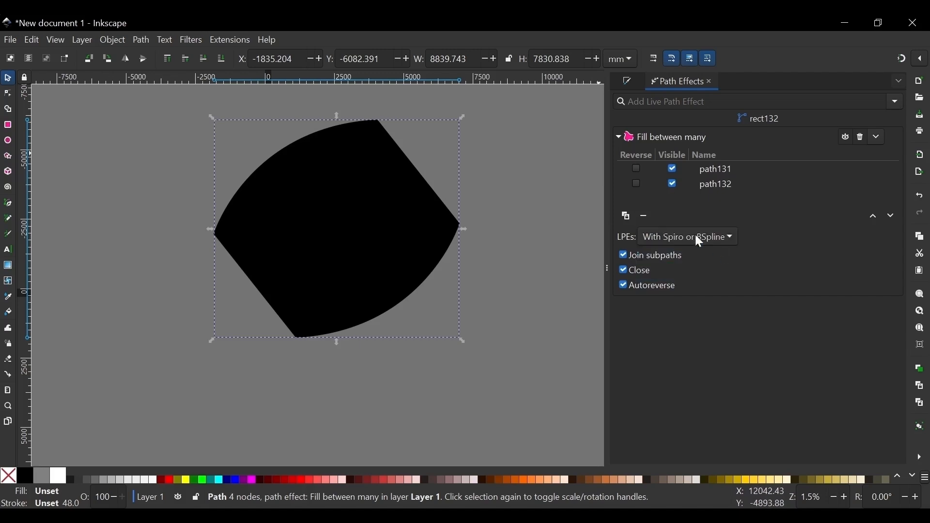
pyautogui.click(721, 238)
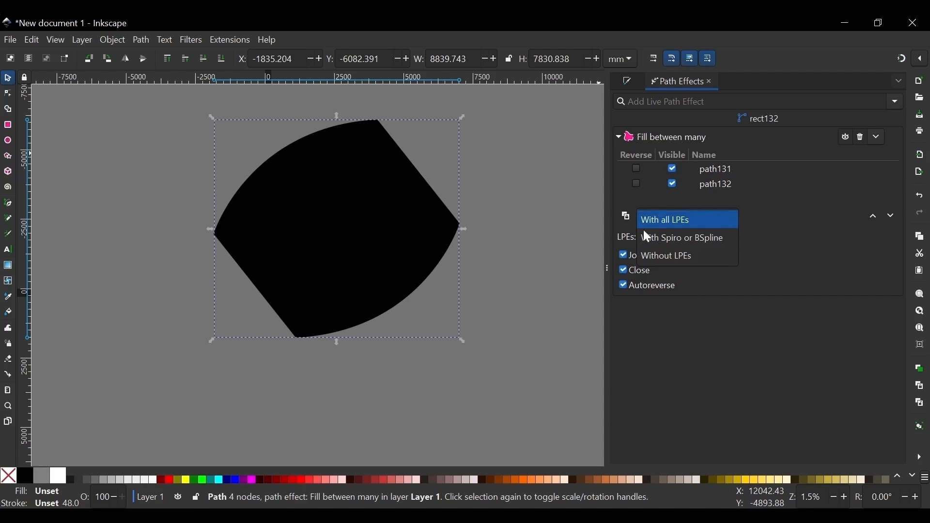
pyautogui.click(701, 256)
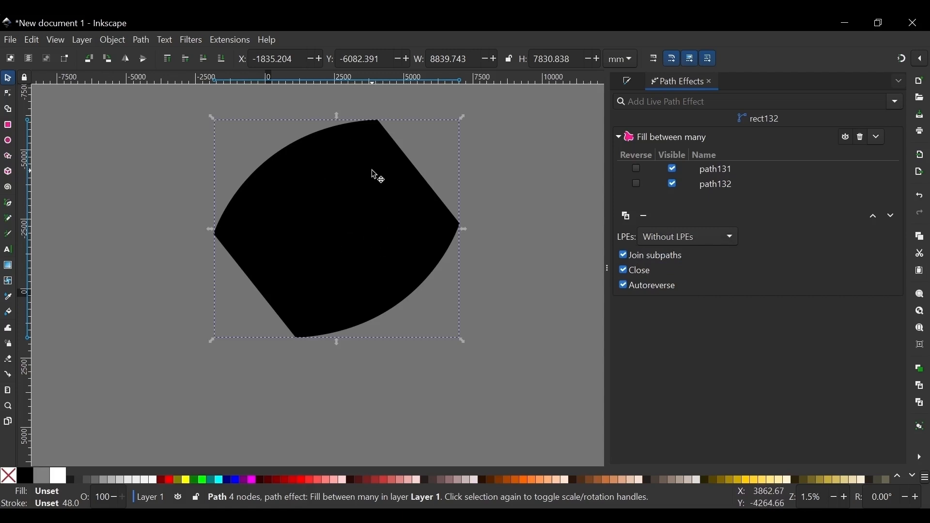
# Turn the effect's Join subpaths option off and back on, and toggle its Close option.
pyautogui.click(625, 258)
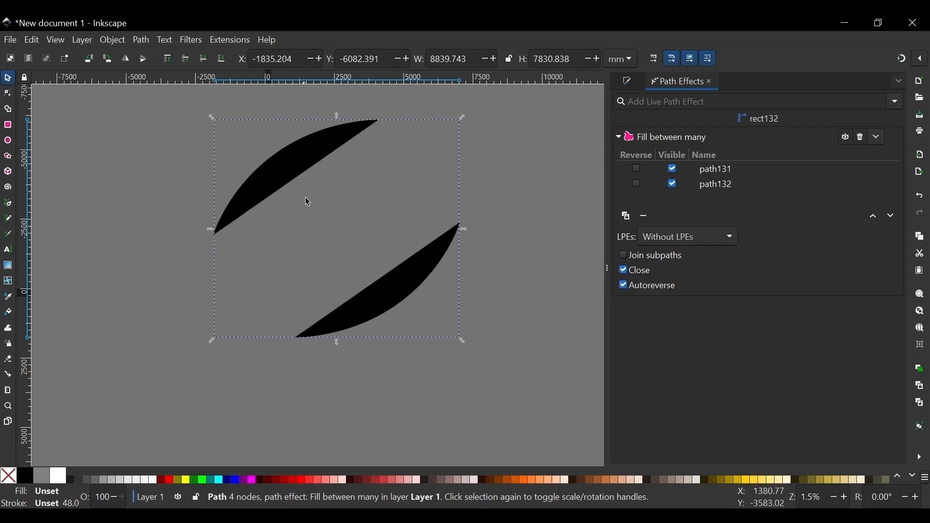
pyautogui.click(625, 257)
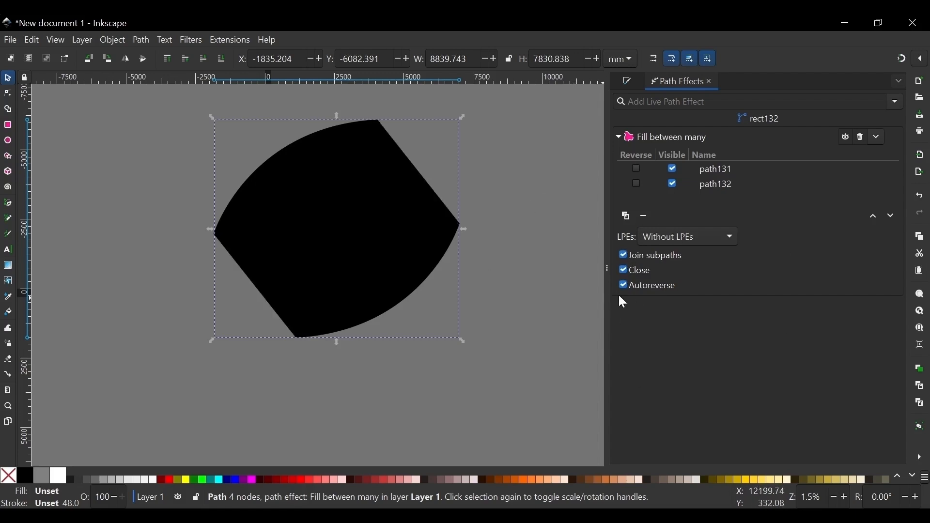
pyautogui.click(625, 271)
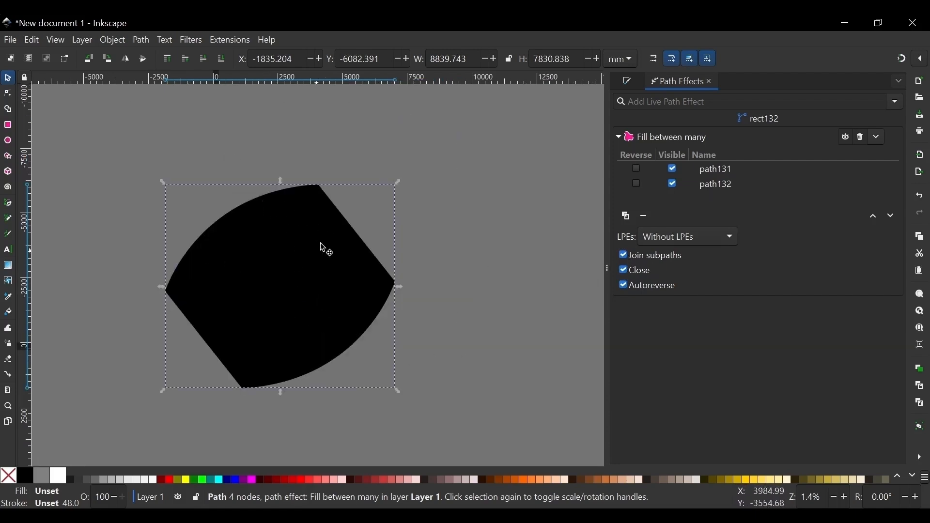
# Bend the upper-left arc, path131, outward to bulge the linked filled shape on that side.
pyautogui.doubleClick(277, 197)
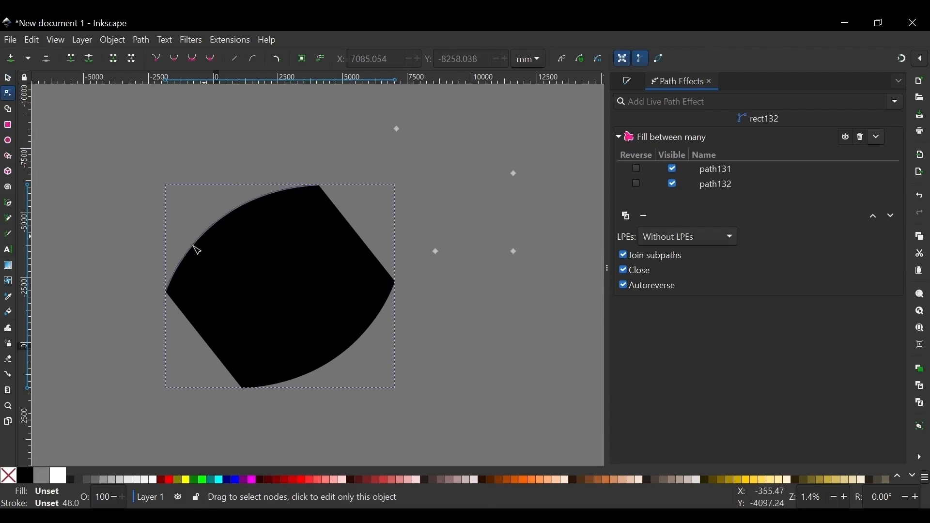
pyautogui.keyDown('ctrl'); pyautogui.scroll(4, 172, 279); pyautogui.keyUp('ctrl')
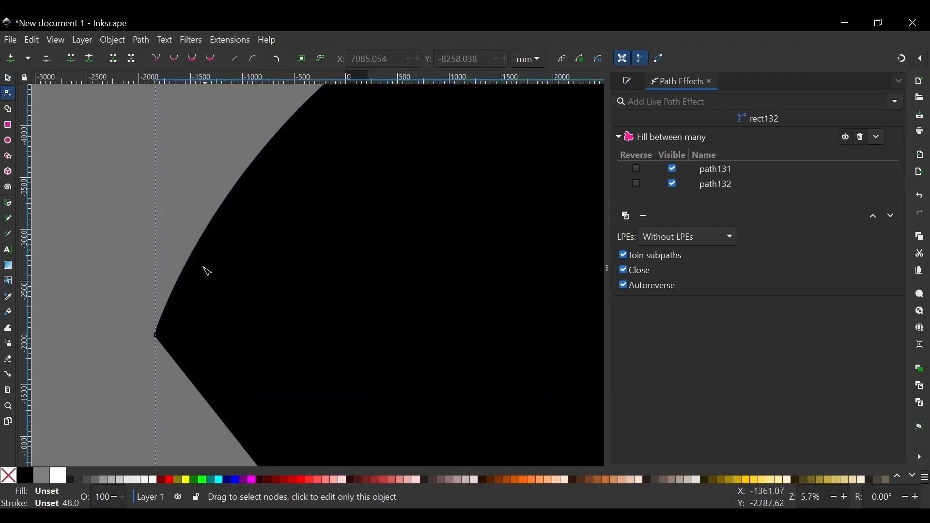
pyautogui.keyDown('ctrl'); pyautogui.scroll(-3, 207, 272); pyautogui.keyUp('ctrl')
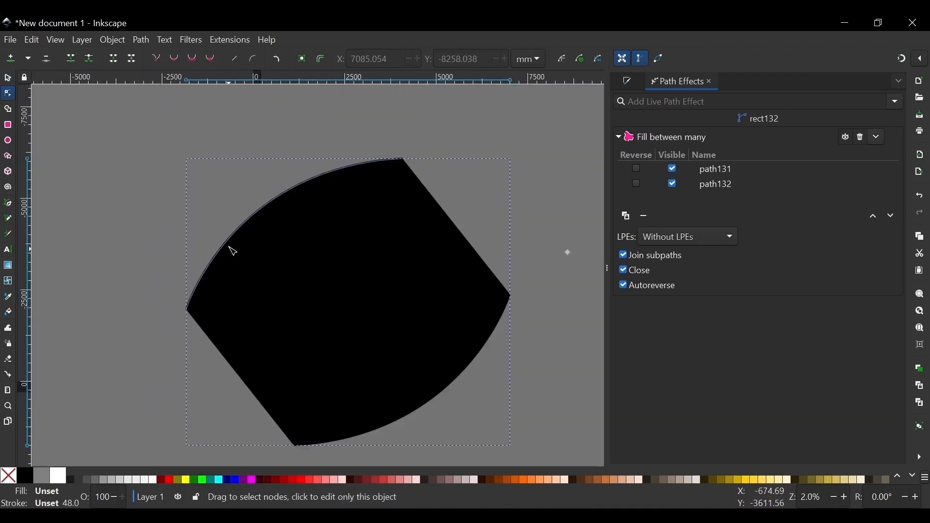
pyautogui.click(210, 265)
pyautogui.moveTo(234, 245); pyautogui.dragTo(185, 195)
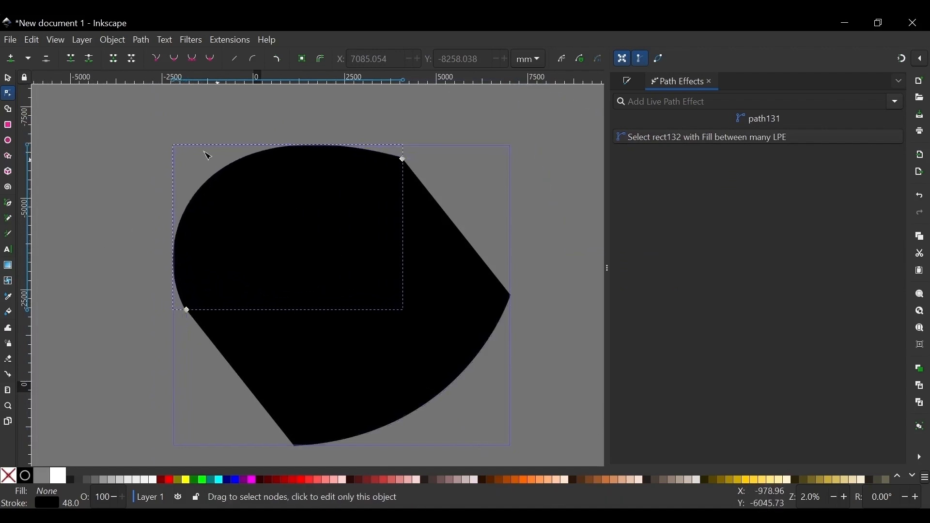
pyautogui.scroll(-1, 207, 155)
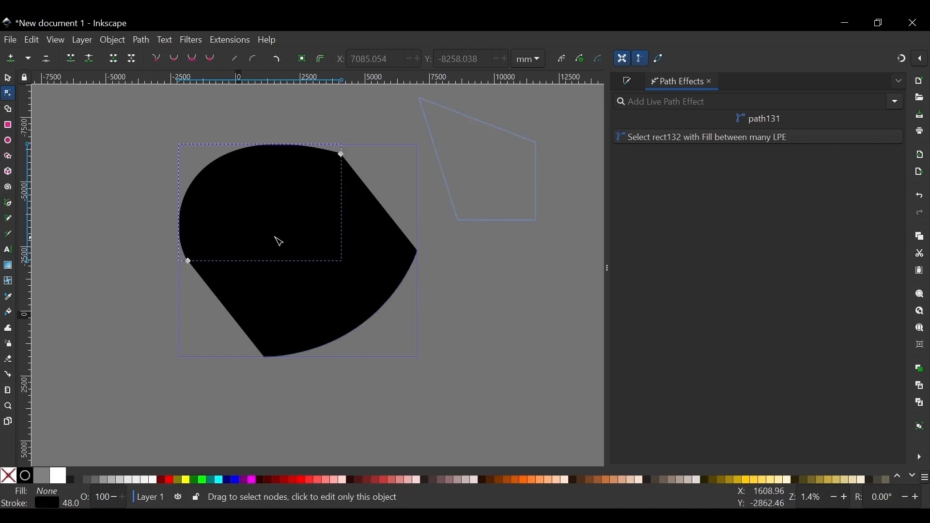
pyautogui.scroll(-1, 308, 307)
pyautogui.scroll(1, 330, 267)
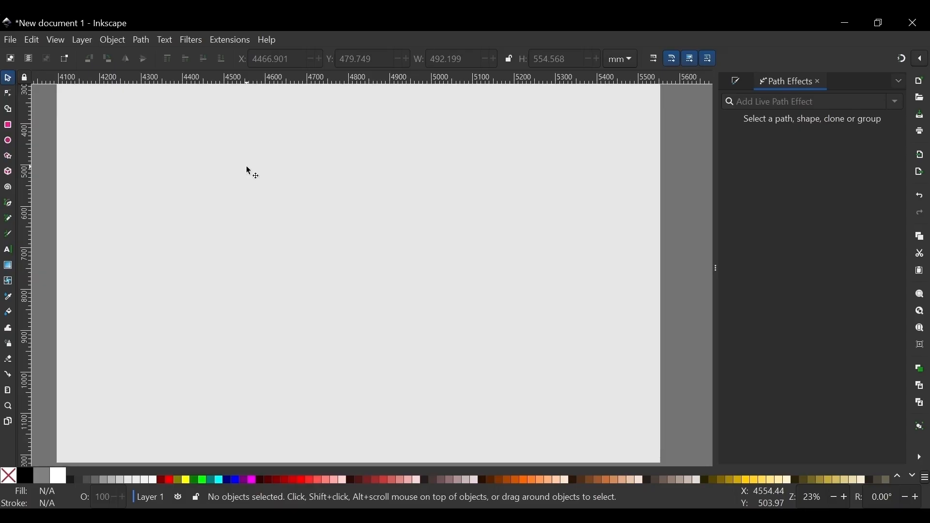
# Draw a square about 718 mm wide in the middle of the page, fill it black, and shift it slightly.
pyautogui.click(9, 126)
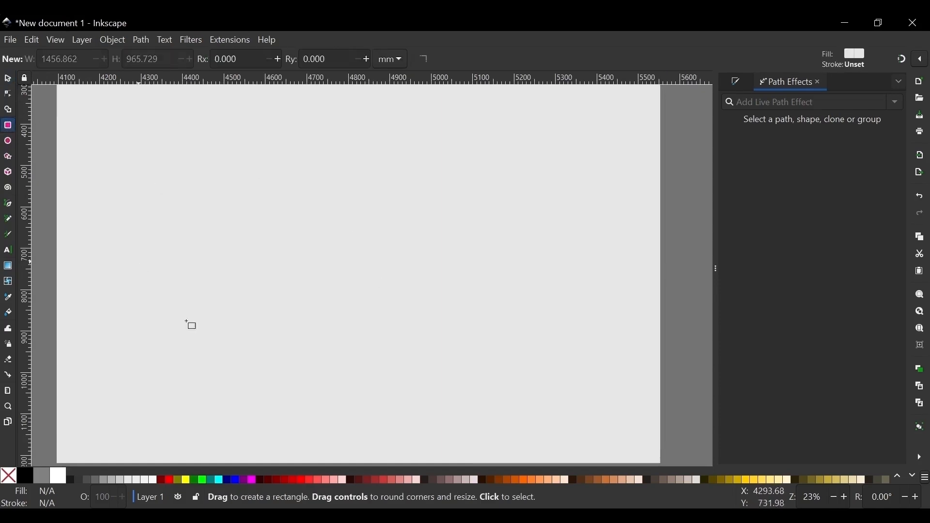
pyautogui.moveTo(342, 259); pyautogui.dragTo(518, 412)
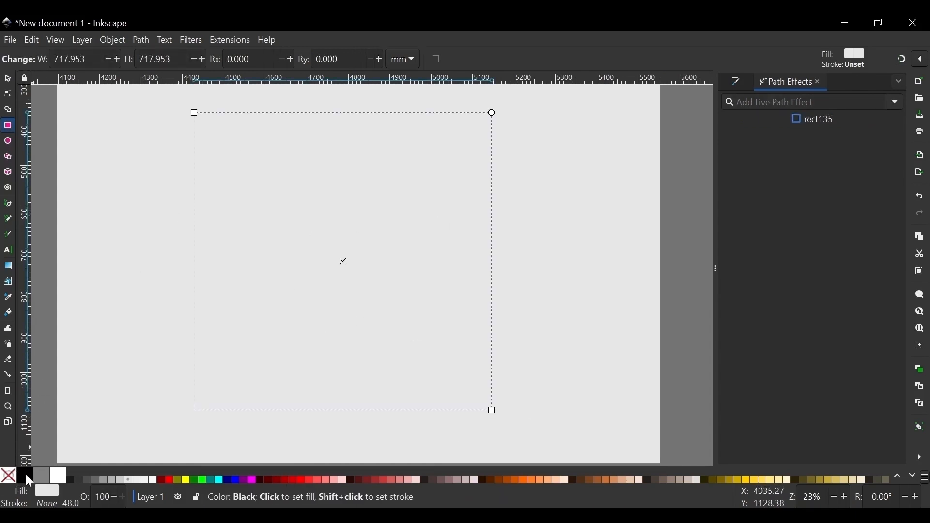
pyautogui.click(24, 475)
pyautogui.click(7, 79)
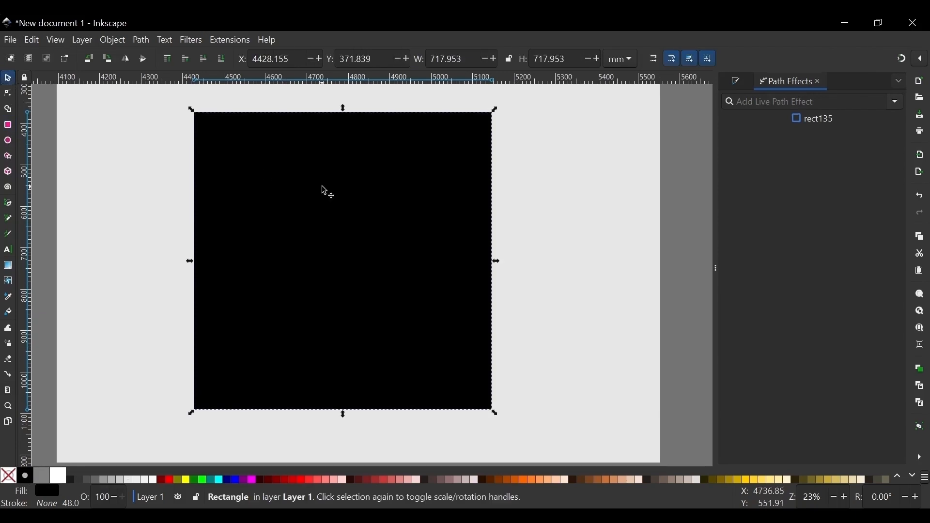
pyautogui.moveTo(322, 191); pyautogui.dragTo(329, 193)
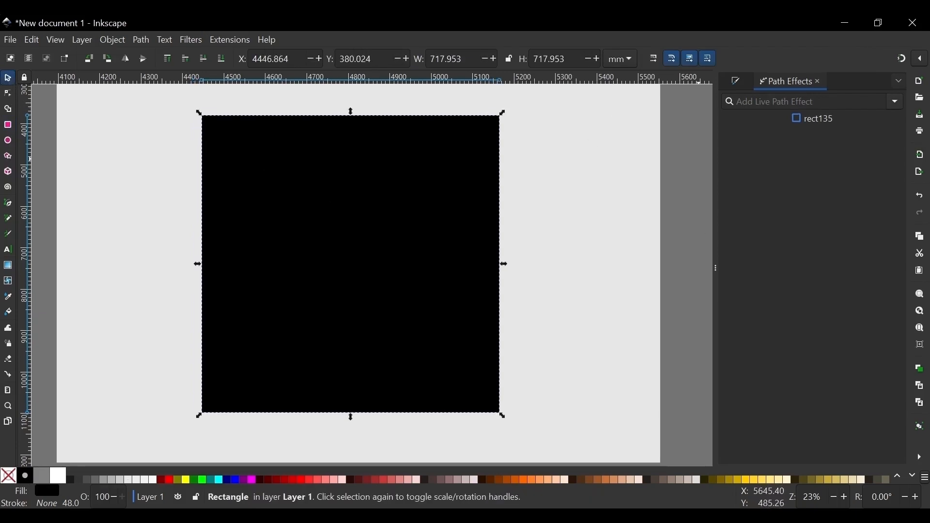
# Apply the Hatches (rough) path effect to the black square and look through its parameters.
pyautogui.click(897, 102)
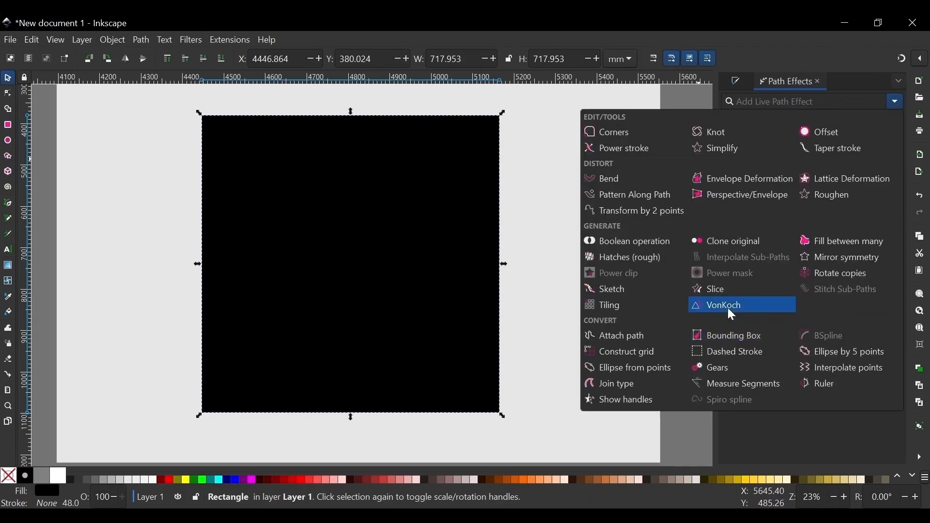
pyautogui.click(646, 261)
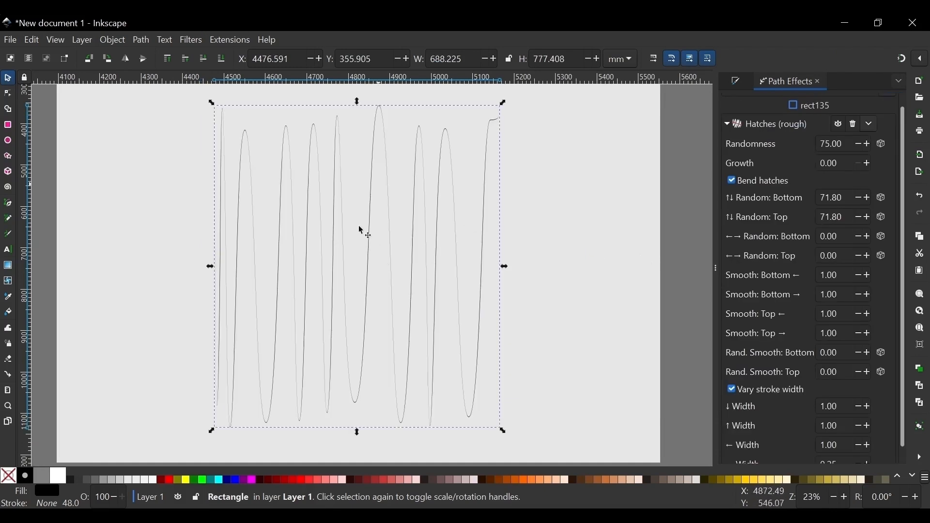
pyautogui.scroll(-1, 804, 147)
pyautogui.scroll(2, 797, 333)
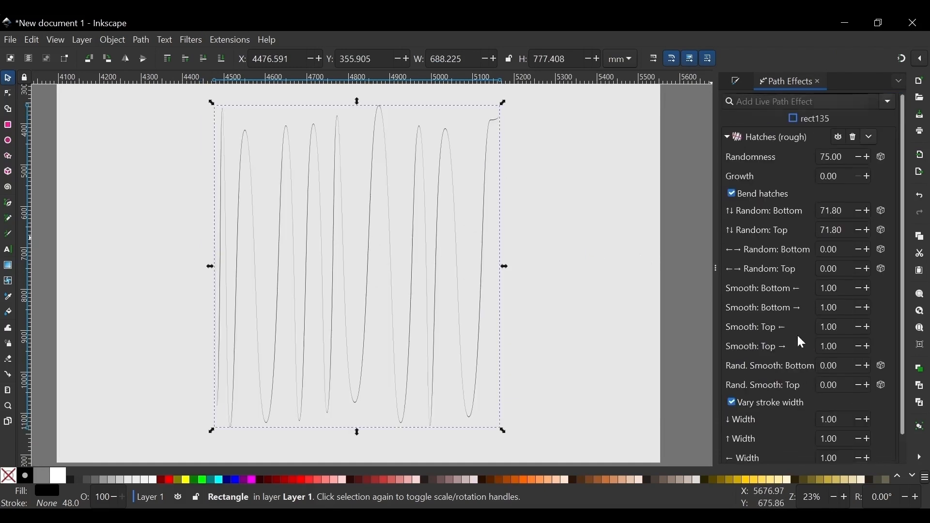
pyautogui.scroll(-1, 787, 233)
pyautogui.scroll(1, 794, 271)
pyautogui.scroll(-1, 773, 257)
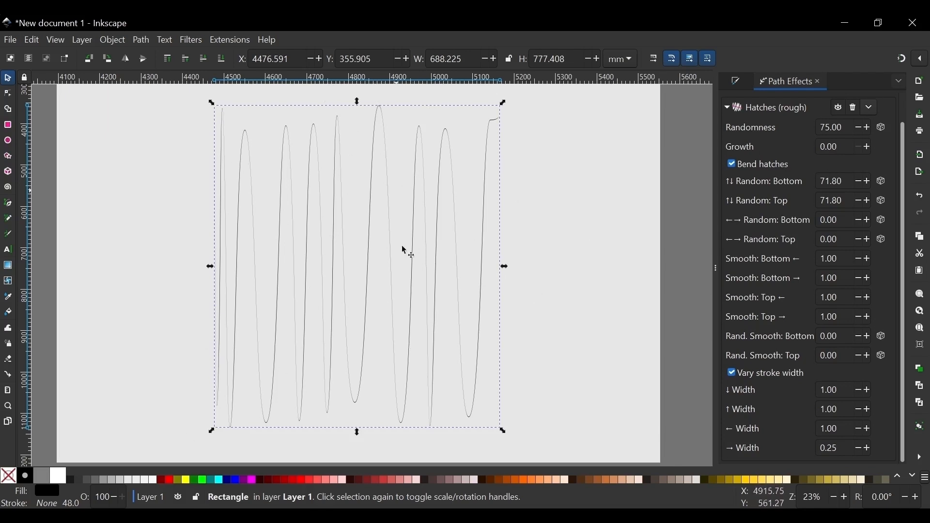
pyautogui.scroll(2, 756, 168)
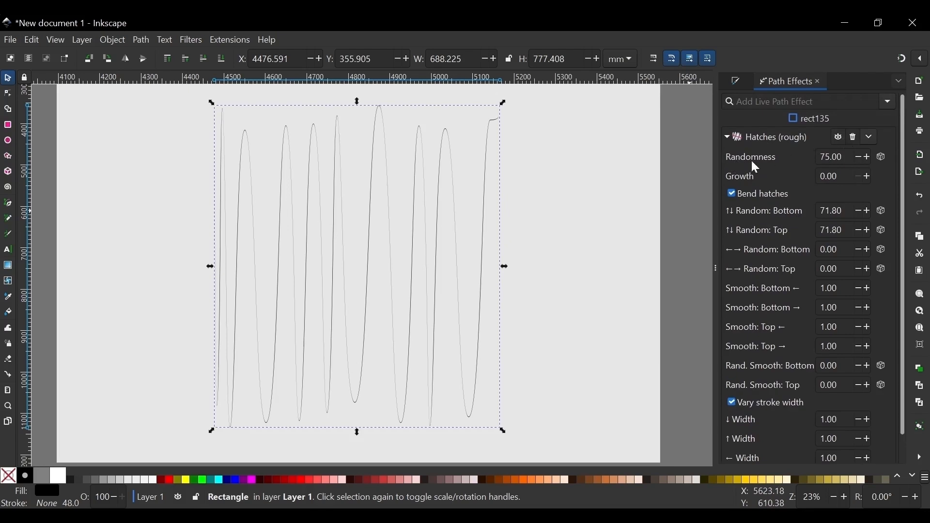
# Set the Randomness of the Hatches (rough) effect to 20.
pyautogui.click(867, 157)
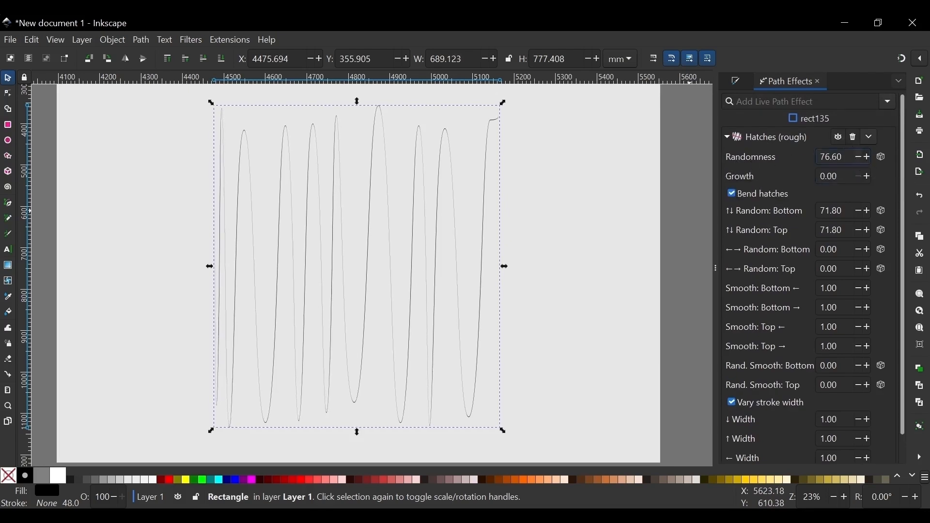
pyautogui.moveTo(844, 157); pyautogui.dragTo(832, 157)
pyautogui.write('20')
pyautogui.press('Return')
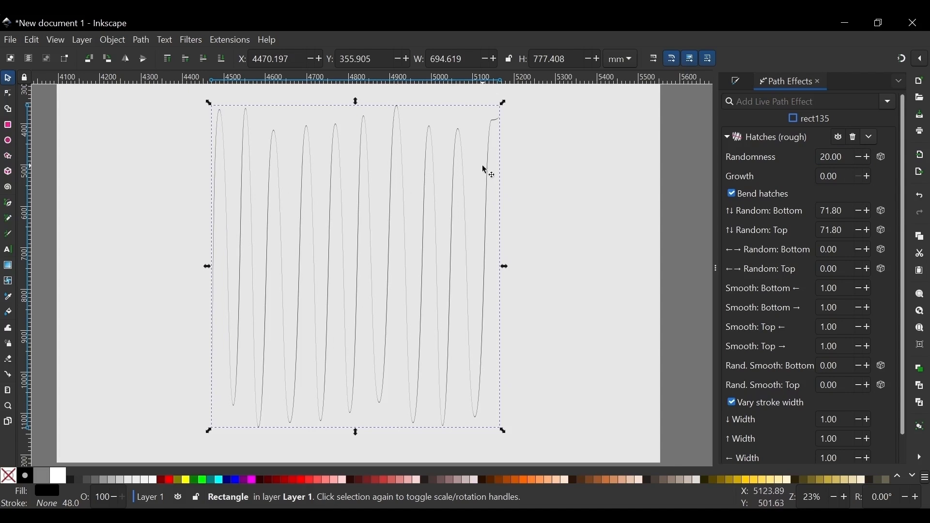
# Reseed the hatch Randomness repeatedly to try different random spacings of the lines.
pyautogui.click(880, 156)
pyautogui.click(881, 156)
pyautogui.click(882, 158)
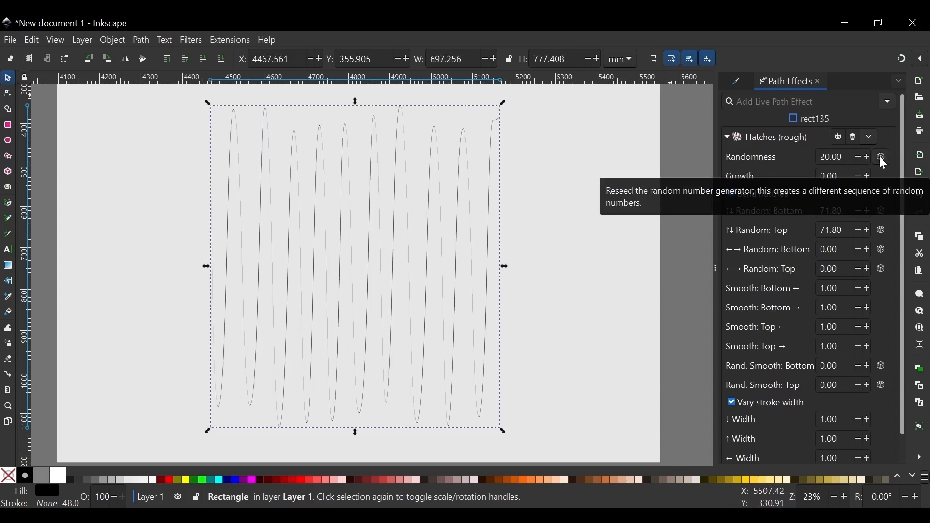
pyautogui.click(882, 158)
pyautogui.click(882, 157)
pyautogui.click(881, 157)
pyautogui.click(881, 157)
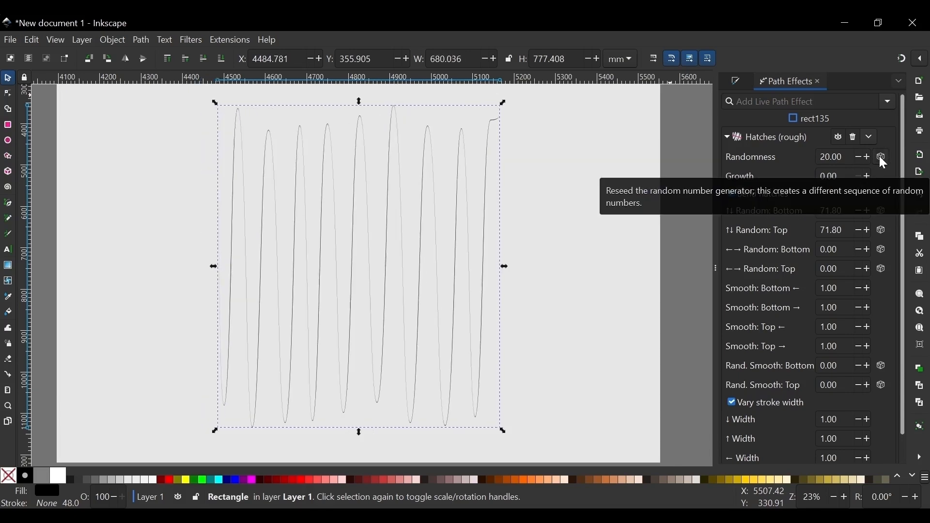
pyautogui.click(880, 157)
pyautogui.click(881, 157)
pyautogui.click(883, 160)
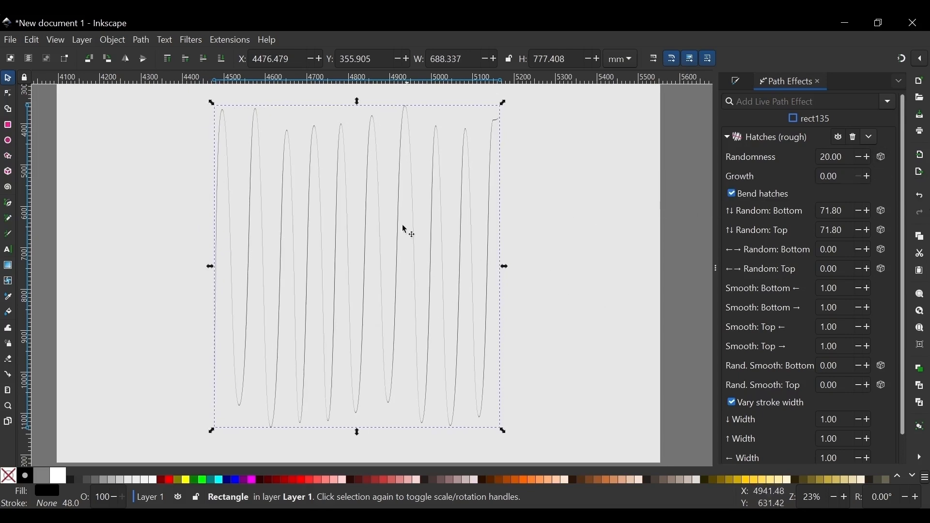
pyautogui.click(883, 160)
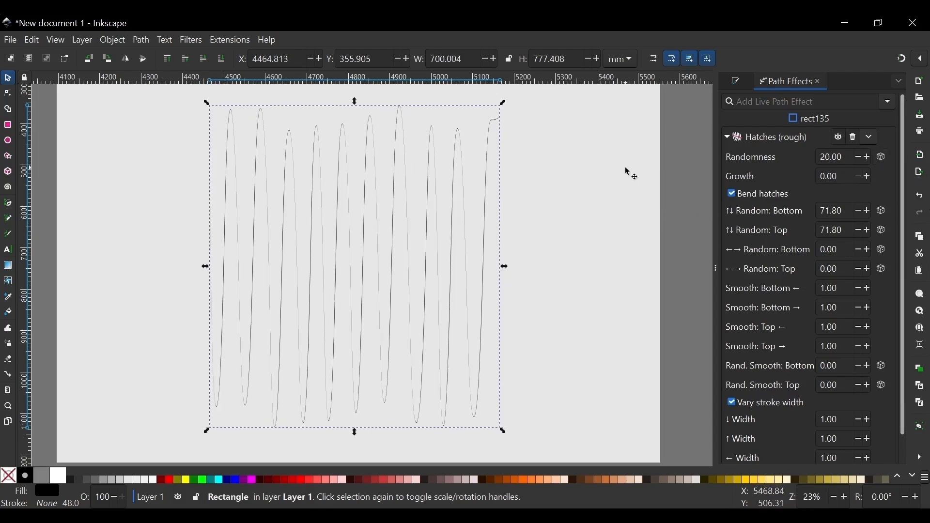
pyautogui.click(881, 158)
pyautogui.click(881, 158)
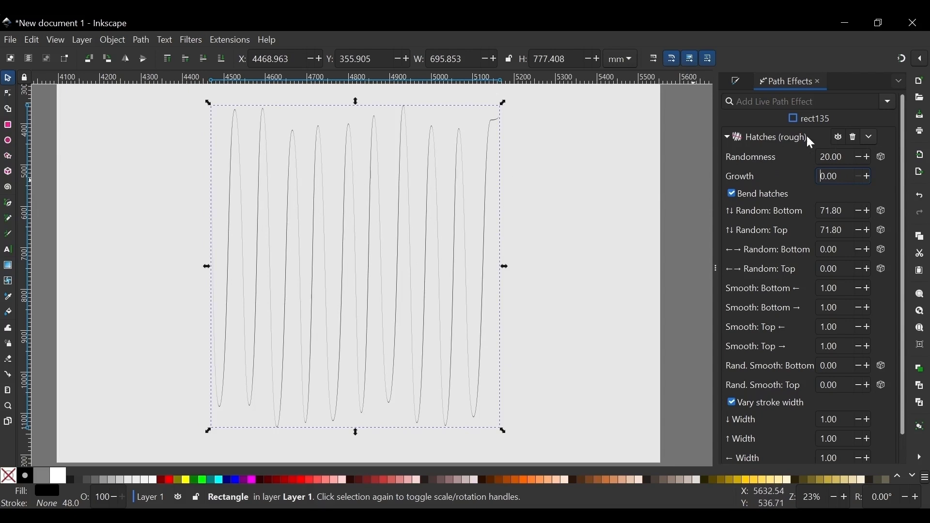
# Increase the Growth of the hatches in small increments to 2.90.
pyautogui.click(866, 176)
pyautogui.click(867, 176)
pyautogui.click(867, 176)
pyautogui.click(866, 176)
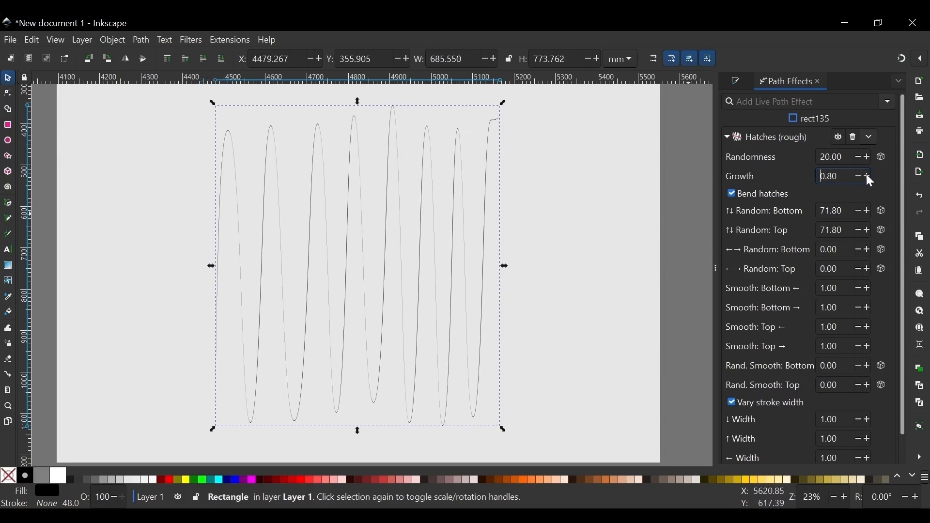
pyautogui.click(867, 176)
pyautogui.click(866, 176)
pyautogui.click(867, 176)
pyautogui.click(867, 176)
pyautogui.click(867, 175)
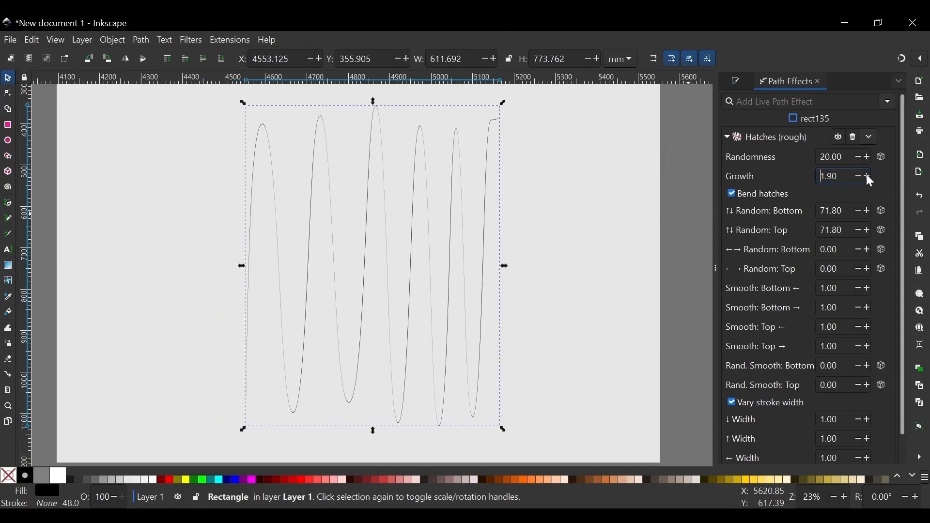
pyautogui.click(867, 176)
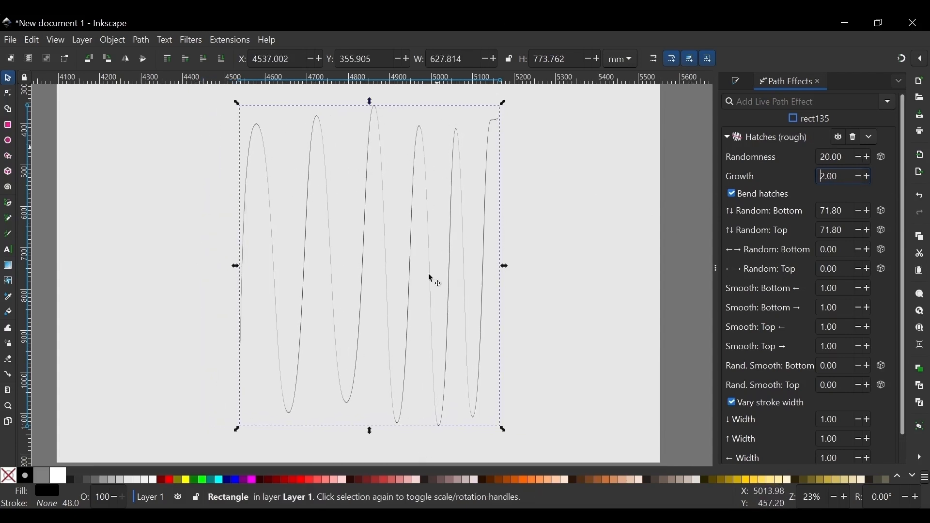
pyautogui.click(869, 177)
pyautogui.click(867, 176)
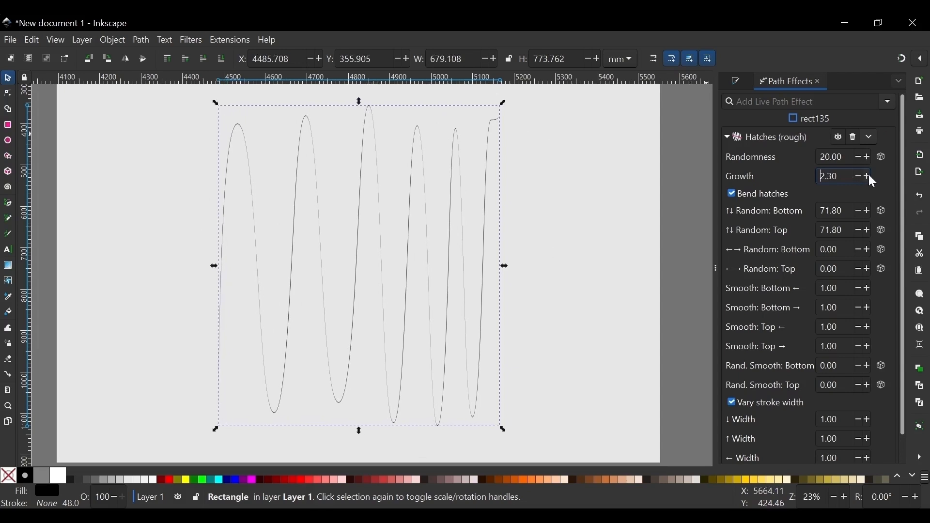
pyautogui.click(867, 176)
pyautogui.click(867, 176)
pyautogui.click(866, 176)
pyautogui.click(867, 176)
pyautogui.click(867, 176)
pyautogui.click(867, 176)
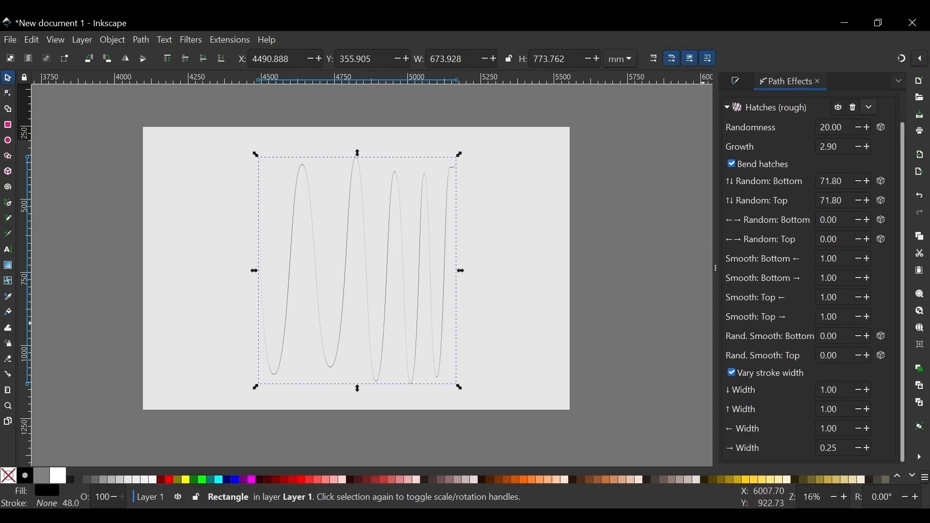
# Set the vertical Random: Bottom value of the hatches to 50 and reseed it several times.
pyautogui.doubleClick(830, 181)
pyautogui.write('50')
pyautogui.press('Return')
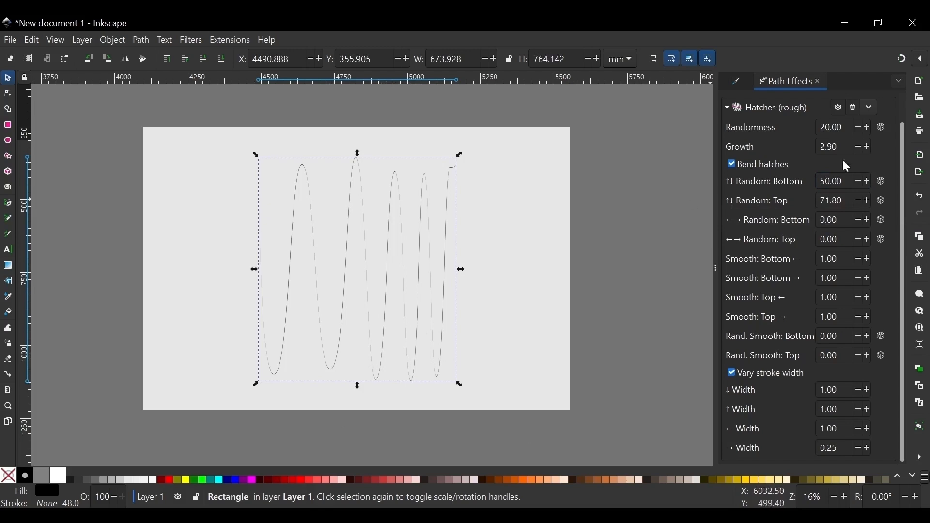
pyautogui.click(883, 183)
pyautogui.click(884, 183)
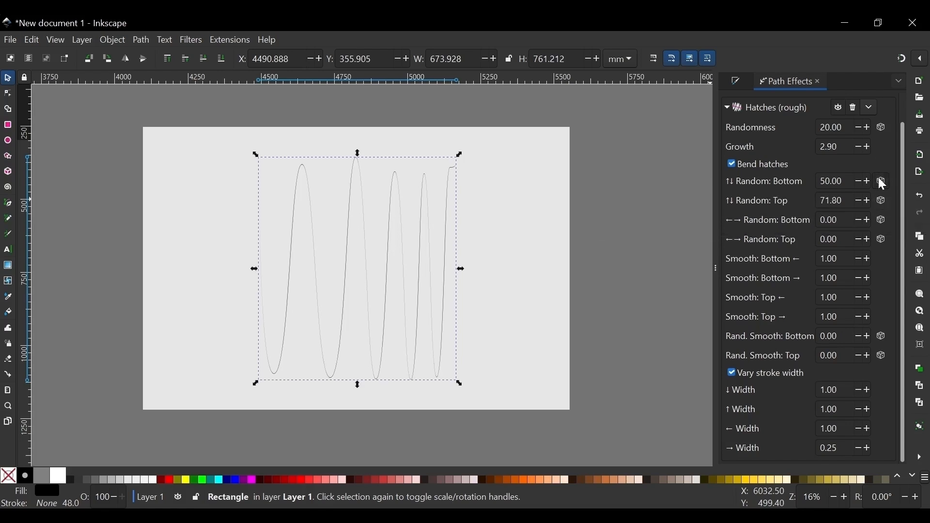
pyautogui.click(883, 183)
pyautogui.click(883, 183)
pyautogui.click(883, 183)
pyautogui.click(883, 183)
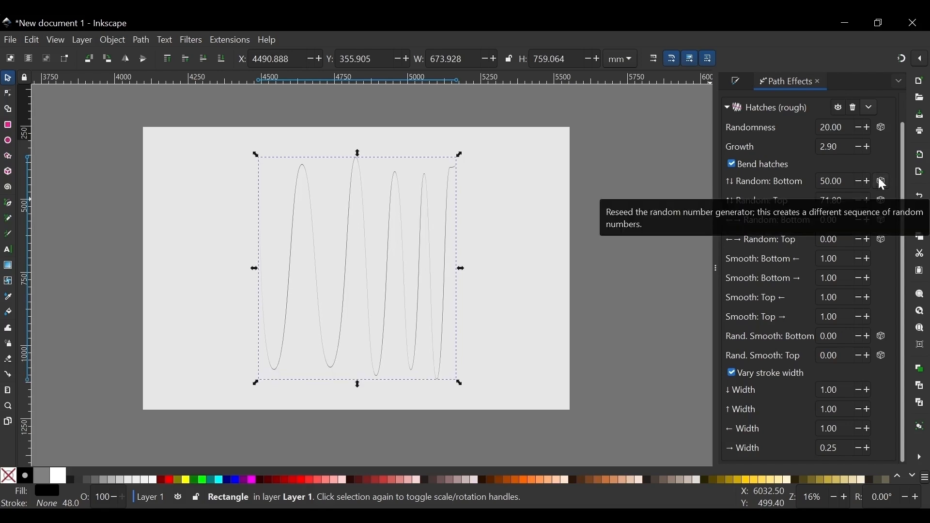
pyautogui.click(883, 183)
# Try a vertical Random: Bottom value of 100, and raise it to 500.
pyautogui.doubleClick(831, 181)
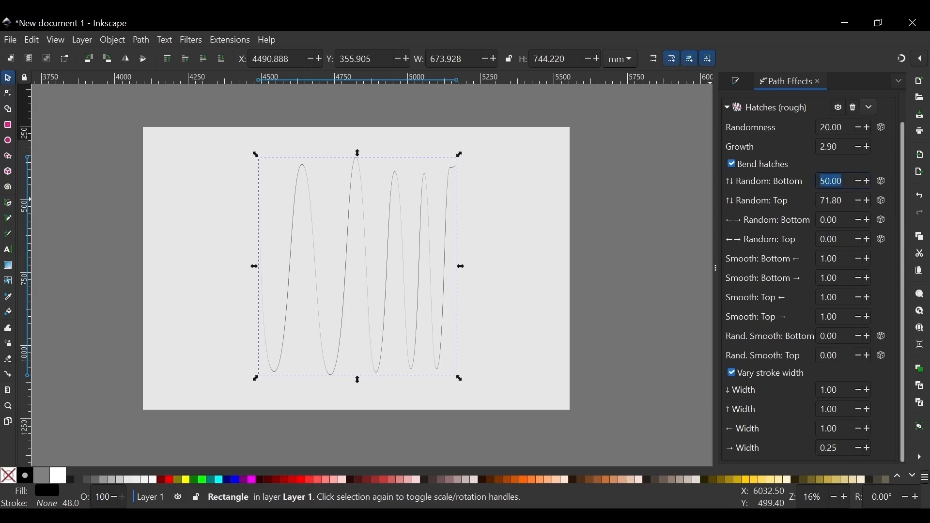
pyautogui.write('100')
pyautogui.press('Return')
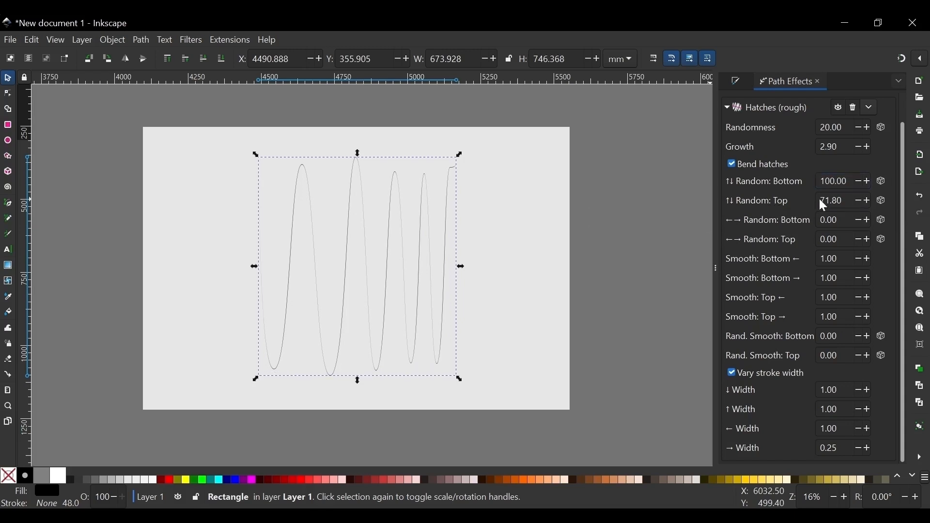
pyautogui.doubleClick(833, 181)
pyautogui.write('500')
pyautogui.press('Return')
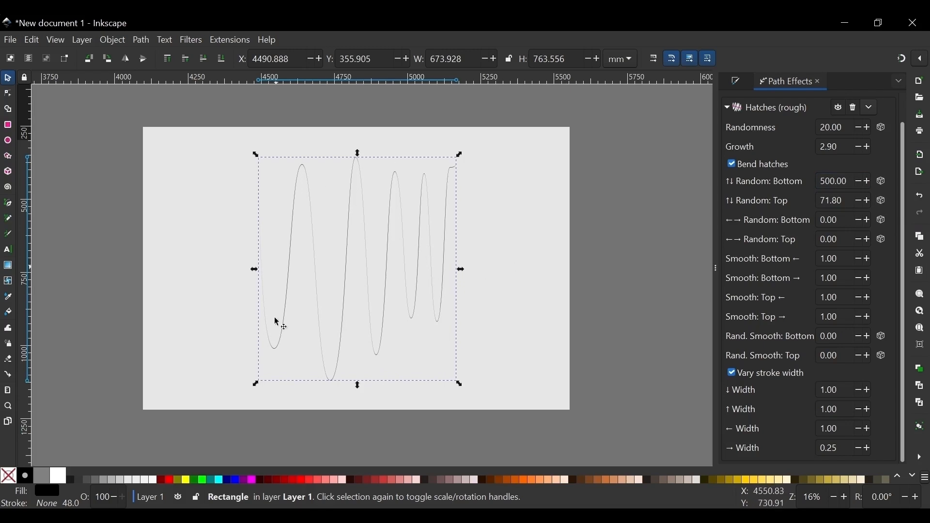
# Reseed the vertical Random: Bottom variation four times to vary the lower ends of the hatches.
pyautogui.click(884, 182)
pyautogui.click(883, 182)
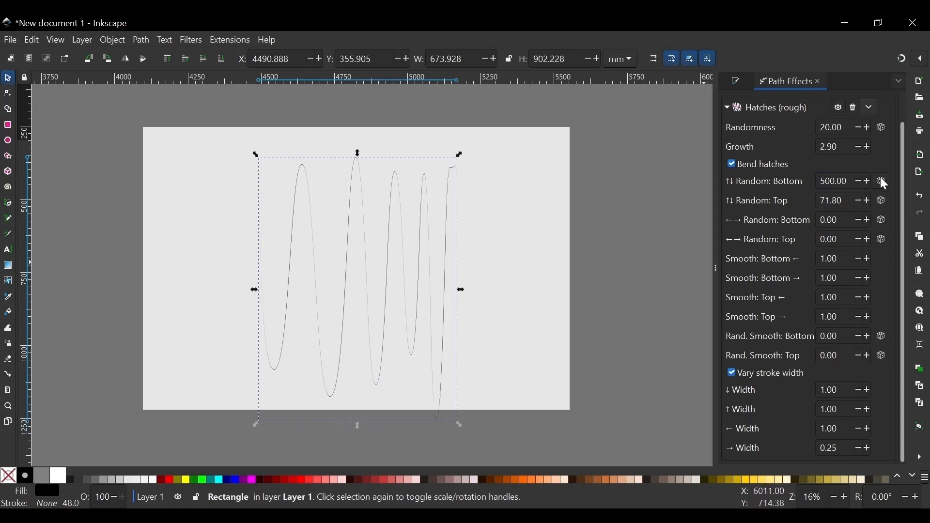
pyautogui.click(884, 182)
pyautogui.click(883, 182)
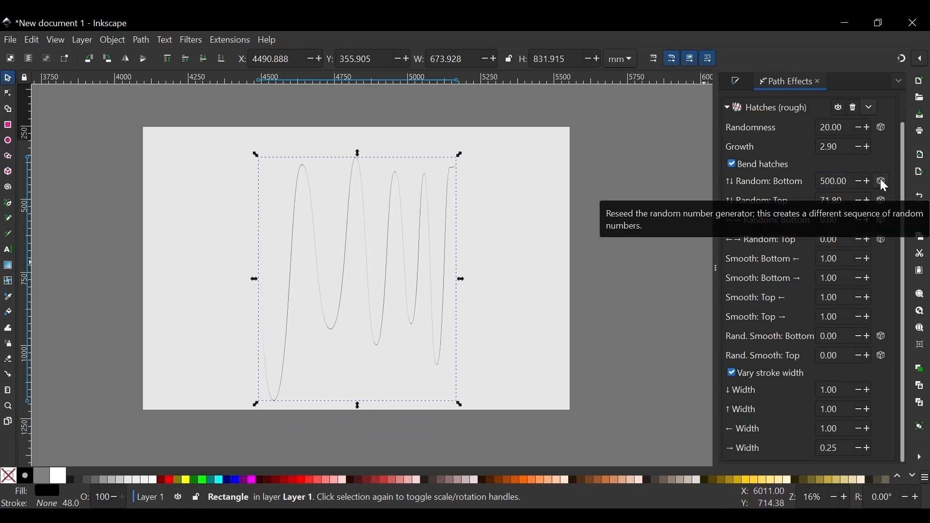
# Reseed the vertical Random: Bottom setting eight more times to produce further variations of the hatches.
pyautogui.click(882, 181)
pyautogui.click(882, 181)
pyautogui.click(882, 181)
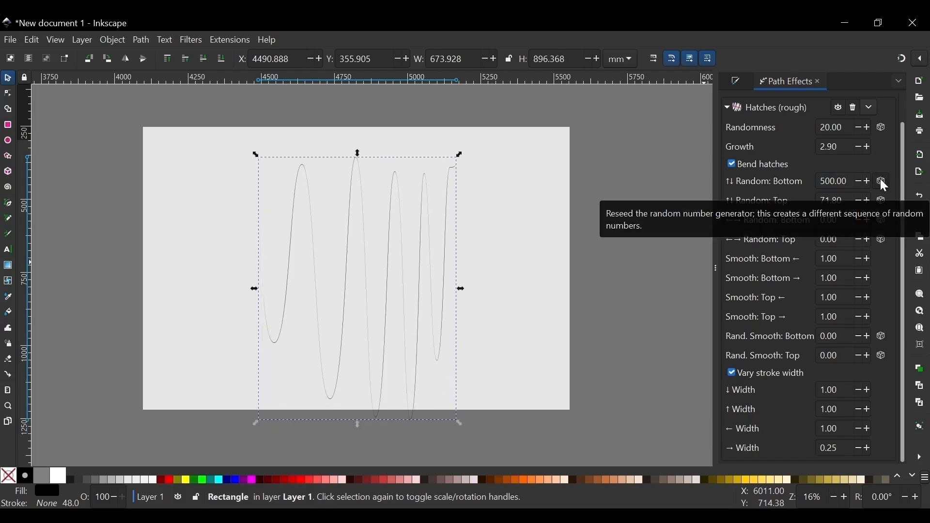
pyautogui.click(882, 181)
pyautogui.click(882, 181)
pyautogui.click(882, 181)
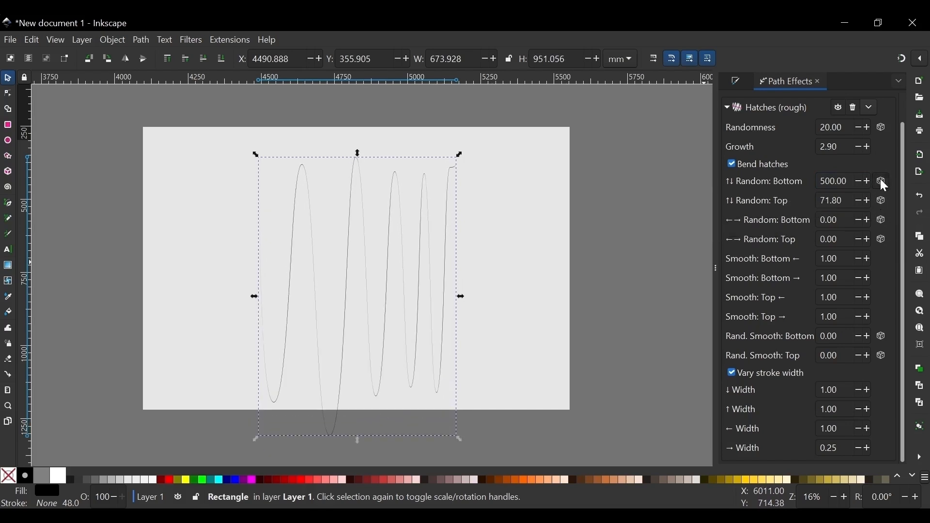
pyautogui.click(881, 180)
pyautogui.click(882, 180)
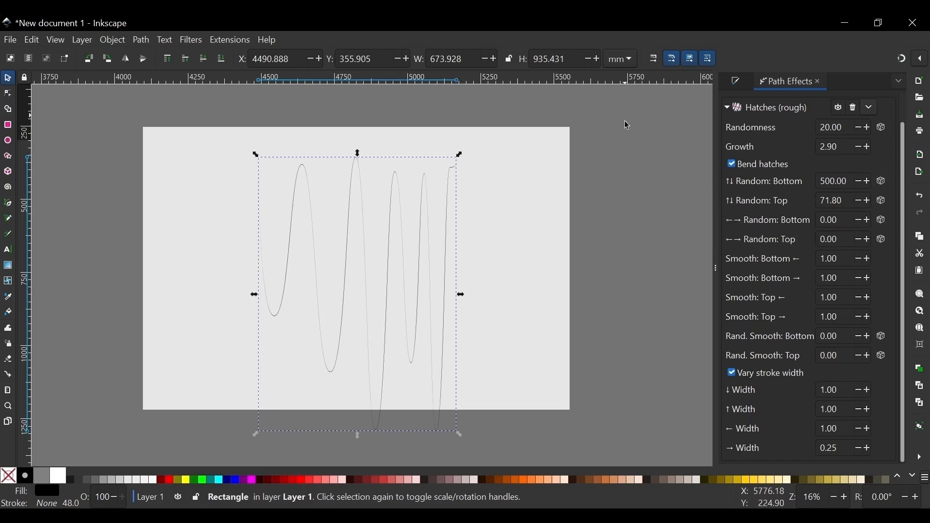
# Set the vertical Random: Top value of the hatches to 300 and reseed it four times.
pyautogui.doubleClick(833, 201)
pyautogui.tripleClick(833, 200)
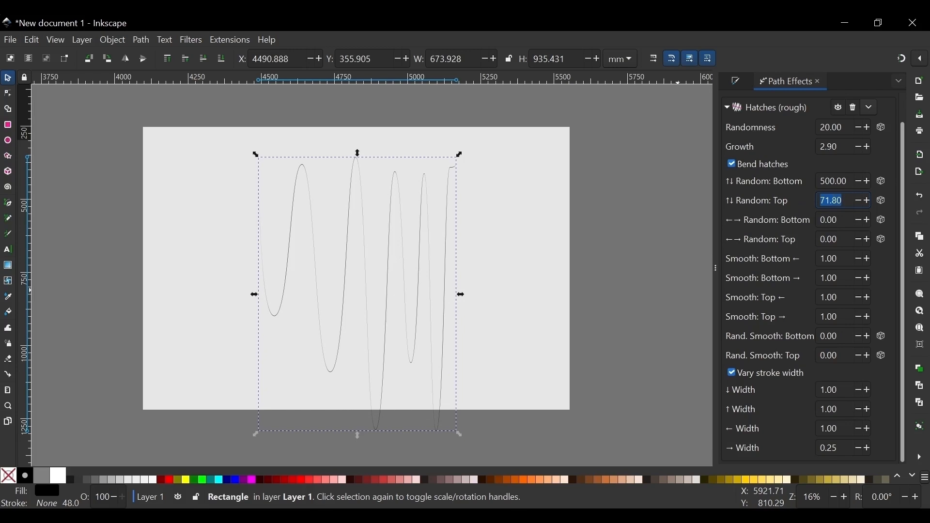
pyautogui.write('300')
pyautogui.press('Return')
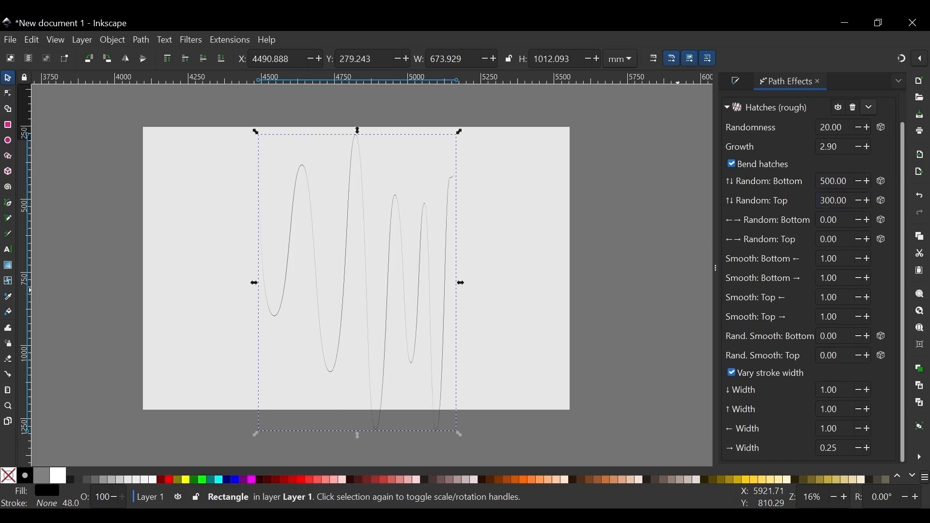
pyautogui.click(884, 201)
pyautogui.click(885, 200)
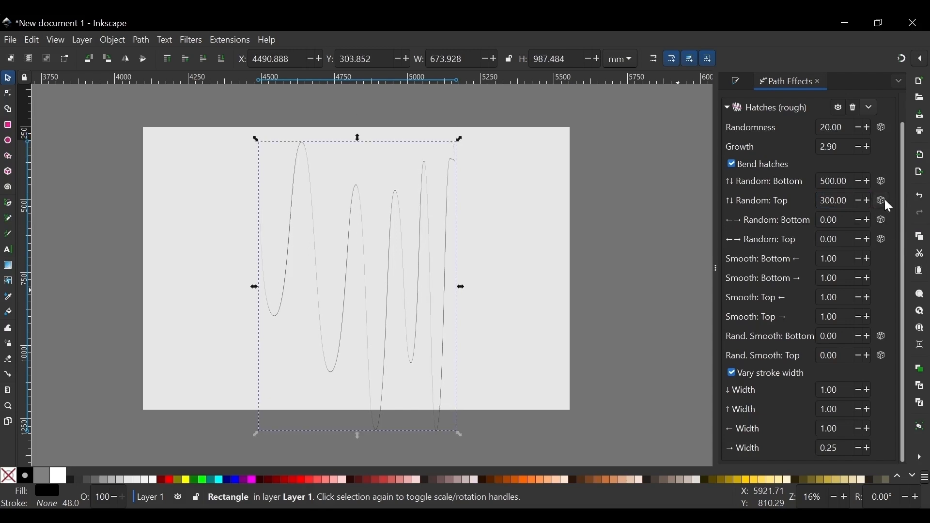
pyautogui.click(884, 200)
pyautogui.click(884, 200)
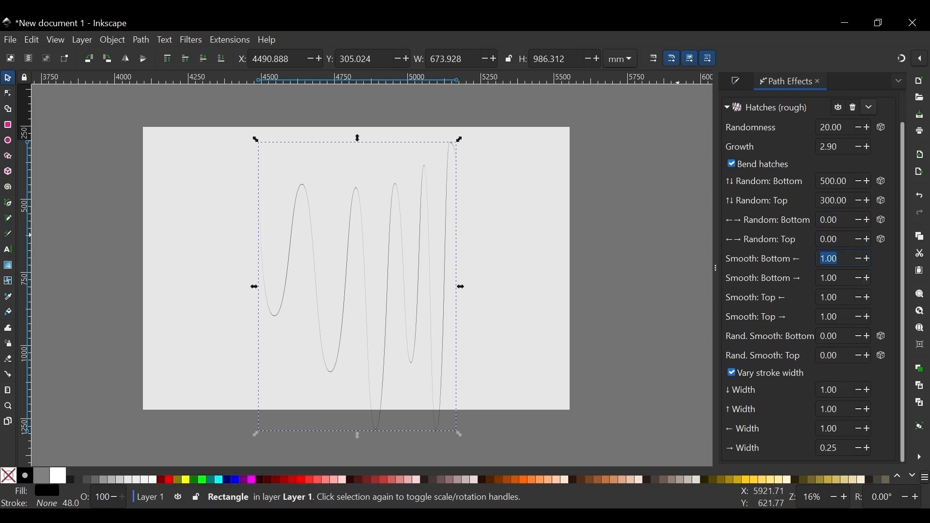
# Set both Smooth: Bottom values, ← and →, to 0 so the lower half-turns of the hatches become sharp.
pyautogui.write('0')
pyautogui.press('Return')
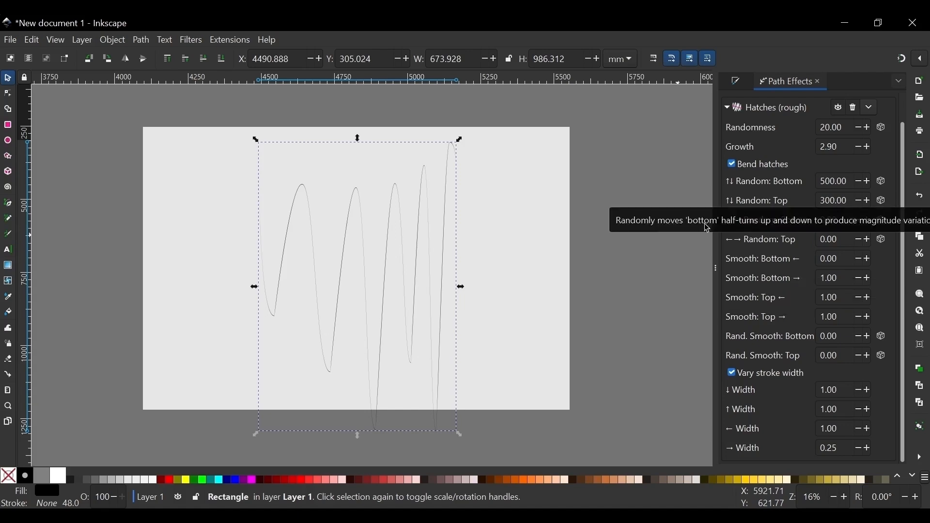
pyautogui.keyDown('ctrl'); pyautogui.scroll(2, 396, 431); pyautogui.keyUp('ctrl')
pyautogui.keyDown('ctrl'); pyautogui.scroll(2, 397, 430); pyautogui.keyUp('ctrl')
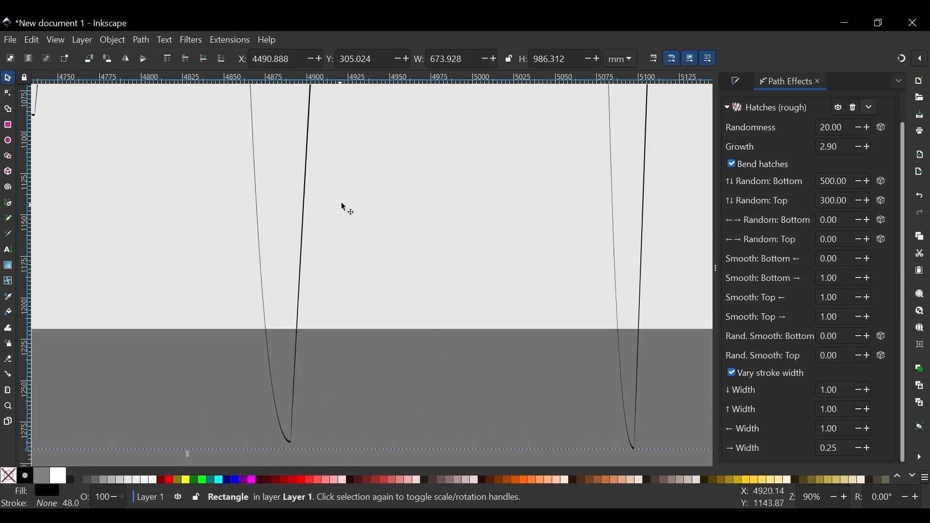
pyautogui.keyDown('ctrl'); pyautogui.scroll(1, 343, 205); pyautogui.keyUp('ctrl')
pyautogui.keyDown('ctrl'); pyautogui.scroll(2, 560, 363); pyautogui.keyUp('ctrl')
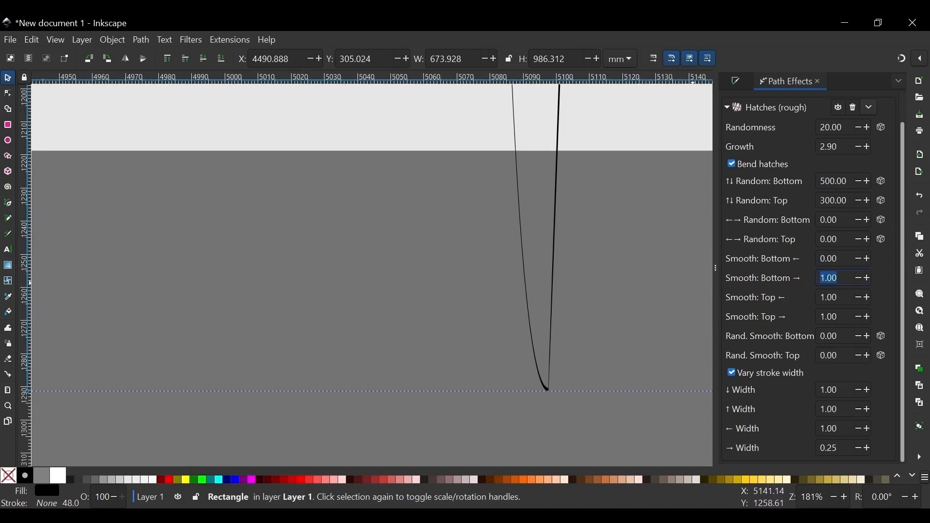
pyautogui.write('0')
pyautogui.press('Return')
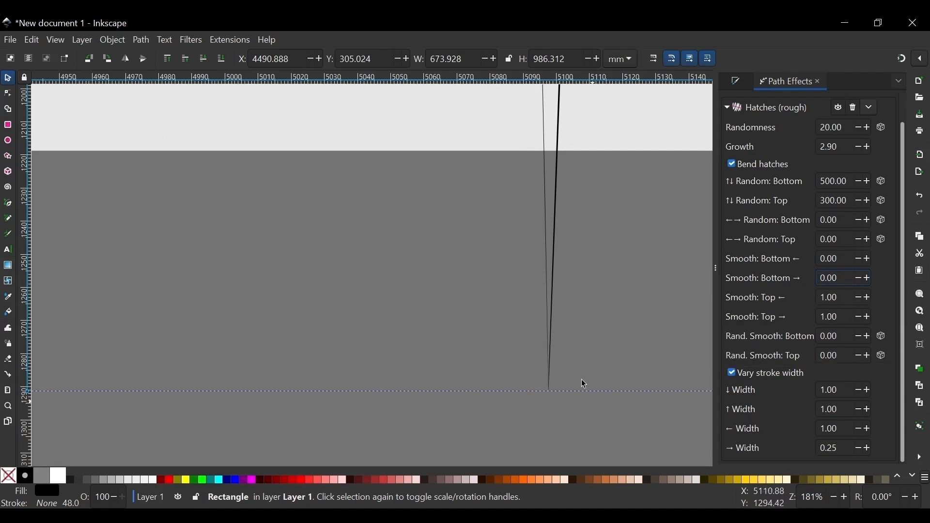
# Set both Smooth: Top values, ← and →, to 0 so the upper half-turns of the hatches become sharp.
pyautogui.keyDown('ctrl'); pyautogui.scroll(-3, 605, 311); pyautogui.keyUp('ctrl')
pyautogui.keyDown('ctrl'); pyautogui.scroll(-6, 348, 330); pyautogui.keyUp('ctrl')
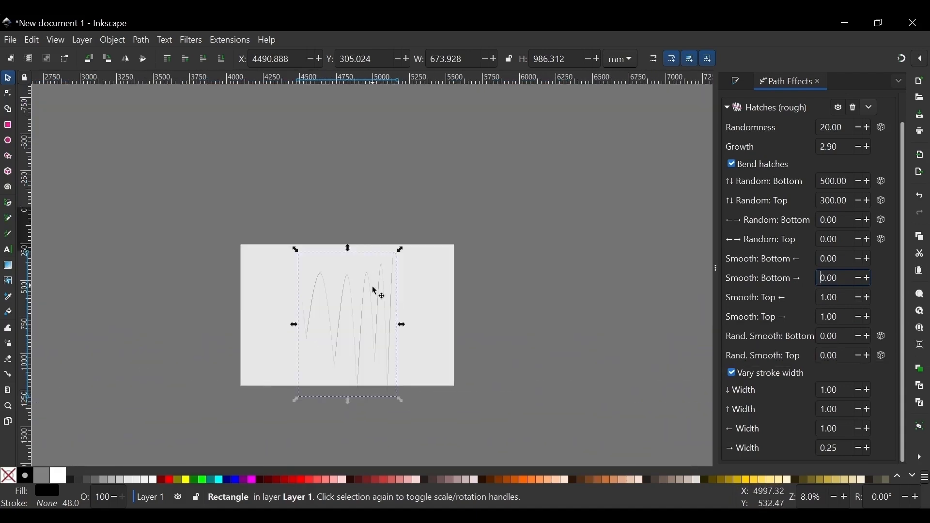
pyautogui.keyDown('ctrl'); pyautogui.scroll(8, 384, 272); pyautogui.keyUp('ctrl')
pyautogui.keyDown('ctrl'); pyautogui.scroll(-2, 433, 148); pyautogui.keyUp('ctrl')
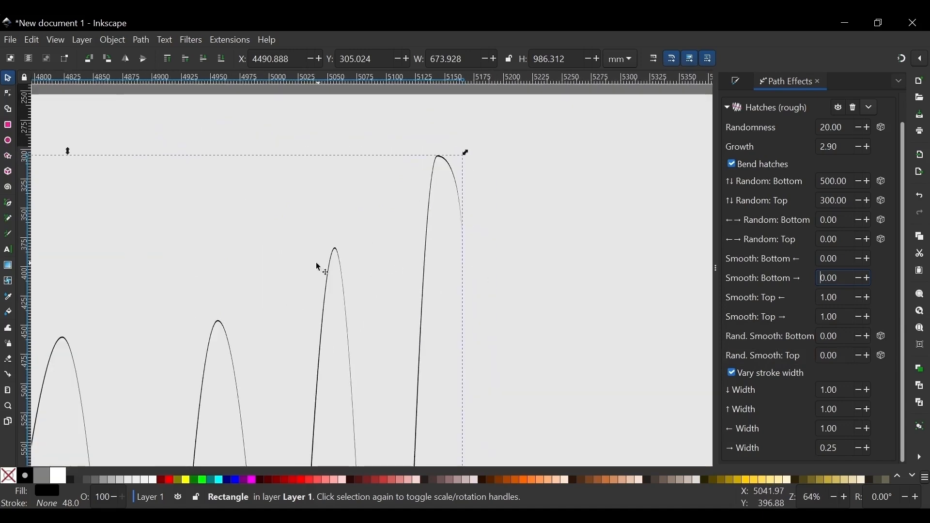
pyautogui.keyDown('ctrl'); pyautogui.scroll(3, 317, 269); pyautogui.keyUp('ctrl')
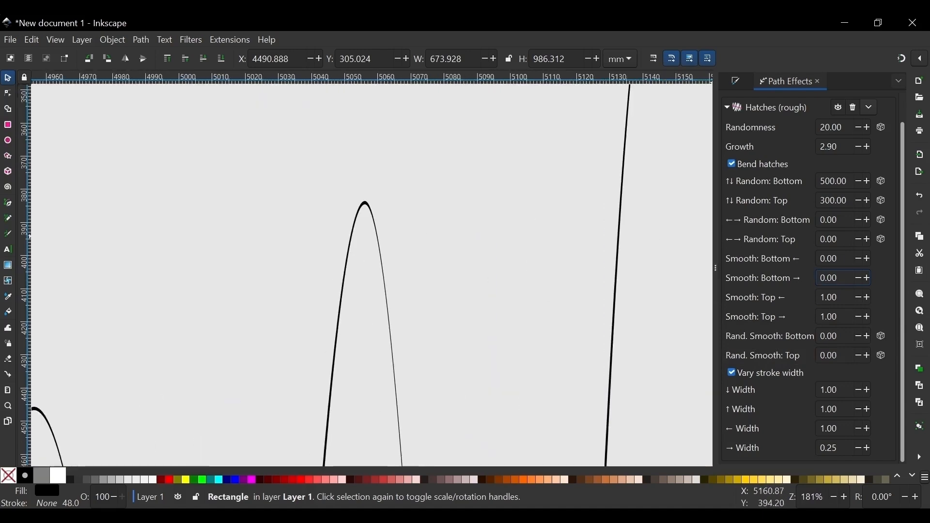
pyautogui.write('0')
pyautogui.press('Return')
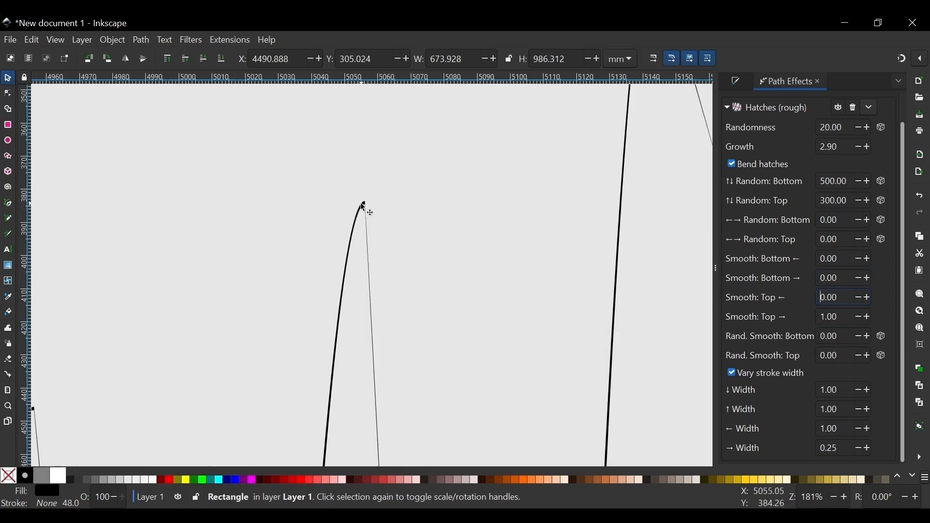
pyautogui.doubleClick(824, 318)
pyautogui.write('0')
pyautogui.press('Return')
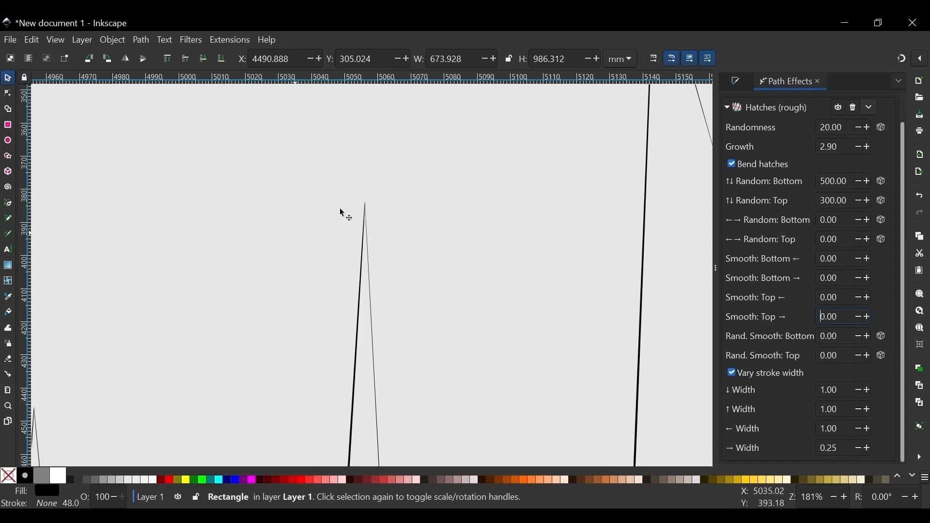
# Turn the varying stroke width off and back on to compare the hatch lines.
pyautogui.scroll(-5, 367, 205)
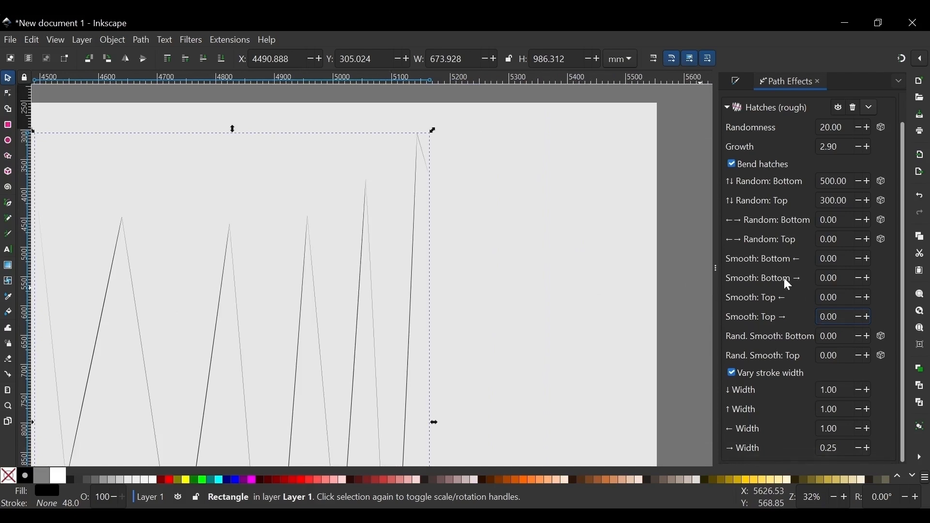
pyautogui.click(769, 372)
pyautogui.click(768, 372)
pyautogui.scroll(-2, 405, 218)
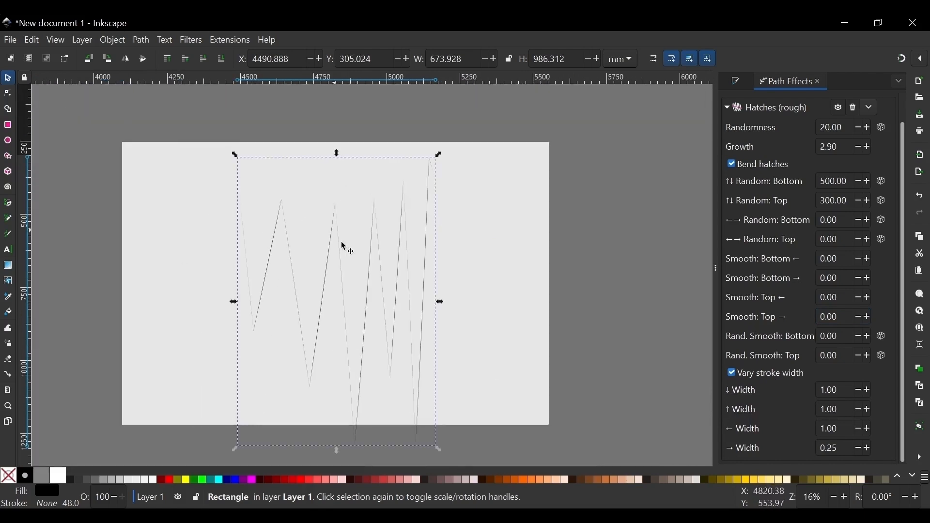
# Raise the ↓ Width of the hatches to 3.70 and on to 50, and set the ↑ Width to 30.
pyautogui.scroll(1, 345, 248)
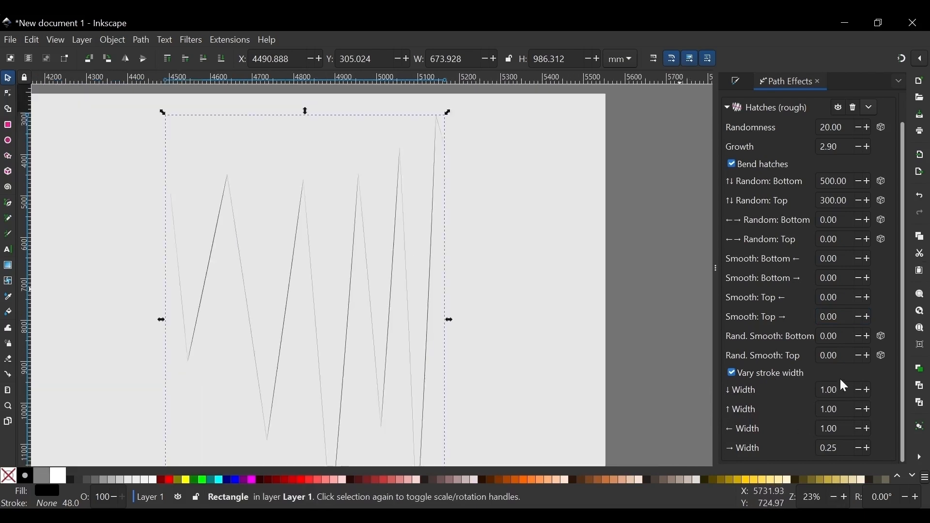
pyautogui.click(866, 390)
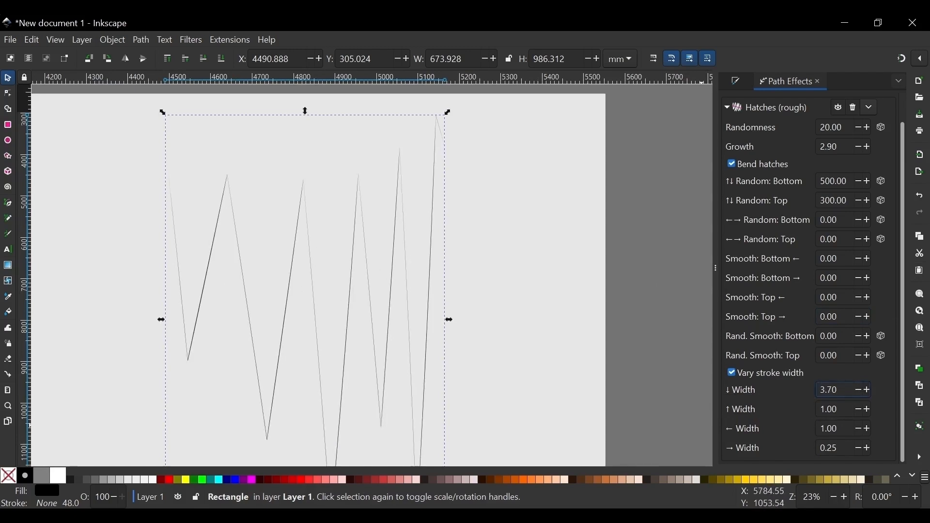
pyautogui.write('50')
pyautogui.press('Return')
pyautogui.scroll(-2, 220, 369)
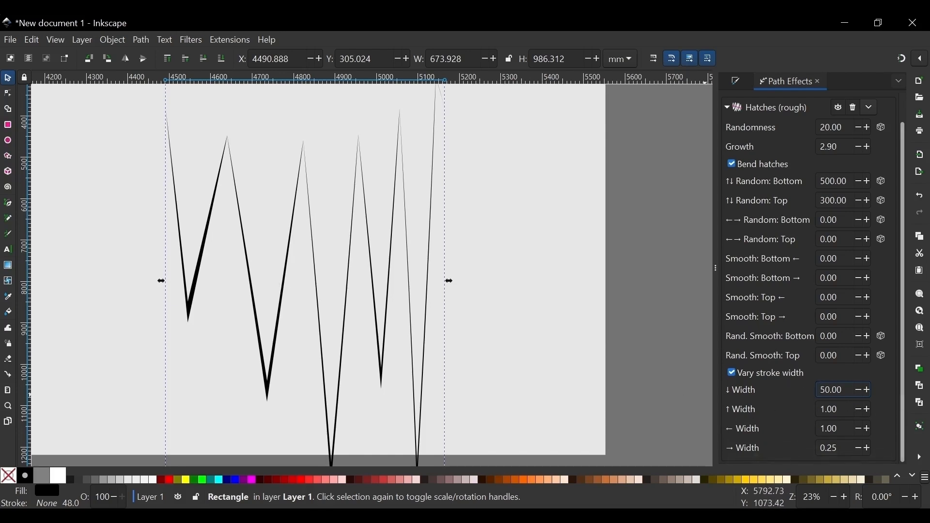
pyautogui.doubleClick(832, 410)
pyautogui.press('Return')
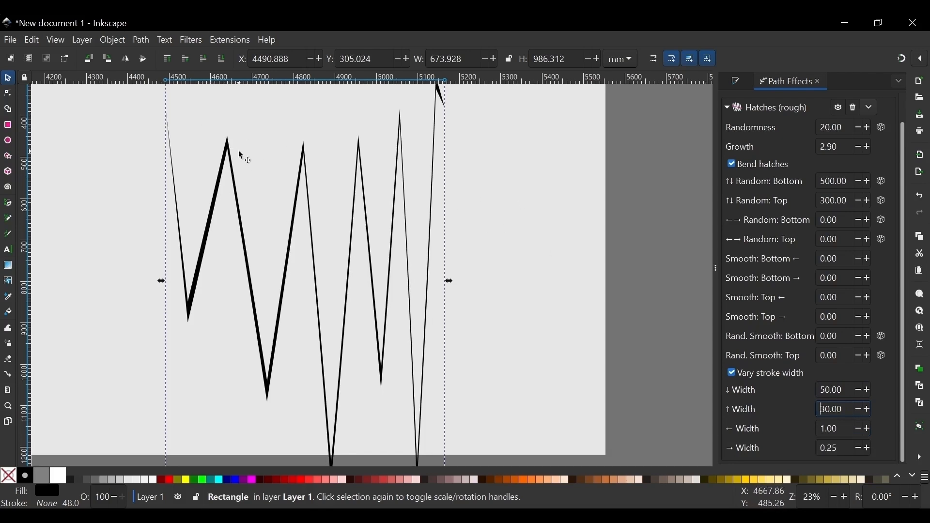
# Try a ← Width of 80 for the hatches, and reduce it to 20.
pyautogui.scroll(-2, 637, 292)
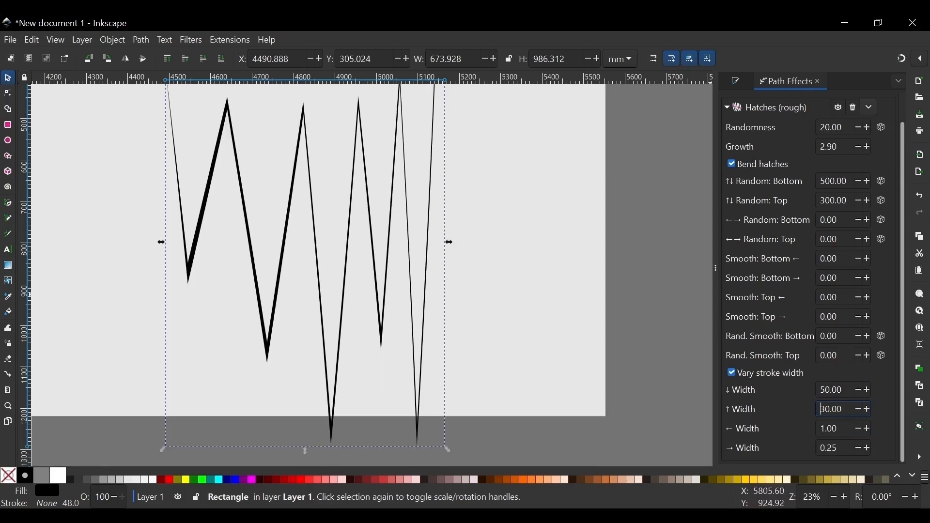
pyautogui.press('Tab')
pyautogui.write('80')
pyautogui.press('Return')
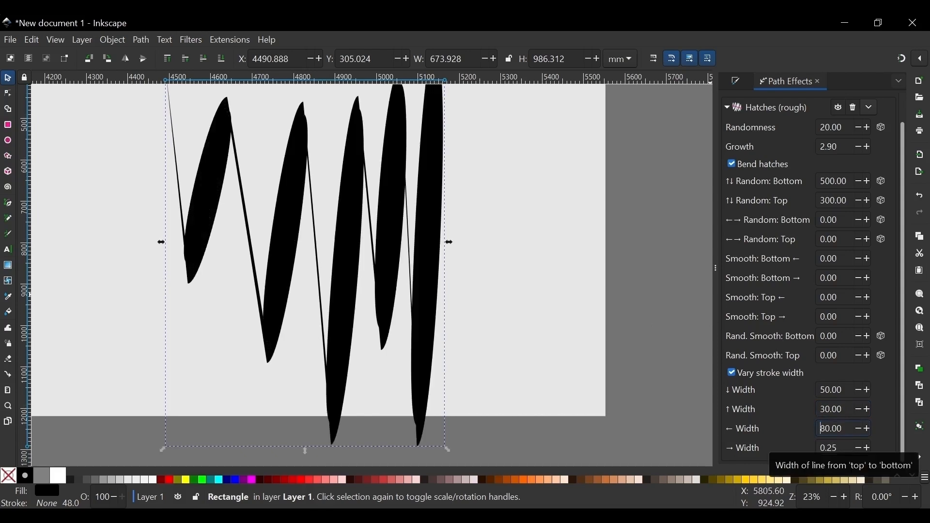
pyautogui.doubleClick(831, 429)
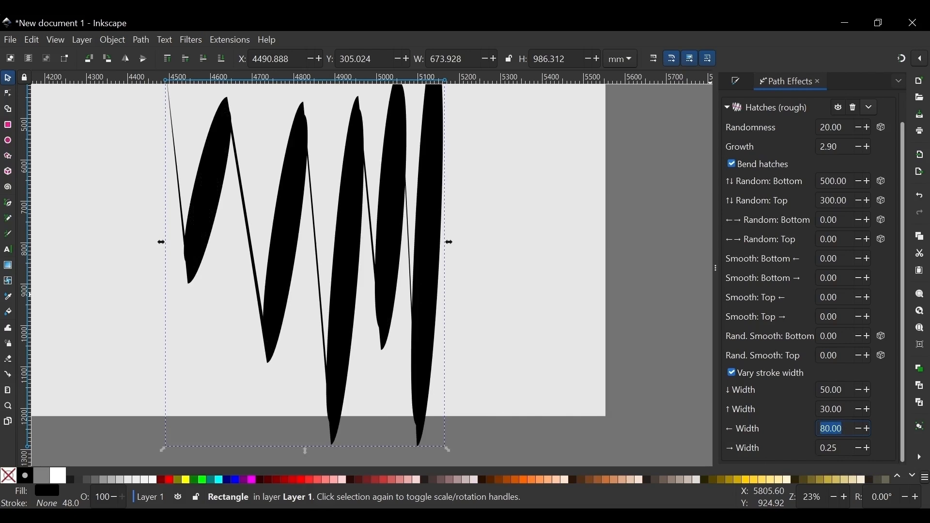
pyautogui.write('20')
pyautogui.press('Return')
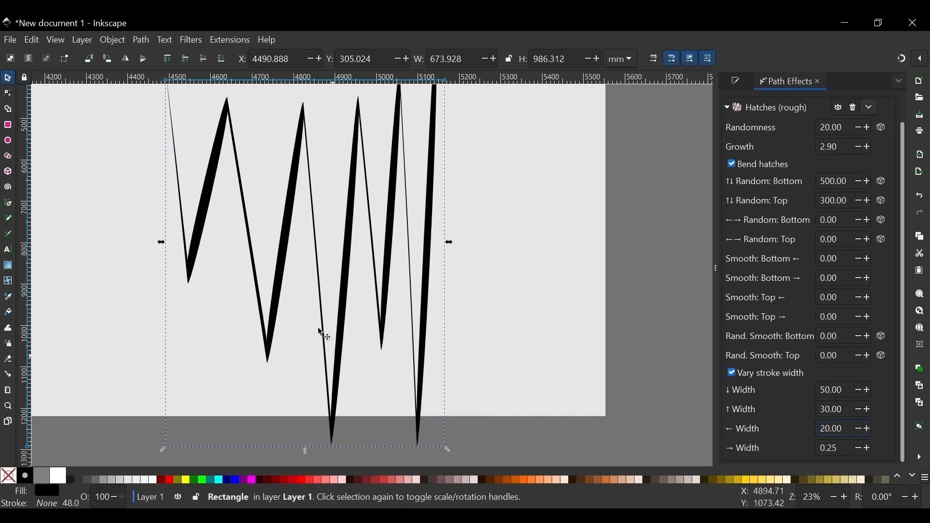
pyautogui.keyDown('ctrl'); pyautogui.scroll(-2, 324, 334); pyautogui.keyUp('ctrl')
pyautogui.keyDown('ctrl'); pyautogui.scroll(1, 324, 268); pyautogui.keyUp('ctrl')
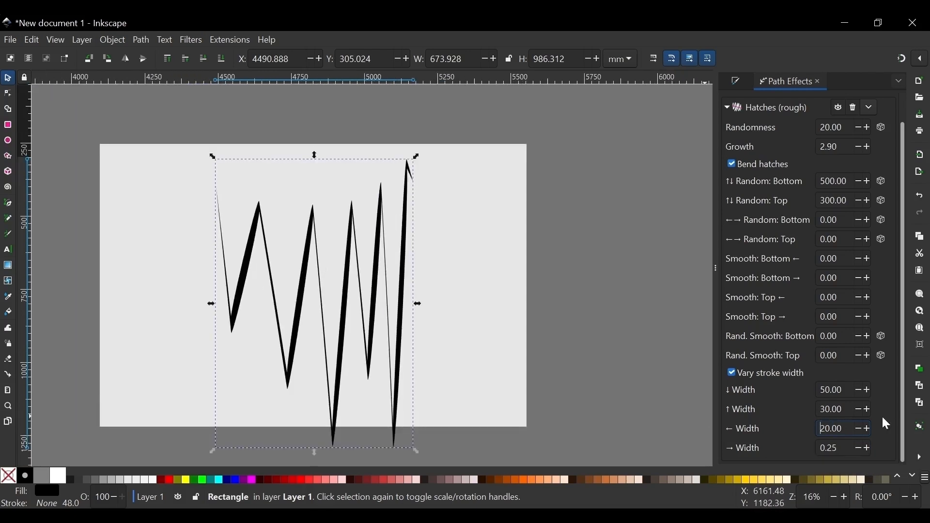
pyautogui.scroll(-3, 378, 279)
pyautogui.scroll(5, 373, 252)
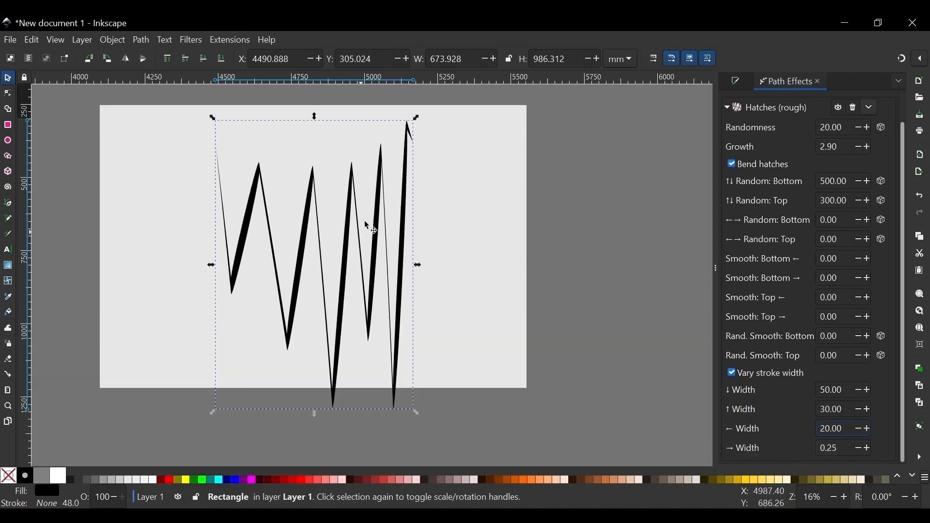
pyautogui.scroll(2, 800, 315)
pyautogui.scroll(-1, 861, 290)
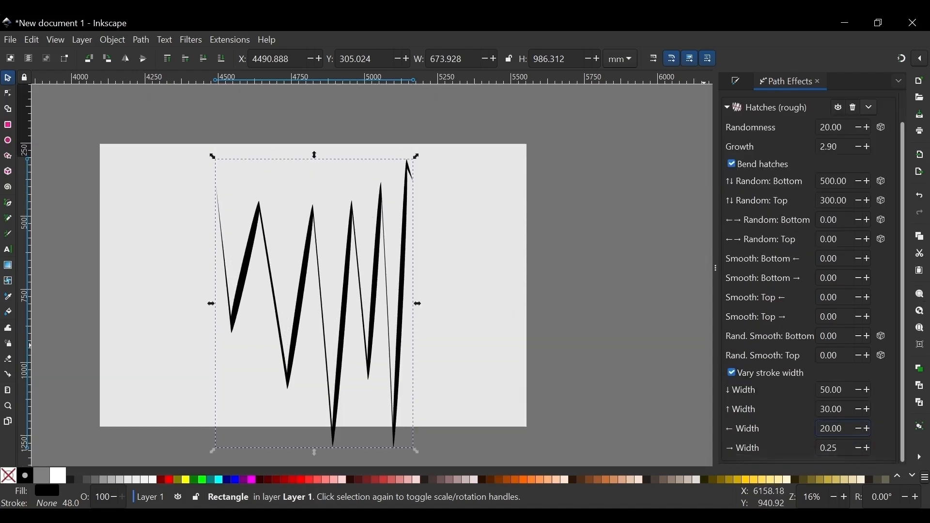
pyautogui.scroll(1, 821, 306)
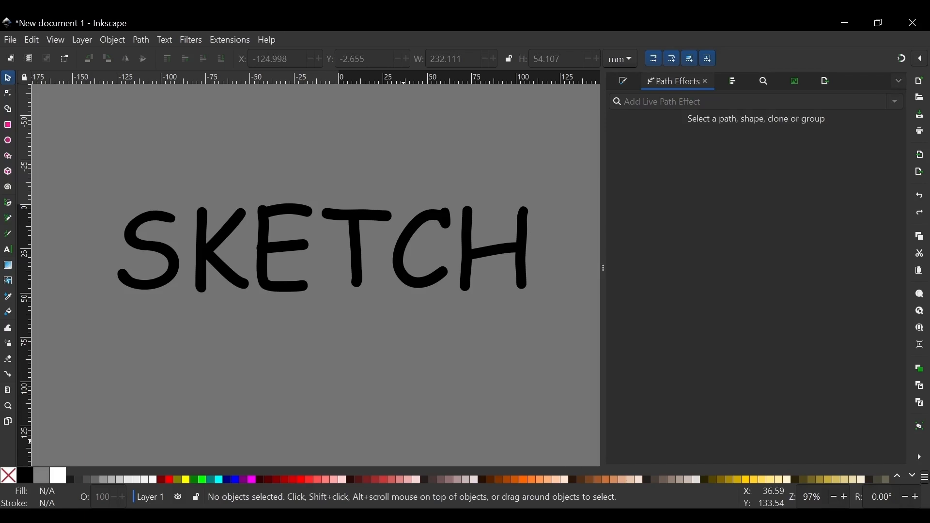
# Move the SKETCH lettering slightly and apply the Hatches (rough) path effect to it.
pyautogui.moveTo(339, 239)
pyautogui.mouseDown()
pyautogui.moveTo(353, 224)
pyautogui.moveTo(417, 211)
pyautogui.mouseUp()
pyautogui.moveTo(360, 222)
pyautogui.mouseDown()
pyautogui.moveTo(372, 231)
pyautogui.moveTo(361, 233)
pyautogui.mouseUp()
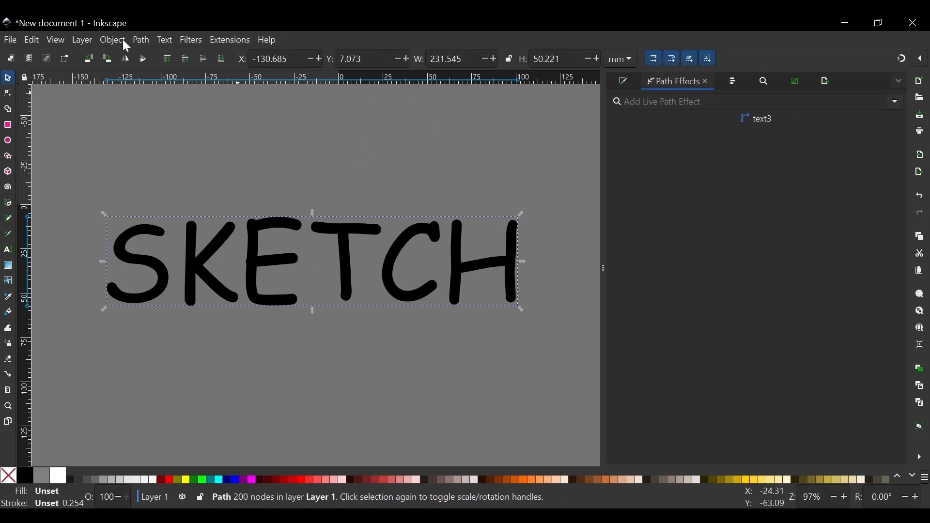
pyautogui.click(896, 102)
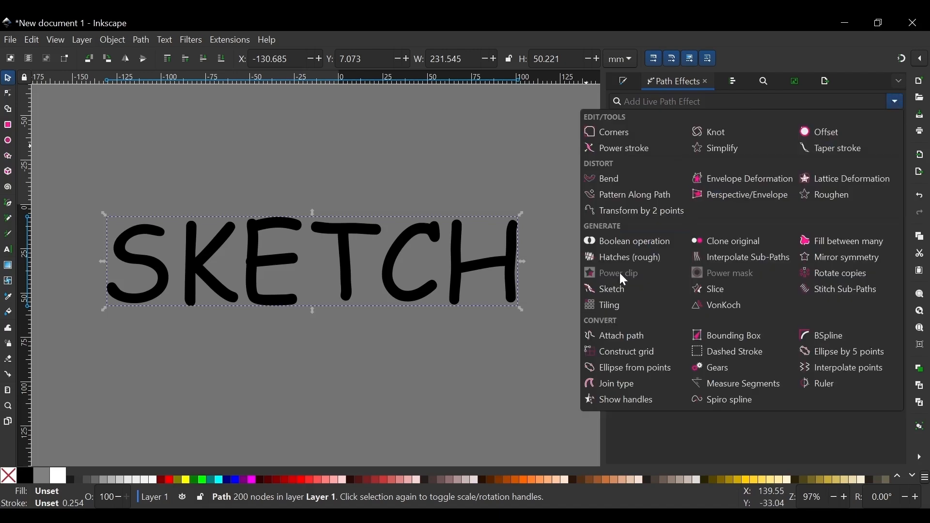
pyautogui.click(648, 257)
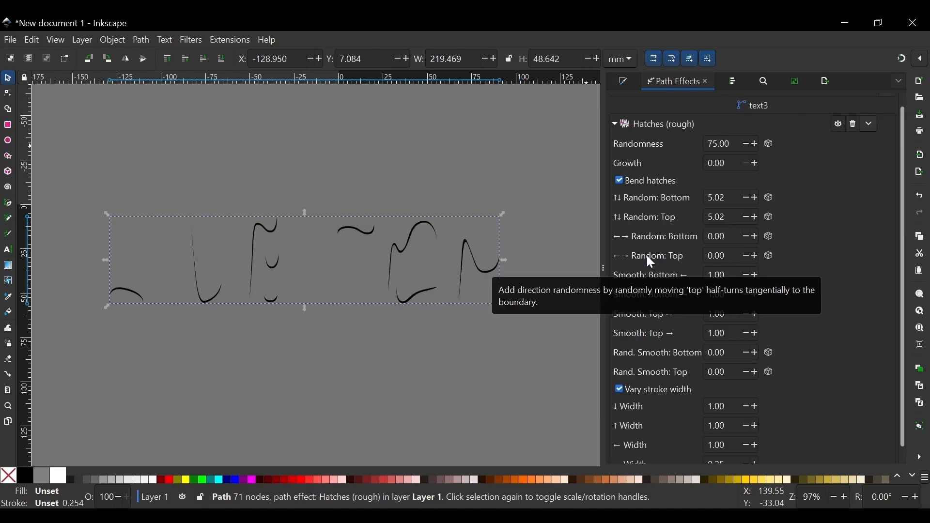
# Edit the lettering's on-canvas hatch frequency and direction handle, moving it close to its origin to fill SKETCH with dense slanted hatches, and deselect the lettering.
pyautogui.press('n')
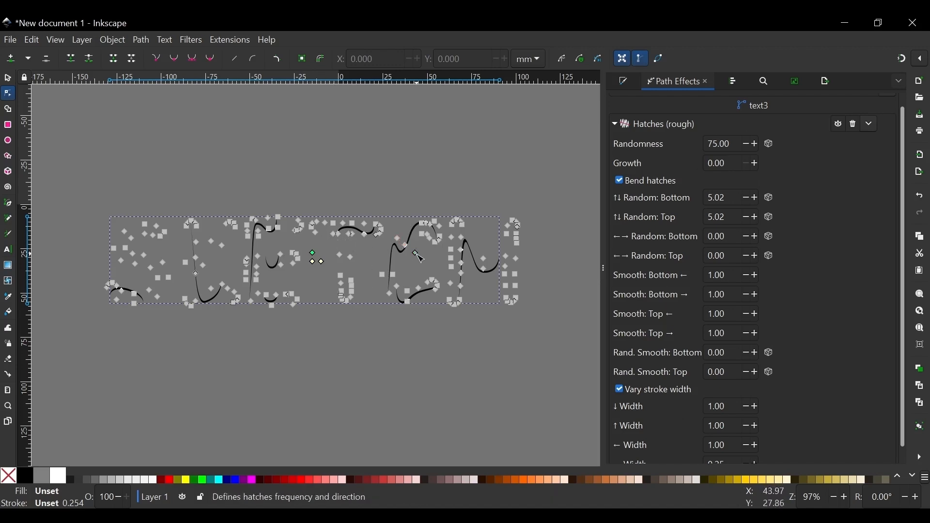
pyautogui.scroll(2, 321, 264)
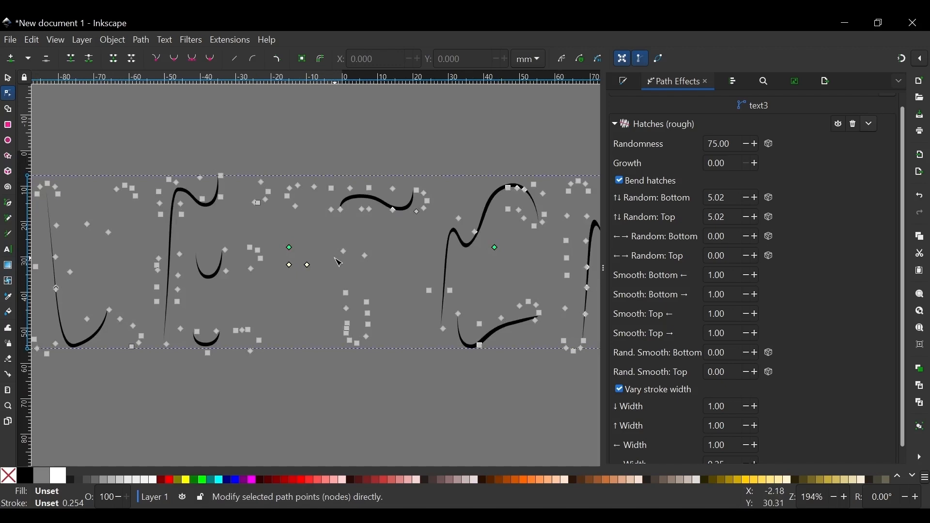
pyautogui.hscroll(1, 335, 258)
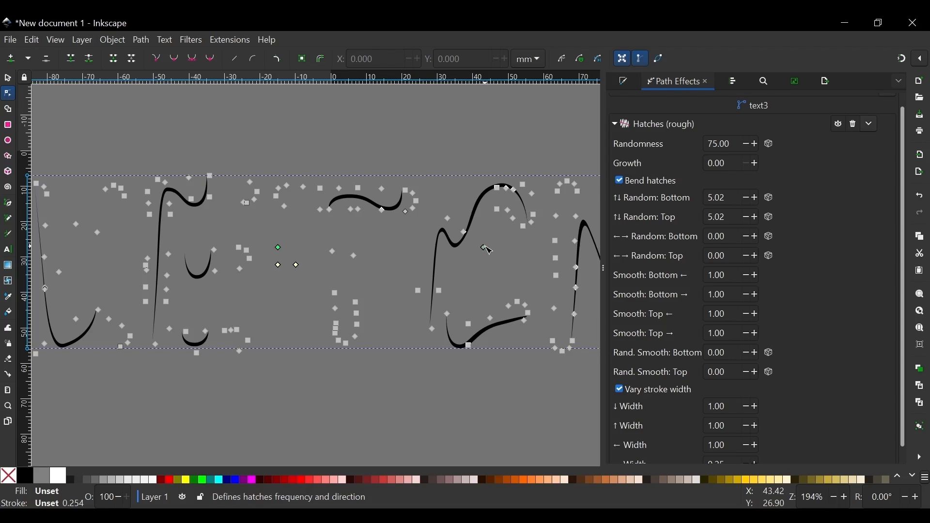
pyautogui.moveTo(487, 250)
pyautogui.mouseDown()
pyautogui.moveTo(353, 241)
pyautogui.moveTo(290, 248)
pyautogui.moveTo(311, 230)
pyautogui.moveTo(286, 206)
pyautogui.mouseUp()
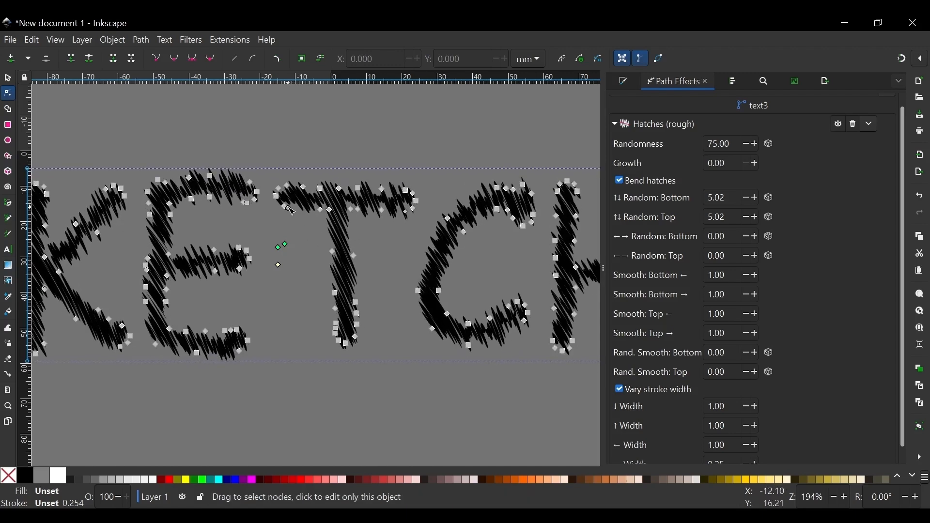
pyautogui.scroll(-2, 375, 249)
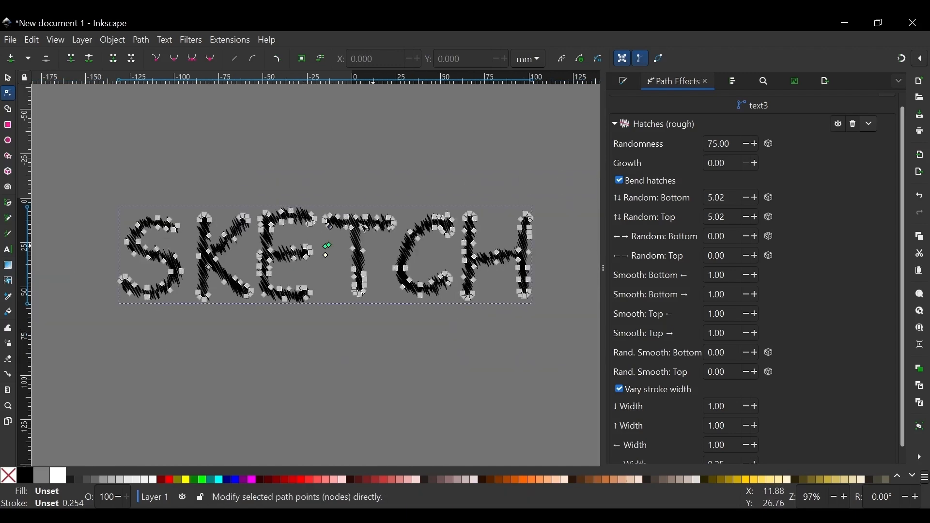
pyautogui.press('s')
pyautogui.click(347, 94)
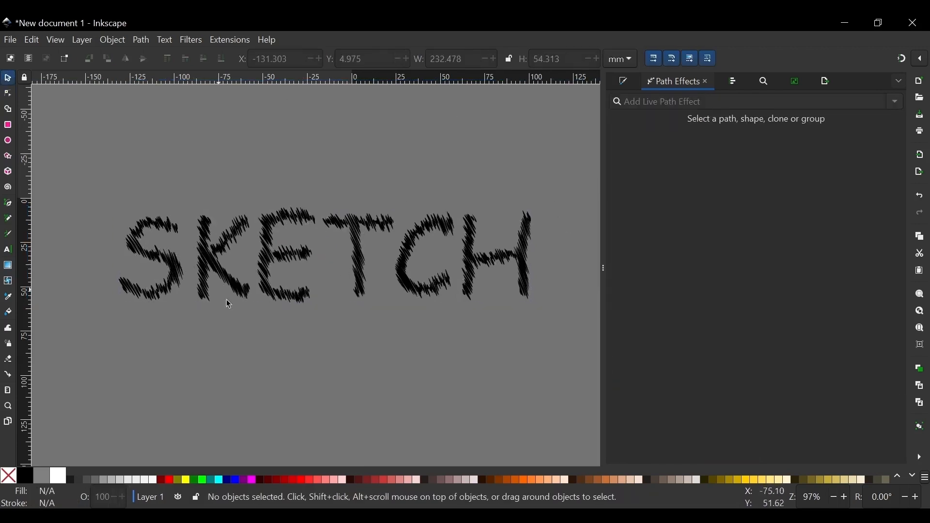
pyautogui.click(287, 217)
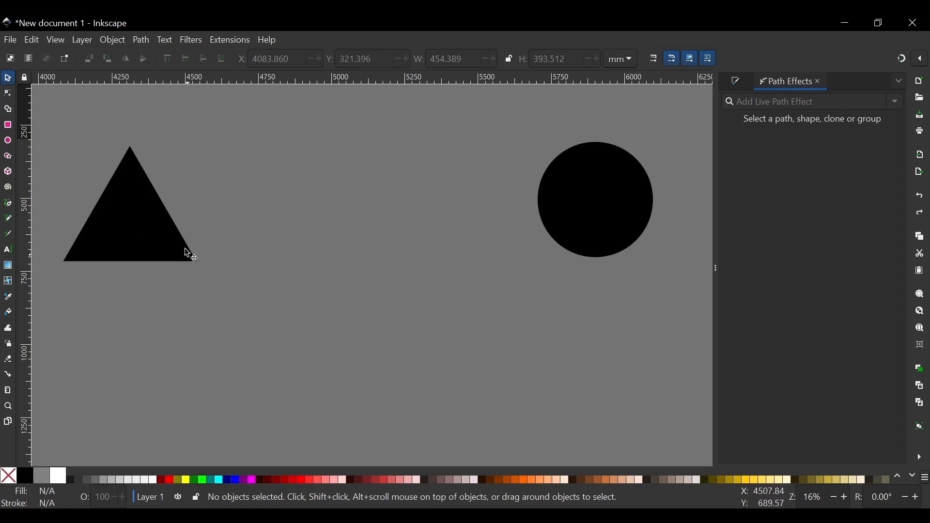
# Convert the triangle and the circle to paths and combine them into a single path.
pyautogui.click(139, 216)
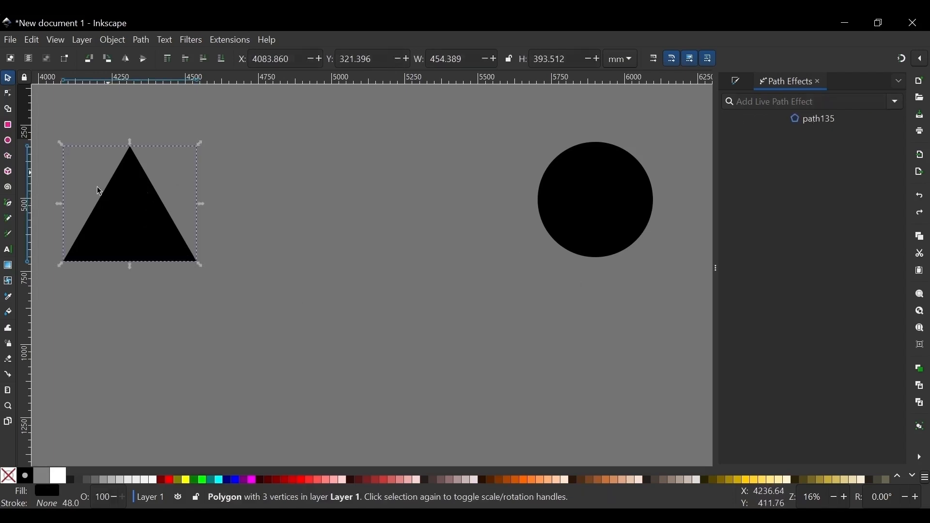
pyautogui.keyDown('shift'); pyautogui.click(580, 189); pyautogui.keyUp('shift')
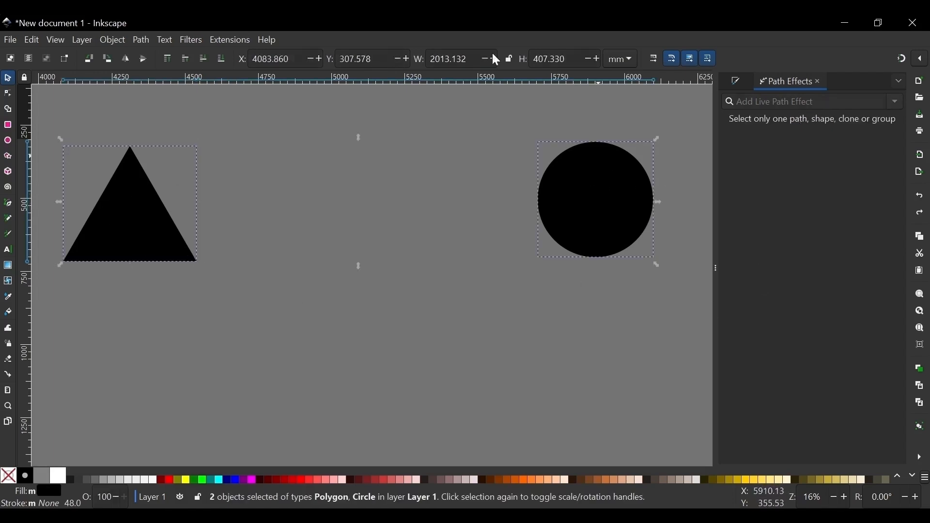
pyautogui.click(144, 42)
pyautogui.click(175, 71)
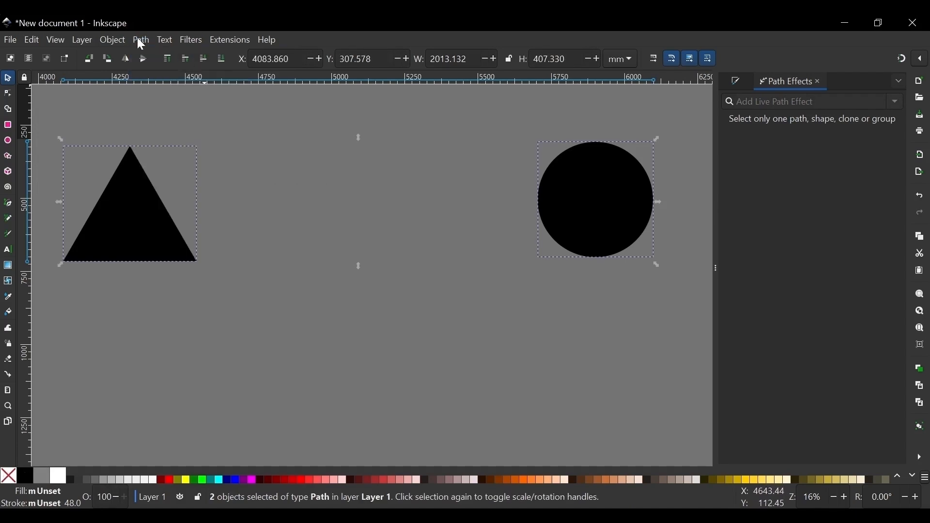
pyautogui.click(141, 40)
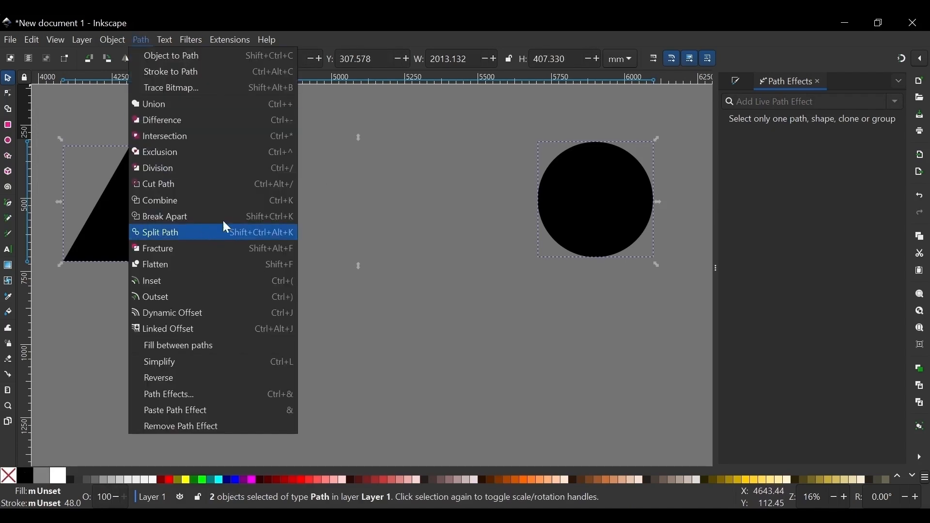
pyautogui.click(164, 184)
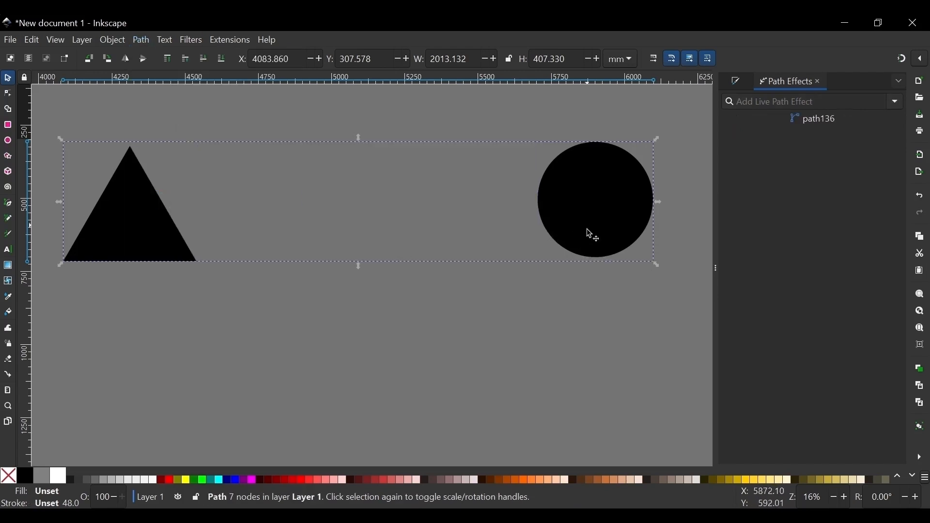
# Move the combined triangle-and-circle path slightly down and apply Interpolate Sub-Paths to it with 4 steps.
pyautogui.moveTo(592, 235); pyautogui.dragTo(606, 270)
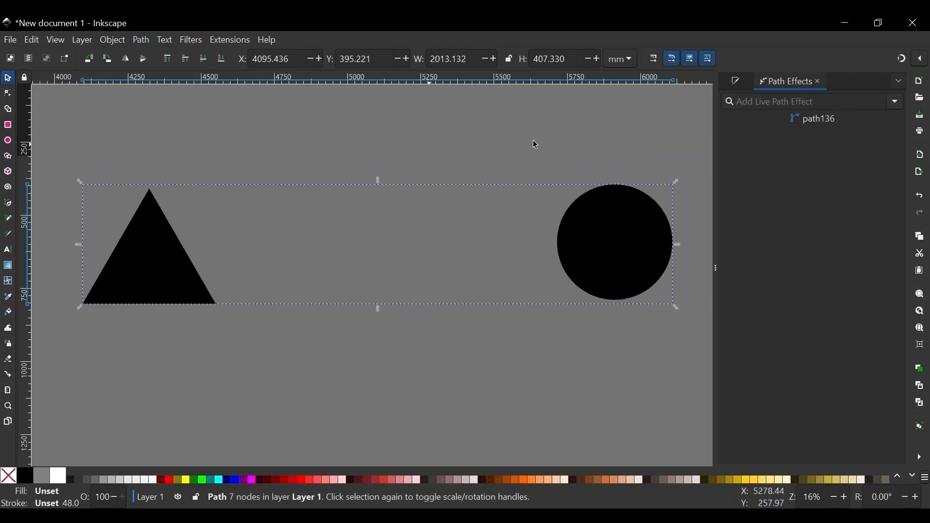
pyautogui.click(895, 101)
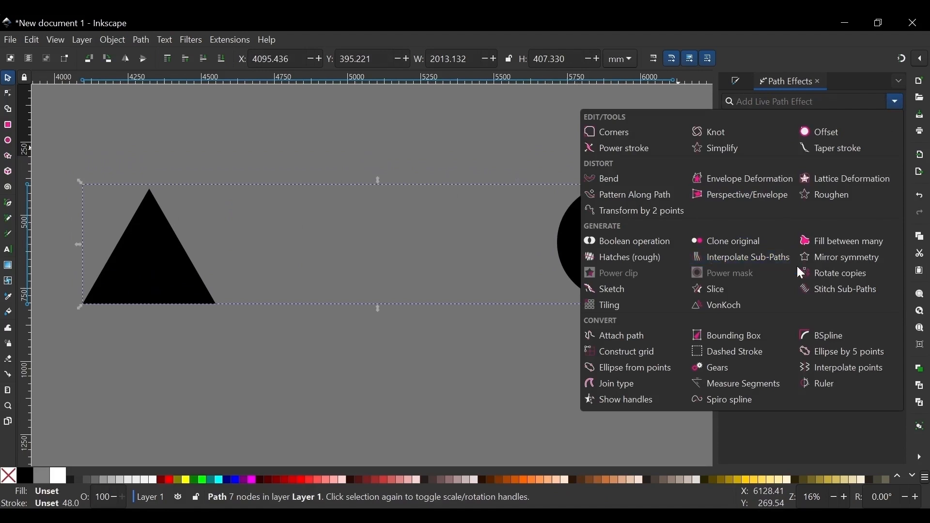
pyautogui.click(741, 258)
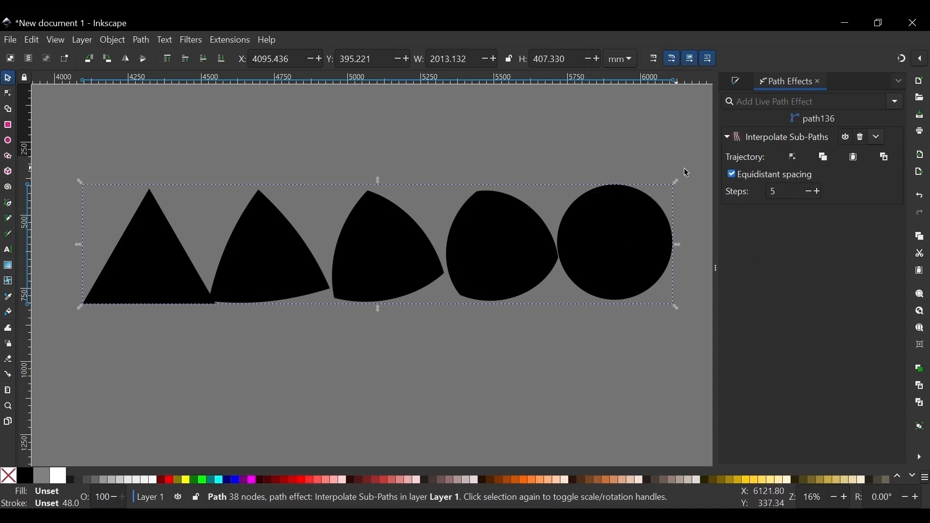
pyautogui.click(809, 192)
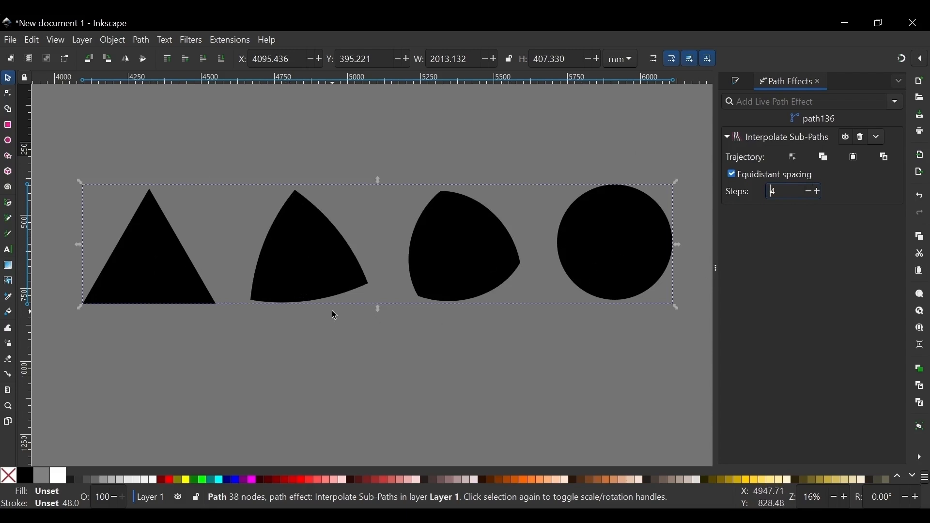
pyautogui.scroll(2, 333, 314)
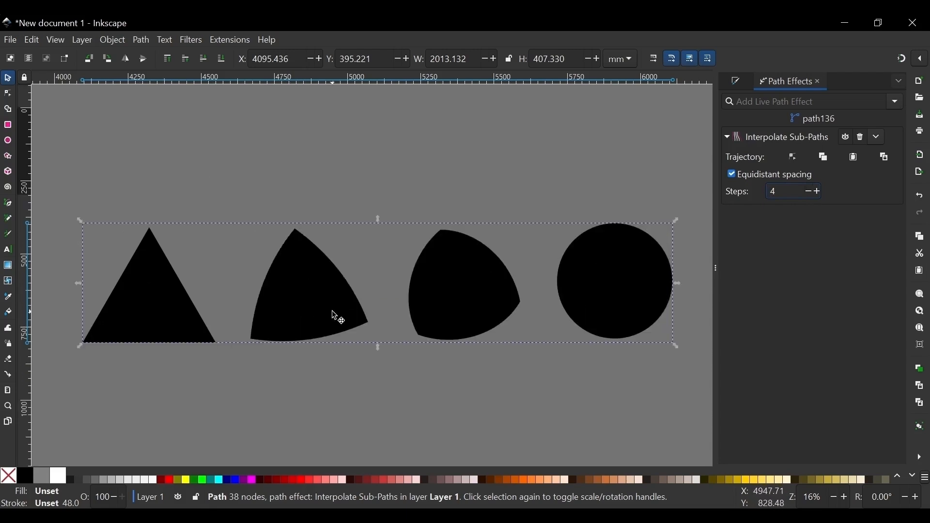
# Edit the interpolation trajectory on the canvas, bending its part near the triangle upward and its part near the circle downward.
pyautogui.click(795, 158)
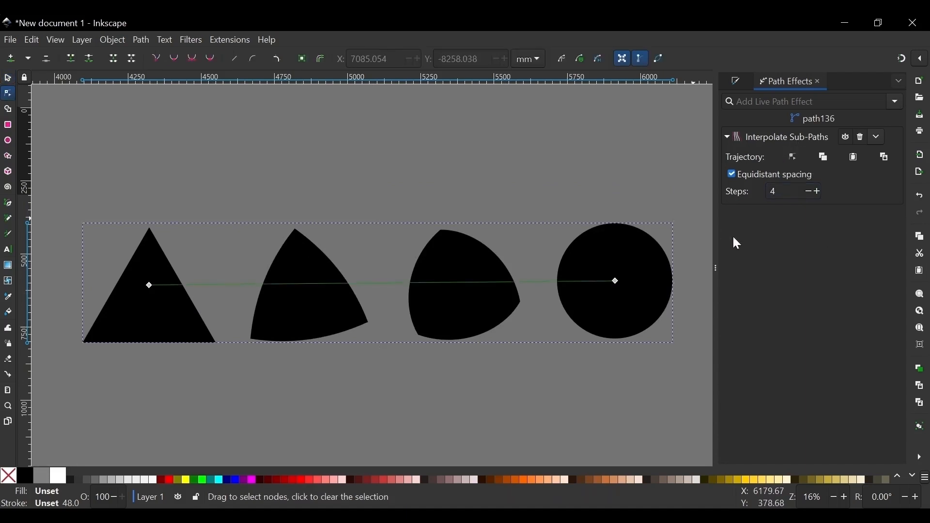
pyautogui.moveTo(270, 291); pyautogui.dragTo(295, 221)
pyautogui.moveTo(532, 277); pyautogui.dragTo(537, 383)
pyautogui.moveTo(208, 252); pyautogui.dragTo(223, 232)
# Draw a square about 80 mm wide in an empty canvas area and convert it to a path.
pyautogui.scroll(-4, 338, 190)
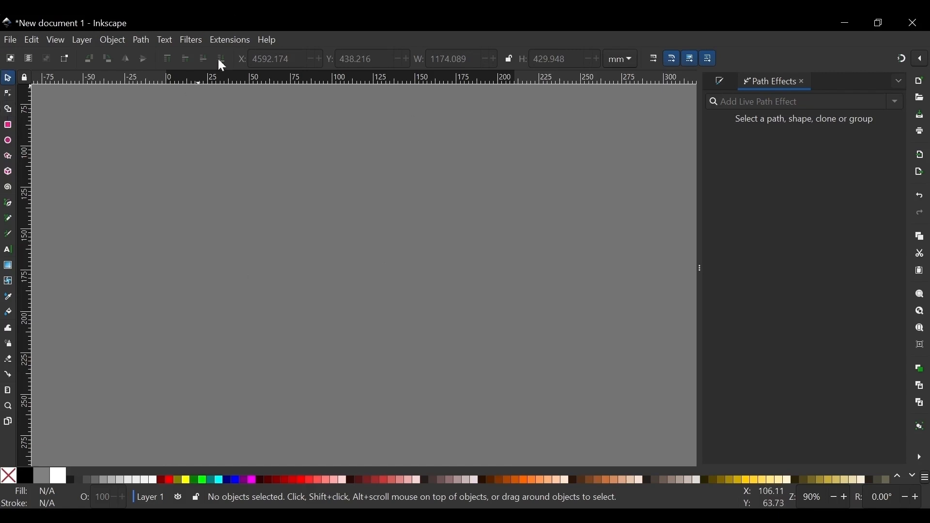
pyautogui.click(10, 129)
pyautogui.moveTo(272, 209); pyautogui.dragTo(340, 275)
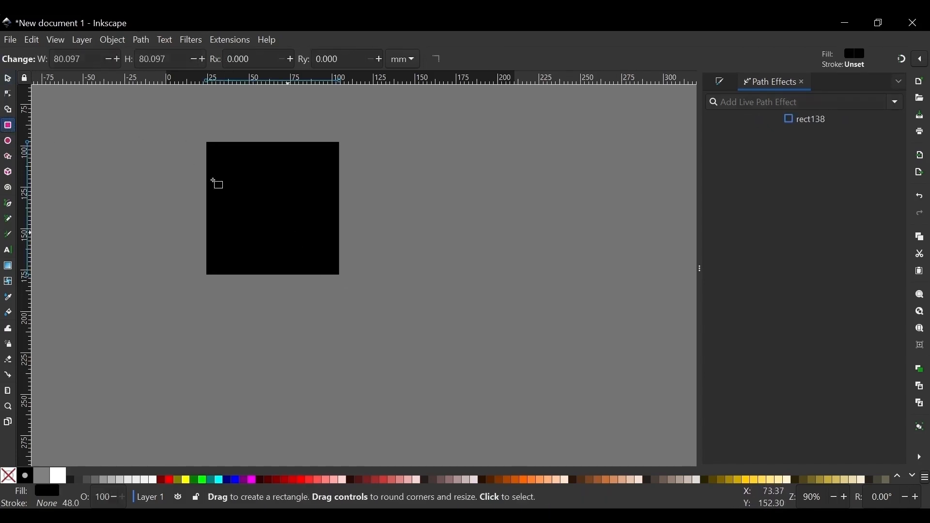
pyautogui.click(8, 80)
pyautogui.click(141, 39)
pyautogui.click(292, 54)
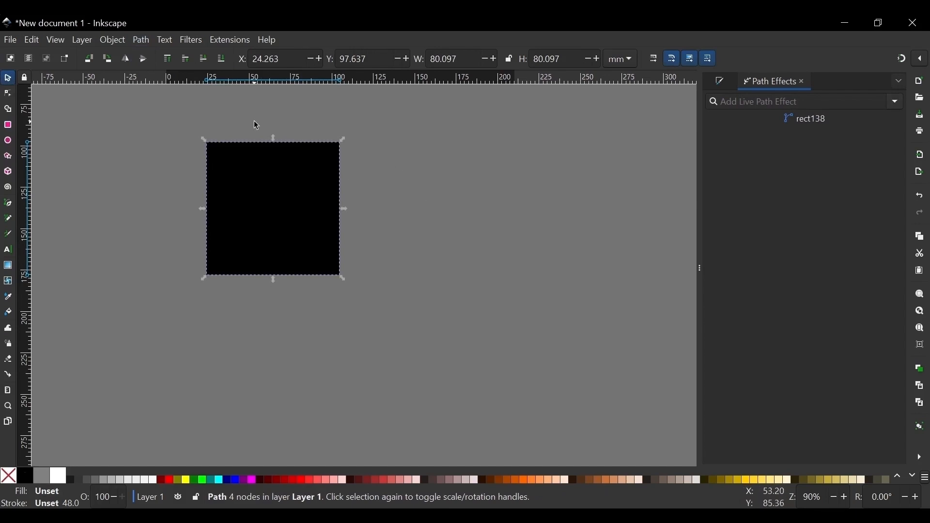
# Move the square to about X 2.6 mm, Y 124.5 mm and apply the Mirror symmetry path effect.
pyautogui.moveTo(293, 196); pyautogui.dragTo(254, 243)
pyautogui.moveTo(242, 274); pyautogui.dragTo(247, 264)
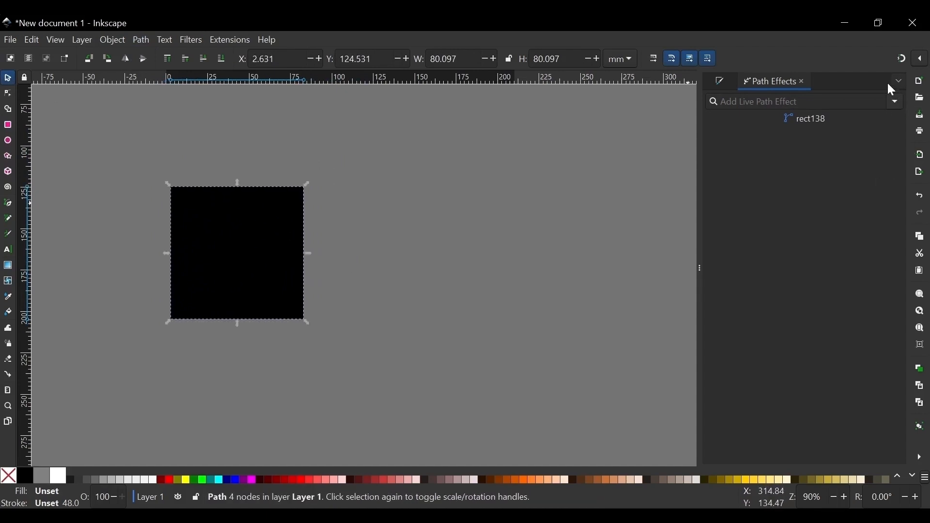
pyautogui.click(897, 102)
pyautogui.click(873, 265)
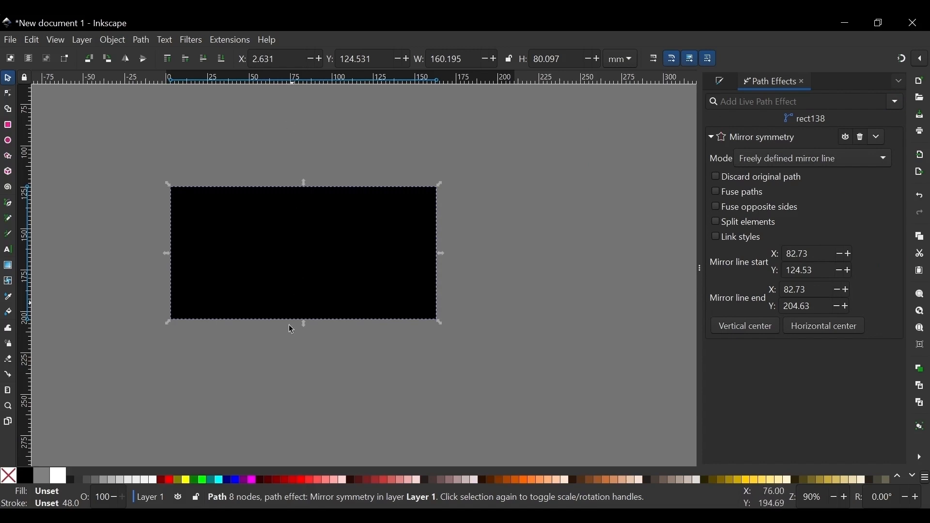
# Edit the mirror line with the Node tool, moving its midpoint away from the square to leave a gap between both copies.
pyautogui.press('n')
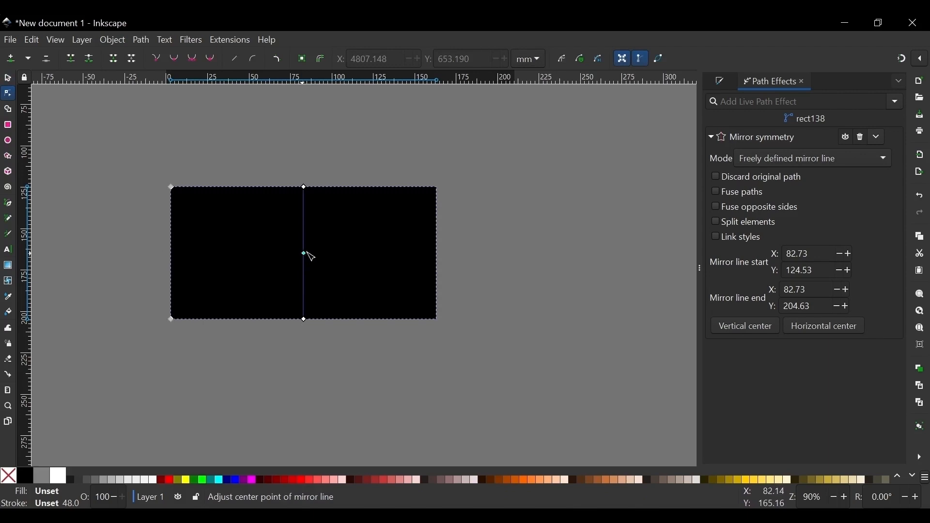
pyautogui.moveTo(310, 256)
pyautogui.mouseDown()
pyautogui.moveTo(378, 251)
pyautogui.moveTo(318, 252)
pyautogui.moveTo(353, 259)
pyautogui.moveTo(320, 261)
pyautogui.moveTo(310, 252)
pyautogui.mouseUp()
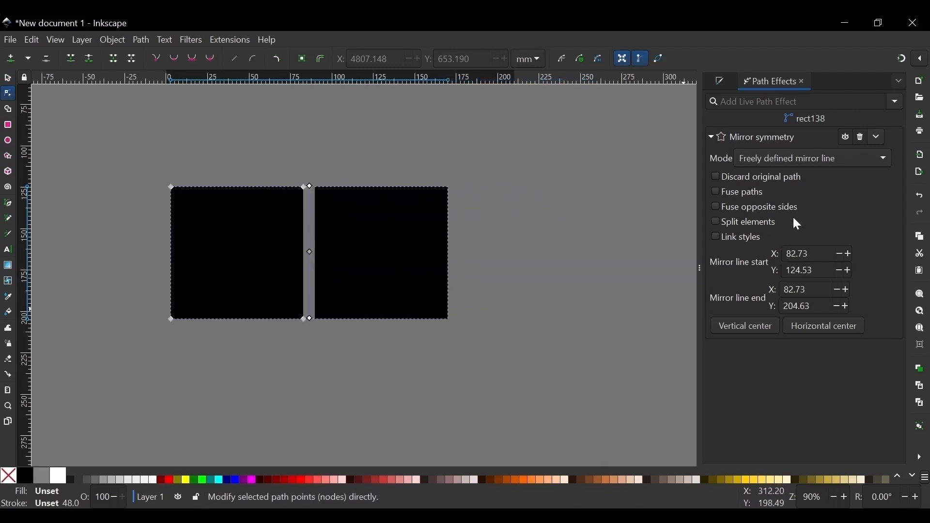
pyautogui.click(819, 164)
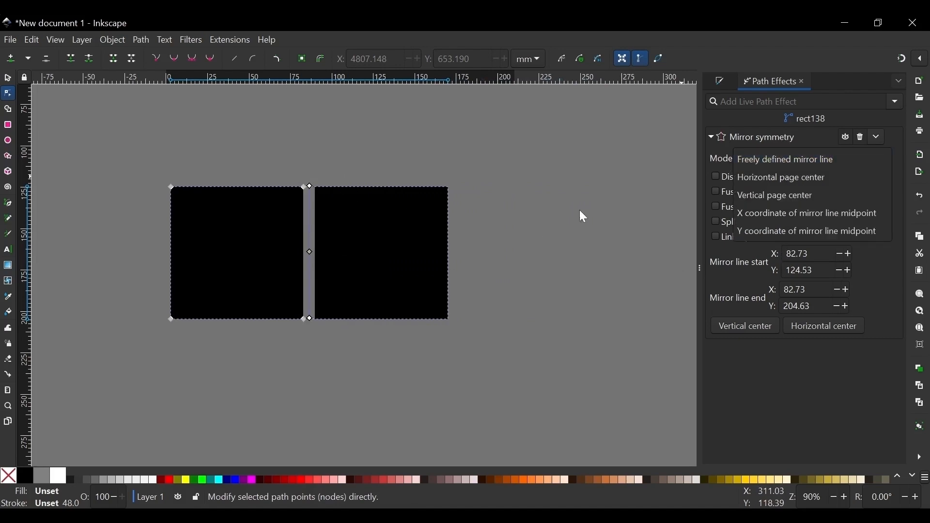
pyautogui.click(791, 164)
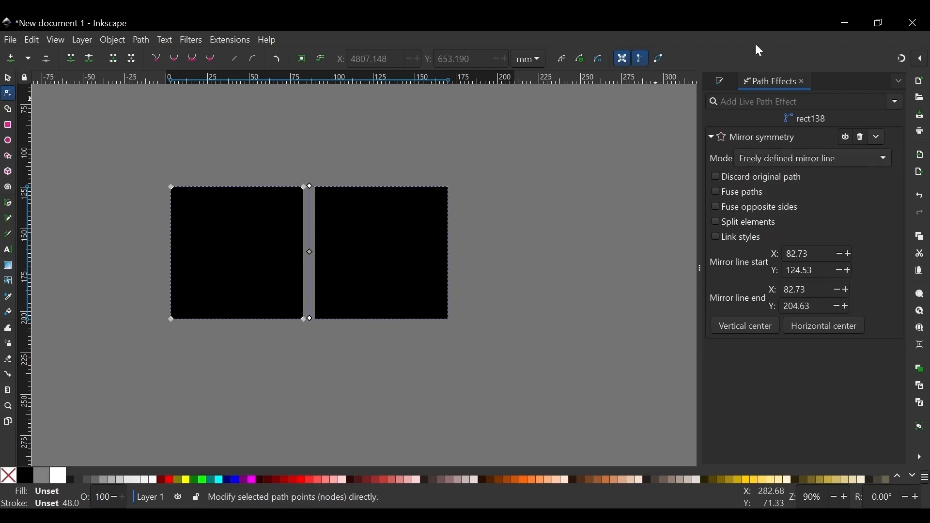
pyautogui.moveTo(310, 252); pyautogui.dragTo(373, 254)
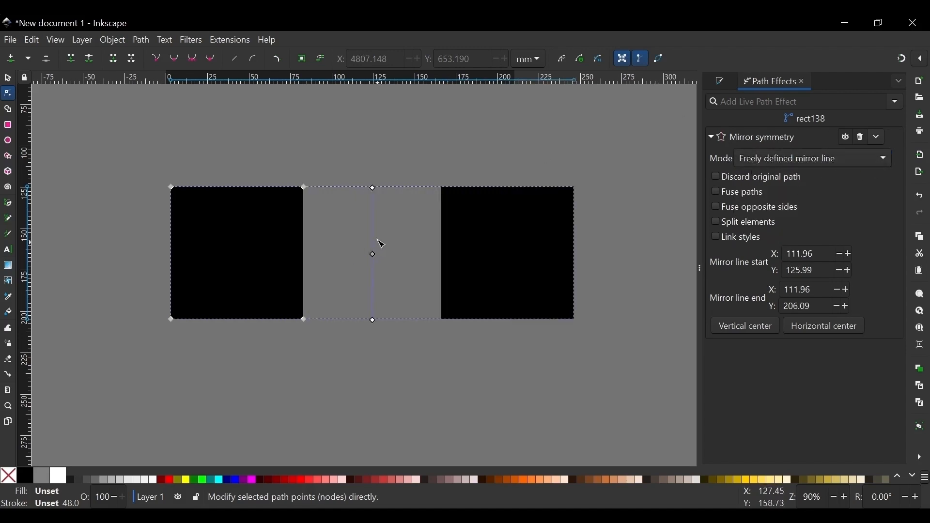
pyautogui.moveTo(373, 255); pyautogui.dragTo(339, 254)
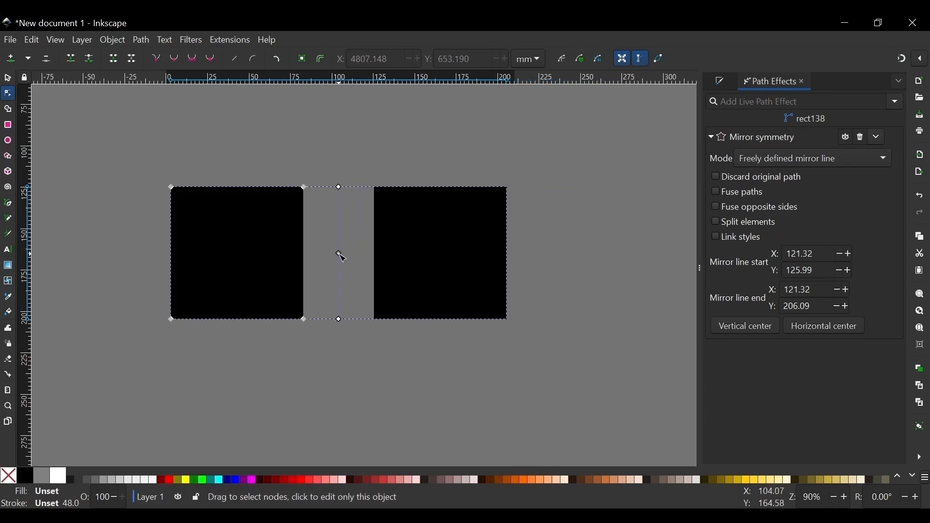
# Try the Horizontal page center mirror mode on the square and switch it to Vertical page center.
pyautogui.click(778, 162)
pyautogui.click(771, 182)
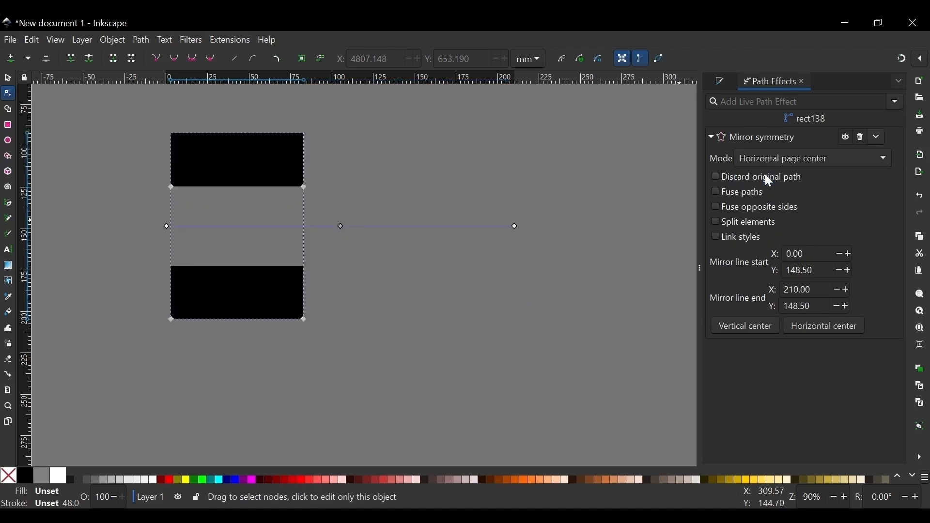
pyautogui.scroll(2, 287, 239)
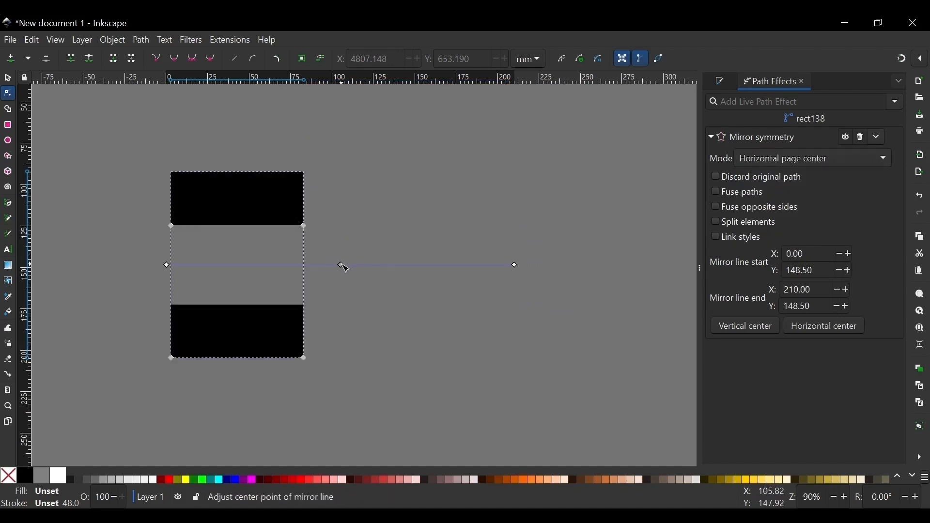
pyautogui.click(546, 188)
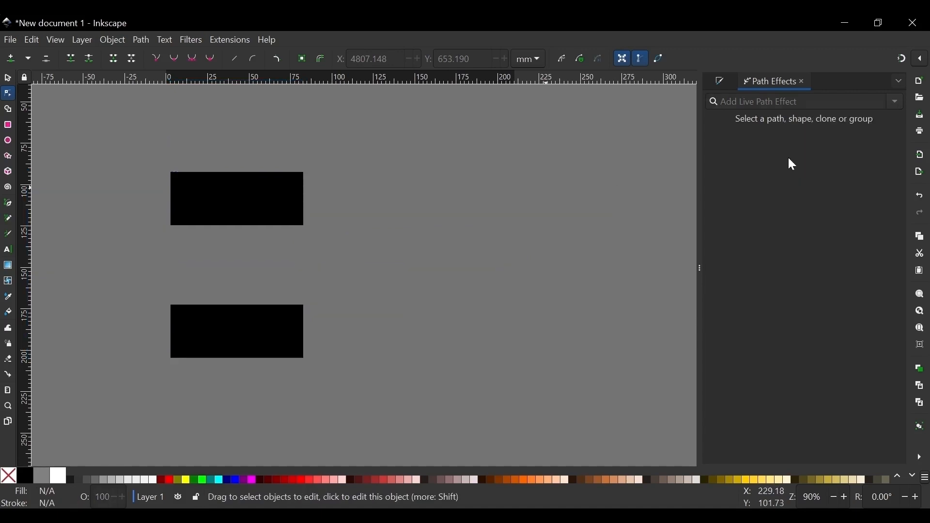
pyautogui.click(260, 191)
pyautogui.click(816, 162)
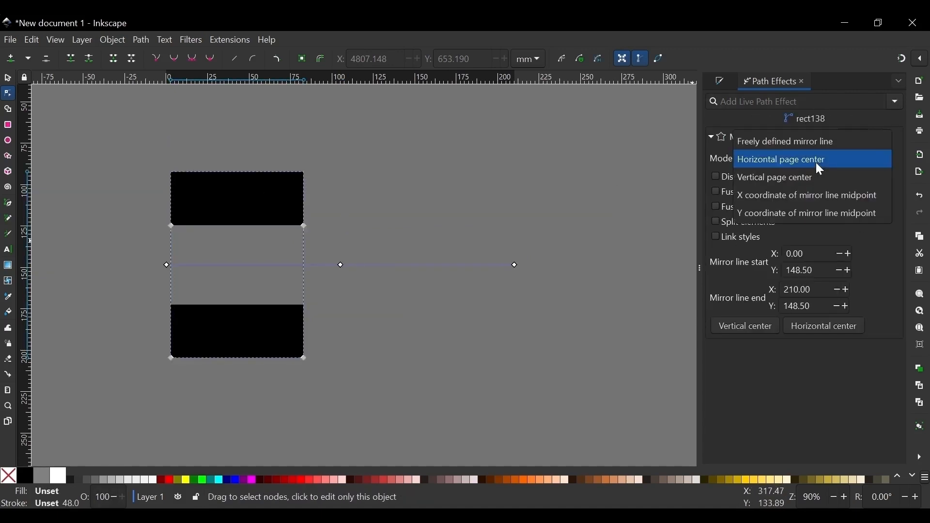
pyautogui.click(786, 176)
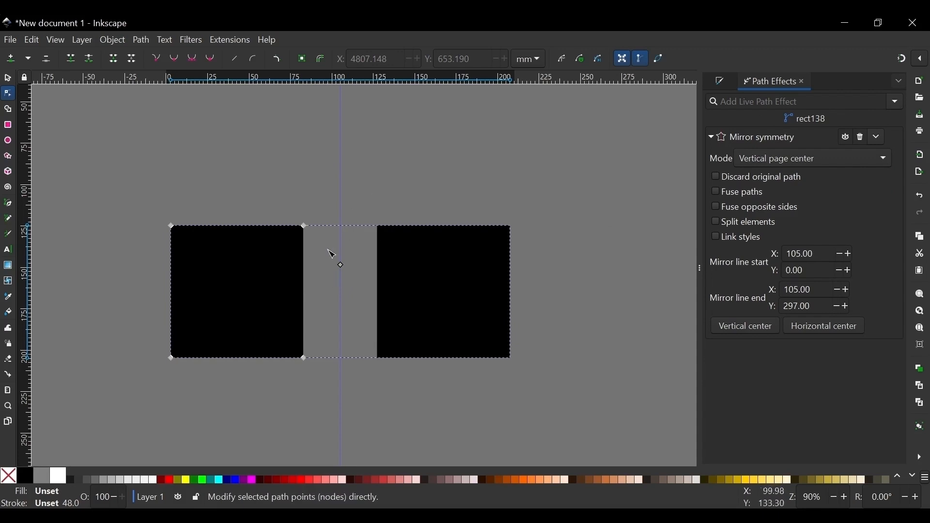
# Try the X and Y coordinate of mirror line midpoint modes, undo the Y mode, and return to Freely defined mirror line.
pyautogui.click(771, 160)
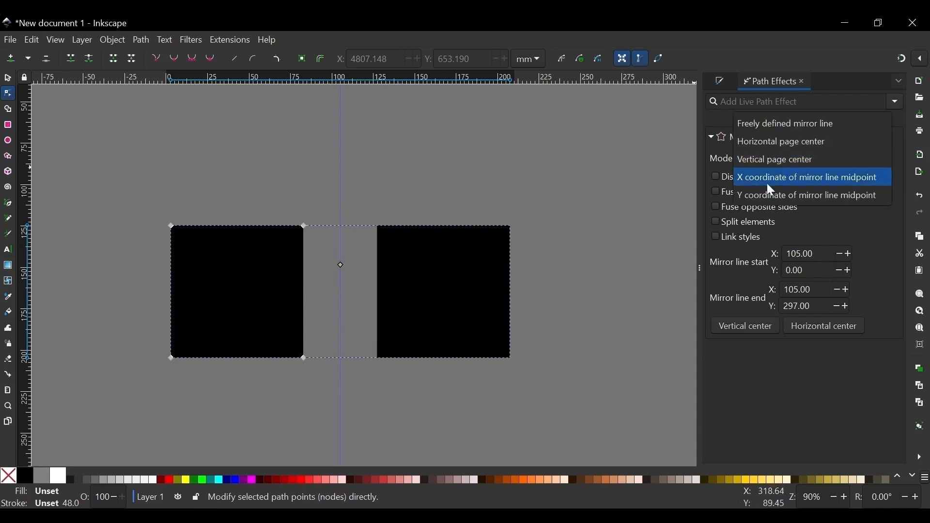
pyautogui.click(777, 177)
pyautogui.click(784, 156)
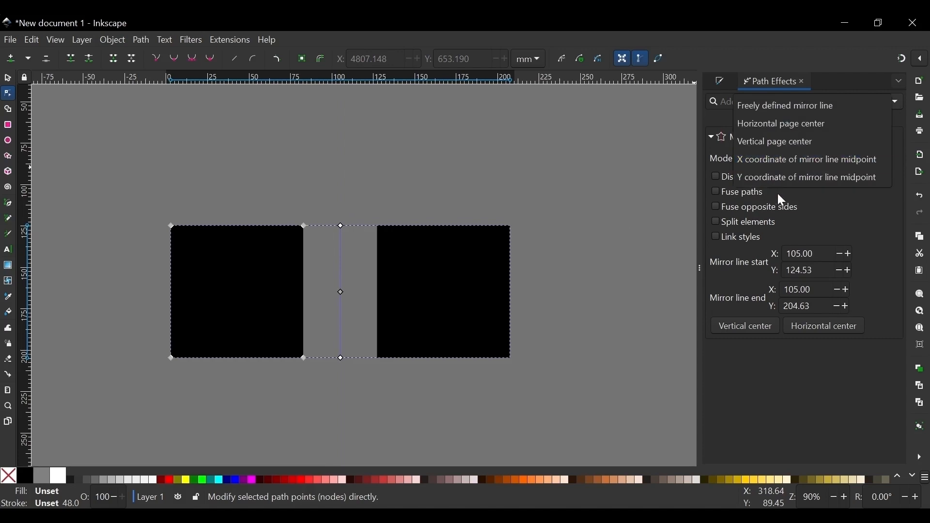
pyautogui.click(805, 177)
pyautogui.click(794, 159)
pyautogui.press('Escape')
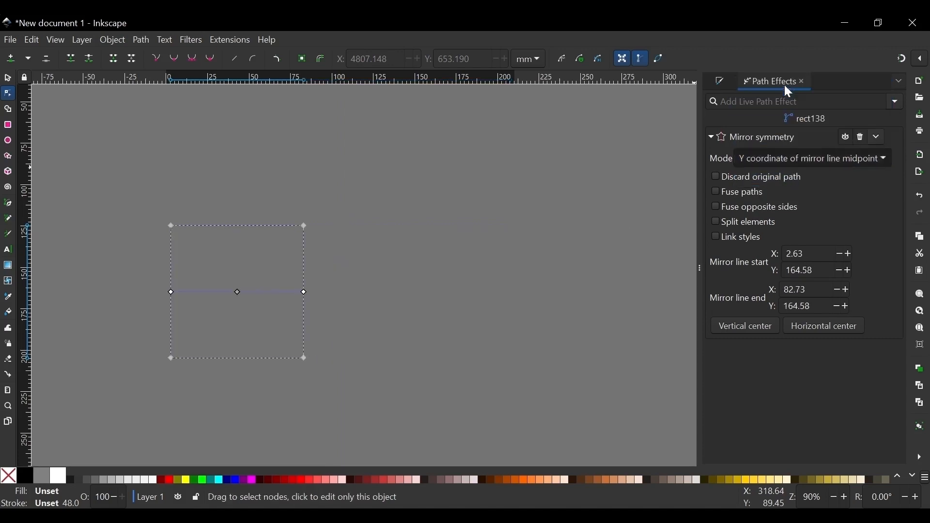
pyautogui.scroll(-1, 777, 154)
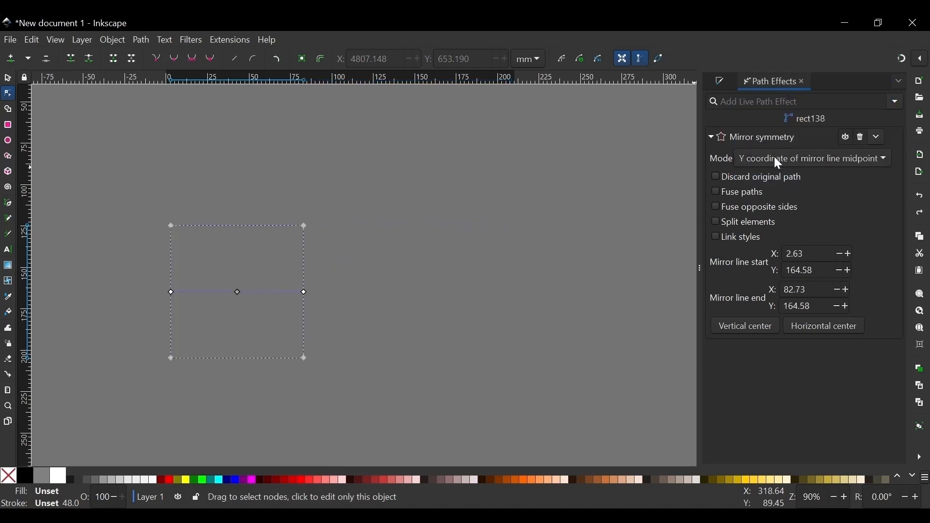
pyautogui.click(783, 157)
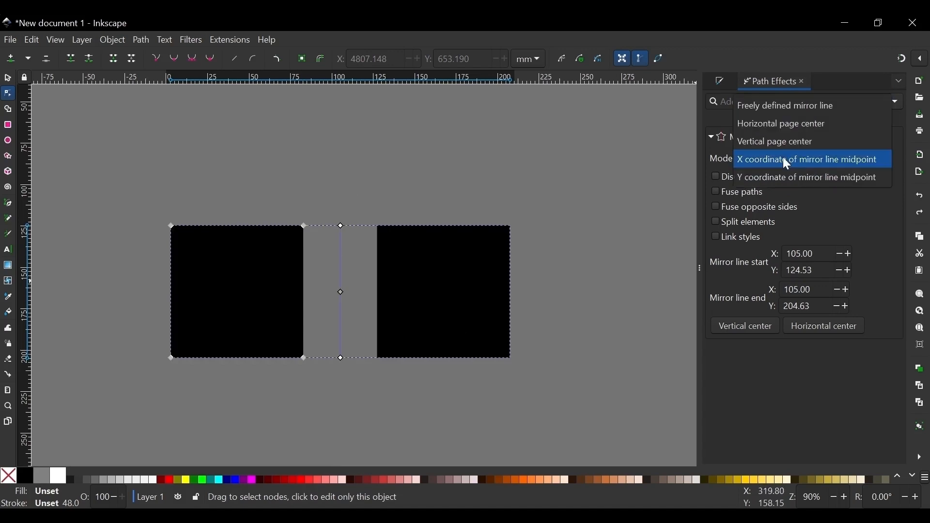
pyautogui.click(778, 106)
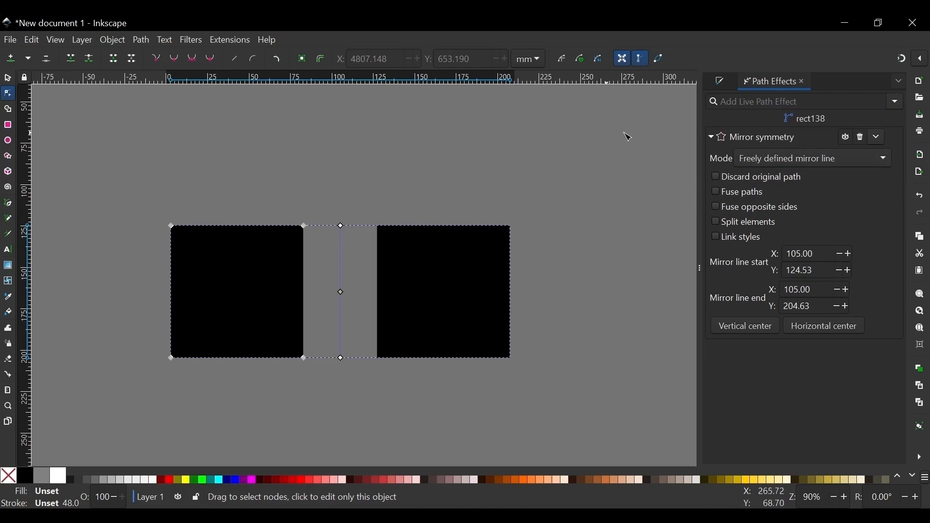
# Toggle Discard original path on and off, and move the mirror line closer to the square, at about X 90.7 mm.
pyautogui.click(748, 175)
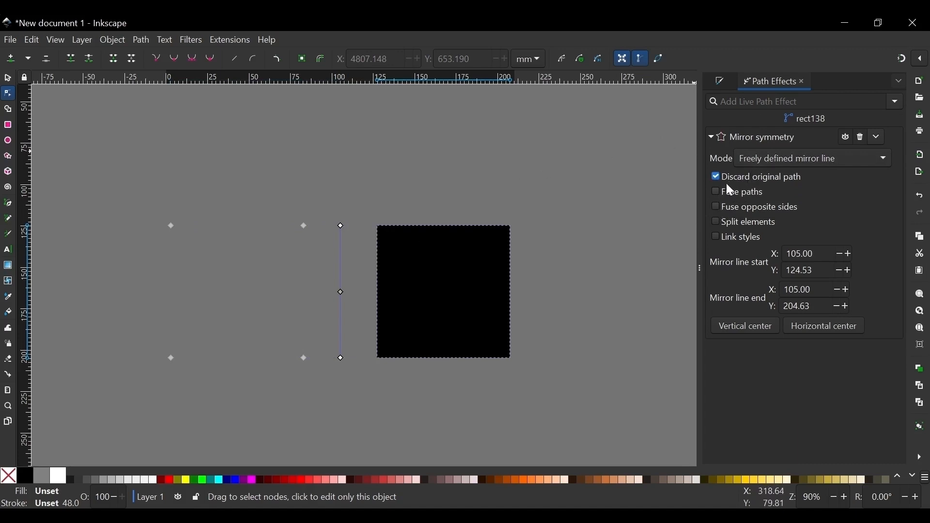
pyautogui.click(736, 173)
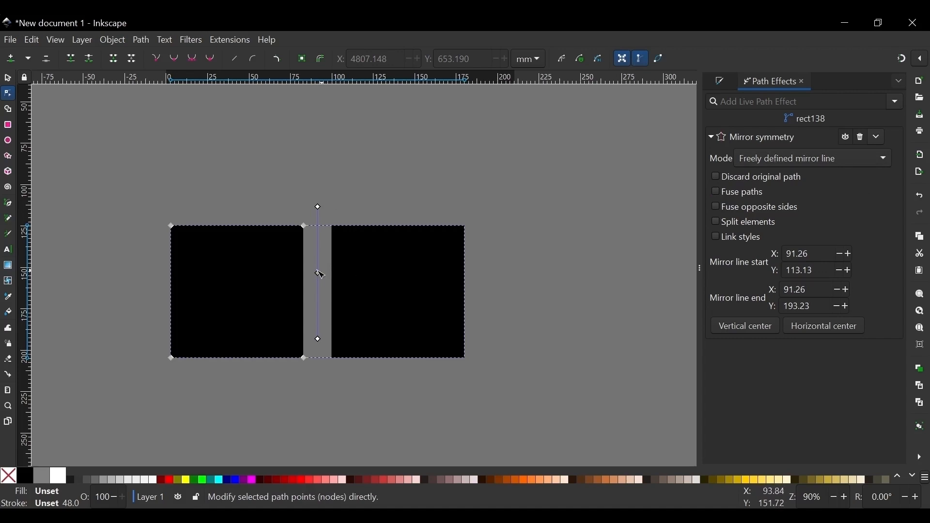
pyautogui.moveTo(319, 276)
pyautogui.mouseDown()
pyautogui.moveTo(276, 284)
pyautogui.moveTo(268, 273)
pyautogui.moveTo(333, 280)
pyautogui.moveTo(318, 283)
pyautogui.mouseUp()
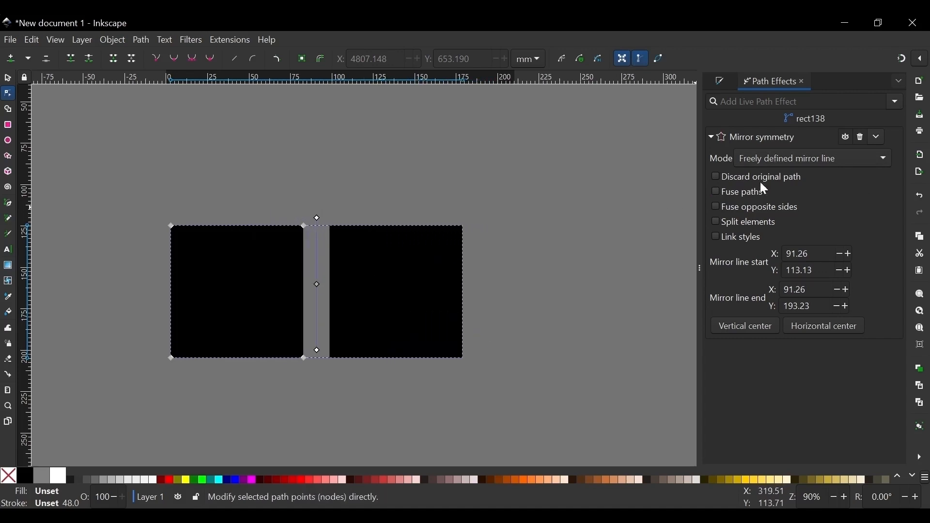
# Test Fuse paths while moving the mirror line to about X 94.8 mm, and replace it with Fuse opposite sides.
pyautogui.click(754, 196)
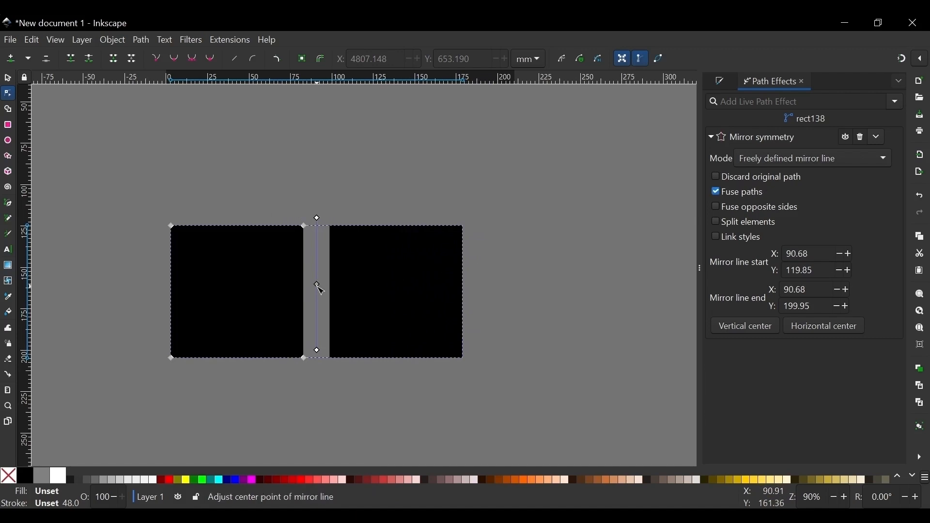
pyautogui.moveTo(320, 290)
pyautogui.mouseDown()
pyautogui.moveTo(281, 286)
pyautogui.moveTo(322, 288)
pyautogui.mouseUp()
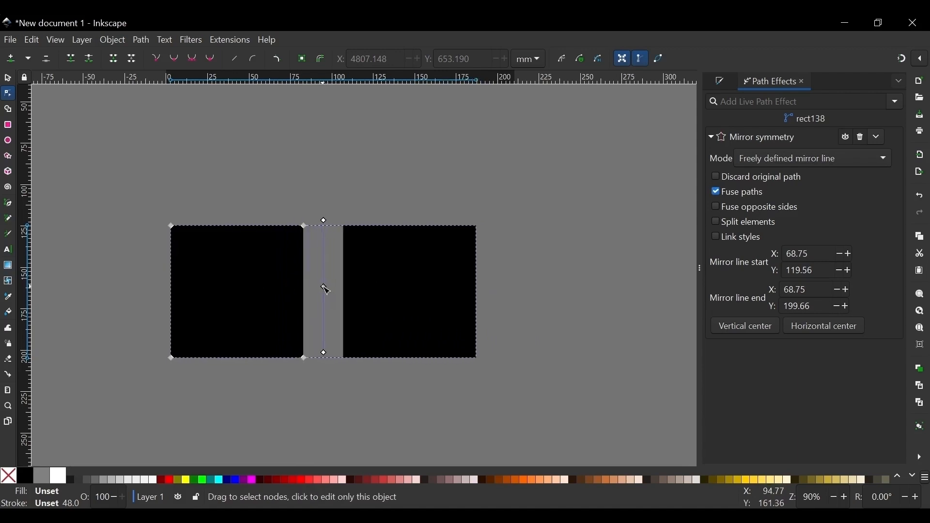
pyautogui.click(743, 196)
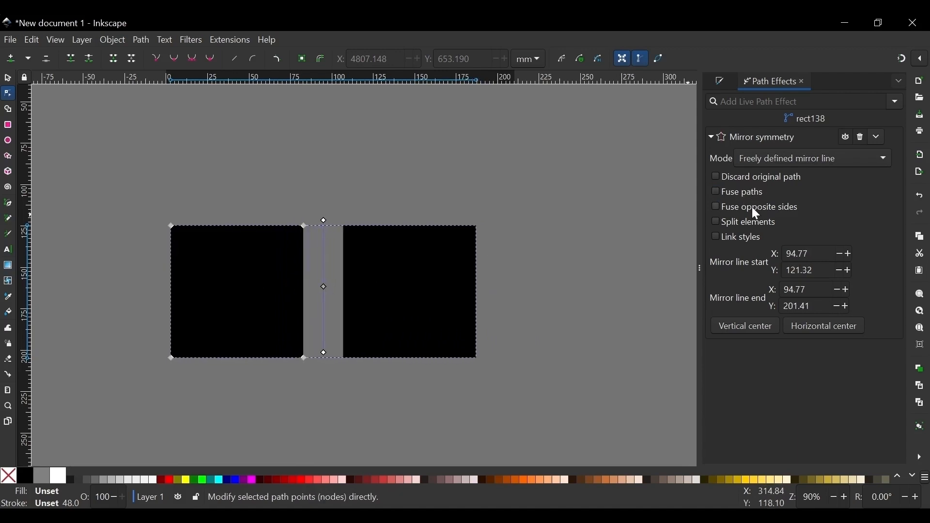
pyautogui.click(756, 209)
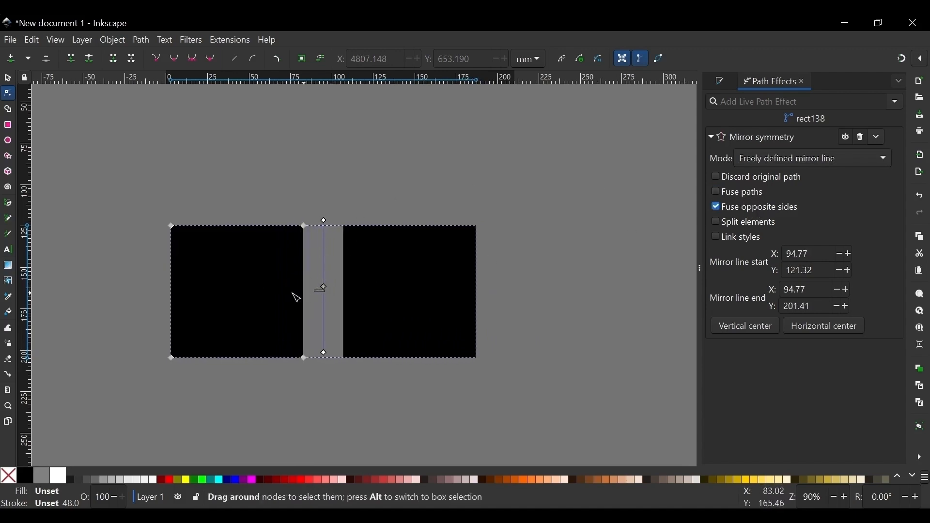
# Move the mirror line to about X 89.5 mm, enable Split elements, and select the original and mirrored squares separately.
pyautogui.moveTo(324, 287)
pyautogui.mouseDown()
pyautogui.moveTo(268, 287)
pyautogui.moveTo(314, 266)
pyautogui.moveTo(385, 294)
pyautogui.moveTo(315, 281)
pyautogui.mouseUp()
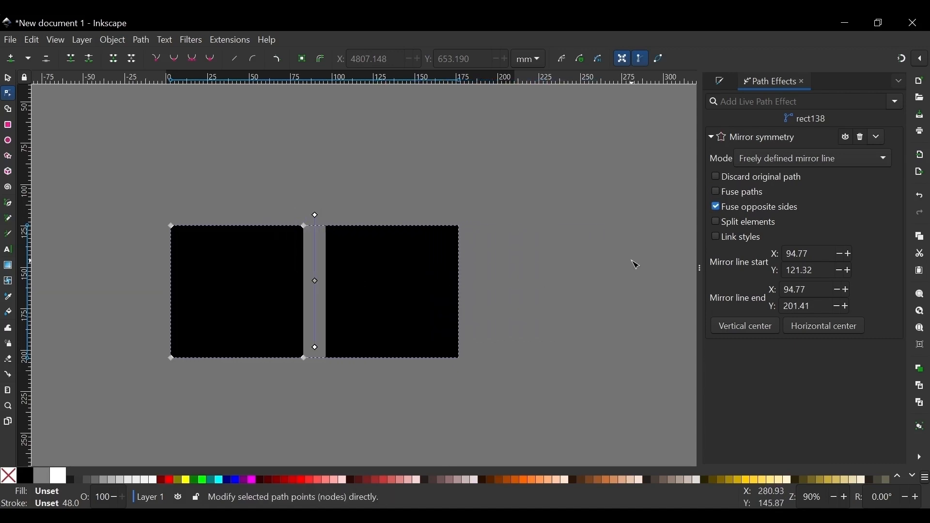
pyautogui.click(724, 222)
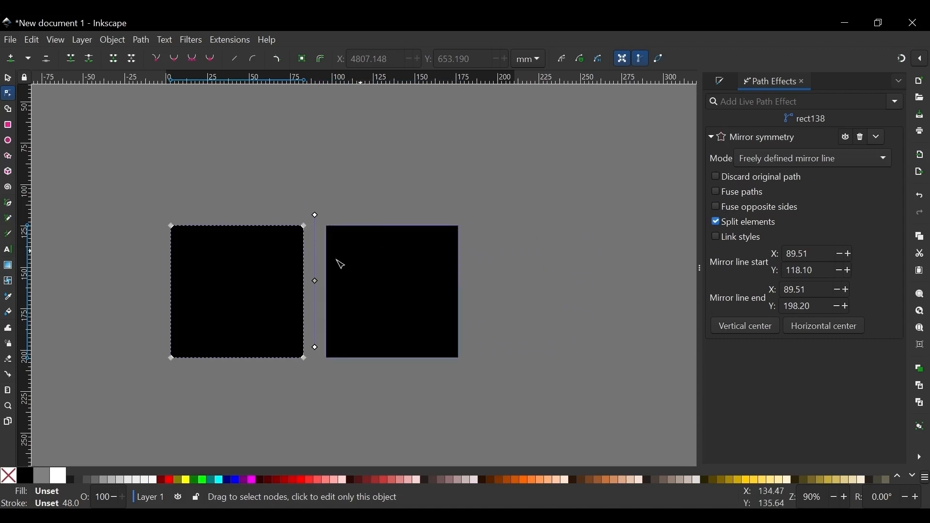
pyautogui.click(393, 262)
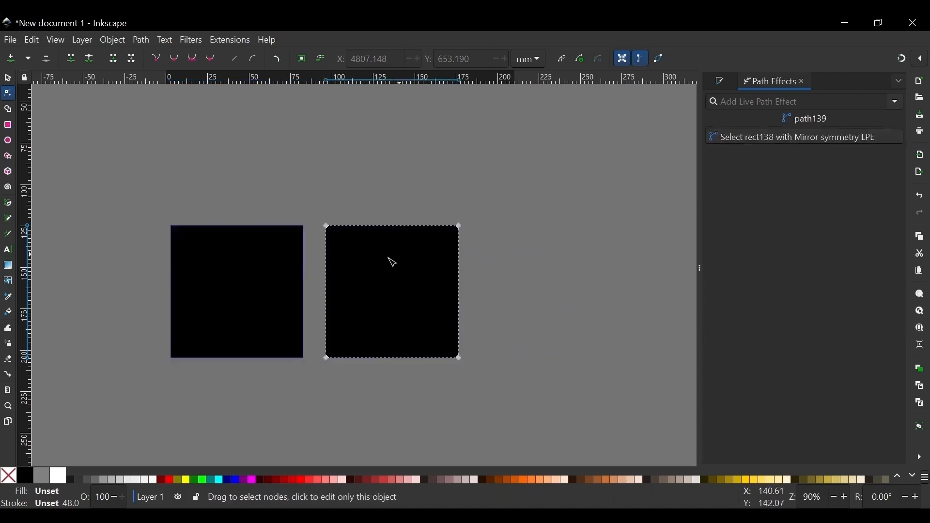
pyautogui.click(266, 268)
pyautogui.click(340, 277)
# Enable Link styles for the original square's mirror effect and give the square a light red fill.
pyautogui.click(297, 266)
pyautogui.click(761, 238)
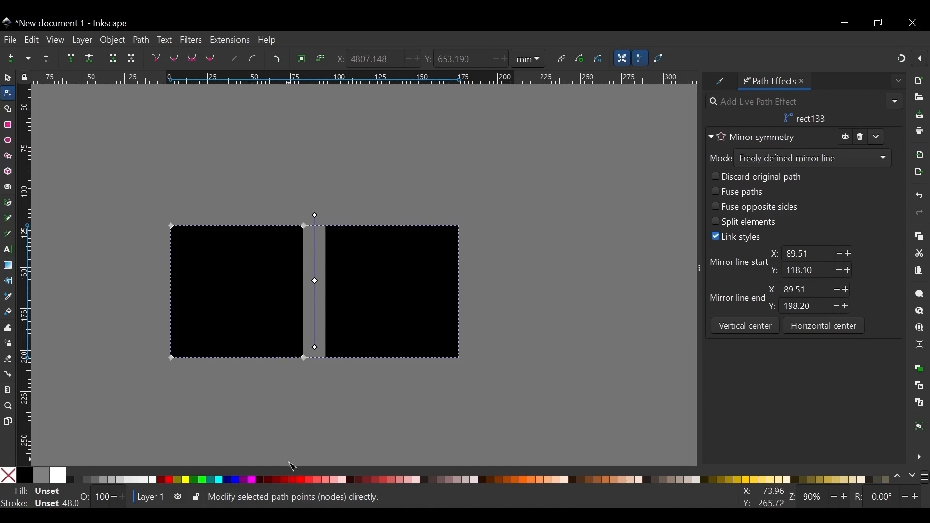
pyautogui.click(318, 481)
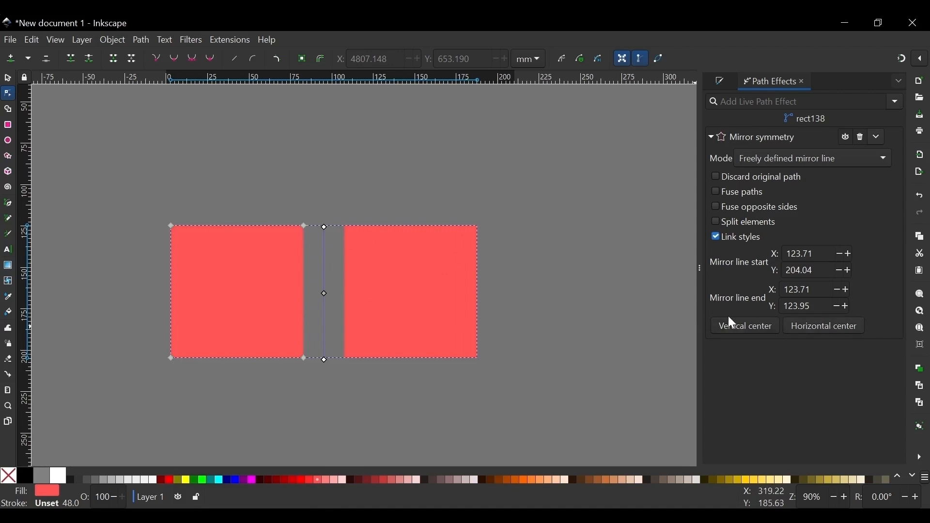
# Move the mirror line to about X 98.3 mm, make it horizontal, and place it just below the square at about Y 204 mm.
pyautogui.moveTo(324, 294); pyautogui.dragTo(330, 288)
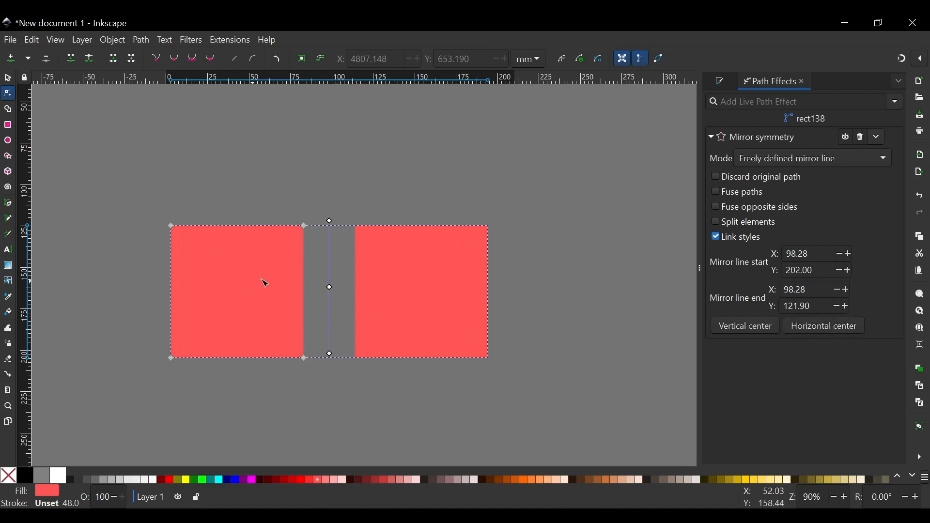
pyautogui.moveTo(329, 289); pyautogui.dragTo(230, 354)
pyautogui.scroll(-4, 291, 290)
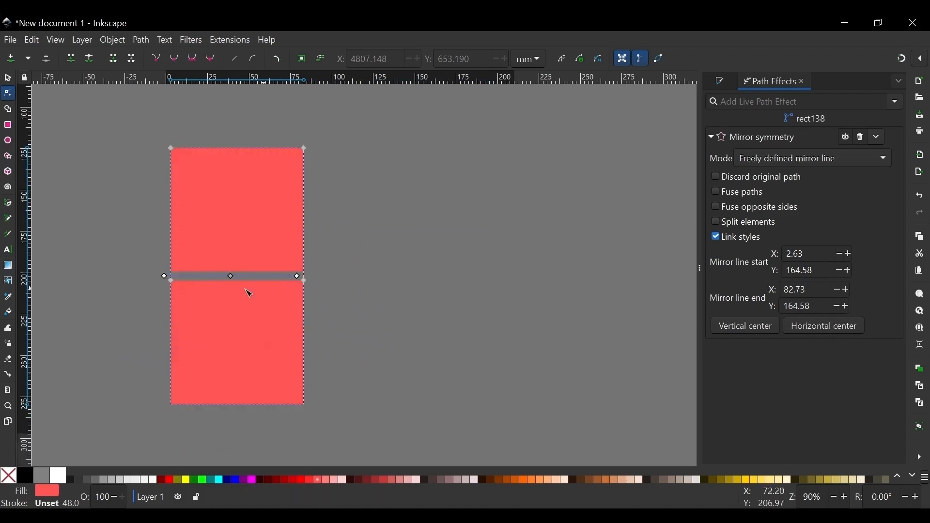
pyautogui.moveTo(234, 287); pyautogui.dragTo(233, 288)
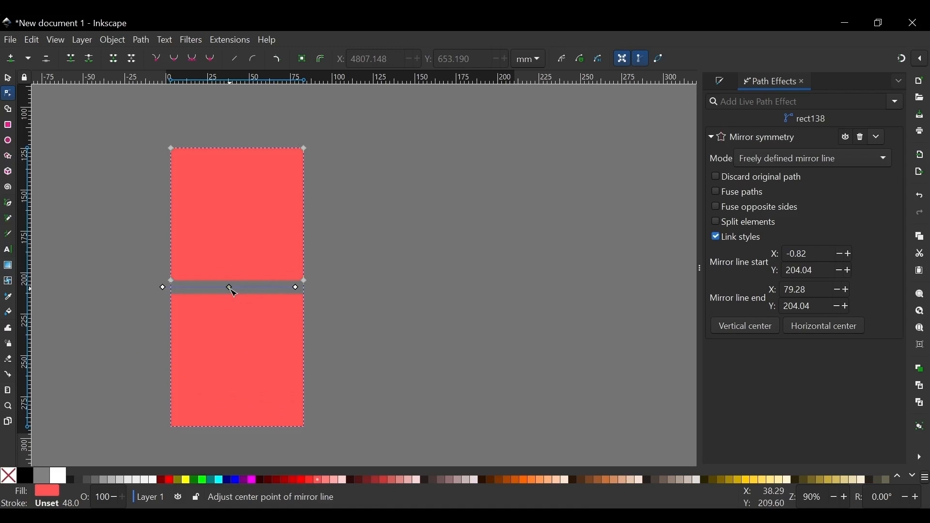
# Make the mirror line vertical again and place it a short distance beyond the original square's right edge.
pyautogui.moveTo(232, 290); pyautogui.dragTo(369, 276)
pyautogui.scroll(4, 364, 207)
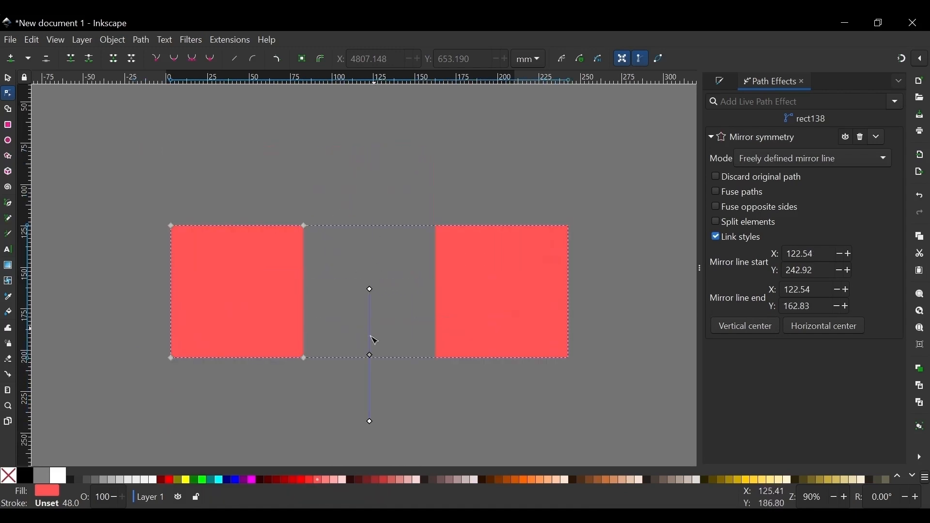
pyautogui.moveTo(373, 359); pyautogui.dragTo(348, 296)
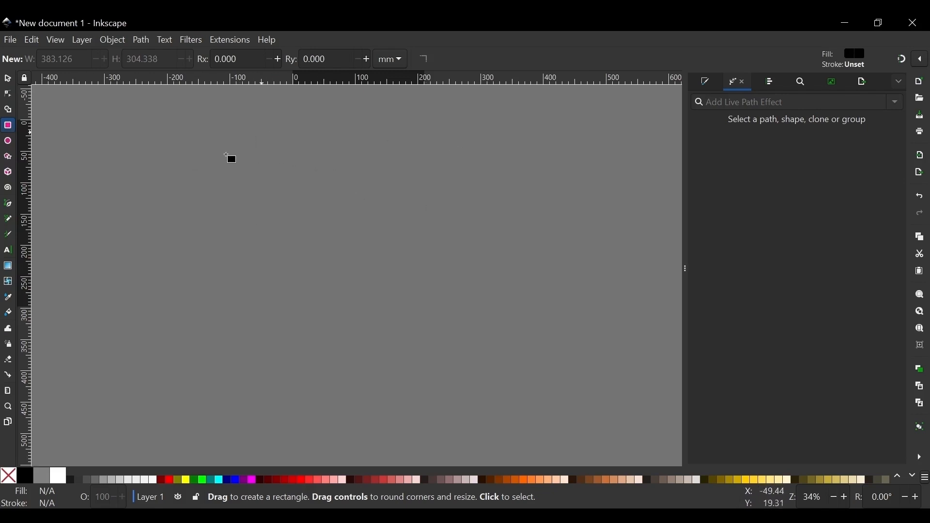
# Draw a black rectangle about 431 × 349 mm and a circle about 304 mm across that overlaps its right edge.
pyautogui.moveTo(209, 142); pyautogui.dragTo(480, 362)
pyautogui.click(7, 78)
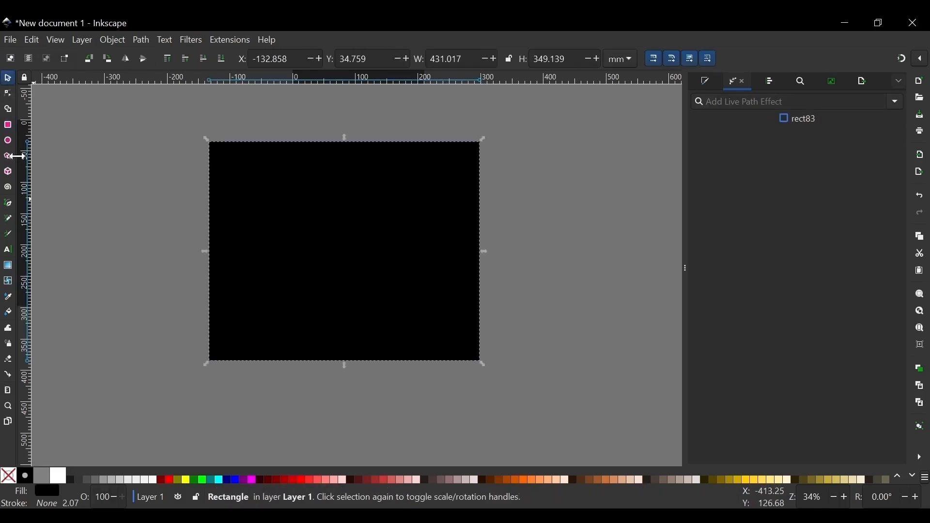
pyautogui.click(8, 141)
pyautogui.moveTo(563, 235); pyautogui.dragTo(658, 351)
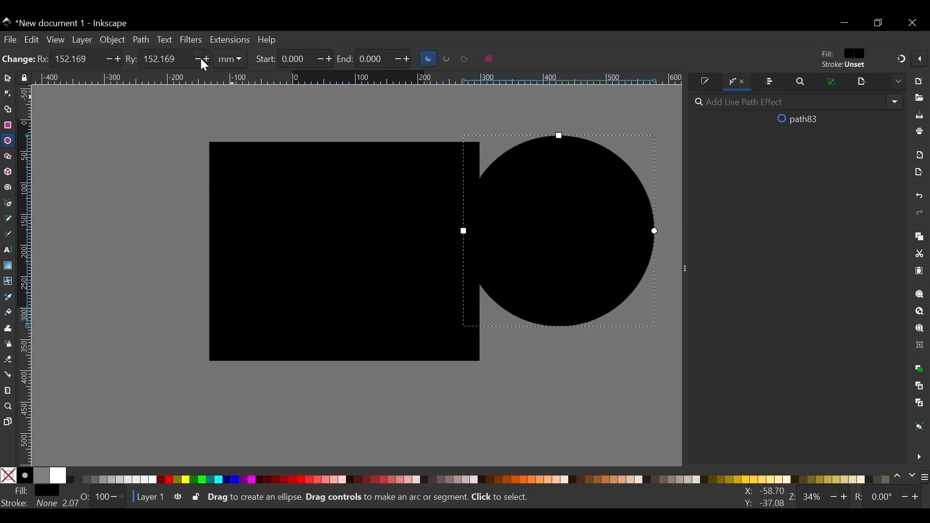
# Fill the circle light red and move it onto the middle of the black rectangle.
pyautogui.click(8, 79)
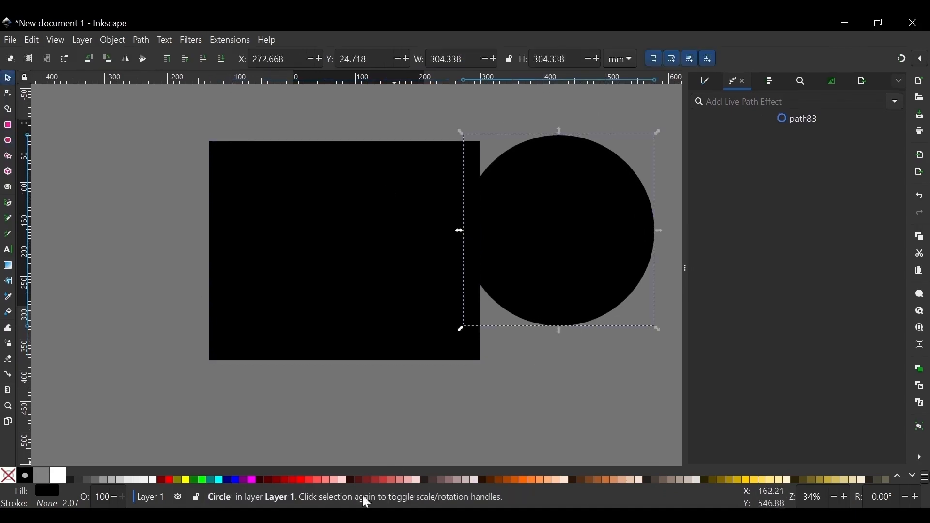
pyautogui.click(321, 481)
pyautogui.moveTo(597, 224); pyautogui.dragTo(372, 242)
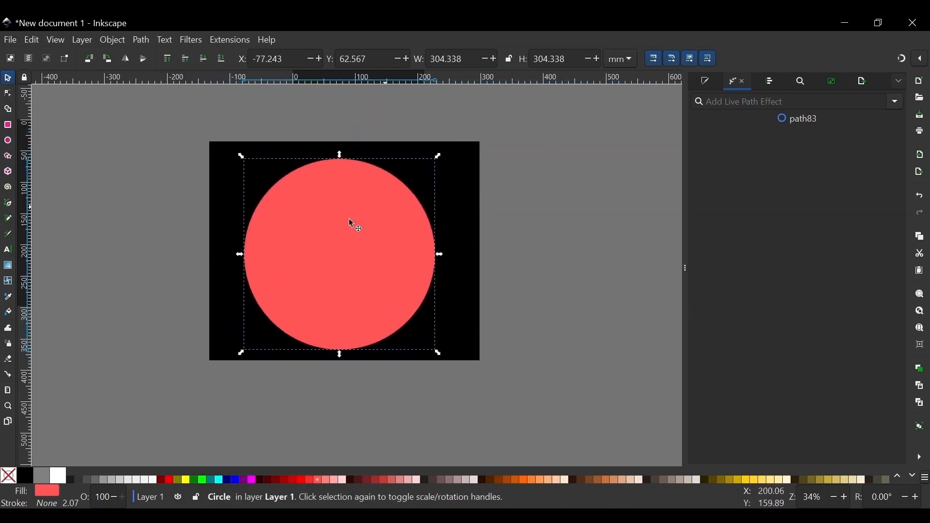
# Clip the rectangle with the circle and shift the clipped object slightly up, to about X -69.5 mm, Y 56.4 mm.
pyautogui.keyDown('shift'); pyautogui.click(470, 205); pyautogui.keyUp('shift')
pyautogui.rightClick(397, 192)
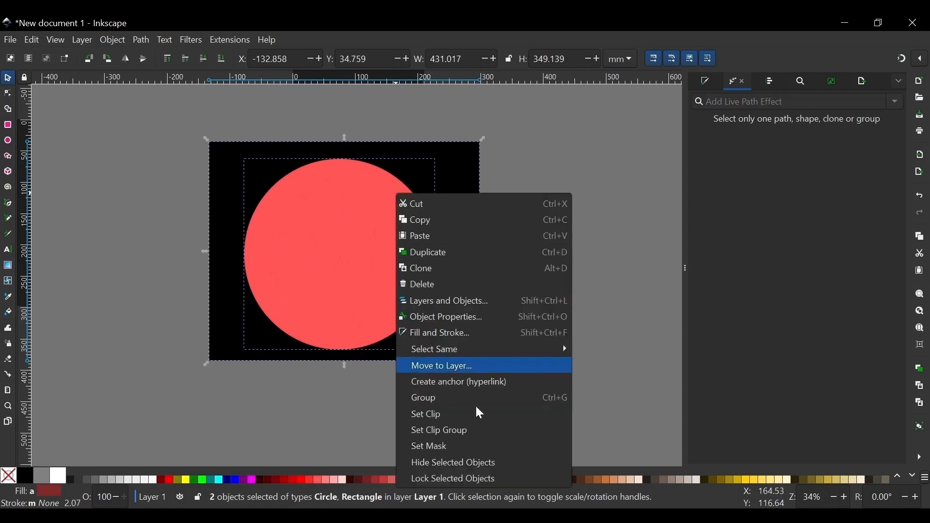
pyautogui.click(434, 419)
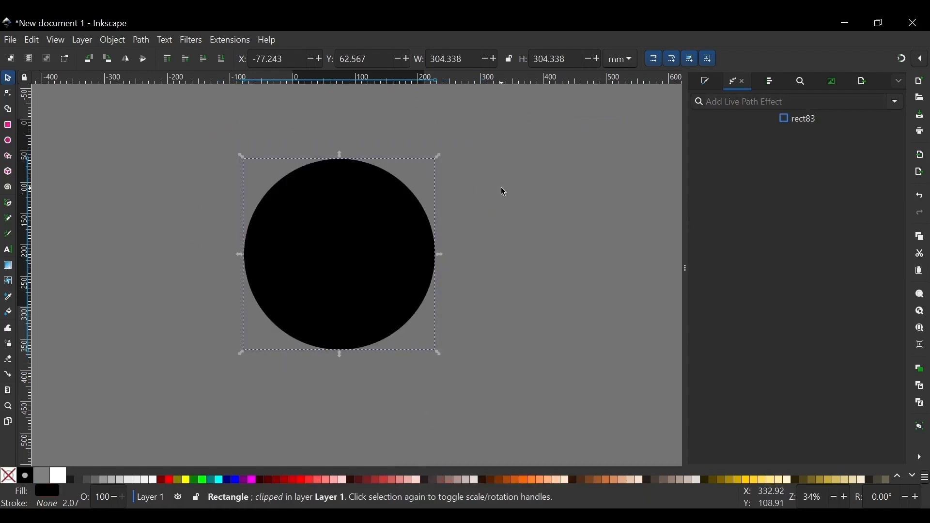
pyautogui.moveTo(386, 223)
pyautogui.mouseDown()
pyautogui.moveTo(382, 212)
pyautogui.moveTo(397, 219)
pyautogui.mouseUp()
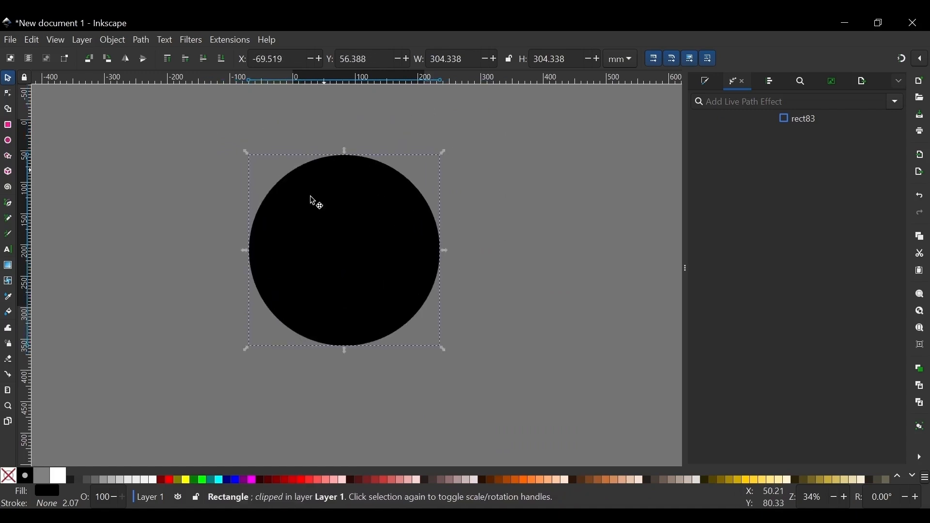
# Apply the Power clip path effect to the clipped rectangle and toggle Inverse clip, leaving it enabled.
pyautogui.click(897, 103)
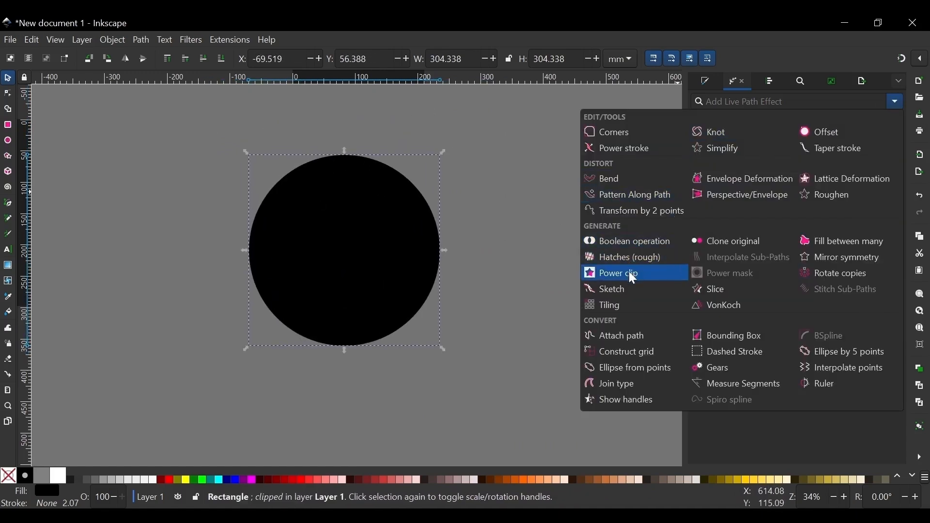
pyautogui.click(629, 271)
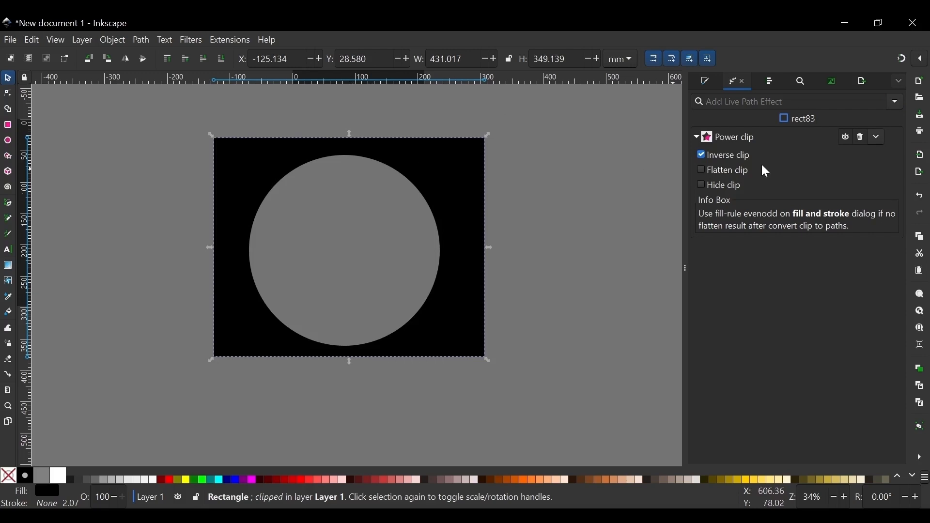
pyautogui.click(713, 152)
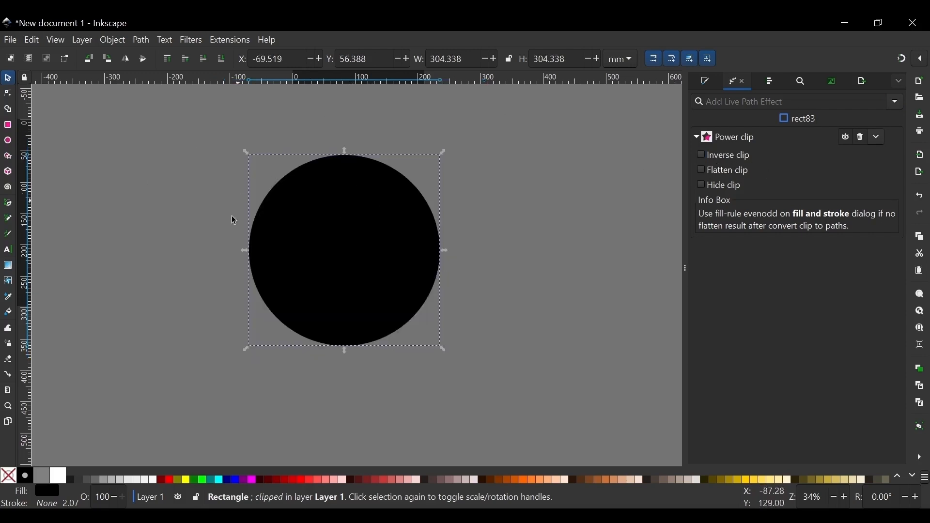
pyautogui.click(725, 155)
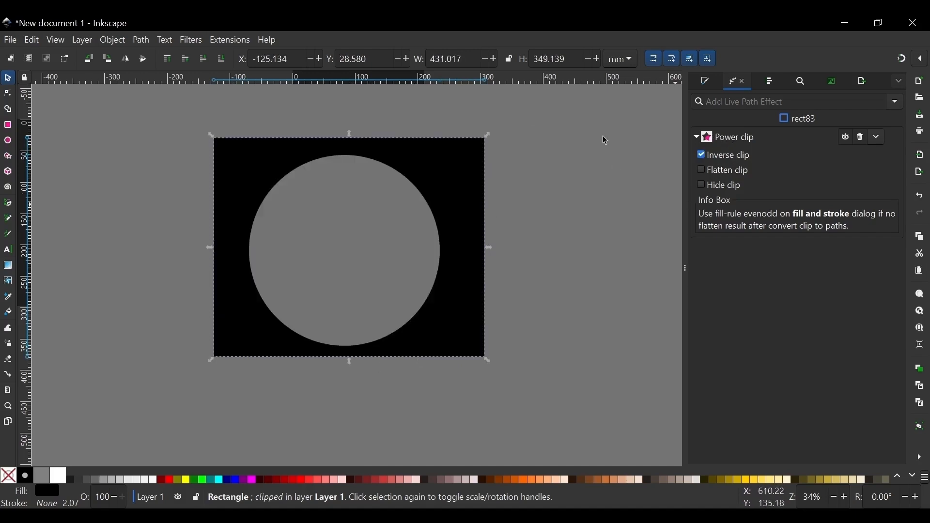
# Toggle Hide clip on and off, and compare the shape without and with Inverse clip.
pyautogui.click(722, 186)
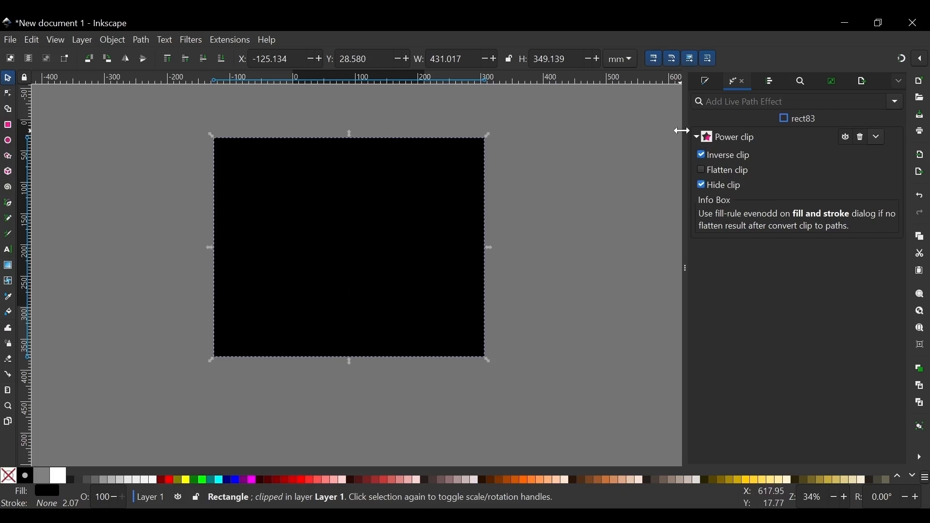
pyautogui.click(702, 185)
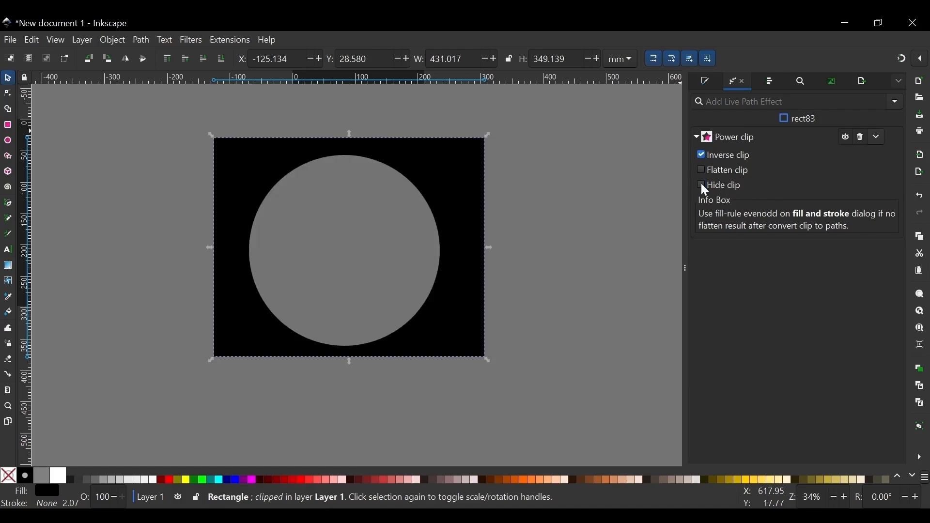
pyautogui.click(720, 156)
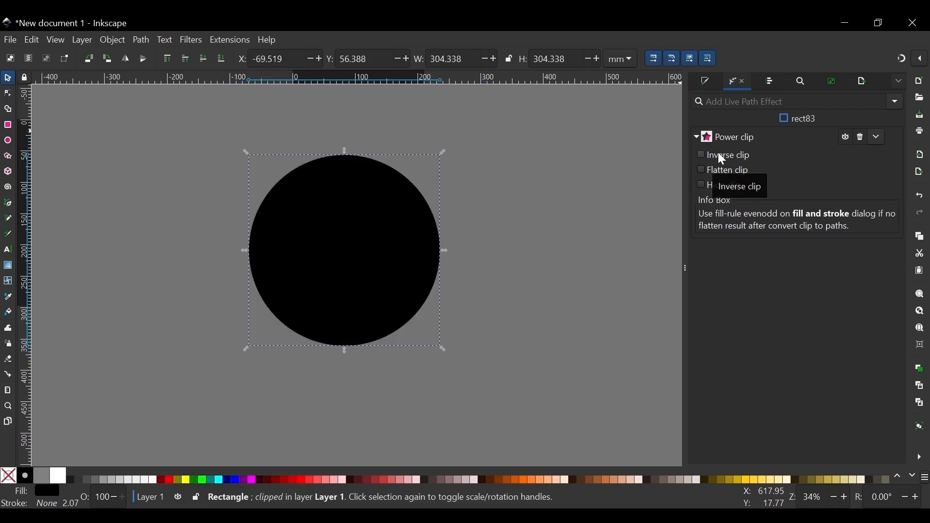
pyautogui.click(722, 158)
# Enable Flatten clip and convert the rectangle with its Power clip effect to a path.
pyautogui.click(729, 169)
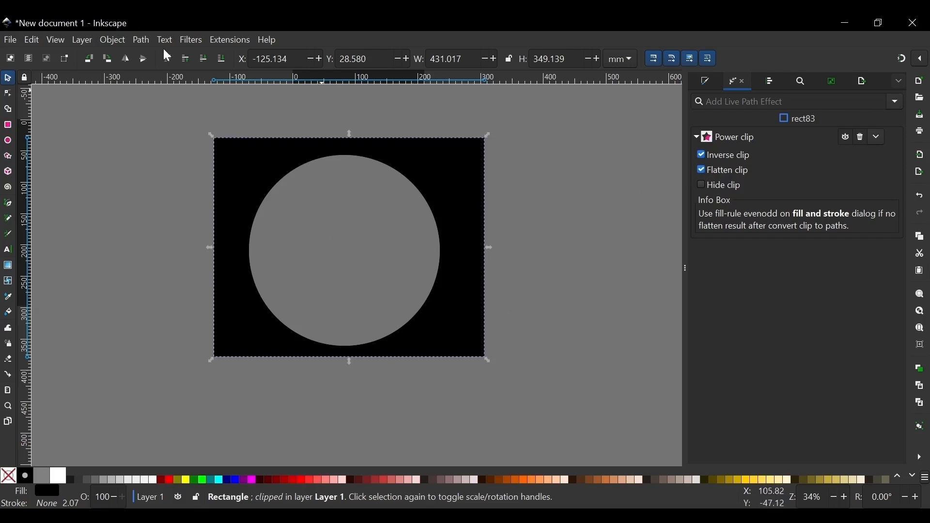
pyautogui.click(141, 40)
pyautogui.click(162, 58)
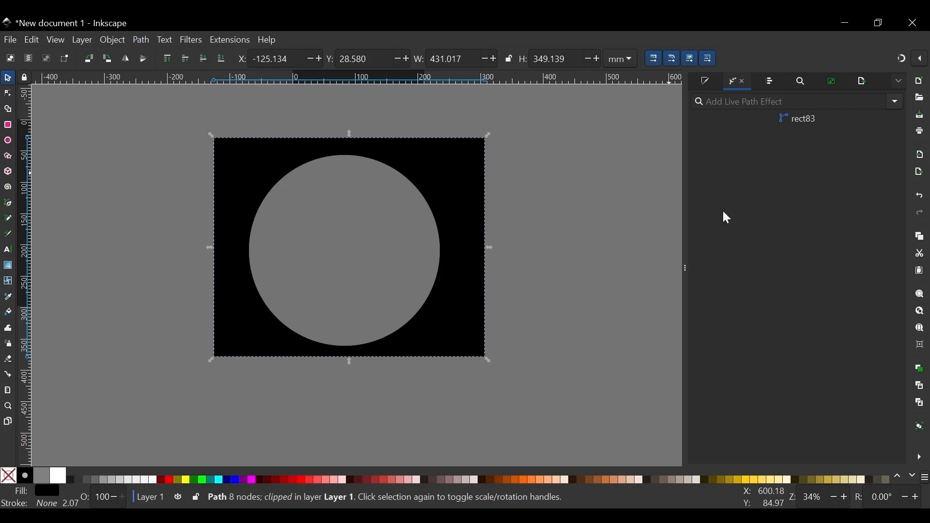
# Move the converted path to the left, to about X -268 mm, and release its clip.
pyautogui.moveTo(446, 178); pyautogui.dragTo(357, 176)
pyautogui.rightClick(359, 174)
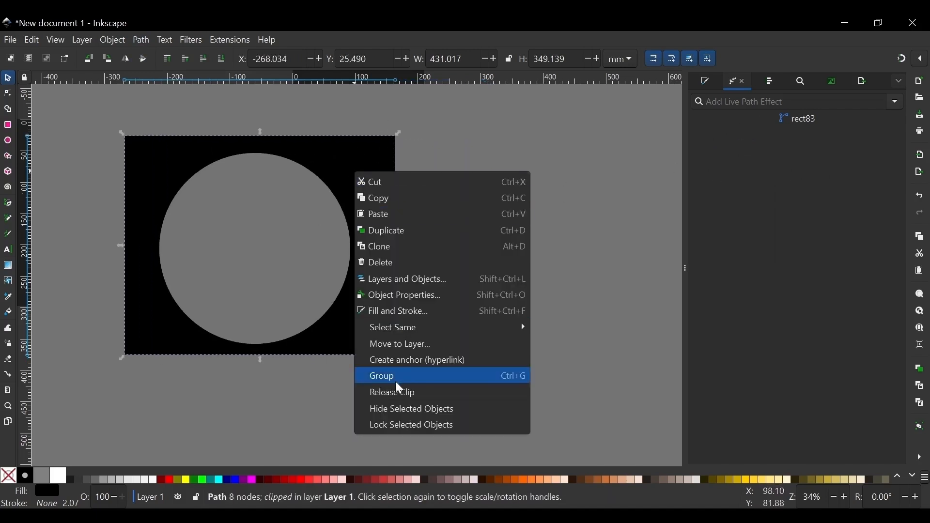
pyautogui.click(381, 393)
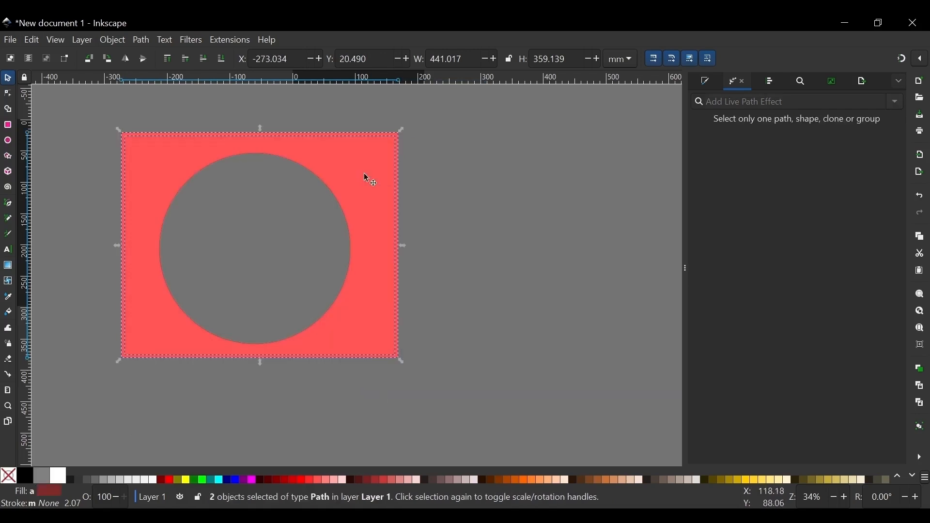
# Move the two released shapes together, and separate the red one from the black one, placing it at about X 190 mm.
pyautogui.moveTo(370, 176); pyautogui.dragTo(342, 173)
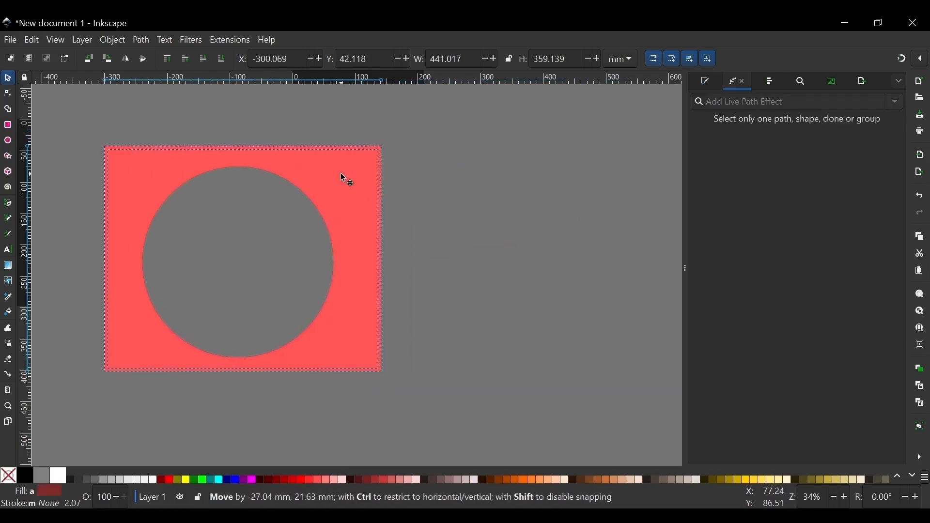
pyautogui.click(473, 151)
pyautogui.scroll(-1, 153, 189)
pyautogui.hscroll(2, 154, 189)
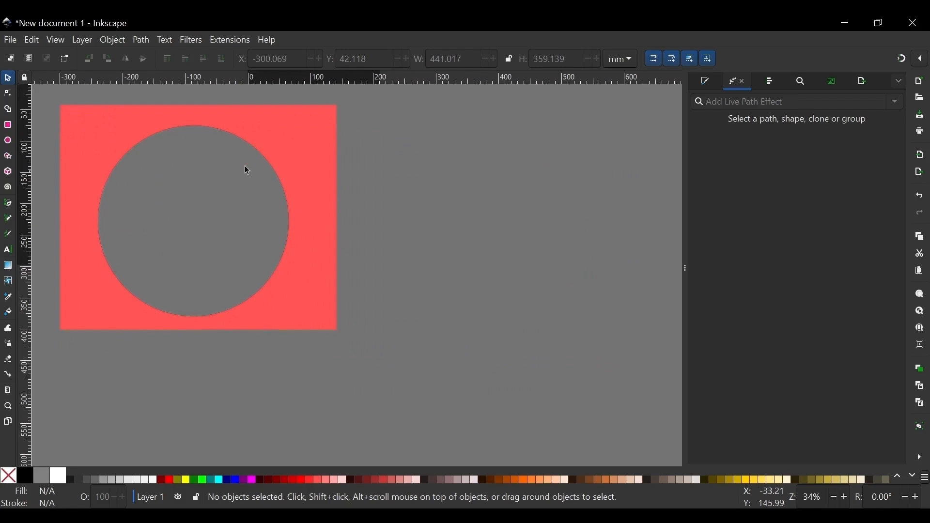
pyautogui.moveTo(304, 152); pyautogui.dragTo(606, 148)
pyautogui.hscroll(-1, 434, 185)
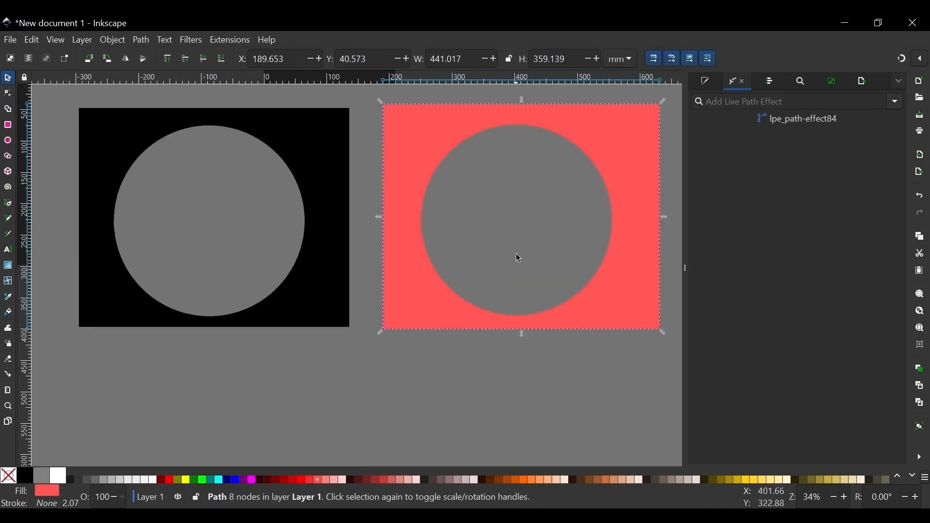
pyautogui.scroll(-1, 374, 287)
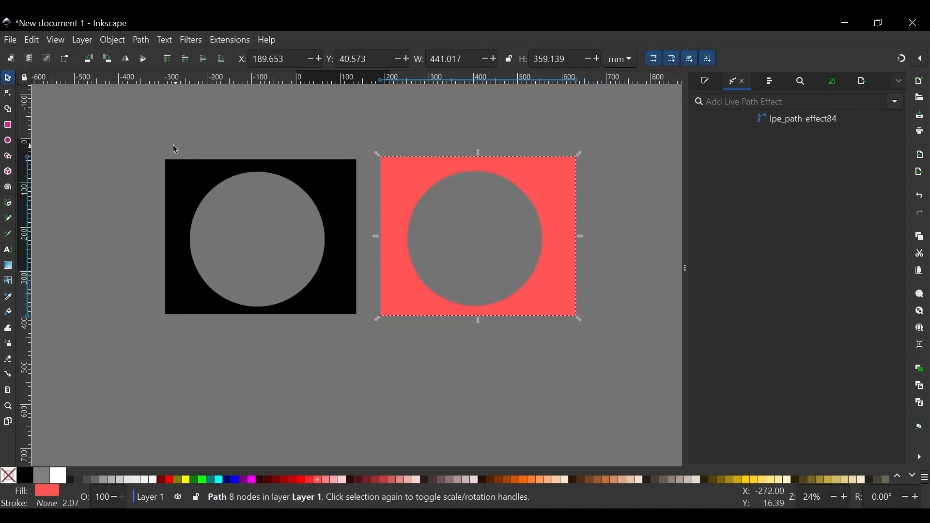
pyautogui.moveTo(134, 143); pyautogui.dragTo(255, 167)
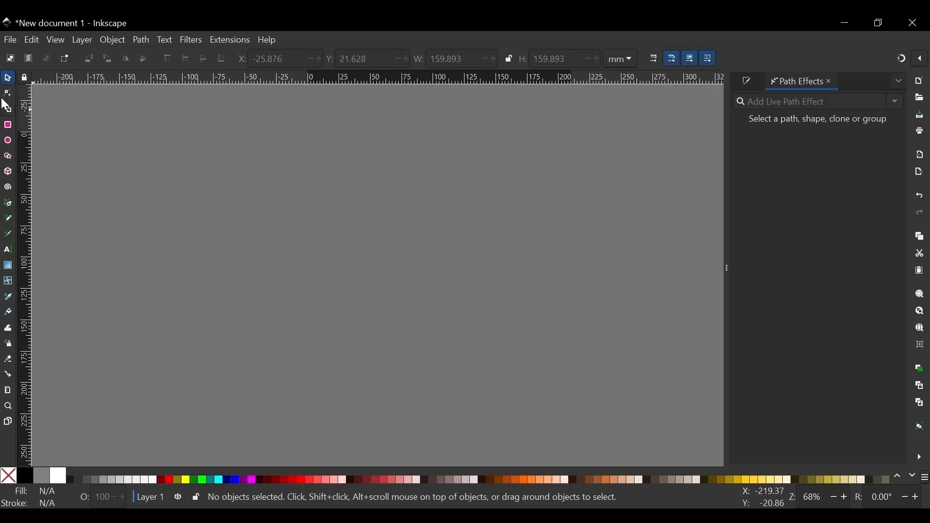
# Draw a white rectangle about 292 × 188 mm on the empty canvas.
pyautogui.click(7, 126)
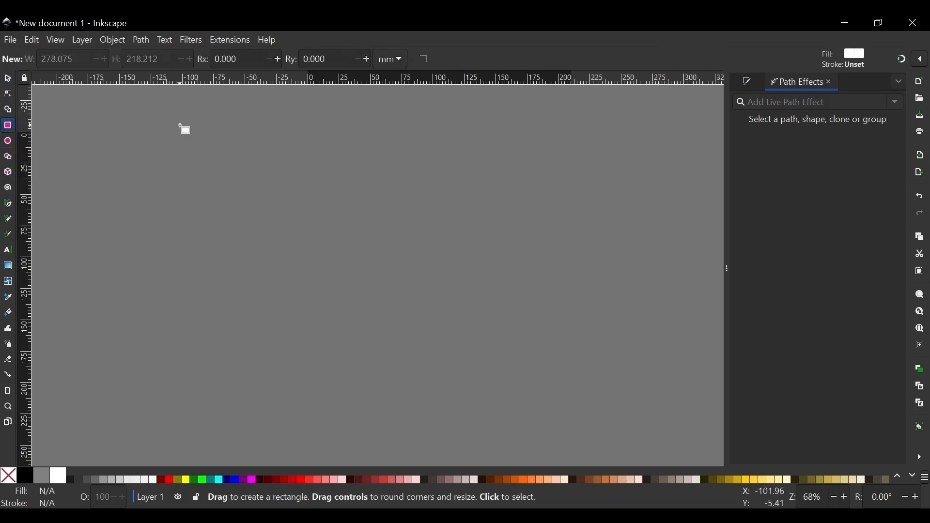
pyautogui.moveTo(180, 125); pyautogui.dragTo(549, 364)
pyautogui.click(8, 78)
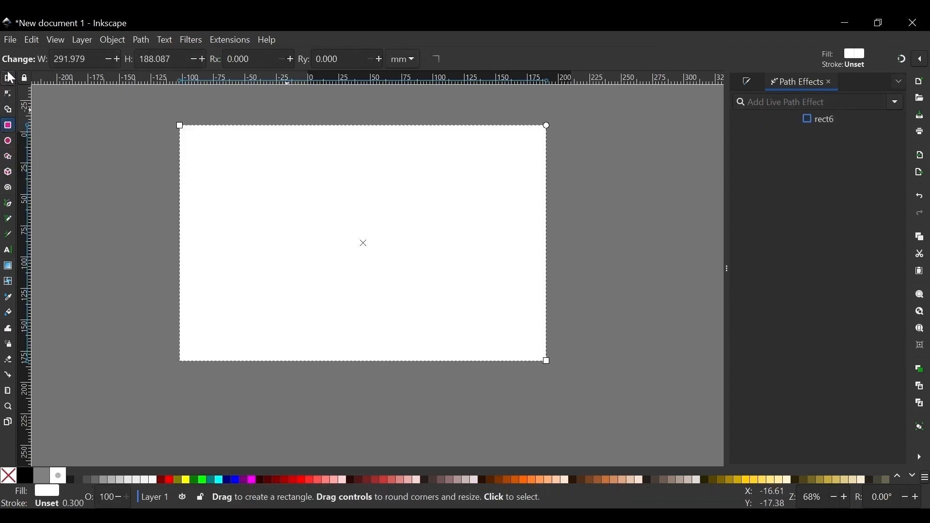
# Fill the white rectangle with light red (ff5555) and move it to about X -86 mm, Y 2 mm.
pyautogui.moveTo(353, 194); pyautogui.dragTo(378, 191)
pyautogui.click(322, 479)
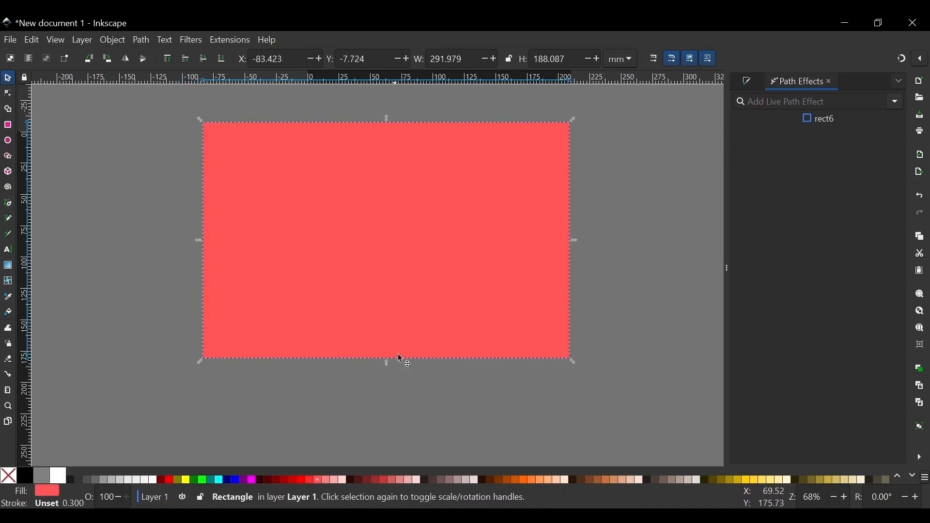
pyautogui.moveTo(483, 236); pyautogui.dragTo(479, 247)
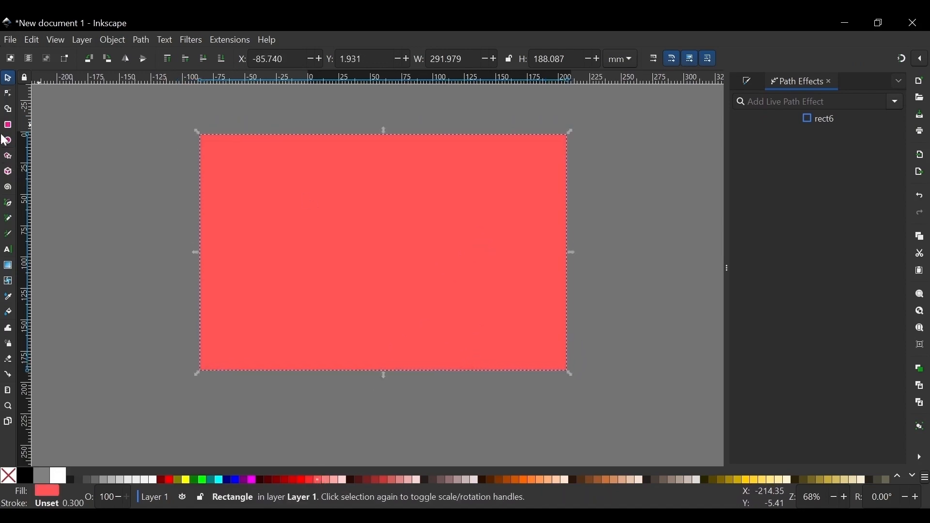
# Draw a circle about 151 mm across, fill it white, and place it over the middle of the red rectangle.
pyautogui.click(7, 141)
pyautogui.moveTo(406, 274); pyautogui.dragTo(501, 369)
pyautogui.click(8, 79)
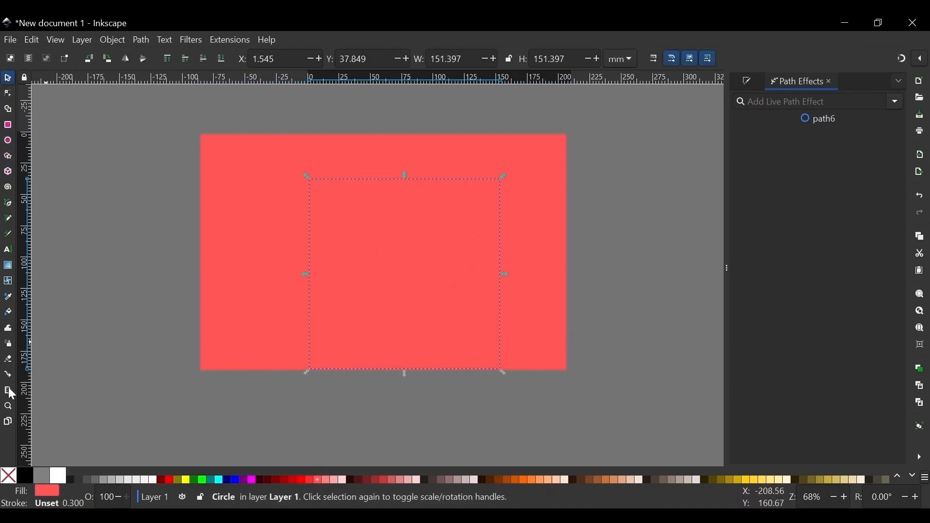
pyautogui.click(58, 476)
pyautogui.moveTo(420, 292); pyautogui.dragTo(405, 268)
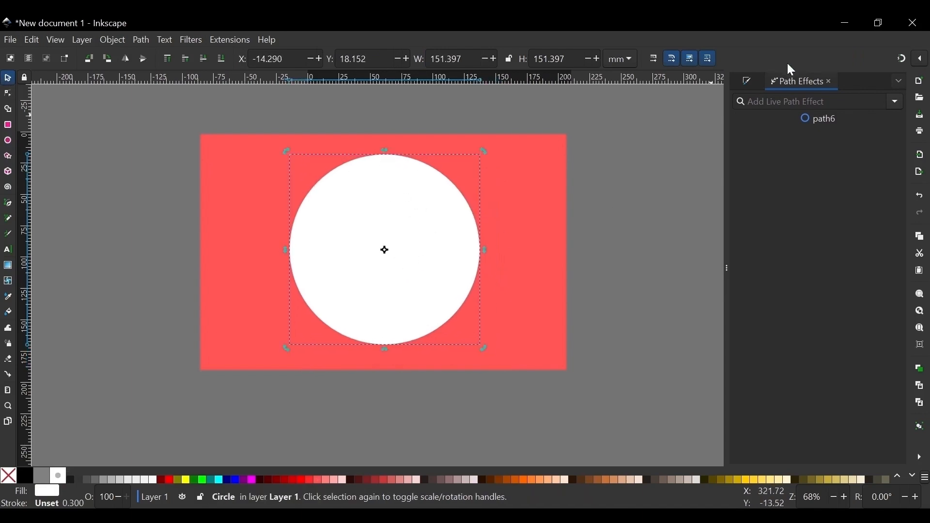
# Give the circle a linear gradient fill from white to fully opaque black.
pyautogui.click(741, 81)
pyautogui.click(769, 115)
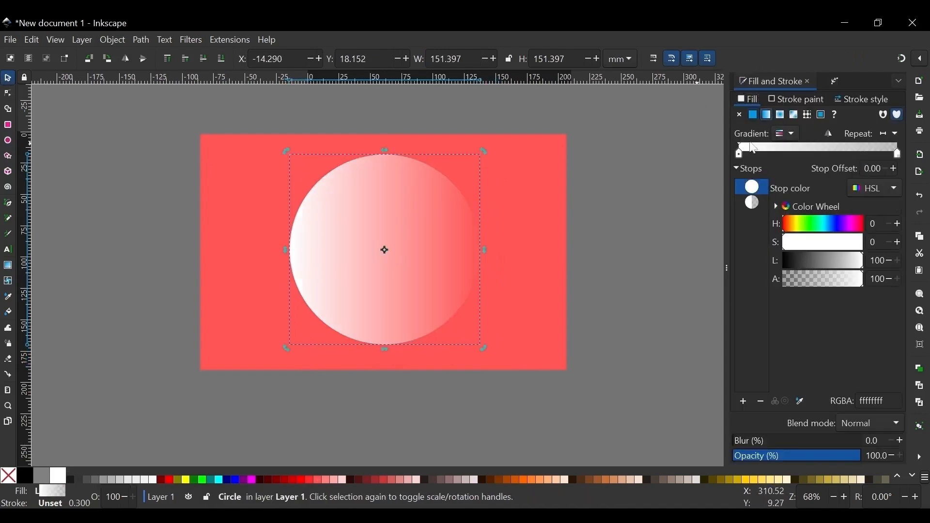
pyautogui.click(752, 202)
pyautogui.moveTo(842, 266); pyautogui.dragTo(866, 279)
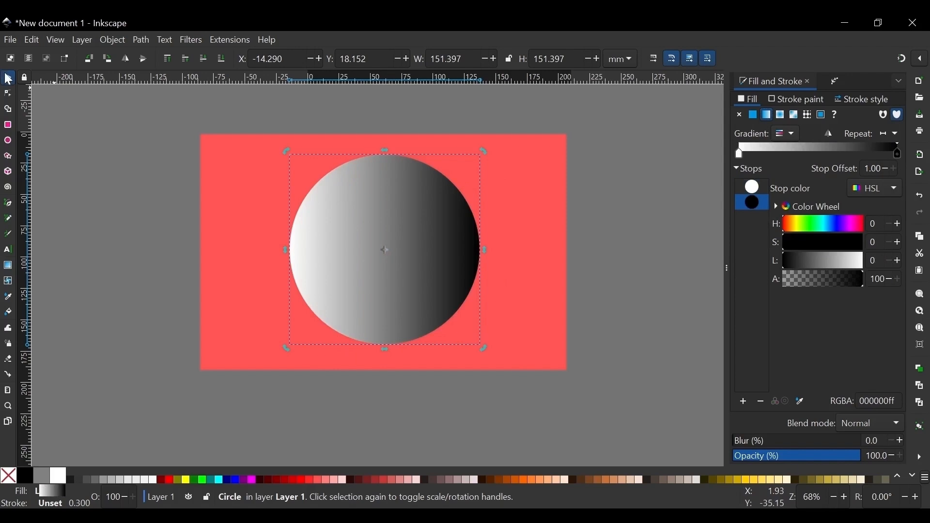
# Select the gradient circle together with the red rectangle and set the circle as the rectangle's mask.
pyautogui.click(90, 161)
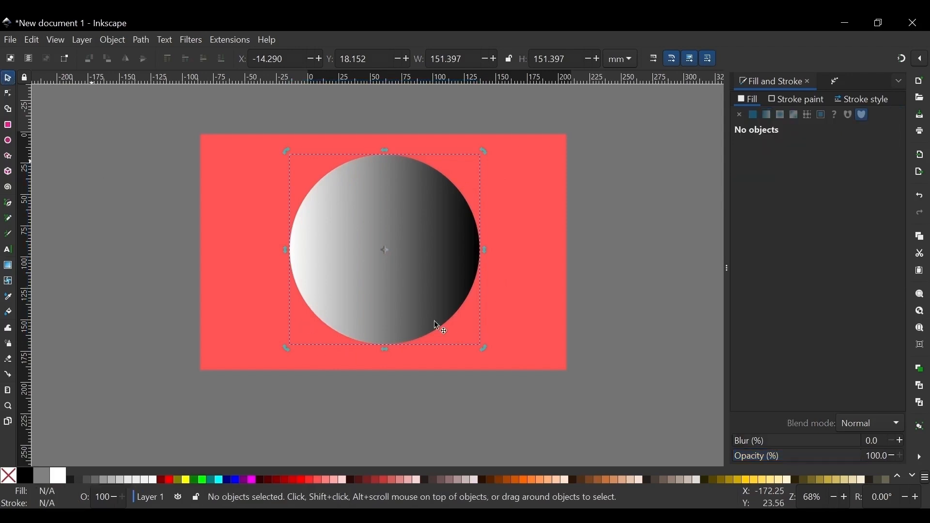
pyautogui.click(372, 217)
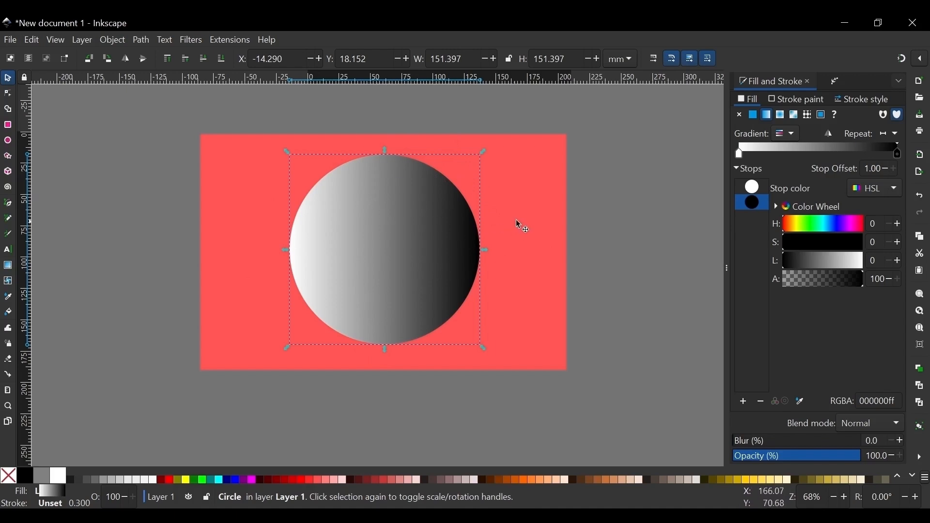
pyautogui.keyDown('shift'); pyautogui.click(533, 160); pyautogui.keyUp('shift')
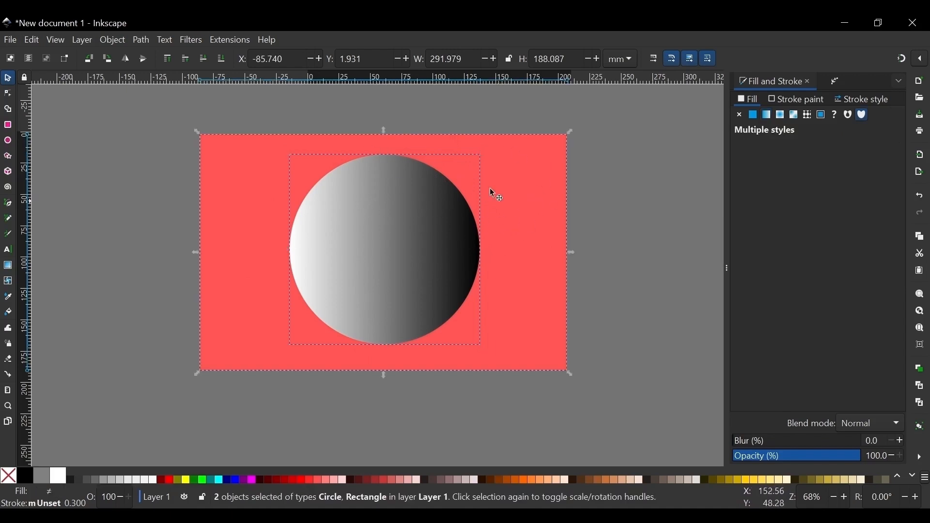
pyautogui.rightClick(527, 173)
pyautogui.click(556, 418)
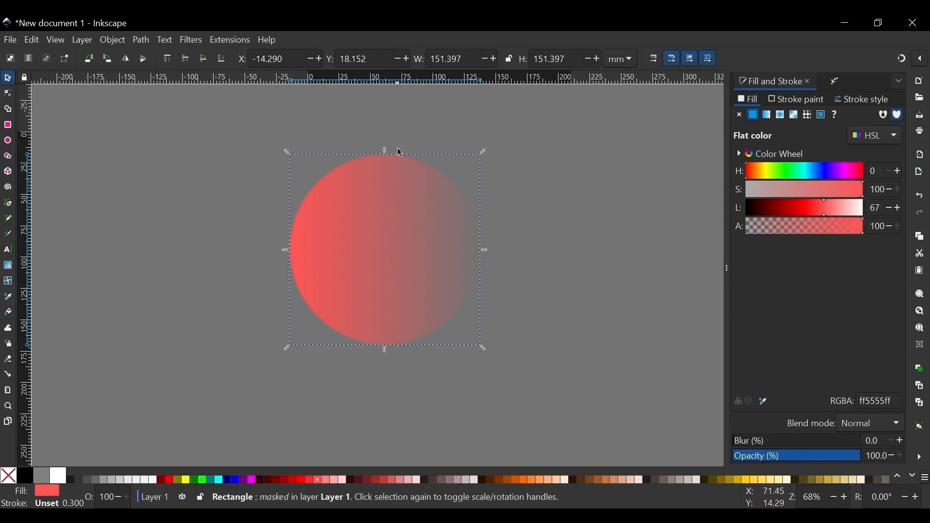
# Move the masked rectangle to about X -97 mm, Y 31 mm, and apply the Power mask path effect to it.
pyautogui.moveTo(414, 245); pyautogui.dragTo(310, 260)
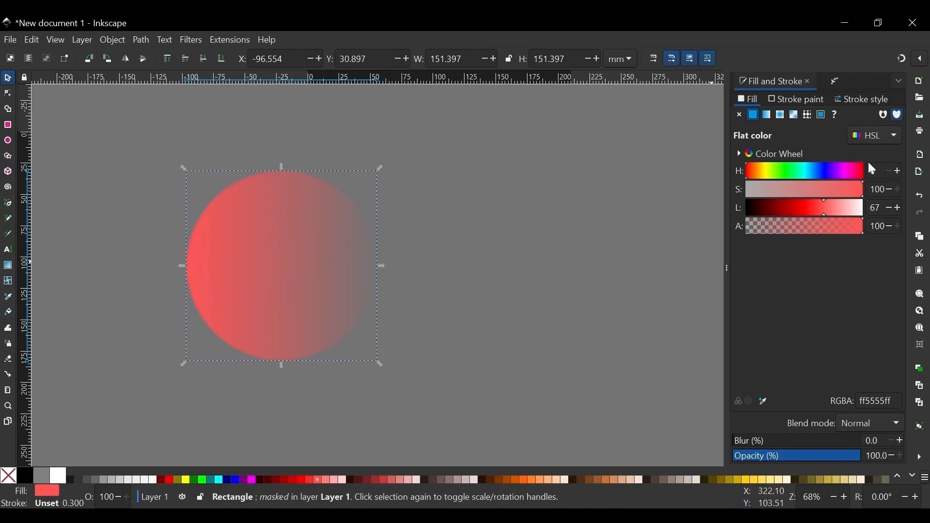
pyautogui.click(838, 82)
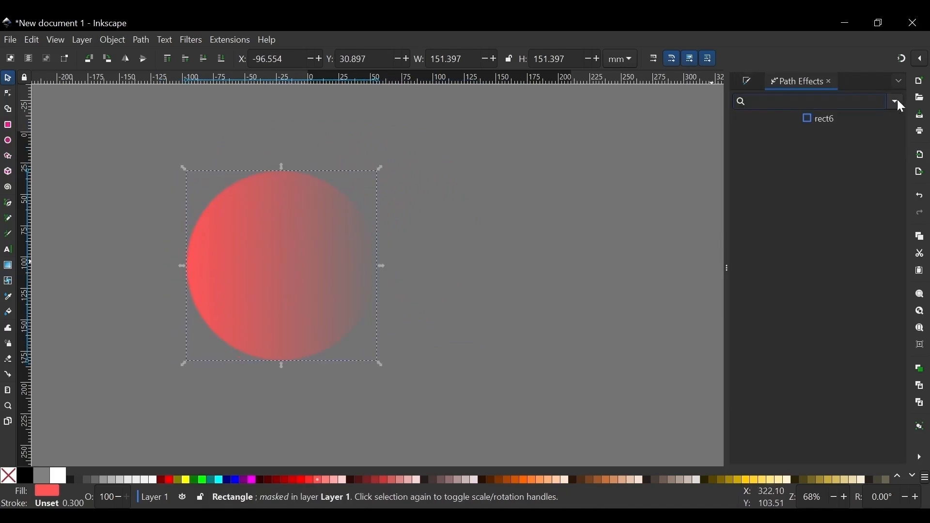
pyautogui.click(897, 101)
pyautogui.click(736, 269)
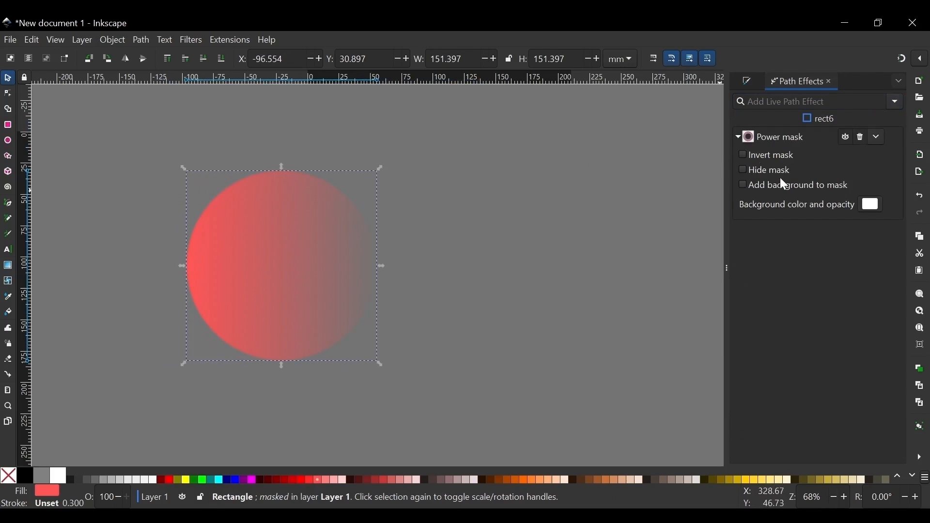
# Try the Power mask's Invert mask and Hide mask options in turn, and enable Add background to mask.
pyautogui.click(764, 154)
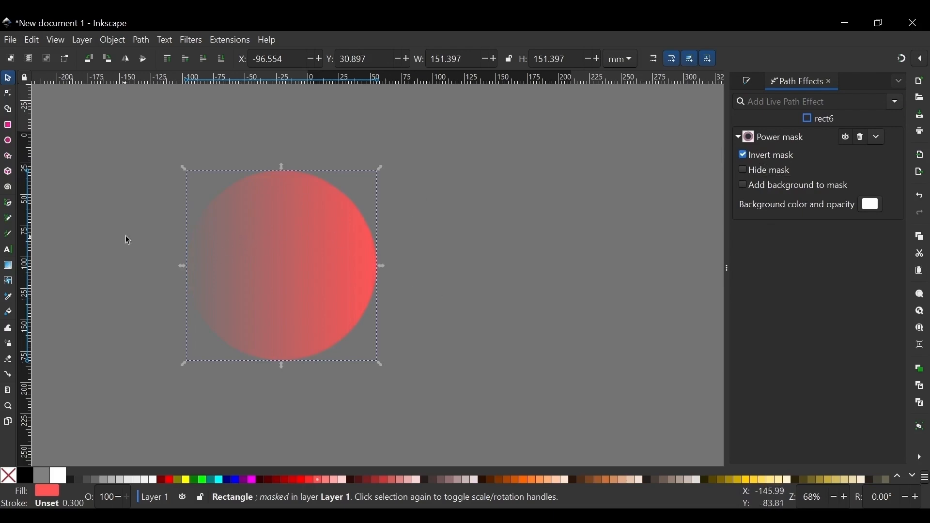
pyautogui.click(774, 172)
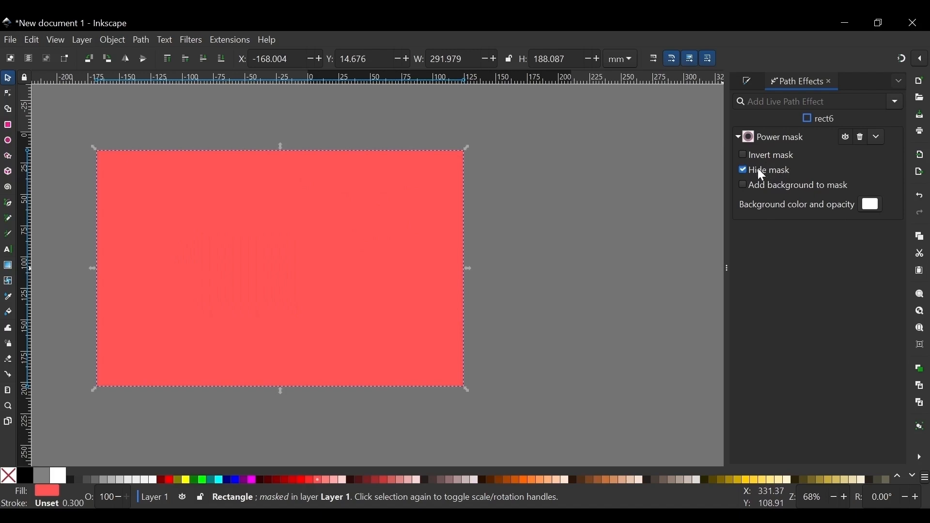
pyautogui.click(758, 170)
pyautogui.click(791, 184)
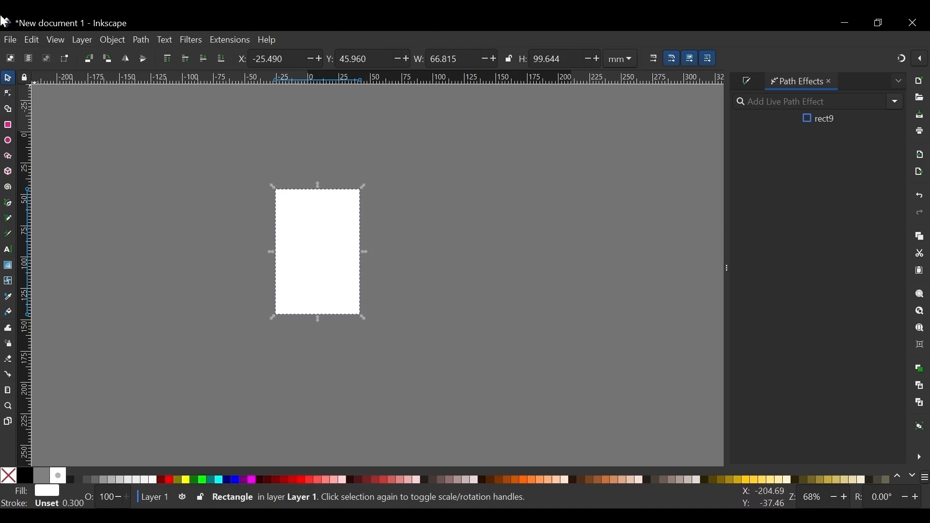
# Reposition the white rectangle, apply the Rotate copies effect, and place the result at about X -54 mm, Y -10 mm.
pyautogui.moveTo(318, 240); pyautogui.dragTo(364, 195)
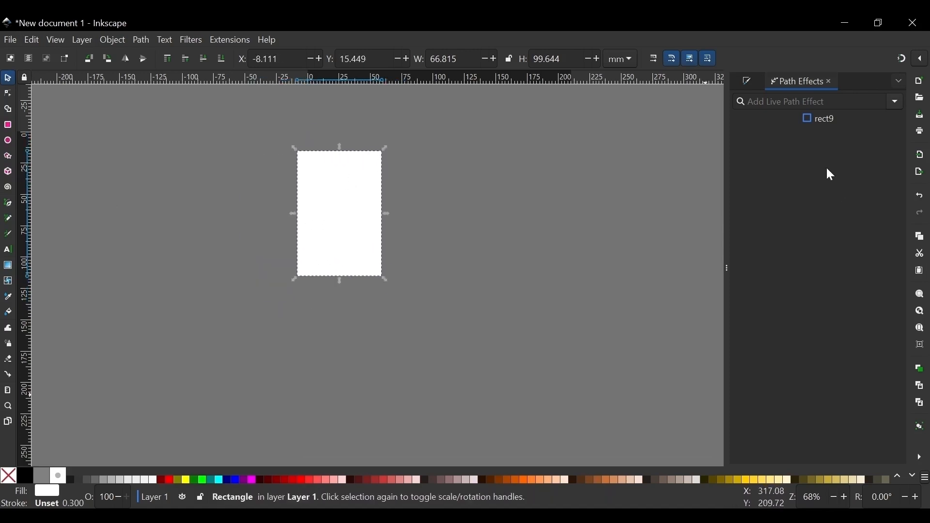
pyautogui.click(897, 102)
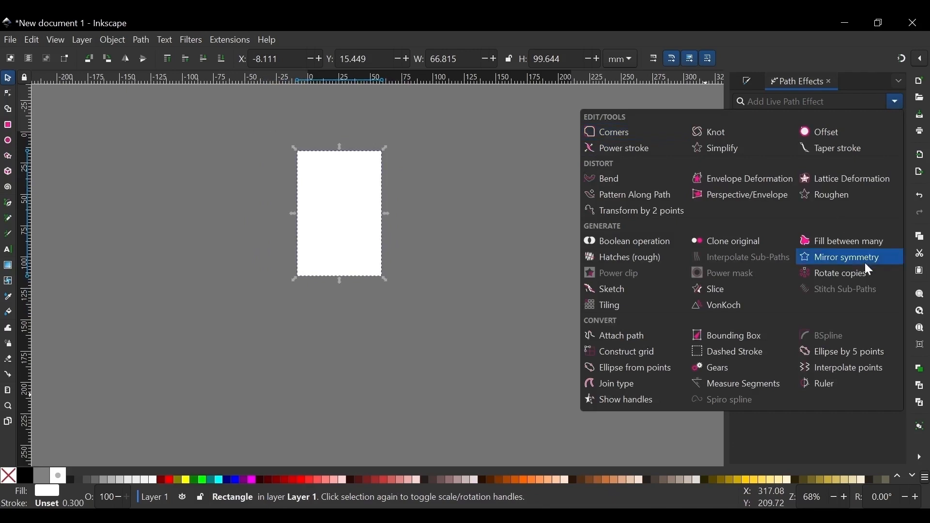
pyautogui.click(851, 273)
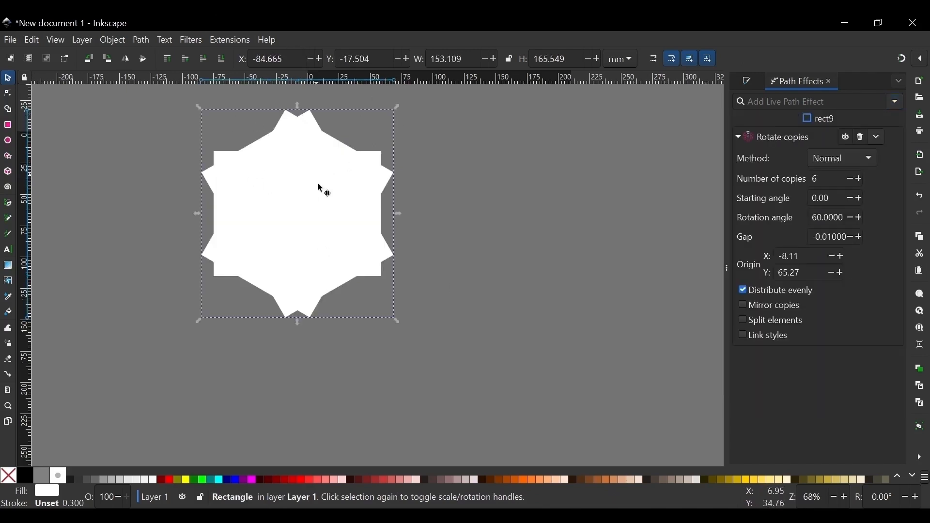
pyautogui.moveTo(321, 188); pyautogui.dragTo(353, 208)
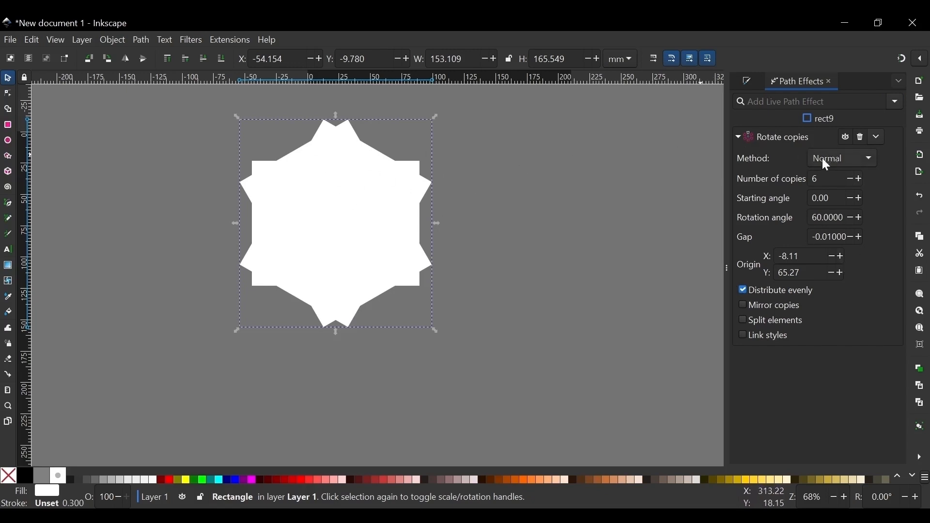
# Try the Kaleidoscope and Fuse paths methods of Rotate copies and return the method to Normal.
pyautogui.click(845, 159)
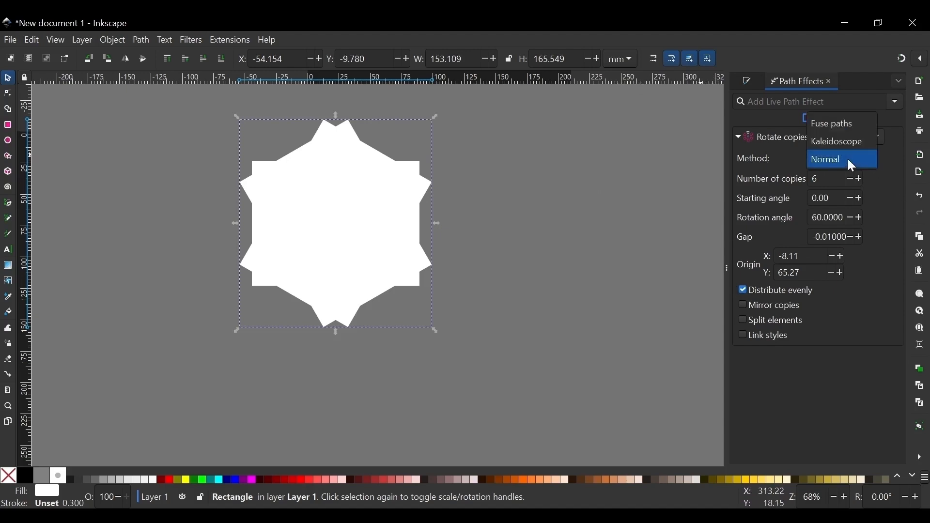
pyautogui.click(845, 148)
pyautogui.click(859, 157)
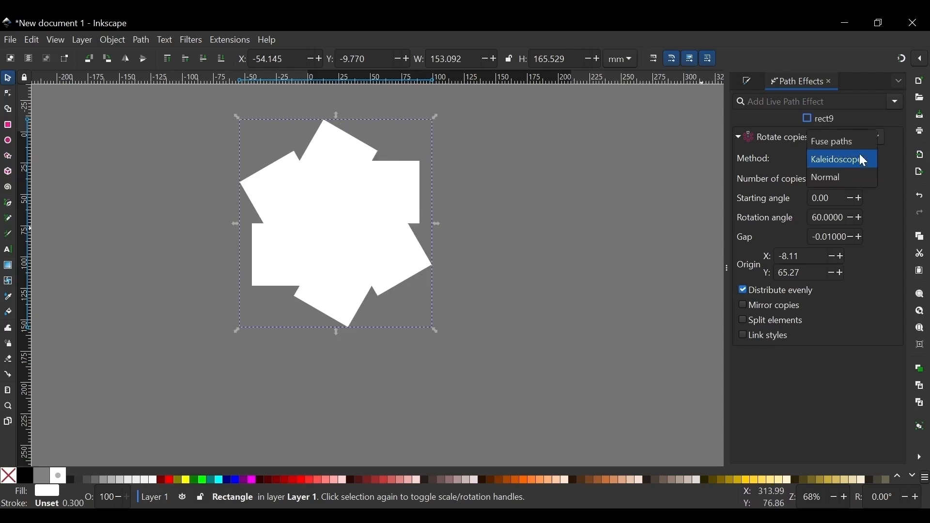
pyautogui.click(824, 139)
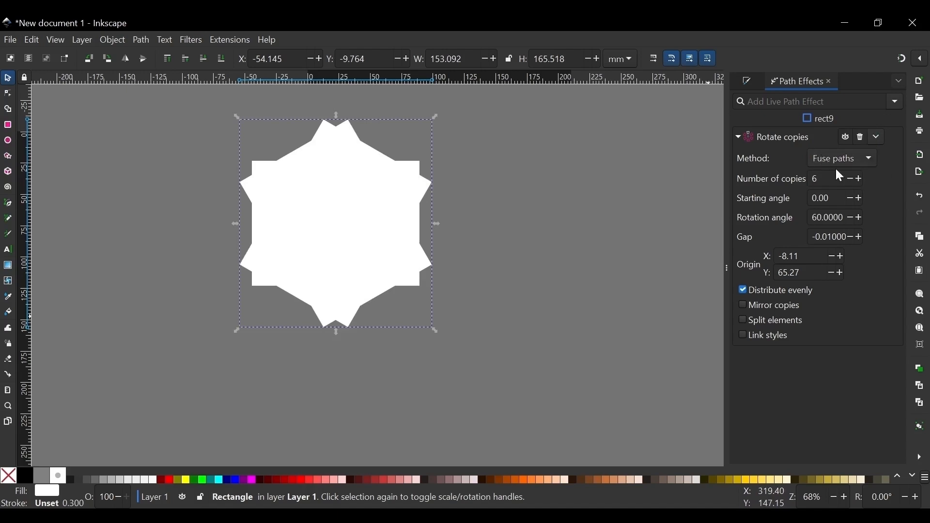
pyautogui.click(837, 167)
pyautogui.click(833, 178)
pyautogui.click(837, 157)
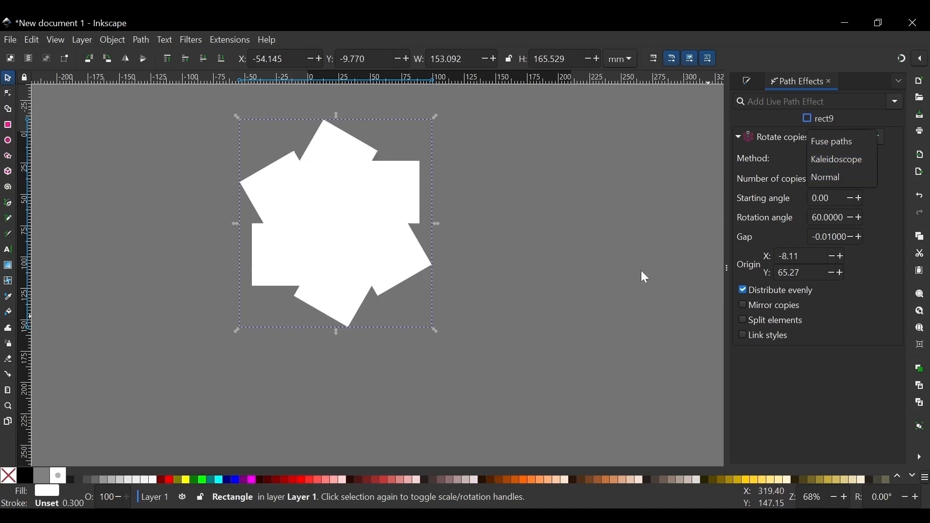
pyautogui.click(831, 176)
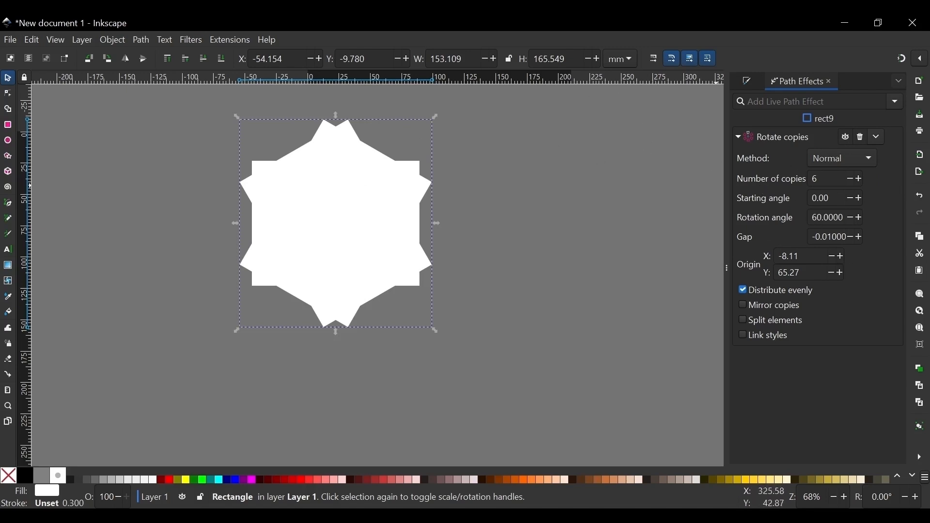
# Set the Rotate copies effect to 11 copies with a starting angle of 45.
pyautogui.click(858, 178)
pyautogui.click(858, 177)
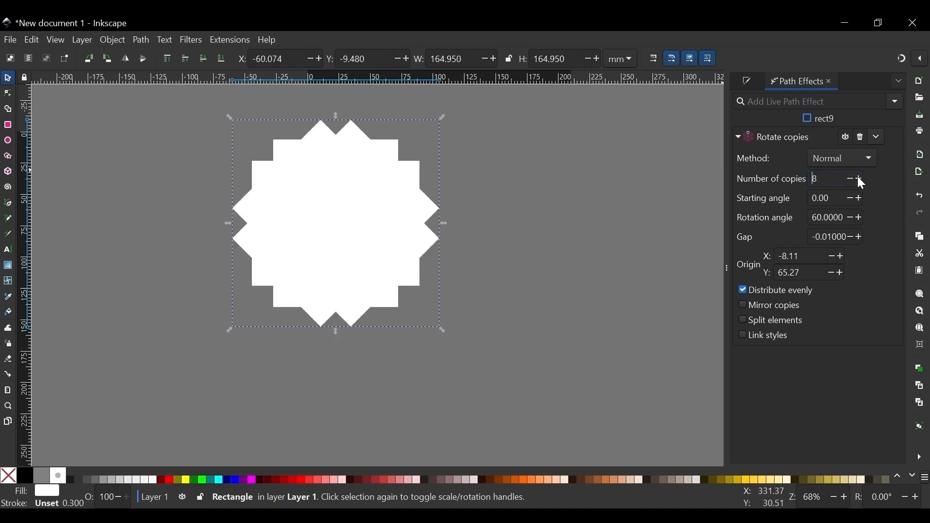
pyautogui.click(858, 178)
pyautogui.click(858, 177)
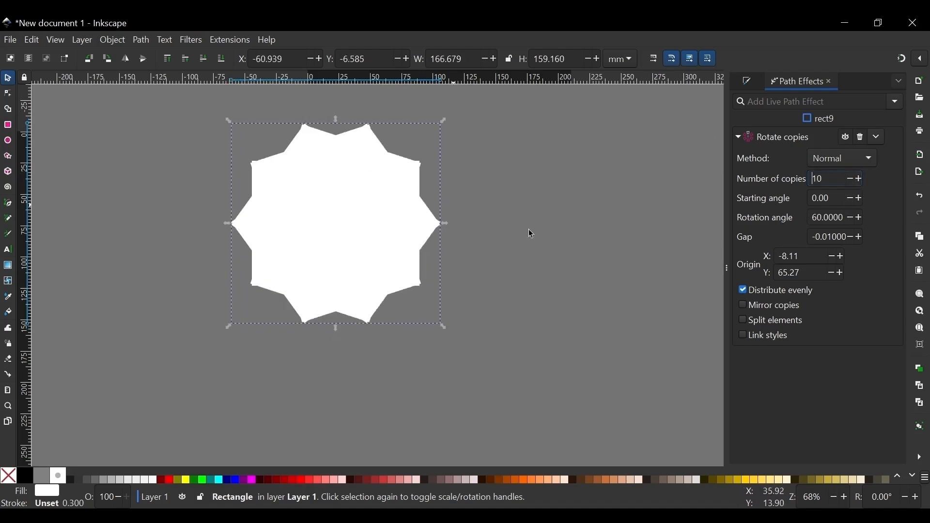
pyautogui.click(860, 178)
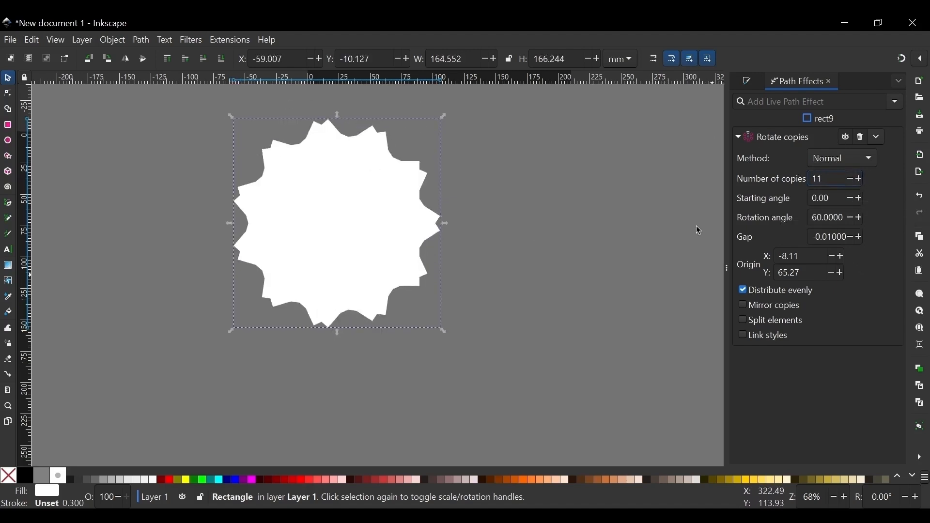
pyautogui.doubleClick(831, 198)
pyautogui.write('45')
pyautogui.press('Return')
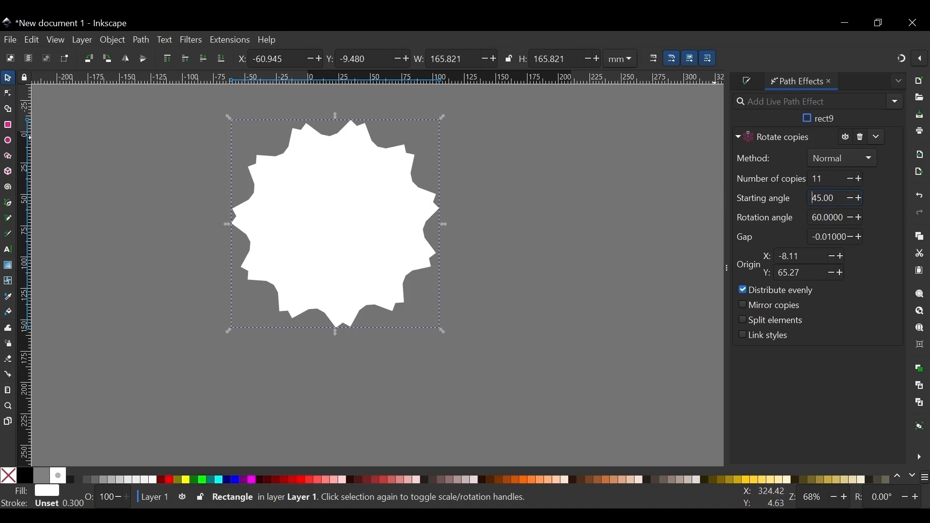
# Set the rotation angle of the Rotate copies effect to 300.
pyautogui.click(859, 217)
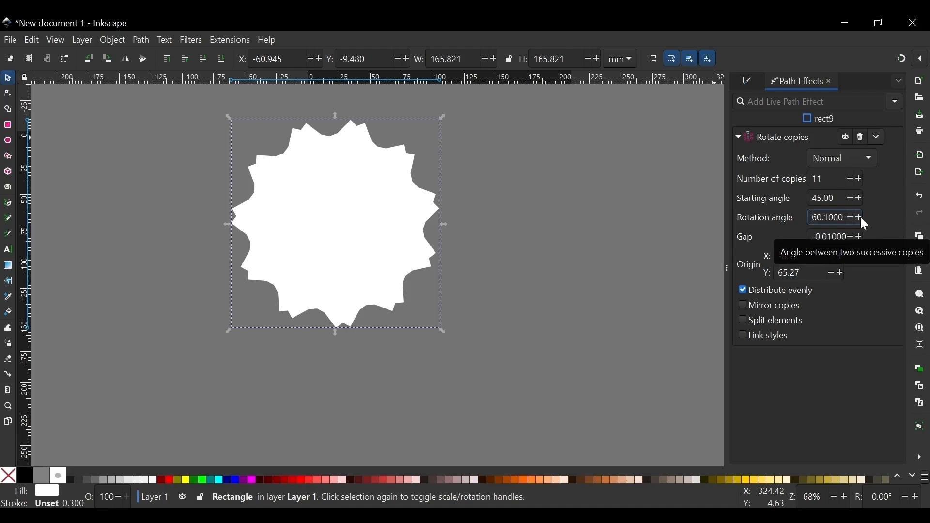
pyautogui.click(861, 218)
pyautogui.click(860, 217)
pyautogui.click(861, 218)
pyautogui.click(861, 217)
pyautogui.click(860, 217)
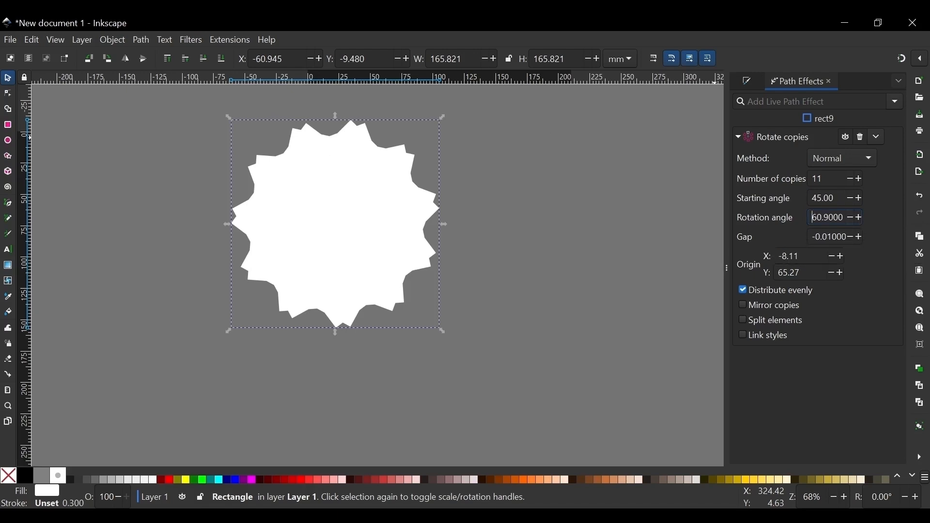
pyautogui.press('End')
pyautogui.hotkey('shift', 'Left')
pyautogui.hotkey('shift', 'Left')
pyautogui.hotkey('shift', 'Left')
pyautogui.hotkey('shift', 'Left')
pyautogui.hotkey('shift', 'Left')
pyautogui.hotkey('shift', 'Left')
pyautogui.hotkey('shift', 'Left')
pyautogui.write('300')
pyautogui.press('Return')
# Remove the Rotate copies effect from the rectangle and apply it afresh with default settings.
pyautogui.click(860, 138)
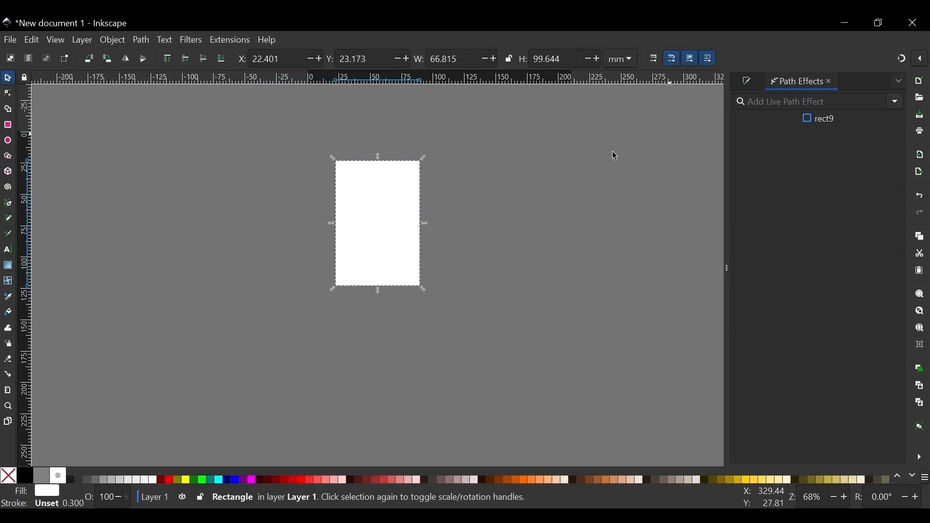
pyautogui.click(901, 104)
pyautogui.click(849, 280)
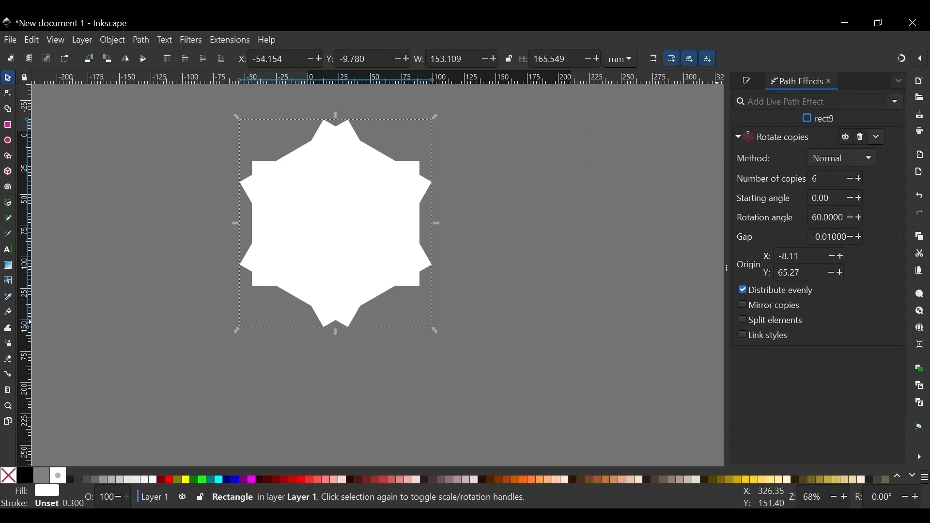
# Set the gap of the Rotate copies effect to -1.
pyautogui.click(833, 217)
pyautogui.press('Tab')
pyautogui.press('Tab')
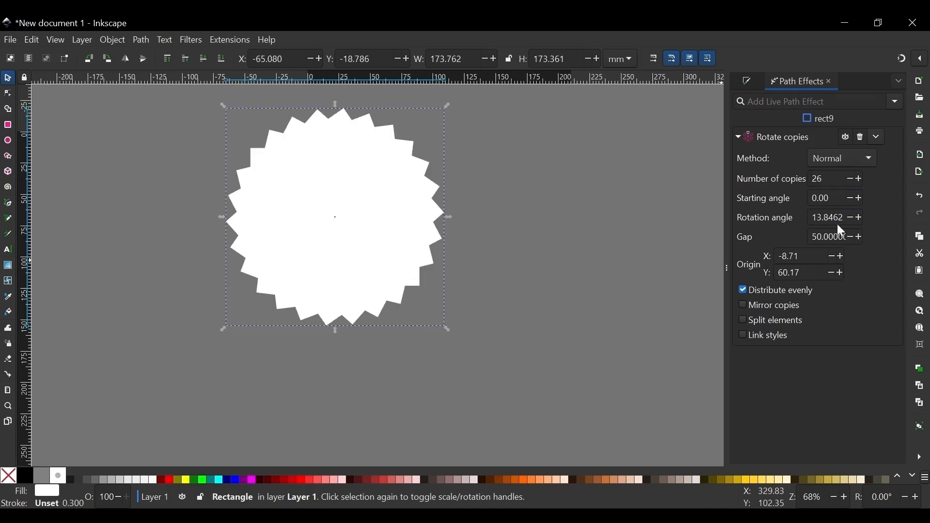
pyautogui.moveTo(845, 237); pyautogui.dragTo(820, 237)
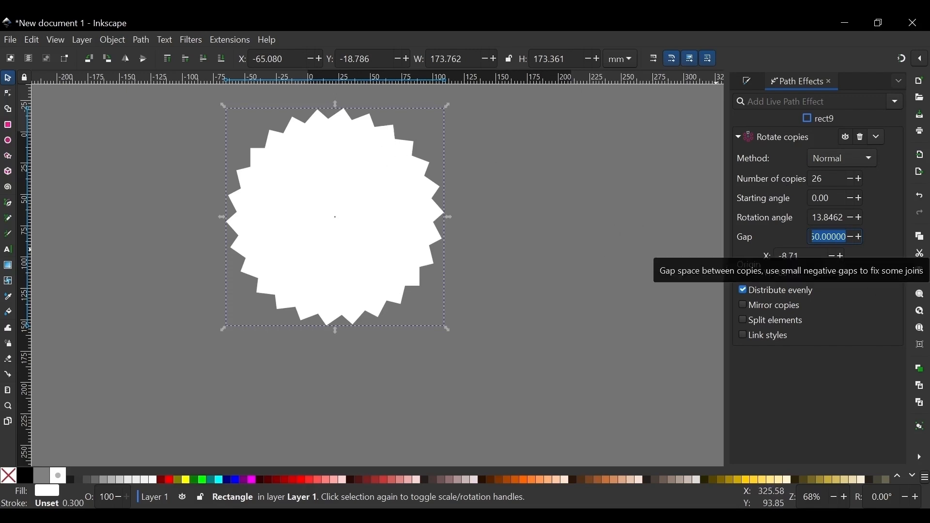
pyautogui.press('BackSpace')
pyautogui.write('-1')
pyautogui.press('Return')
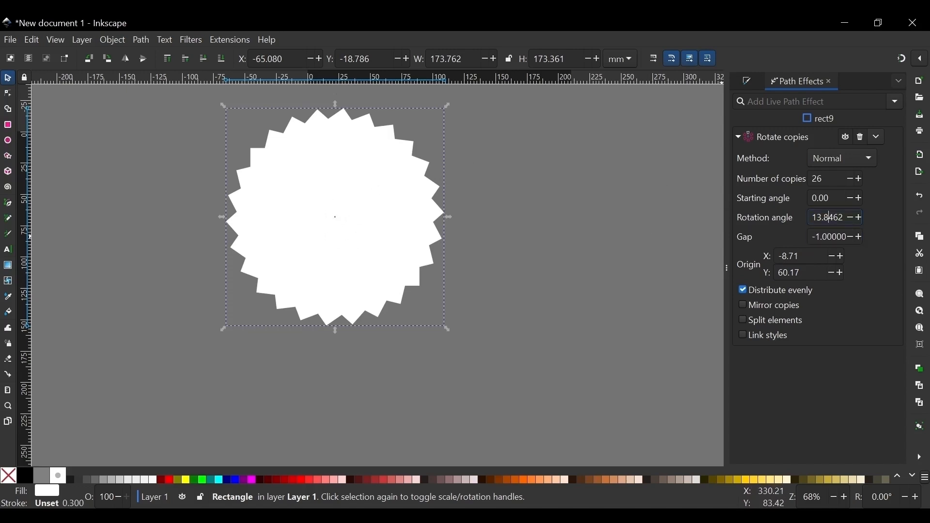
# Lower the Rotate copies gap to -1.01 and move the shape to about X -29, Y -5 mm.
pyautogui.moveTo(817, 236); pyautogui.dragTo(820, 236)
pyautogui.click(851, 237)
pyautogui.moveTo(346, 185); pyautogui.dragTo(393, 203)
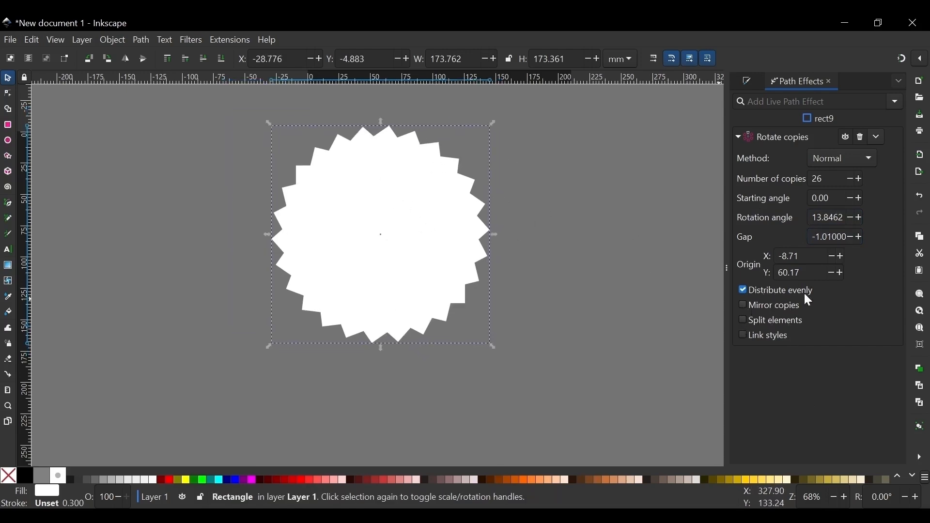
# Toggle Distribute evenly off and back on, and enable Mirror copies for the Rotate copies effect.
pyautogui.click(784, 289)
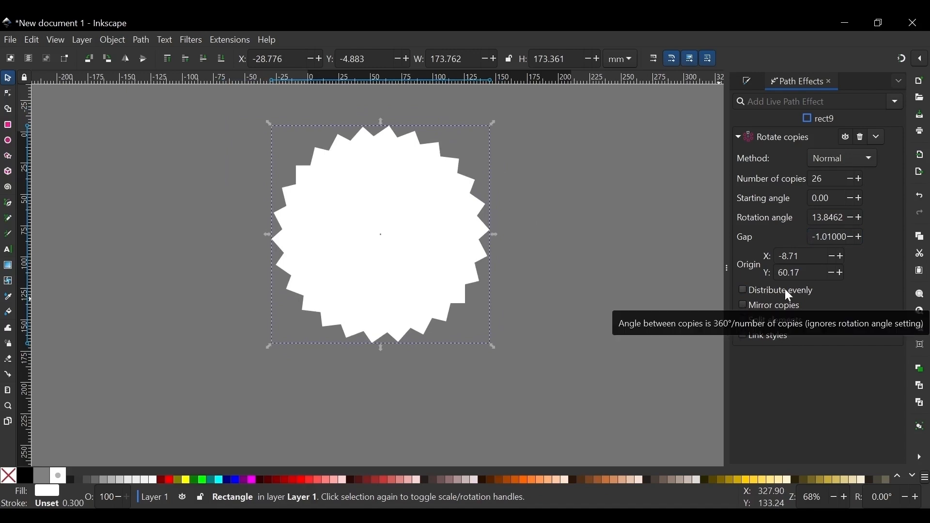
pyautogui.click(770, 290)
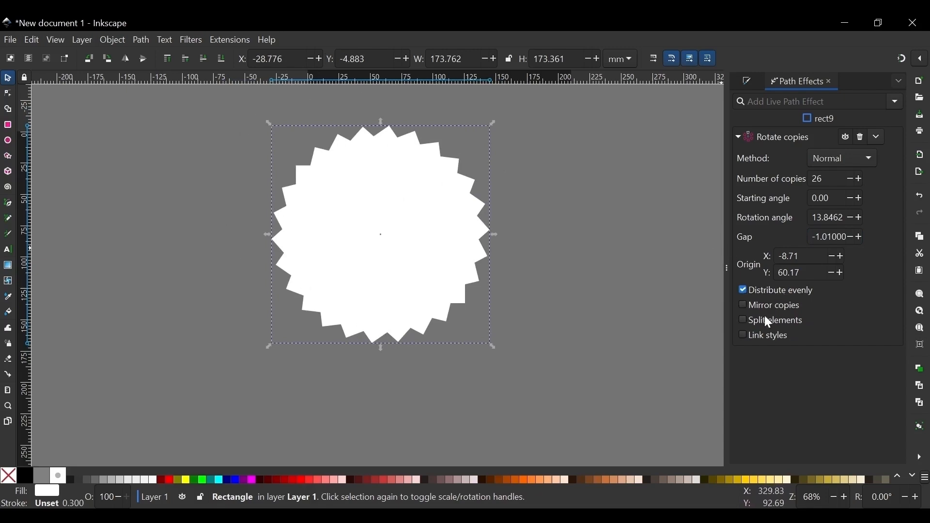
pyautogui.click(774, 306)
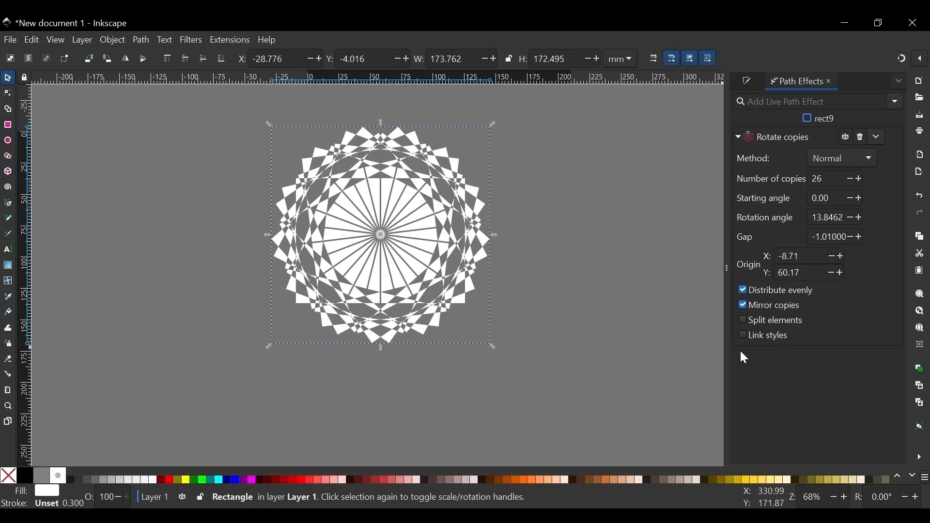
# Try the Split elements and Link styles options of Rotate copies, selecting individual split copies on the canvas.
pyautogui.click(767, 317)
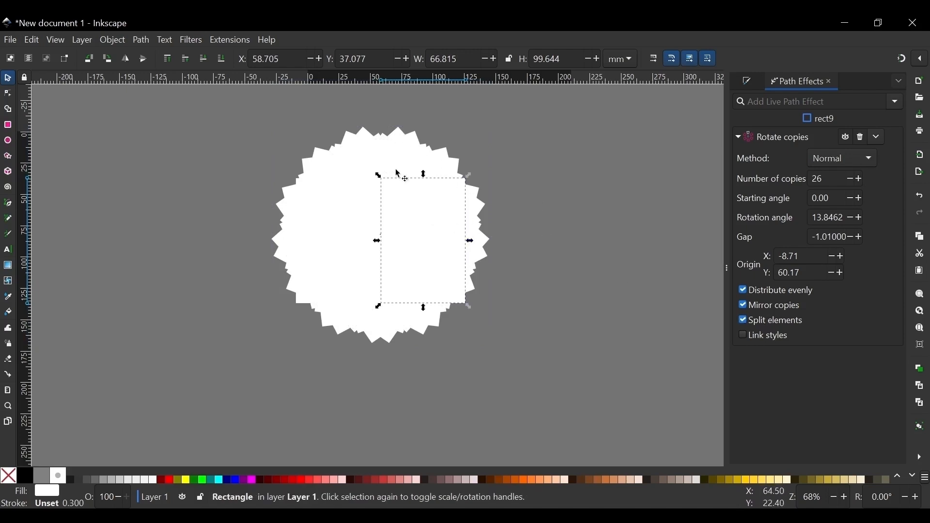
pyautogui.click(418, 156)
pyautogui.moveTo(388, 153); pyautogui.dragTo(371, 313)
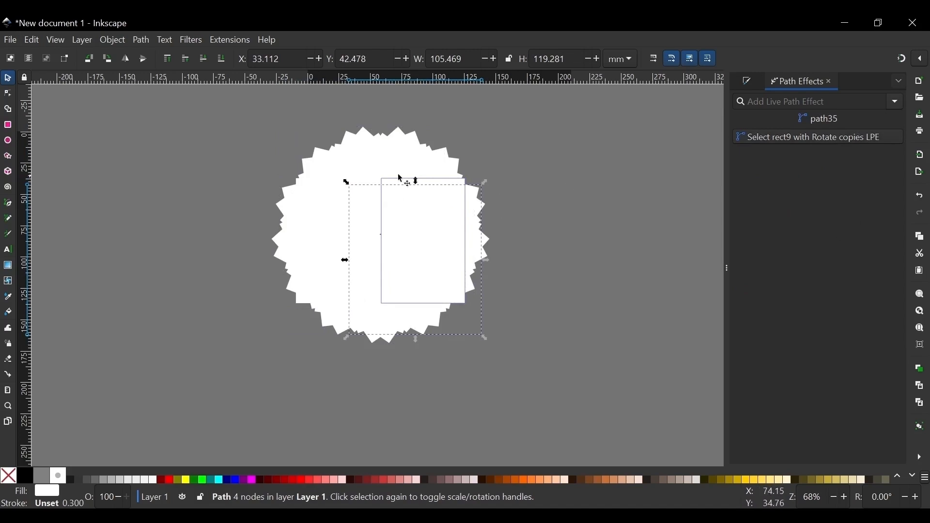
pyautogui.click(374, 148)
pyautogui.click(821, 140)
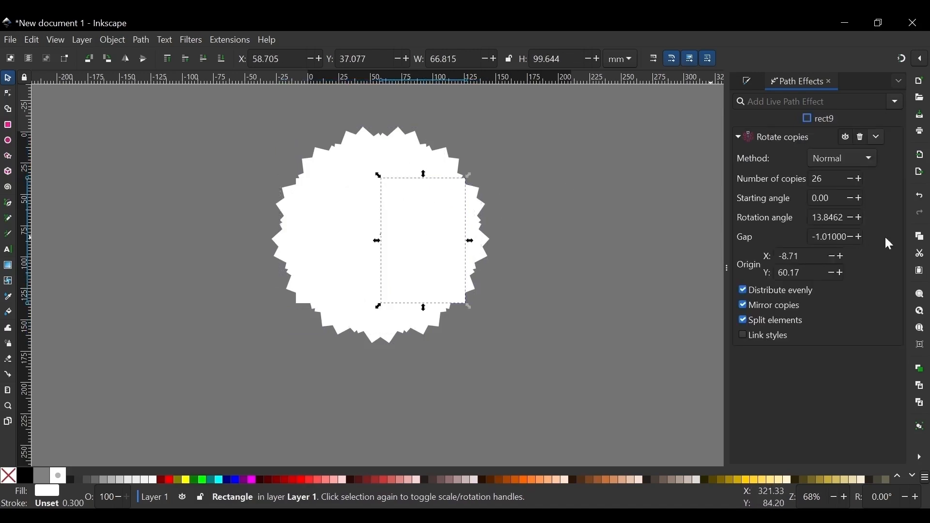
pyautogui.click(774, 322)
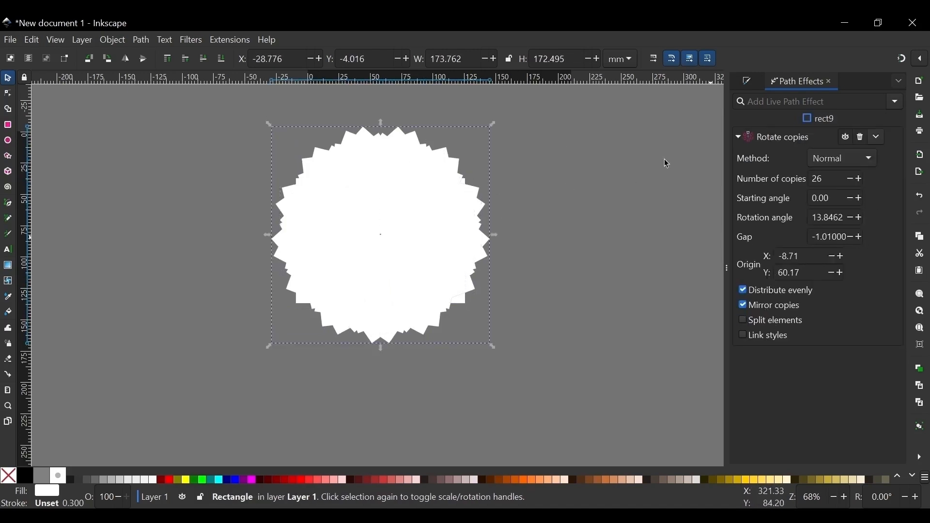
pyautogui.click(766, 339)
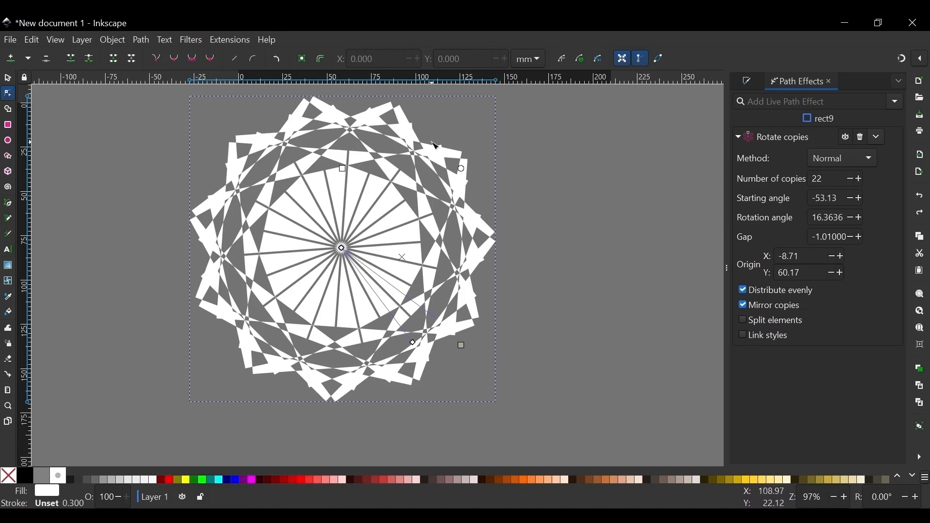
# Hide the Rotate copies effect, try rounding the bare rectangle's corner, and show the effect again.
pyautogui.click(843, 139)
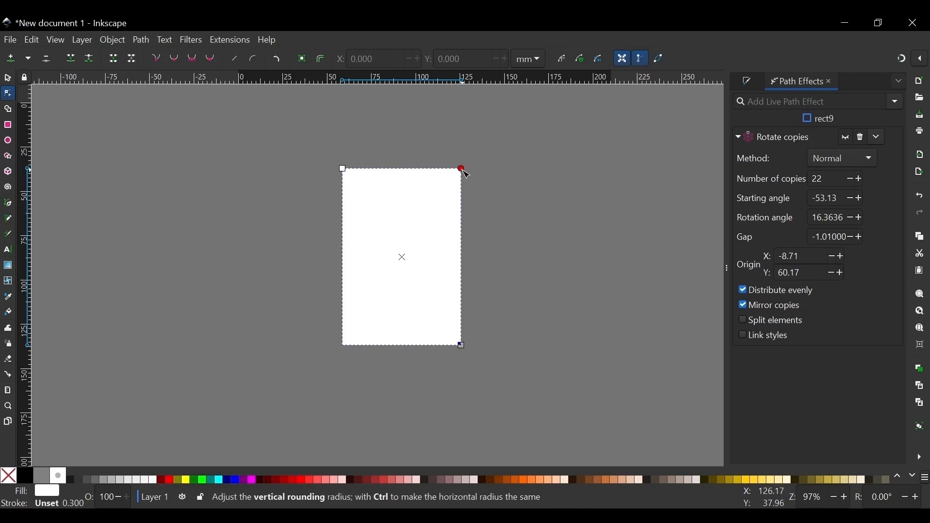
pyautogui.moveTo(464, 171); pyautogui.dragTo(508, 137)
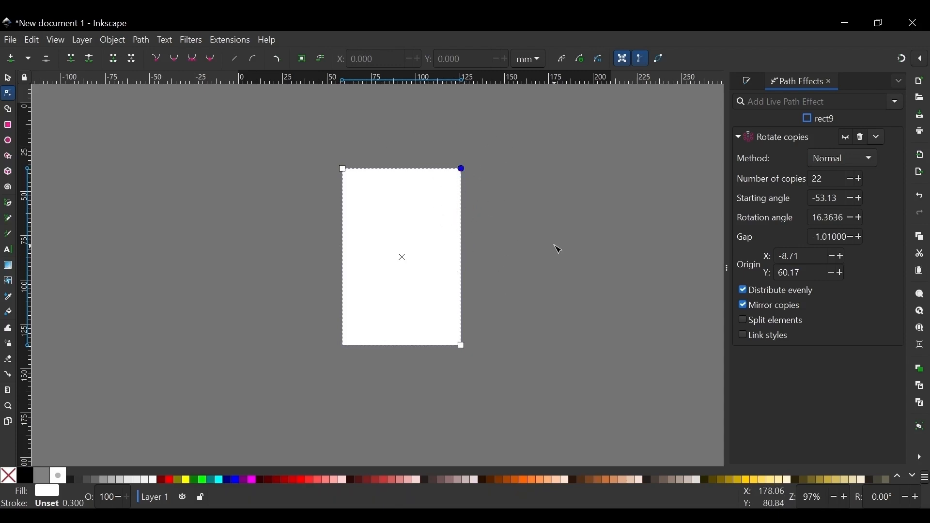
pyautogui.click(490, 188)
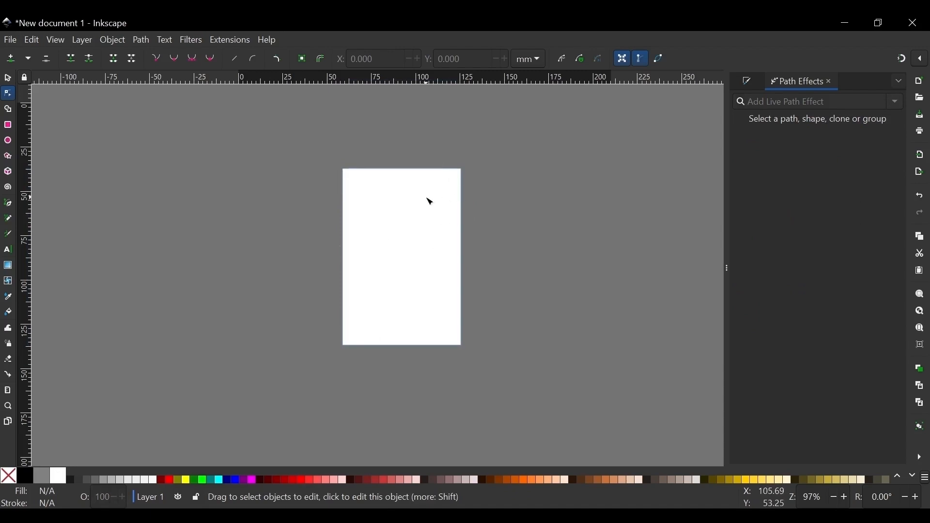
pyautogui.click(388, 252)
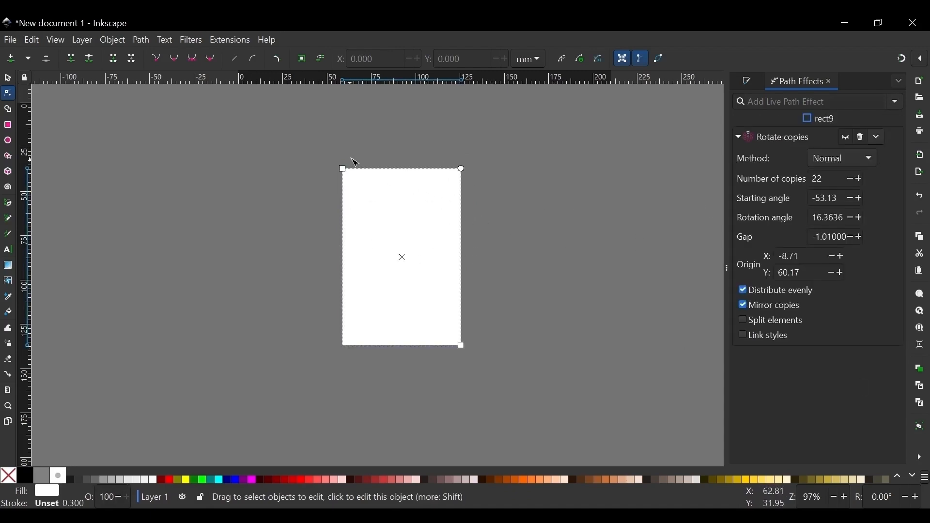
pyautogui.click(847, 138)
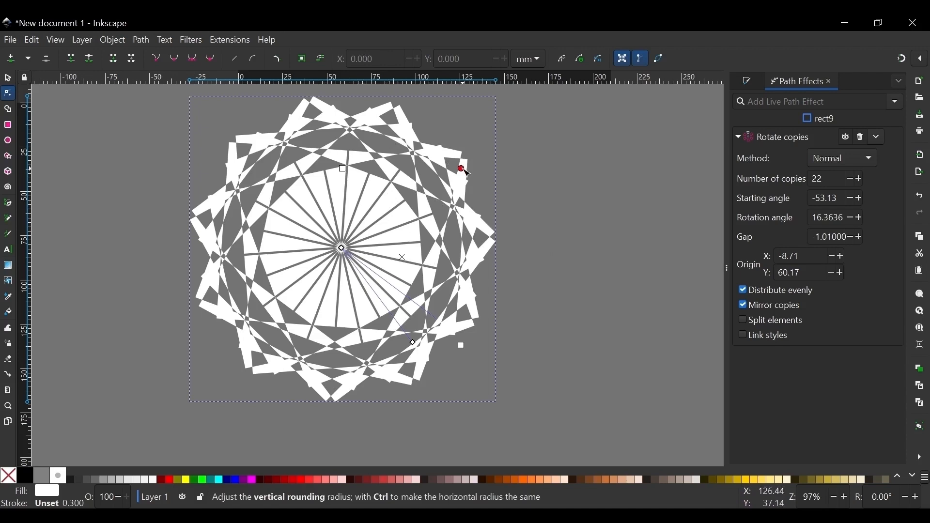
# Round the rectangle's corners and resize it to a wider, nearly square shape under the Rotate copies effect, inspecting the pattern's centre.
pyautogui.moveTo(464, 170); pyautogui.dragTo(464, 237)
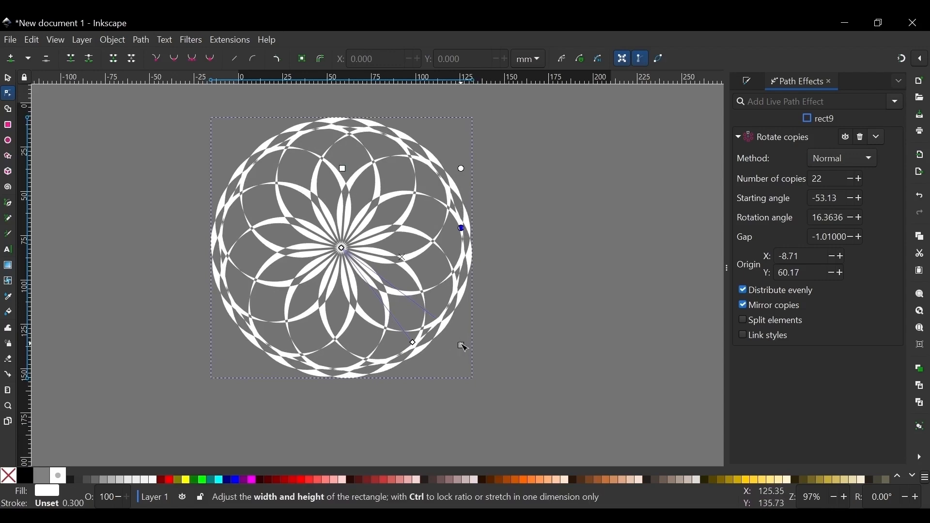
pyautogui.moveTo(461, 345); pyautogui.dragTo(531, 319)
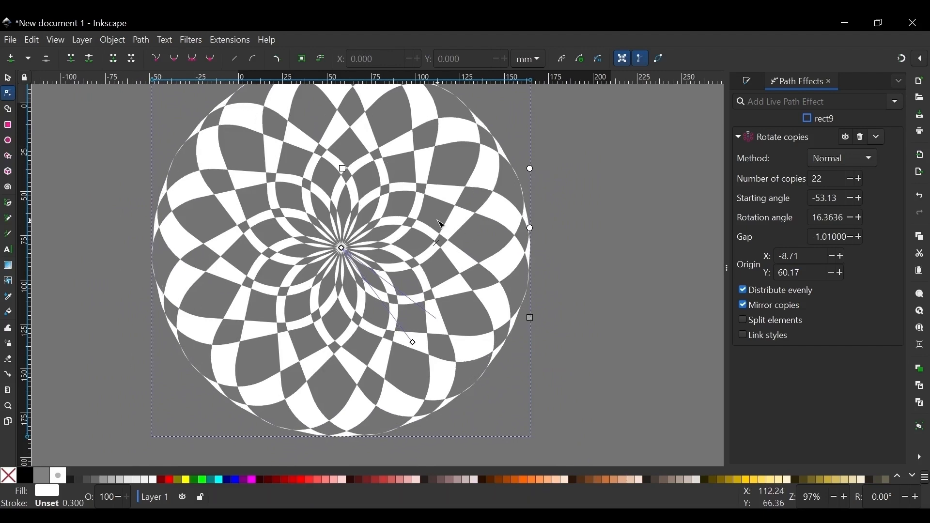
pyautogui.scroll(-1, 367, 260)
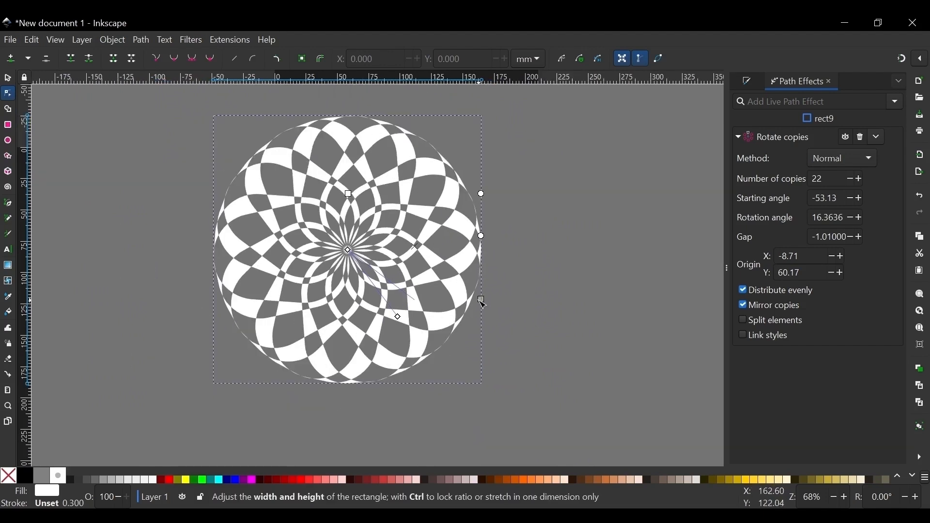
pyautogui.moveTo(482, 301); pyautogui.dragTo(463, 315)
pyautogui.scroll(2, 349, 263)
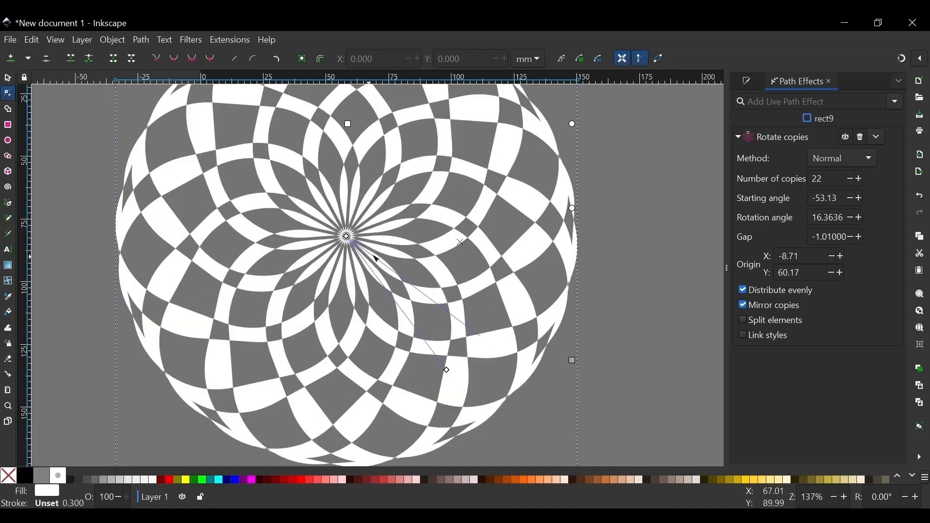
pyautogui.scroll(-2, 377, 258)
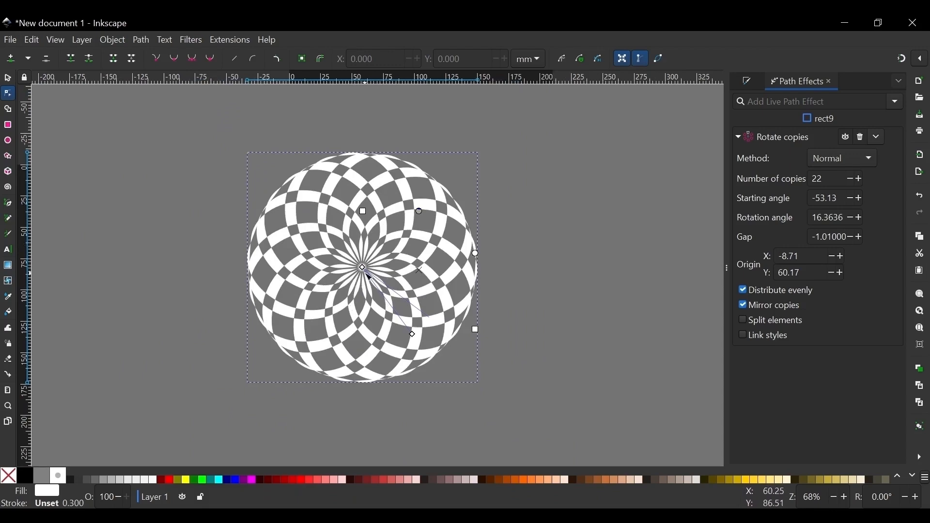
pyautogui.scroll(5, 369, 277)
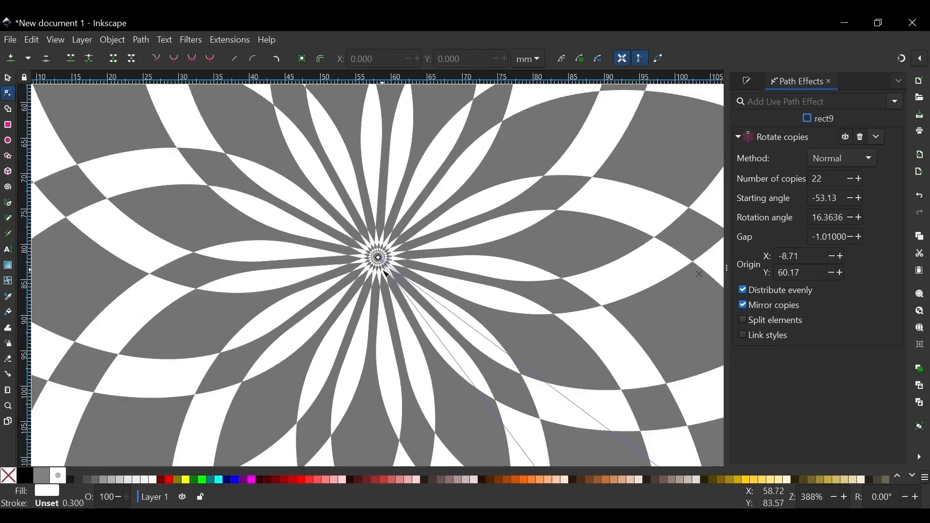
pyautogui.scroll(5, 385, 273)
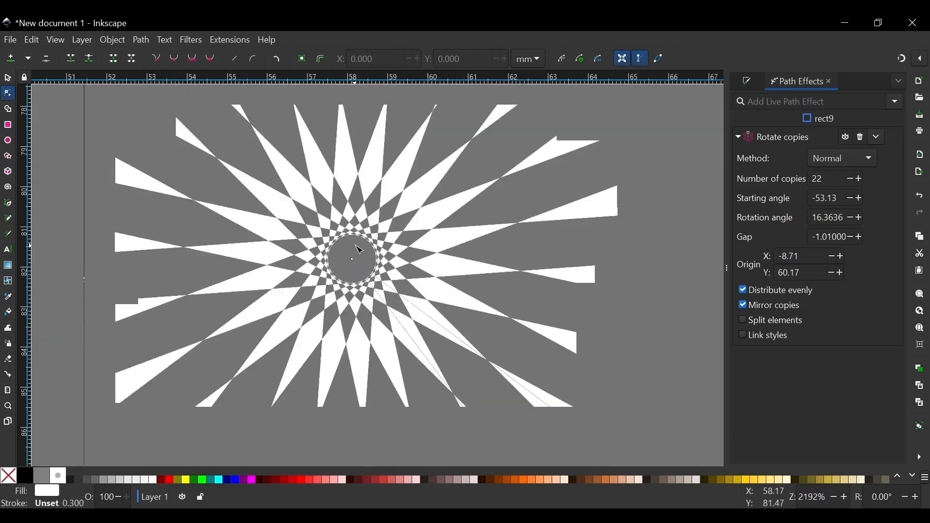
pyautogui.scroll(-9, 359, 250)
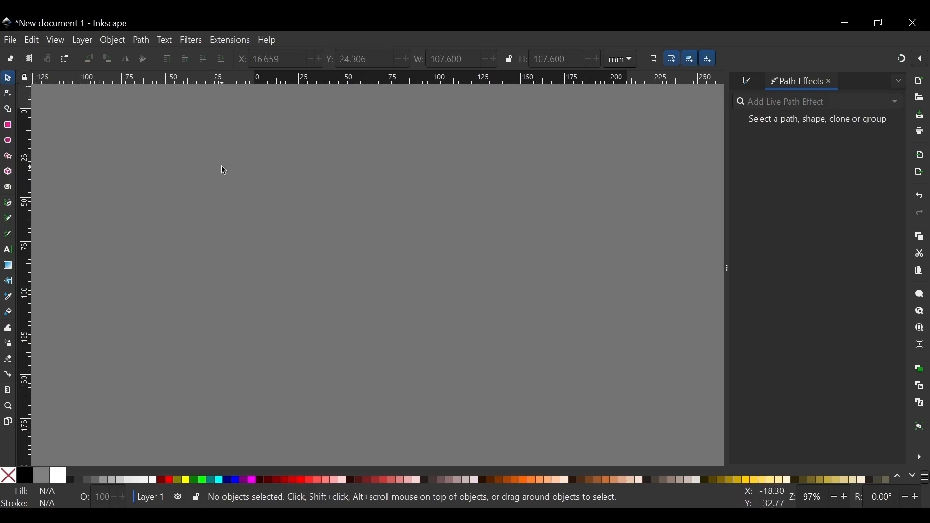
# Add the text "SKETCH" in Comic Sans MS at 144 pt and move it to about X -35, Y 41 mm.
pyautogui.press('t')
pyautogui.click(199, 258)
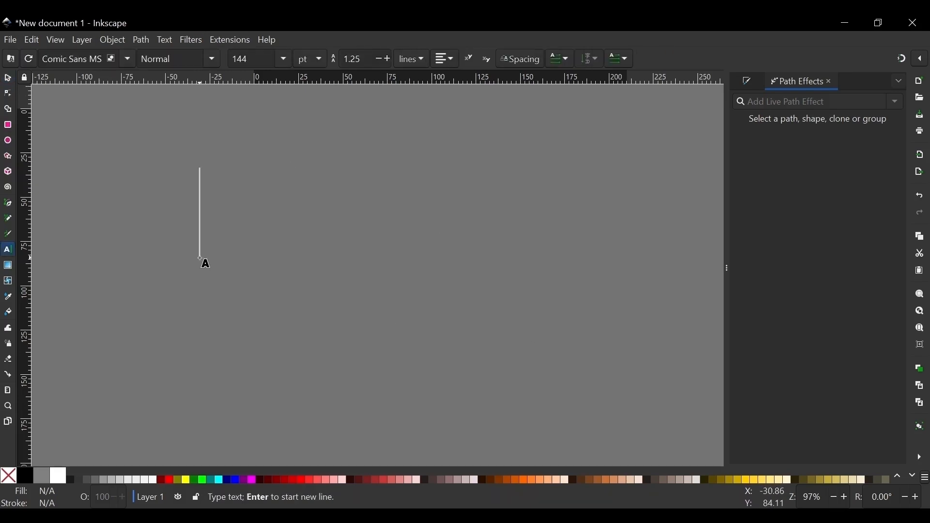
pyautogui.write('SKETCH')
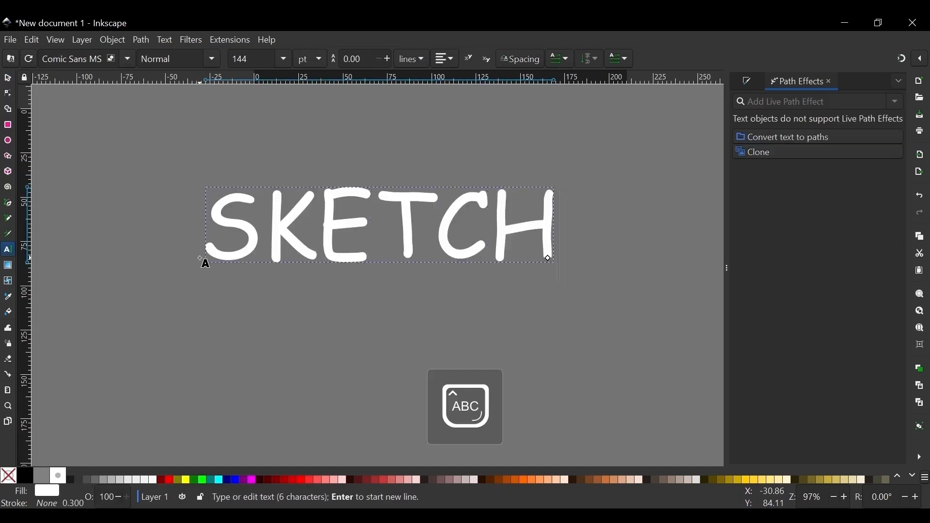
pyautogui.press('capslock')
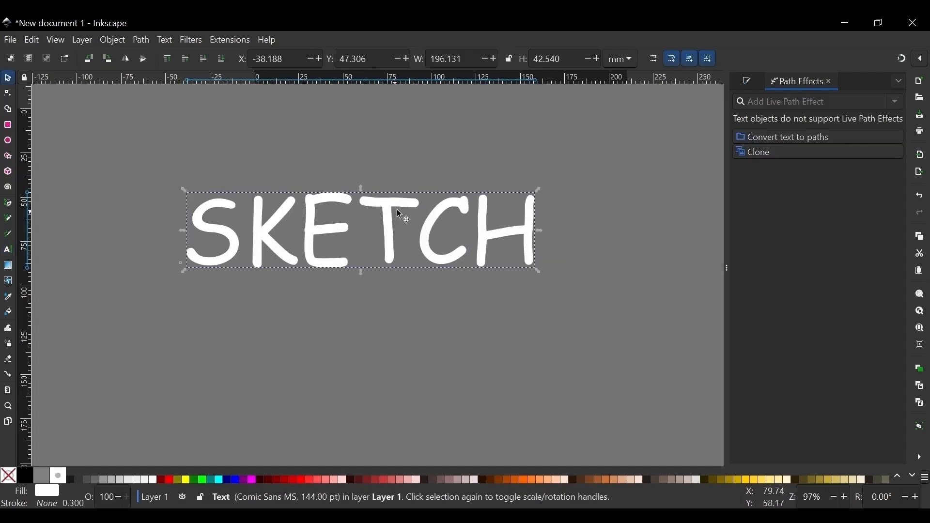
pyautogui.moveTo(406, 201)
pyautogui.mouseDown()
pyautogui.moveTo(404, 175)
pyautogui.moveTo(431, 184)
pyautogui.mouseUp()
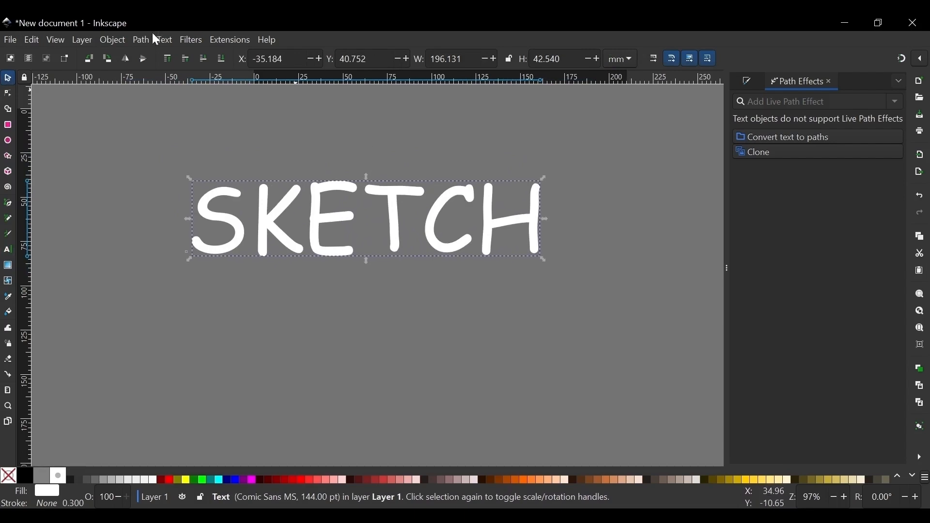
# Convert the SKETCH text to a path and apply the Sketch live path effect to it.
pyautogui.click(165, 40)
pyautogui.click(184, 55)
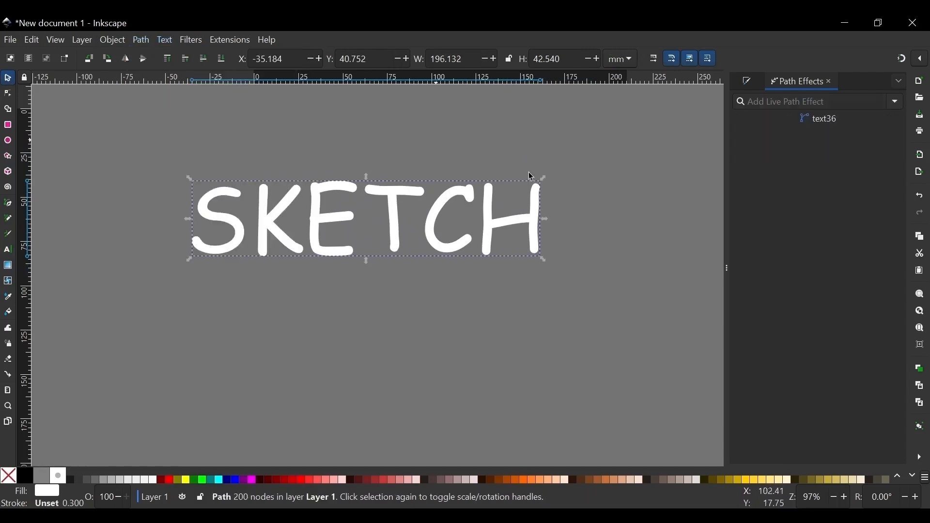
pyautogui.click(895, 100)
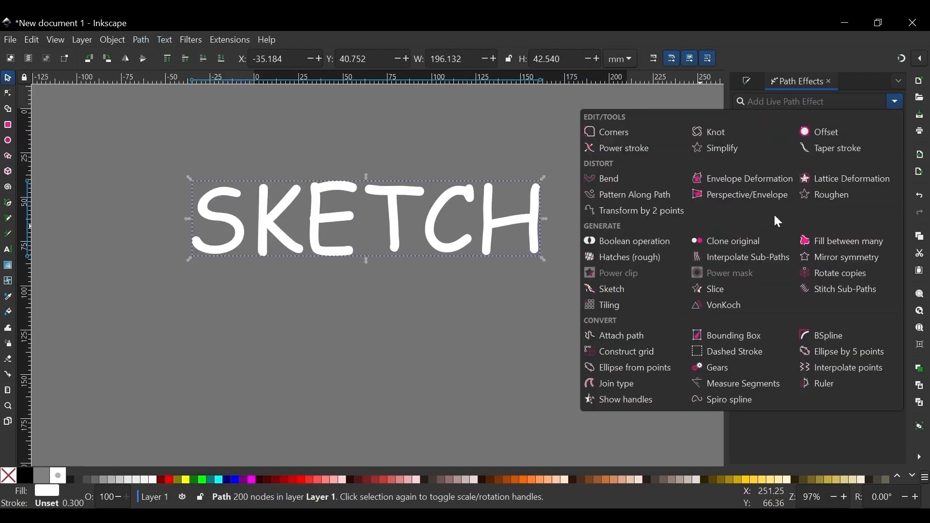
pyautogui.click(620, 291)
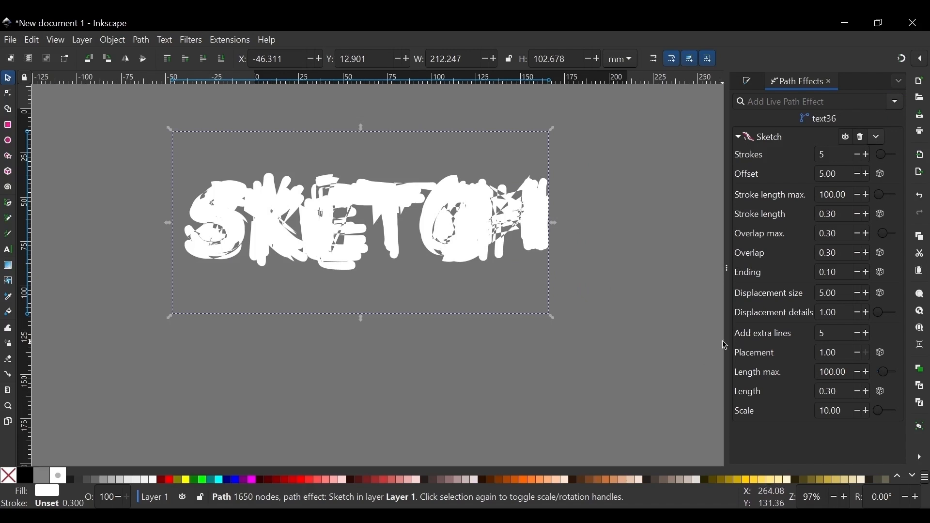
# Remove the SKETCH path's fill and give it a flat black stroke 0.2 mm wide.
pyautogui.moveTo(728, 342); pyautogui.dragTo(600, 342)
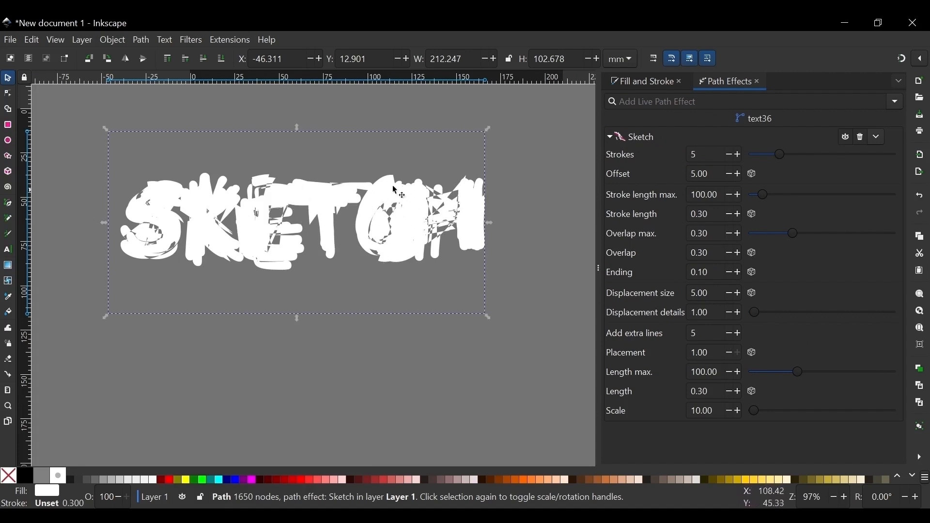
pyautogui.click(16, 478)
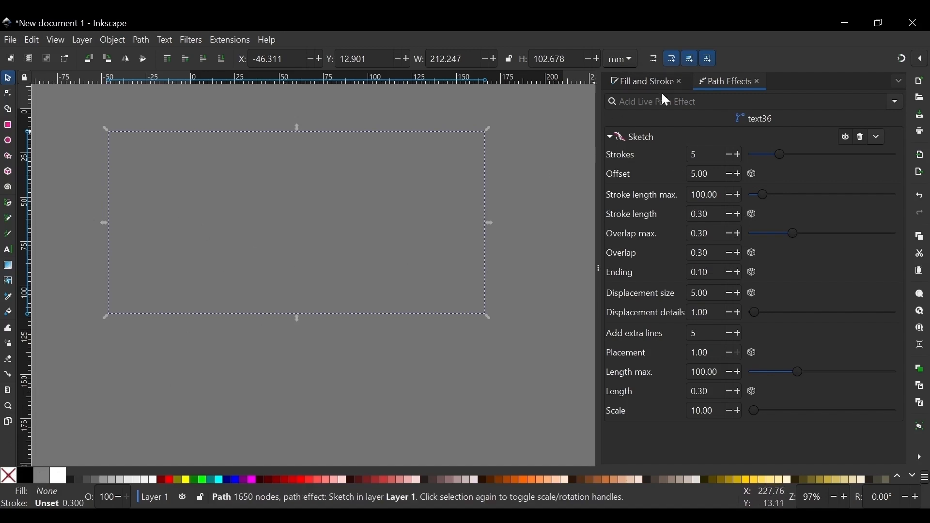
pyautogui.click(635, 79)
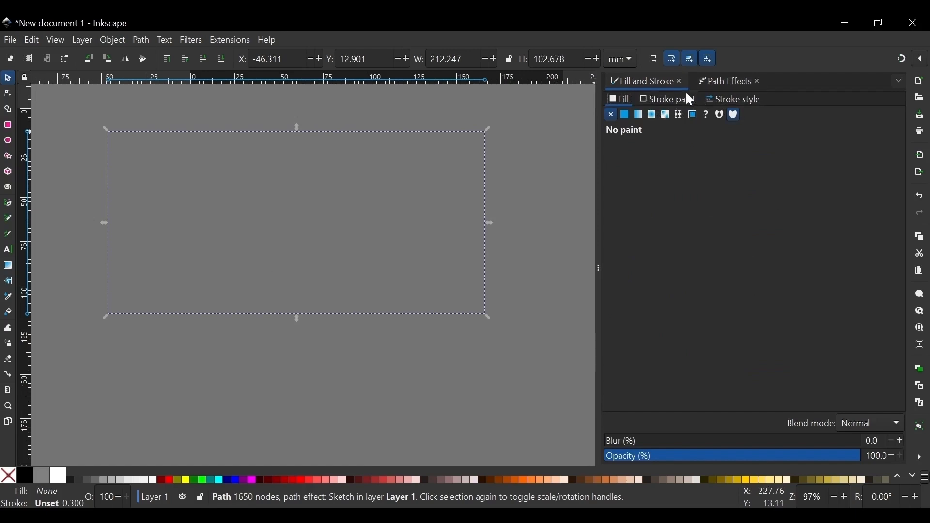
pyautogui.click(746, 100)
pyautogui.click(671, 102)
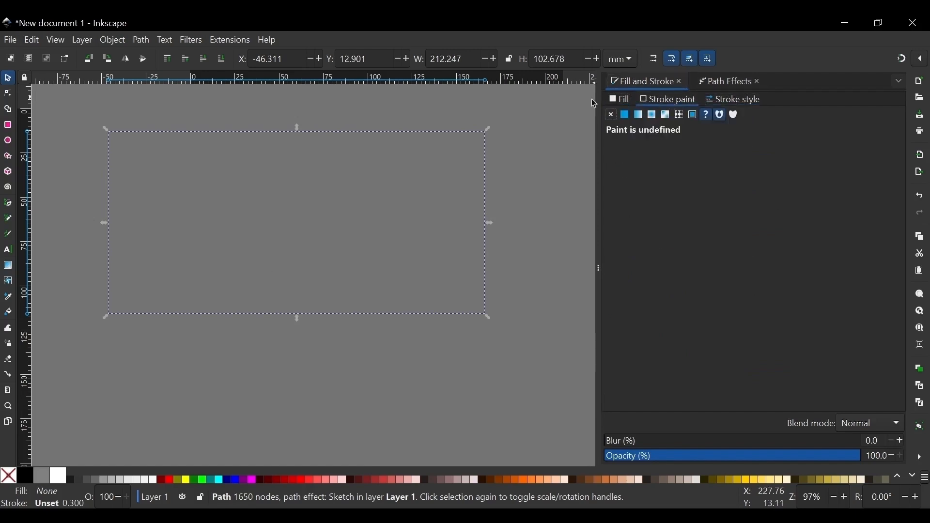
pyautogui.click(645, 118)
pyautogui.click(627, 117)
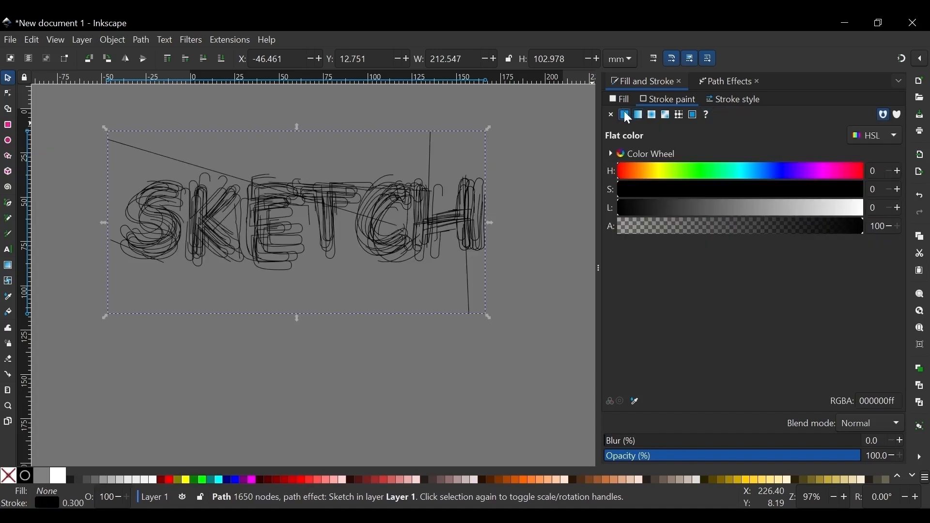
pyautogui.click(746, 99)
pyautogui.click(689, 119)
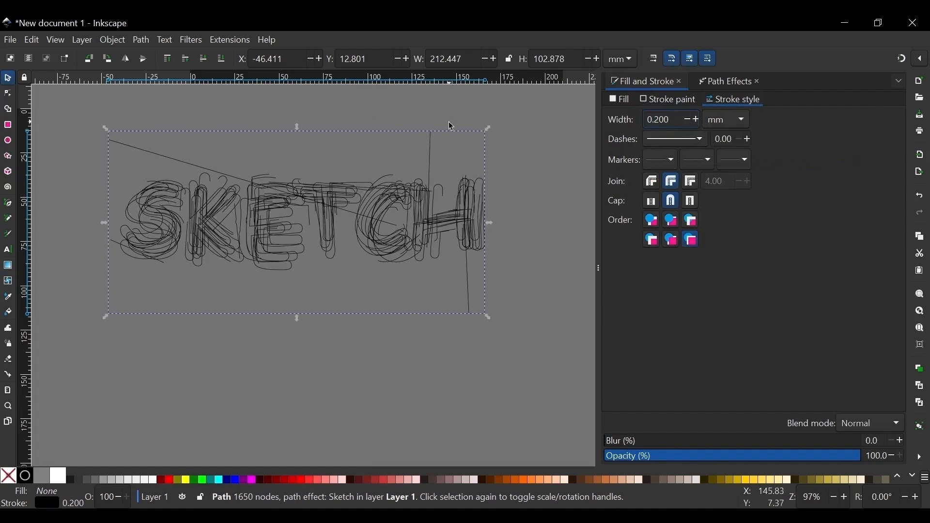
# Try the Sketch effect with 4 strokes, return it to 5 strokes, and set its offset to 2.
pyautogui.click(723, 84)
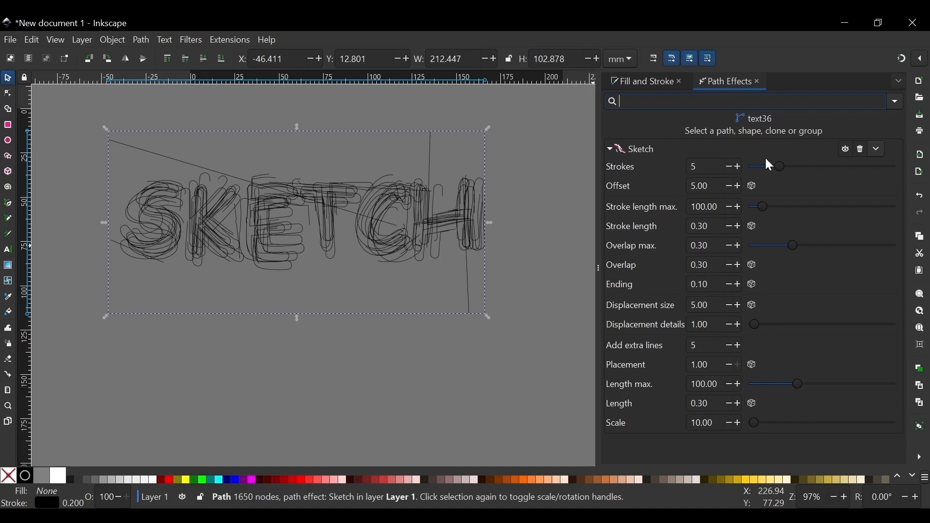
pyautogui.moveTo(779, 166)
pyautogui.mouseDown()
pyautogui.moveTo(848, 166)
pyautogui.moveTo(757, 166)
pyautogui.moveTo(770, 167)
pyautogui.mouseUp()
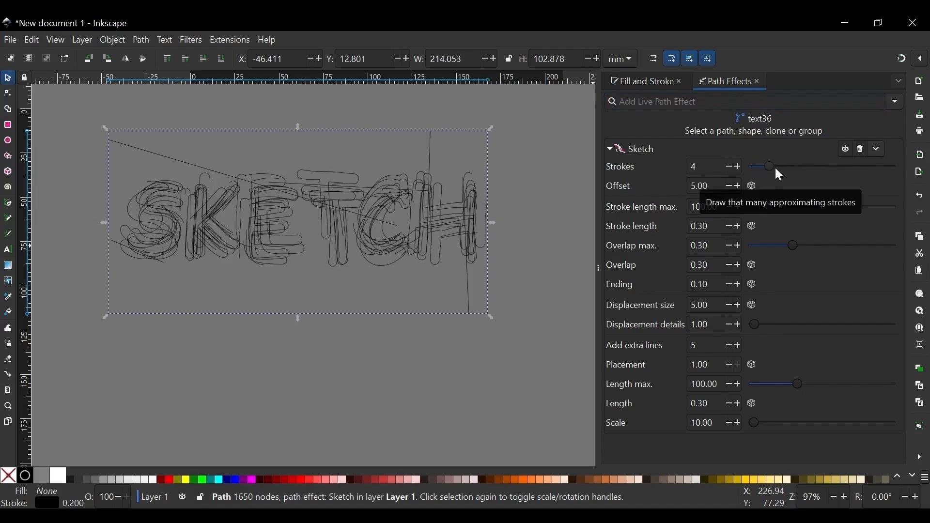
pyautogui.click(778, 166)
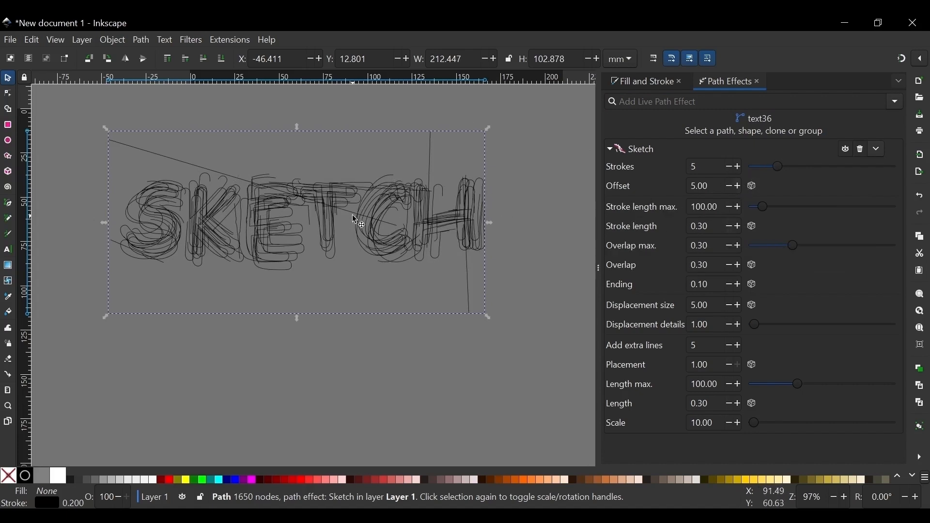
pyautogui.click(729, 184)
pyautogui.click(729, 183)
pyautogui.click(729, 184)
pyautogui.doubleClick(699, 186)
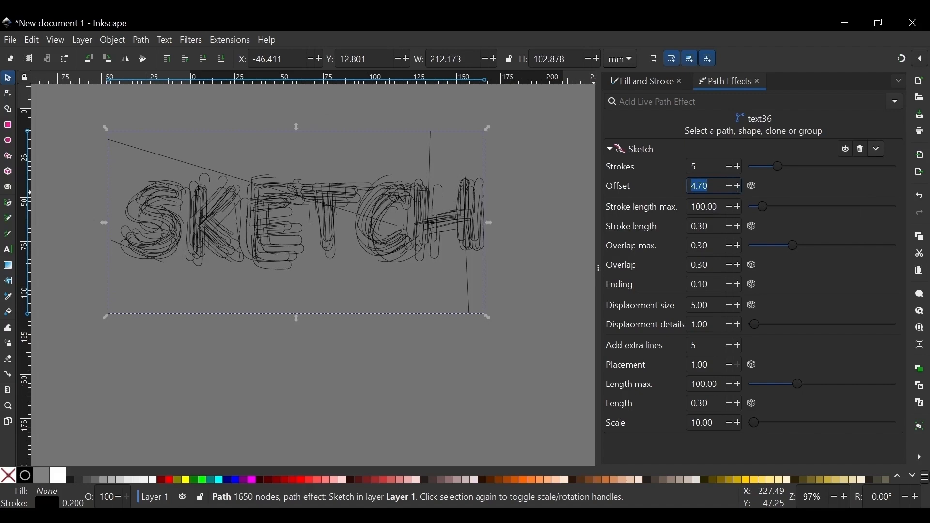
pyautogui.write('2')
pyautogui.press('Return')
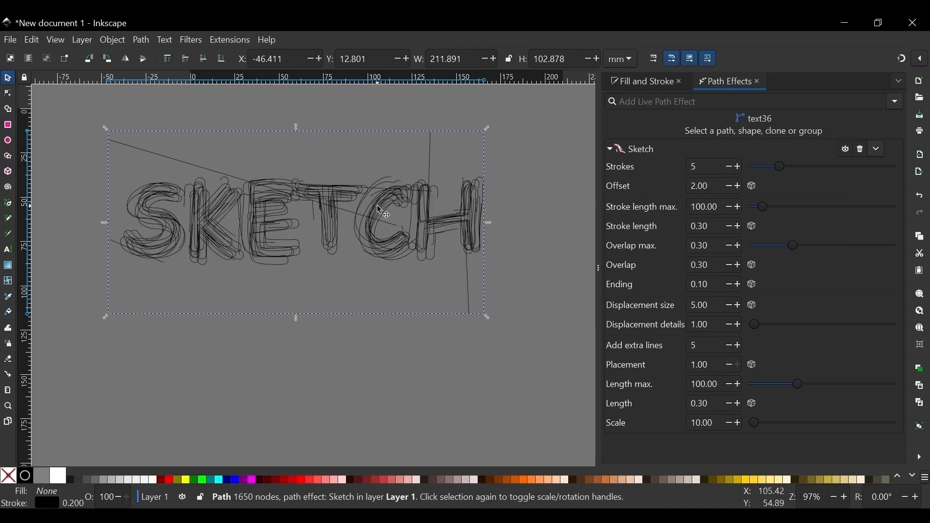
# Set the Sketch effect's maximum stroke length to 71.33 and its maximum overlap to 0.08.
pyautogui.scroll(3, 382, 204)
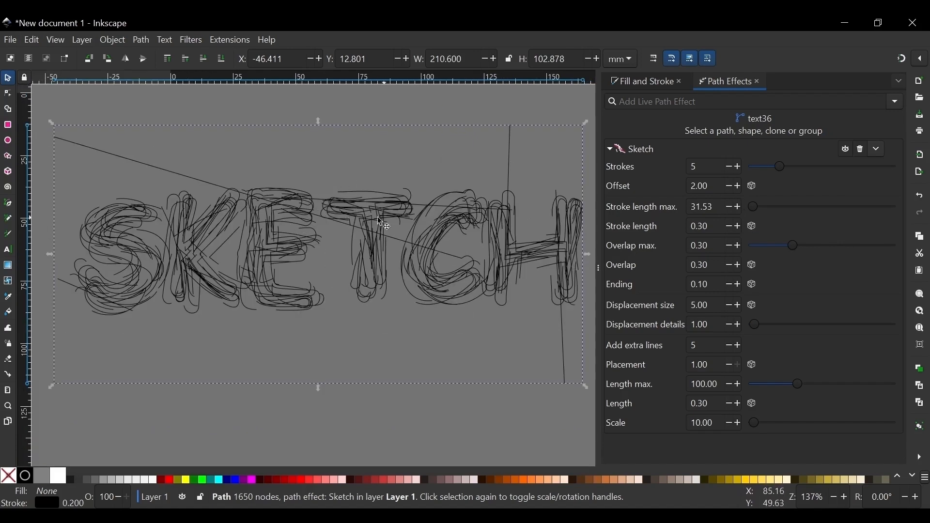
pyautogui.click(761, 209)
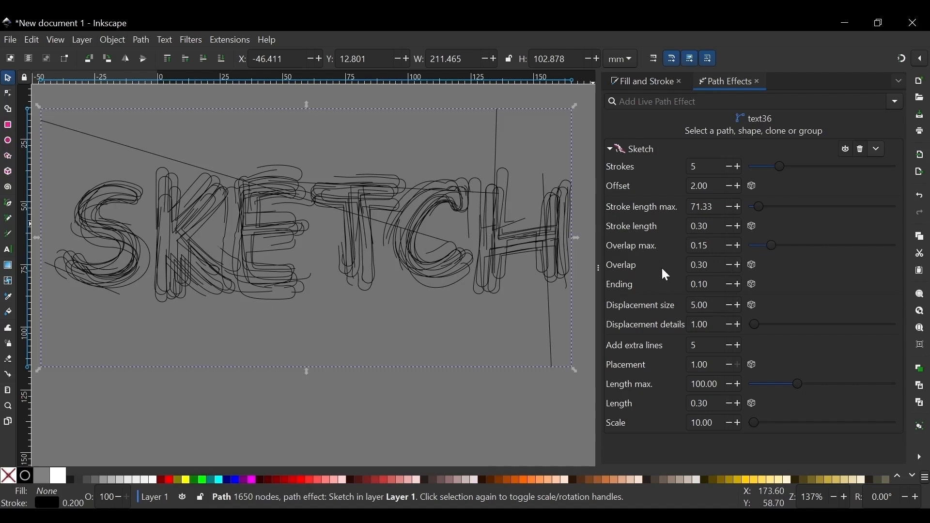
pyautogui.click(761, 246)
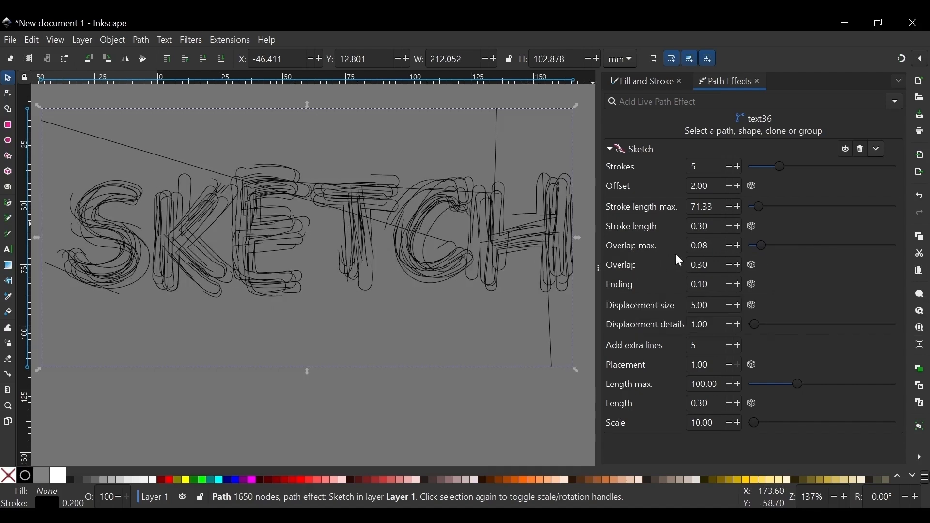
# Try an overlap variation of 0.90 in the Sketch effect and reseed the overlap's randomness several times.
pyautogui.click(752, 262)
pyautogui.click(752, 263)
pyautogui.click(752, 263)
pyautogui.click(752, 263)
pyautogui.click(752, 263)
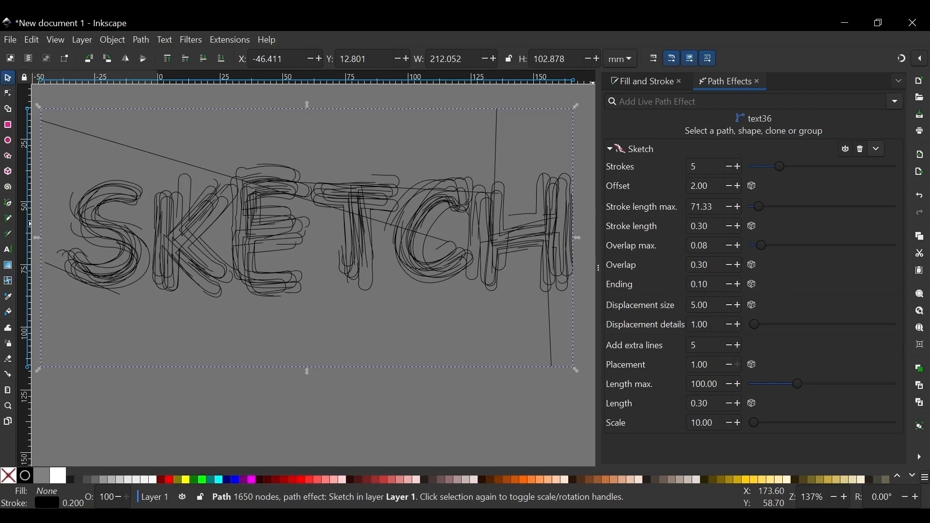
pyautogui.click(737, 264)
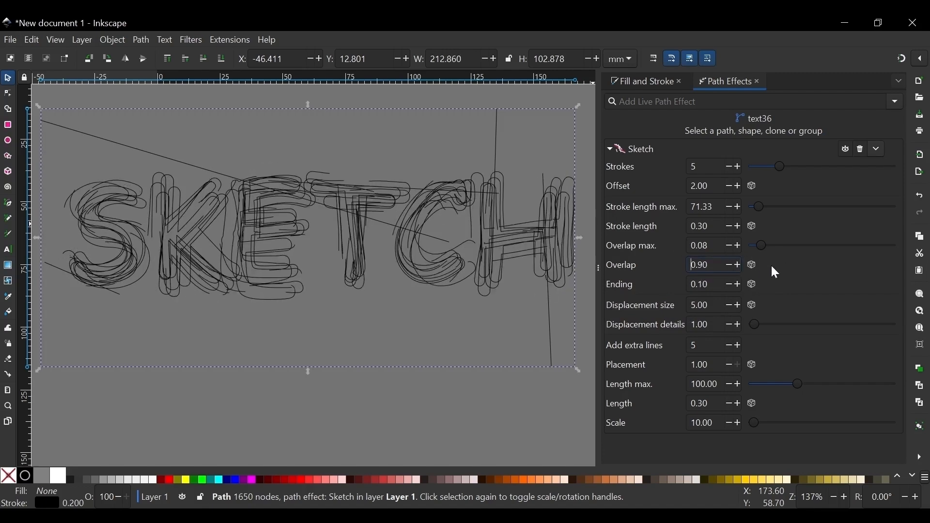
pyautogui.click(753, 264)
pyautogui.click(752, 265)
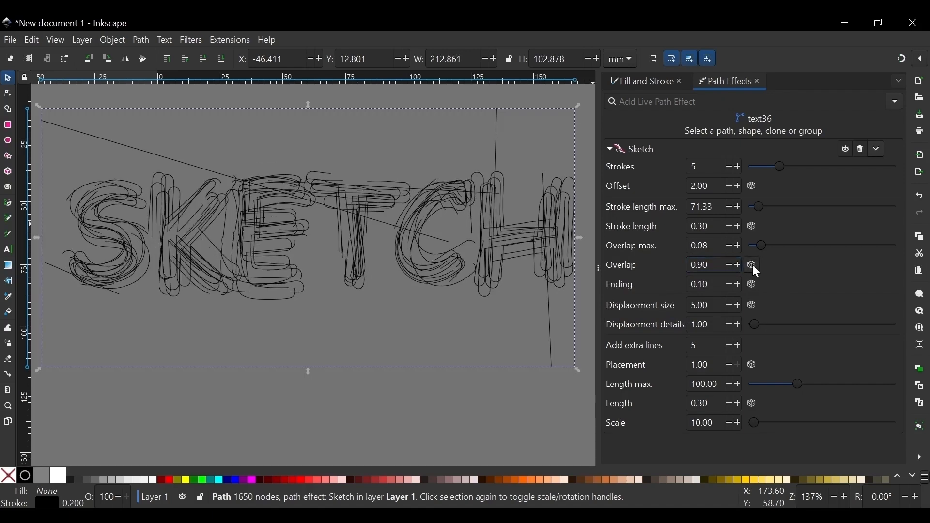
pyautogui.click(752, 265)
pyautogui.click(752, 264)
pyautogui.click(753, 265)
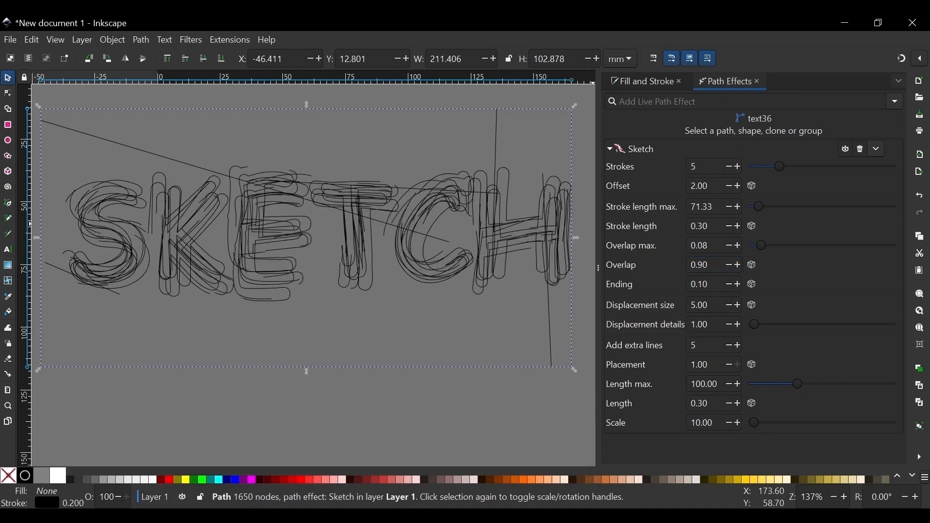
# Try lower overlap variations down to 0.10, then set overlap to 0.30, ending to 0.20, displacement size to 1 and displacement details to 4.59.
pyautogui.click(729, 266)
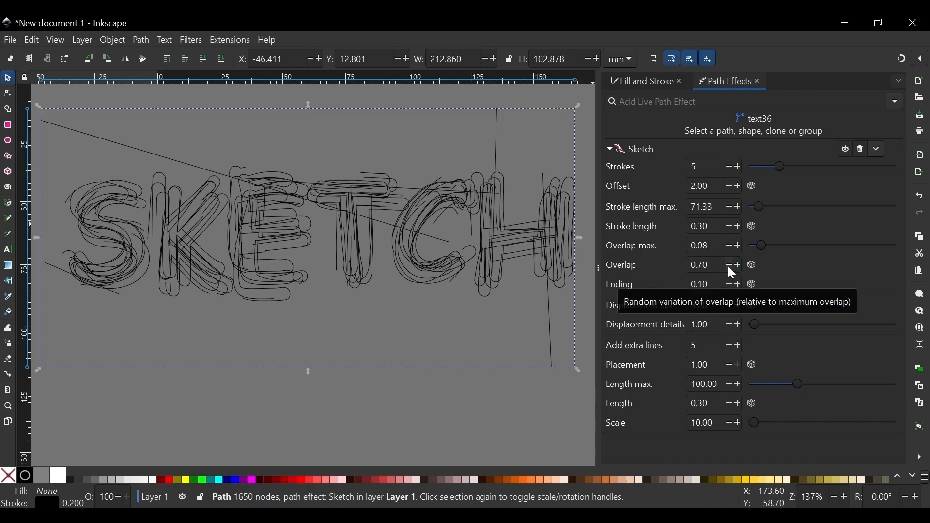
pyautogui.click(728, 267)
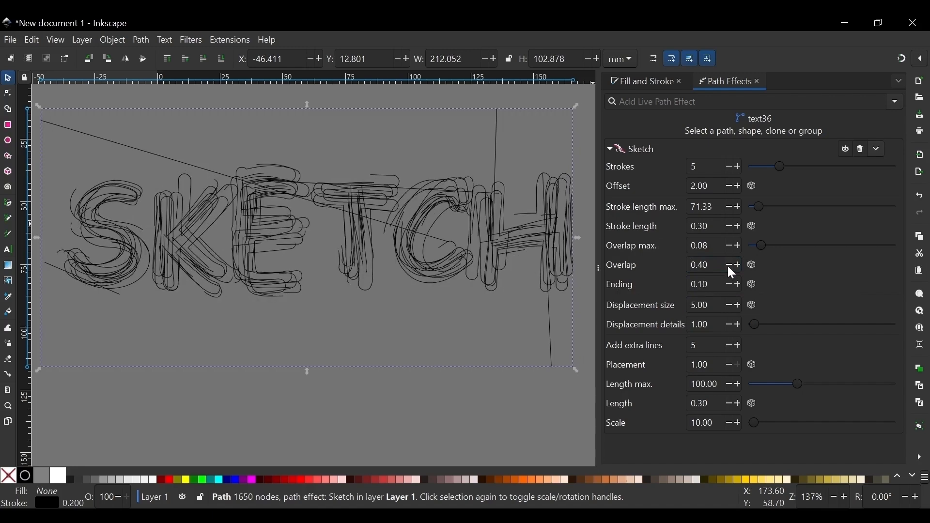
pyautogui.click(754, 263)
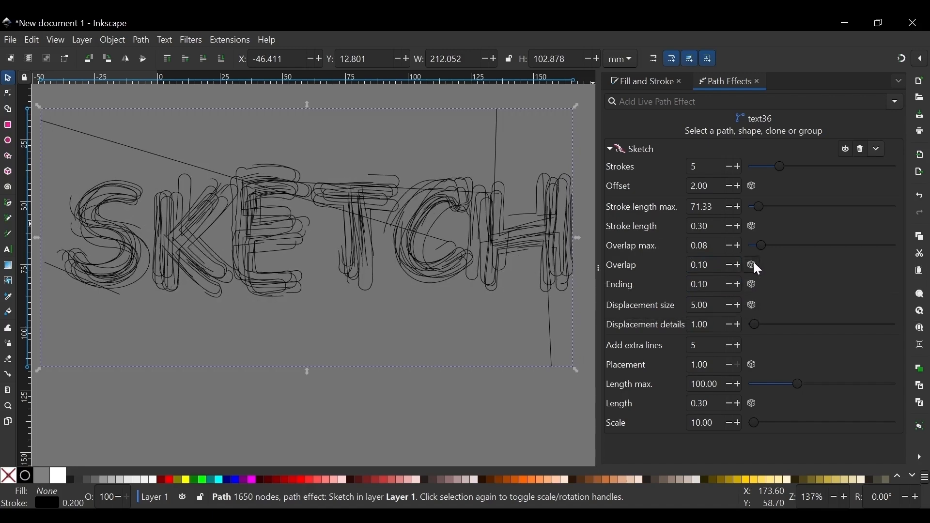
pyautogui.click(736, 265)
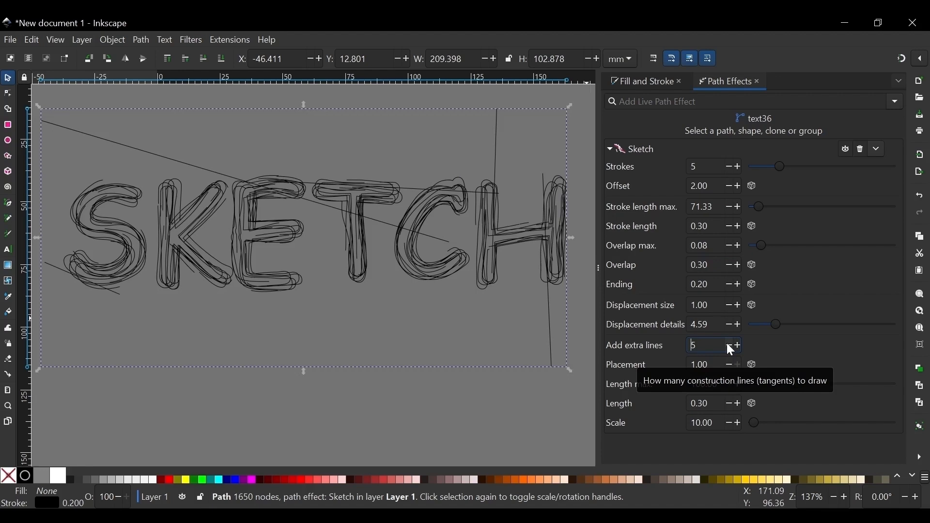
# Reduce the Sketch effect's extra construction lines one at a time and settle on 2 lines.
pyautogui.click(731, 347)
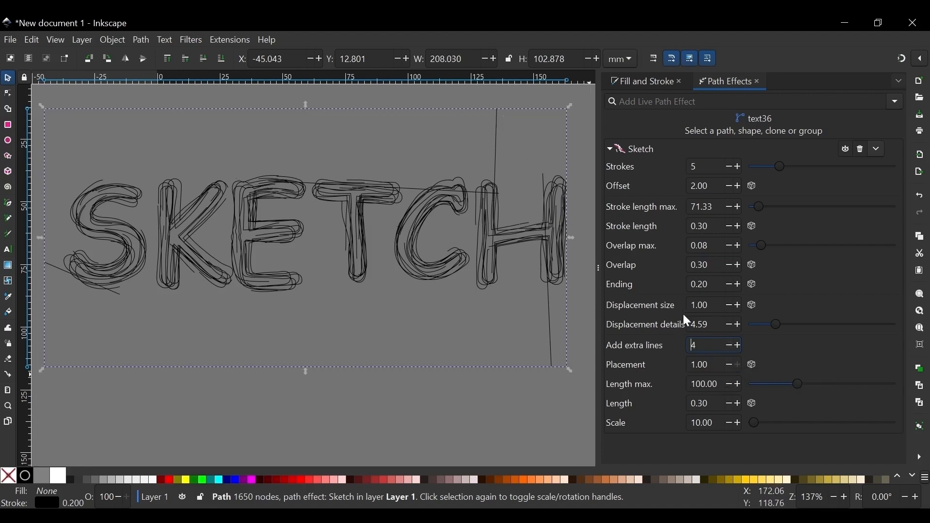
pyautogui.click(729, 345)
pyautogui.click(728, 346)
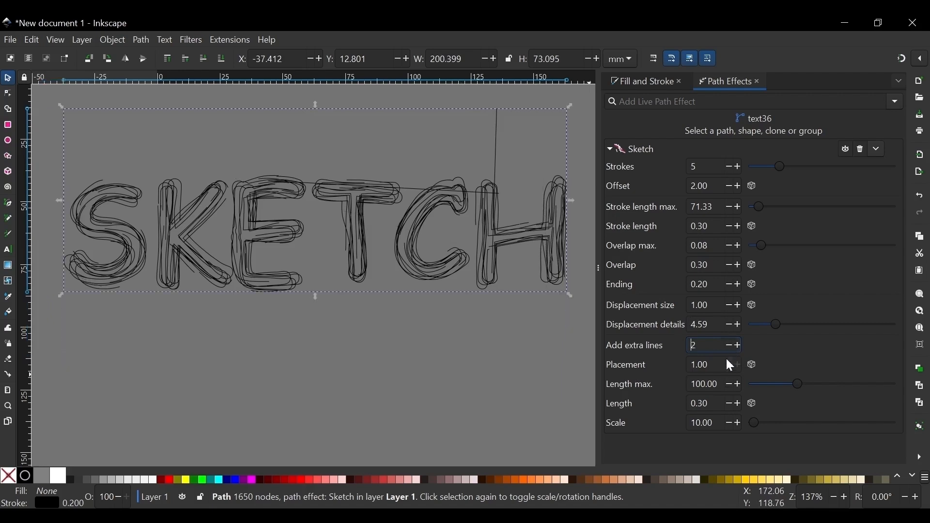
pyautogui.click(729, 346)
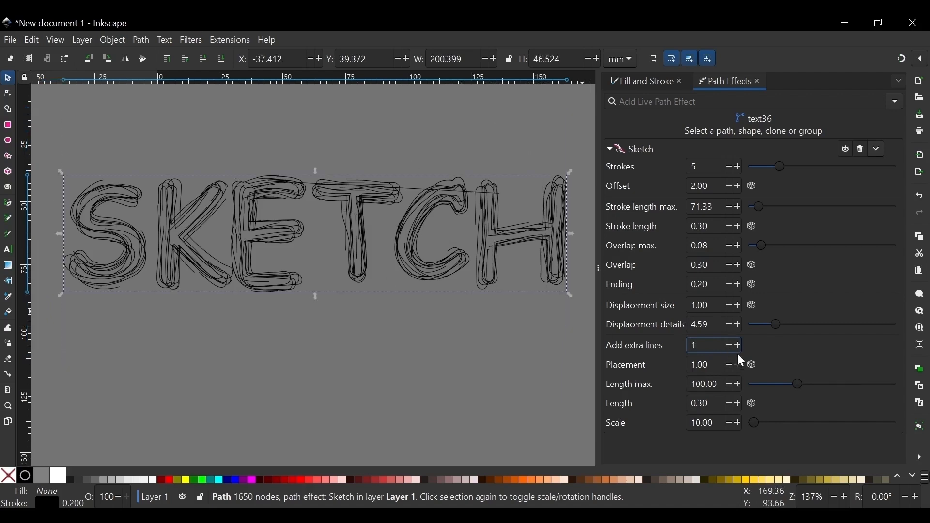
pyautogui.click(725, 345)
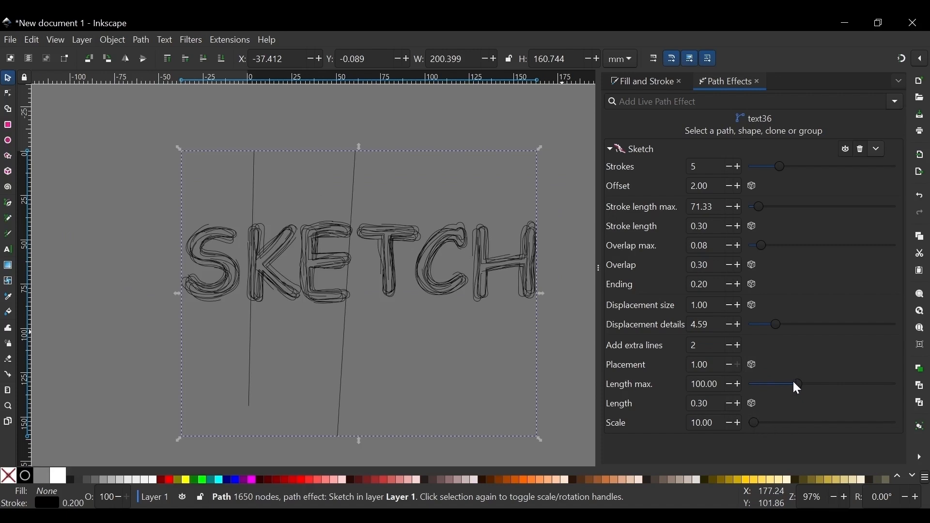
# Try maximum construction line lengths of 195 and 32, and set both the maximum length and the scale to 0.
pyautogui.moveTo(794, 382)
pyautogui.mouseDown()
pyautogui.moveTo(749, 382)
pyautogui.moveTo(879, 388)
pyautogui.mouseUp()
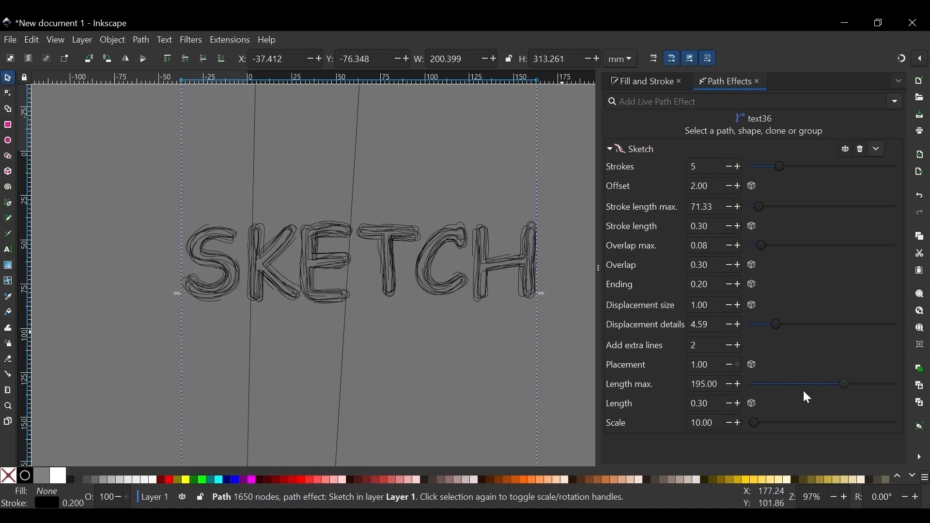
pyautogui.click(765, 383)
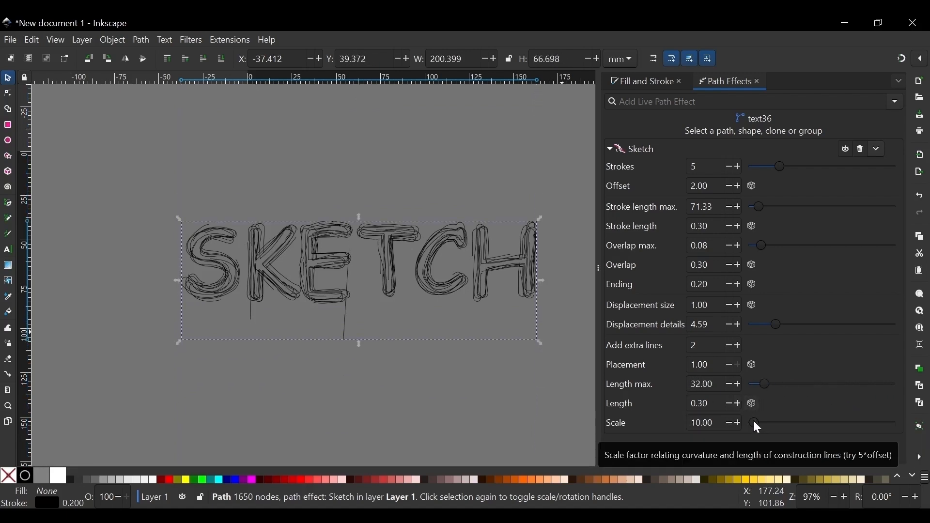
pyautogui.moveTo(753, 421)
pyautogui.mouseDown()
pyautogui.moveTo(784, 421)
pyautogui.moveTo(714, 408)
pyautogui.moveTo(733, 427)
pyautogui.moveTo(757, 426)
pyautogui.moveTo(636, 424)
pyautogui.mouseUp()
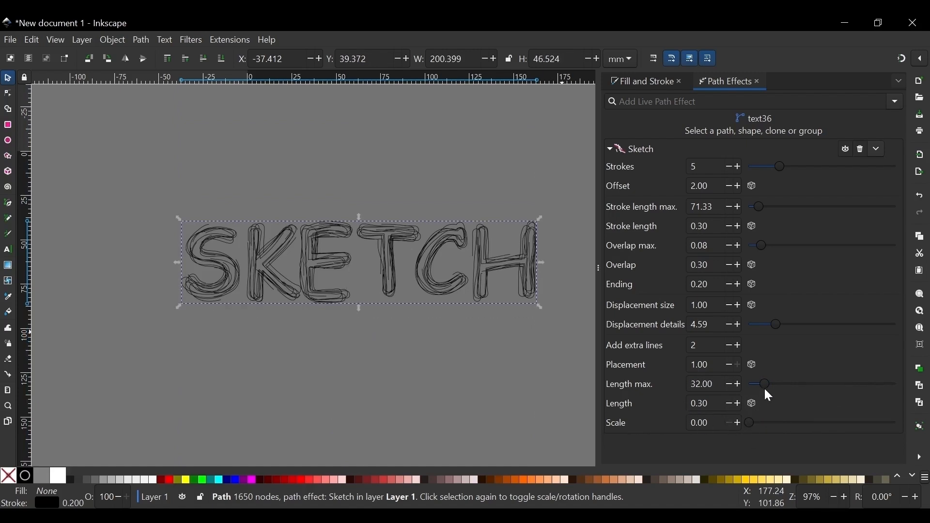
pyautogui.moveTo(895, 384); pyautogui.dragTo(746, 386)
pyautogui.moveTo(757, 424); pyautogui.dragTo(759, 427)
pyautogui.moveTo(752, 385)
pyautogui.mouseDown()
pyautogui.moveTo(849, 390)
pyautogui.moveTo(658, 366)
pyautogui.mouseUp()
pyautogui.moveTo(755, 423); pyautogui.dragTo(657, 404)
# Compare the lettering with the Sketch effect shown and hidden, leave it hidden, and set the stroke width to 0.1 mm.
pyautogui.scroll(1, 497, 243)
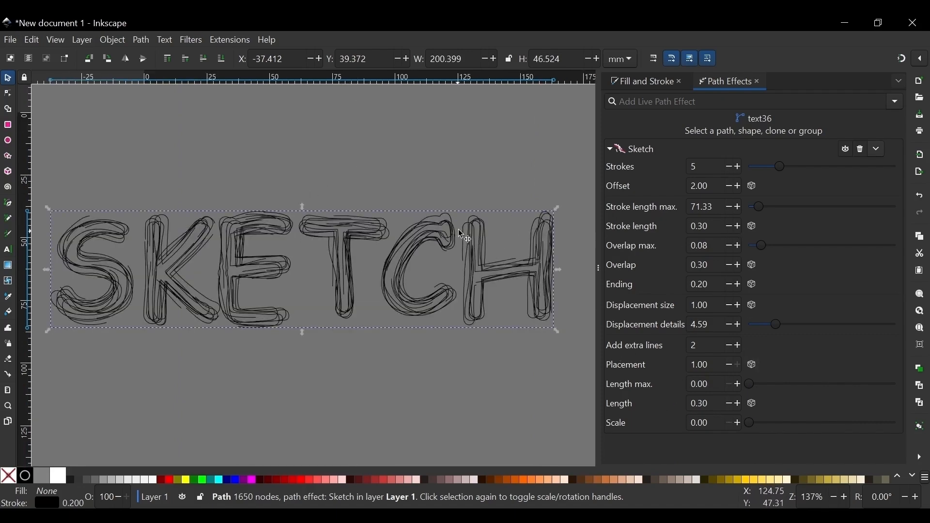
pyautogui.scroll(-1, 461, 233)
pyautogui.scroll(1, 395, 228)
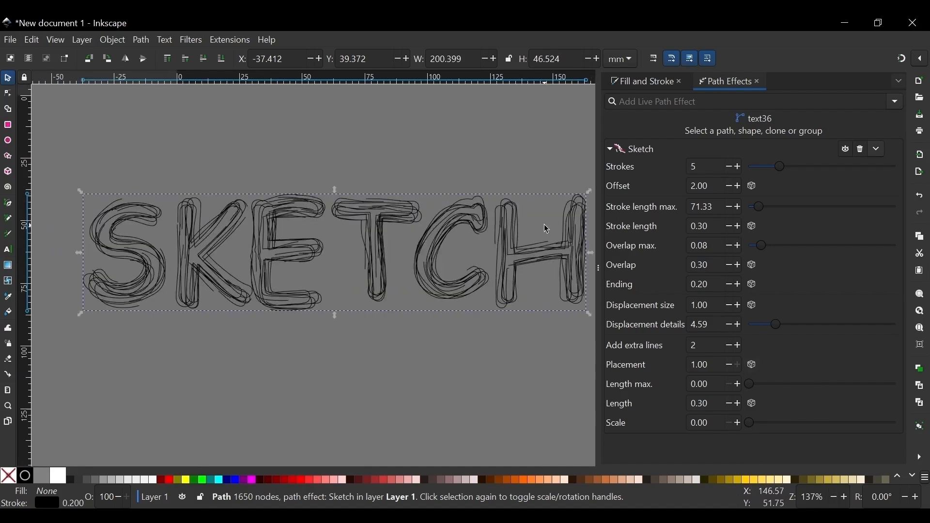
pyautogui.click(848, 151)
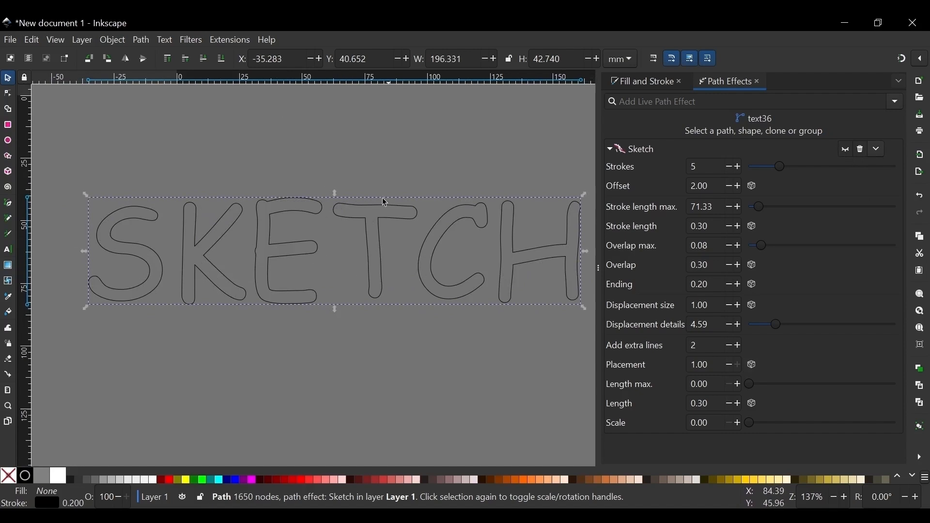
pyautogui.click(847, 149)
pyautogui.click(843, 148)
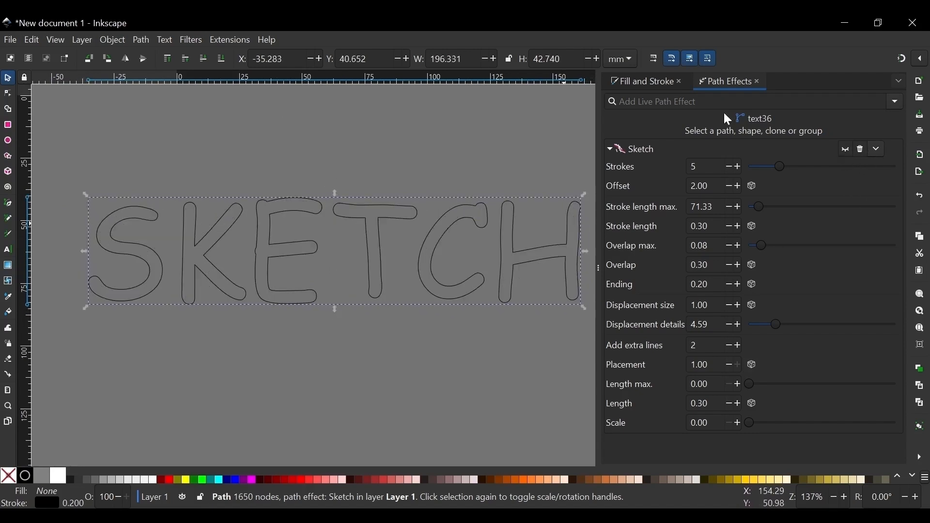
pyautogui.click(631, 83)
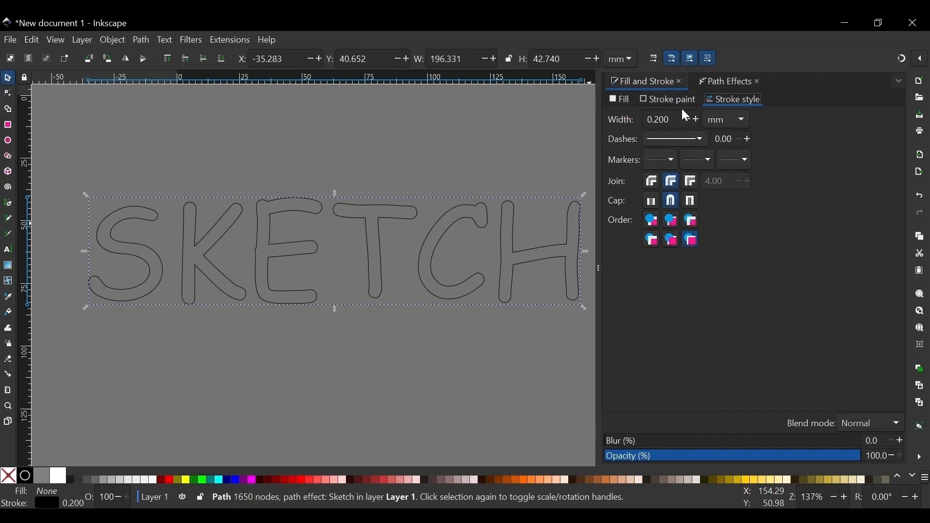
pyautogui.click(689, 119)
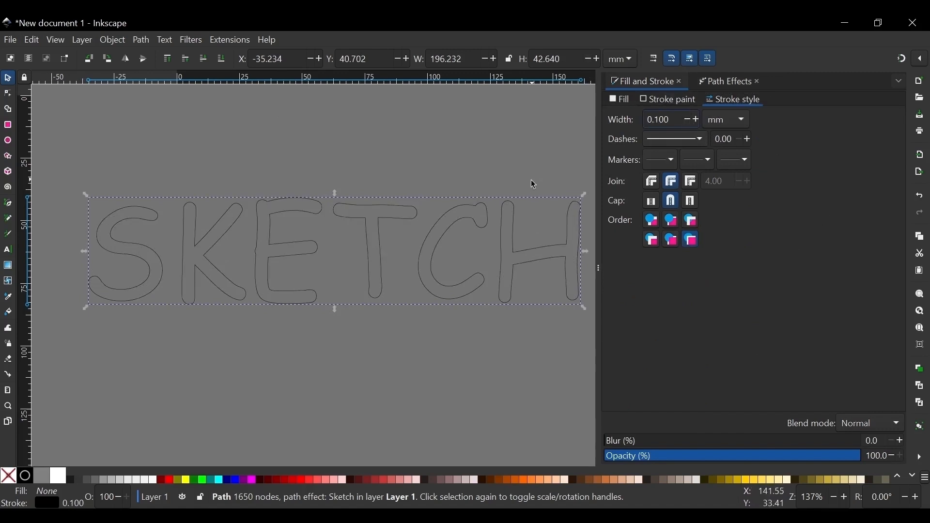
# Show the Sketch effect on the lettering again to see it with the thinner stroke.
pyautogui.click(728, 83)
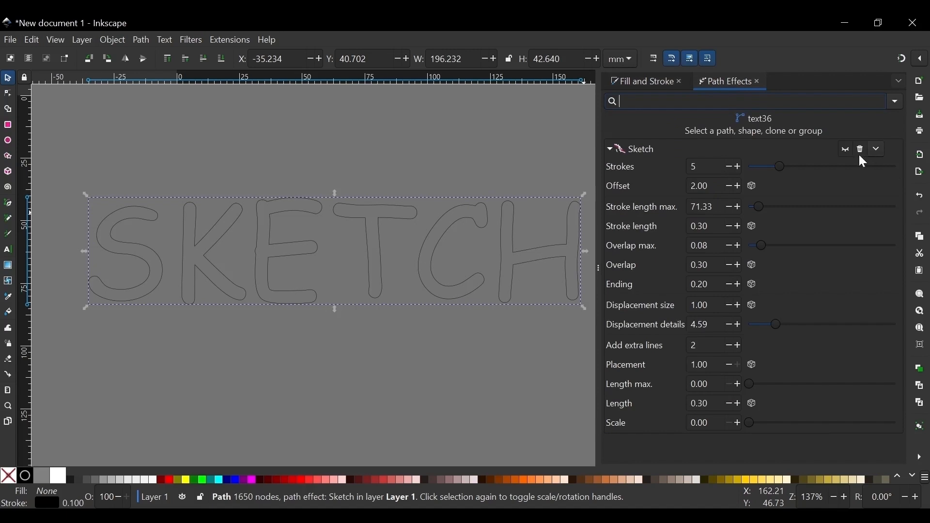
pyautogui.click(845, 149)
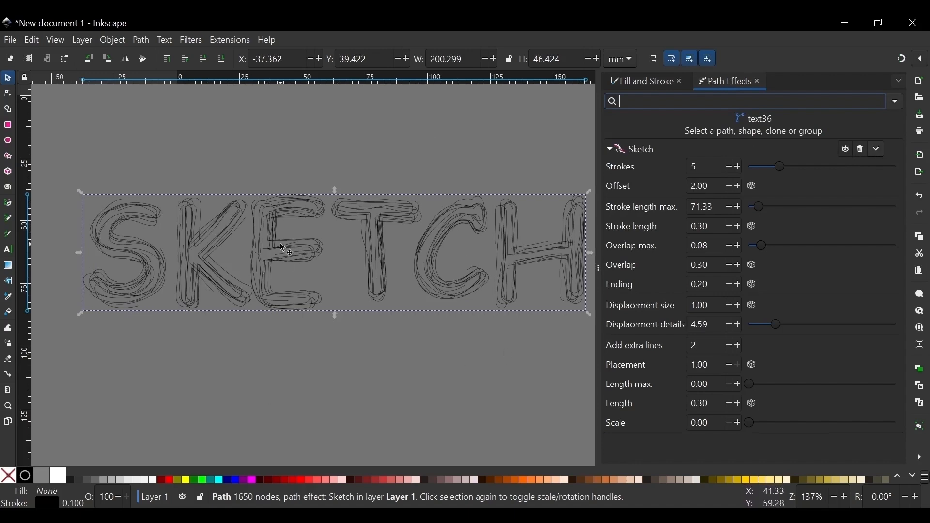
pyautogui.scroll(-1, 284, 245)
pyautogui.scroll(1, 340, 237)
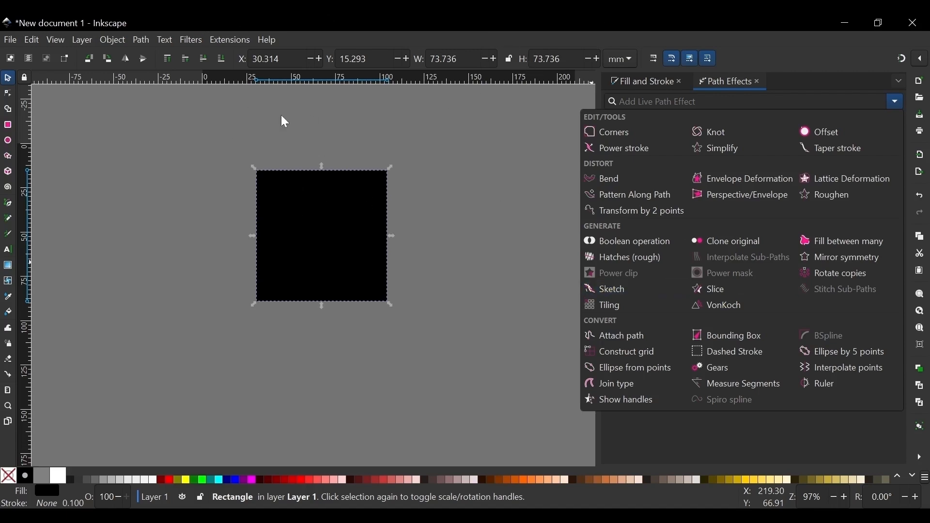
# Apply the Slice path effect to the black square and select its two halves in turn to check the split.
pyautogui.click(718, 291)
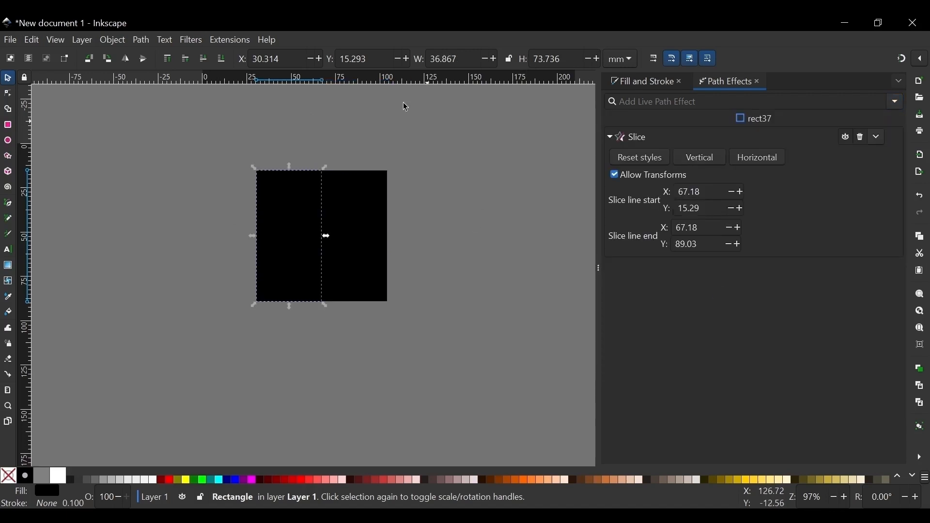
pyautogui.click(352, 205)
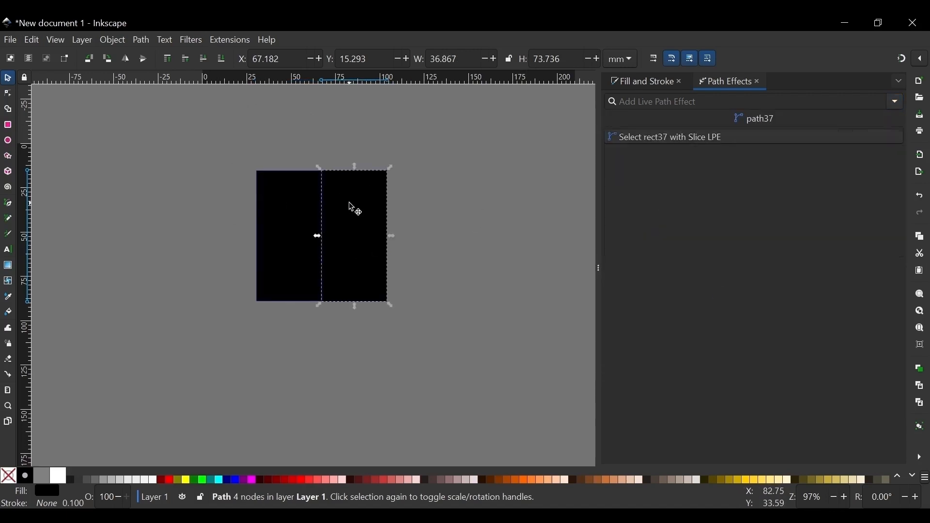
pyautogui.click(305, 209)
pyautogui.click(353, 210)
pyautogui.click(302, 199)
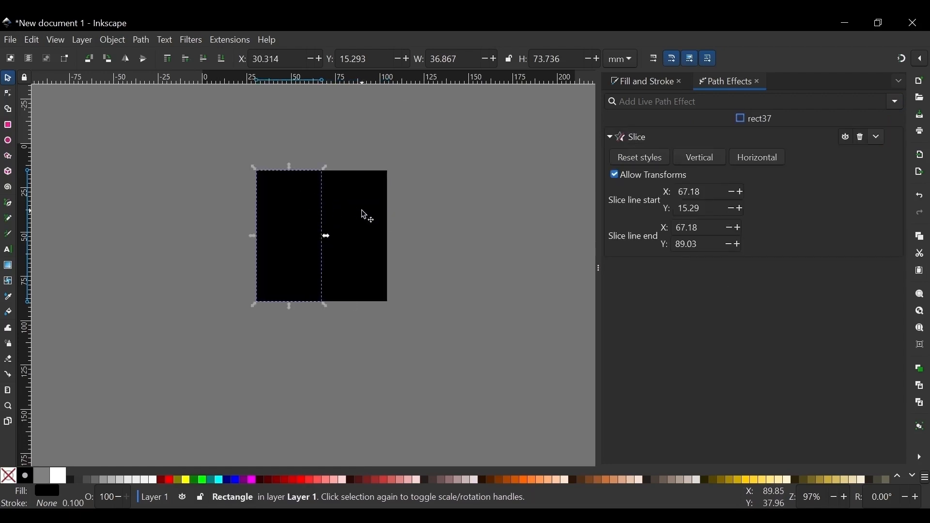
pyautogui.click(365, 214)
pyautogui.click(299, 203)
pyautogui.click(367, 197)
pyautogui.click(297, 201)
pyautogui.click(348, 197)
pyautogui.click(283, 204)
pyautogui.click(336, 195)
pyautogui.click(303, 198)
# Make the slice horizontal, check the upper and lower pieces by selecting them, and return to the piece carrying the Slice effect.
pyautogui.click(631, 175)
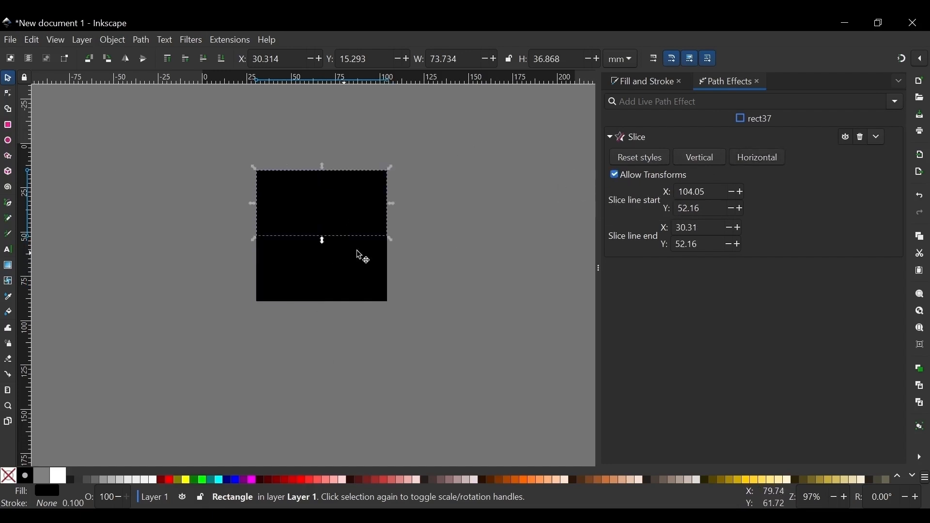
pyautogui.click(337, 264)
pyautogui.click(349, 201)
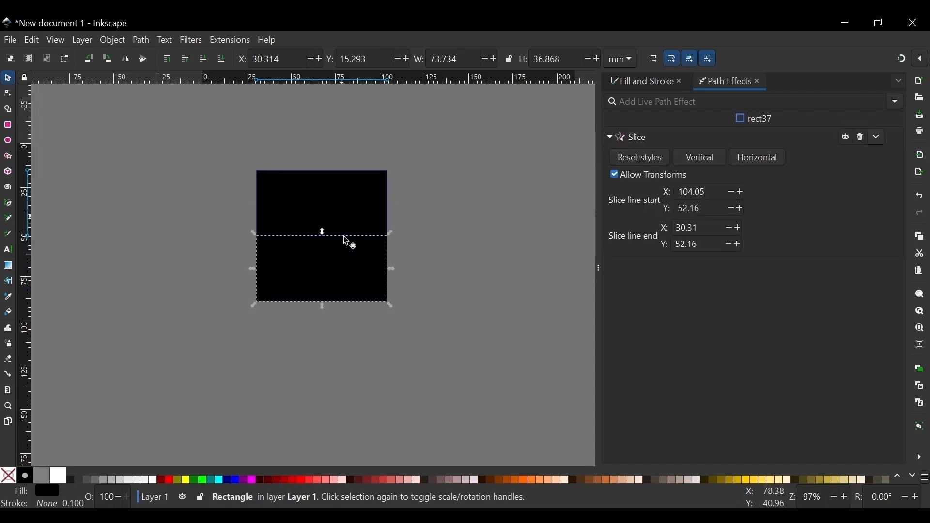
pyautogui.click(357, 271)
pyautogui.click(675, 137)
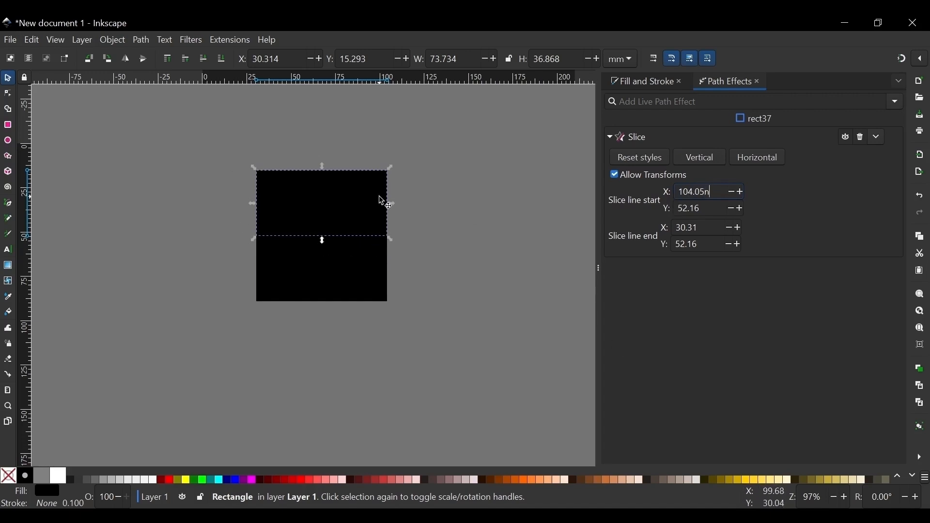
# Move the center point of the horizontal slice line down to about three quarters of the square's height.
pyautogui.click(365, 208)
pyautogui.press('n')
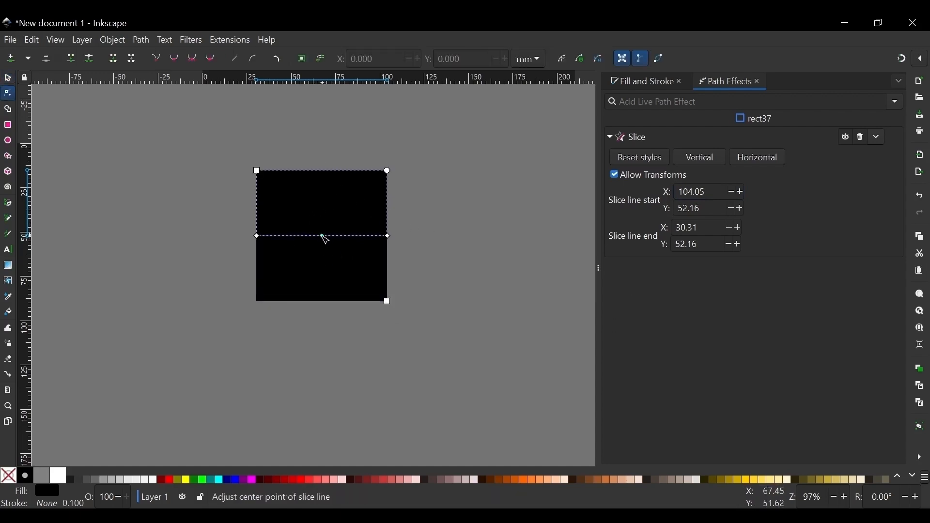
pyautogui.moveTo(322, 234); pyautogui.dragTo(321, 268)
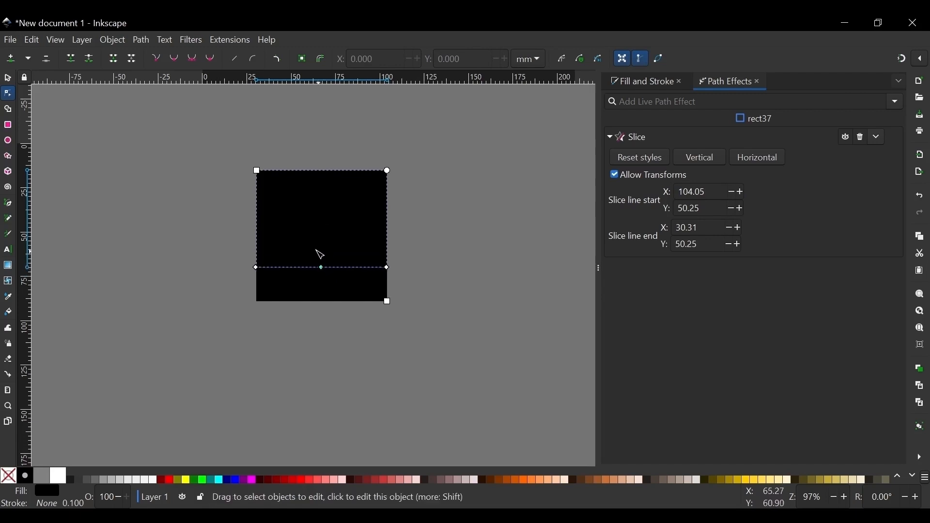
# Tilt the slice line by moving its start point to about X 114.15, Y 37.96 and its end point to about X 5.74, Y 74.56.
pyautogui.scroll(3, 312, 267)
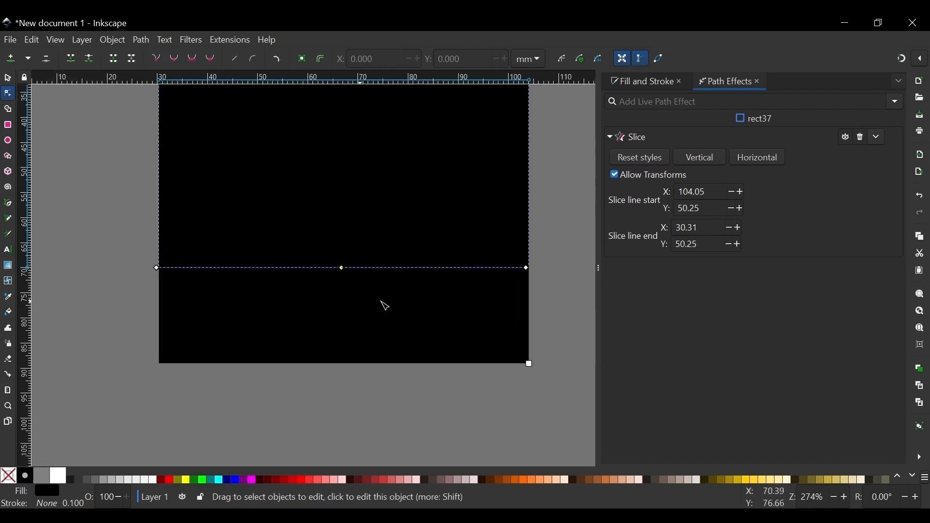
pyautogui.scroll(-1, 324, 297)
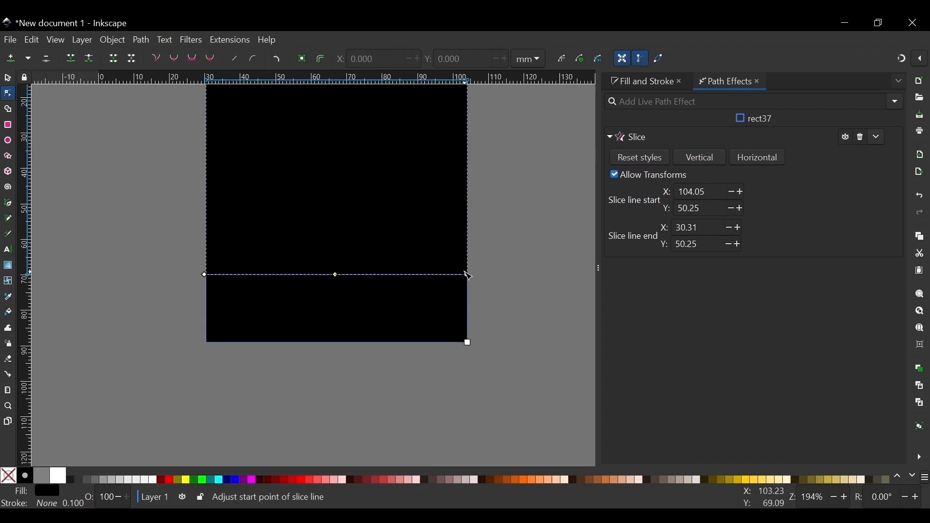
pyautogui.moveTo(477, 269); pyautogui.dragTo(489, 190)
pyautogui.moveTo(202, 275); pyautogui.dragTo(119, 291)
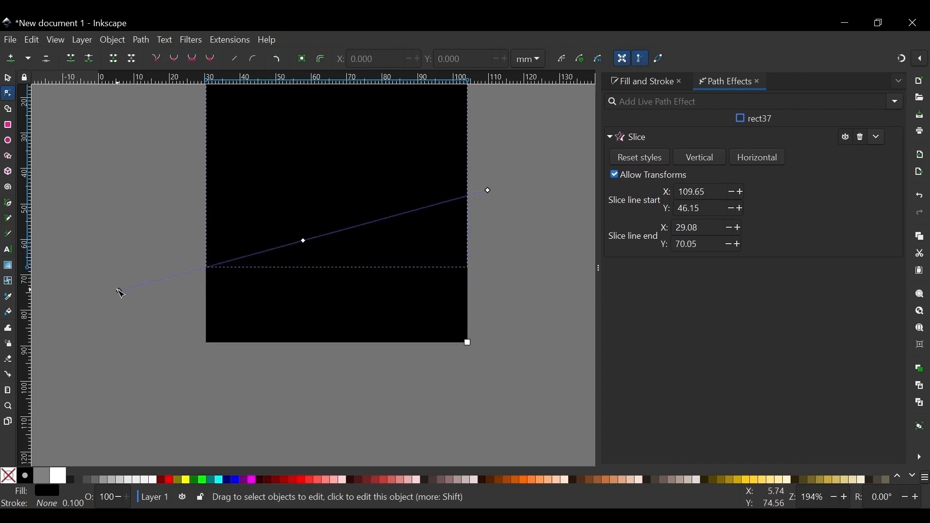
pyautogui.scroll(2, 280, 270)
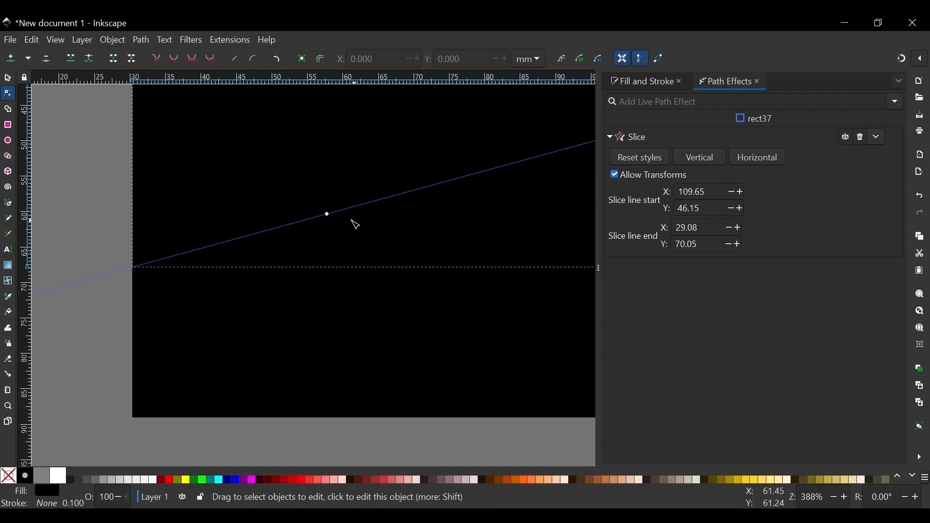
pyautogui.scroll(-1, 283, 266)
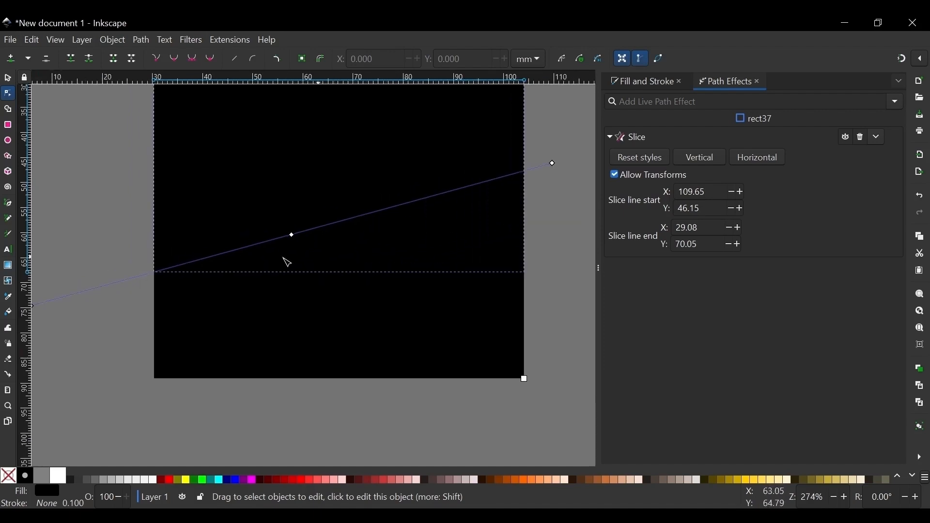
pyautogui.scroll(-2, 232, 296)
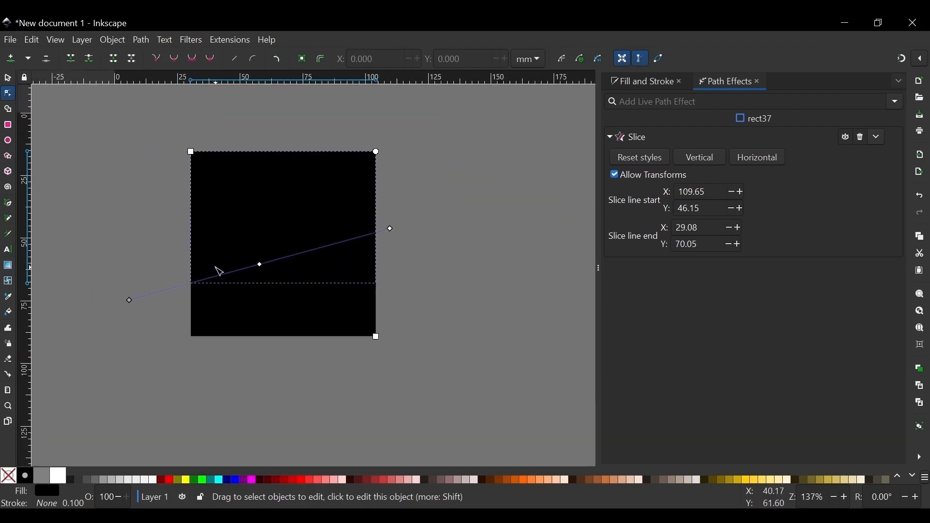
pyautogui.scroll(1, 219, 272)
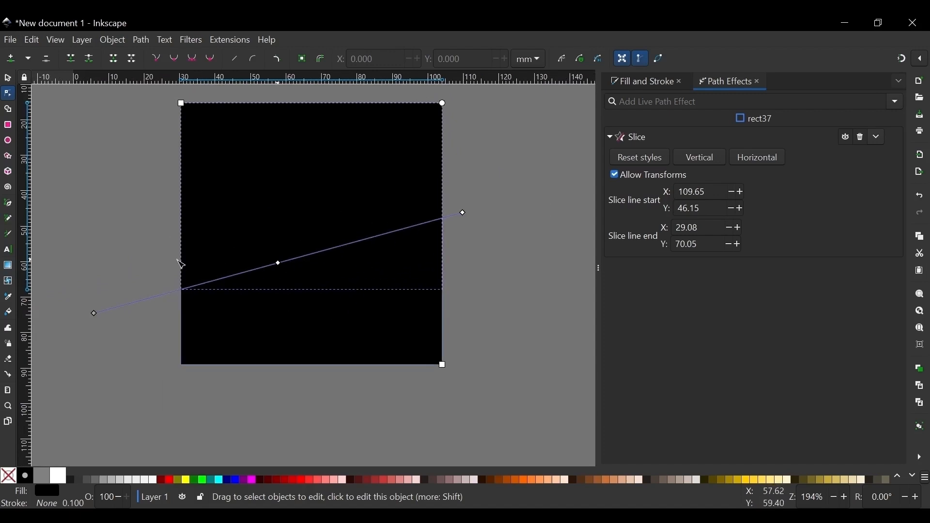
pyautogui.moveTo(467, 217); pyautogui.dragTo(483, 189)
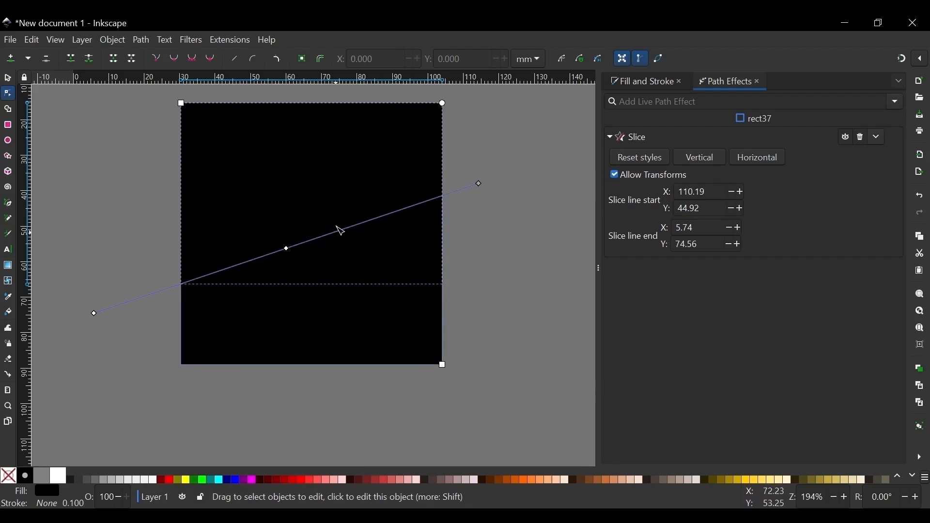
# Turn off Allow Transforms for the Slice effect and make the slice line vertical.
pyautogui.click(640, 178)
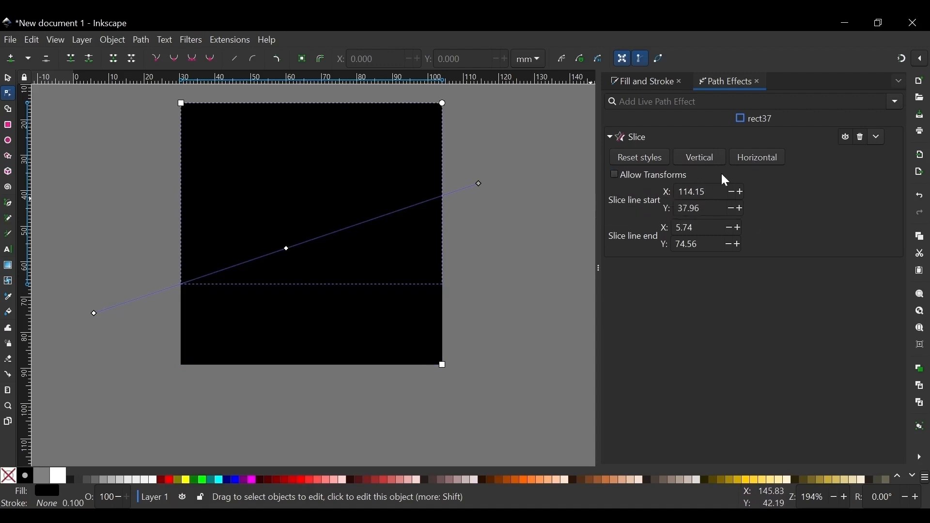
pyautogui.click(636, 178)
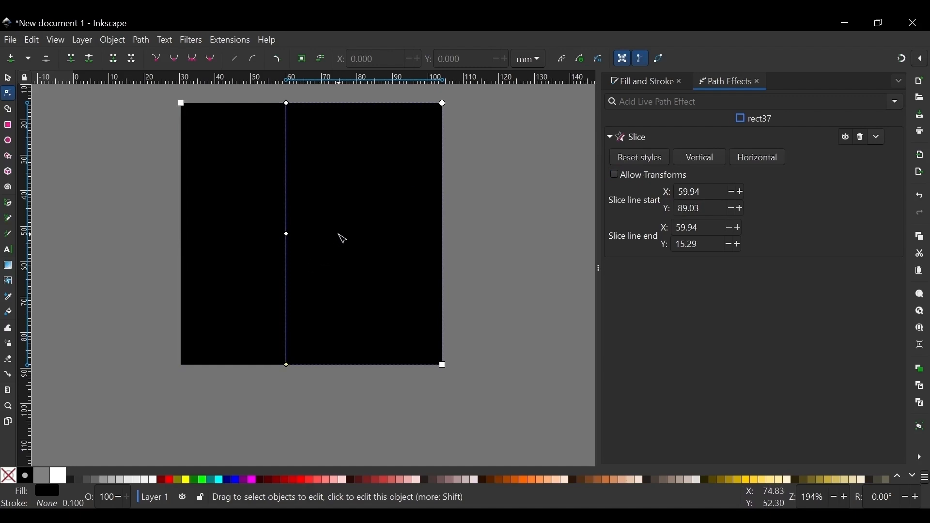
pyautogui.scroll(-2, 315, 284)
pyautogui.scroll(2, 312, 218)
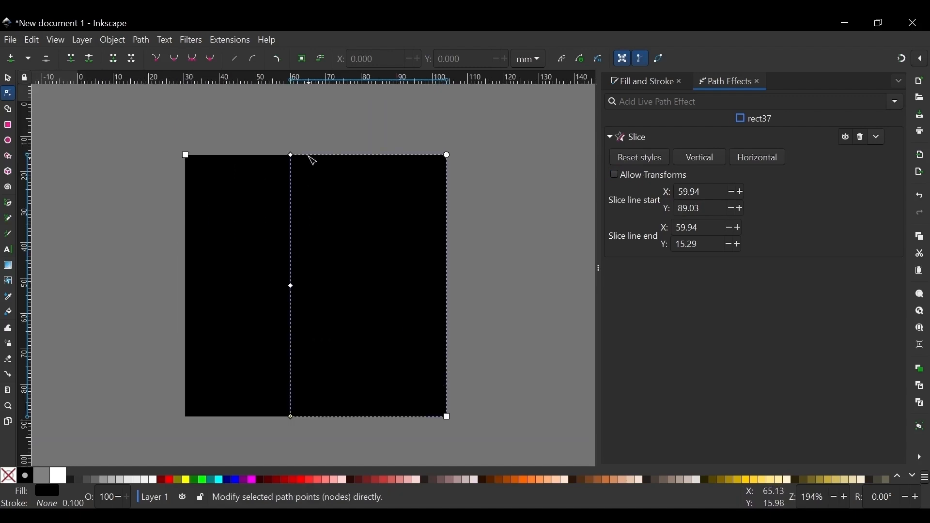
pyautogui.scroll(-1, 307, 183)
pyautogui.scroll(2, 321, 231)
pyautogui.scroll(-1, 439, 223)
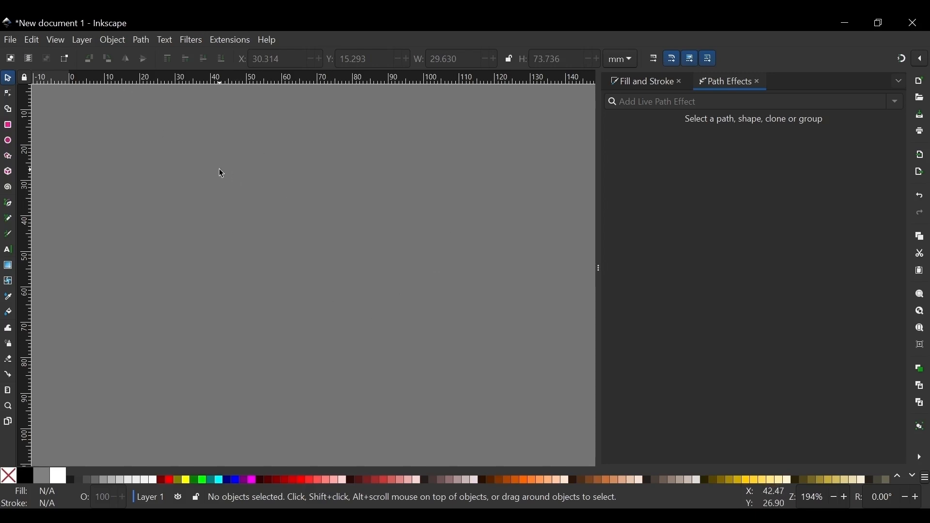
# Draw an upright three-corner polygon about 69 mm wide and 59 mm high, and shift it straight down.
pyautogui.click(8, 158)
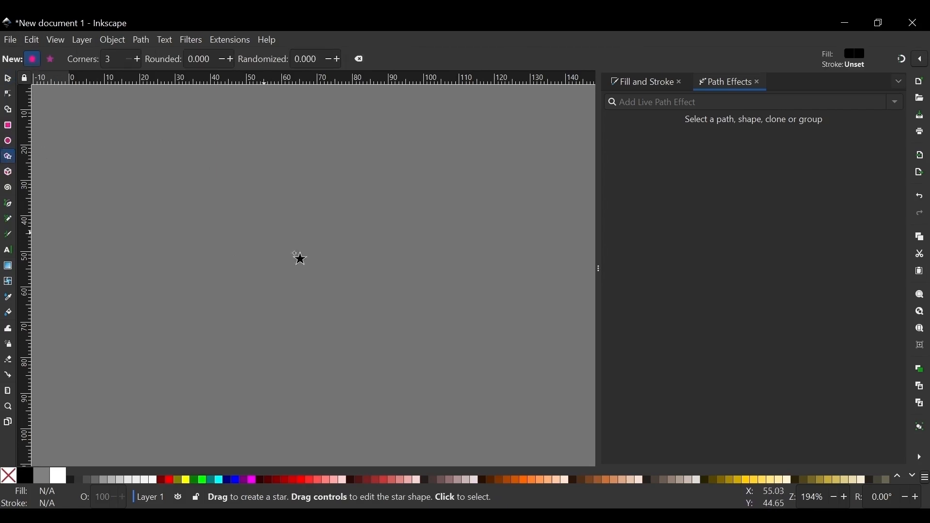
pyautogui.moveTo(318, 236)
pyautogui.mouseDown()
pyautogui.moveTo(434, 336)
pyautogui.moveTo(439, 305)
pyautogui.mouseUp()
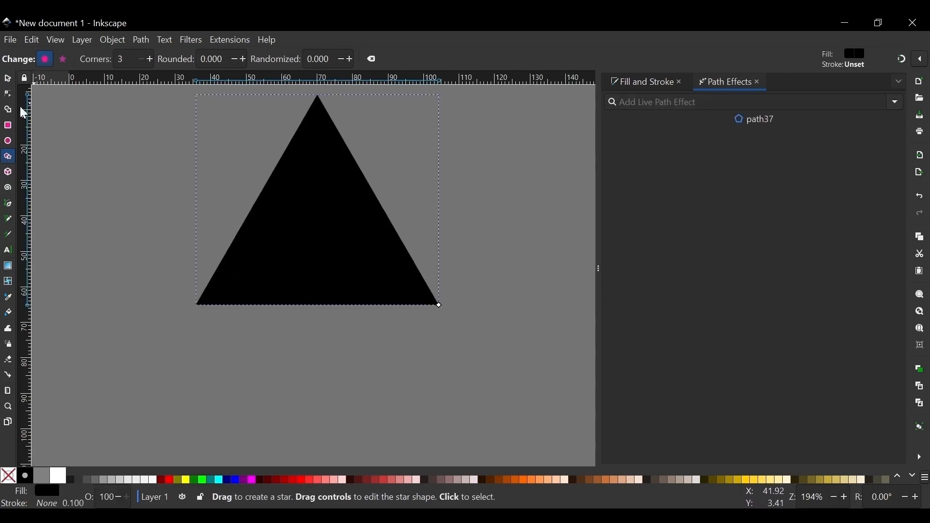
pyautogui.click(7, 78)
pyautogui.moveTo(259, 173); pyautogui.dragTo(293, 202)
# Remove the triangle's fill and give it a flat black stroke 0.2 mm wide.
pyautogui.click(8, 476)
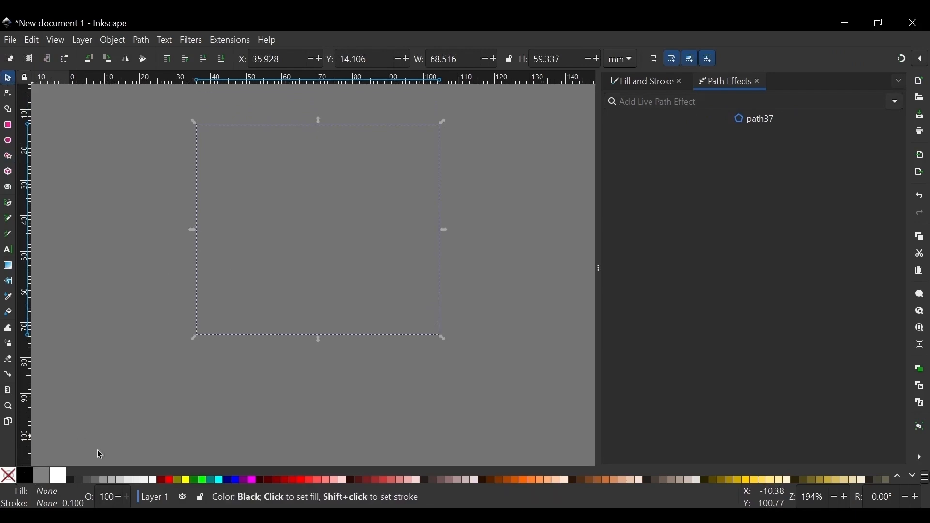
pyautogui.click(645, 83)
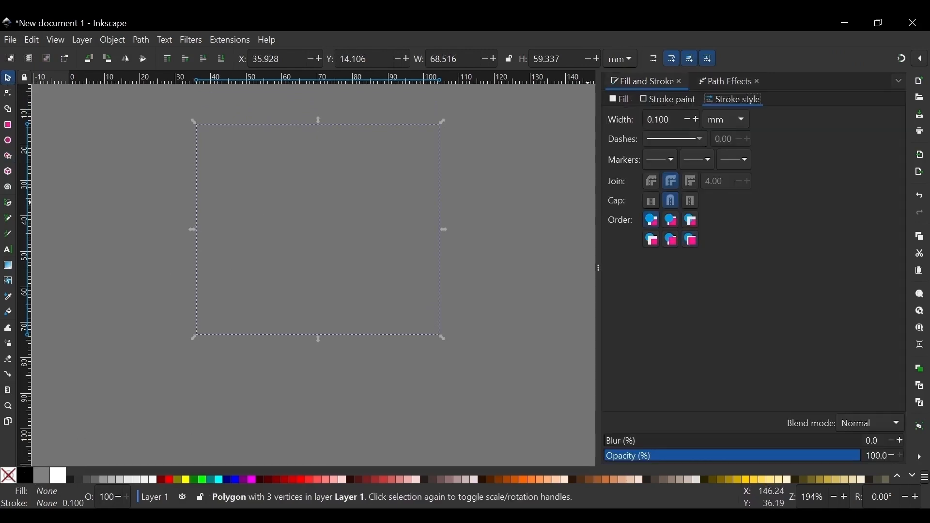
pyautogui.click(696, 119)
pyautogui.click(671, 101)
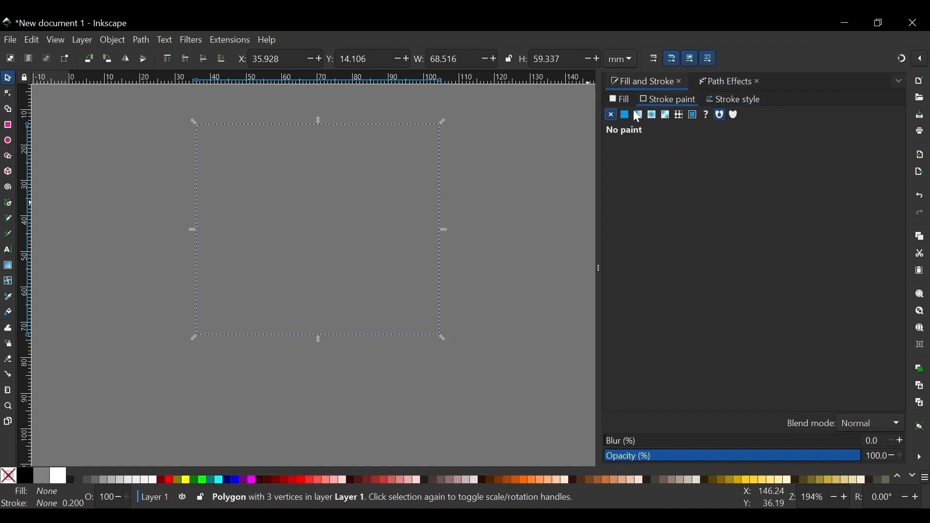
pyautogui.click(628, 115)
pyautogui.click(722, 100)
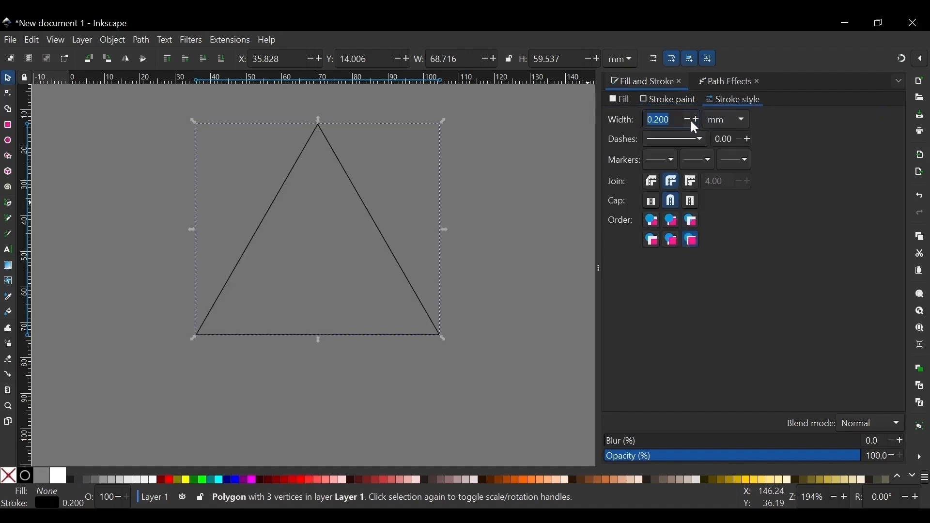
pyautogui.click(697, 118)
pyautogui.click(697, 118)
pyautogui.click(691, 118)
pyautogui.click(690, 118)
pyautogui.click(367, 219)
pyautogui.click(365, 215)
# Duplicate the triangle and shrink the copy about its center to about 12.7 mm wide and 11 mm high.
pyautogui.hotkey('ctrl', 'd')
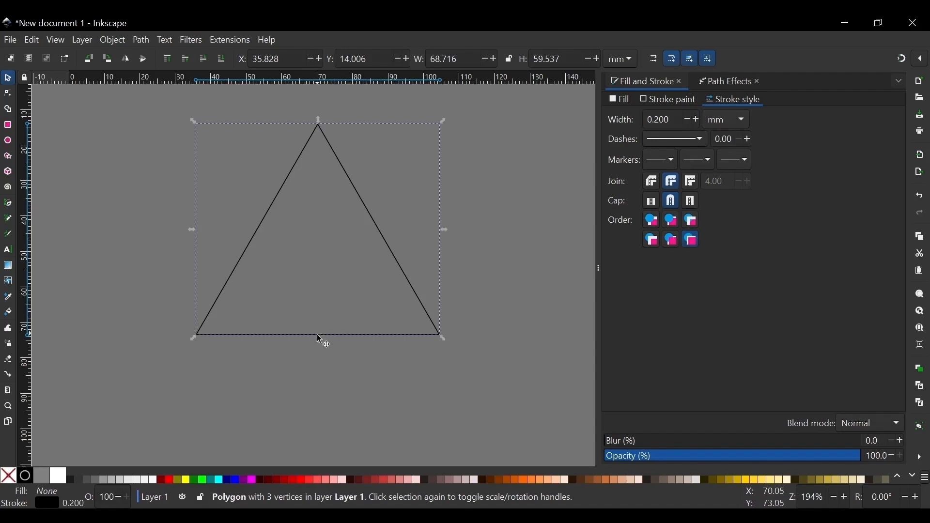
pyautogui.moveTo(317, 339); pyautogui.dragTo(318, 262)
pyautogui.scroll(3, 317, 261)
pyautogui.scroll(-3, 347, 243)
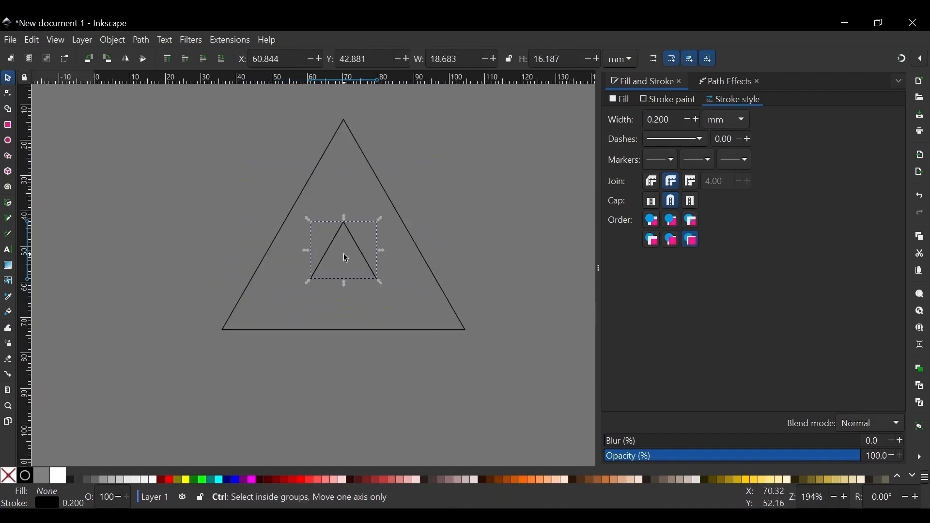
pyautogui.scroll(1, 347, 246)
pyautogui.scroll(-1, 346, 248)
pyautogui.scroll(1, 346, 251)
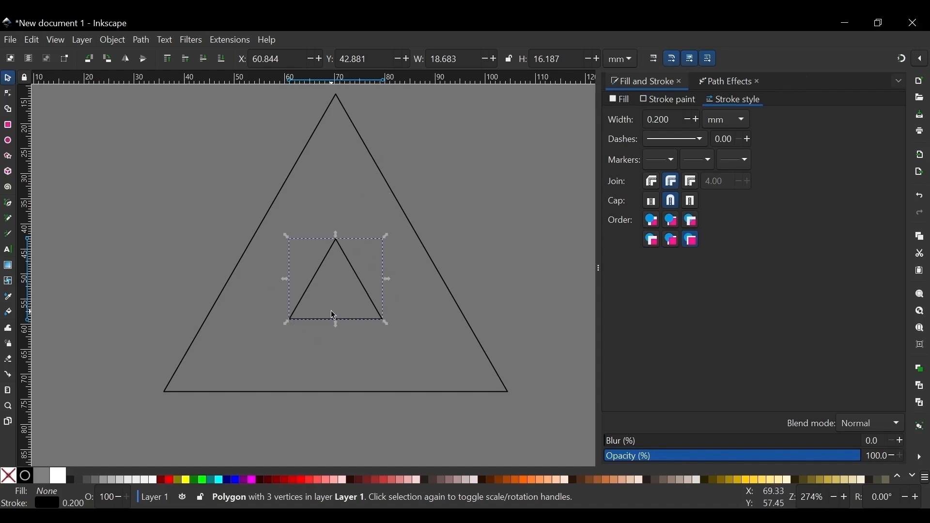
pyautogui.moveTo(335, 324); pyautogui.dragTo(336, 316)
# Convert the small and large triangles to paths and combine them into a single path.
pyautogui.click(423, 210)
pyautogui.scroll(-1, 330, 280)
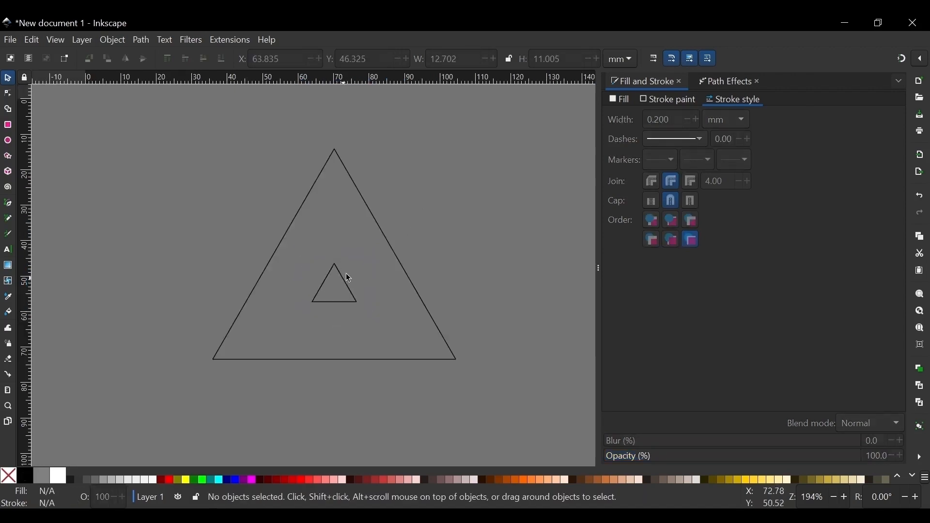
pyautogui.scroll(1, 327, 293)
pyautogui.scroll(-1, 339, 291)
pyautogui.click(322, 307)
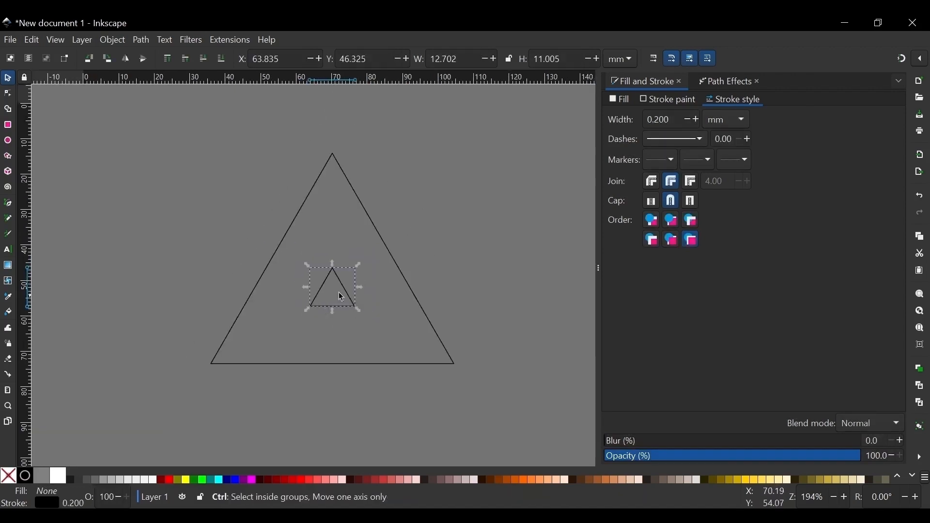
pyautogui.keyDown('shift'); pyautogui.click(386, 242); pyautogui.keyUp('shift')
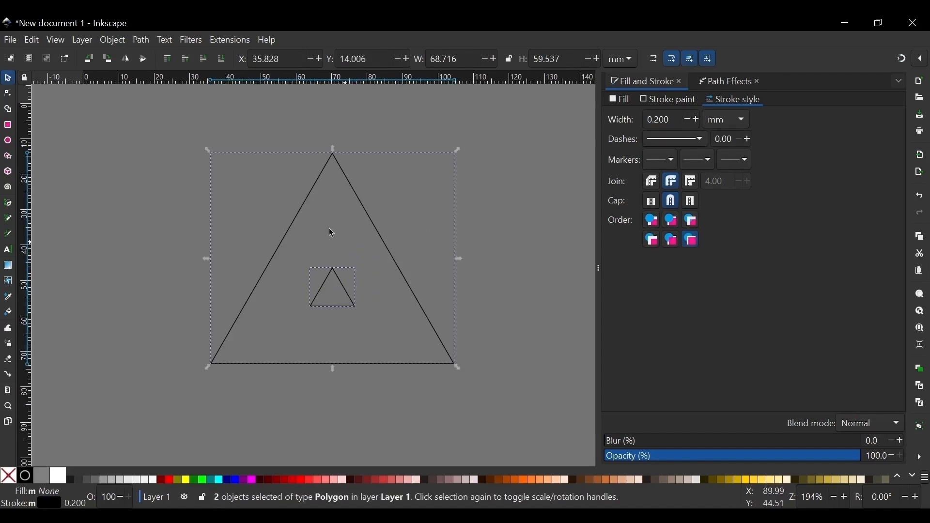
pyautogui.click(142, 40)
pyautogui.click(152, 50)
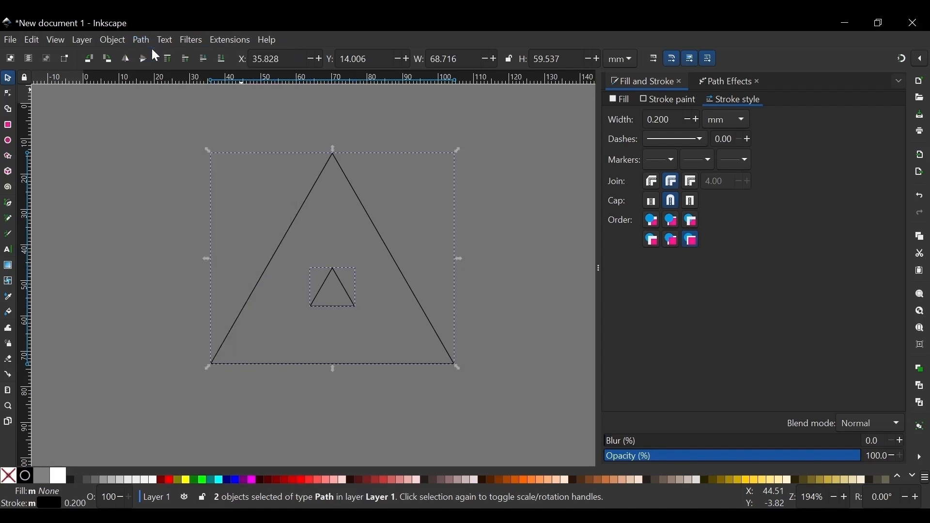
pyautogui.click(141, 39)
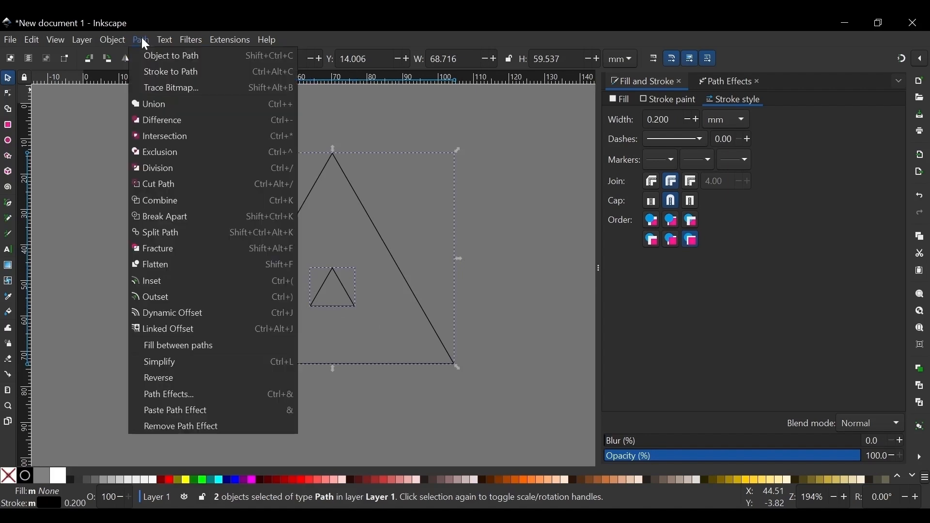
pyautogui.click(164, 205)
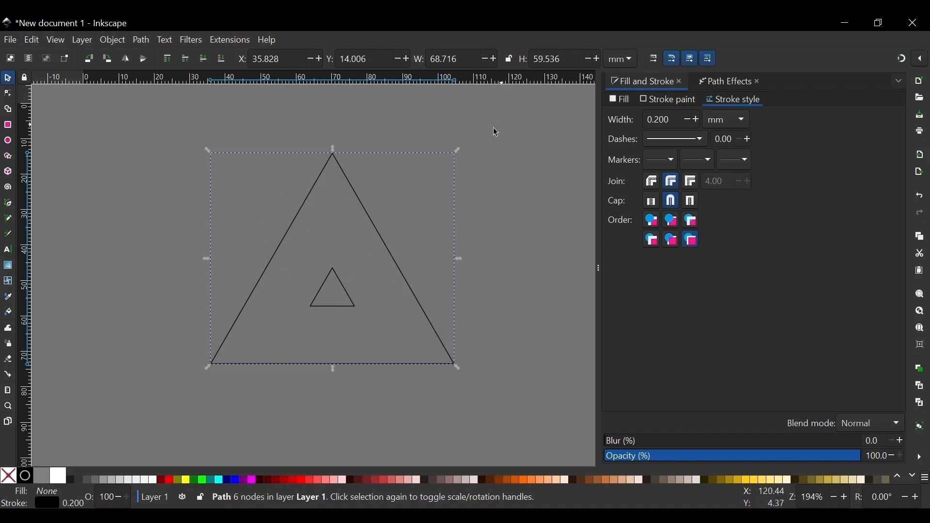
# Apply the Stitch Sub-Paths path effect to the combined triangles and set the number of paths to 105.
pyautogui.click(721, 83)
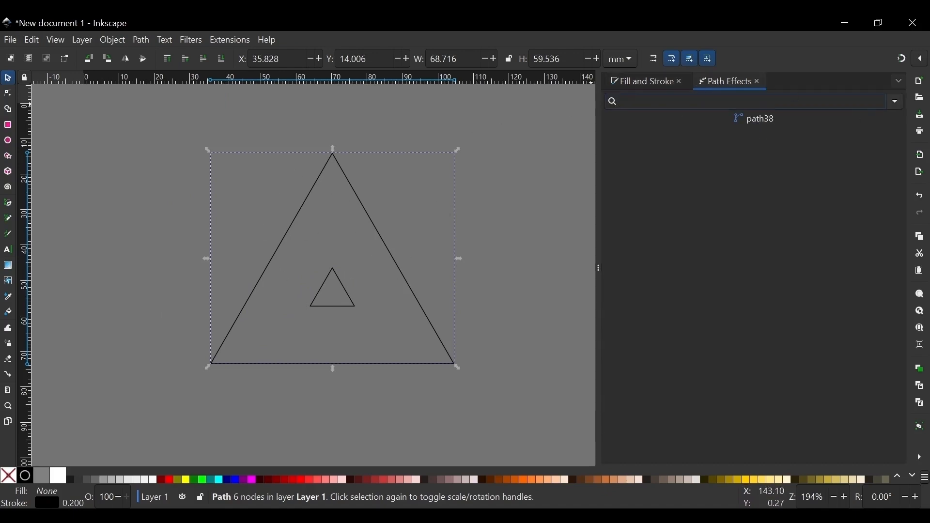
pyautogui.click(877, 102)
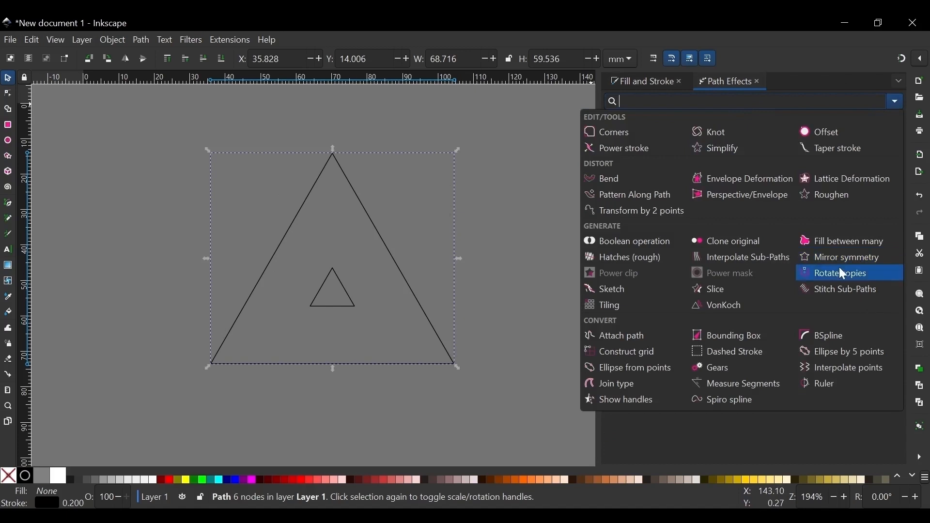
pyautogui.click(861, 297)
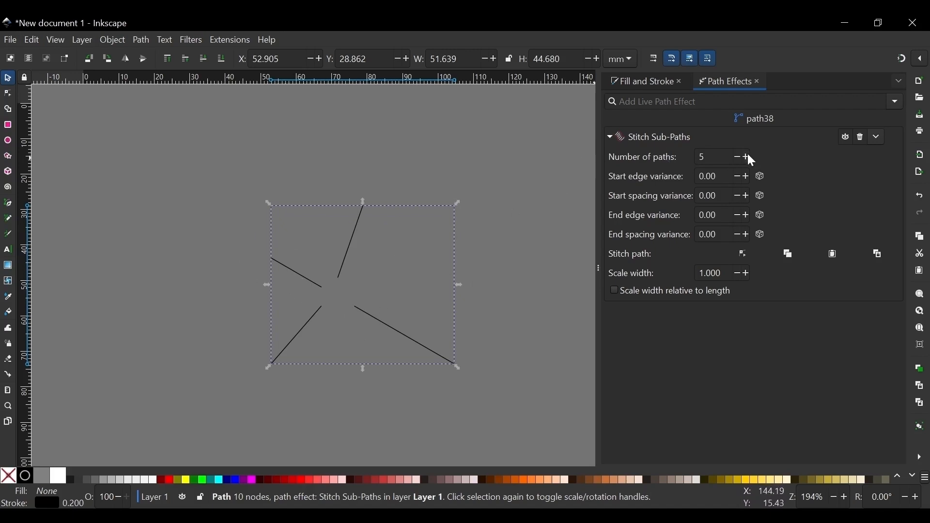
pyautogui.moveTo(748, 156); pyautogui.dragTo(748, 155)
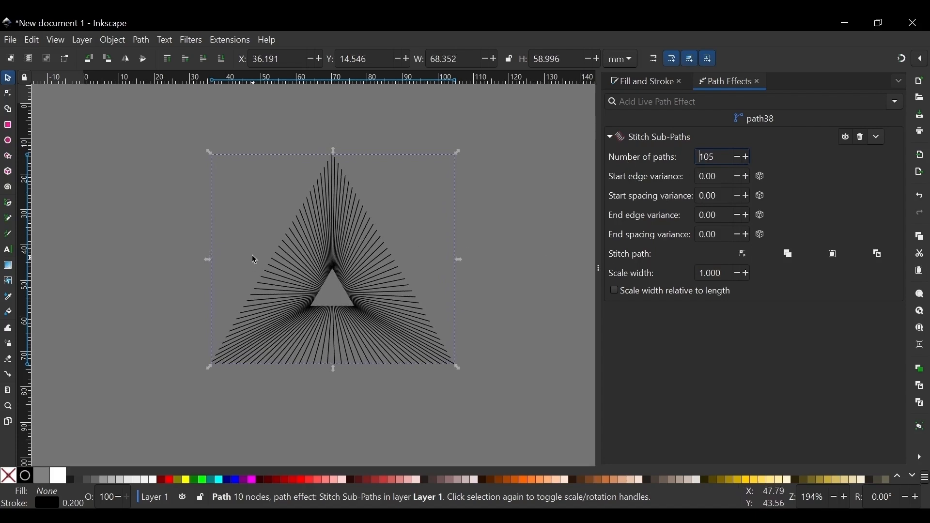
pyautogui.scroll(-1, 217, 249)
pyautogui.scroll(1, 325, 262)
pyautogui.scroll(-1, 283, 290)
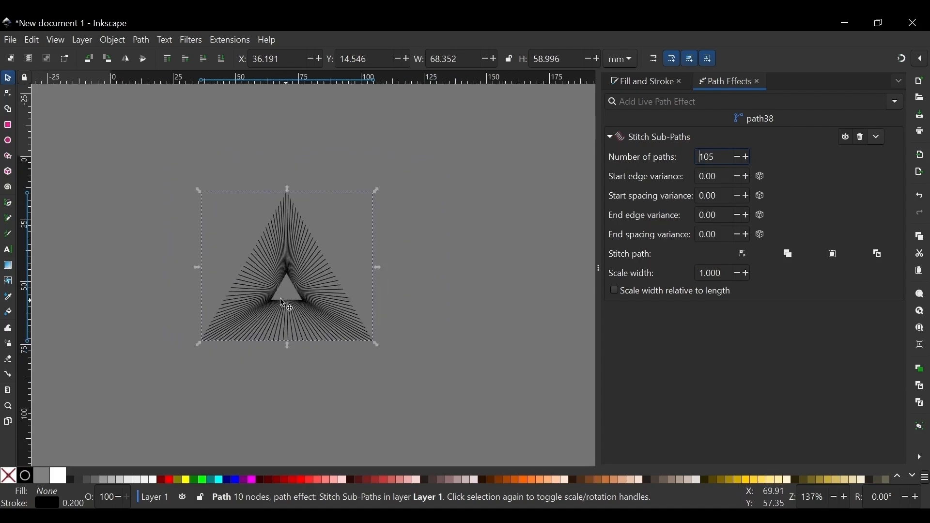
pyautogui.scroll(1, 279, 302)
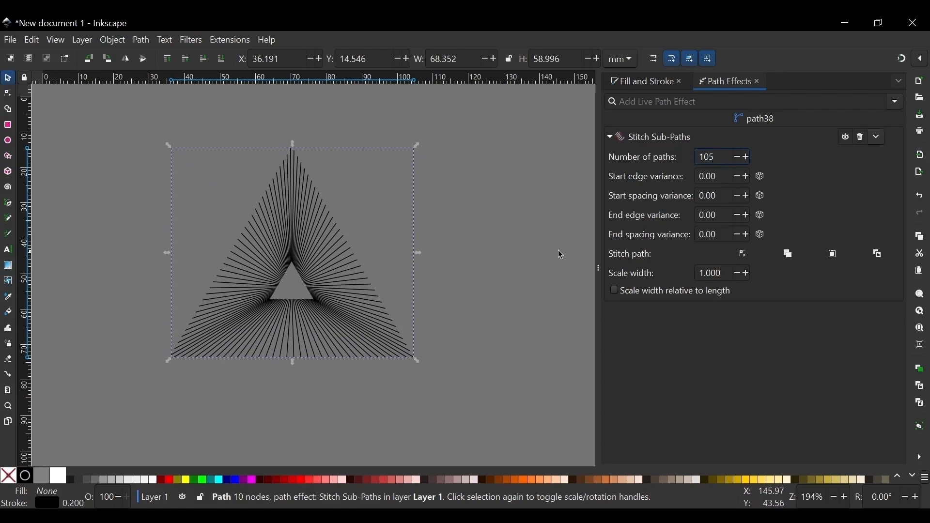
# Edit the stitch path on canvas and pull its end node far below the triangles, to about X 95 mm, Y 180 mm.
pyautogui.click(742, 252)
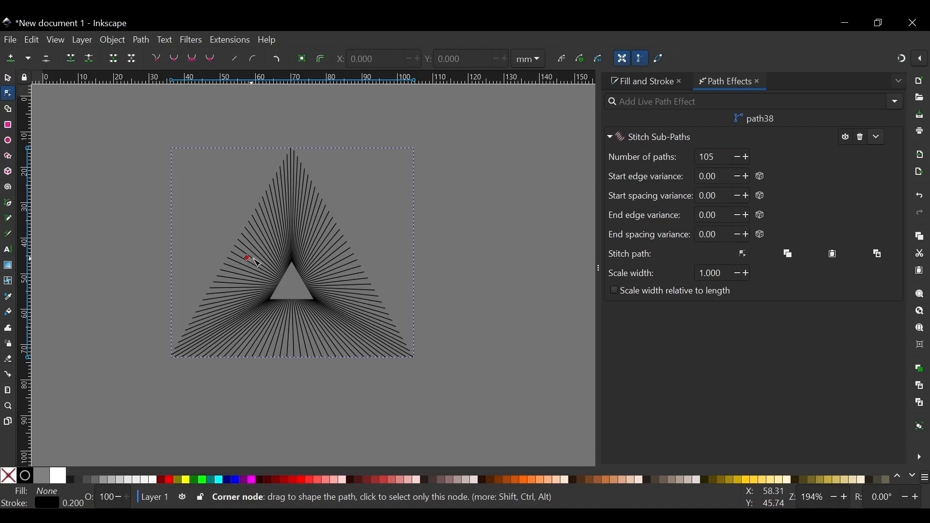
pyautogui.moveTo(253, 258); pyautogui.dragTo(253, 394)
pyautogui.keyDown('ctrl'); pyautogui.scroll(-1, 216, 164); pyautogui.keyUp('ctrl')
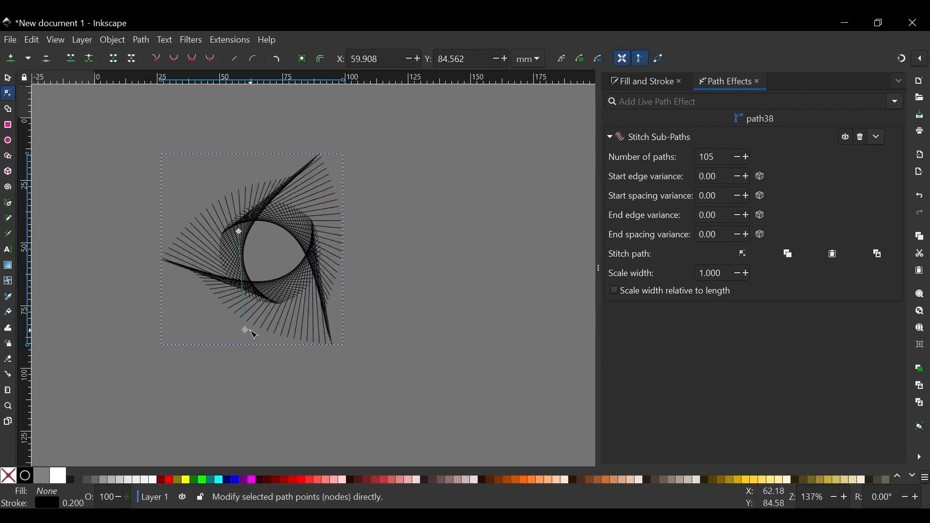
pyautogui.moveTo(250, 334); pyautogui.dragTo(332, 292)
pyautogui.scroll(-2, 273, 239)
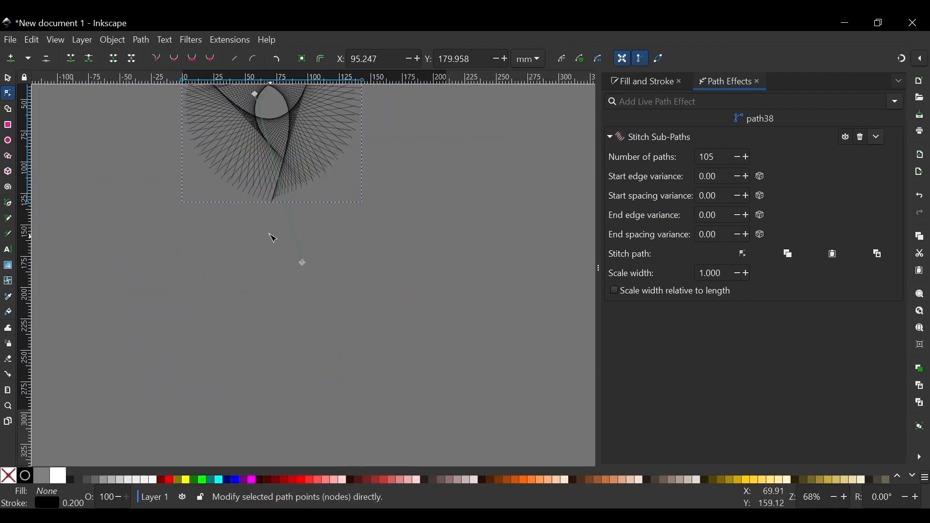
pyautogui.scroll(-2, 354, 316)
pyautogui.scroll(2, 317, 197)
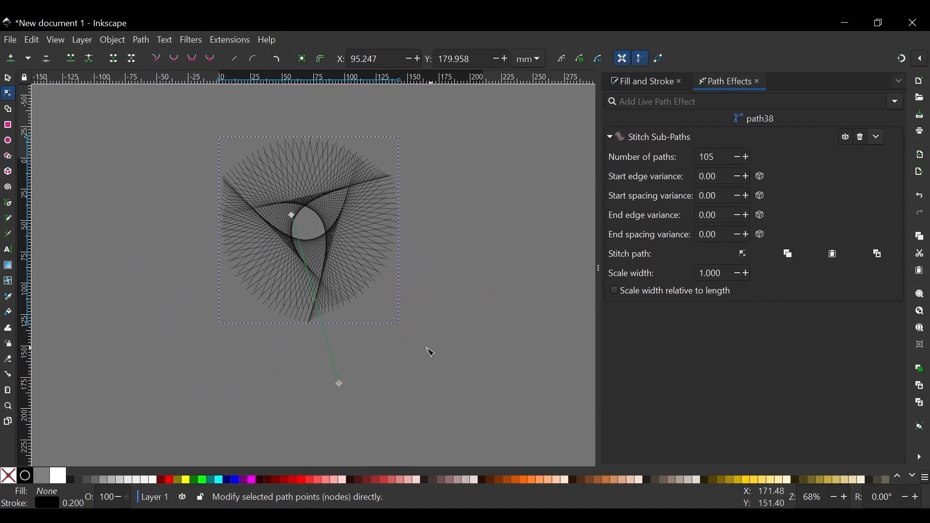
pyautogui.scroll(2, 431, 353)
pyautogui.scroll(-3, 349, 415)
pyautogui.scroll(1, 326, 411)
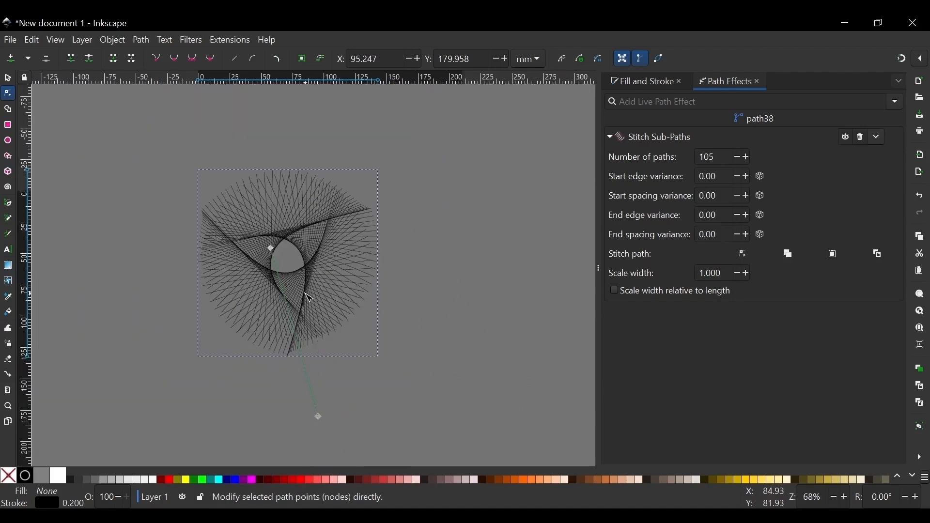
# Move the stitch path's end node back to about X 93 mm, Y 57 mm and bend its segment into a curve.
pyautogui.moveTo(322, 420)
pyautogui.mouseDown()
pyautogui.moveTo(352, 405)
pyautogui.moveTo(183, 373)
pyautogui.moveTo(333, 340)
pyautogui.moveTo(423, 349)
pyautogui.moveTo(439, 327)
pyautogui.moveTo(348, 212)
pyautogui.moveTo(315, 214)
pyautogui.moveTo(307, 255)
pyautogui.moveTo(315, 266)
pyautogui.moveTo(293, 257)
pyautogui.mouseUp()
pyautogui.scroll(2, 292, 257)
pyautogui.scroll(3, 291, 255)
pyautogui.scroll(-1, 290, 256)
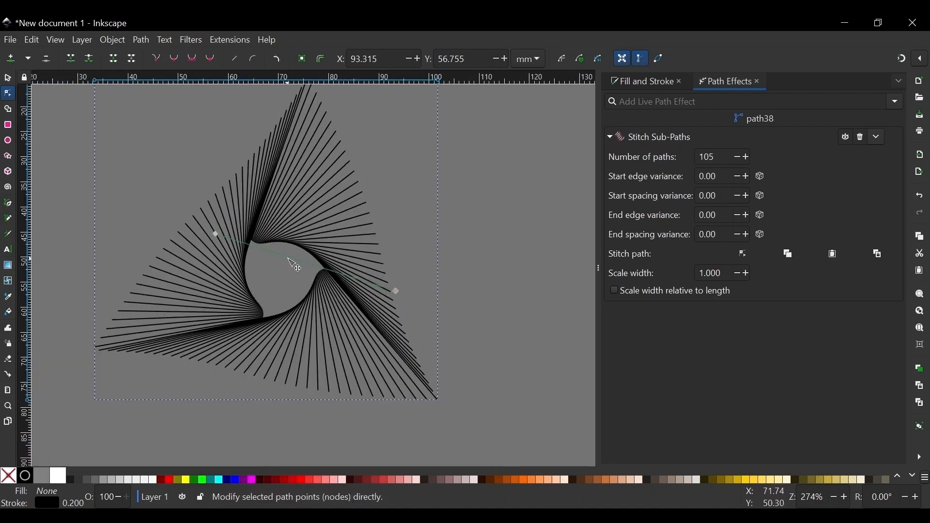
pyautogui.moveTo(293, 265); pyautogui.dragTo(412, 429)
pyautogui.scroll(-4, 281, 254)
pyautogui.scroll(3, 272, 264)
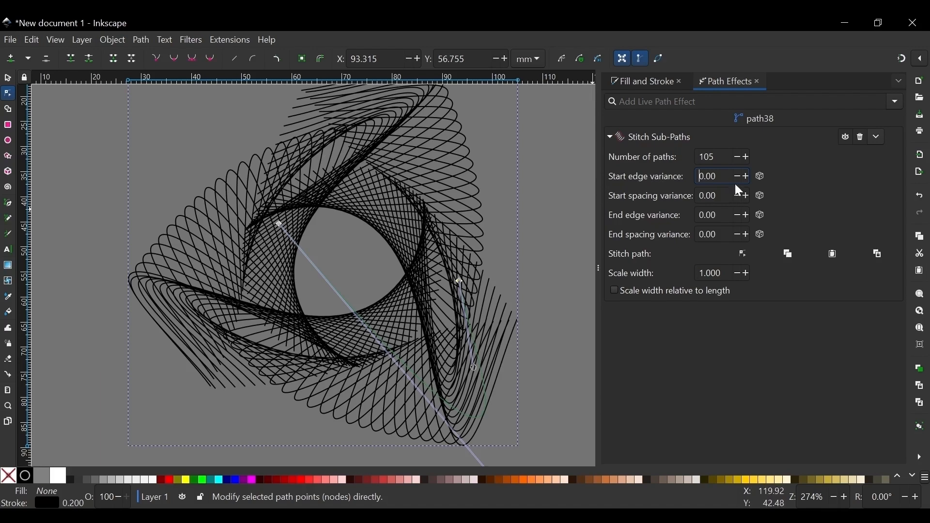
# Try a start edge variance of up to 0.50 for the stitches and reset it to 0.00.
pyautogui.click(746, 175)
pyautogui.click(745, 176)
pyautogui.click(745, 175)
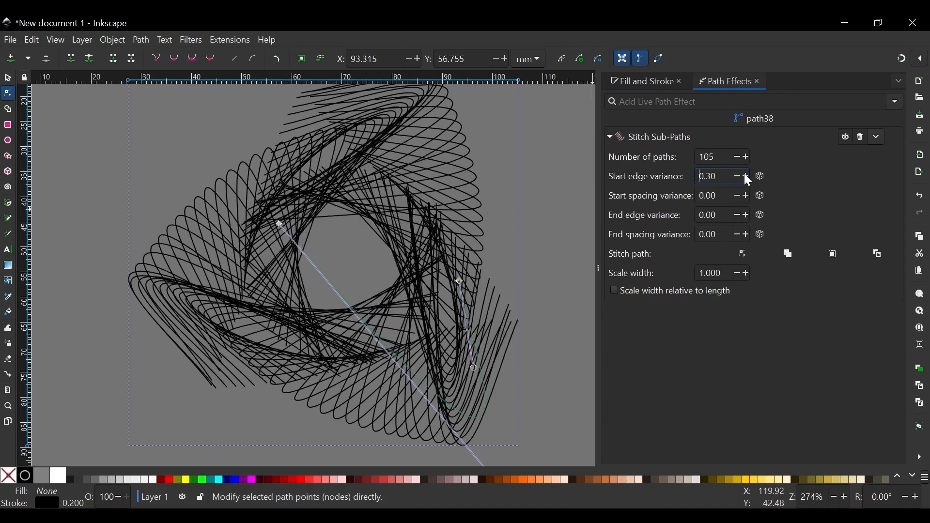
pyautogui.click(745, 175)
pyautogui.click(745, 175)
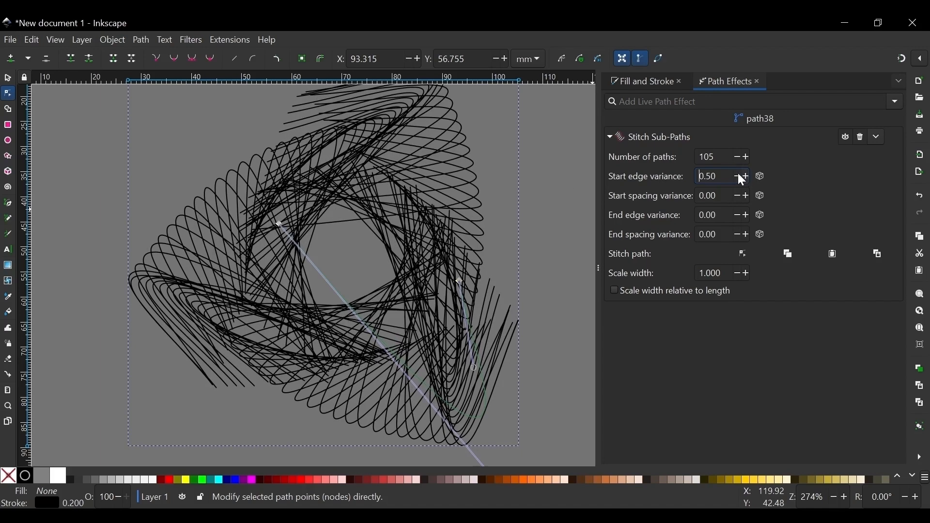
pyautogui.click(738, 176)
pyautogui.click(737, 176)
pyautogui.click(737, 176)
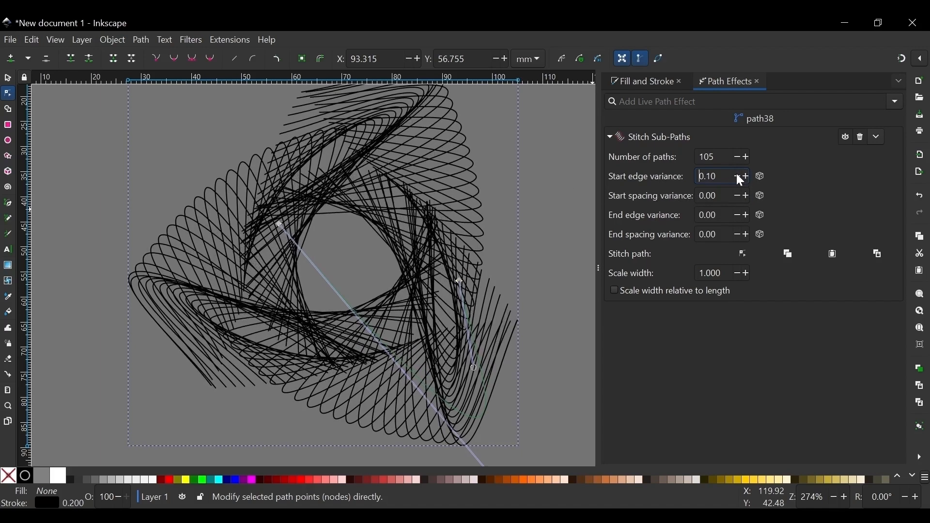
pyautogui.click(737, 175)
pyautogui.click(738, 175)
pyautogui.click(738, 176)
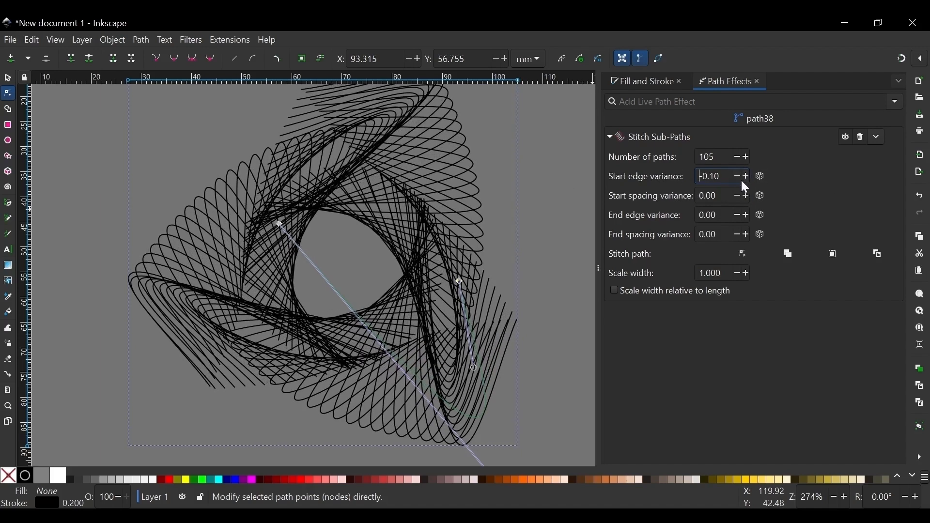
pyautogui.click(746, 176)
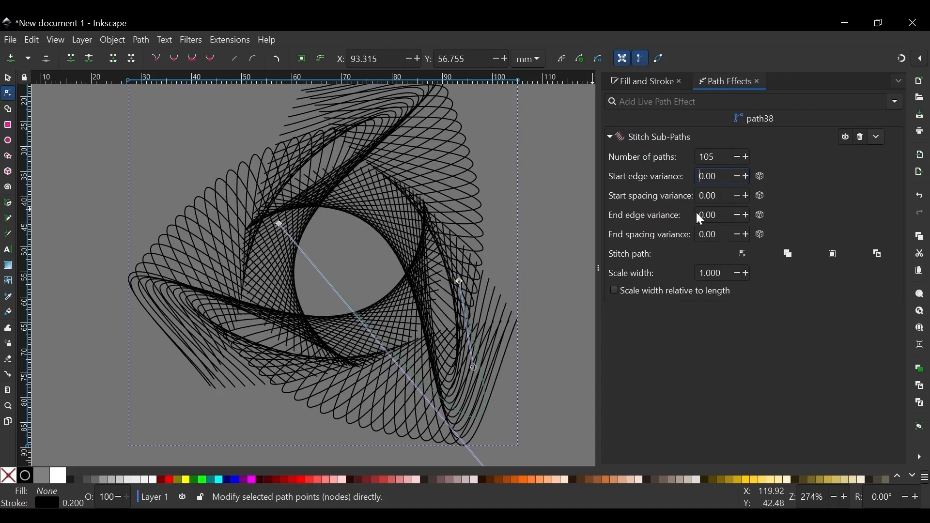
# Try a start spacing variance of up to 11.10 for the stitches and reset it to 0.
pyautogui.click(746, 195)
pyautogui.click(746, 195)
pyautogui.click(746, 195)
pyautogui.click(746, 195)
pyautogui.click(746, 195)
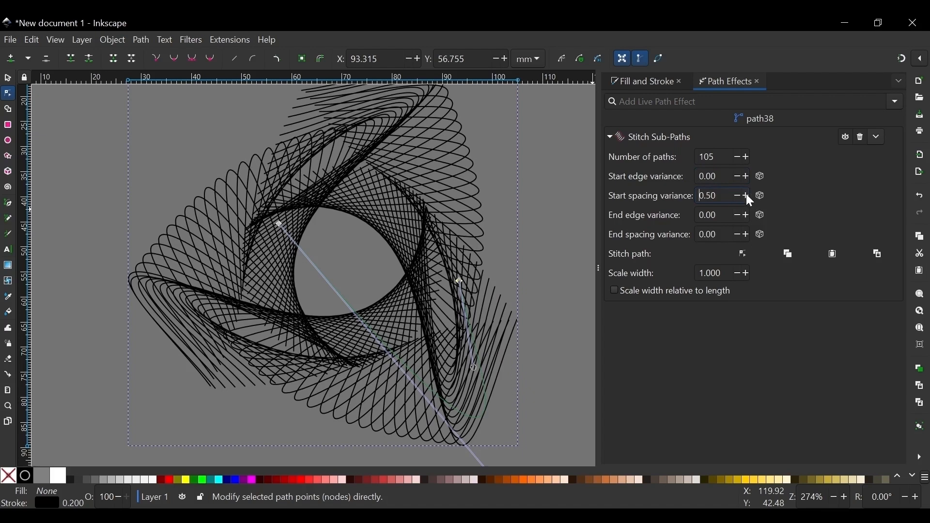
pyautogui.click(746, 195)
pyautogui.click(746, 195)
pyautogui.click(746, 195)
pyautogui.click(746, 195)
pyautogui.click(747, 195)
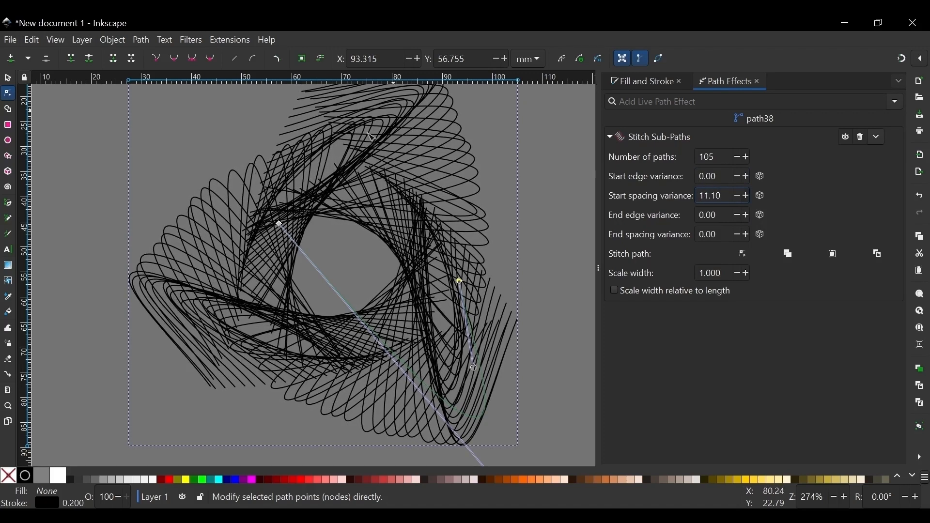
pyautogui.moveTo(723, 196); pyautogui.dragTo(698, 196)
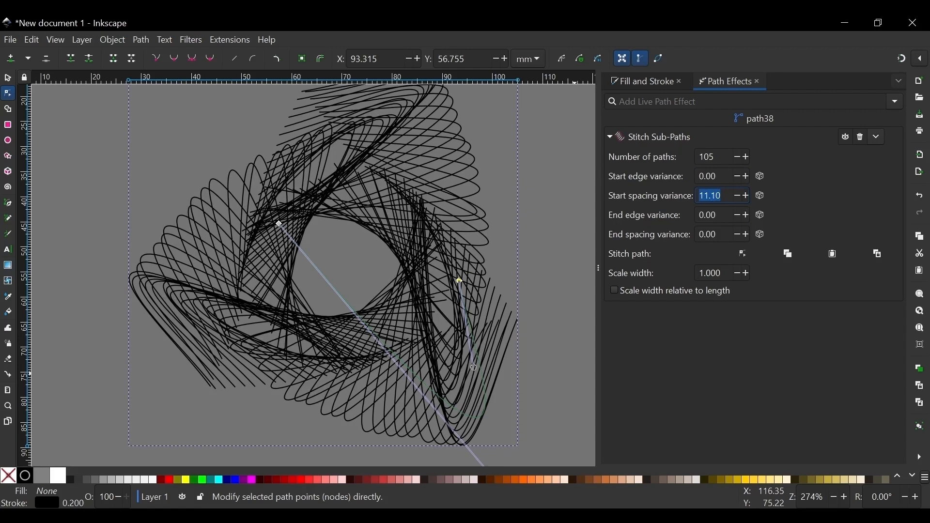
pyautogui.write('0')
pyautogui.press('Return')
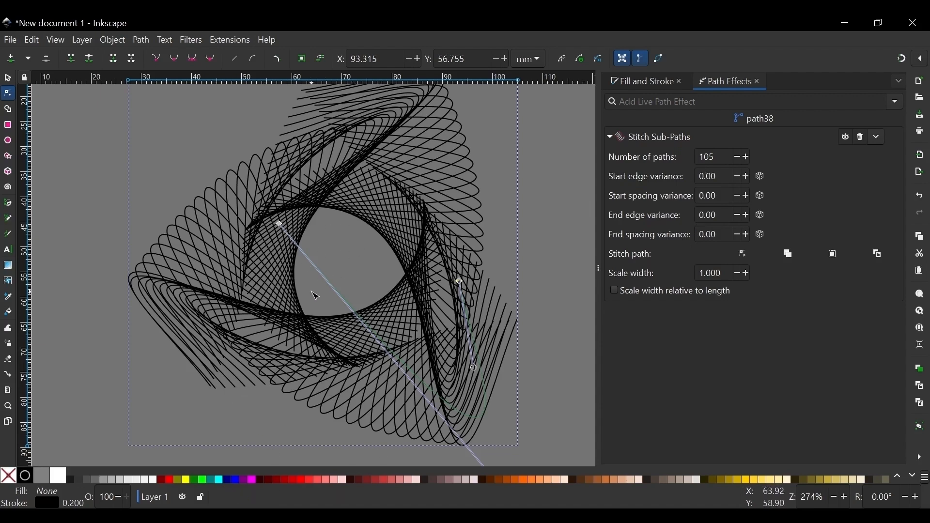
# Try an end edge variance of 0.30 for the stitches and reset it to 0.00.
pyautogui.moveTo(718, 215); pyautogui.dragTo(699, 215)
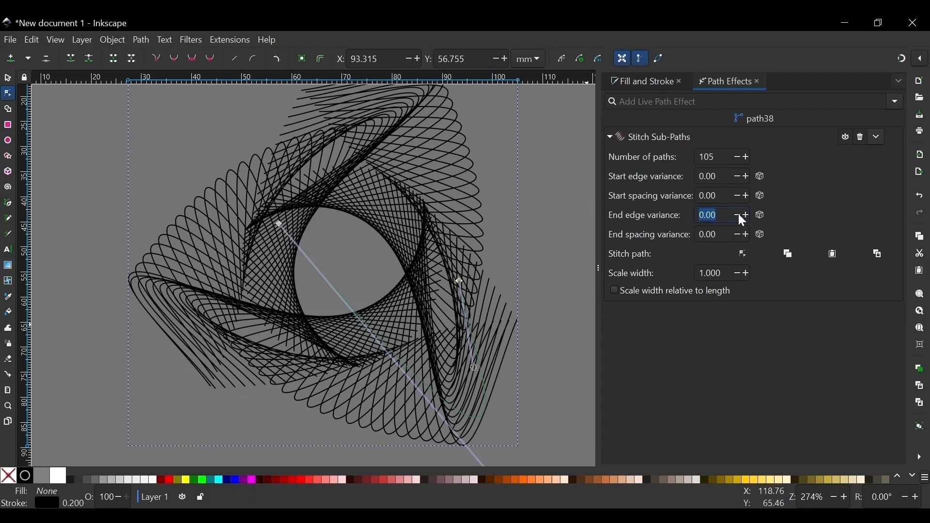
pyautogui.click(744, 211)
pyautogui.click(744, 212)
pyautogui.click(744, 211)
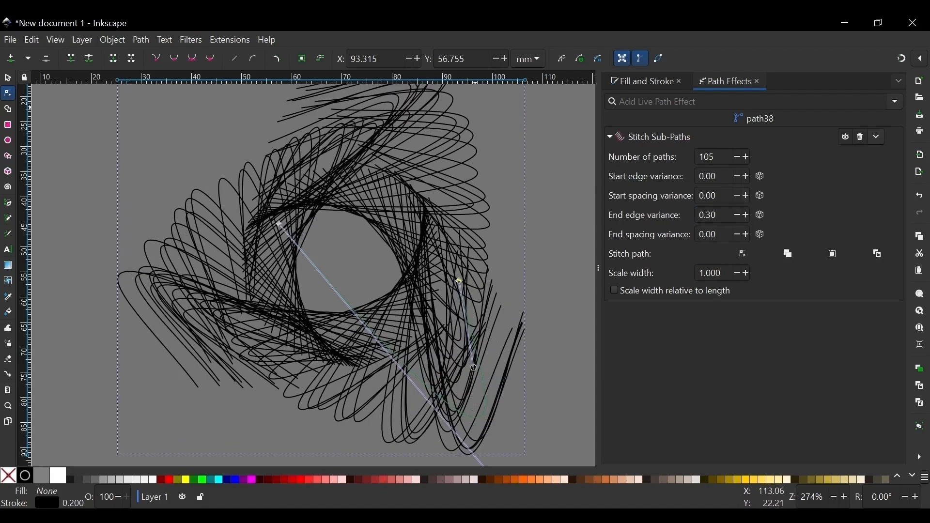
pyautogui.click(736, 214)
pyautogui.click(736, 214)
pyautogui.click(736, 214)
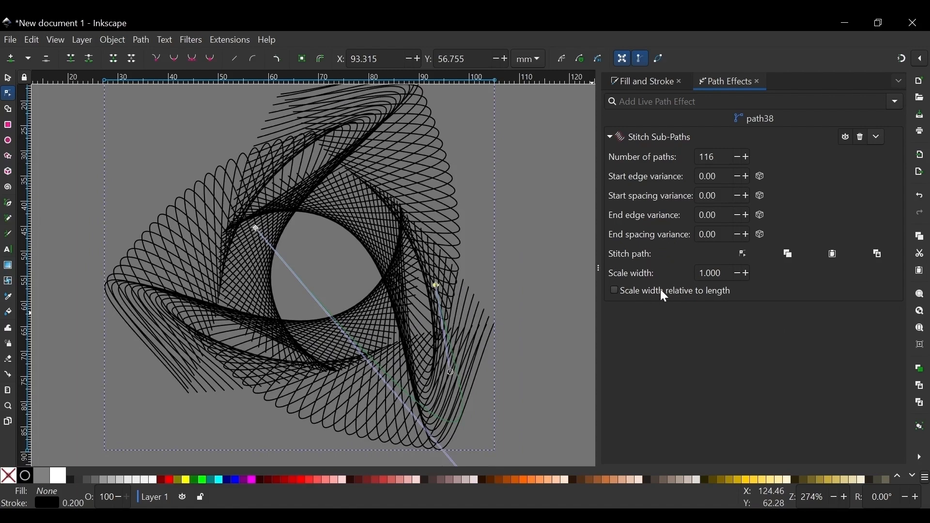
# Turn on Scale width relative to length for the stitches and set the scale width to 2.370.
pyautogui.click(660, 290)
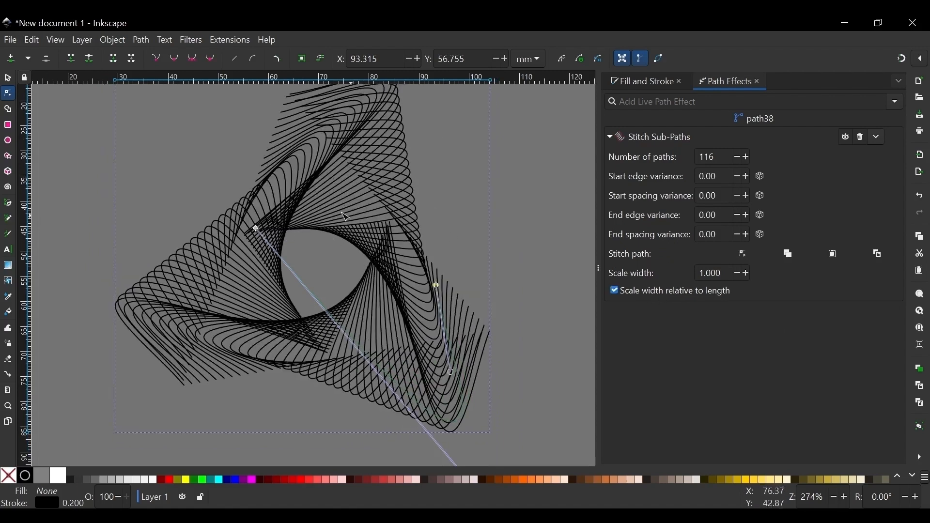
pyautogui.click(746, 272)
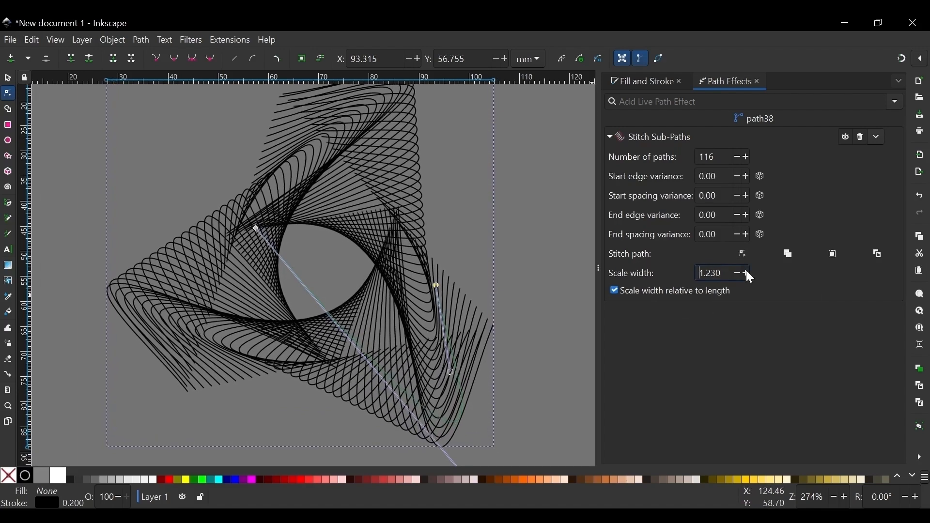
pyautogui.moveTo(748, 274); pyautogui.dragTo(746, 271)
pyautogui.scroll(-2, 351, 210)
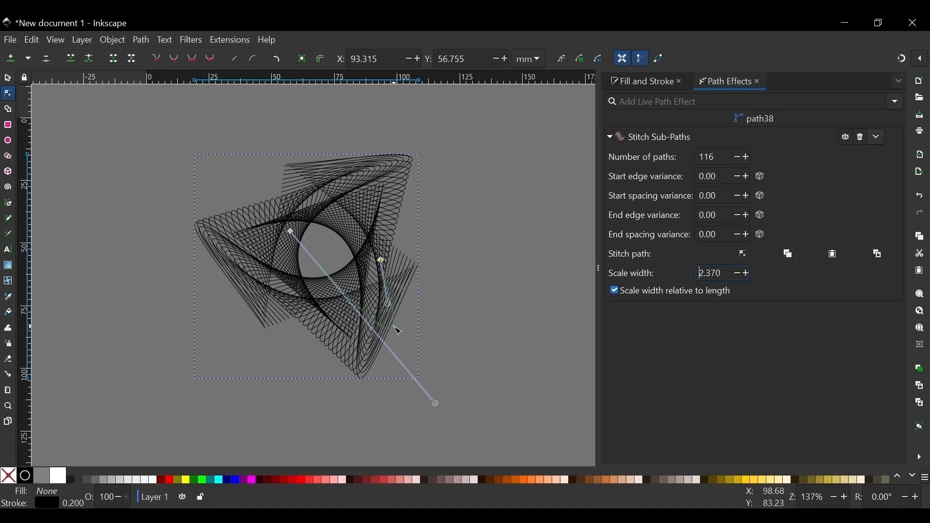
pyautogui.moveTo(398, 331); pyautogui.dragTo(200, 154)
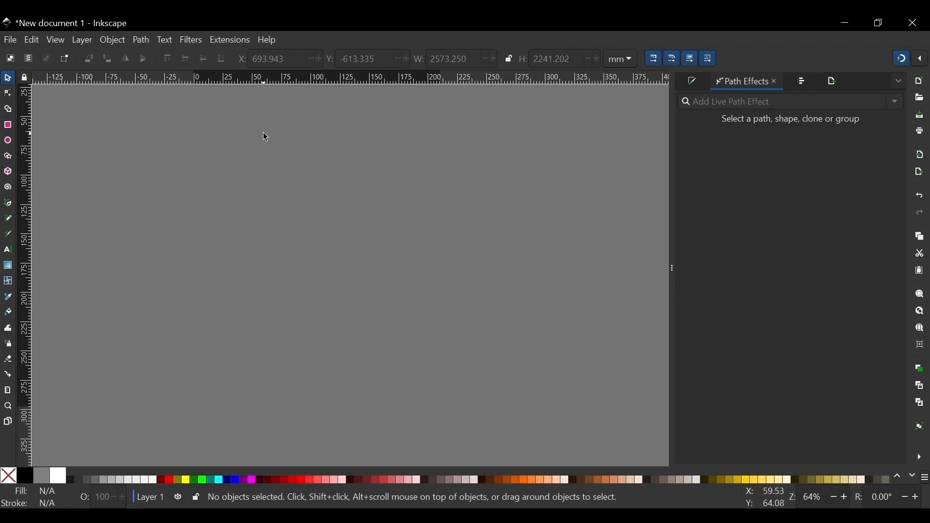
# Draw a triangle about 106 mm wide and 92 mm high and move it to X 0, Y about 93 mm.
pyautogui.click(8, 157)
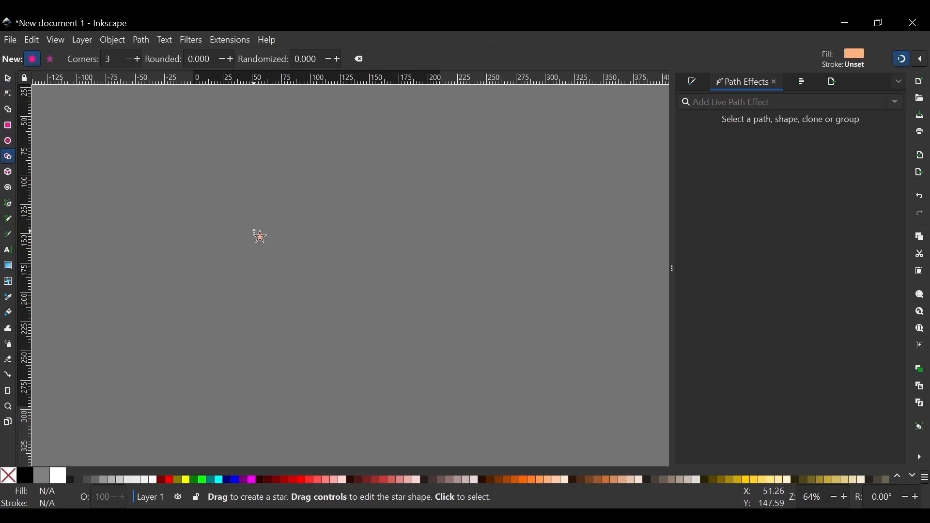
pyautogui.moveTo(298, 229)
pyautogui.mouseDown()
pyautogui.moveTo(354, 268)
pyautogui.moveTo(371, 270)
pyautogui.moveTo(361, 264)
pyautogui.mouseUp()
pyautogui.click(7, 79)
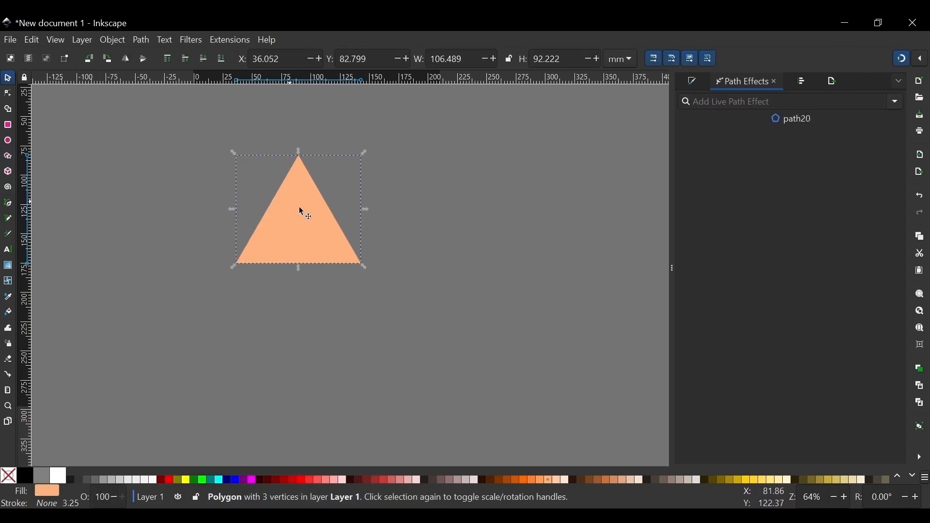
pyautogui.moveTo(303, 213); pyautogui.dragTo(260, 225)
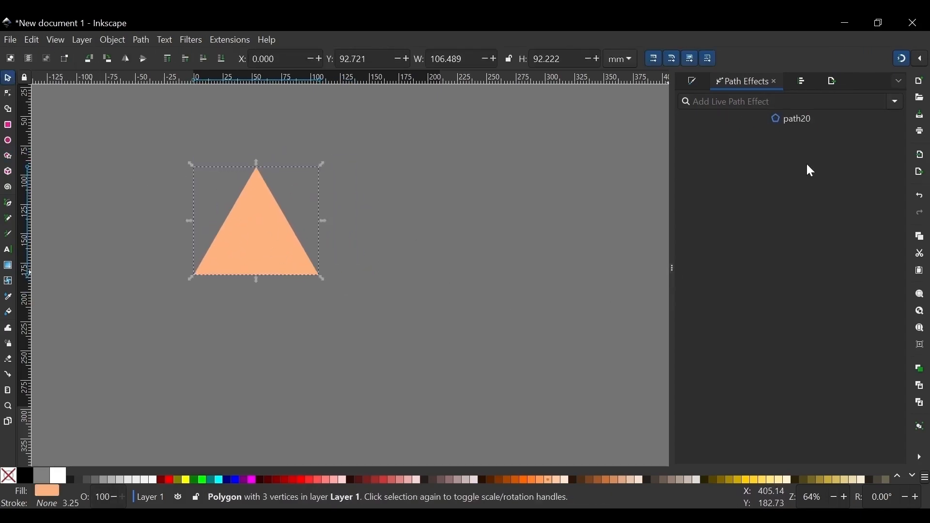
# Apply the Tiling path effect to the triangle.
pyautogui.click(893, 100)
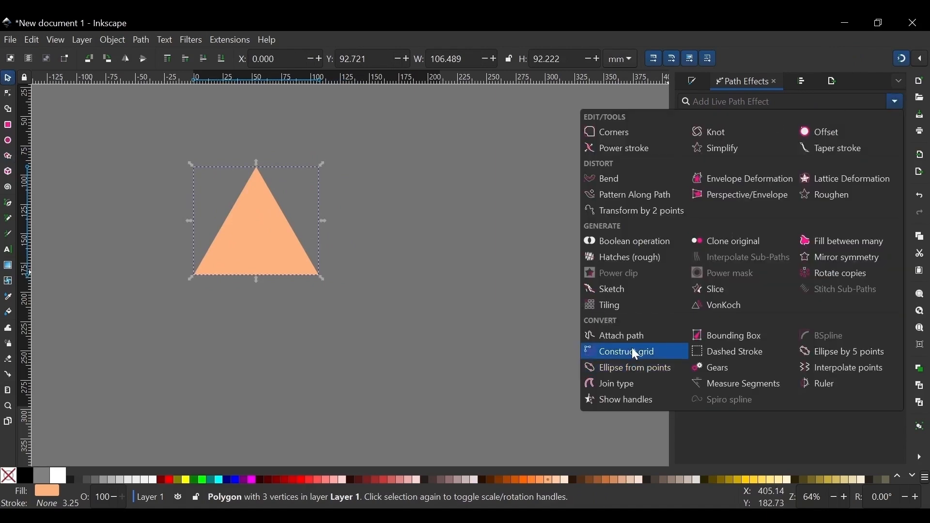
pyautogui.click(606, 305)
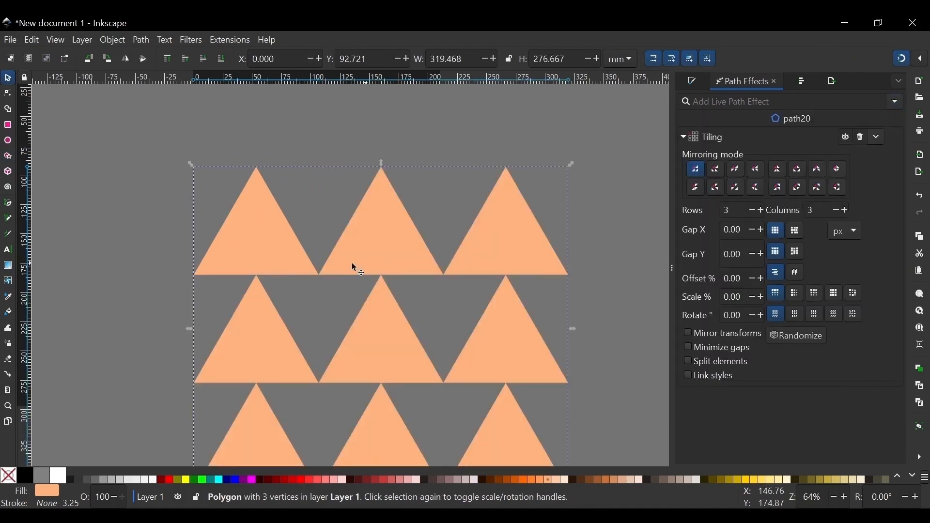
pyautogui.keyDown('ctrl'); pyautogui.scroll(-1, 181, 220); pyautogui.keyUp('ctrl')
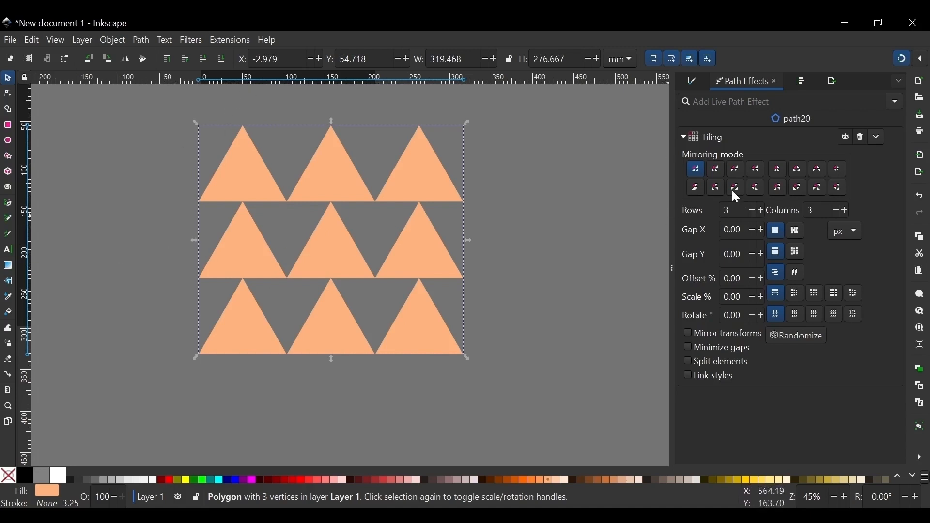
# Try adding one row and one column to the tiling and set both counts back to 3.
pyautogui.click(760, 211)
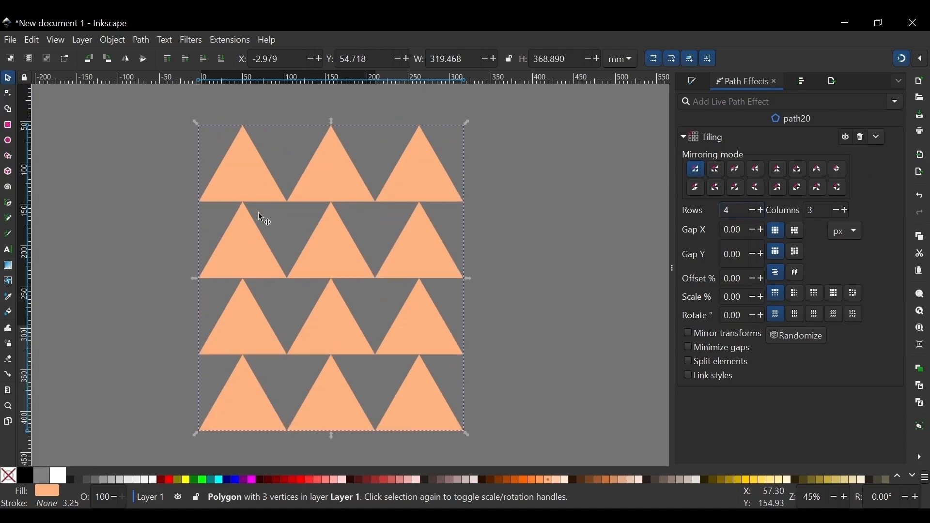
pyautogui.click(845, 211)
pyautogui.click(835, 209)
pyautogui.click(754, 210)
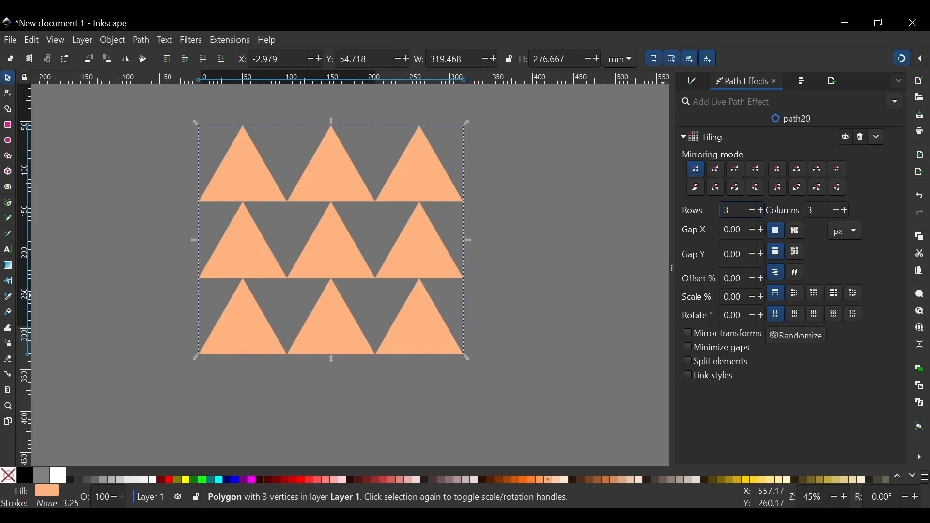
# Try horizontal gaps of 10 px and 5000 px between the tiles.
pyautogui.click(736, 230)
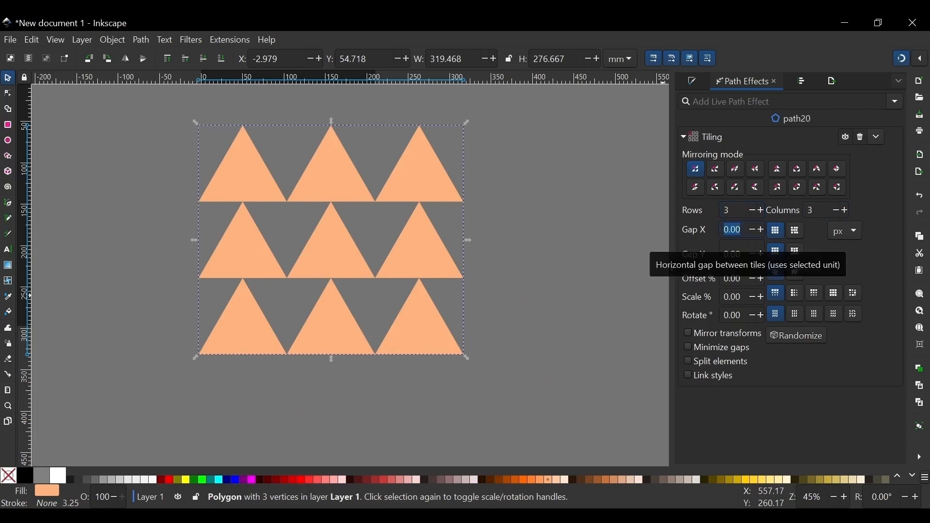
pyautogui.write('10')
pyautogui.press('Return')
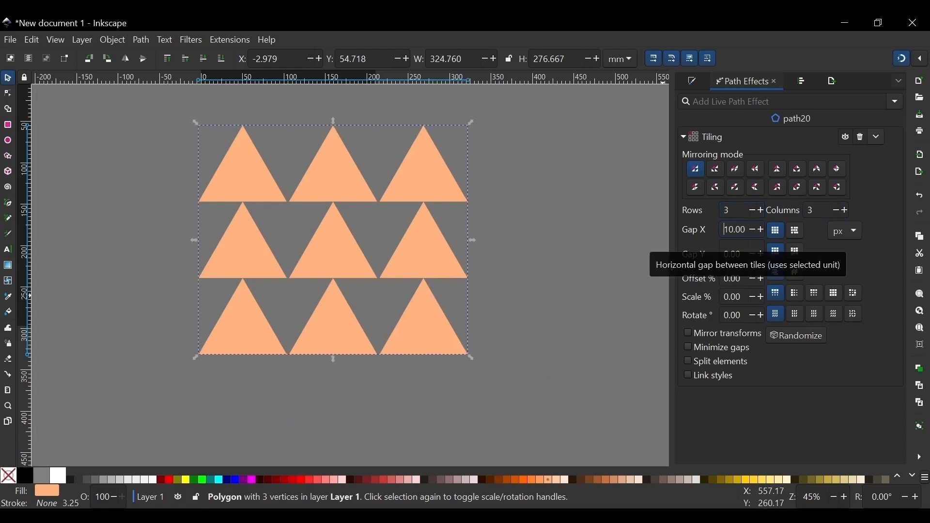
pyautogui.press('BackSpace')
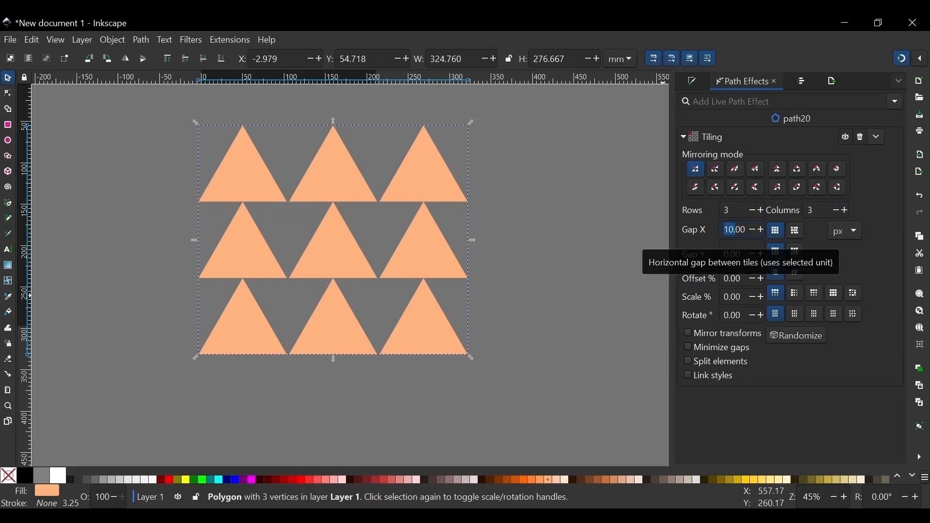
pyautogui.write('5000')
pyautogui.press('Return')
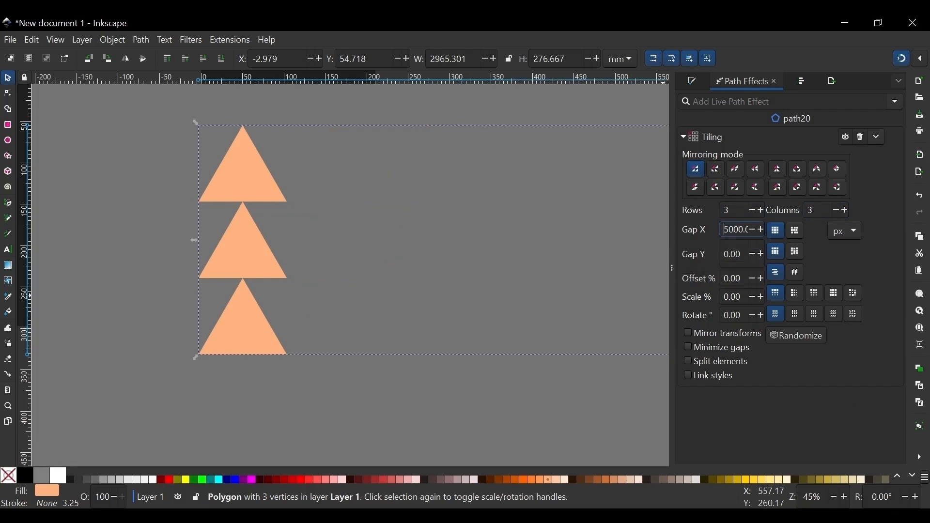
# Set both the horizontal and vertical gaps between the tiles to 50 px.
pyautogui.doubleClick(725, 230)
pyautogui.write('50')
pyautogui.press('Return')
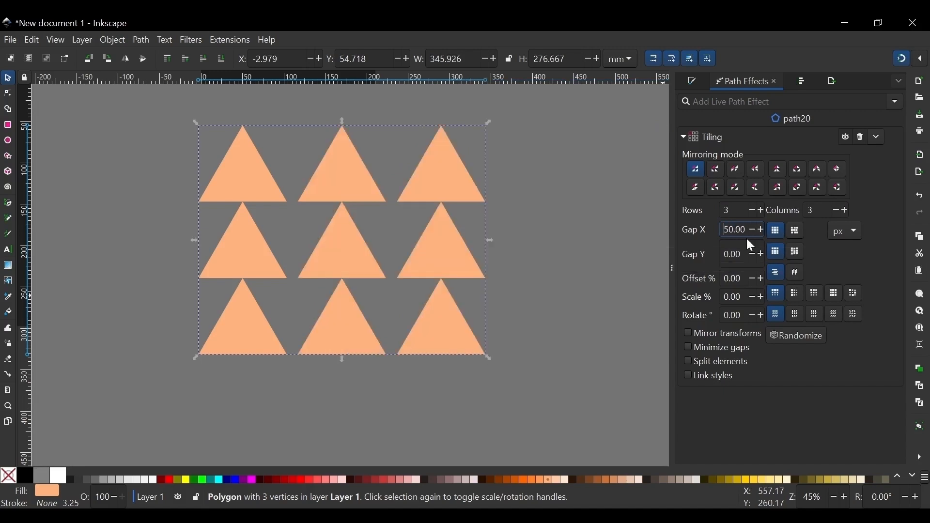
pyautogui.doubleClick(734, 255)
pyautogui.write('00')
pyautogui.press('Return')
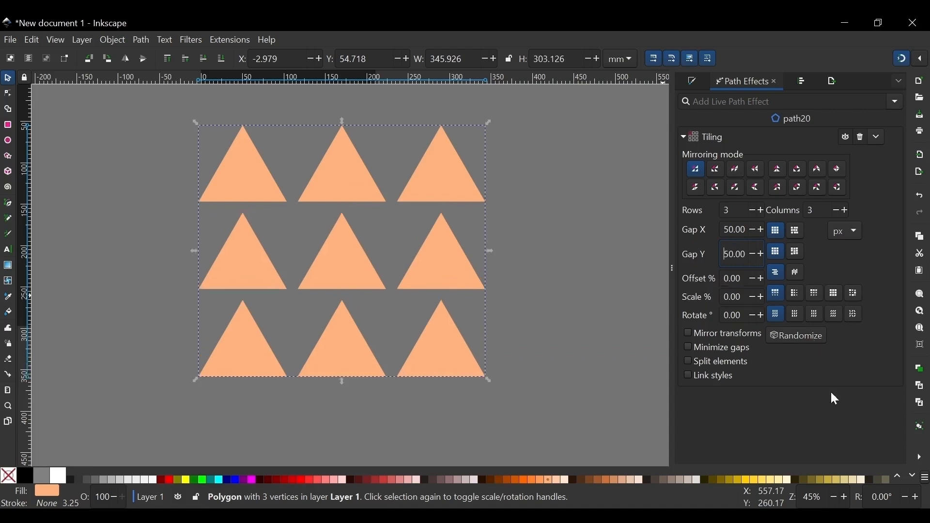
# Try a 30% tile offset by rows and by columns, and reset the offset to 0 with row mode active.
pyautogui.click(760, 278)
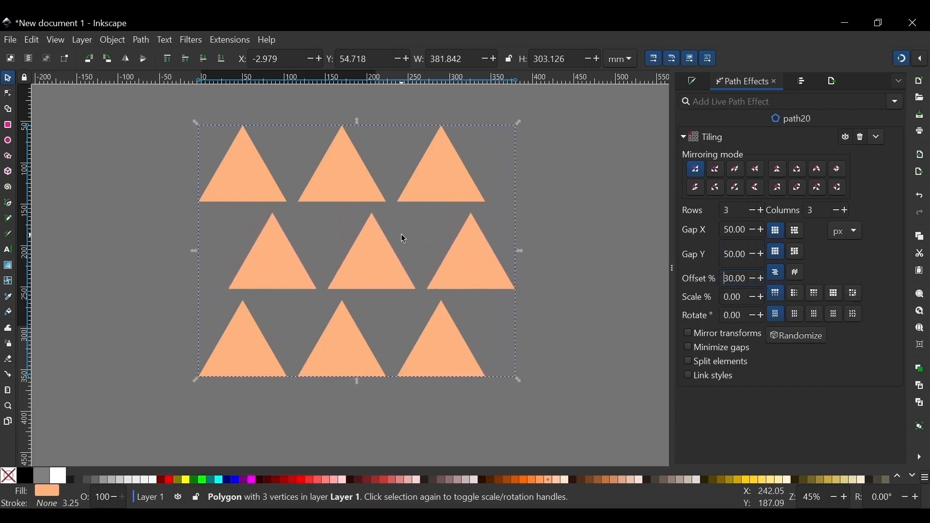
pyautogui.click(798, 273)
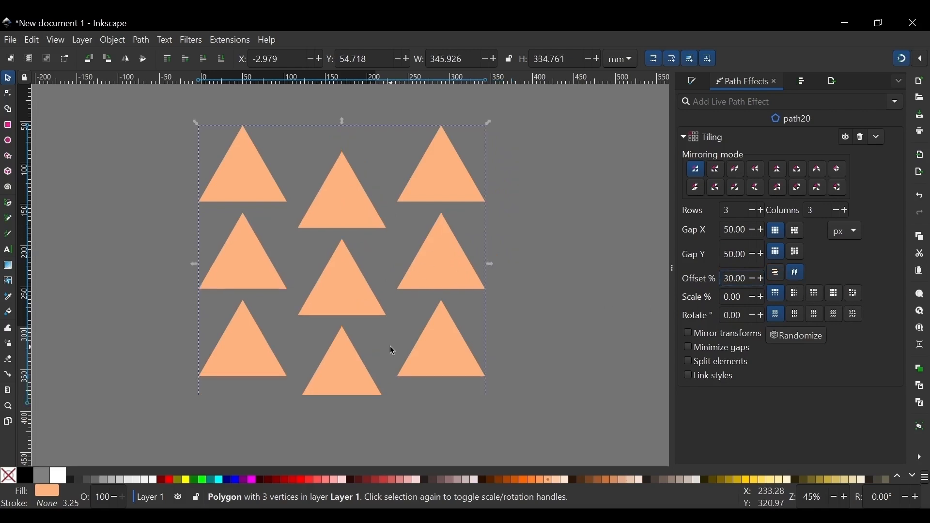
pyautogui.click(777, 273)
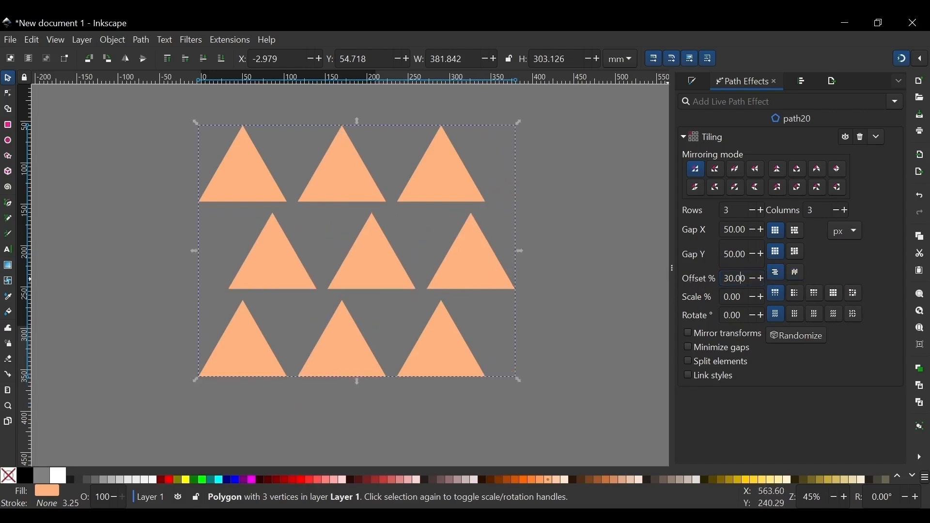
pyautogui.moveTo(742, 279); pyautogui.dragTo(725, 279)
pyautogui.write('0')
# Try different tile scale percentages, raising the scale past 4% and lowering it to -1%.
pyautogui.click(752, 298)
pyautogui.click(767, 298)
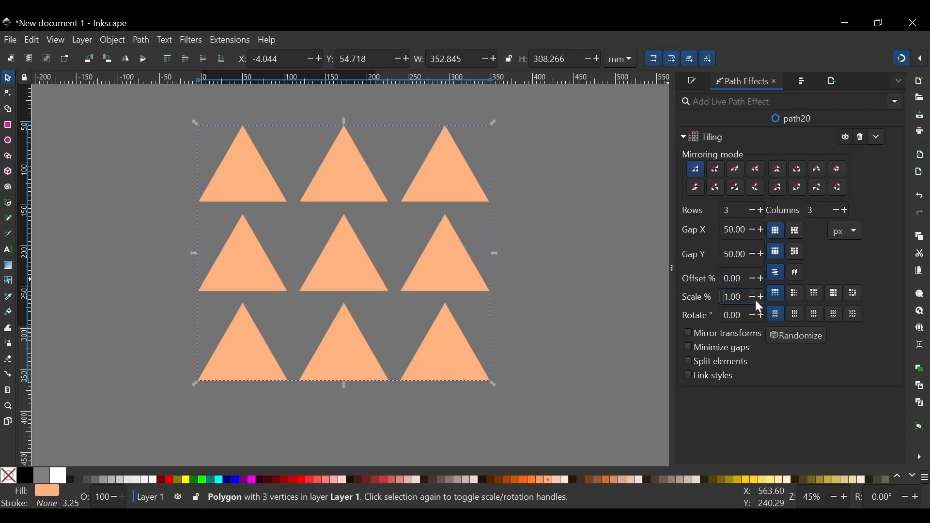
pyautogui.click(753, 297)
pyautogui.click(761, 296)
pyautogui.click(761, 296)
pyautogui.click(760, 296)
pyautogui.click(761, 296)
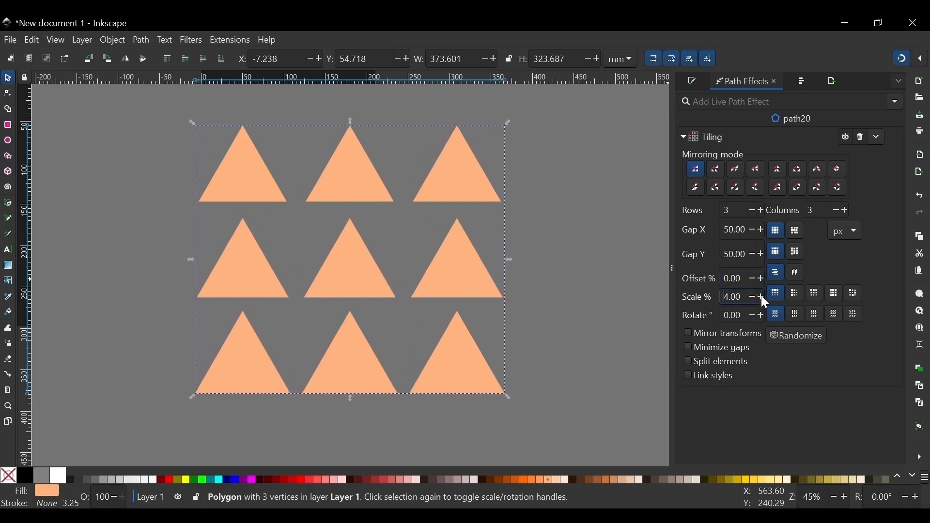
pyautogui.tripleClick(760, 296)
pyautogui.click(760, 296)
pyautogui.doubleClick(754, 296)
pyautogui.tripleClick(755, 296)
pyautogui.doubleClick(755, 296)
pyautogui.doubleClick(754, 296)
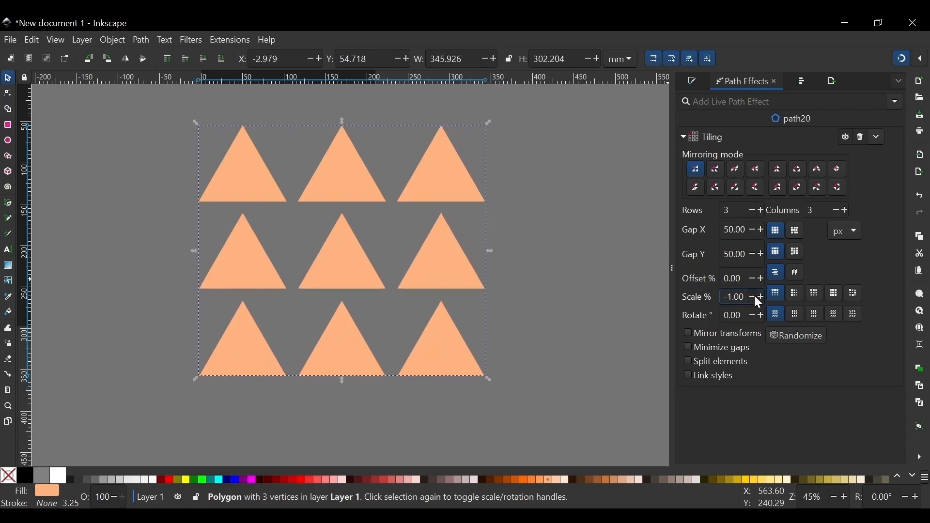
# Set the scale of the tiles to 7%.
pyautogui.click(760, 296)
pyautogui.click(761, 296)
pyautogui.click(761, 296)
pyautogui.click(760, 296)
pyautogui.click(761, 296)
pyautogui.click(760, 296)
pyautogui.click(761, 296)
pyautogui.click(760, 296)
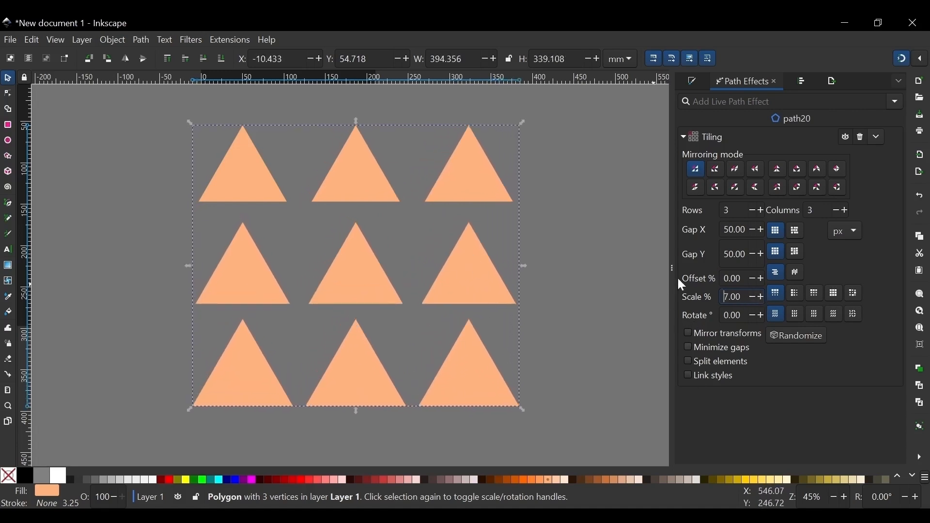
# Try the other scale distribution modes, including uniform and random, and settle on enlarging the tiles column by column.
pyautogui.click(795, 293)
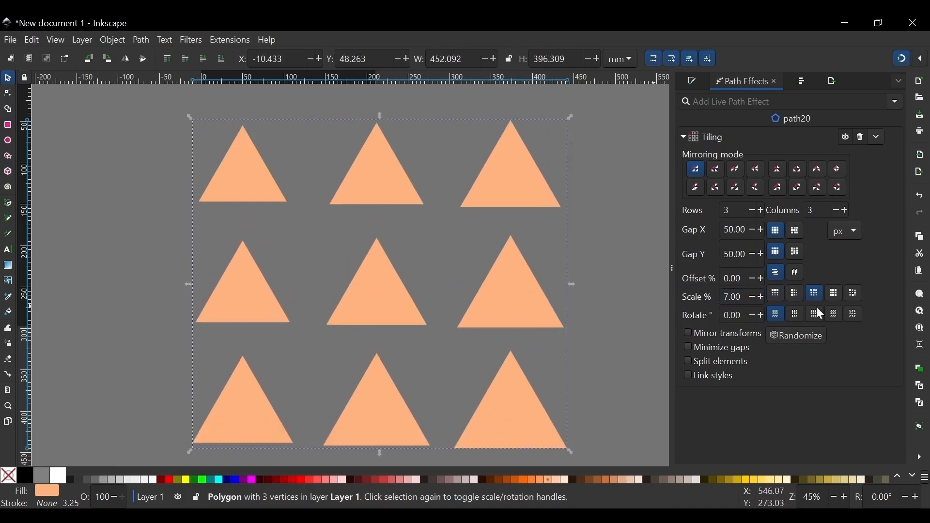
pyautogui.click(834, 293)
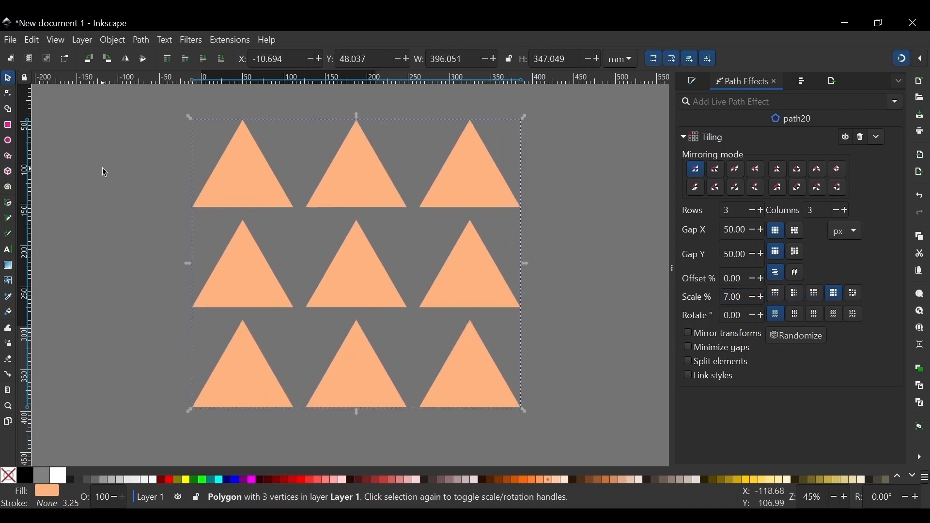
pyautogui.click(854, 294)
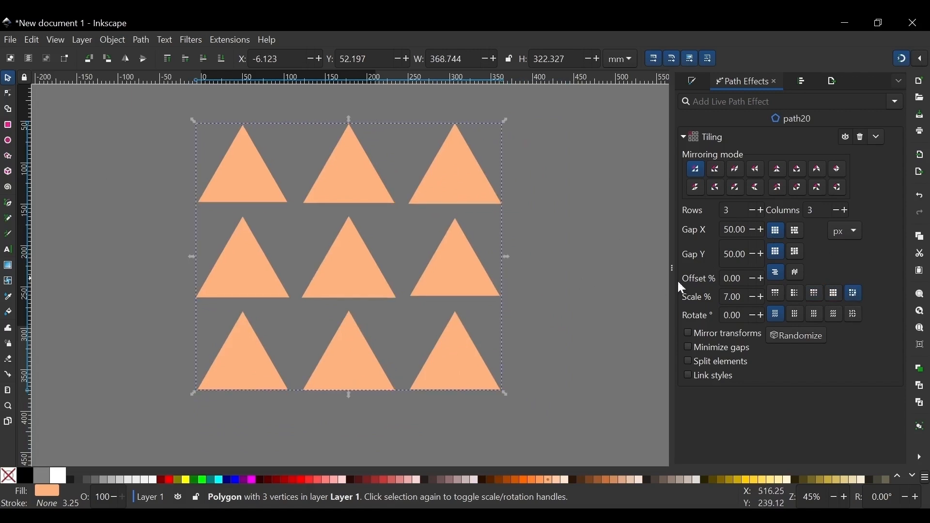
pyautogui.click(834, 294)
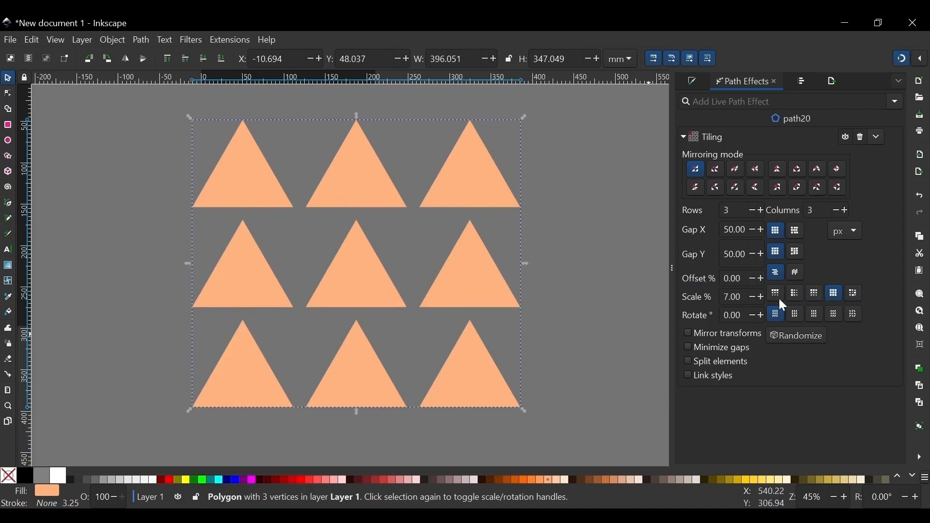
pyautogui.click(858, 293)
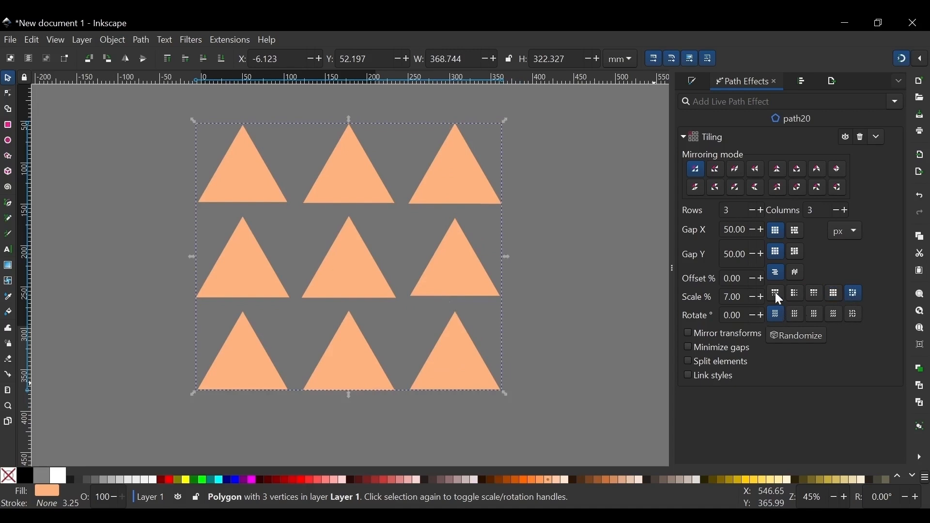
pyautogui.click(797, 294)
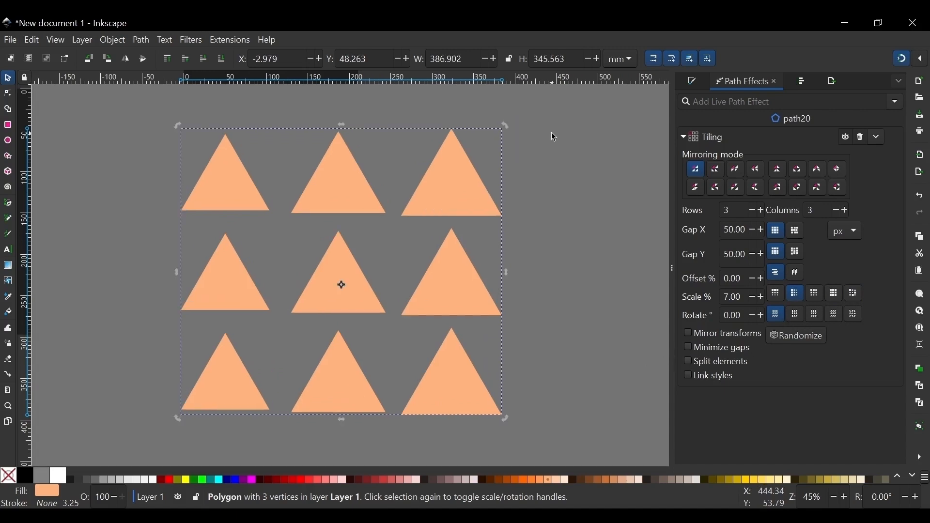
# Turn on Split elements for the tiling and select several tiles individually, ending on the original first triangle.
pyautogui.click(727, 364)
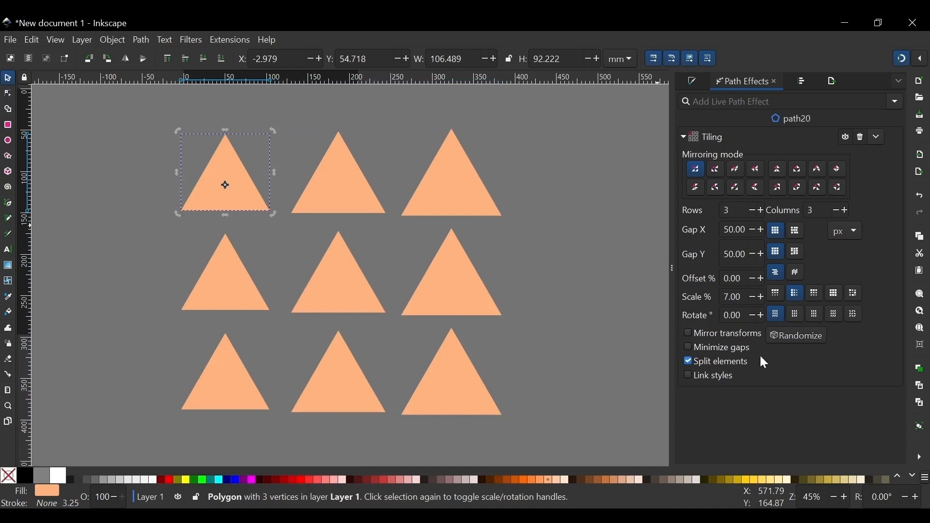
pyautogui.click(338, 183)
pyautogui.click(433, 185)
pyautogui.click(367, 304)
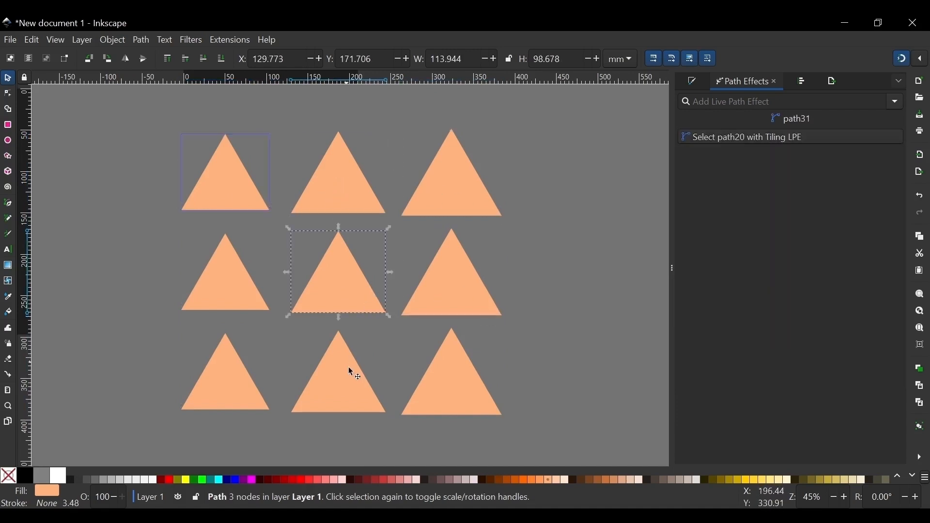
pyautogui.click(228, 194)
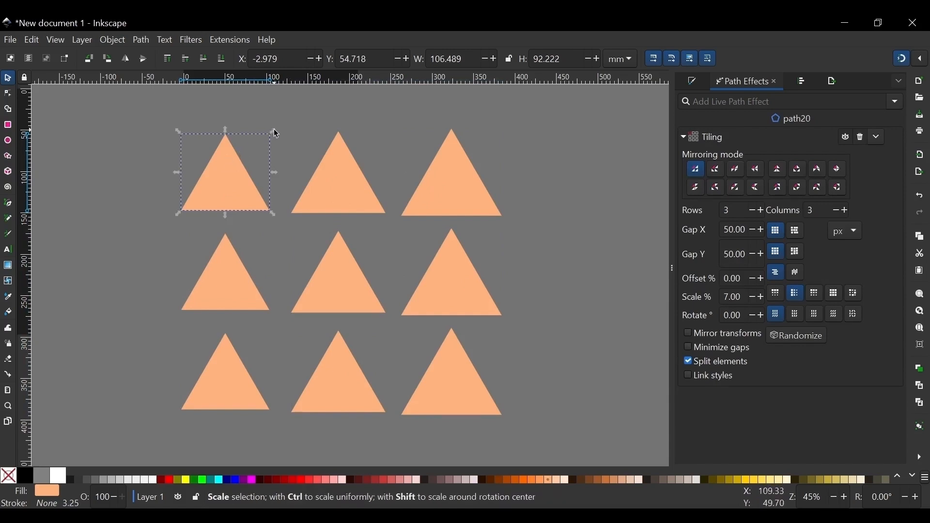
# Shrink the original triangle and rotate it slightly clockwise, to about 89 mm wide and 77 mm high.
pyautogui.moveTo(274, 131); pyautogui.dragTo(277, 183)
pyautogui.moveTo(174, 160); pyautogui.dragTo(175, 189)
pyautogui.moveTo(265, 152); pyautogui.dragTo(268, 159)
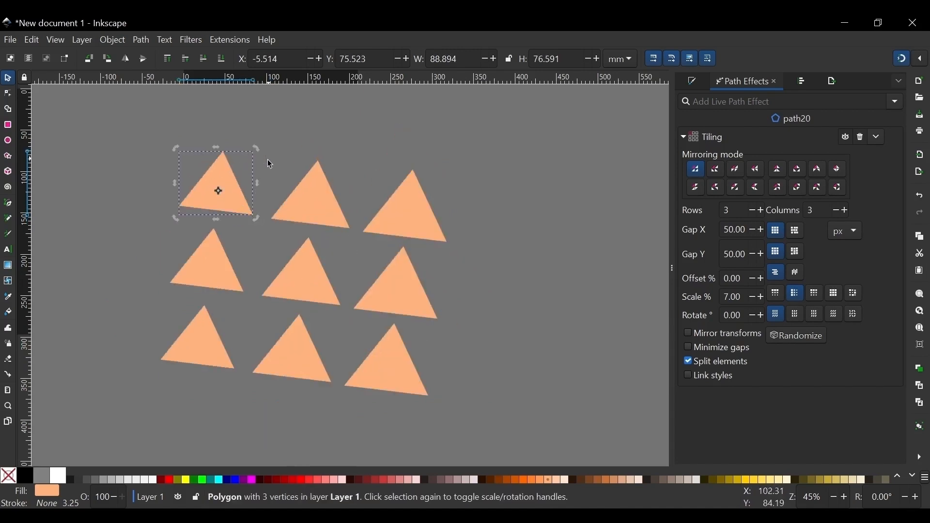
# Turn on Link styles for the tiling, toggle Split elements off and on again, and select the original triangle.
pyautogui.click(714, 362)
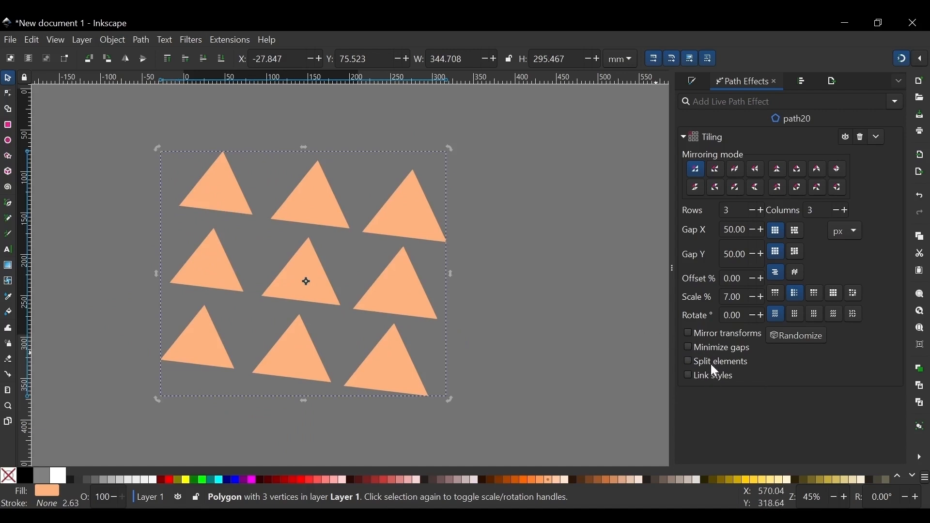
pyautogui.click(712, 377)
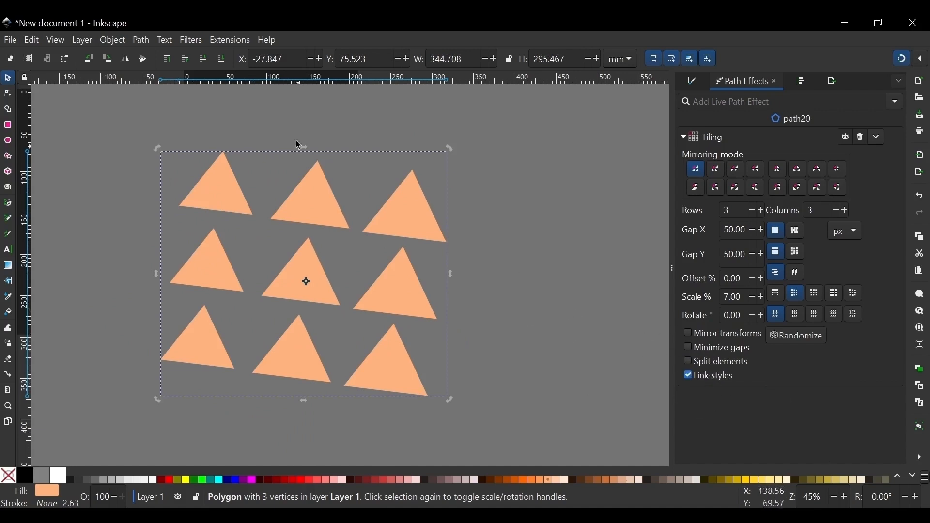
pyautogui.click(408, 267)
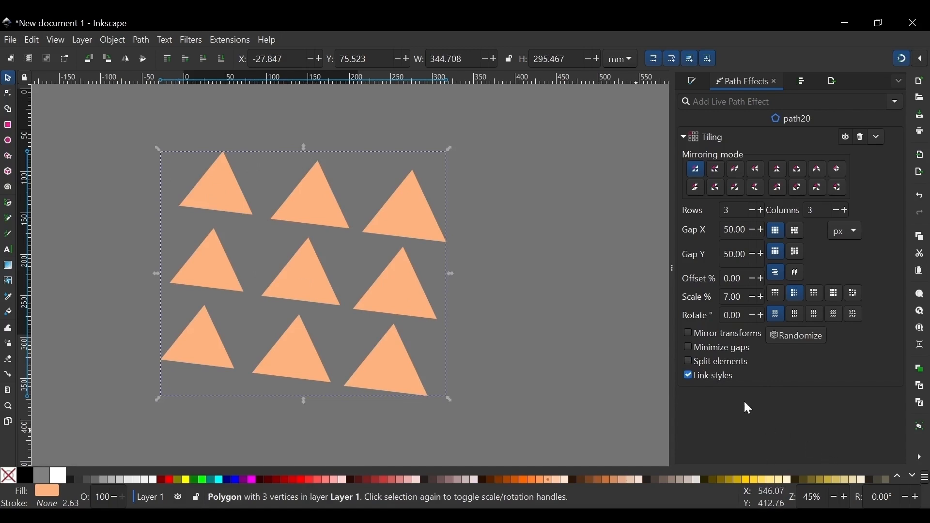
pyautogui.click(715, 363)
pyautogui.click(214, 175)
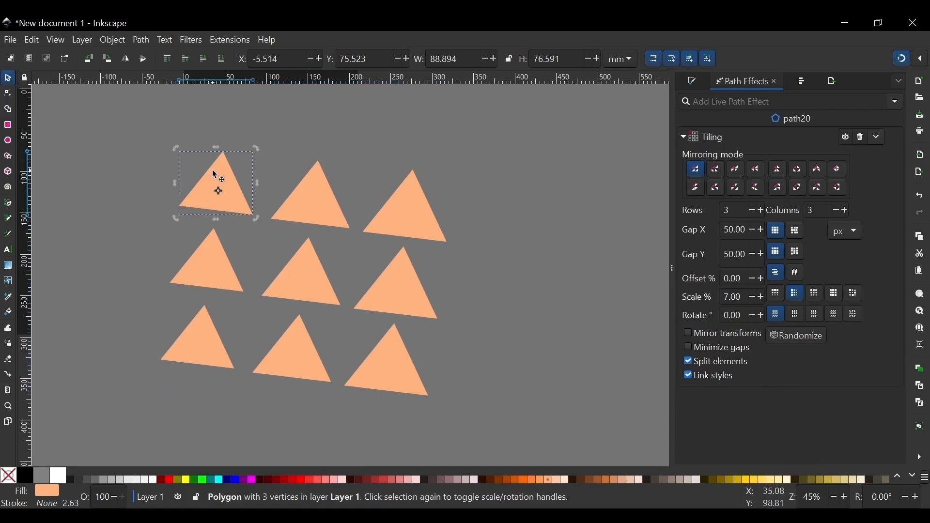
# Recolor the linked tiles a stronger light orange, and with Link styles turned off give only the original triangle a vivid orange fill.
pyautogui.click(539, 481)
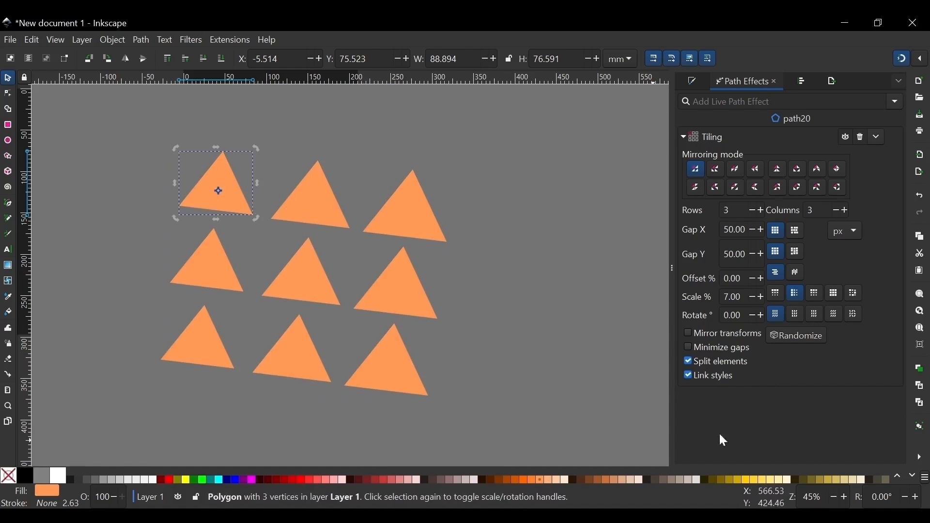
pyautogui.click(714, 380)
pyautogui.click(522, 482)
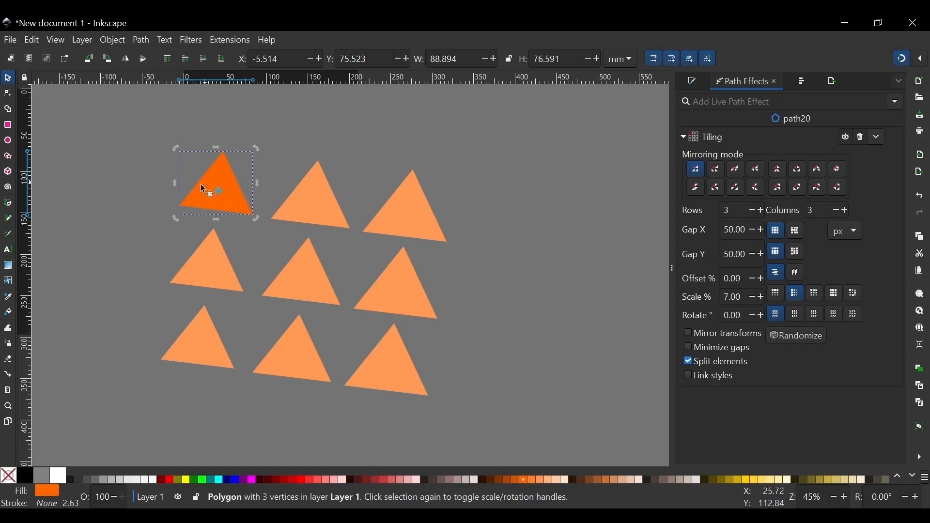
# Rotate the original triangle slightly counter-clockwise, to about 89 mm wide and 76 mm high, and turn on Minimize gaps for the tiling.
pyautogui.moveTo(179, 153); pyautogui.dragTo(177, 156)
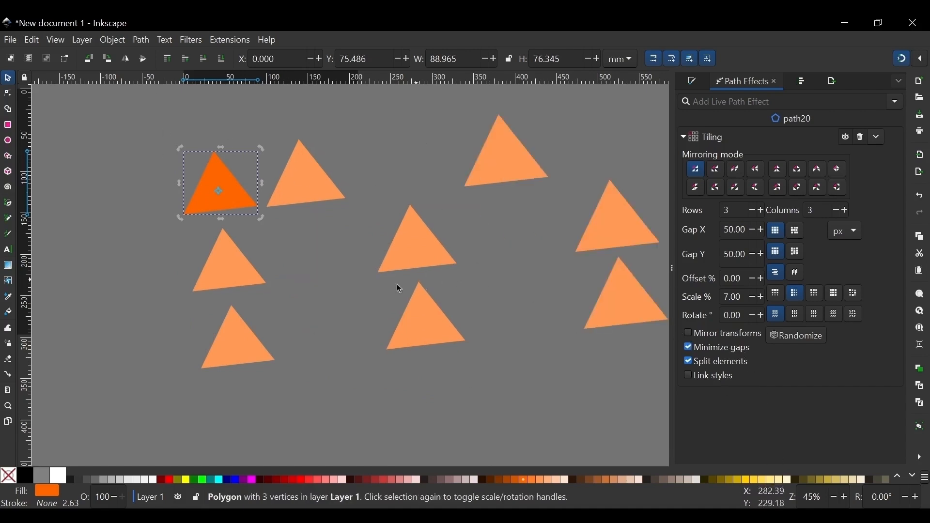
pyautogui.keyDown('ctrl'); pyautogui.scroll(-2, 305, 298); pyautogui.keyUp('ctrl')
pyautogui.keyDown('ctrl'); pyautogui.scroll(-1, 255, 209); pyautogui.keyUp('ctrl')
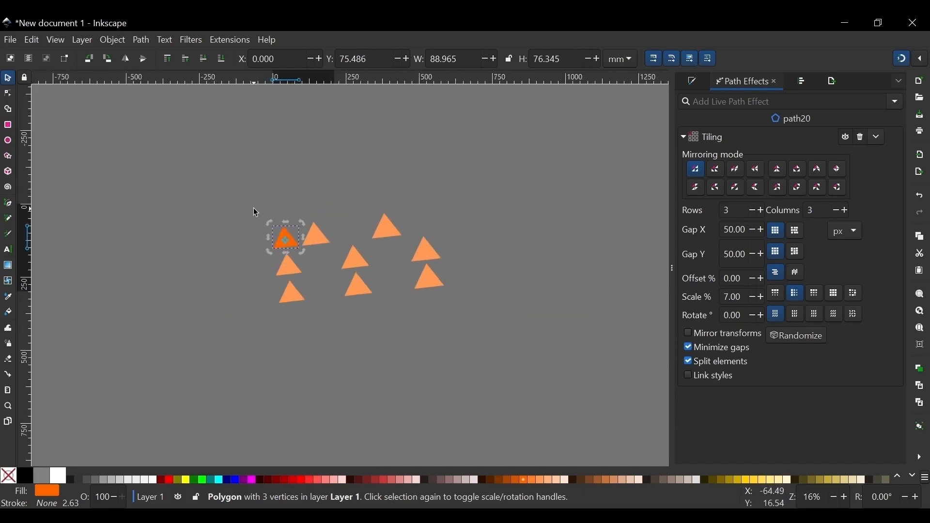
pyautogui.keyDown('ctrl'); pyautogui.scroll(3, 342, 264); pyautogui.keyUp('ctrl')
pyautogui.keyDown('ctrl'); pyautogui.scroll(-1, 232, 218); pyautogui.keyUp('ctrl')
pyautogui.keyDown('ctrl'); pyautogui.scroll(1, 301, 258); pyautogui.keyUp('ctrl')
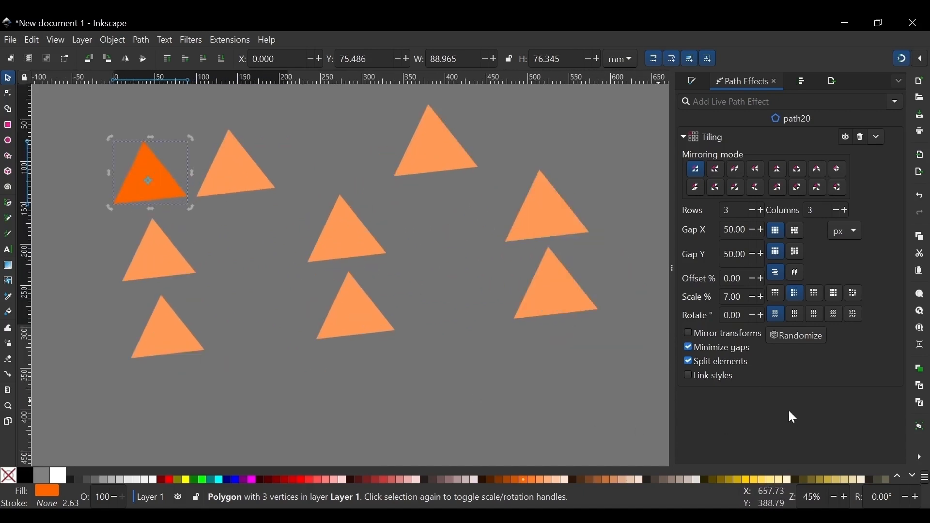
# Toggle Minimize gaps off and on to compare the spacing between the tiles, leaving it off.
pyautogui.click(737, 347)
pyautogui.keyDown('ctrl'); pyautogui.scroll(-2, 543, 340); pyautogui.keyUp('ctrl')
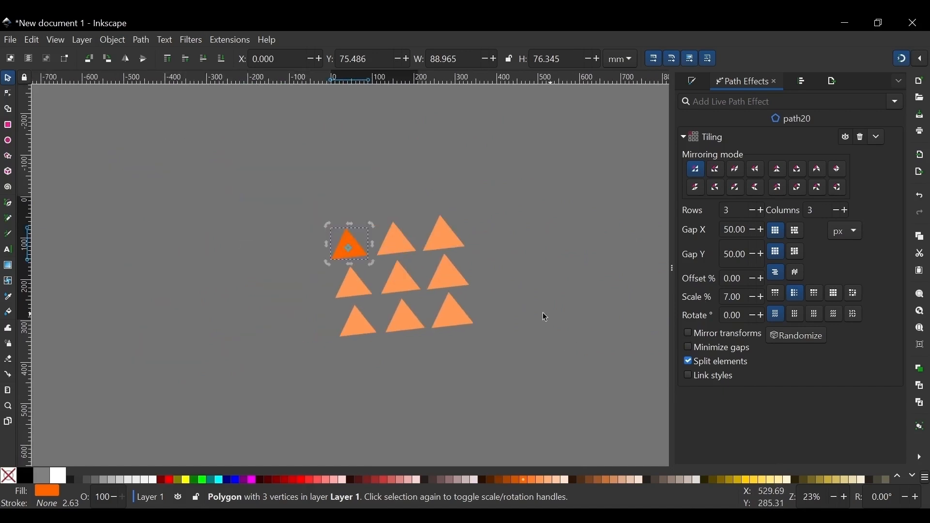
pyautogui.keyDown('ctrl'); pyautogui.scroll(1, 368, 250); pyautogui.keyUp('ctrl')
pyautogui.keyDown('ctrl'); pyautogui.scroll(1, 385, 269); pyautogui.keyUp('ctrl')
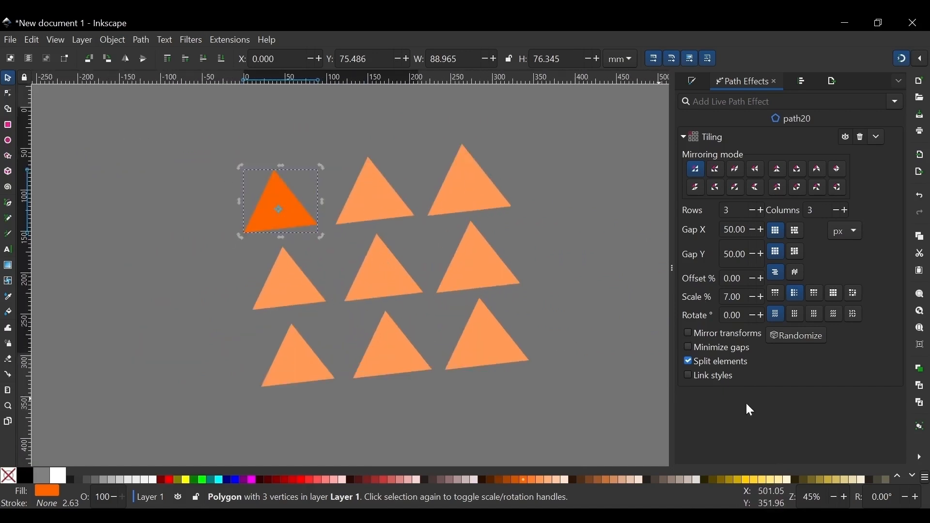
pyautogui.click(725, 345)
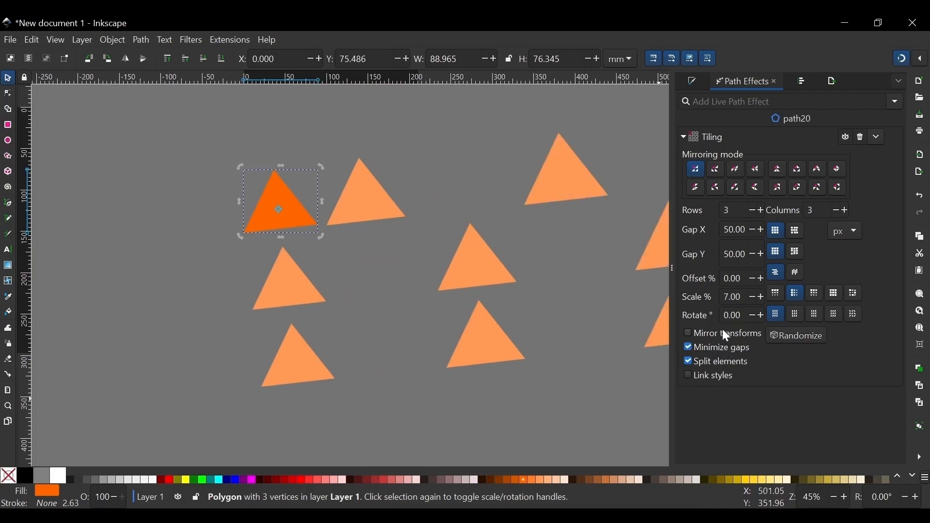
pyautogui.click(716, 356)
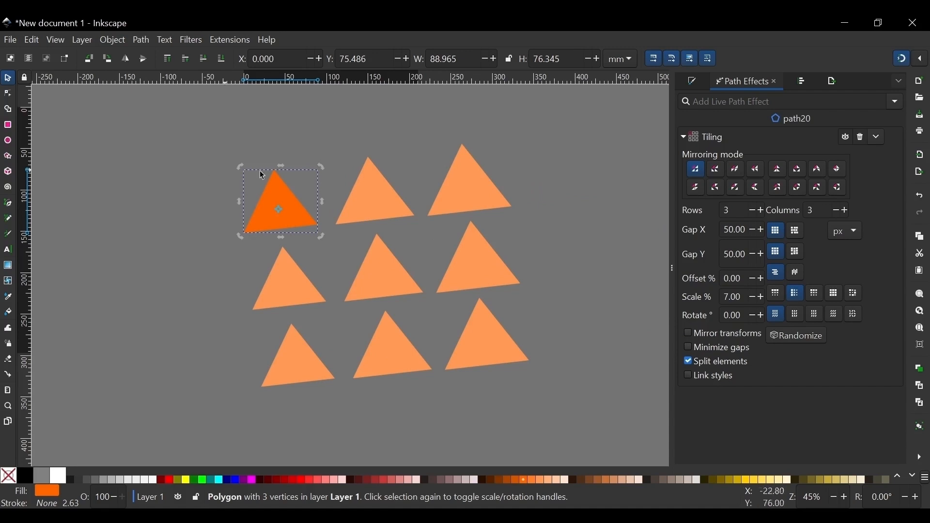
# Turn on Mirror transforms and rotate the original triangle back and forth until its base is level, about 90 mm wide and 72 mm high.
pyautogui.click(688, 334)
pyautogui.scroll(-1, 285, 197)
pyautogui.scroll(1, 355, 235)
pyautogui.scroll(1, 357, 239)
pyautogui.scroll(-1, 334, 249)
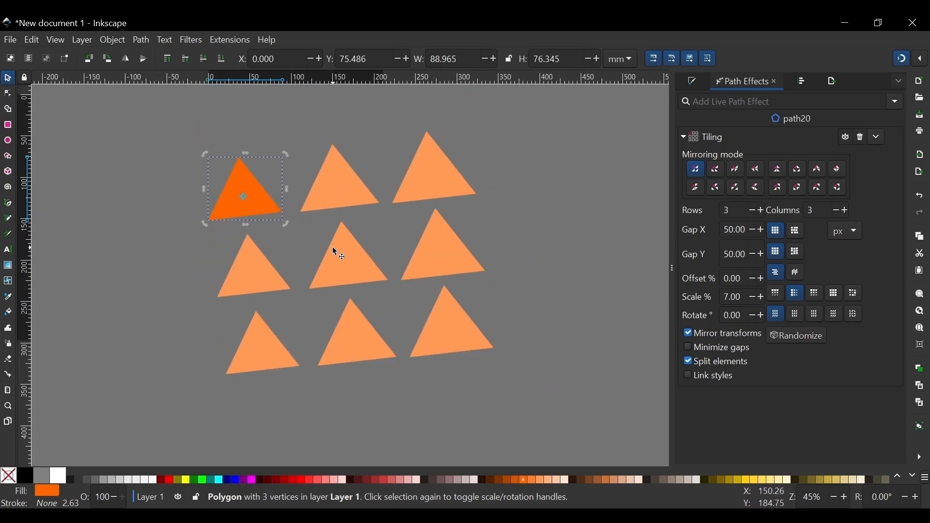
pyautogui.scroll(1, 336, 253)
pyautogui.moveTo(265, 116); pyautogui.dragTo(271, 129)
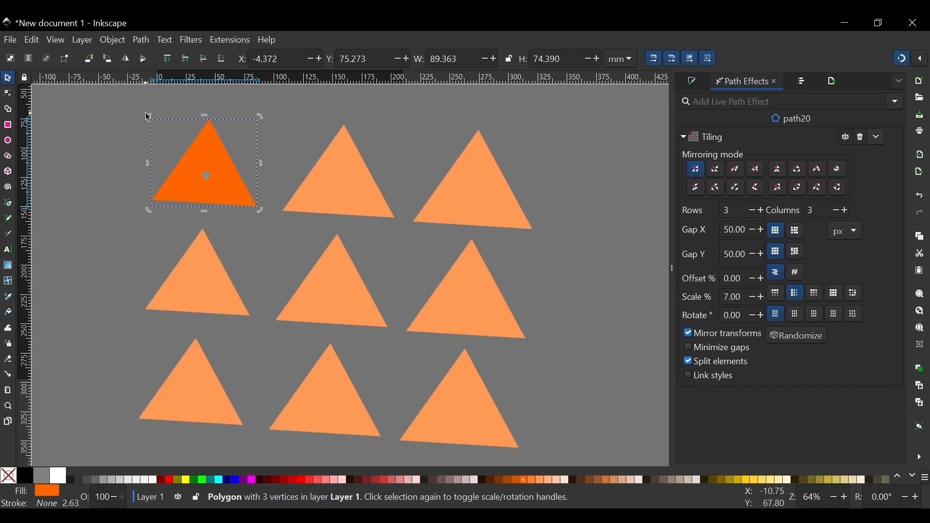
pyautogui.moveTo(150, 121); pyautogui.dragTo(148, 123)
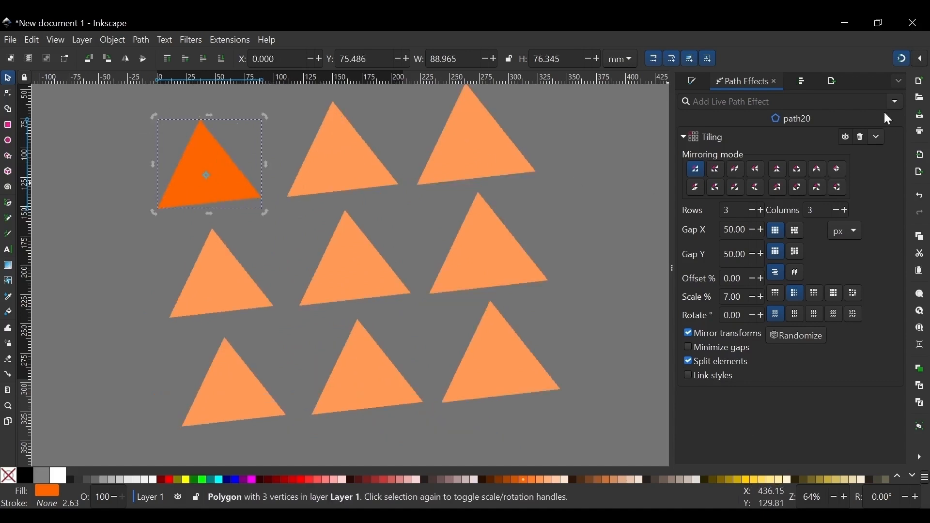
pyautogui.moveTo(266, 117); pyautogui.dragTo(270, 126)
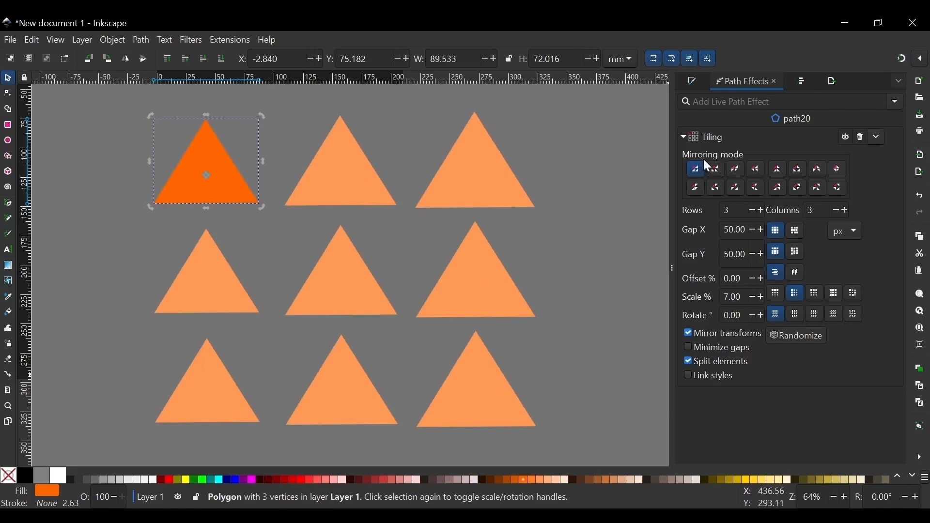
# Try the different mirroring modes of the tiling, settling on the one that flips the middle column of triangles upside down.
pyautogui.click(716, 171)
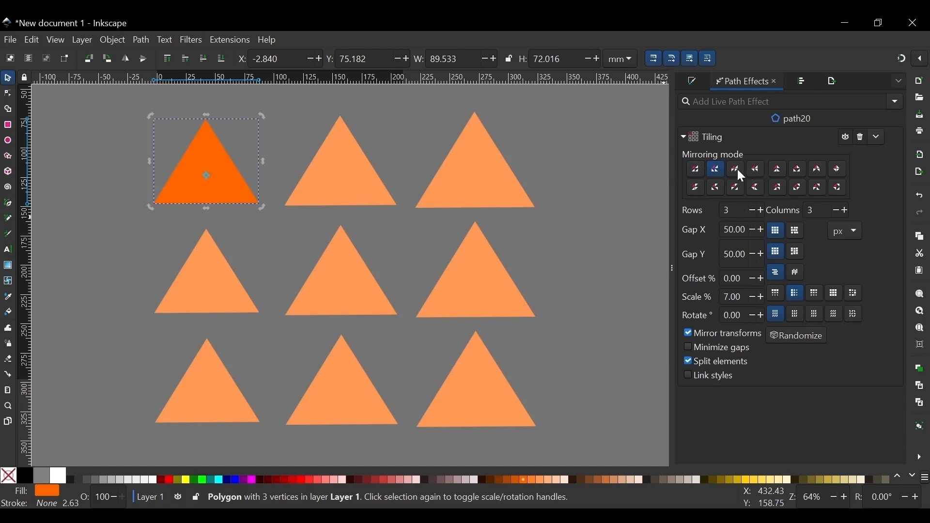
pyautogui.click(758, 170)
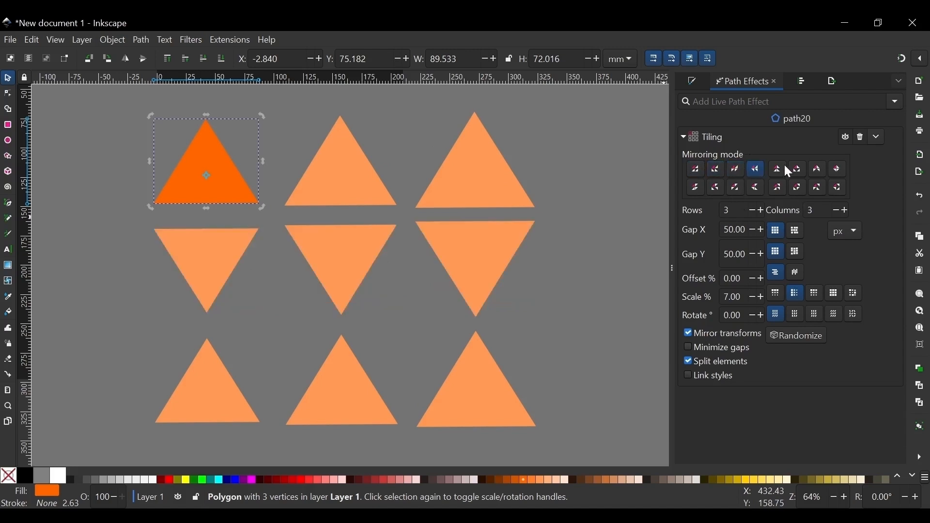
pyautogui.click(781, 172)
pyautogui.click(800, 172)
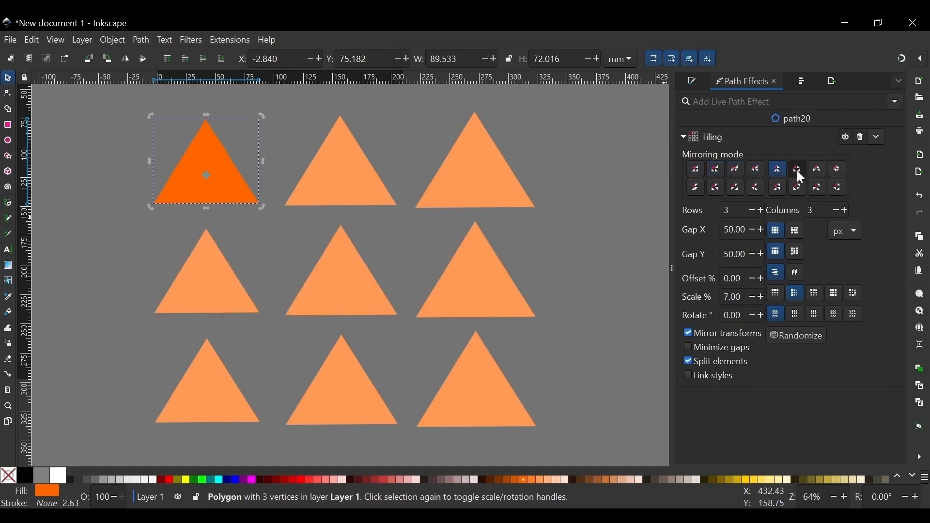
pyautogui.click(817, 171)
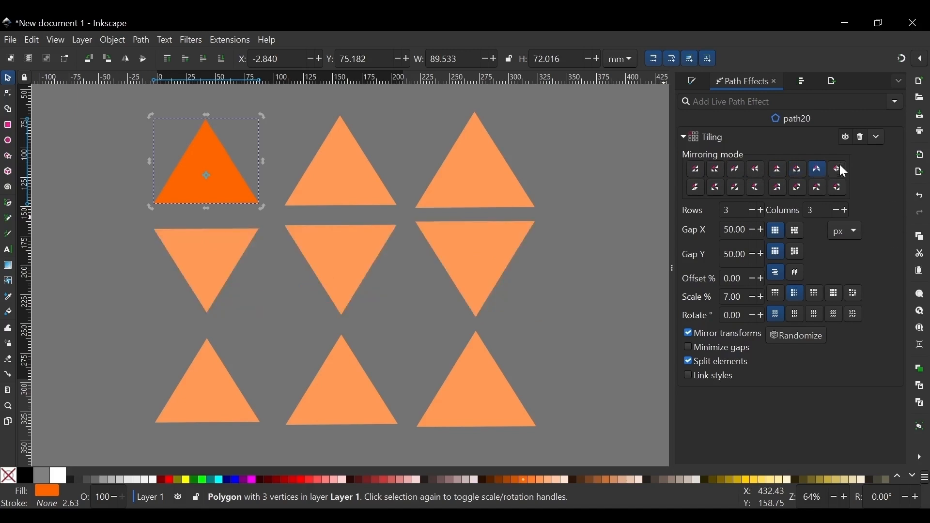
pyautogui.click(837, 188)
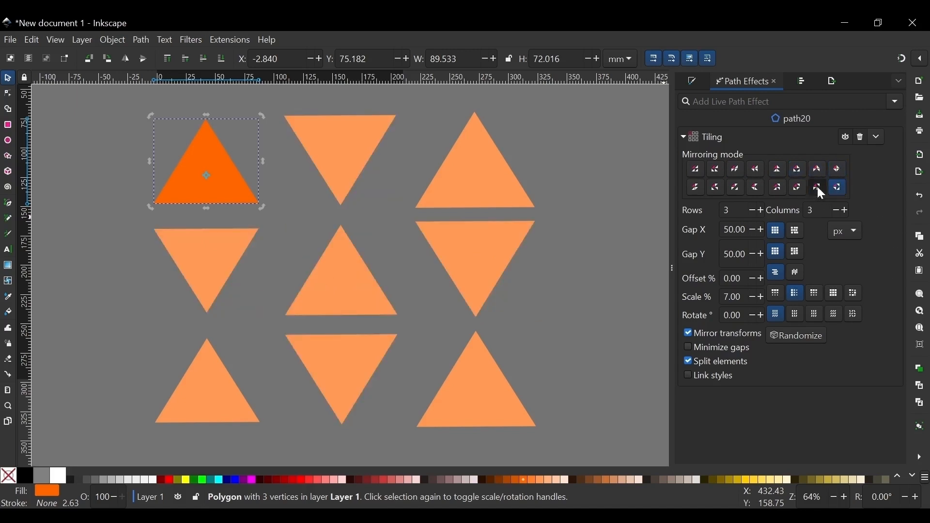
pyautogui.click(799, 188)
pyautogui.click(779, 188)
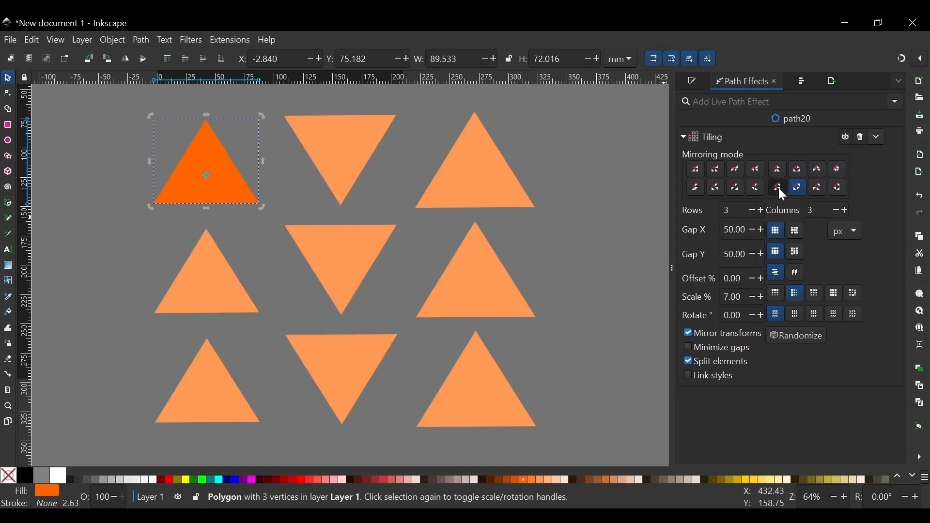
pyautogui.click(736, 188)
pyautogui.click(716, 188)
pyautogui.click(696, 188)
pyautogui.scroll(-1, 391, 200)
pyautogui.scroll(-2, 387, 208)
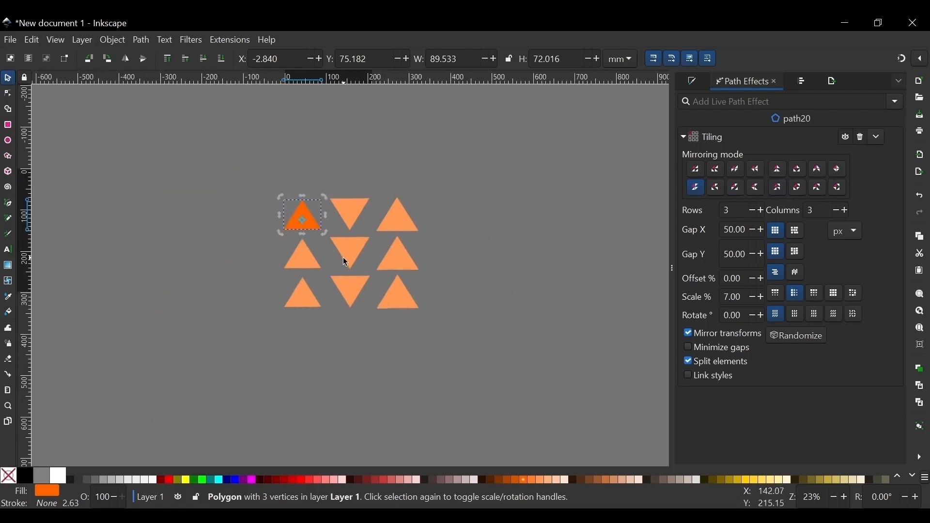
pyautogui.scroll(3, 357, 230)
pyautogui.scroll(-2, 358, 204)
pyautogui.scroll(2, 366, 203)
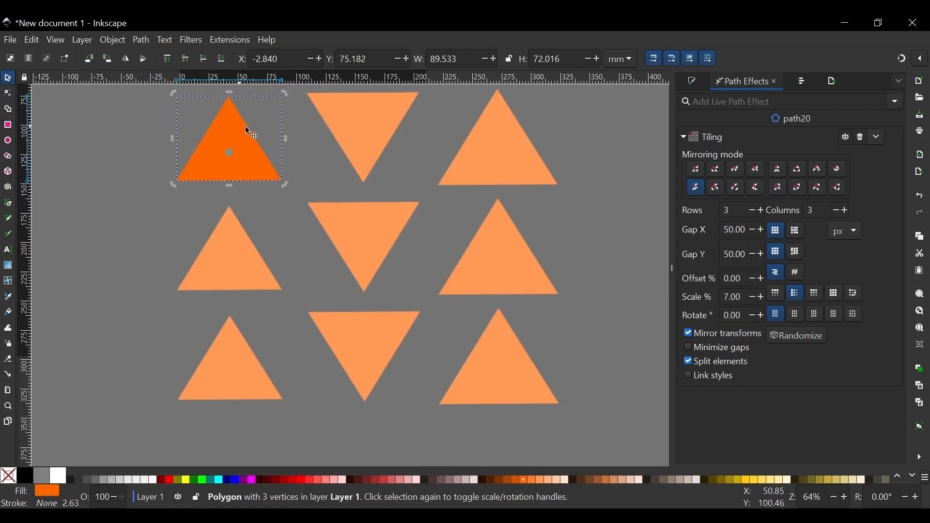
pyautogui.scroll(-2, 326, 270)
pyautogui.scroll(4, 342, 271)
pyautogui.scroll(-3, 335, 243)
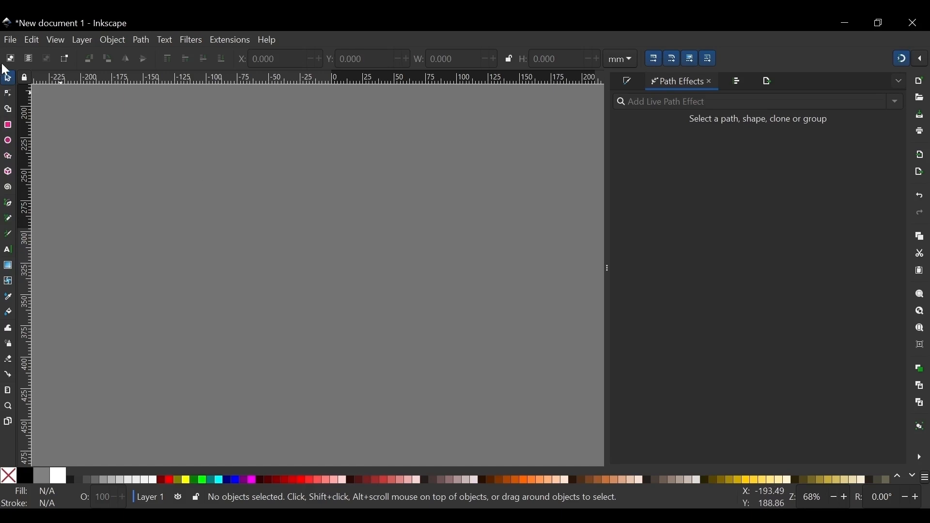
# Draw a rectangle about 200 mm wide and 101 mm high and give it a black fill with no stroke.
pyautogui.click(11, 128)
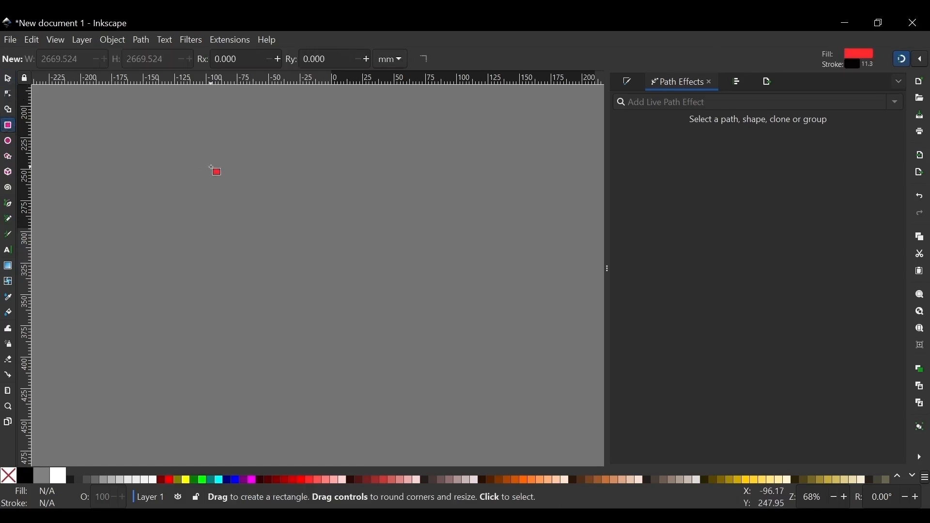
pyautogui.moveTo(207, 166); pyautogui.dragTo(460, 294)
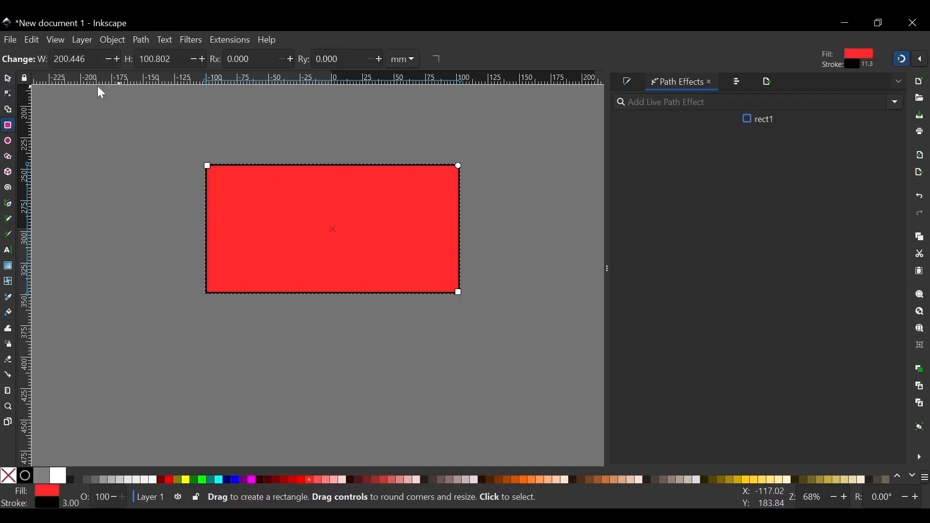
pyautogui.click(8, 78)
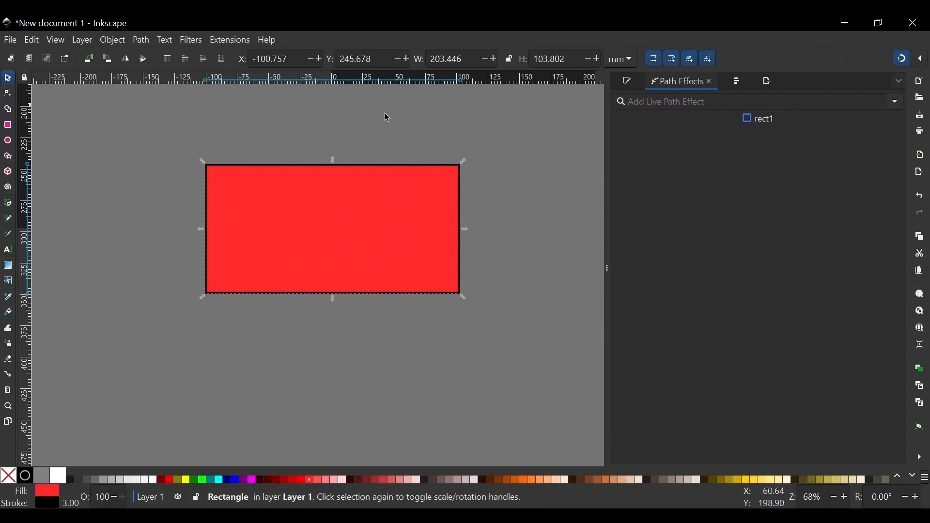
pyautogui.click(25, 477)
pyautogui.keyDown('shift'); pyautogui.click(6, 479); pyautogui.keyUp('shift')
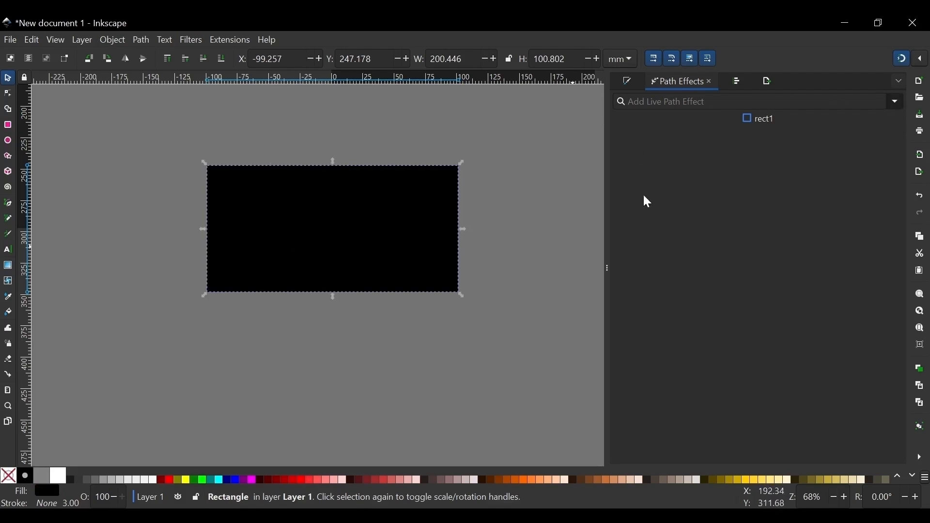
# Apply the VonKoch live path effect to the rectangle and move the rectangle slightly up and to the left.
pyautogui.click(678, 101)
pyautogui.click(720, 310)
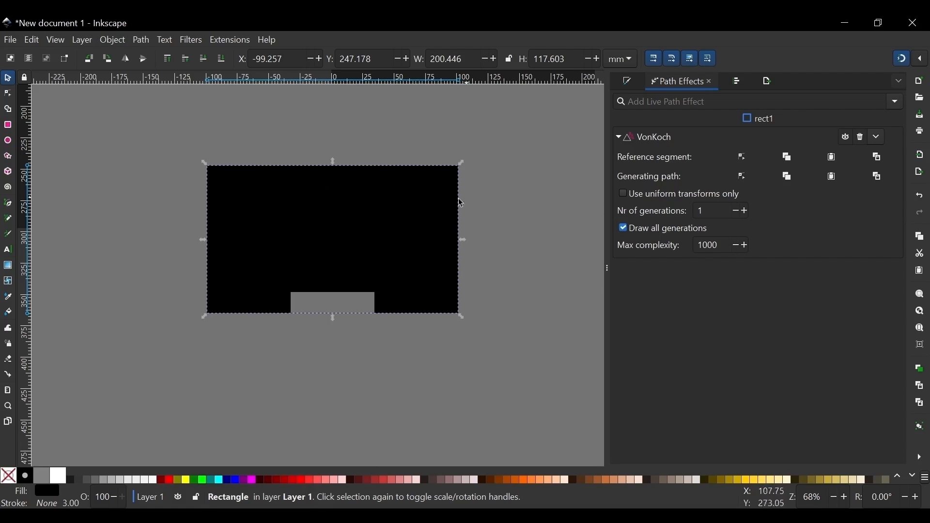
pyautogui.moveTo(355, 207); pyautogui.dragTo(332, 196)
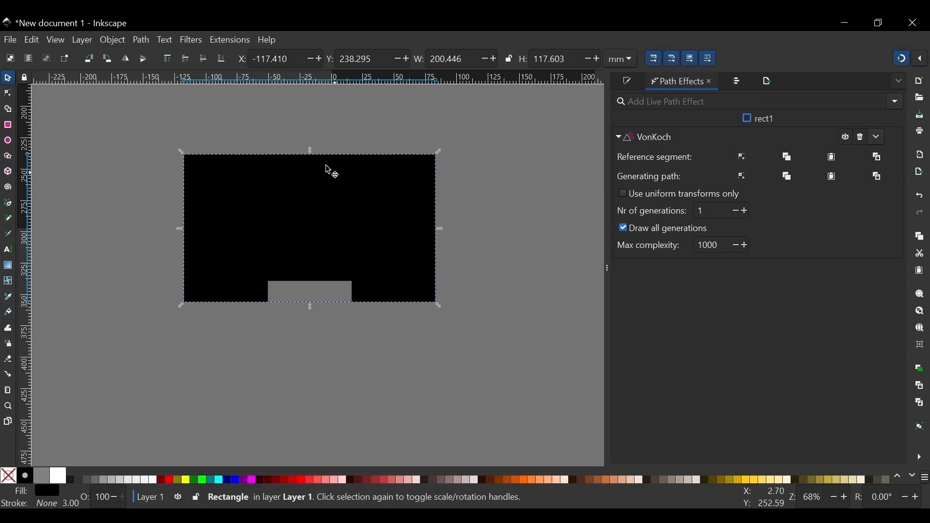
# Raise the left node of the VonKoch reference segment slightly, and reshape the generating path to enlarge and spread the two rectangle copies below the original.
pyautogui.click(750, 165)
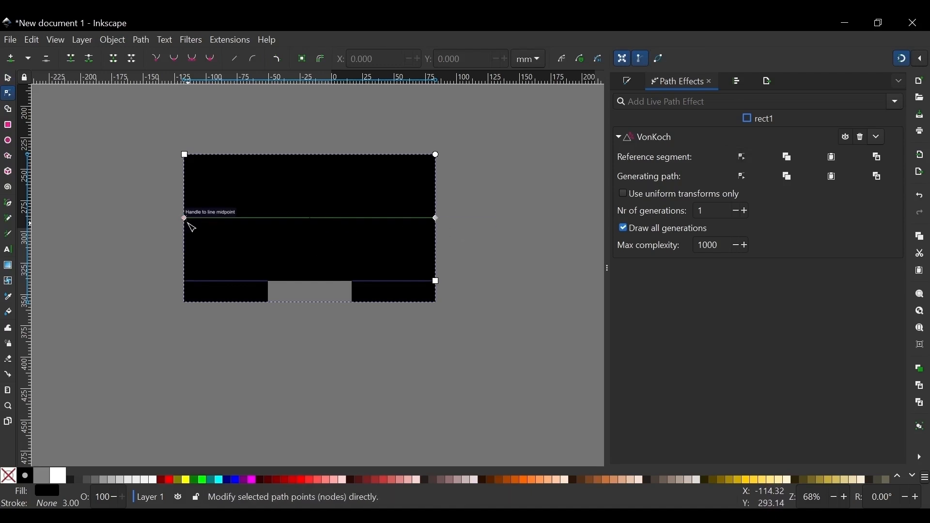
pyautogui.moveTo(187, 220)
pyautogui.mouseDown()
pyautogui.moveTo(133, 144)
pyautogui.moveTo(173, 144)
pyautogui.moveTo(193, 323)
pyautogui.moveTo(417, 347)
pyautogui.moveTo(425, 241)
pyautogui.moveTo(217, 221)
pyautogui.moveTo(237, 281)
pyautogui.moveTo(295, 211)
pyautogui.moveTo(278, 263)
pyautogui.moveTo(262, 234)
pyautogui.moveTo(282, 226)
pyautogui.moveTo(247, 248)
pyautogui.moveTo(268, 222)
pyautogui.moveTo(314, 221)
pyautogui.moveTo(200, 226)
pyautogui.moveTo(185, 210)
pyautogui.mouseUp()
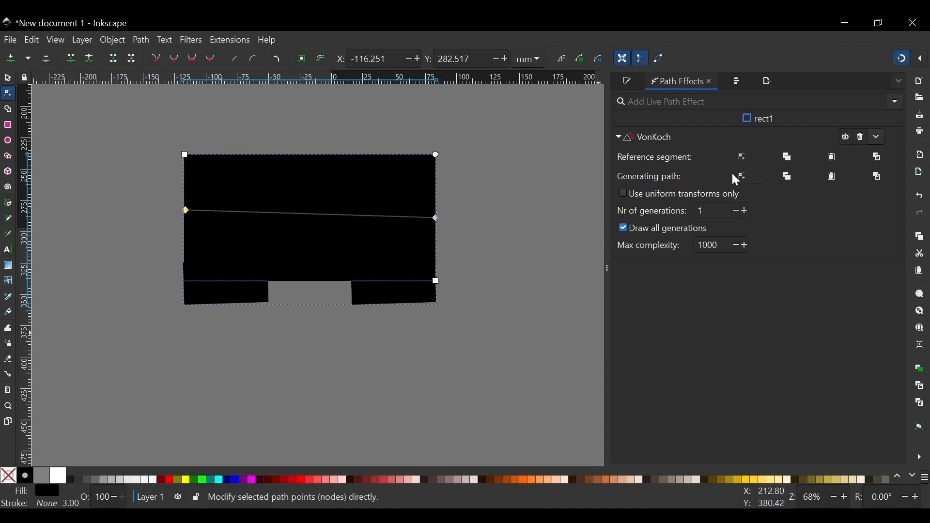
pyautogui.click(747, 182)
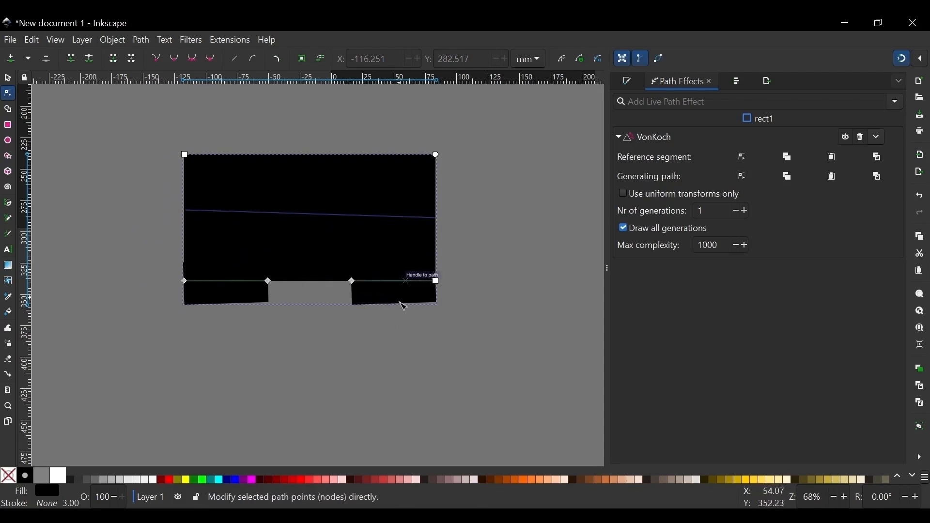
pyautogui.moveTo(353, 281); pyautogui.dragTo(431, 388)
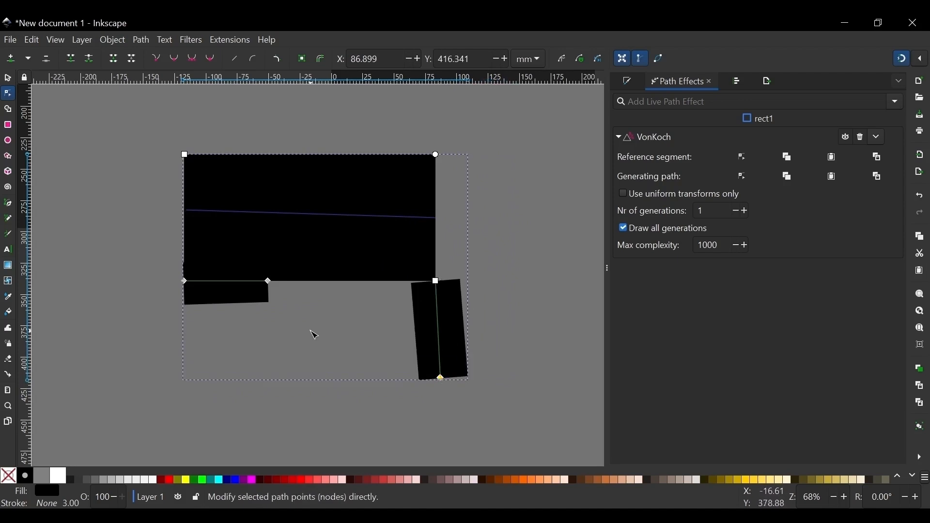
pyautogui.moveTo(269, 282); pyautogui.dragTo(144, 348)
pyautogui.moveTo(184, 281); pyautogui.dragTo(330, 353)
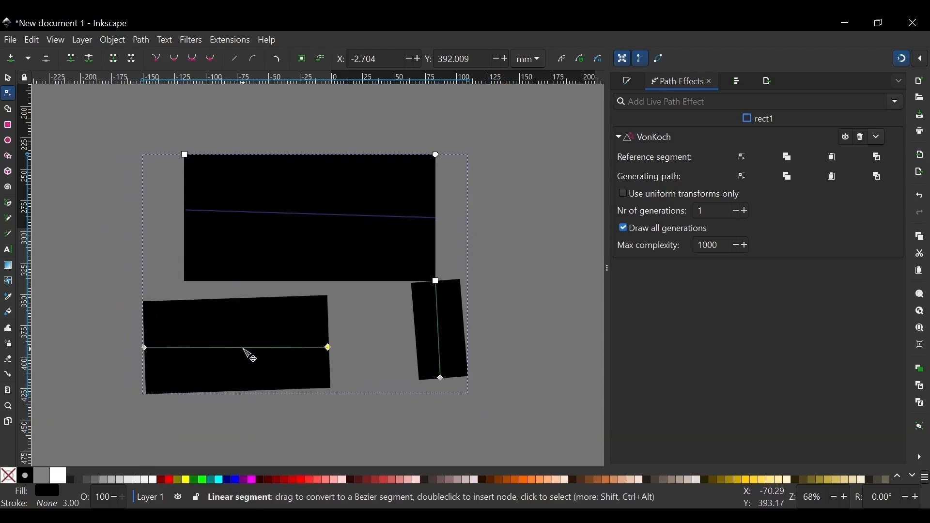
pyautogui.moveTo(245, 350); pyautogui.dragTo(233, 302)
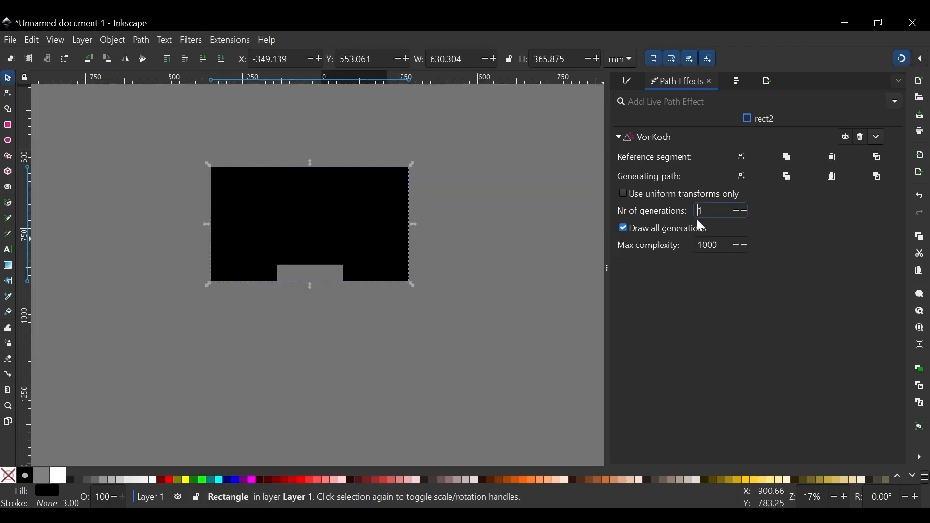
# Set the number of generations to 4 for the VonKoch effect on the new black rectangle.
pyautogui.click(744, 212)
pyautogui.click(745, 211)
pyautogui.click(745, 211)
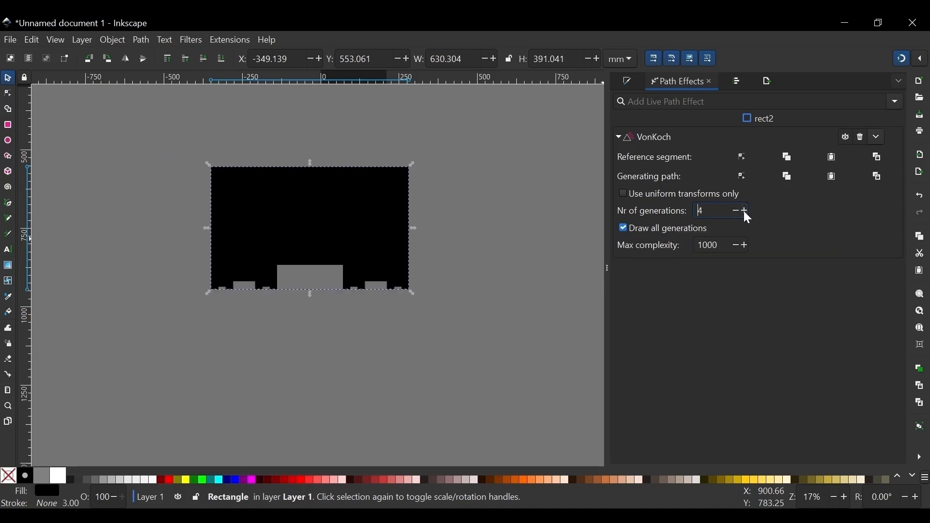
# Set the VonKoch effect's maximum complexity to 50.
pyautogui.scroll(9, 389, 300)
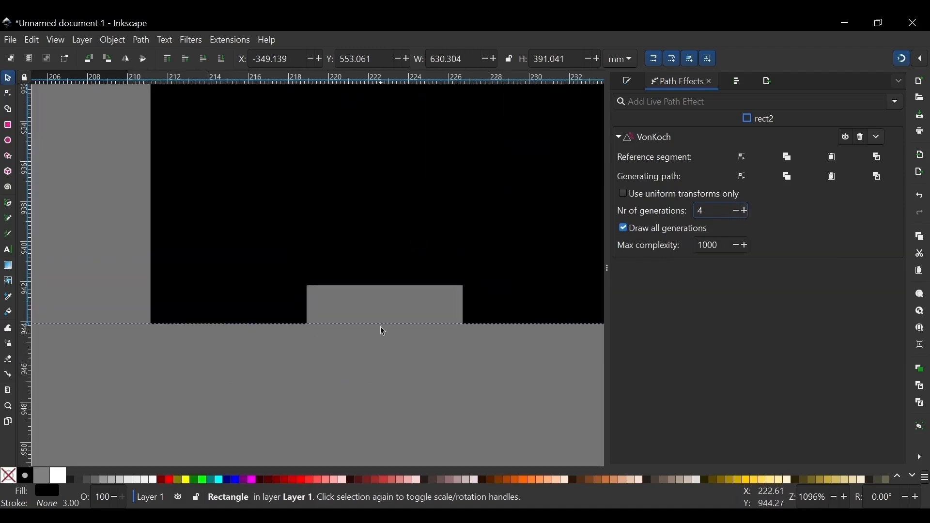
pyautogui.scroll(-1, 388, 293)
pyautogui.scroll(-9, 391, 224)
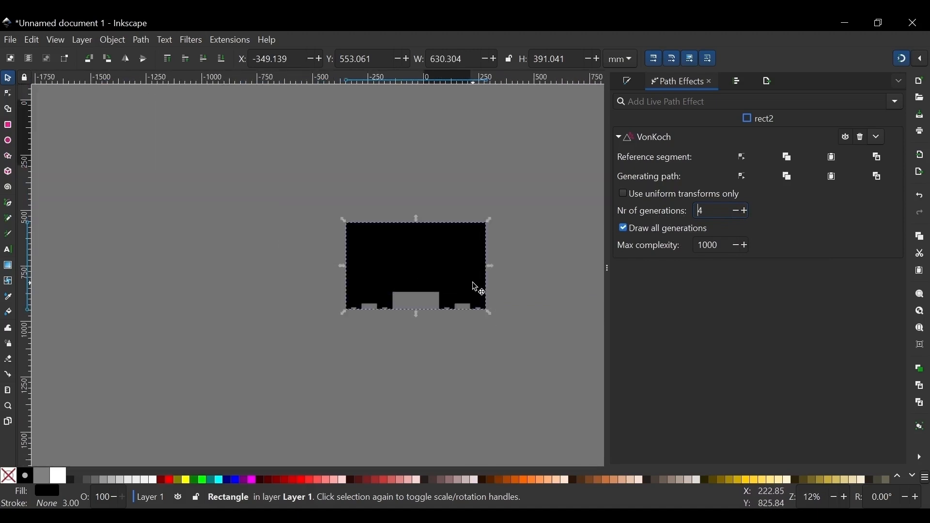
pyautogui.scroll(1, 485, 296)
pyautogui.scroll(1, 420, 249)
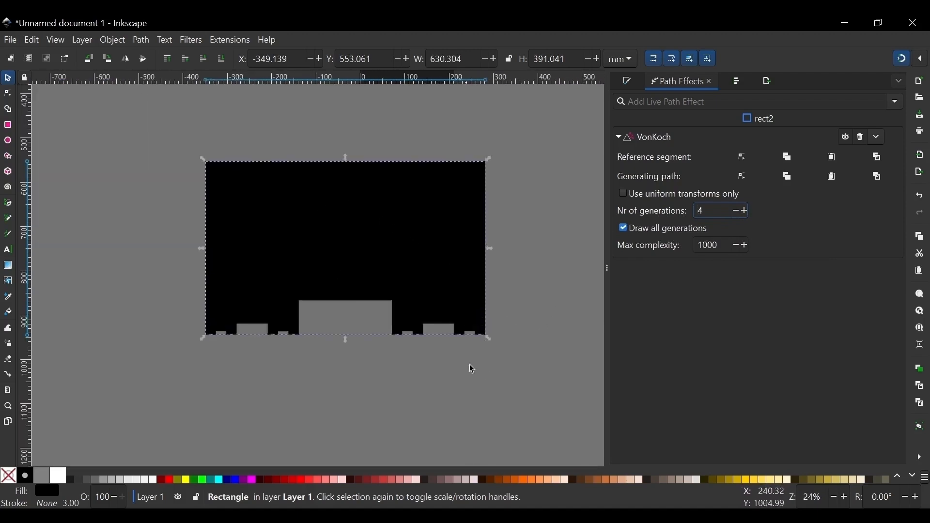
pyautogui.hotkey('ctrl', 'z')
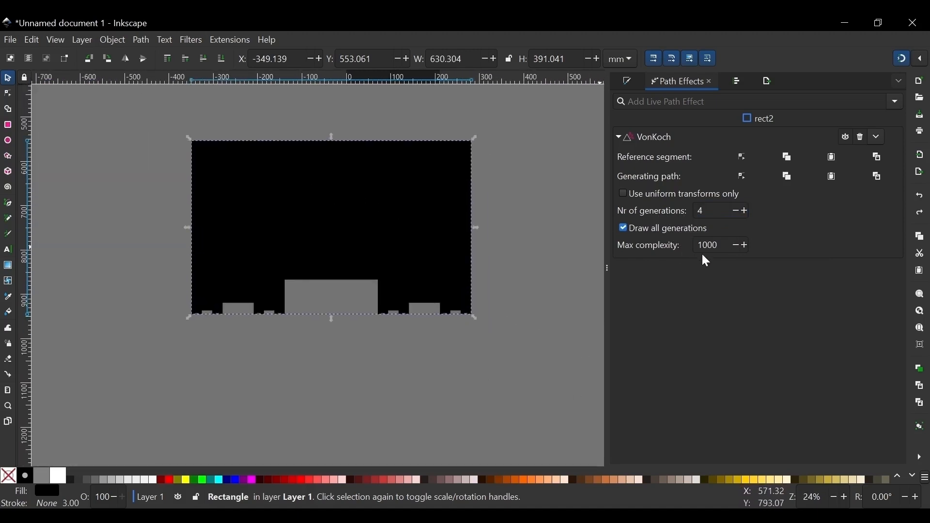
pyautogui.click(718, 245)
pyautogui.write('50')
pyautogui.press('Return')
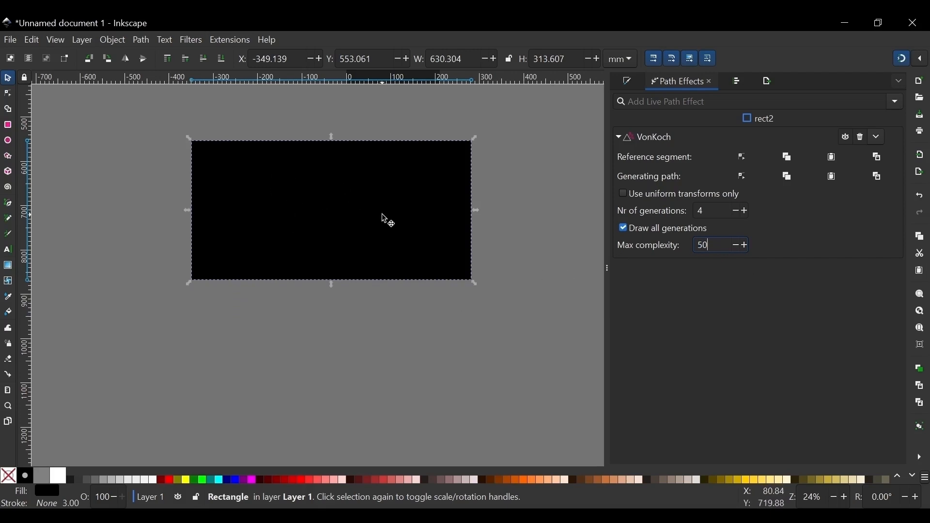
# Move the rectangle about 47 mm left and 43 mm up, and set the VonKoch effect's maximum complexity to 300.
pyautogui.moveTo(385, 217); pyautogui.dragTo(363, 199)
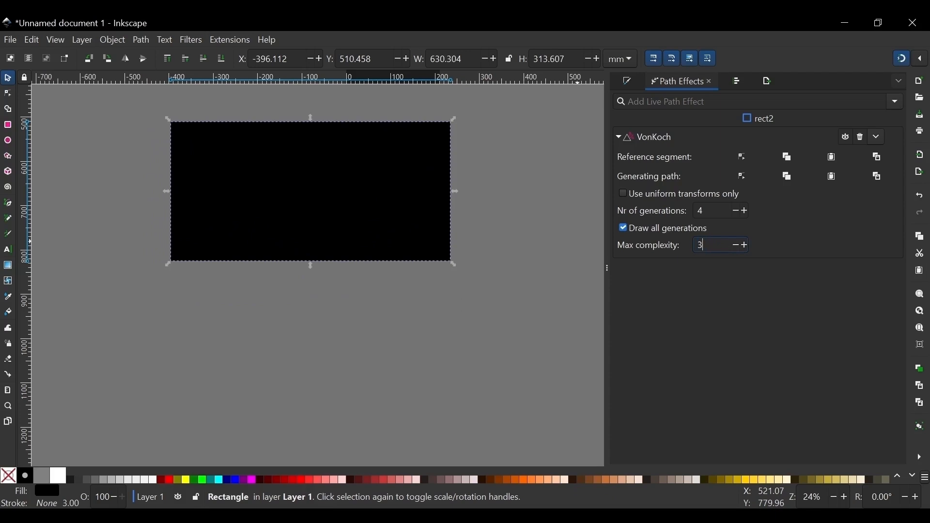
pyautogui.press('Return')
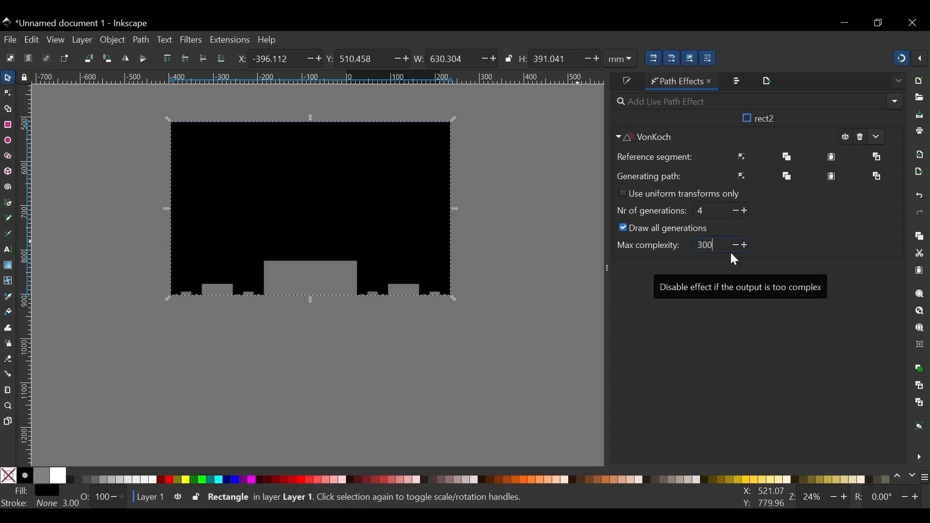
pyautogui.scroll(-1, 345, 275)
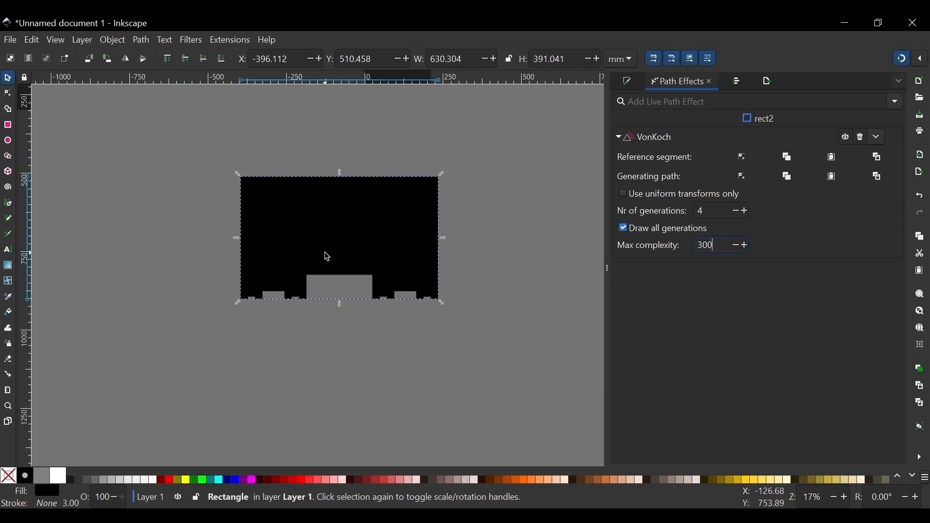
pyautogui.scroll(2, 324, 256)
pyautogui.scroll(-1, 322, 266)
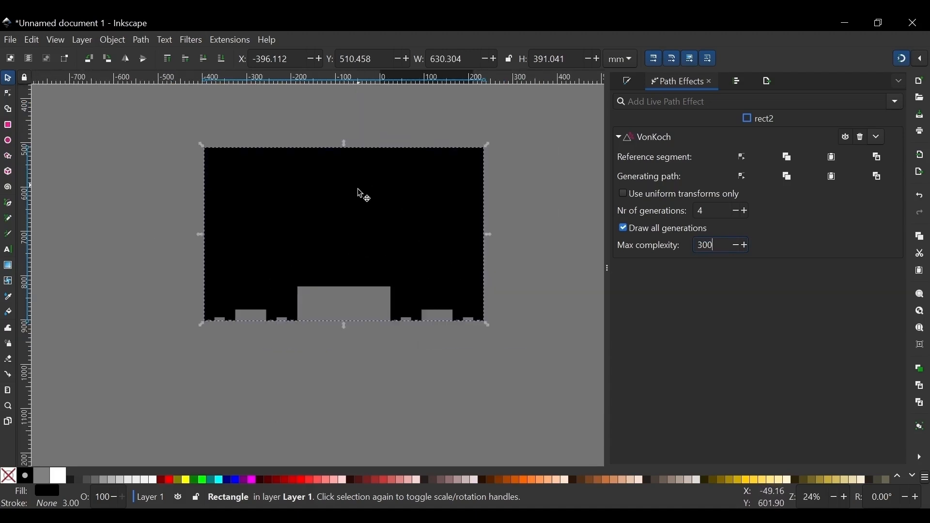
pyautogui.scroll(1, 339, 204)
pyautogui.scroll(-1, 387, 228)
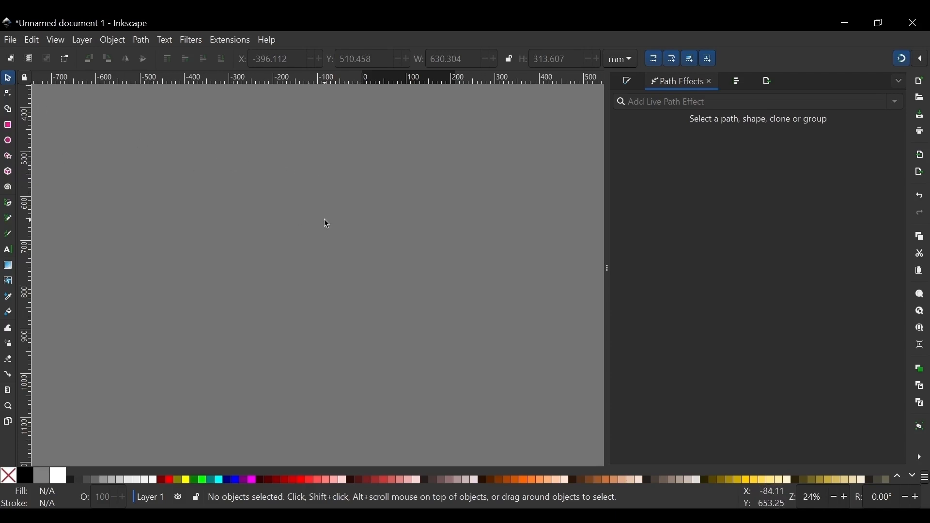
# Draw an open path of two straight segments, about 227 mm wide and 464 mm high, with a black stroke and no fill.
pyautogui.press('b')
pyautogui.click(211, 159)
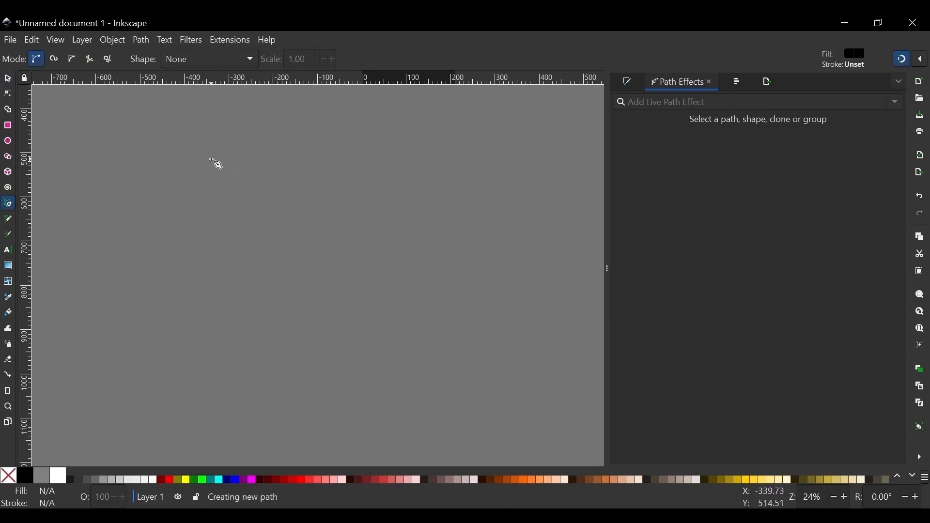
pyautogui.moveTo(137, 205); pyautogui.dragTo(139, 228)
pyautogui.press('BackSpace')
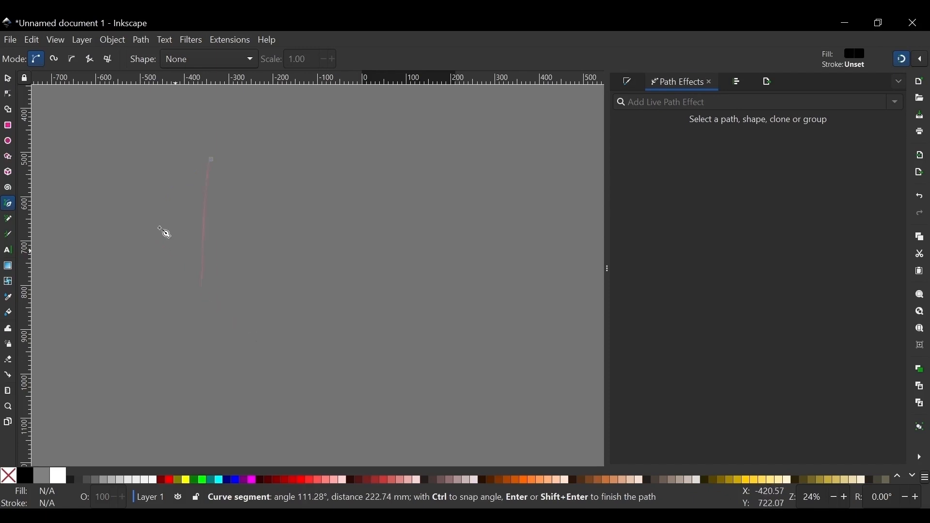
pyautogui.click(127, 228)
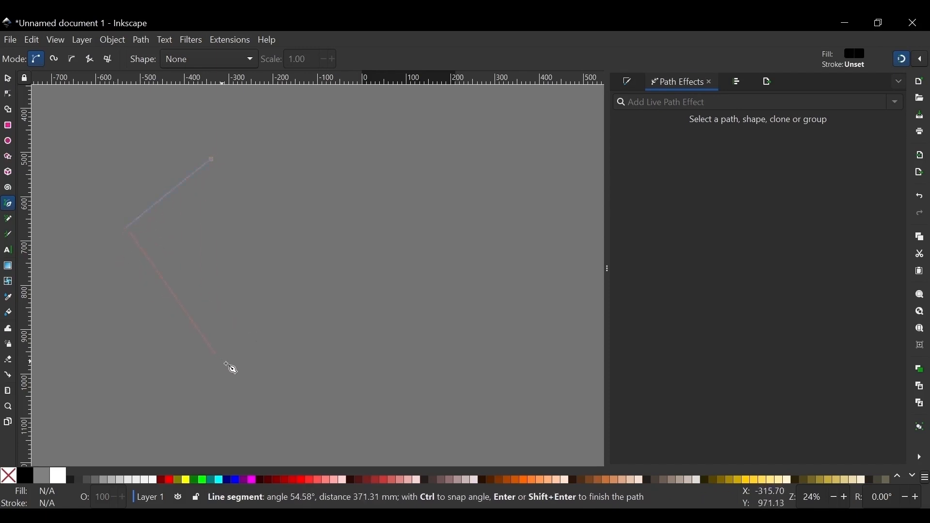
pyautogui.doubleClick(226, 363)
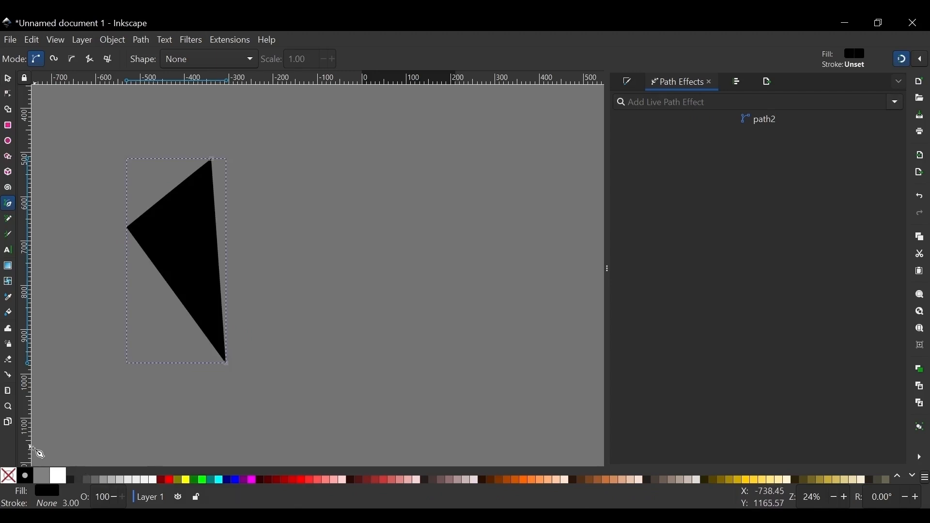
pyautogui.keyDown('shift'); pyautogui.click(25, 475); pyautogui.keyUp('shift')
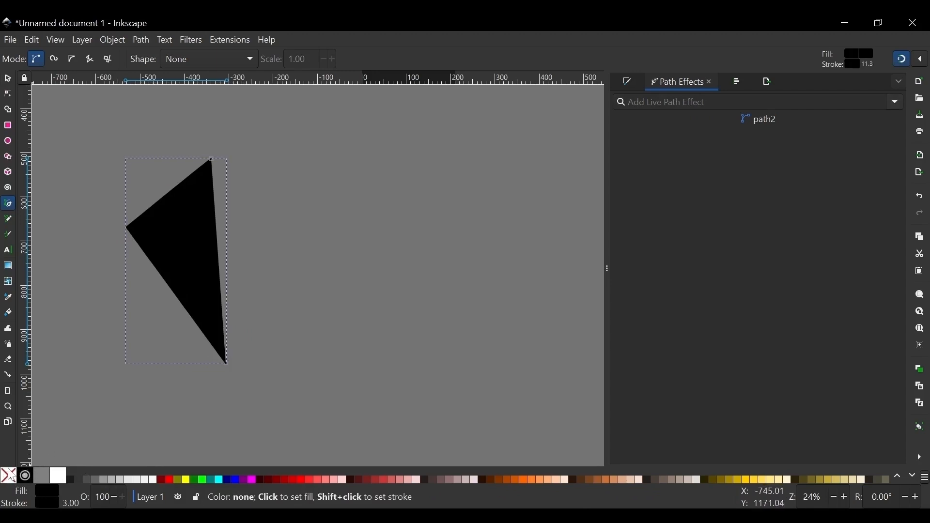
pyautogui.click(9, 476)
pyautogui.click(9, 79)
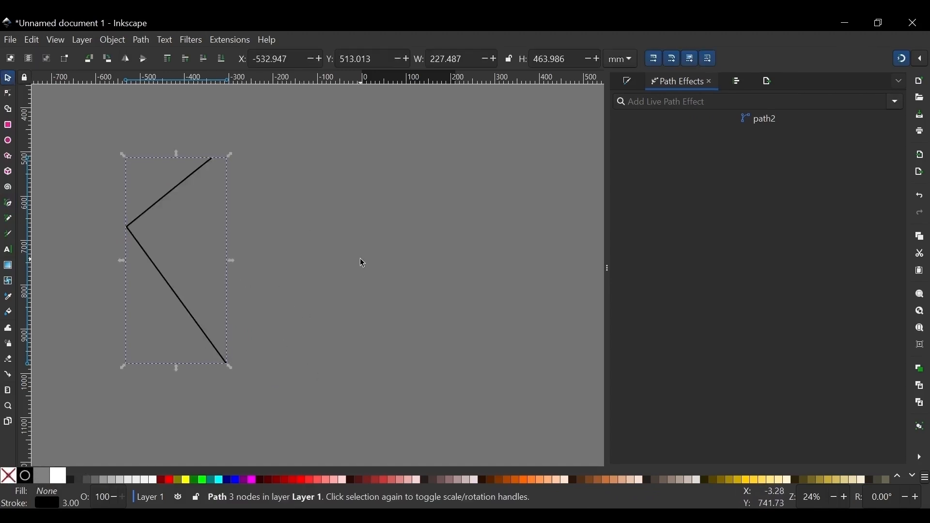
# Duplicate the angular path, flip the copy horizontally and place it about 469 mm to the right of the original.
pyautogui.hotkey('ctrl', 'd')
pyautogui.click(129, 61)
pyautogui.moveTo(196, 203); pyautogui.dragTo(414, 225)
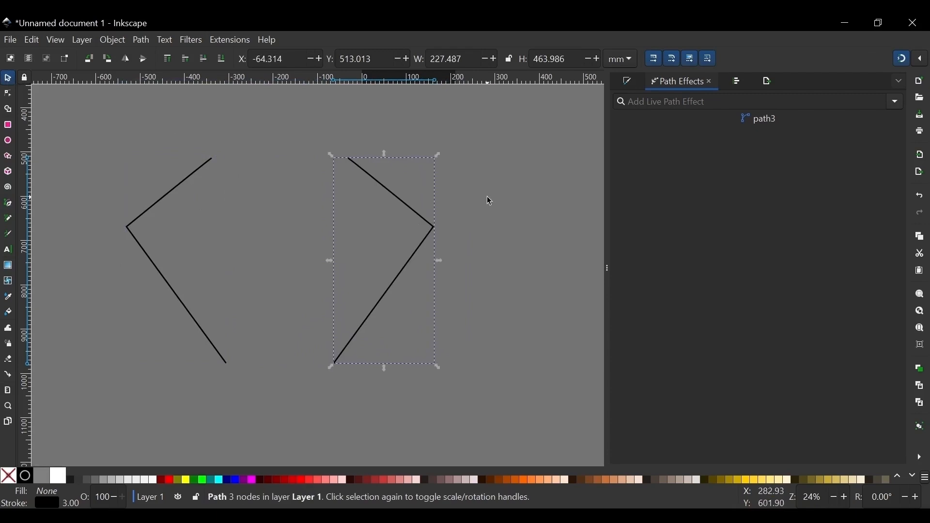
pyautogui.click(489, 201)
# Copy the mirrored path to the clipboard and apply the Attach path live path effect to the original path on the left.
pyautogui.click(188, 178)
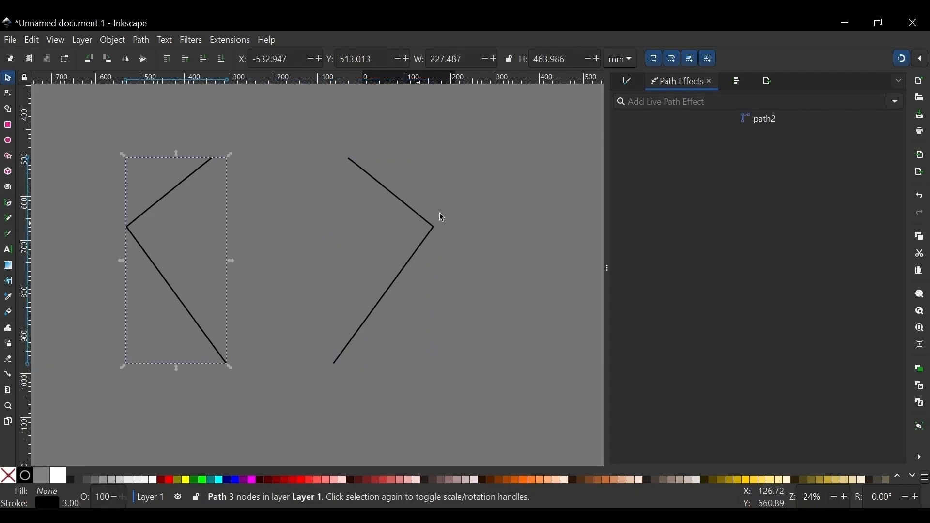
pyautogui.click(378, 182)
pyautogui.rightClick(366, 176)
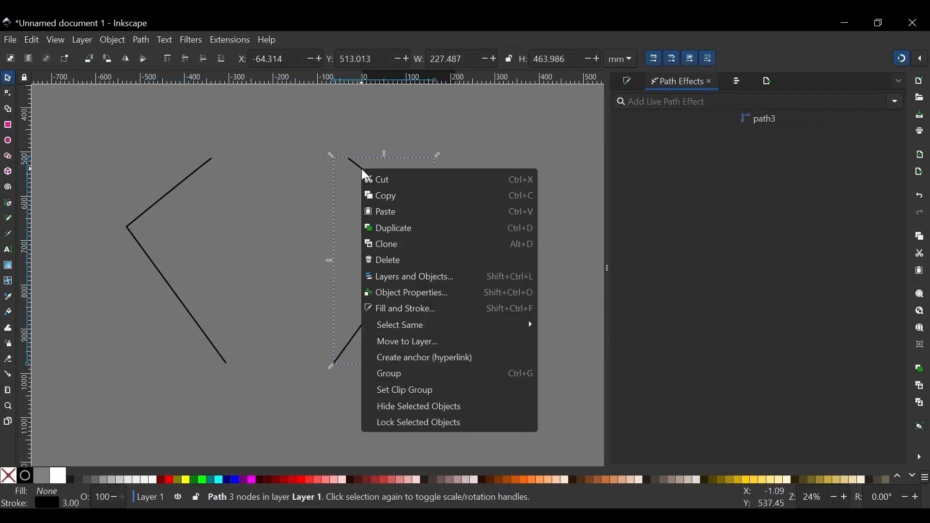
pyautogui.click(380, 193)
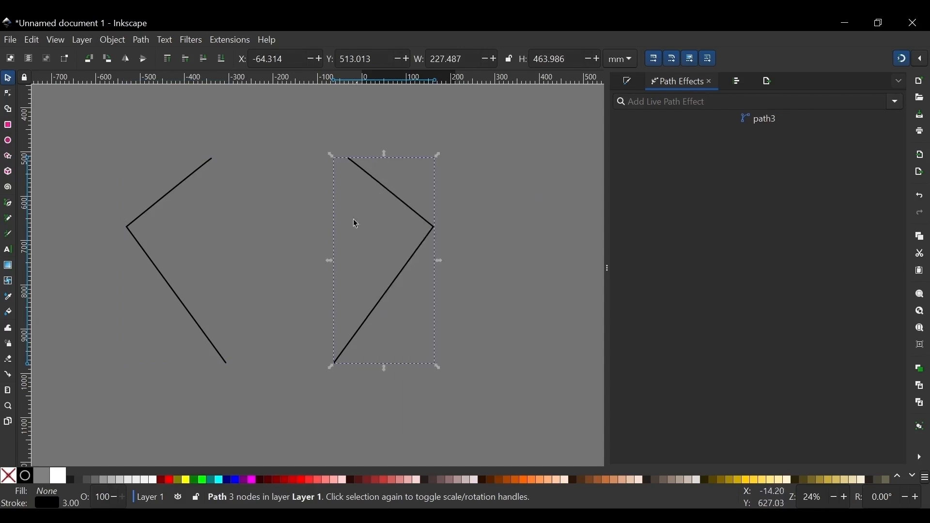
pyautogui.click(206, 165)
pyautogui.click(896, 103)
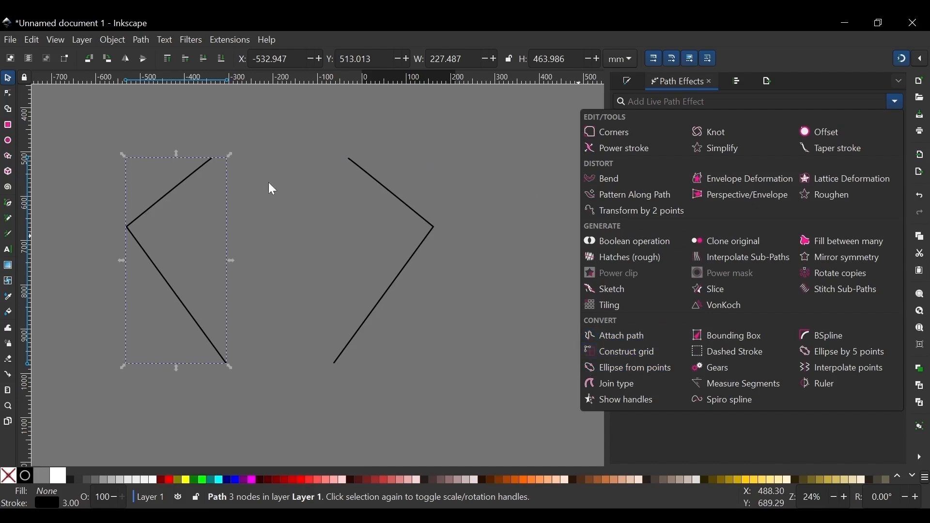
pyautogui.click(628, 341)
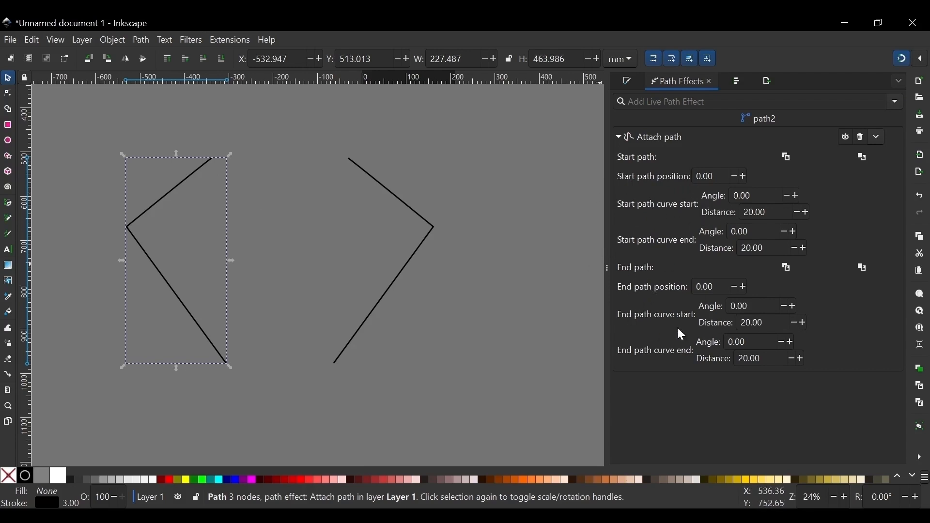
# Link the copied mirrored path as both the start path and the end path of the Attach path effect.
pyautogui.click(794, 156)
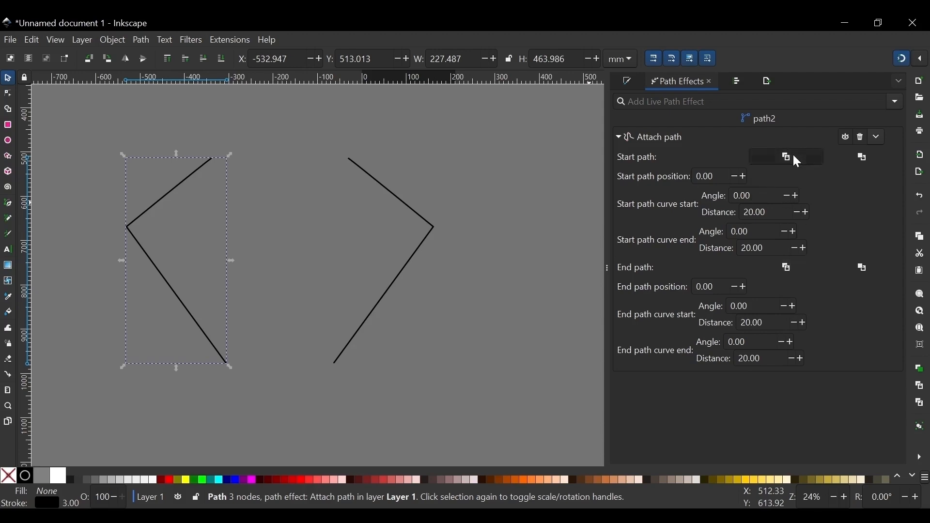
pyautogui.click(787, 269)
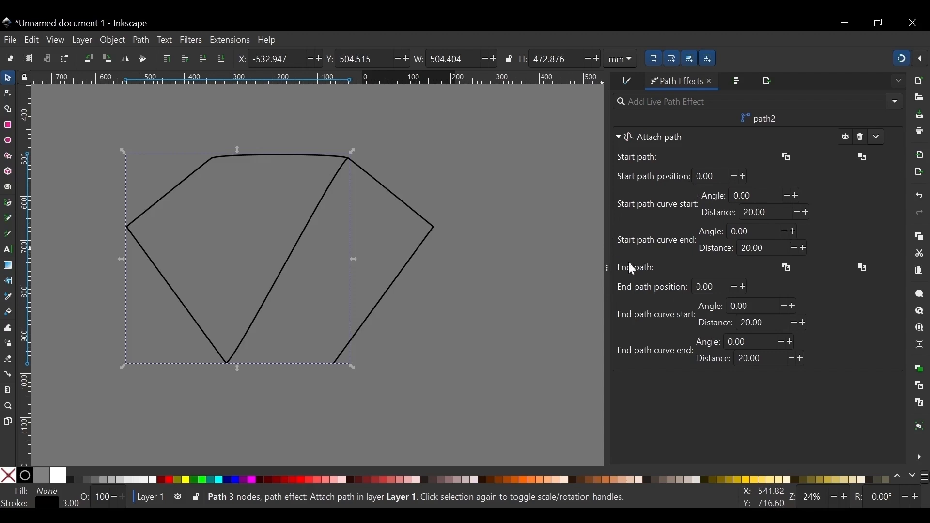
pyautogui.scroll(2, 247, 104)
pyautogui.scroll(-2, 345, 186)
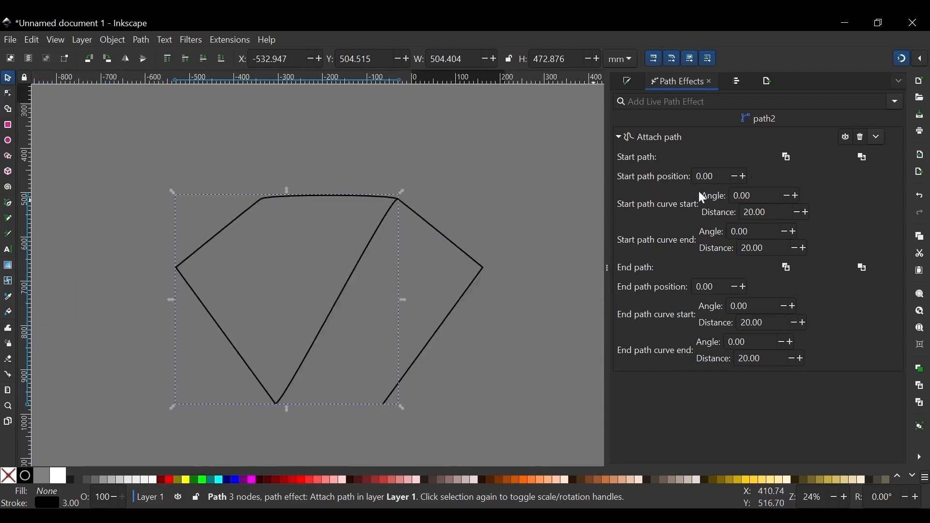
# Try a start path position of 0.50 for the Attach path effect and return it to 0.00.
pyautogui.click(742, 176)
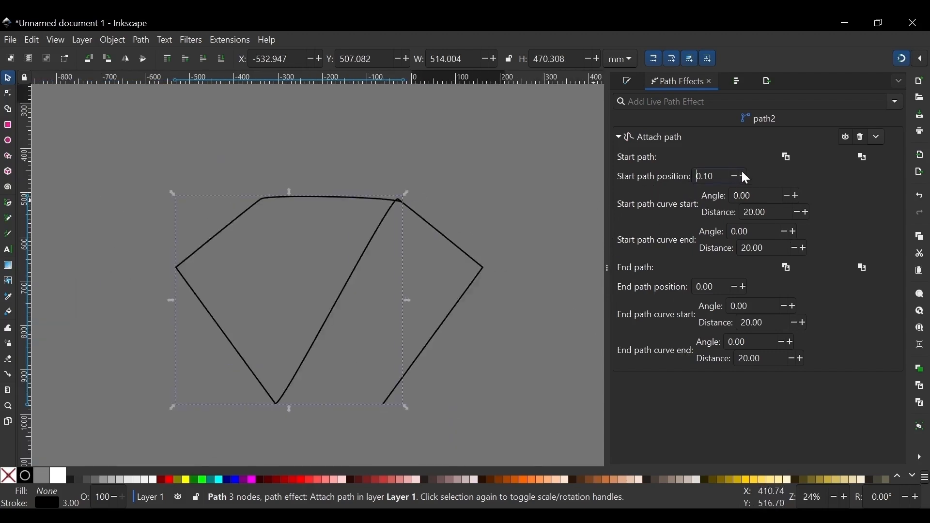
pyautogui.click(742, 176)
pyautogui.click(743, 176)
pyautogui.click(742, 175)
pyautogui.click(742, 175)
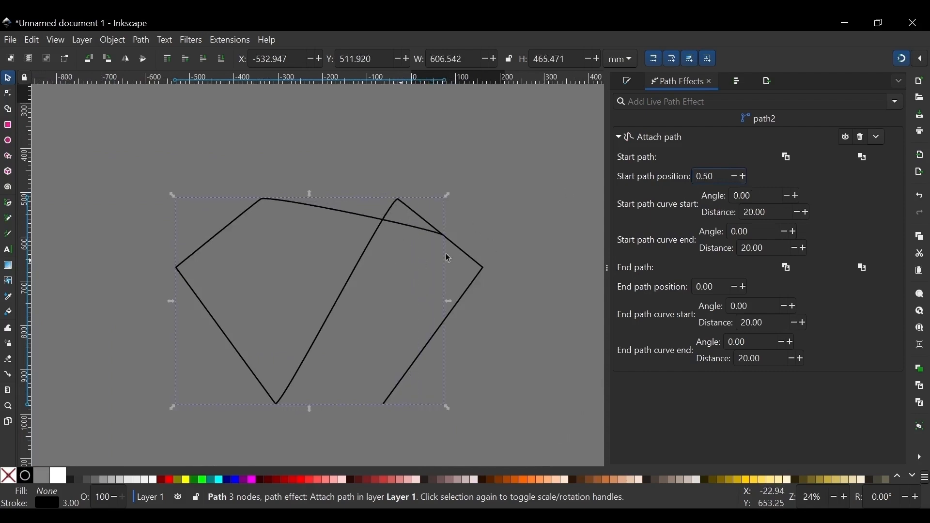
pyautogui.click(733, 176)
pyautogui.click(733, 176)
pyautogui.click(733, 176)
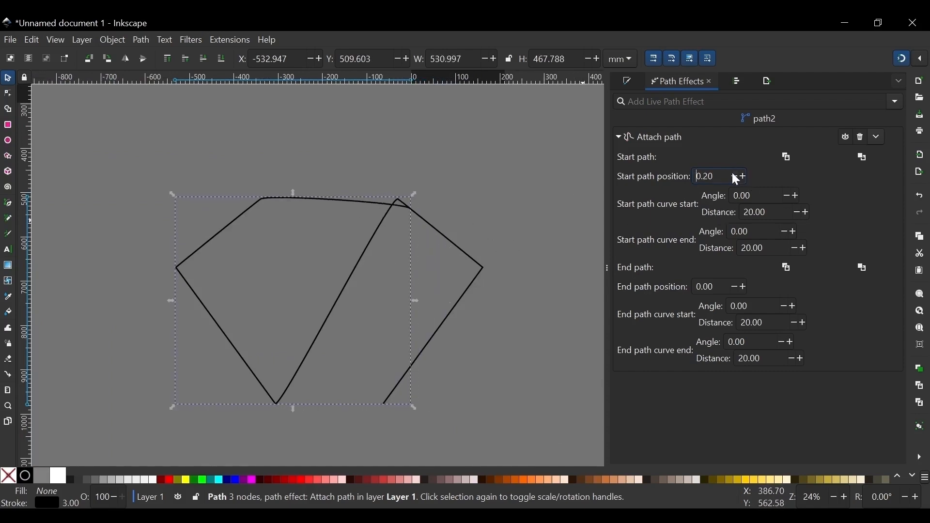
pyautogui.click(733, 176)
pyautogui.click(734, 176)
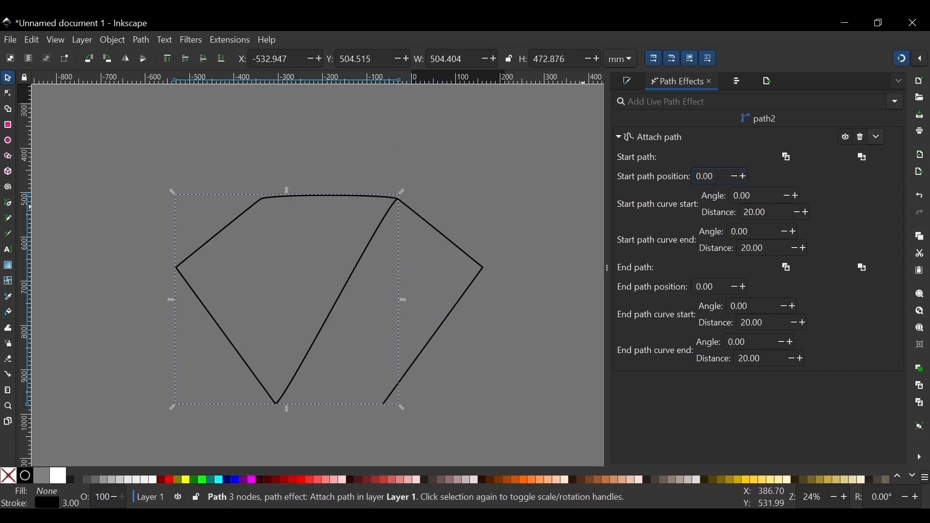
# Set the distances of both the start path curve start and the start path curve end to 0 in the Attach path effect.
pyautogui.keyDown('ctrl'); pyautogui.scroll(4, 366, 206); pyautogui.keyUp('ctrl')
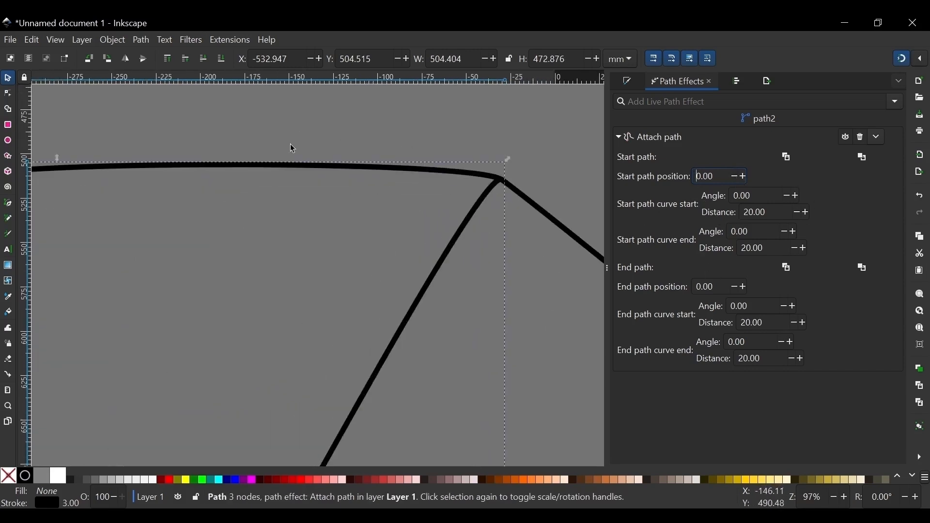
pyautogui.keyDown('ctrl'); pyautogui.scroll(-1, 252, 155); pyautogui.keyUp('ctrl')
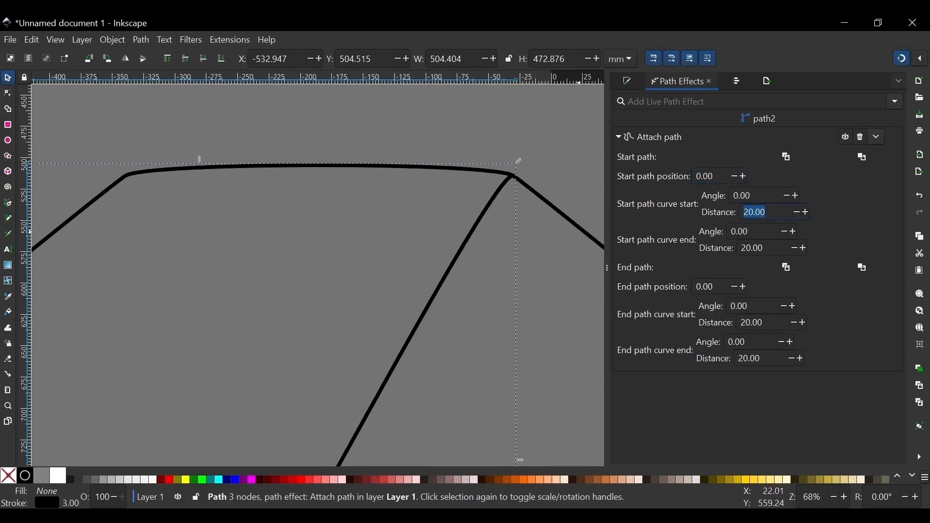
pyautogui.write('0')
pyautogui.press('Return')
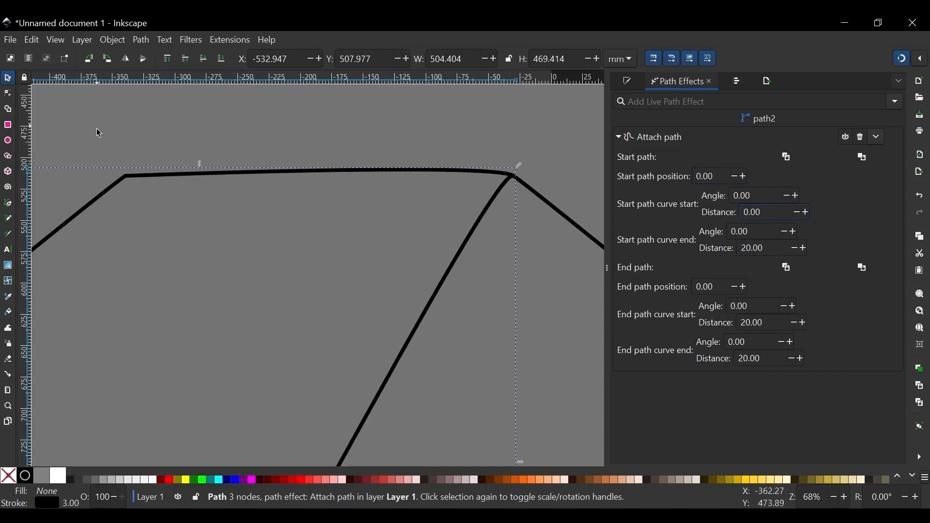
pyautogui.moveTo(95, 126); pyautogui.dragTo(132, 180)
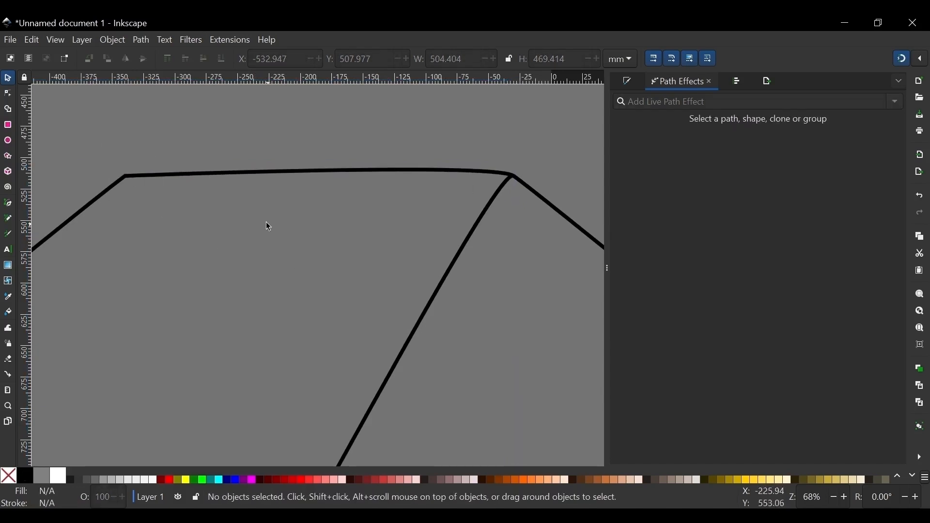
pyautogui.click(286, 171)
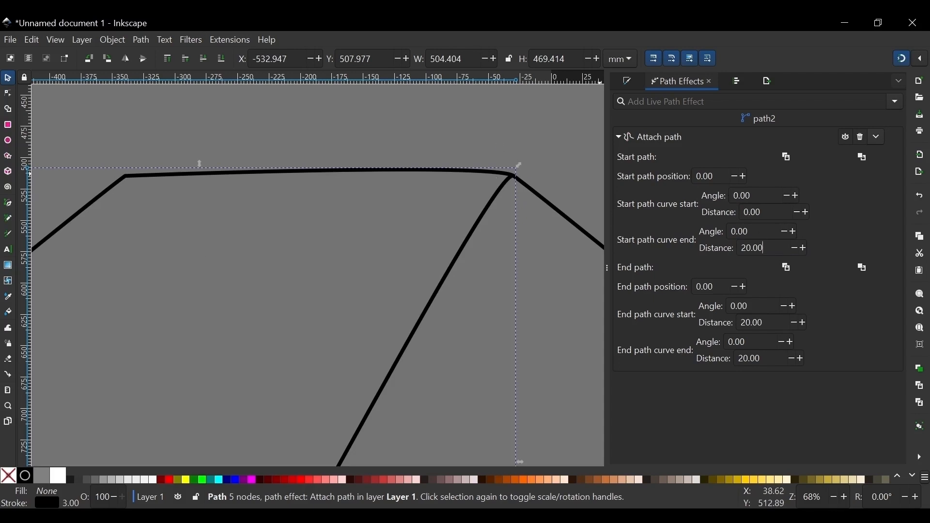
pyautogui.write('0')
pyautogui.press('Return')
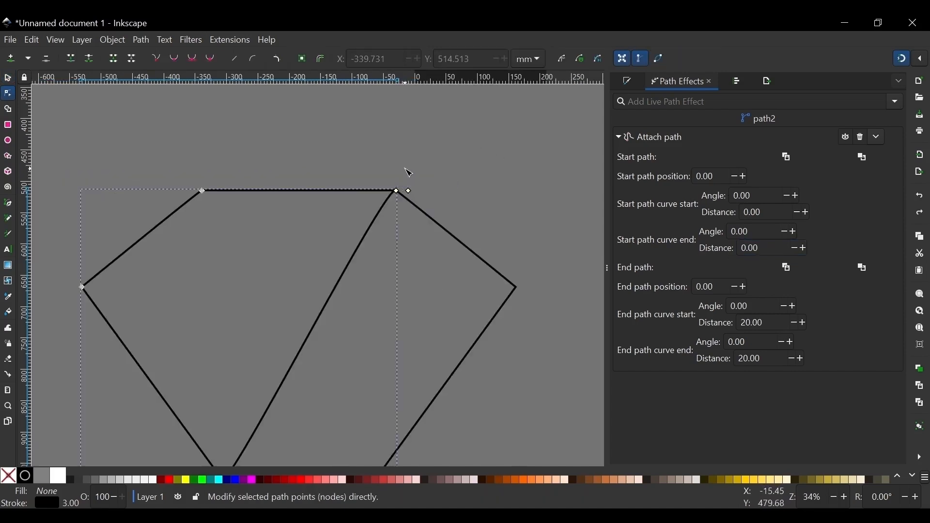
# Bend the attached end curve to an angle of about -11.18 and distance 127.47, and slide its end point to end path position 1.13.
pyautogui.scroll(-2, 409, 173)
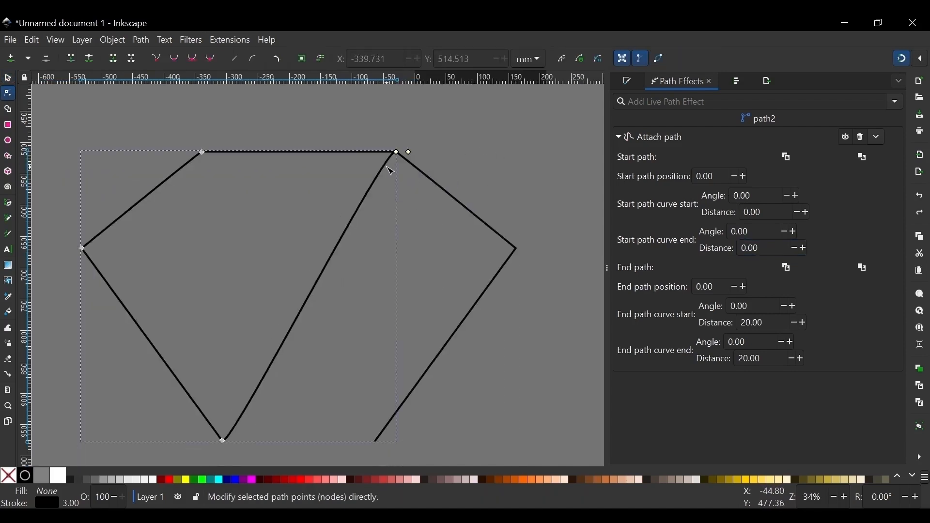
pyautogui.moveTo(450, 154); pyautogui.dragTo(475, 137)
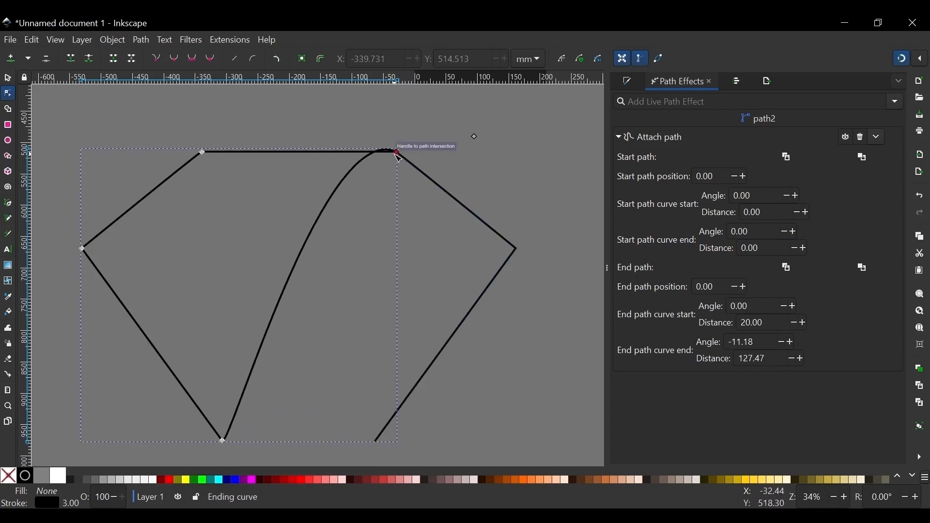
pyautogui.moveTo(401, 154)
pyautogui.mouseDown()
pyautogui.moveTo(503, 279)
pyautogui.moveTo(500, 266)
pyautogui.mouseUp()
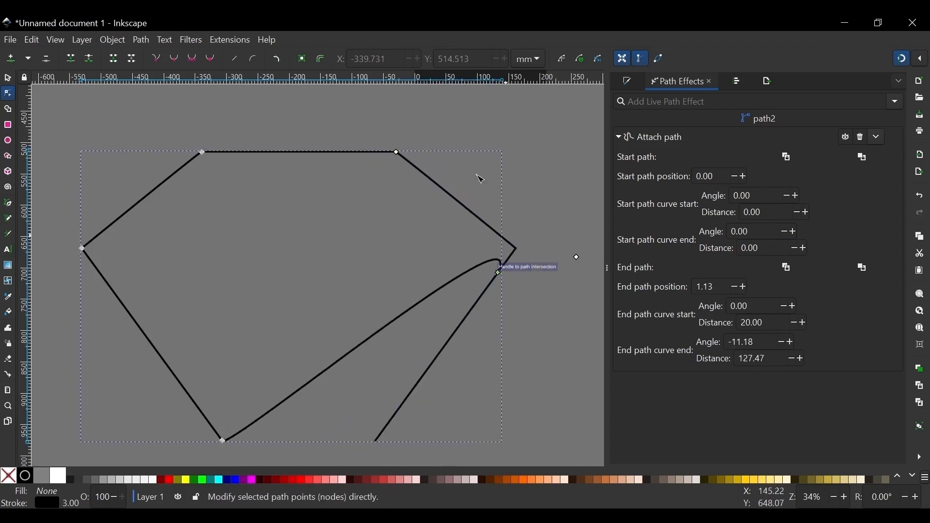
# Curve the connecting segment at the start path by moving its end handle to an angle of about -77.39 and distance 226.38.
pyautogui.scroll(2, 322, 222)
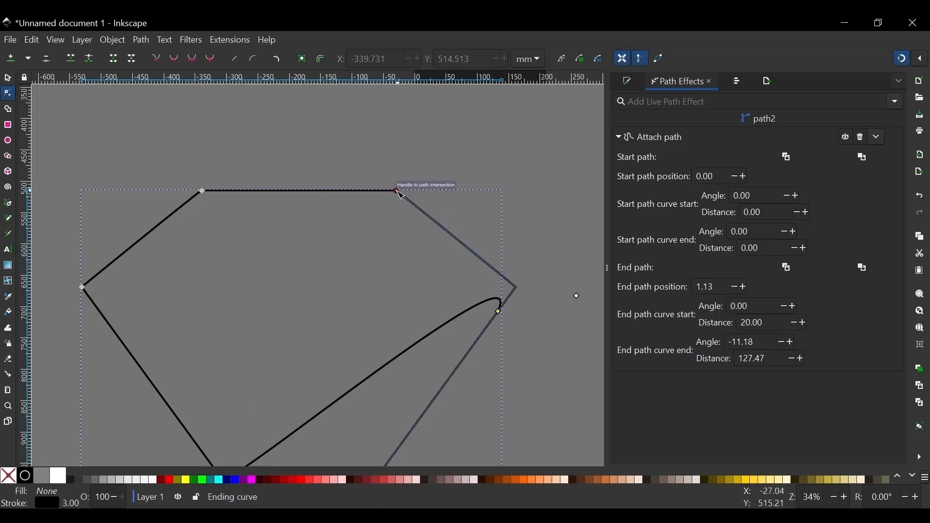
pyautogui.moveTo(397, 191); pyautogui.dragTo(423, 131)
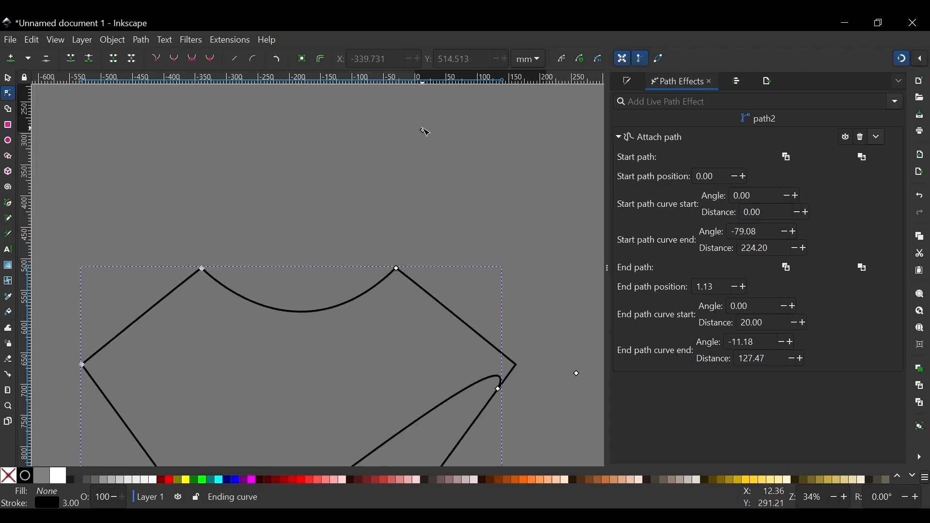
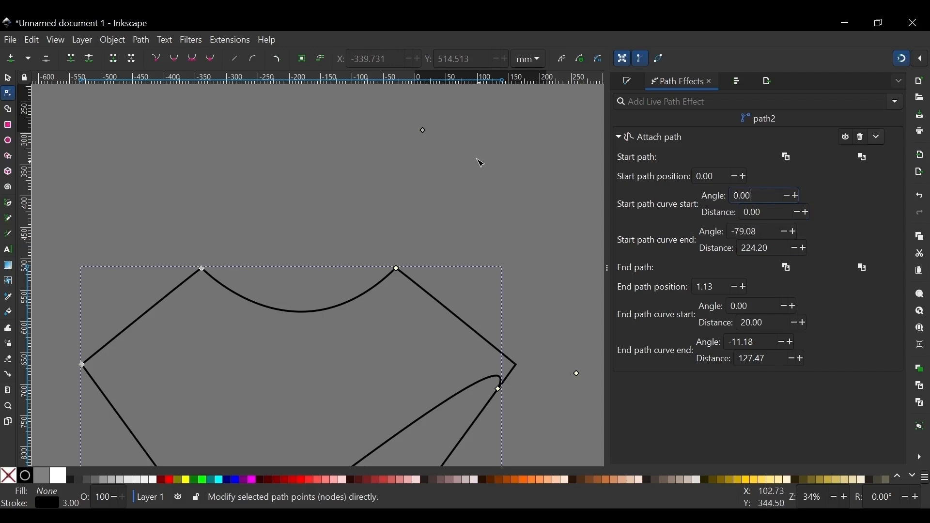
pyautogui.moveTo(422, 131)
pyautogui.mouseDown()
pyautogui.moveTo(407, 137)
pyautogui.moveTo(409, 113)
pyautogui.moveTo(439, 142)
pyautogui.moveTo(457, 137)
pyautogui.moveTo(433, 122)
pyautogui.mouseUp()
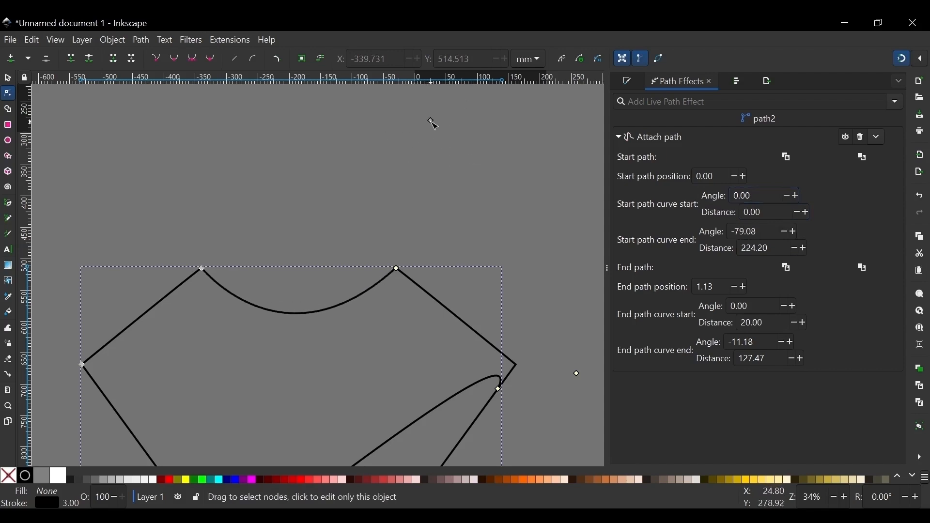
pyautogui.scroll(-6, 225, 245)
pyautogui.scroll(8, 226, 168)
pyautogui.scroll(-8, 296, 218)
pyautogui.scroll(6, 334, 207)
pyautogui.moveTo(432, 121)
pyautogui.mouseDown()
pyautogui.moveTo(365, 269)
pyautogui.moveTo(265, 358)
pyautogui.moveTo(446, 422)
pyautogui.moveTo(544, 309)
pyautogui.moveTo(544, 193)
pyautogui.moveTo(529, 152)
pyautogui.moveTo(460, 114)
pyautogui.moveTo(432, 129)
pyautogui.mouseUp()
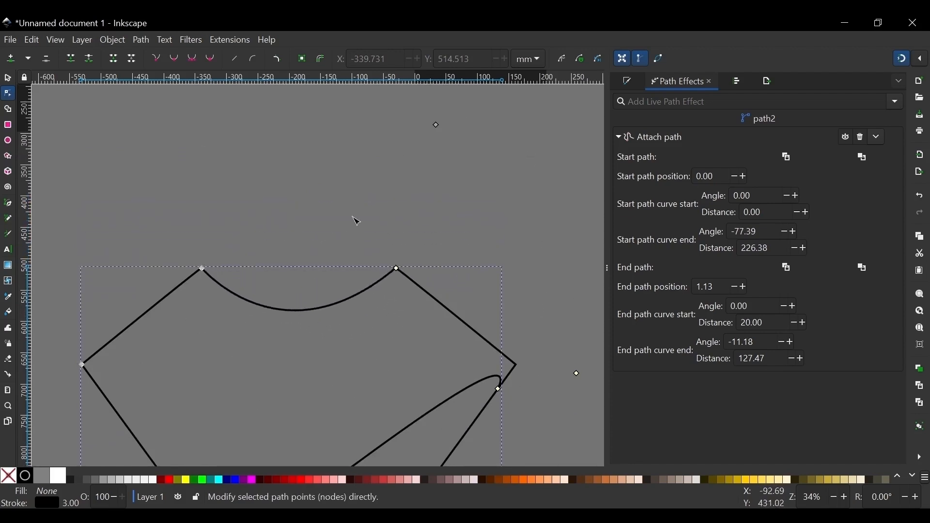
pyautogui.scroll(-10, 340, 225)
pyautogui.scroll(8, 332, 231)
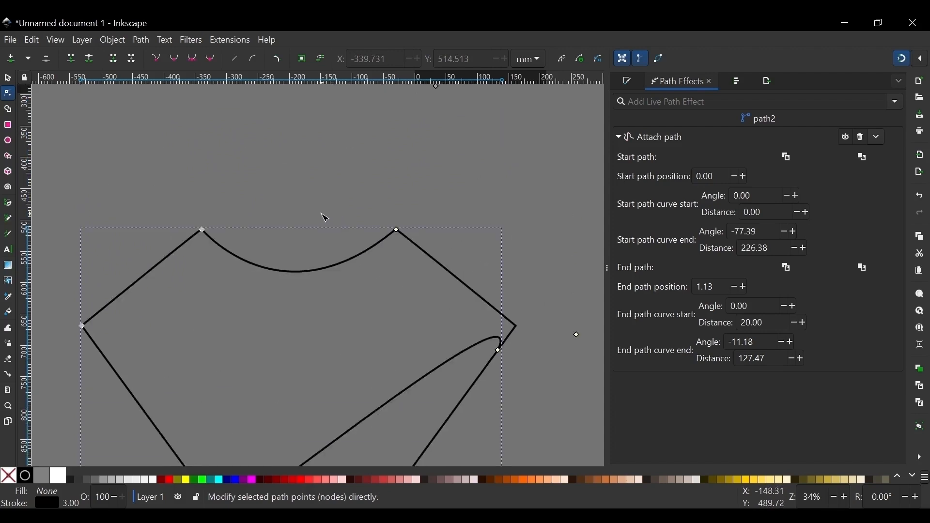
pyautogui.scroll(-3, 330, 200)
pyautogui.scroll(2, 327, 208)
pyautogui.scroll(-1, 416, 311)
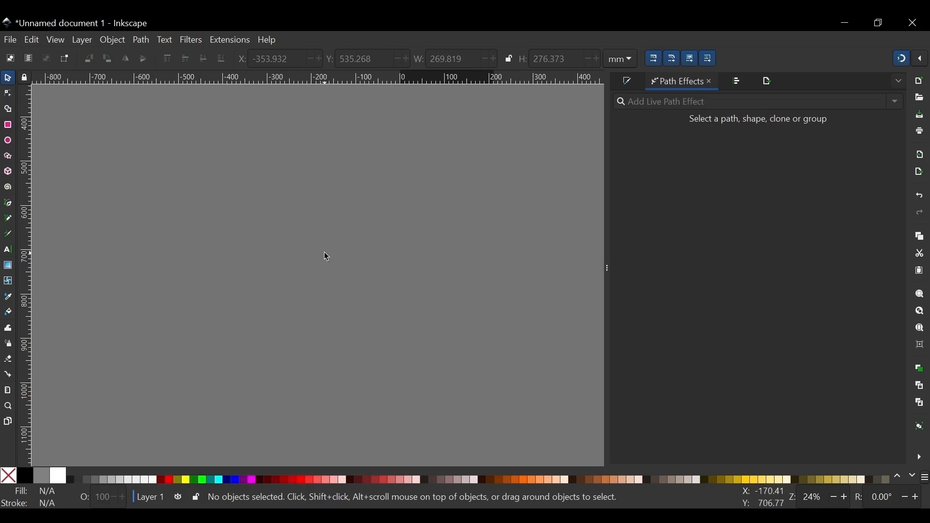
# Draw a two-node curved path about 596 mm wide and 204 mm high with the Pen tool and shift it up and left.
pyautogui.press('b')
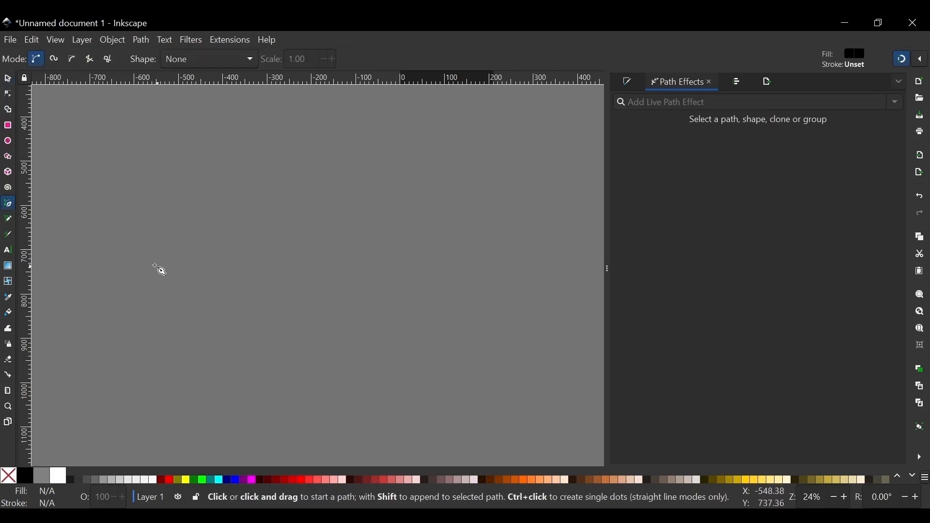
pyautogui.click(158, 256)
pyautogui.moveTo(424, 166)
pyautogui.mouseDown()
pyautogui.moveTo(511, 159)
pyautogui.moveTo(609, 172)
pyautogui.moveTo(609, 164)
pyautogui.mouseUp()
pyautogui.press('Return')
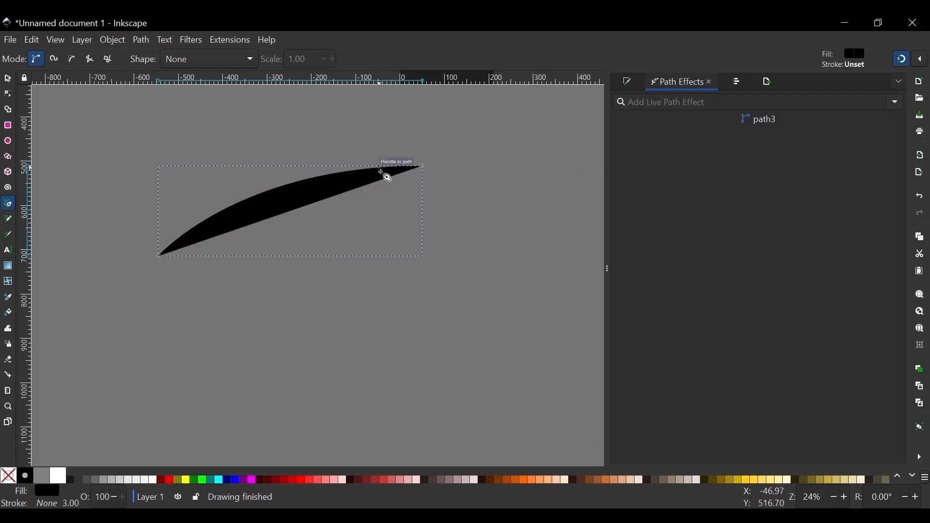
pyautogui.press('s')
pyautogui.moveTo(292, 176); pyautogui.dragTo(260, 146)
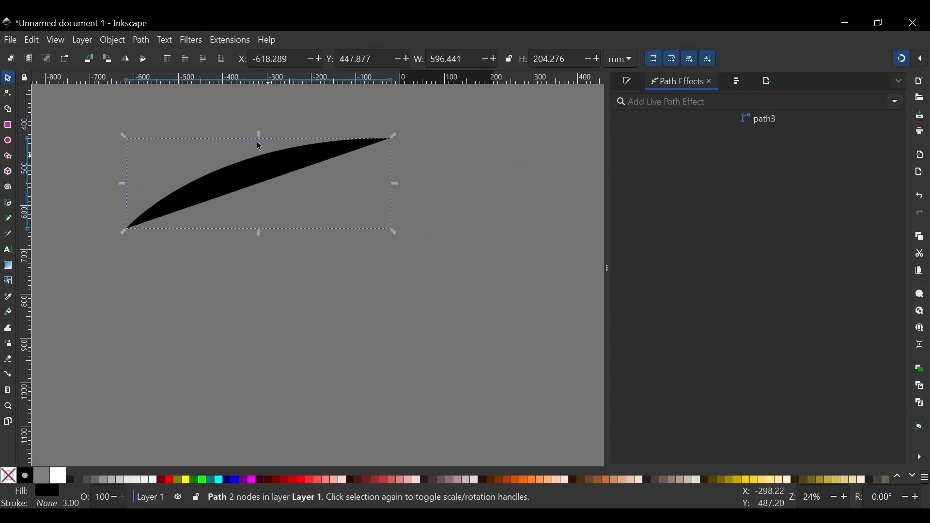
# Draw a rectangle about 559 by 305 mm below and right of the curved path and fill it light red.
pyautogui.click(8, 125)
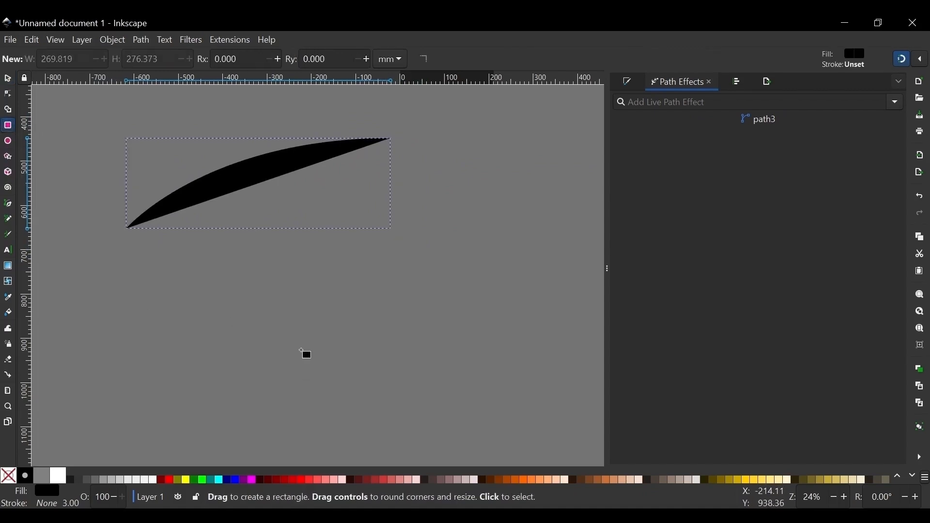
pyautogui.moveTo(267, 262); pyautogui.dragTo(515, 397)
pyautogui.click(8, 78)
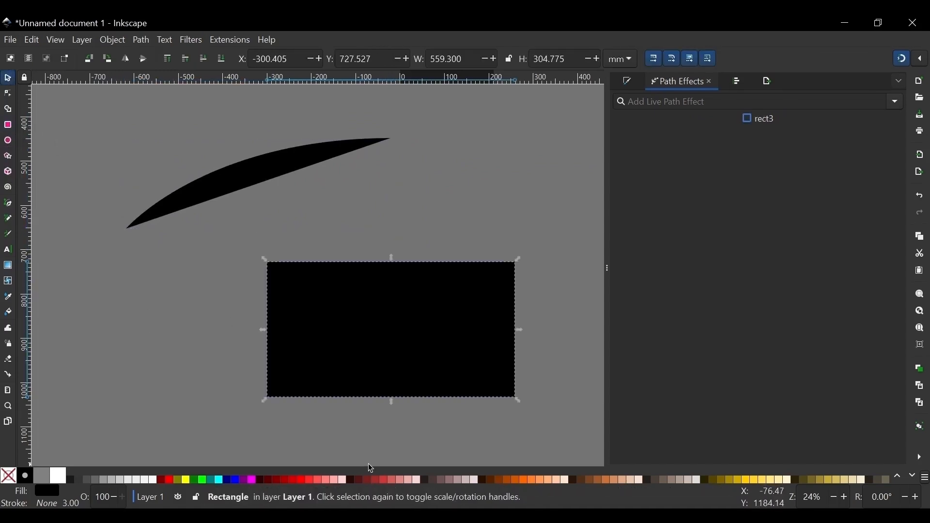
pyautogui.click(315, 481)
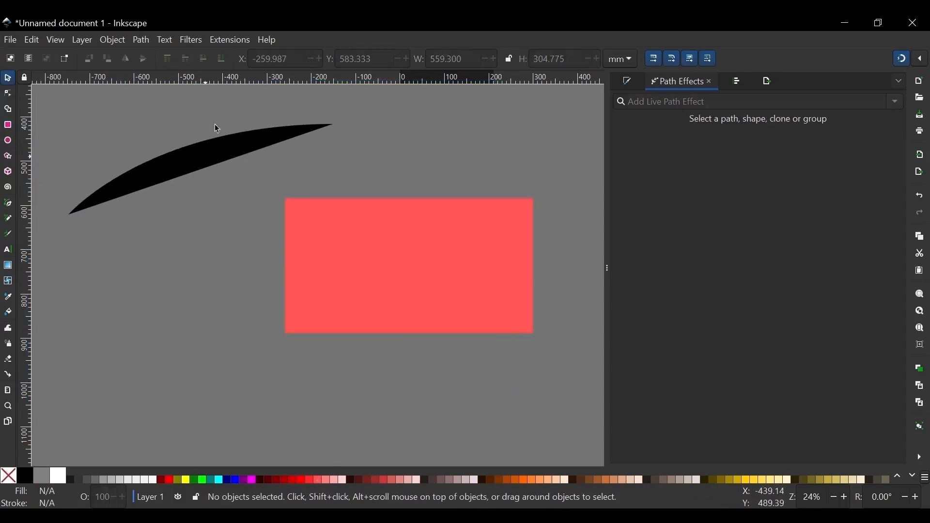
# Copy the curved path to the clipboard and move the red rectangle further left, just below the path.
pyautogui.click(248, 131)
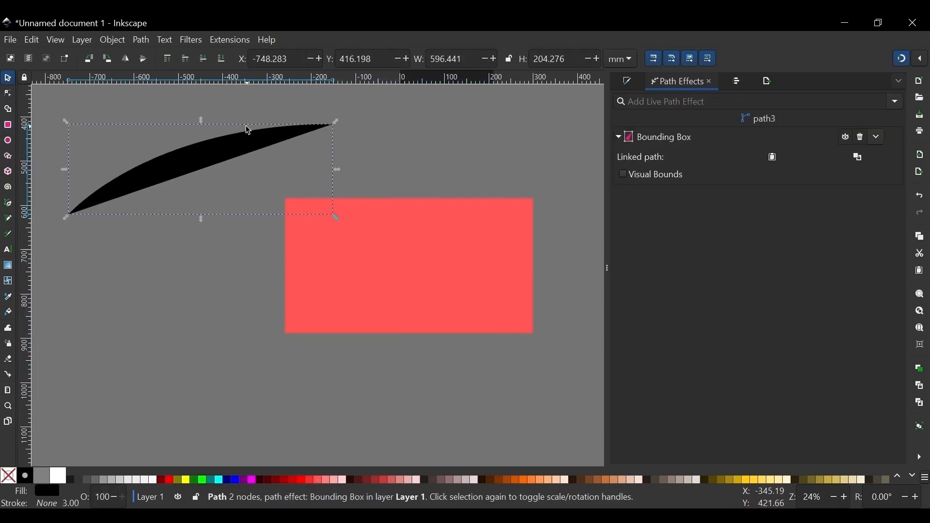
pyautogui.rightClick(211, 151)
pyautogui.click(229, 177)
pyautogui.click(396, 264)
pyautogui.moveTo(466, 315); pyautogui.dragTo(363, 273)
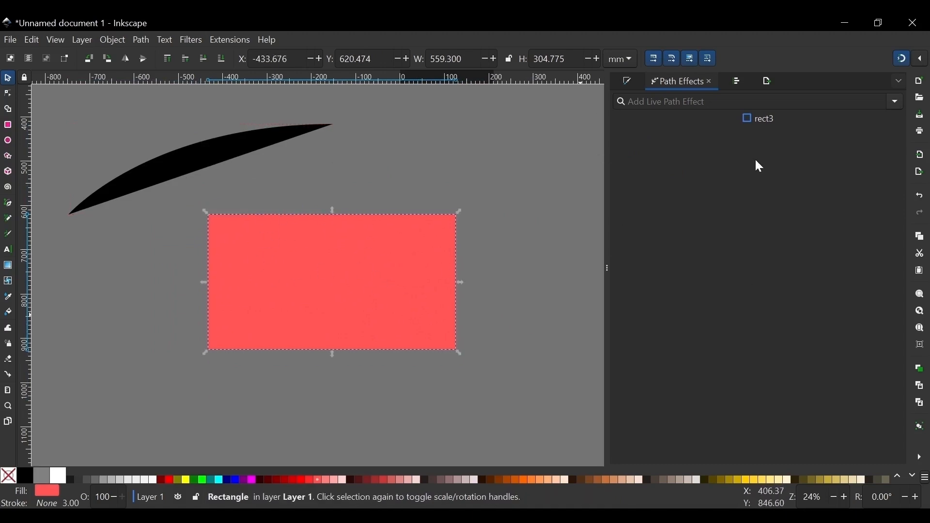
# Apply the Bounding Box live path effect to the red rectangle and link it to the copied curved path.
pyautogui.click(895, 102)
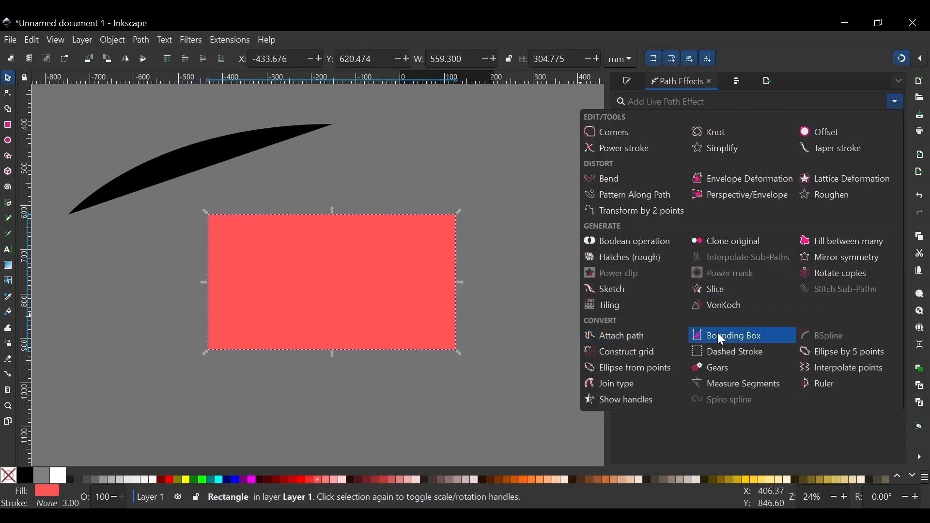
pyautogui.click(750, 340)
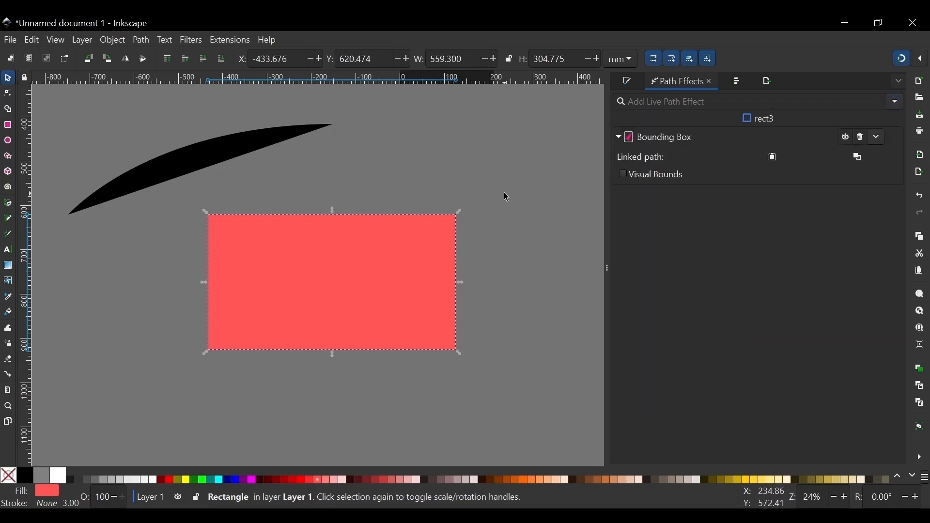
pyautogui.click(779, 165)
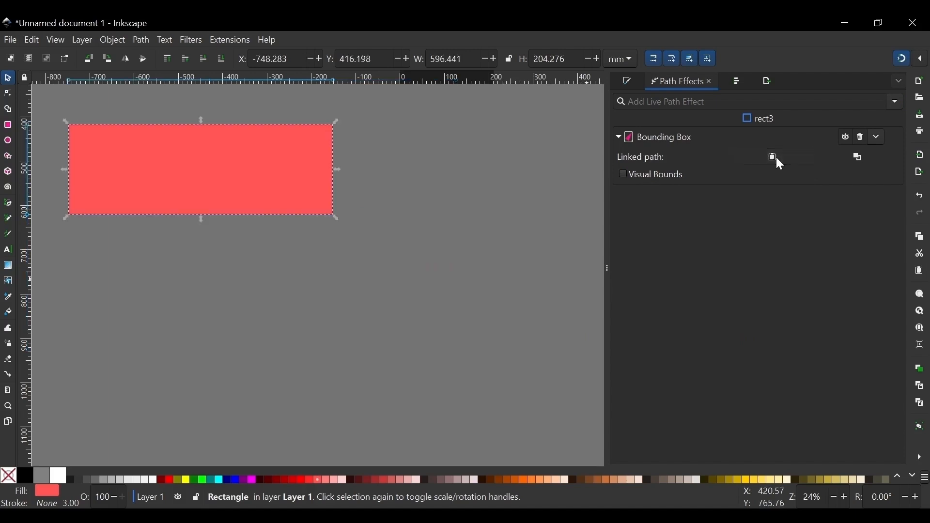
# Lower the red rectangle to the bottom of the stack, behind the black curved path.
pyautogui.click(408, 147)
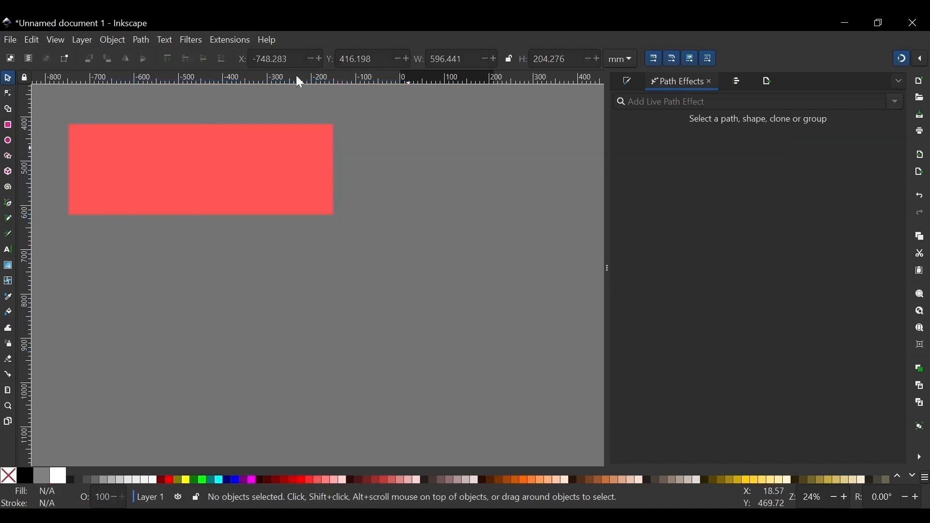
pyautogui.click(273, 171)
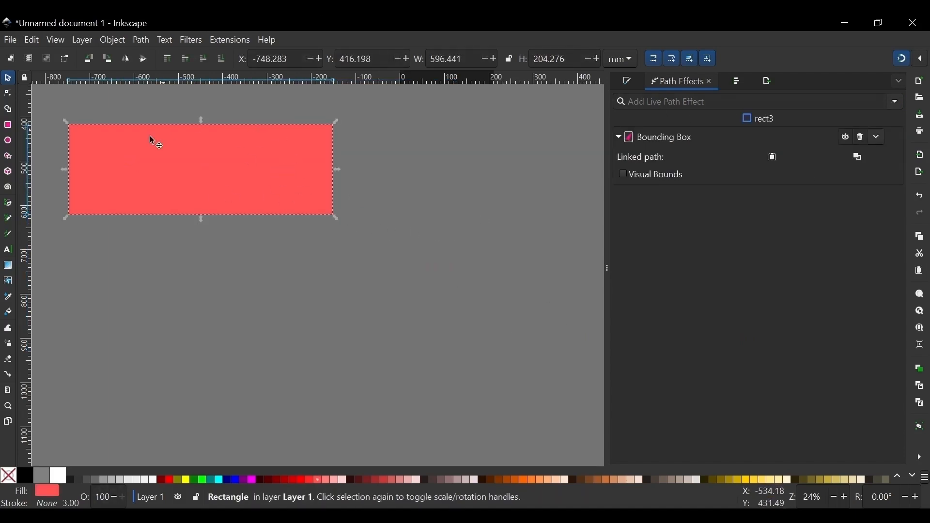
pyautogui.click(221, 60)
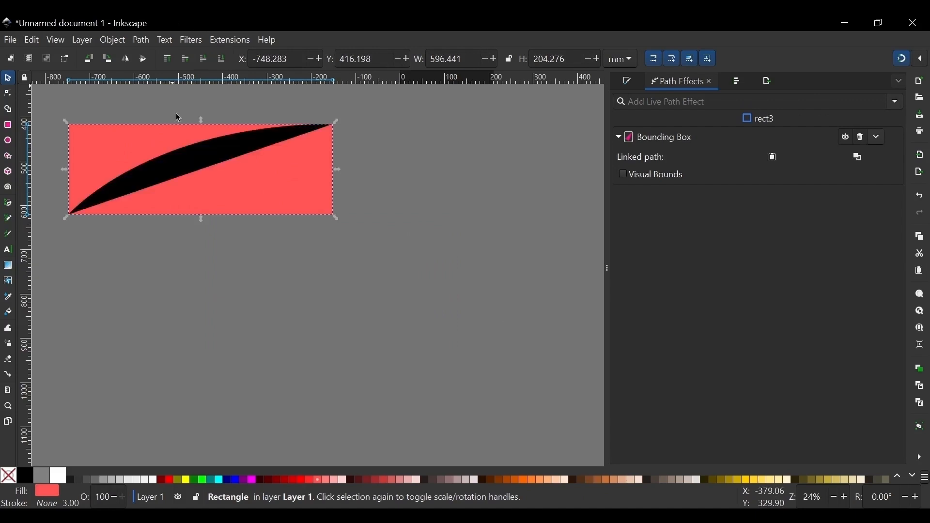
# Move the curved path down and right toward the canvas centre and rotate it slightly clockwise to test the linked bounding box.
pyautogui.moveTo(273, 193); pyautogui.dragTo(419, 302)
pyautogui.moveTo(208, 164); pyautogui.dragTo(330, 204)
pyautogui.click(332, 210)
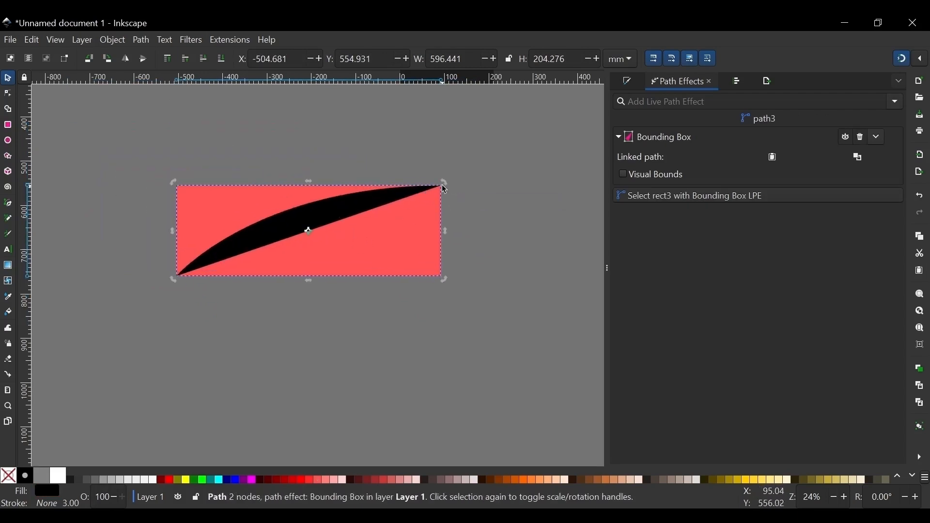
pyautogui.moveTo(443, 185)
pyautogui.mouseDown()
pyautogui.moveTo(467, 219)
pyautogui.moveTo(473, 305)
pyautogui.moveTo(412, 391)
pyautogui.moveTo(272, 375)
pyautogui.moveTo(193, 296)
pyautogui.moveTo(441, 266)
pyautogui.moveTo(334, 158)
pyautogui.moveTo(441, 204)
pyautogui.moveTo(456, 247)
pyautogui.moveTo(437, 194)
pyautogui.mouseUp()
# Reshape the curved path with the Node tool, bending its segment below the straight edge and back upward.
pyautogui.press('n')
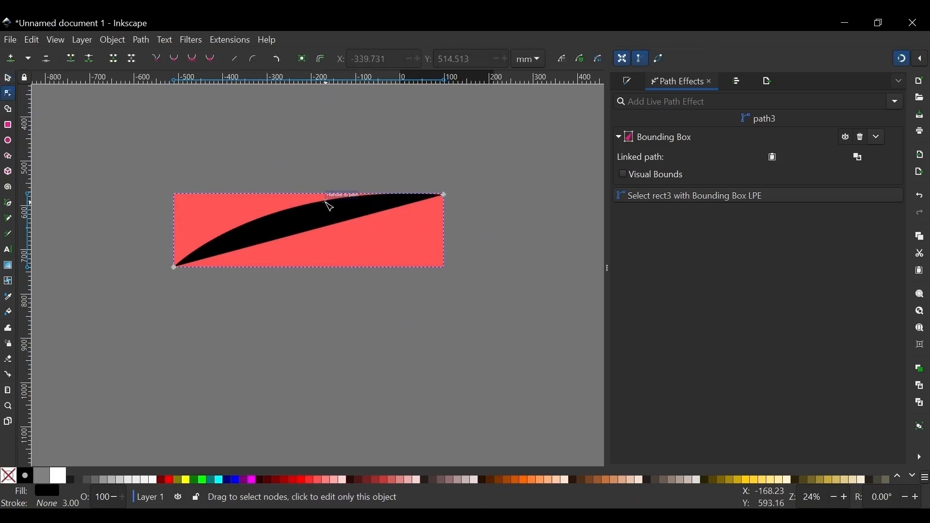
pyautogui.moveTo(332, 205); pyautogui.dragTo(417, 251)
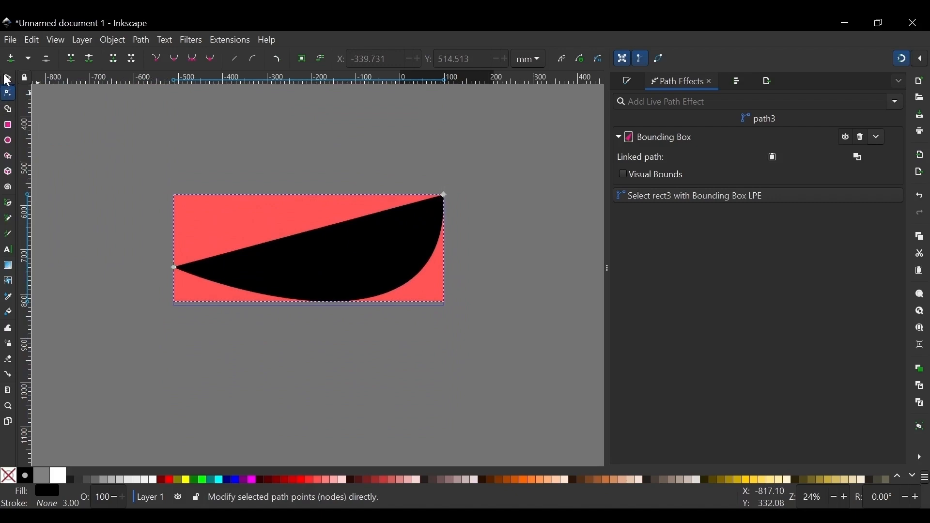
pyautogui.moveTo(390, 291); pyautogui.dragTo(312, 122)
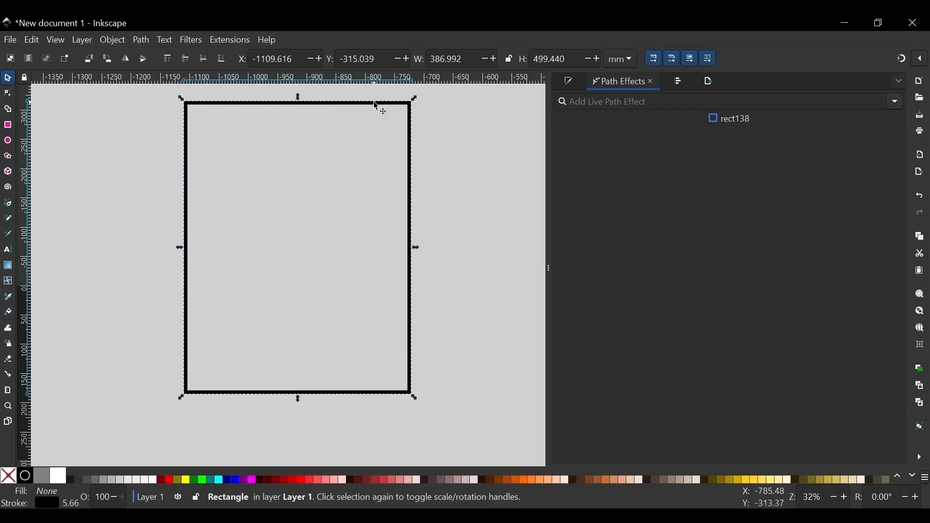
# Apply the Dashed Stroke live path effect to the black outlined rectangle and set its number of dashes to 5.
pyautogui.moveTo(378, 107)
pyautogui.mouseDown()
pyautogui.moveTo(389, 126)
pyautogui.moveTo(380, 111)
pyautogui.mouseUp()
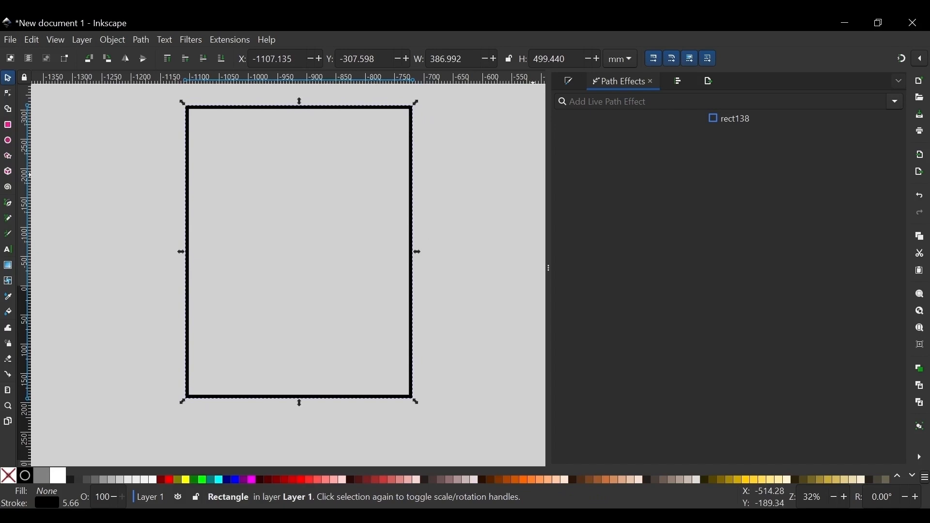
pyautogui.click(896, 103)
pyautogui.click(760, 356)
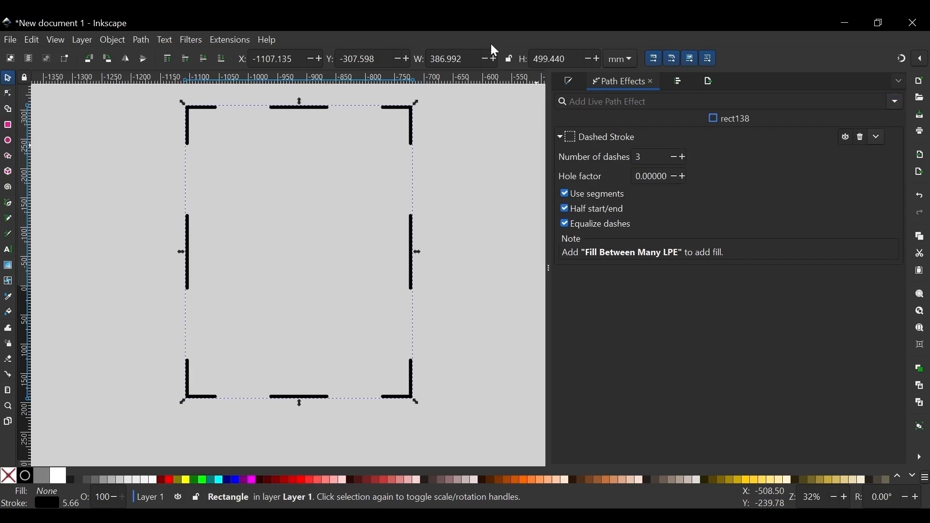
pyautogui.click(683, 157)
pyautogui.click(683, 157)
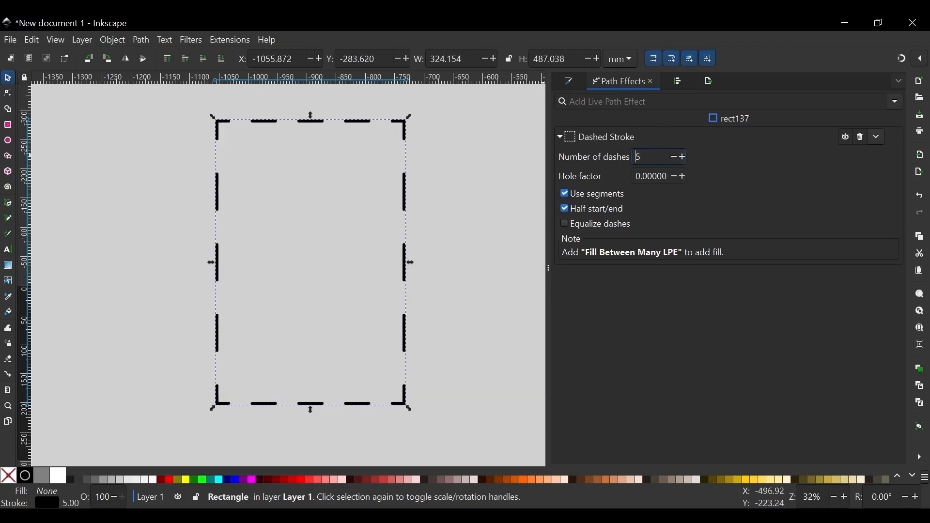
# Set the Dashed Stroke hole factor to -0.09 and switch Use segments off and back on.
pyautogui.scroll(18, 679, 178)
pyautogui.scroll(-4, 676, 177)
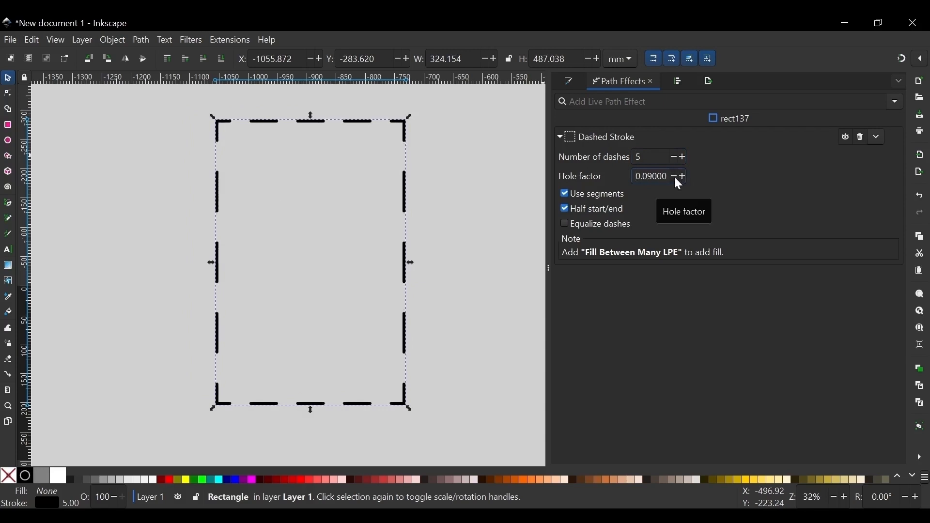
pyautogui.click(675, 177)
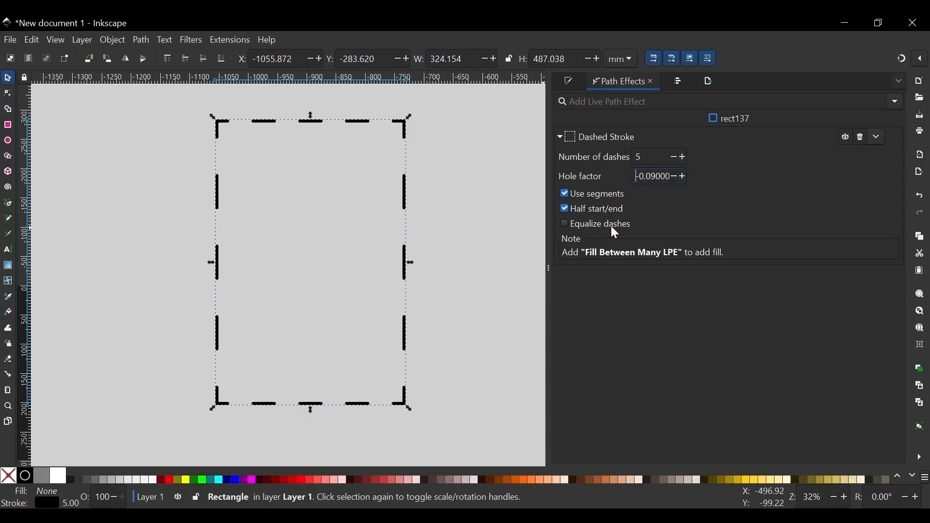
pyautogui.click(601, 194)
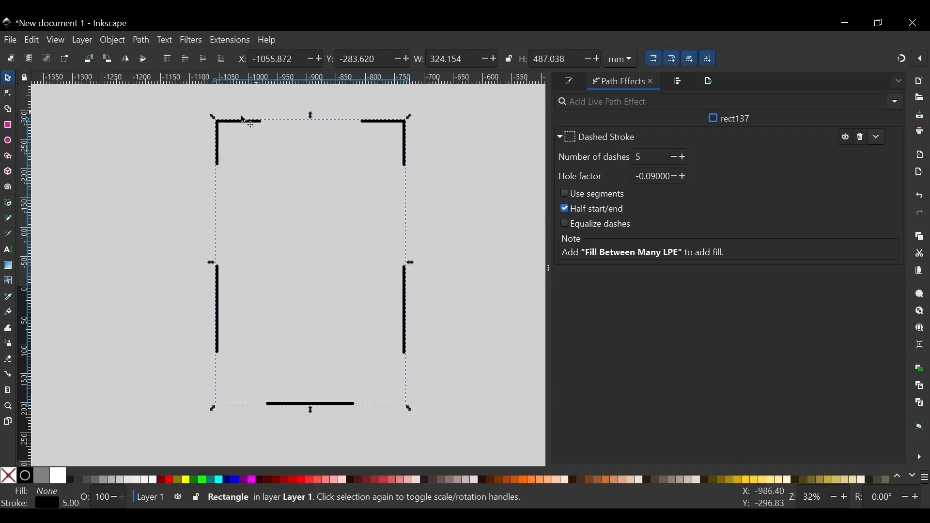
pyautogui.click(612, 198)
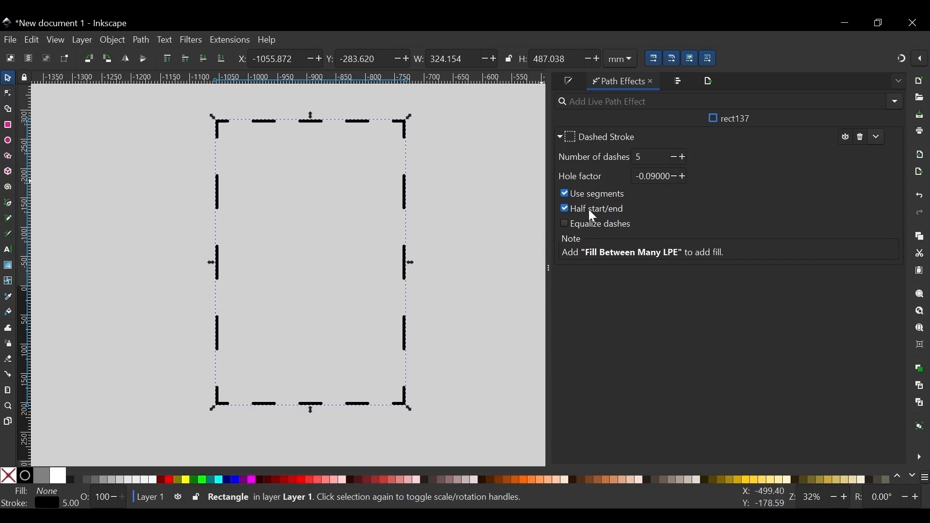
# Switch Half start/end off and back on for the dashed rectangle and inspect how its dashes meet at the corners.
pyautogui.click(605, 213)
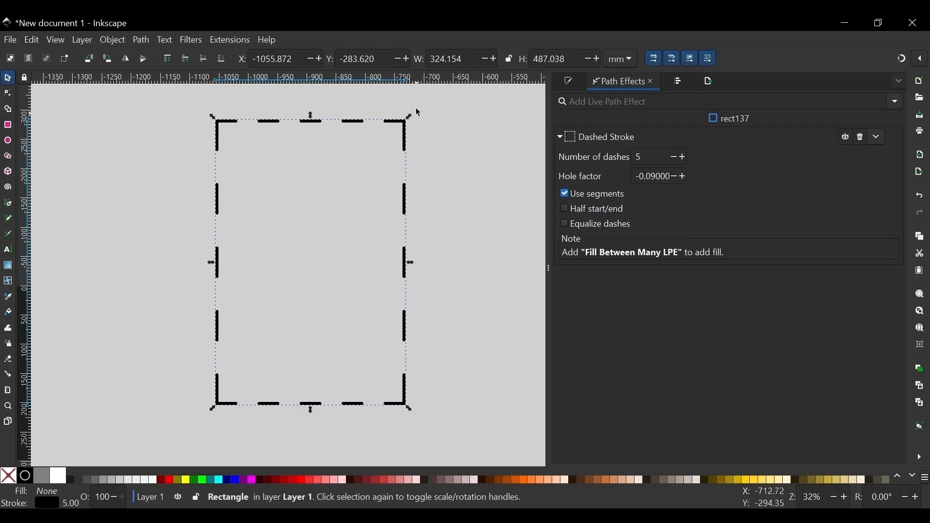
pyautogui.click(610, 212)
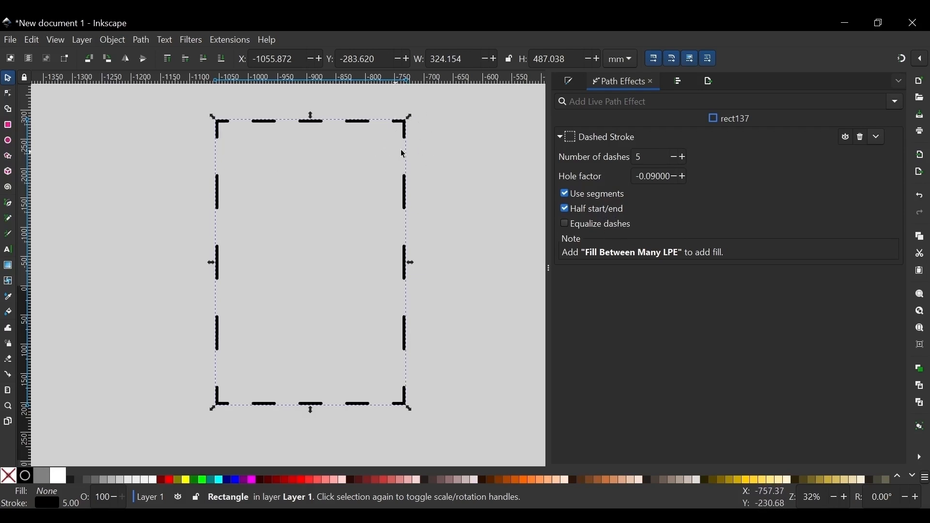
pyautogui.scroll(3, 407, 119)
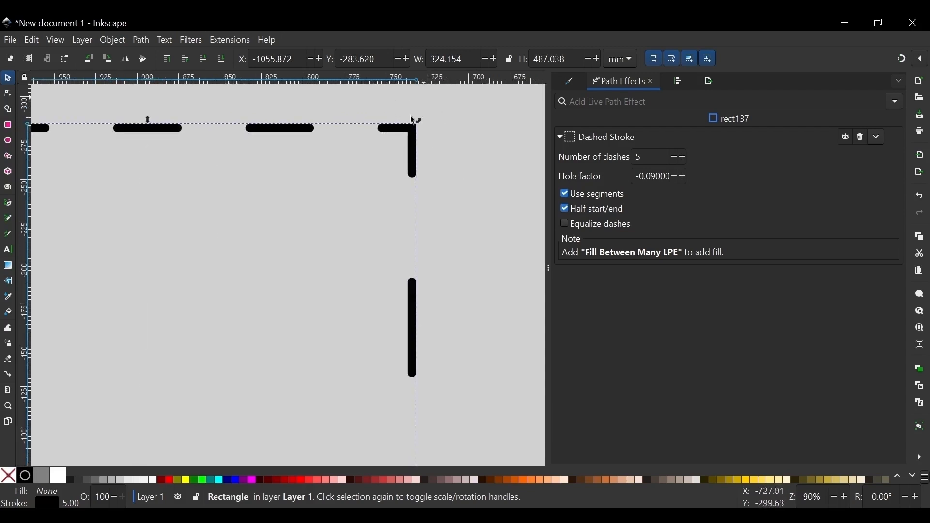
pyautogui.scroll(-5, 385, 163)
pyautogui.scroll(2, 425, 178)
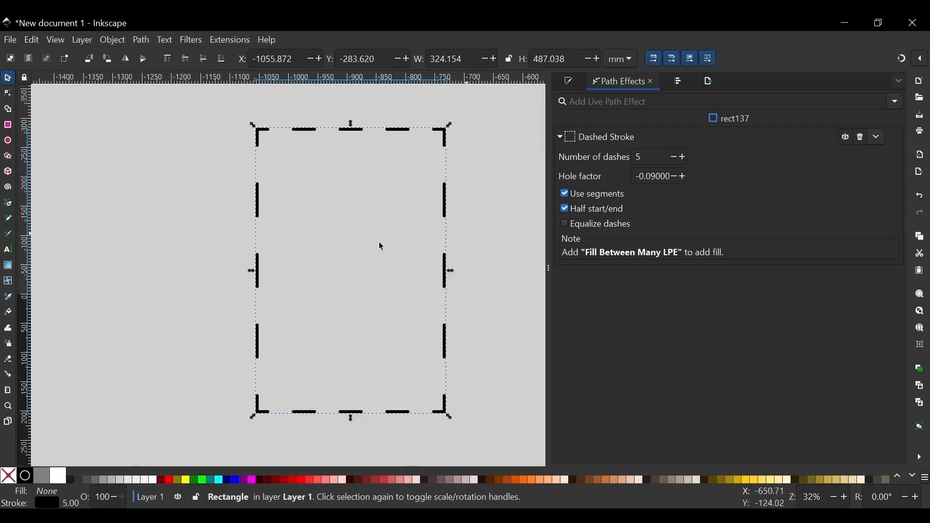
pyautogui.scroll(-1, 141, 212)
pyautogui.scroll(1, 215, 220)
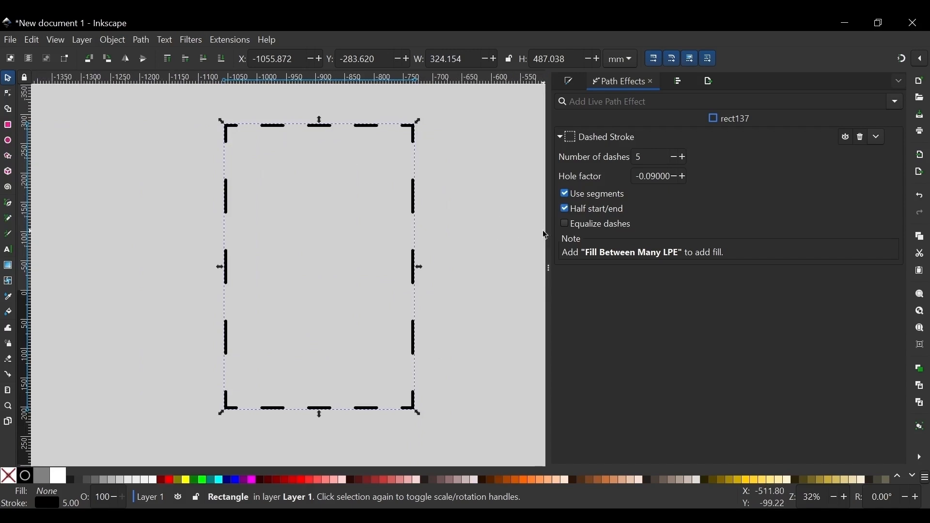
# Toggle Equalize dashes on, off and on again in the rectangle's Dashed Stroke effect to compare dash lengths across sides.
pyautogui.click(600, 225)
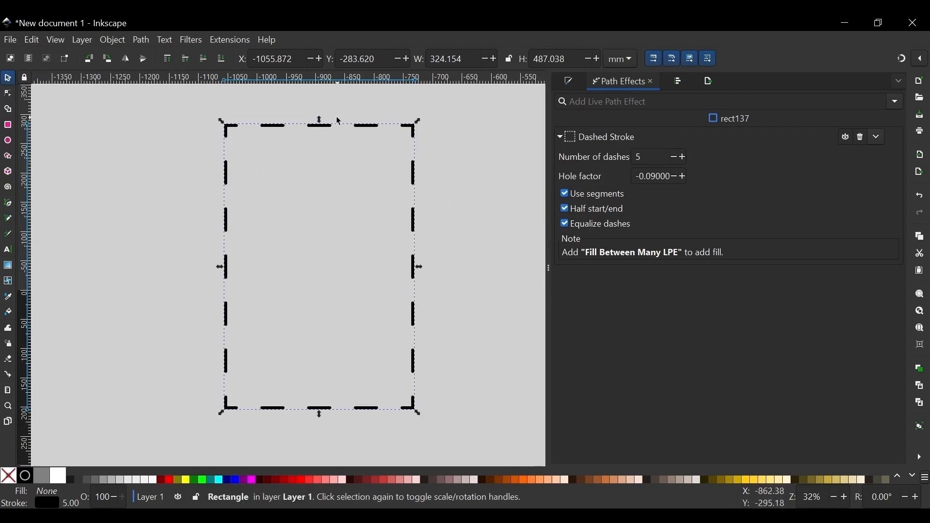
pyautogui.click(564, 224)
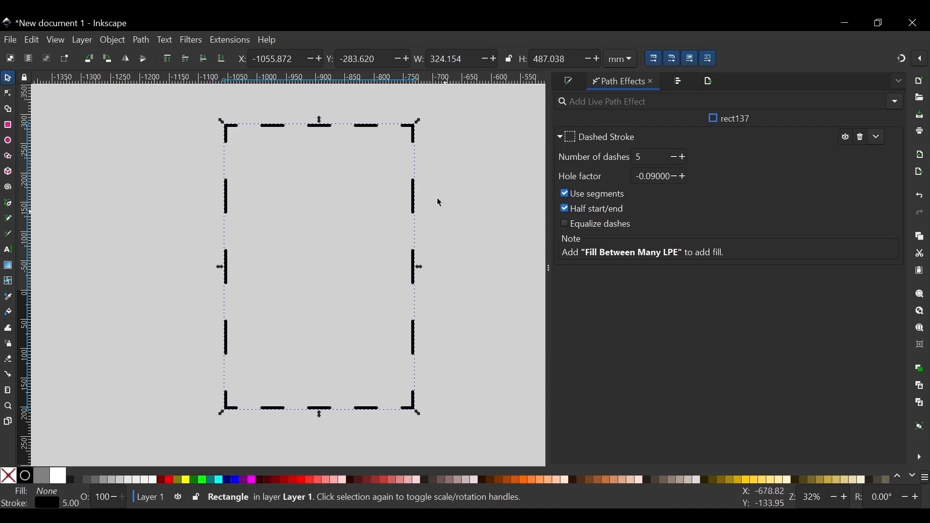
pyautogui.click(608, 230)
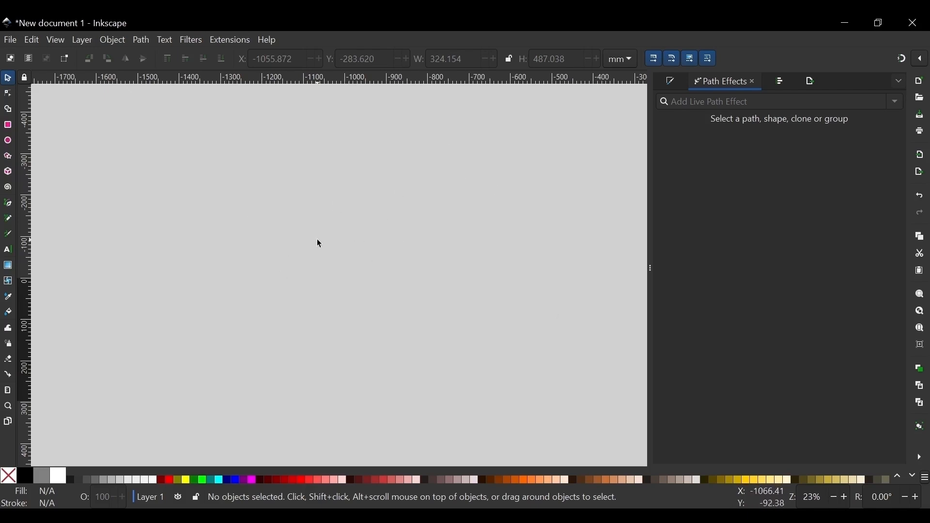
# Draw an open five-node path of straight segments with the Pen tool in regular Bezier mode, arching across the empty canvas and ending lower right.
pyautogui.press('b')
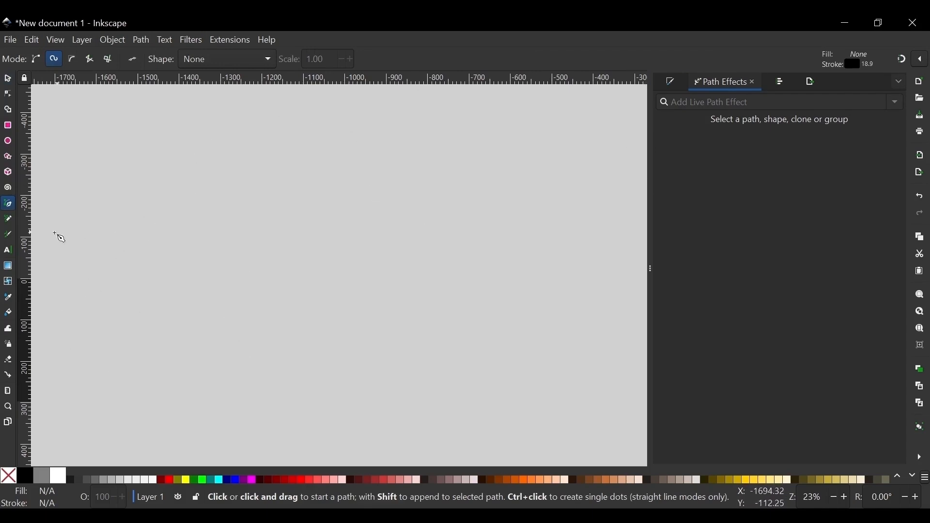
pyautogui.click(113, 231)
pyautogui.click(147, 211)
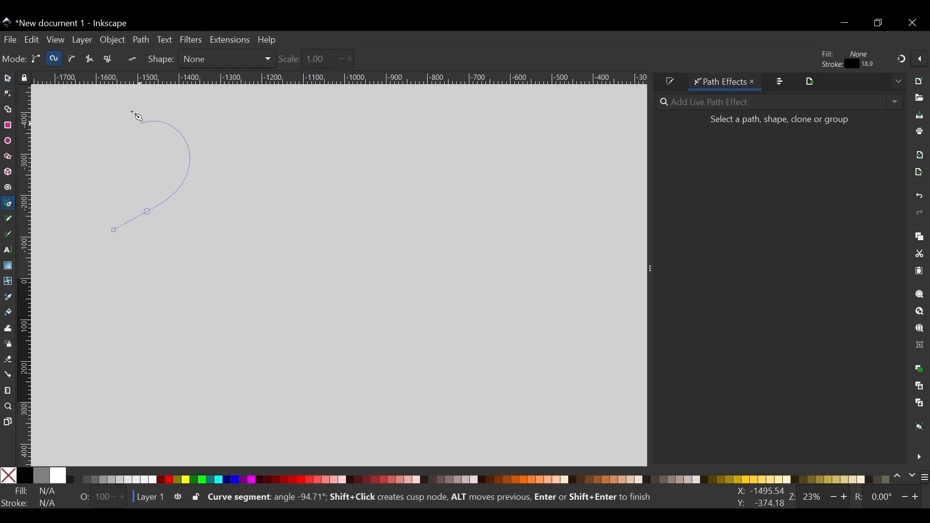
pyautogui.click(36, 59)
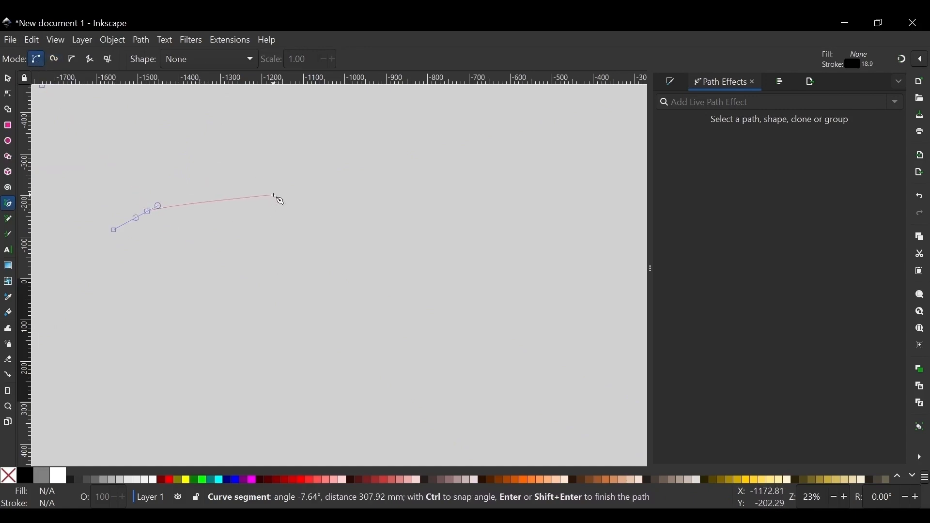
pyautogui.press('BackSpace')
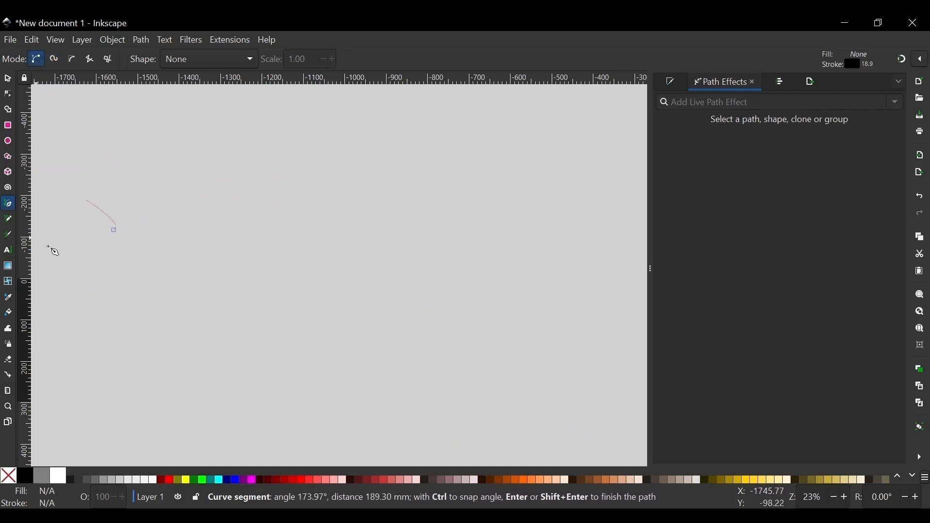
pyautogui.click(240, 149)
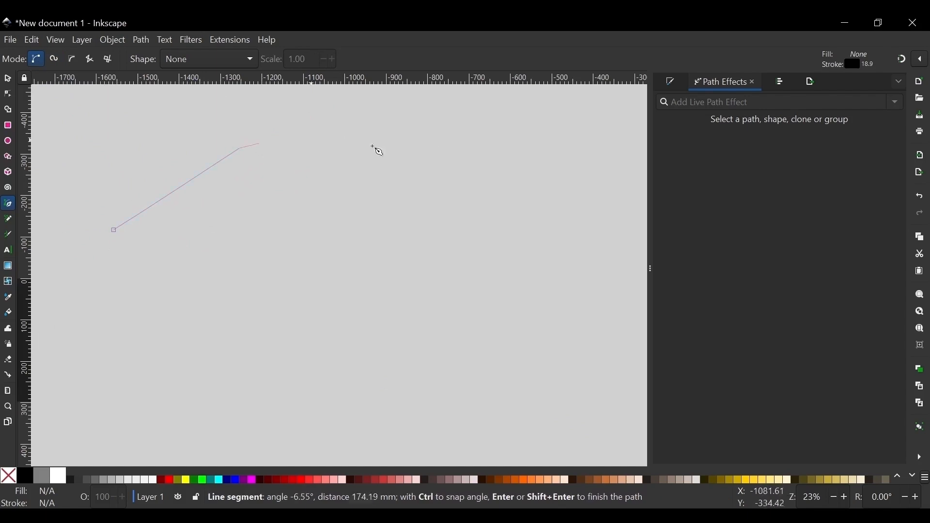
pyautogui.click(446, 153)
pyautogui.click(549, 206)
pyautogui.click(558, 332)
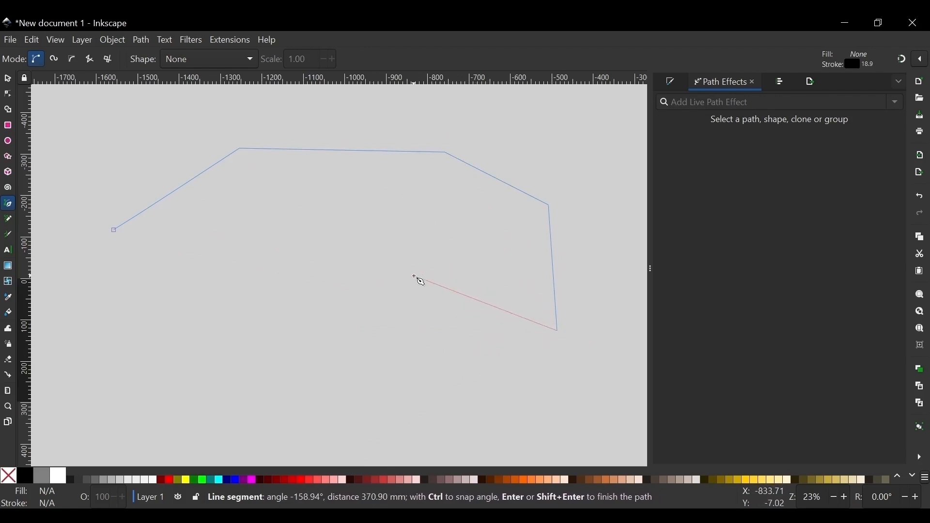
pyautogui.press('Return')
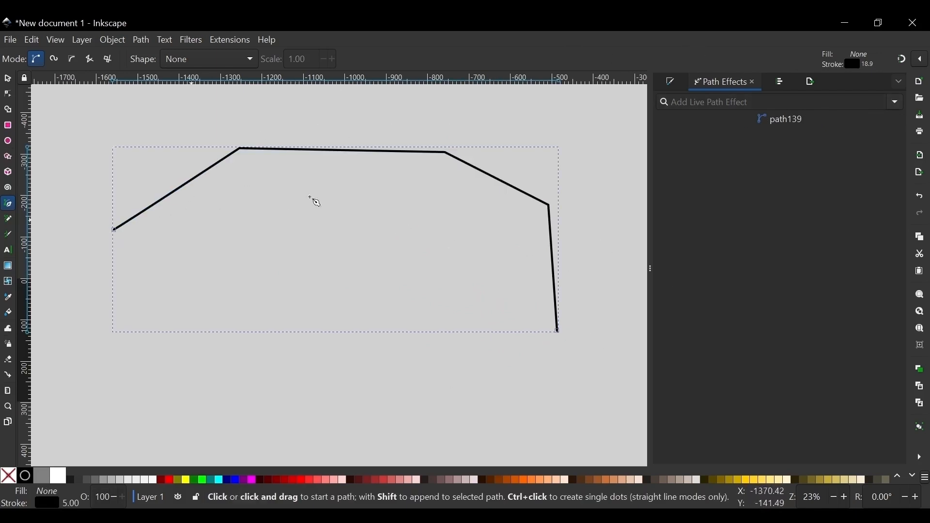
# Apply the Ellipse by 5 points live path effect to the five-node path and show its nodes for editing.
pyautogui.click(897, 102)
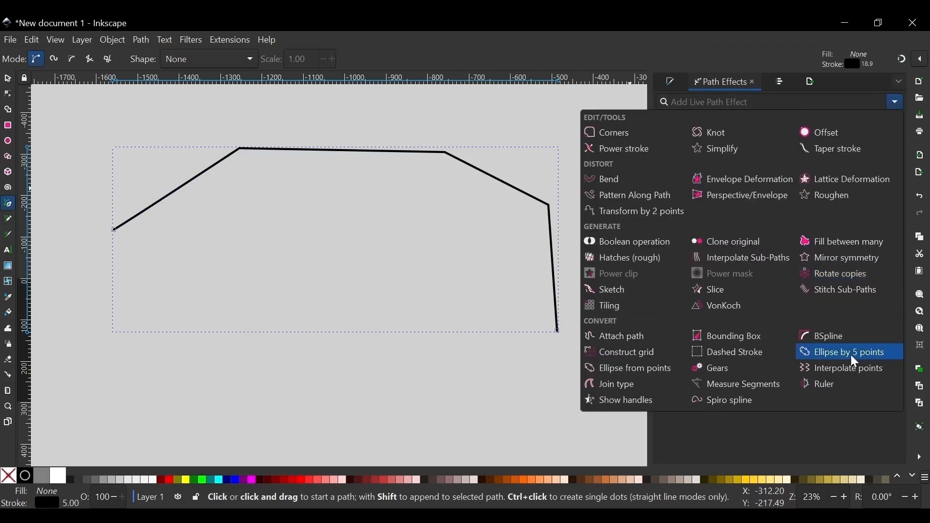
pyautogui.click(850, 350)
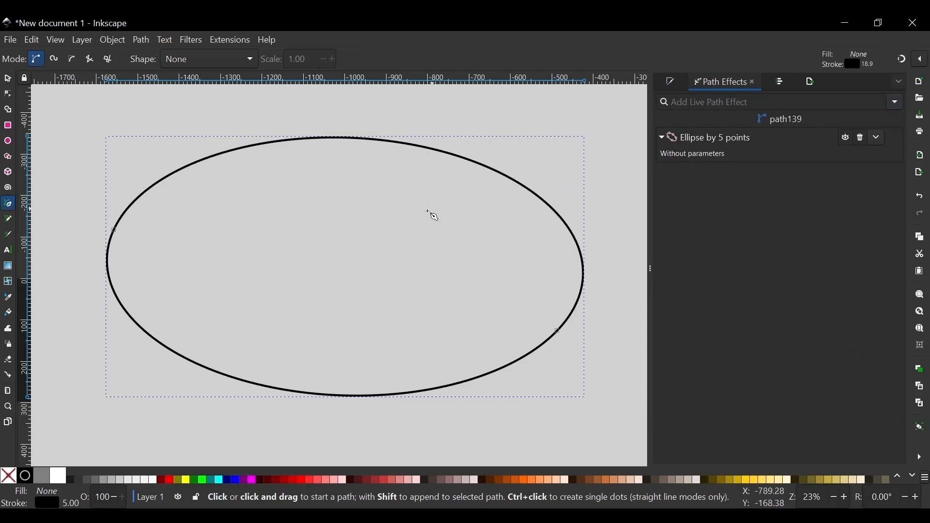
pyautogui.press('n')
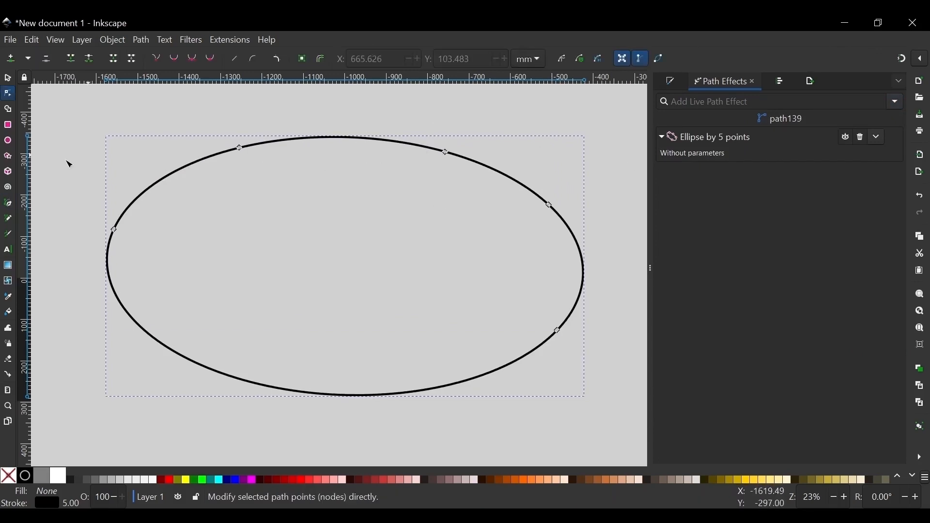
# Reshape the five-point ellipse into a flatter, tilted form by repositioning four of its nodes.
pyautogui.moveTo(70, 165); pyautogui.dragTo(196, 242)
pyautogui.scroll(-1, 308, 130)
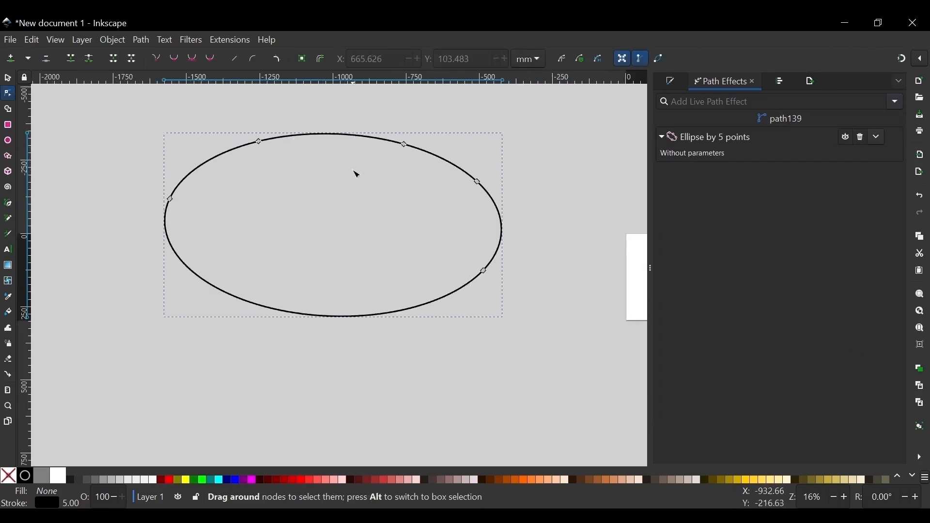
pyautogui.moveTo(479, 182); pyautogui.dragTo(524, 184)
pyautogui.moveTo(405, 144); pyautogui.dragTo(441, 163)
pyautogui.moveTo(260, 142)
pyautogui.mouseDown()
pyautogui.moveTo(248, 163)
pyautogui.moveTo(268, 145)
pyautogui.mouseUp()
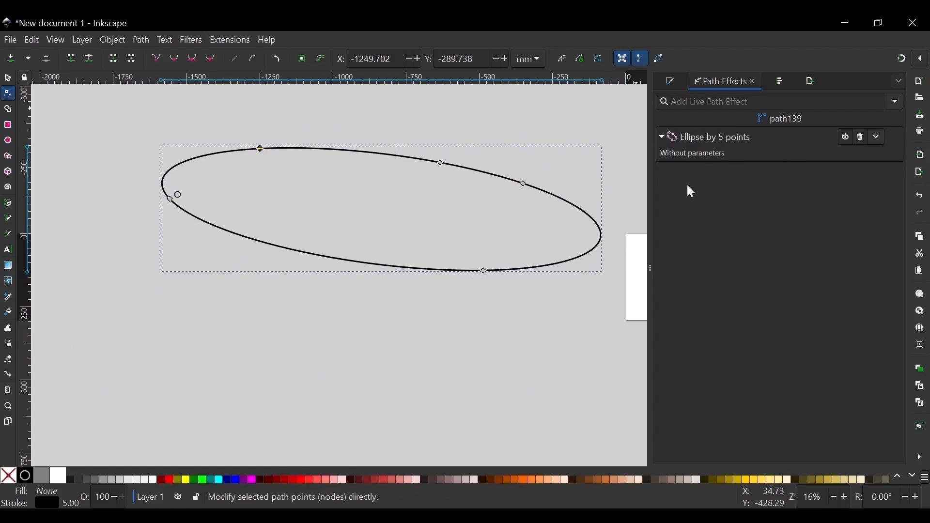
pyautogui.moveTo(484, 270); pyautogui.dragTo(428, 214)
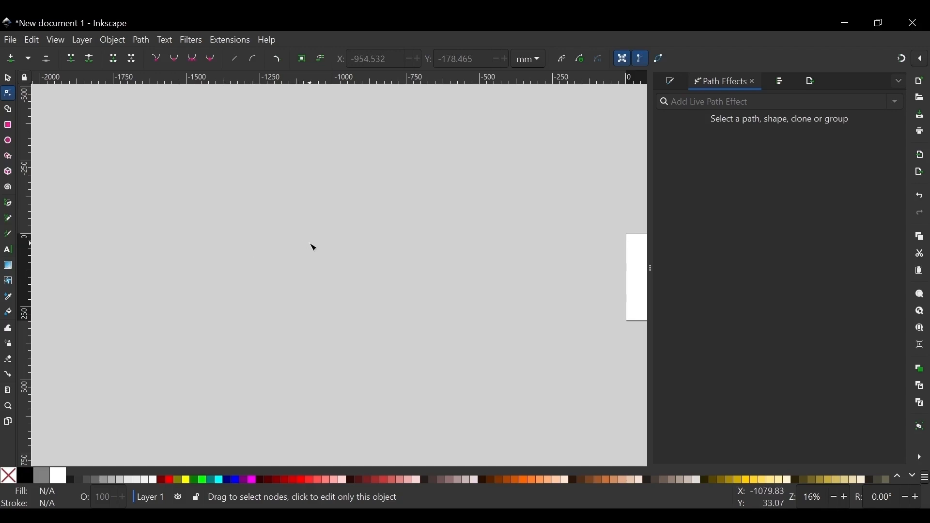
pyautogui.press('b')
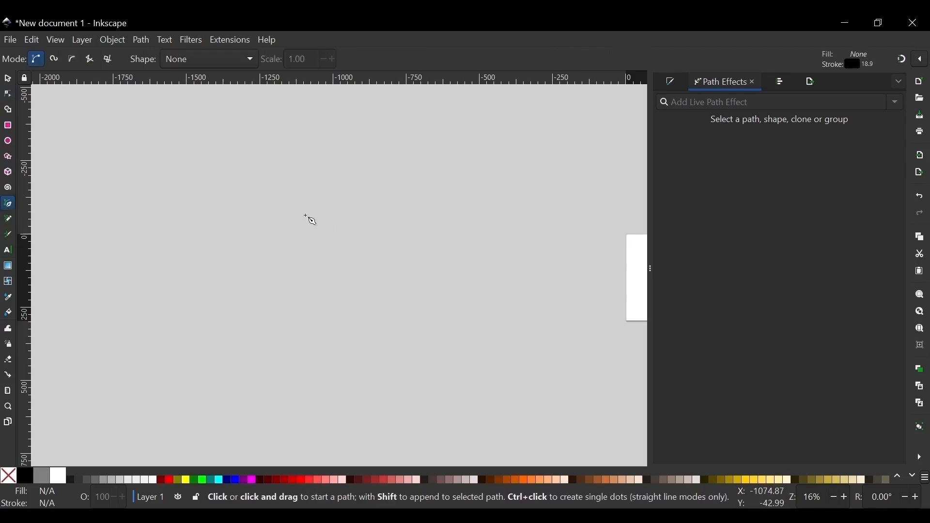
pyautogui.click(122, 222)
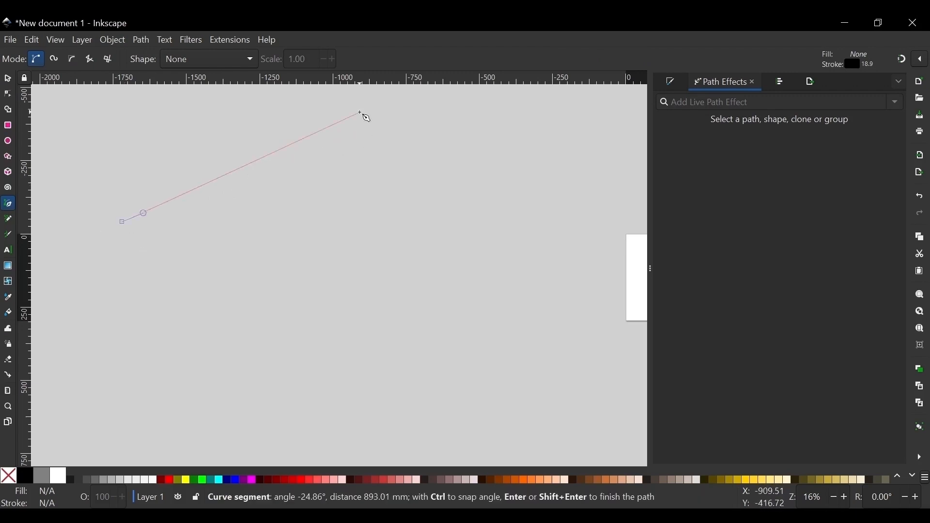
pyautogui.click(318, 125)
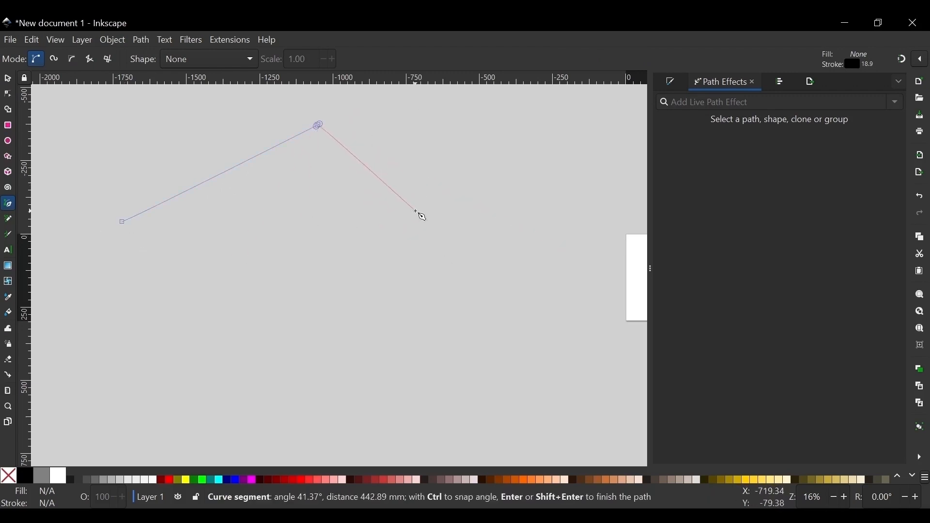
pyautogui.press('BackSpace')
pyautogui.press('Escape')
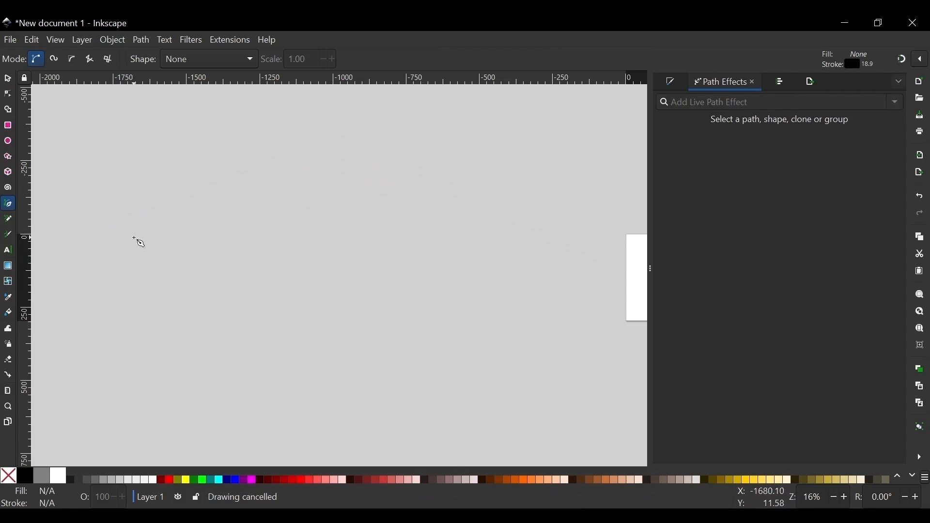
# Draw an open path with four nodes and three straight segments on the empty canvas using the Pen tool.
pyautogui.moveTo(133, 238); pyautogui.dragTo(147, 227)
pyautogui.click(264, 127)
pyautogui.click(570, 173)
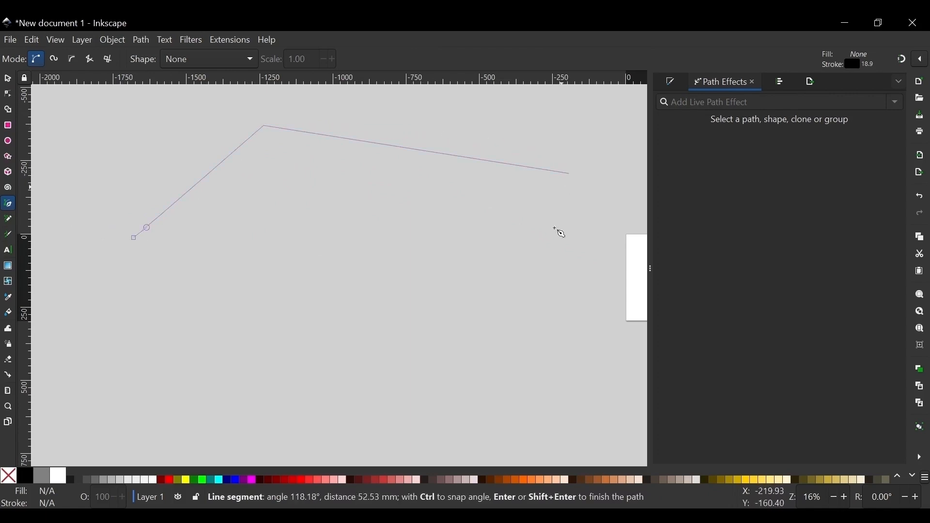
pyautogui.doubleClick(541, 308)
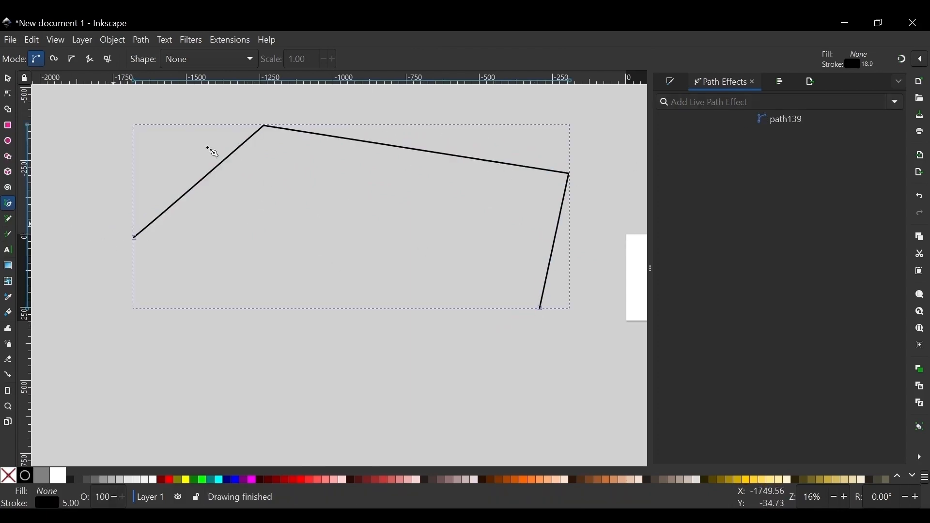
# Apply the Ellipse from points path effect to the open four-node path.
pyautogui.click(897, 104)
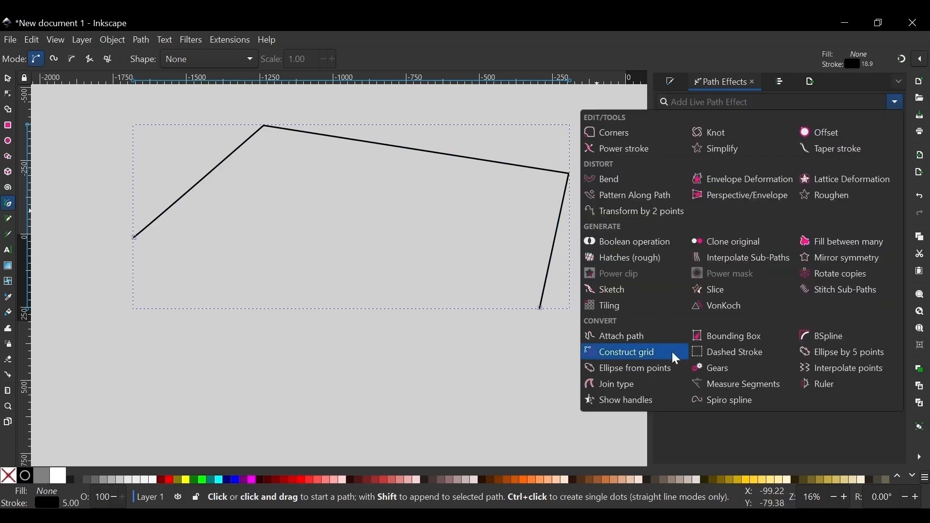
pyautogui.click(641, 366)
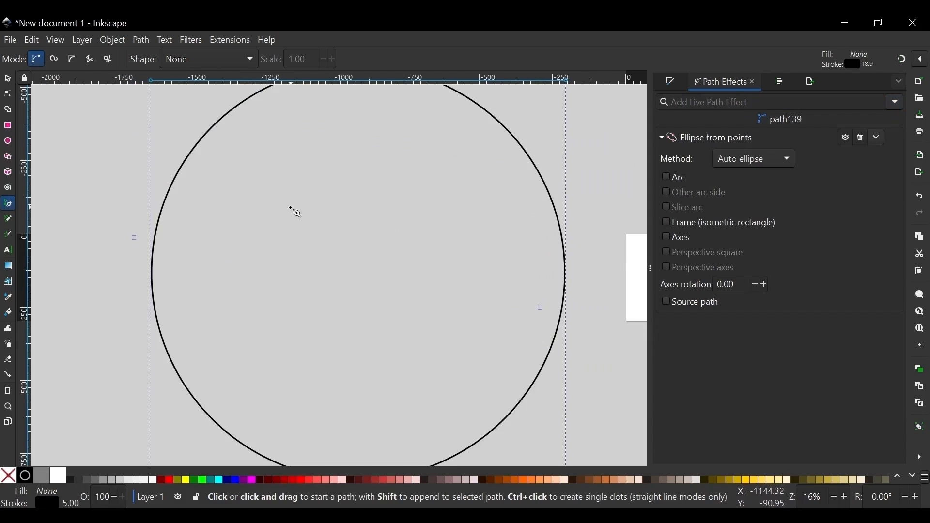
pyautogui.scroll(-2, 293, 210)
pyautogui.scroll(1, 278, 192)
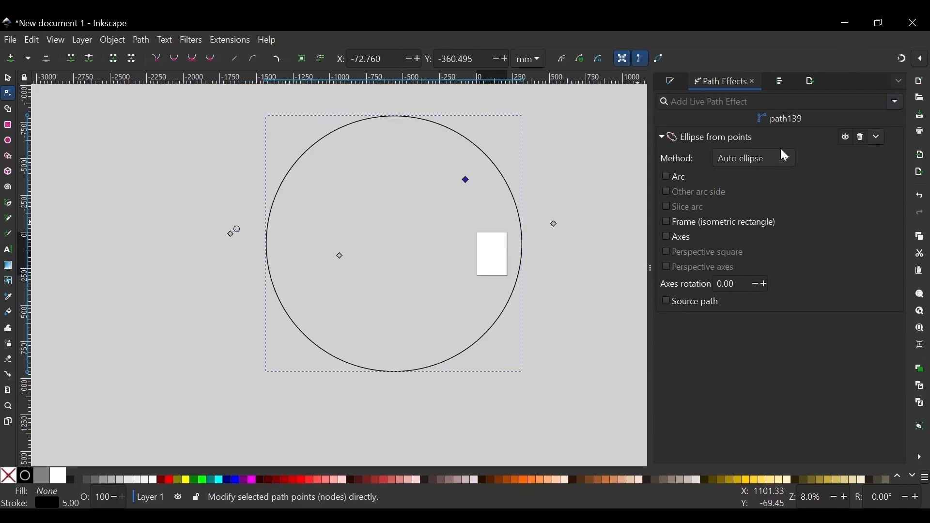
# Set the ellipse method to Force circle and move the node inside the circle down to about X -790, Y 785 mm.
pyautogui.click(777, 156)
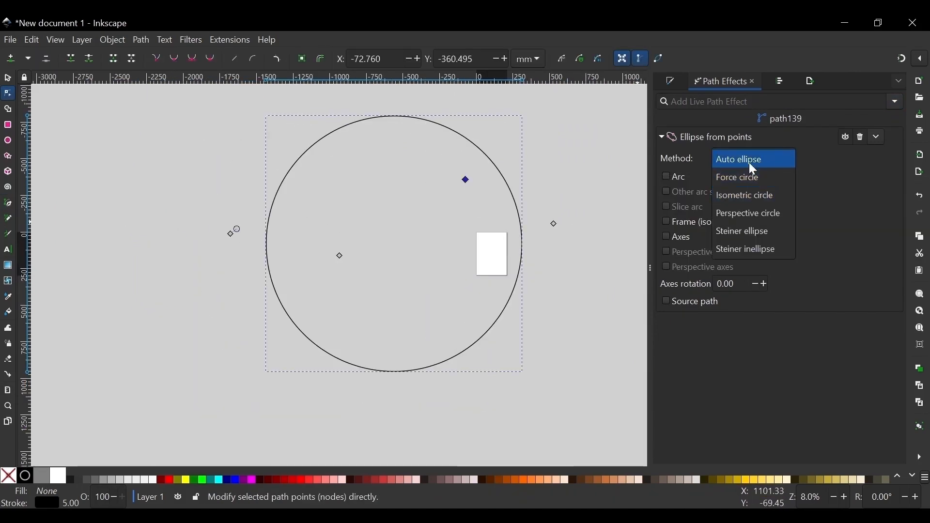
pyautogui.click(749, 164)
pyautogui.click(750, 164)
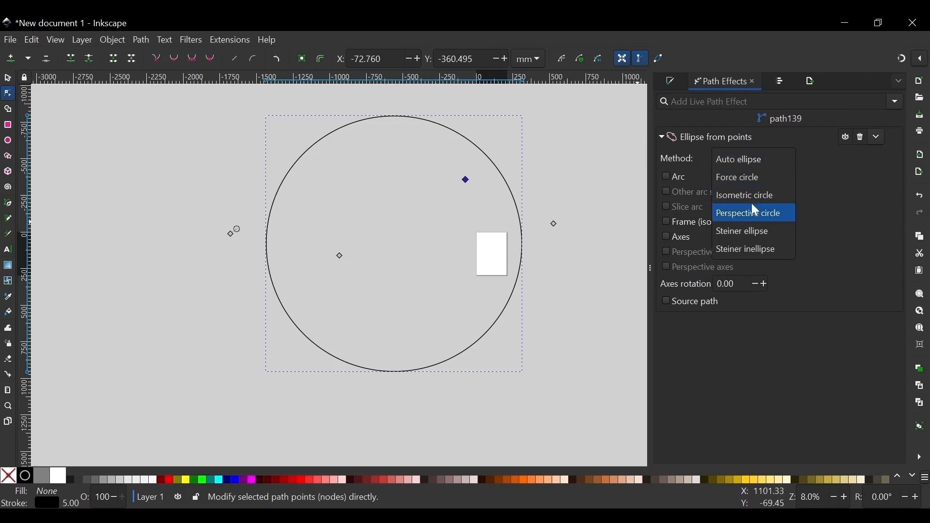
pyautogui.click(748, 178)
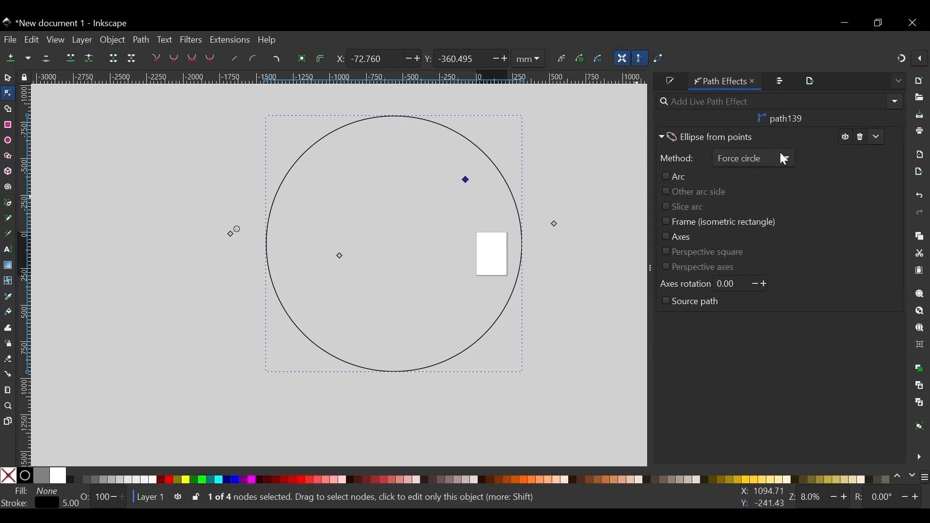
pyautogui.click(731, 159)
pyautogui.click(739, 145)
pyautogui.click(731, 154)
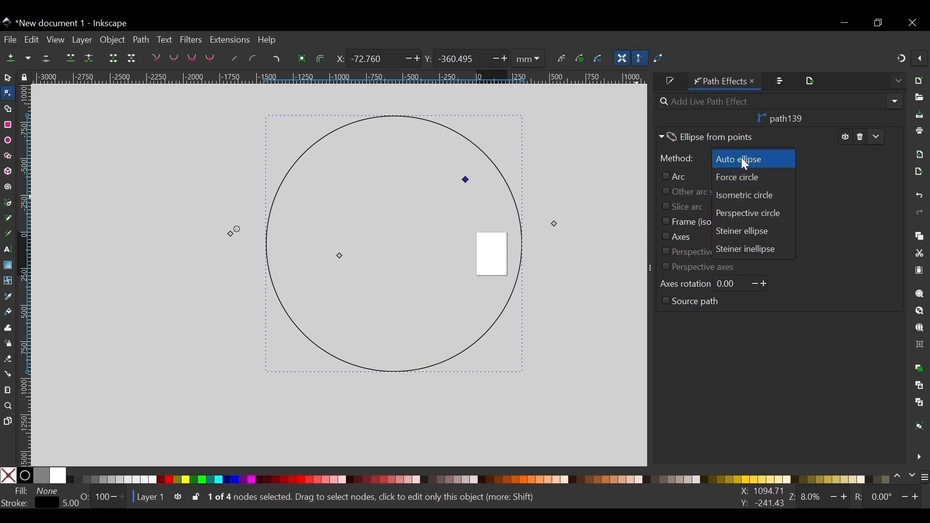
pyautogui.click(729, 157)
pyautogui.click(727, 158)
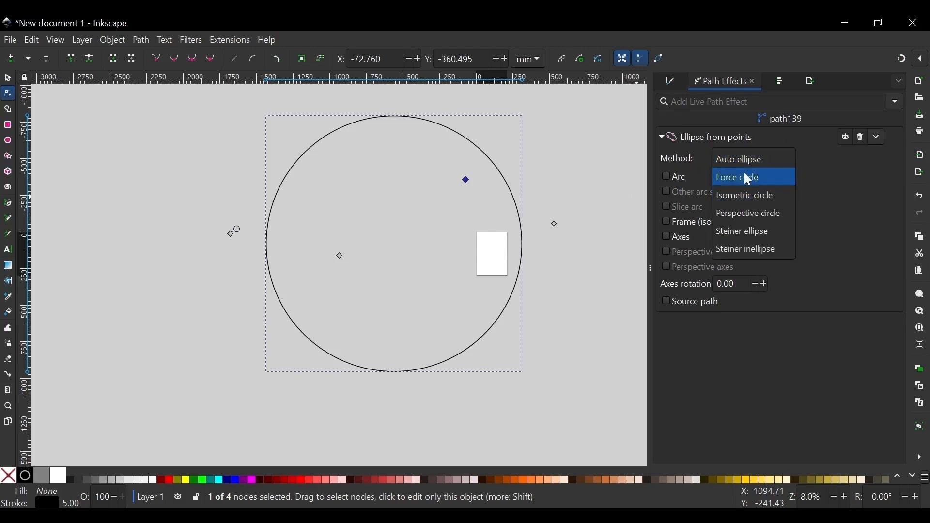
pyautogui.click(744, 180)
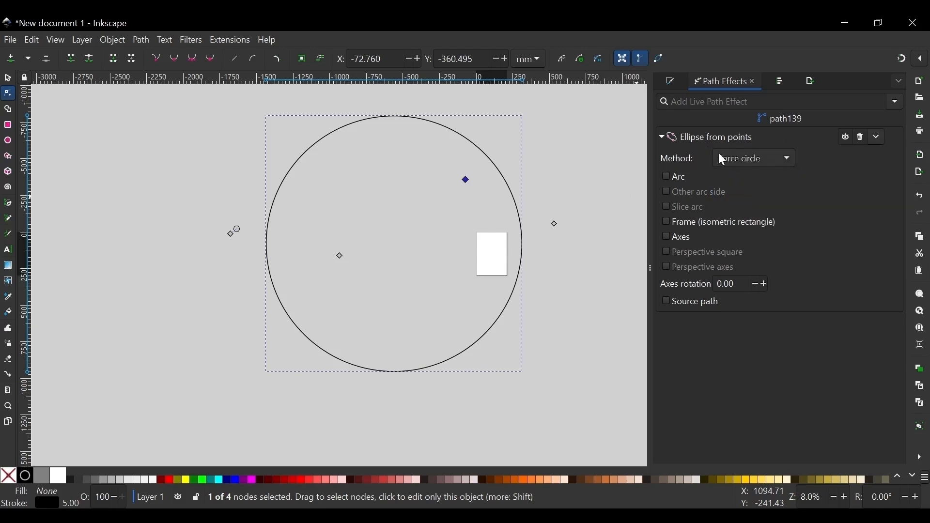
pyautogui.moveTo(340, 255); pyautogui.dragTo(361, 347)
# Set the ellipse method to Isometric circle and move the lowest node to about X -1085, Y 643 mm.
pyautogui.click(736, 159)
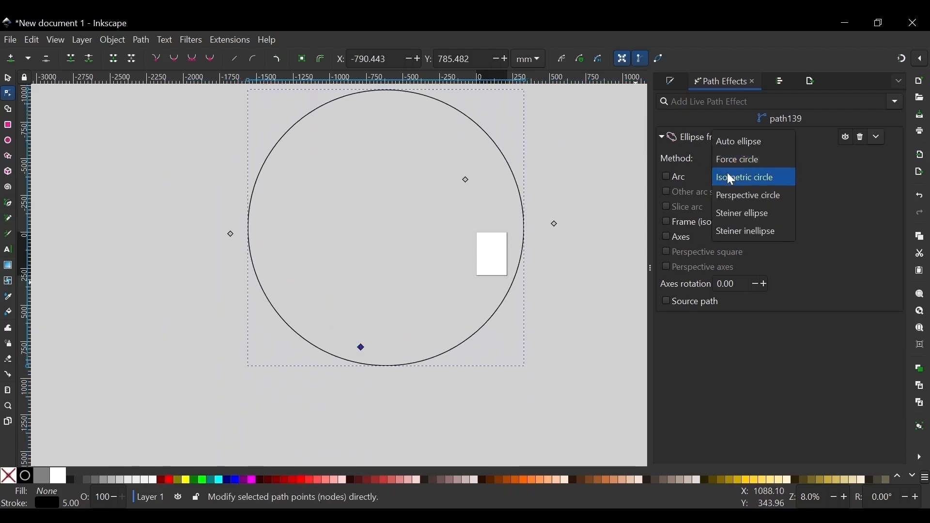
pyautogui.click(728, 173)
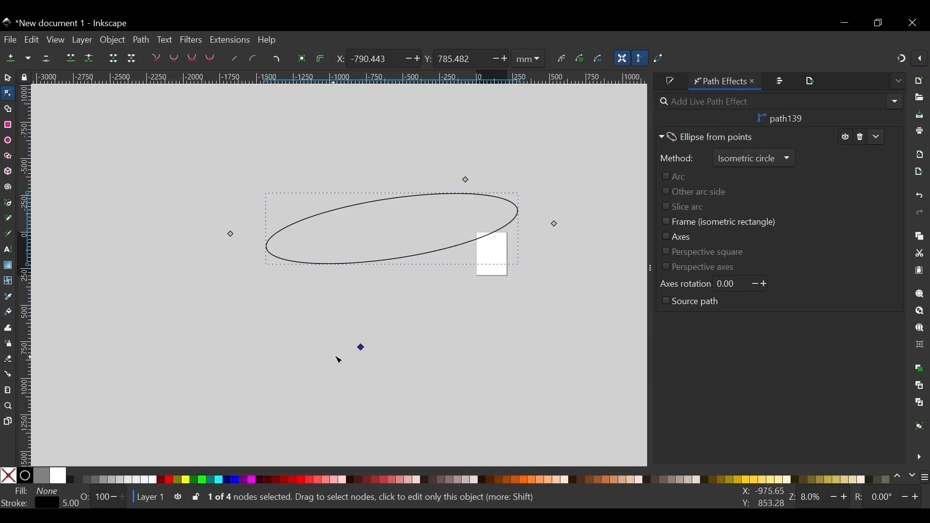
pyautogui.moveTo(361, 347); pyautogui.dragTo(319, 327)
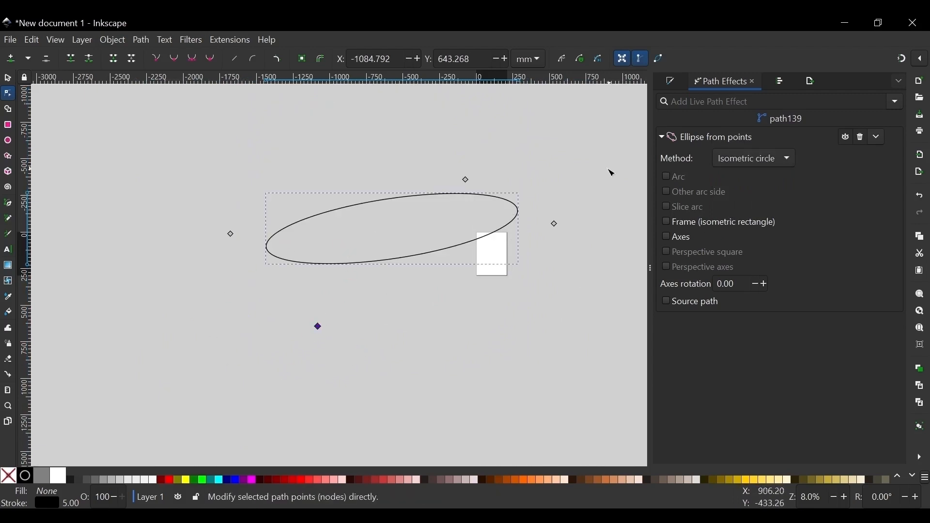
# Set the ellipse method to Perspective circle and reposition all four path nodes to reshape the ellipse.
pyautogui.click(740, 159)
pyautogui.click(738, 179)
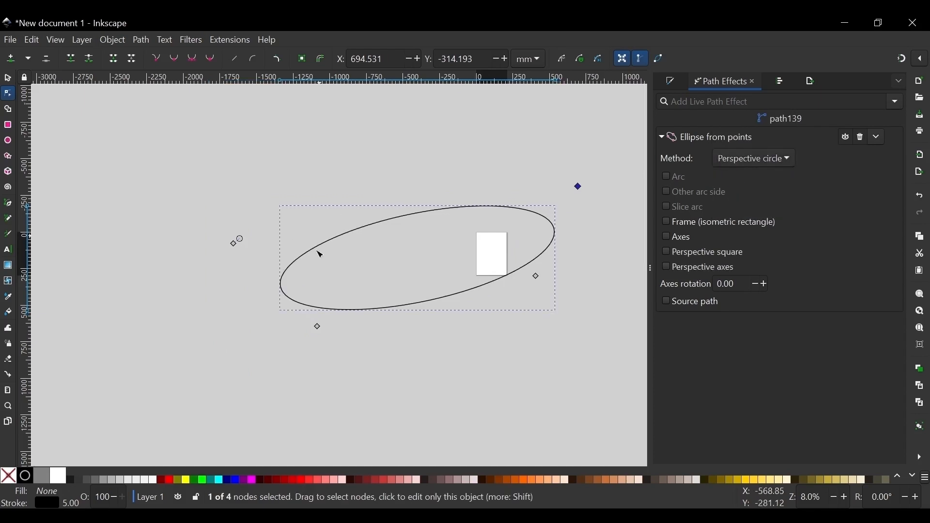
pyautogui.moveTo(536, 276); pyautogui.dragTo(553, 334)
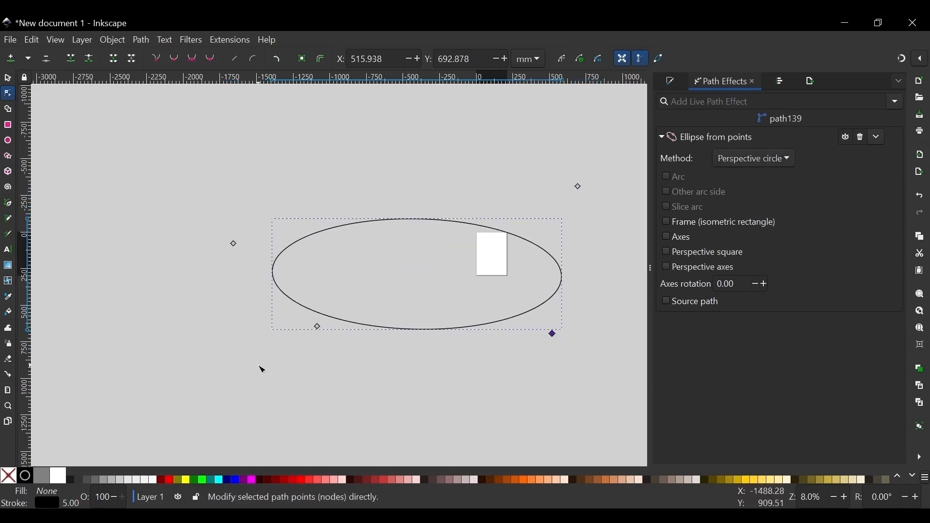
pyautogui.moveTo(316, 326); pyautogui.dragTo(158, 359)
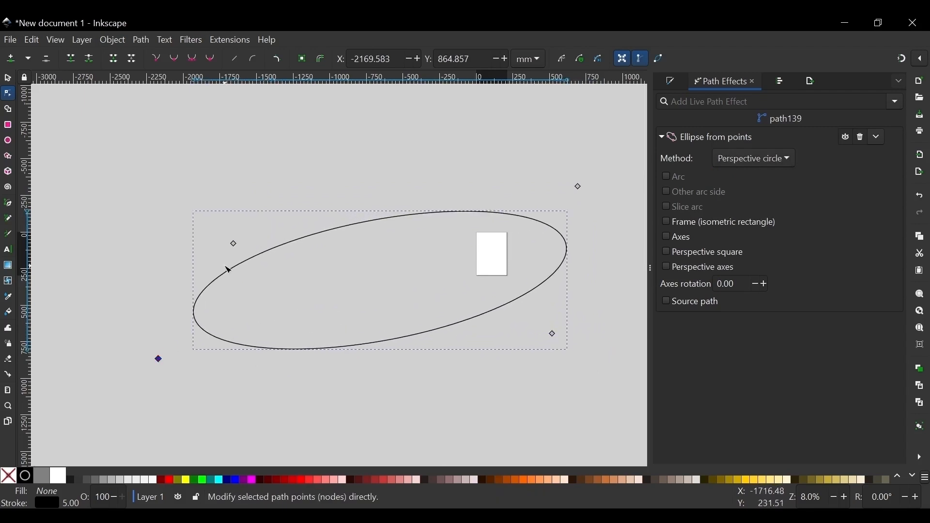
pyautogui.moveTo(235, 245); pyautogui.dragTo(344, 216)
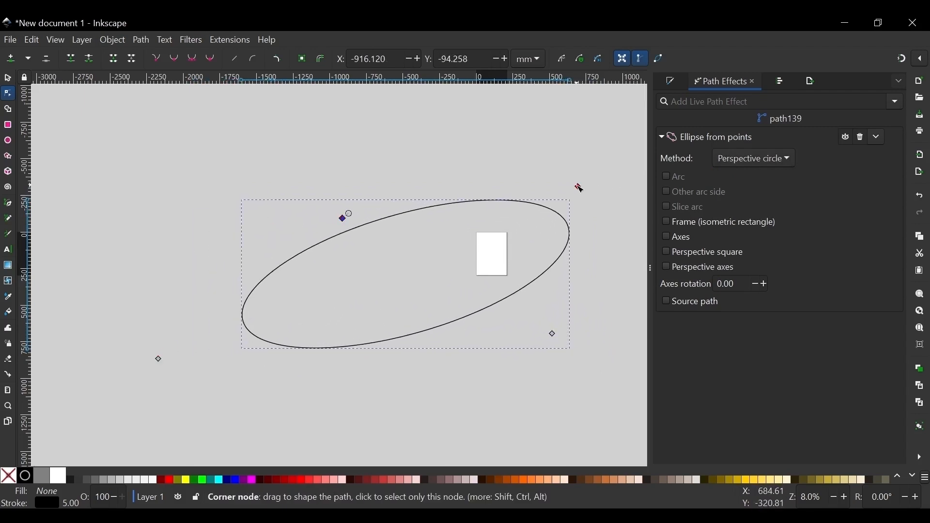
pyautogui.moveTo(578, 187); pyautogui.dragTo(557, 266)
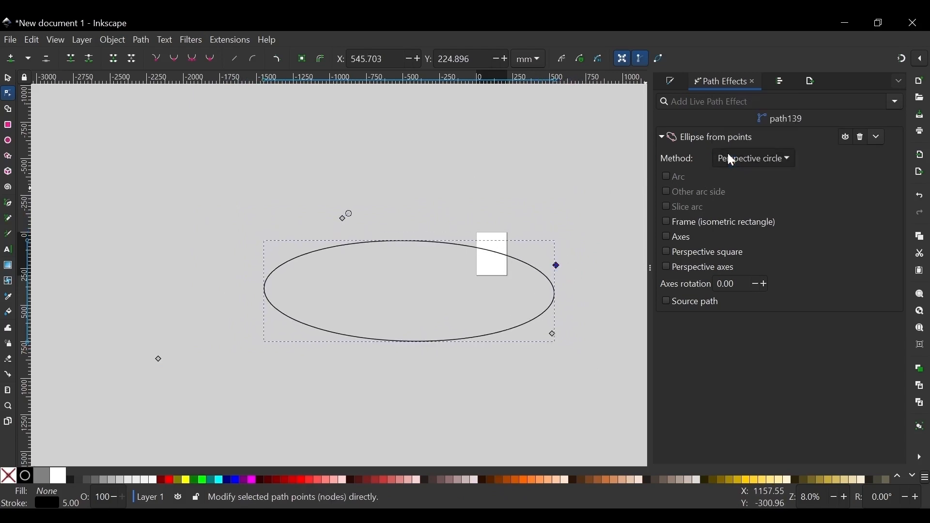
# Set the ellipse method to Steiner ellipse, then move the off-curve node slightly and the upper-right curve node to about X -670, Y 697 mm.
pyautogui.scroll(-1, 729, 160)
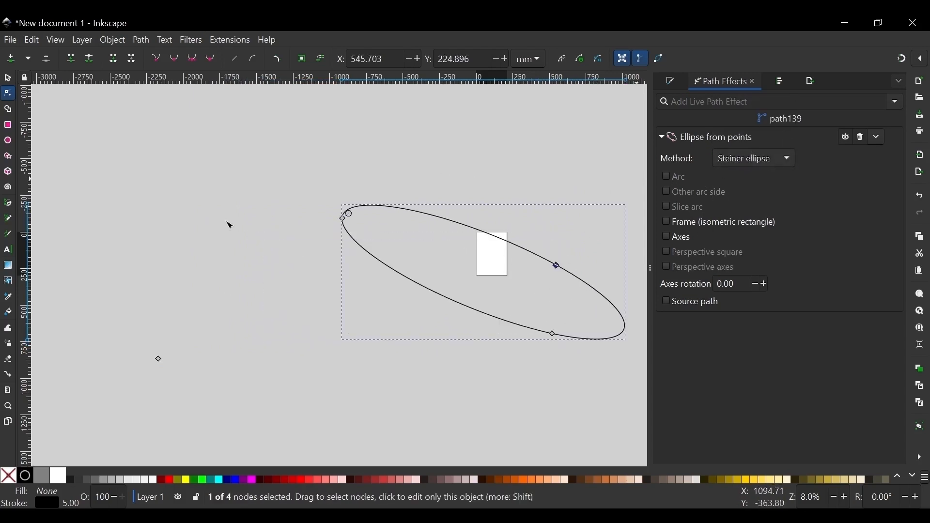
pyautogui.scroll(-1, 183, 237)
pyautogui.scroll(1, 506, 266)
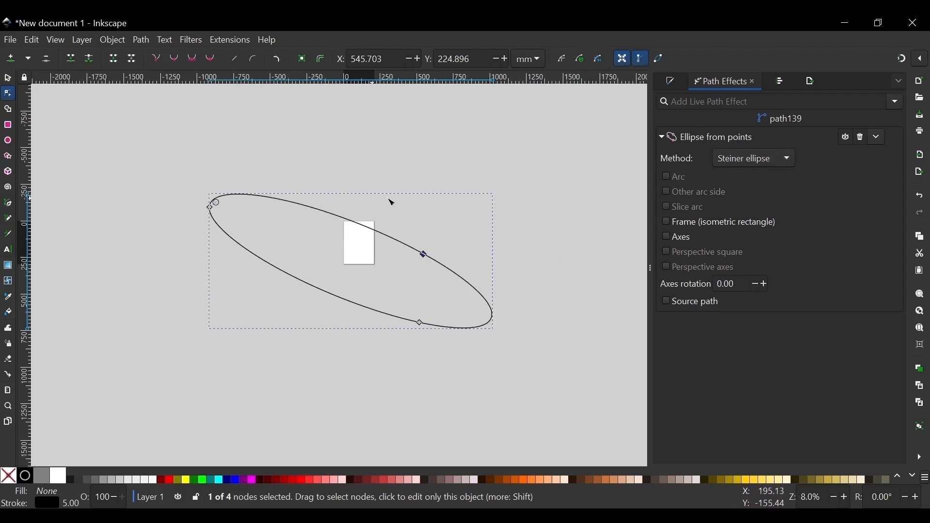
pyautogui.scroll(-2, 419, 202)
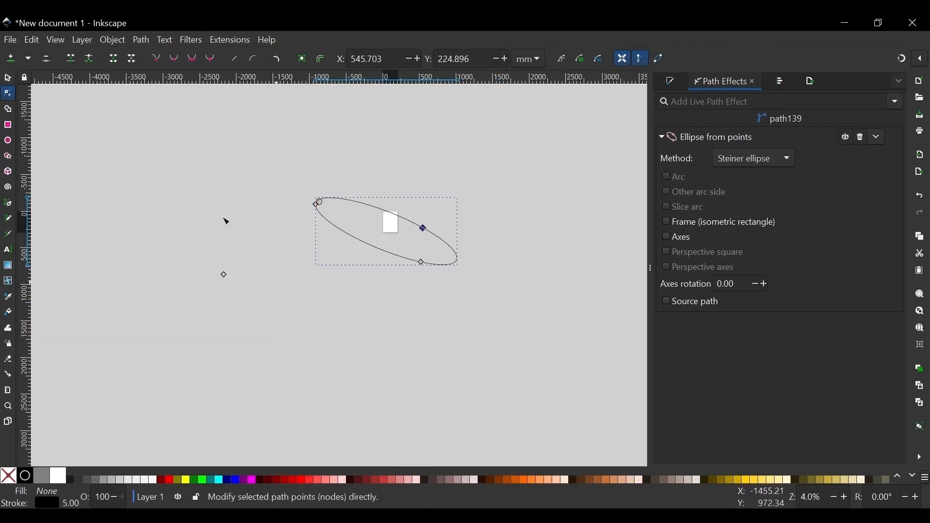
pyautogui.moveTo(224, 274)
pyautogui.mouseDown()
pyautogui.moveTo(208, 324)
pyautogui.moveTo(226, 281)
pyautogui.mouseUp()
pyautogui.scroll(3, 382, 206)
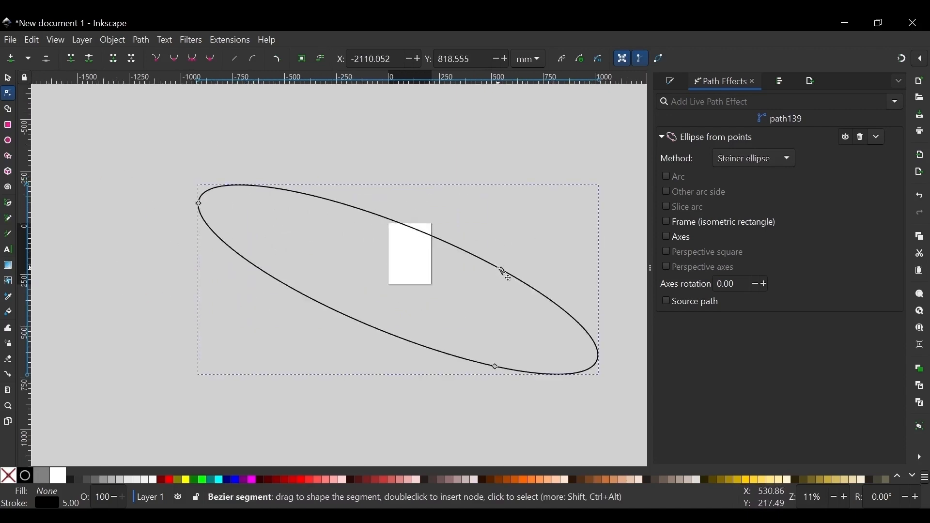
pyautogui.moveTo(501, 270); pyautogui.dragTo(249, 366)
pyautogui.scroll(-1, 382, 139)
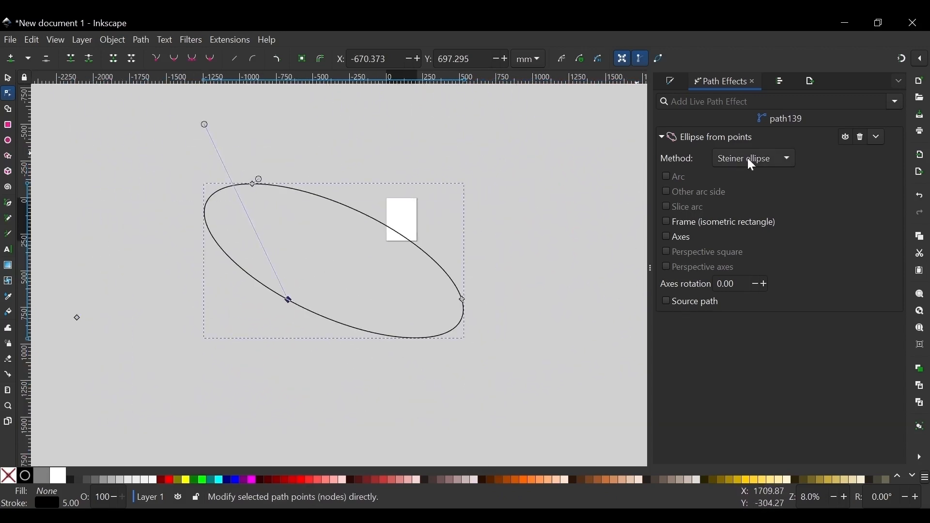
# Set the ellipse method to Steiner inellipse and move two nodes to about X 1210, Y 402 mm and X -857, Y -91 mm.
pyautogui.click(734, 160)
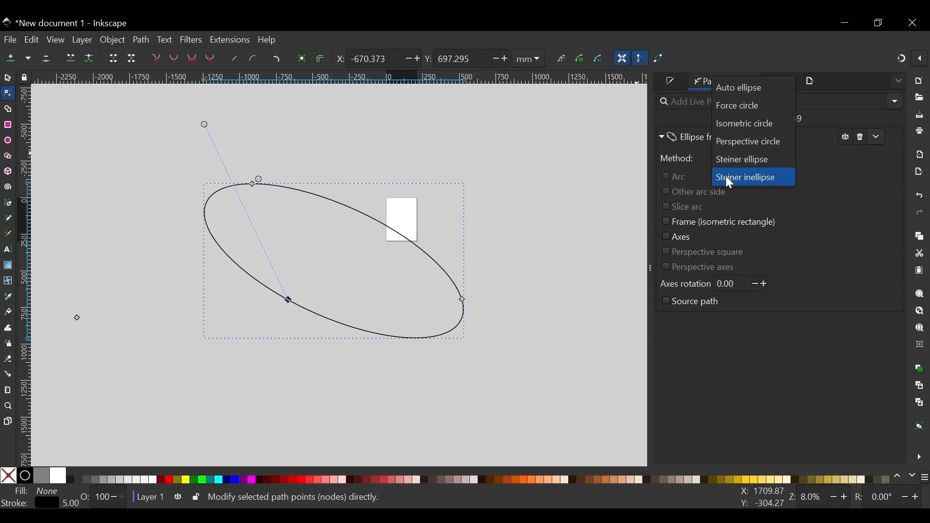
pyautogui.click(732, 180)
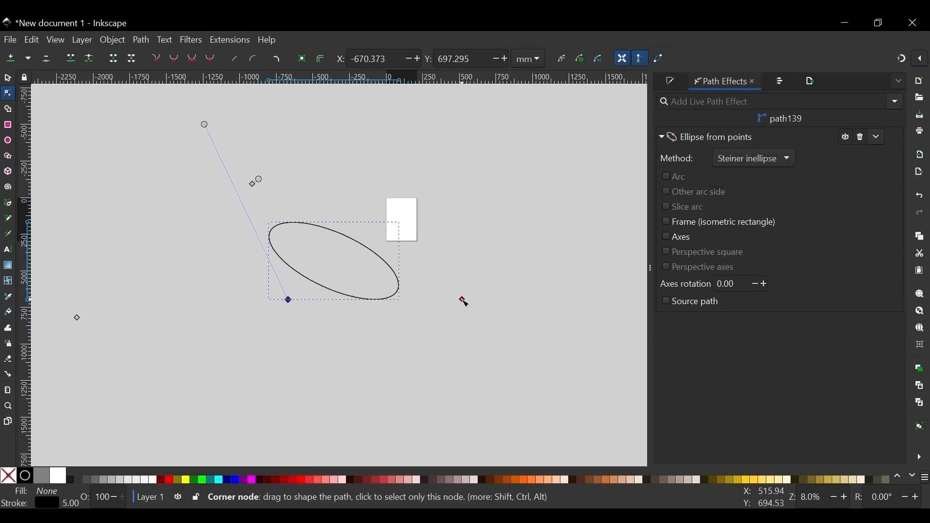
pyautogui.moveTo(464, 301); pyautogui.dragTo(564, 256)
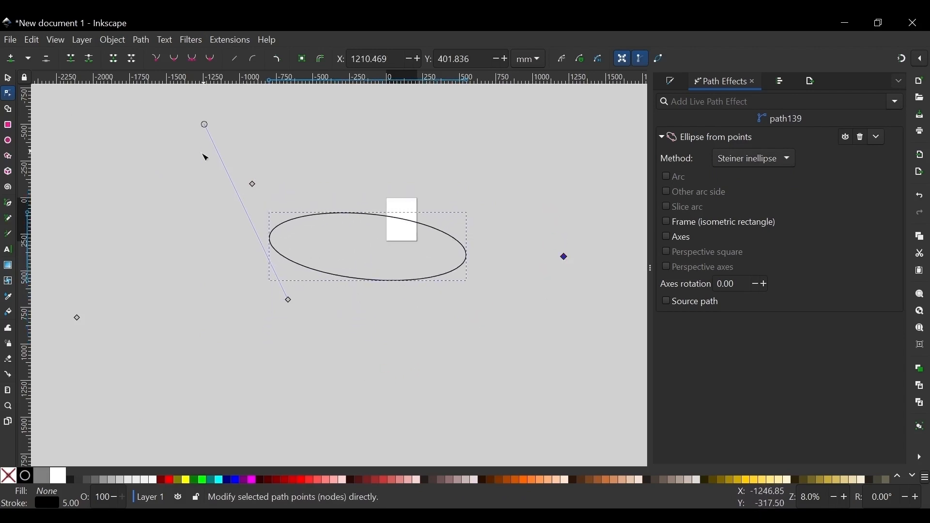
pyautogui.moveTo(252, 185)
pyautogui.mouseDown()
pyautogui.moveTo(253, 194)
pyautogui.moveTo(262, 184)
pyautogui.mouseUp()
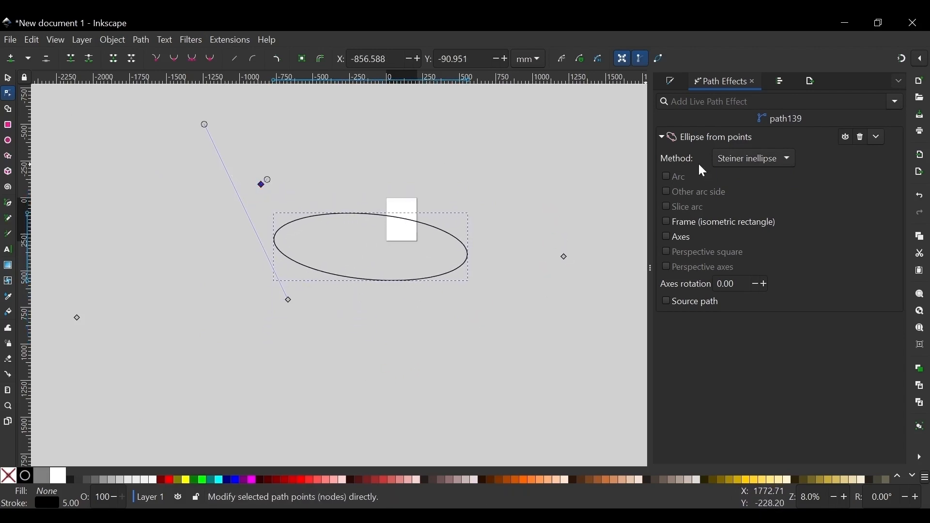
# Switch the ellipse method to Steiner ellipse and back to Steiner inellipse, and move the selected node to about X -235, Y 217 mm.
pyautogui.click(733, 160)
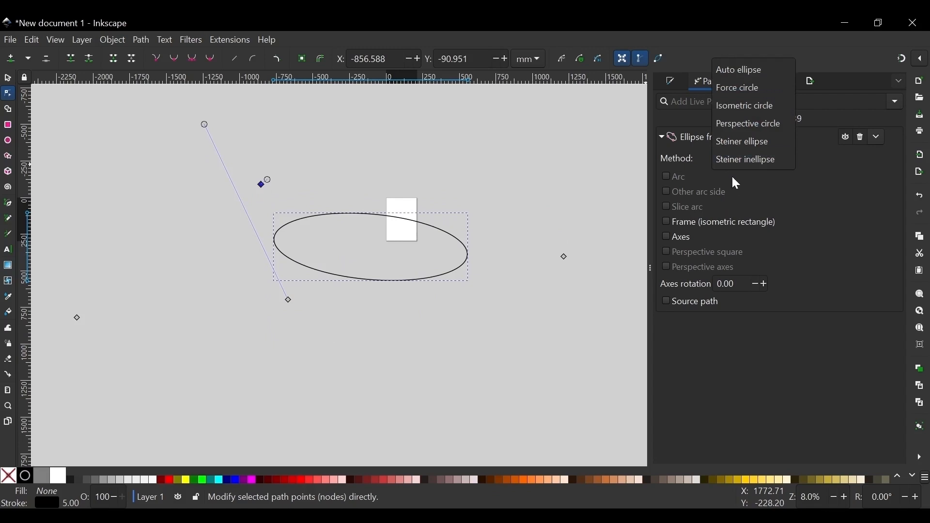
pyautogui.click(733, 140)
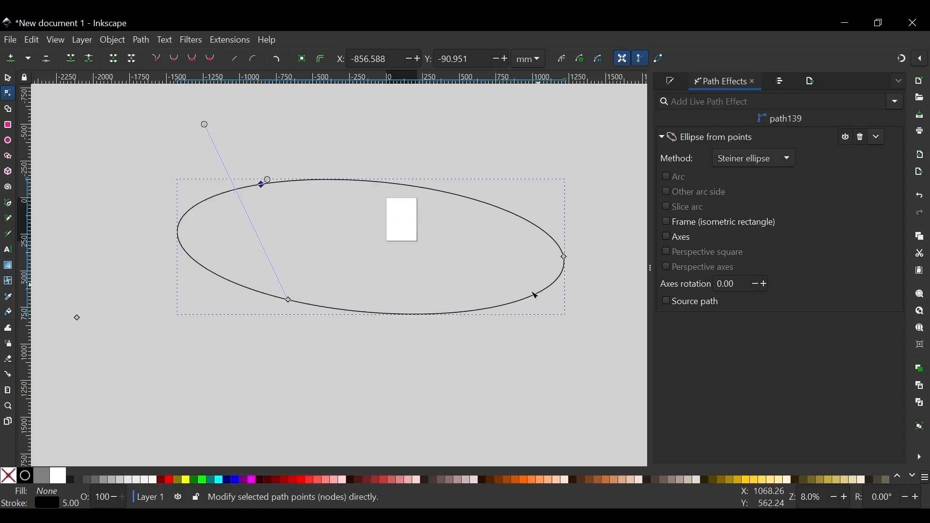
pyautogui.click(732, 163)
pyautogui.click(737, 175)
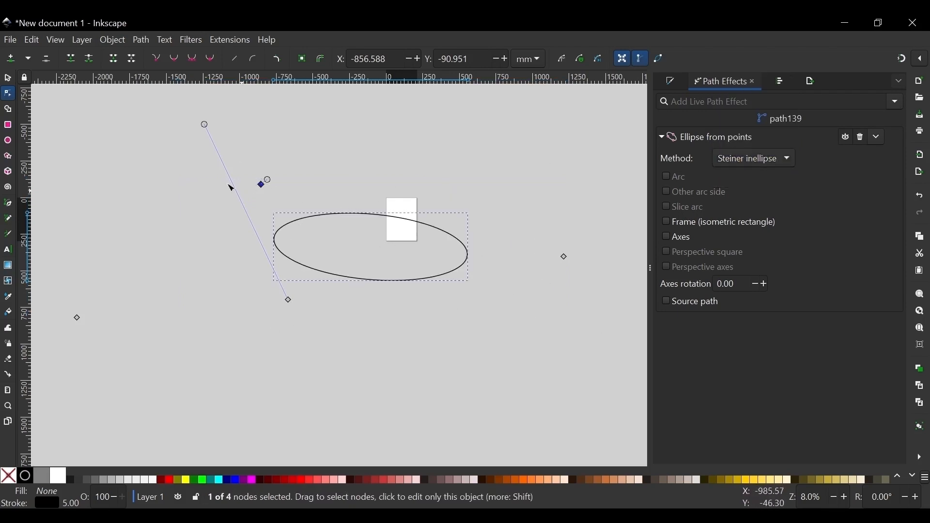
pyautogui.moveTo(263, 184); pyautogui.dragTo(253, 202)
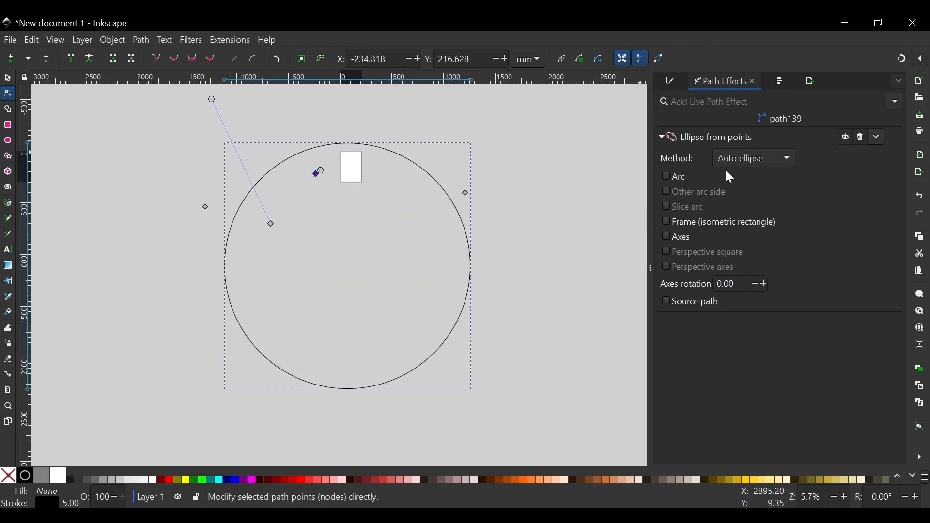
# Turn the auto ellipse into an arc and move two nodes to about X -1194, Y 2012 mm and X -1488, Y 2469 mm.
pyautogui.click(666, 177)
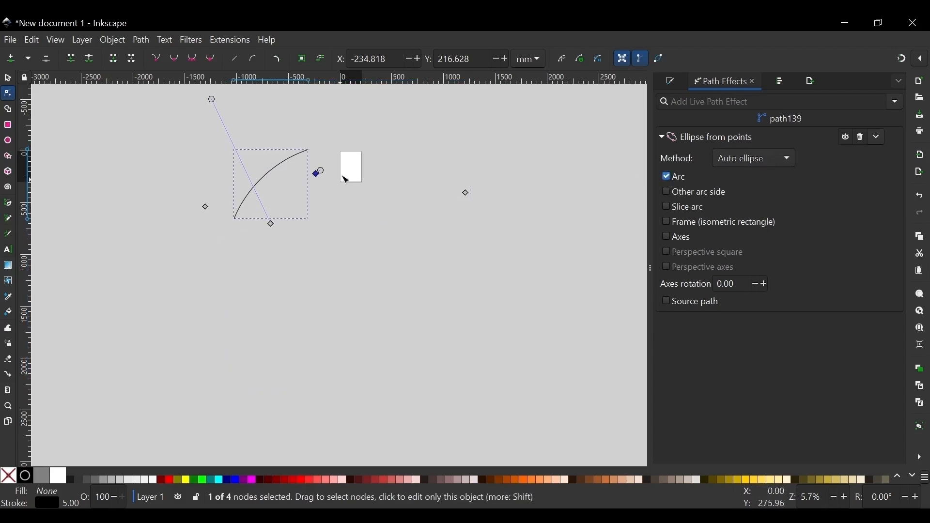
pyautogui.moveTo(275, 227); pyautogui.dragTo(224, 361)
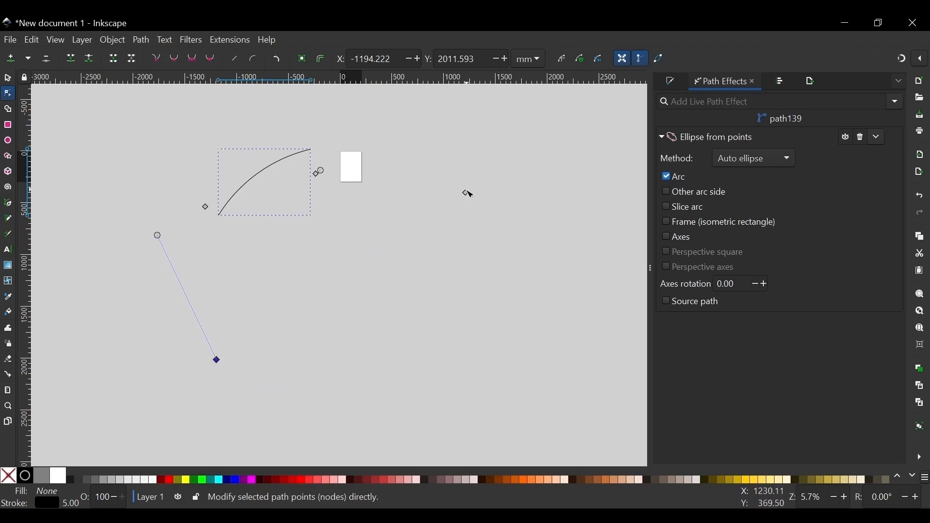
pyautogui.moveTo(468, 194); pyautogui.dragTo(172, 412)
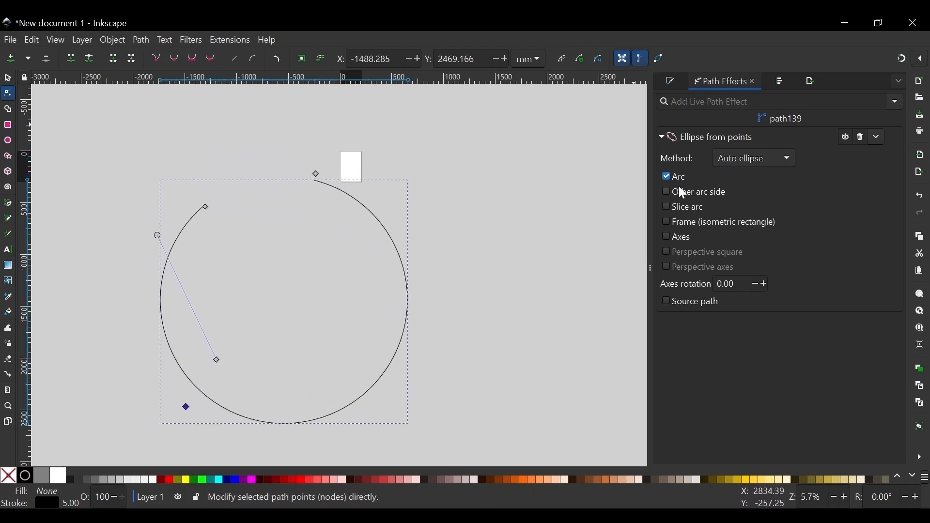
# Try Other arc side and disable it again, and enable Slice arc, Frame (isometric rectangle) and Axes for the ellipse.
pyautogui.click(689, 197)
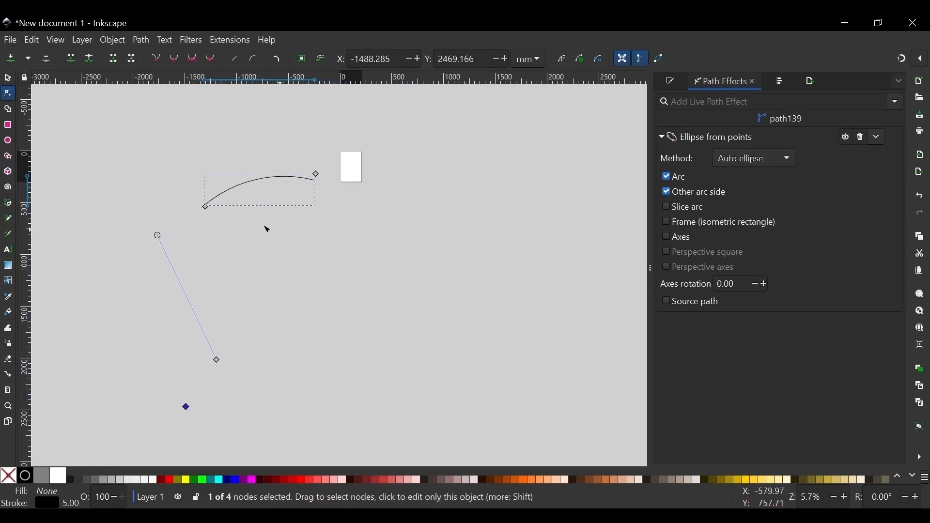
pyautogui.click(686, 192)
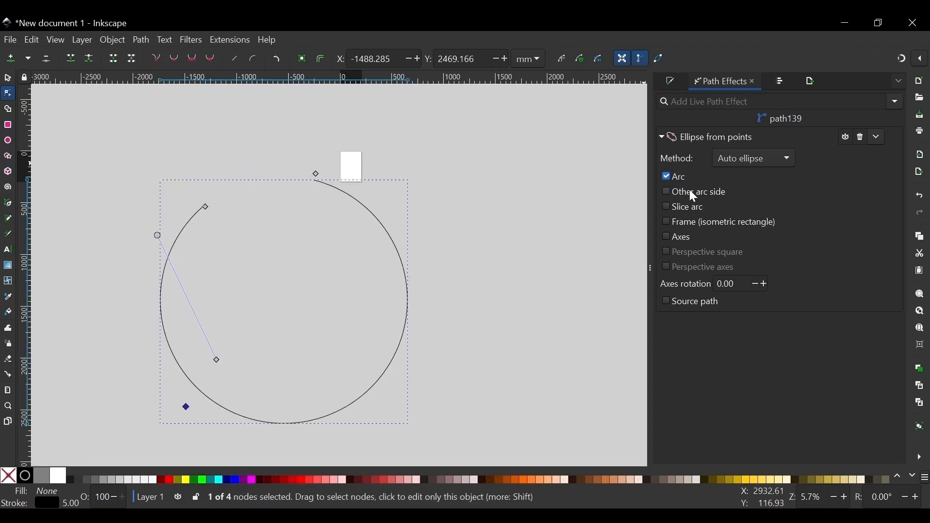
pyautogui.click(696, 210)
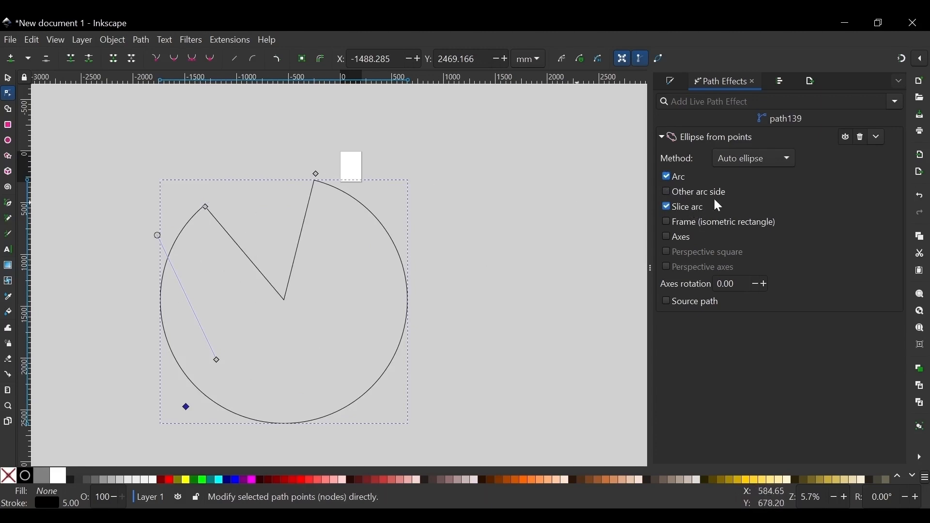
pyautogui.click(698, 221)
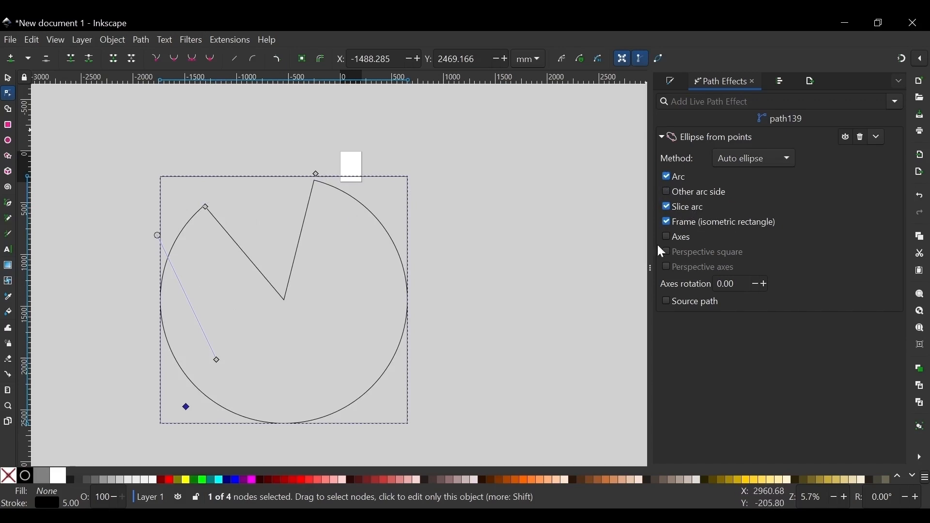
pyautogui.click(681, 239)
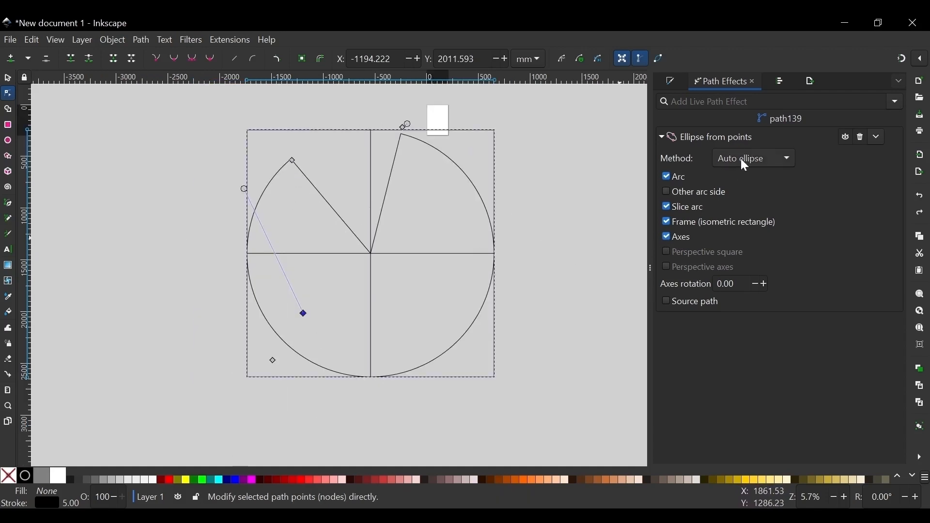
# Set the ellipse method to Perspective circle and spread the four nodes into a wide quadrilateral, with the upper-right one at about X 1276, Y 1147 mm.
pyautogui.click(745, 162)
pyautogui.click(739, 211)
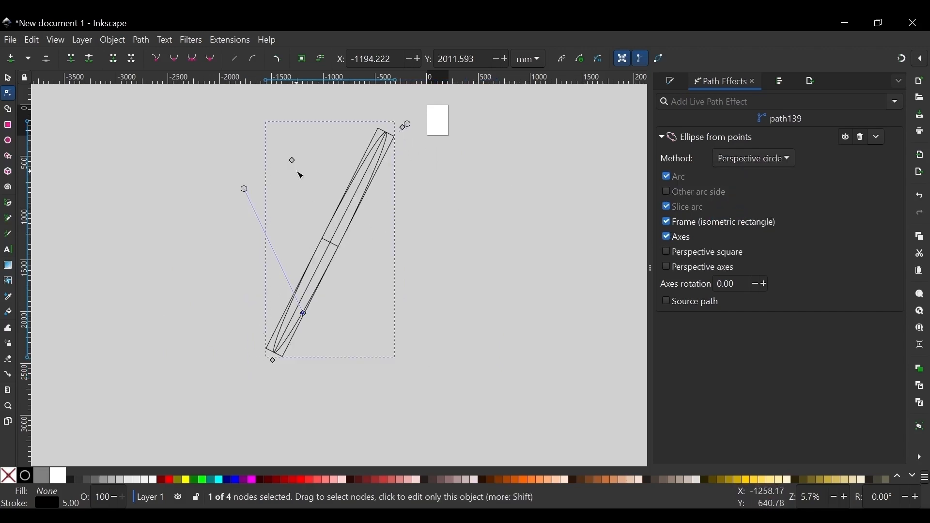
pyautogui.moveTo(292, 160); pyautogui.dragTo(481, 250)
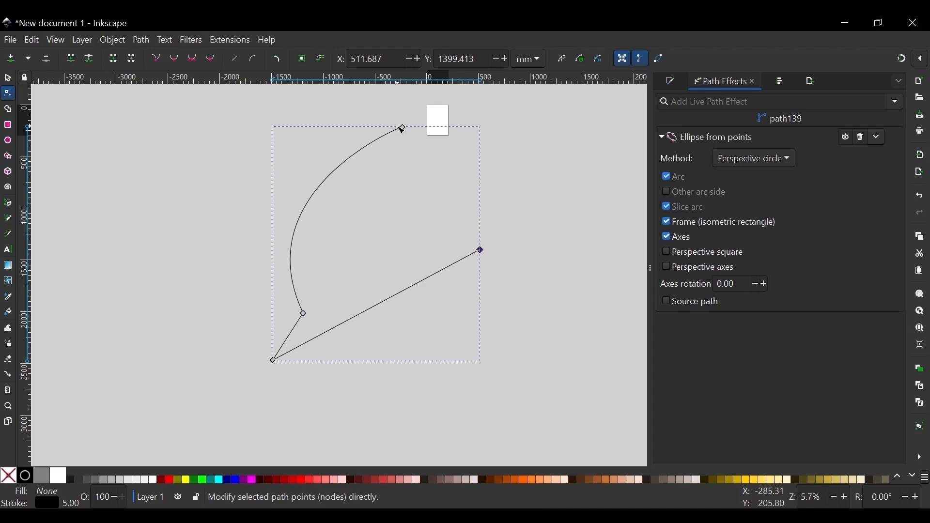
pyautogui.moveTo(405, 129); pyautogui.dragTo(572, 205)
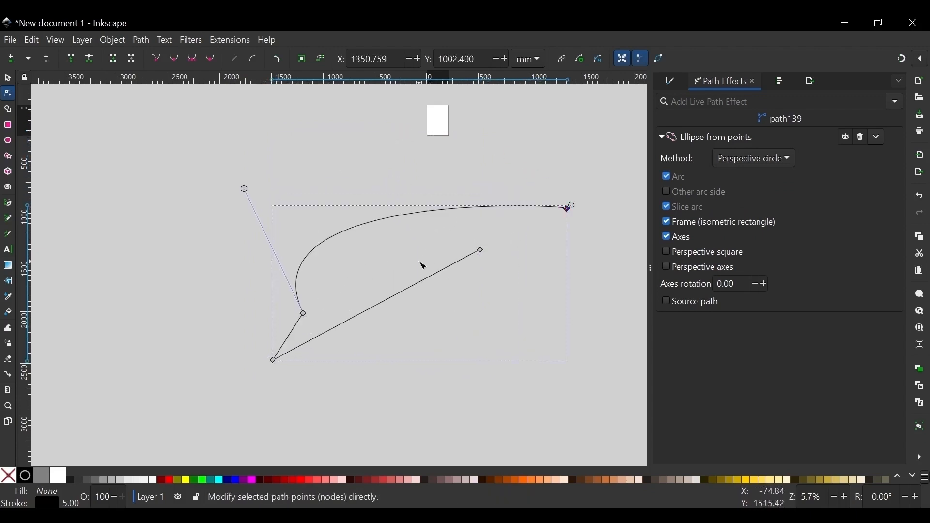
pyautogui.moveTo(481, 250); pyautogui.dragTo(528, 384)
pyautogui.moveTo(304, 315); pyautogui.dragTo(312, 223)
pyautogui.moveTo(272, 361); pyautogui.dragTo(162, 372)
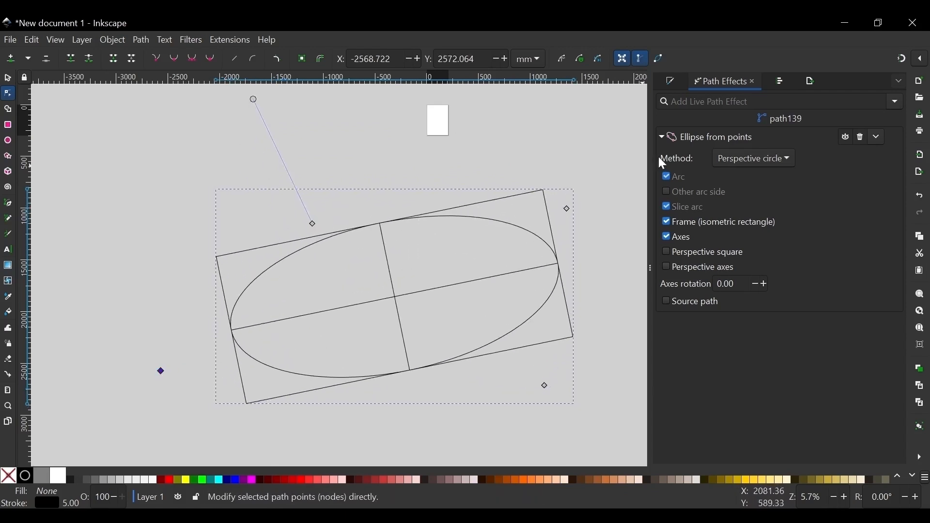
pyautogui.moveTo(567, 209); pyautogui.dragTo(562, 223)
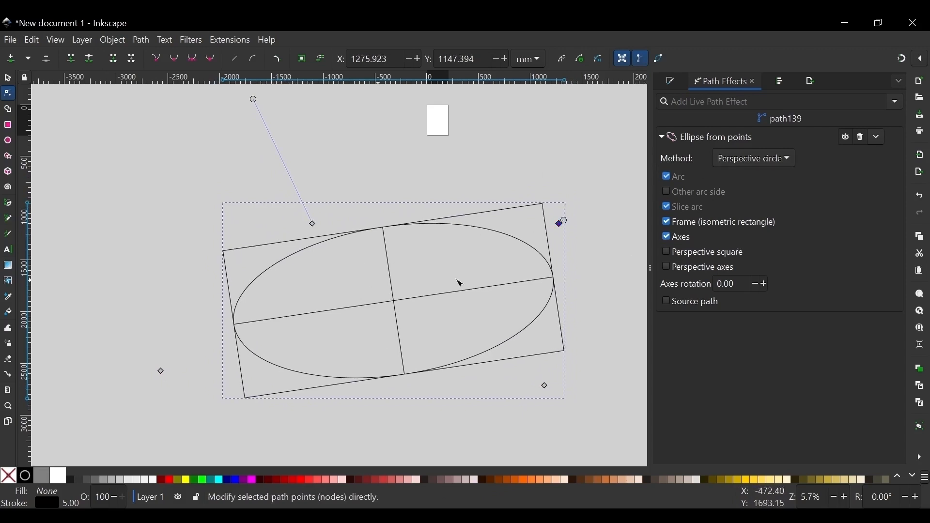
# Replace the ellipse's Axes and Frame (isometric rectangle) with the Perspective square and Perspective axes.
pyautogui.click(674, 236)
pyautogui.click(677, 222)
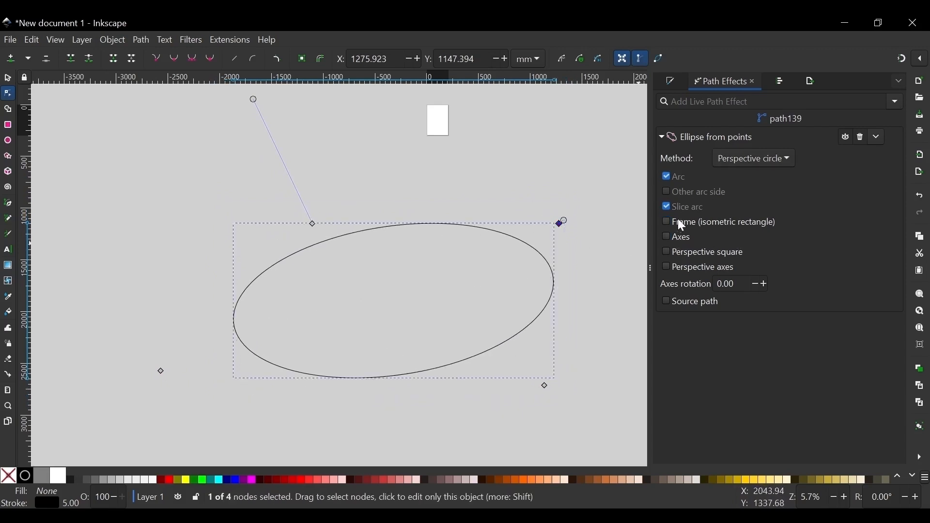
pyautogui.click(687, 253)
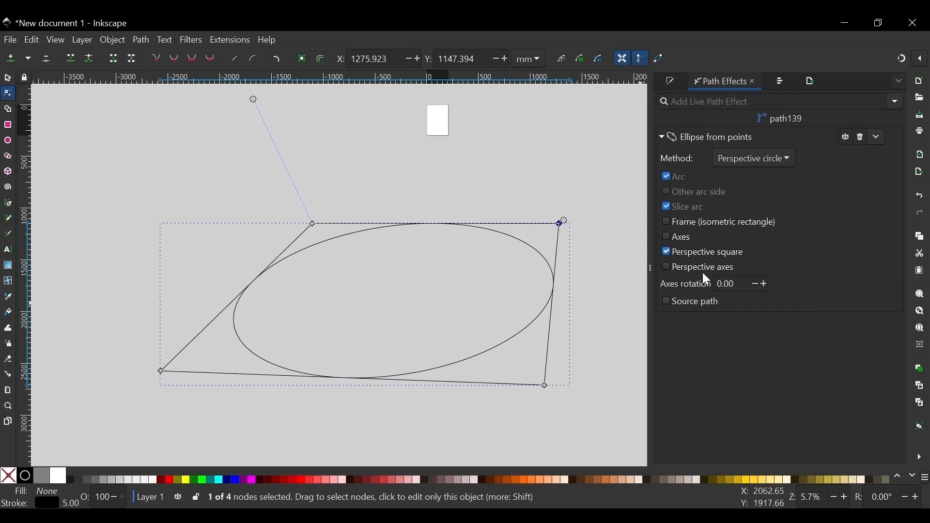
pyautogui.click(691, 270)
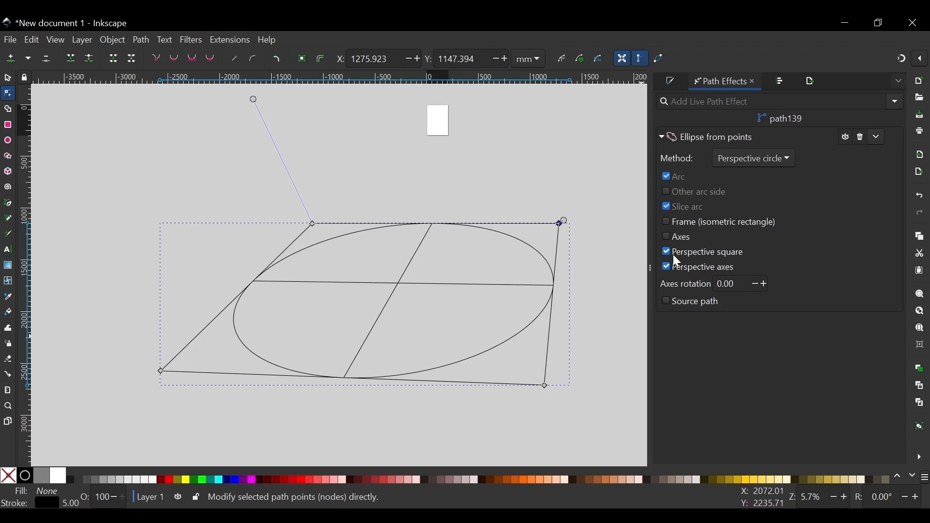
# Increase the perspective ellipse's axes rotation to 70 and on to 92 degrees.
pyautogui.click(766, 284)
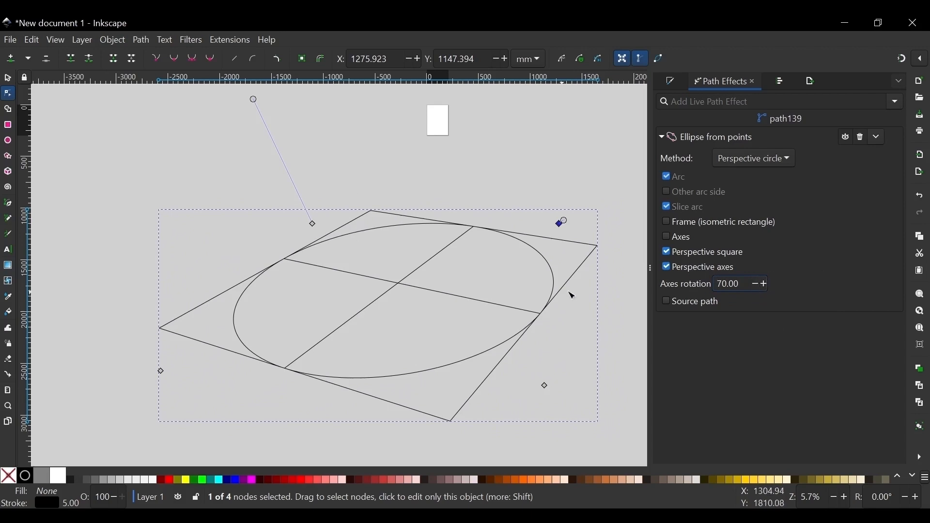
pyautogui.click(766, 284)
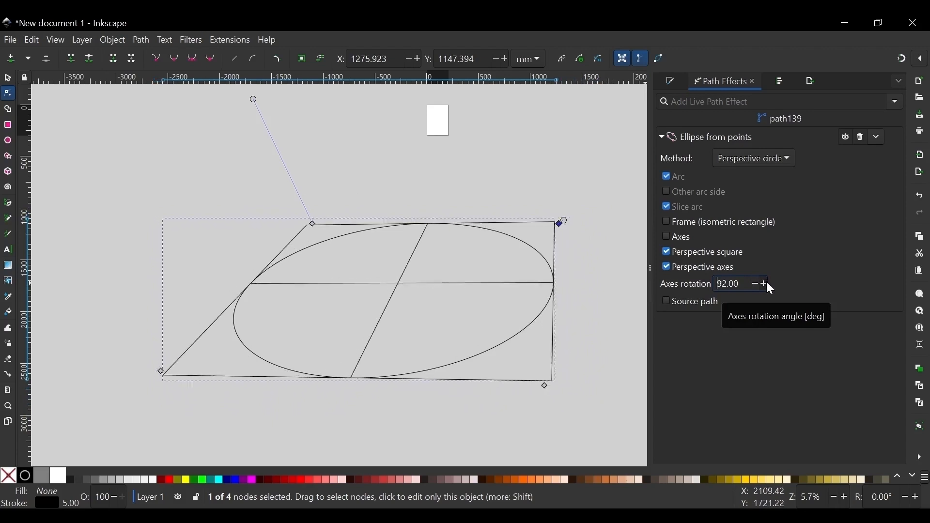
pyautogui.moveTo(767, 284); pyautogui.dragTo(763, 285)
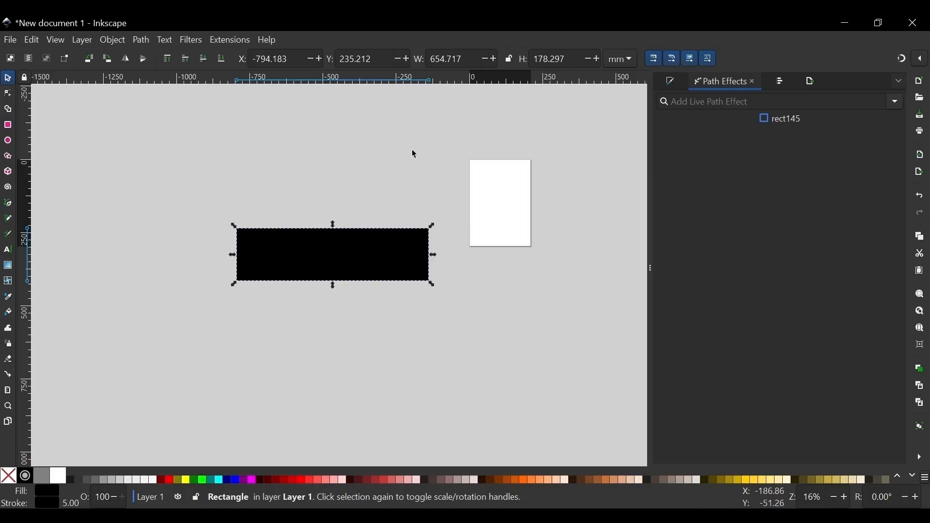
# Move the black rectangle to about X -776, Y 116 mm and apply the Gears path effect to it.
pyautogui.moveTo(363, 249); pyautogui.dragTo(372, 221)
pyautogui.click(897, 102)
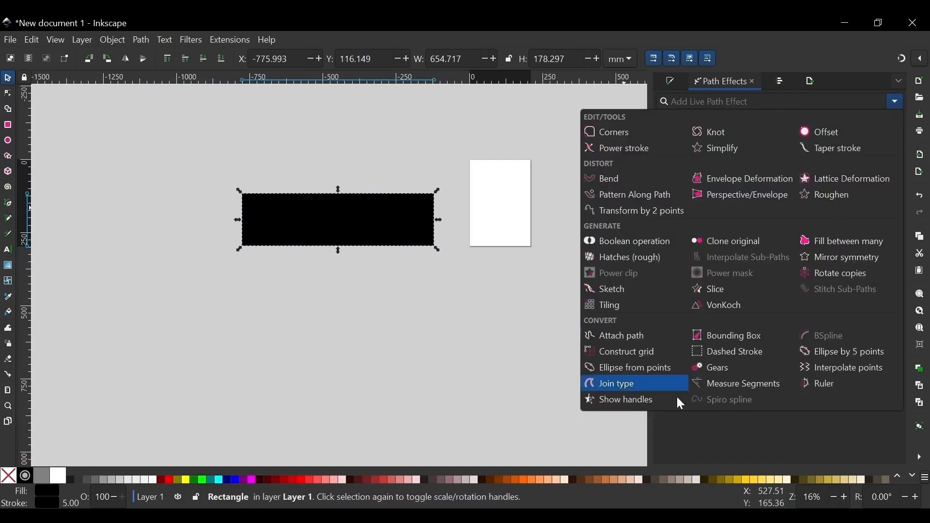
pyautogui.click(719, 377)
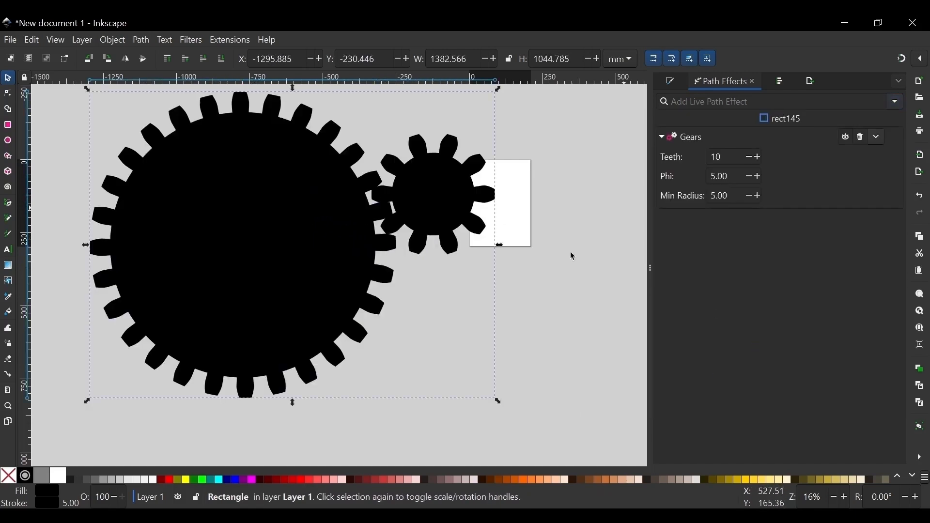
# Edit the geared rectangle's size handles, shifting both toward the page with the lower-right one at about X 131, Y 297 mm.
pyautogui.scroll(-1, 378, 305)
pyautogui.scroll(1, 367, 229)
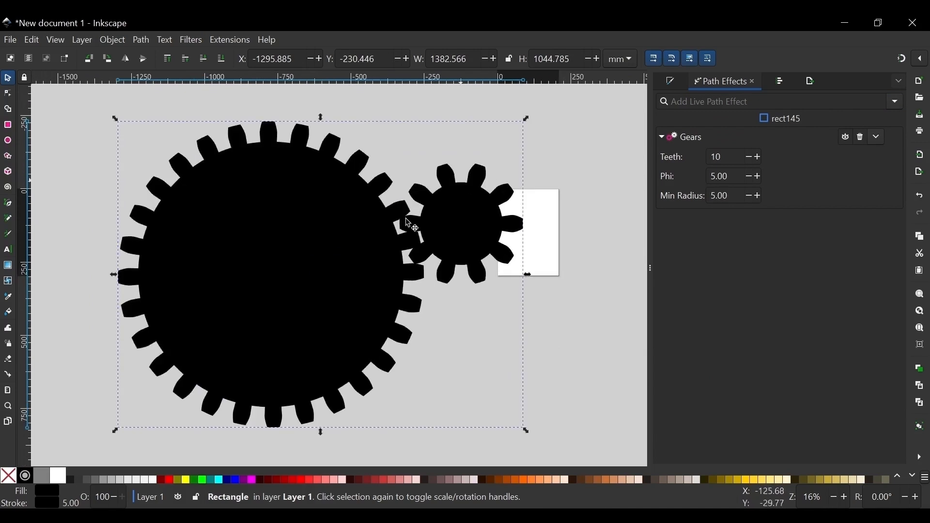
pyautogui.scroll(-1, 363, 284)
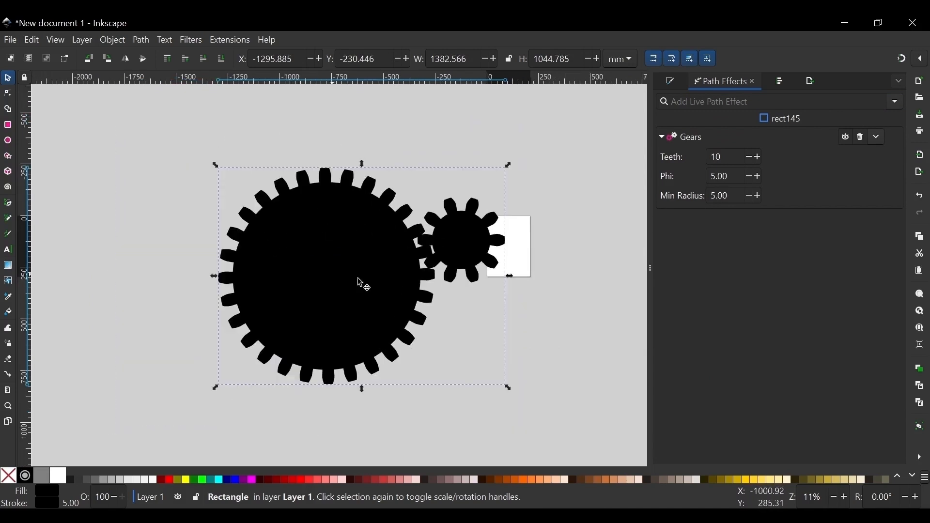
pyautogui.scroll(1, 410, 282)
pyautogui.press('n')
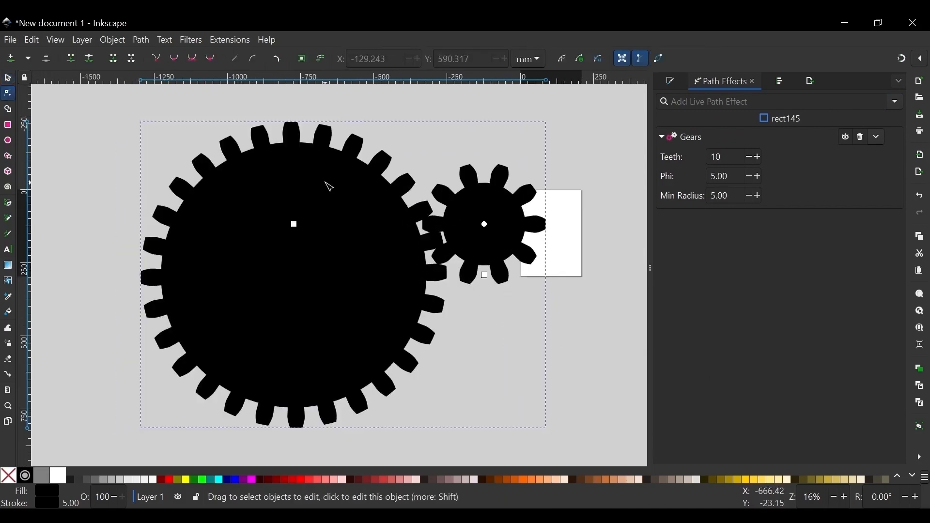
pyautogui.scroll(-1, 328, 186)
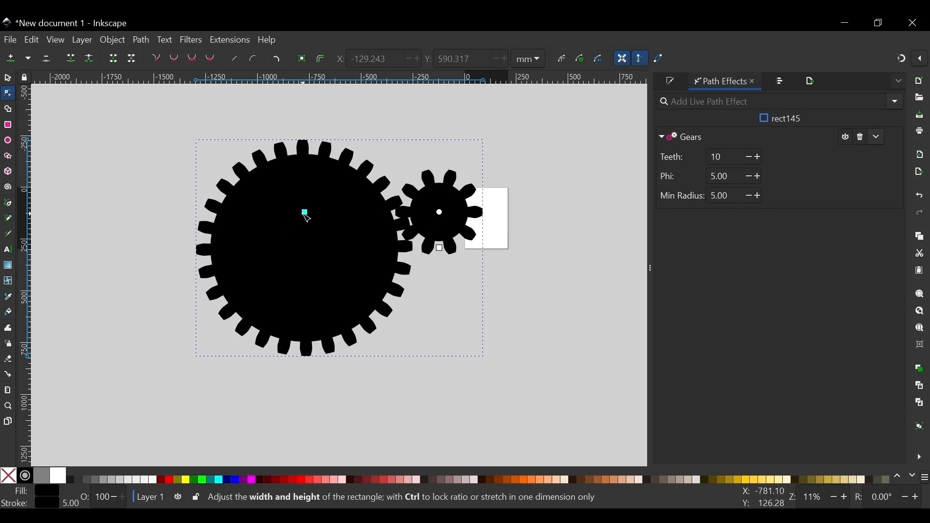
pyautogui.moveTo(305, 213); pyautogui.dragTo(347, 213)
pyautogui.moveTo(440, 248); pyautogui.dragTo(493, 249)
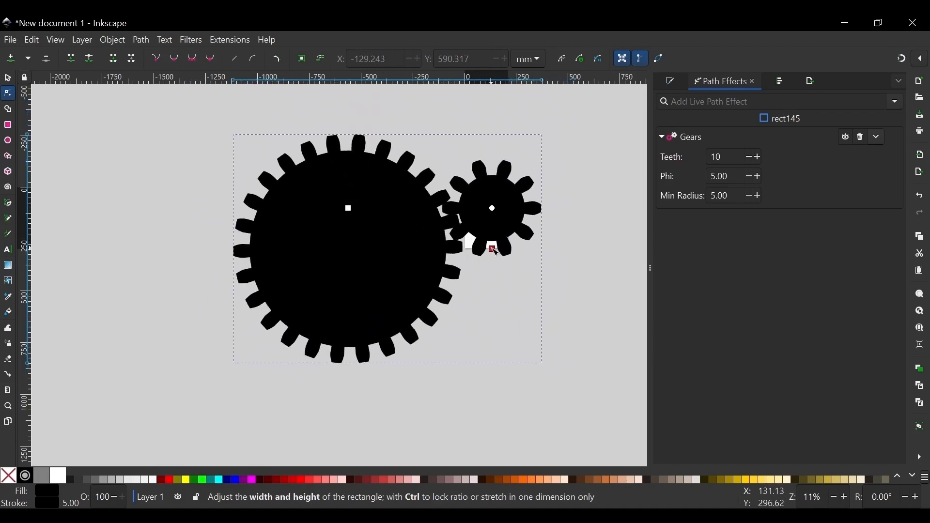
pyautogui.scroll(-1, 275, 258)
pyautogui.scroll(1, 354, 227)
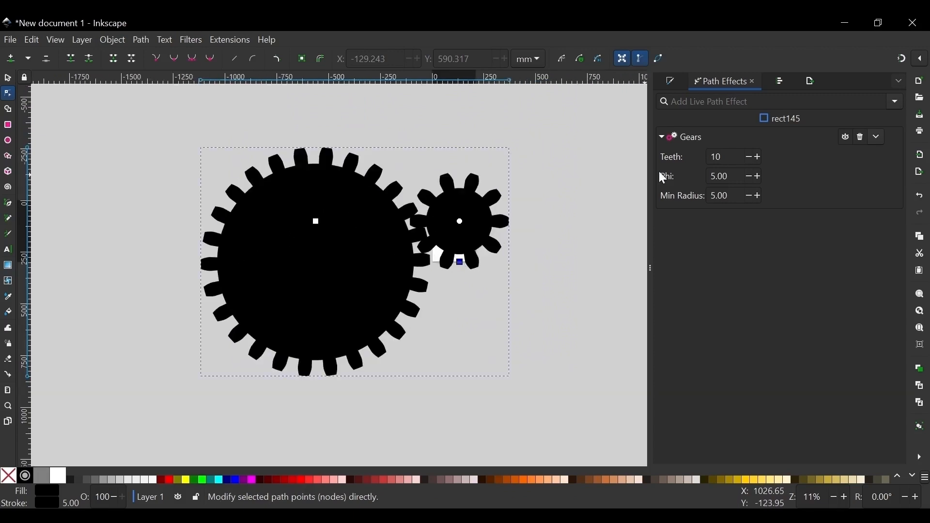
# Set the number of teeth in the Gears effect to 4.
pyautogui.click(755, 156)
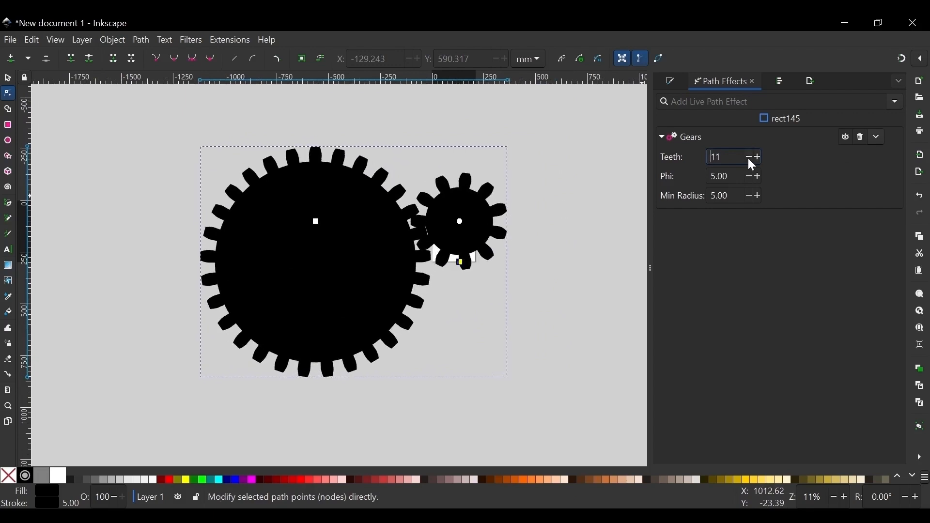
pyautogui.click(749, 159)
pyautogui.click(749, 159)
pyautogui.click(749, 158)
pyautogui.click(748, 158)
pyautogui.click(749, 159)
pyautogui.click(749, 158)
pyautogui.click(748, 158)
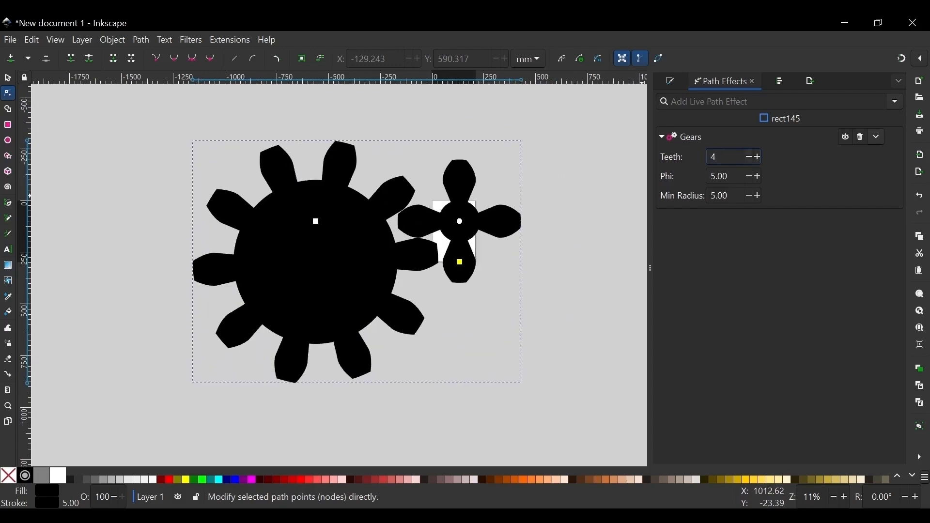
# Set the Phi tooth pressure angle of the Gears effect to 20.
pyautogui.press('Tab')
pyautogui.click(728, 176)
pyautogui.moveTo(728, 177); pyautogui.dragTo(717, 176)
pyautogui.click(716, 176)
pyautogui.scroll(4, 396, 160)
pyautogui.scroll(-4, 395, 160)
pyautogui.scroll(2, 326, 150)
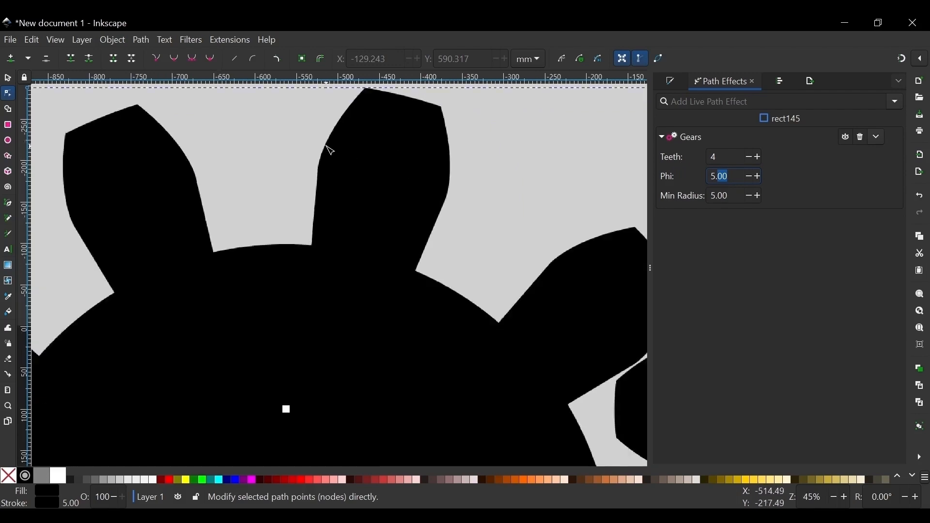
pyautogui.scroll(-2, 438, 156)
pyautogui.scroll(5, 444, 158)
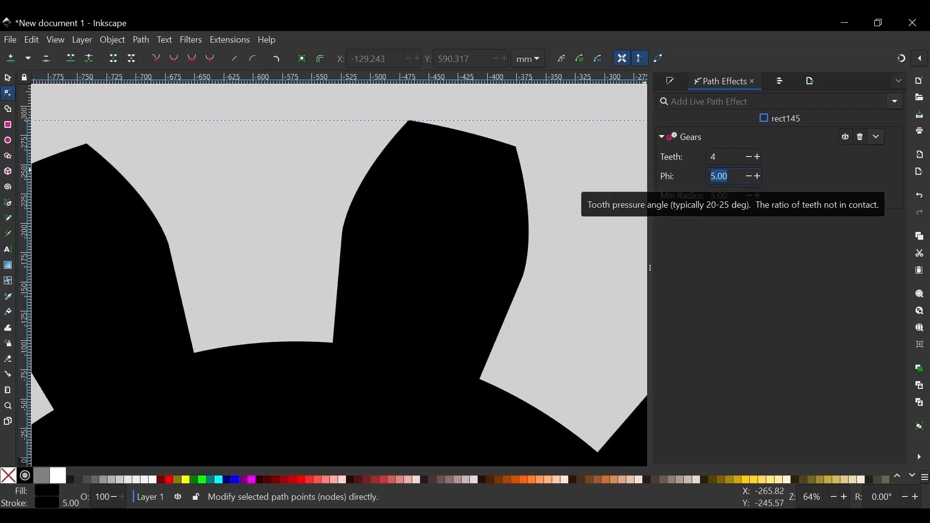
pyautogui.write('20')
pyautogui.press('Return')
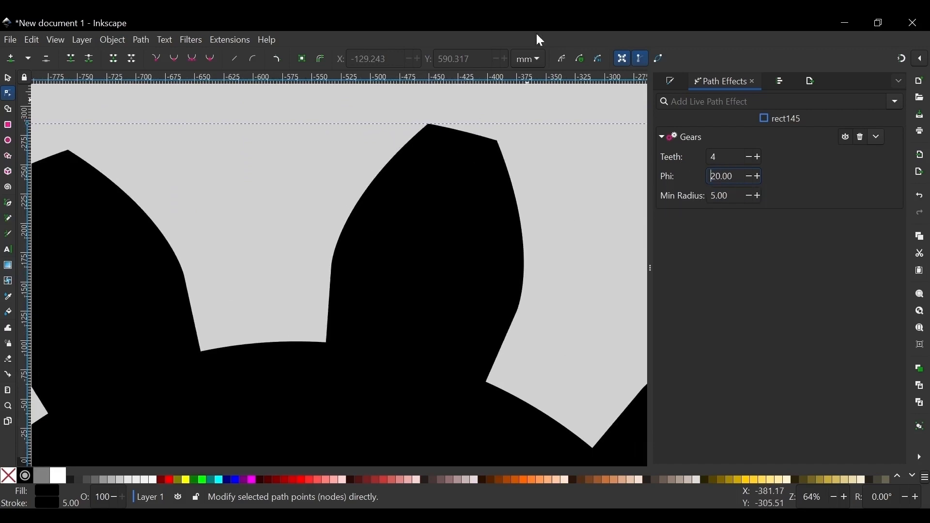
pyautogui.scroll(-3, 405, 137)
pyautogui.scroll(-2, 404, 137)
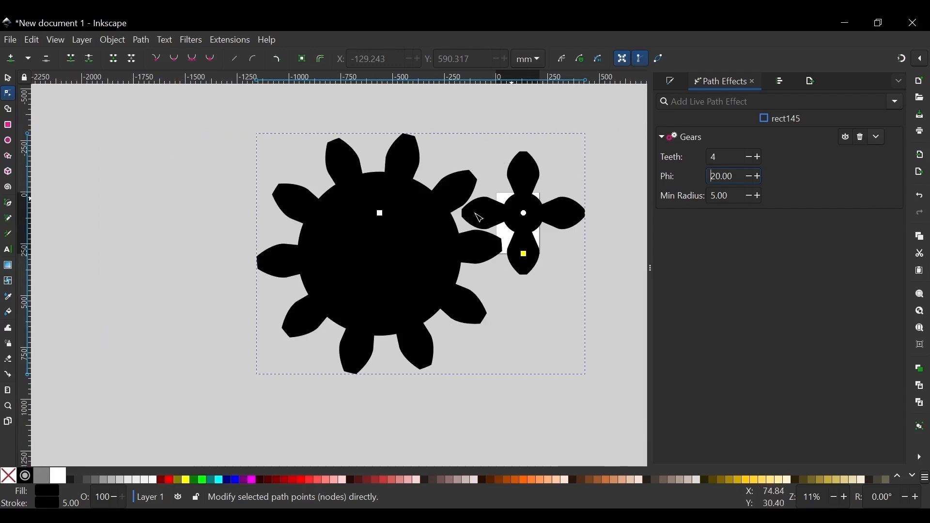
pyautogui.scroll(-1, 477, 207)
pyautogui.scroll(1, 376, 235)
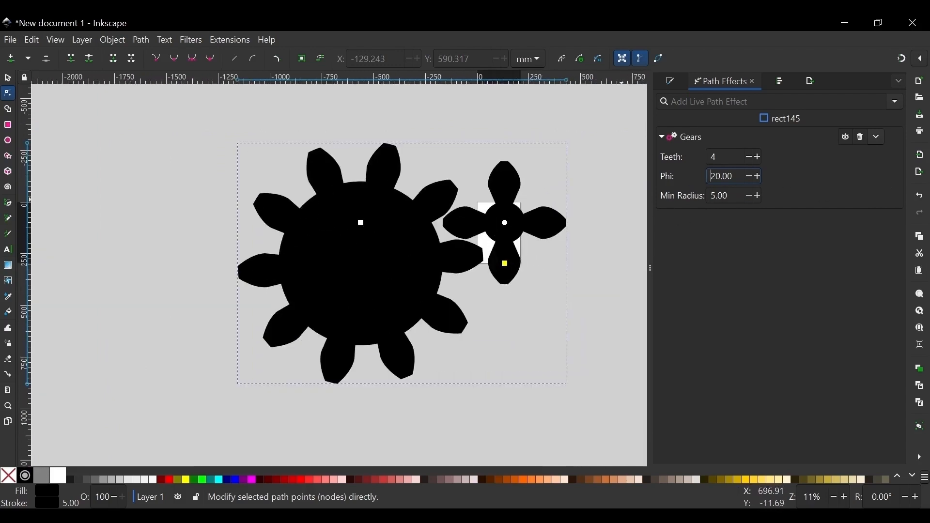
# Set the minimum radius of the Gears effect to 30 and on to 300.
pyautogui.doubleClick(722, 195)
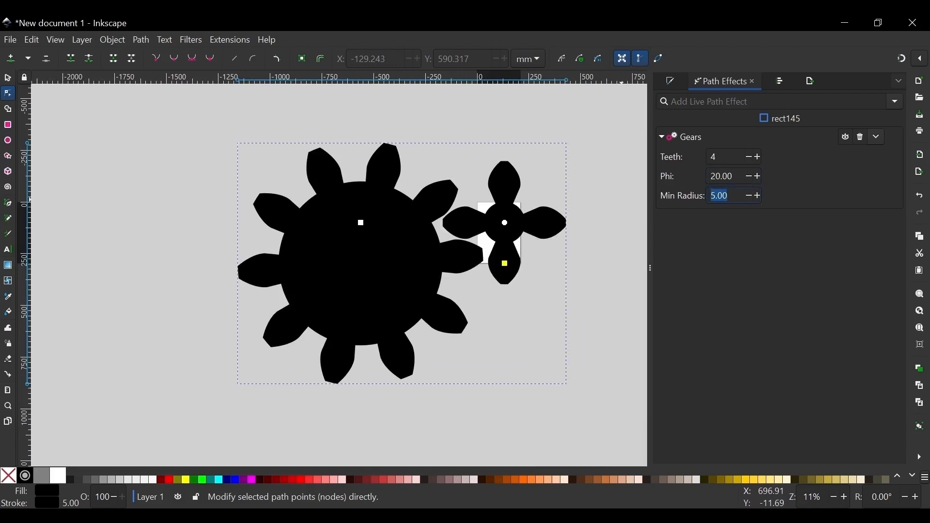
pyautogui.write('30')
pyautogui.tripleClick(713, 196)
pyautogui.write('300')
pyautogui.press('Return')
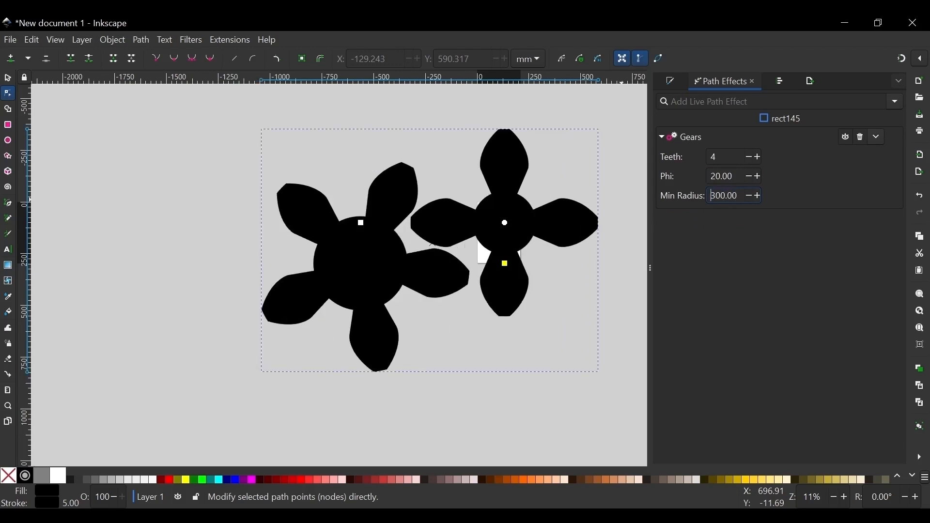
pyautogui.scroll(-2, 405, 259)
pyautogui.scroll(3, 405, 260)
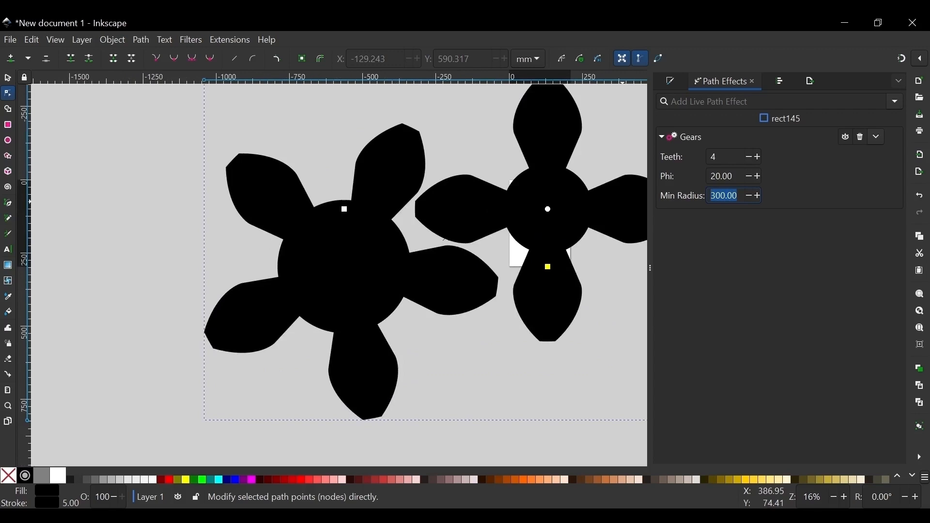
# Reduce the minimum radius of the Gears effect to 50.
pyautogui.write('50')
pyautogui.press('Return')
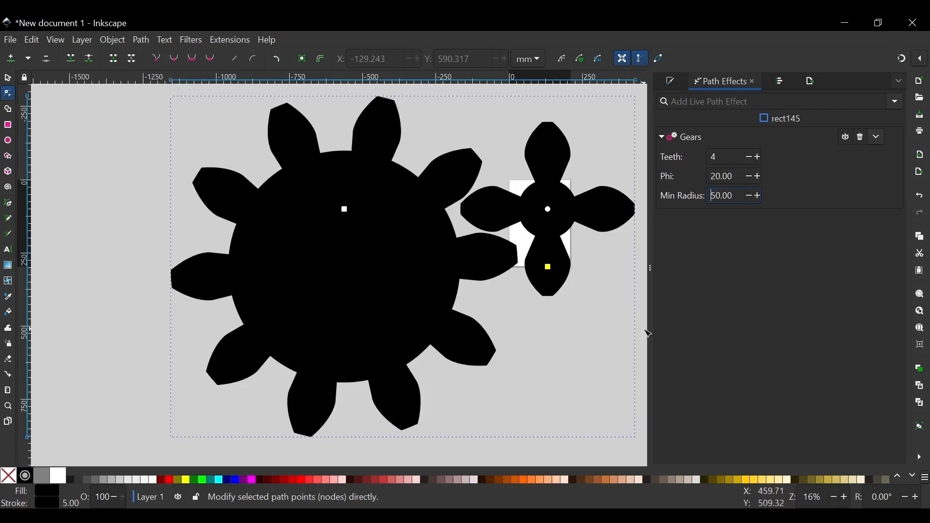
pyautogui.scroll(-3, 290, 299)
pyautogui.scroll(2, 290, 299)
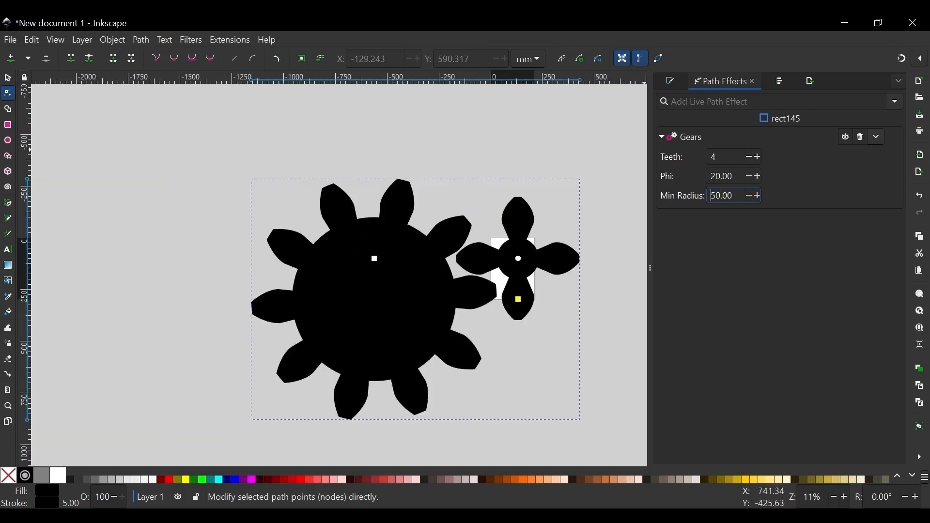
# Raise the minimum radius of the Gears effect to 1000.
pyautogui.doubleClick(712, 196)
pyautogui.write('1000')
pyautogui.press('Return')
pyautogui.scroll(-3, 422, 199)
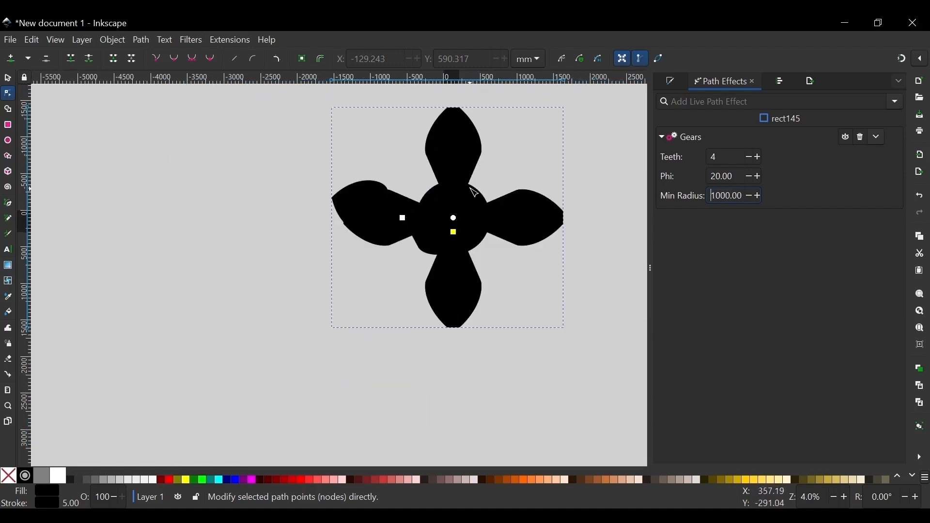
# Resize the gears with the rectangle's corner handles, moving the lower-right one far outward and the upper-left one up and inward.
pyautogui.scroll(2, 347, 222)
pyautogui.scroll(-1, 343, 218)
pyautogui.scroll(2, 405, 233)
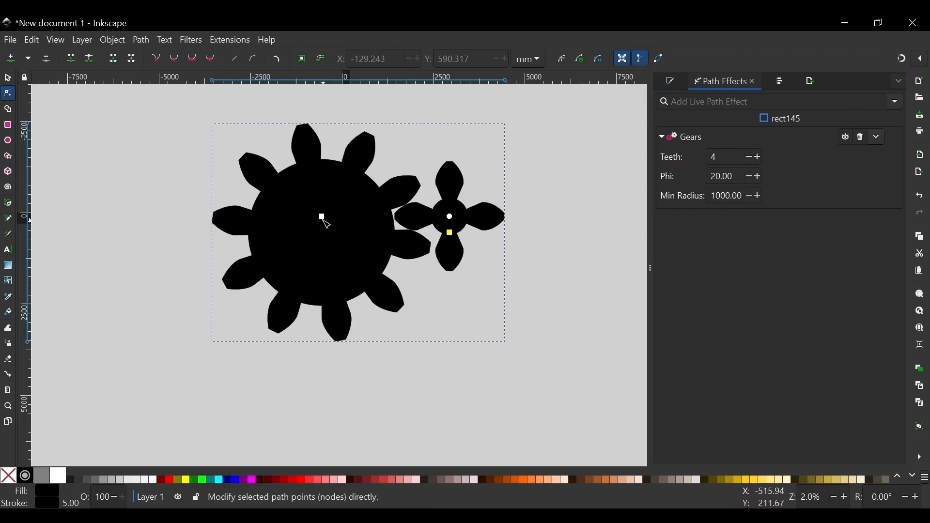
pyautogui.moveTo(320, 230); pyautogui.dragTo(336, 203)
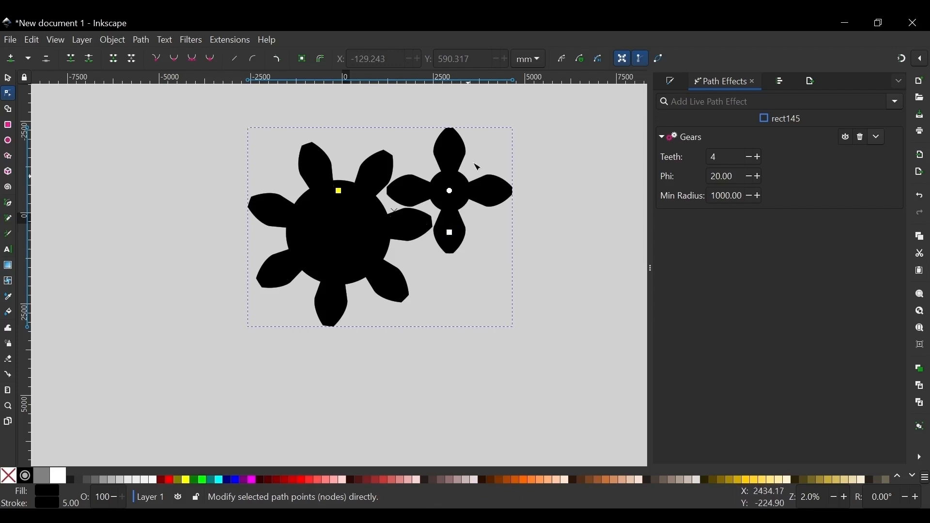
pyautogui.scroll(4, 249, 276)
pyautogui.scroll(-2, 243, 249)
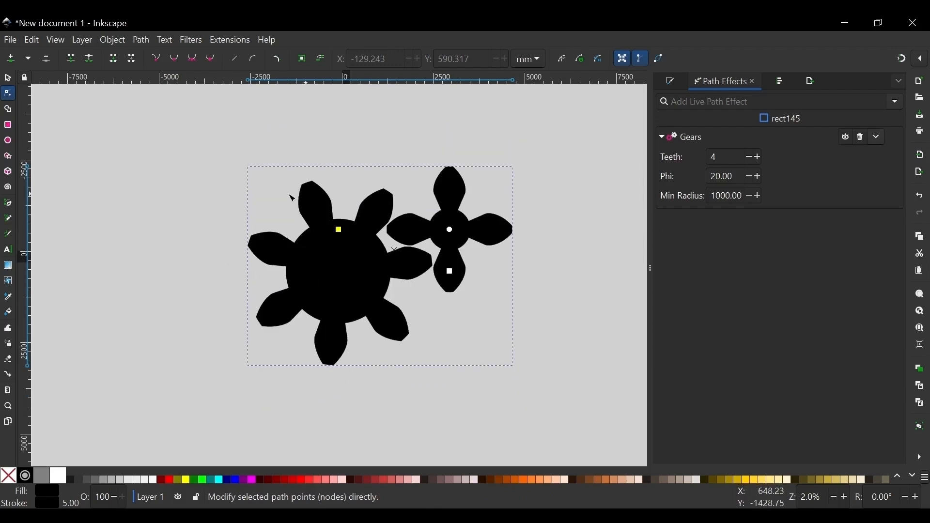
pyautogui.scroll(-2, 292, 199)
pyautogui.scroll(2, 497, 259)
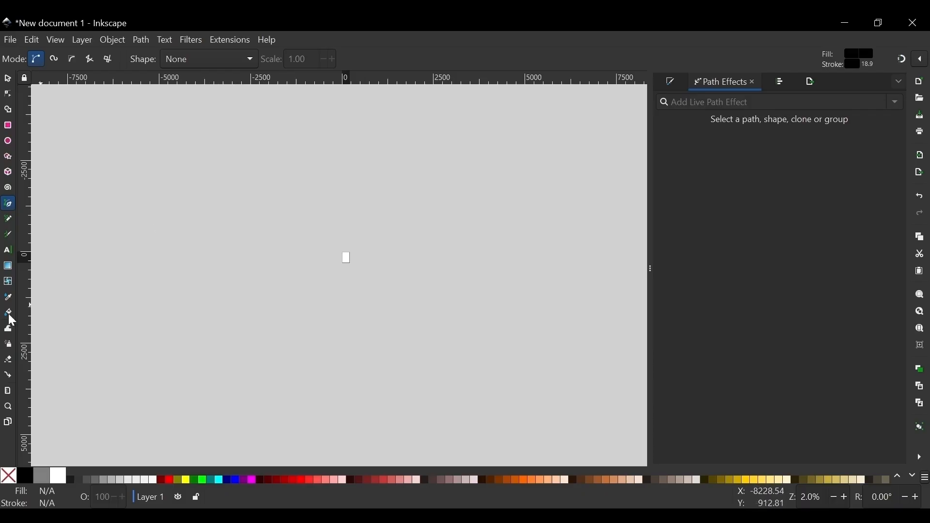
# Draw an open six-node zigzag path across the page with the Pen tool, about 13250 mm wide and 6000 mm high.
pyautogui.click(64, 315)
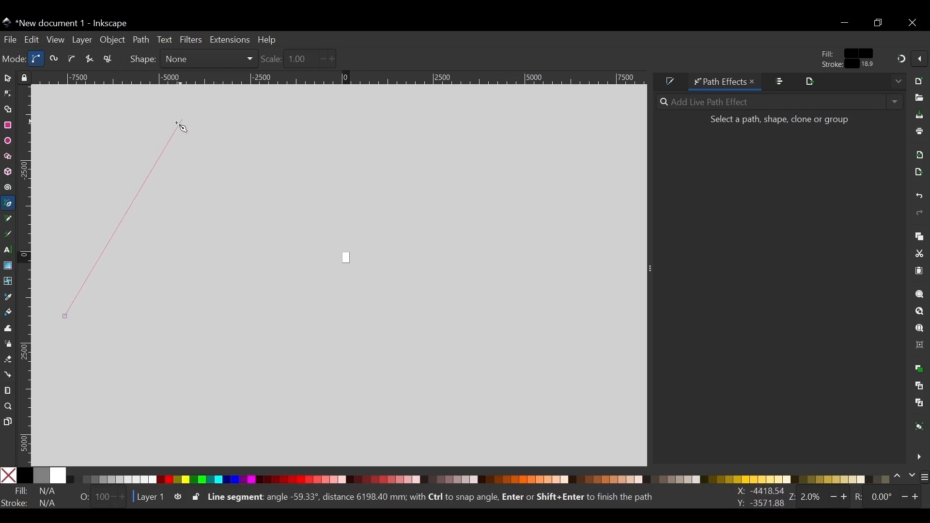
pyautogui.click(152, 135)
pyautogui.click(259, 344)
pyautogui.click(330, 153)
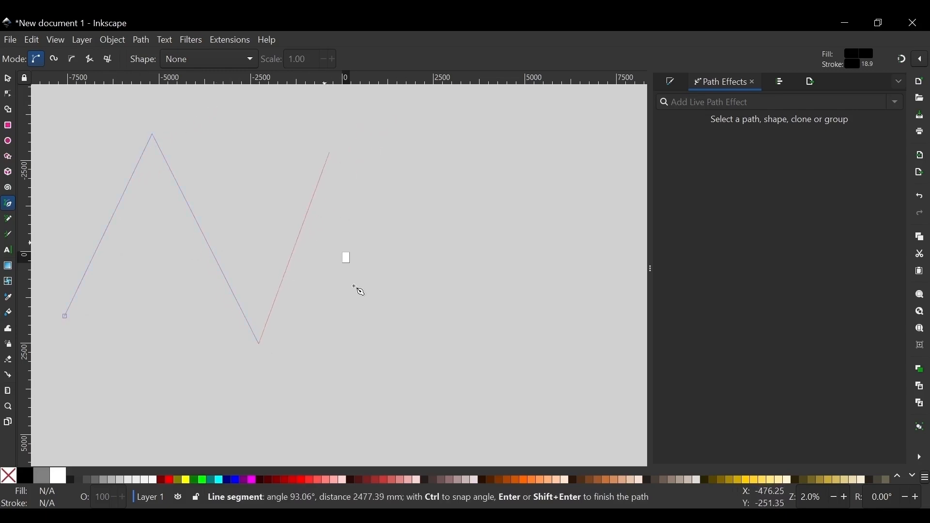
pyautogui.click(447, 352)
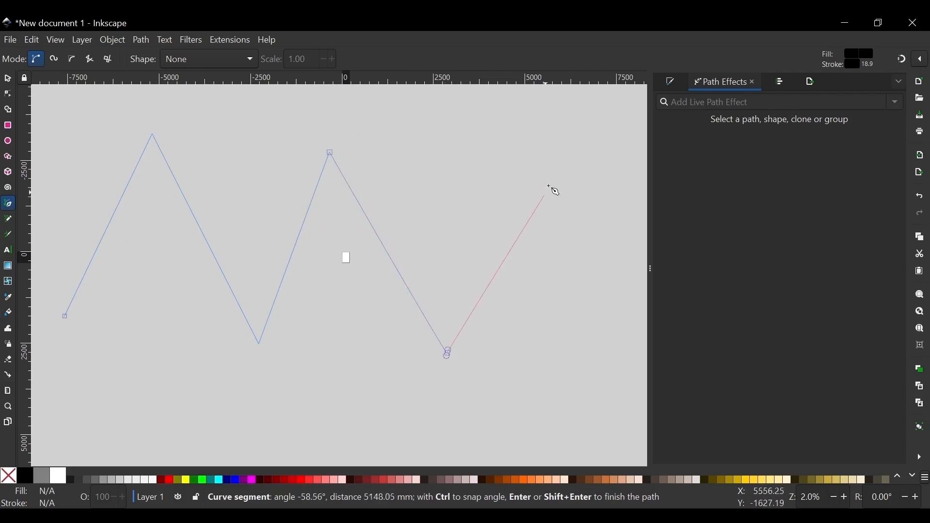
pyautogui.doubleClick(550, 184)
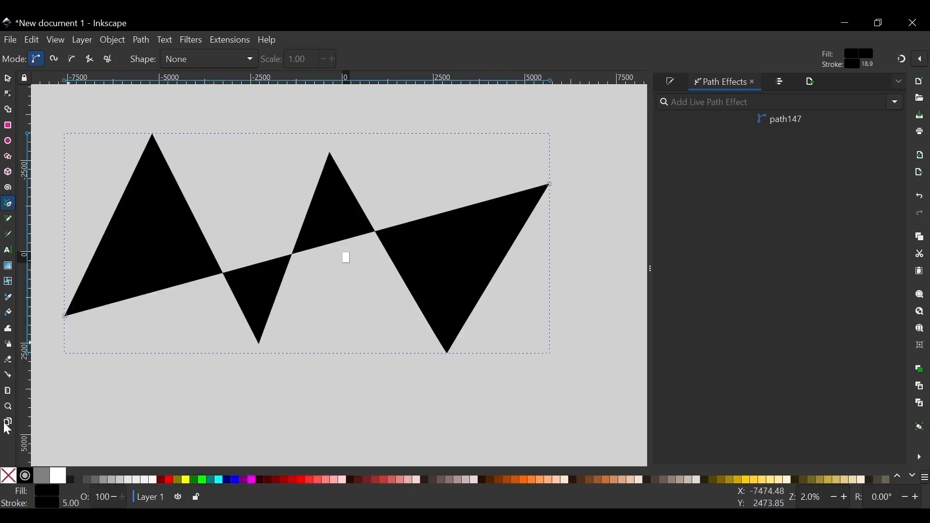
# Remove the zigzag path's fill and thicken its stroke to about 203.
pyautogui.click(9, 477)
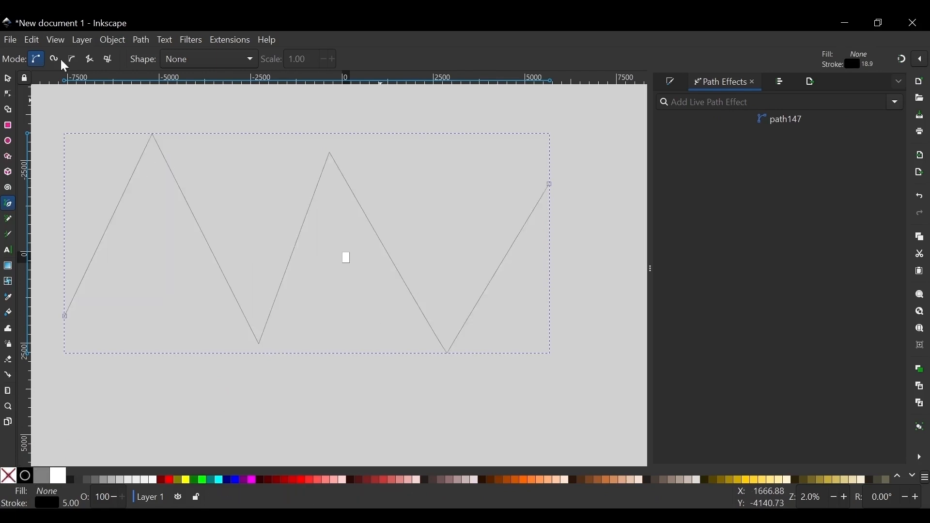
pyautogui.click(8, 78)
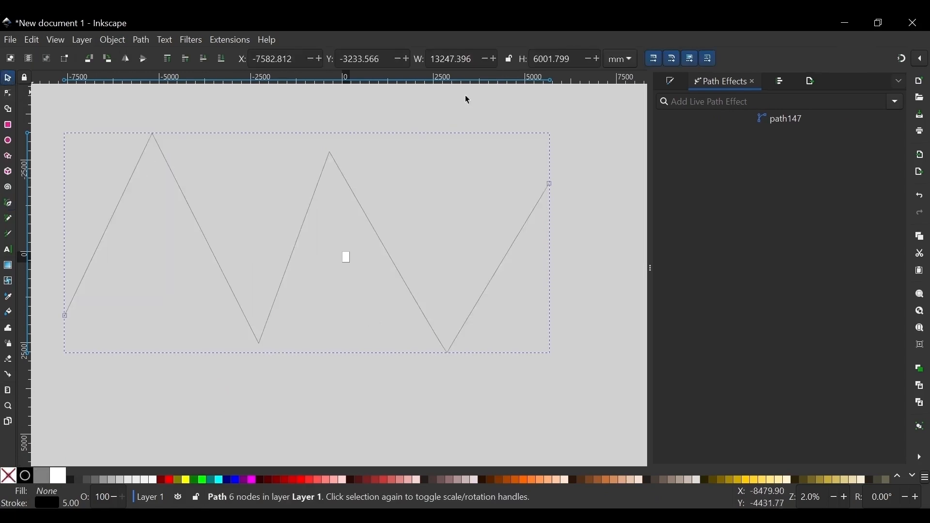
pyautogui.click(665, 84)
pyautogui.click(763, 82)
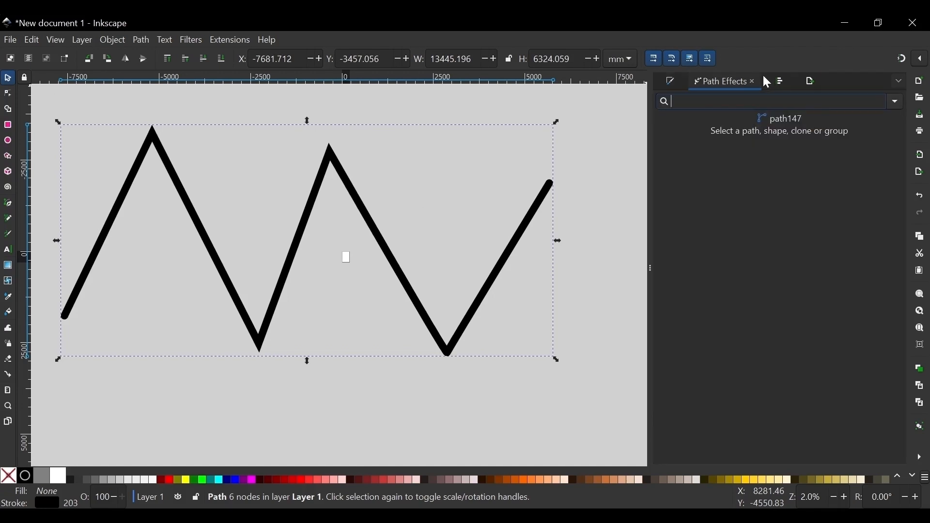
# Apply the Interpolate points path effect to the zigzag path.
pyautogui.click(896, 102)
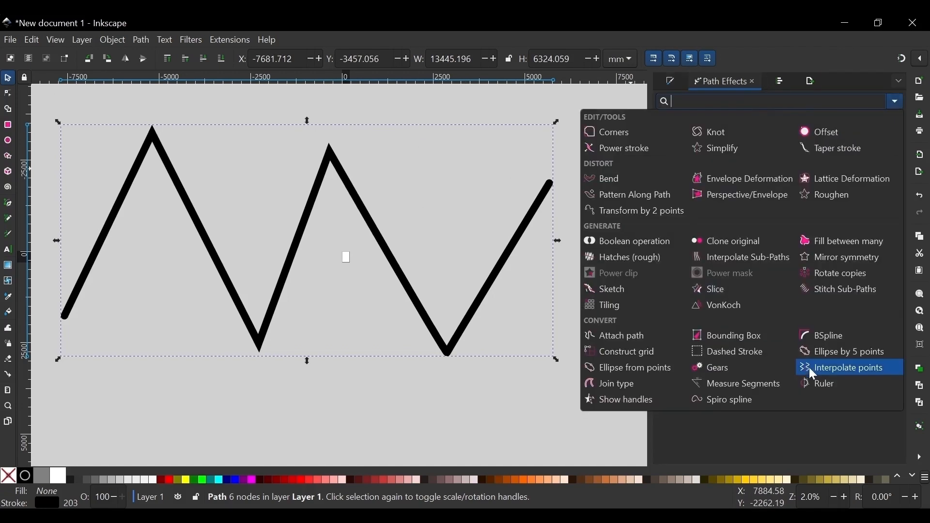
pyautogui.click(856, 374)
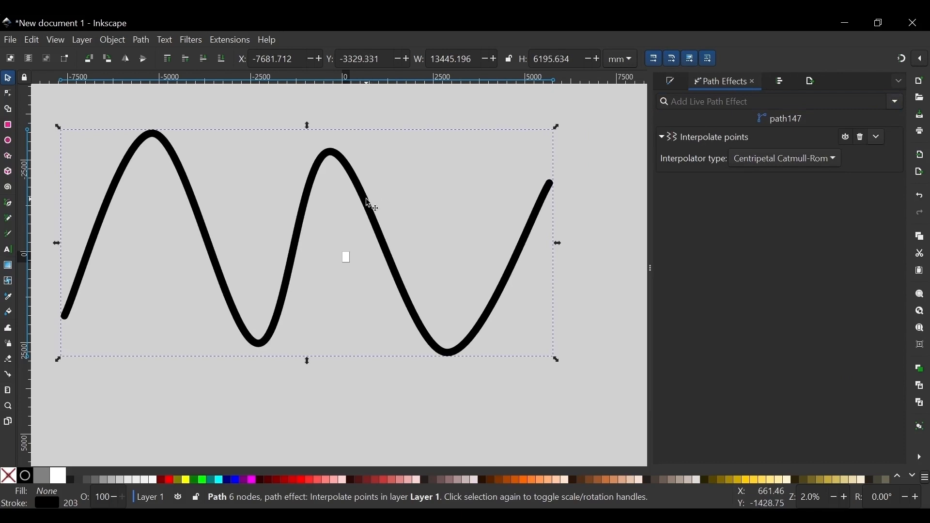
# Move the interpolated path to about X -6809, Y -3515 mm and shift its second peak node to about X 1336, Y -1984 mm.
pyautogui.moveTo(305, 222); pyautogui.dragTo(340, 217)
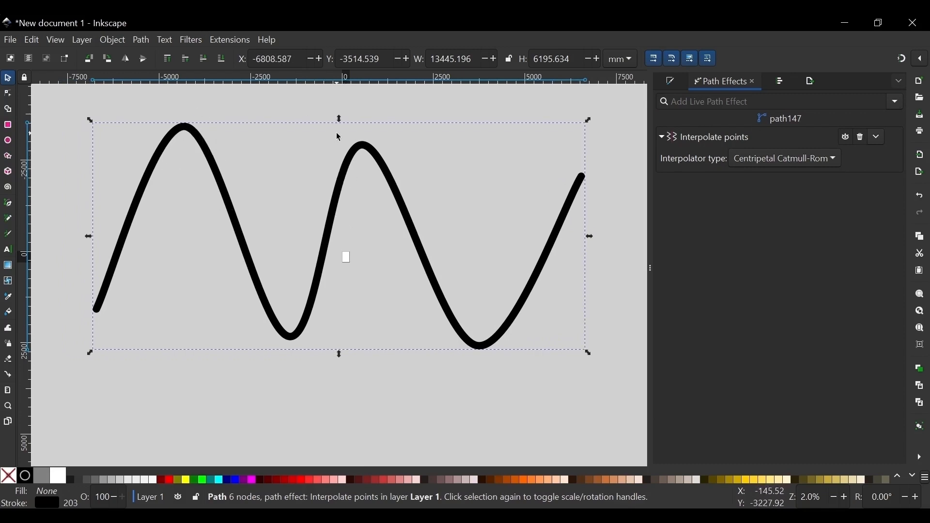
pyautogui.doubleClick(369, 146)
pyautogui.moveTo(362, 145); pyautogui.dragTo(391, 179)
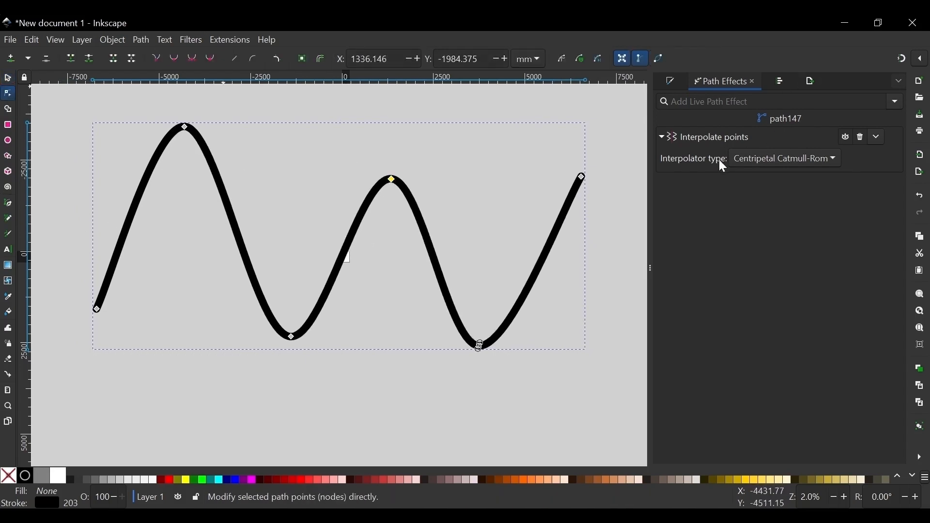
# Try the interpolator types CubicBezierFit, CubicBezierJohan, Linear and SpiroInterpolator on the path.
pyautogui.click(784, 158)
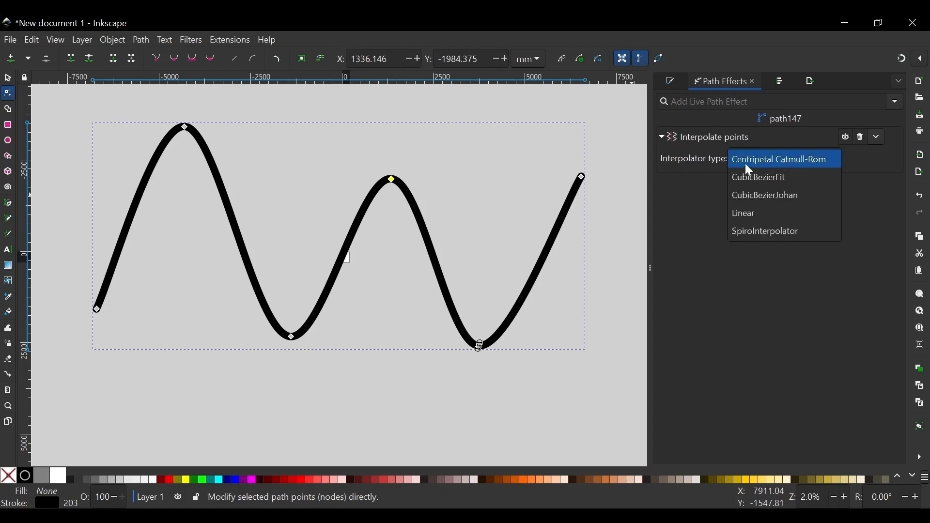
pyautogui.click(775, 160)
pyautogui.click(773, 160)
pyautogui.click(777, 175)
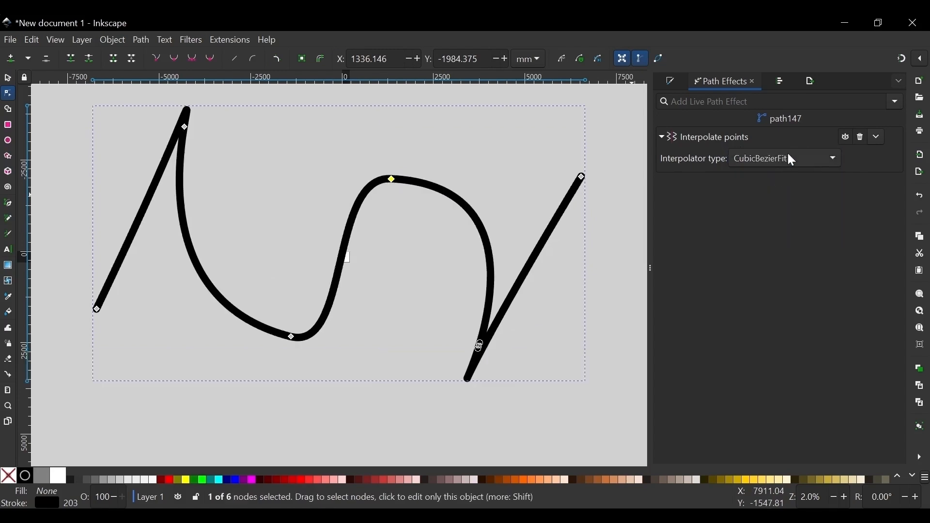
pyautogui.click(788, 155)
pyautogui.click(764, 178)
pyautogui.click(794, 160)
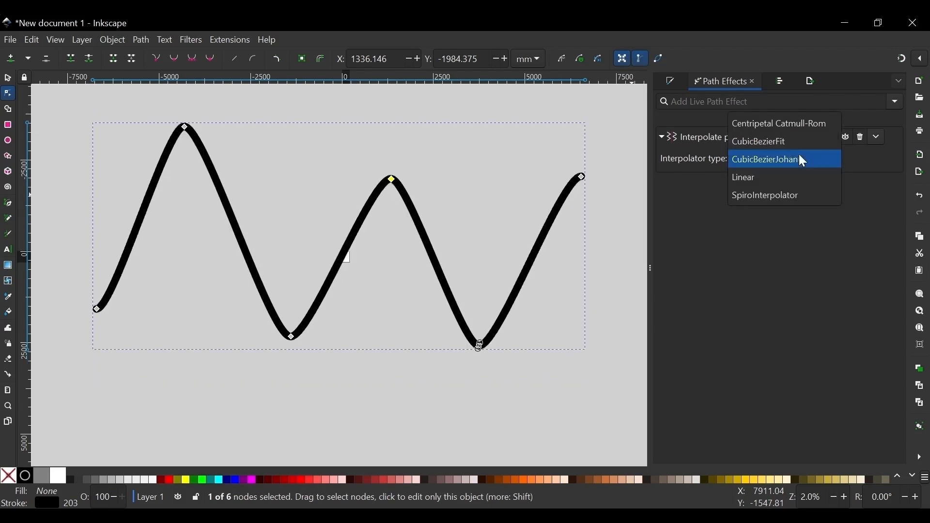
pyautogui.click(783, 185)
pyautogui.click(741, 161)
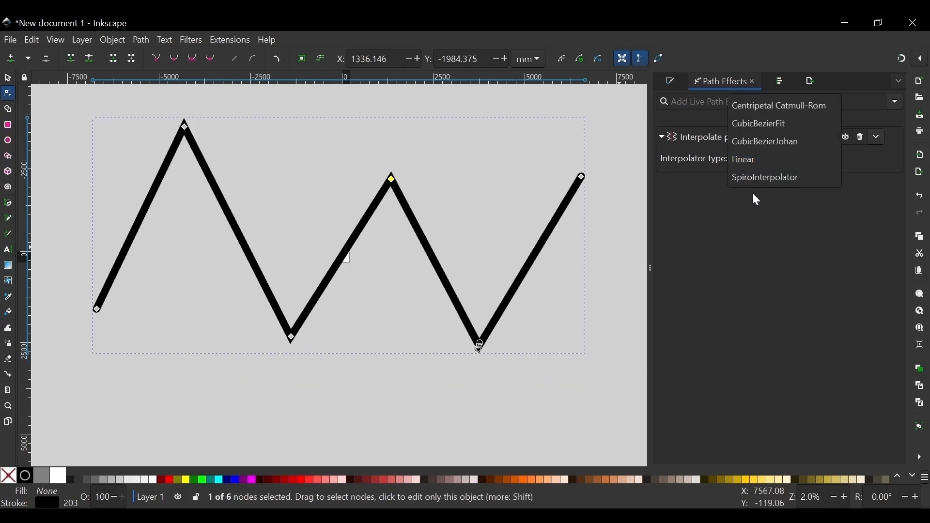
pyautogui.click(780, 173)
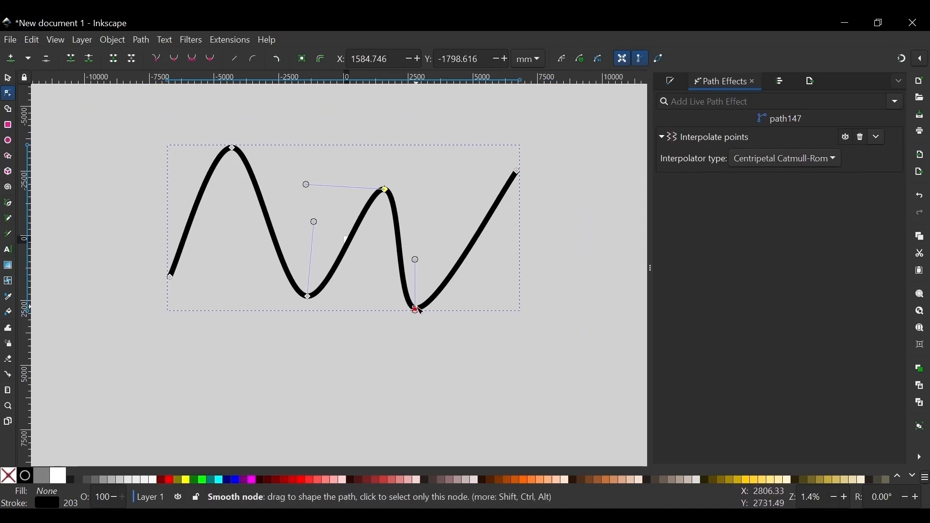
# Move the second valley node of the Centripetal Catmull-Rom curve outward toward the path's upper-right end.
pyautogui.moveTo(416, 311); pyautogui.dragTo(467, 315)
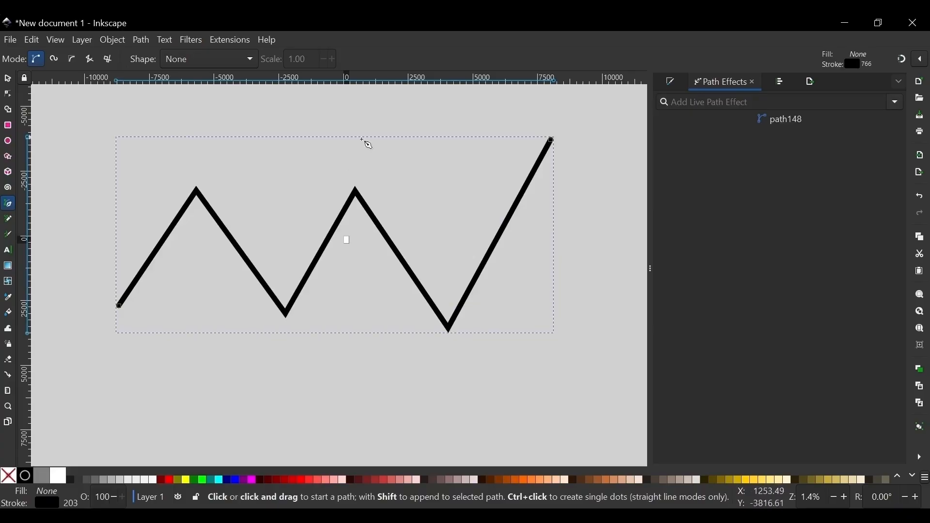
# Apply the Join type path effect to the new thick zigzag path and inspect its upper-right line end.
pyautogui.press('s')
pyautogui.click(894, 108)
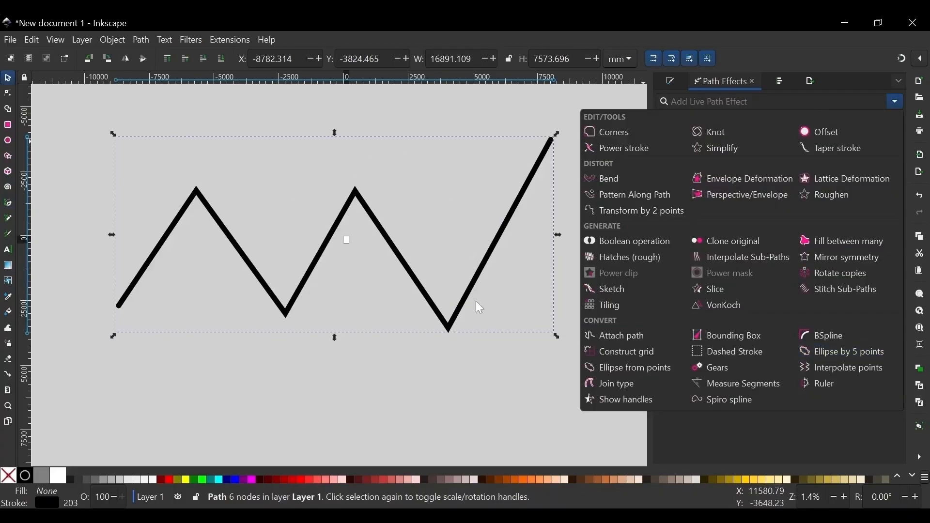
pyautogui.click(612, 379)
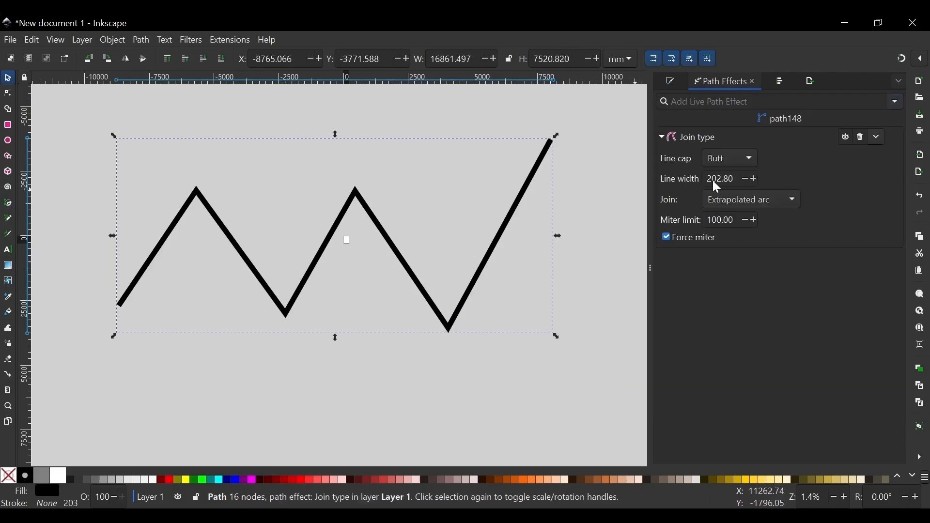
pyautogui.scroll(7, 555, 138)
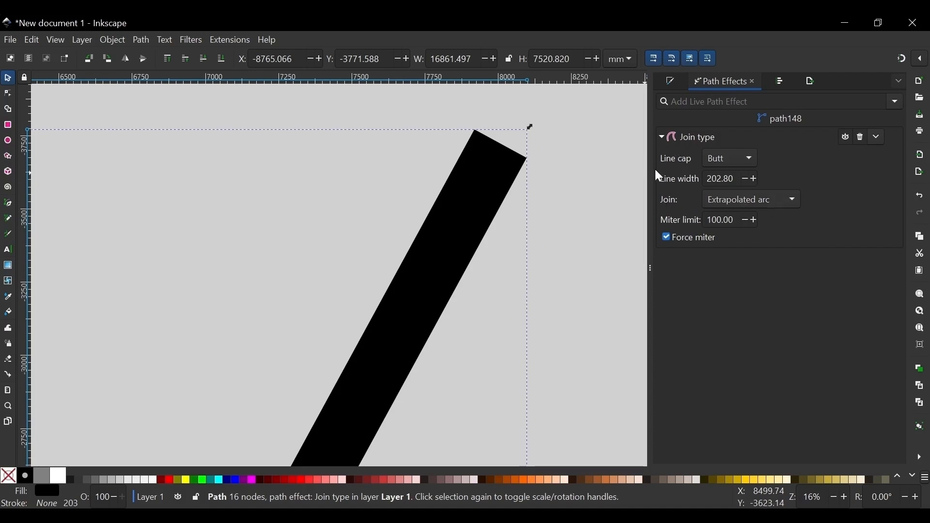
# Try the Peak, Rounded and Square line caps on the zigzag path's Join type effect, settling on Rounded.
pyautogui.click(741, 158)
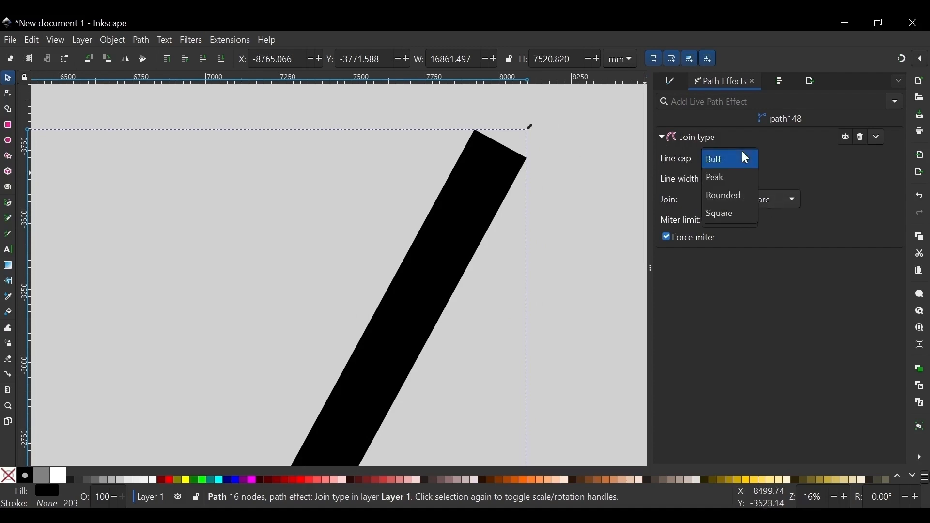
pyautogui.click(725, 179)
pyautogui.click(734, 161)
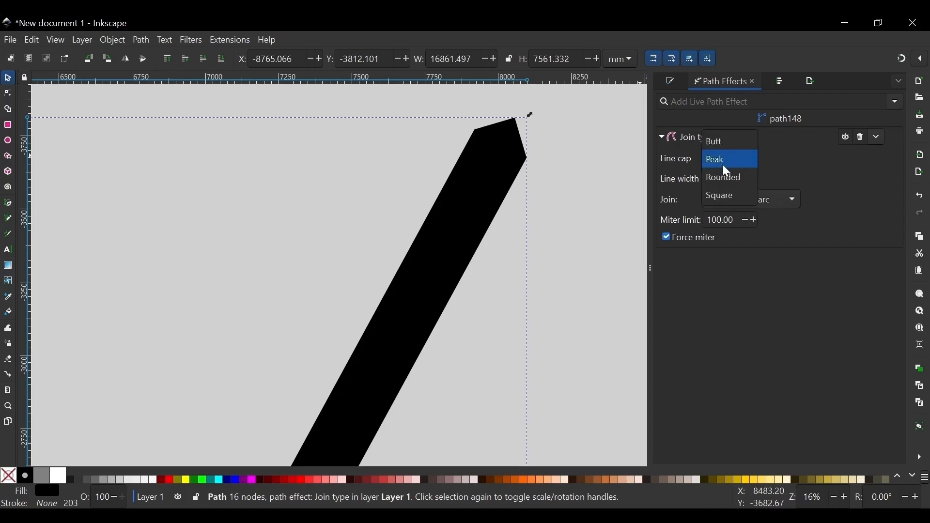
pyautogui.click(723, 164)
pyautogui.click(721, 155)
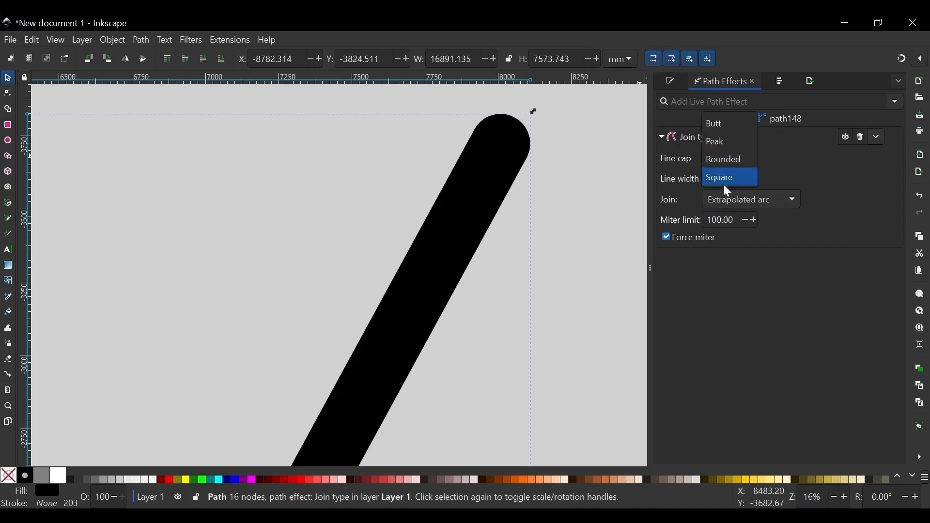
pyautogui.click(723, 182)
pyautogui.click(714, 159)
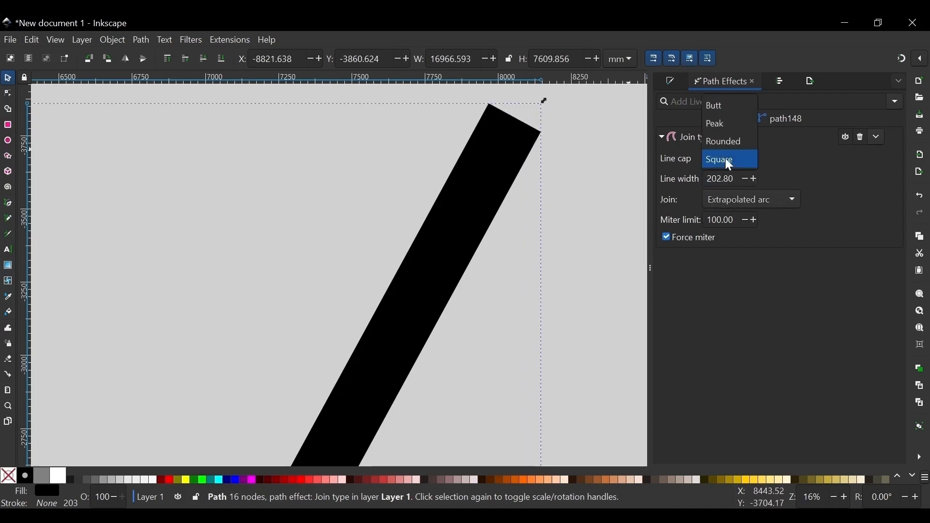
pyautogui.click(726, 158)
pyautogui.click(723, 155)
pyautogui.click(725, 154)
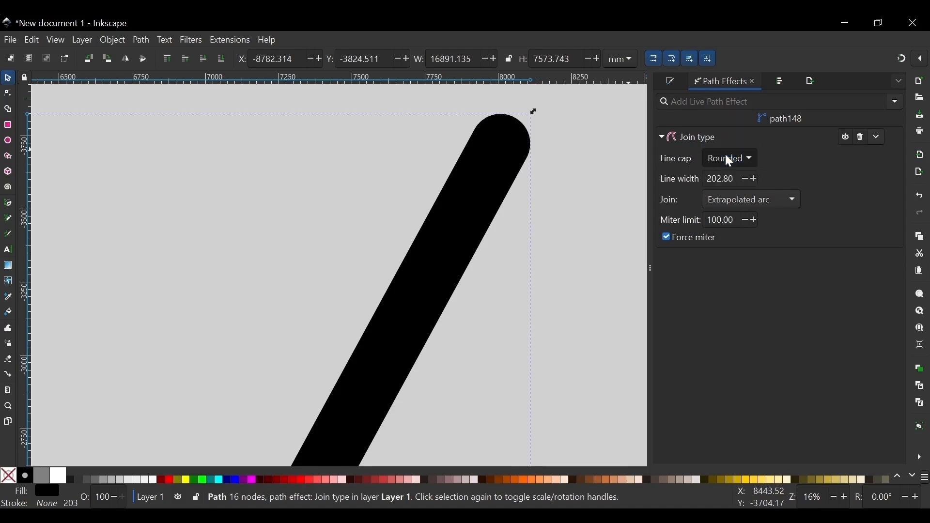
# Set the Join type effect's line width to 500.
pyautogui.click(754, 178)
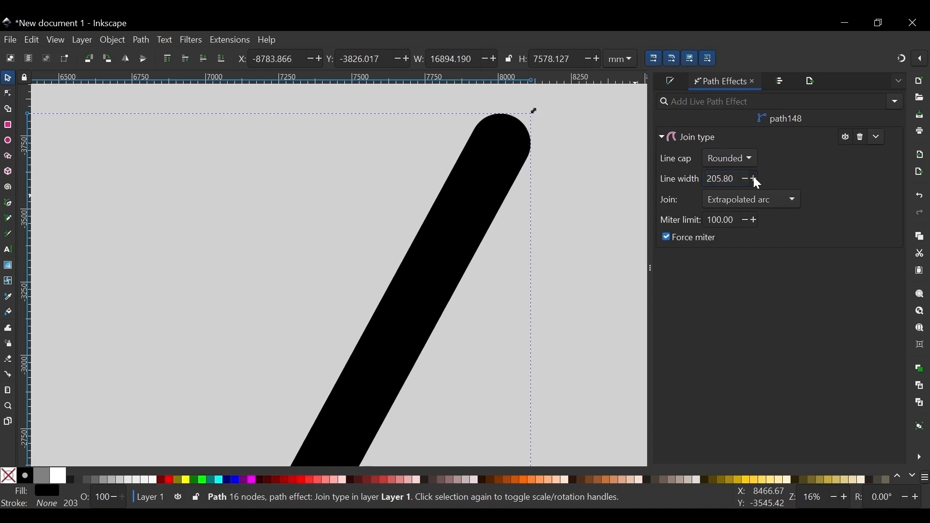
pyautogui.moveTo(734, 179); pyautogui.dragTo(706, 179)
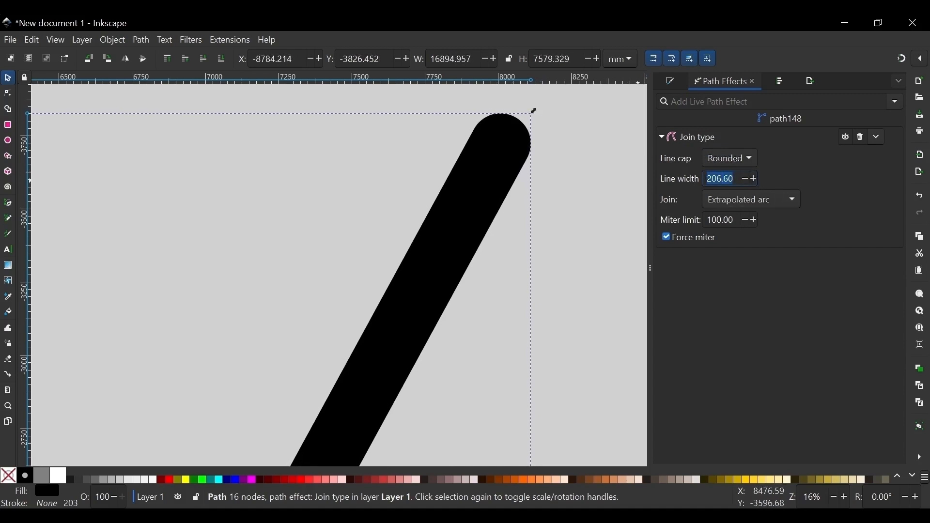
pyautogui.write('500')
pyautogui.press('Return')
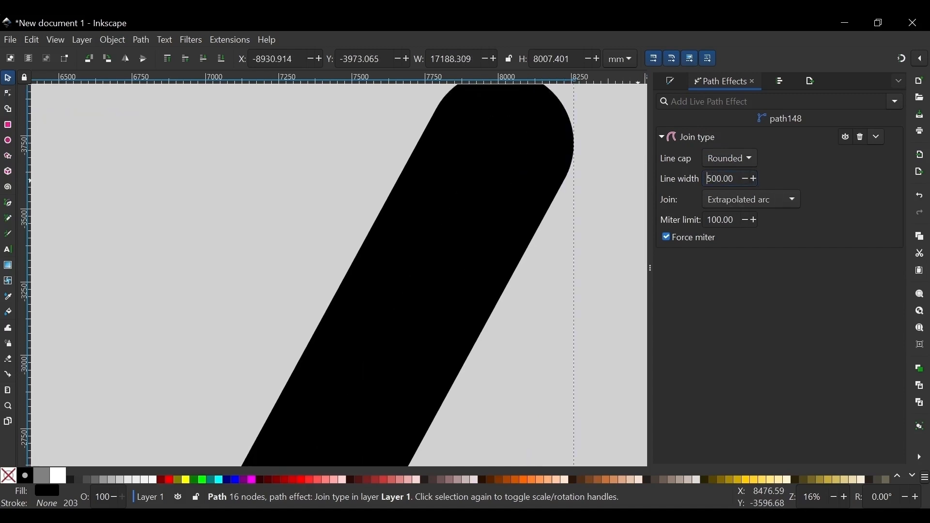
pyautogui.keyDown('ctrl'); pyautogui.scroll(-3, 533, 194); pyautogui.keyUp('ctrl')
pyautogui.keyDown('ctrl'); pyautogui.scroll(-3, 283, 316); pyautogui.keyUp('ctrl')
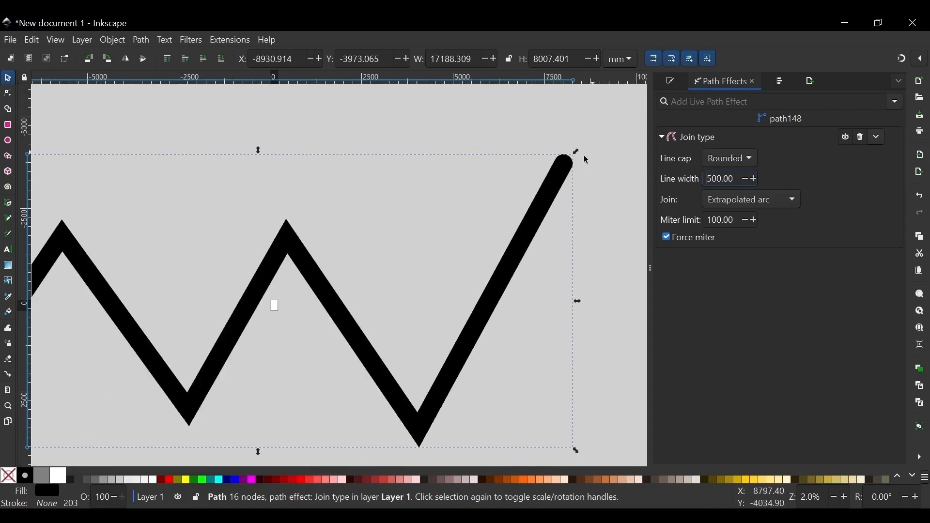
# Compare the Beveled, Extrapolated arc, Miter and Miter Clip joins on the middle peak, then set the join to Rounded.
pyautogui.keyDown('ctrl'); pyautogui.scroll(5, 407, 210); pyautogui.keyUp('ctrl')
pyautogui.keyDown('ctrl'); pyautogui.scroll(-2, 296, 214); pyautogui.keyUp('ctrl')
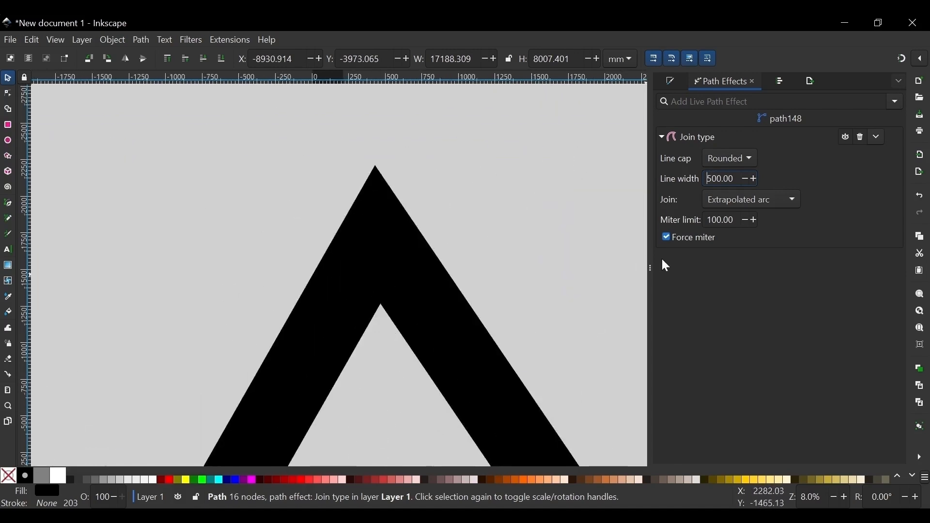
pyautogui.click(722, 203)
pyautogui.click(731, 182)
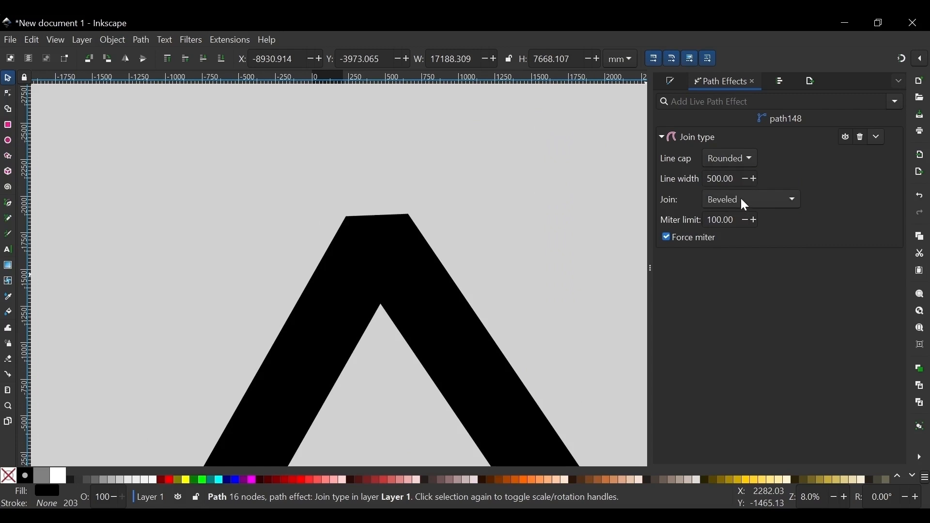
pyautogui.click(741, 198)
pyautogui.click(743, 226)
pyautogui.click(732, 202)
pyautogui.click(765, 274)
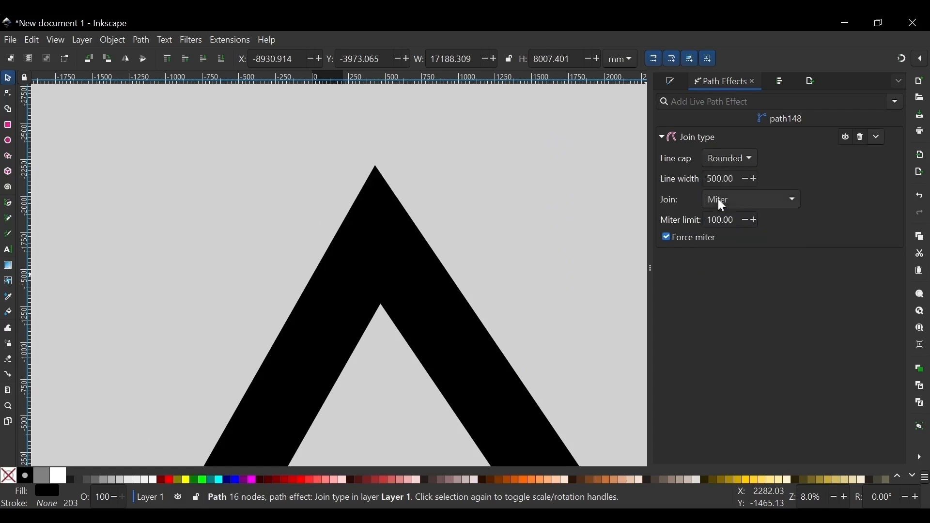
pyautogui.click(720, 200)
pyautogui.click(726, 216)
pyautogui.click(731, 200)
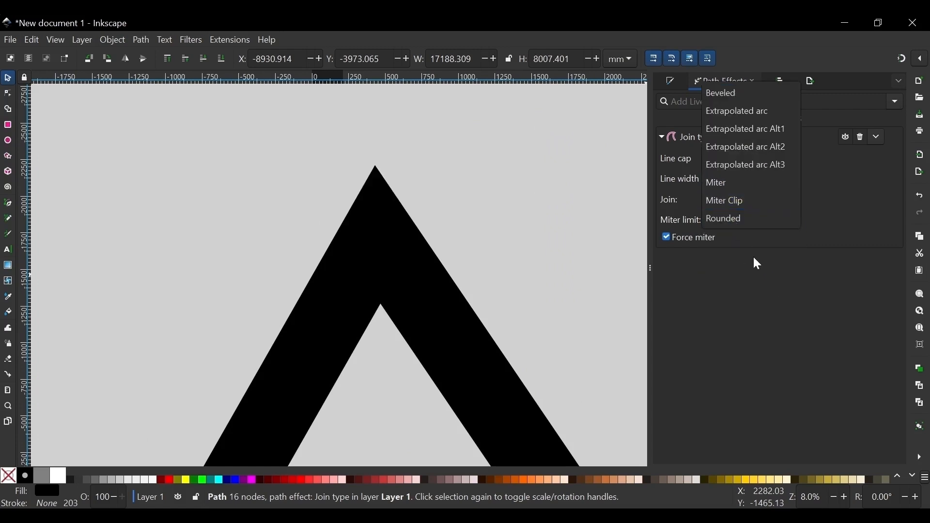
pyautogui.click(729, 219)
# Examine the rounded joins at the zigzag path's corners, both close up and across the whole path.
pyautogui.scroll(-4, 353, 182)
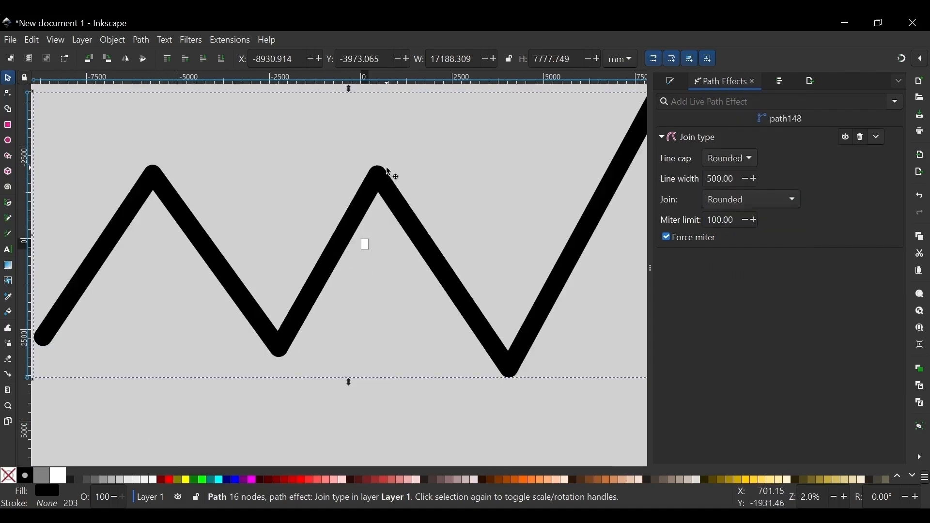
pyautogui.scroll(-2, 249, 259)
pyautogui.scroll(3, 317, 227)
pyautogui.scroll(-4, 440, 209)
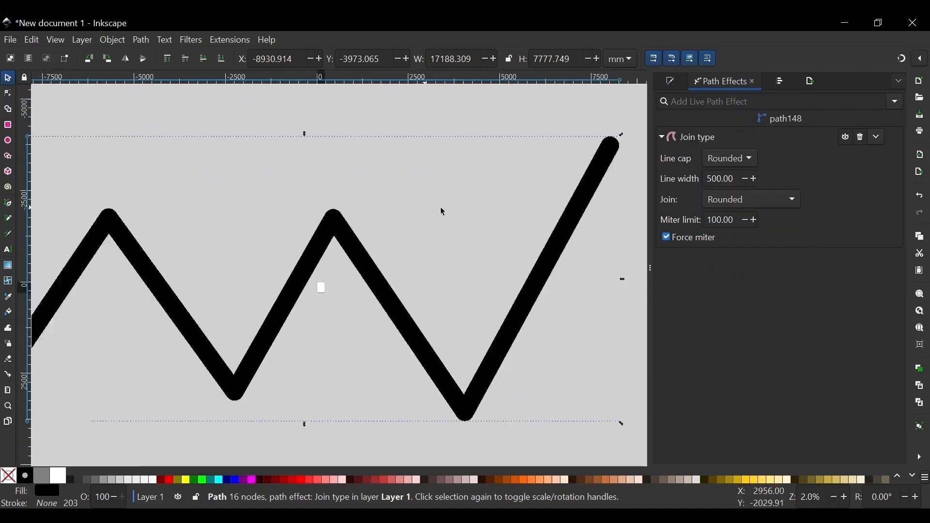
pyautogui.scroll(3, 481, 200)
pyautogui.scroll(-1, 400, 199)
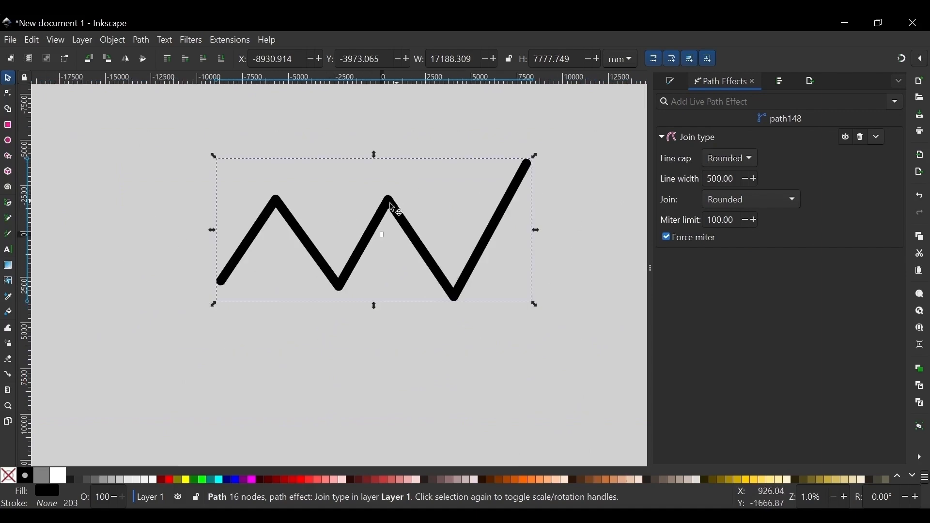
pyautogui.scroll(3, 393, 208)
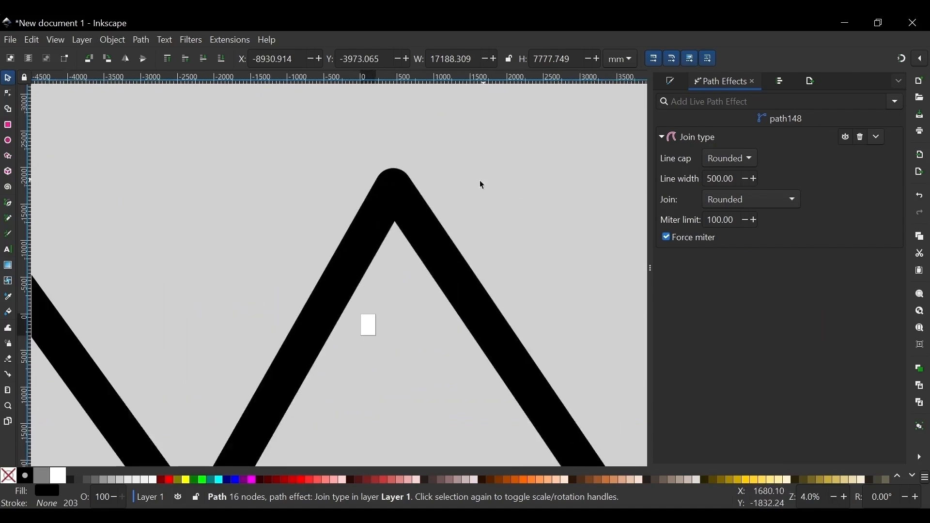
pyautogui.scroll(-2, 482, 186)
pyautogui.scroll(3, 436, 229)
pyautogui.scroll(-3, 453, 187)
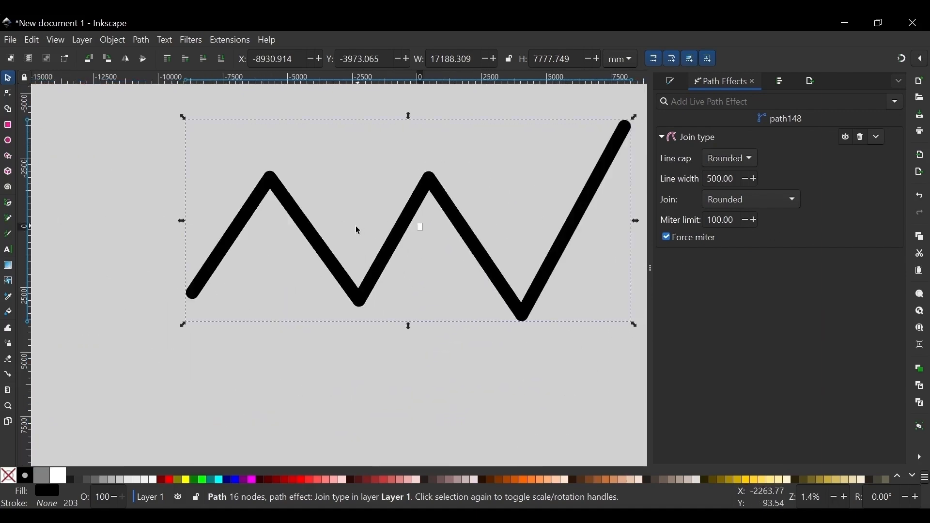
pyautogui.scroll(2, 556, 197)
pyautogui.scroll(-3, 585, 197)
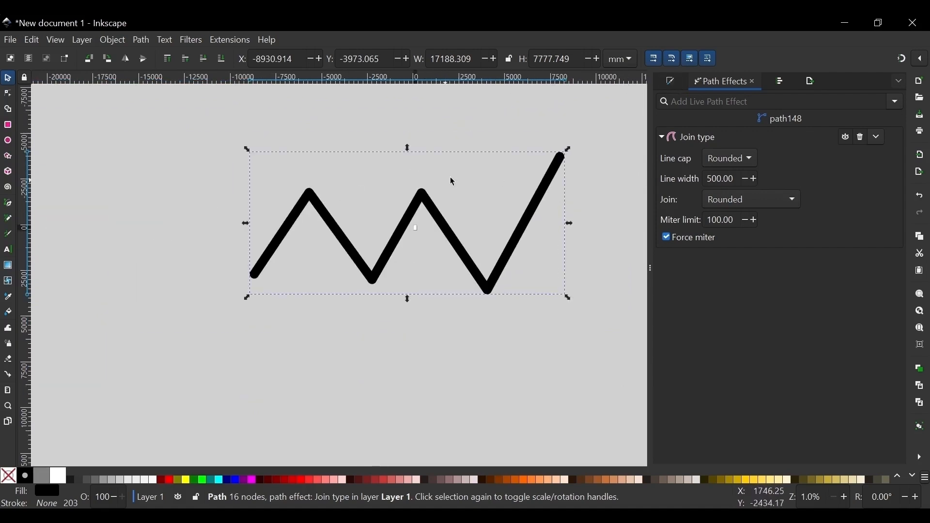
# Move the thick zigzag path to about X -10465, Y -3444 mm.
pyautogui.moveTo(552, 172); pyautogui.dragTo(523, 182)
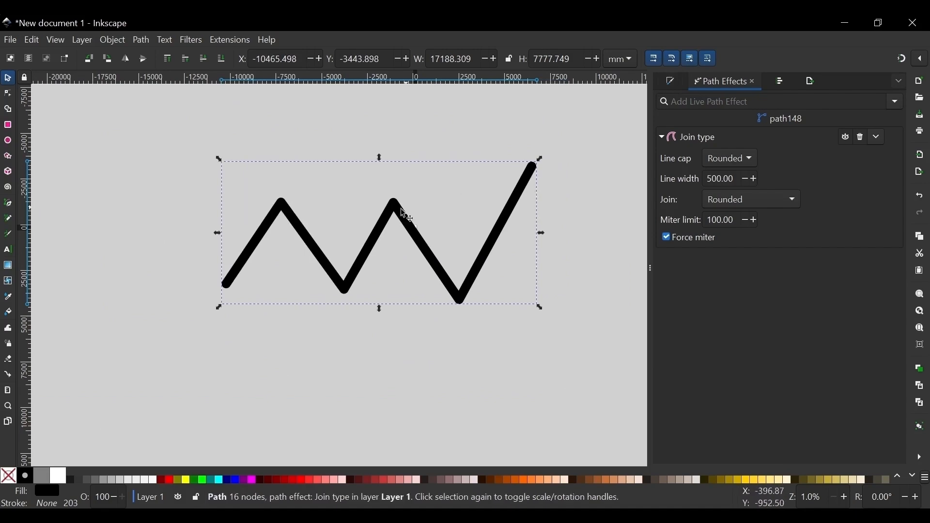
pyautogui.press('space')
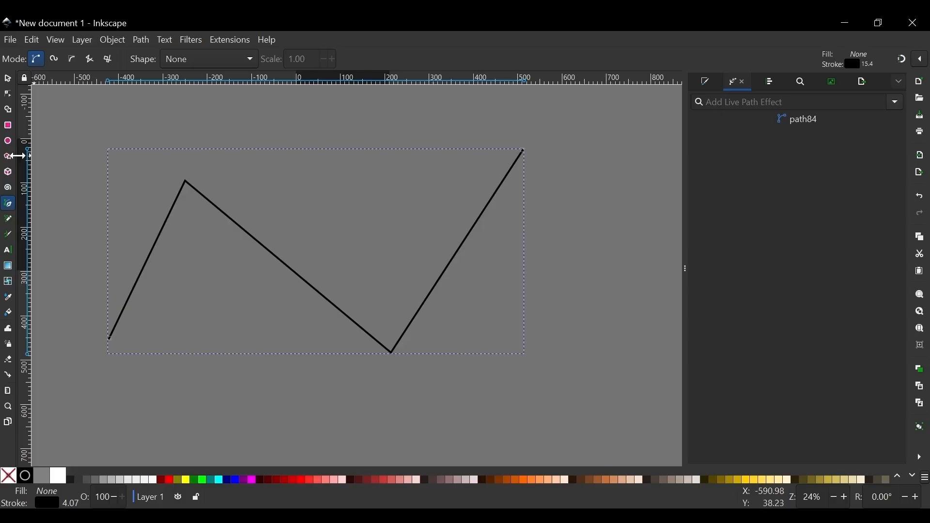
# Move the thin four-node zigzag path to about X -291, Y 3 mm.
pyautogui.click(8, 78)
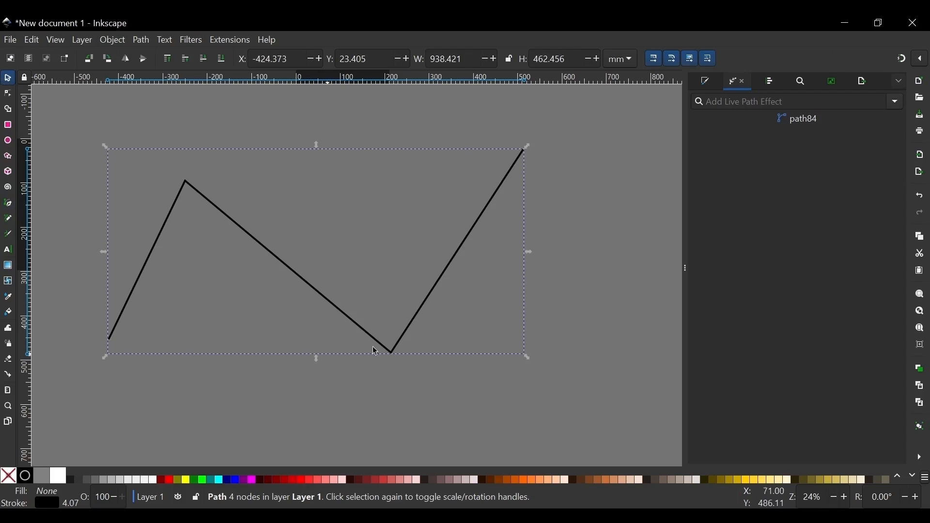
pyautogui.click(284, 269)
pyautogui.moveTo(285, 269); pyautogui.dragTo(343, 259)
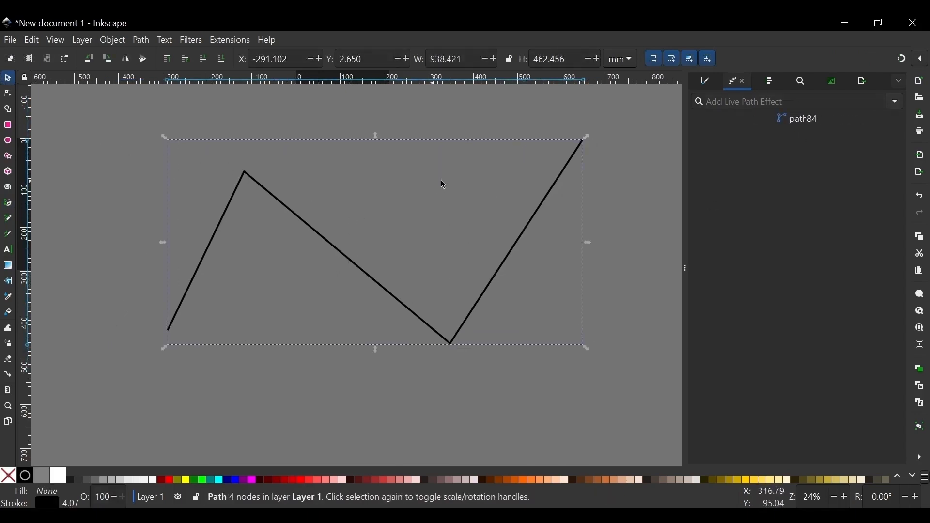
# Apply the BSpline path effect to the four-node path and set its change weight to 33.2333%.
pyautogui.click(896, 101)
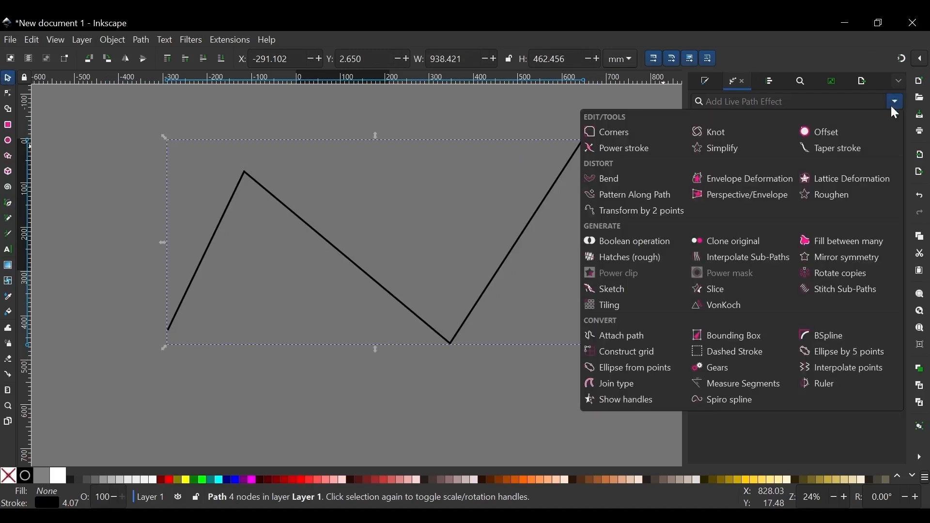
pyautogui.click(831, 344)
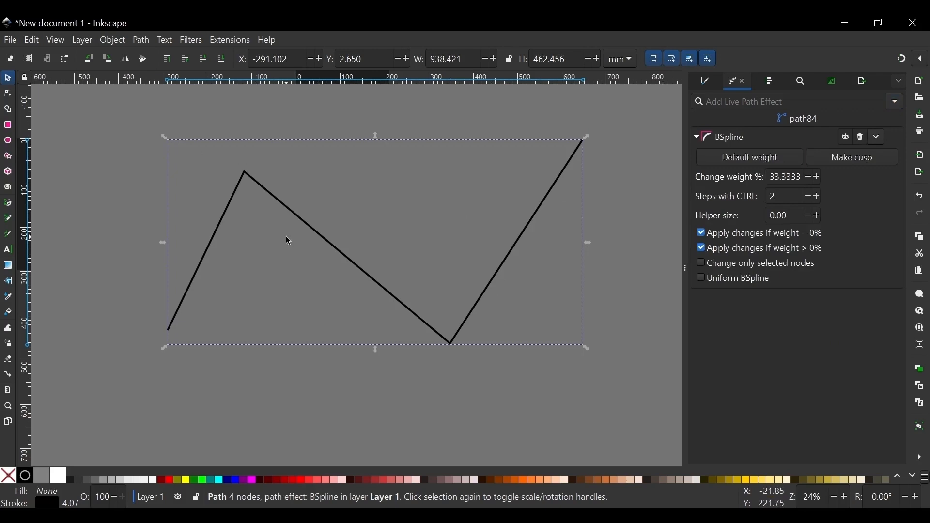
pyautogui.click(810, 177)
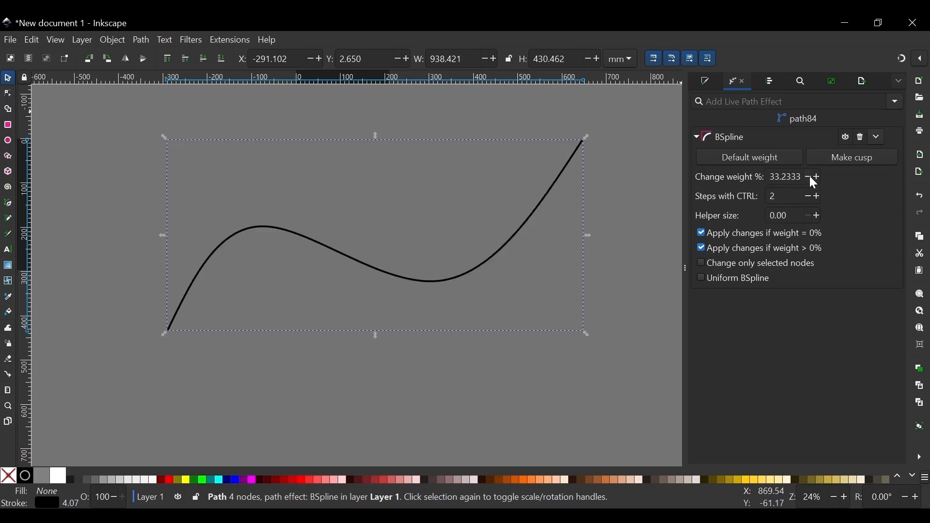
# Move the BSpline's end node to about X 625, Y 131, its valley node to X 365, Y 543 and its peak node to X -68, Y 62 mm.
pyautogui.press('n')
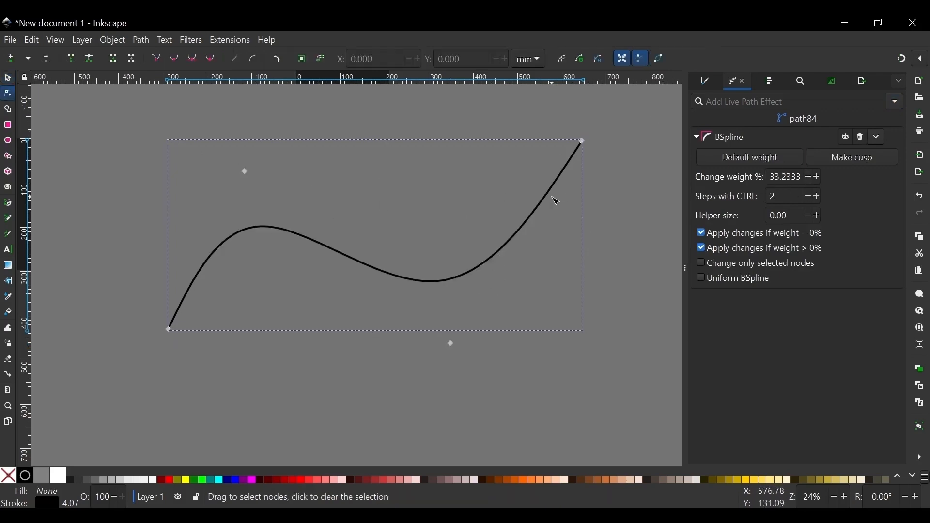
pyautogui.moveTo(584, 142); pyautogui.dragTo(578, 202)
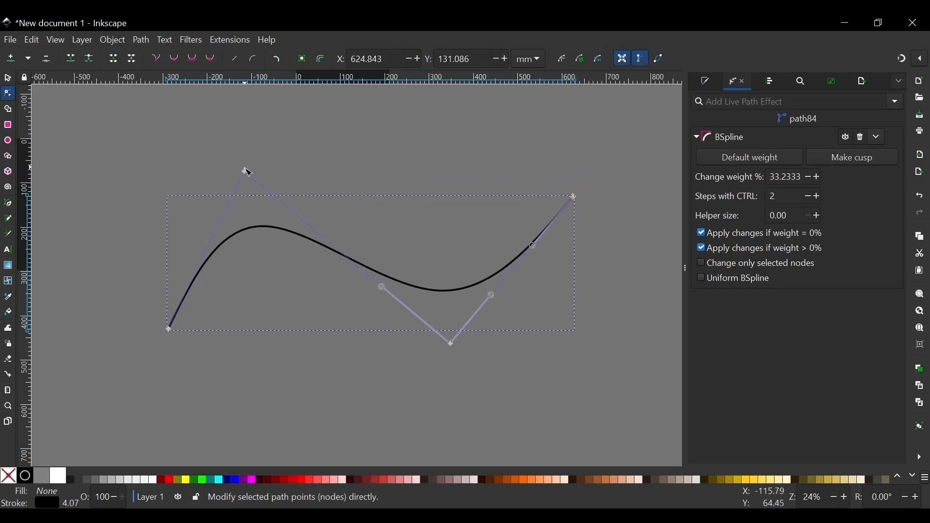
pyautogui.moveTo(248, 173); pyautogui.dragTo(277, 158)
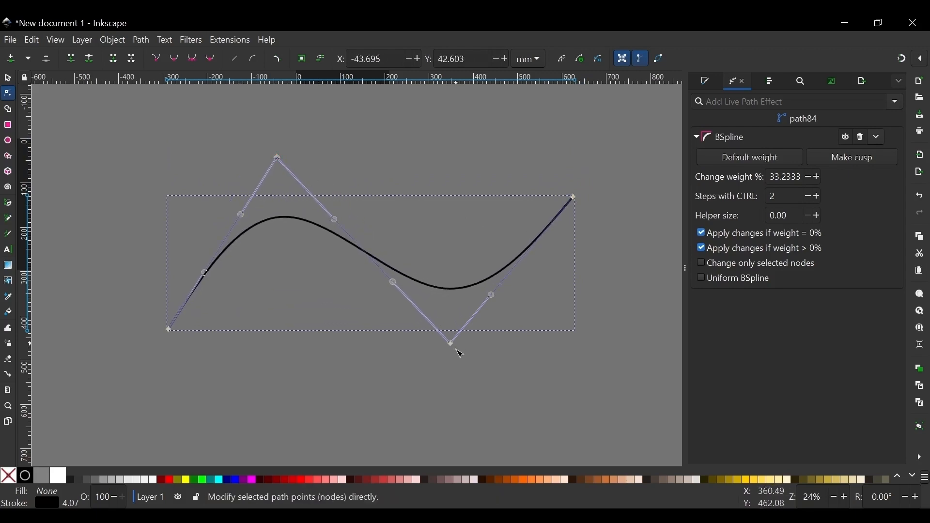
pyautogui.moveTo(451, 344); pyautogui.dragTo(459, 379)
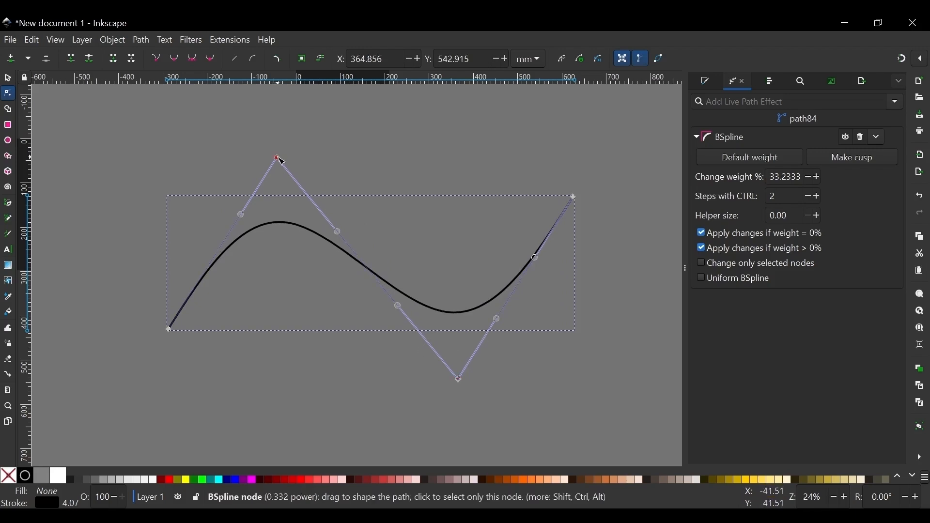
pyautogui.moveTo(280, 160)
pyautogui.mouseDown()
pyautogui.moveTo(315, 211)
pyautogui.moveTo(302, 178)
pyautogui.moveTo(248, 161)
pyautogui.moveTo(268, 166)
pyautogui.mouseUp()
pyautogui.scroll(-1, 394, 259)
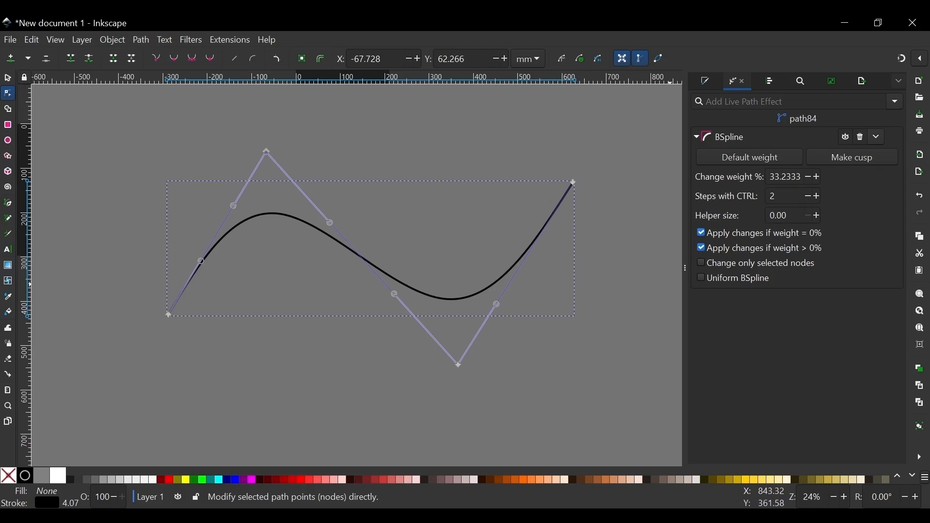
# Set the BSpline change weight to 32.6333% and slide the peak node's handle toward the path's start and back.
pyautogui.click(807, 177)
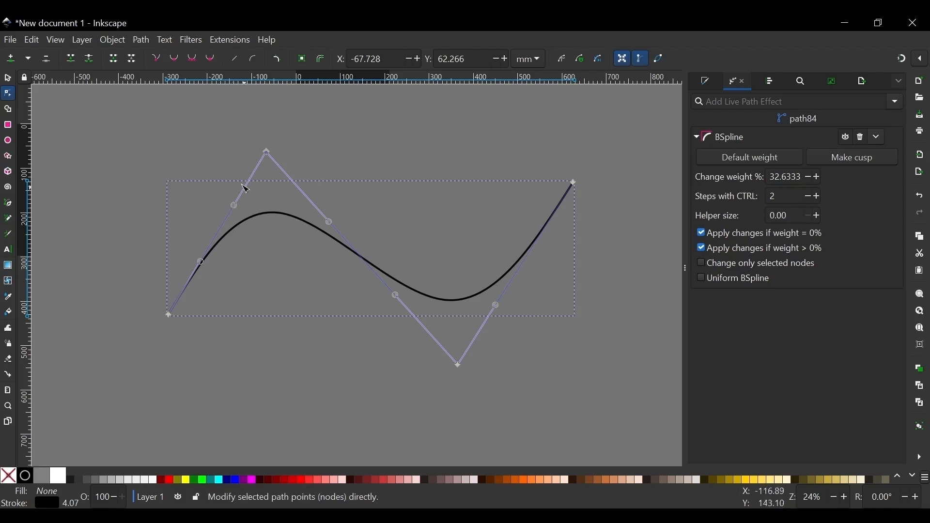
pyautogui.moveTo(235, 204); pyautogui.dragTo(214, 251)
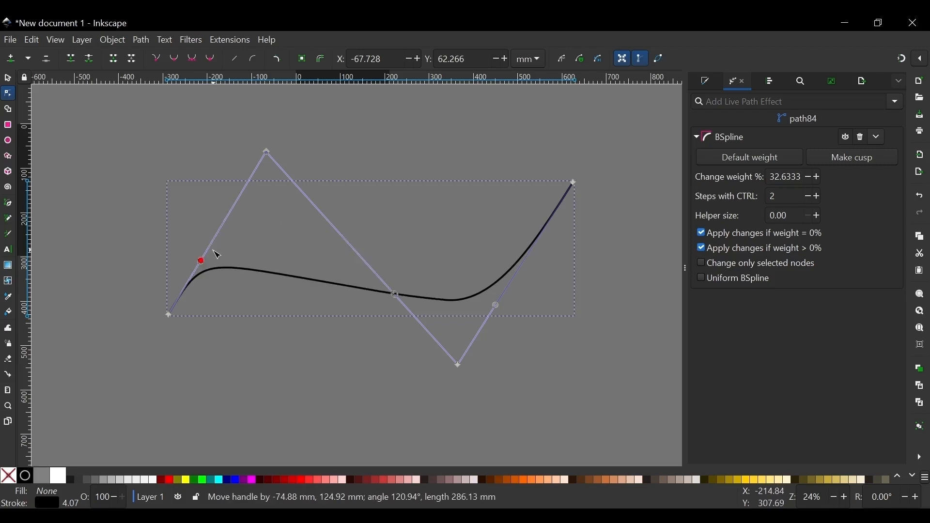
pyautogui.moveTo(231, 218); pyautogui.dragTo(245, 203)
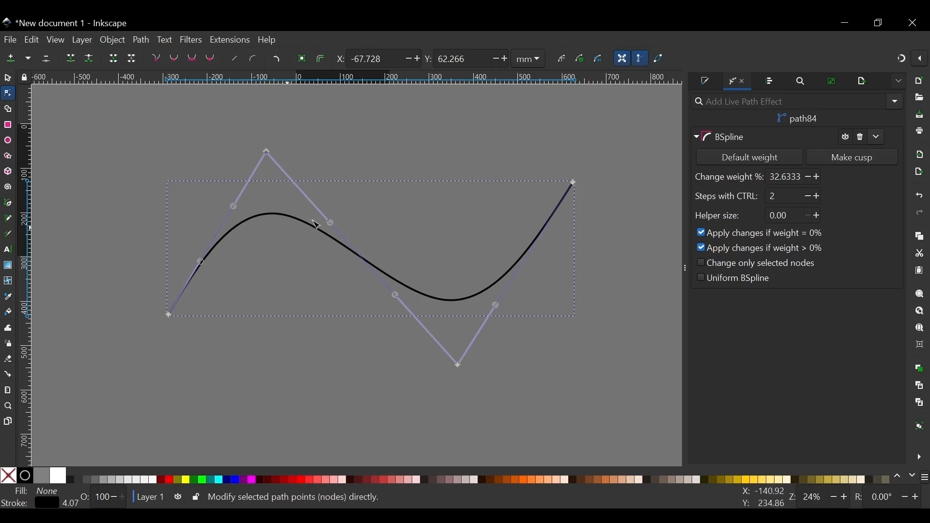
# Set the BSpline effect's Steps with CTRL to 8.
pyautogui.click(817, 196)
pyautogui.click(817, 195)
pyautogui.click(817, 196)
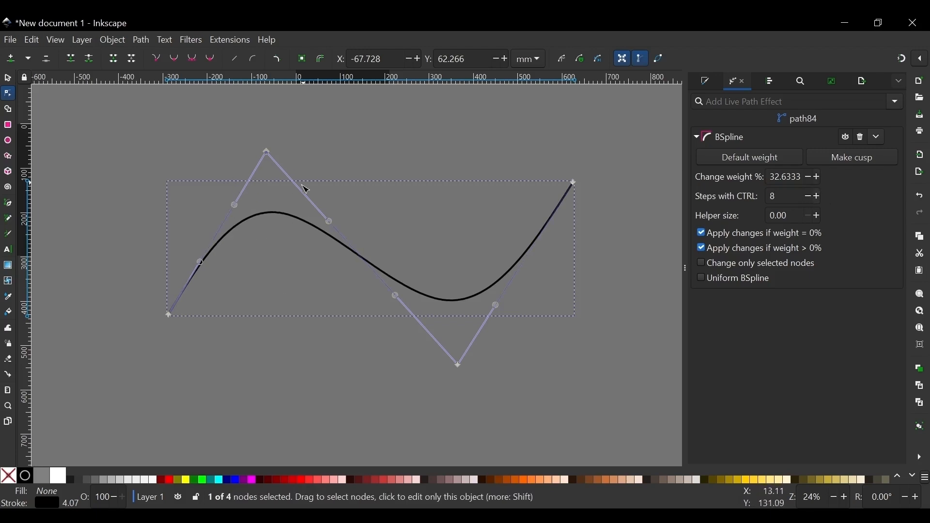
# Slide the start-side handle of the peak node and the end-side handle of the valley node slightly along the BSpline's control lines.
pyautogui.moveTo(237, 208)
pyautogui.mouseDown()
pyautogui.moveTo(205, 271)
pyautogui.moveTo(249, 169)
pyautogui.moveTo(228, 225)
pyautogui.moveTo(239, 208)
pyautogui.mouseUp()
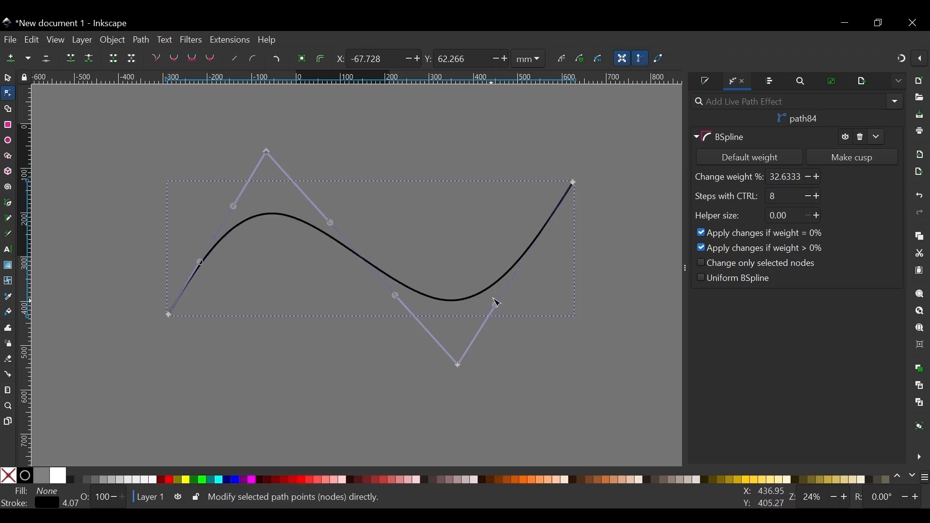
pyautogui.moveTo(499, 306)
pyautogui.mouseDown()
pyautogui.moveTo(535, 245)
pyautogui.moveTo(497, 305)
pyautogui.mouseUp()
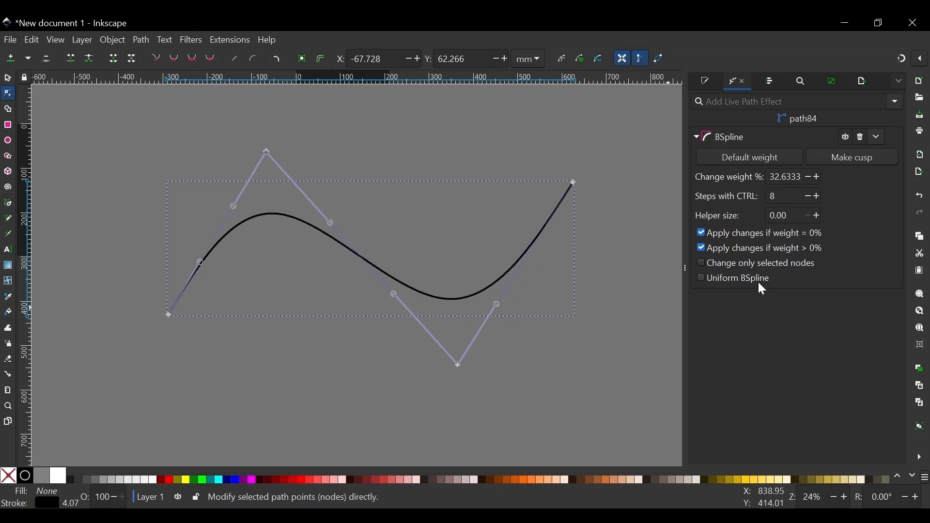
# Set the BSpline effect's helper size to 70 and check the helper circles on the curve.
pyautogui.click(816, 216)
pyautogui.click(816, 216)
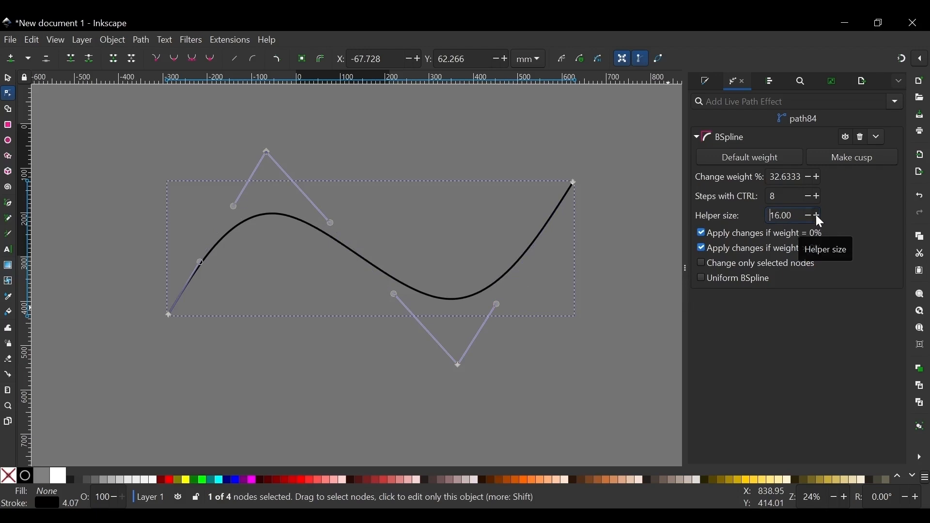
pyautogui.moveTo(815, 214); pyautogui.dragTo(816, 214)
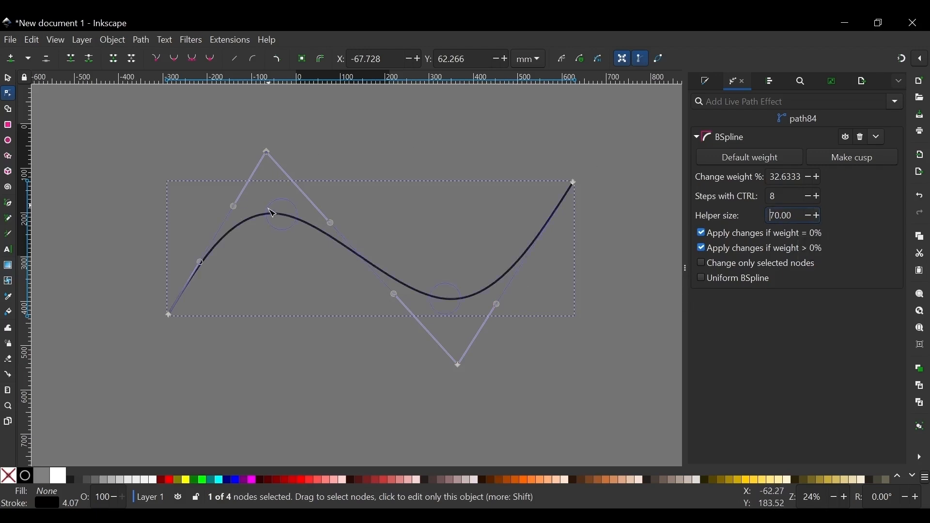
pyautogui.keyDown('ctrl'); pyautogui.scroll(3, 273, 212); pyautogui.keyUp('ctrl')
pyautogui.keyDown('ctrl'); pyautogui.scroll(-3, 302, 192); pyautogui.keyUp('ctrl')
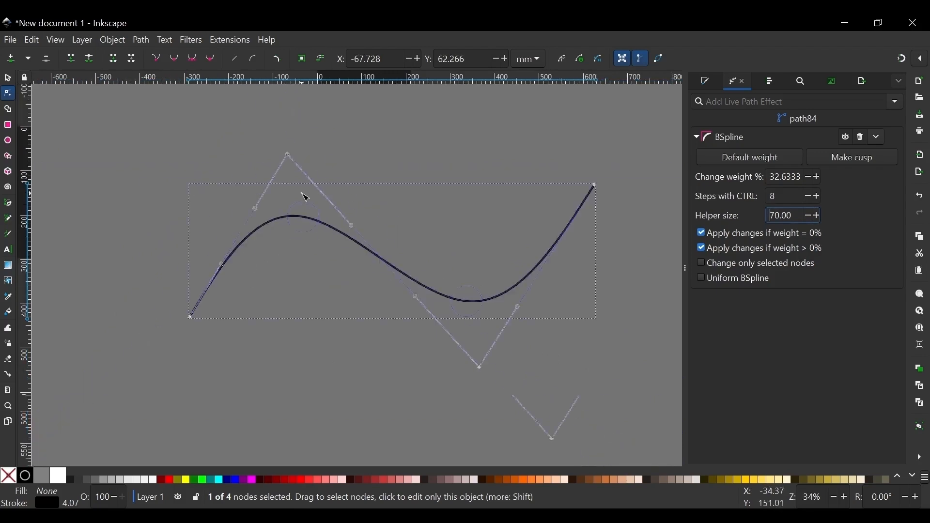
pyautogui.scroll(-1, 367, 212)
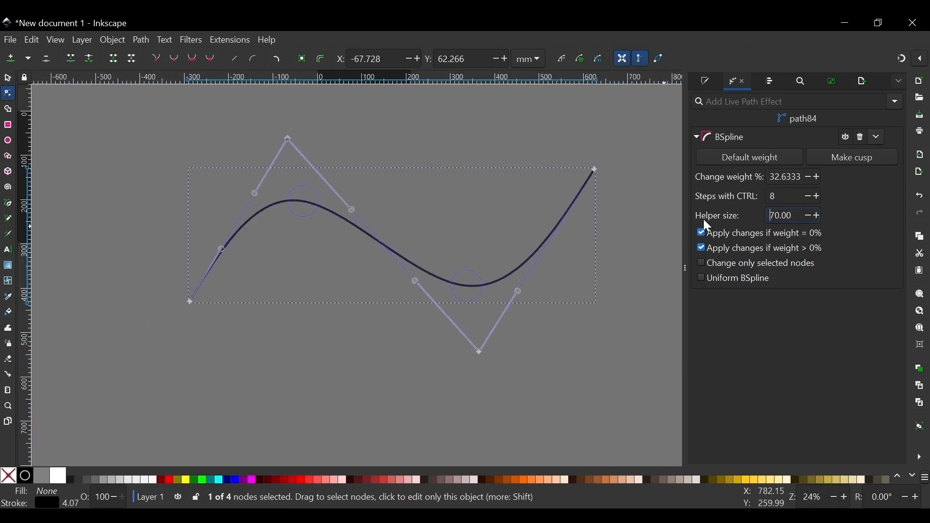
pyautogui.scroll(1, 664, 211)
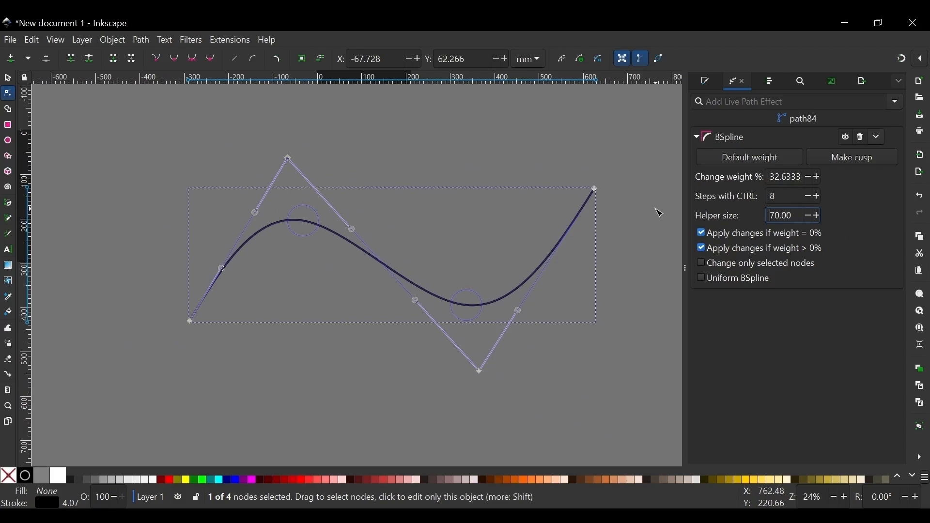
# Select the path's first segment and collapse the peak node's handle onto the node to make a sharp corner.
pyautogui.click(740, 230)
pyautogui.click(740, 231)
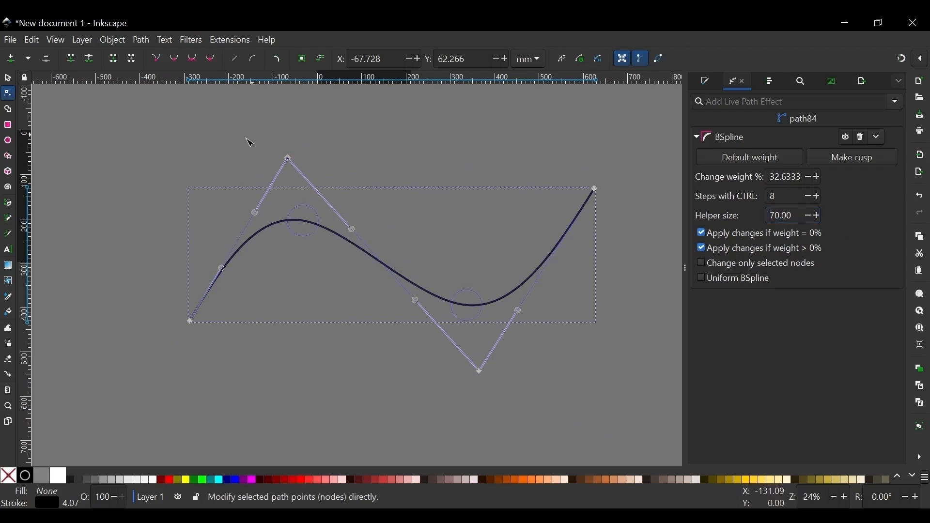
pyautogui.click(258, 216)
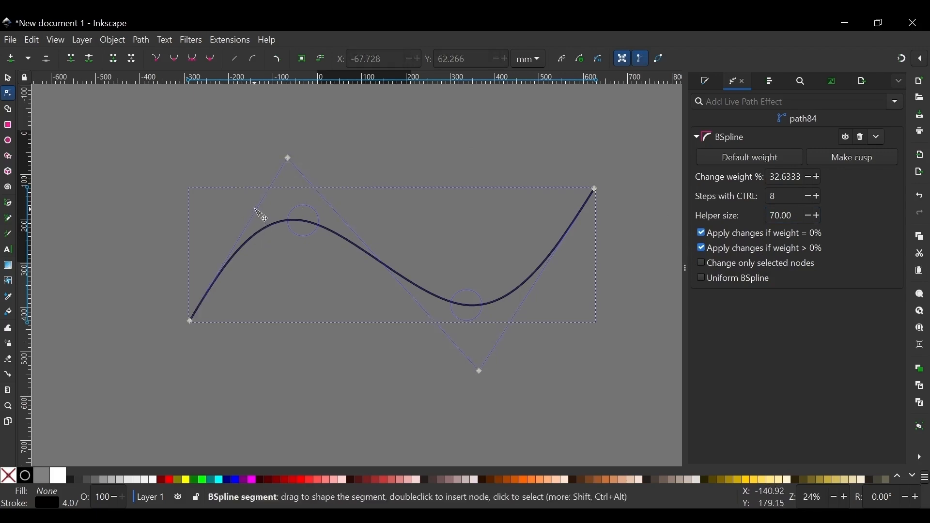
pyautogui.click(262, 215)
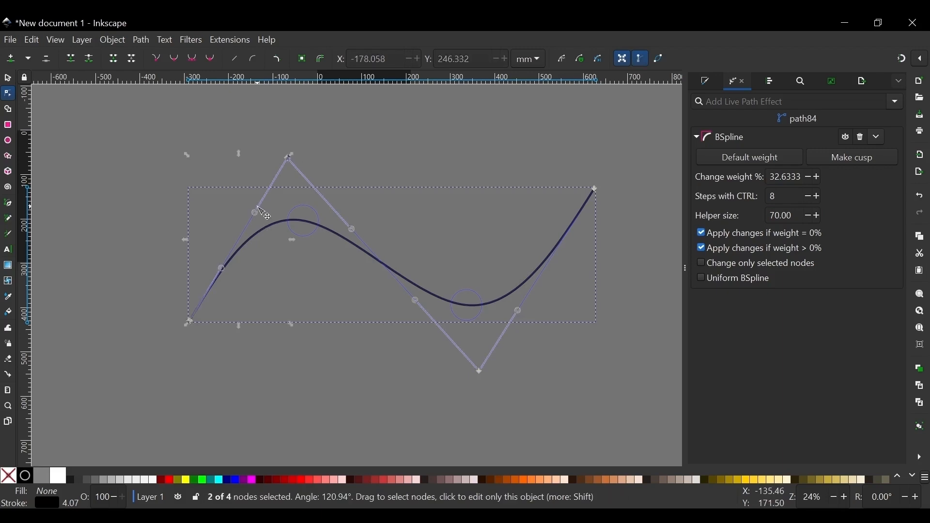
pyautogui.moveTo(256, 213); pyautogui.dragTo(288, 158)
pyautogui.scroll(4, 288, 160)
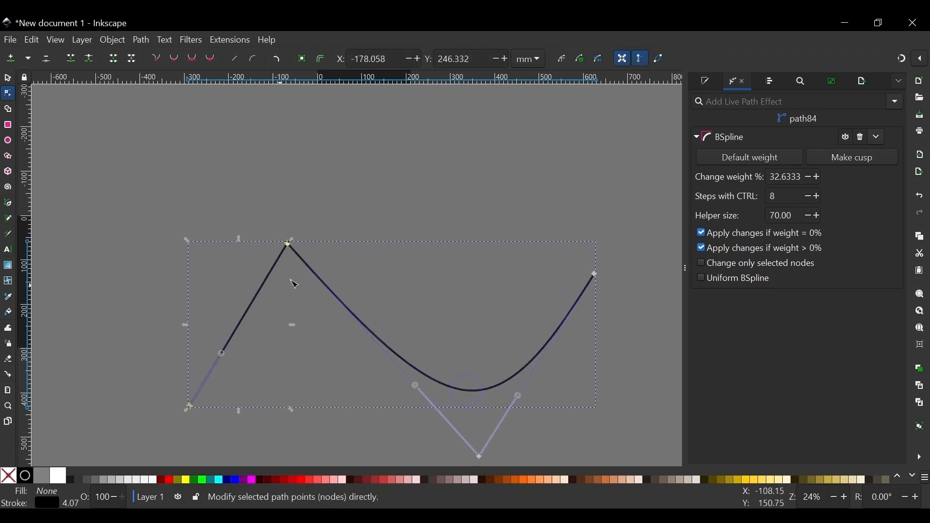
pyautogui.scroll(-3, 298, 280)
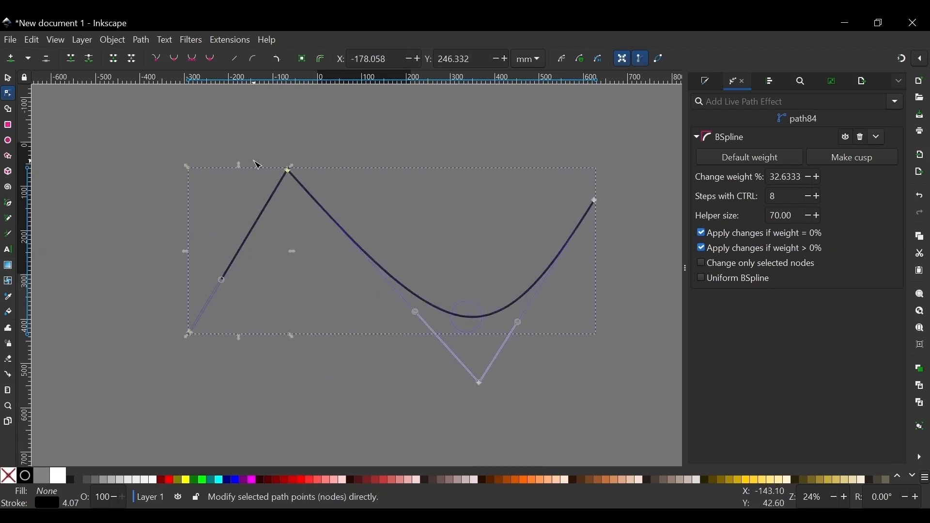
# Turn off applying changes to weights above 0% and set the BSpline change weight to 49.9%.
pyautogui.click(702, 248)
pyautogui.doubleClick(786, 178)
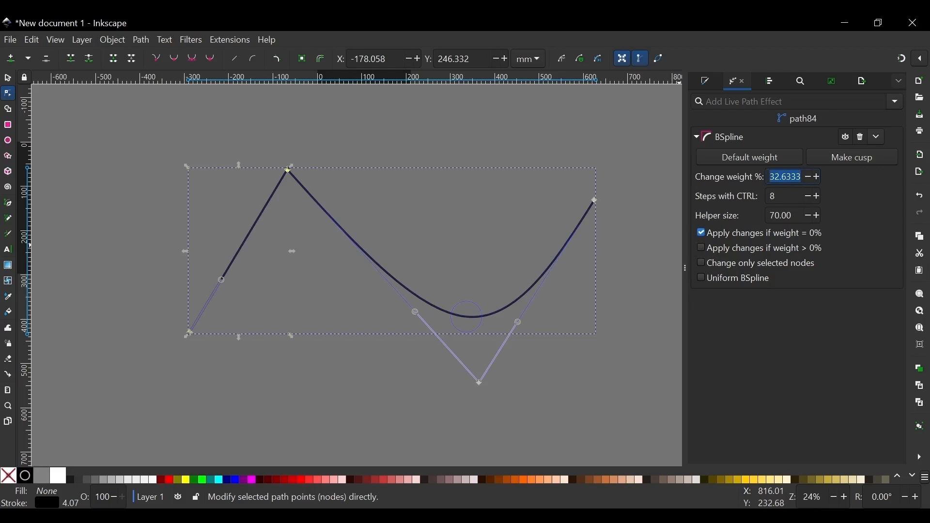
pyautogui.write('50')
pyautogui.press('Return')
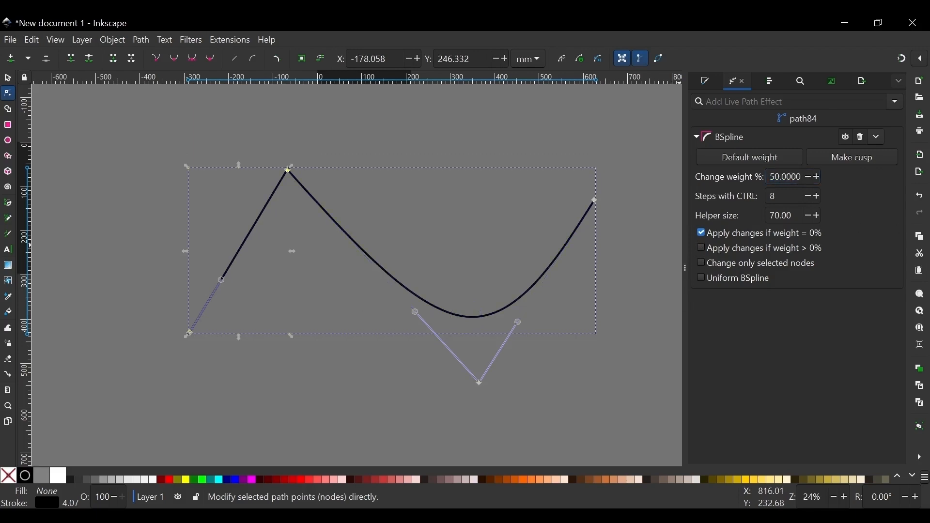
pyautogui.click(810, 183)
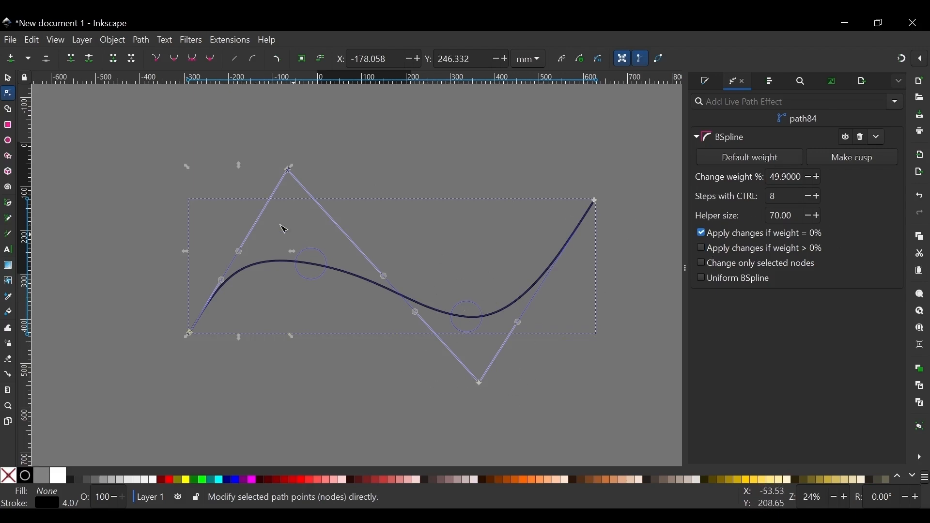
# Restrict weight changes to nodes with weight above 0% and collapse the peak node's handle onto the node again.
pyautogui.click(702, 236)
pyautogui.click(703, 249)
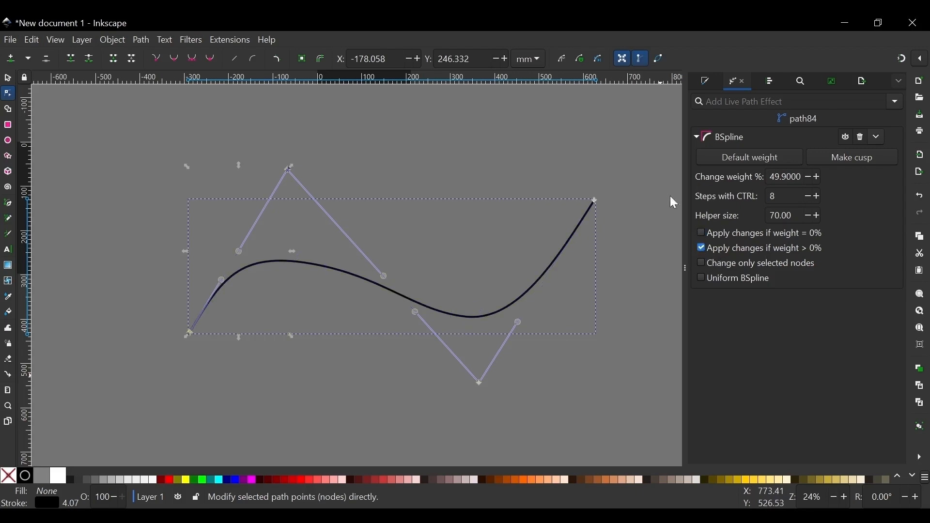
pyautogui.moveTo(241, 252); pyautogui.dragTo(289, 170)
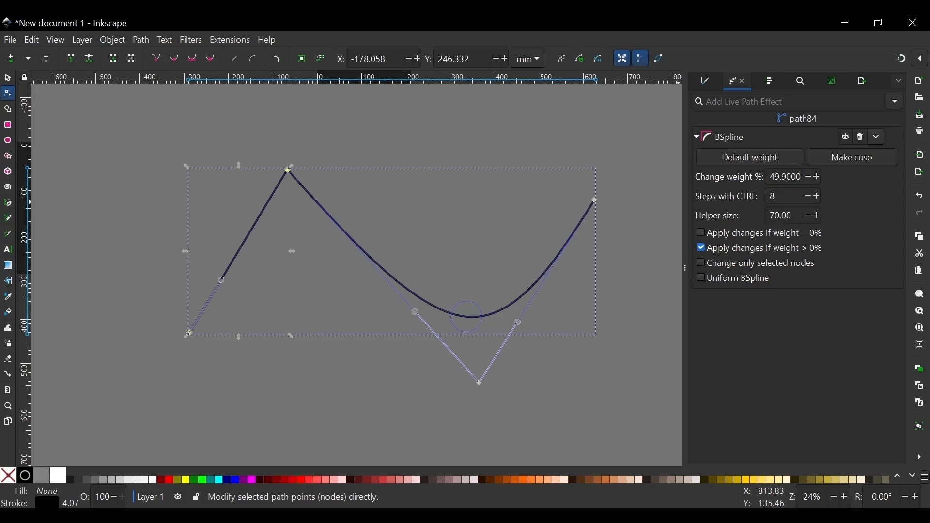
# Set the BSpline change weight to 29.9% with only nodes above 0% weight affected.
pyautogui.moveTo(802, 178); pyautogui.dragTo(770, 177)
pyautogui.write('30')
pyautogui.press('Return')
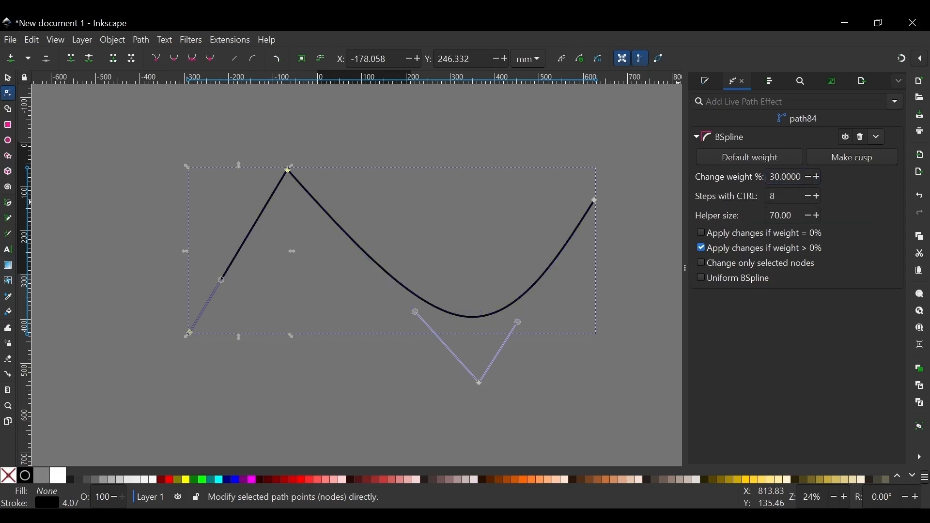
pyautogui.click(812, 177)
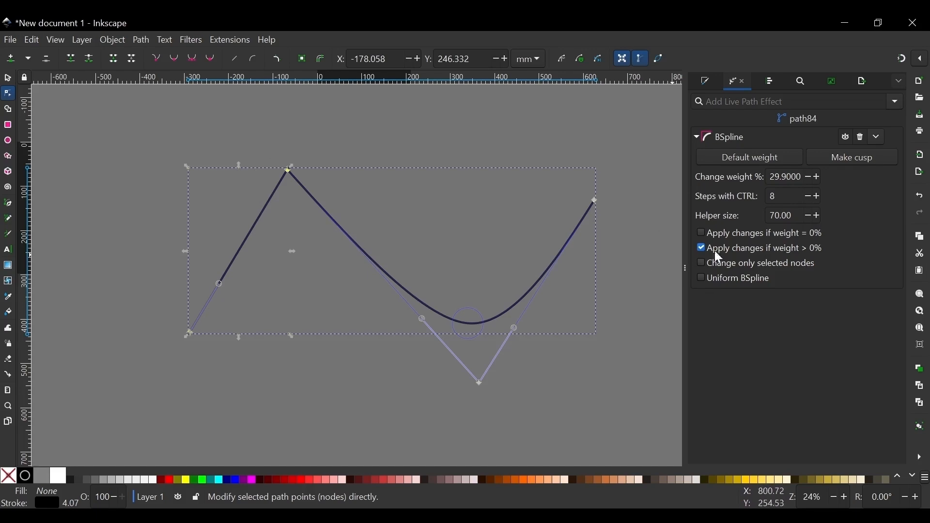
# Re-enable applying changes to nodes with weight 0%, and select the peak node followed by the valley node.
pyautogui.click(701, 234)
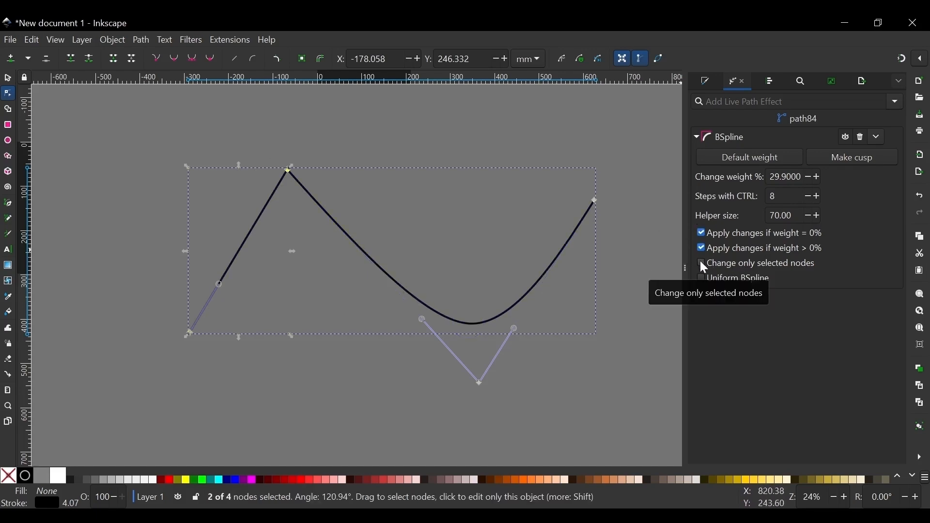
pyautogui.moveTo(214, 129); pyautogui.dragTo(394, 202)
pyautogui.moveTo(227, 136); pyautogui.dragTo(345, 195)
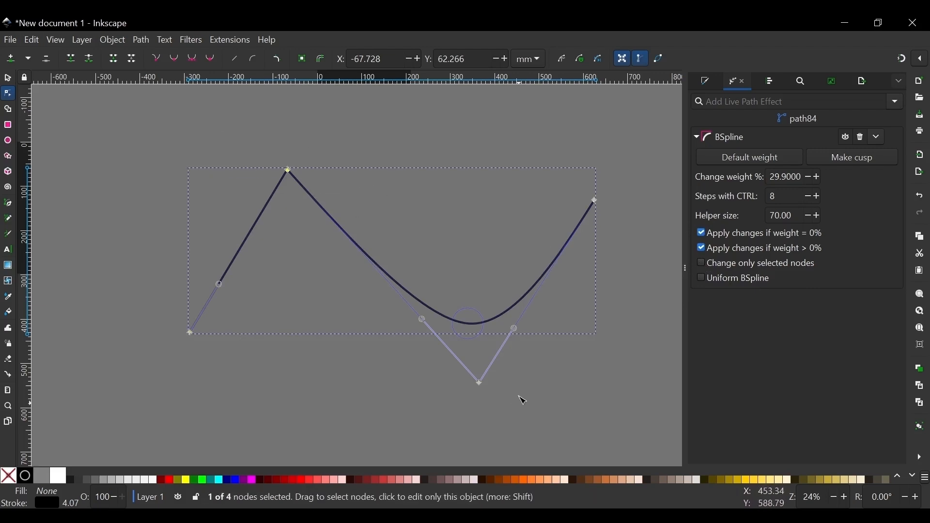
pyautogui.click(482, 385)
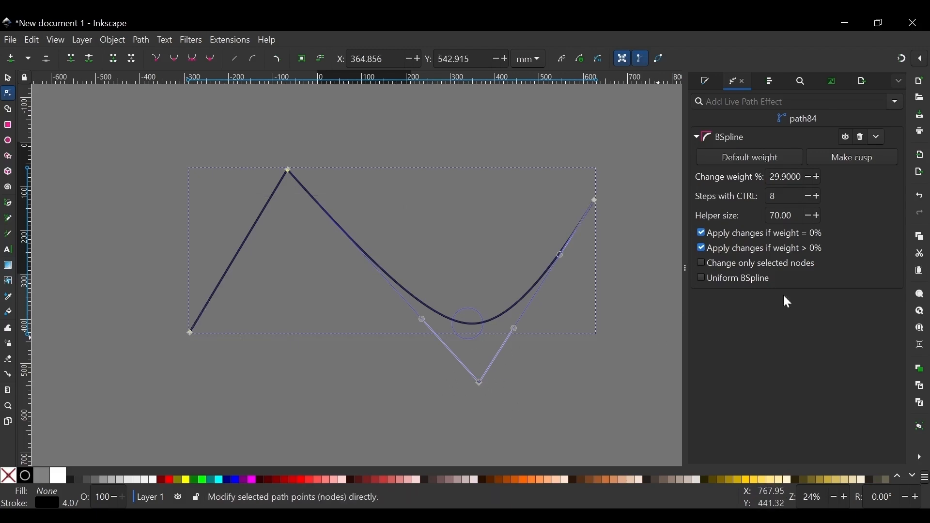
# Exclude nodes with weight 0% from changes and set the BSpline change weight to 49.5%.
pyautogui.click(702, 235)
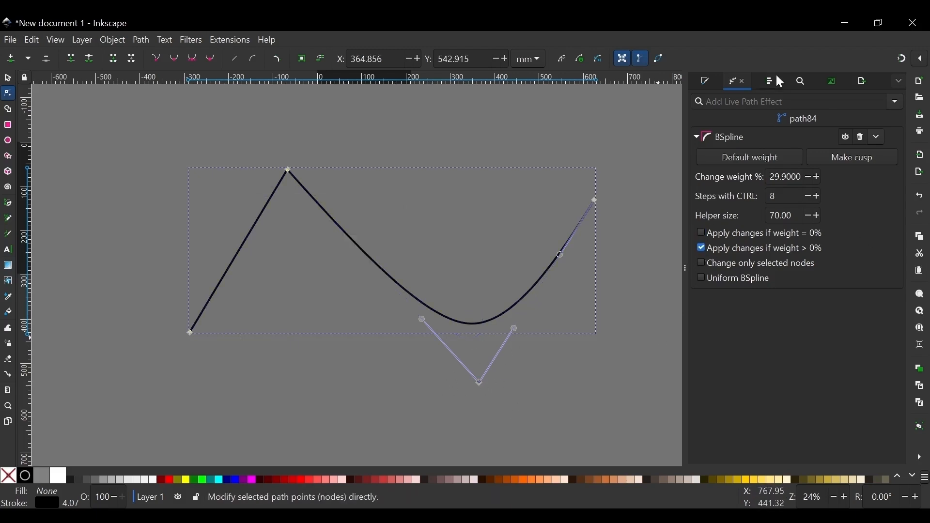
pyautogui.doubleClick(785, 178)
pyautogui.write('50')
pyautogui.press('Return')
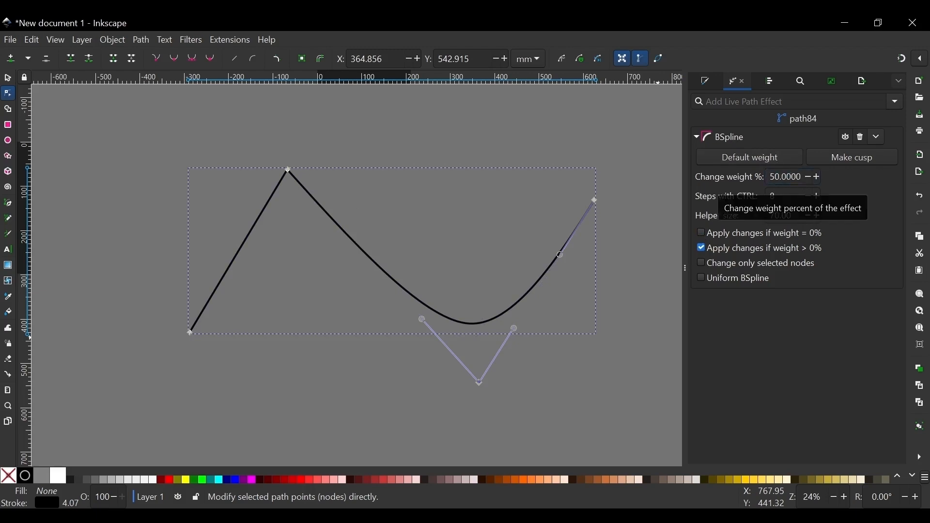
pyautogui.click(806, 177)
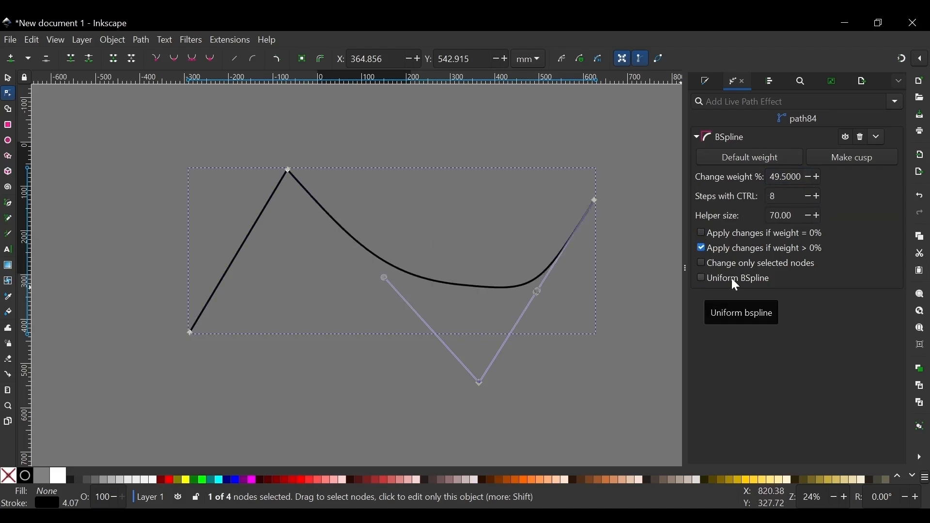
# Include nodes with weight 0% again at a change weight of 29.9%, and enable Uniform BSpline.
pyautogui.click(701, 234)
pyautogui.doubleClick(785, 177)
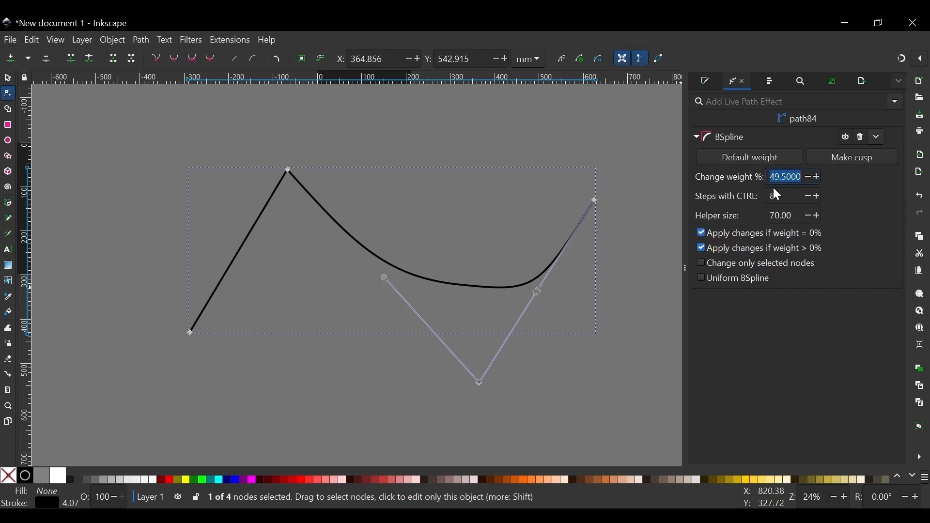
pyautogui.write('30')
pyautogui.press('Return')
pyautogui.click(807, 177)
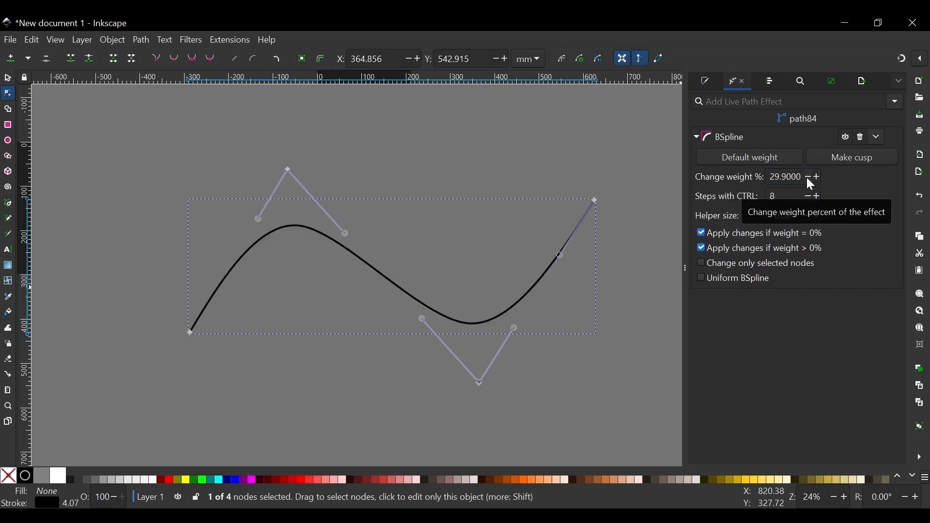
pyautogui.click(748, 278)
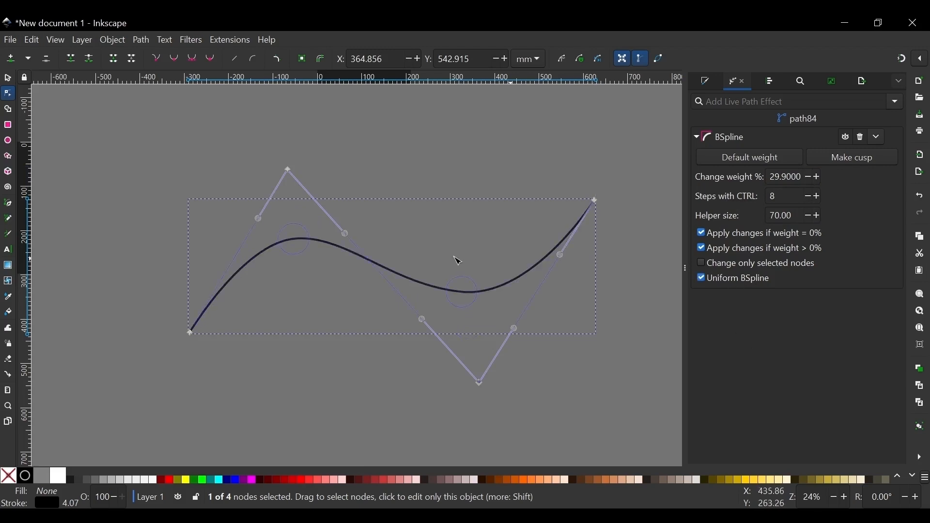
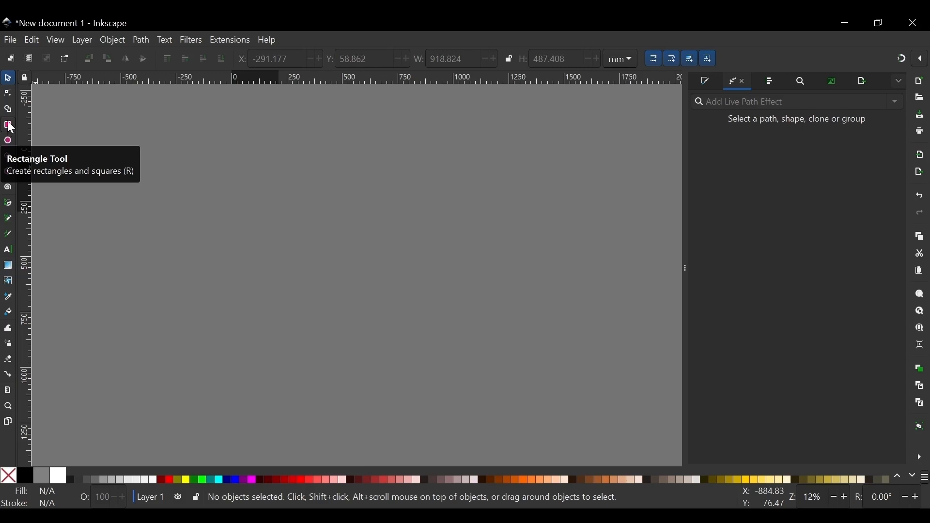
# Draw a rectangle about 710 mm wide and 542 mm high on the empty canvas and set its stroke width to 5.865 mm.
pyautogui.click(9, 126)
pyautogui.moveTo(247, 193); pyautogui.dragTo(404, 312)
pyautogui.click(7, 78)
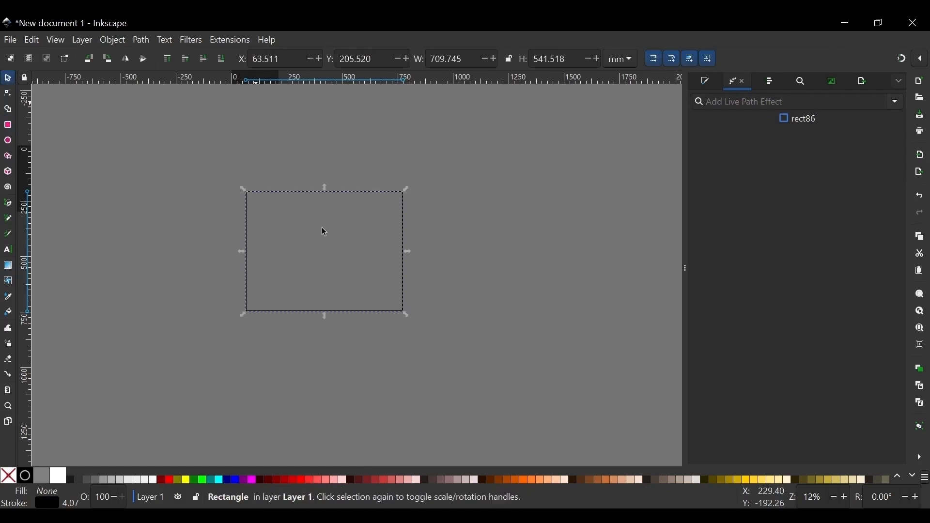
pyautogui.click(708, 83)
pyautogui.moveTo(783, 118); pyautogui.dragTo(782, 118)
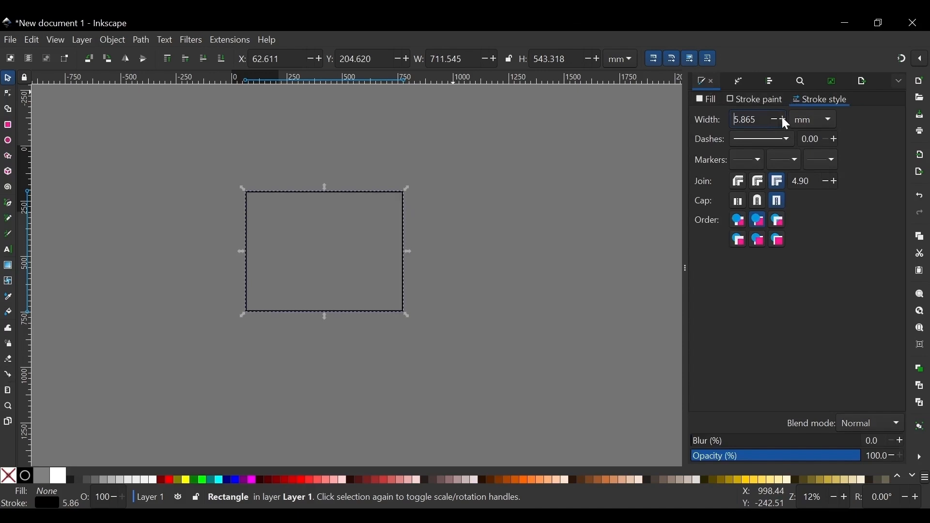
# Apply the Construct grid path effect to the rectangle and bring the whole grid into view.
pyautogui.click(740, 84)
pyautogui.click(894, 102)
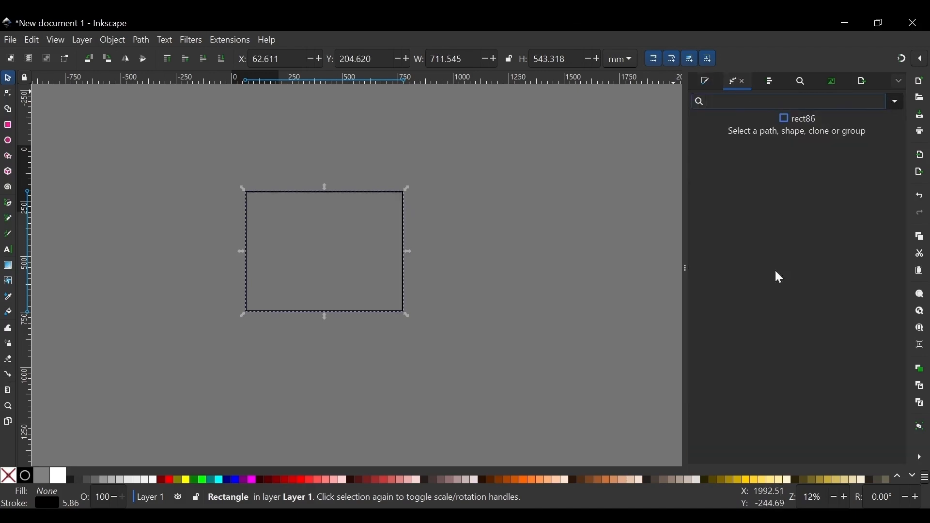
pyautogui.click(648, 356)
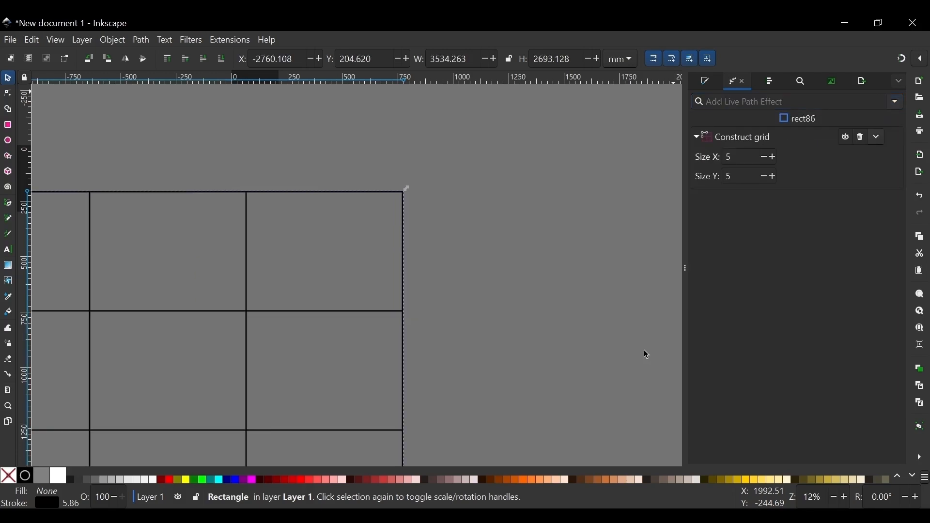
pyautogui.scroll(-4, 459, 179)
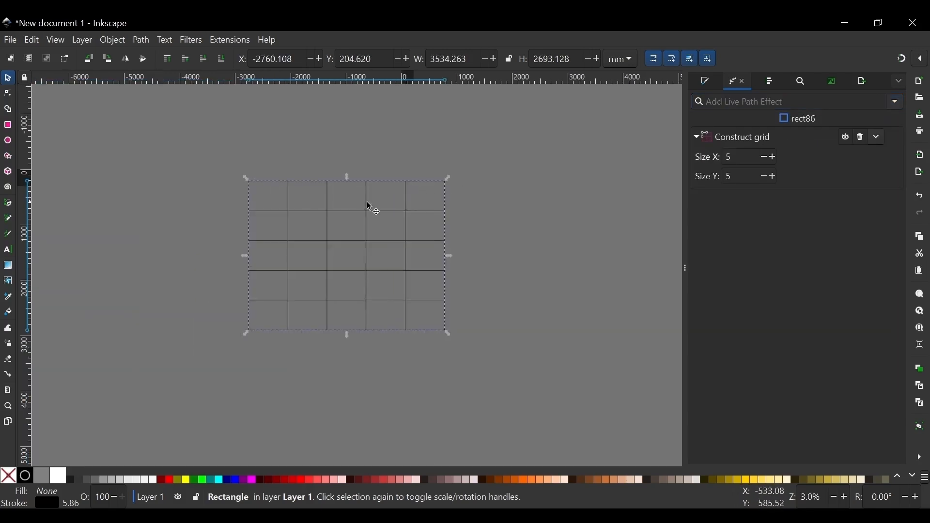
pyautogui.scroll(1, 364, 207)
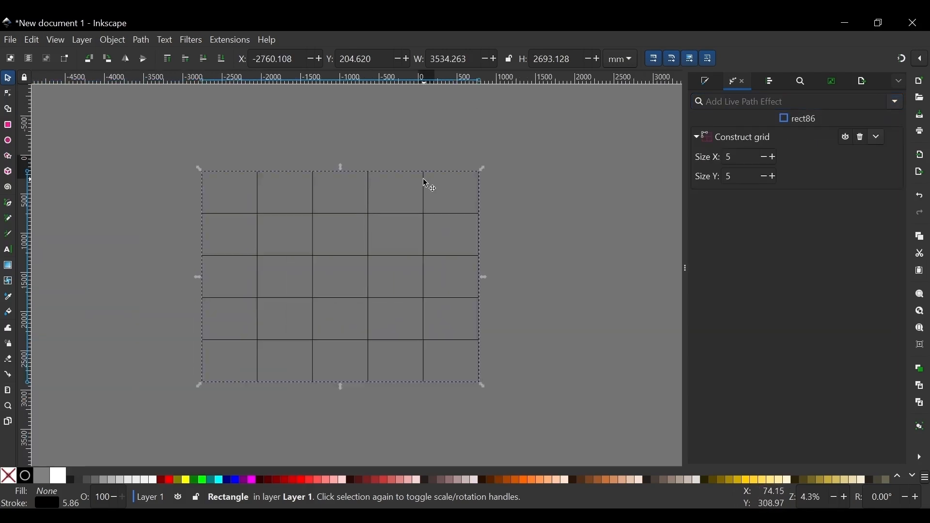
# Move the gridded rectangle slightly up and to the right, look over its cells, and delete it.
pyautogui.moveTo(426, 183); pyautogui.dragTo(475, 155)
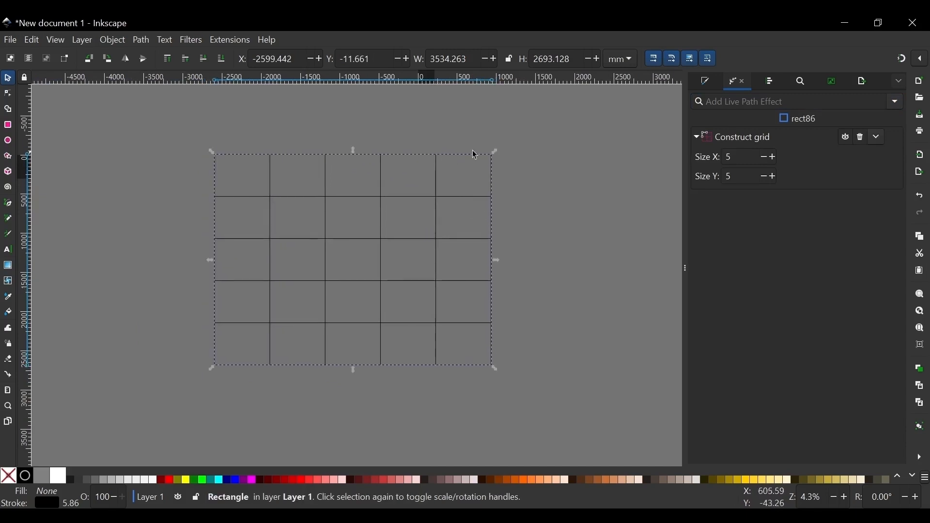
pyautogui.click(559, 139)
pyautogui.click(437, 194)
pyautogui.scroll(1, 396, 243)
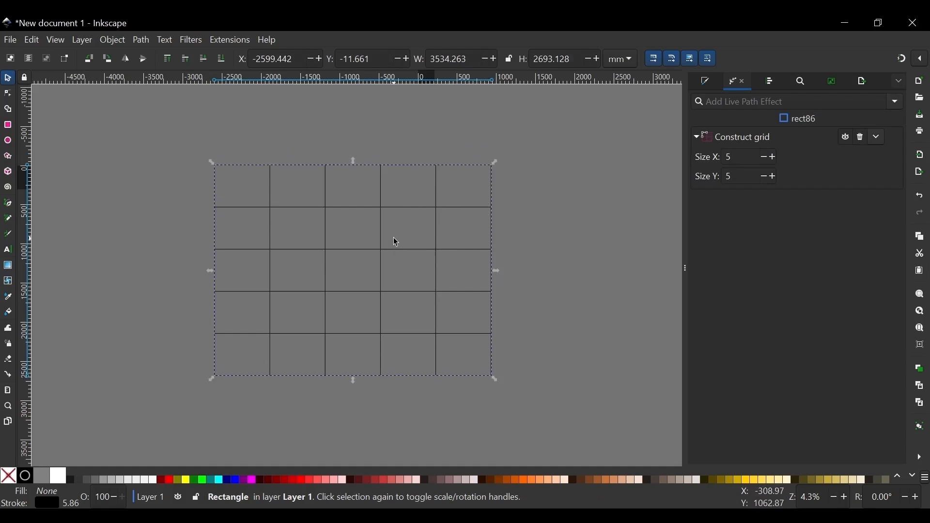
pyautogui.press('Delete')
# Draw a rectangle about 1940 mm wide and 1267 mm high and skew it horizontally to about 2453 mm overall width.
pyautogui.click(8, 126)
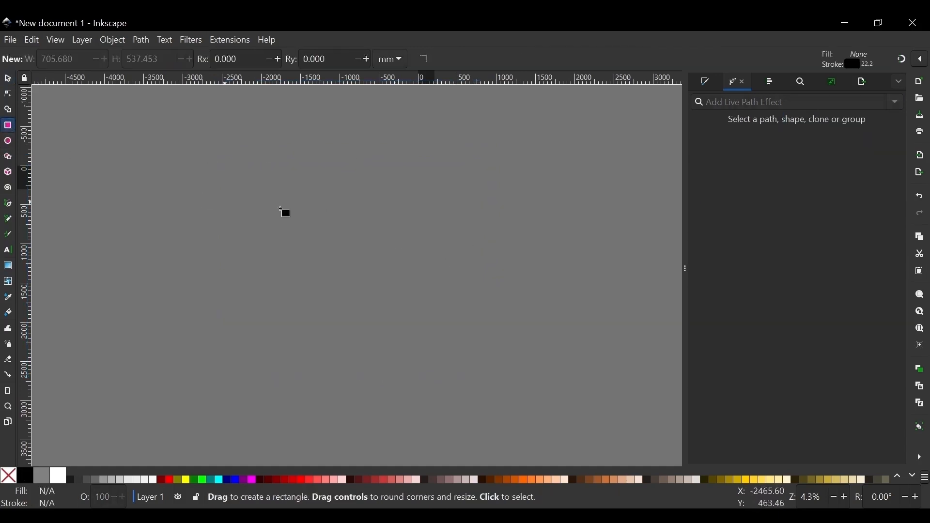
pyautogui.moveTo(250, 185); pyautogui.dragTo(403, 284)
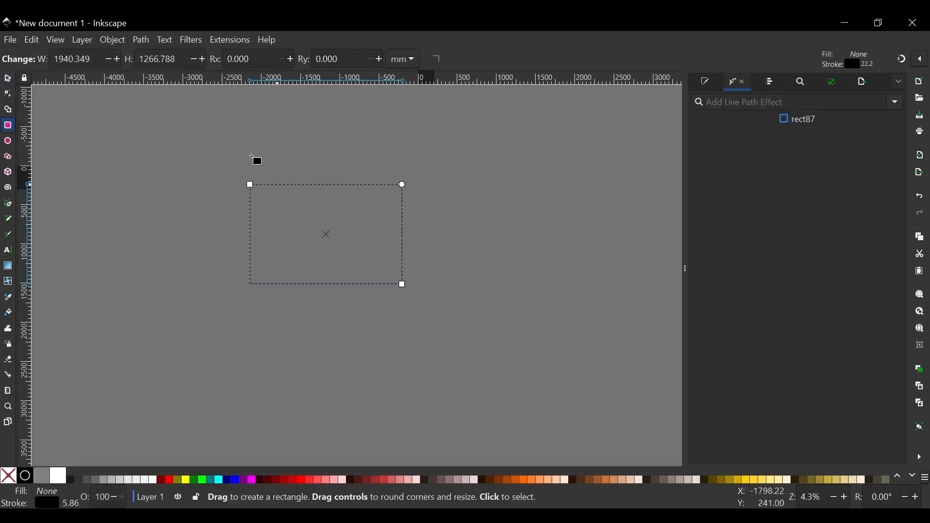
pyautogui.click(9, 79)
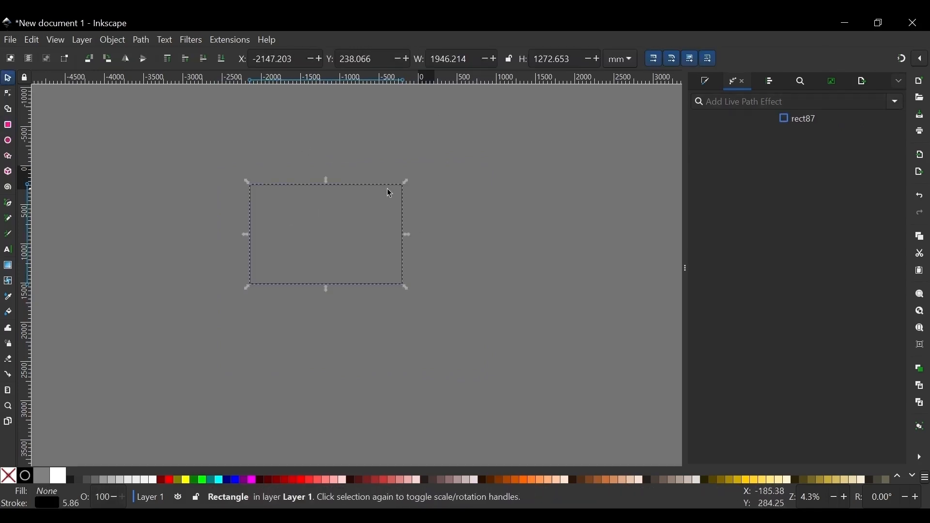
pyautogui.click(357, 191)
pyautogui.moveTo(325, 180); pyautogui.dragTo(353, 189)
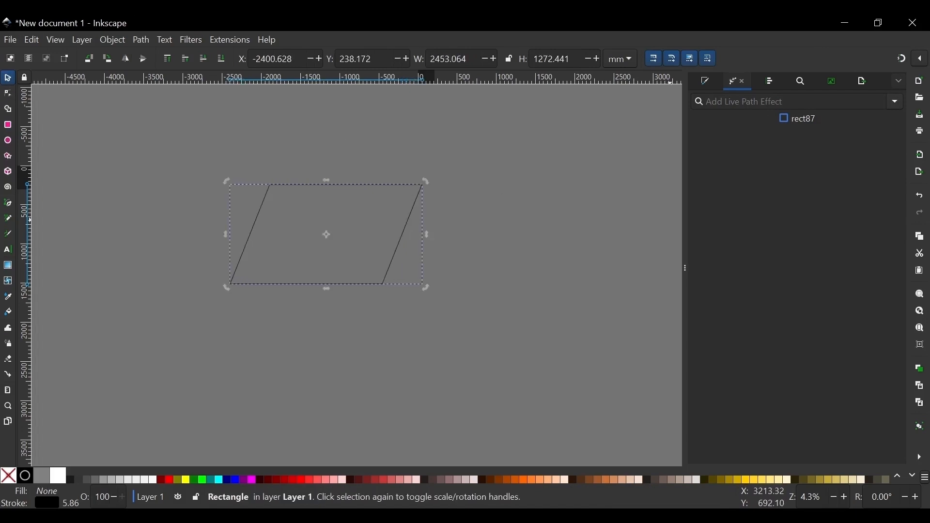
# Apply the Construct grid path effect to the skewed rectangle, inspect the slanted grid, and delete it.
pyautogui.click(895, 103)
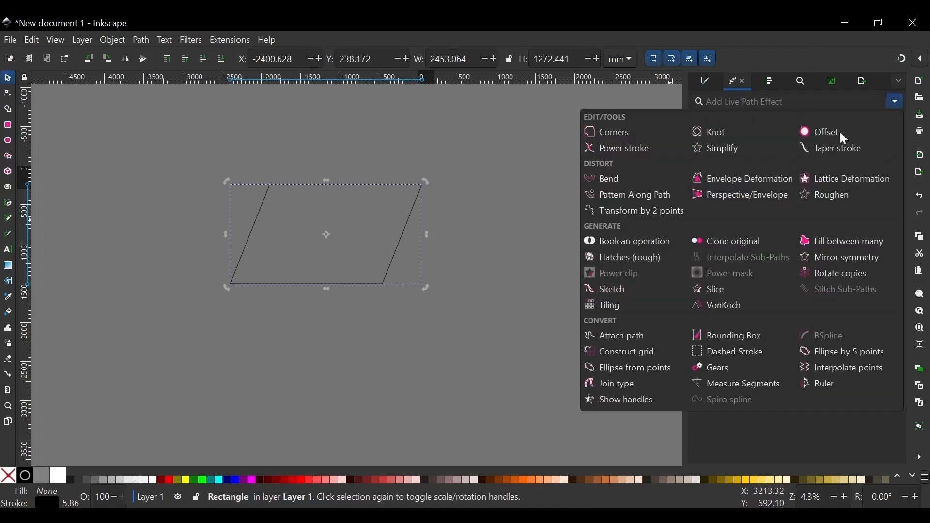
pyautogui.click(629, 348)
pyautogui.scroll(-4, 428, 157)
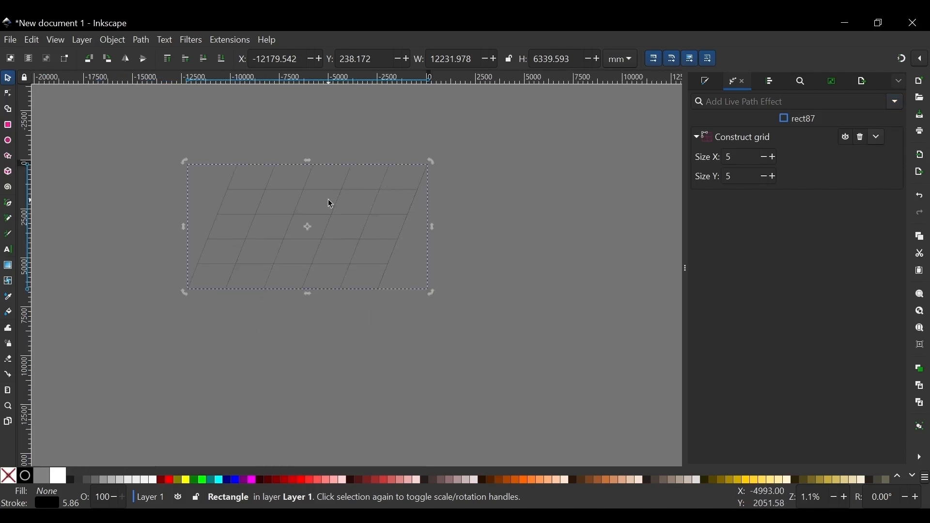
pyautogui.scroll(2, 476, 173)
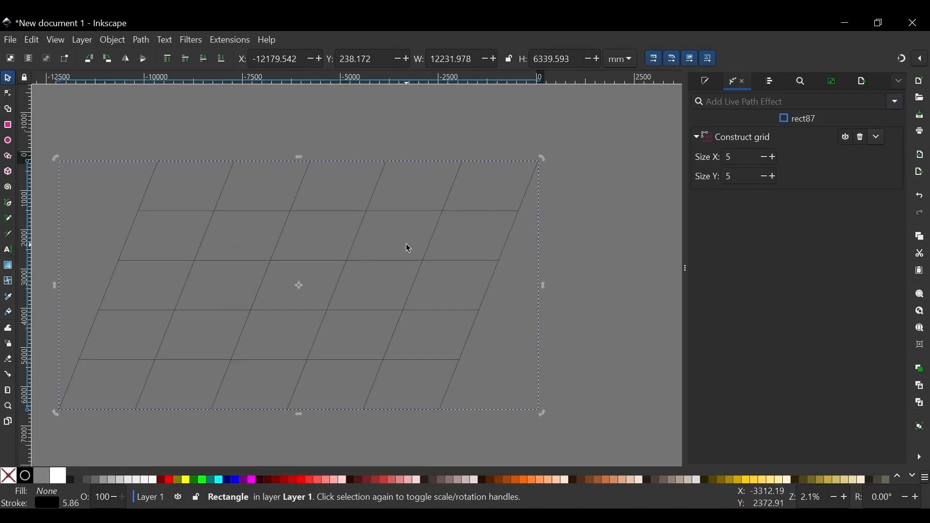
pyautogui.click(506, 149)
pyautogui.scroll(-1, 353, 270)
pyautogui.click(359, 228)
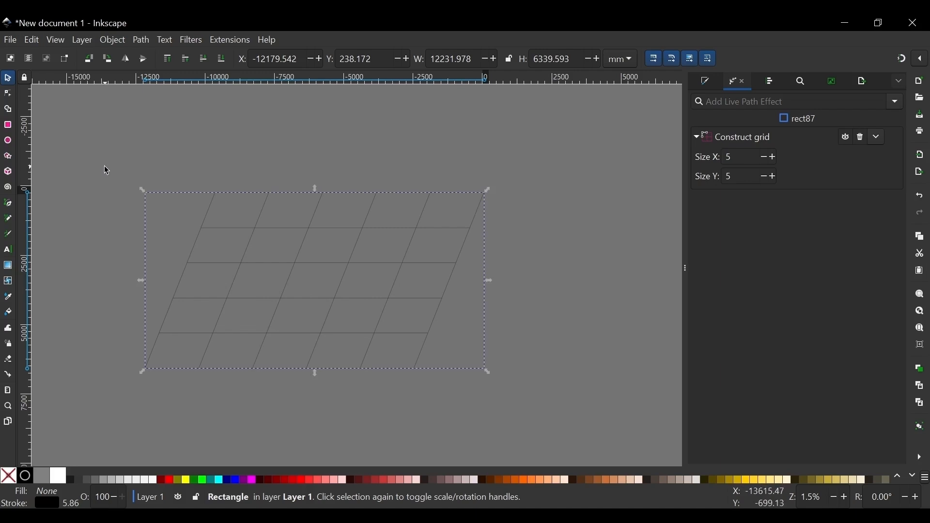
pyautogui.moveTo(99, 164); pyautogui.dragTo(565, 422)
pyautogui.press('Delete')
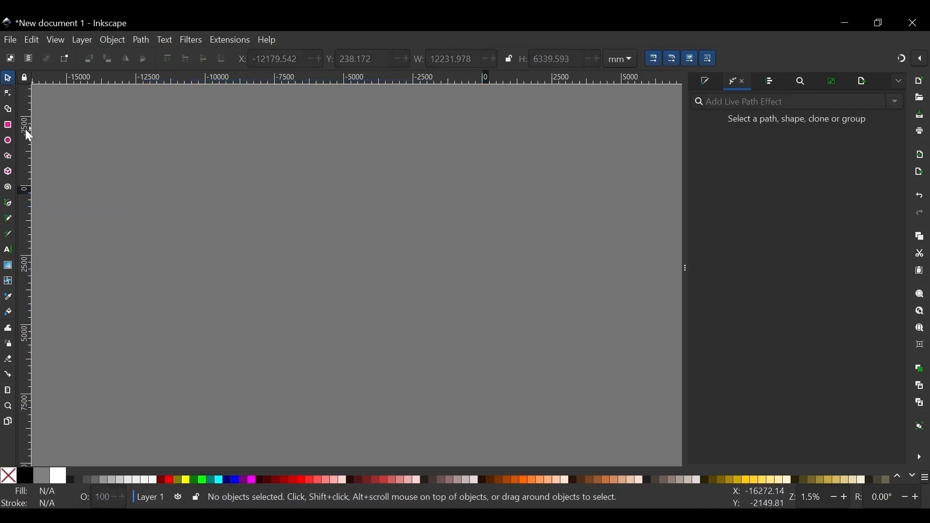
# Draw a square about 766 mm on each side with a 14.4 mm stroke on the empty canvas.
pyautogui.click(8, 126)
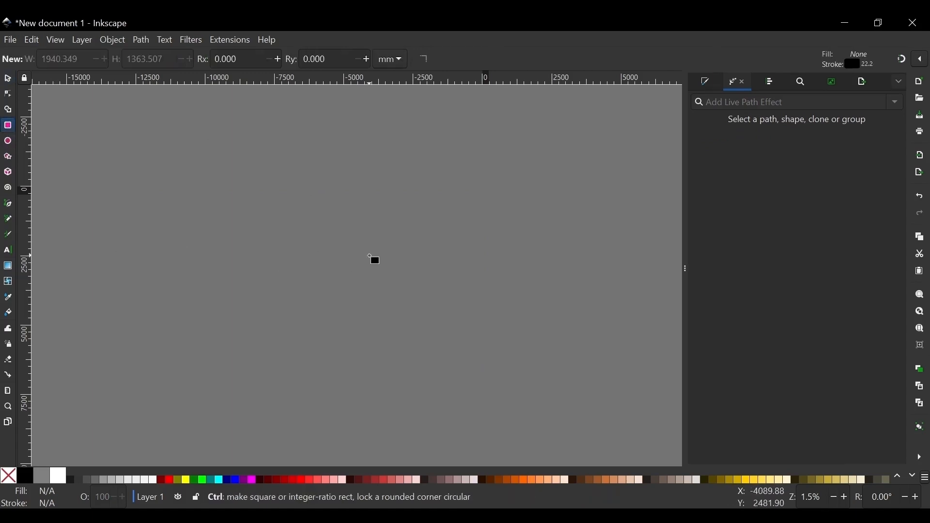
pyautogui.moveTo(282, 208); pyautogui.dragTo(380, 299)
pyautogui.click(707, 84)
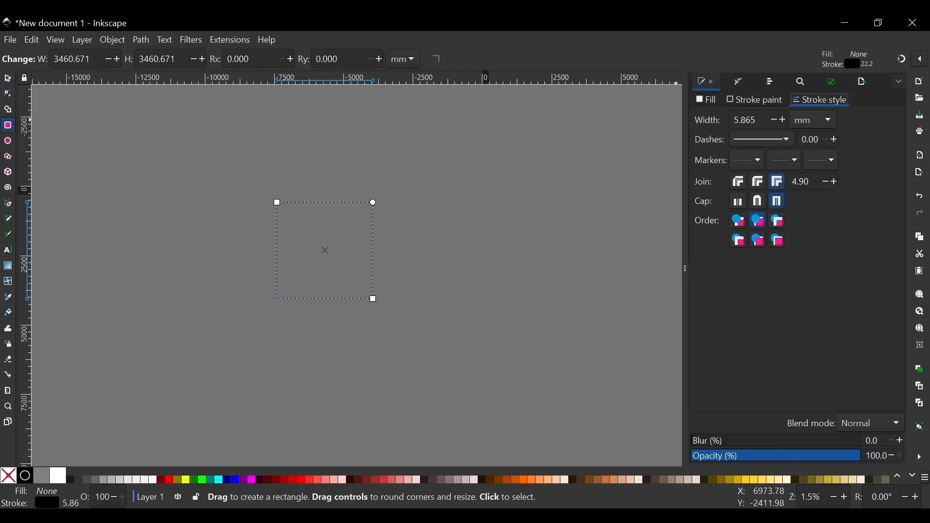
pyautogui.click(782, 117)
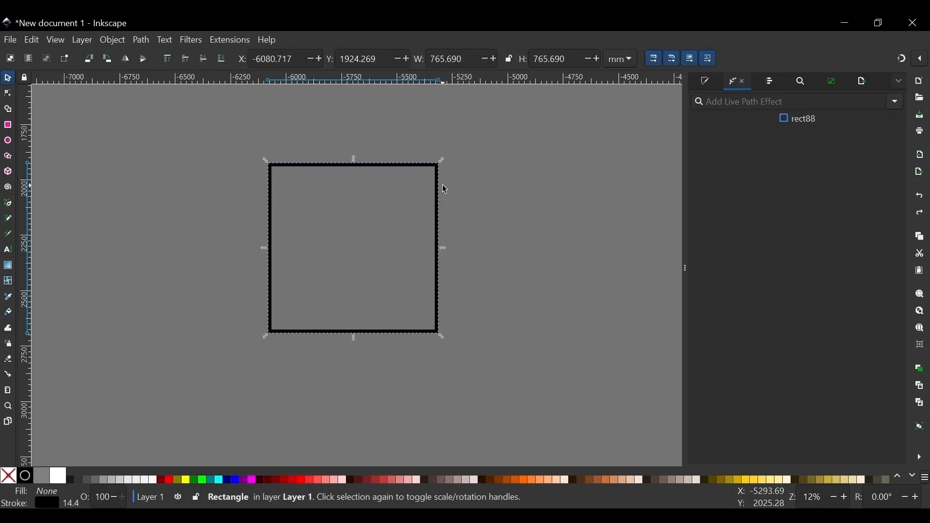
# Skew the square vertically, its right side downward, into a parallelogram about 1168 mm high overall.
pyautogui.click(445, 201)
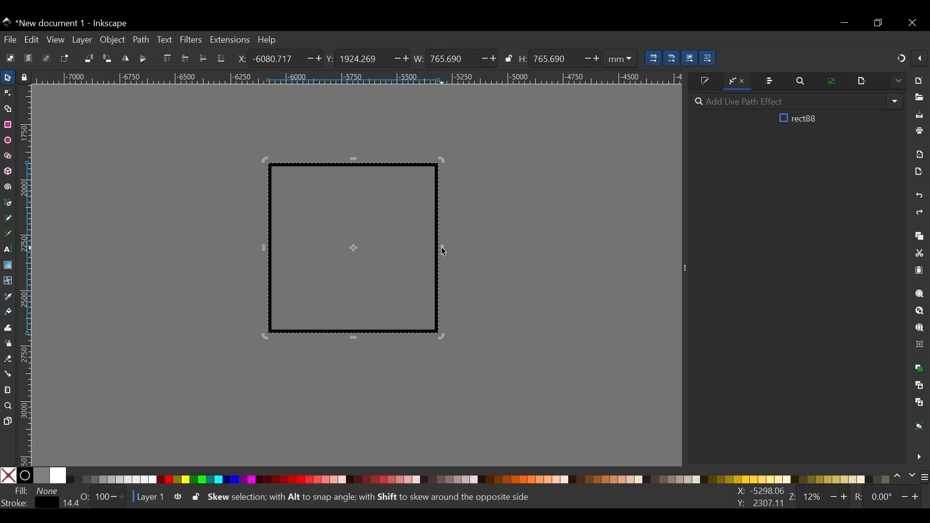
pyautogui.moveTo(444, 249); pyautogui.dragTo(448, 291)
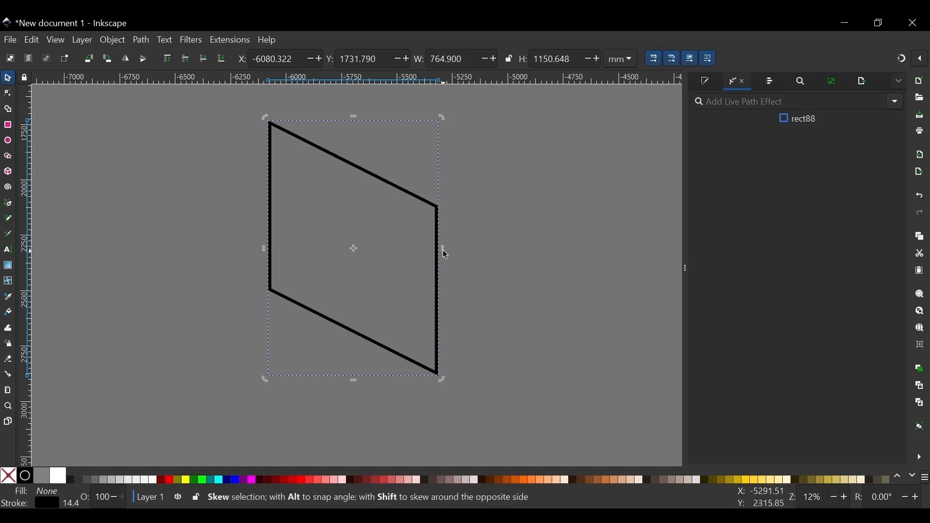
pyautogui.moveTo(444, 252); pyautogui.dragTo(443, 253)
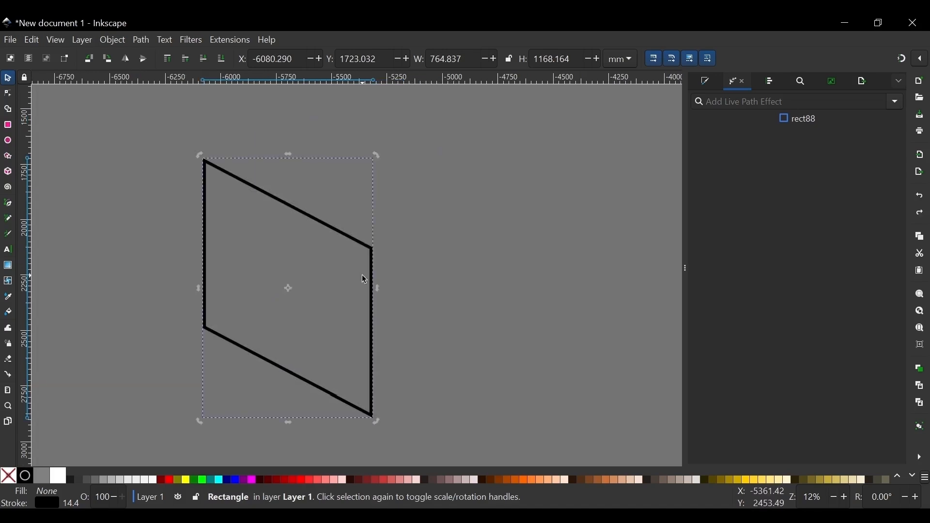
# Duplicate the parallelogram, flip the copy horizontally and place it to the right of the original.
pyautogui.scroll(-1, 363, 278)
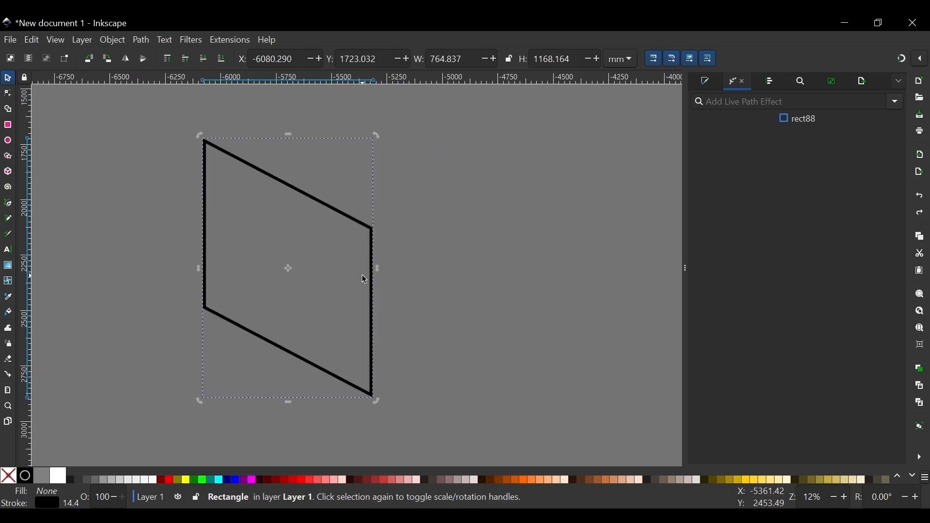
pyautogui.hotkey('ctrl', 'd')
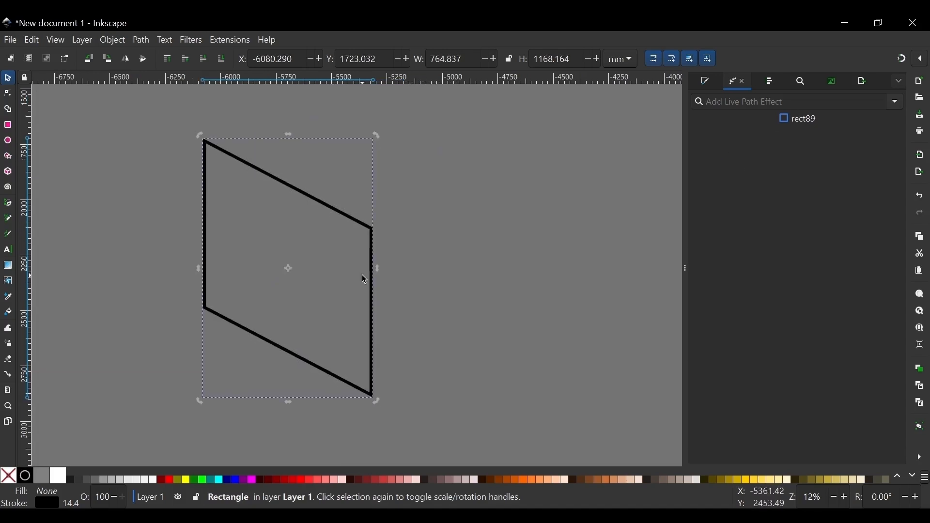
pyautogui.click(126, 59)
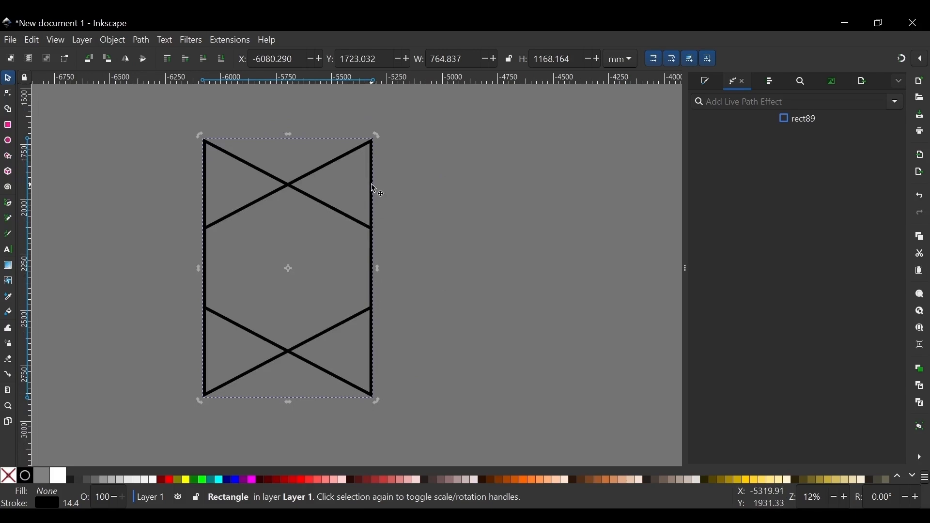
pyautogui.moveTo(371, 186); pyautogui.dragTo(558, 178)
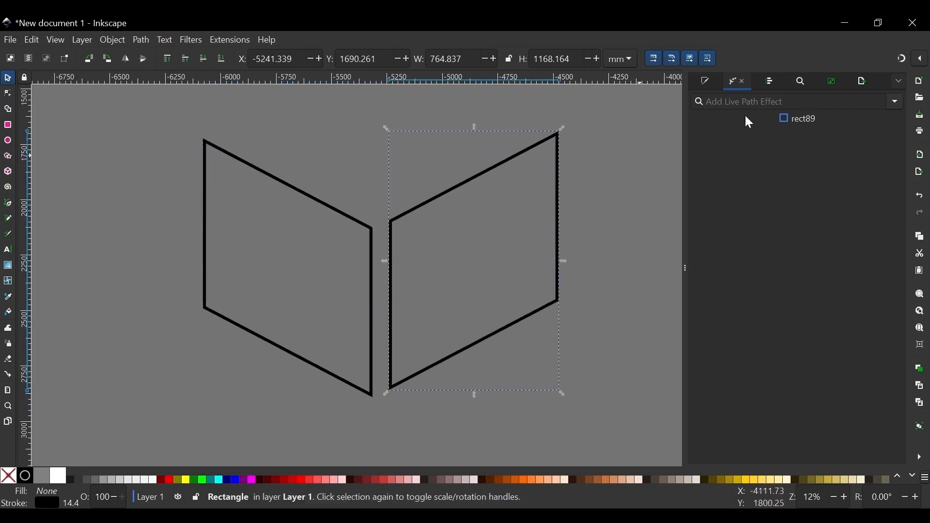
# Enable snapping and join the mirrored copy to the original parallelogram's right edge.
pyautogui.click(904, 59)
pyautogui.moveTo(432, 199); pyautogui.dragTo(415, 218)
pyautogui.click(409, 173)
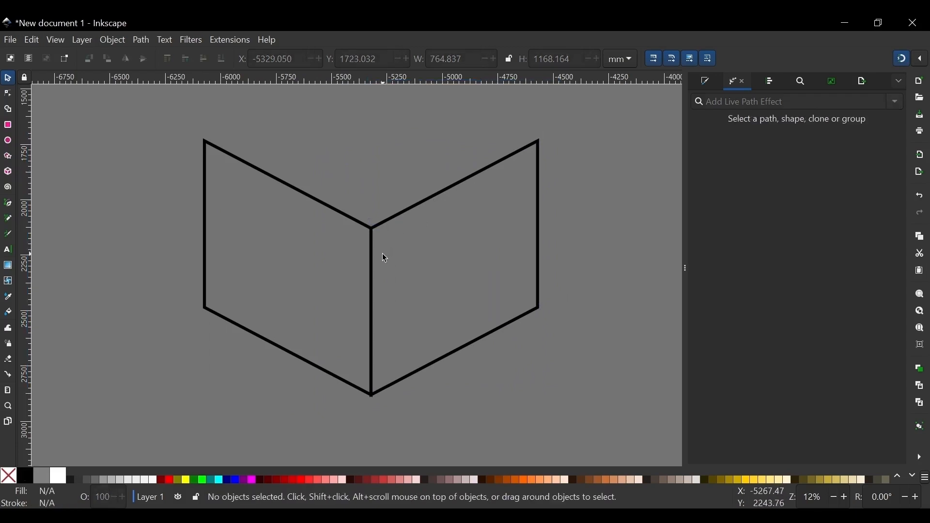
# Duplicate both joined parallelograms together and flip the copied pair vertically.
pyautogui.click(247, 161)
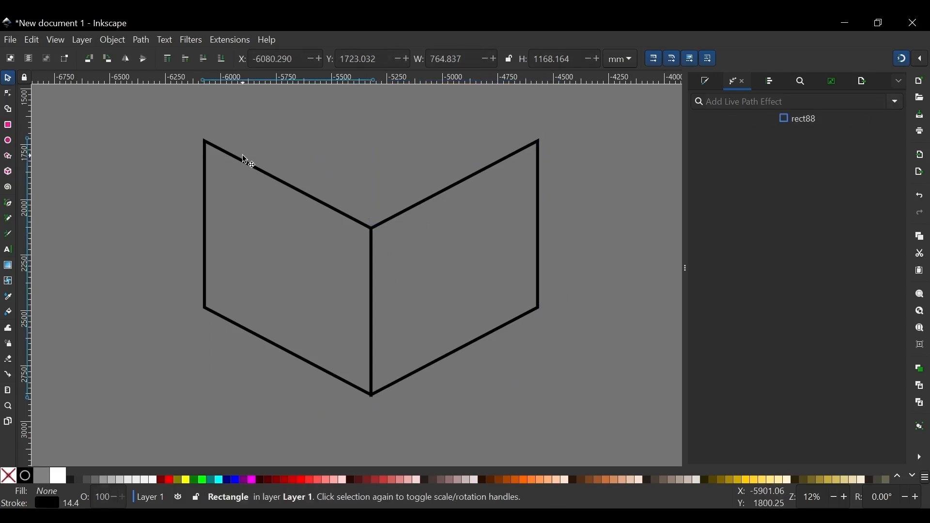
pyautogui.keyDown('shift'); pyautogui.click(455, 182); pyautogui.keyUp('shift')
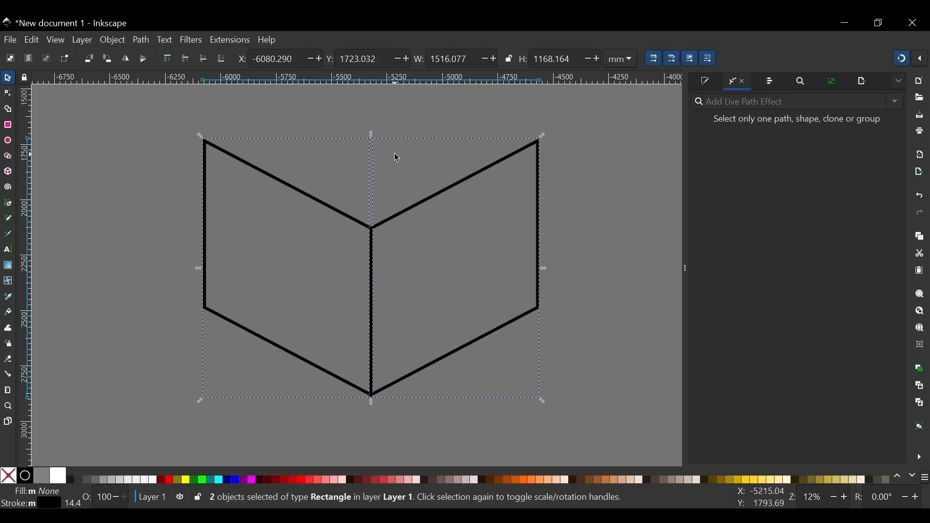
pyautogui.scroll(3, 394, 153)
pyautogui.hotkey('ctrl', 'd')
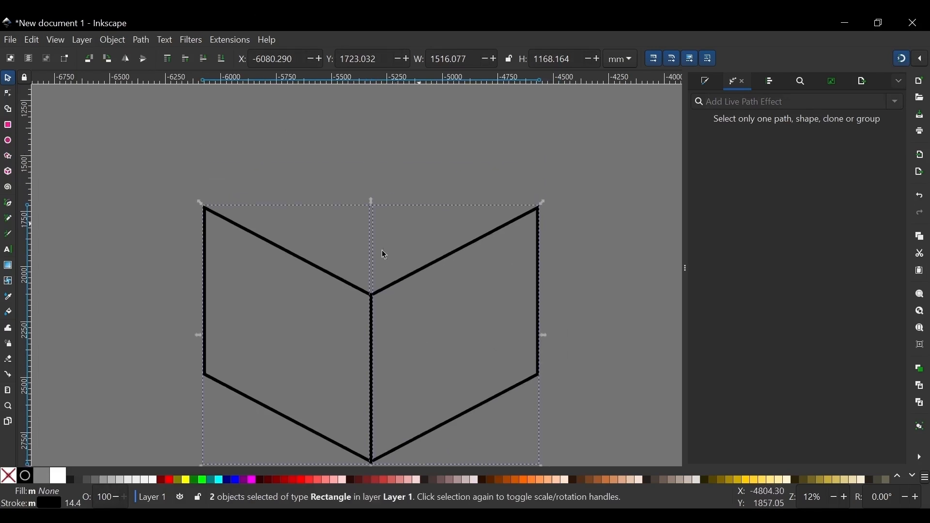
pyautogui.click(144, 58)
pyautogui.scroll(2, 379, 200)
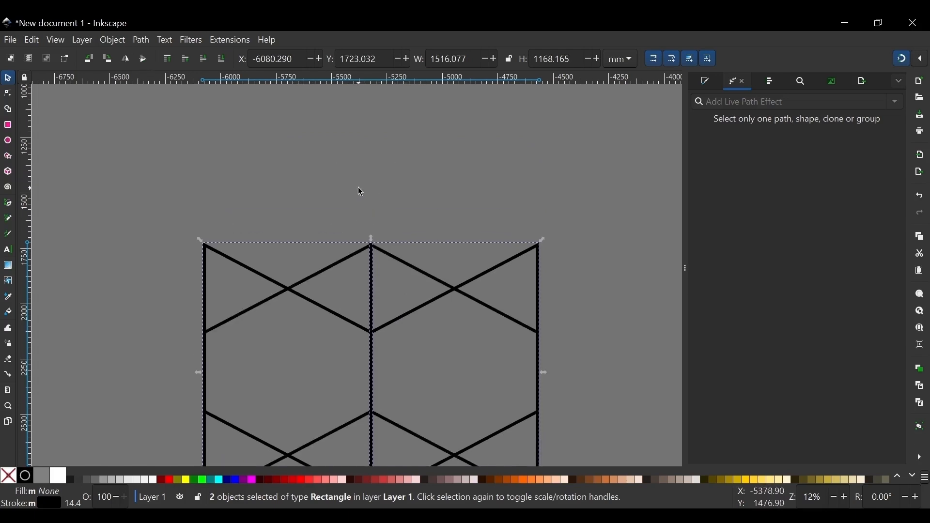
# Move the flipped pair straight up until its outer lower corners meet the original pair's outer upper corners.
pyautogui.scroll(-1, 359, 190)
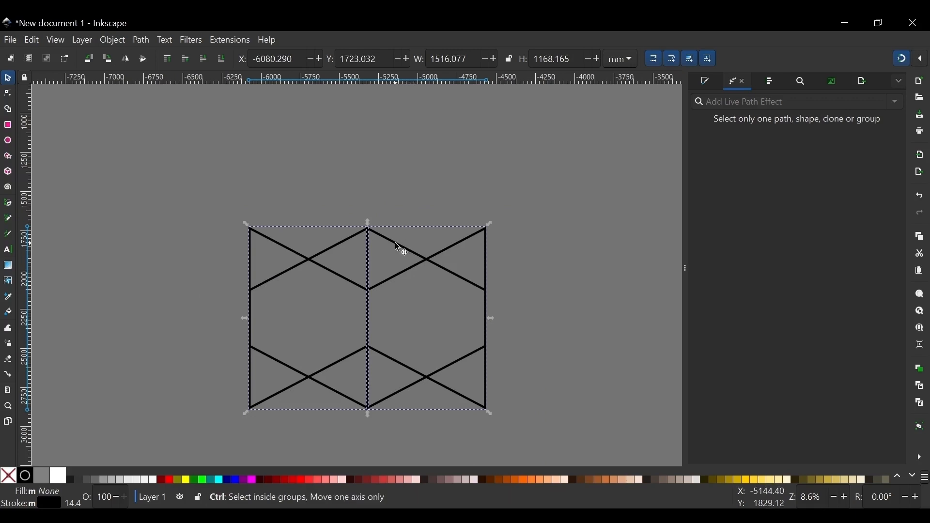
pyautogui.moveTo(395, 243); pyautogui.dragTo(387, 137)
pyautogui.scroll(-10, 387, 136)
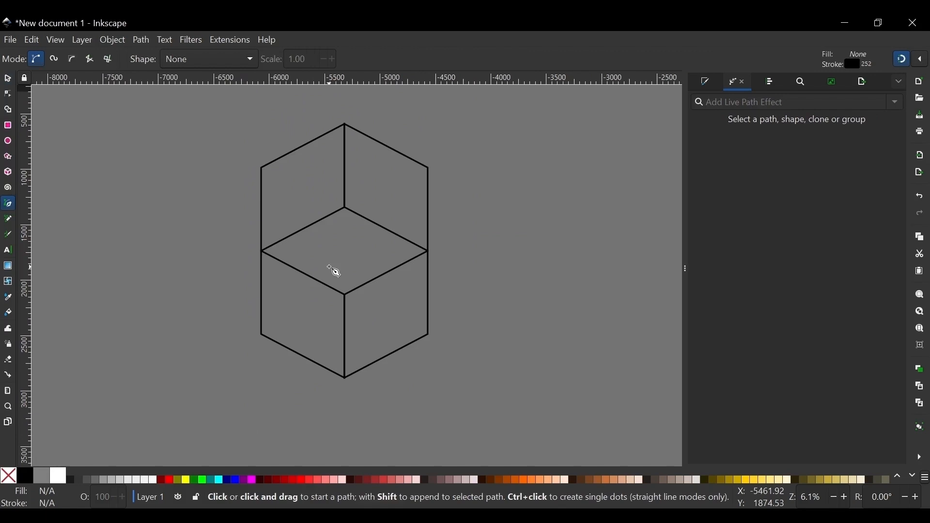
# Draw a closed four-node path with the Pen tool around the diamond between the upper and lower pairs.
pyautogui.click(351, 265)
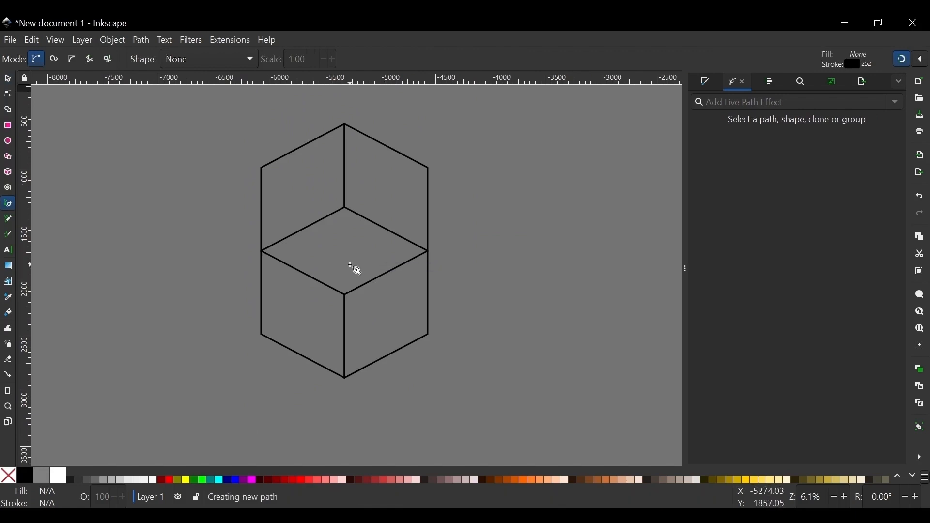
pyautogui.press('Escape')
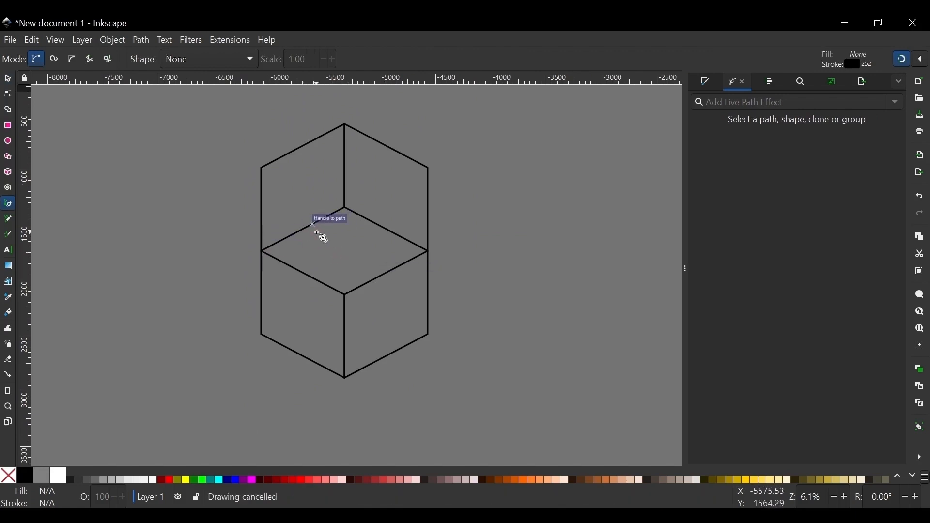
pyautogui.click(262, 252)
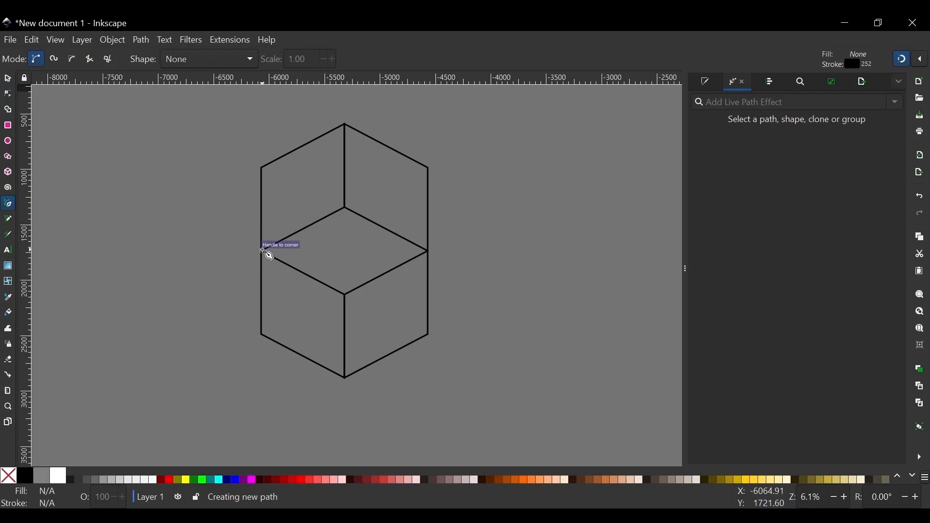
pyautogui.click(346, 209)
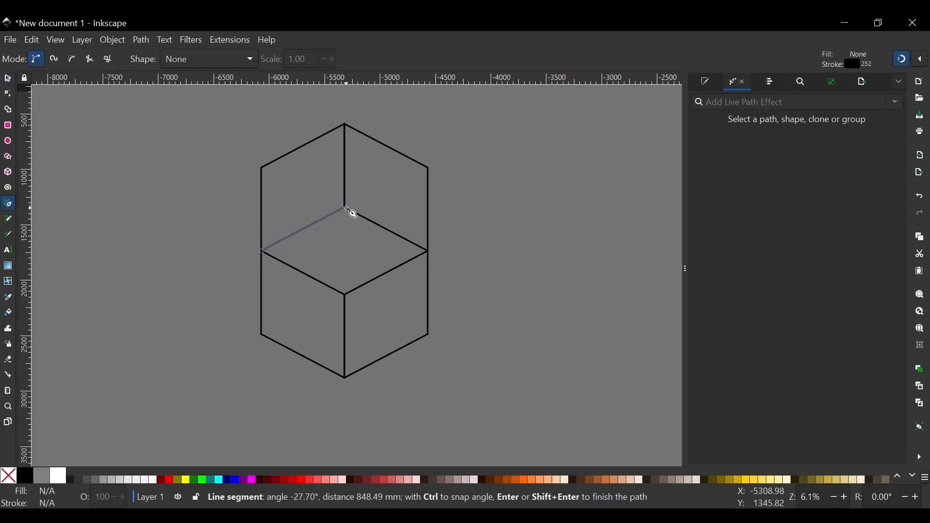
pyautogui.click(430, 252)
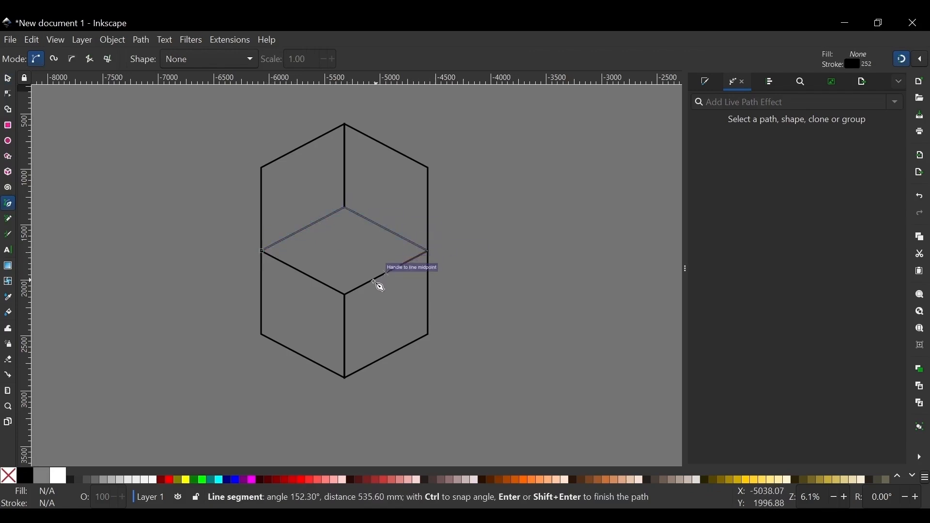
pyautogui.click(346, 294)
pyautogui.click(262, 253)
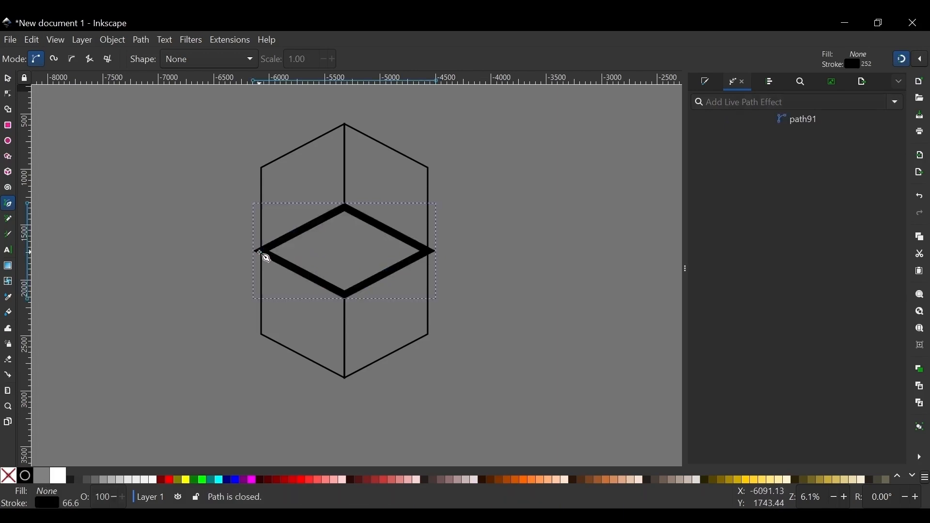
pyautogui.click(7, 80)
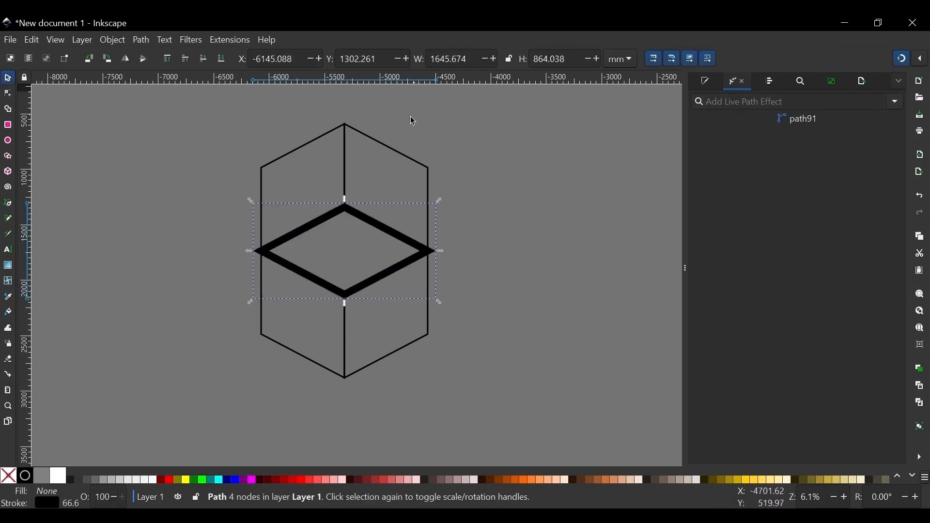
# Delete the upper pair of parallelograms and set the remaining diamond's stroke width to 14.450 mm.
pyautogui.moveTo(164, 97); pyautogui.dragTo(551, 274)
pyautogui.press('Delete')
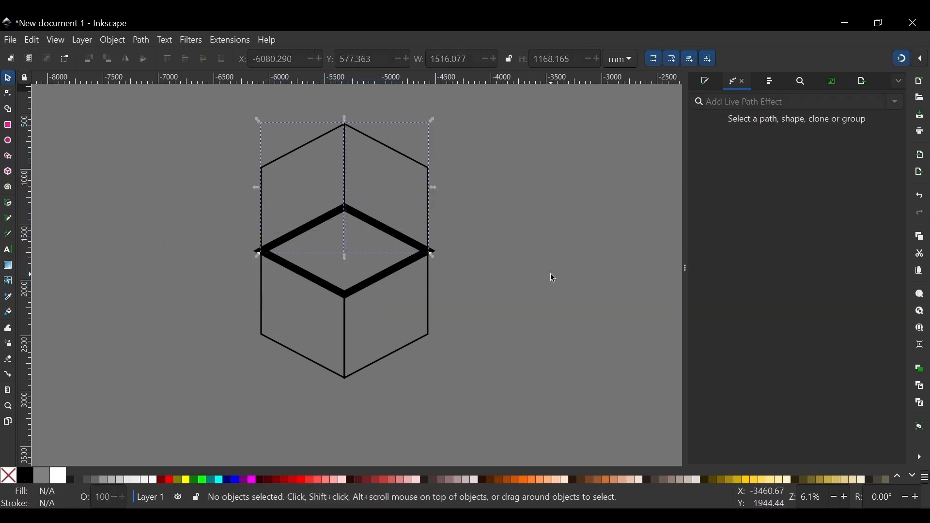
pyautogui.click(397, 263)
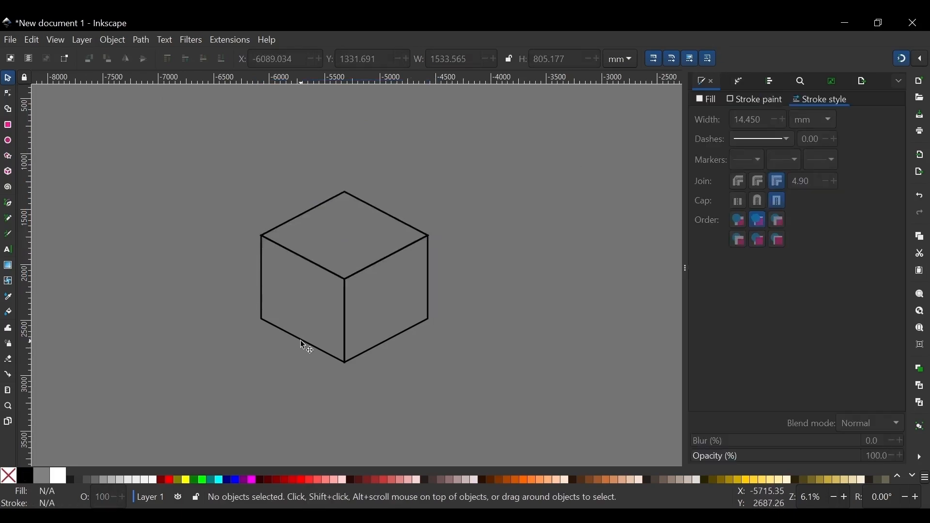
# Apply the Construct grid path effect at size 5 by 5 to the cube's left, right and top faces.
pyautogui.click(301, 339)
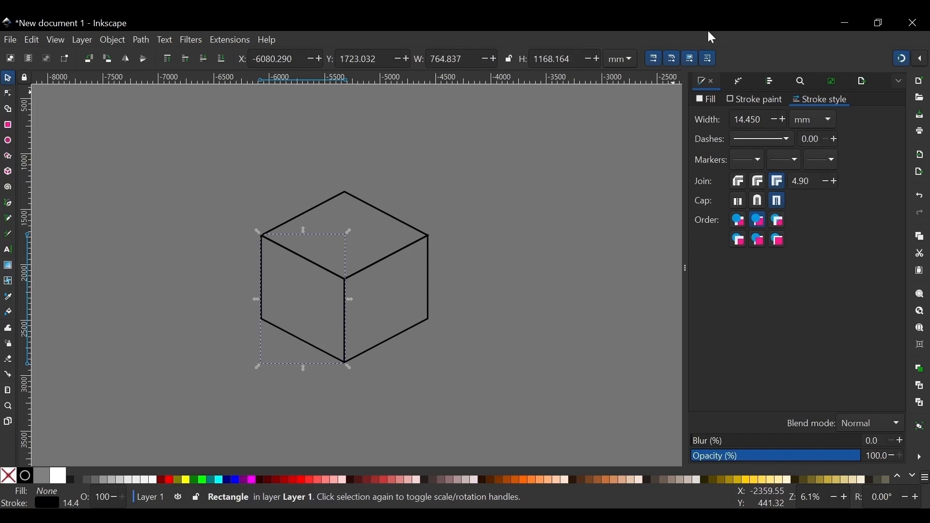
pyautogui.click(745, 87)
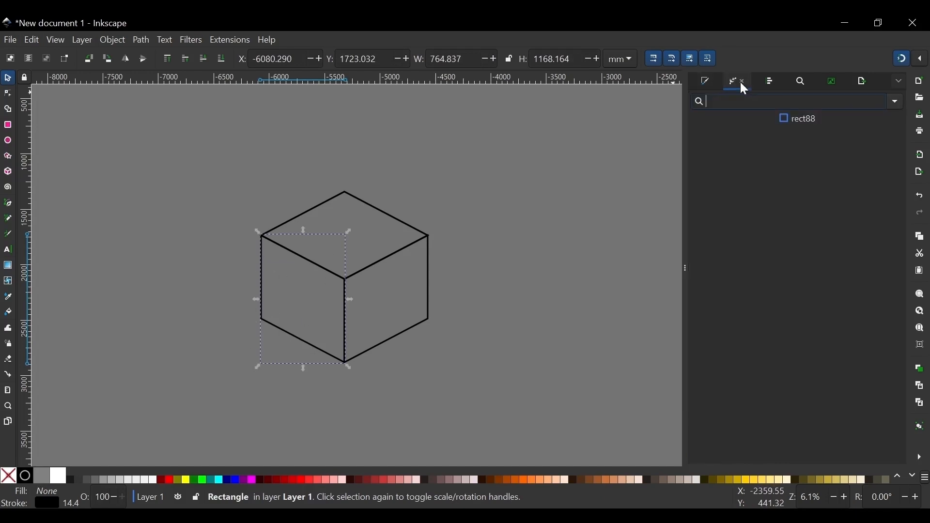
pyautogui.click(897, 102)
pyautogui.click(620, 352)
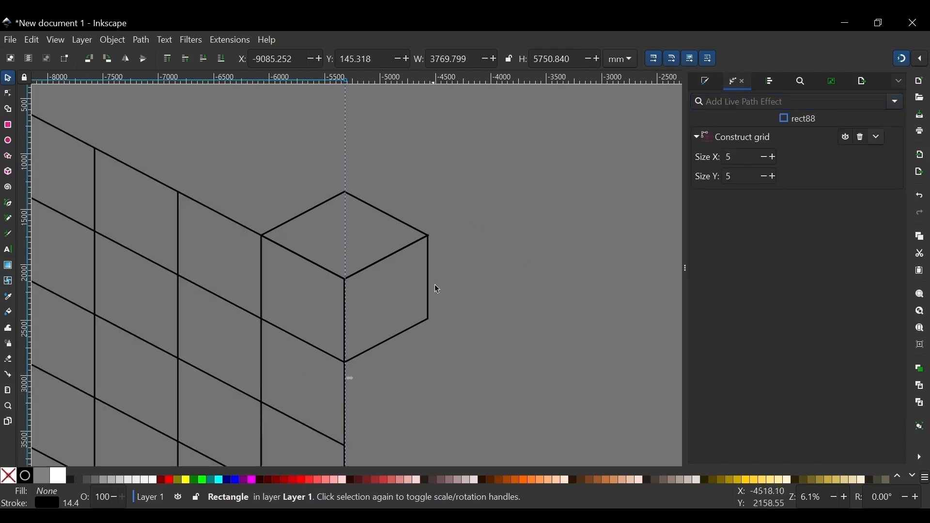
pyautogui.click(417, 333)
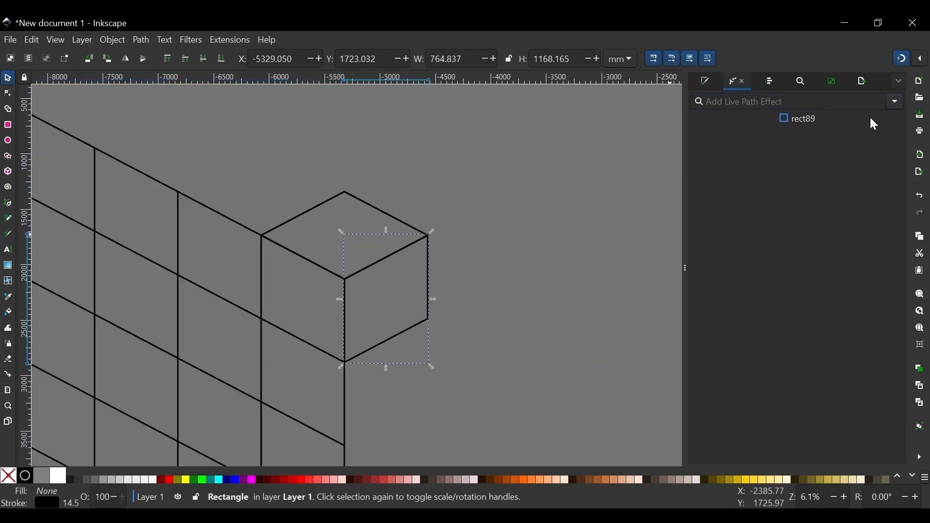
pyautogui.click(897, 102)
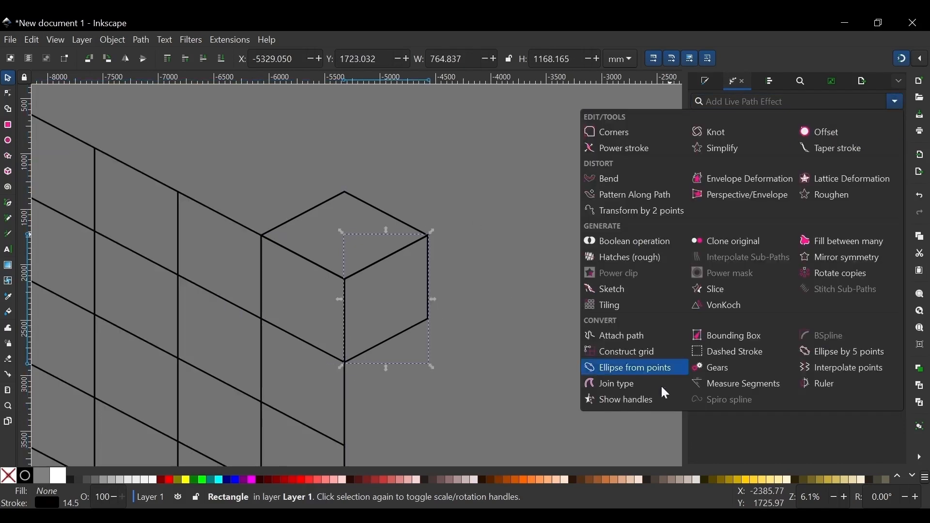
pyautogui.click(627, 353)
pyautogui.click(381, 211)
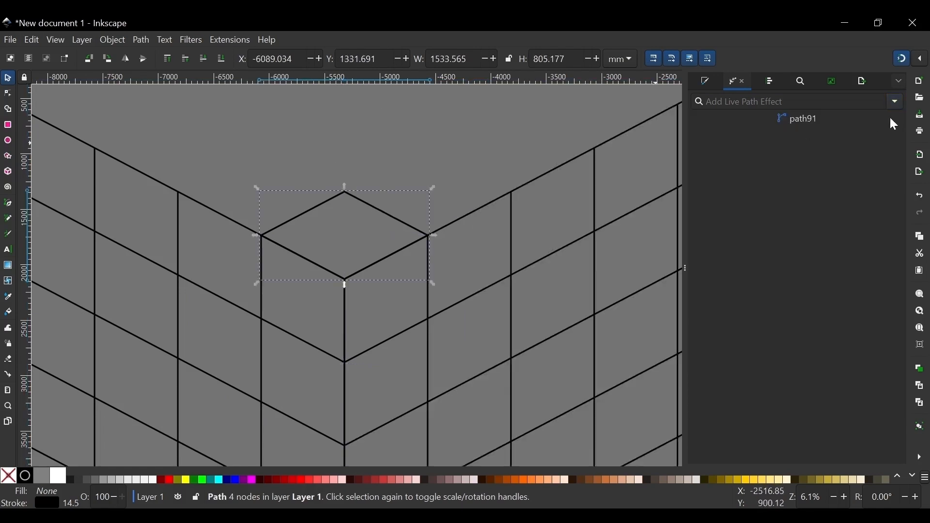
pyautogui.click(897, 102)
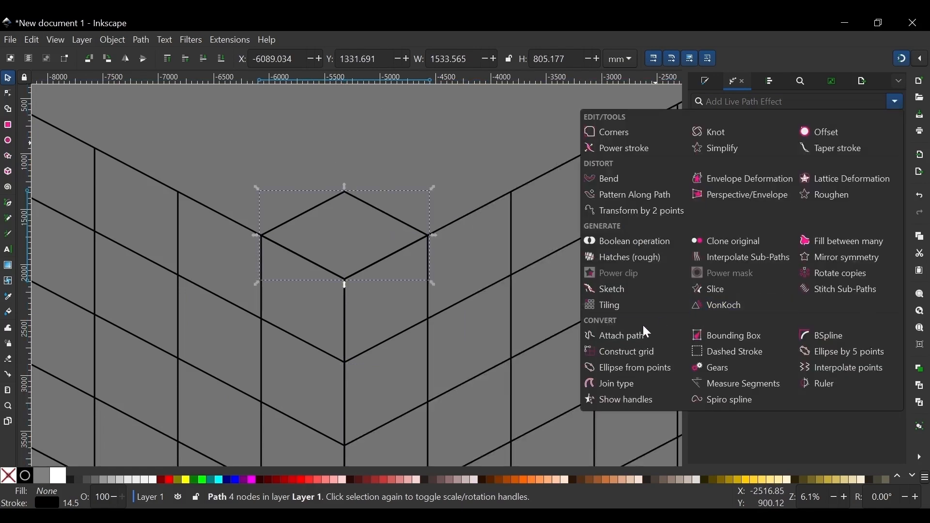
pyautogui.click(626, 353)
# Move the top face's grid straight up until its lower edges meet the upper edges of the two side grids.
pyautogui.scroll(-4, 361, 259)
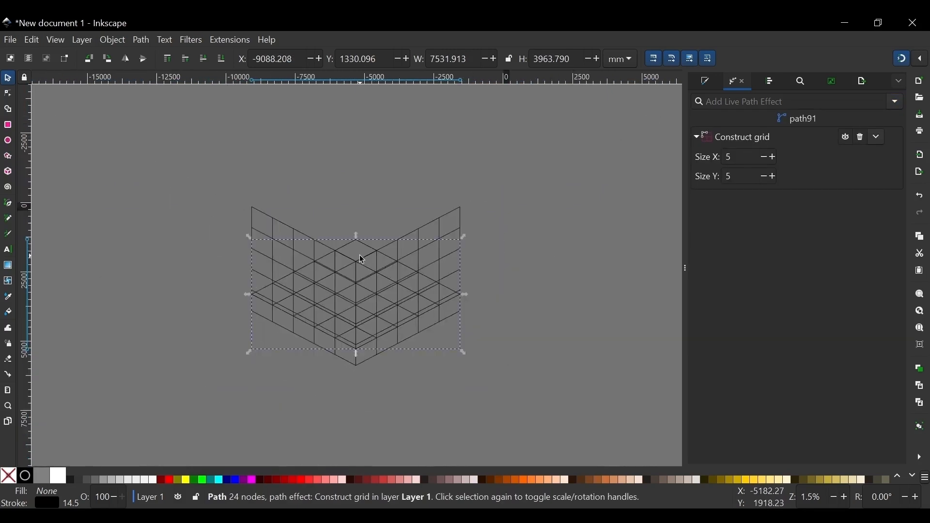
pyautogui.scroll(1, 342, 204)
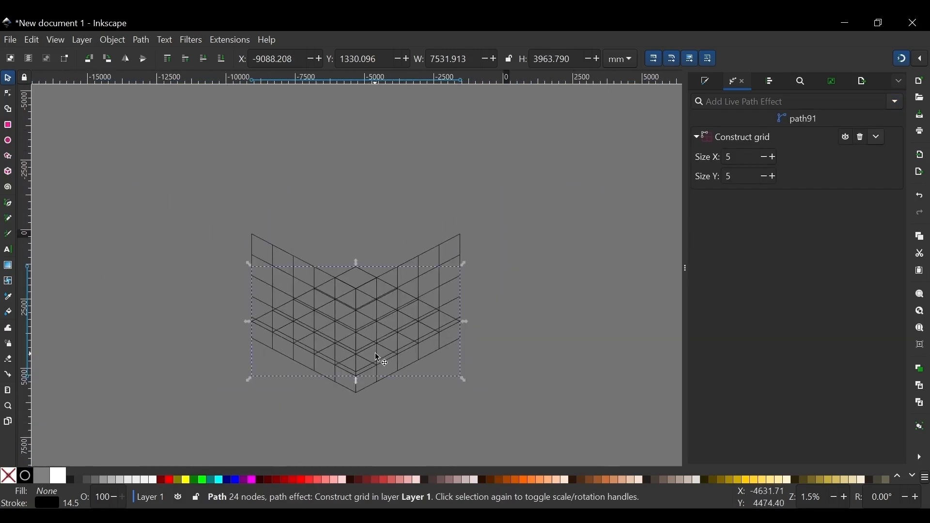
pyautogui.moveTo(367, 277); pyautogui.dragTo(364, 176)
pyautogui.click(376, 392)
pyautogui.scroll(-1, 376, 393)
pyautogui.scroll(-1, 375, 392)
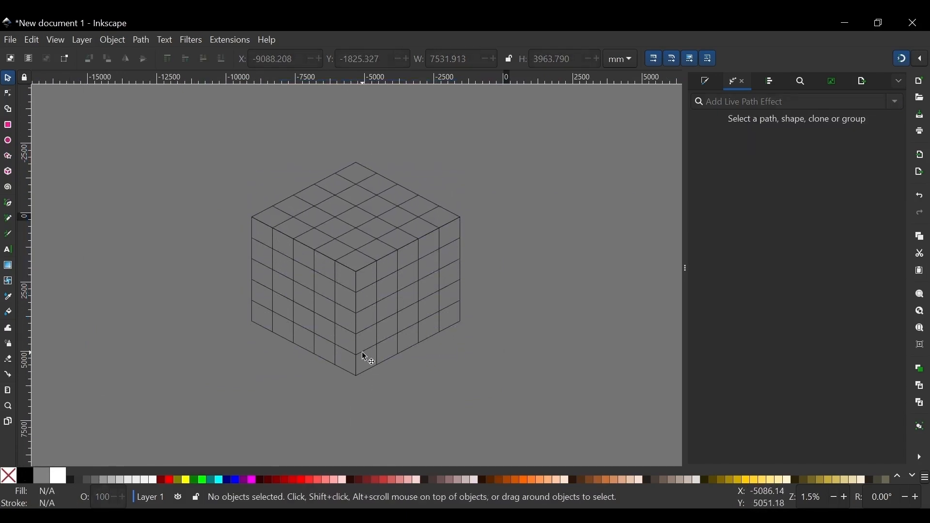
pyautogui.scroll(-1, 331, 295)
# Convert the three grid objects of the cube to plain paths.
pyautogui.moveTo(184, 110); pyautogui.dragTo(546, 386)
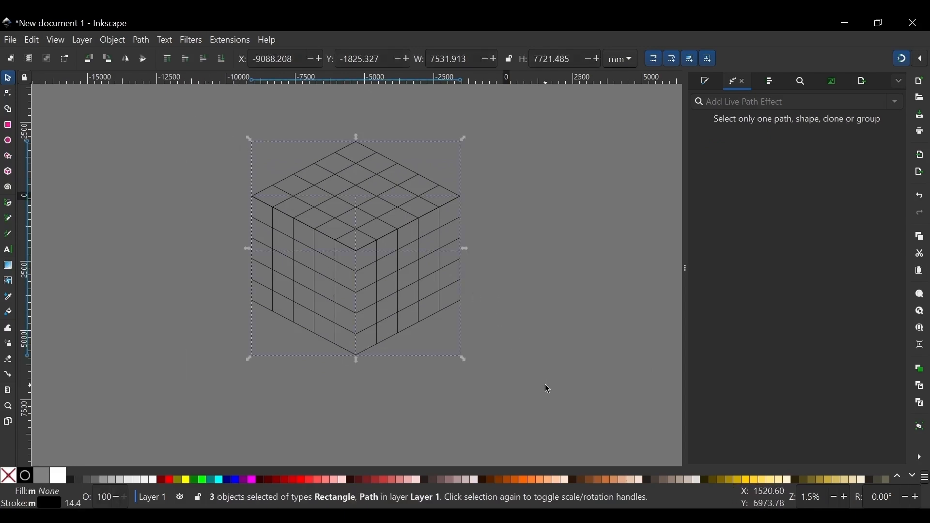
pyautogui.click(141, 39)
pyautogui.click(161, 62)
pyautogui.click(196, 146)
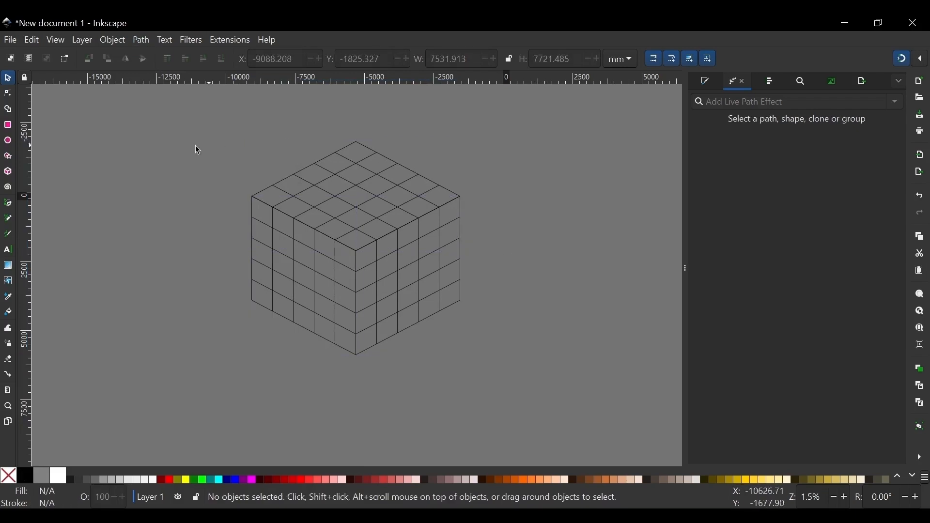
# With the Shape Builder, pick out three alternating stripes running across the cube's top face and down its right face.
pyautogui.moveTo(157, 118); pyautogui.dragTo(562, 385)
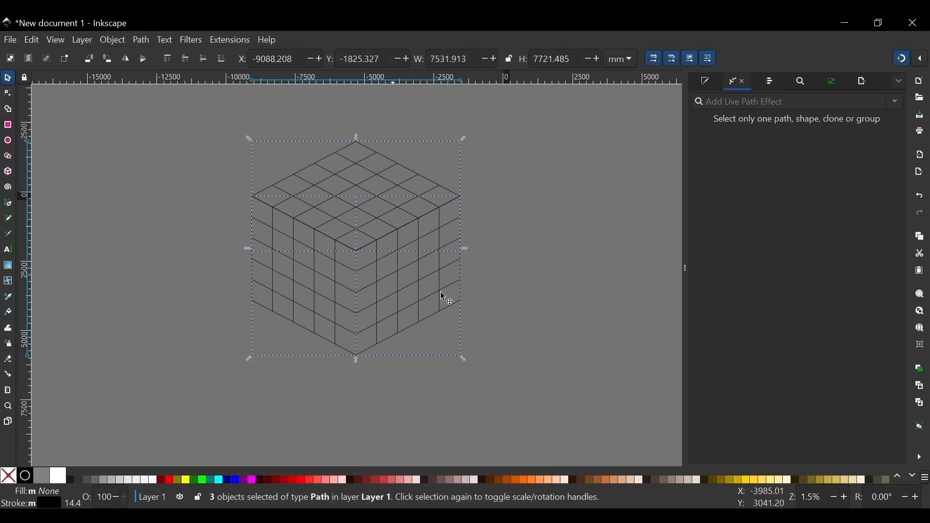
pyautogui.click(8, 111)
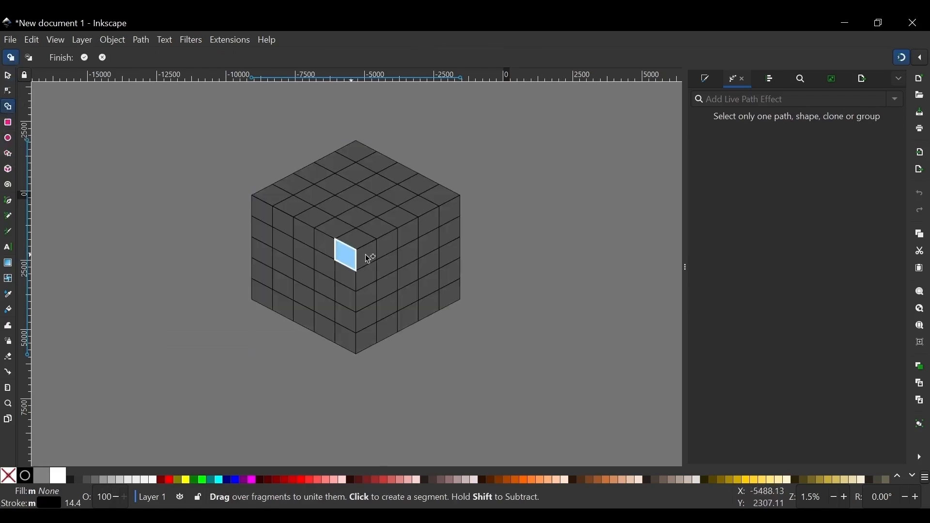
pyautogui.moveTo(357, 151)
pyautogui.mouseDown()
pyautogui.moveTo(428, 185)
pyautogui.moveTo(456, 222)
pyautogui.mouseUp()
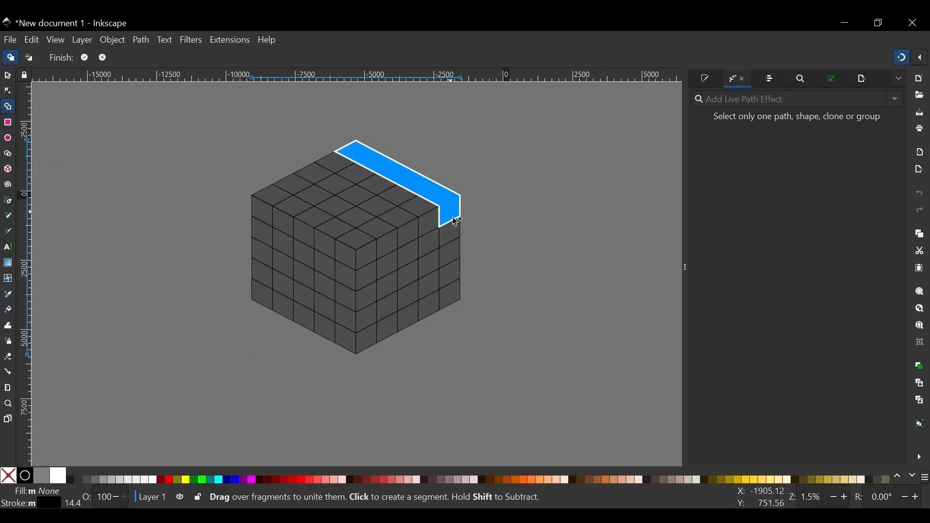
pyautogui.moveTo(457, 274); pyautogui.dragTo(456, 288)
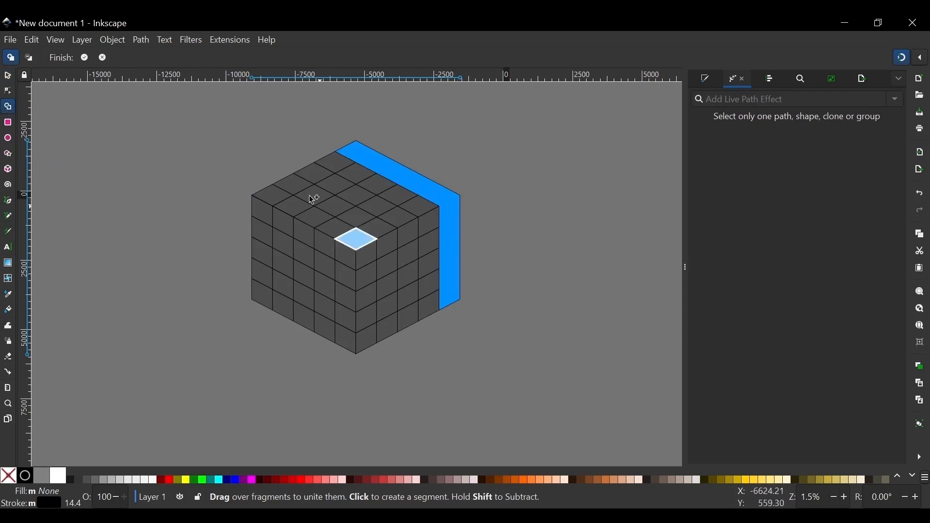
pyautogui.moveTo(347, 186)
pyautogui.mouseDown()
pyautogui.moveTo(397, 221)
pyautogui.moveTo(402, 245)
pyautogui.mouseUp()
pyautogui.moveTo(414, 308); pyautogui.dragTo(413, 308)
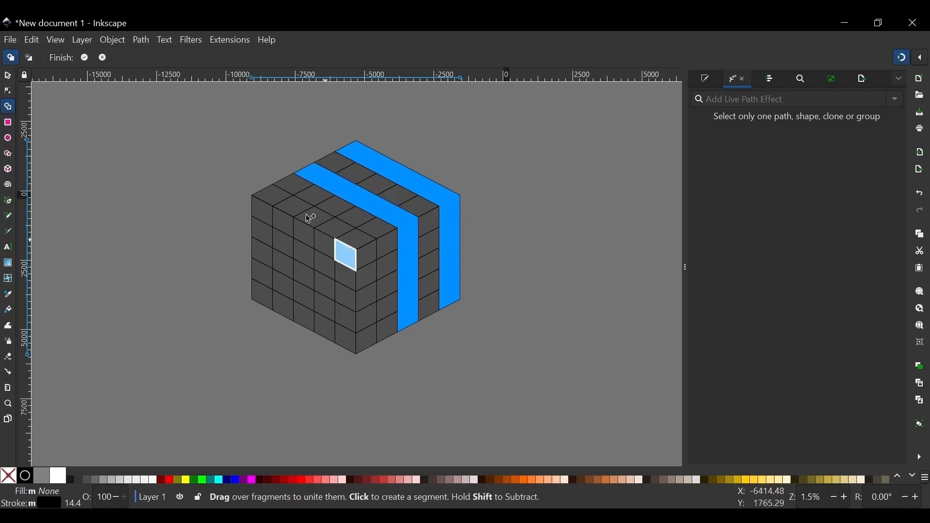
pyautogui.moveTo(272, 193)
pyautogui.mouseDown()
pyautogui.moveTo(363, 246)
pyautogui.moveTo(376, 339)
pyautogui.mouseUp()
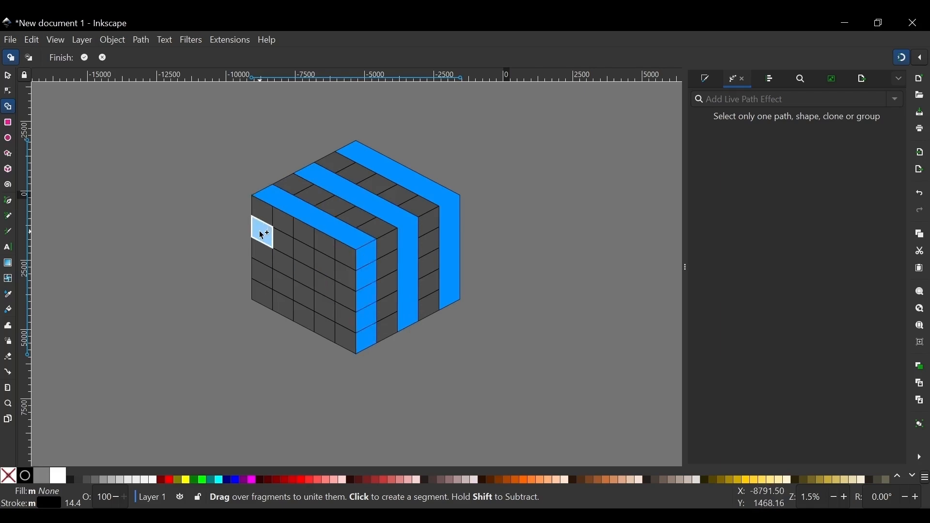
# Unite the cells of a four-by-four square ring on the cube's left face and finish the Shape Builder operation.
pyautogui.moveTo(260, 230); pyautogui.dragTo(253, 268)
pyautogui.moveTo(264, 300)
pyautogui.mouseDown()
pyautogui.moveTo(309, 328)
pyautogui.moveTo(332, 272)
pyautogui.moveTo(320, 250)
pyautogui.moveTo(286, 235)
pyautogui.moveTo(324, 339)
pyautogui.moveTo(361, 348)
pyautogui.moveTo(361, 260)
pyautogui.mouseUp()
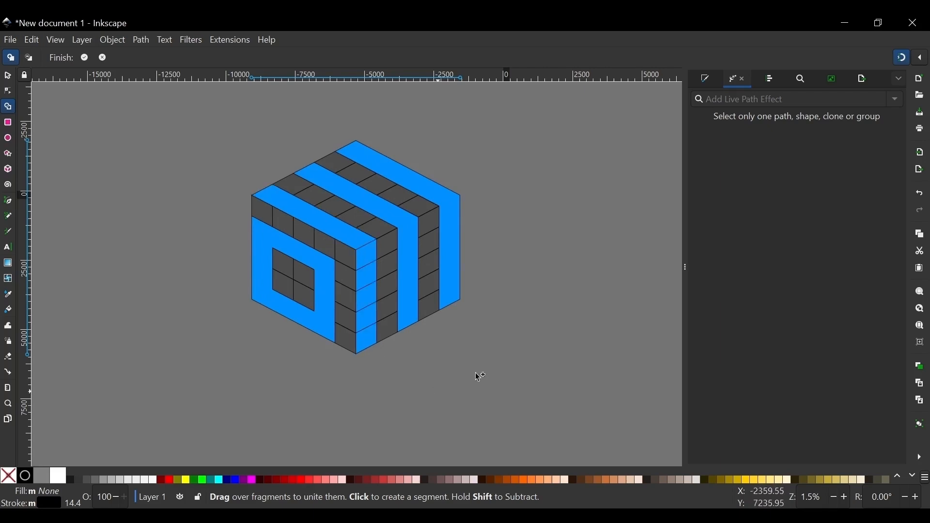
pyautogui.click(83, 58)
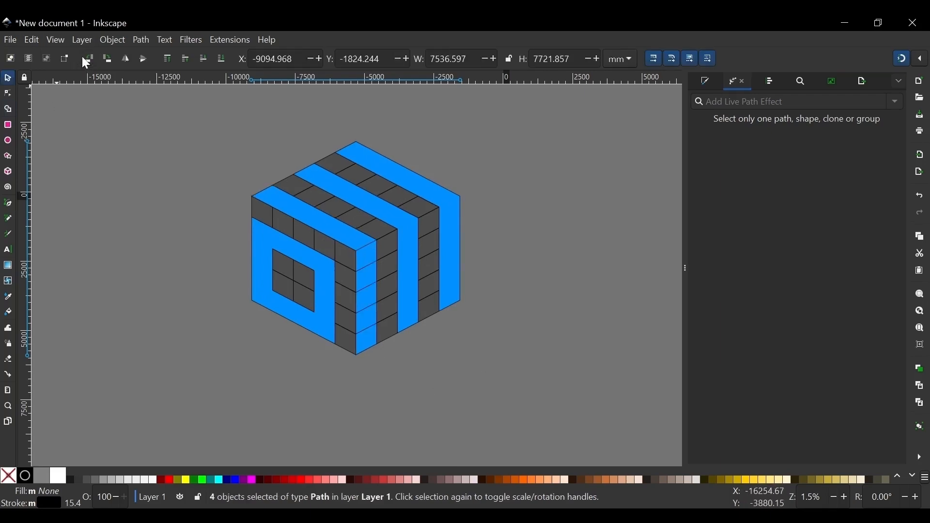
pyautogui.click(474, 135)
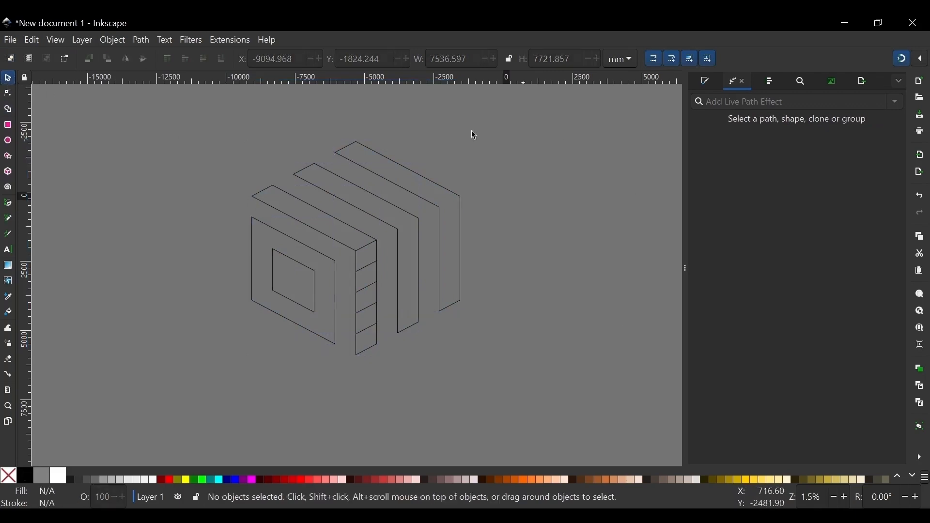
# Fill all the built cube shapes with #FF5555 and remove their stroke.
pyautogui.scroll(-1, 308, 281)
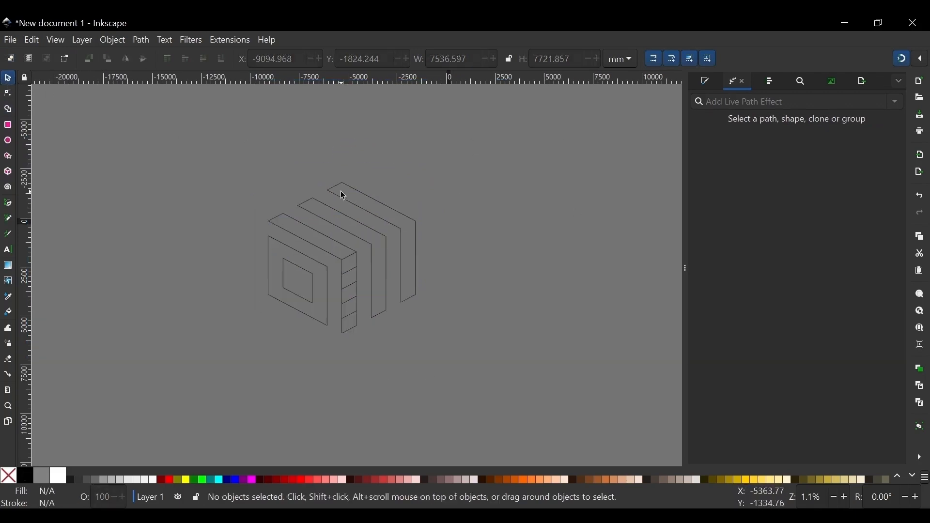
pyautogui.moveTo(179, 141); pyautogui.dragTo(516, 399)
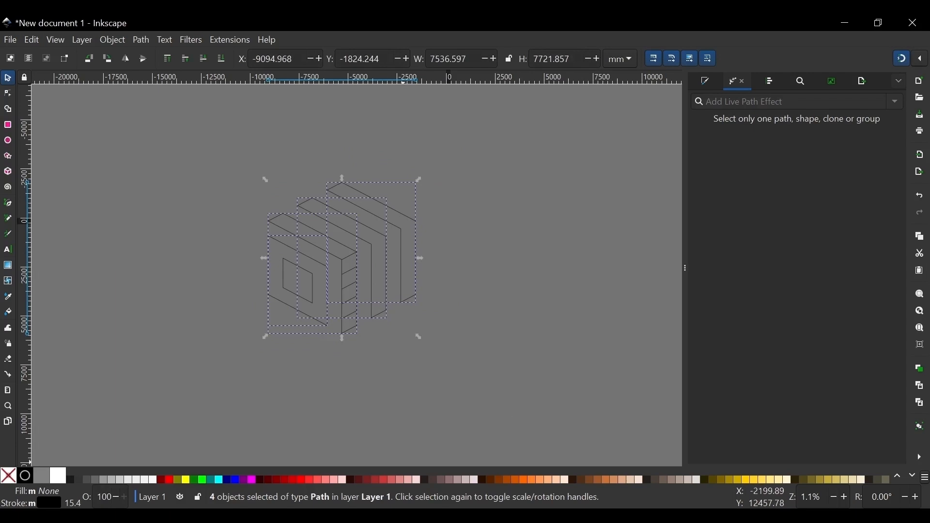
pyautogui.click(317, 480)
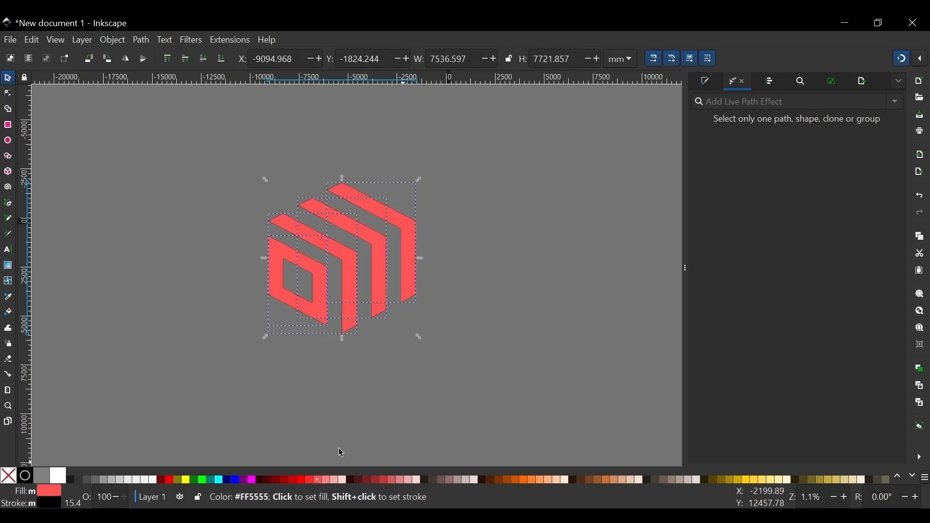
pyautogui.keyDown('shift'); pyautogui.click(12, 483); pyautogui.keyUp('shift')
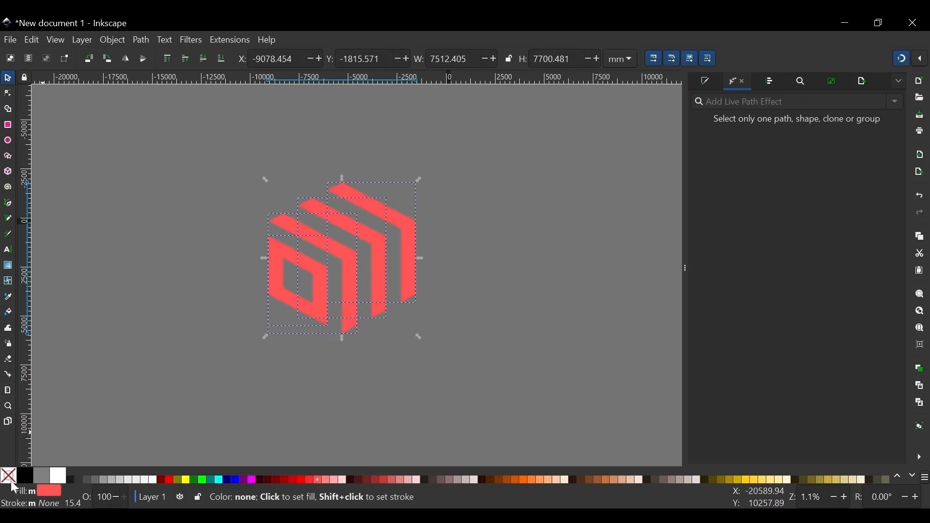
pyautogui.click(510, 290)
pyautogui.click(290, 275)
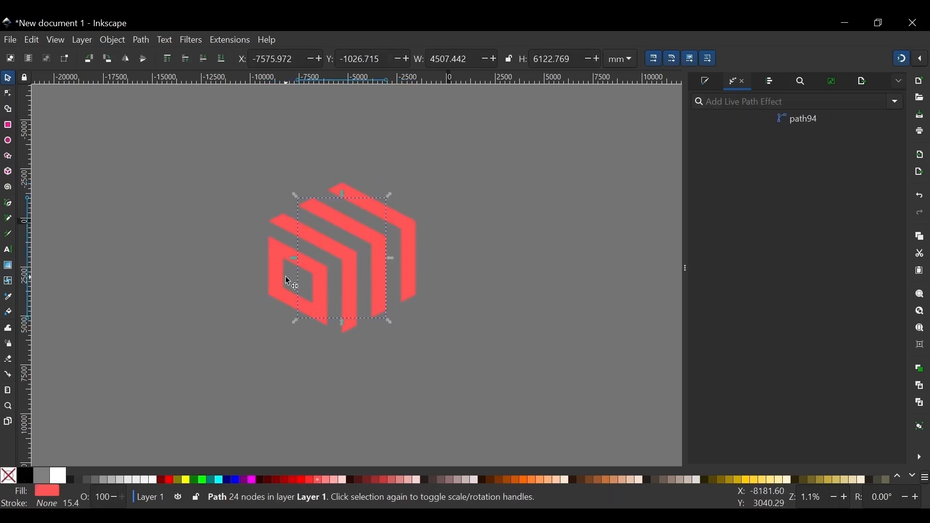
pyautogui.click(373, 248)
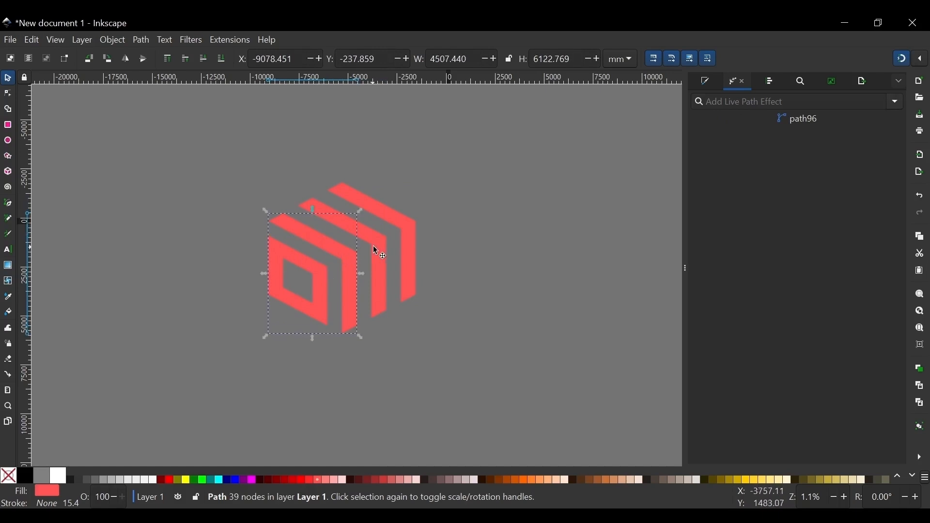
pyautogui.click(213, 176)
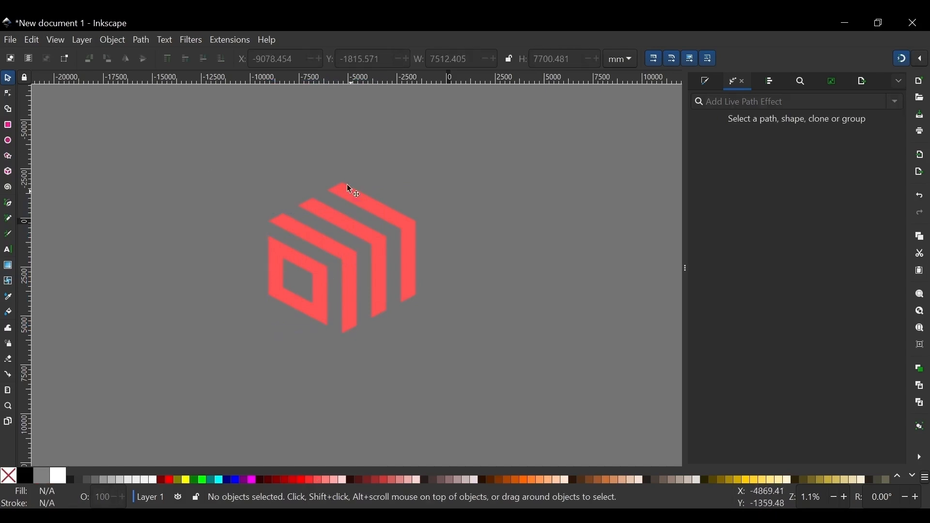
pyautogui.moveTo(171, 134); pyautogui.dragTo(504, 396)
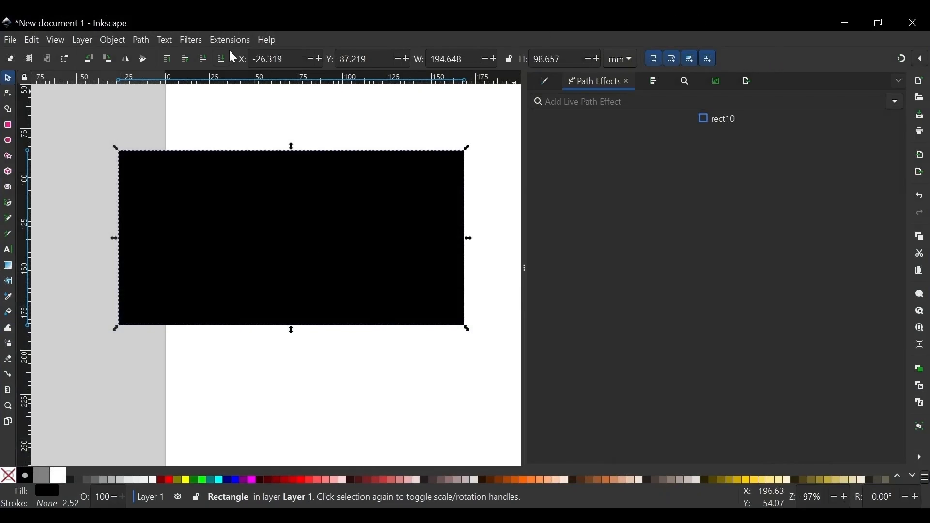
# Shift the black rectangle slightly and apply the Measure Segments path effect to it.
pyautogui.moveTo(380, 187); pyautogui.dragTo(375, 197)
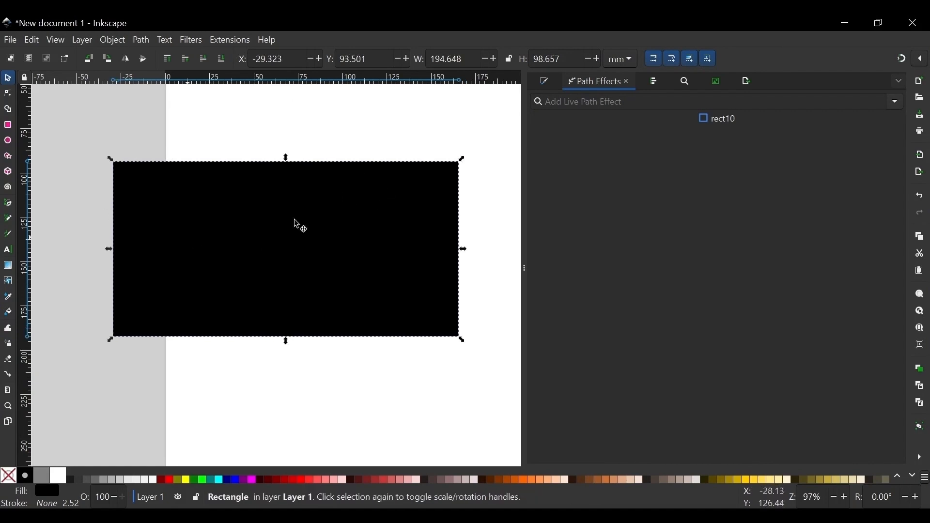
pyautogui.click(896, 96)
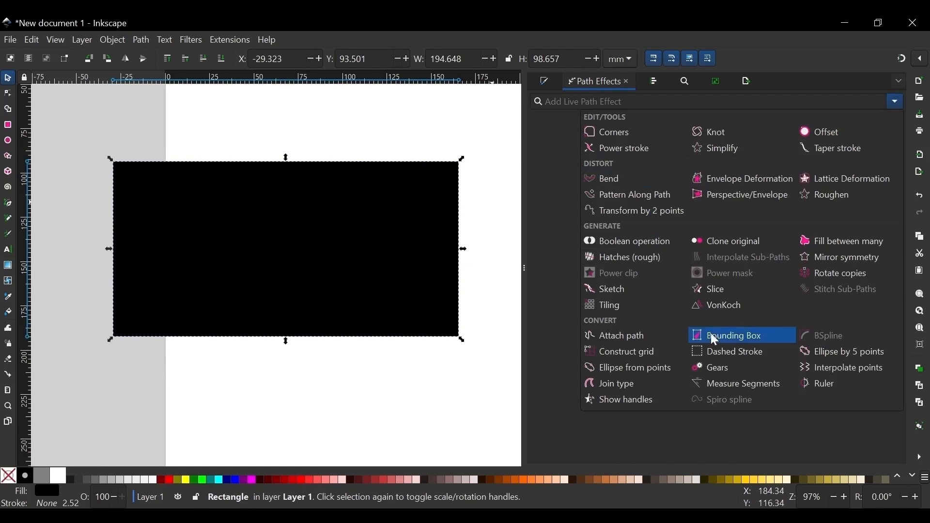
pyautogui.click(749, 381)
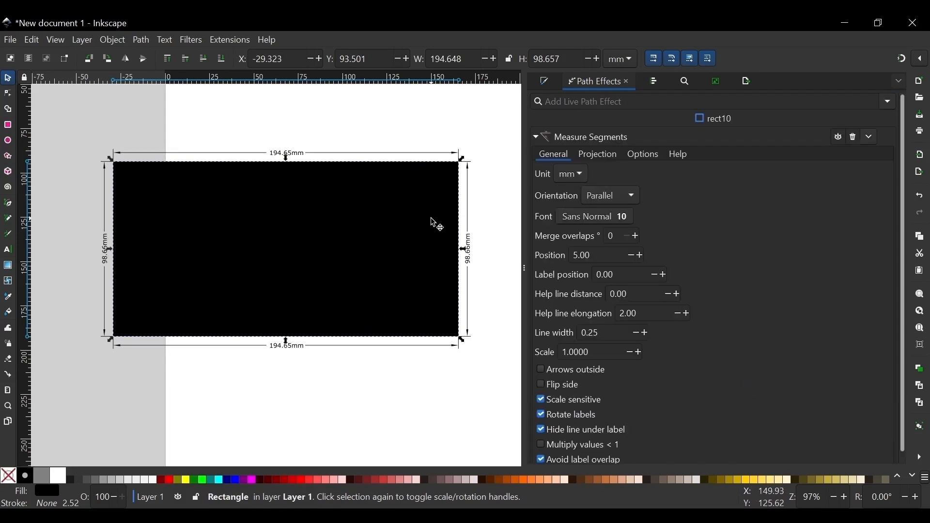
pyautogui.scroll(2, 216, 163)
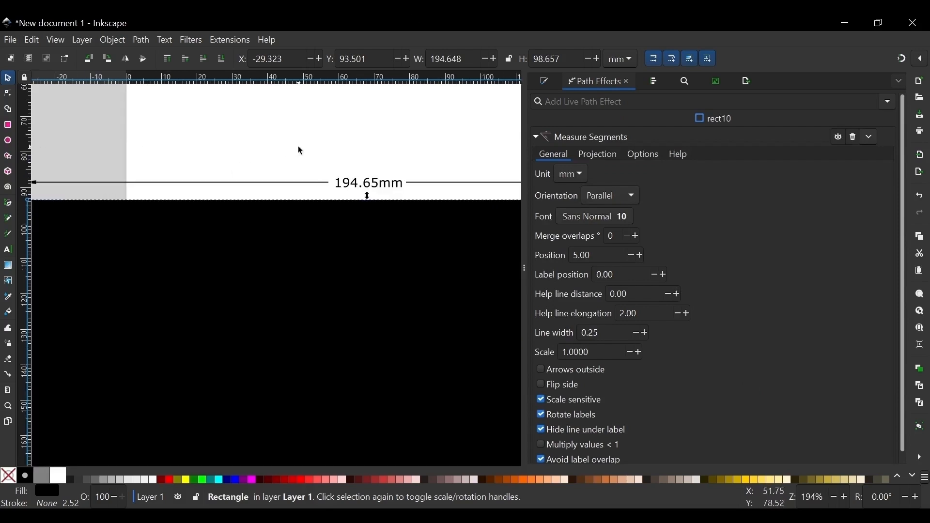
# Examine the dimension lines and labels that Measure Segments places along the rectangle's four sides.
pyautogui.hscroll(2, 282, 141)
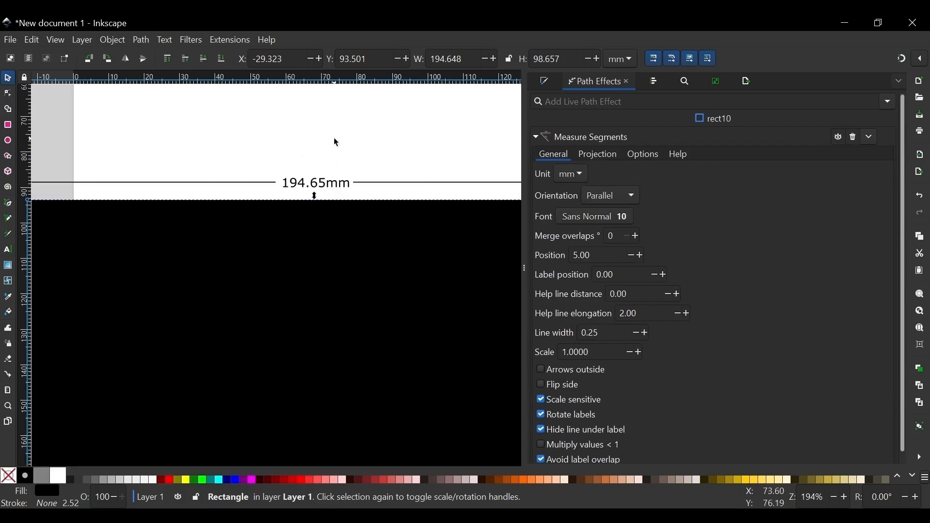
pyautogui.scroll(-1, 334, 141)
pyautogui.scroll(-3, 276, 167)
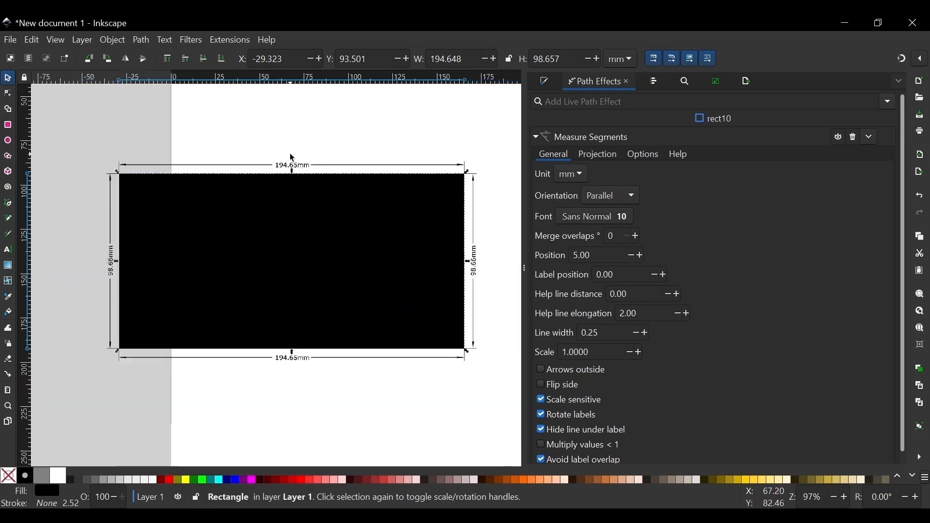
pyautogui.scroll(3, 273, 167)
pyautogui.scroll(-1, 290, 160)
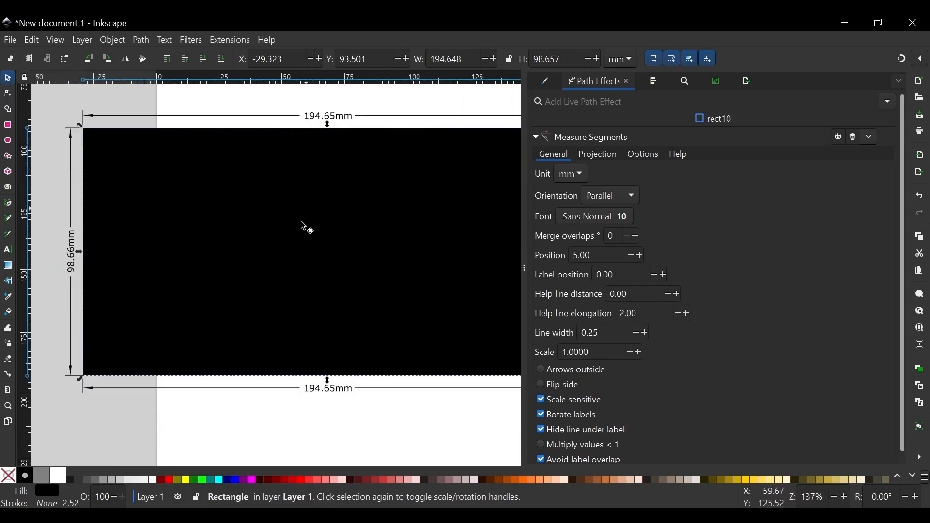
pyautogui.scroll(-3, 302, 233)
pyautogui.scroll(2, 289, 279)
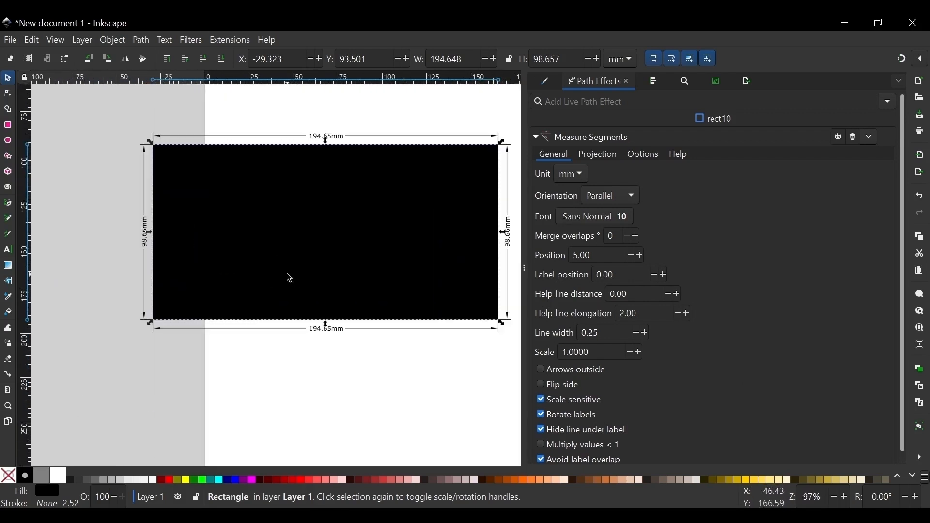
pyautogui.hscroll(1, 326, 271)
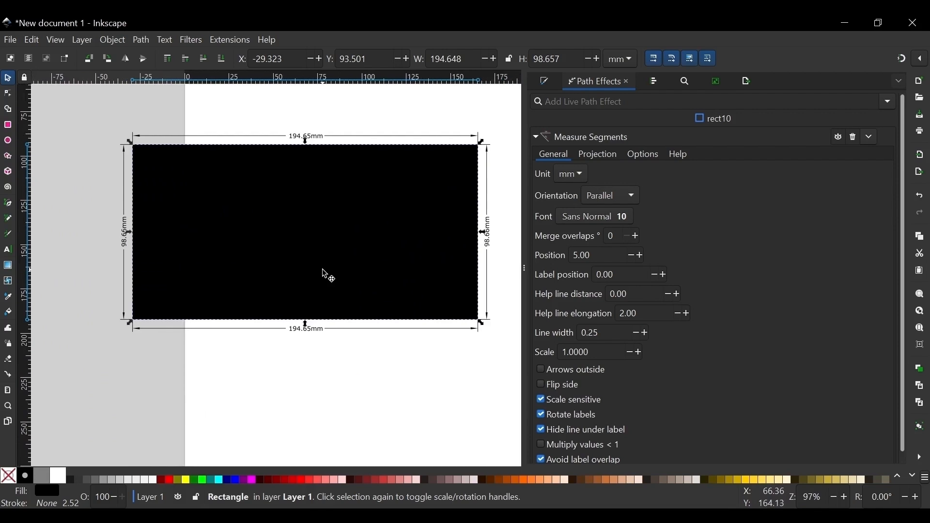
# Look through the projection, additional and general settings of the Measure Segments effect.
pyautogui.click(599, 153)
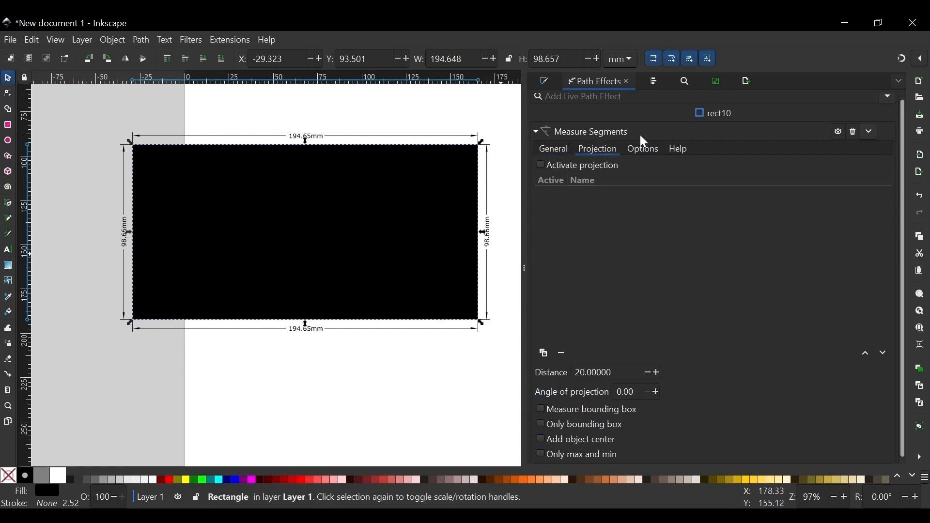
pyautogui.click(648, 150)
pyautogui.click(559, 151)
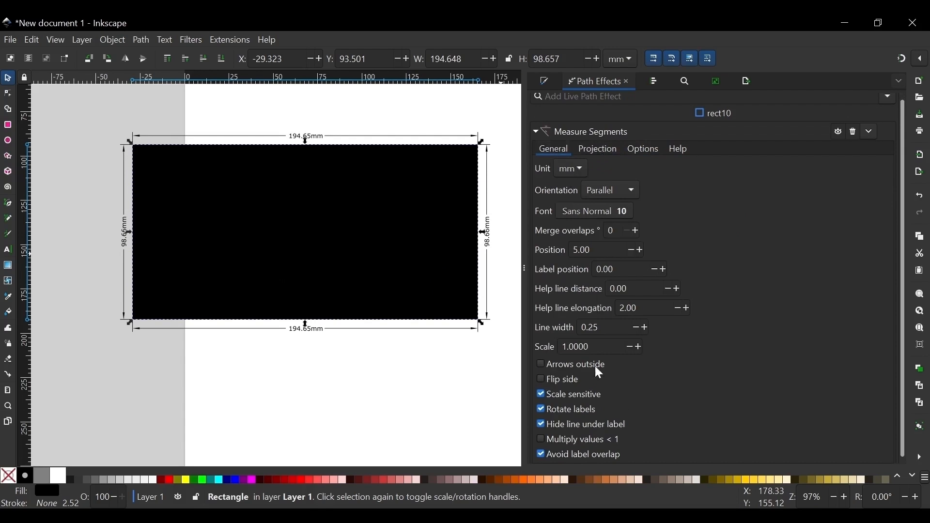
pyautogui.scroll(-1, 555, 330)
pyautogui.scroll(1, 568, 286)
pyautogui.scroll(-1, 573, 291)
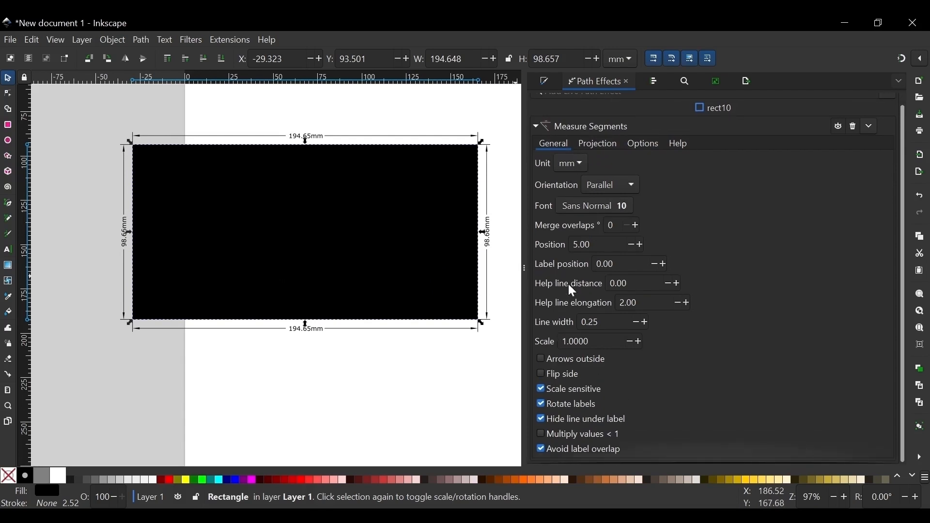
# Switch the measurement unit to px, check the top dimension label, and return the unit to mm.
pyautogui.click(574, 163)
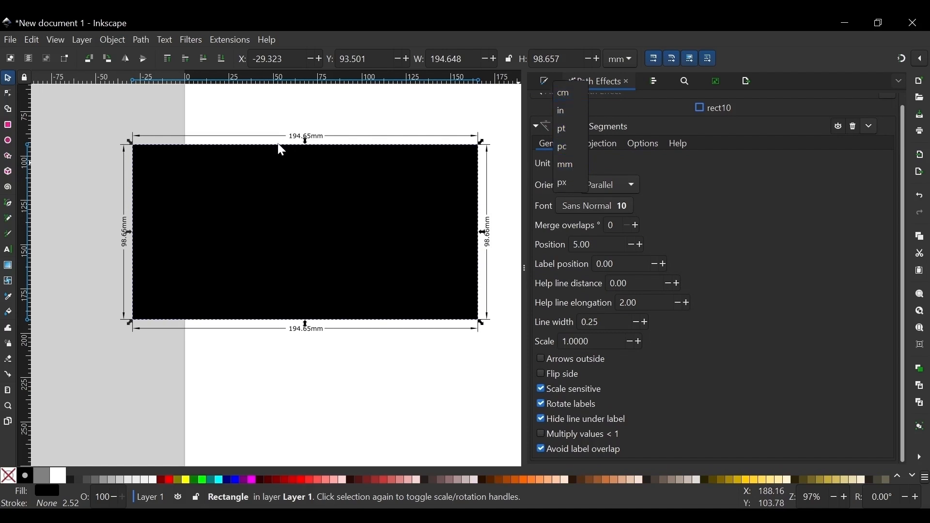
pyautogui.click(572, 183)
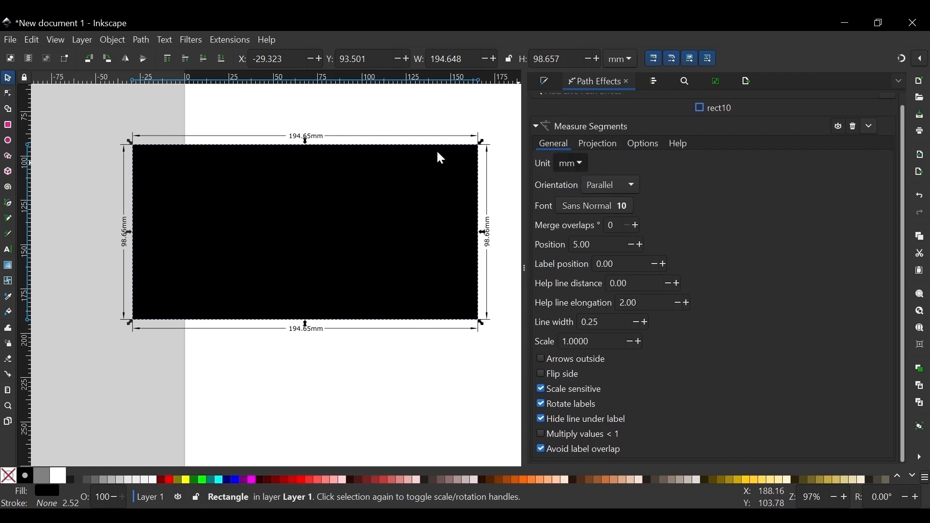
pyautogui.scroll(3, 297, 127)
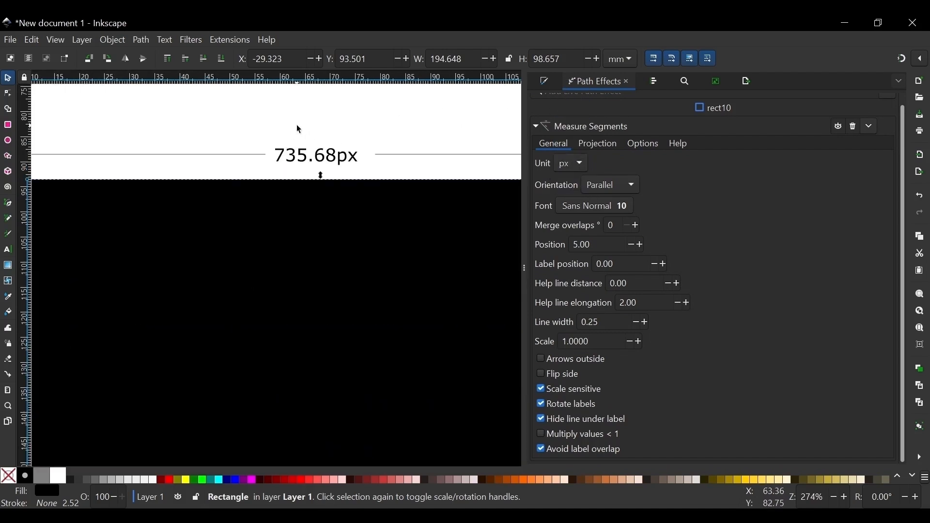
pyautogui.click(618, 183)
pyautogui.click(592, 183)
pyautogui.click(572, 164)
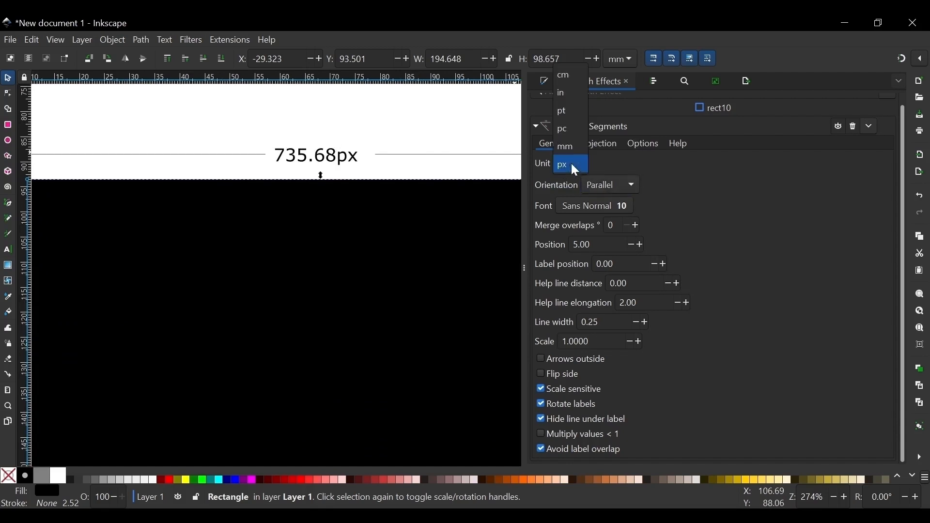
pyautogui.click(572, 144)
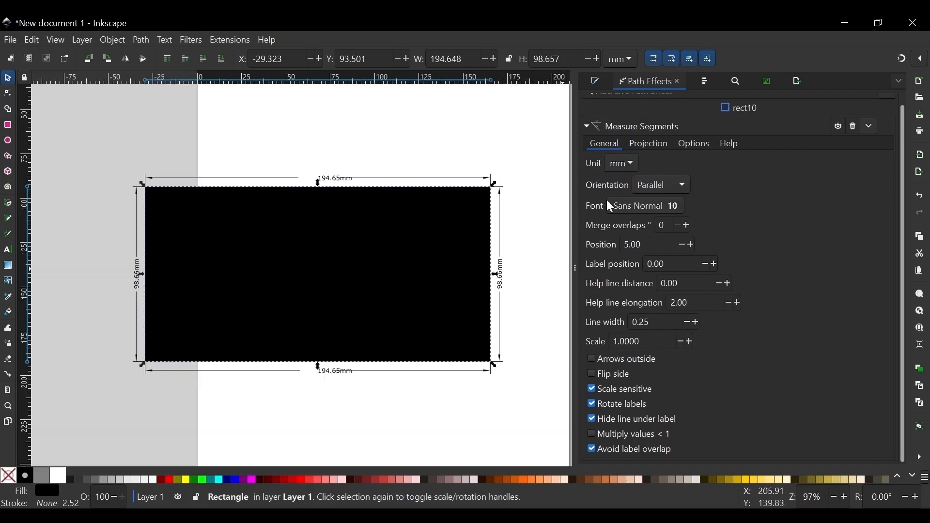
# Set the dimension labels' font to Sans Bold at size 15.
pyautogui.click(670, 205)
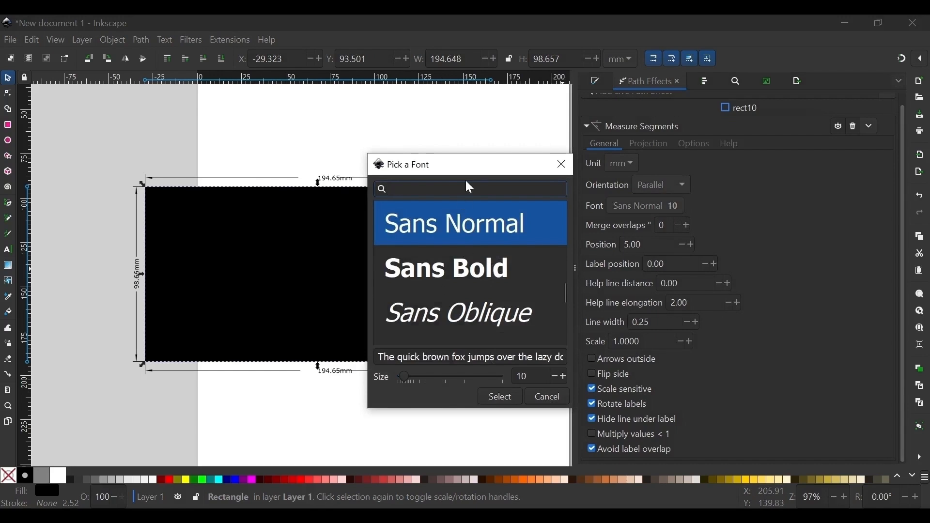
pyautogui.moveTo(474, 173); pyautogui.dragTo(655, 121)
pyautogui.click(647, 213)
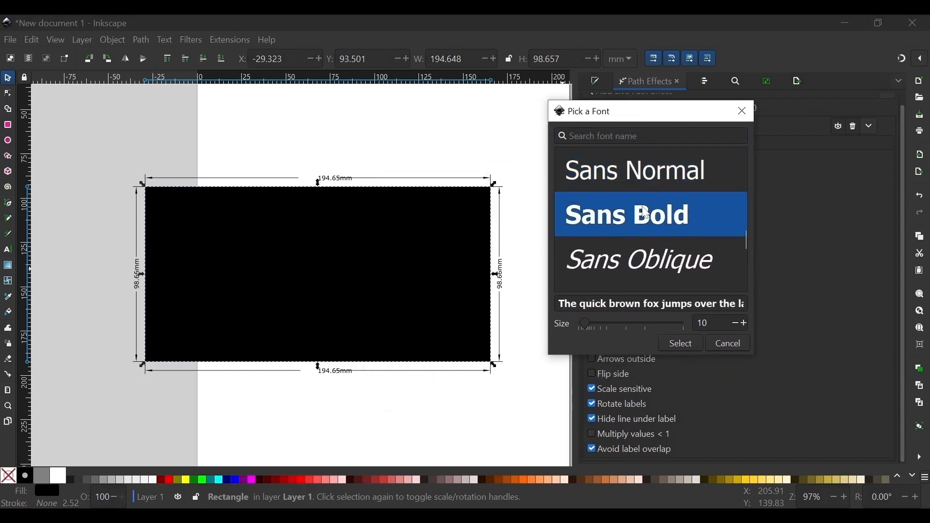
pyautogui.click(745, 323)
pyautogui.click(744, 323)
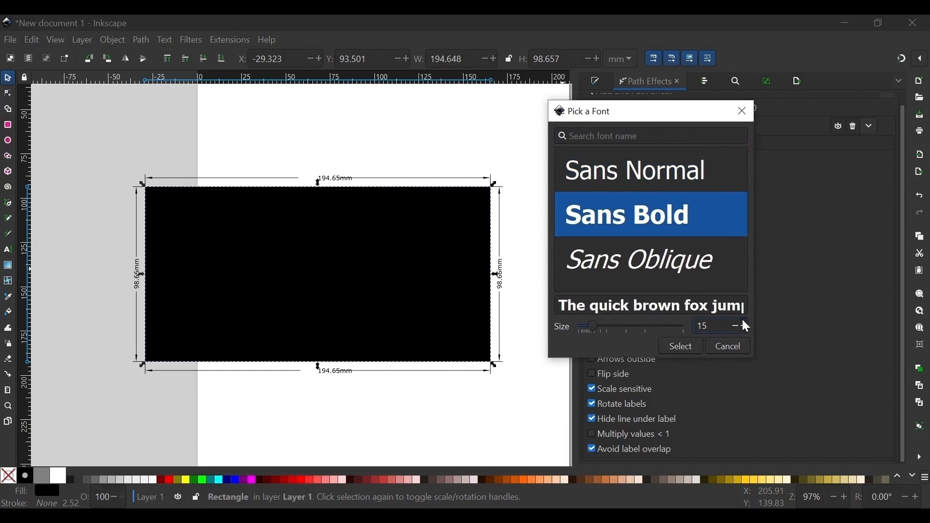
pyautogui.click(689, 345)
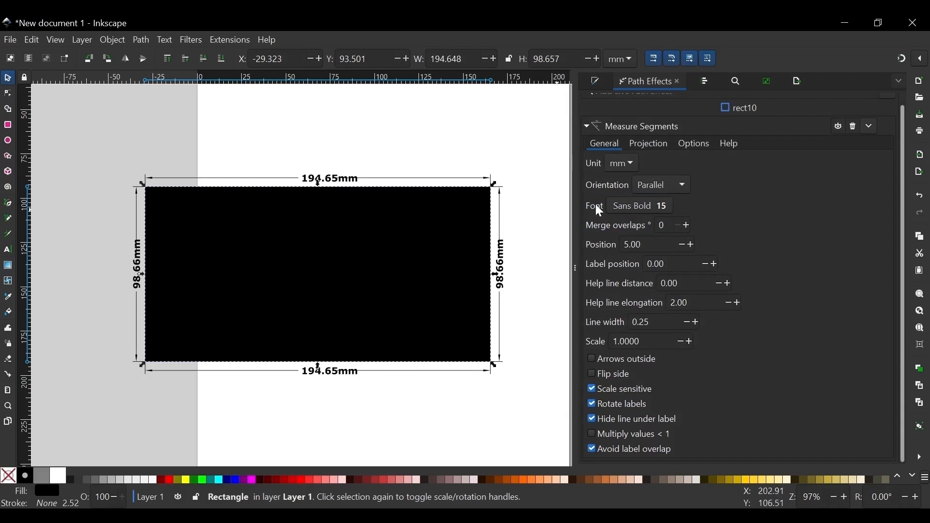
# Inspect up close how the bold label sits on the dimension line above the rectangle.
pyautogui.click(644, 206)
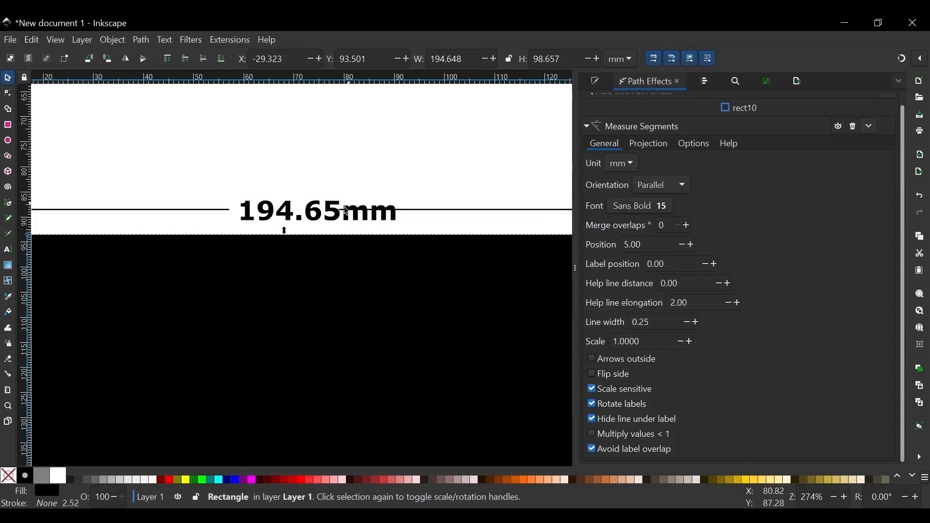
pyautogui.scroll(4, 364, 220)
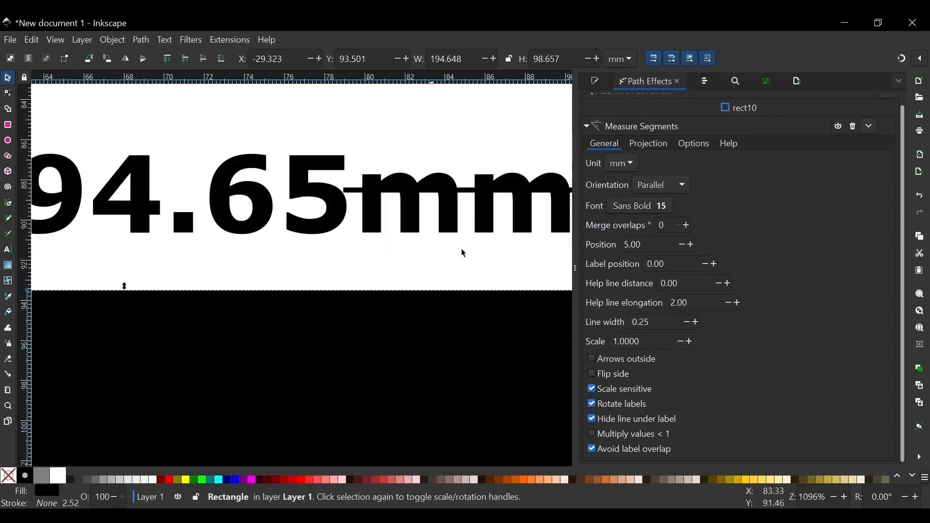
pyautogui.hscroll(6, 364, 220)
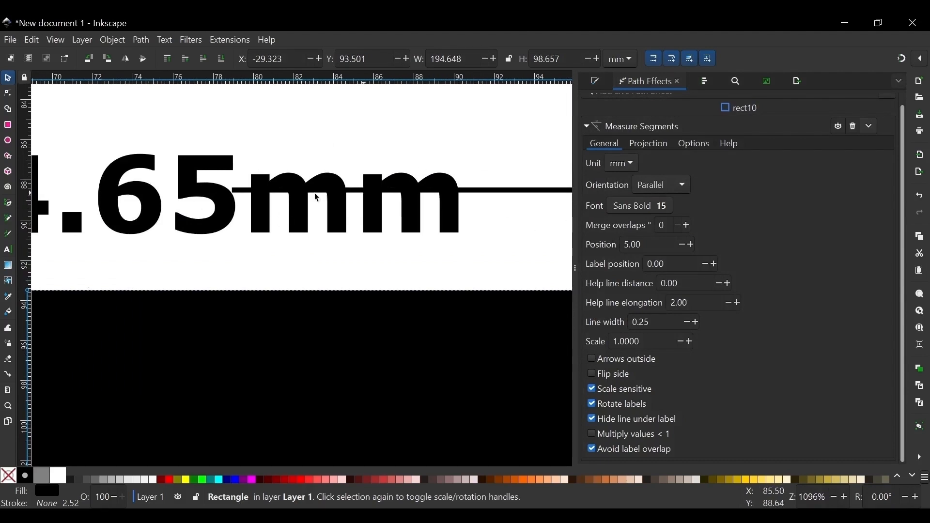
pyautogui.scroll(-2, 321, 172)
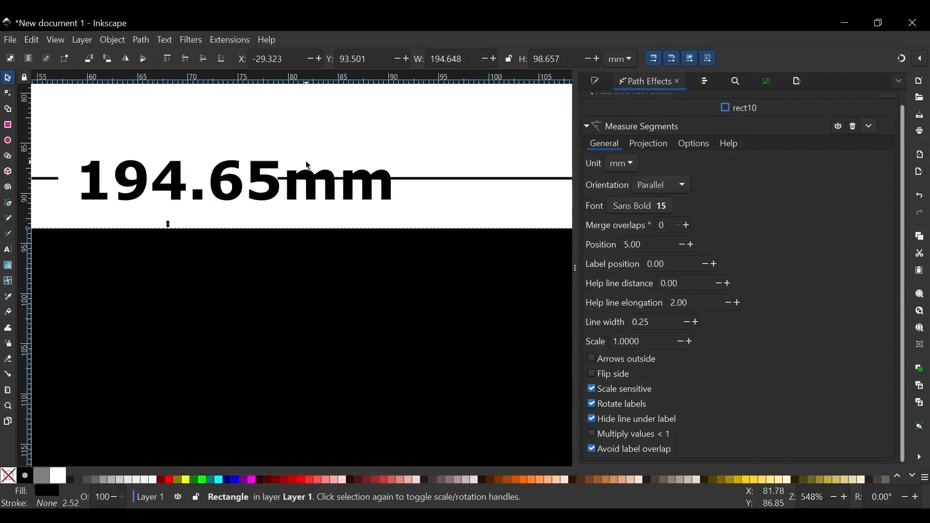
pyautogui.scroll(-3, 344, 170)
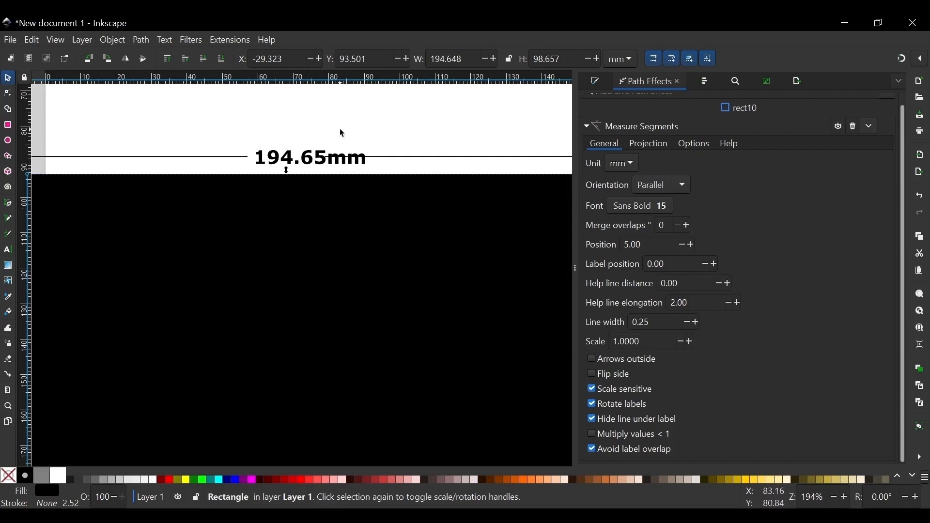
pyautogui.scroll(-2, 348, 136)
pyautogui.scroll(1, 319, 149)
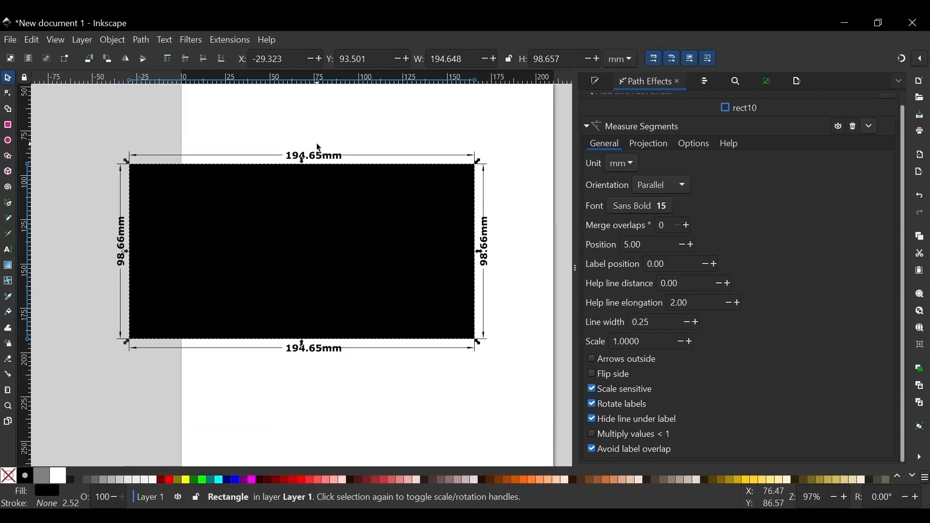
# Set the dimension lines' position to 6.00 and their line width to 0.85.
pyautogui.click(692, 244)
pyautogui.click(683, 245)
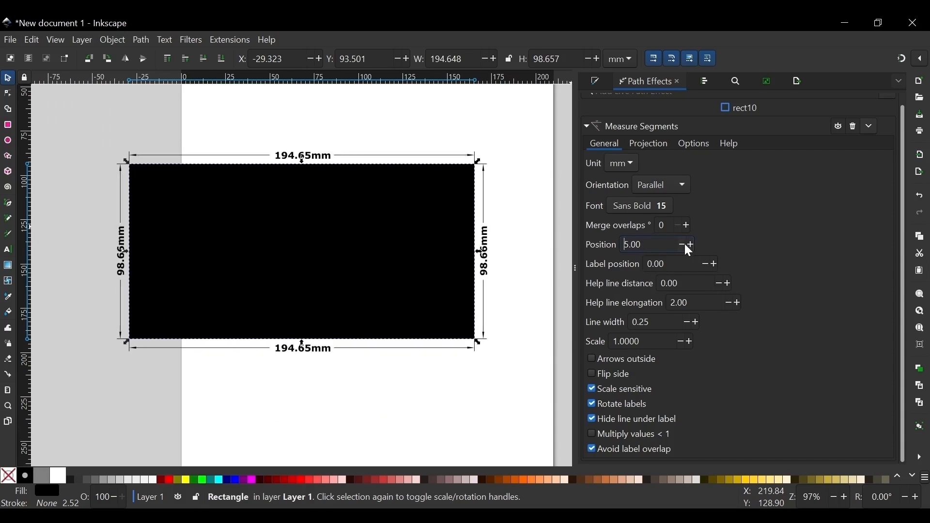
pyautogui.click(690, 245)
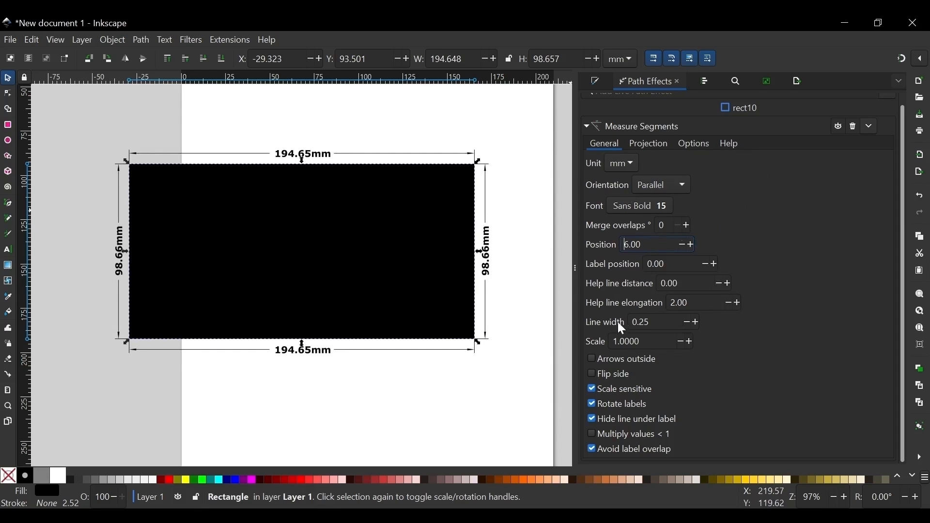
pyautogui.click(694, 321)
pyautogui.click(693, 321)
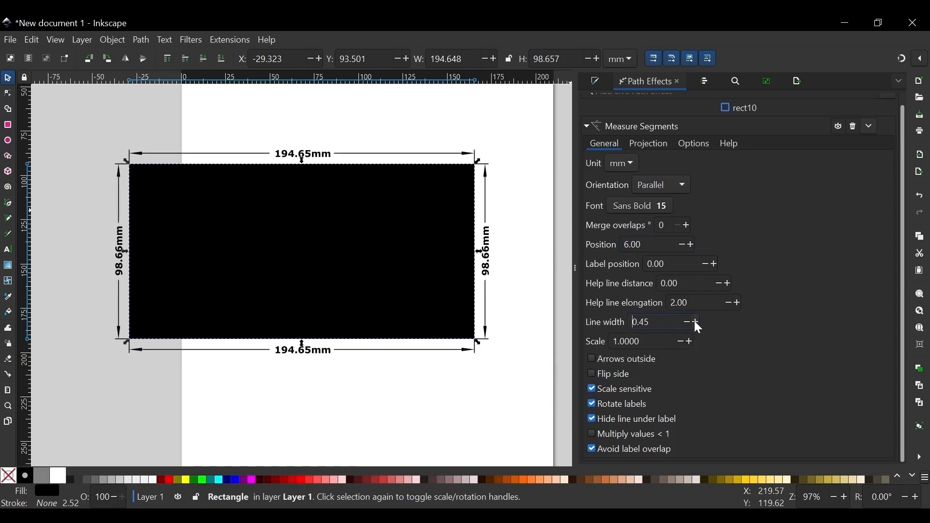
pyautogui.click(694, 321)
pyautogui.click(693, 321)
pyautogui.click(694, 322)
pyautogui.click(694, 322)
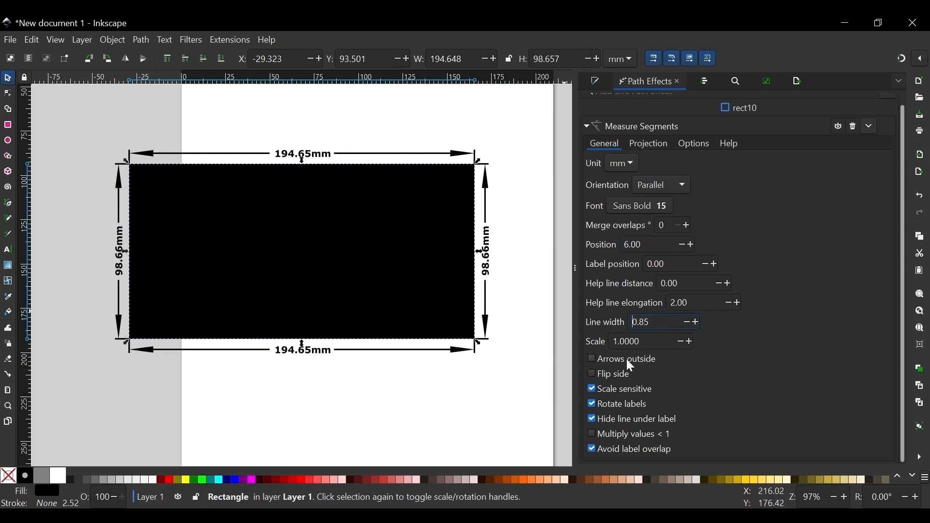
# Try a measurement scale of 3 and restore it to 1, and toggle scale sensitivity off and back on.
pyautogui.click(687, 339)
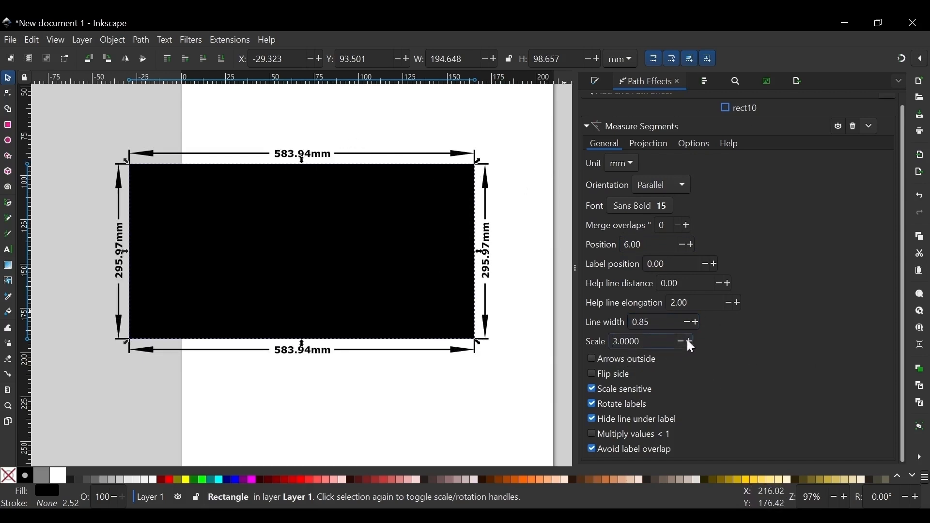
pyautogui.click(680, 341)
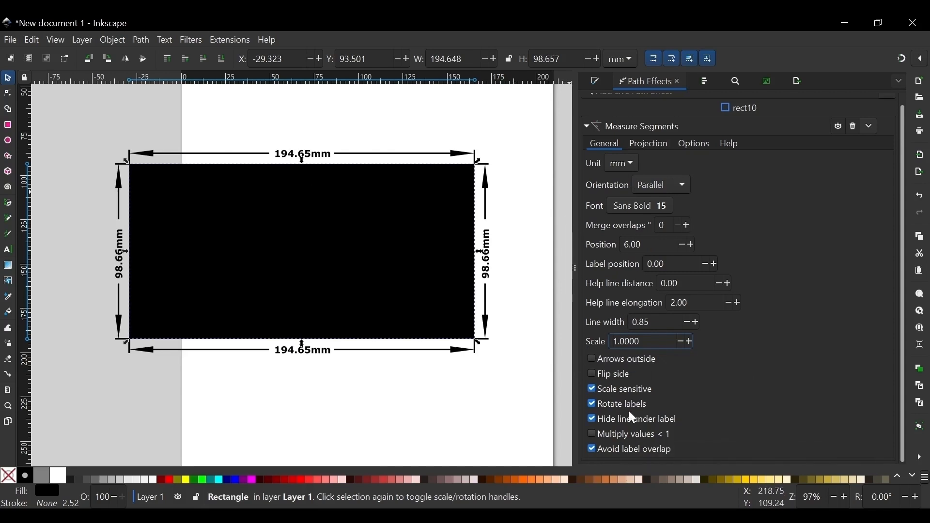
pyautogui.click(619, 391)
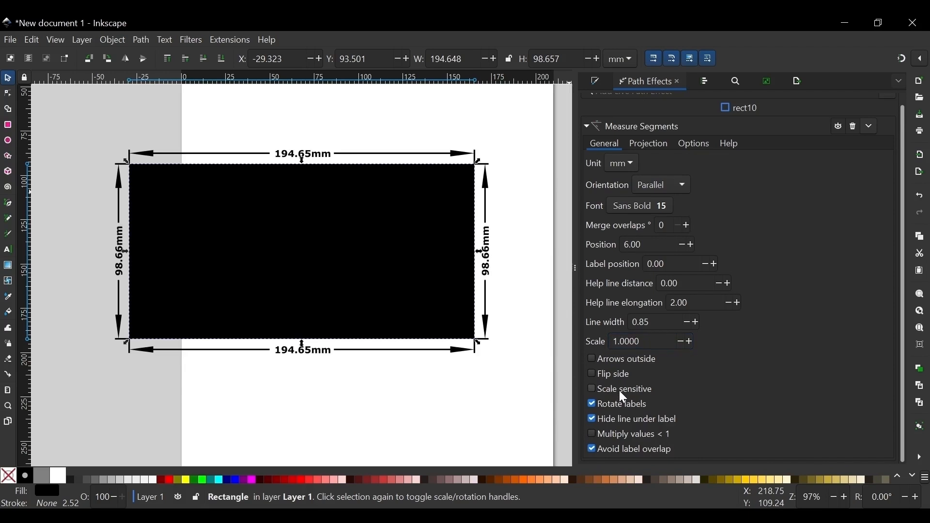
pyautogui.click(636, 391)
# Enlarge the rectangle uniformly about its centre to about 238 × 121 mm, and shrink it to about 139 × 70 mm.
pyautogui.moveTo(304, 347); pyautogui.dragTo(297, 366)
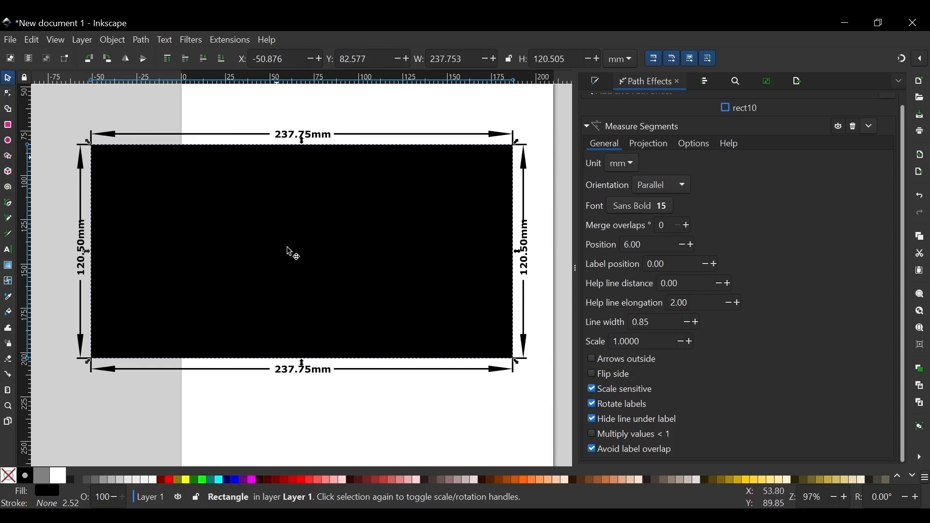
pyautogui.moveTo(304, 364); pyautogui.dragTo(306, 314)
pyautogui.keyDown('ctrl'); pyautogui.scroll(2, 292, 200); pyautogui.keyUp('ctrl')
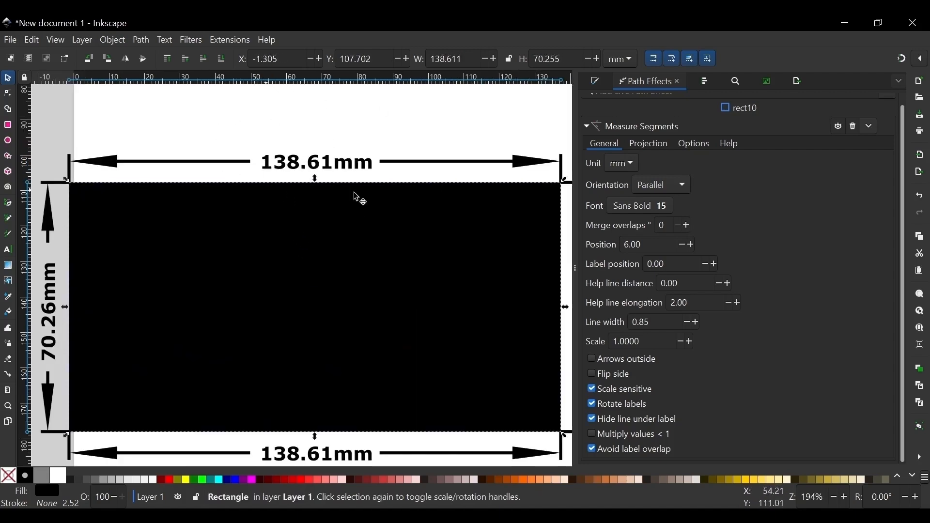
pyautogui.keyDown('ctrl'); pyautogui.scroll(-4, 334, 122); pyautogui.keyUp('ctrl')
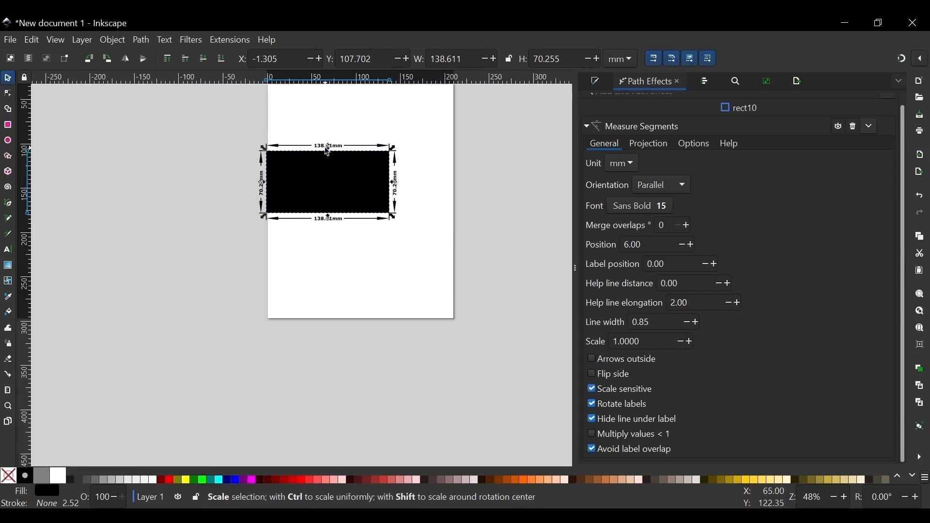
pyautogui.keyDown('ctrl'); pyautogui.scroll(2, 321, 170); pyautogui.keyUp('ctrl')
pyautogui.keyDown('ctrl'); pyautogui.scroll(1, 408, 196); pyautogui.keyUp('ctrl')
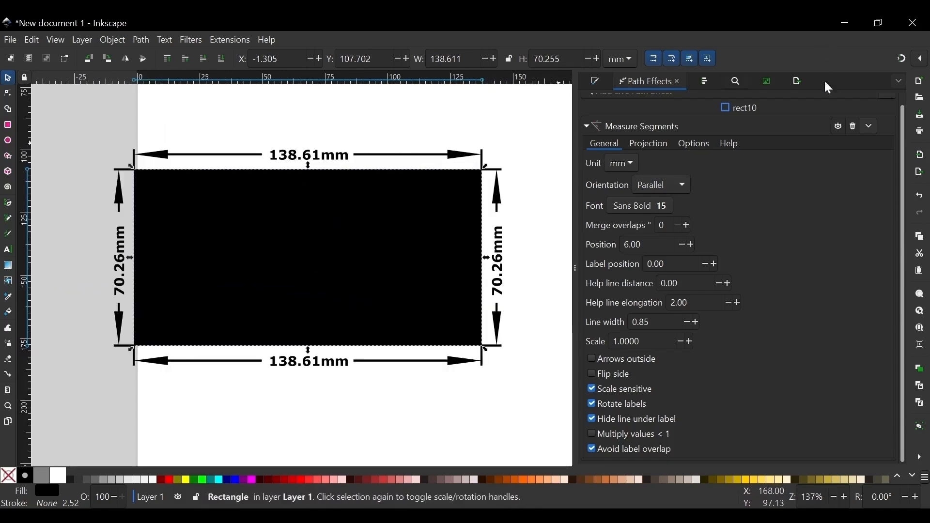
# Activate projection in the black rectangle's Measure Segments effect.
pyautogui.click(654, 148)
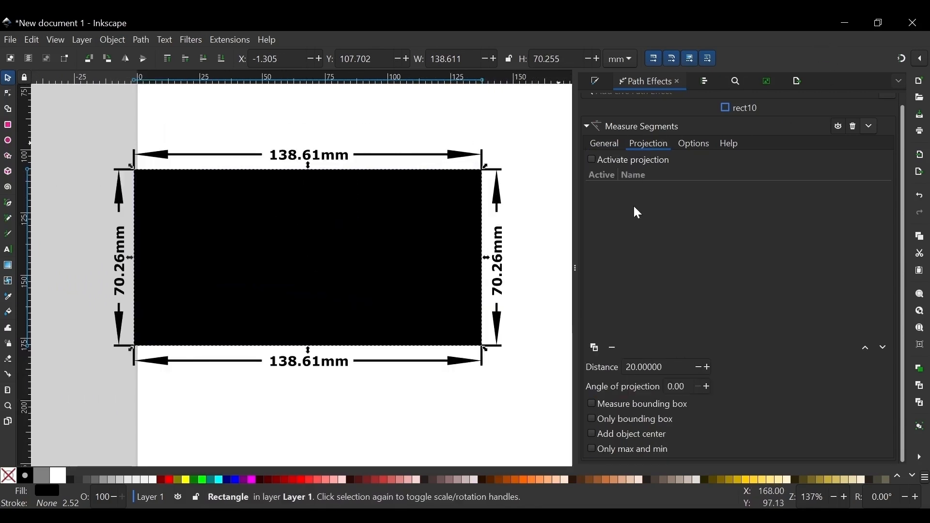
pyautogui.click(643, 164)
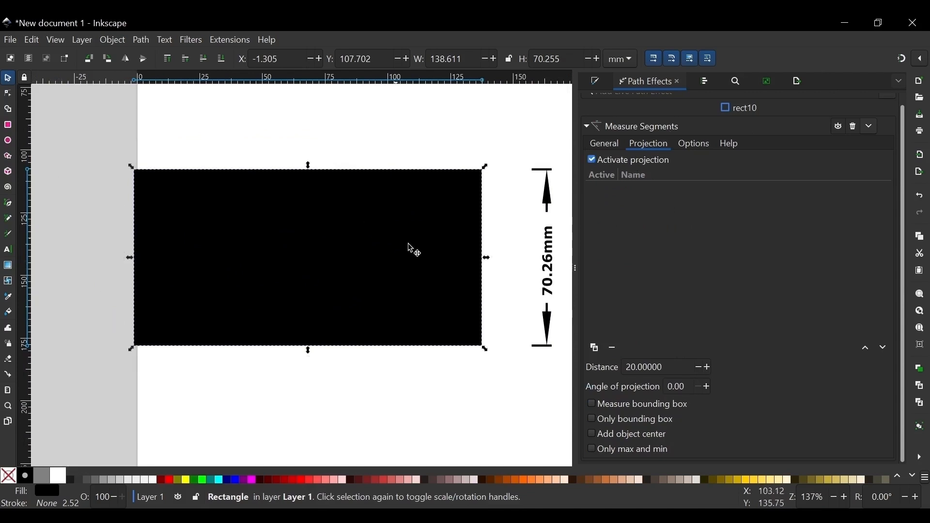
pyautogui.hscroll(1, 447, 260)
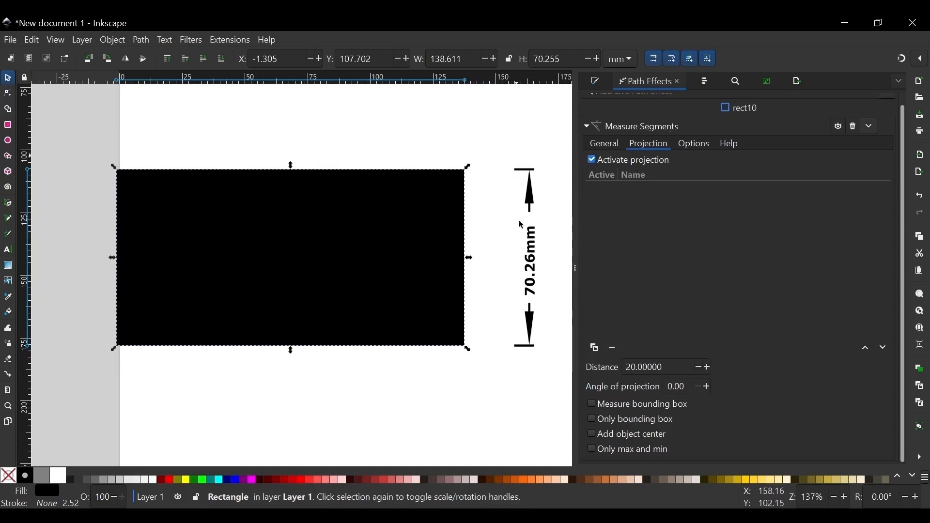
pyautogui.hscroll(1, 399, 129)
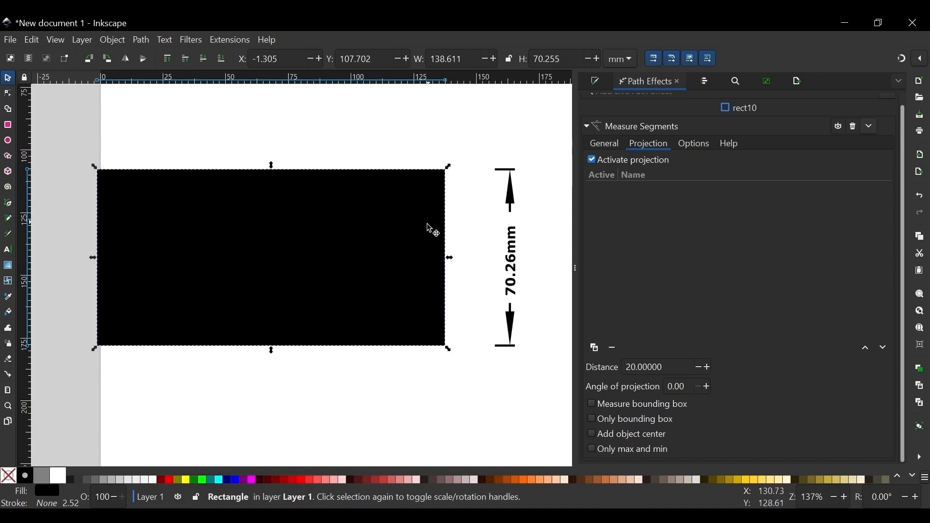
pyautogui.keyDown('ctrl'); pyautogui.scroll(-3, 380, 222); pyautogui.keyUp('ctrl')
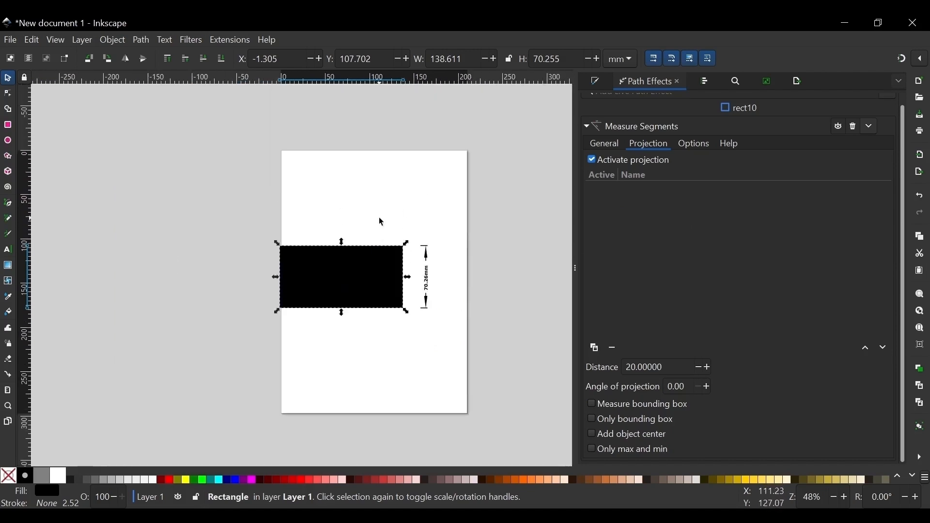
# Start an angled BSpline path above the rectangle, cancel it, and switch the Pen tool to regular Bezier mode.
pyautogui.press('b')
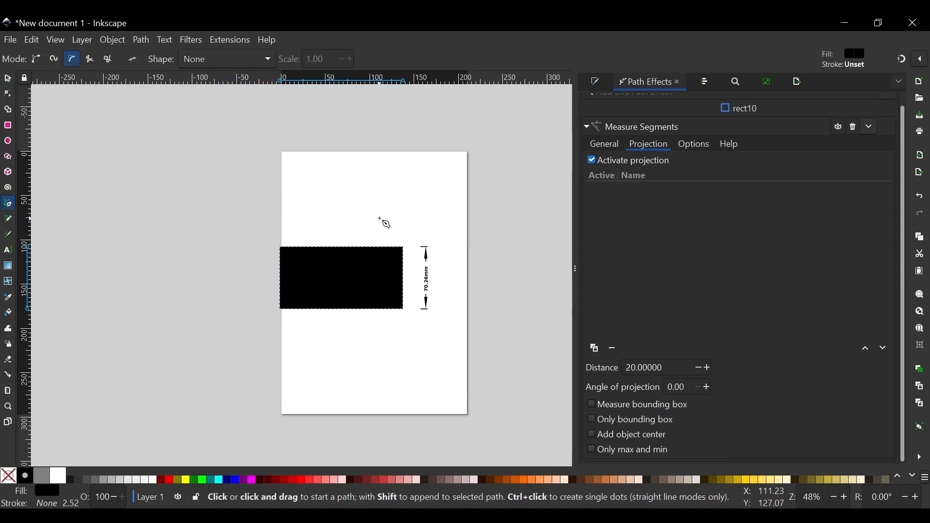
pyautogui.click(347, 131)
pyautogui.click(270, 228)
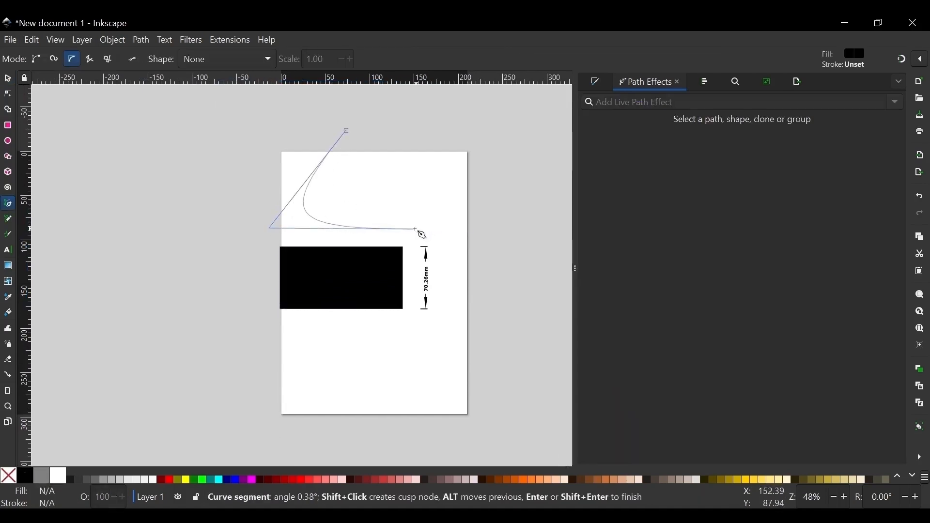
pyautogui.press('BackSpace')
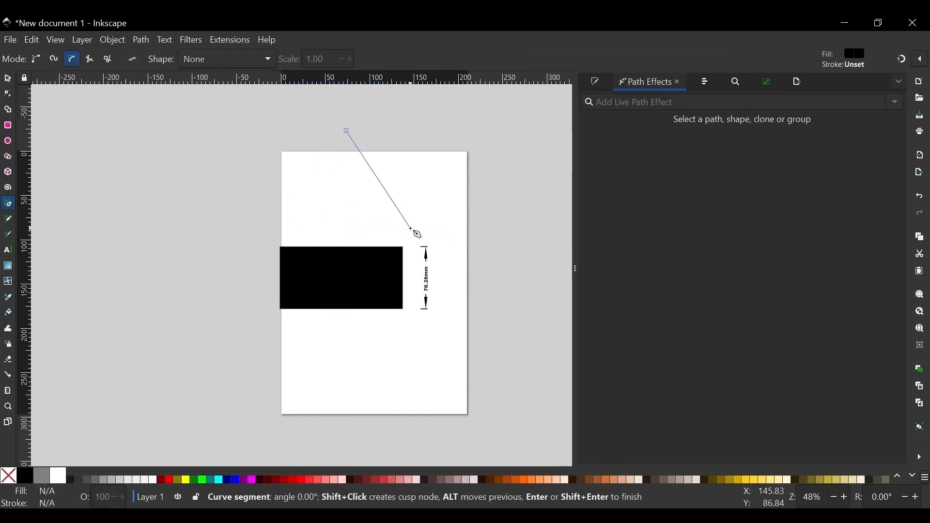
pyautogui.click(35, 59)
pyautogui.press('Escape')
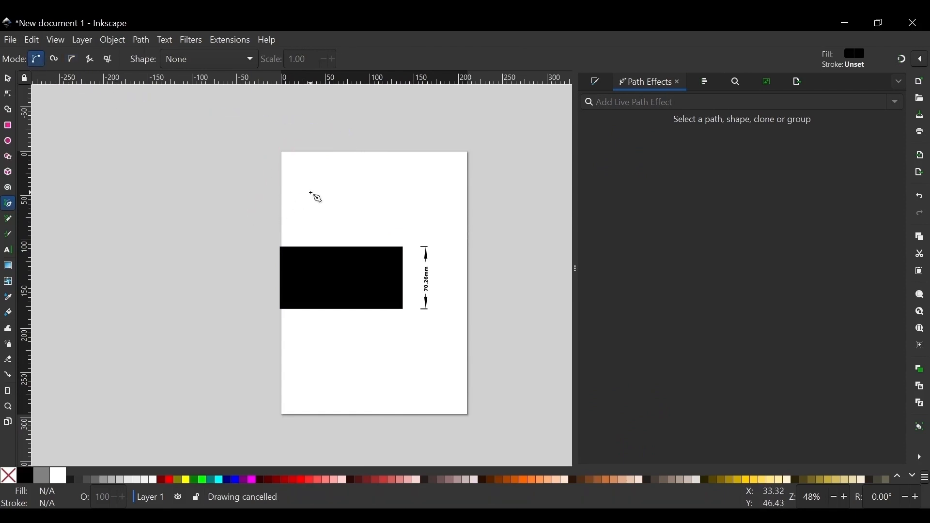
# Apply the Measure Segments effect to the two-segment angled path above the rectangle and activate its projection.
pyautogui.click(896, 103)
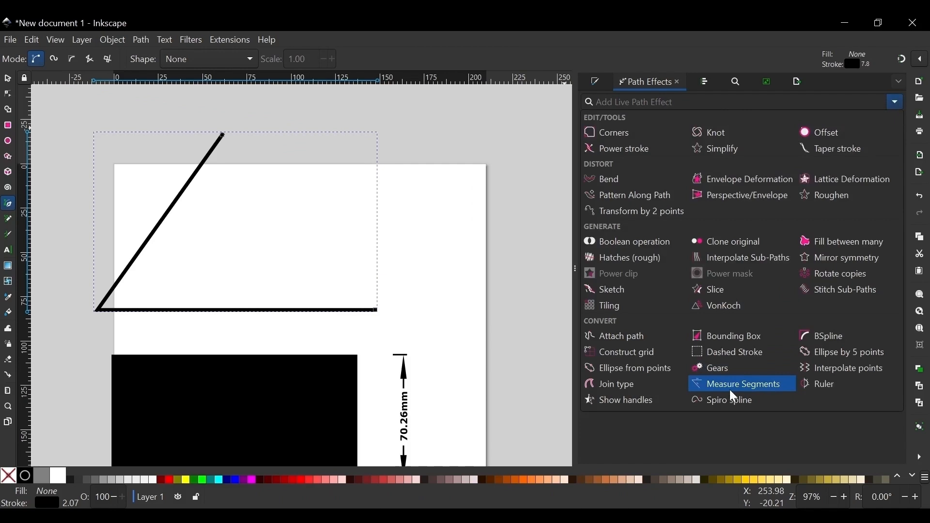
pyautogui.click(731, 389)
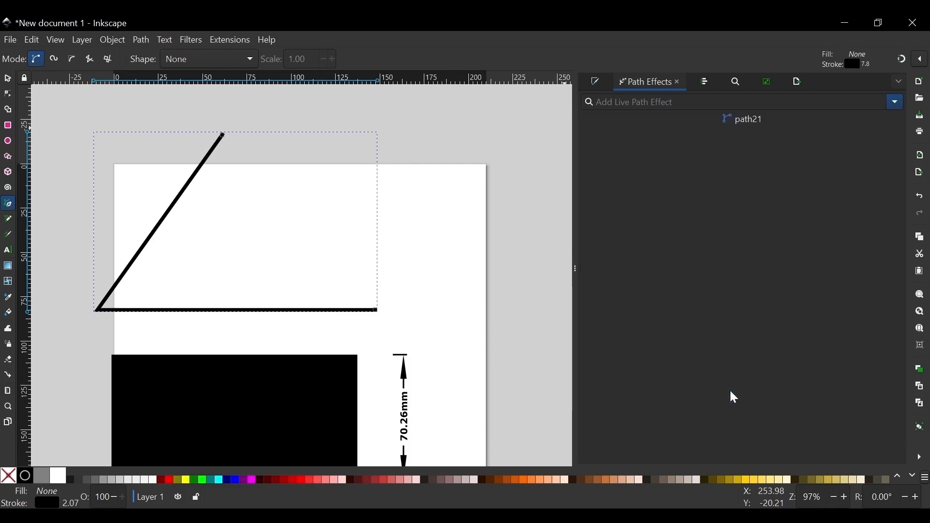
pyautogui.click(651, 156)
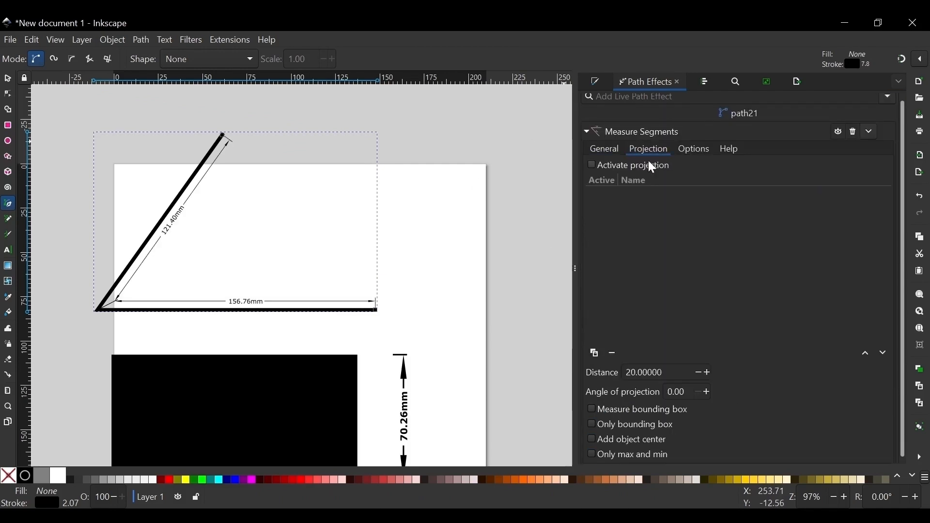
pyautogui.click(591, 164)
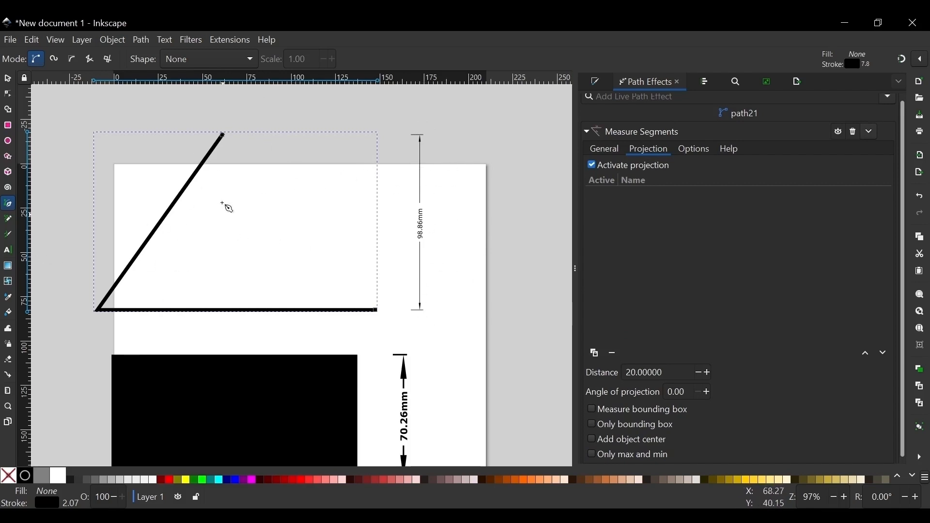
# Set the angled path's dimension line width to 0.75 and its label font size to 15.
pyautogui.click(616, 152)
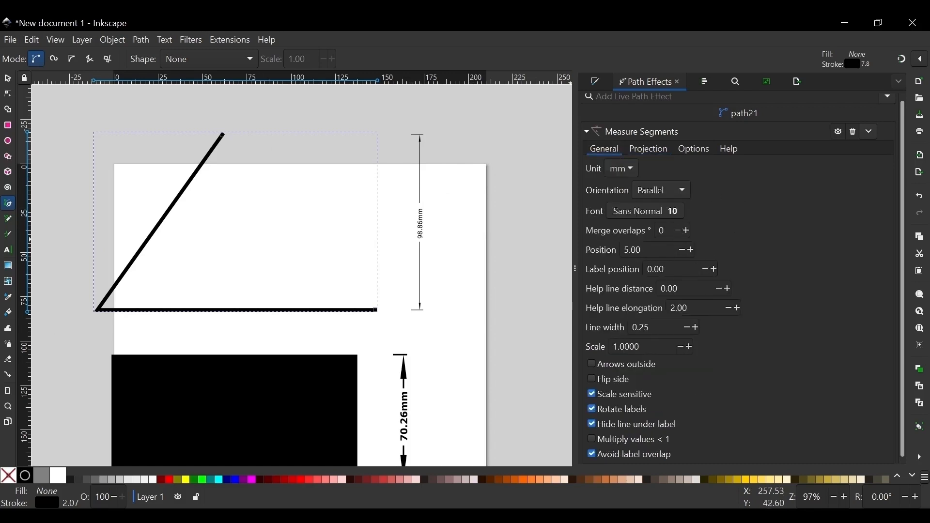
pyautogui.click(695, 327)
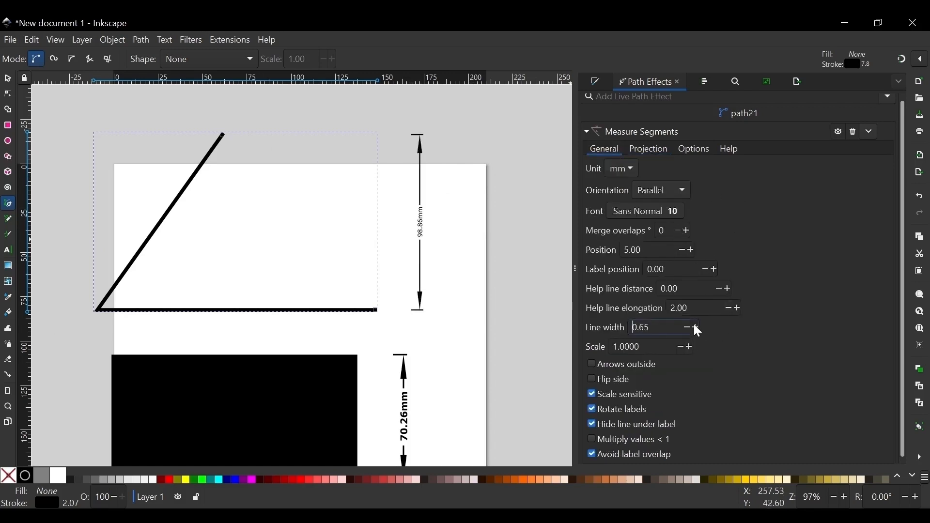
pyautogui.click(695, 327)
pyautogui.click(677, 214)
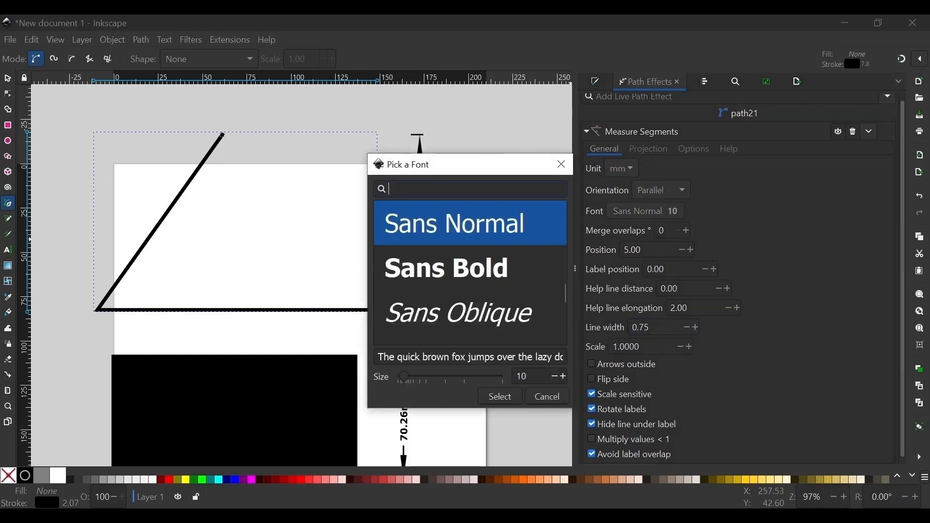
pyautogui.click(564, 377)
pyautogui.click(565, 377)
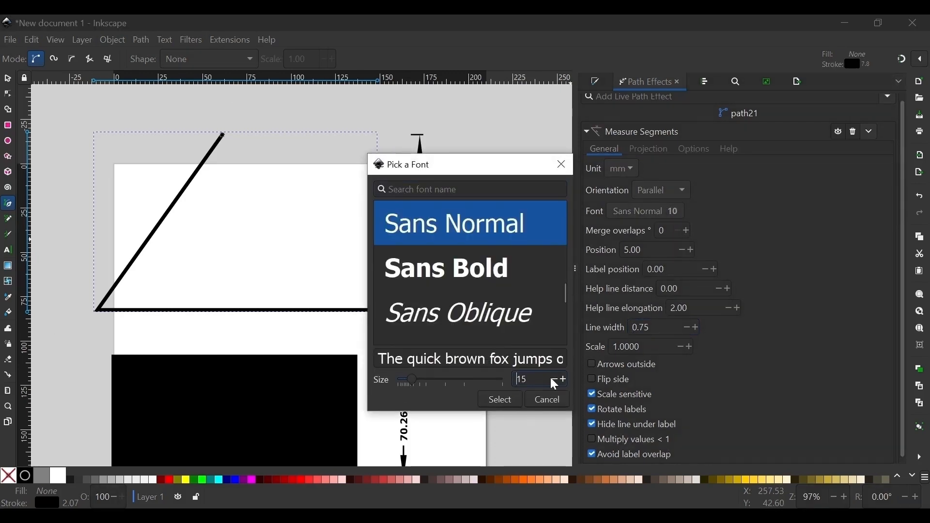
pyautogui.click(499, 398)
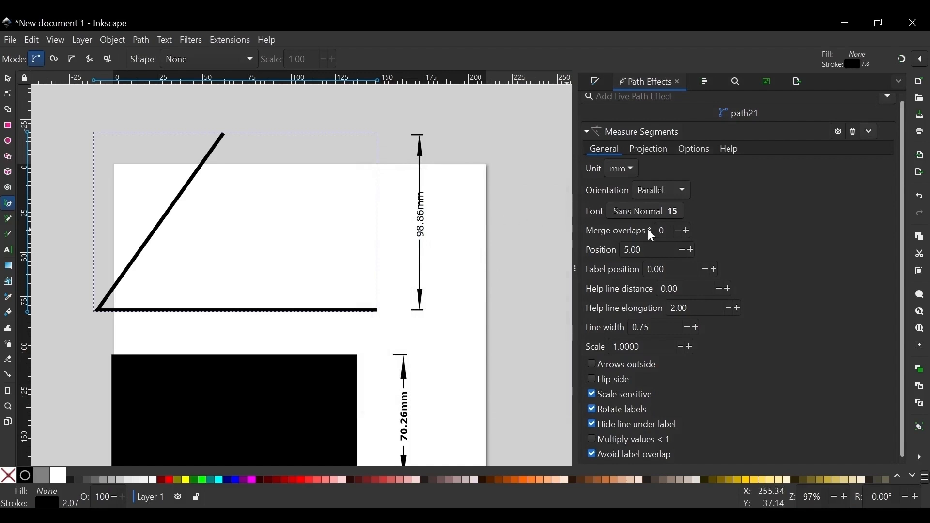
# Try position 4.00 for the angled path's dimension, change the label font to Sans Bold, and restore the position to 5.00.
pyautogui.click(683, 250)
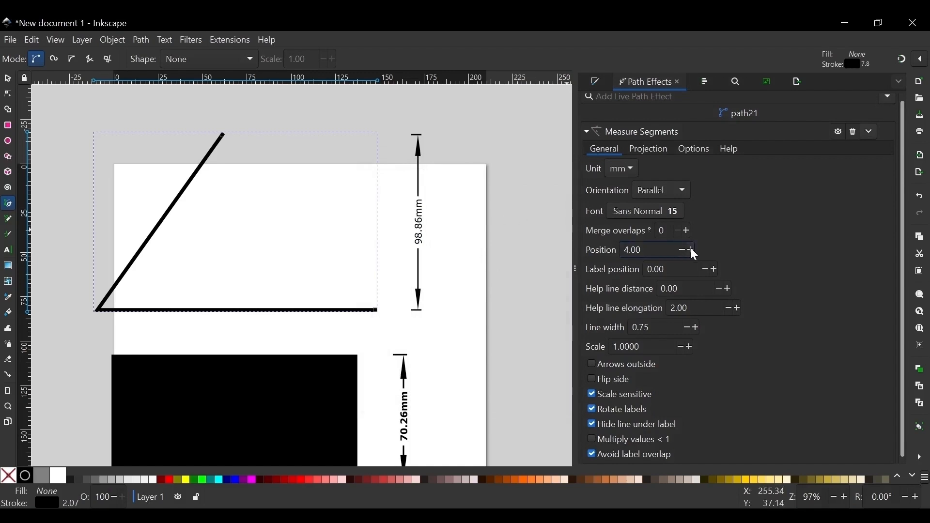
pyautogui.click(647, 205)
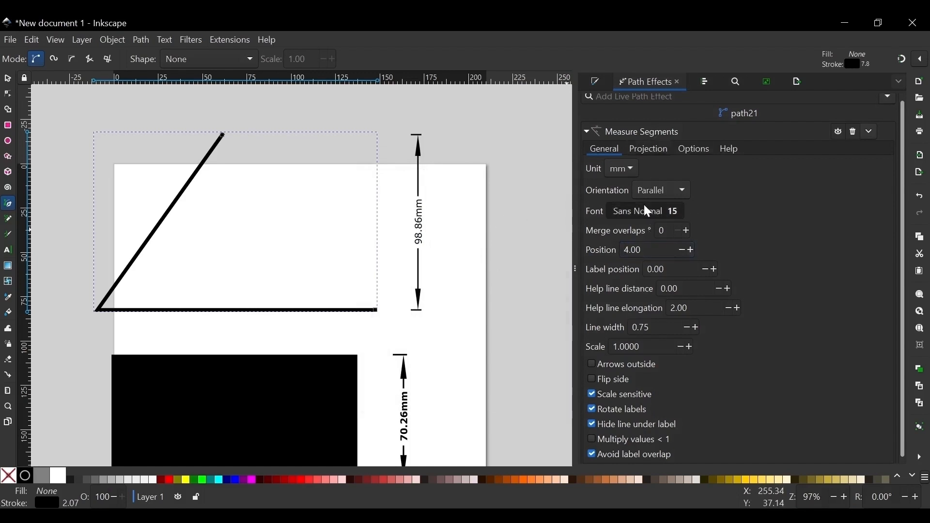
pyautogui.click(522, 271)
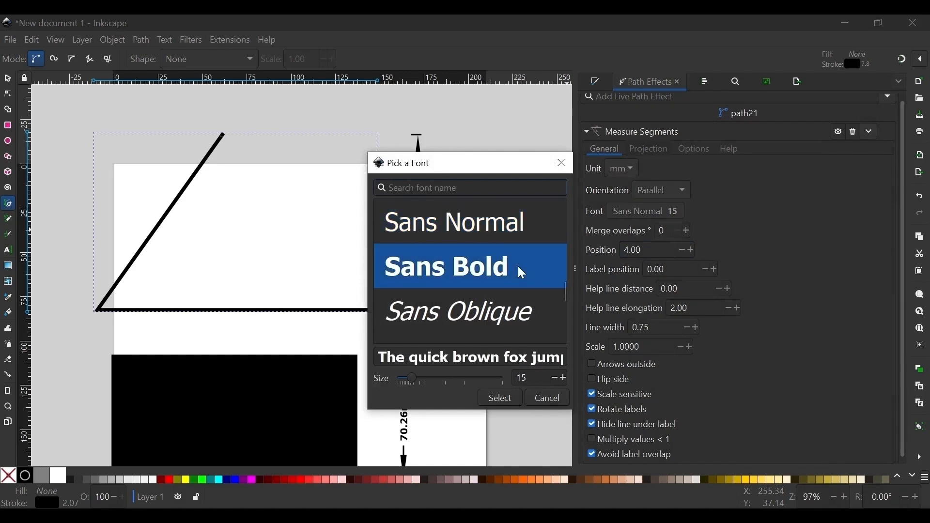
pyautogui.click(501, 398)
pyautogui.scroll(-2, 372, 179)
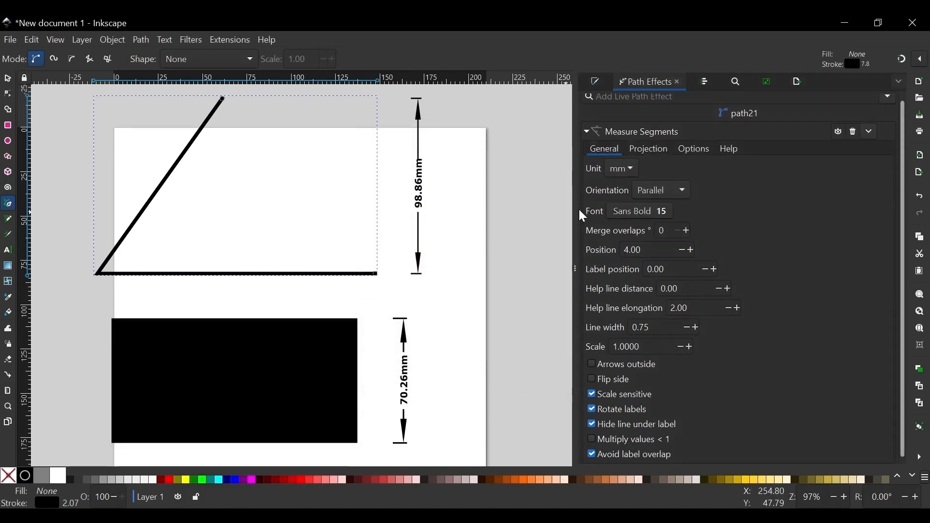
pyautogui.click(690, 248)
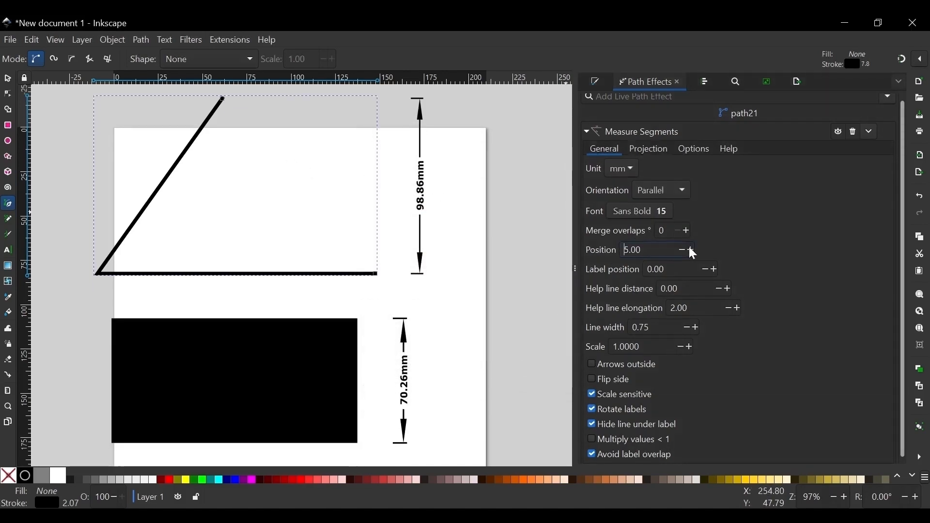
# Select the black rectangle, deactivate its dimension projection, and set the position of its dimension lines to 7.00.
pyautogui.click(7, 79)
pyautogui.scroll(-5, 280, 173)
pyautogui.click(334, 265)
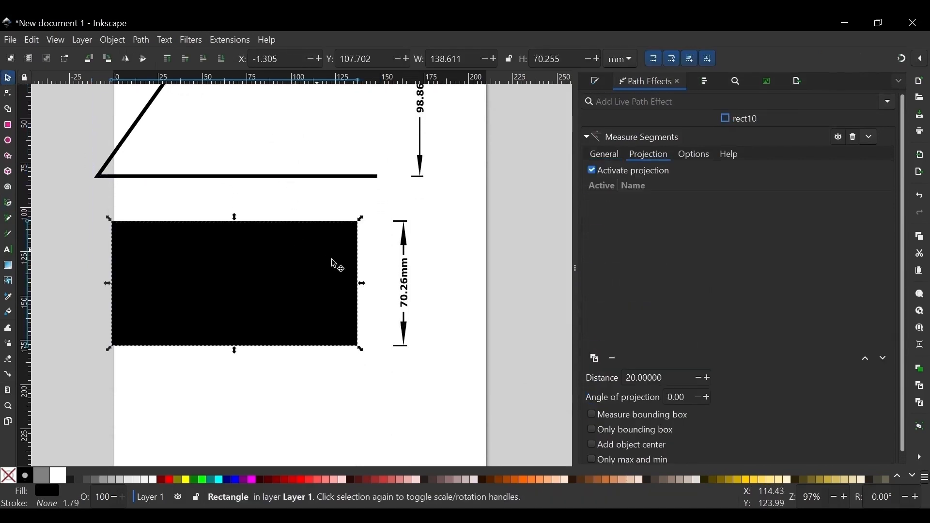
pyautogui.hscroll(-3, 266, 284)
pyautogui.scroll(1, 357, 293)
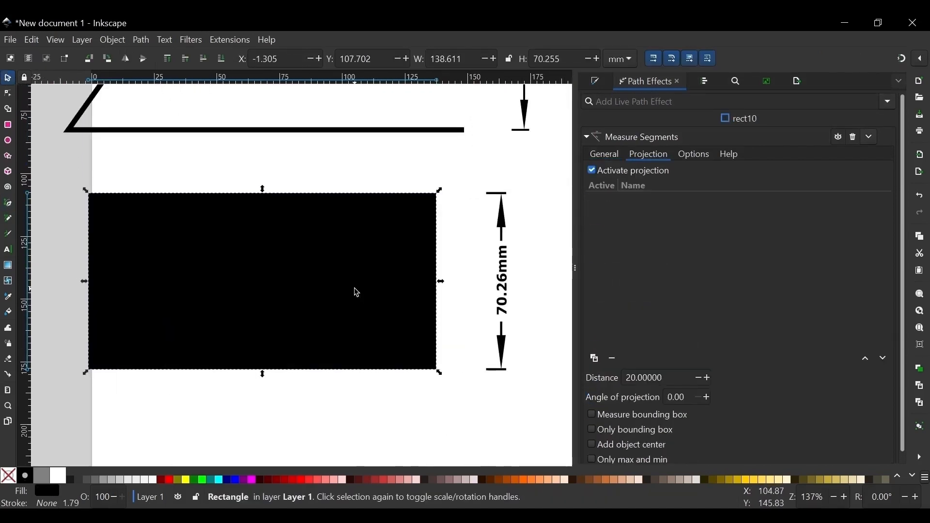
pyautogui.click(592, 171)
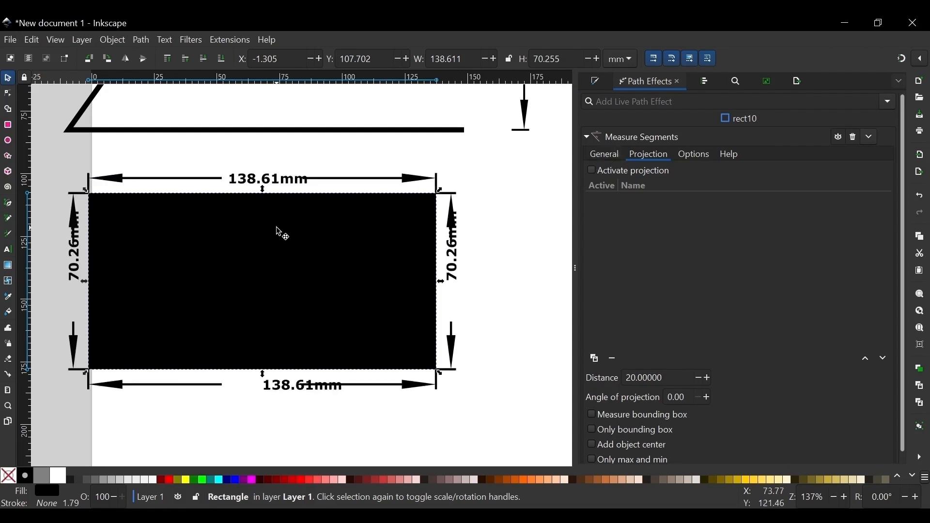
pyautogui.scroll(-2, 281, 233)
pyautogui.hscroll(-4, 280, 232)
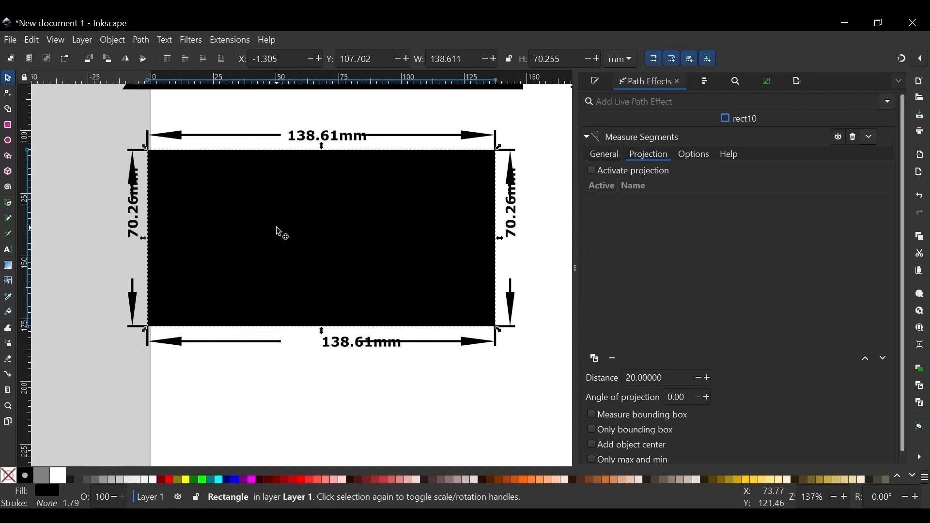
pyautogui.click(609, 154)
pyautogui.click(693, 250)
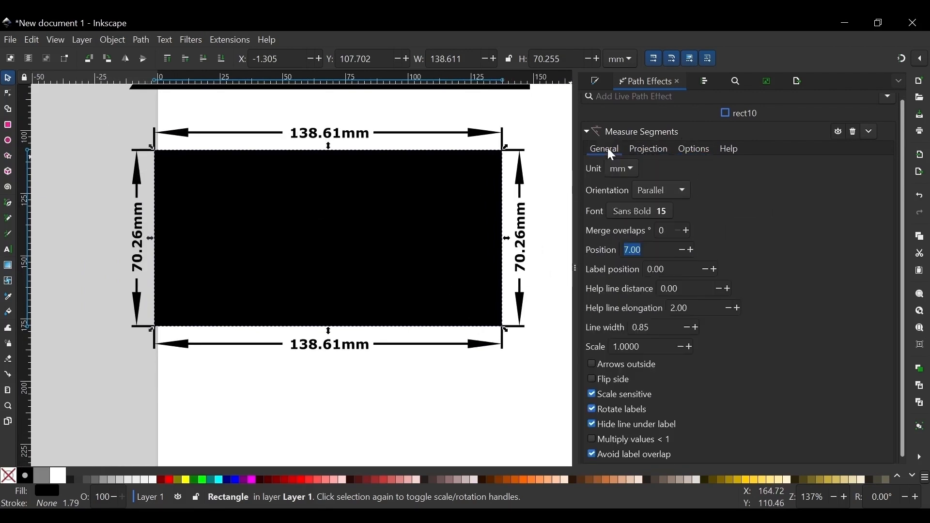
# Recolour the rectangle's dimension lines and labels bright pink with a hue of about 329.
pyautogui.click(693, 151)
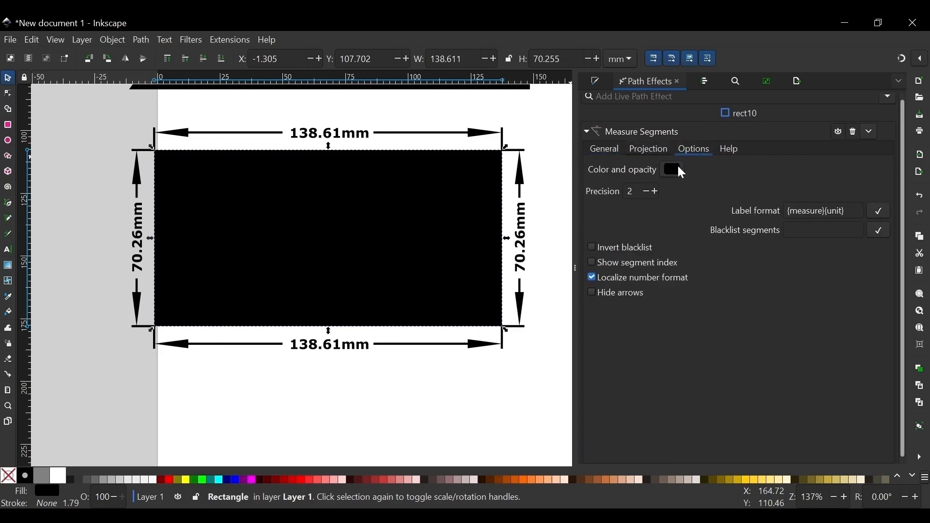
pyautogui.click(678, 168)
pyautogui.moveTo(474, 209); pyautogui.dragTo(713, 89)
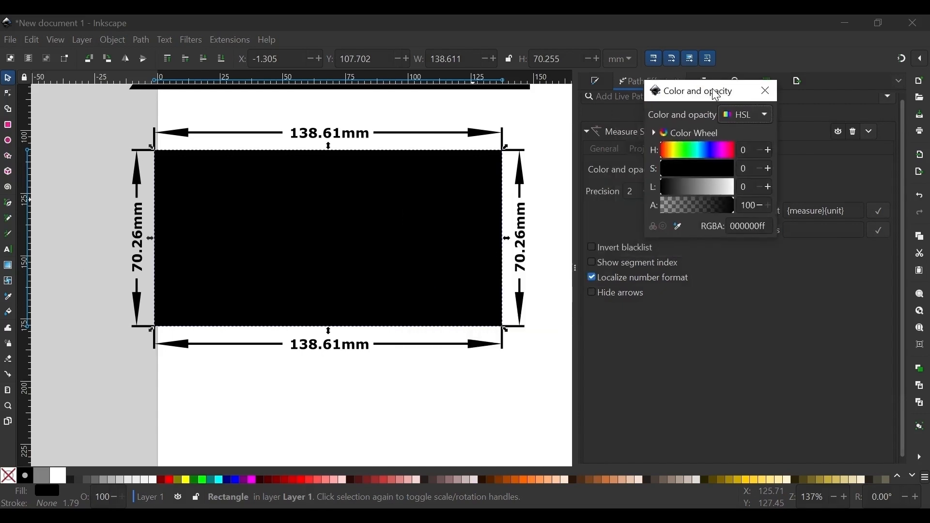
pyautogui.click(728, 150)
pyautogui.click(716, 168)
pyautogui.click(699, 192)
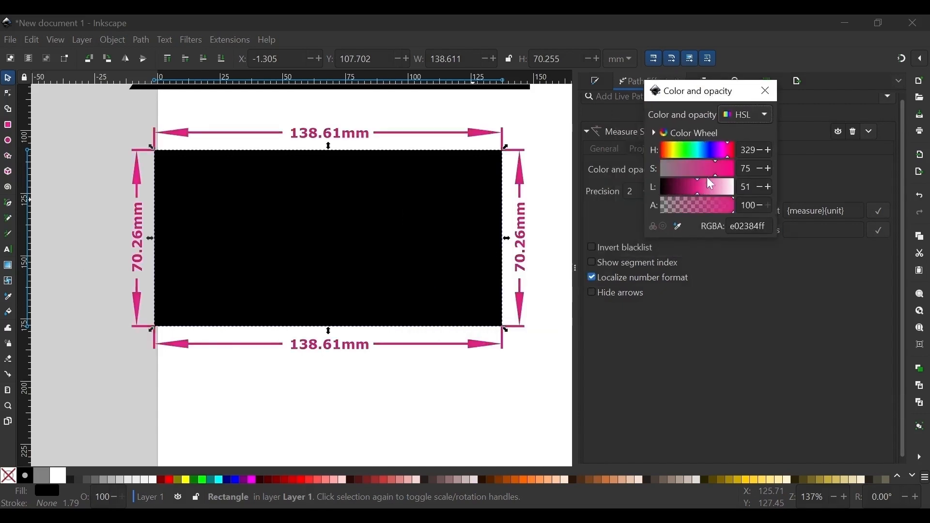
pyautogui.moveTo(708, 174); pyautogui.dragTo(872, 165)
pyautogui.click(775, 95)
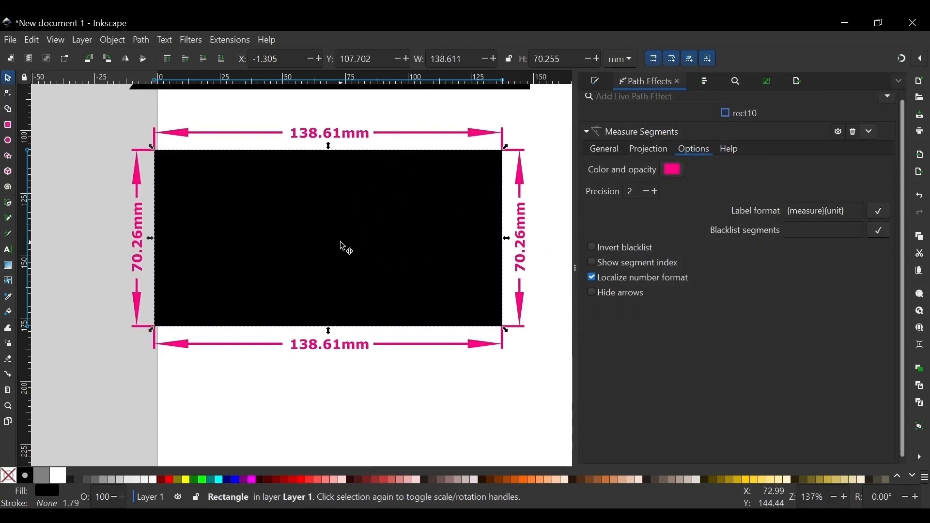
pyautogui.scroll(2, 341, 242)
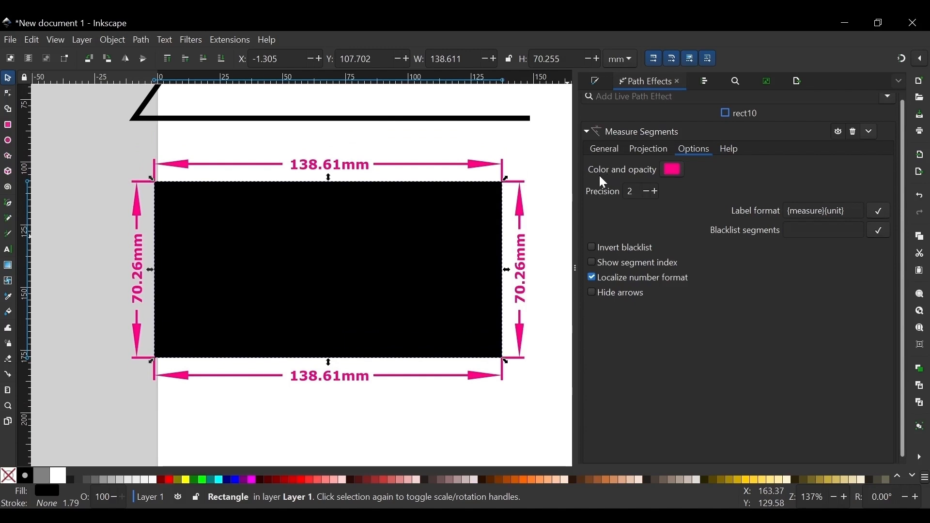
pyautogui.scroll(-1, 383, 198)
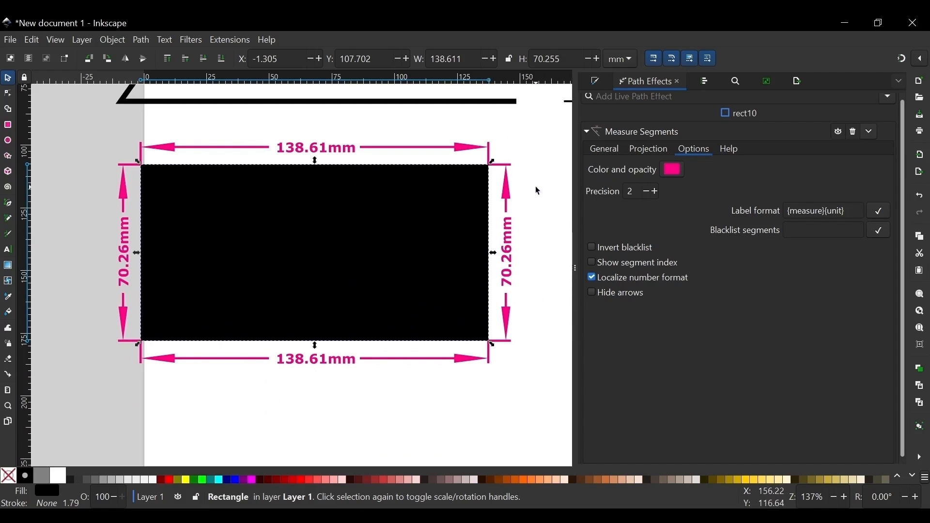
pyautogui.scroll(3, 540, 191)
pyautogui.scroll(8, 540, 202)
pyautogui.scroll(5, 538, 201)
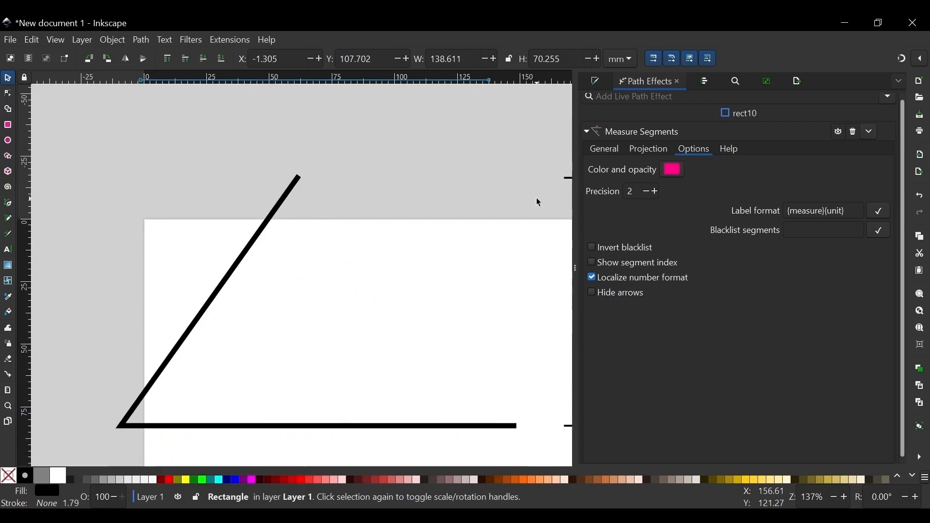
# Apply the Ruler live path effect to the straight horizontal line.
pyautogui.scroll(-17, 538, 201)
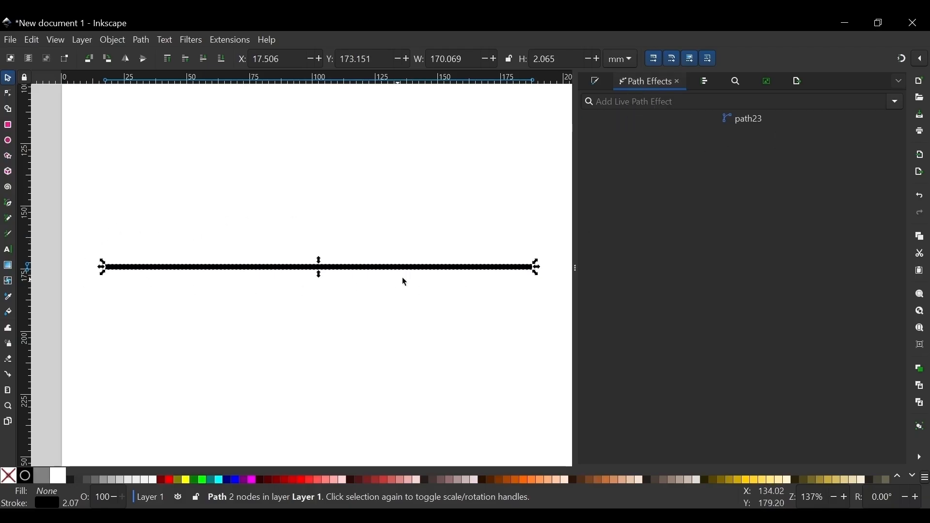
pyautogui.click(897, 102)
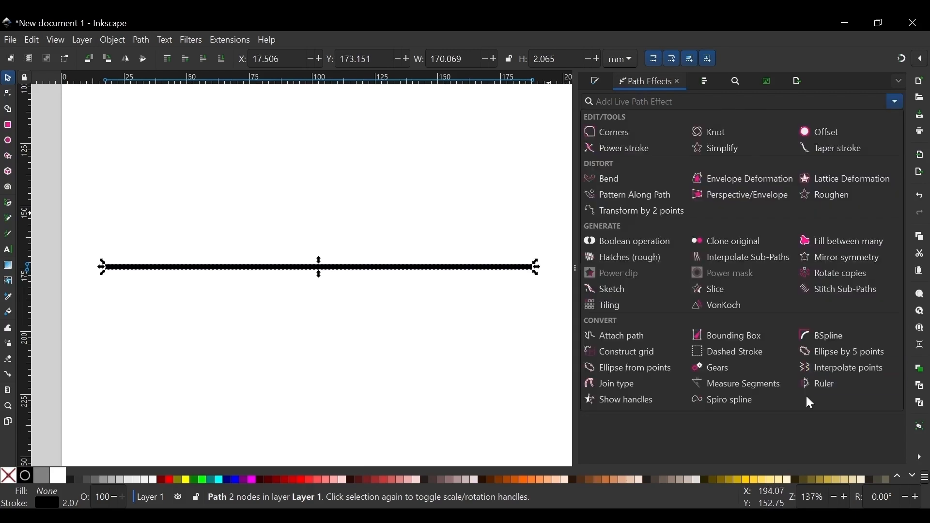
pyautogui.click(825, 385)
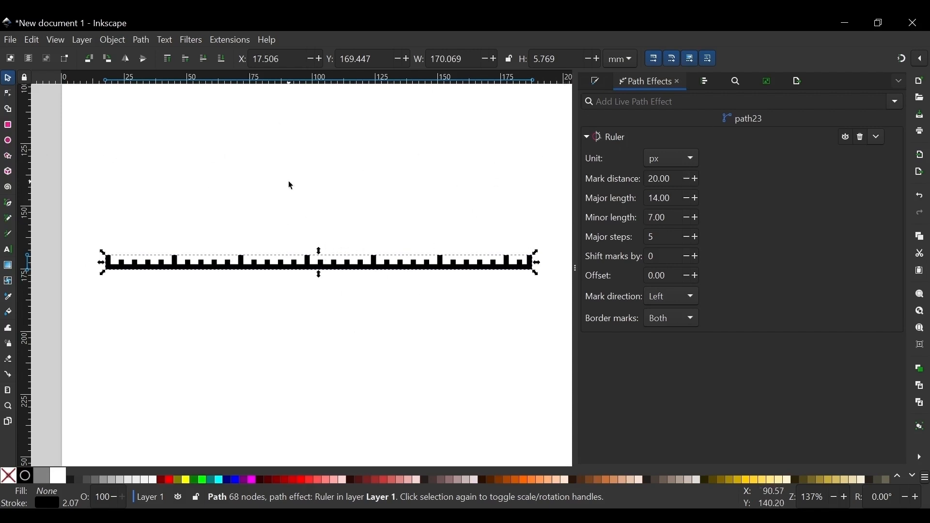
# Try millimetres as the ruler's unit, then restore it to px.
pyautogui.click(676, 157)
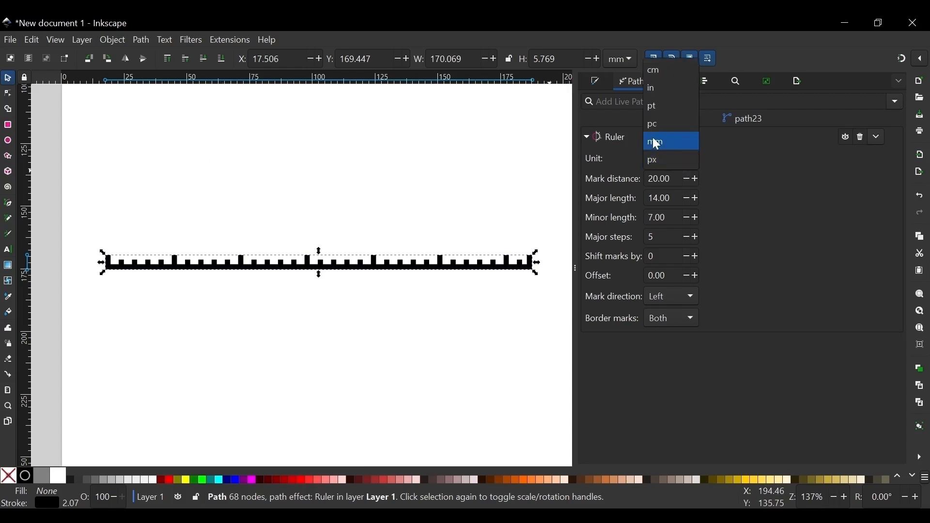
pyautogui.click(654, 140)
pyautogui.click(677, 161)
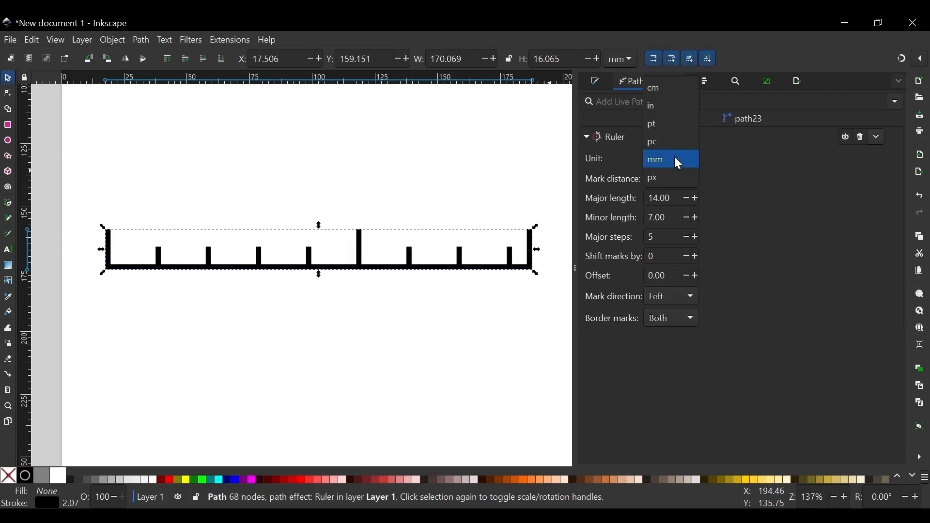
pyautogui.click(660, 179)
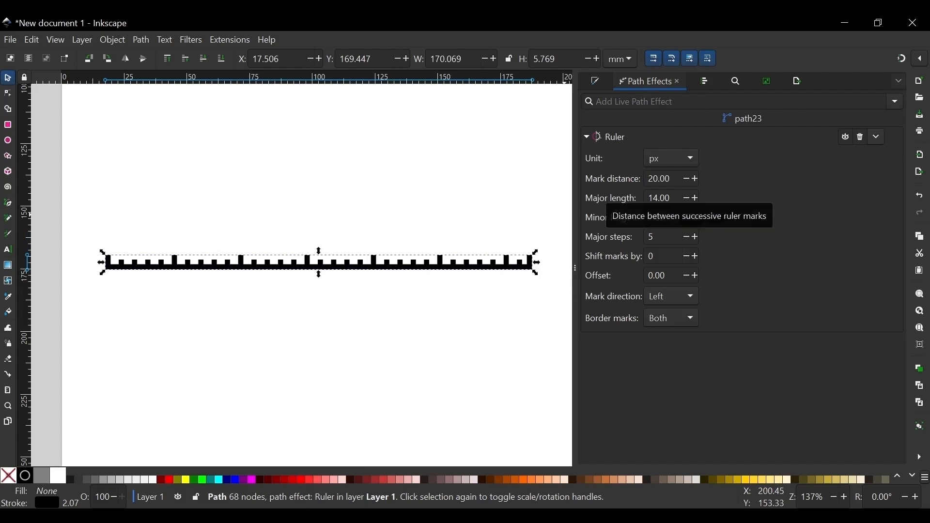
# Set the distance between the ruler's marks to 21.30 px.
pyautogui.click(696, 179)
pyautogui.click(696, 178)
pyautogui.doubleClick(696, 179)
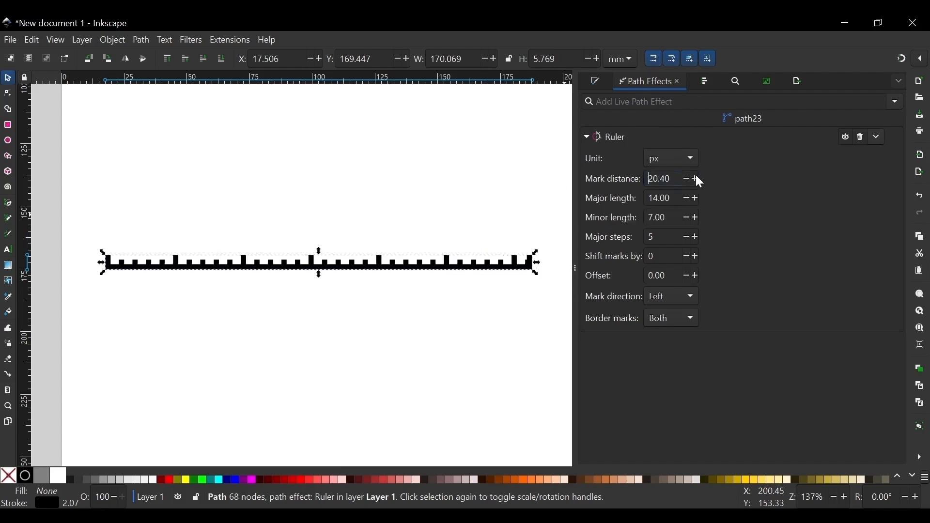
pyautogui.click(696, 178)
pyautogui.click(696, 179)
pyautogui.click(696, 179)
pyautogui.click(696, 178)
pyautogui.click(696, 178)
pyautogui.click(695, 178)
pyautogui.click(697, 178)
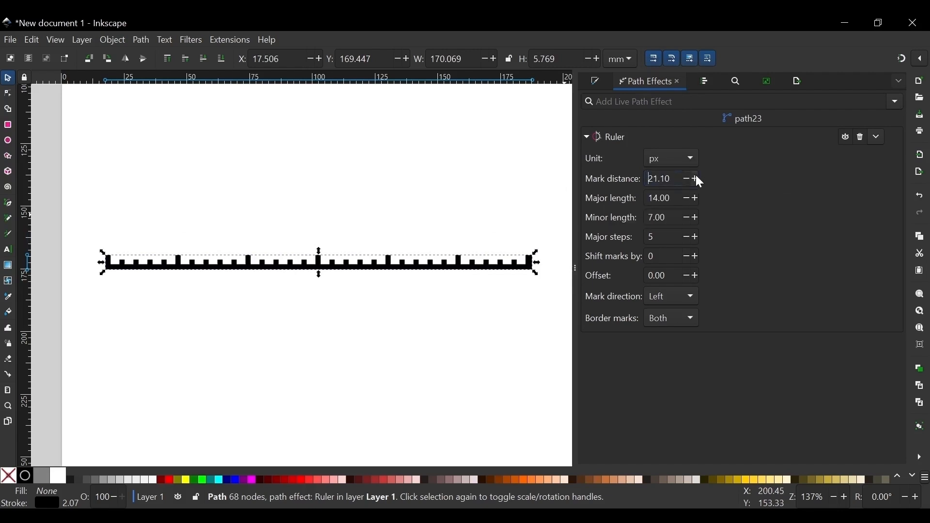
pyautogui.click(696, 178)
pyautogui.click(696, 178)
# Lengthen the ruler's major marks to 37.00 px.
pyautogui.click(695, 198)
pyautogui.click(695, 199)
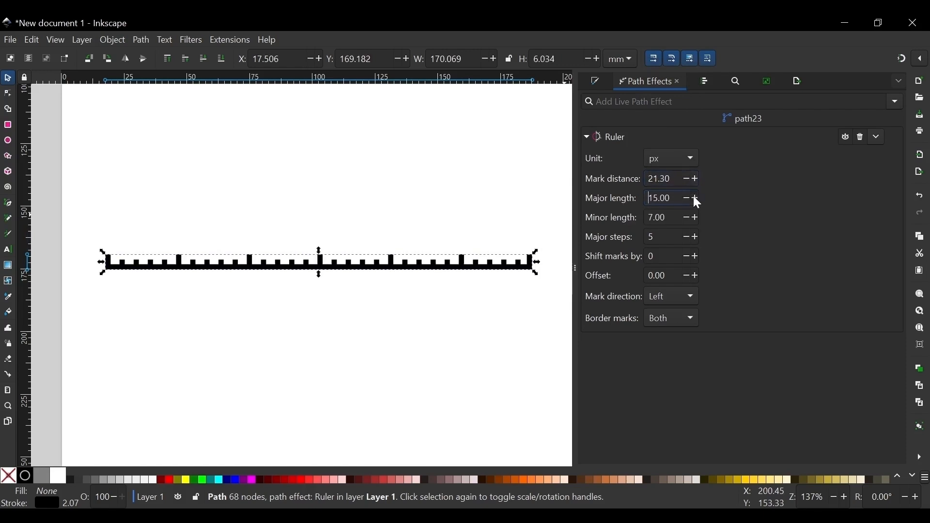
pyautogui.doubleClick(696, 198)
pyautogui.click(696, 198)
pyautogui.click(696, 198)
pyautogui.click(695, 198)
pyautogui.doubleClick(696, 198)
pyautogui.click(696, 198)
pyautogui.doubleClick(697, 198)
pyautogui.click(696, 198)
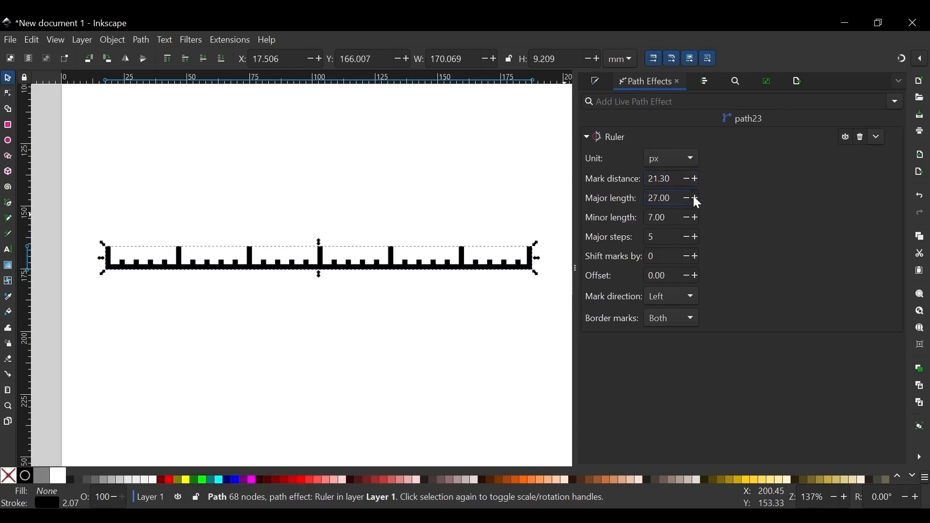
pyautogui.doubleClick(696, 199)
pyautogui.click(696, 199)
pyautogui.doubleClick(696, 199)
pyautogui.doubleClick(697, 199)
pyautogui.click(696, 199)
pyautogui.doubleClick(696, 198)
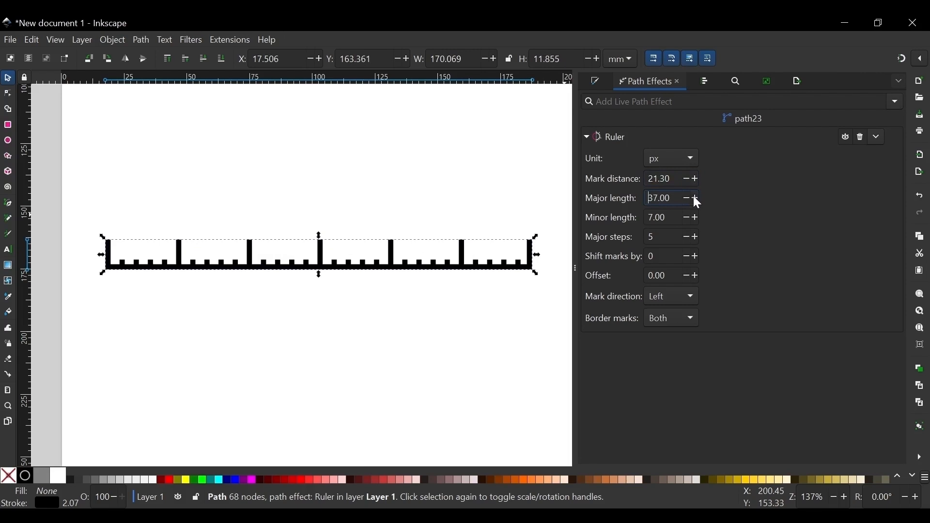
# Lengthen the ruler's minor marks to 16.00 px.
pyautogui.click(695, 218)
pyautogui.doubleClick(695, 218)
pyautogui.click(695, 218)
pyautogui.doubleClick(695, 218)
pyautogui.click(695, 218)
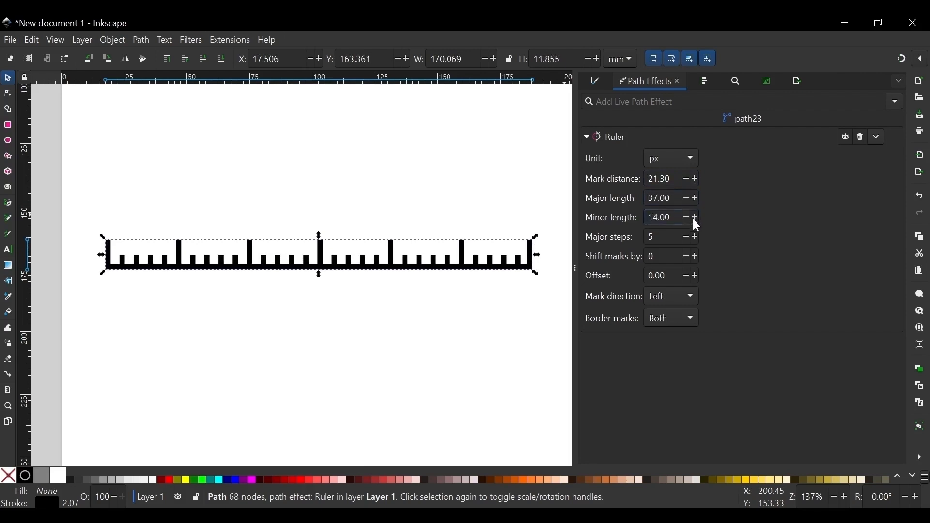
pyautogui.doubleClick(694, 218)
# Set the ruler's major steps to 10.
pyautogui.click(696, 236)
pyautogui.click(696, 237)
pyautogui.click(696, 237)
pyautogui.click(696, 237)
pyautogui.click(696, 237)
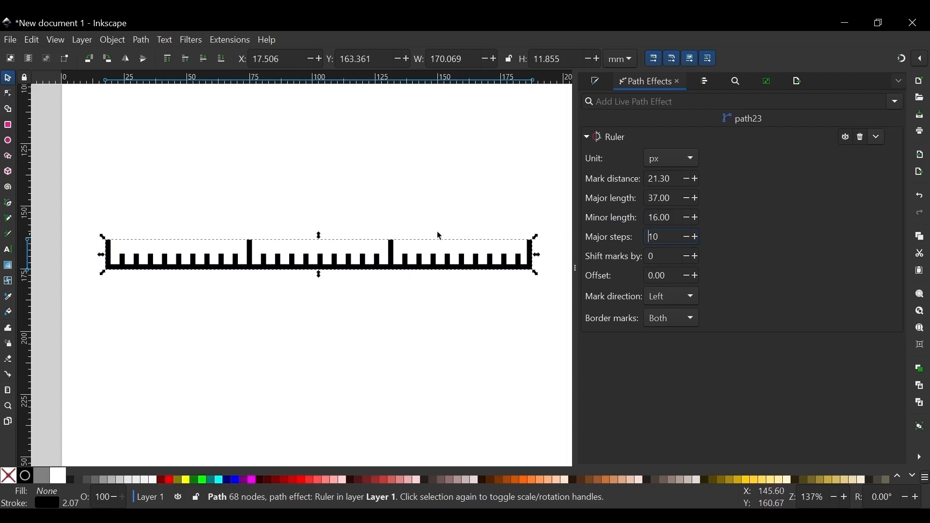
# Shift the ruler's marks by 6.
pyautogui.click(697, 257)
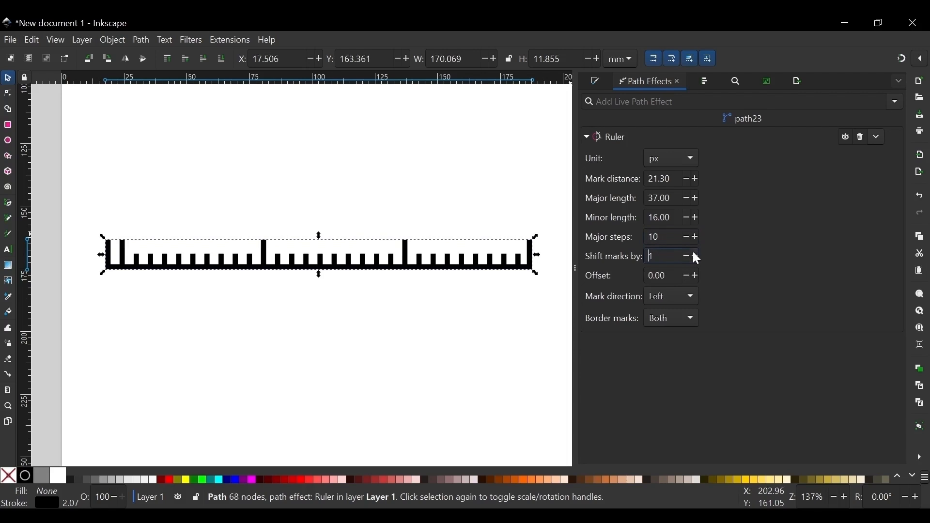
pyautogui.click(697, 257)
pyautogui.click(694, 255)
pyautogui.click(694, 255)
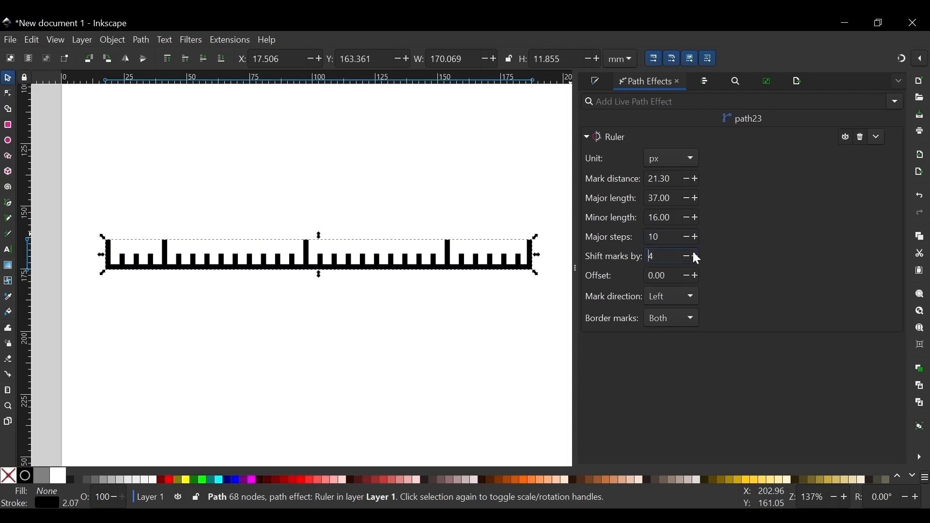
pyautogui.click(694, 254)
pyautogui.click(697, 258)
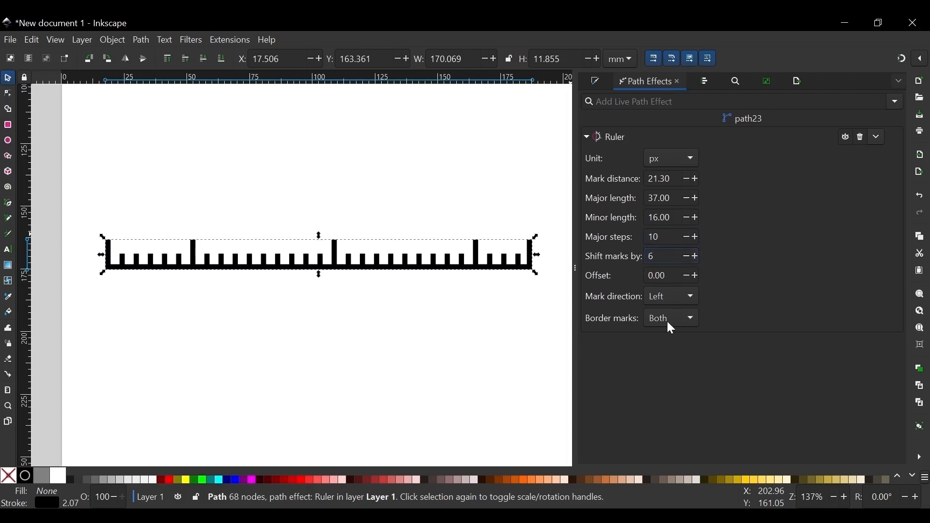
# Try positive offsets for the ruler's marks, then set the offset to -23.00 and the mark shift to 52.
pyautogui.click(693, 274)
pyautogui.click(694, 274)
pyautogui.click(694, 274)
pyautogui.click(693, 274)
pyautogui.click(694, 273)
pyautogui.click(693, 274)
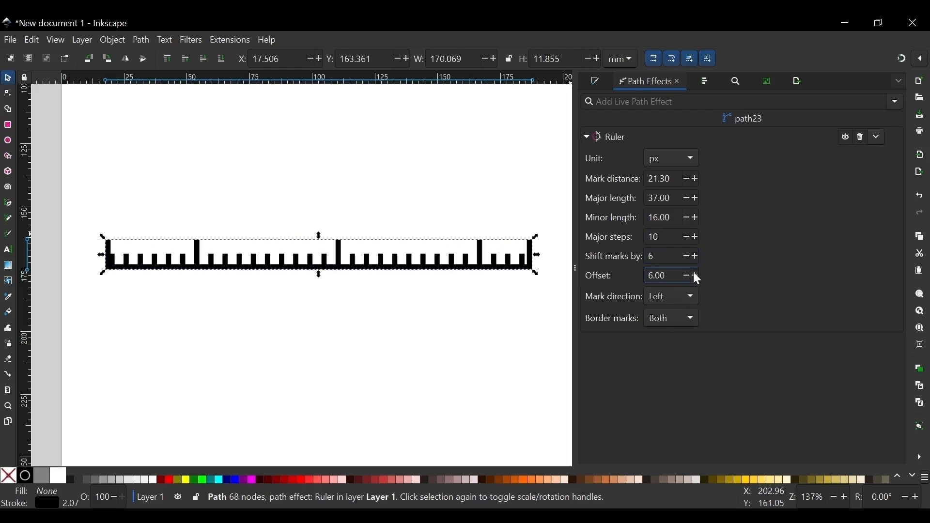
pyautogui.click(694, 274)
pyautogui.click(693, 274)
pyautogui.moveTo(694, 274); pyautogui.dragTo(693, 274)
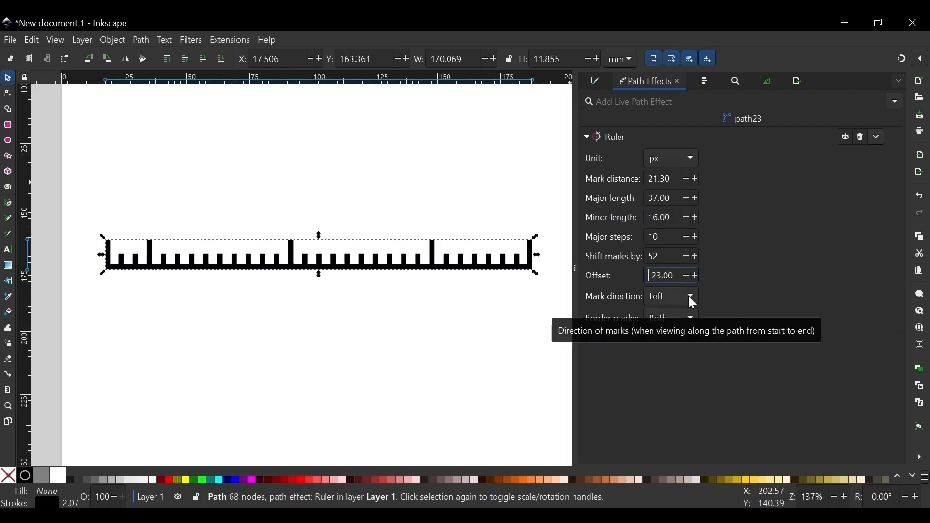
# Try the mark directions Both and Right on the ruler, then restore Left.
pyautogui.click(689, 296)
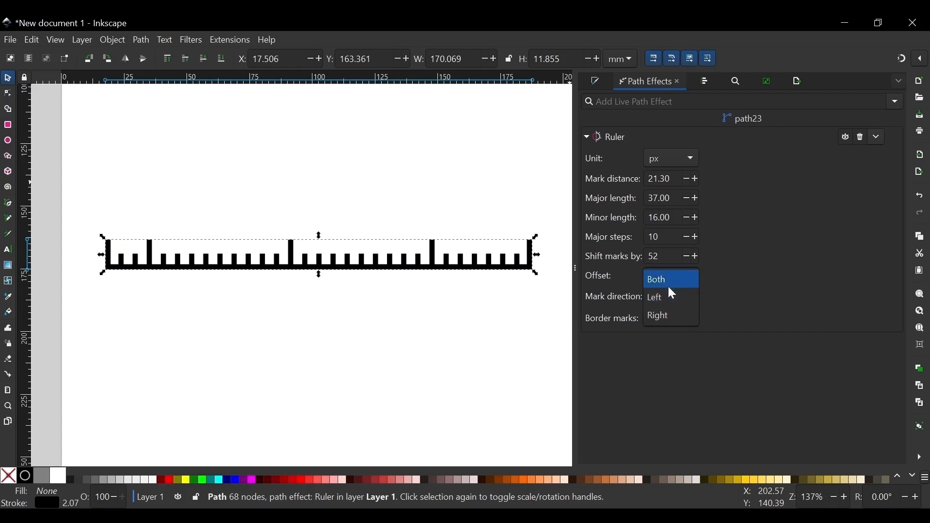
pyautogui.click(677, 290)
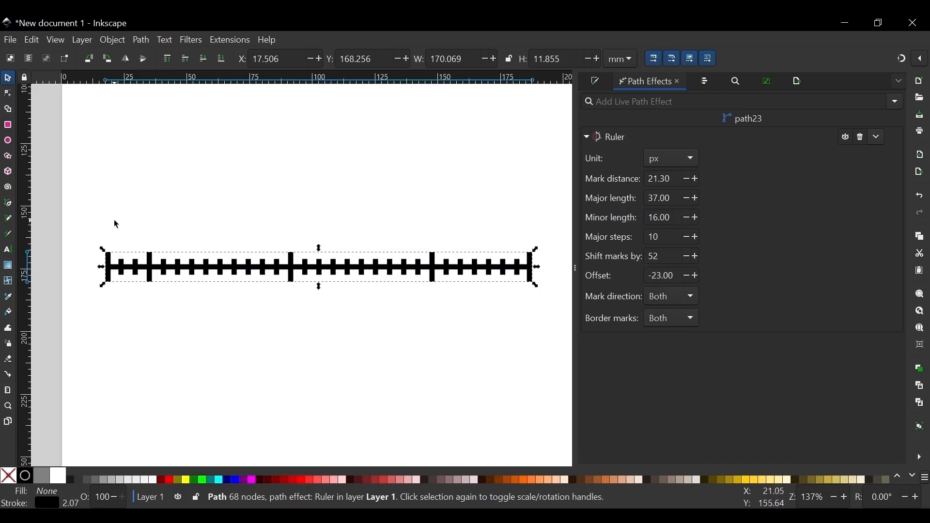
pyautogui.click(669, 301)
pyautogui.click(665, 333)
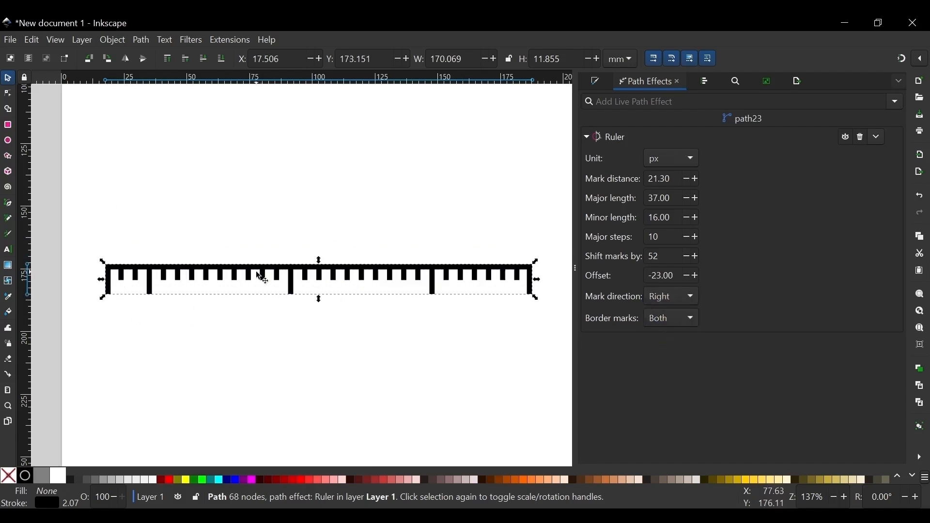
pyautogui.click(672, 297)
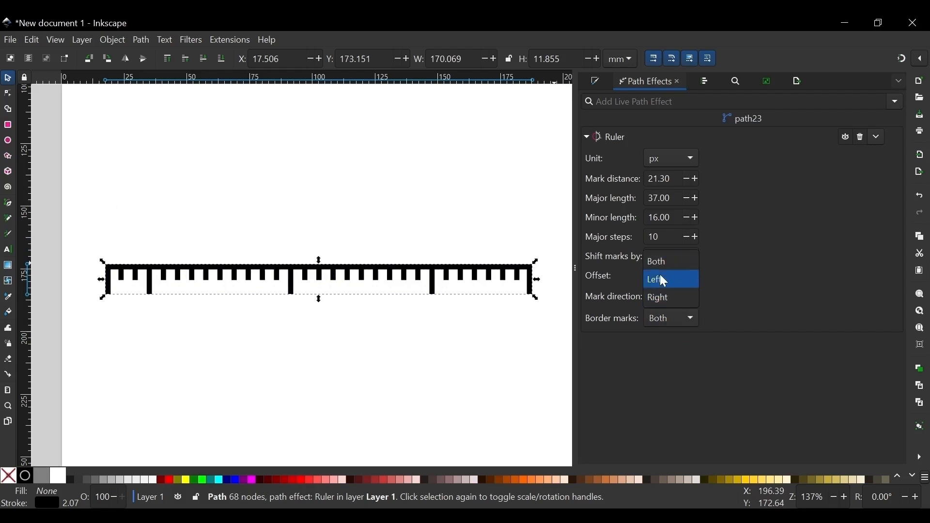
pyautogui.click(665, 281)
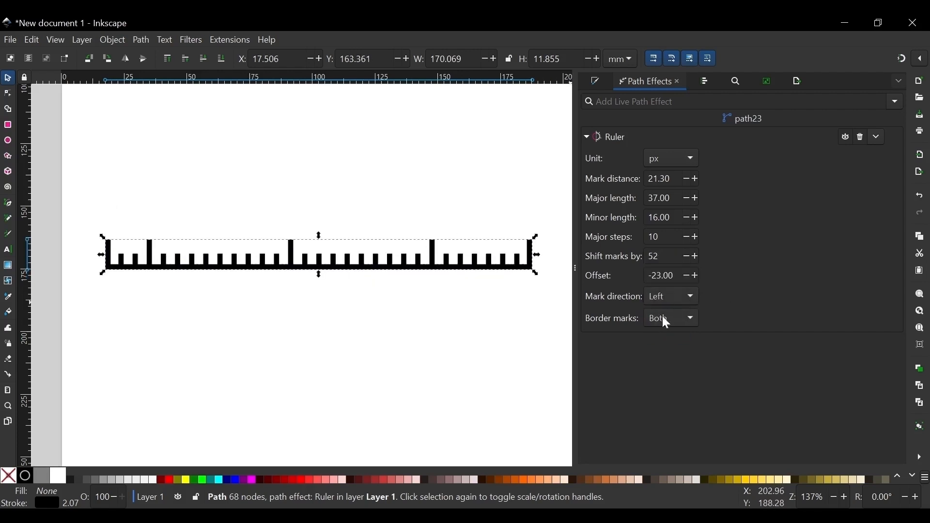
# Try the border mark options End, None and Start on the ruler, then restore Both.
pyautogui.click(693, 331)
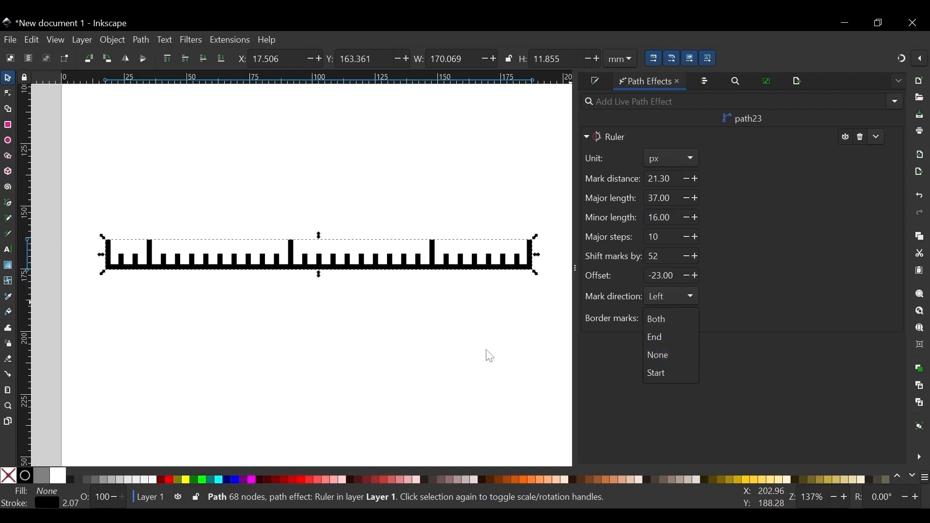
pyautogui.click(666, 318)
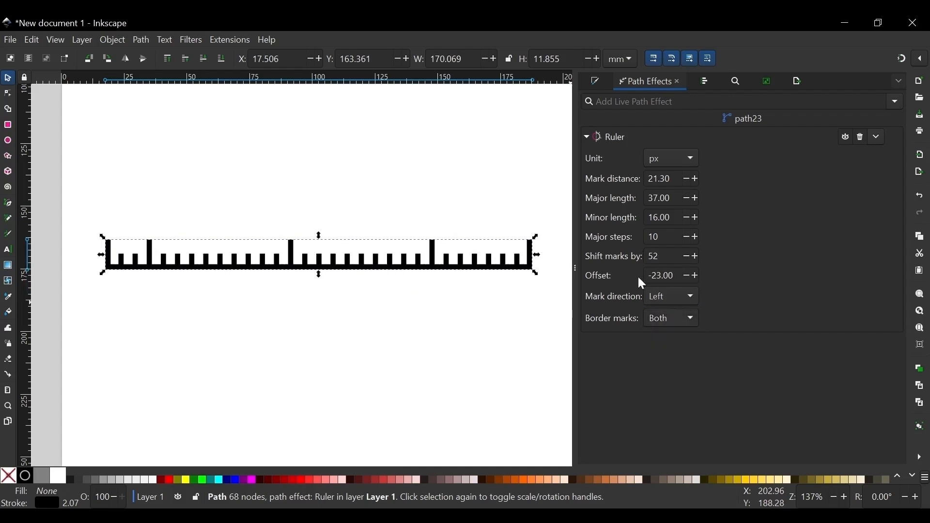
pyautogui.click(668, 329)
pyautogui.click(668, 336)
pyautogui.click(680, 319)
pyautogui.click(669, 332)
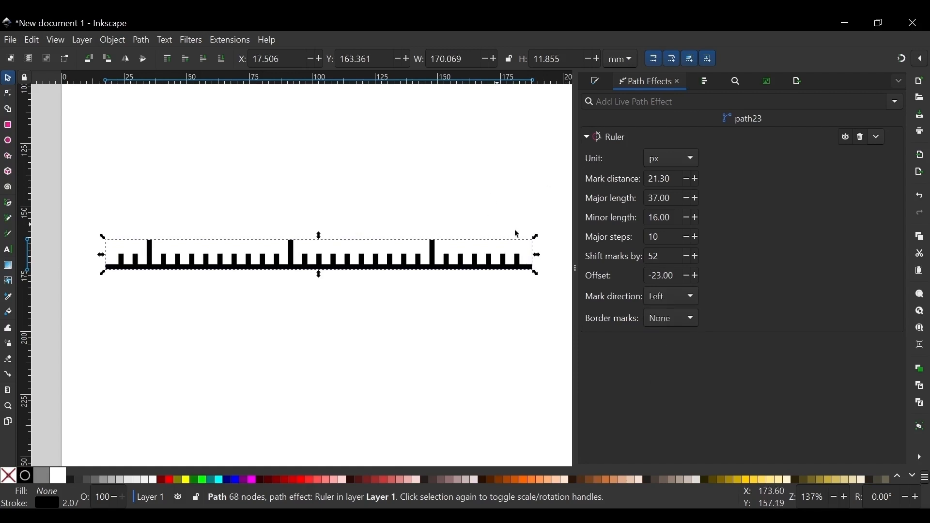
pyautogui.click(677, 316)
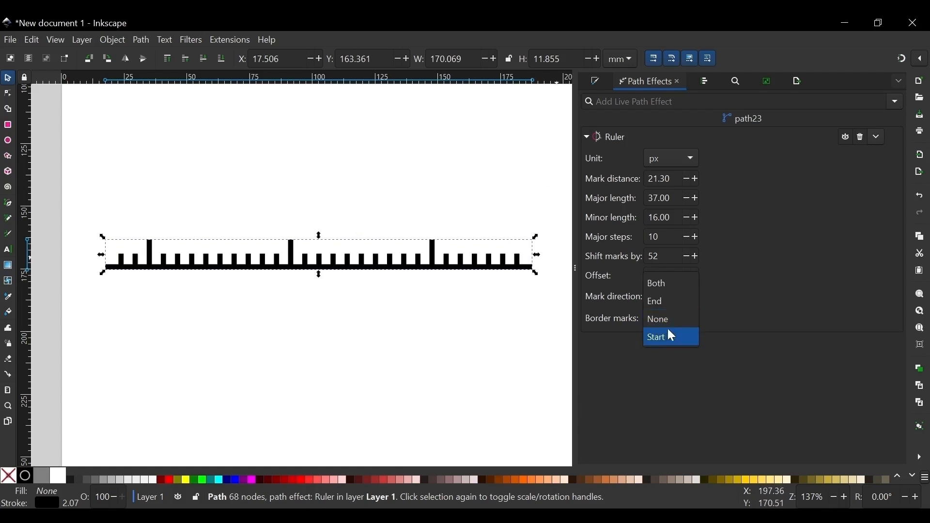
pyautogui.click(665, 335)
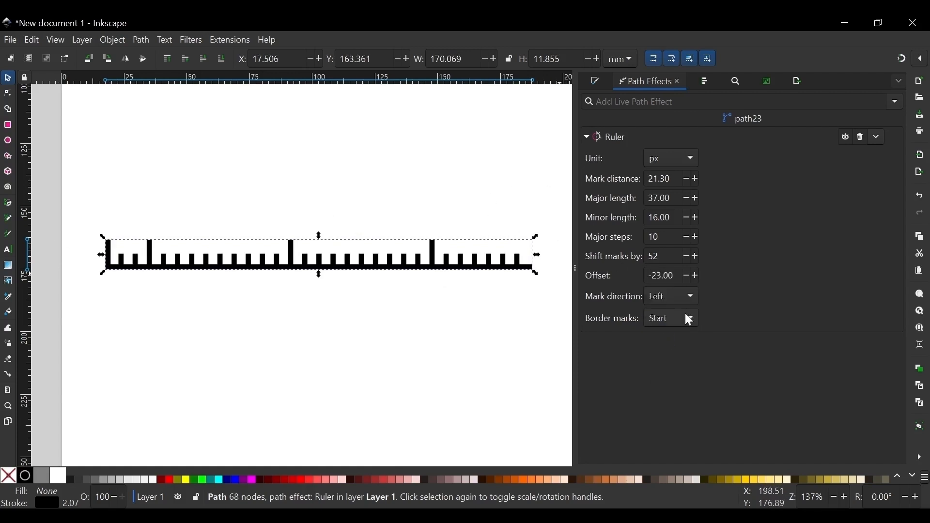
pyautogui.click(683, 315)
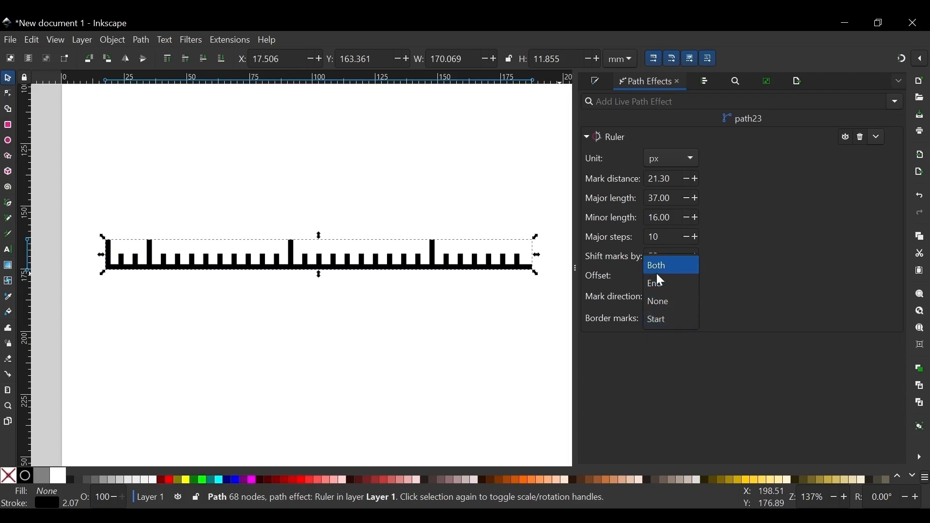
pyautogui.click(671, 266)
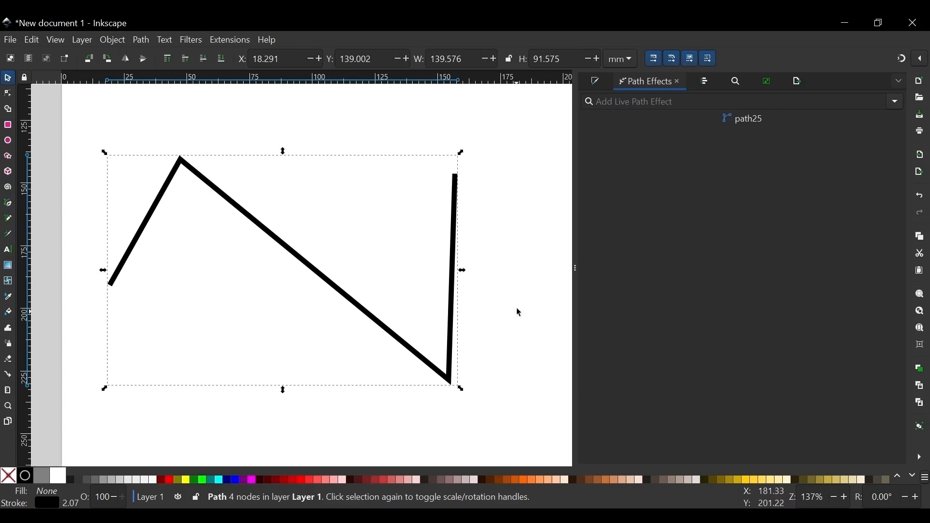
# Apply the Show handles live path effect to the four-node zigzag path.
pyautogui.click(895, 101)
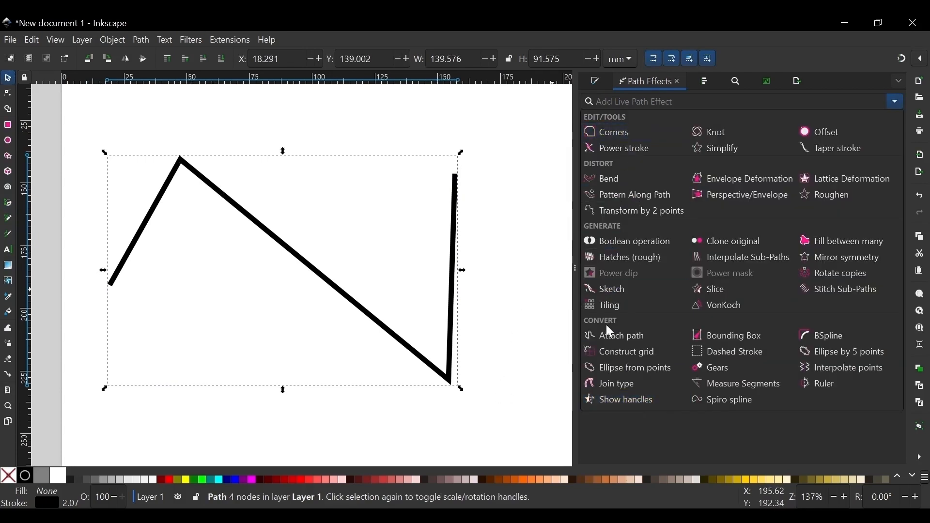
pyautogui.click(630, 399)
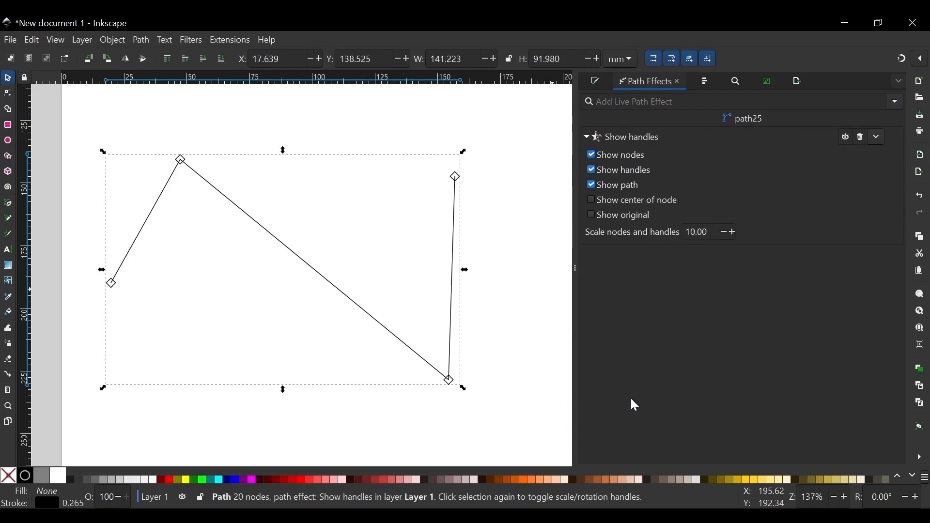
# Make the path's upper-left node symmetric with shorter, nearly horizontal handles, and set Scale nodes and handles to 55.00.
pyautogui.press('n')
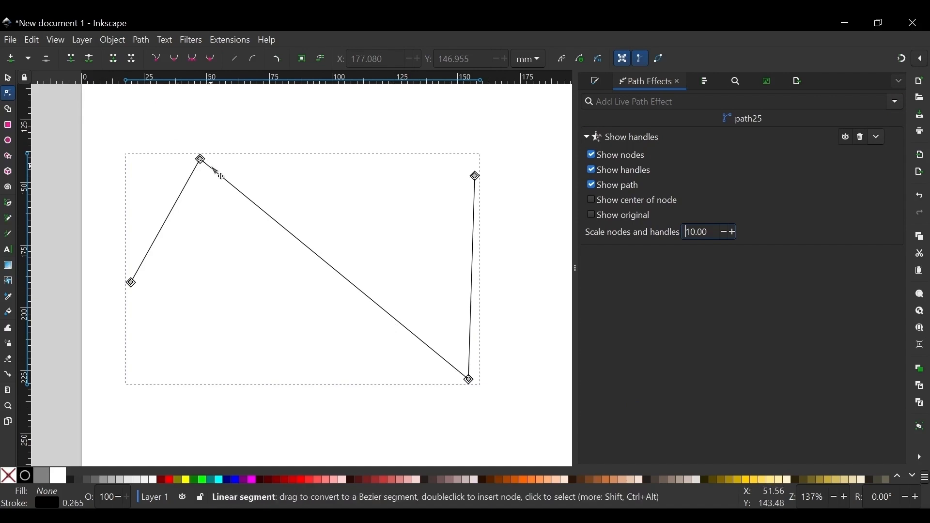
pyautogui.moveTo(138, 118); pyautogui.dragTo(312, 235)
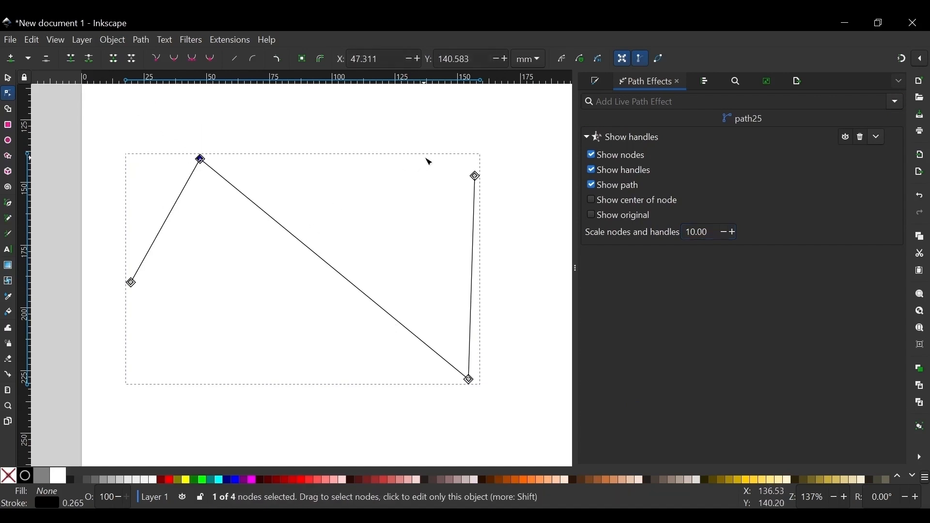
pyautogui.moveTo(424, 155); pyautogui.dragTo(540, 236)
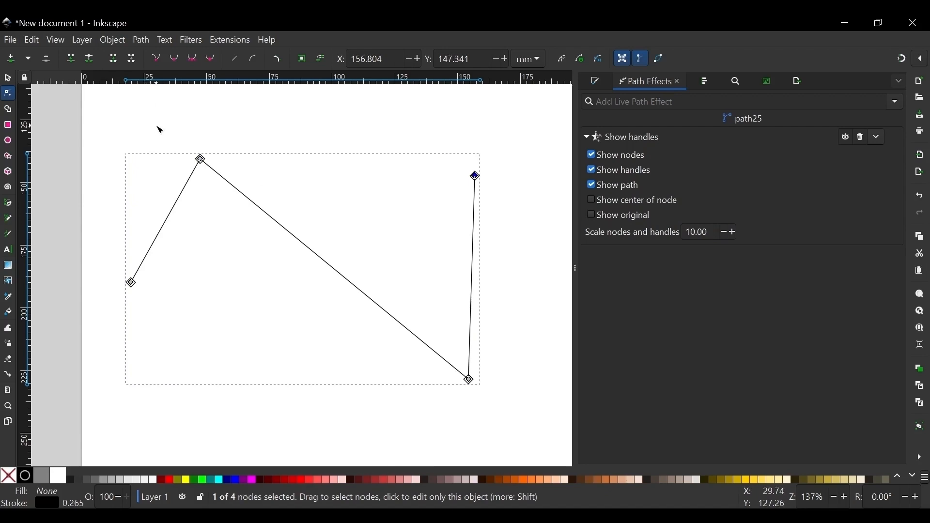
pyautogui.moveTo(160, 130); pyautogui.dragTo(330, 235)
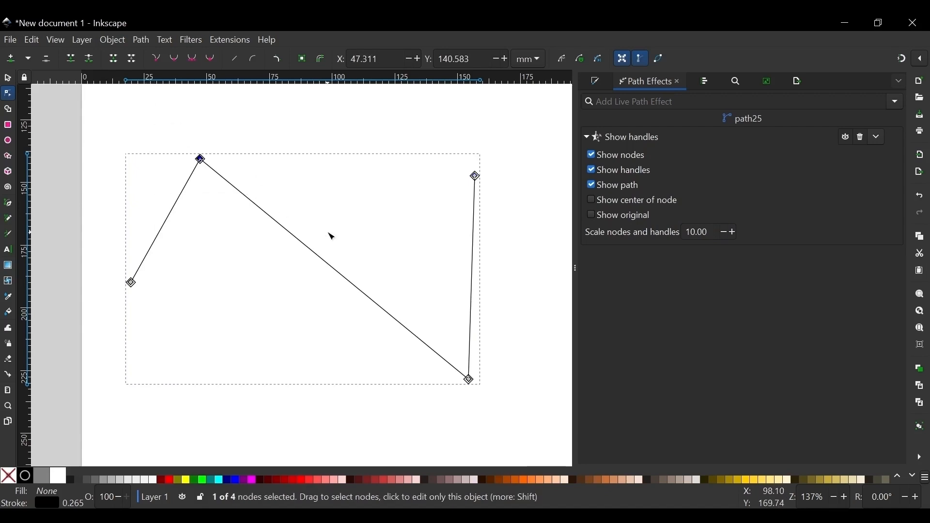
pyautogui.click(190, 54)
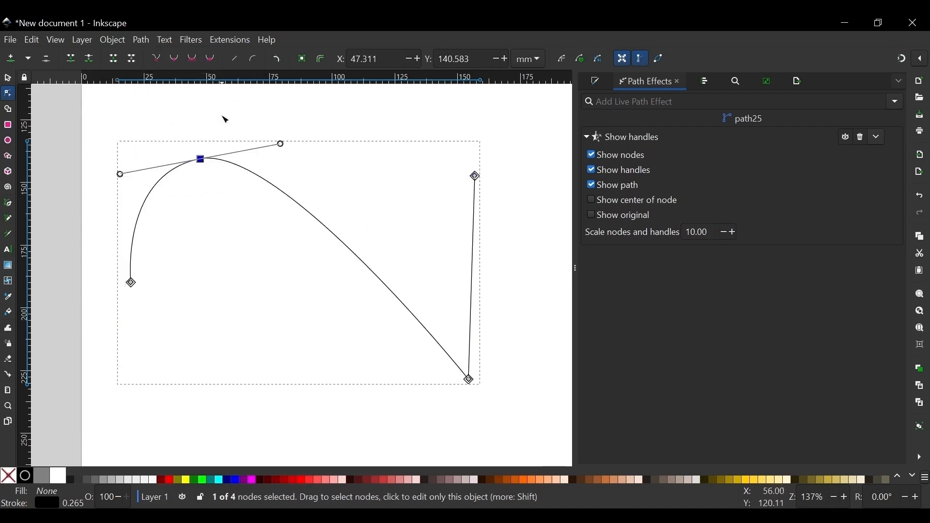
pyautogui.moveTo(286, 144); pyautogui.dragTo(256, 159)
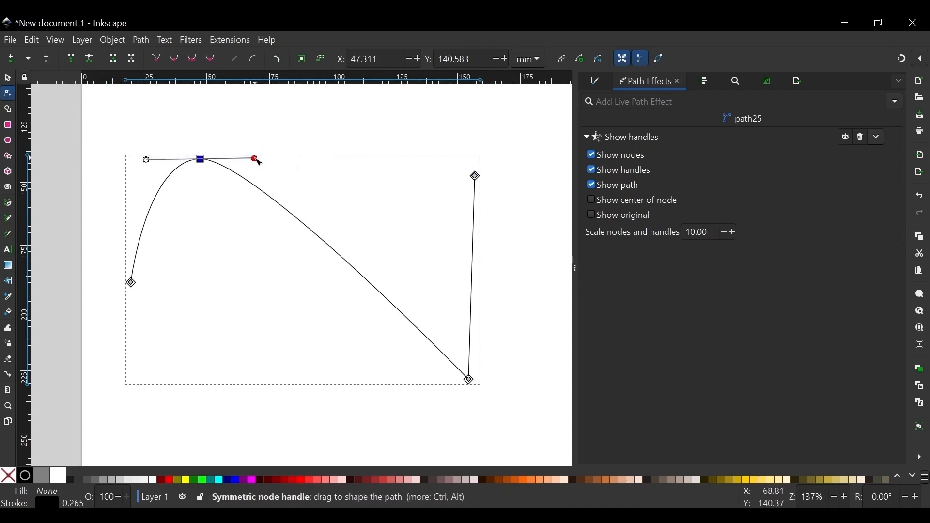
pyautogui.click(733, 231)
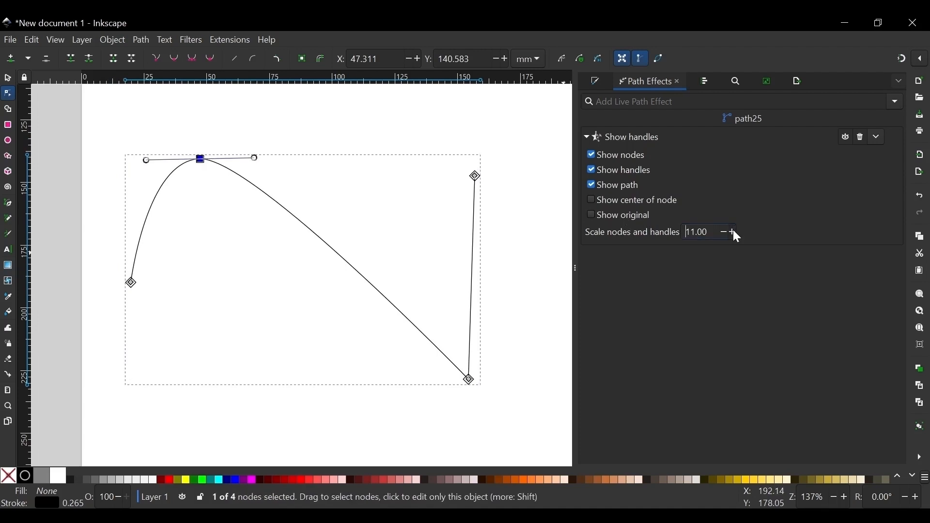
pyautogui.click(734, 231)
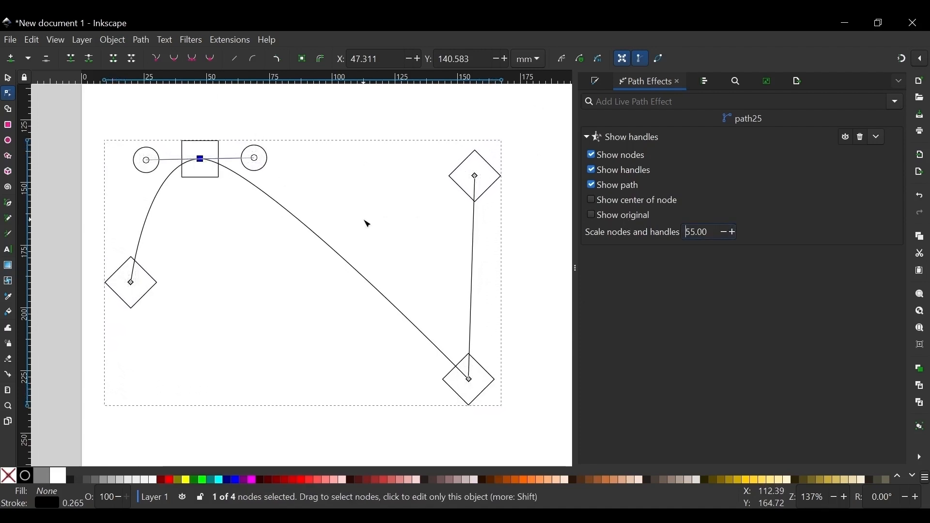
# Make the path's lowest node symmetric, reshape its handles and move it to about X 124, Y 212.6 mm.
pyautogui.moveTo(482, 442); pyautogui.dragTo(385, 322)
pyautogui.click(191, 58)
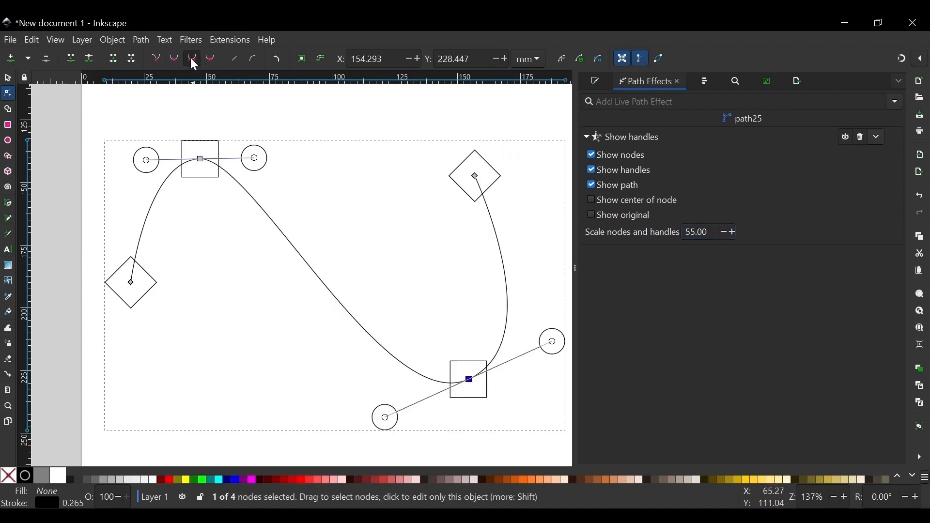
pyautogui.moveTo(556, 345); pyautogui.dragTo(543, 373)
pyautogui.moveTo(470, 380); pyautogui.dragTo(394, 339)
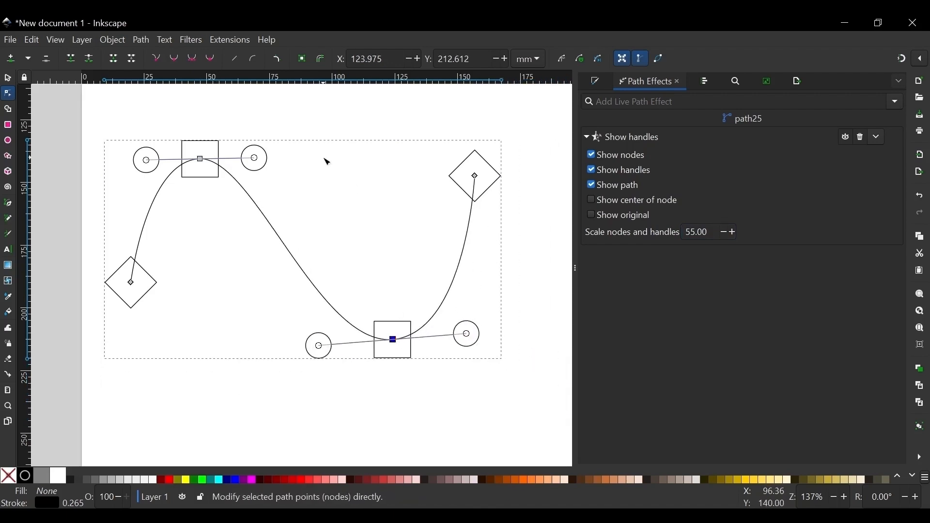
# Try the Show nodes, Show handles, Show path, Show center of node and Show original options one by one, restoring each.
pyautogui.click(610, 154)
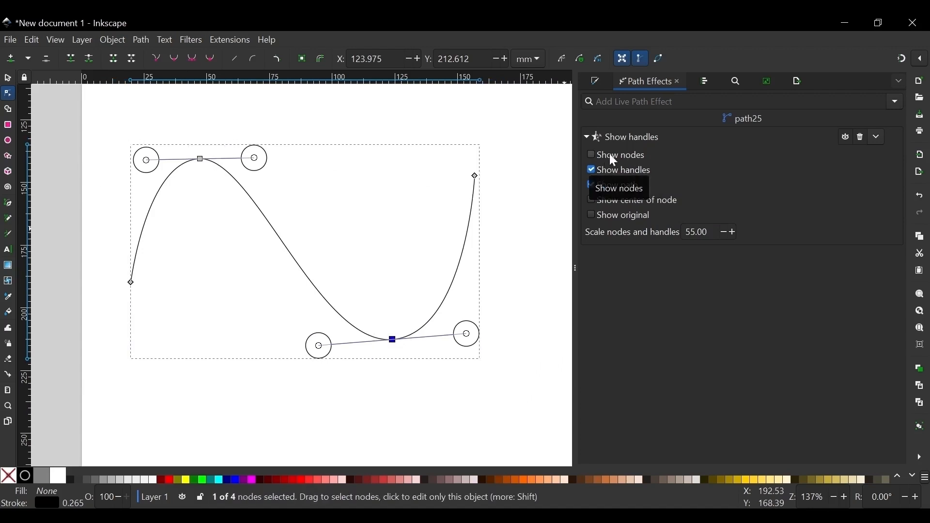
pyautogui.click(610, 155)
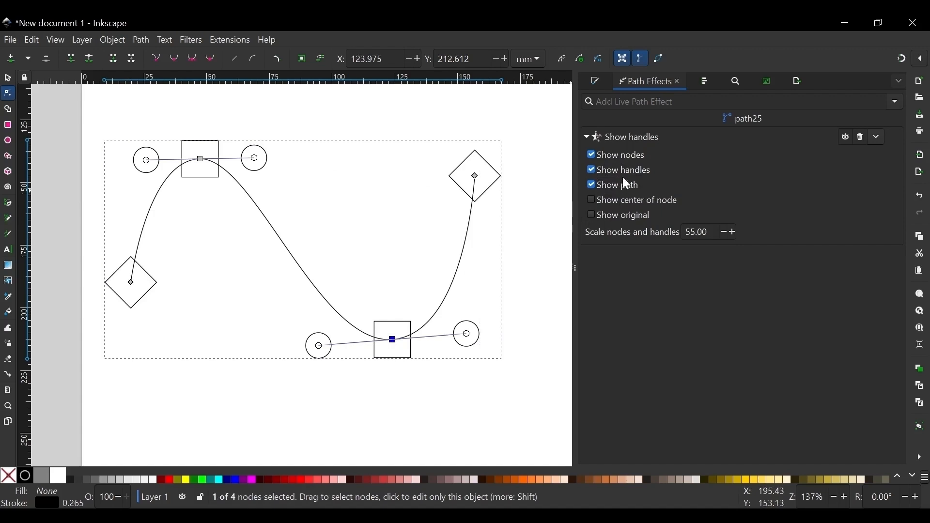
pyautogui.click(623, 170)
pyautogui.click(623, 170)
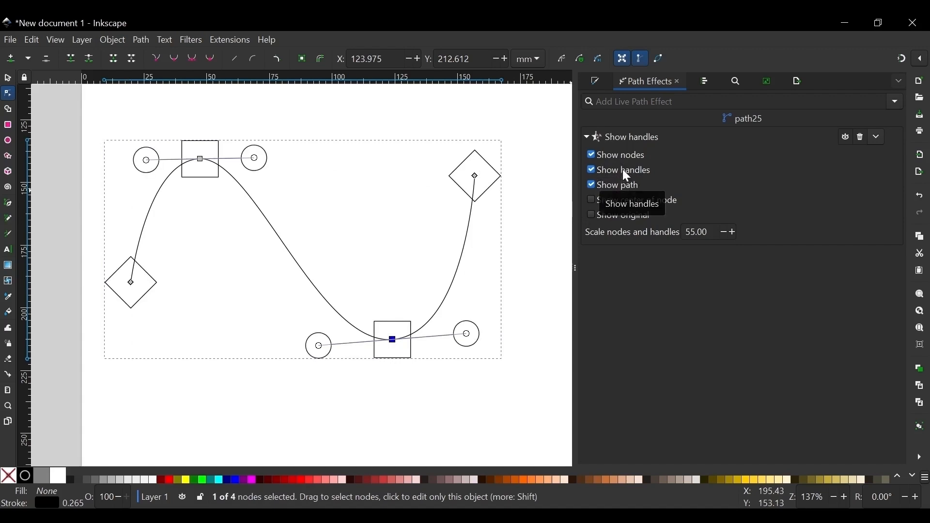
pyautogui.click(627, 184)
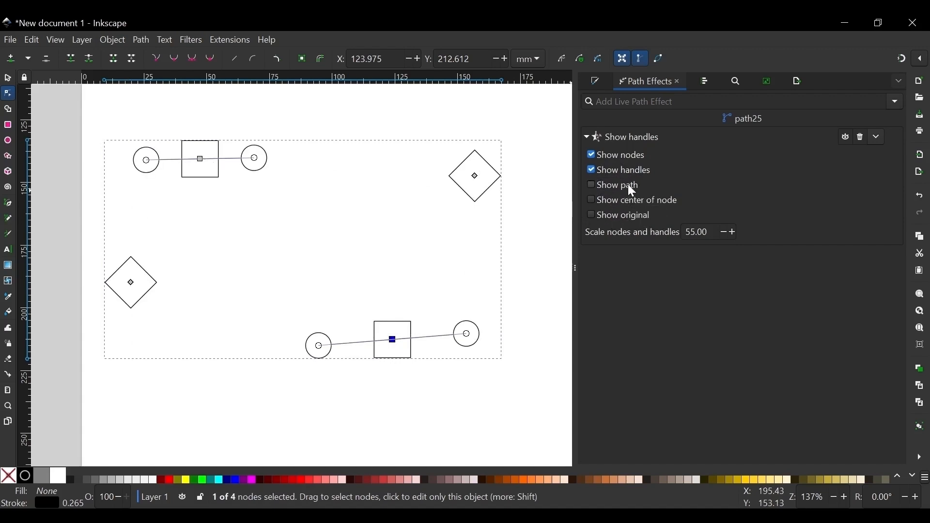
pyautogui.click(628, 185)
pyautogui.click(634, 201)
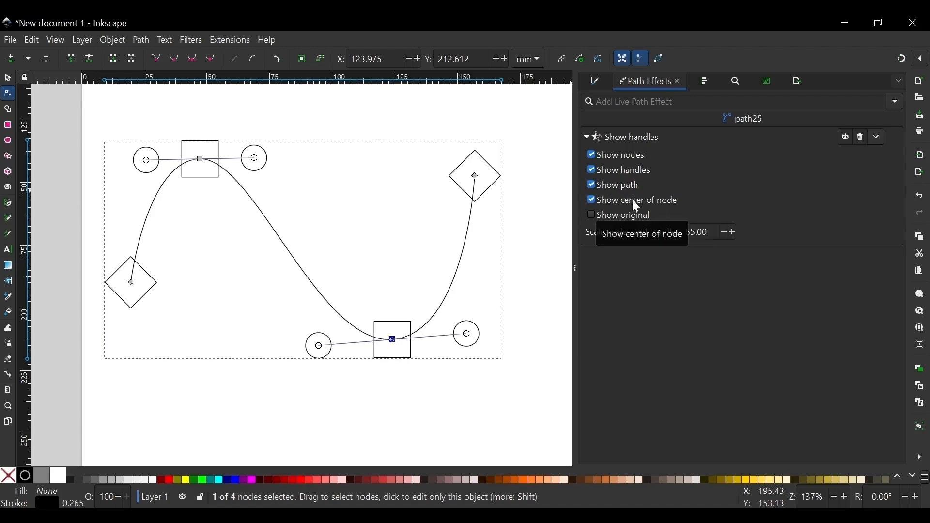
pyautogui.click(632, 200)
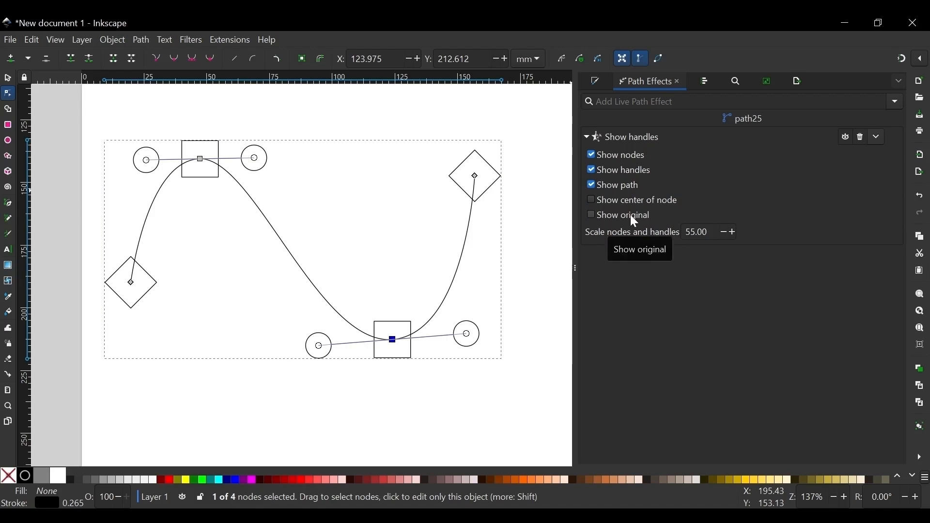
pyautogui.click(632, 217)
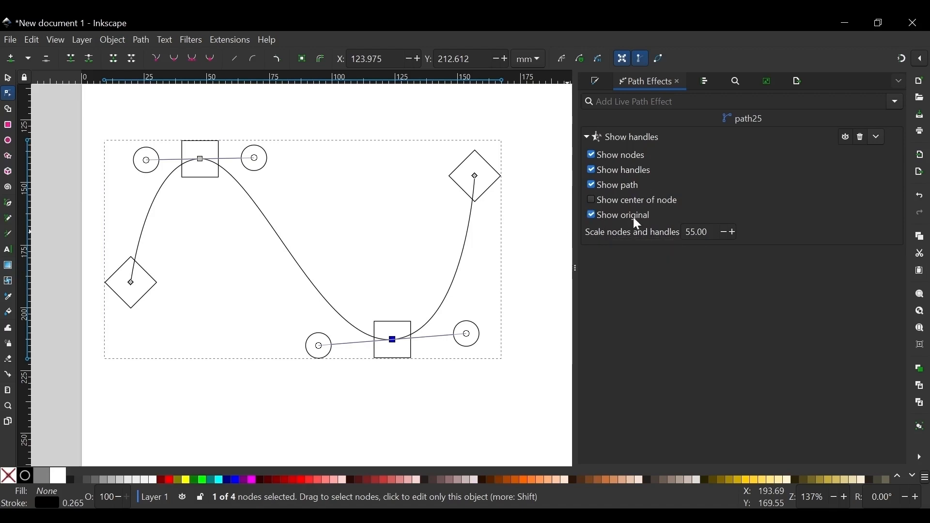
pyautogui.click(633, 217)
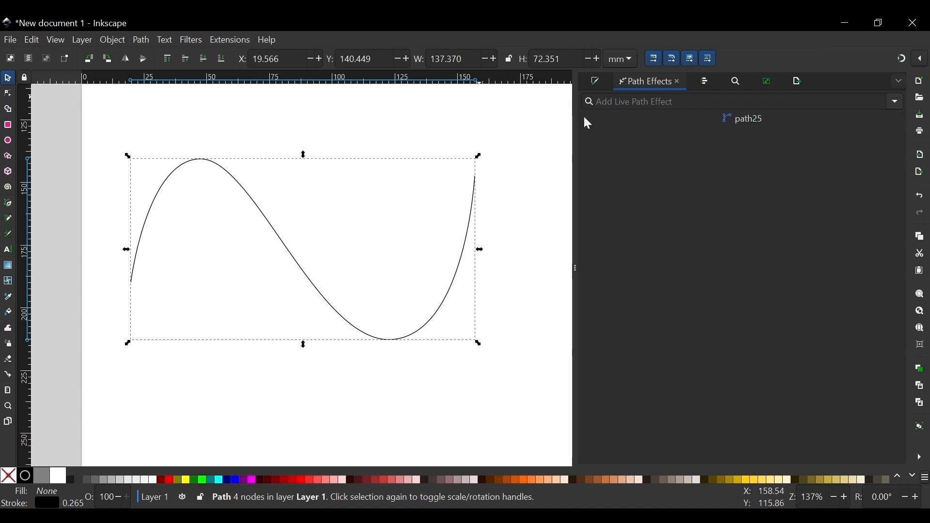
# Draw a thick, open looping path above the wavy curve using the Pen tool in Spiro mode.
pyautogui.click(897, 102)
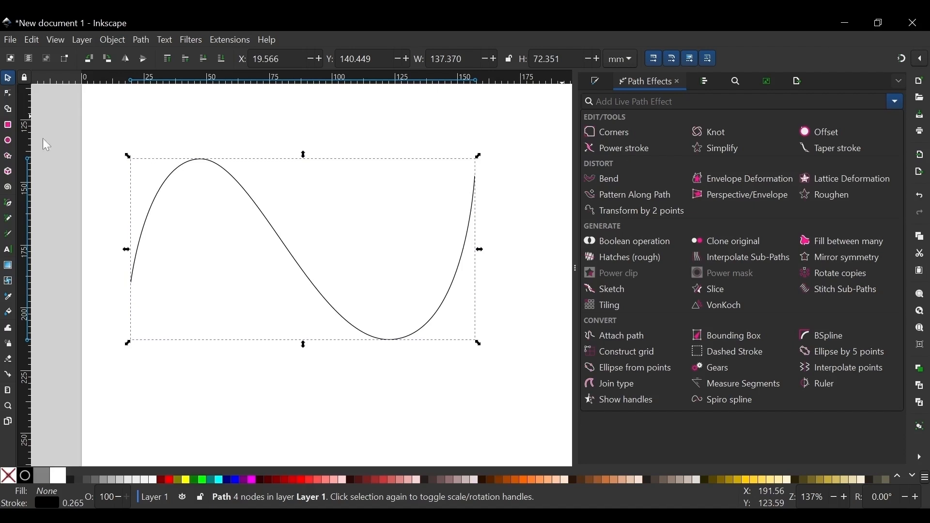
pyautogui.click(8, 205)
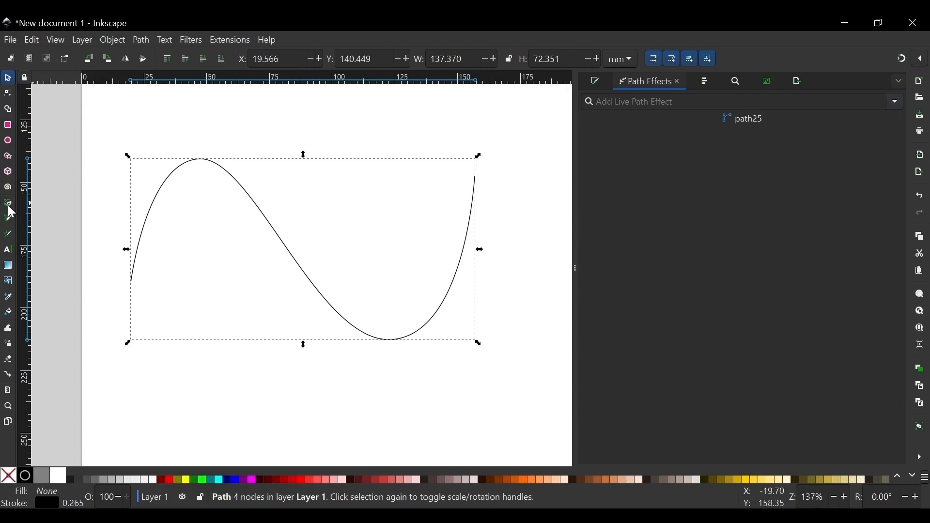
pyautogui.click(7, 205)
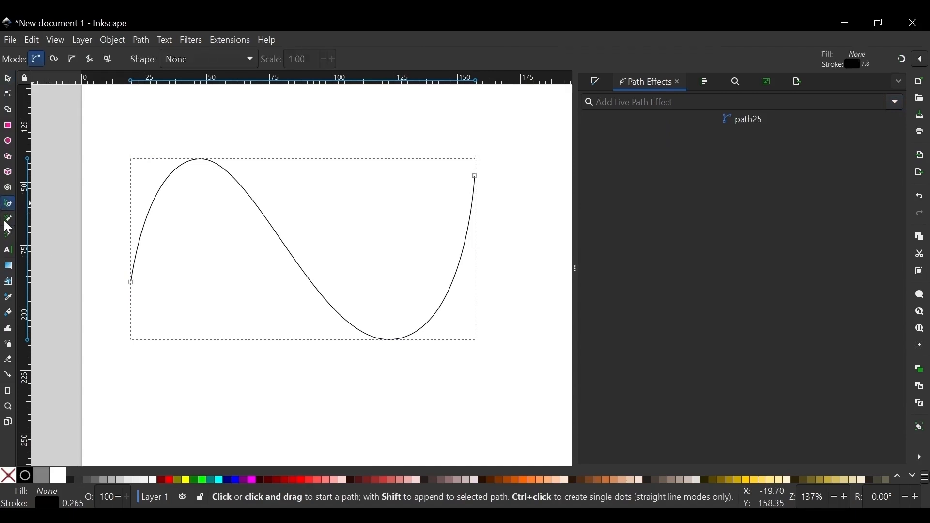
pyautogui.click(7, 222)
pyautogui.click(8, 205)
pyautogui.scroll(4, 333, 155)
pyautogui.scroll(7, 333, 155)
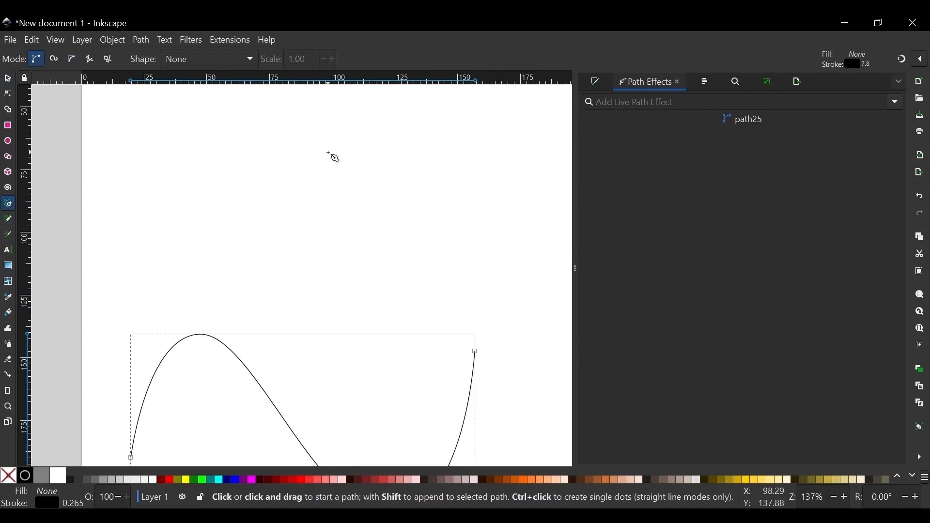
pyautogui.click(55, 60)
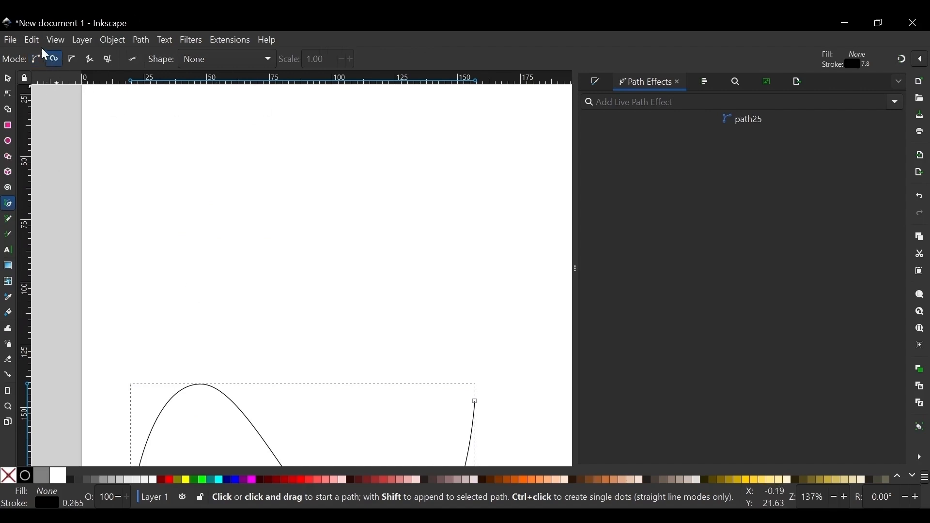
pyautogui.click(212, 124)
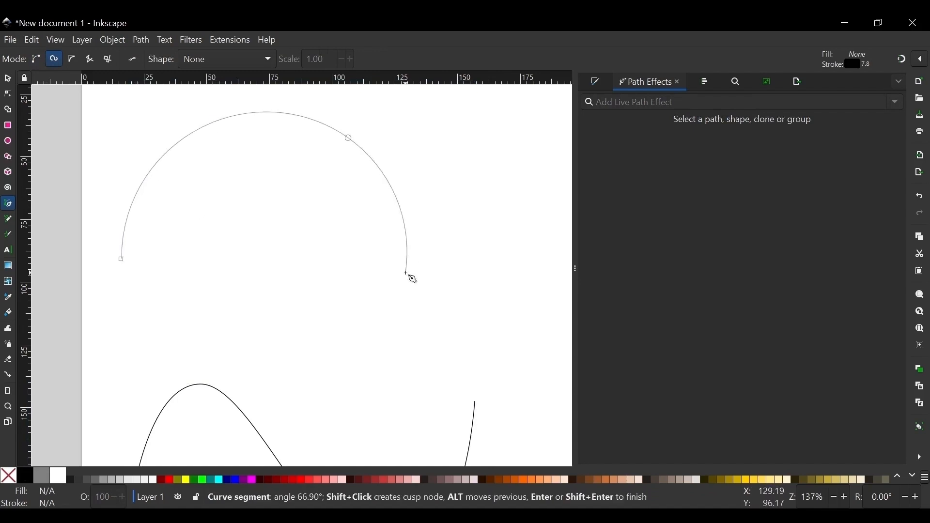
pyautogui.click(327, 379)
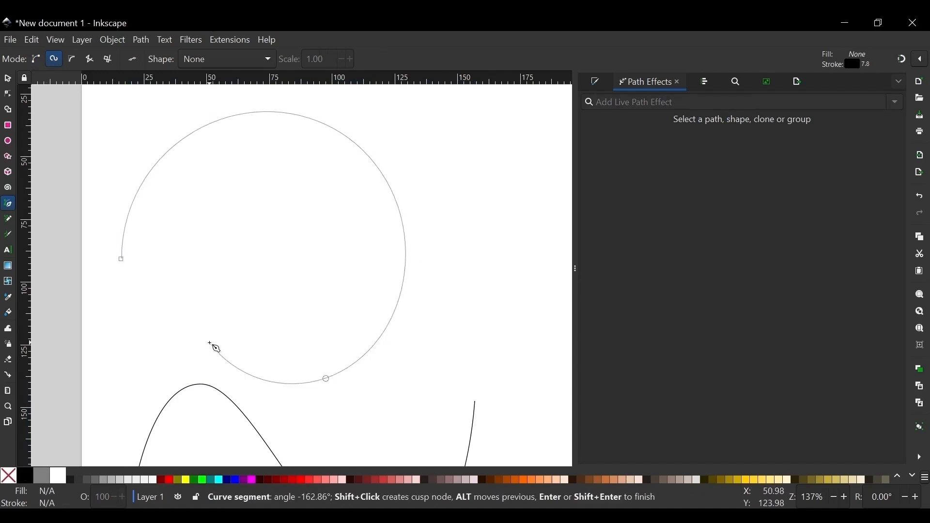
pyautogui.click(211, 344)
pyautogui.click(269, 147)
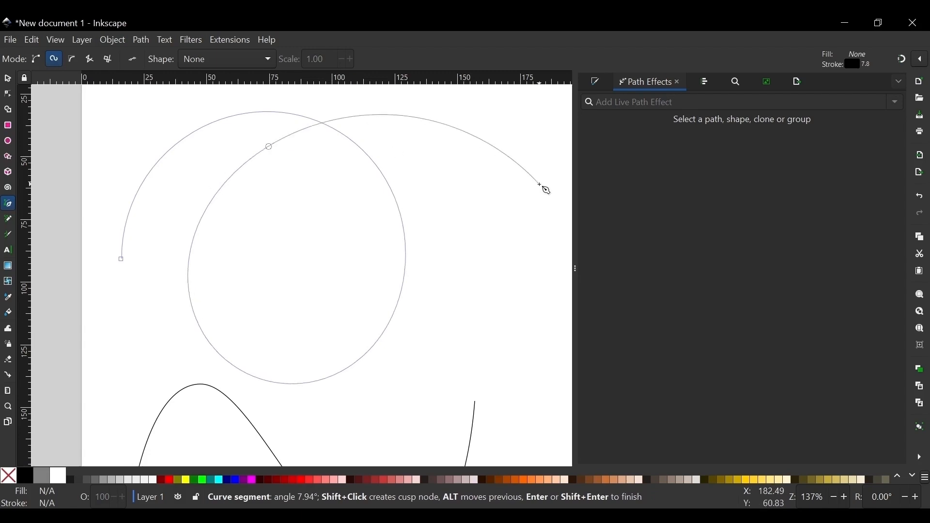
pyautogui.doubleClick(541, 185)
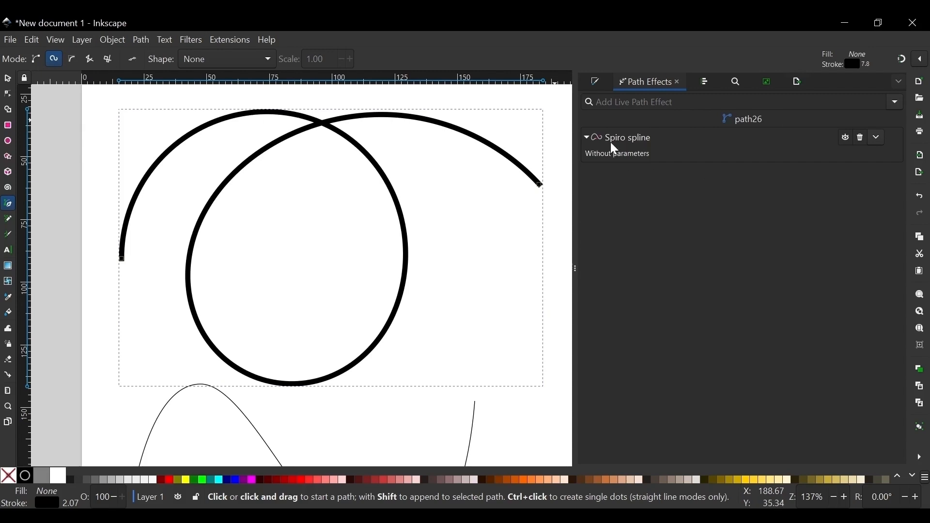
# Remove the Spiro spline effect from the looping path, then delete the path.
pyautogui.click(861, 139)
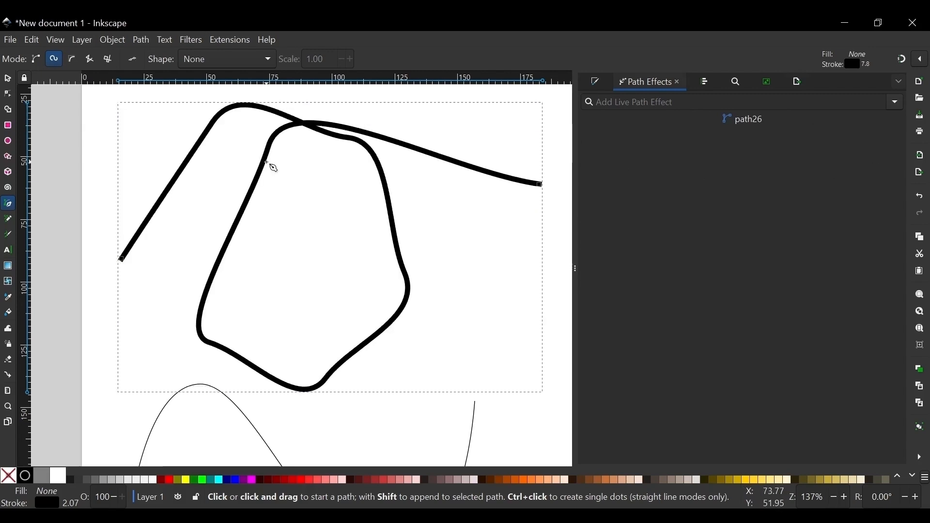
pyautogui.click(7, 79)
# Apply the Spiro spline live path effect to the thin wavy curve.
pyautogui.scroll(-10, 396, 257)
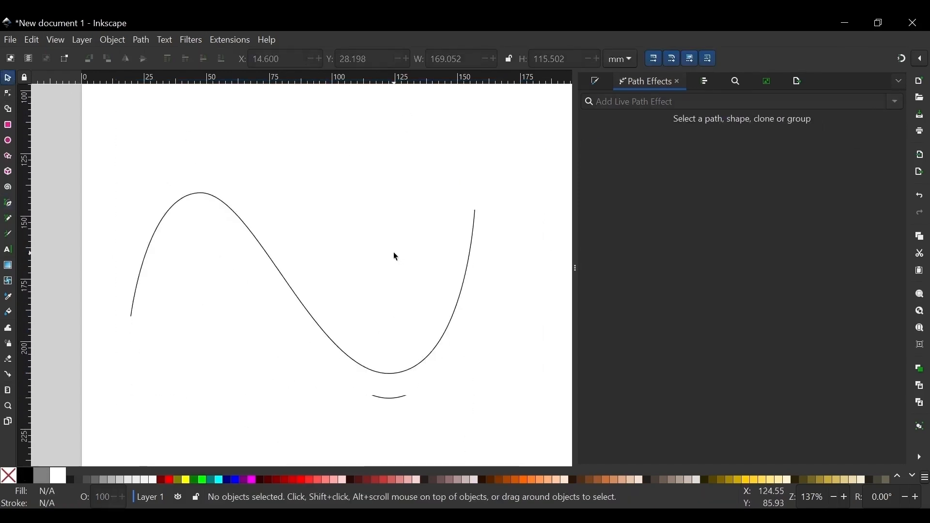
pyautogui.click(298, 241)
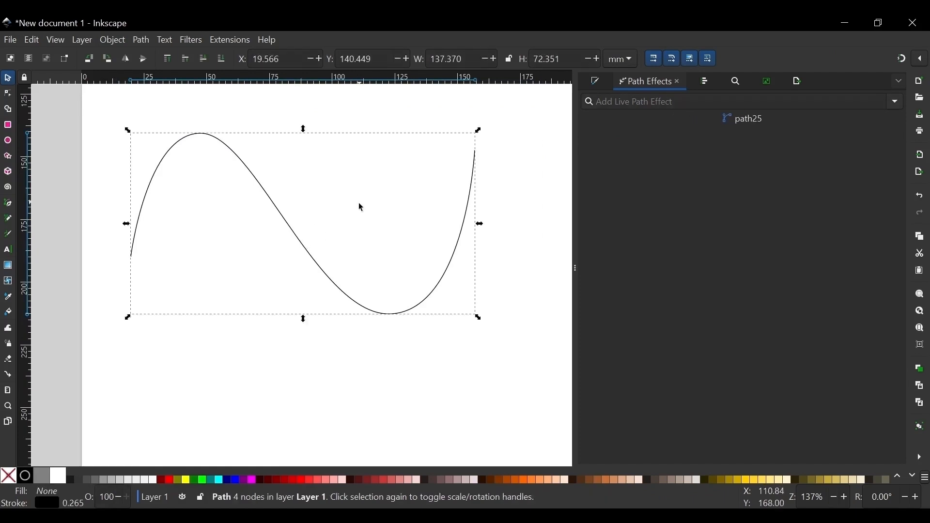
pyautogui.scroll(3, 362, 205)
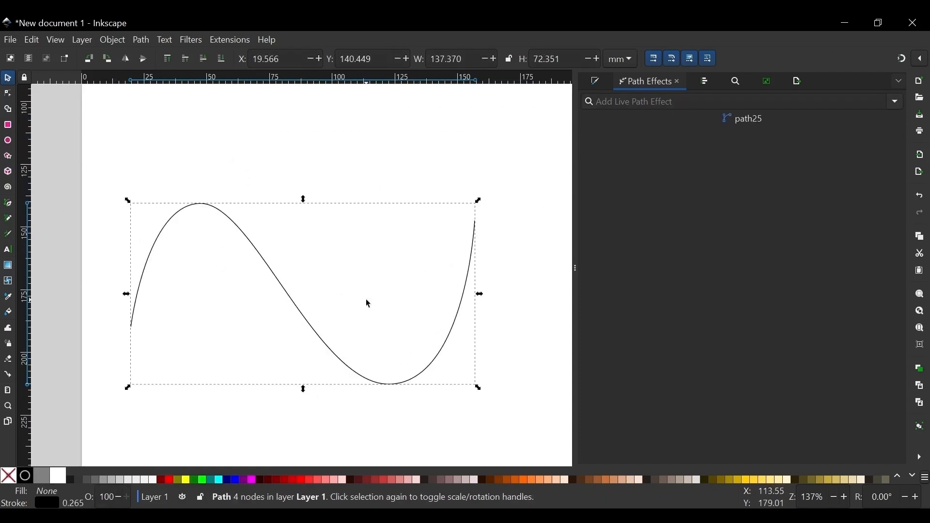
pyautogui.scroll(-2, 367, 301)
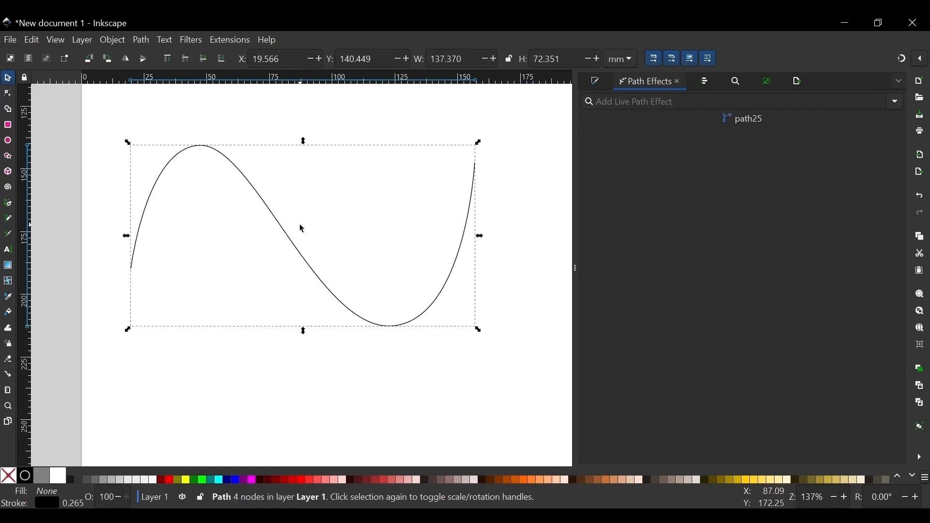
pyautogui.click(897, 101)
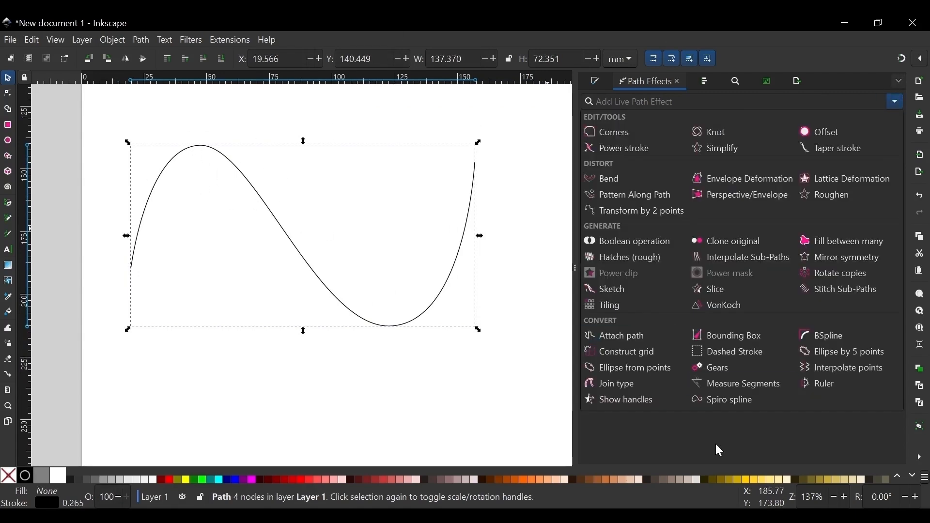
pyautogui.click(730, 400)
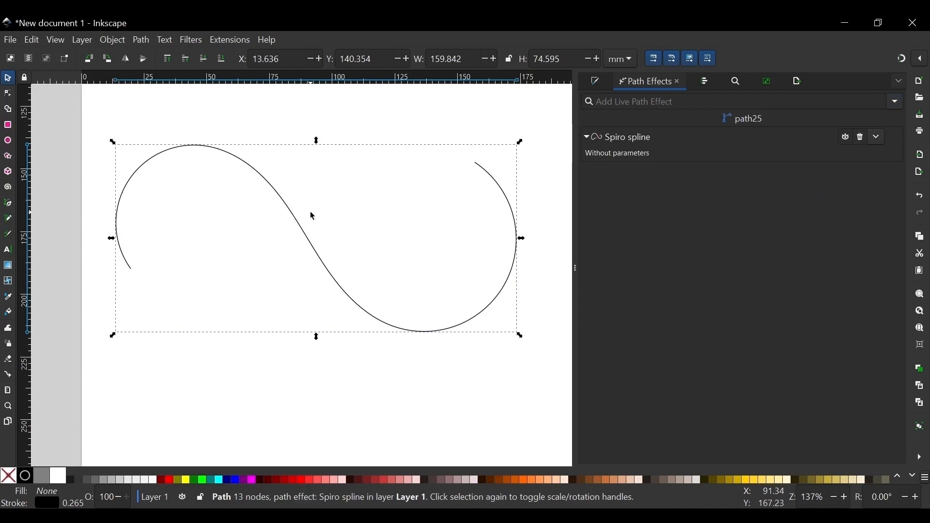
# Draw a thick zigzag of three straight segments, about 153 mm wide, above the wavy curve using the Pen tool in Bezier mode.
pyautogui.scroll(10, 313, 216)
pyautogui.press('b')
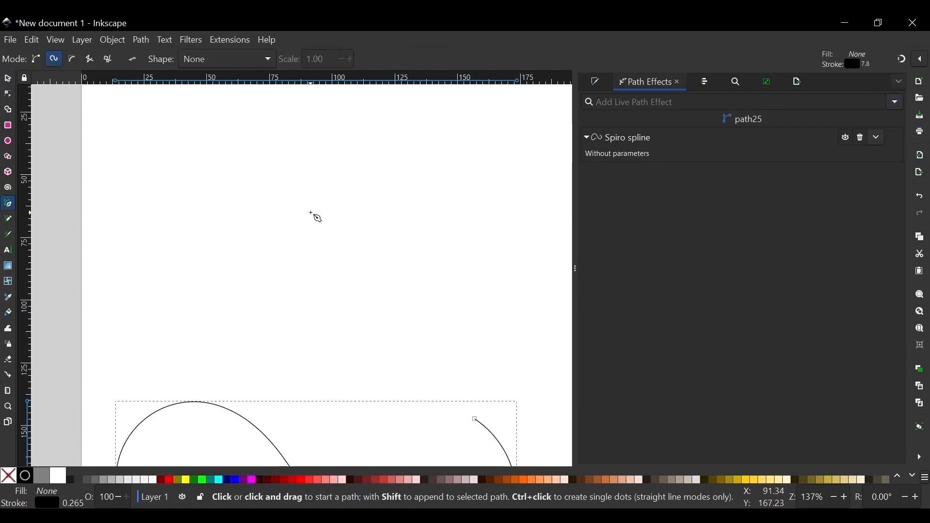
pyautogui.click(124, 302)
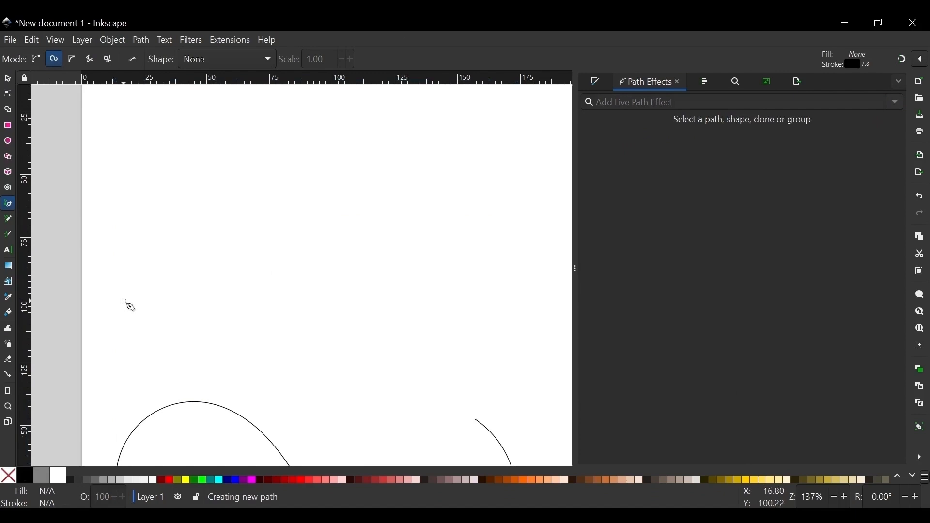
pyautogui.click(38, 59)
pyautogui.press('Escape')
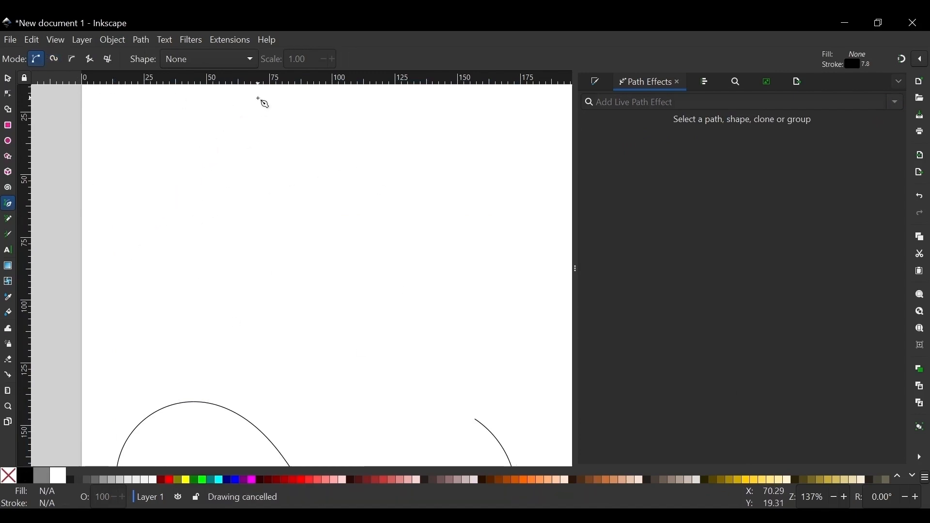
pyautogui.click(102, 291)
pyautogui.click(206, 114)
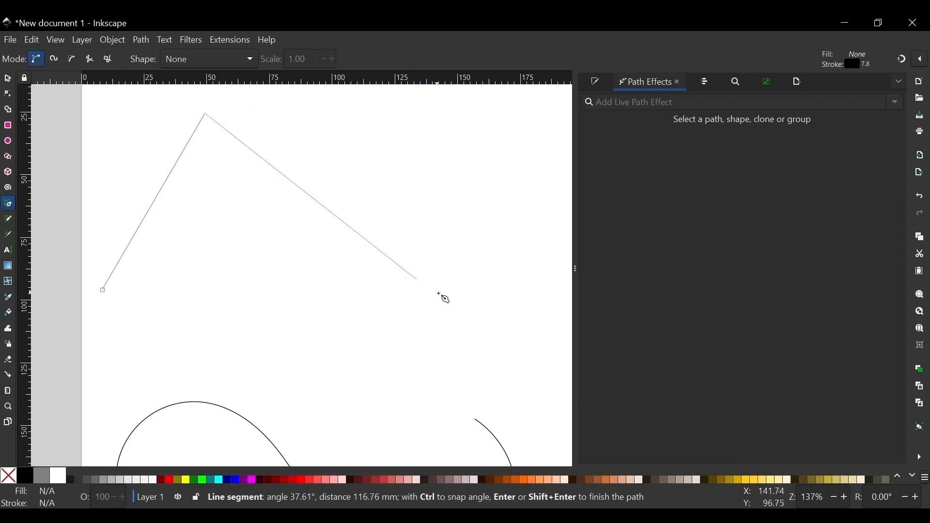
pyautogui.click(439, 296)
pyautogui.doubleClick(480, 129)
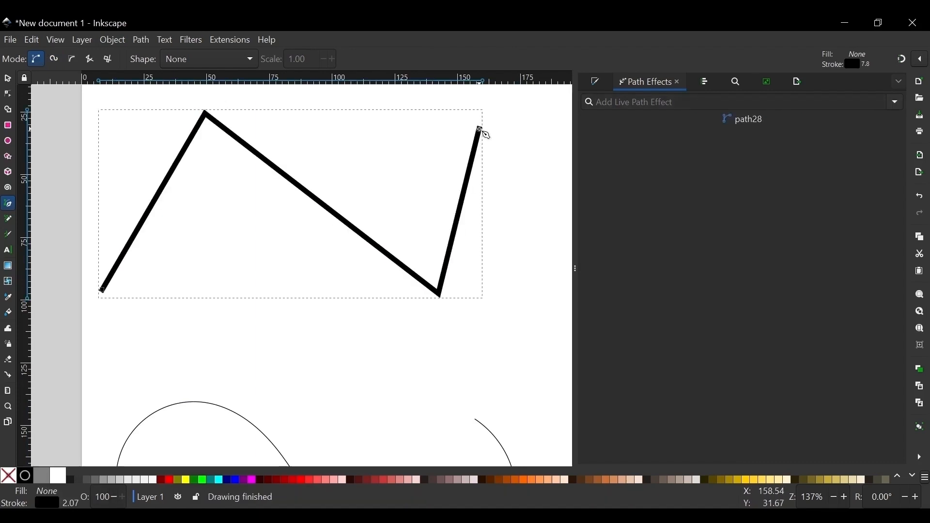
# Apply the Spiro spline live path effect to the zigzag and move its lower corner node up to about X 124.6, Y 64.3 mm.
pyautogui.click(895, 102)
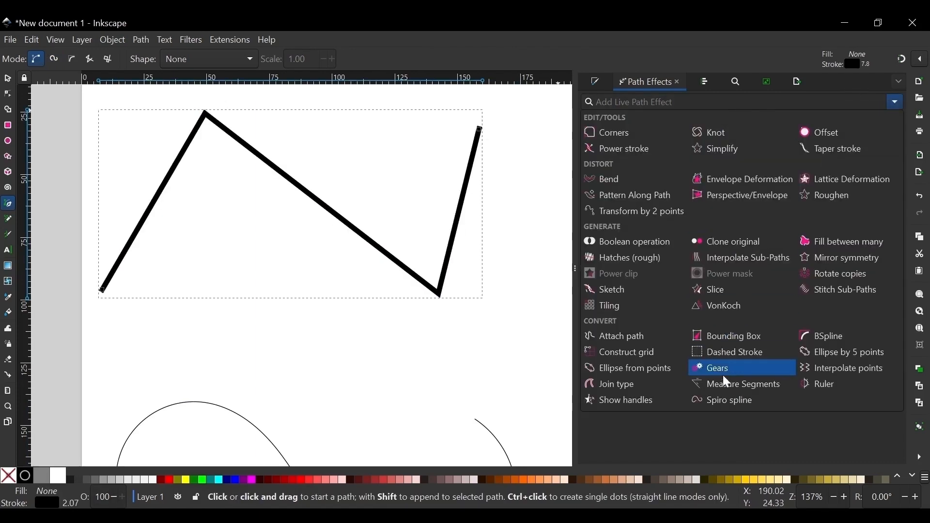
pyautogui.click(733, 402)
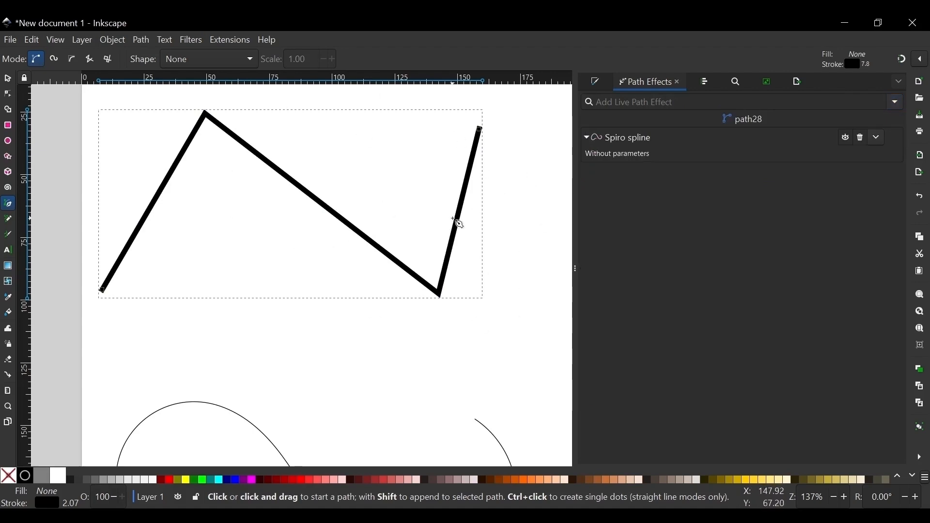
pyautogui.press('n')
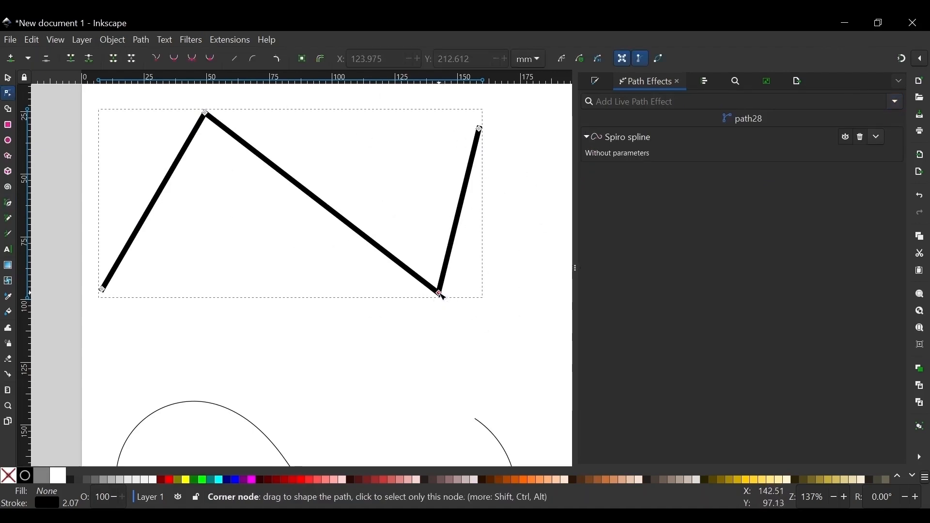
pyautogui.moveTo(439, 294); pyautogui.dragTo(395, 211)
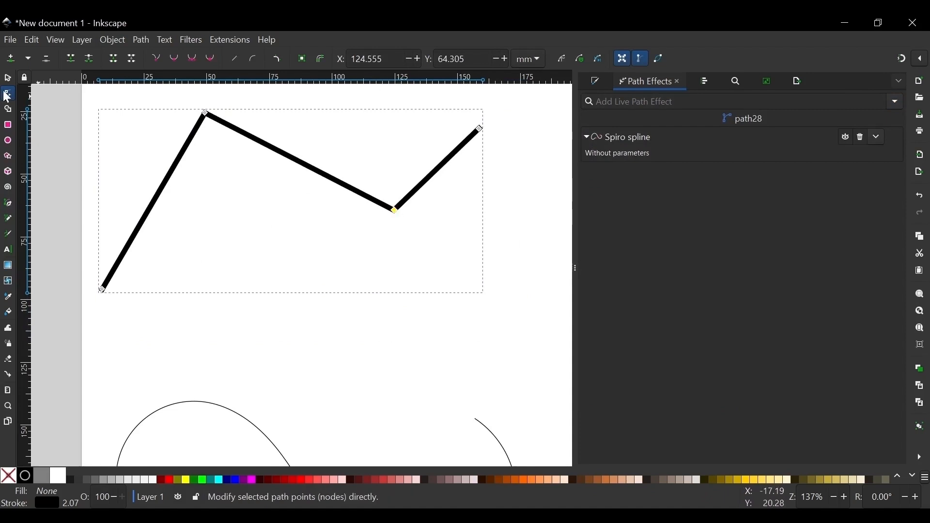
# Delete the thick zigzag path above the wavy curve.
pyautogui.click(7, 79)
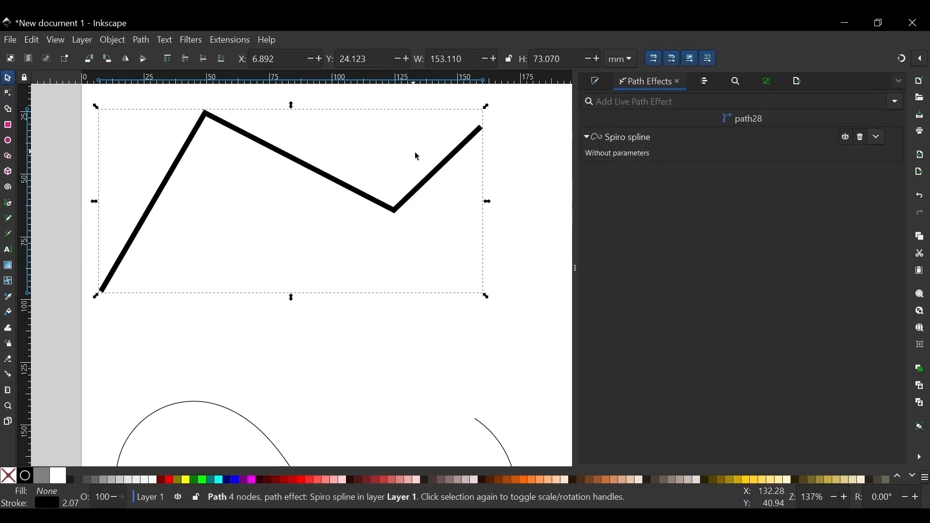
pyautogui.click(449, 163)
pyautogui.press('Delete')
# Move the wavy curve's lower middle node down to about X 129.8, Y 233.5 mm and pull its left handle outward.
pyautogui.scroll(-5, 358, 227)
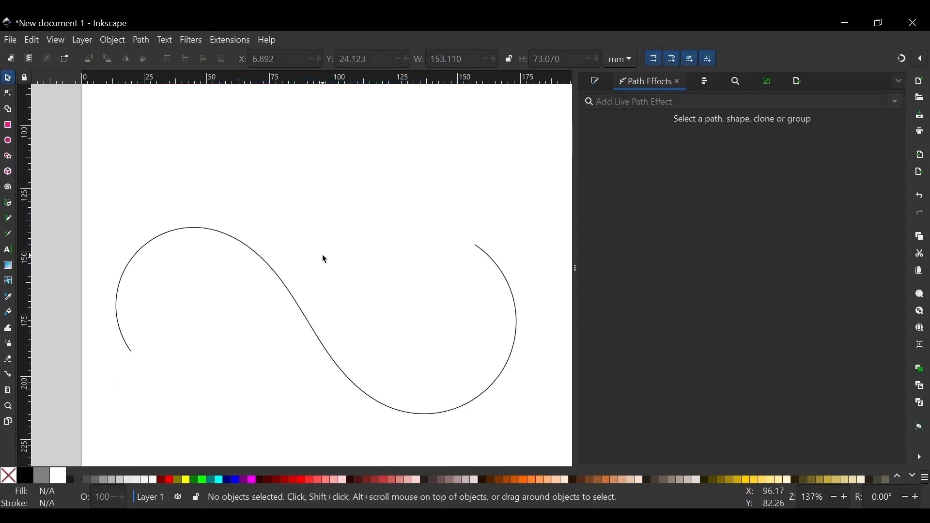
pyautogui.scroll(-3, 324, 259)
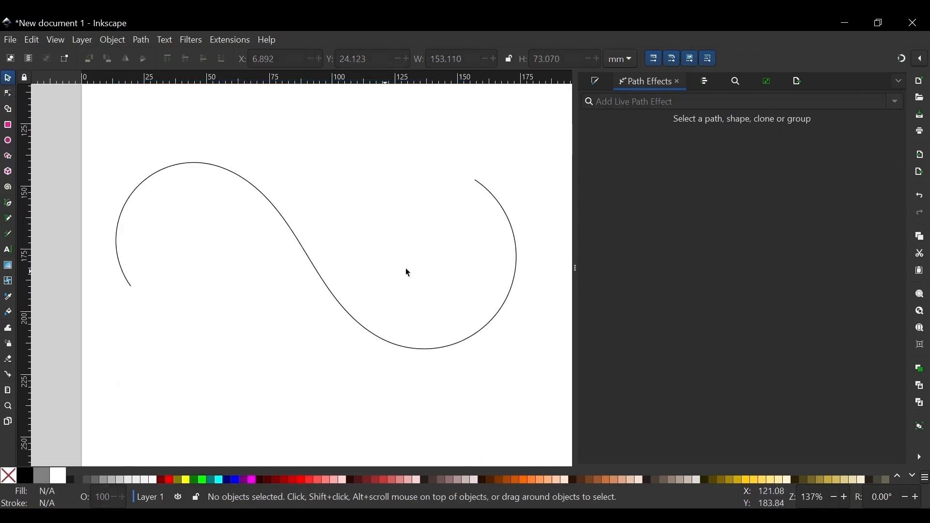
pyautogui.click(301, 249)
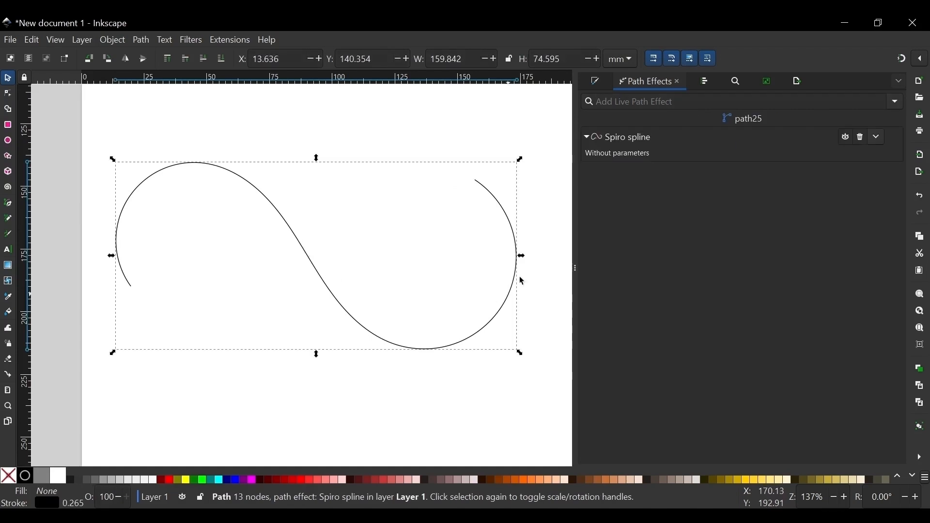
pyautogui.doubleClick(294, 227)
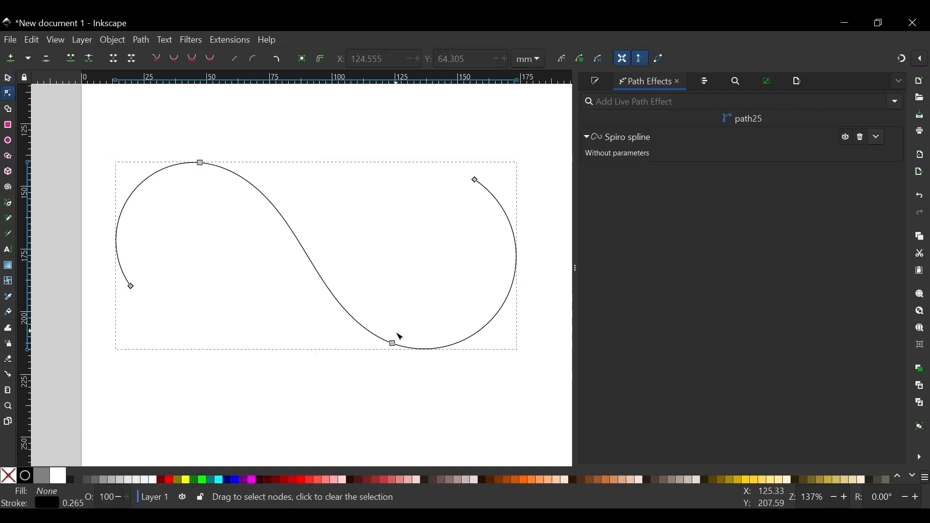
pyautogui.moveTo(392, 344); pyautogui.dragTo(409, 397)
pyautogui.scroll(-1, 274, 153)
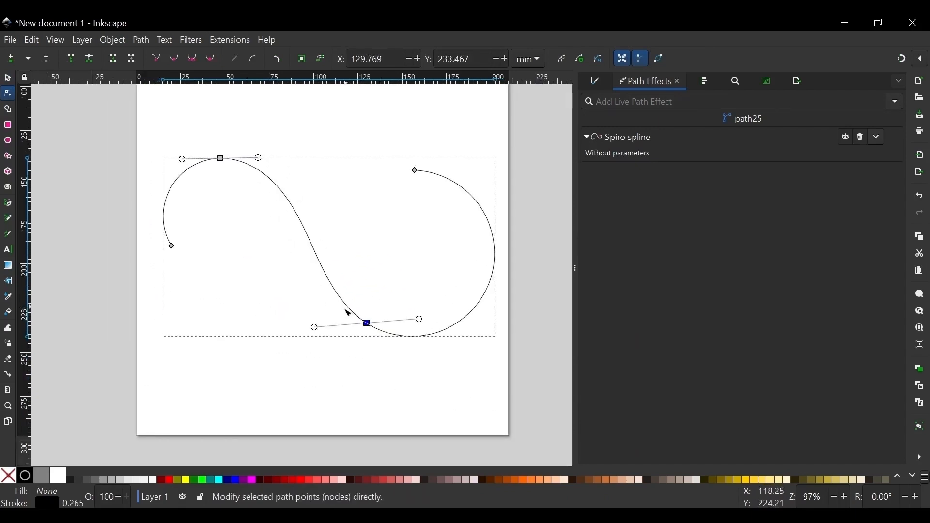
pyautogui.moveTo(315, 327); pyautogui.dragTo(294, 334)
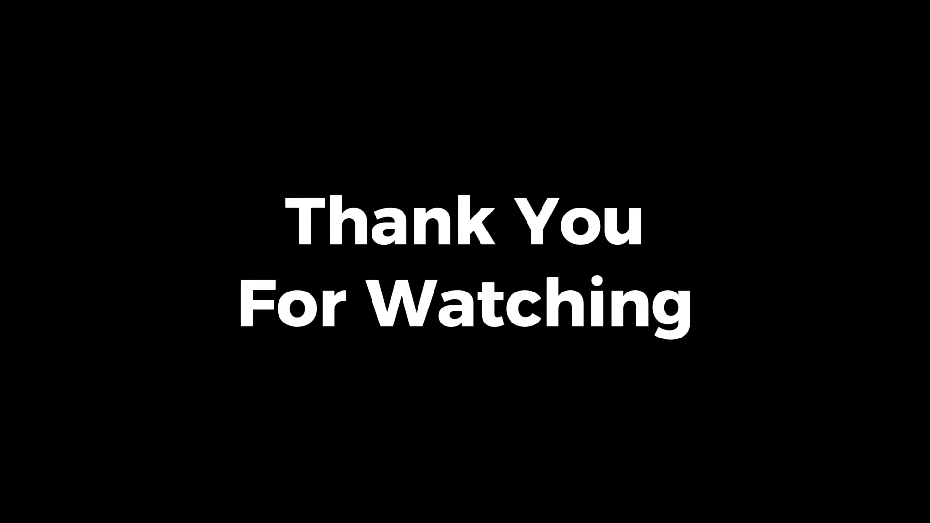